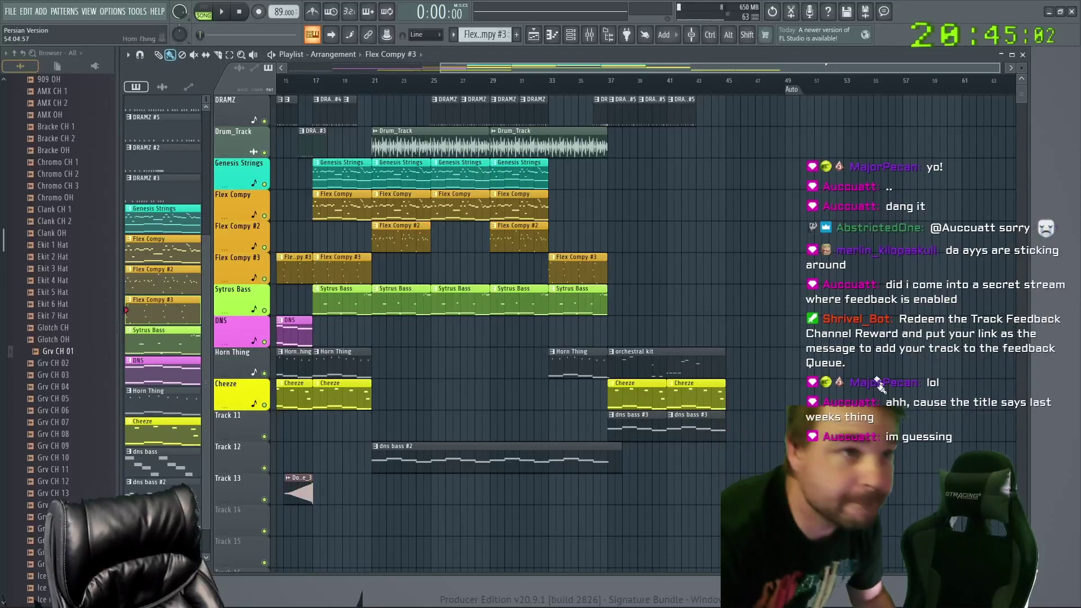
Try a DRAMZ #3 pattern clip on the DRAMZ track just before bar 21 during playback
key(space)
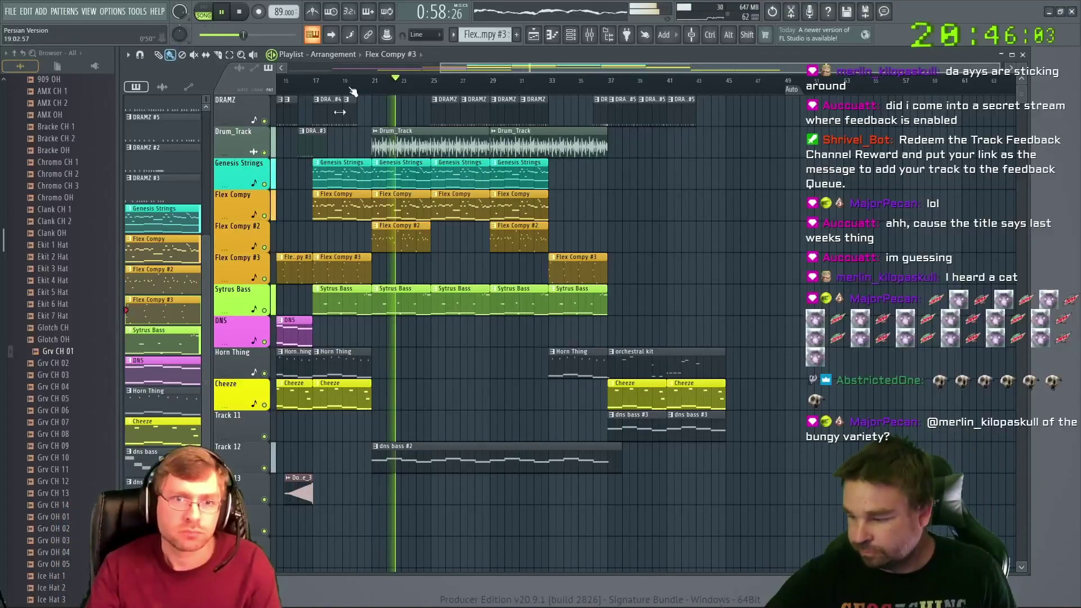
click(306, 145)
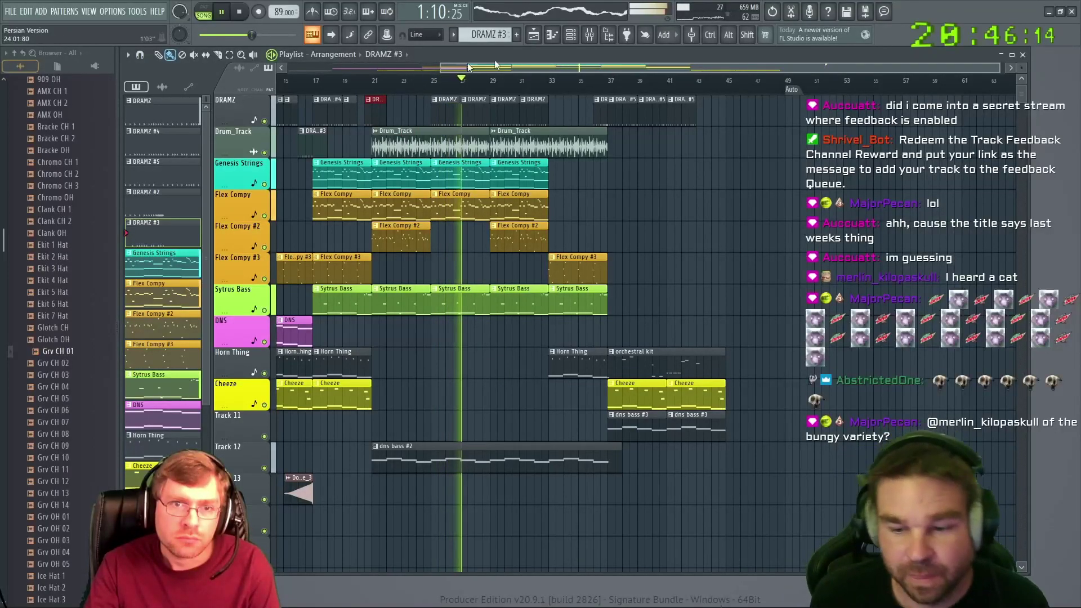
drag(999, 69, 682, 69)
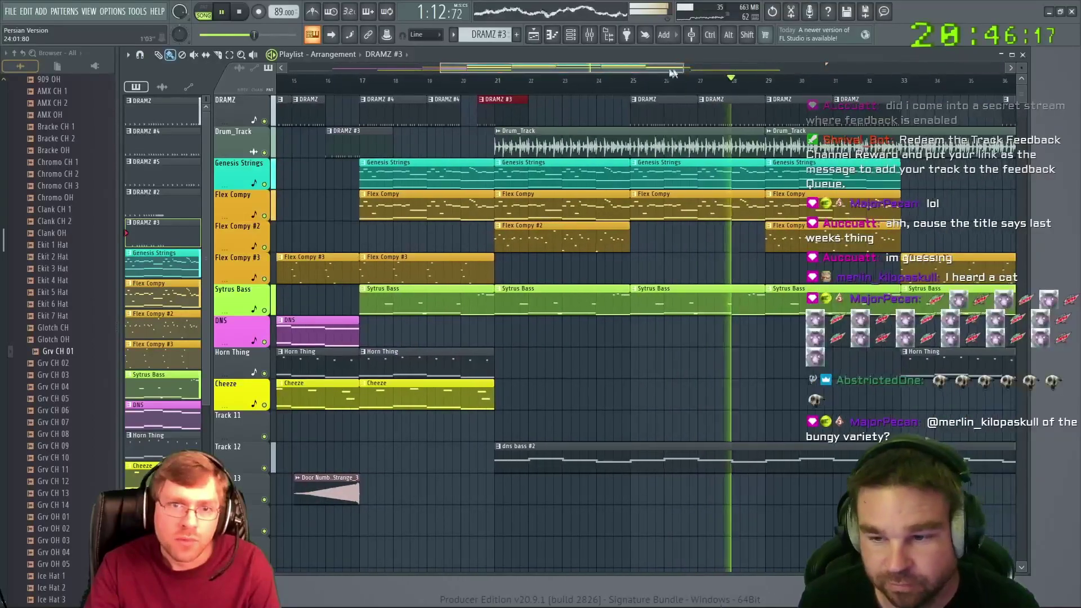
click(481, 100)
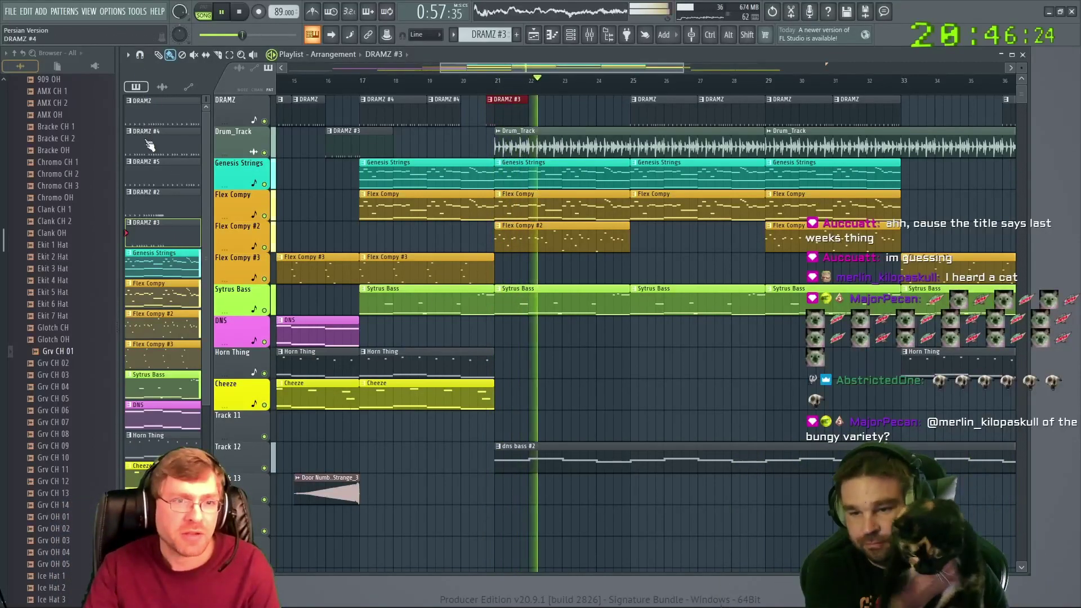
Replace the DRAMZ #3 clip just before bar 21 with a DRAMZ #2 clip and audition it from bar 20
click(169, 202)
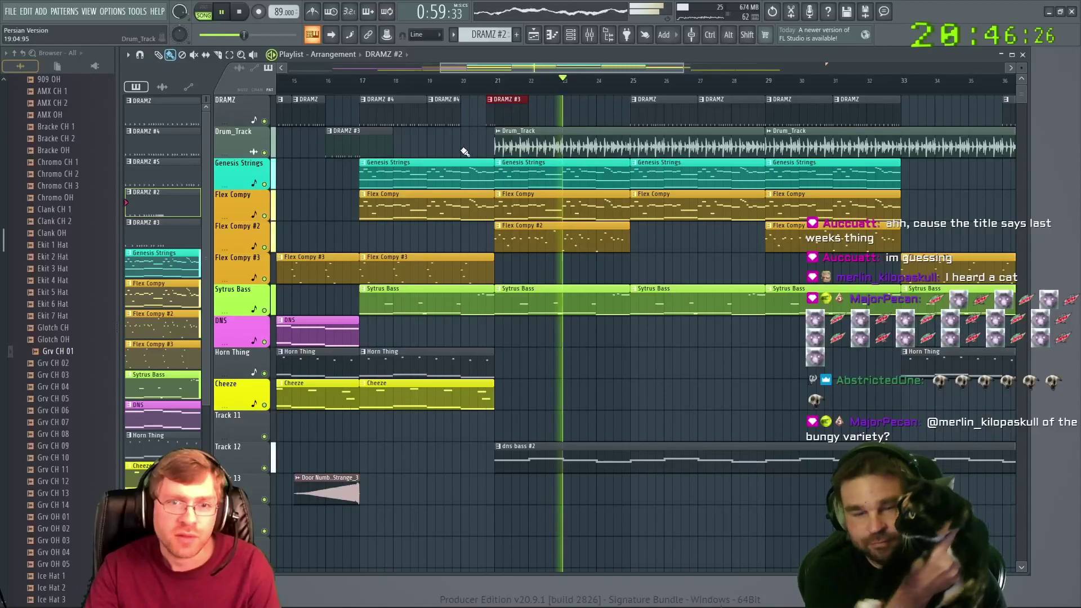
click(422, 144)
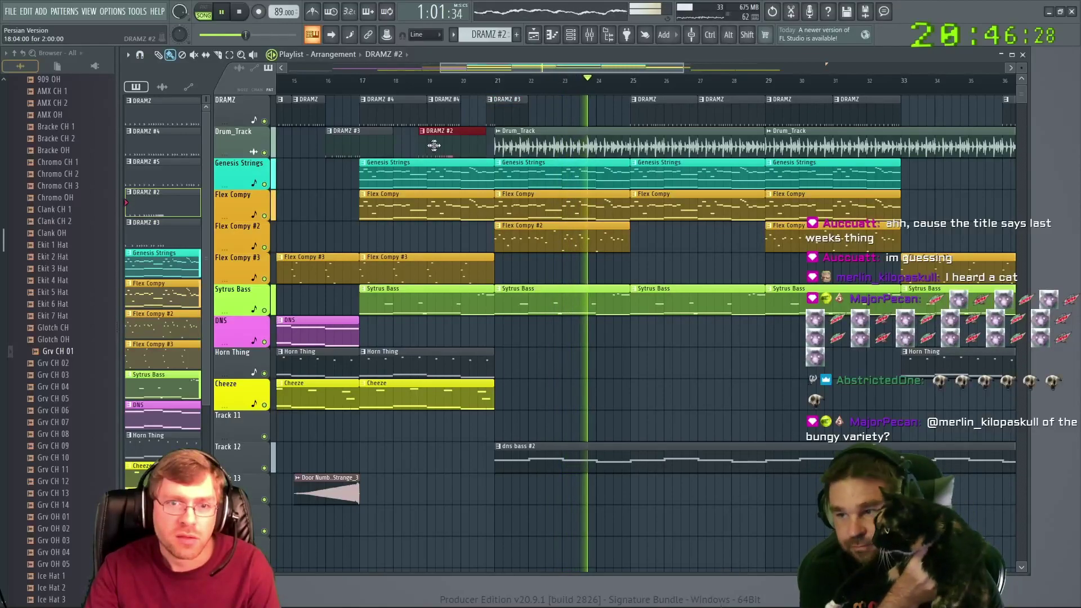
drag(420, 144, 493, 111)
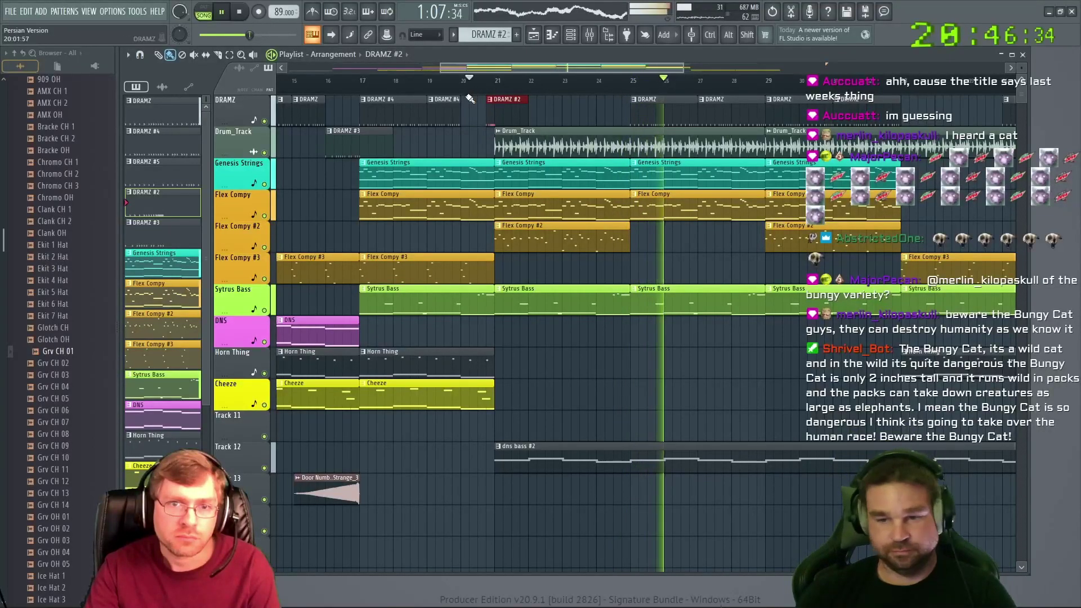
click(475, 81)
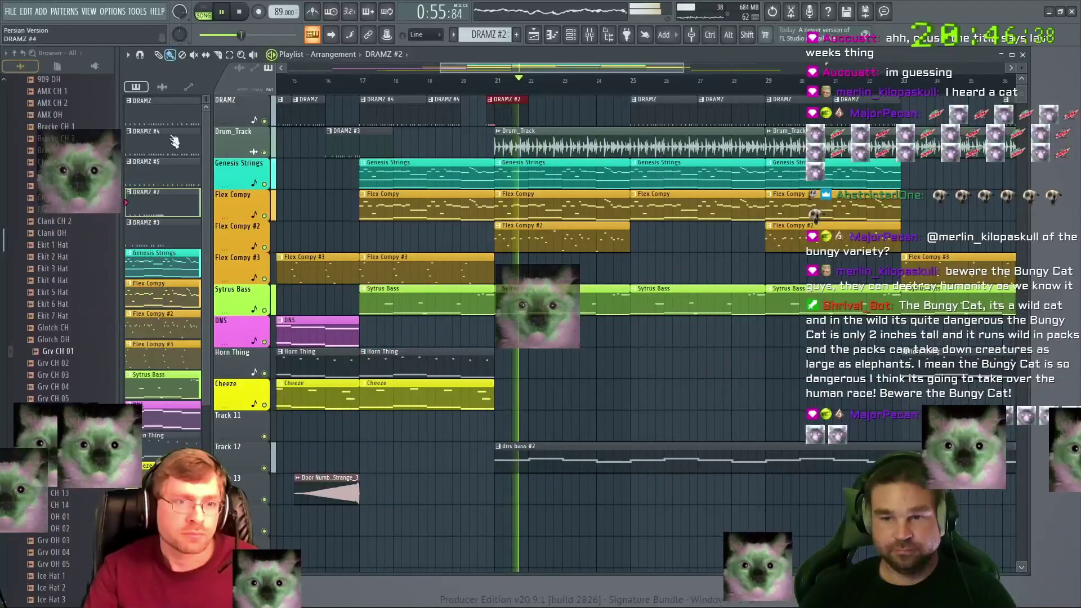
Place an orchestral kit clip on the DRAMZ track just before bar 21, delete the DRAMZ #2 clip there, and play it back
scroll(179, 269, down, 2)
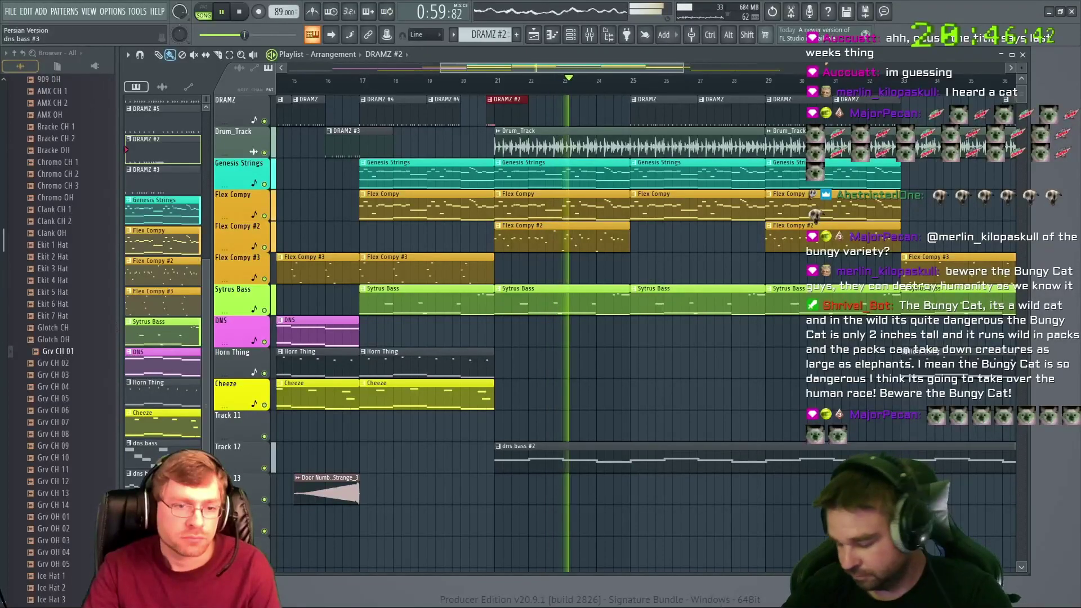
click(333, 318)
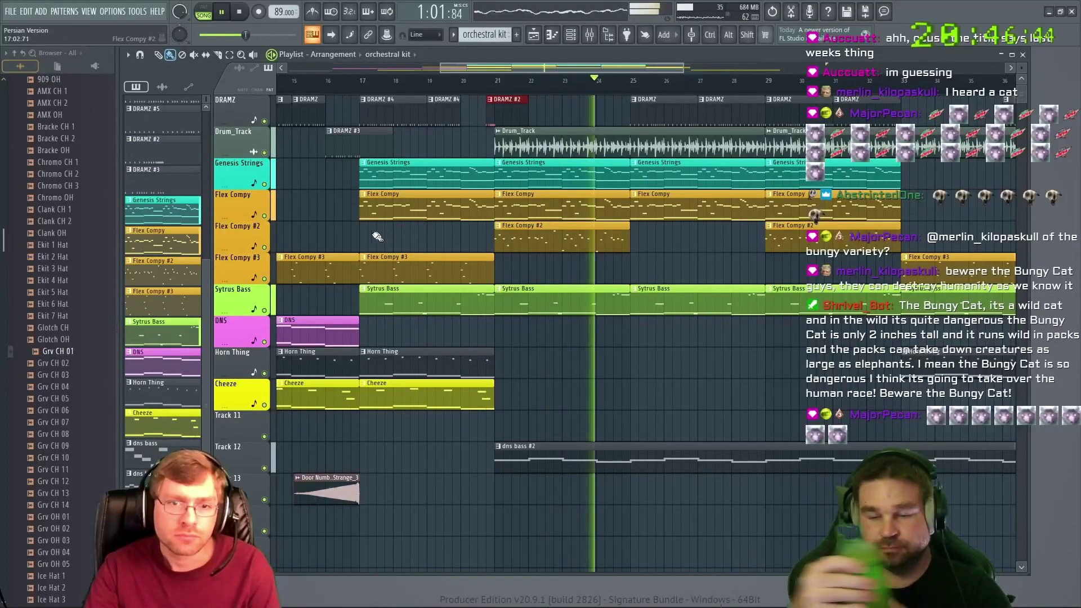
drag(422, 512, 494, 525)
drag(594, 527, 460, 93)
right_click(491, 113)
key(space)
key(space)
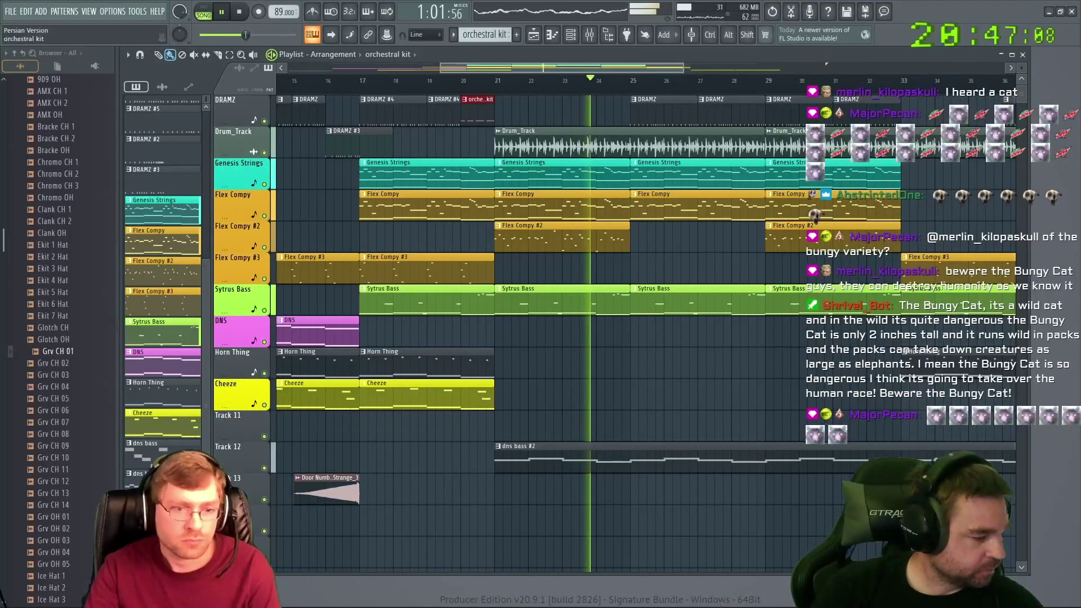
Add a DRAMZ #2 clip at bar 21 on the DRAMZ track, right after the orchestral kit clip, and listen to the transition
drag(159, 152, 496, 102)
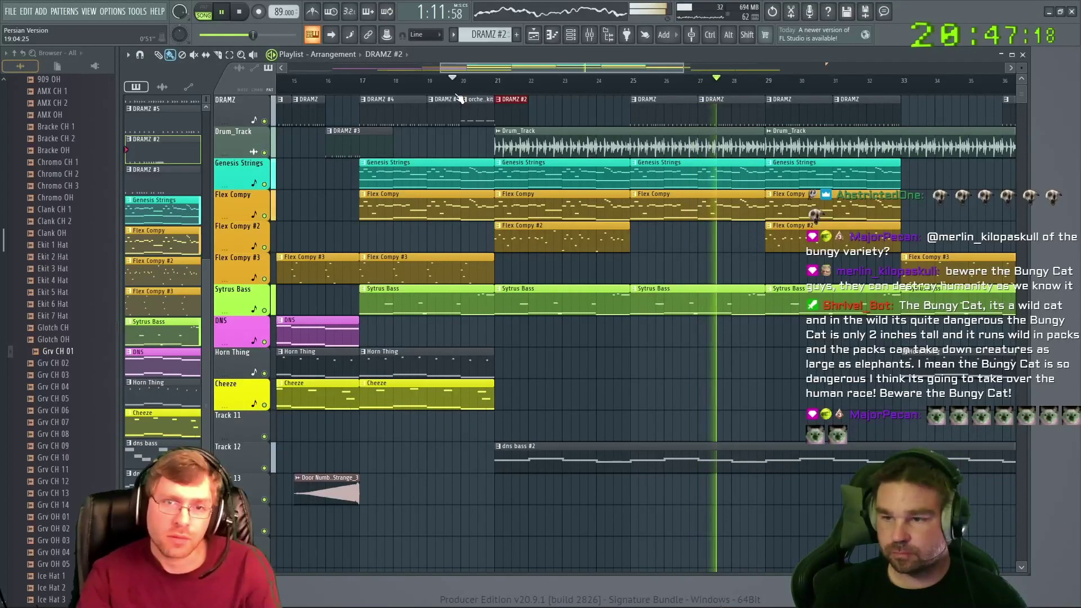
key(space)
key(space)
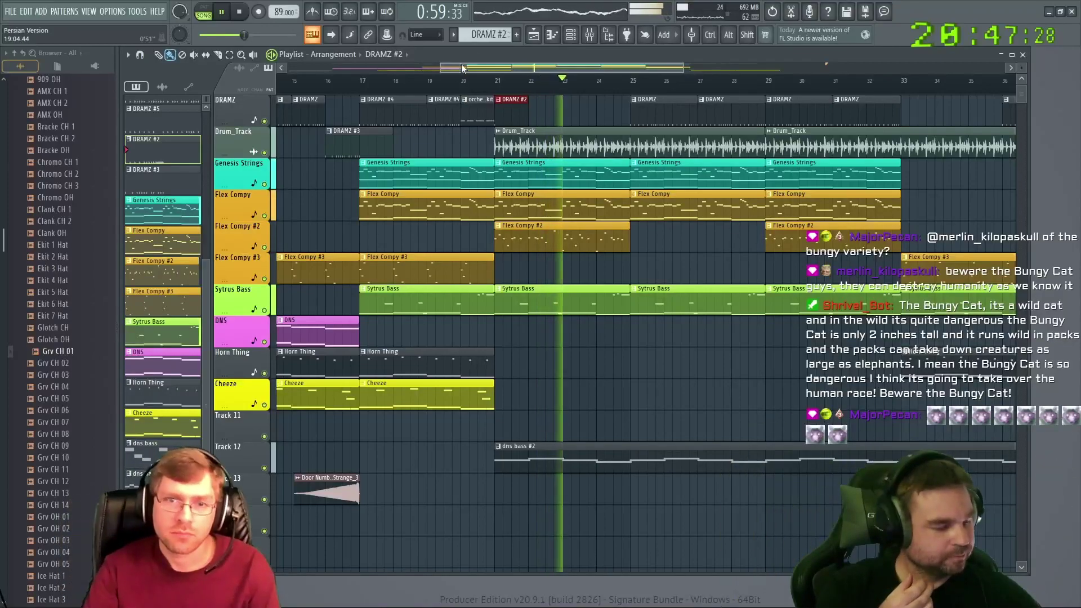
drag(474, 65, 530, 65)
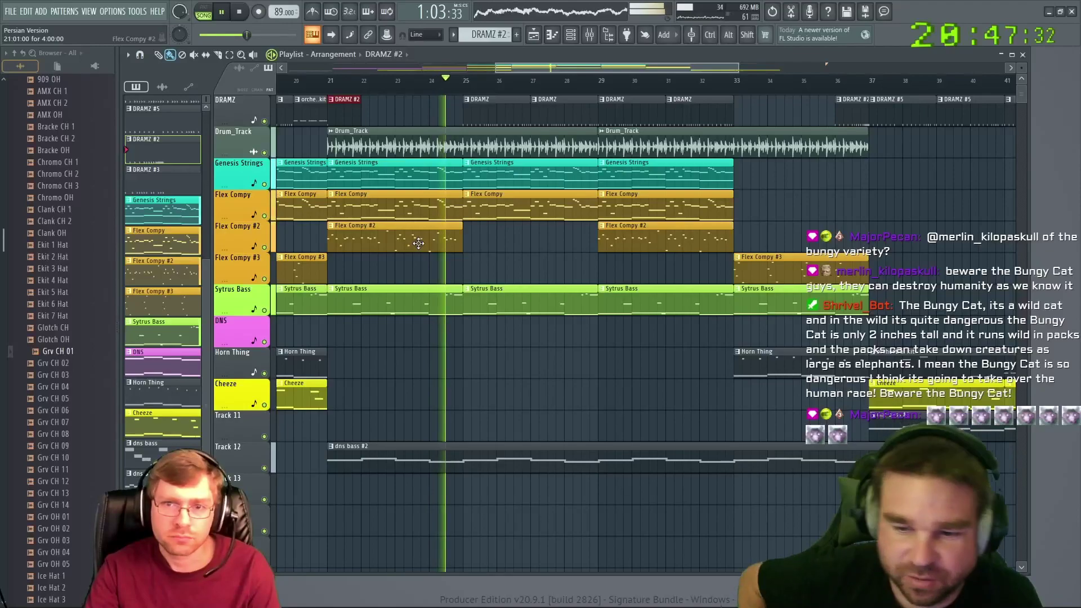
key(space)
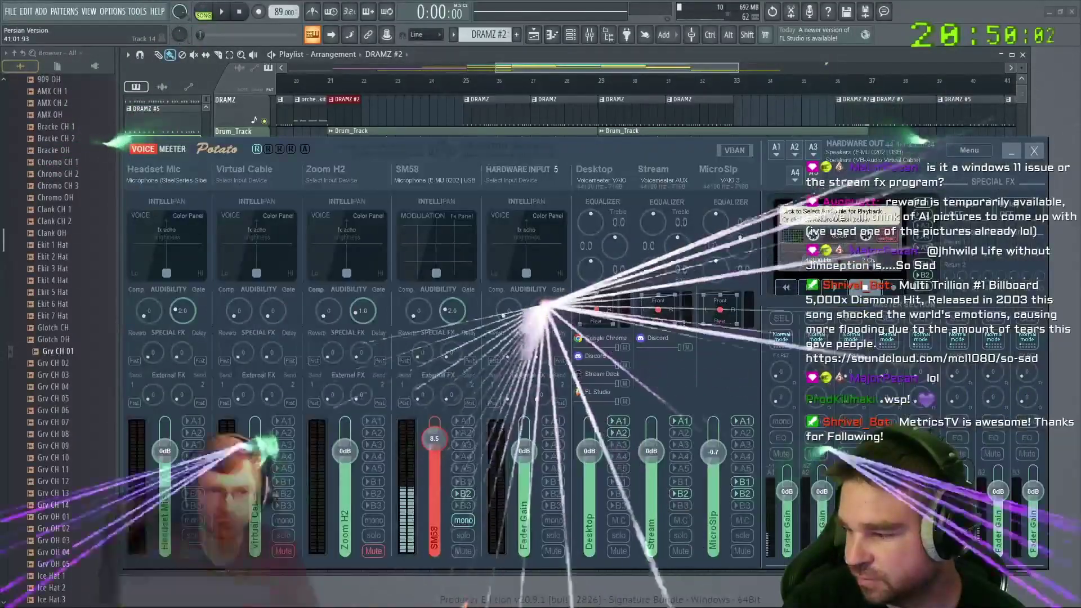
Switch from Voicemeeter back to the FL Studio playlist and play the arrangement from the start
key(alt+Tab)
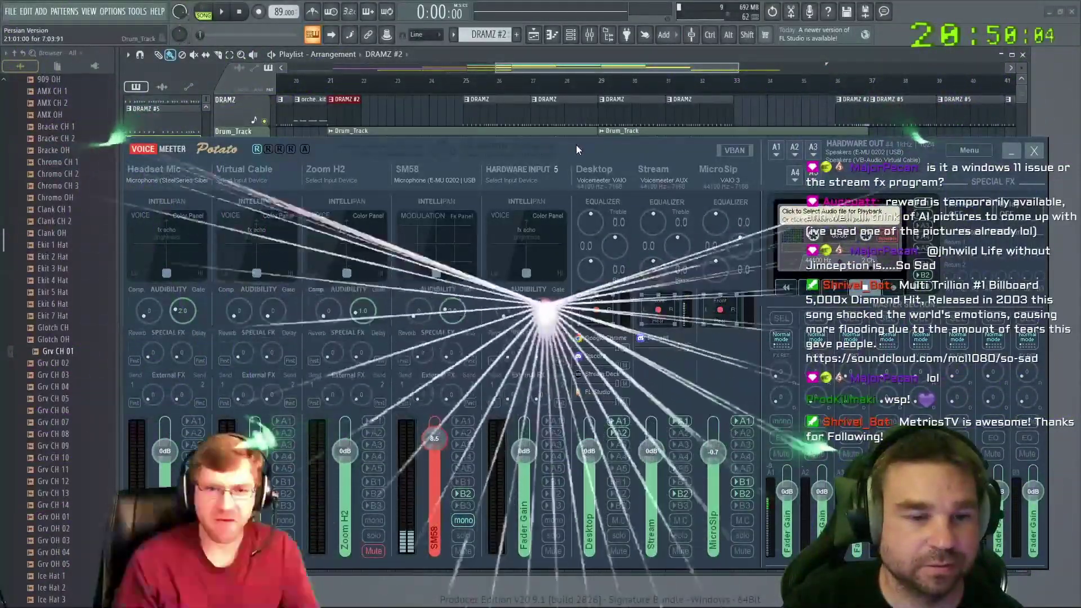
click(577, 138)
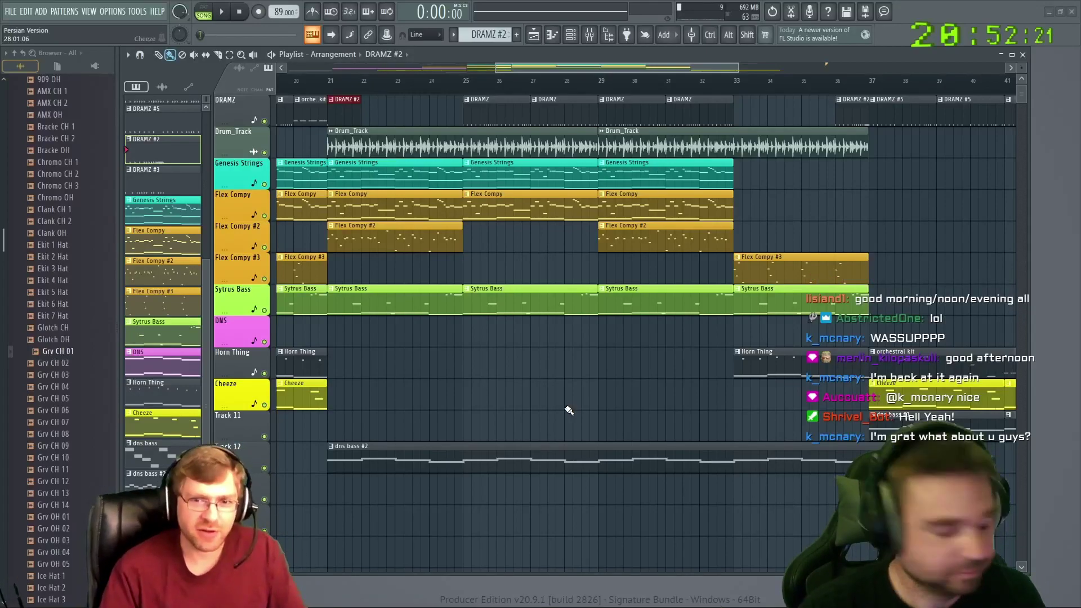
scroll(568, 410, down, 3)
scroll(568, 411, down, 1)
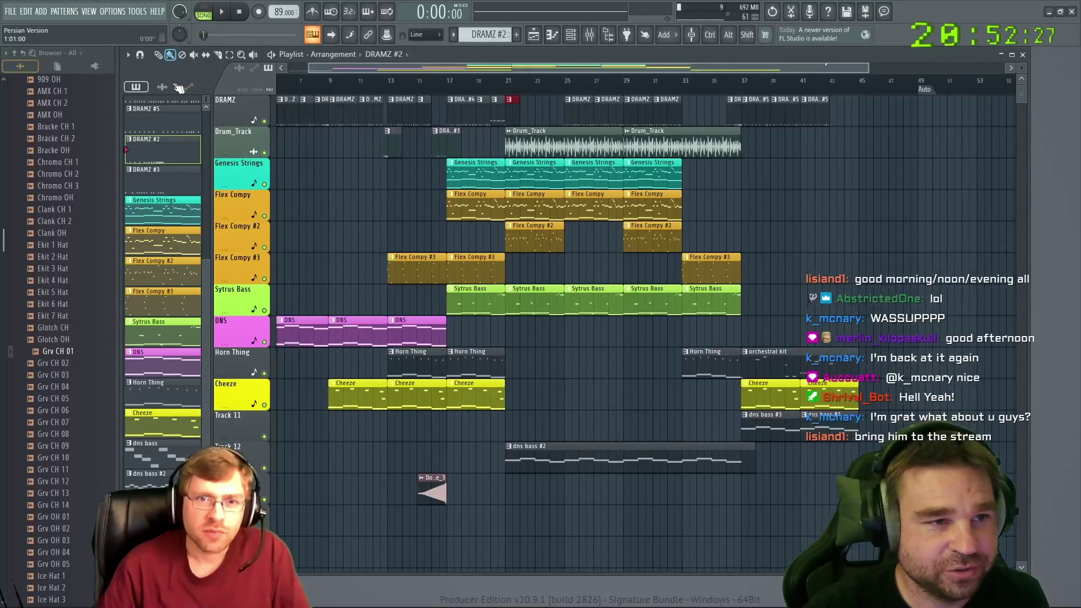
scroll(454, 96, left, 4)
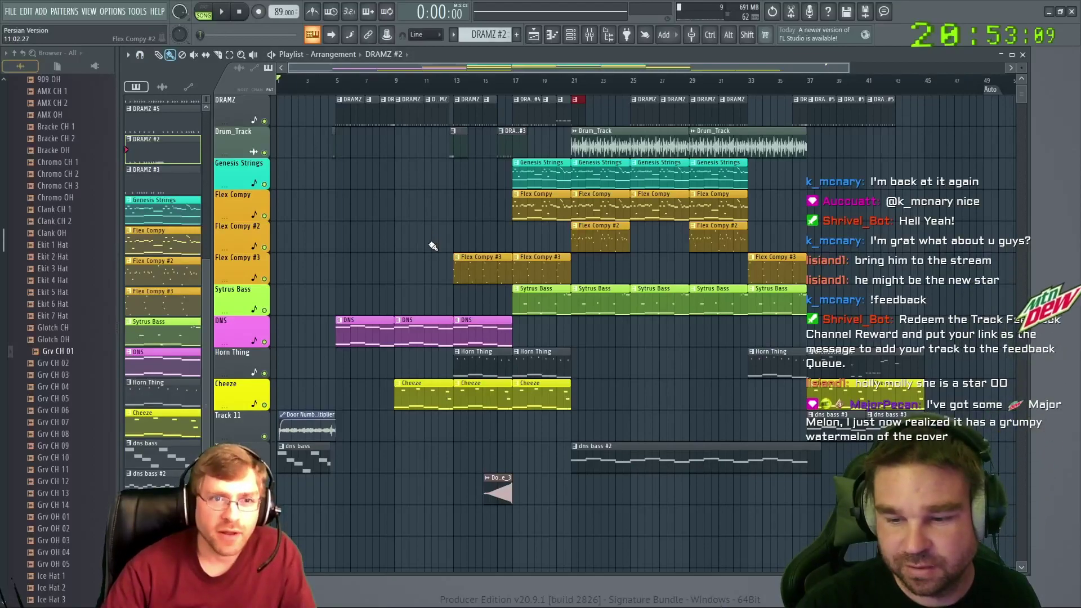
key(space)
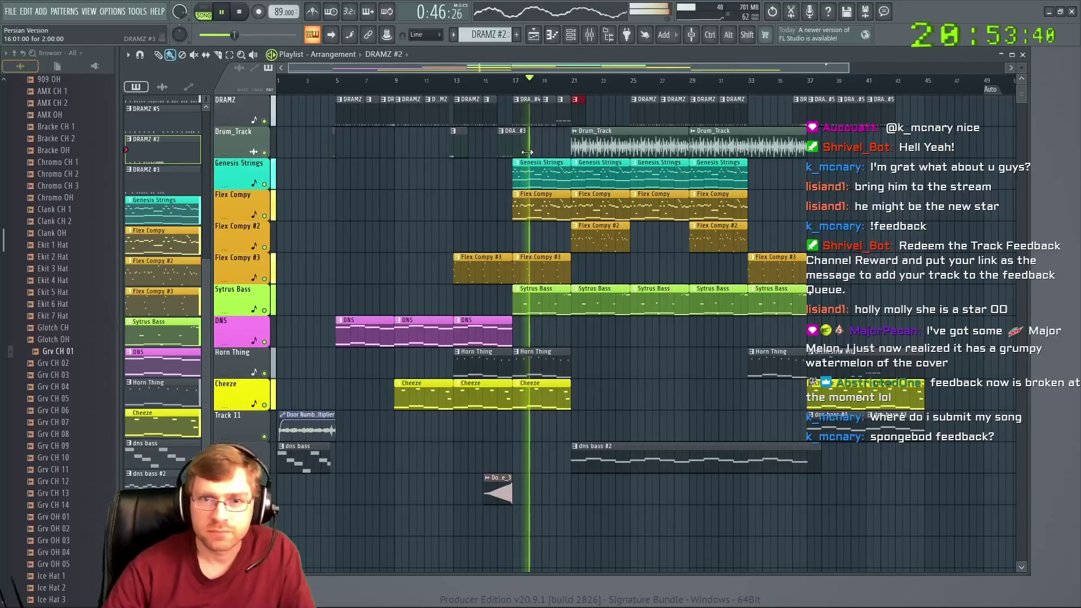
drag(558, 70, 609, 69)
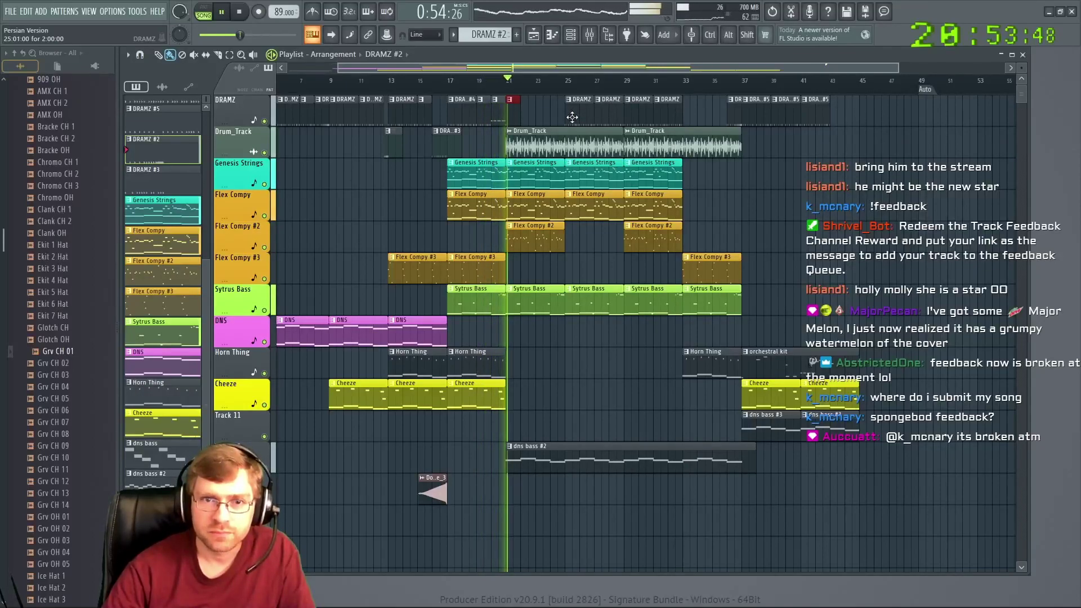
Add Horn Thing pattern clips at bars 25 and 29 on the Horn Thing track
drag(487, 63, 539, 65)
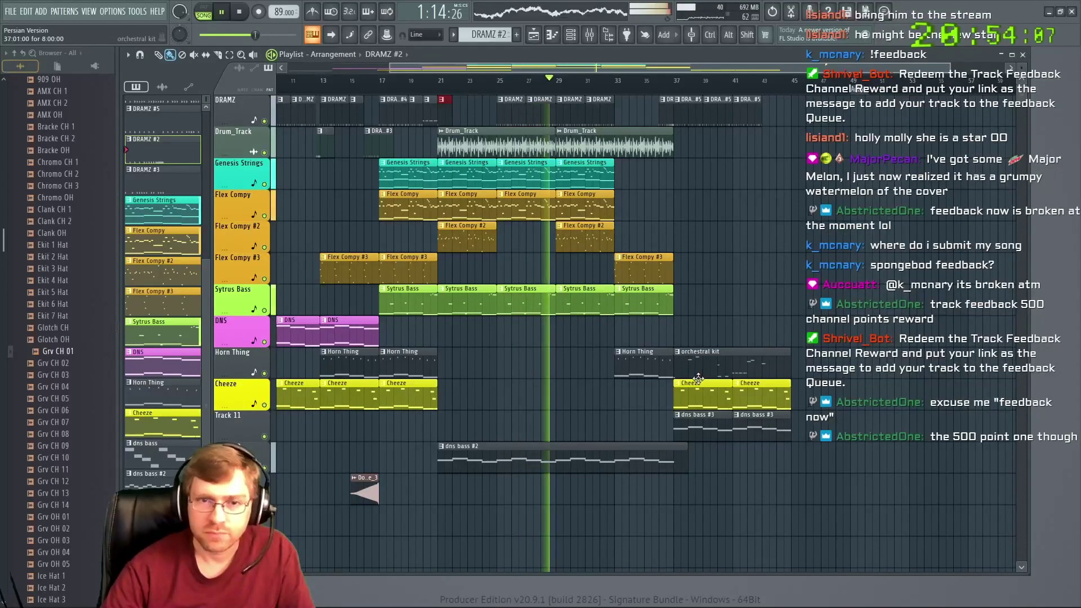
click(429, 365)
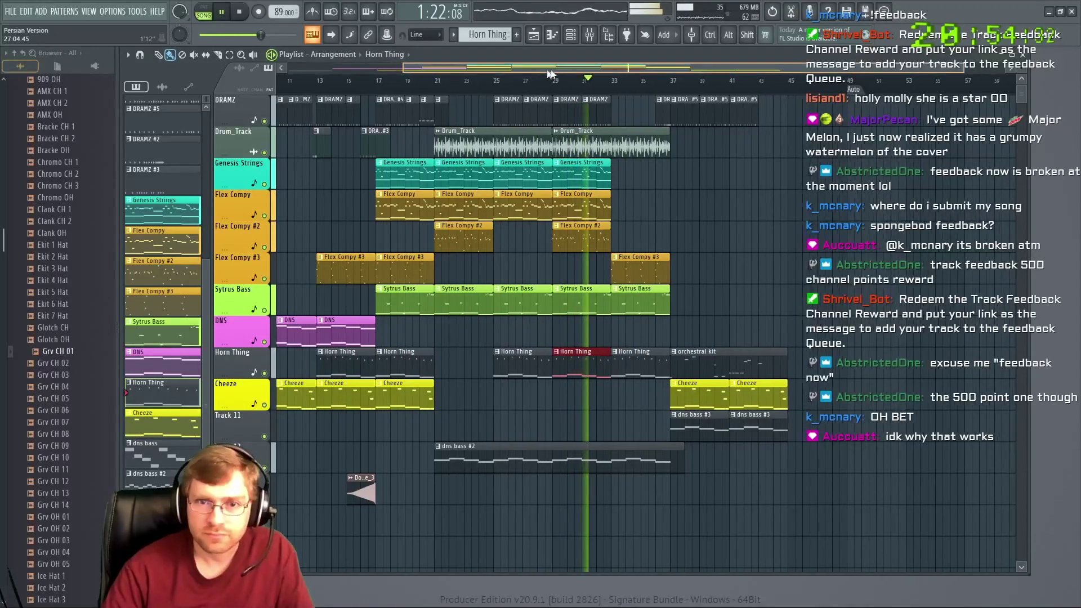
drag(533, 63, 576, 72)
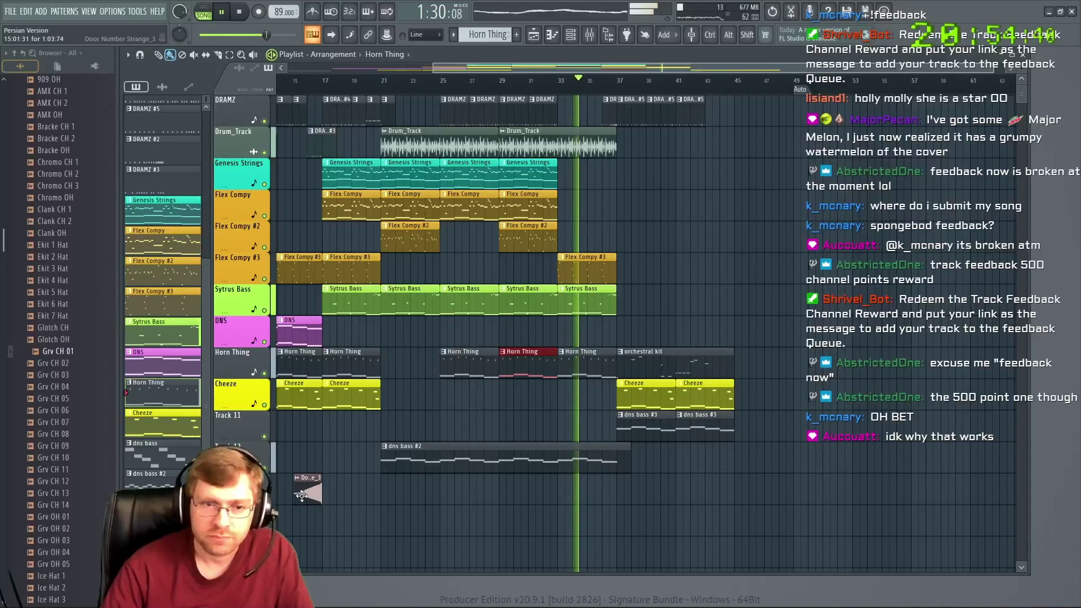
Try a dns bass pattern clip at bar 33 on Track 13
click(162, 450)
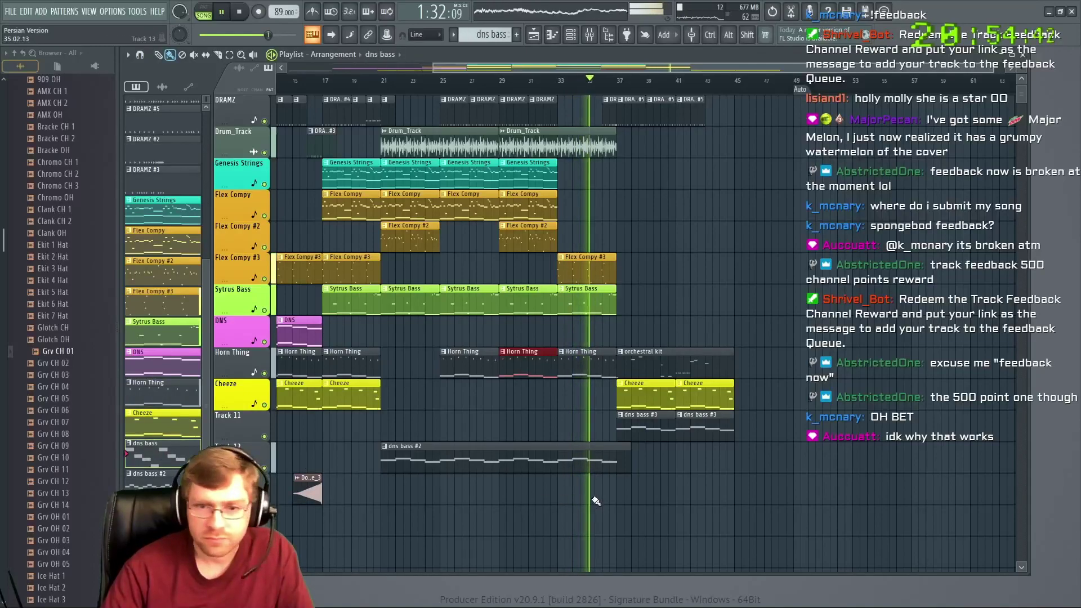
click(573, 494)
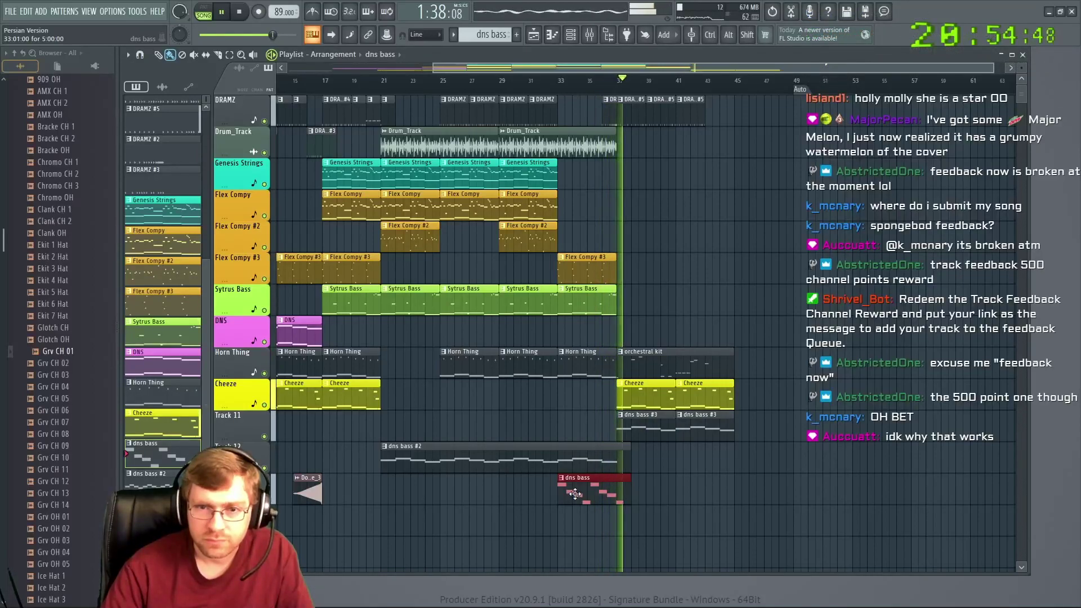
right_click(578, 494)
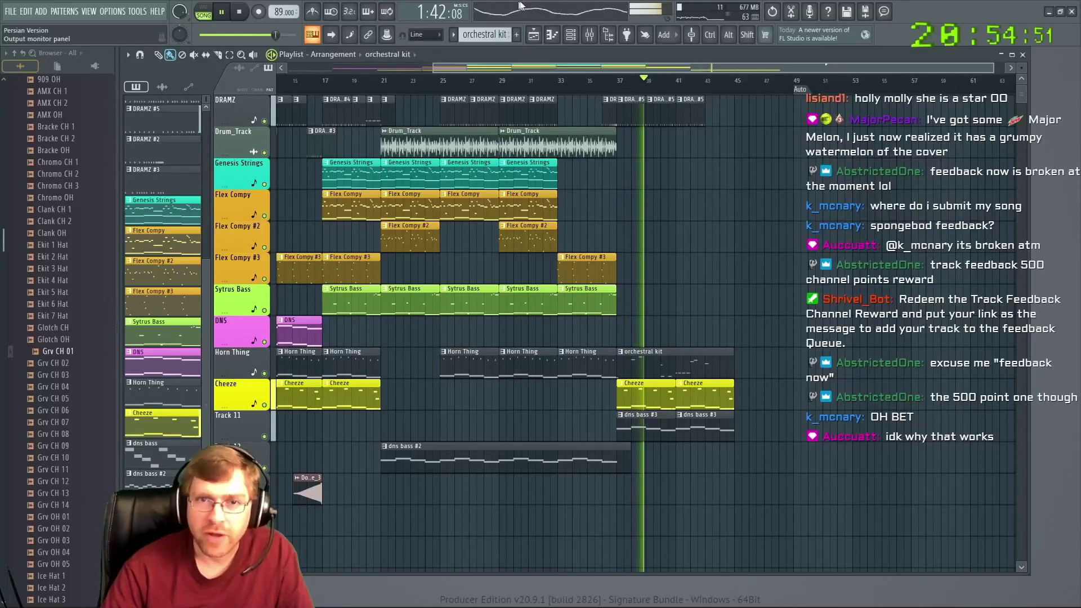
Open the orchestral kit pattern's default channel in the piano roll, find the notes around bar 6, and switch playback to pattern mode
key(F6)
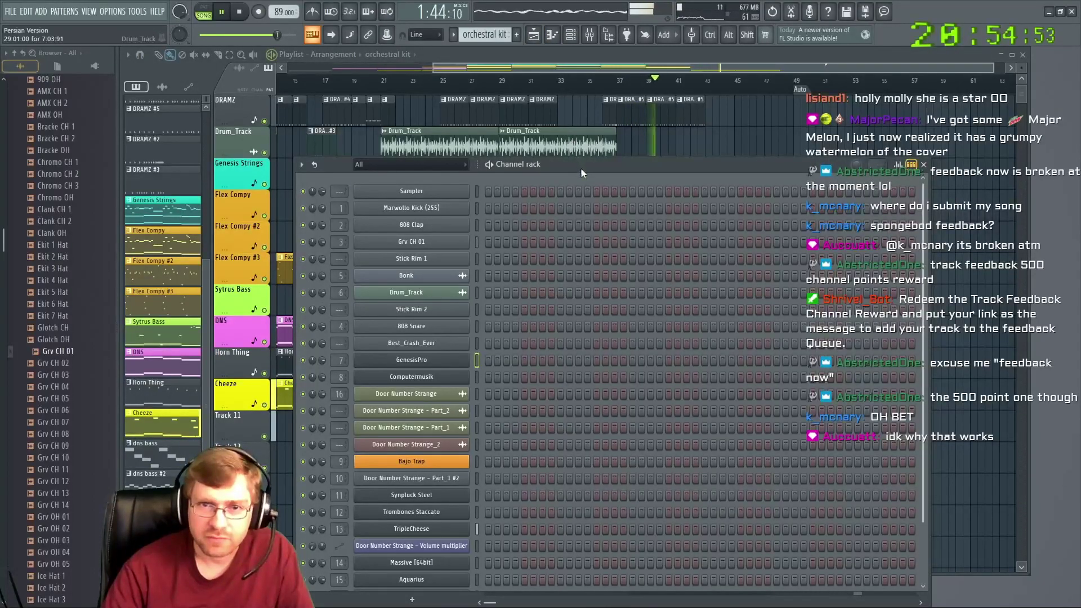
drag(581, 160, 475, 44)
scroll(466, 263, down, 4)
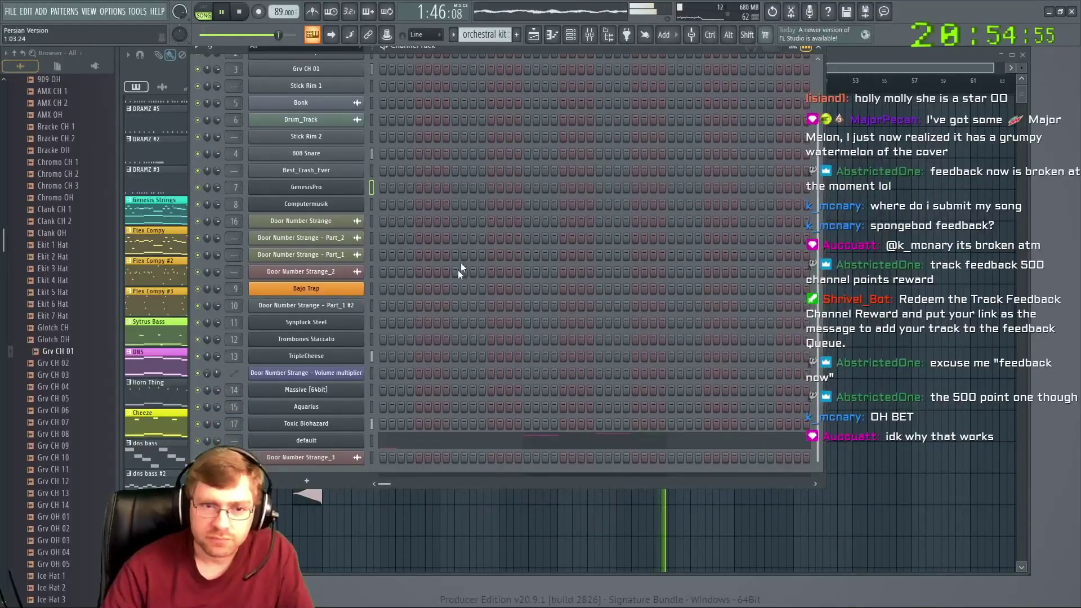
right_click(374, 436)
click(394, 438)
scroll(422, 169, down, 8)
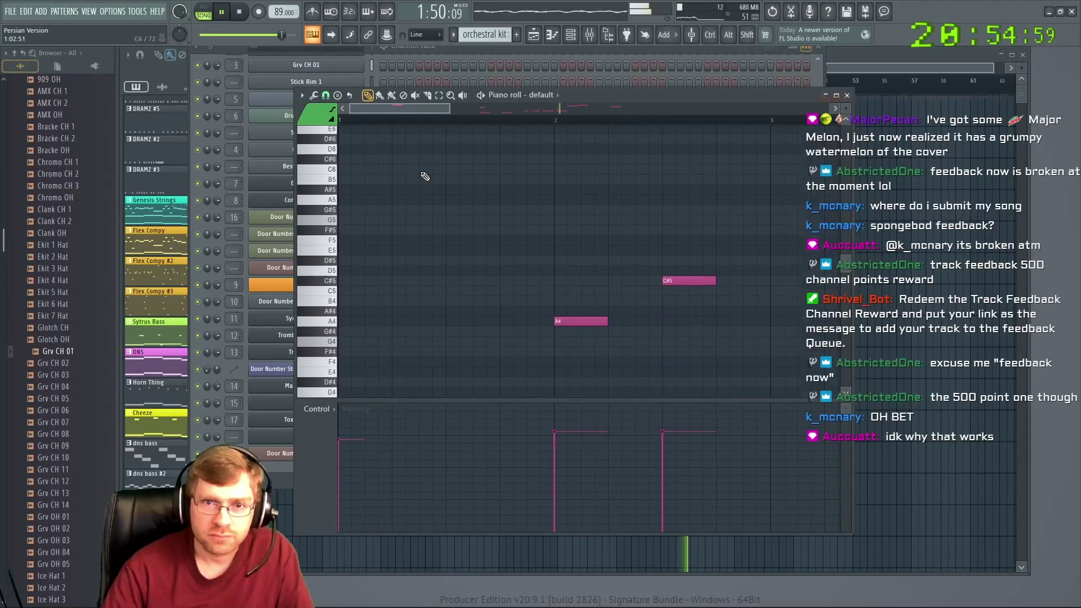
drag(411, 107, 608, 109)
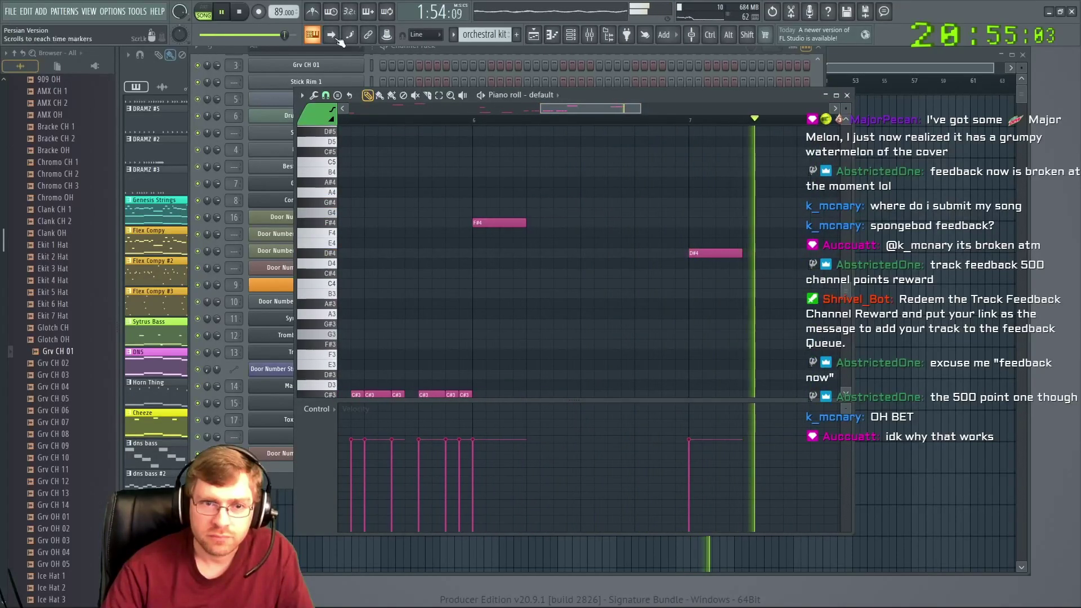
click(205, 13)
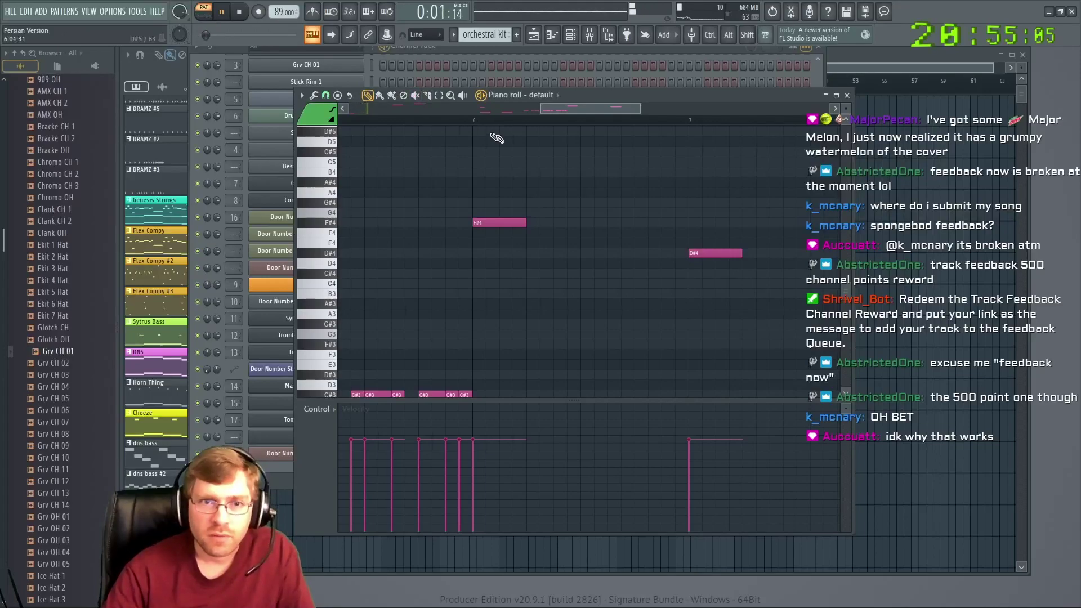
Try a D#4 note directly after the F#4 note in bar 6 and audition it
drag(531, 267, 535, 256)
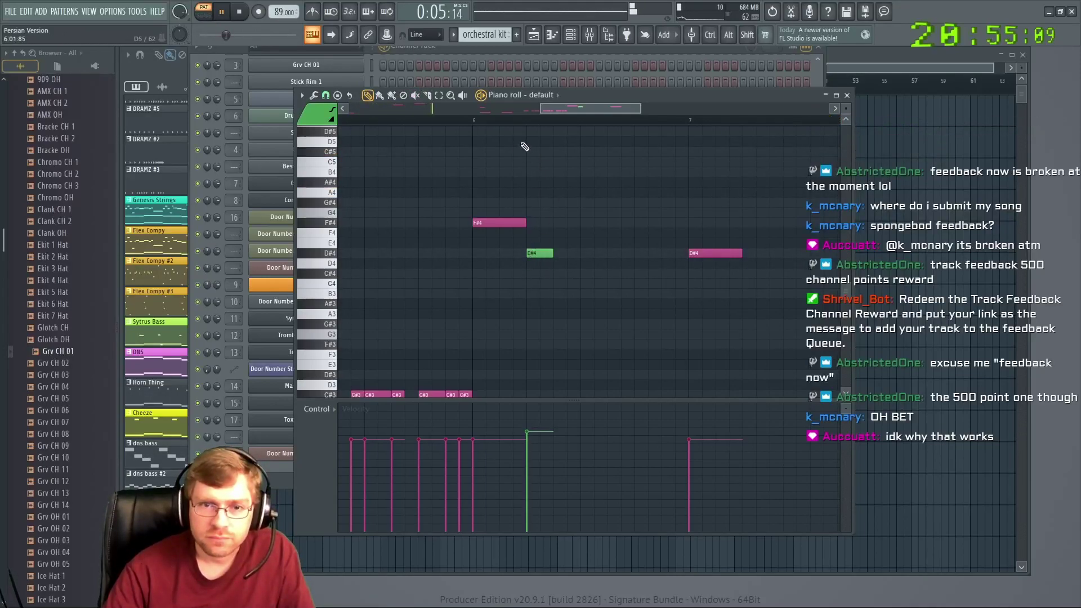
click(513, 120)
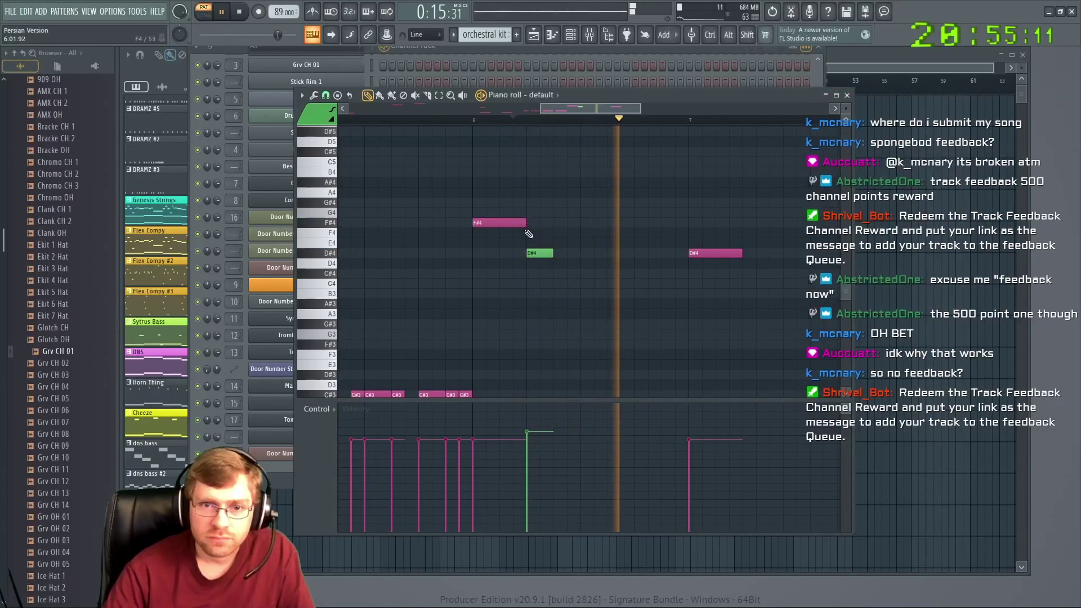
right_click(539, 254)
Switch to note colour group 10, add a note directly after bar 6's F#4, move it from E4 to G#3, and audition it
click(323, 120)
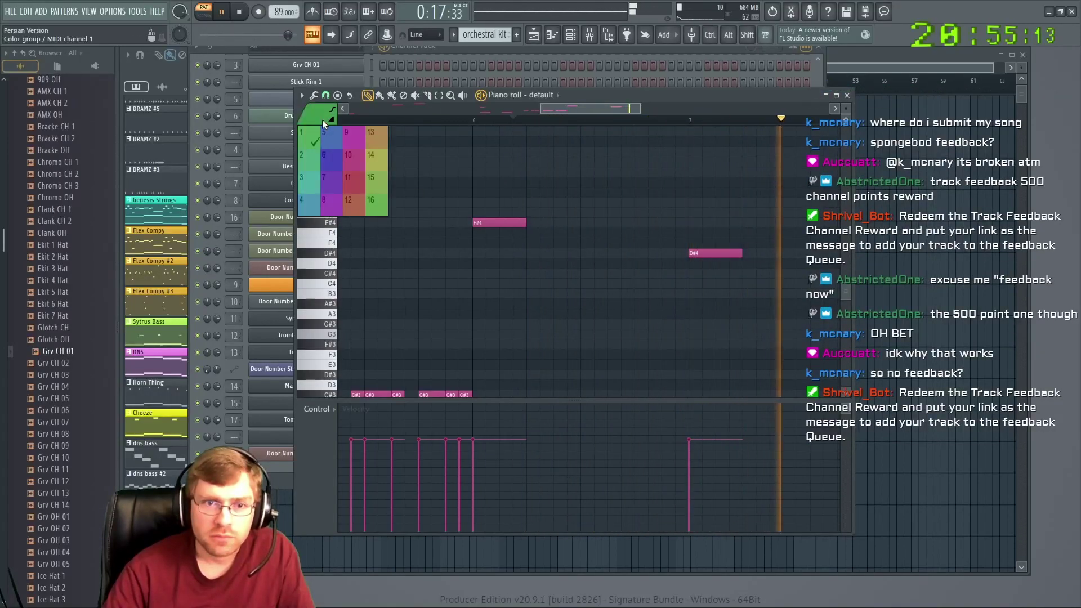
click(353, 161)
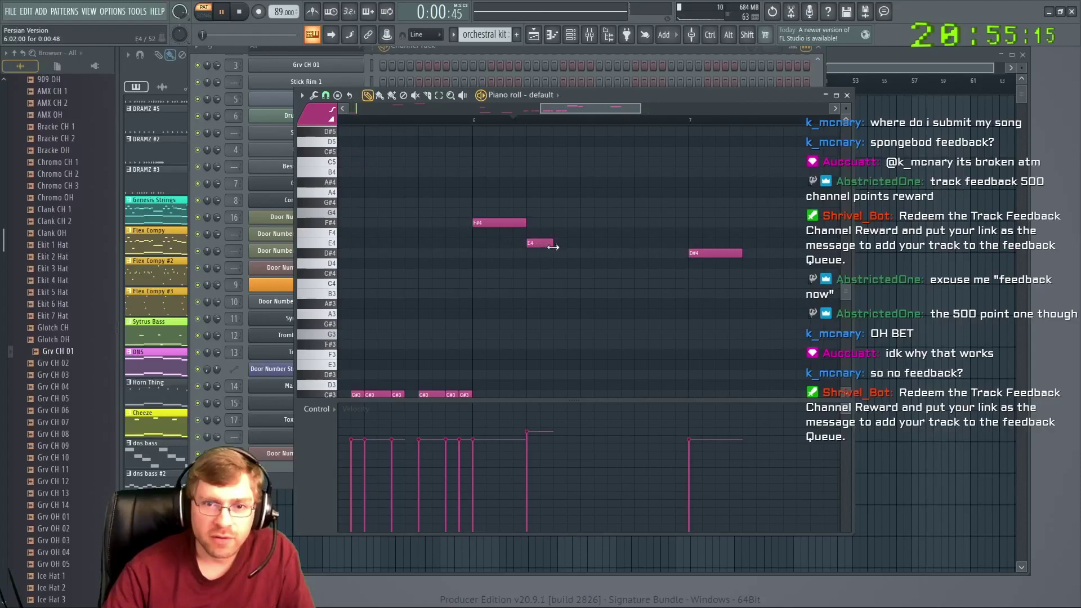
click(477, 125)
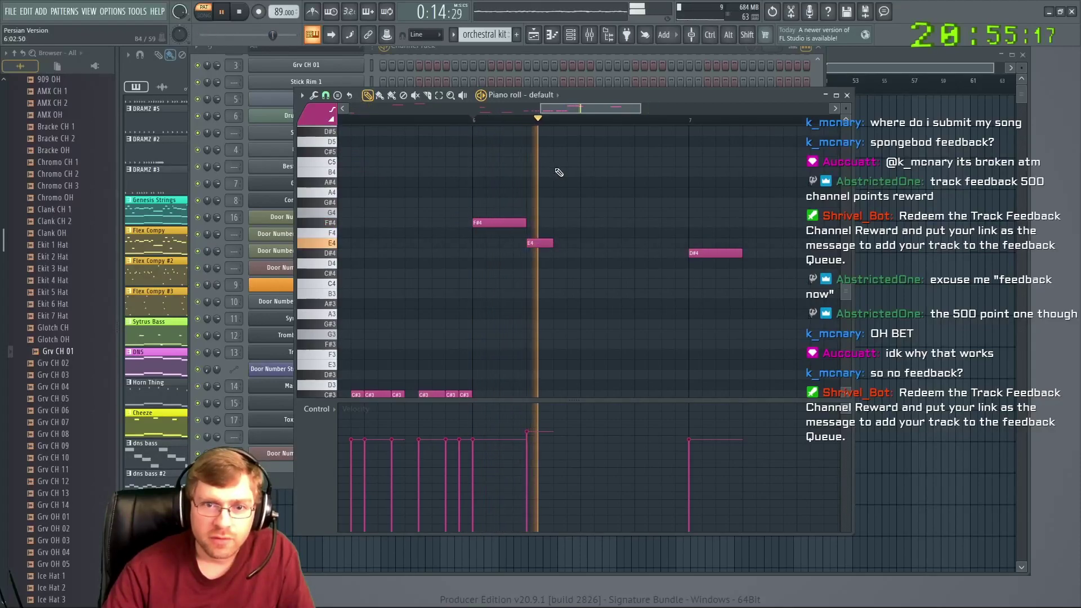
drag(544, 246, 544, 327)
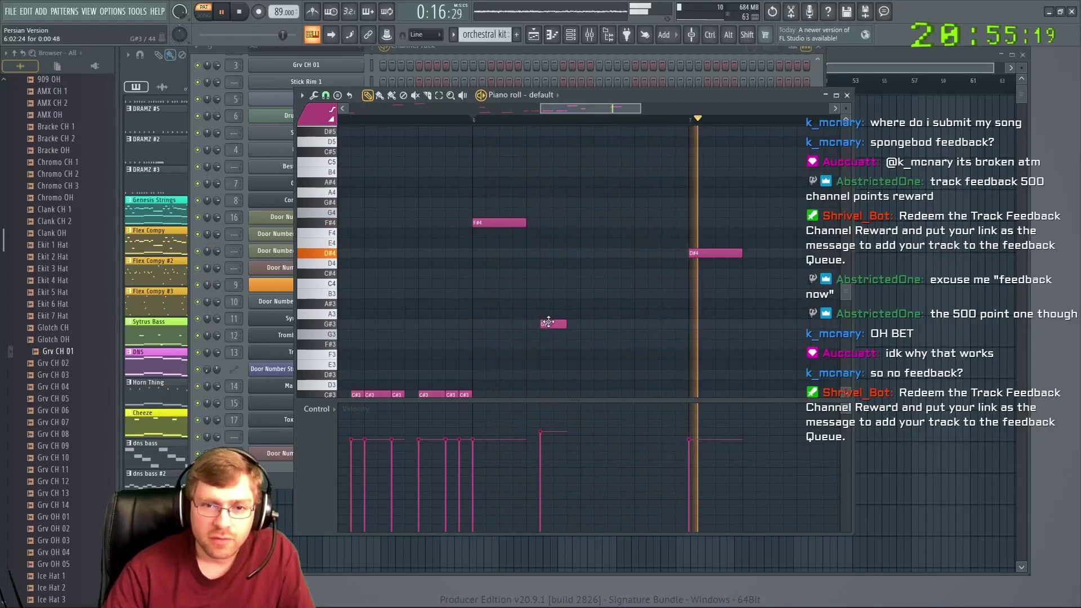
click(501, 125)
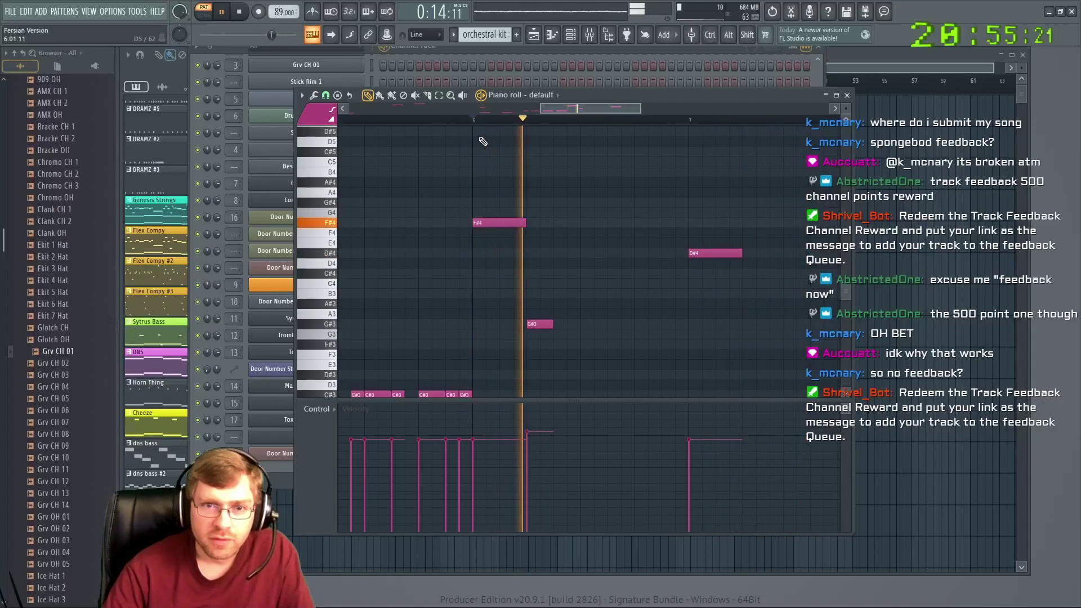
Try a short note directly after the G#3 in bar 6, at F#3 and F3, and audition it
click(564, 303)
drag(564, 304, 564, 314)
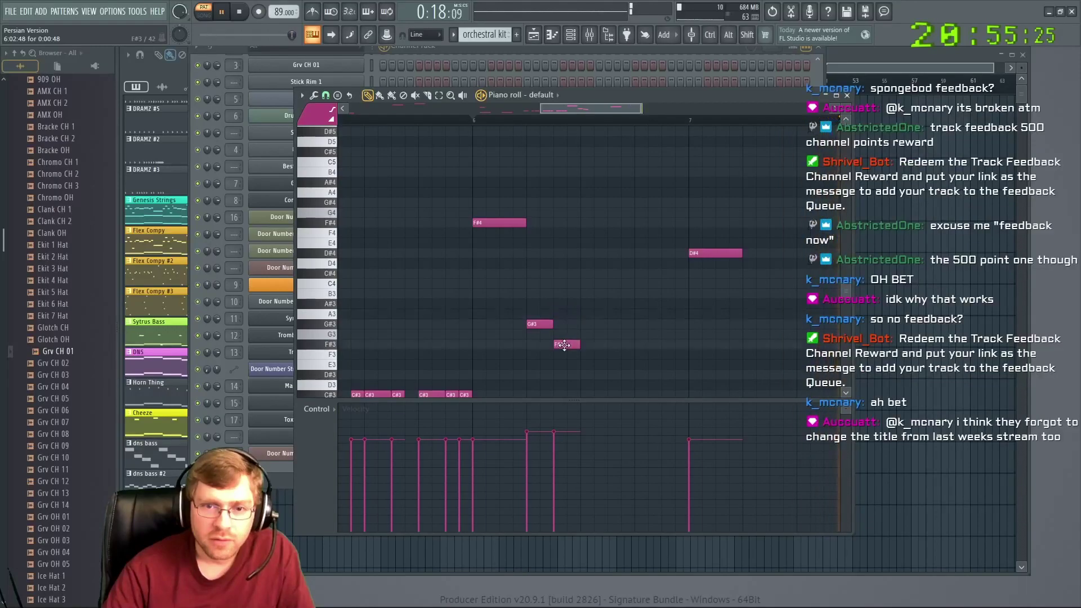
click(519, 111)
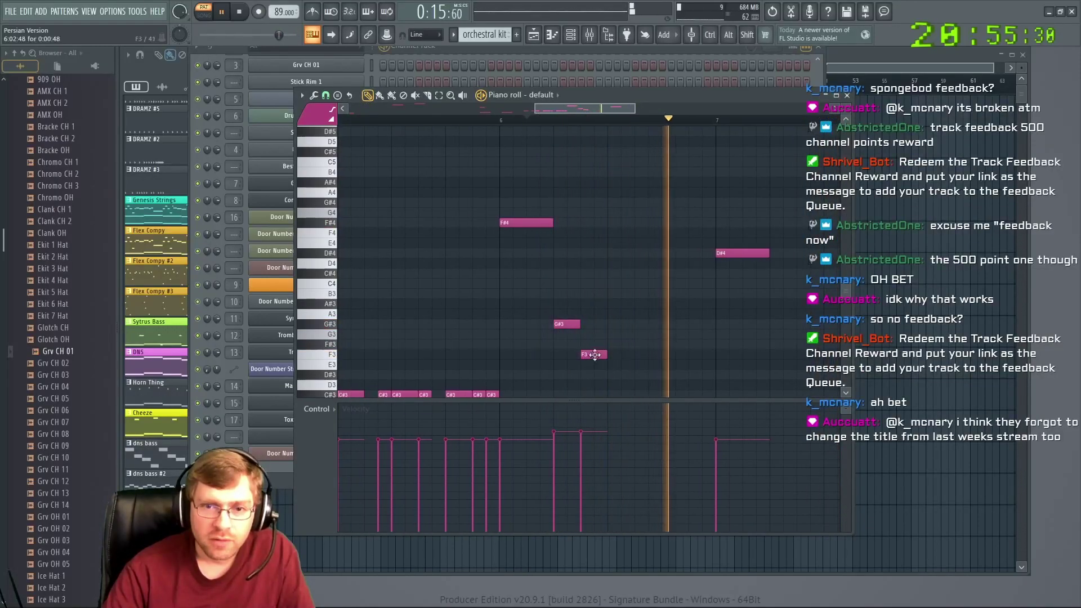
key(space)
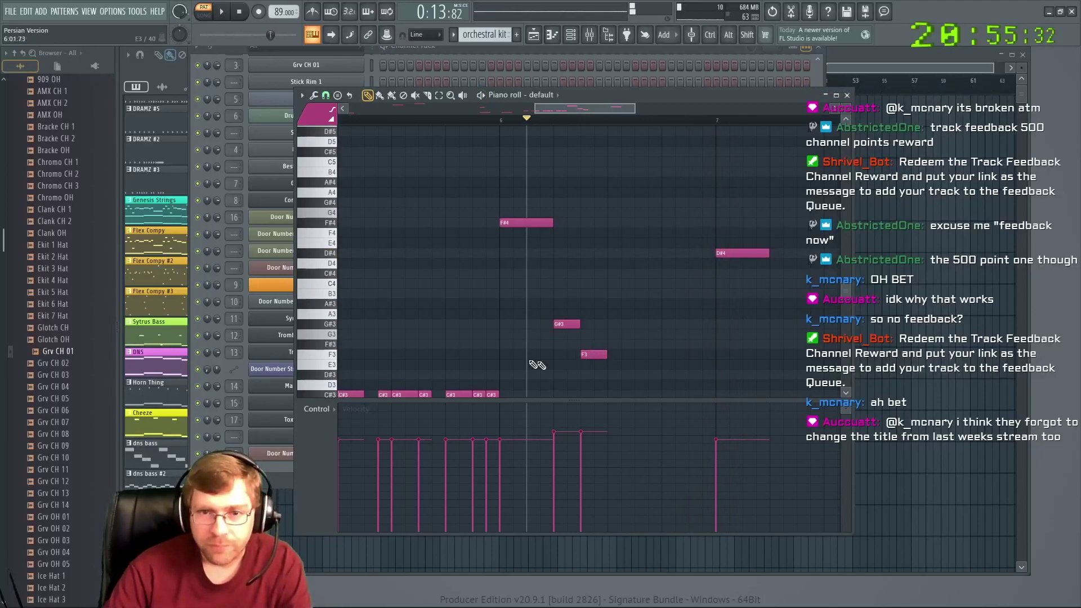
Move the G#3 note to the middle of bar 6 and place two A2 notes between the F#4 and the G#3
scroll(565, 362, down, 3)
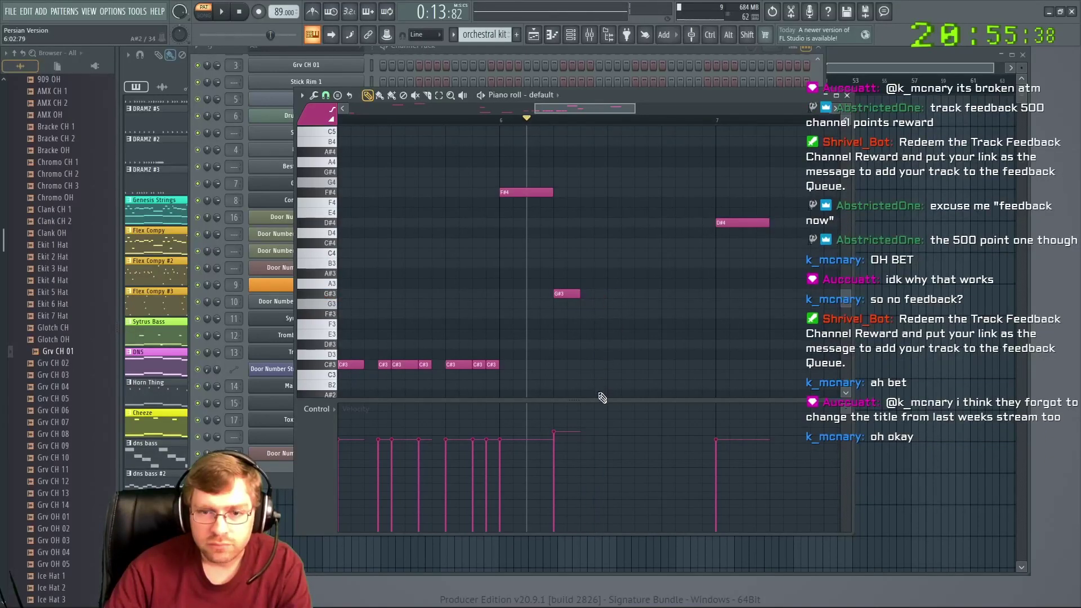
scroll(598, 381, down, 6)
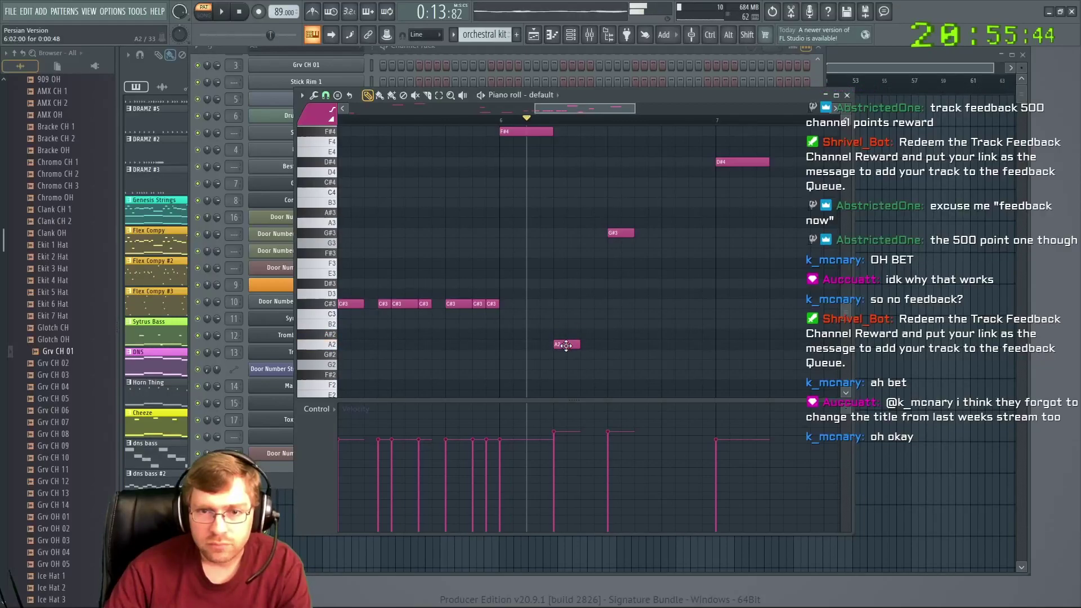
double_click(566, 345)
click(611, 232)
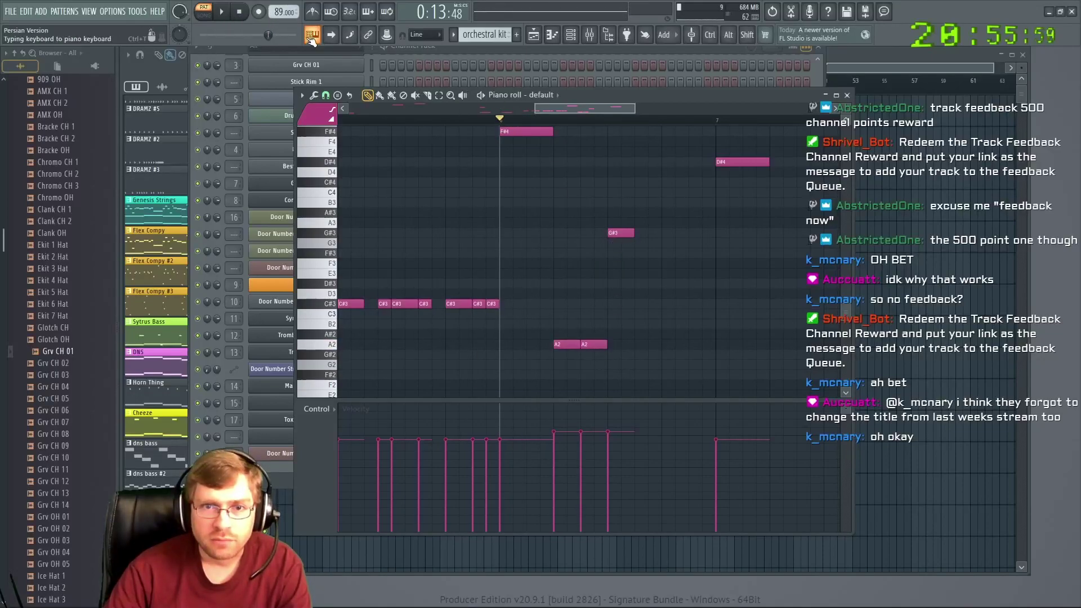
Audition the A2 notes in bar 6 and rework them into three shorter notes with a gap after the first
click(225, 13)
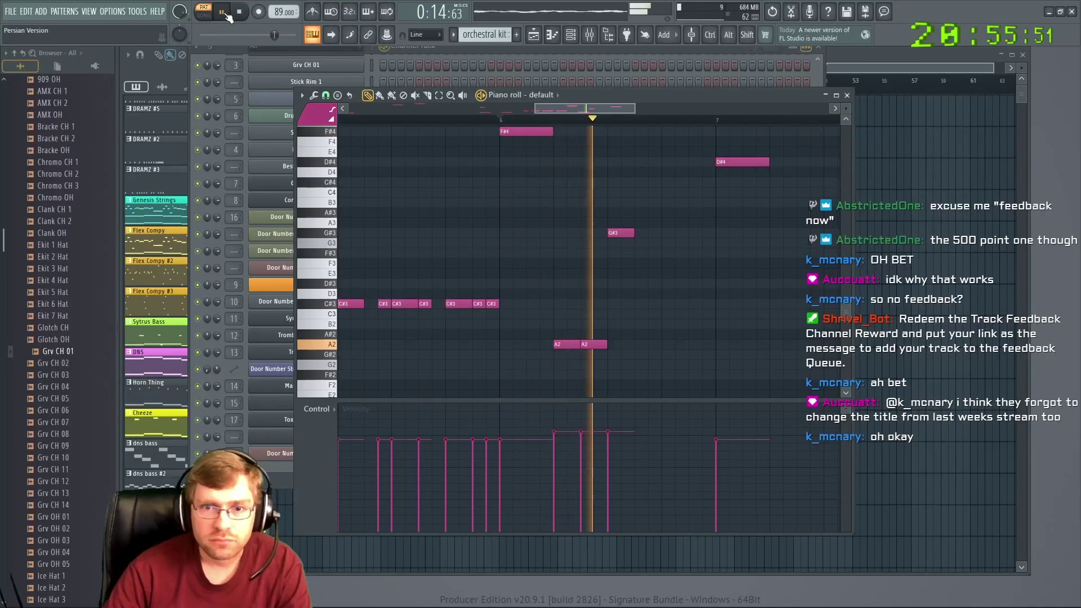
right_click(573, 346)
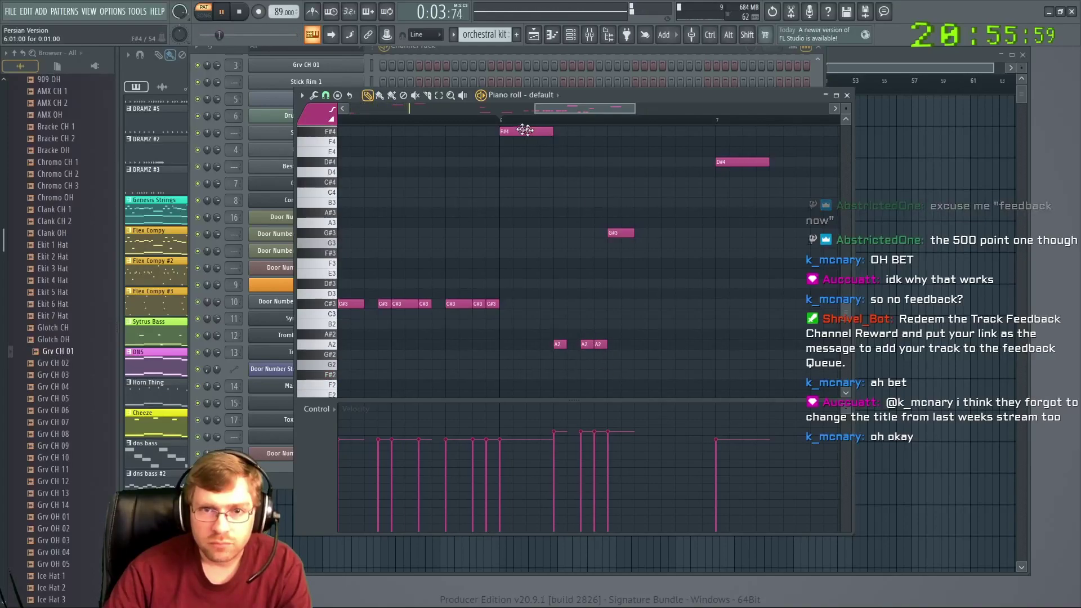
click(485, 120)
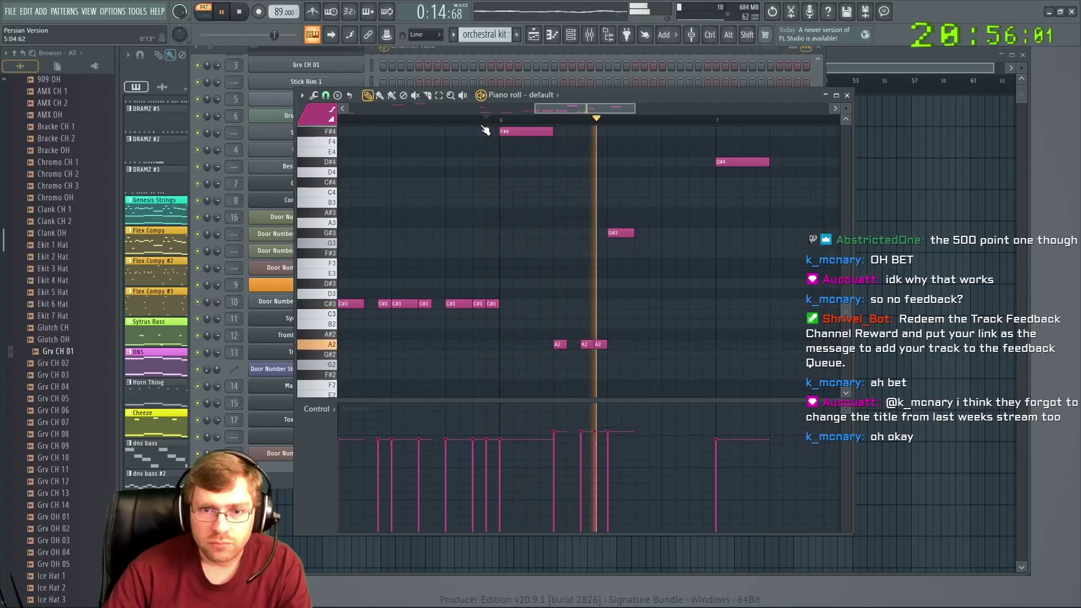
Add three short G#3 notes in the last beat of bar 6, leaving a gap after the first, and audition them
click(668, 233)
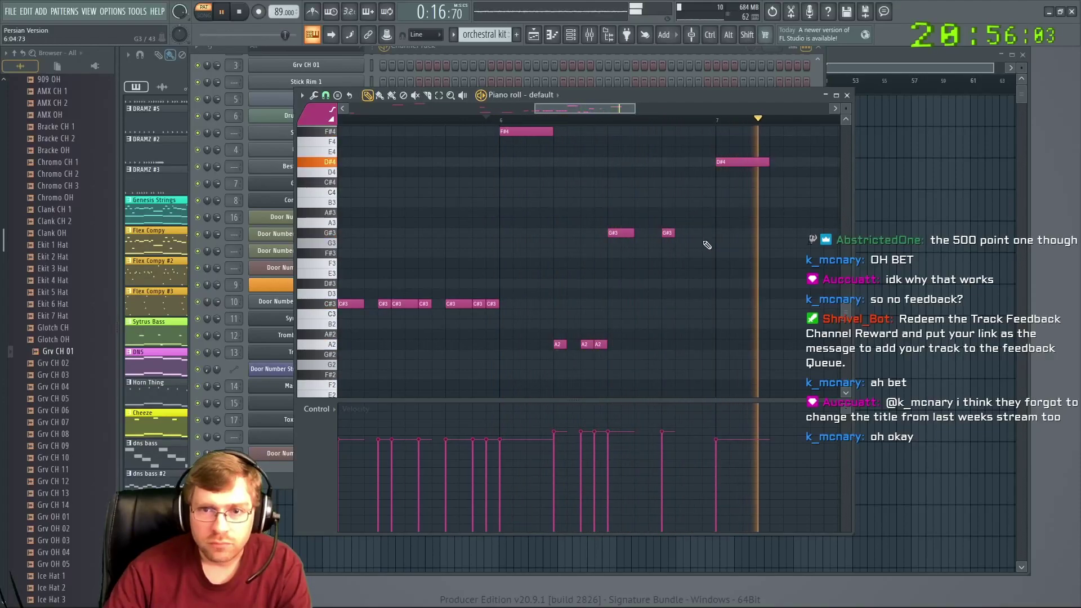
click(689, 232)
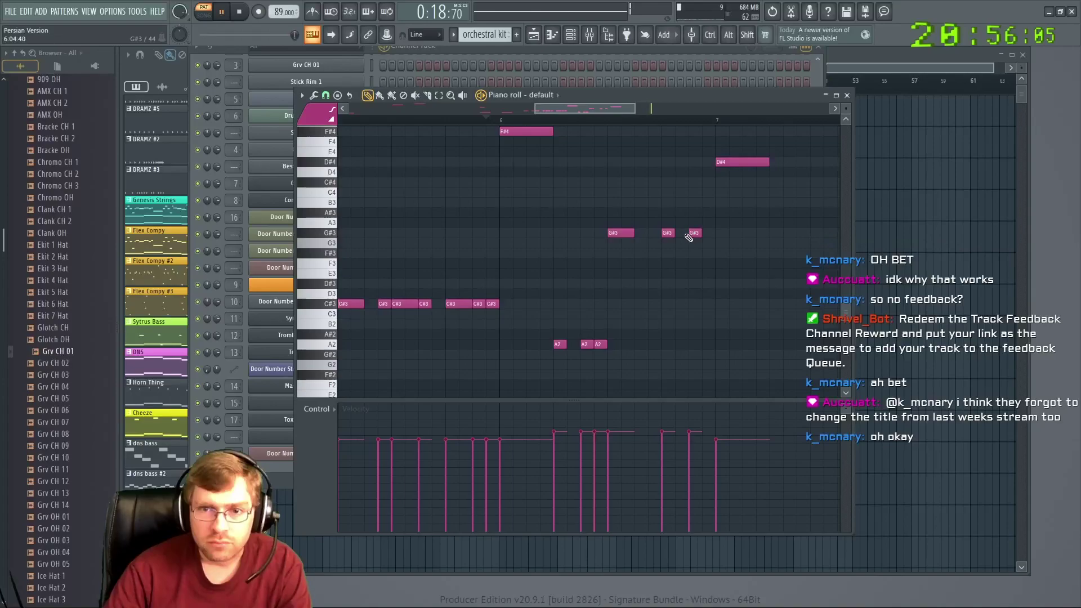
click(588, 125)
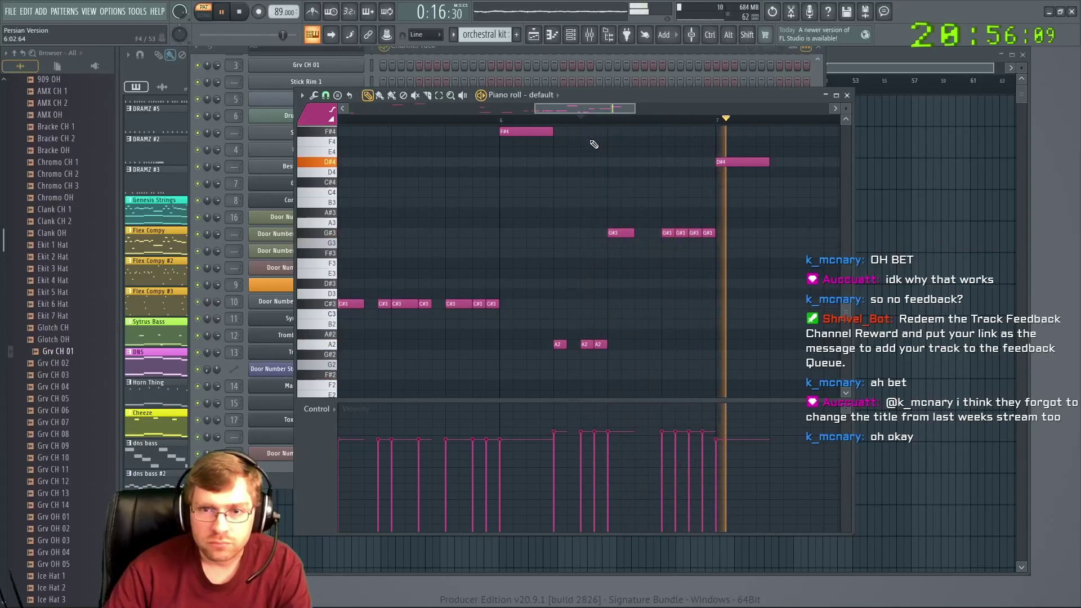
right_click(681, 233)
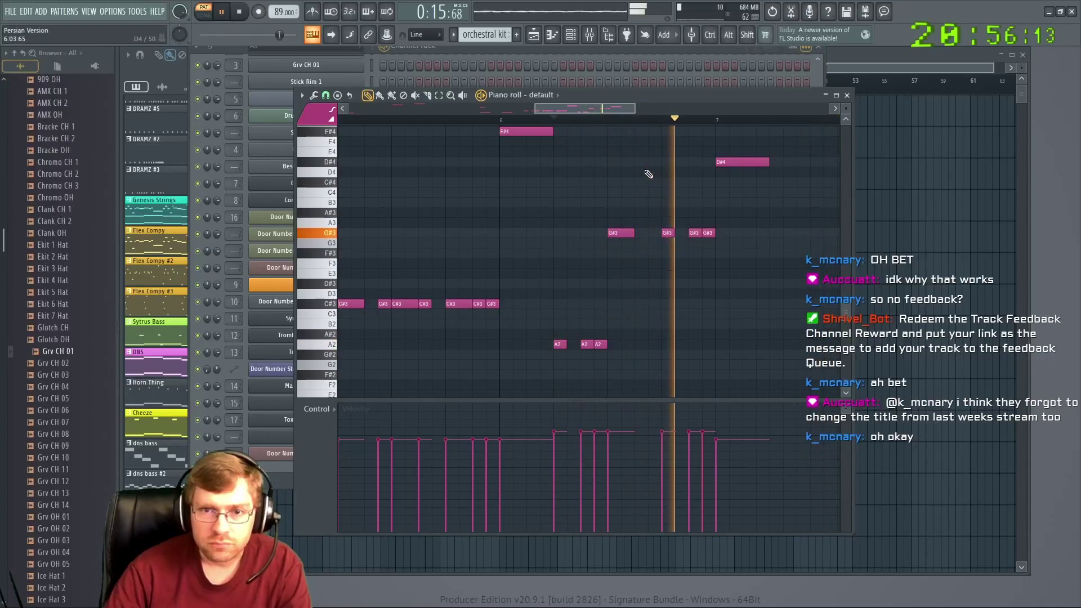
Delete the D#4 note at the start of bar 7 and try a short C#2 note in its place
scroll(703, 157, up, 3)
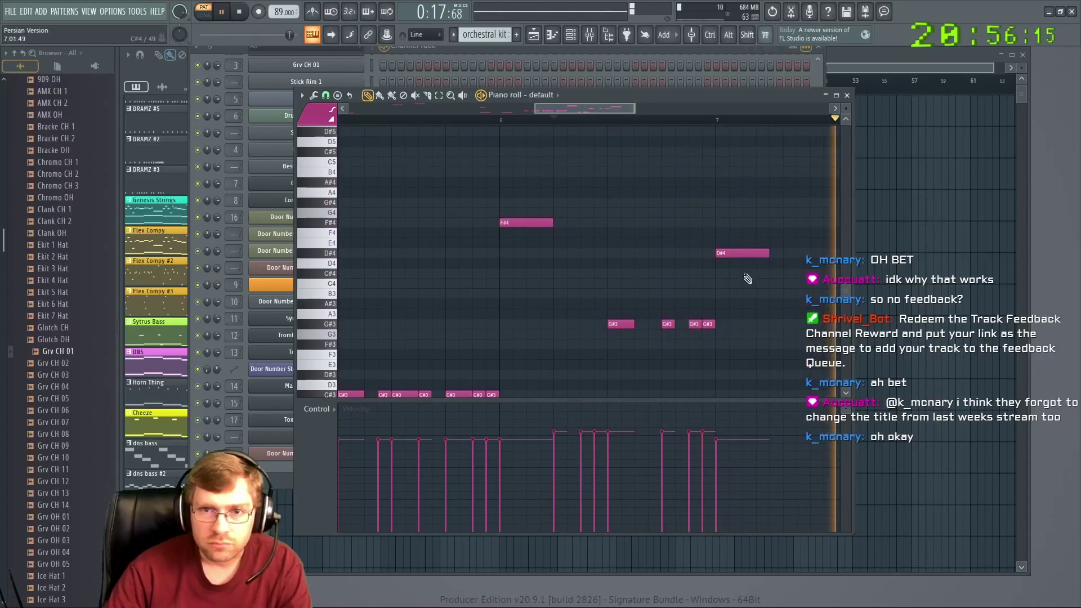
scroll(748, 255, down, 5)
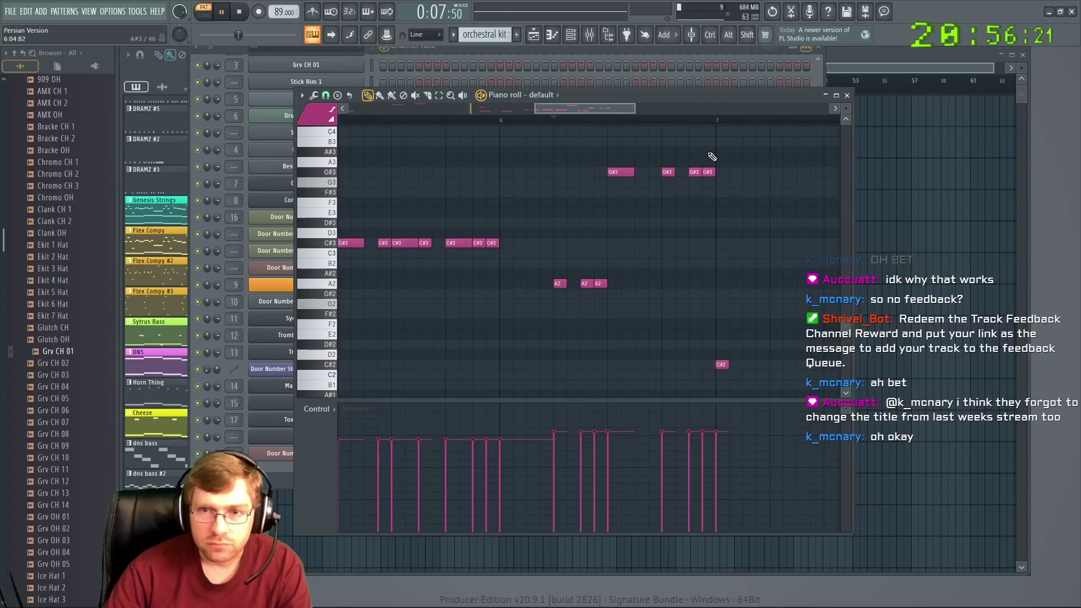
click(676, 121)
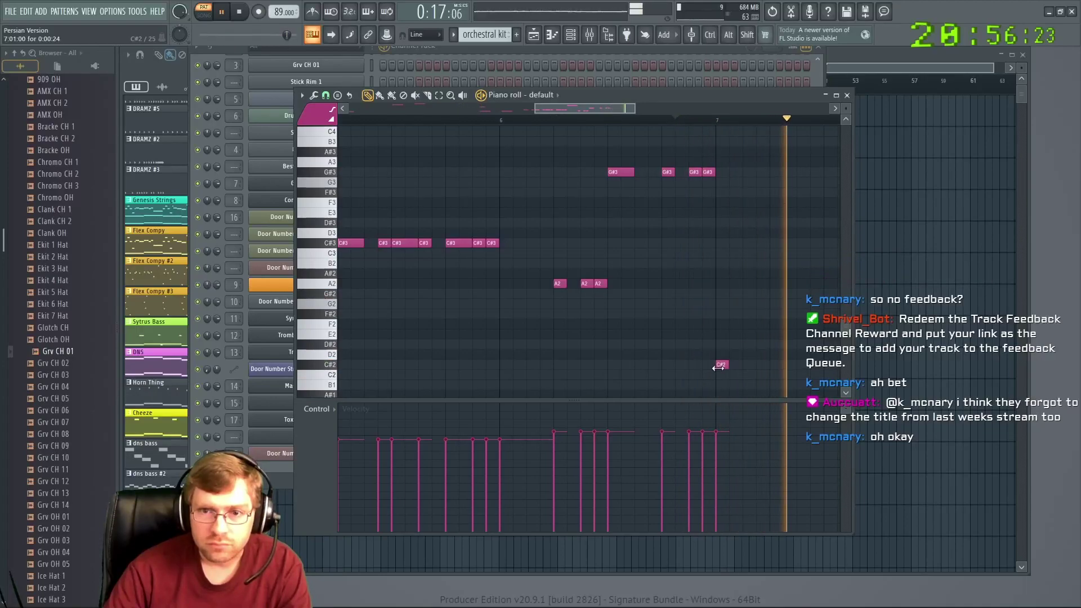
scroll(723, 360, down, 3)
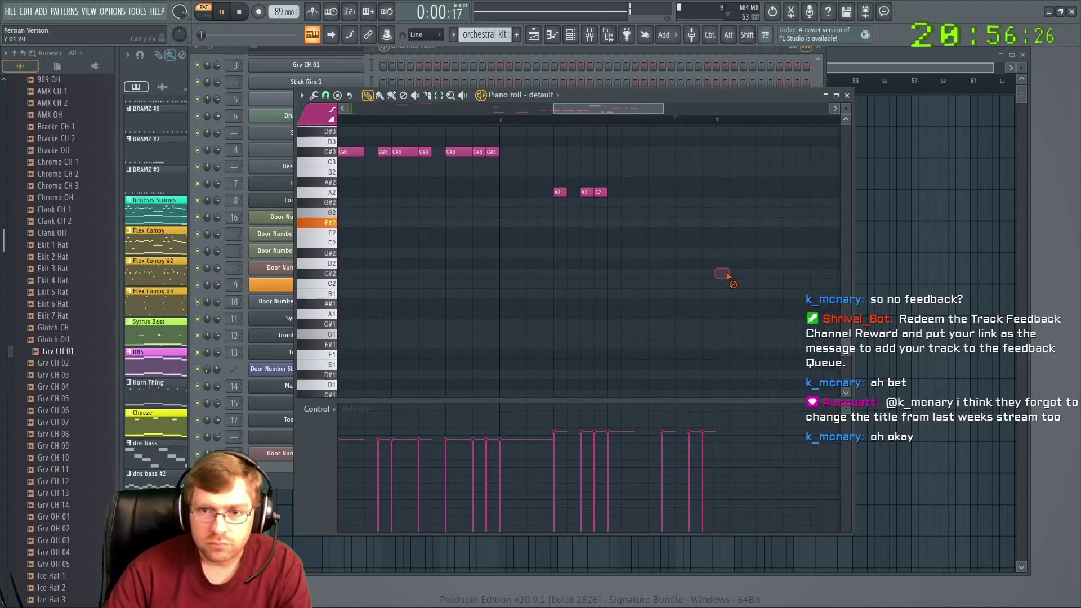
Place short C#5 and F#4 notes at the start of bar 3 and stop playback
scroll(721, 277, up, 16)
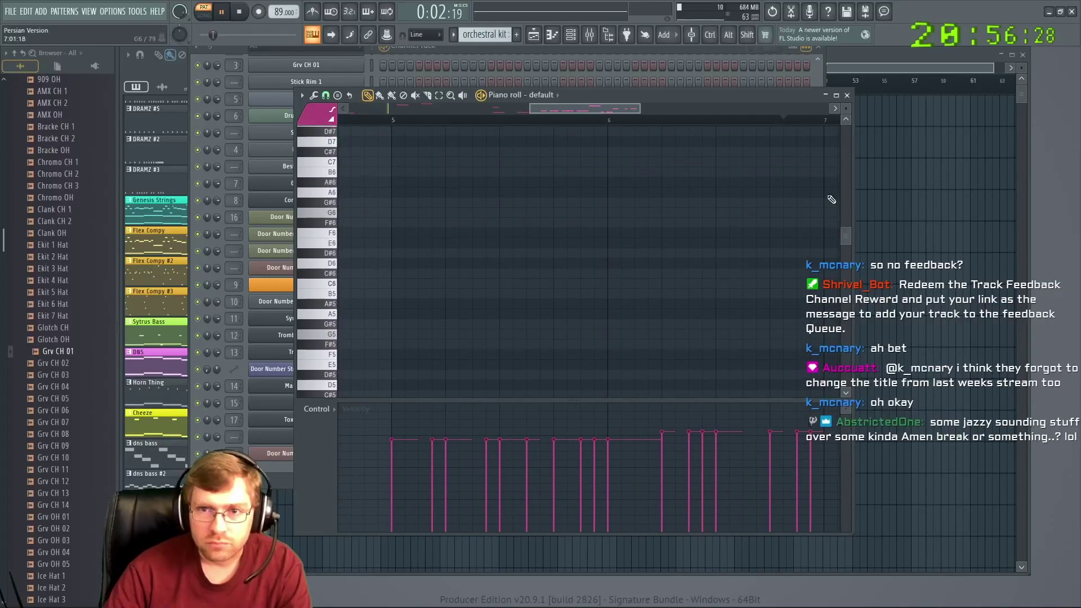
drag(642, 108, 586, 121)
scroll(553, 183, down, 5)
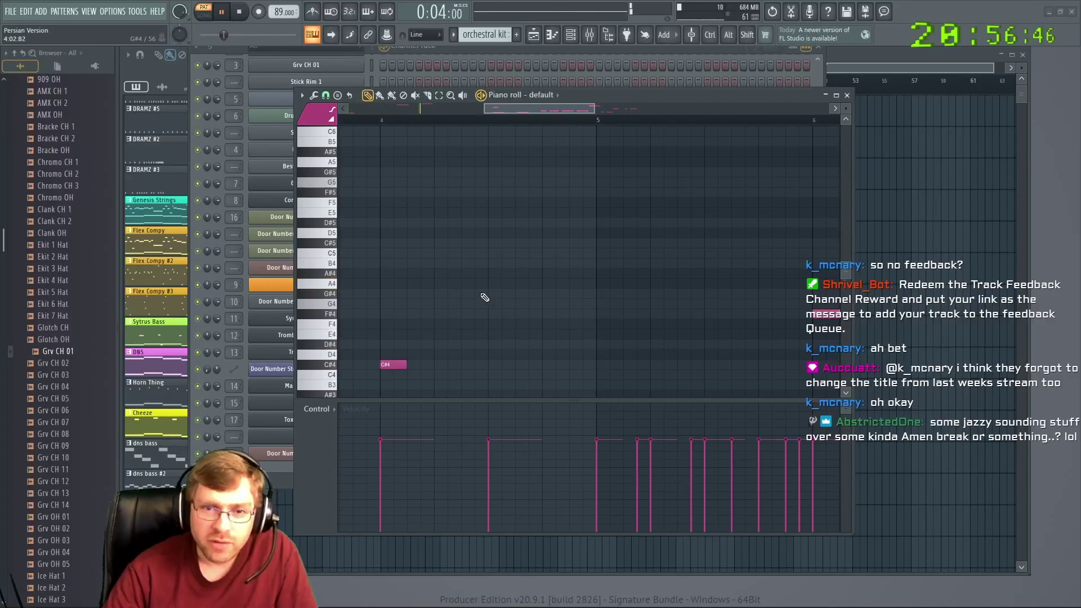
drag(542, 107, 474, 108)
drag(487, 316, 473, 317)
click(238, 12)
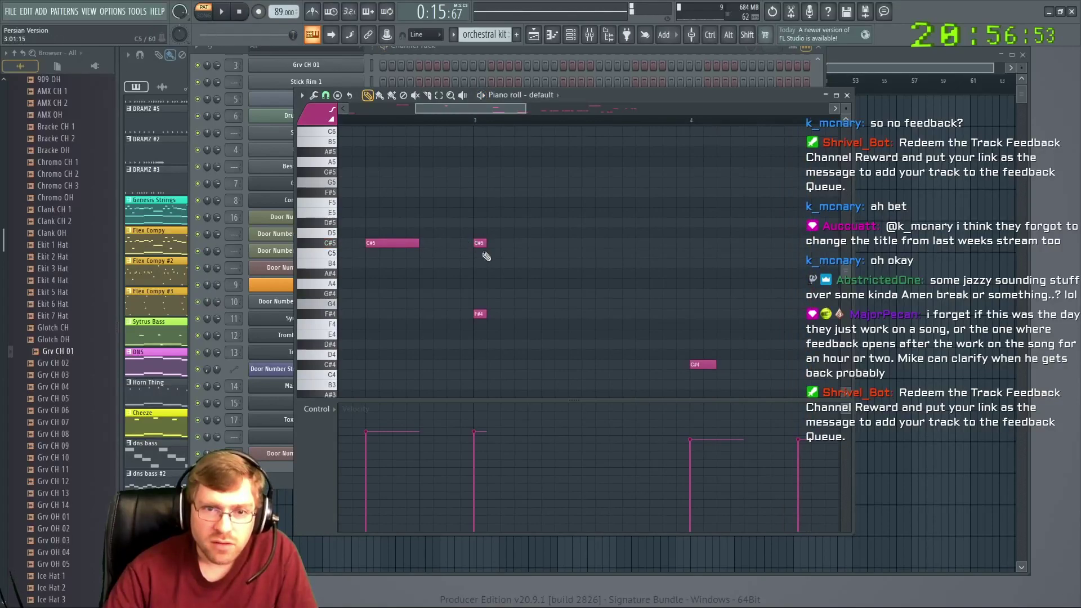
Raise the short C#5 note at the start of bar 3 to F6 and add six more short F6 notes across the bar
drag(477, 242, 480, 159)
scroll(495, 220, up, 3)
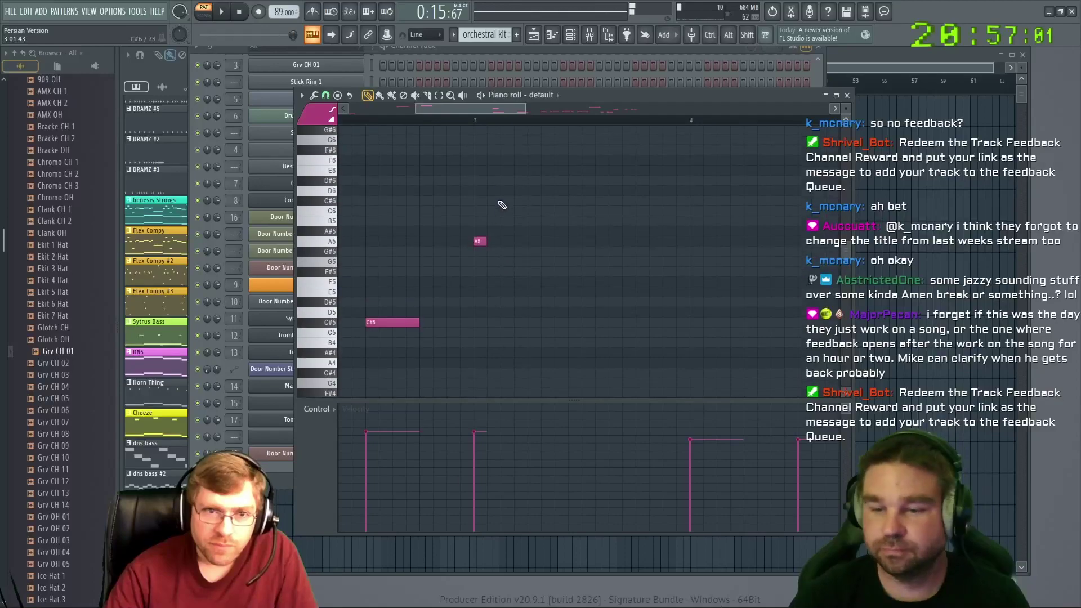
drag(477, 252, 483, 165)
click(533, 174)
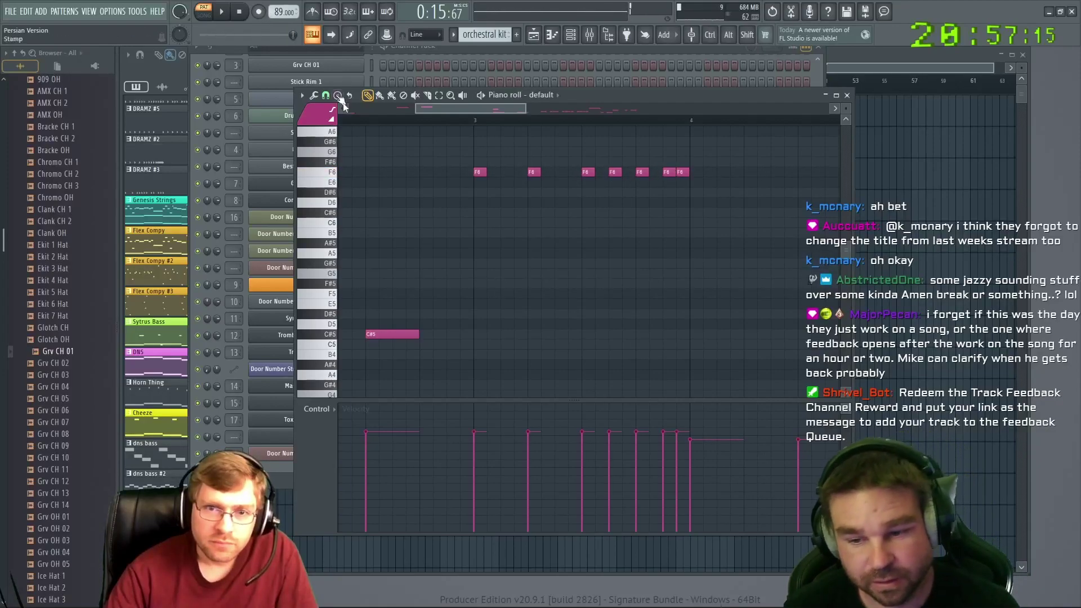
Play the pattern from the middle of bar 2 and review its notes up to bar 7
click(353, 119)
key(space)
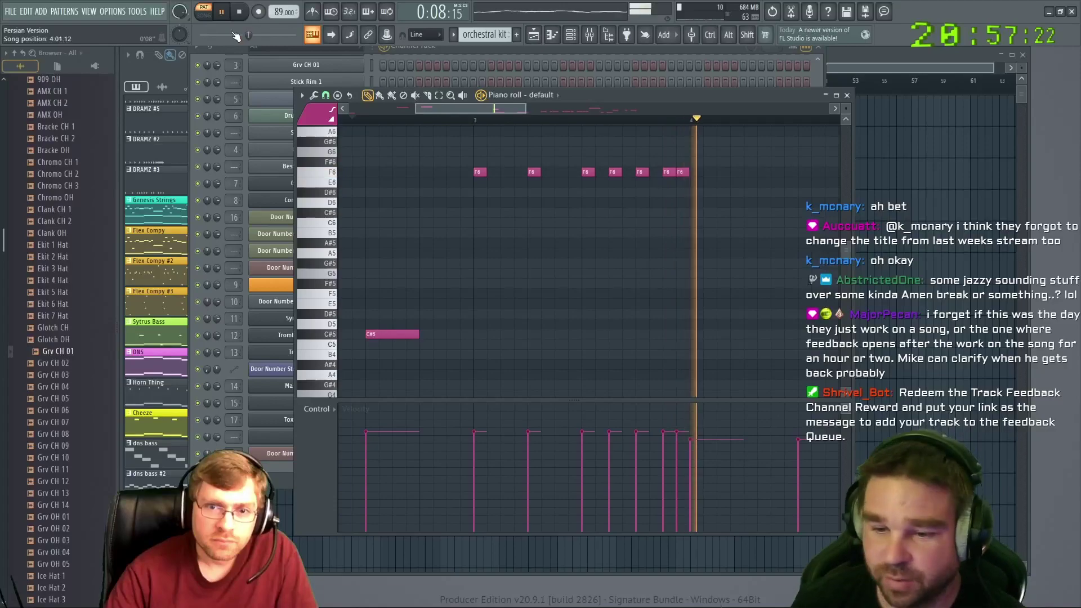
scroll(499, 222, down, 3)
scroll(499, 222, up, 3)
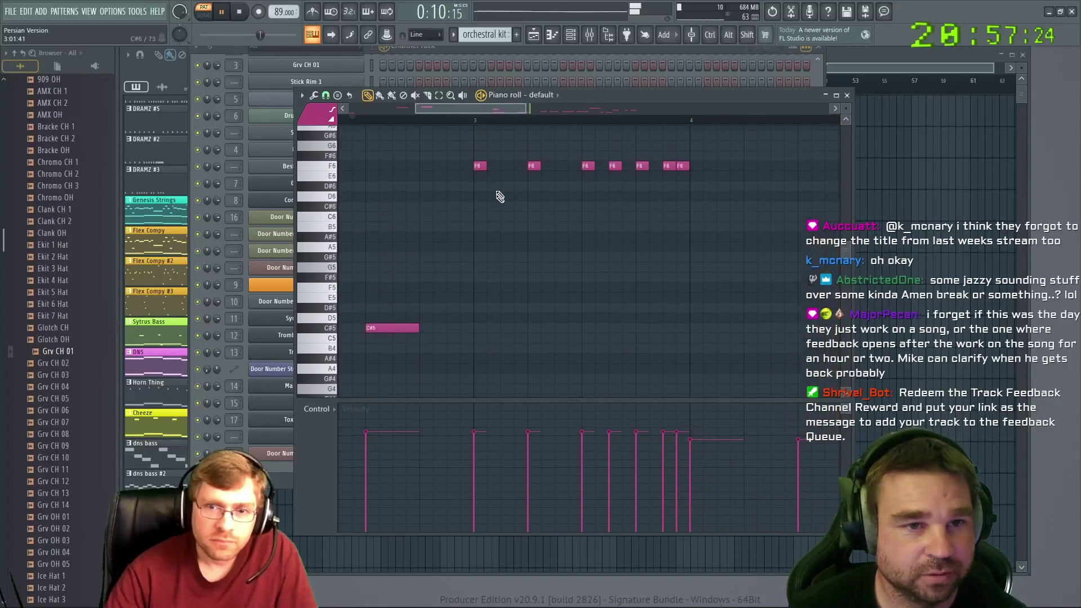
scroll(613, 121, down, 3)
scroll(596, 137, down, 5)
scroll(495, 277, down, 3)
scroll(495, 284, down, 1)
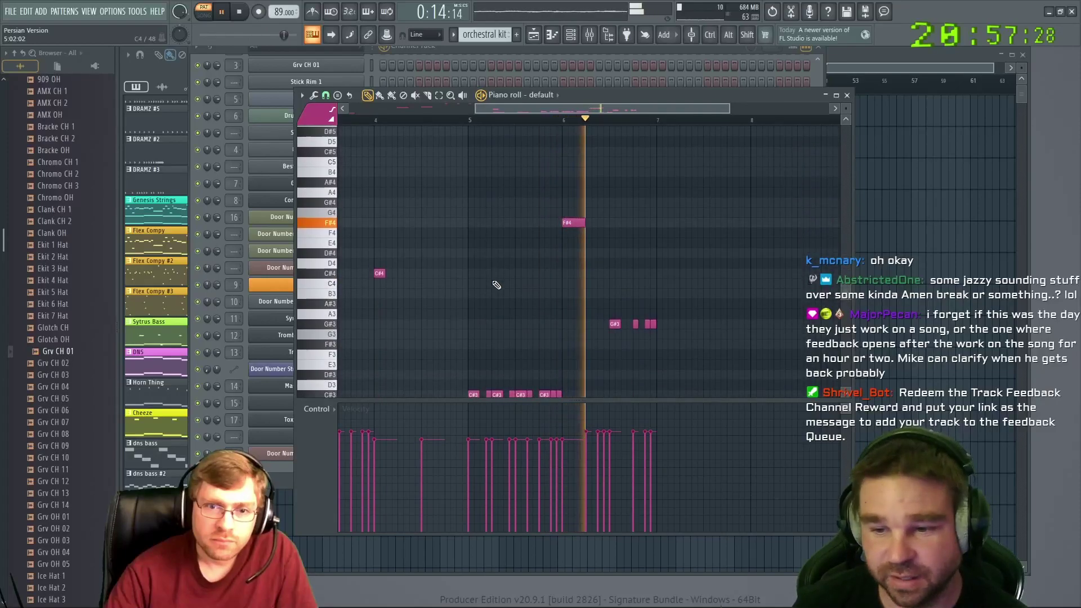
scroll(496, 285, down, 2)
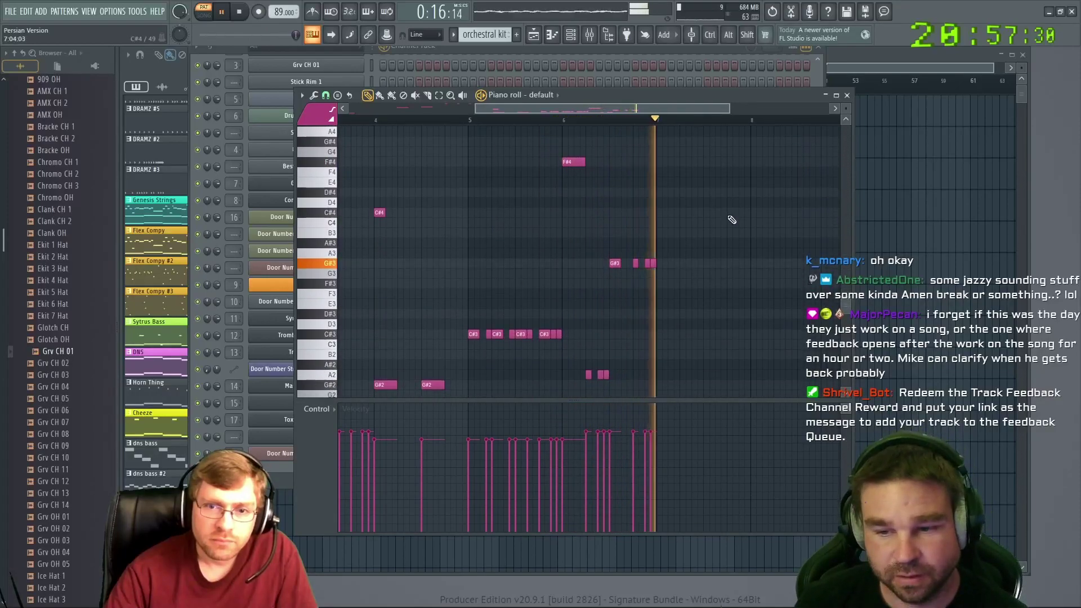
scroll(711, 110, right, 3)
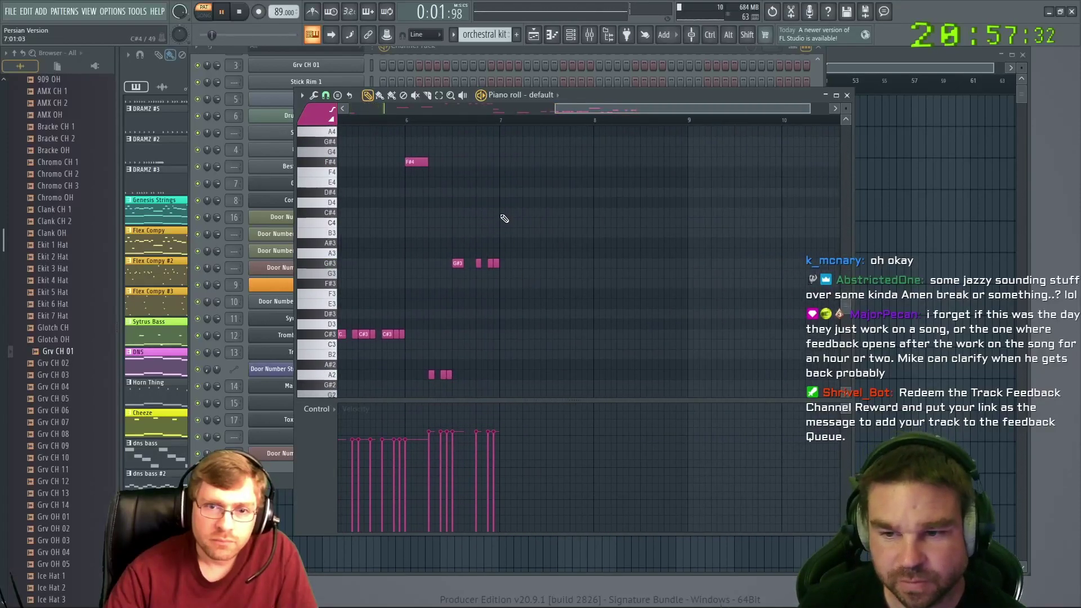
Try a short note at the start of bar 7 on C#4 and C#3, replace it with a D#3, and audition it
click(502, 213)
click(463, 121)
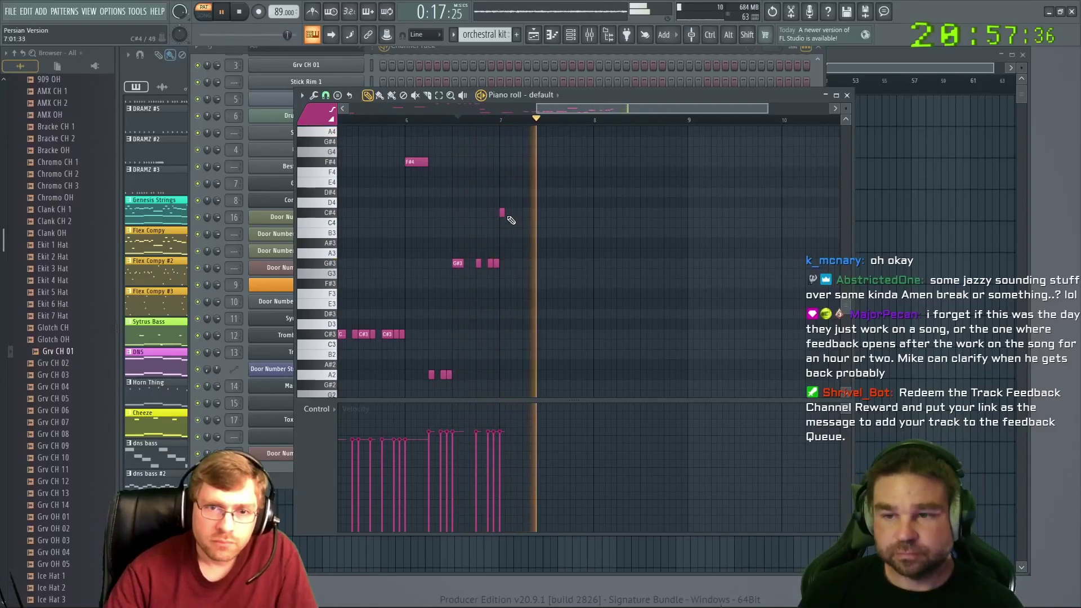
drag(502, 213, 502, 330)
right_click(502, 335)
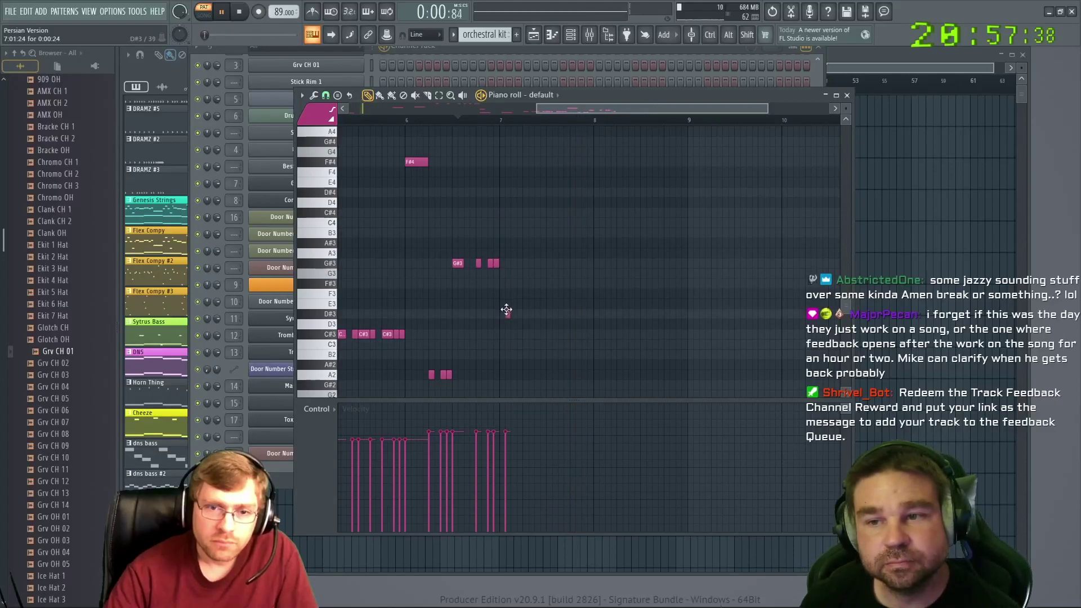
click(458, 123)
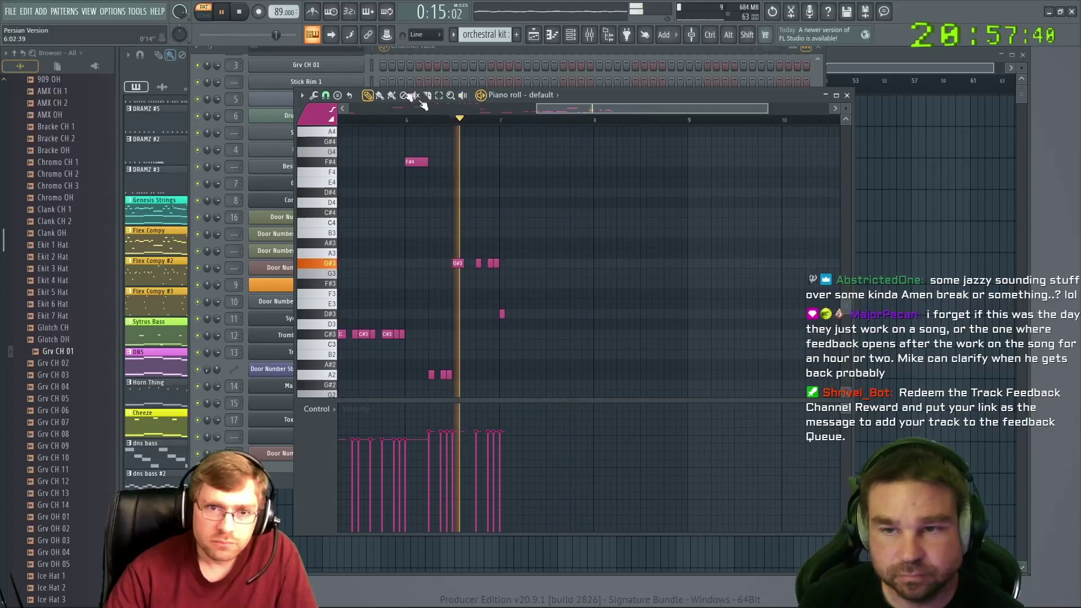
Stop playback and raise the short note at the start of bar 7 to C4
click(238, 14)
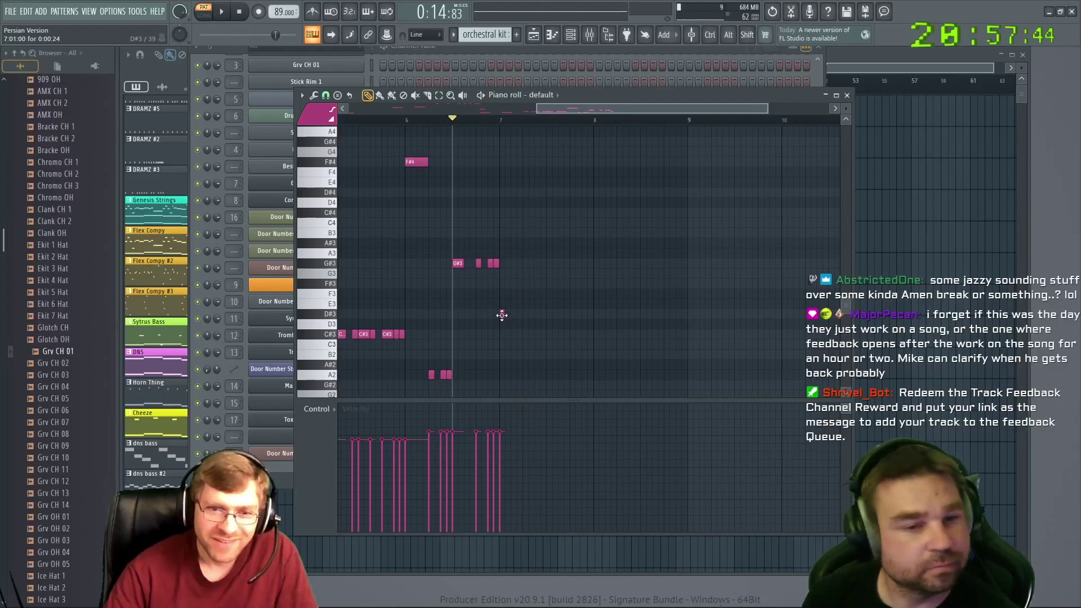
click(502, 243)
mouse_move(505, 242)
mouse_down()
mouse_move(504, 212)
mouse_move(503, 229)
mouse_up()
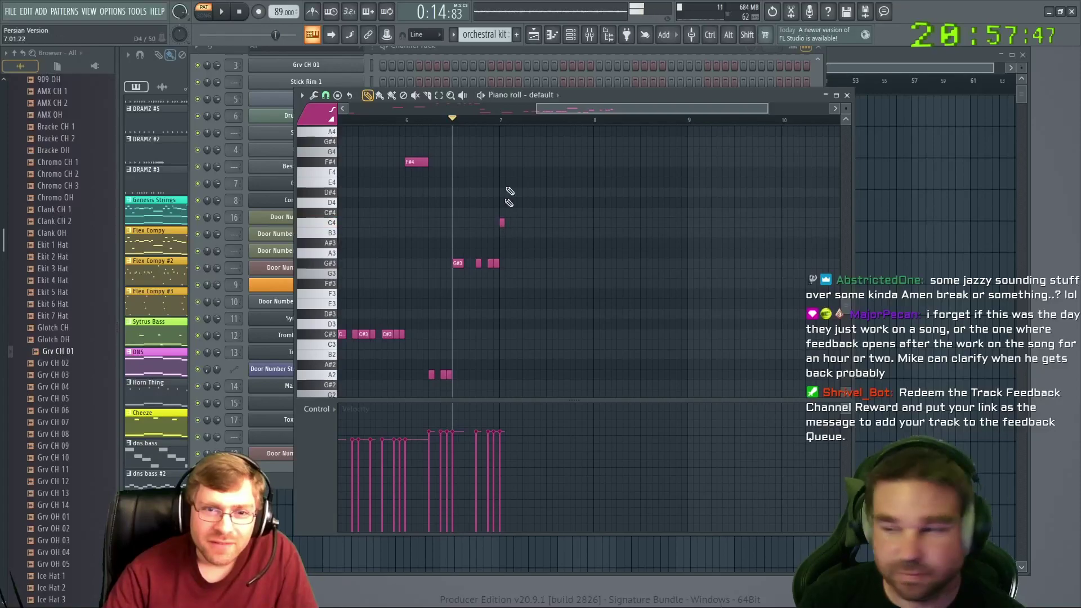
Return to the playlist, play the arrangement from bar 36 to about bar 44, and stop
click(847, 96)
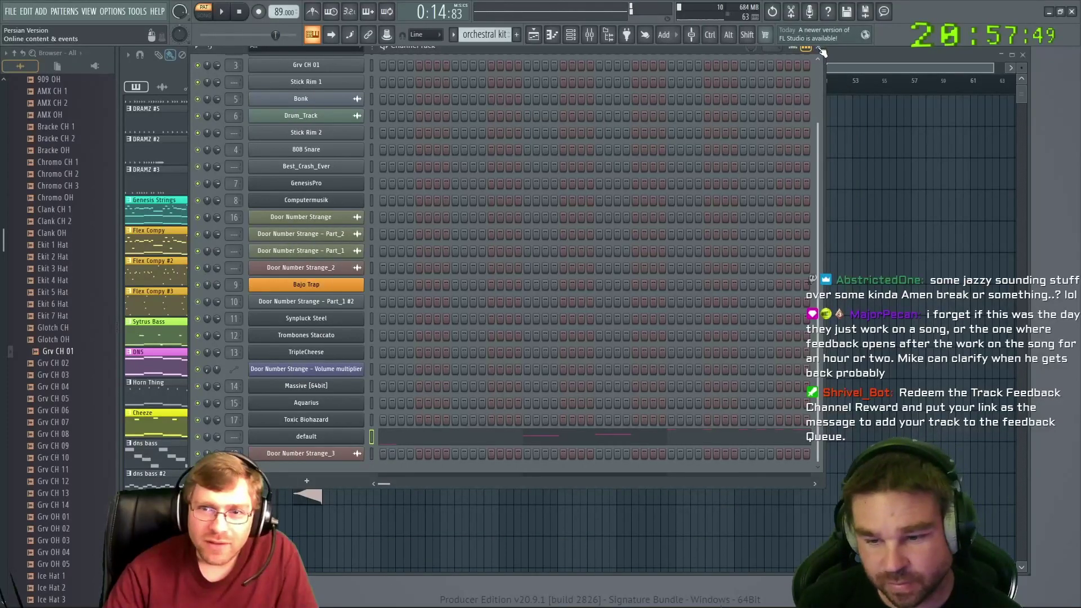
click(818, 48)
click(601, 80)
click(223, 13)
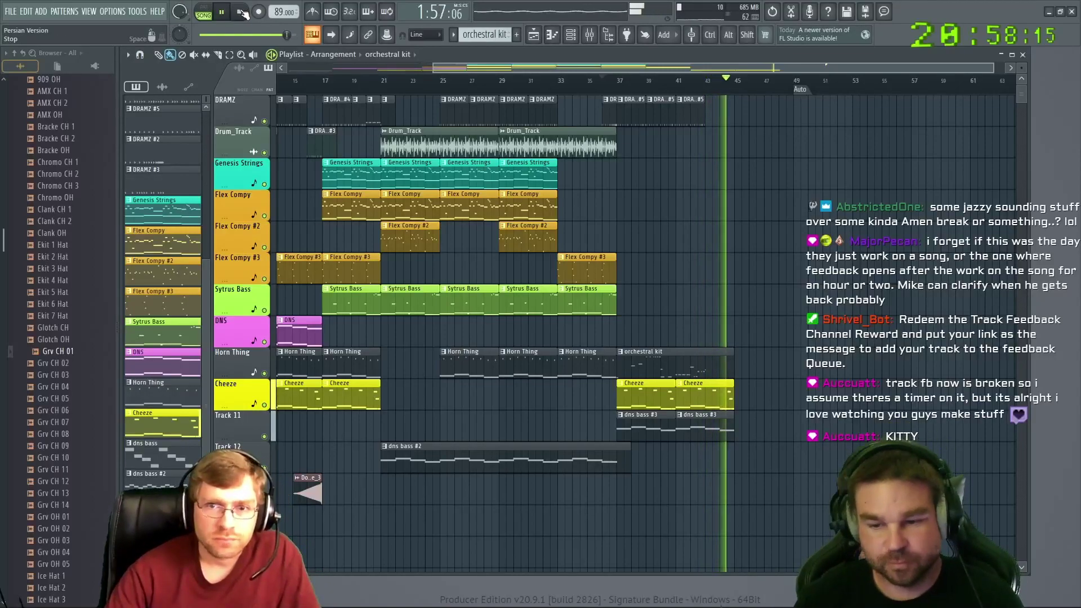
click(242, 12)
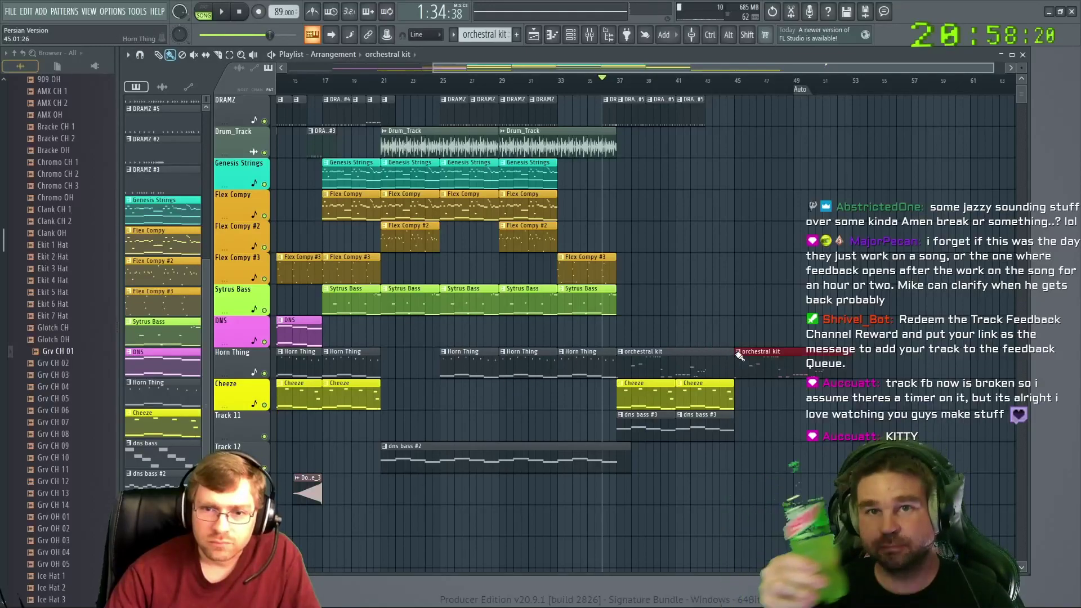
Remove the extra orchestral kit clip at bar 45 and open the pattern's default channel in the piano roll
drag(733, 355, 703, 354)
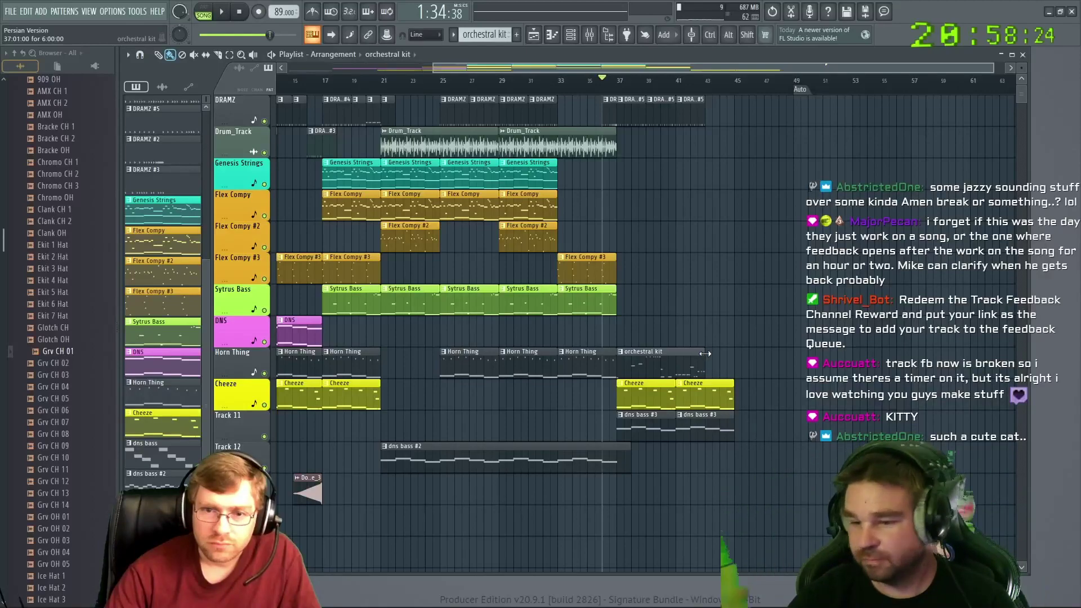
click(607, 35)
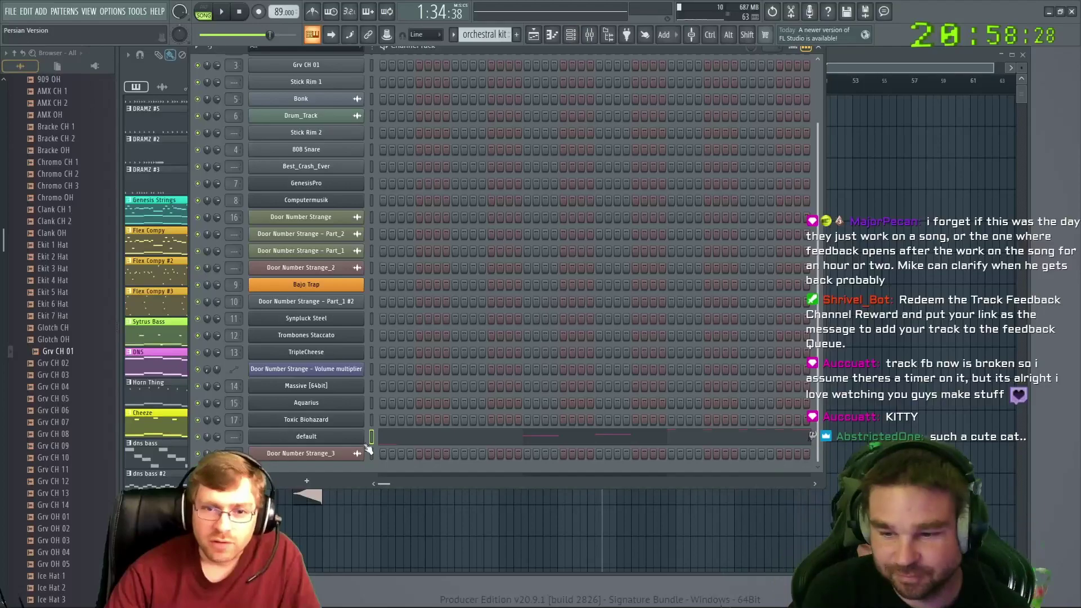
key(F6)
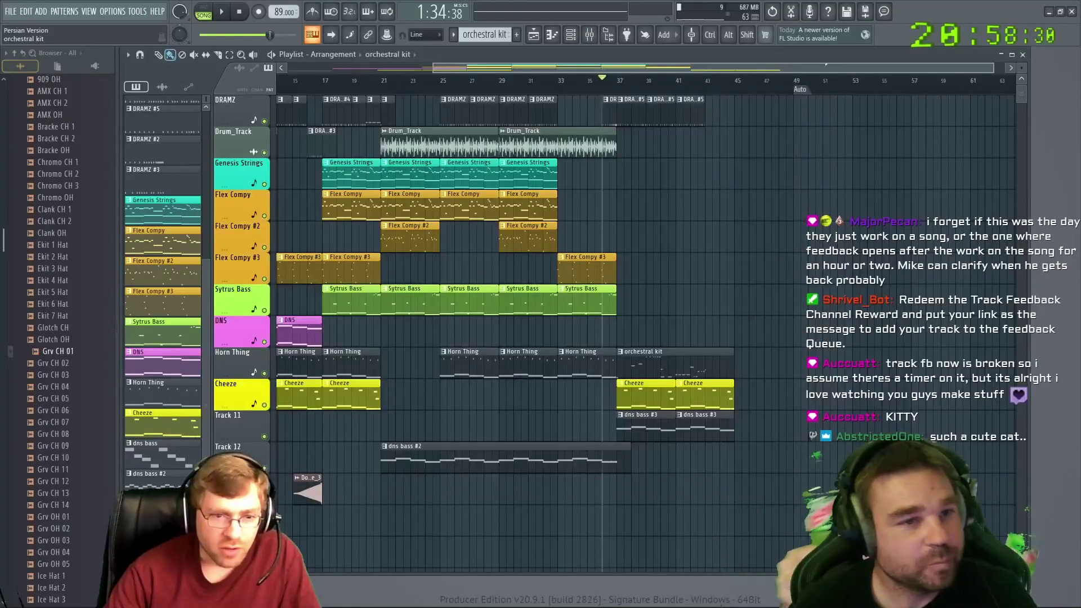
click(571, 38)
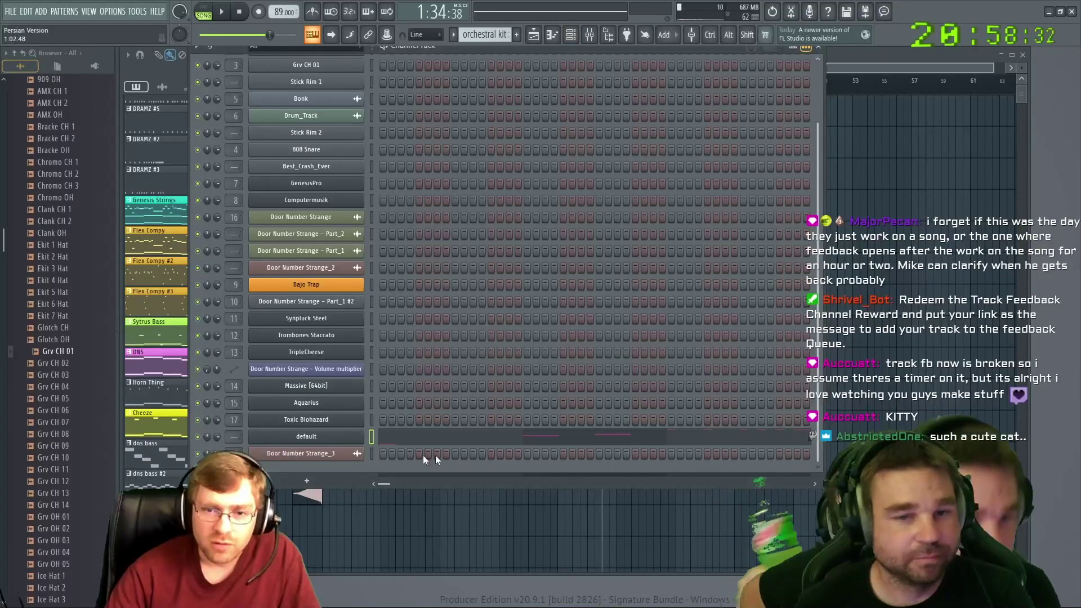
right_click(304, 438)
click(394, 437)
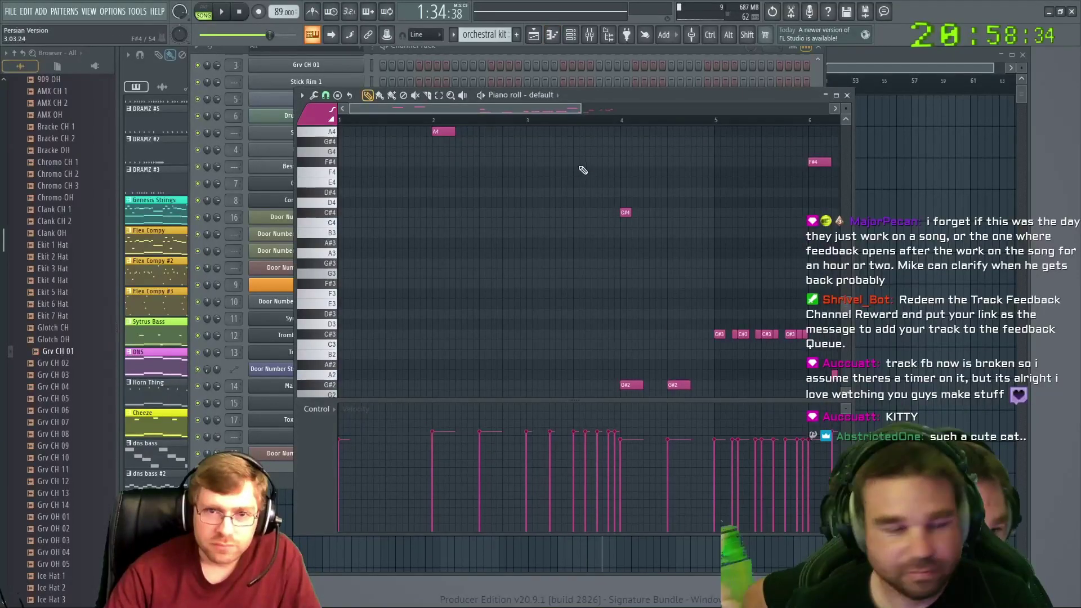
Shorten the G#2 note at the start of bar 4 to 0:00:24, and move the C#4 note to 4:01:48
drag(522, 108, 552, 108)
scroll(545, 130, down, 3)
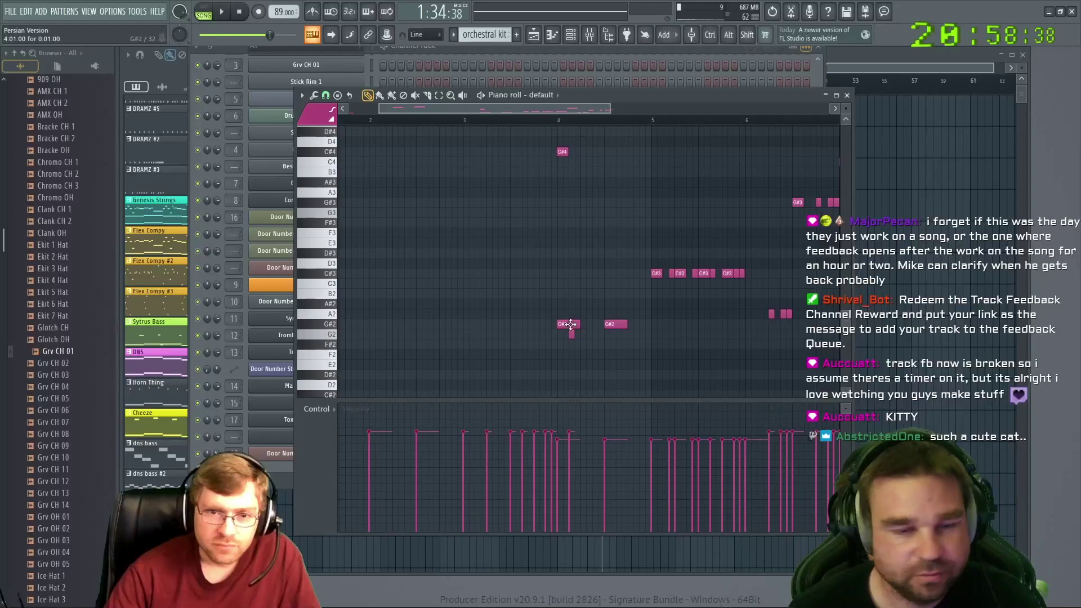
click(559, 324)
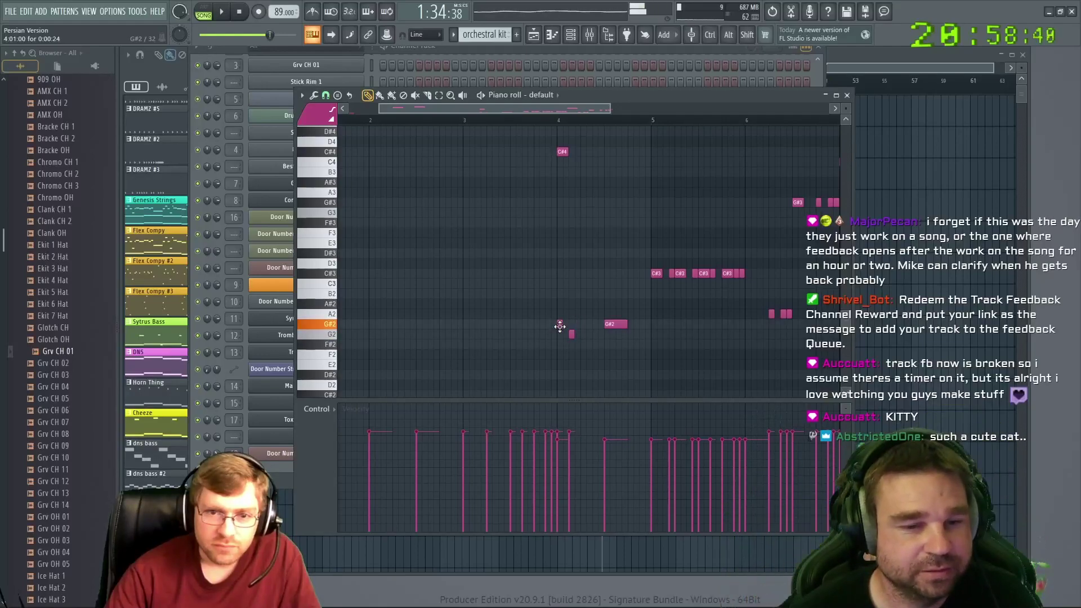
click(563, 151)
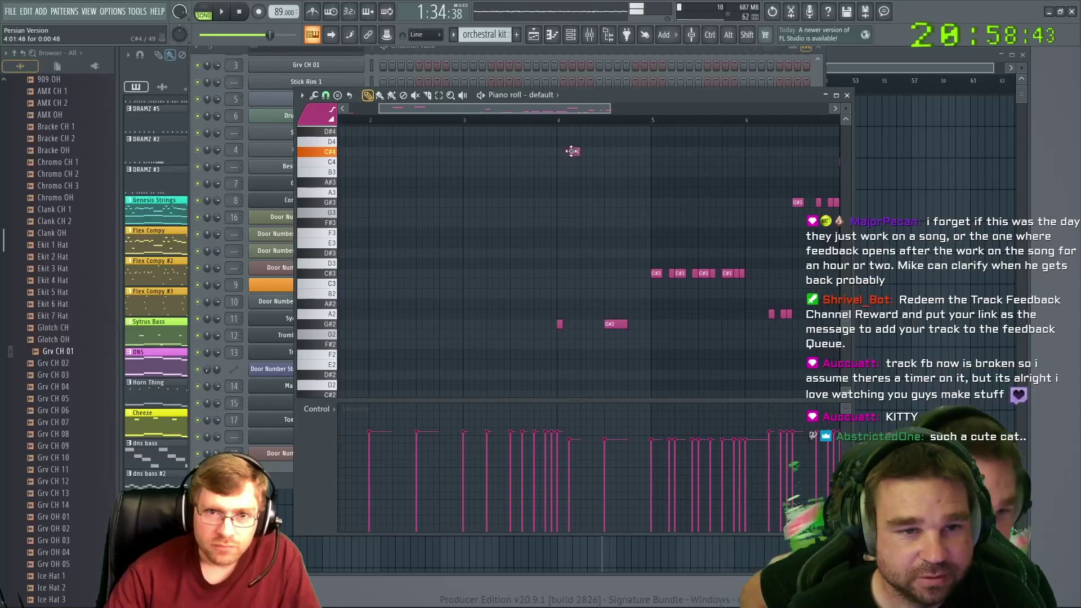
Raise the short C#4 note early in bar 4 to C#6
mouse_move(573, 151)
mouse_down()
mouse_move(572, 365)
mouse_move(574, 140)
mouse_up()
scroll(577, 164, up, 2)
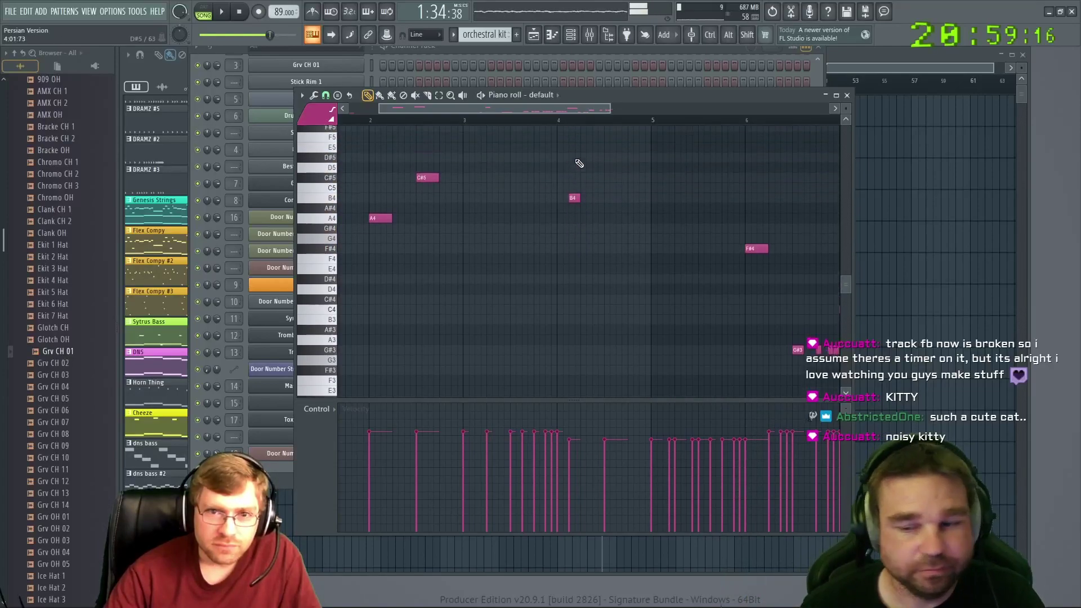
drag(574, 204, 574, 150)
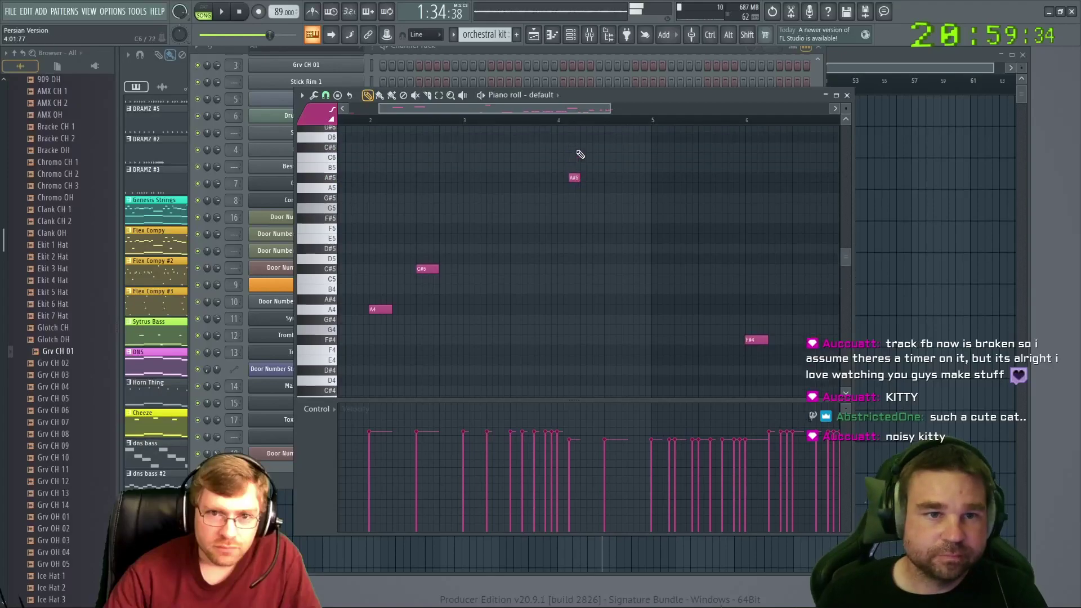
scroll(578, 184, up, 2)
drag(574, 190, 574, 175)
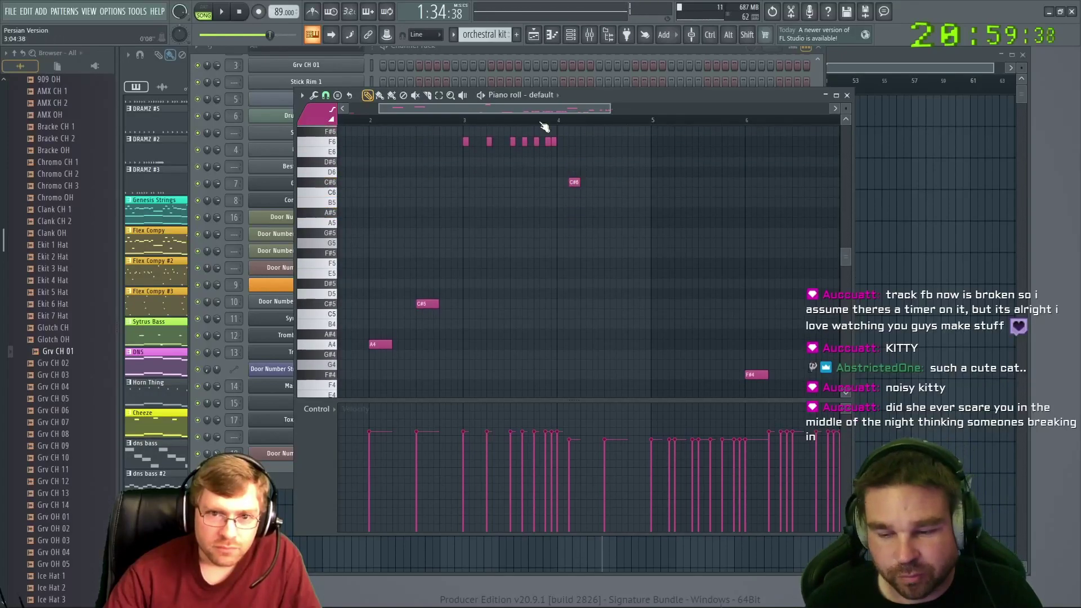
During playback, delete the short G#2 note at the start of bar 4 and move the C#6 note to that position
click(233, 10)
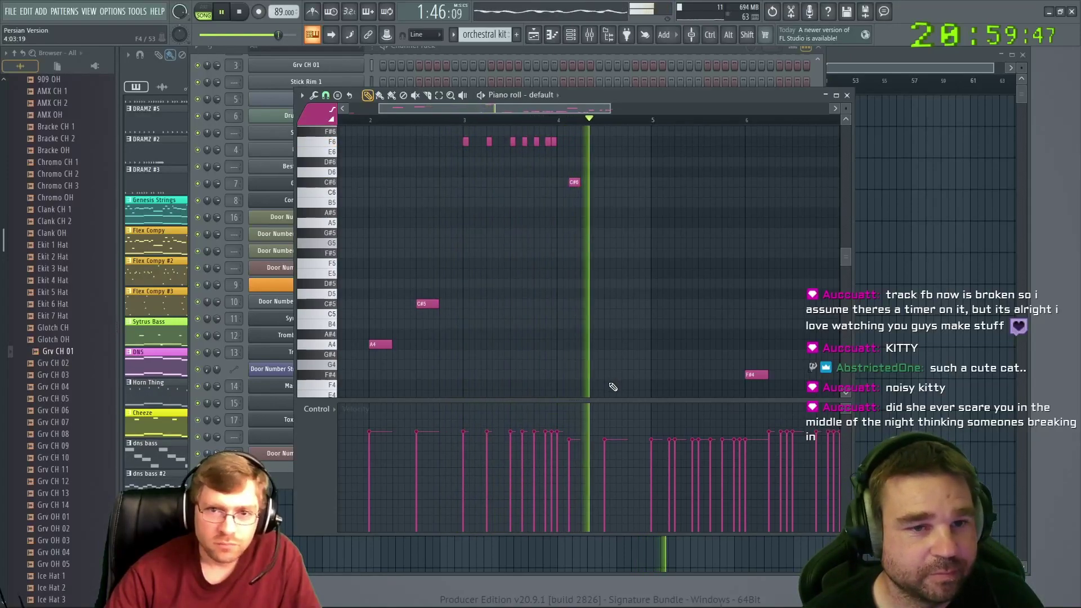
scroll(612, 387, down, 4)
scroll(612, 388, down, 4)
scroll(591, 338, down, 4)
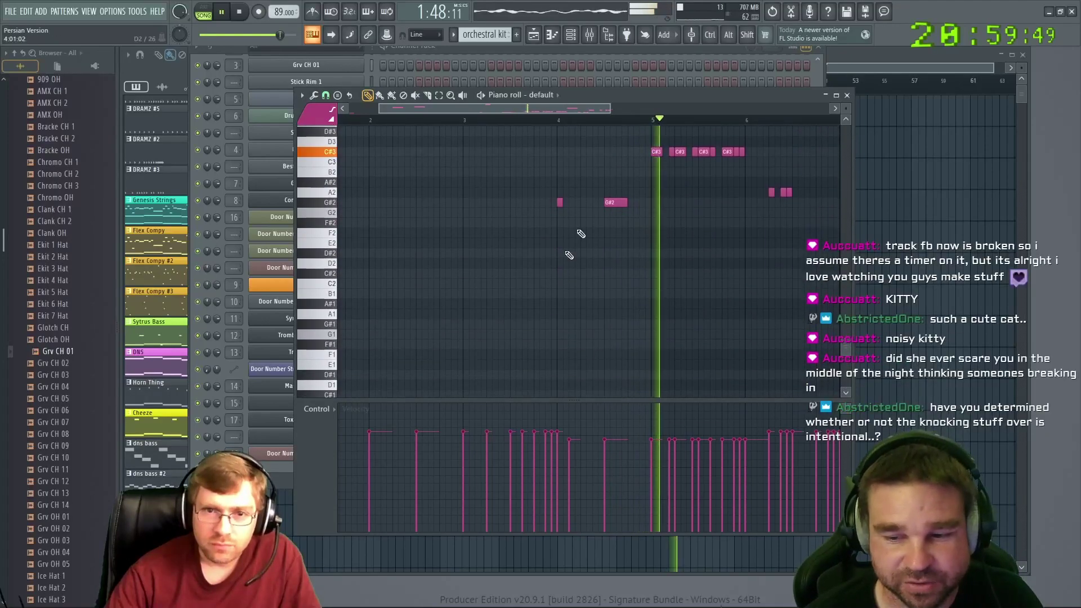
right_click(559, 203)
scroll(567, 314, up, 3)
scroll(567, 314, up, 10)
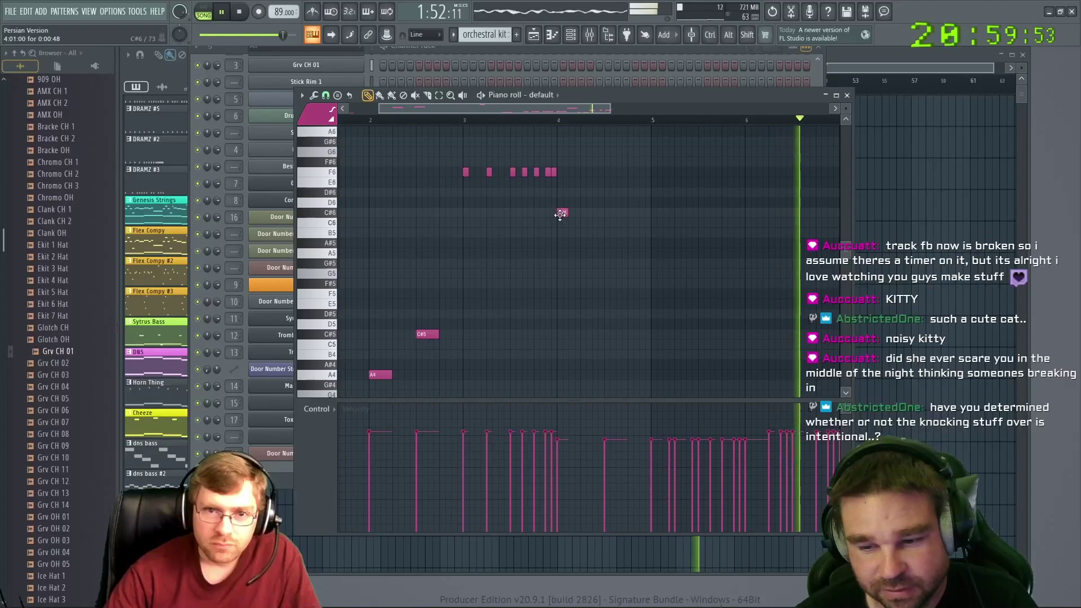
Add a short B4 note in the middle of bar 7 and a short F5 note at the start of bar 8
scroll(638, 314, down, 9)
scroll(634, 197, down, 1)
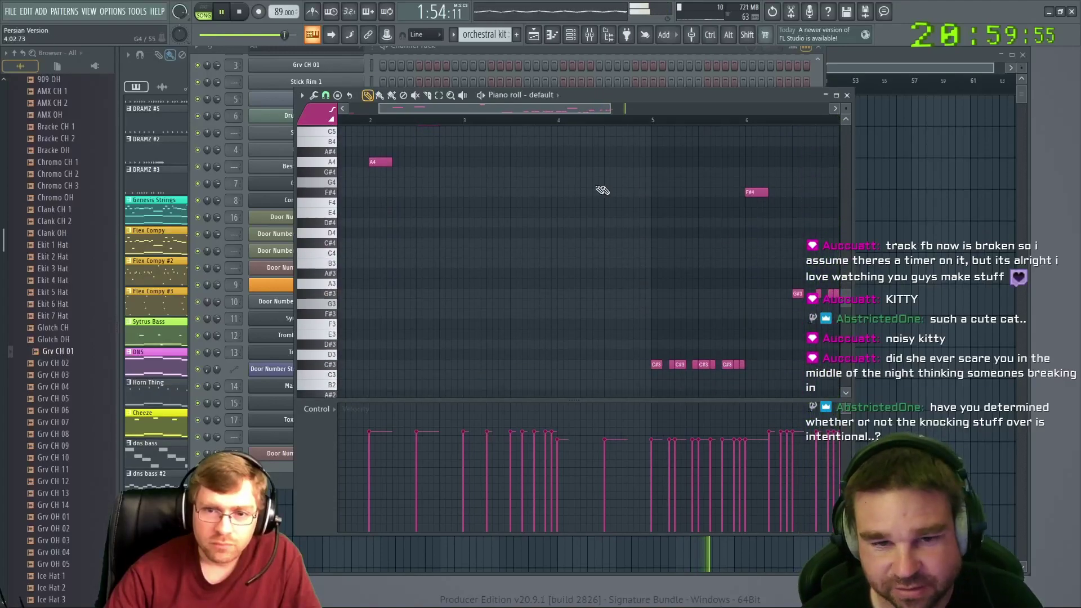
drag(540, 107, 708, 122)
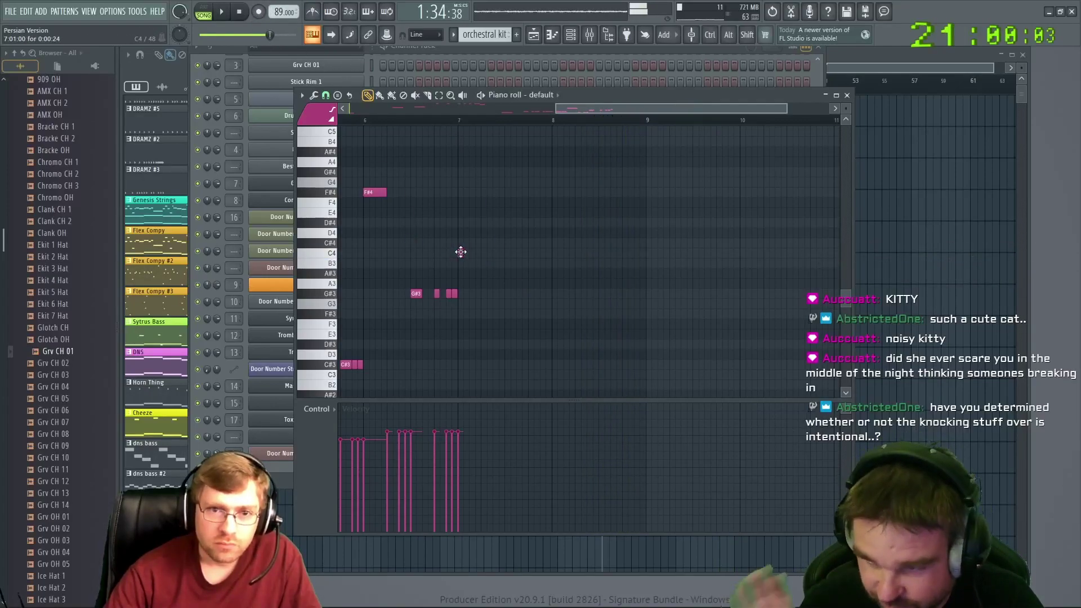
click(506, 141)
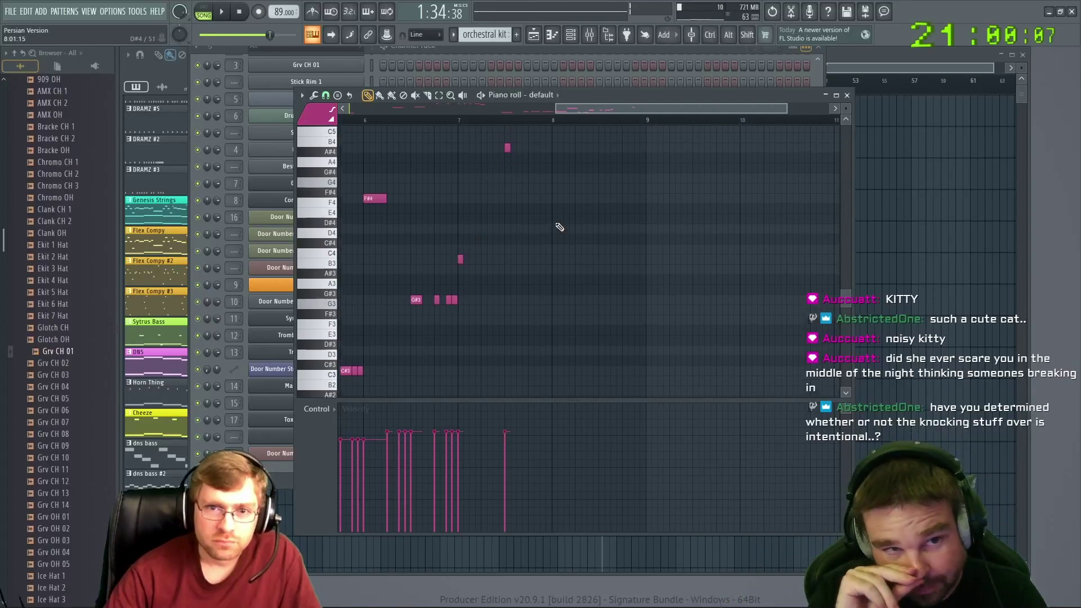
scroll(559, 227, up, 1)
click(552, 132)
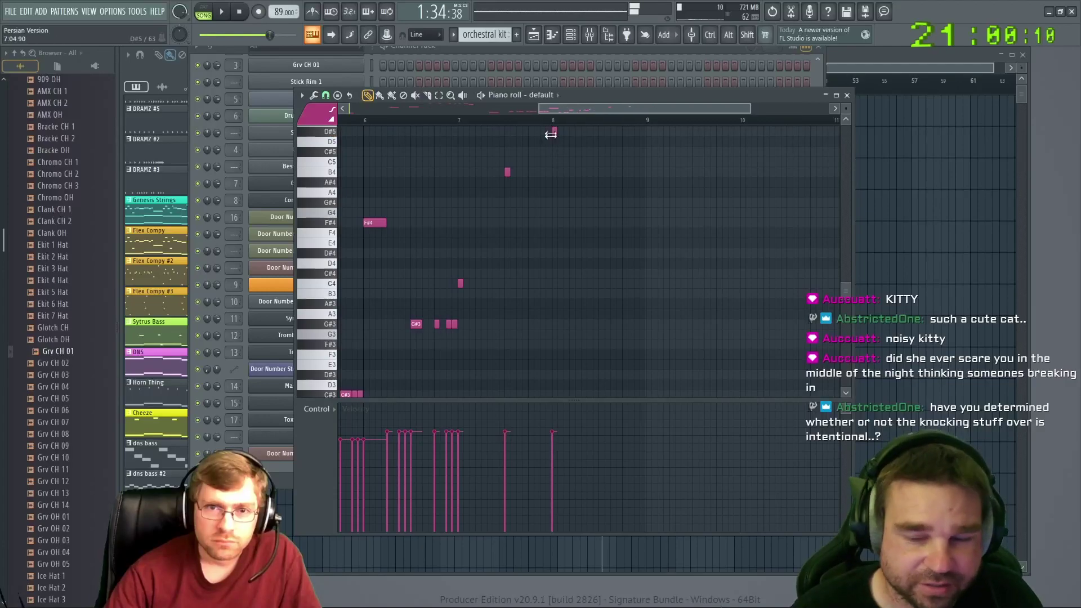
scroll(563, 197, up, 2)
drag(555, 193, 555, 178)
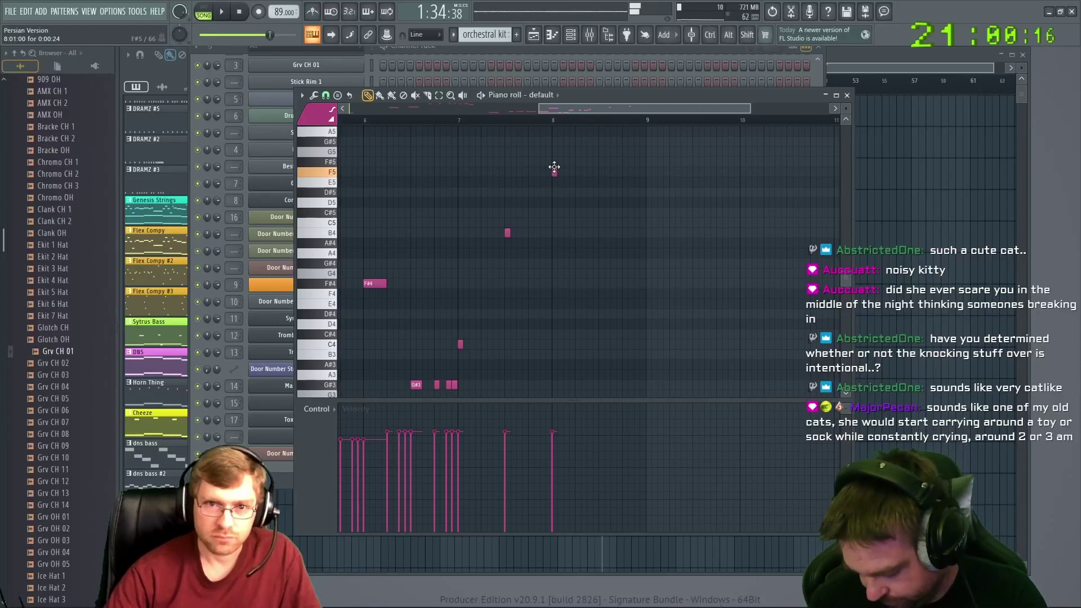
Close the piano roll and channel rack, and play the arrangement from bar 36
click(847, 96)
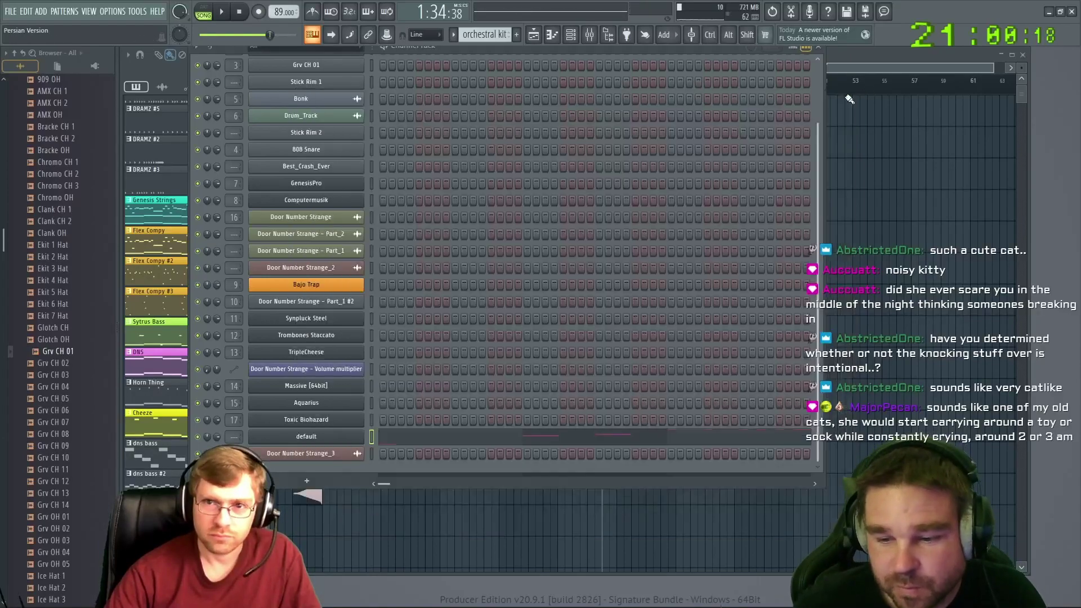
click(818, 47)
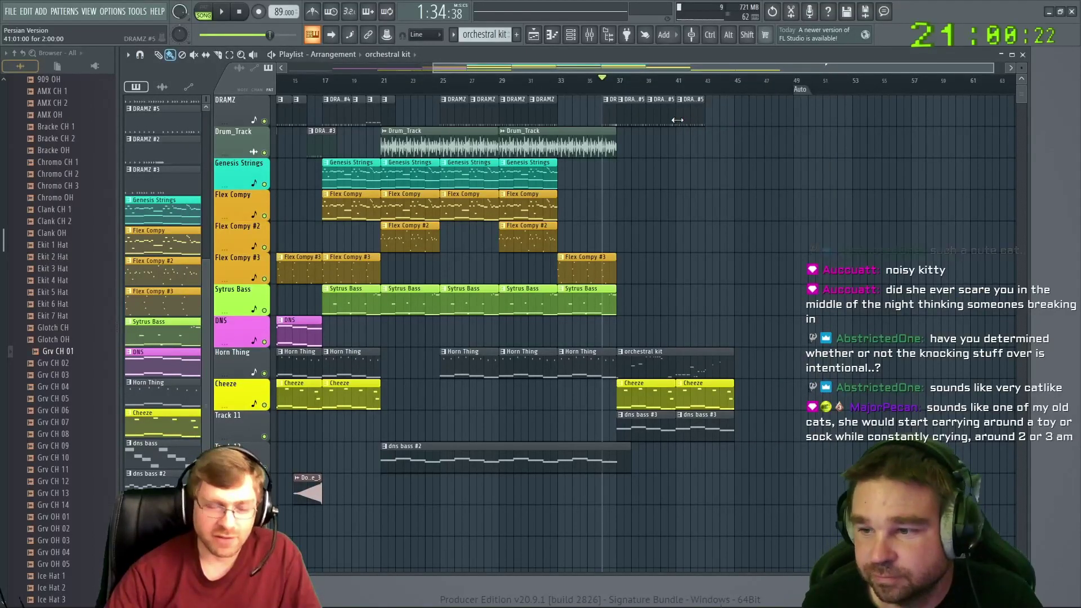
click(221, 13)
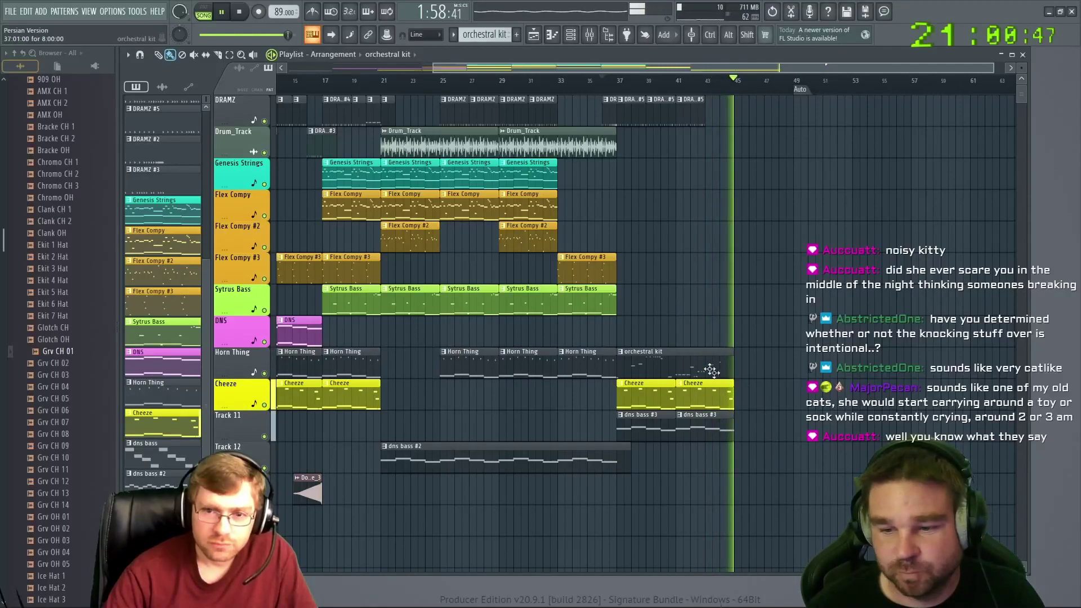
Add an orchestral kit clip at bar 45, stop playback, and add dns bass #3 clips at bars 45 and 49
click(737, 365)
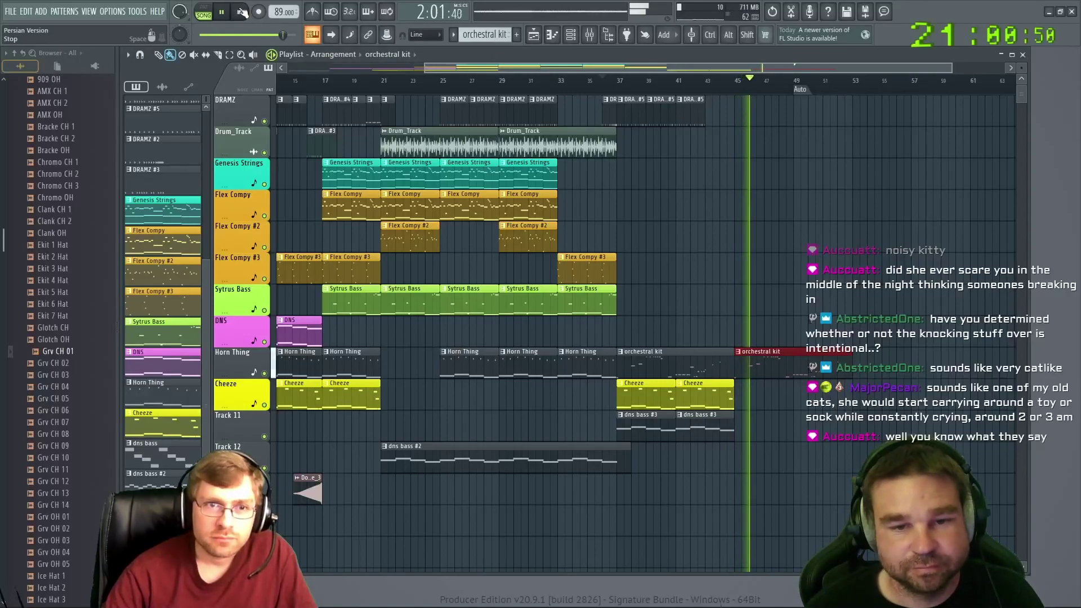
key(space)
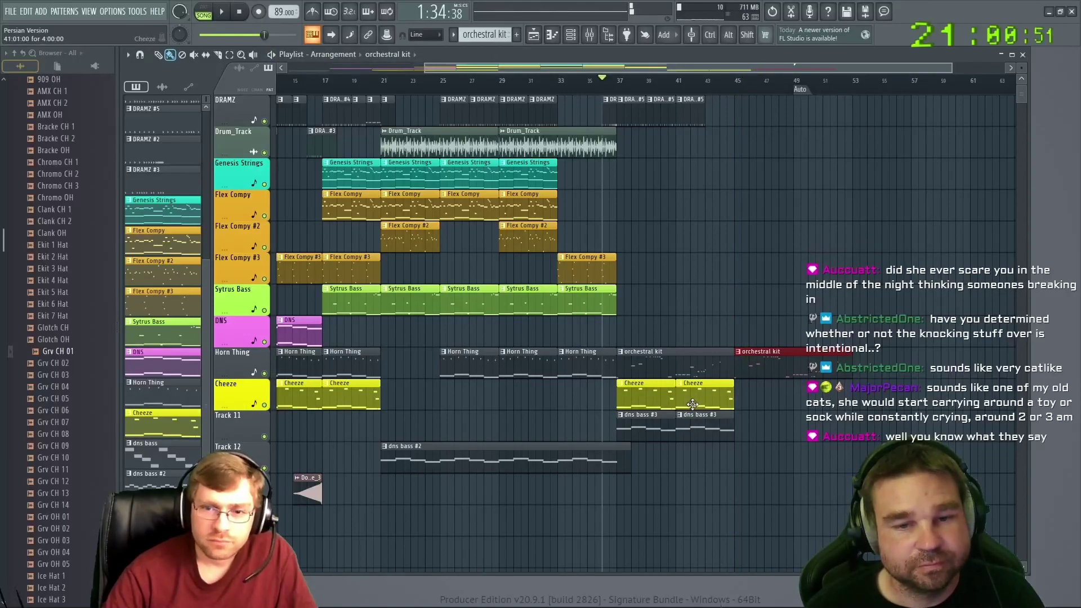
click(706, 431)
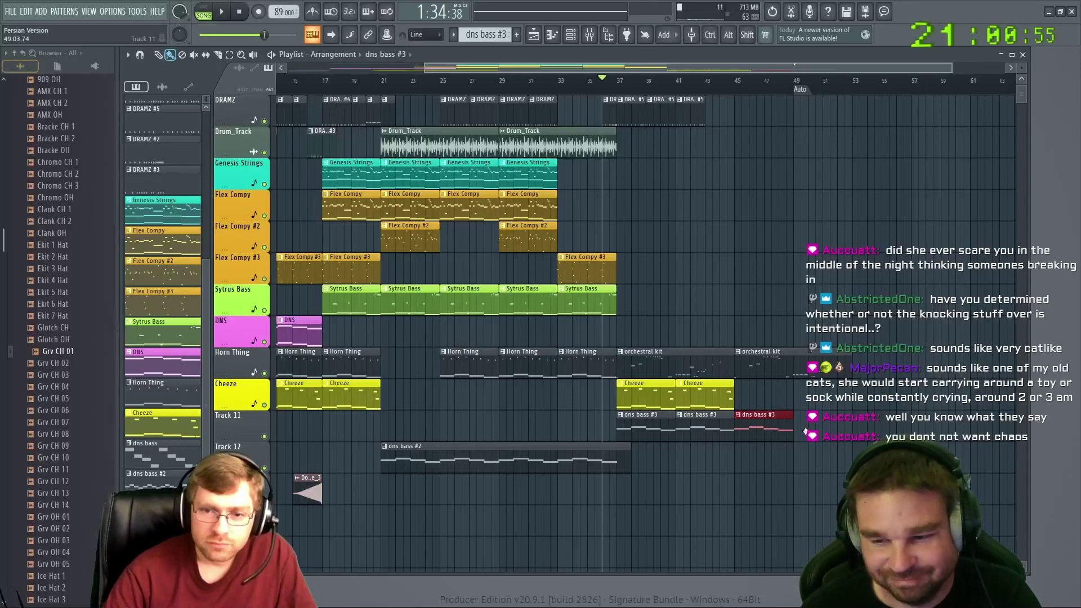
click(805, 431)
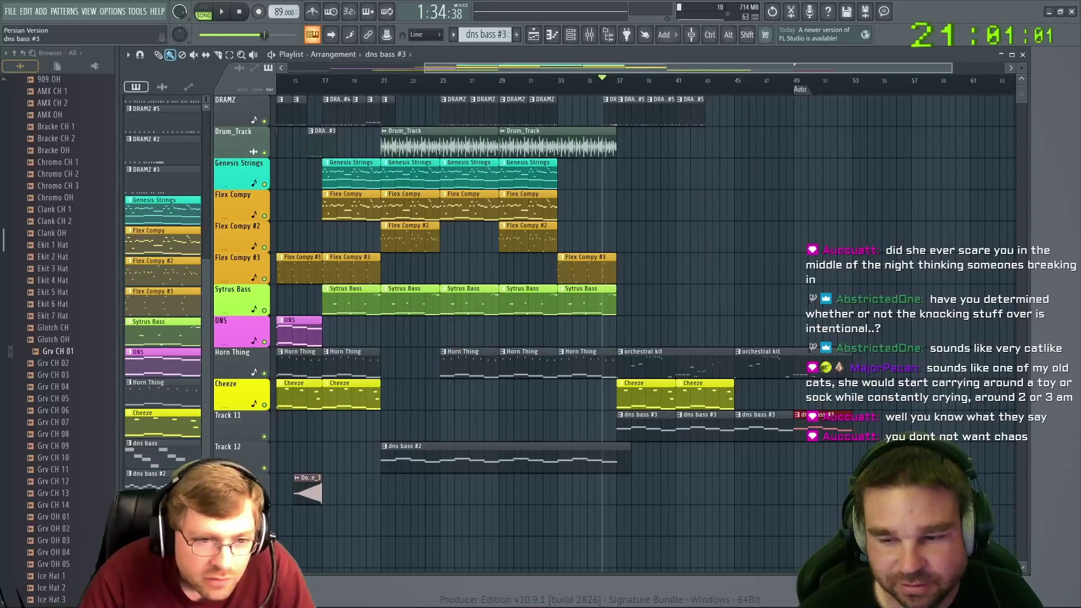
Clone the dns bass #3 pattern and select the copy as the current pattern
right_click(169, 498)
click(186, 508)
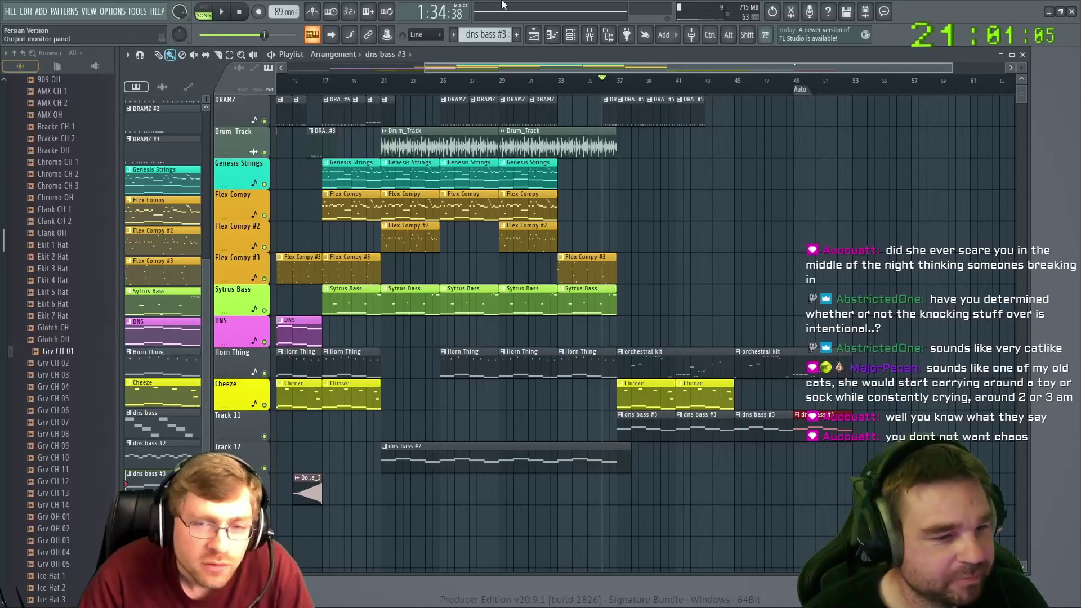
click(570, 35)
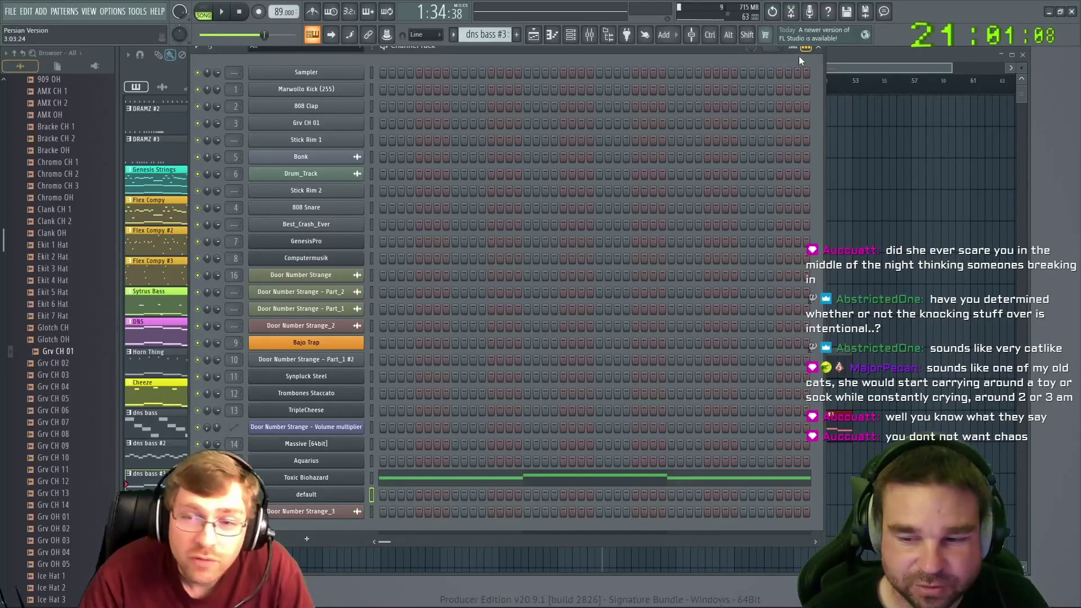
click(818, 46)
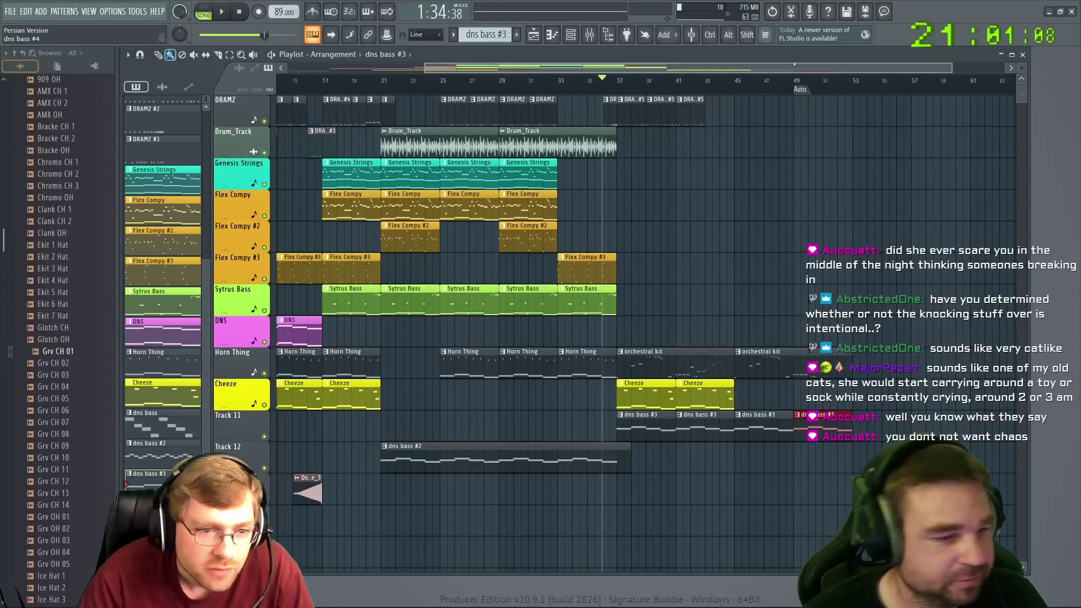
click(146, 504)
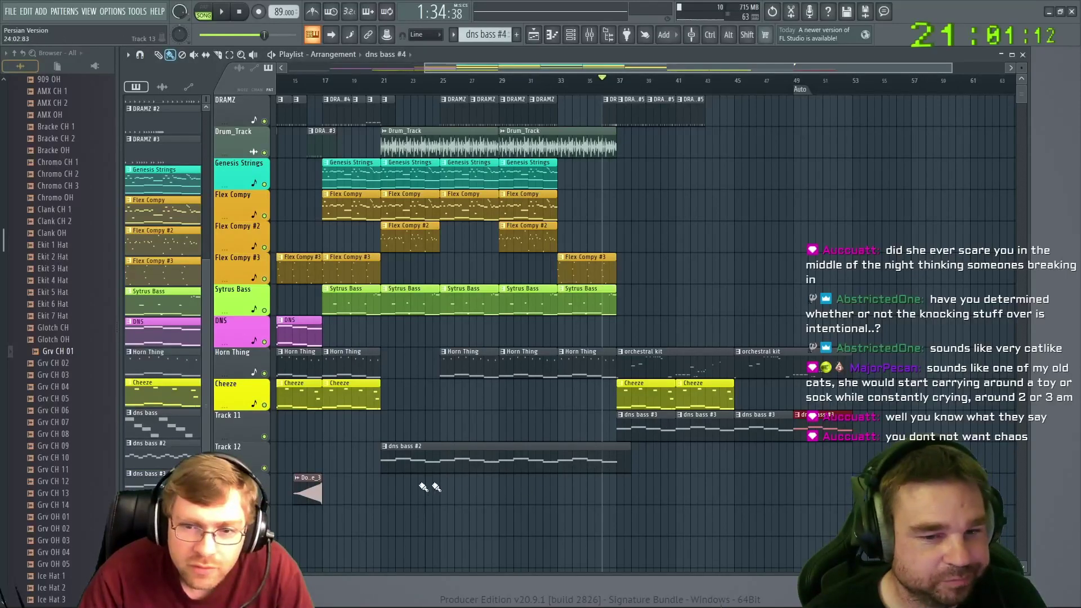
Show the channel rack and cut the Toxic Biohazard notes from the dns bass #4 pattern
right_click(178, 506)
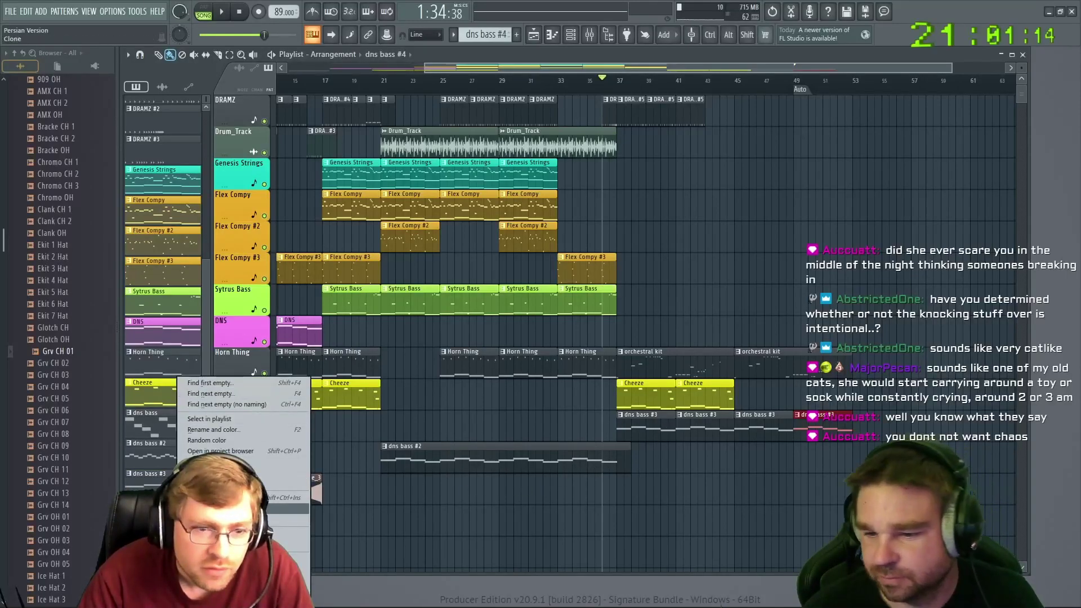
key(Escape)
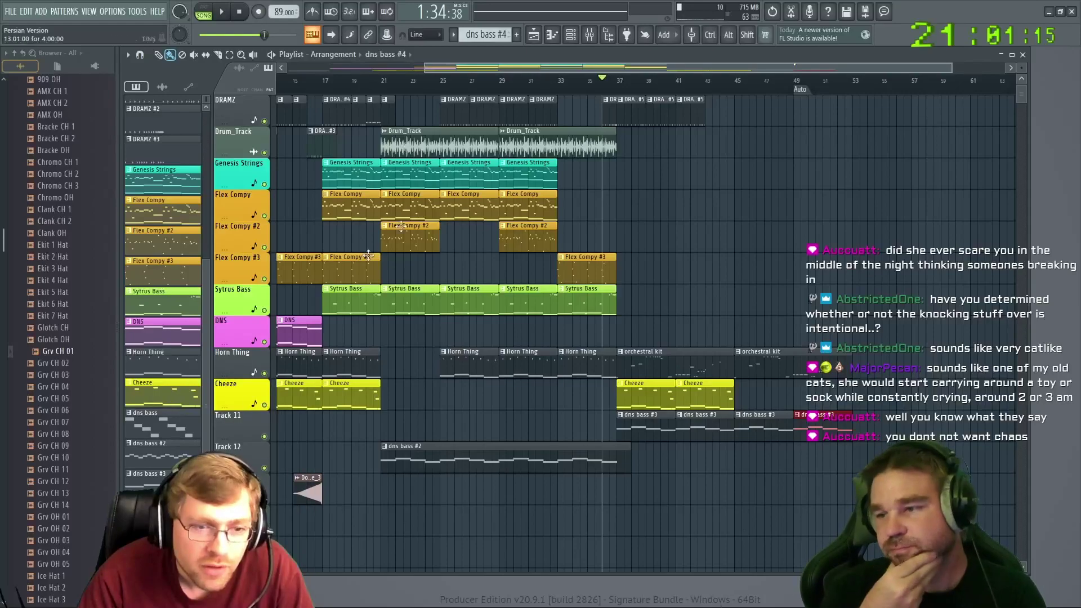
click(570, 35)
right_click(360, 477)
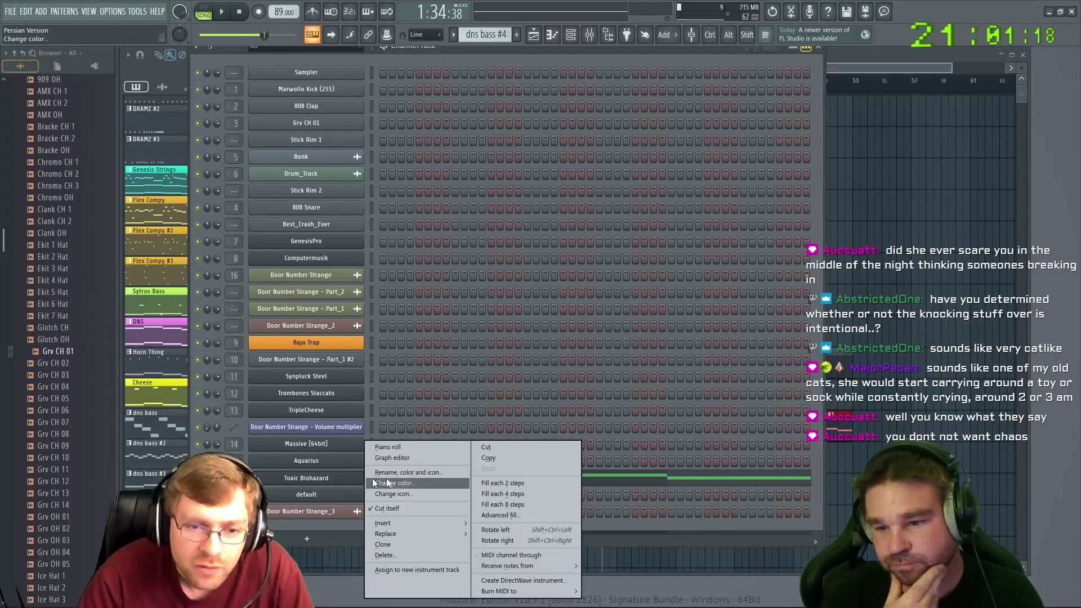
click(498, 441)
Add an FPC channel and load the World_Arabic Kit A preset into it
click(307, 538)
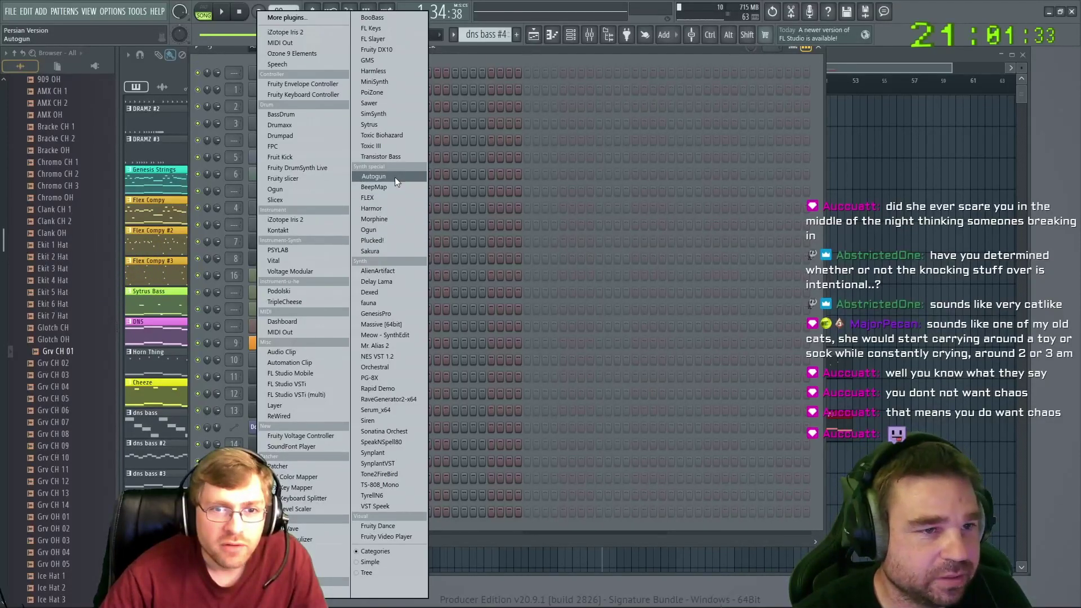
click(276, 146)
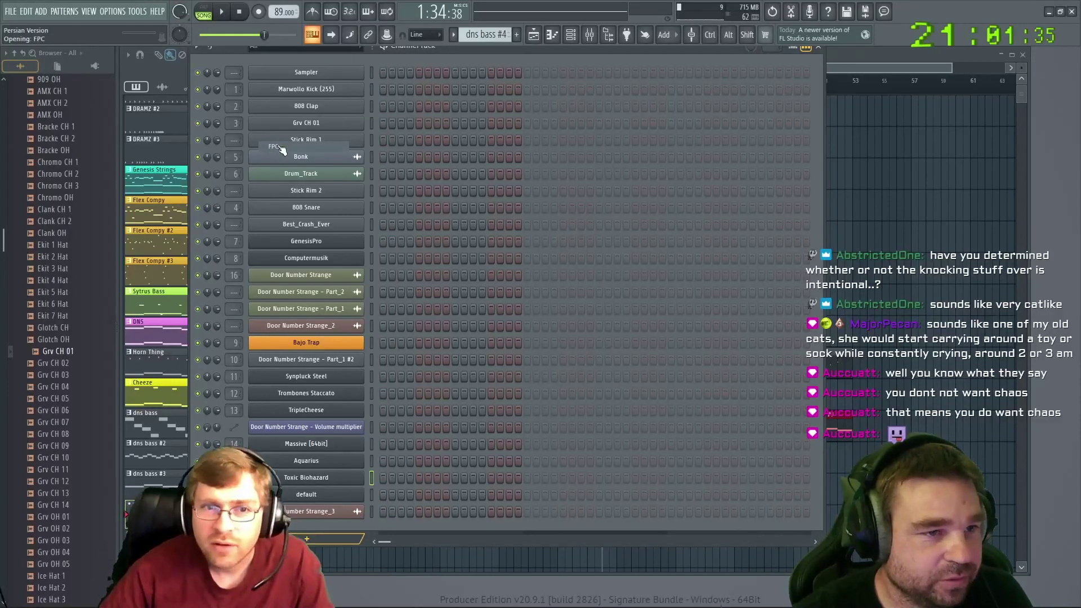
drag(308, 160, 403, 172)
click(645, 172)
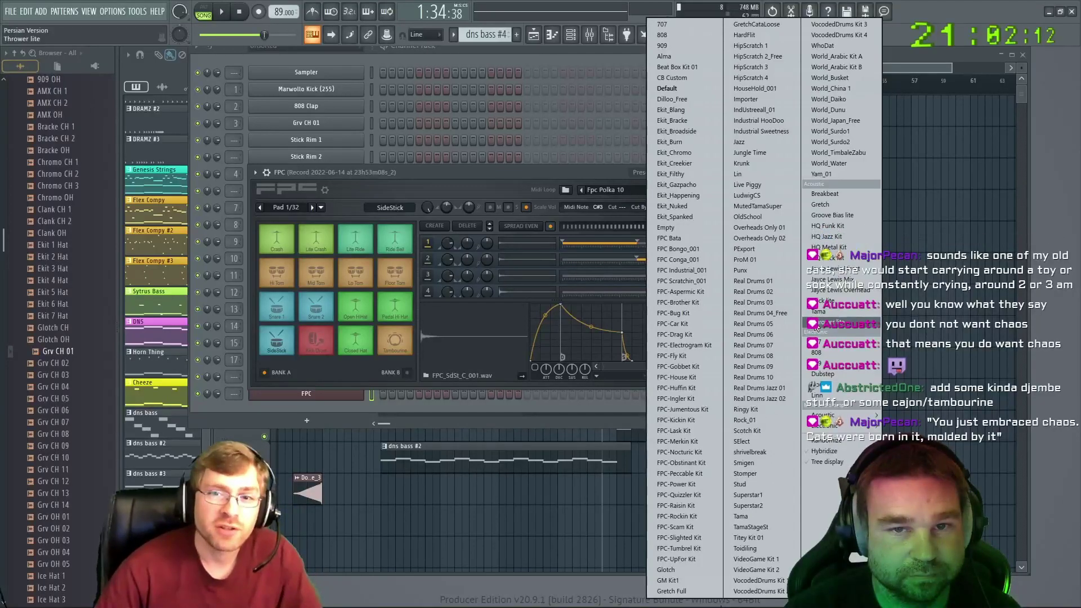
click(822, 56)
drag(423, 173, 490, 155)
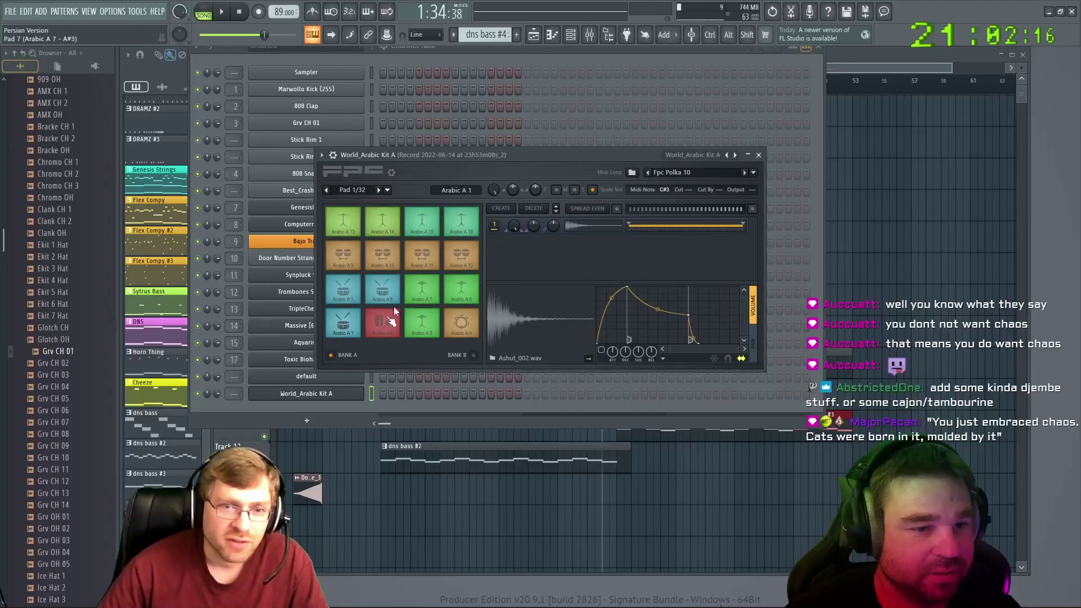
Audition the pads of World_Arabic Kit A one after another
click(345, 327)
click(383, 326)
click(423, 326)
click(463, 322)
click(459, 291)
click(422, 290)
click(383, 290)
click(343, 254)
click(382, 256)
click(422, 256)
click(461, 254)
click(462, 230)
click(422, 223)
click(383, 222)
click(344, 222)
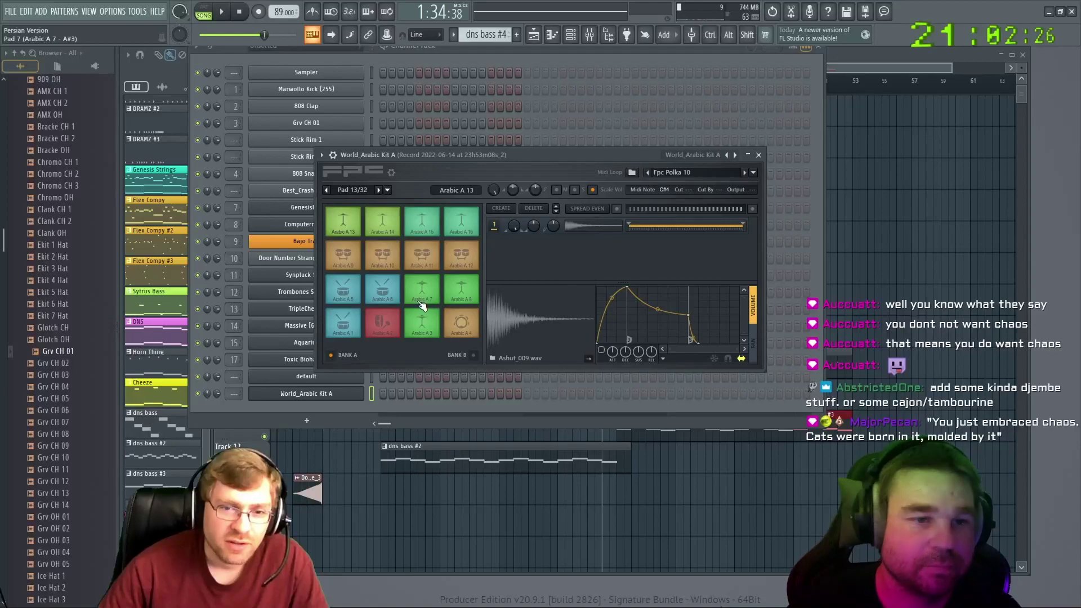
Browse FPC's MIDI loop categories and load the World loop fpc_world_01 into the pattern
drag(494, 151, 498, 163)
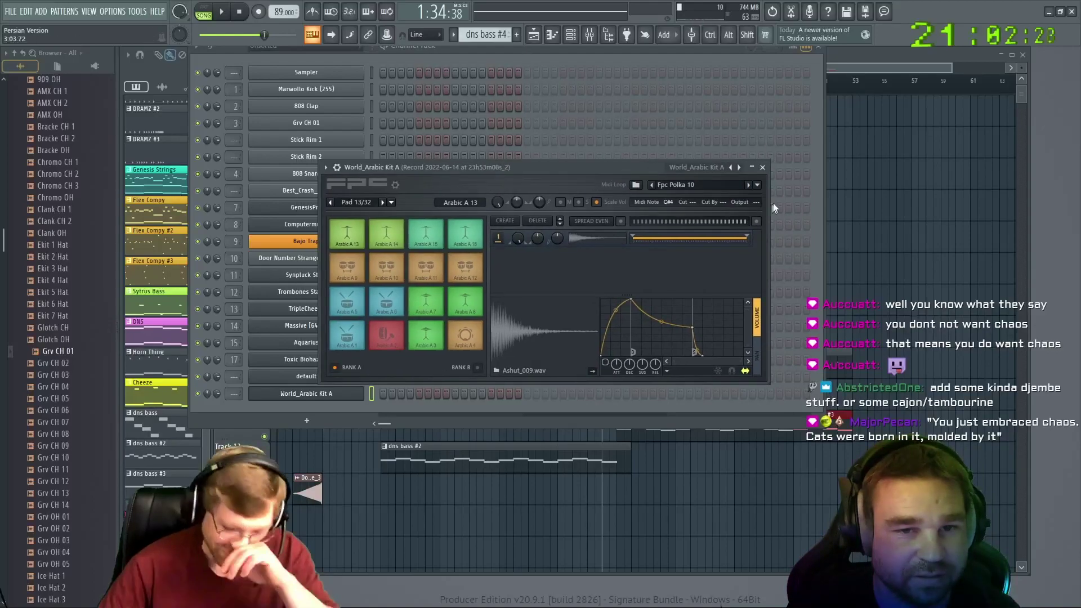
click(758, 186)
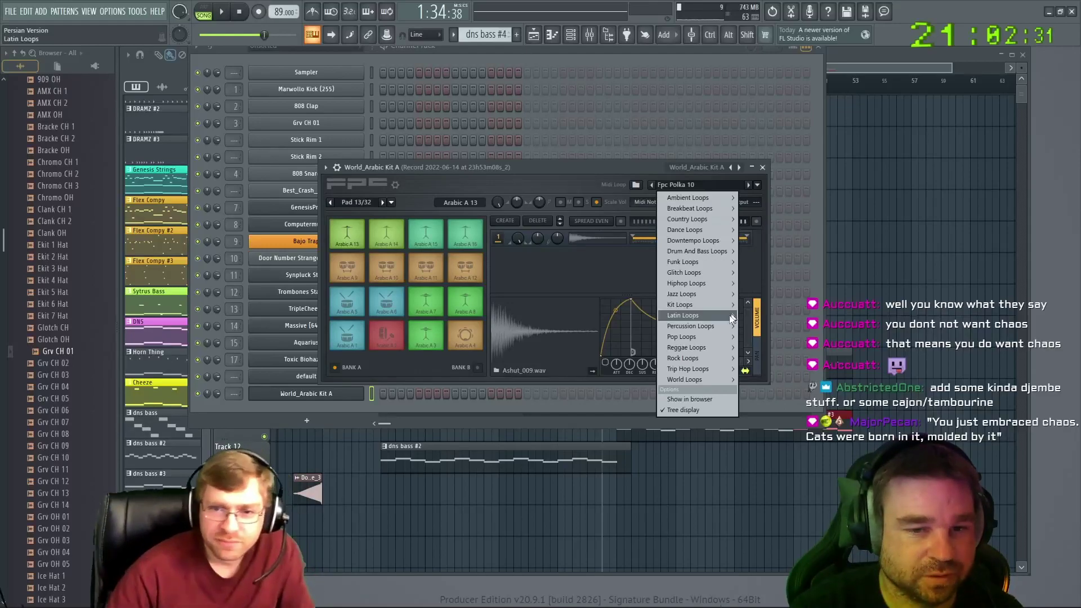
mouse_move(707, 326)
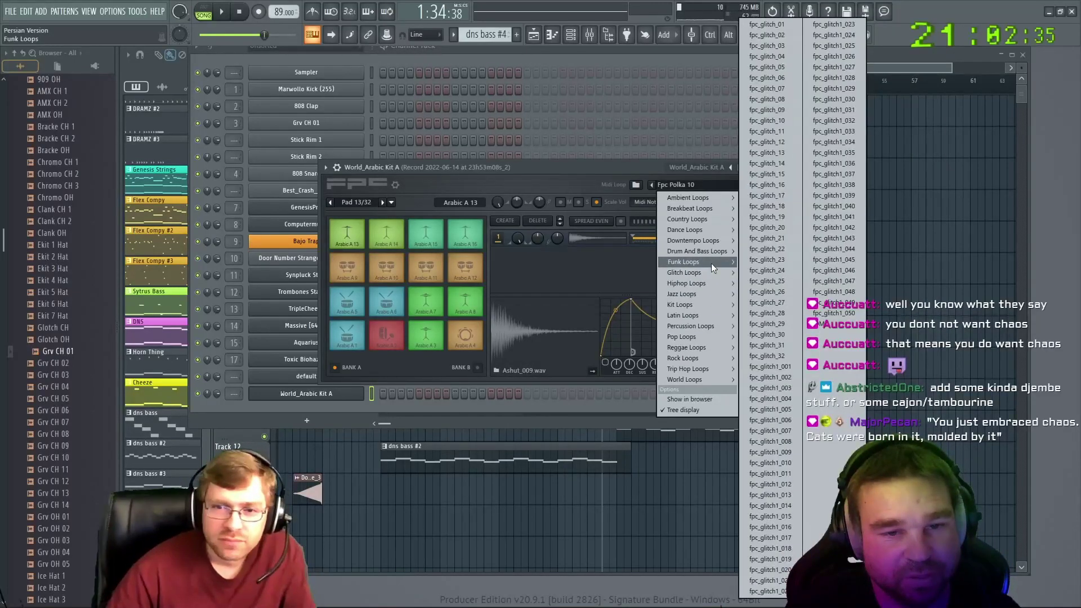
mouse_move(721, 208)
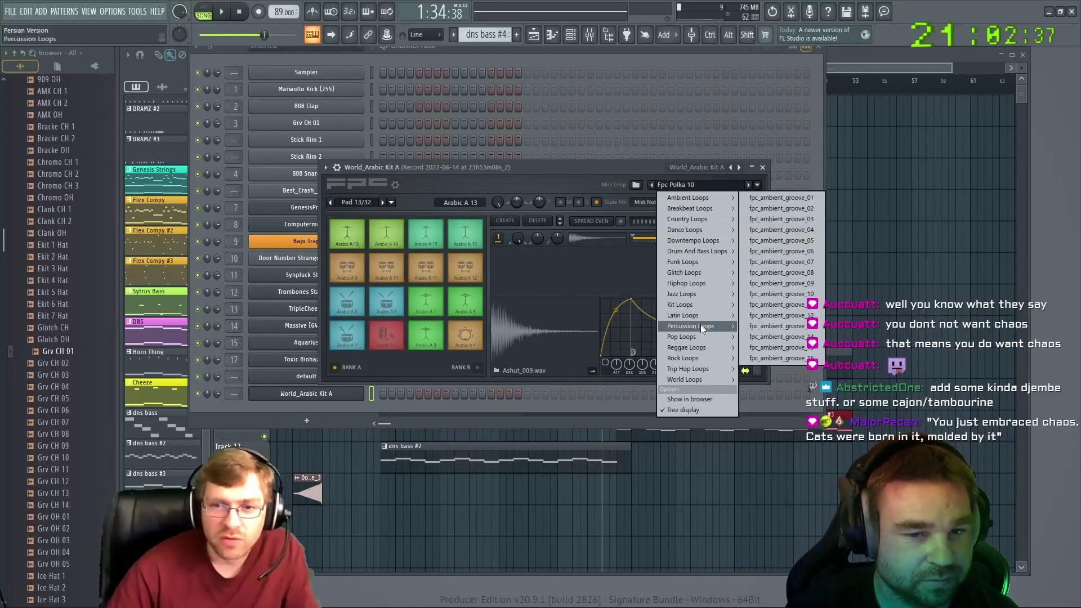
mouse_move(711, 382)
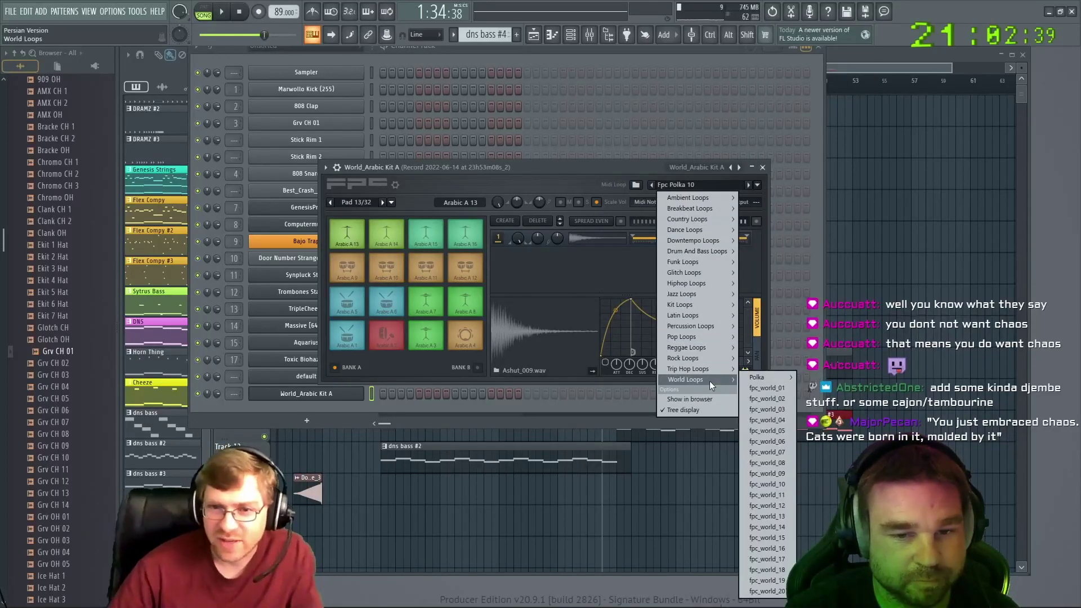
mouse_move(778, 374)
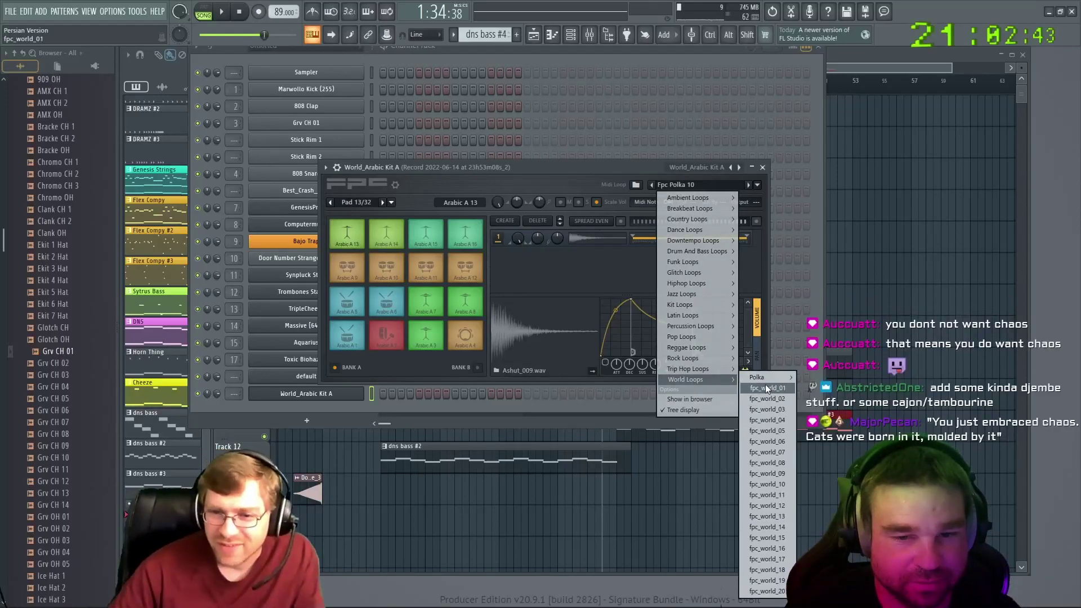
click(764, 384)
drag(529, 171, 741, 161)
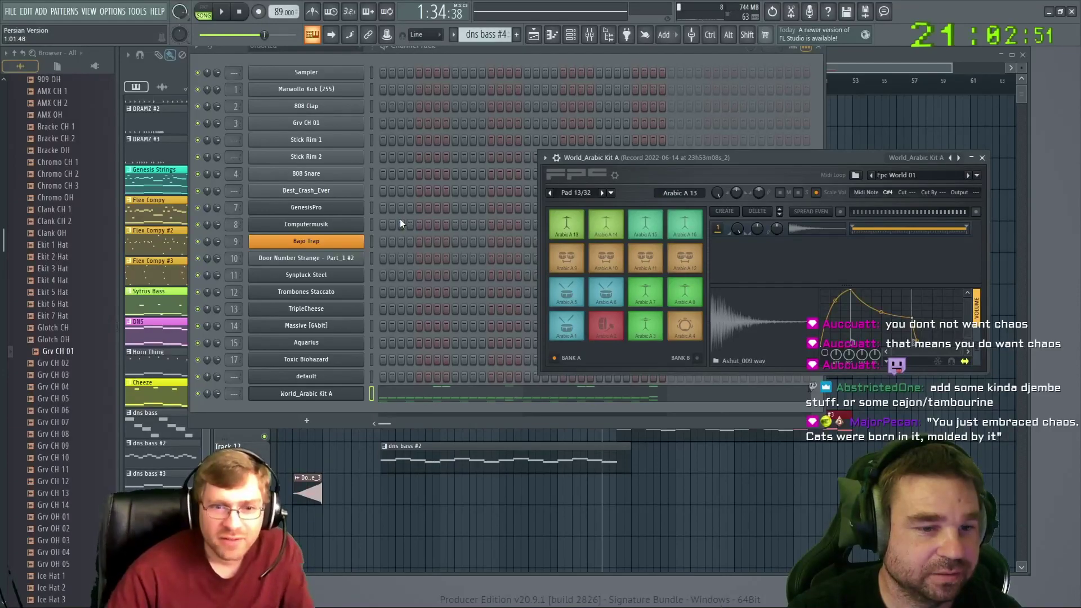
Switch playback to pattern mode and play the dns bass #4 pattern
click(203, 13)
click(222, 12)
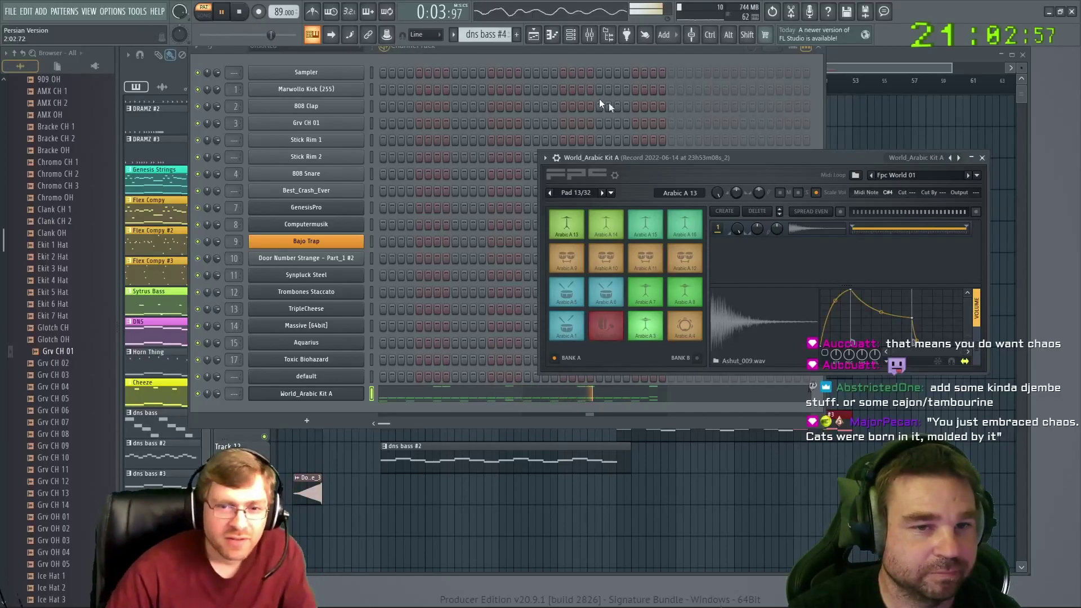
drag(669, 158, 624, 146)
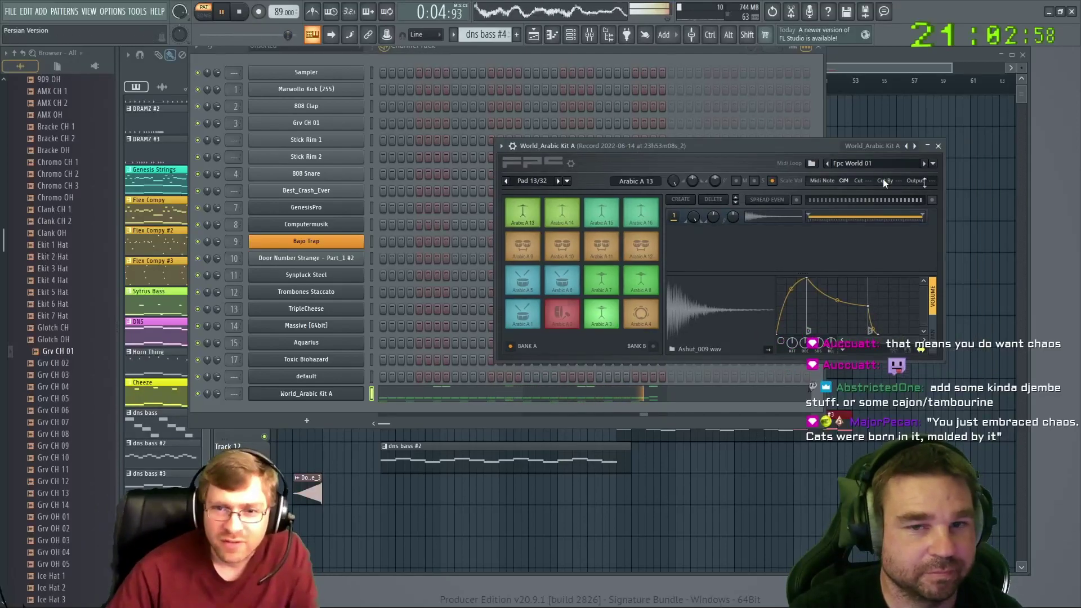
Step through FPC's World MIDI loops up to Fpc World 08 while listening, and stop playback
click(924, 163)
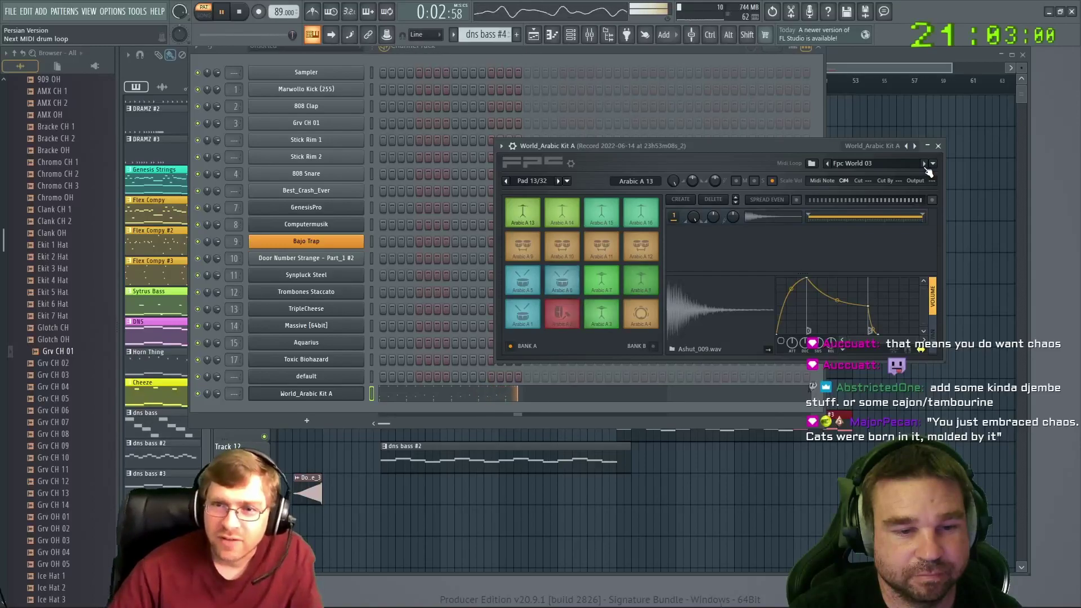
click(924, 165)
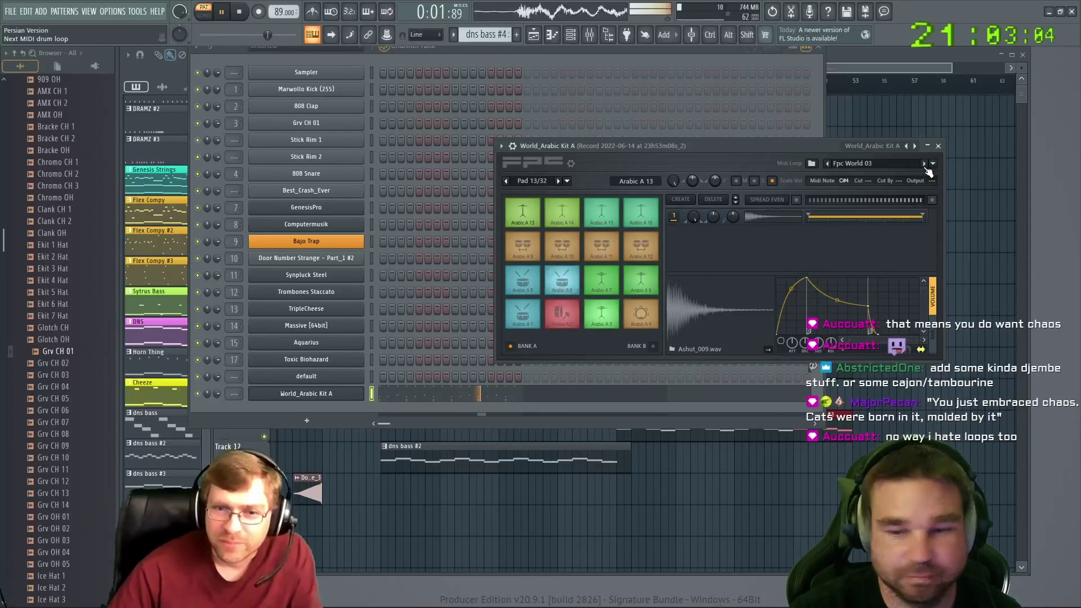
click(923, 164)
click(923, 164)
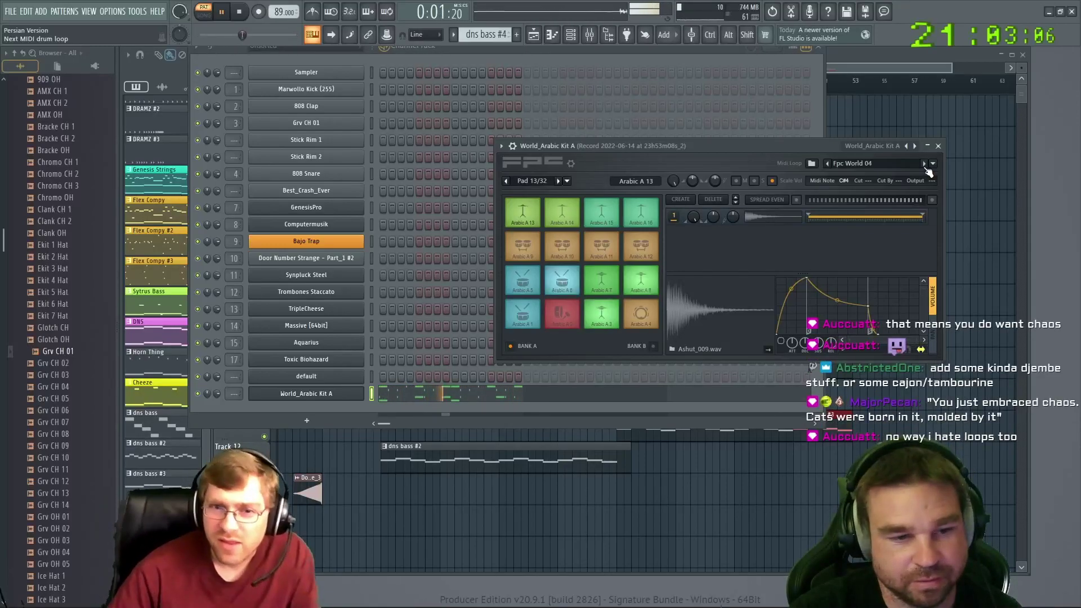
click(924, 163)
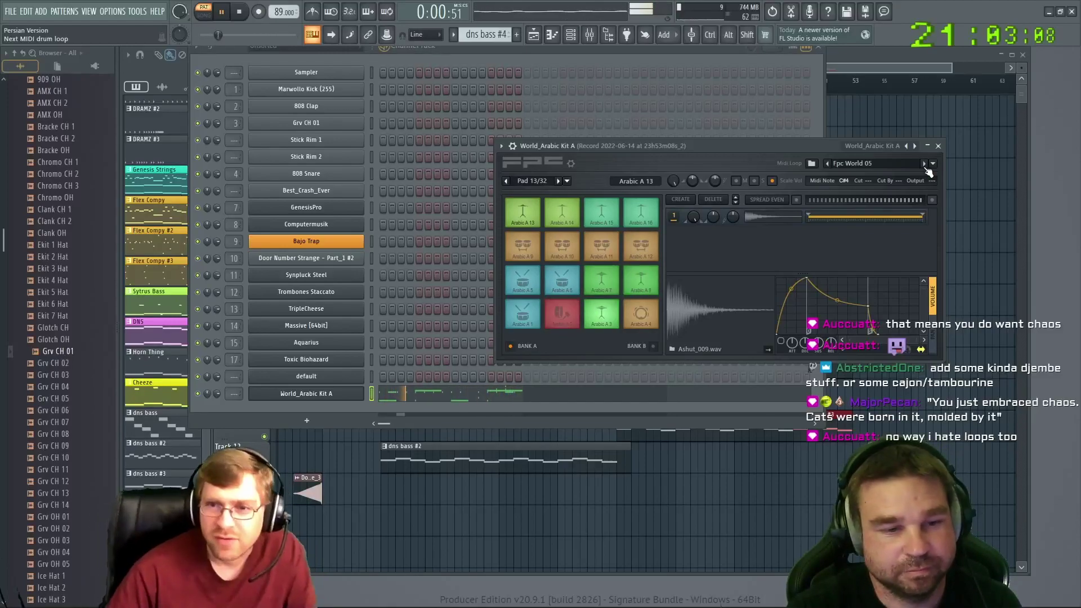
click(923, 163)
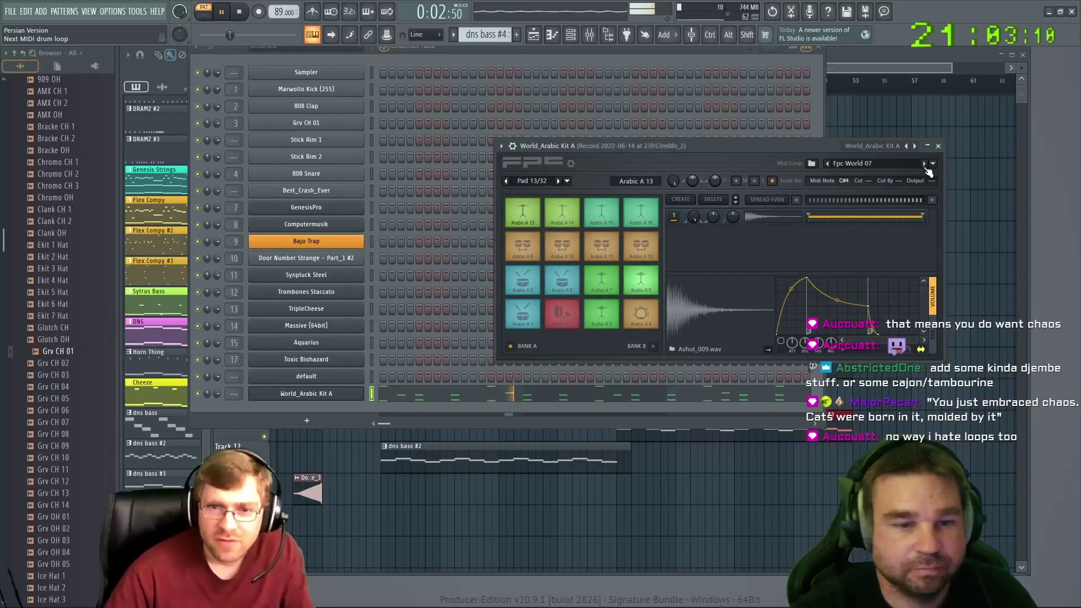
click(923, 163)
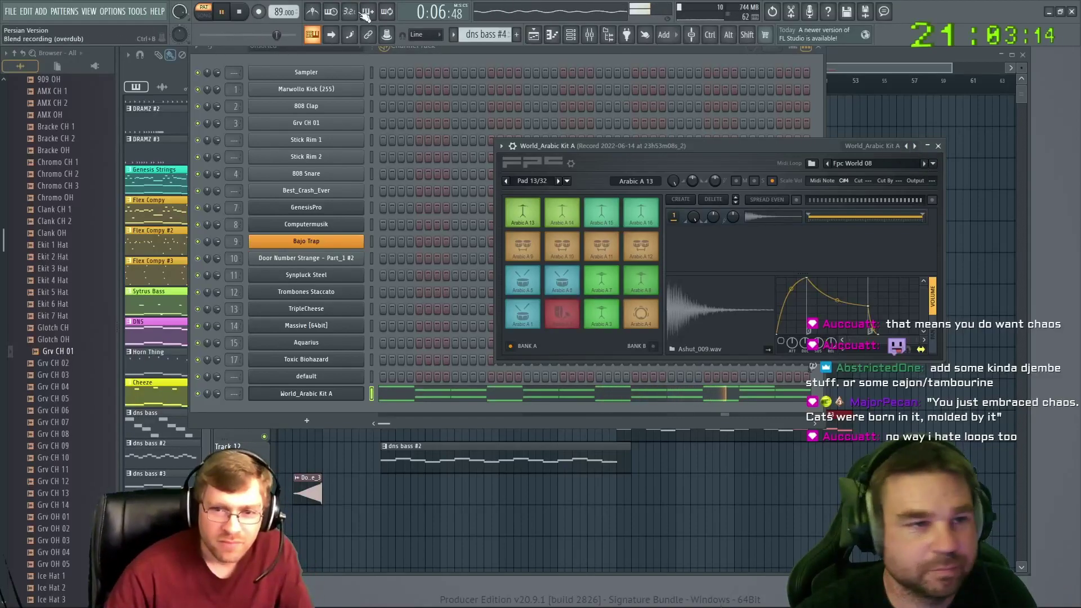
click(240, 12)
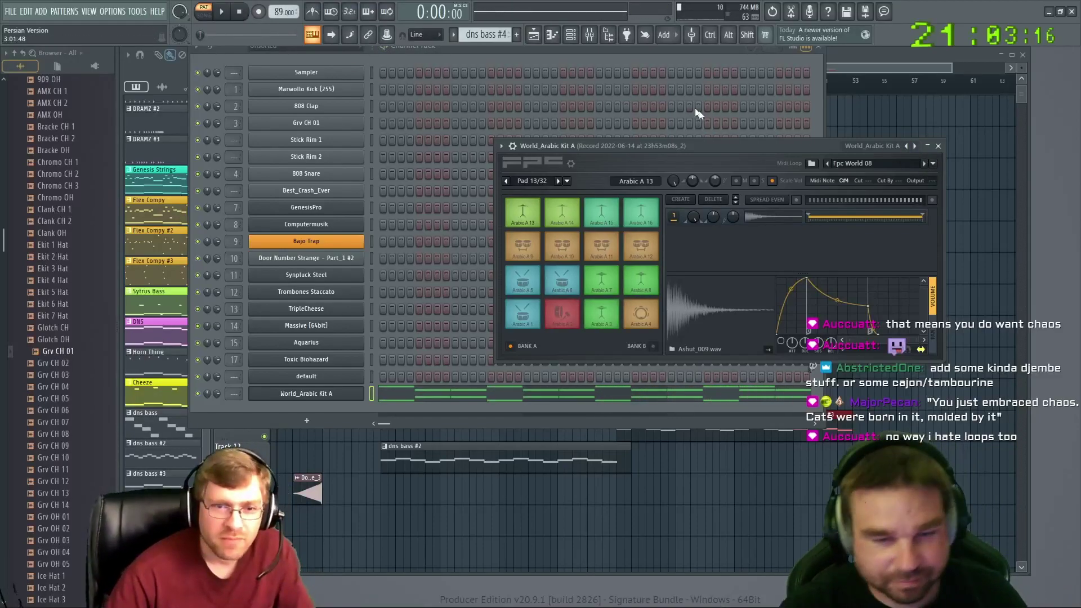
Load the World_Arabic Kit B preset, play the pattern with it, and close the FPC window
drag(738, 146, 740, 138)
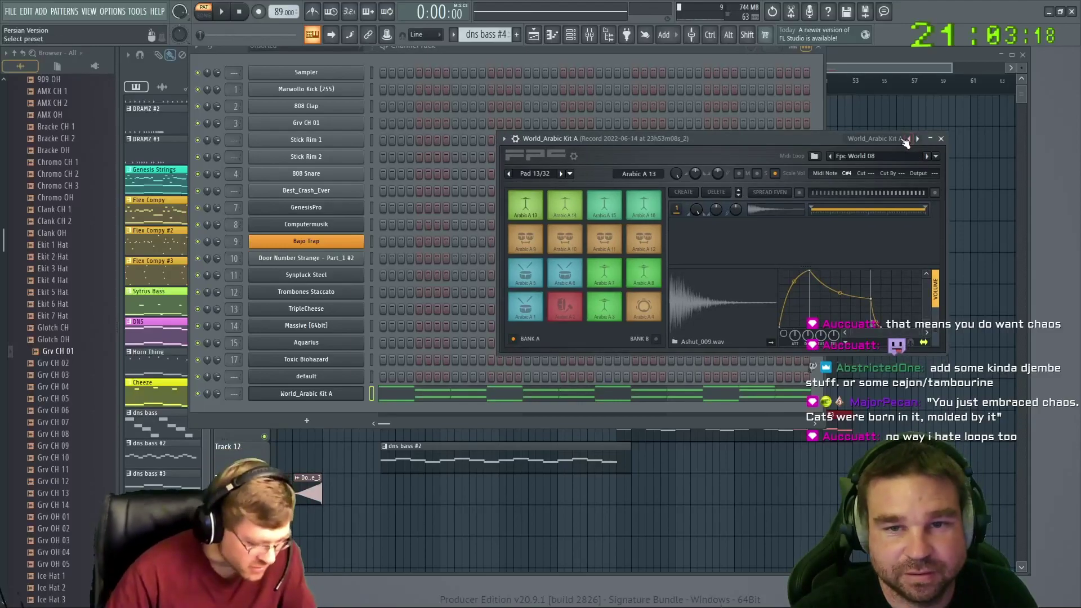
click(918, 139)
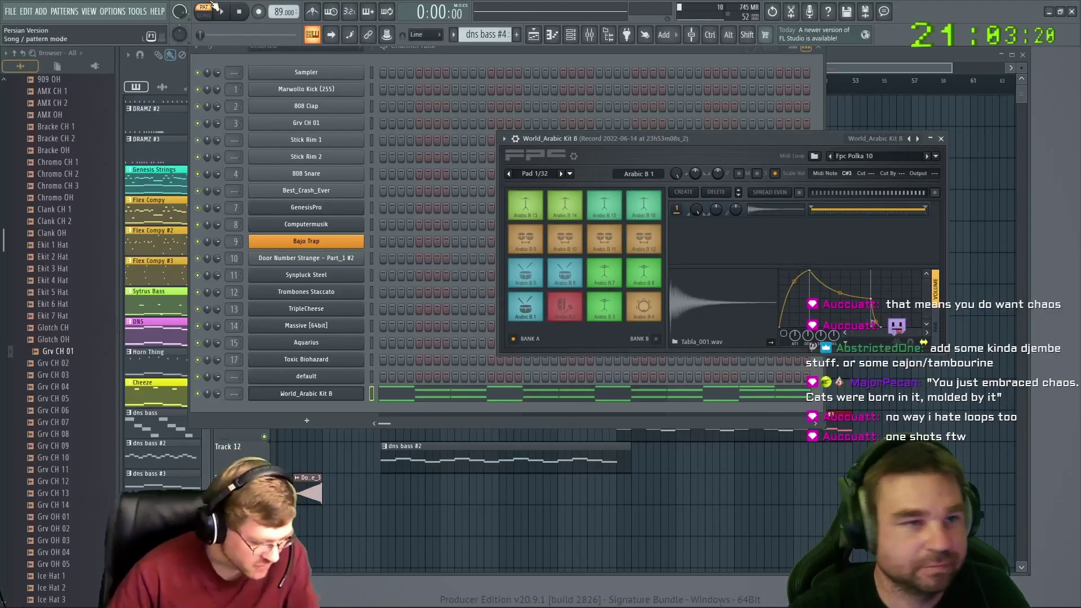
click(220, 14)
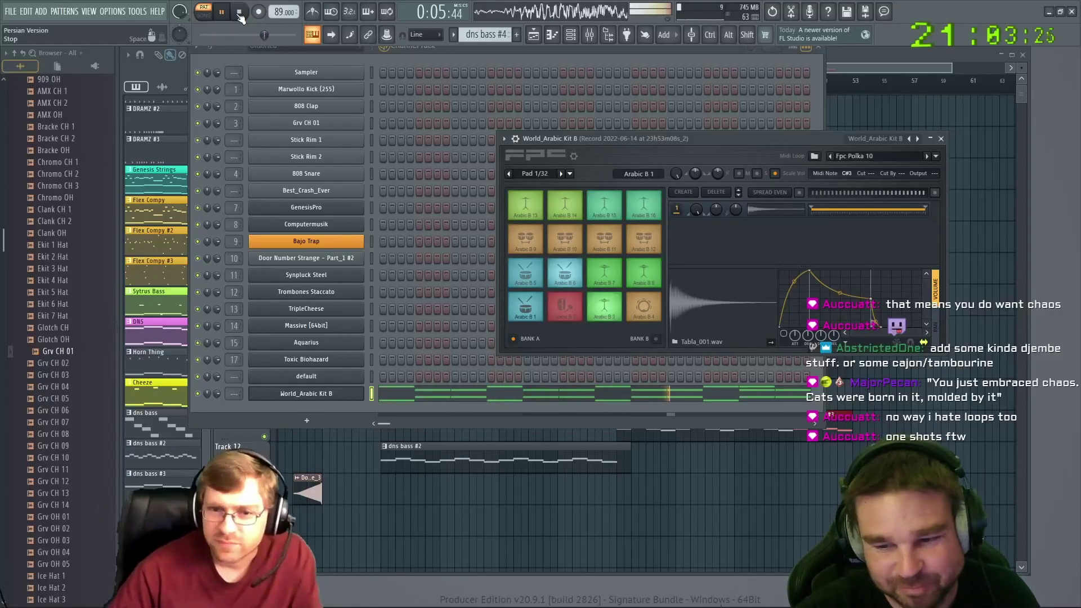
key(space)
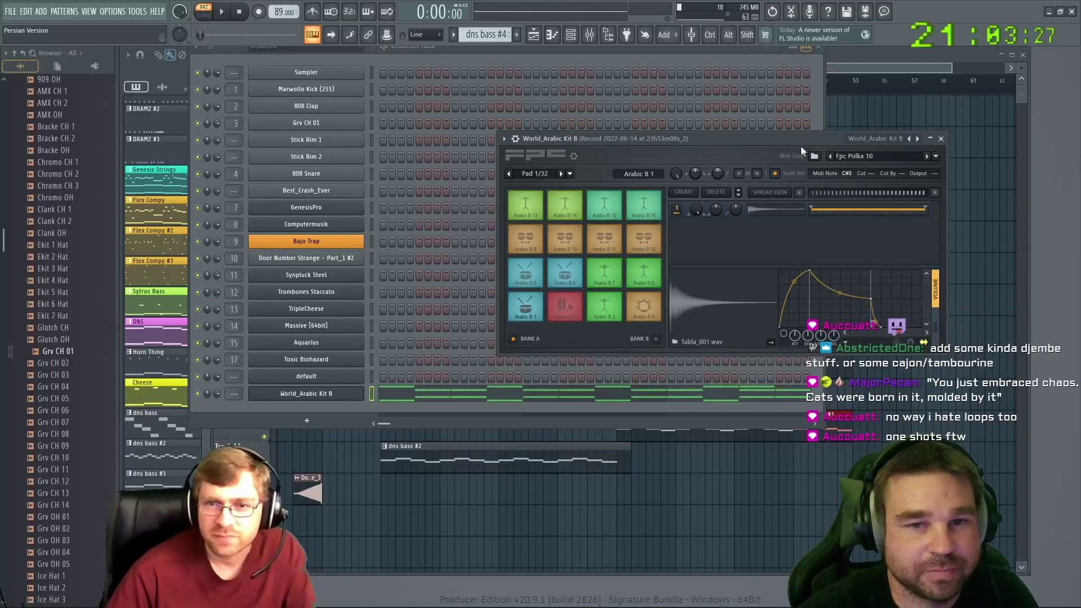
drag(794, 139, 759, 134)
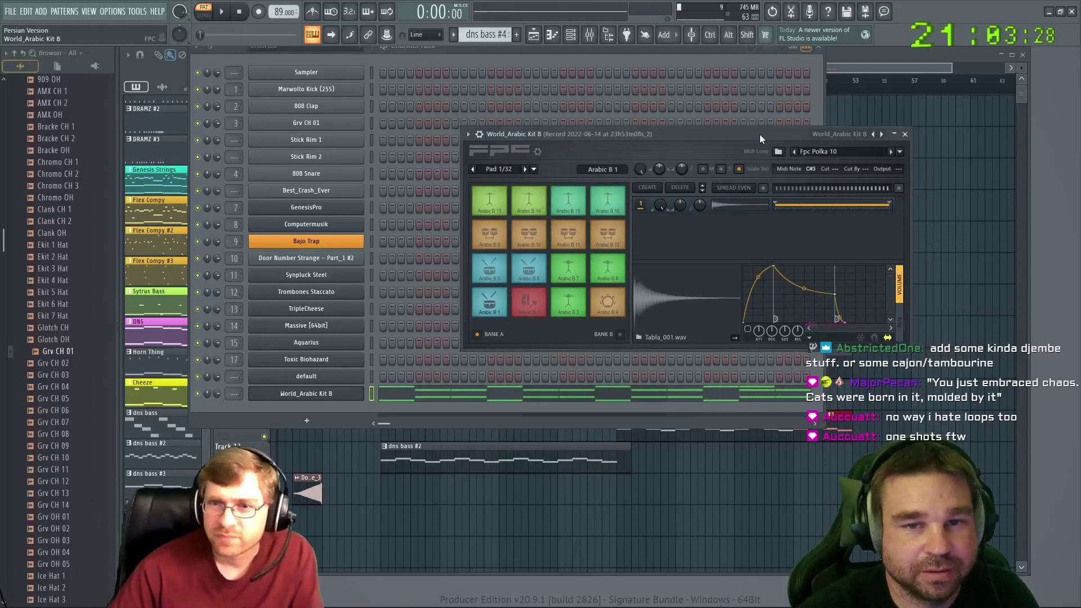
click(905, 135)
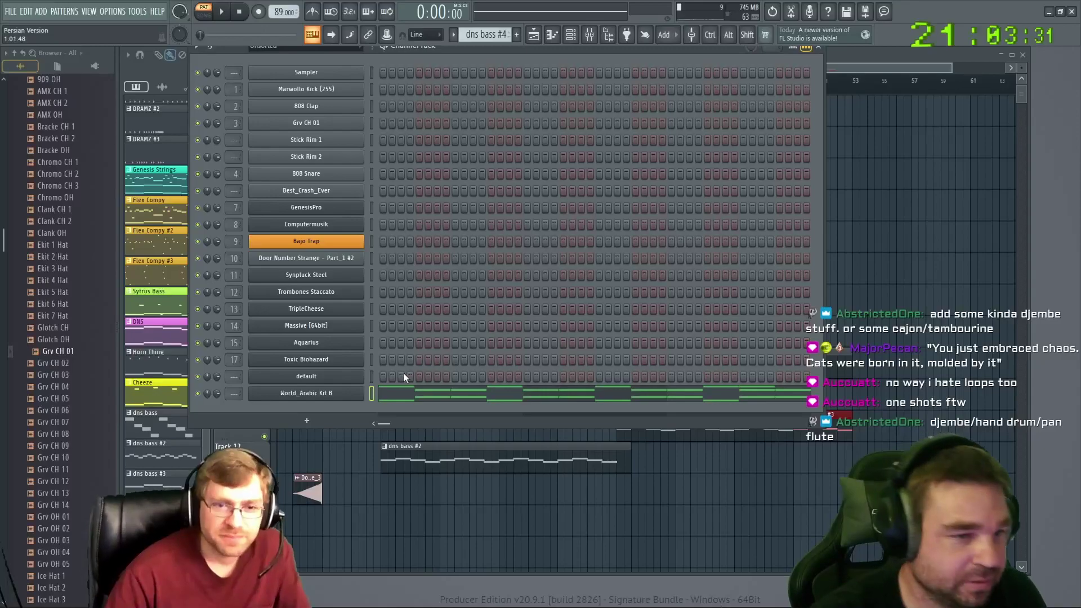
Move the channel rack clear of the playlist tracks and delete the World_Arabic Kit B channel
drag(470, 54, 696, 178)
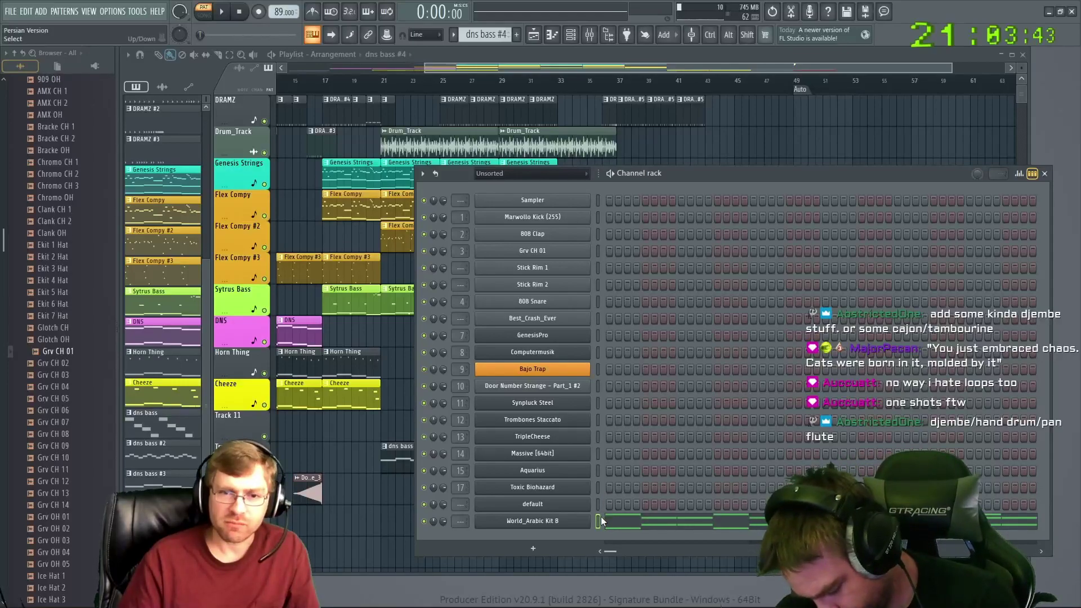
drag(675, 173, 658, 116)
click(537, 469)
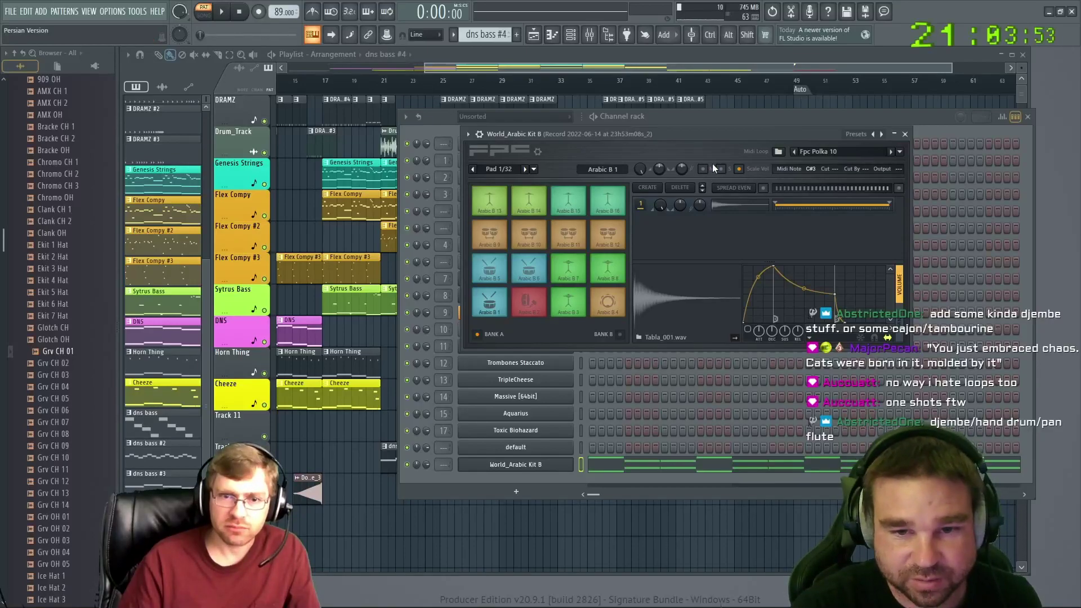
click(905, 134)
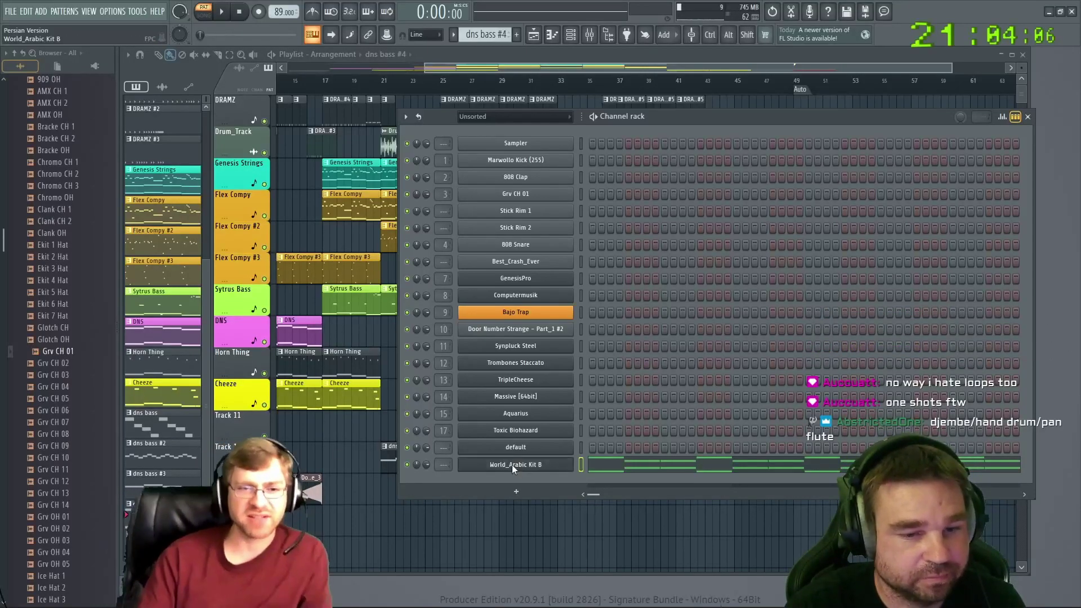
right_click(570, 466)
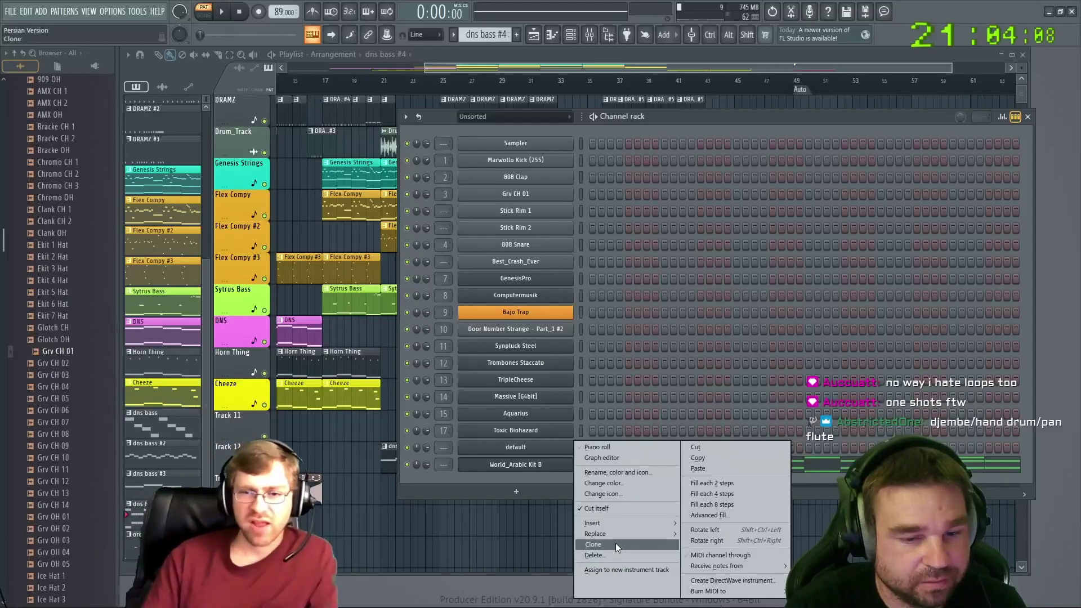
click(604, 554)
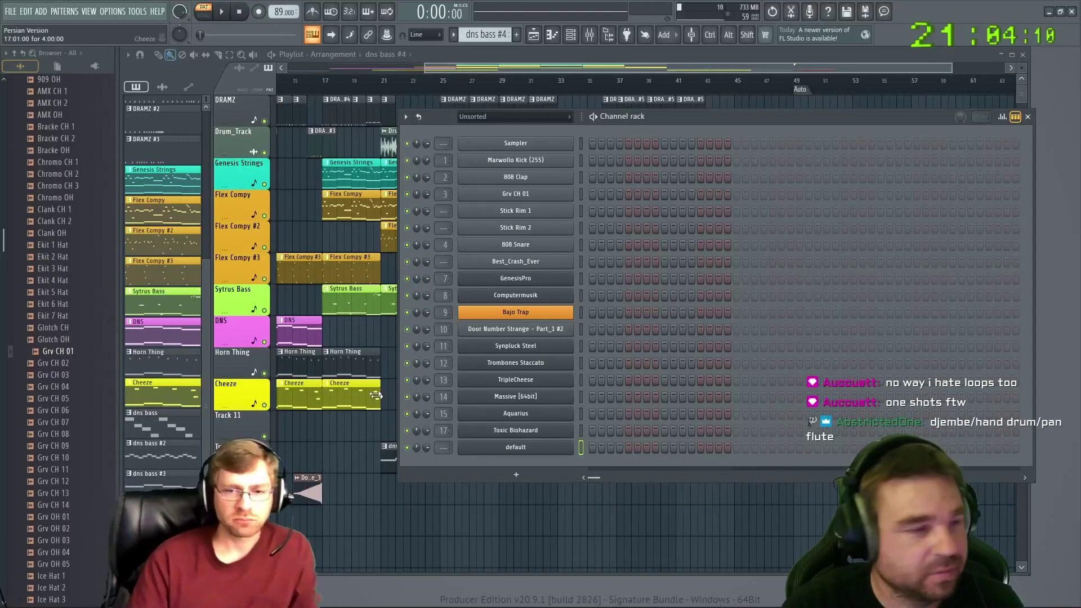
Look through the Hats and Kicks sample folders of the Drums pack for a percussion sound, and collapse both
scroll(62, 276, up, 10)
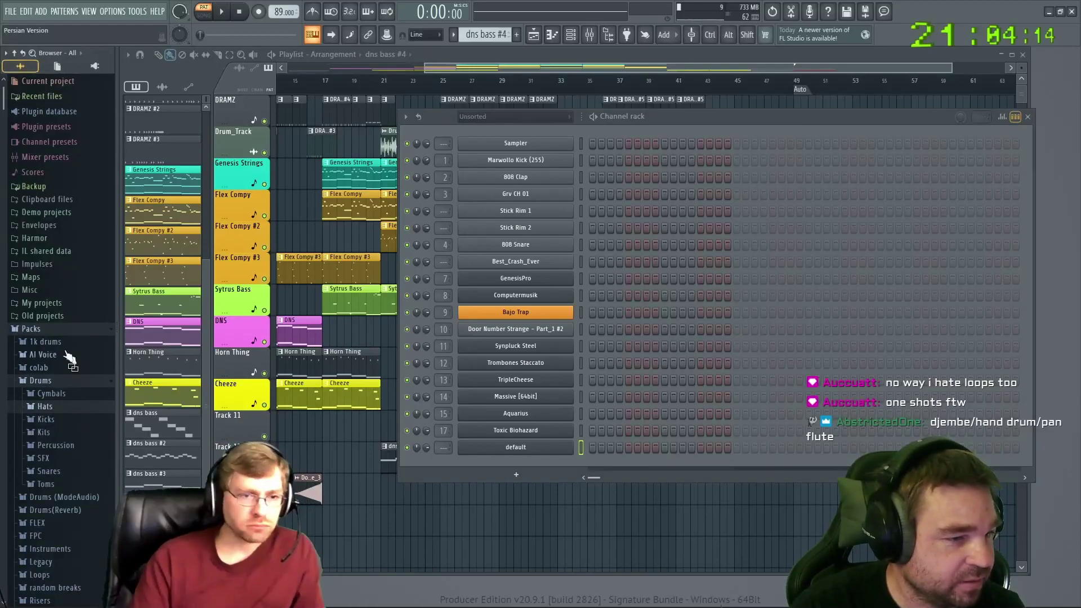
scroll(70, 409, down, 8)
scroll(70, 354, down, 10)
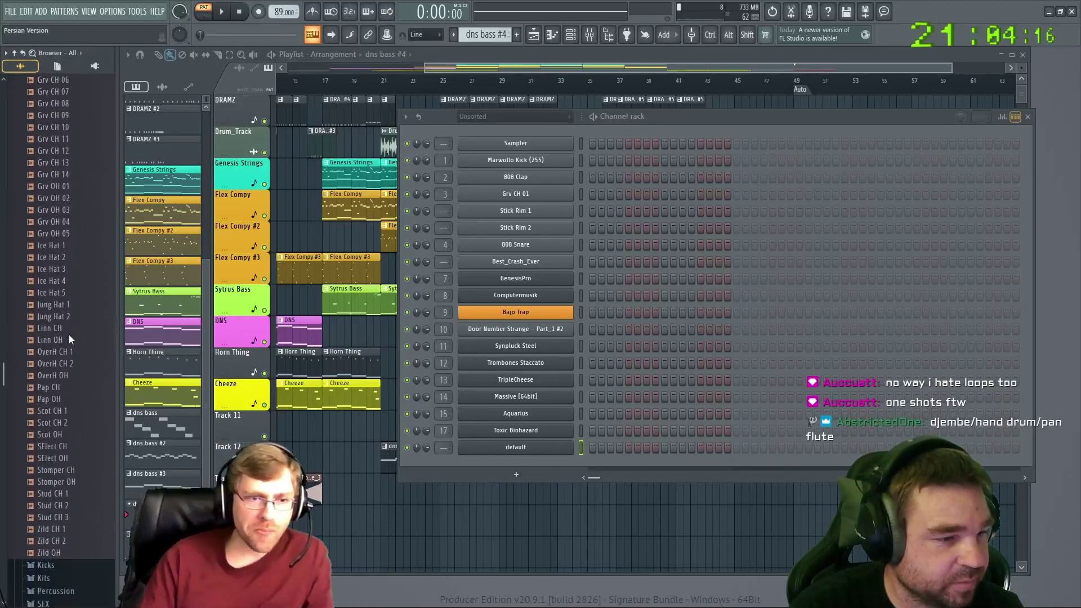
scroll(69, 337, up, 3)
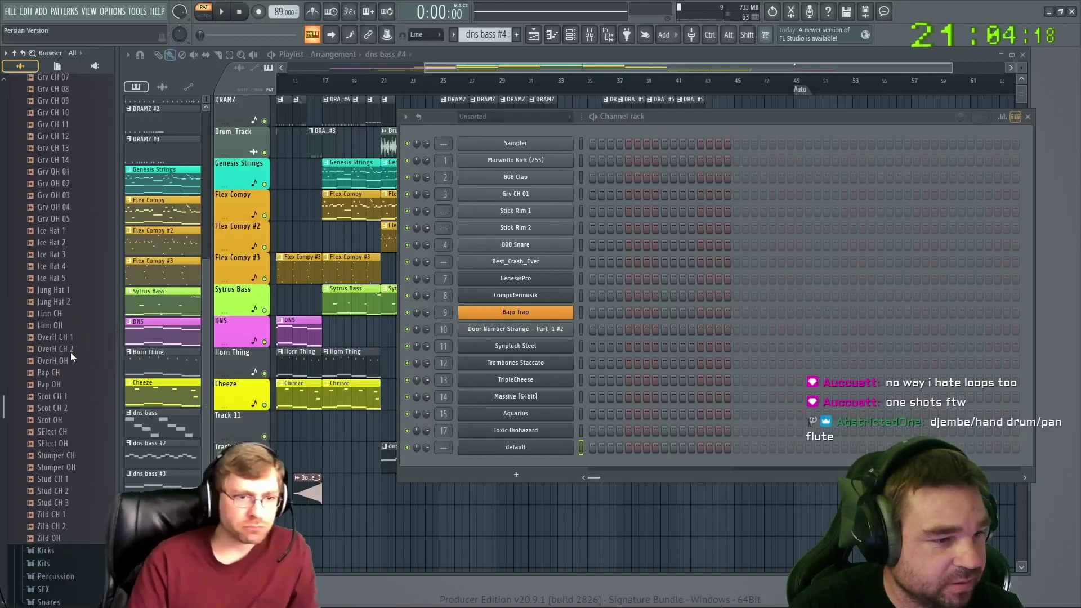
scroll(70, 353, up, 11)
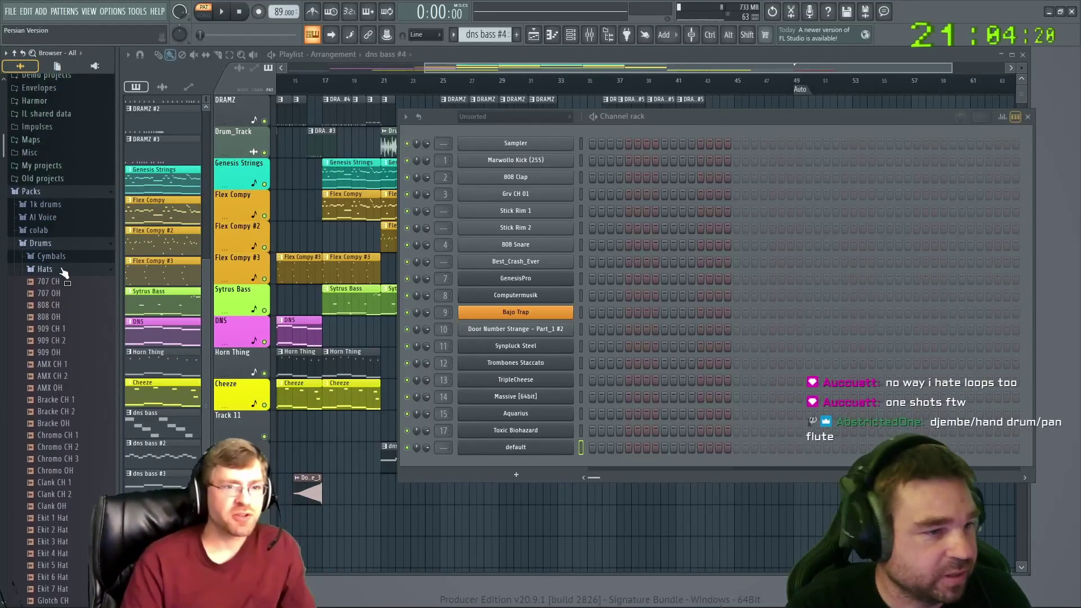
click(51, 259)
click(59, 281)
scroll(68, 281, down, 20)
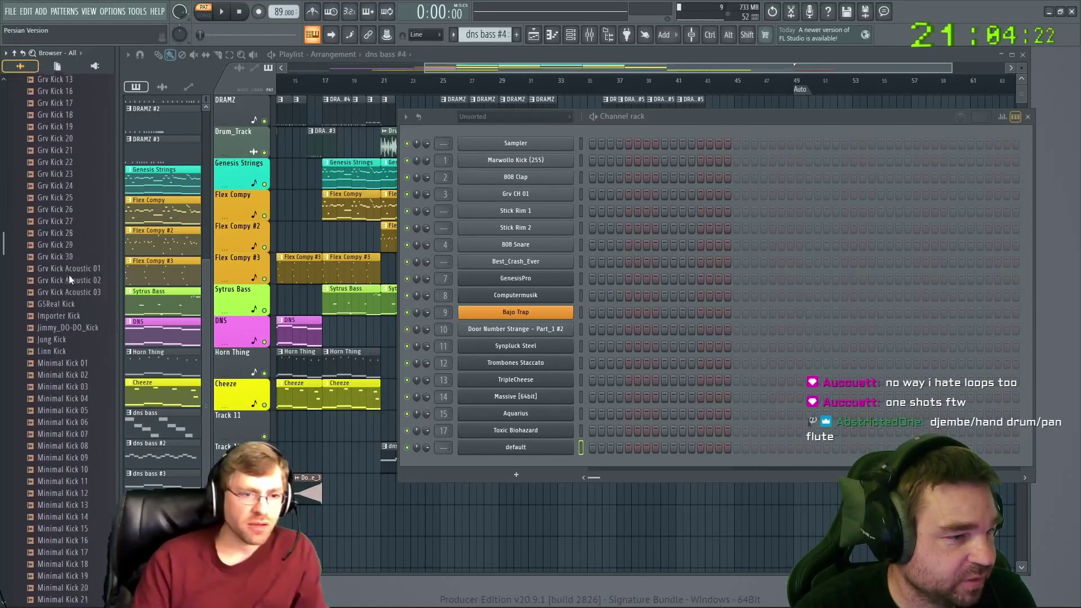
scroll(73, 322, up, 20)
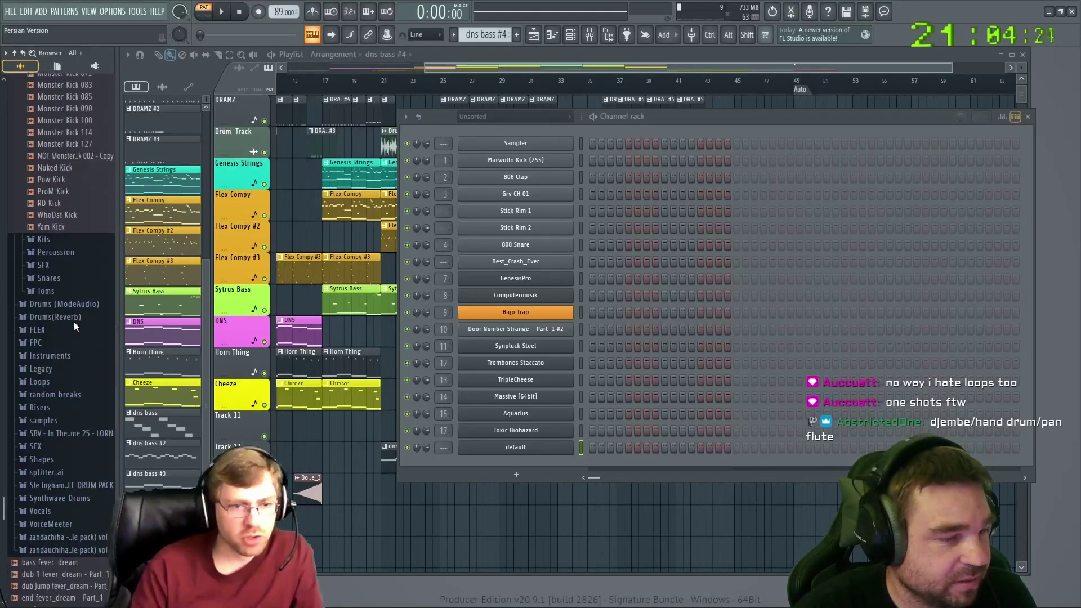
scroll(73, 322, up, 10)
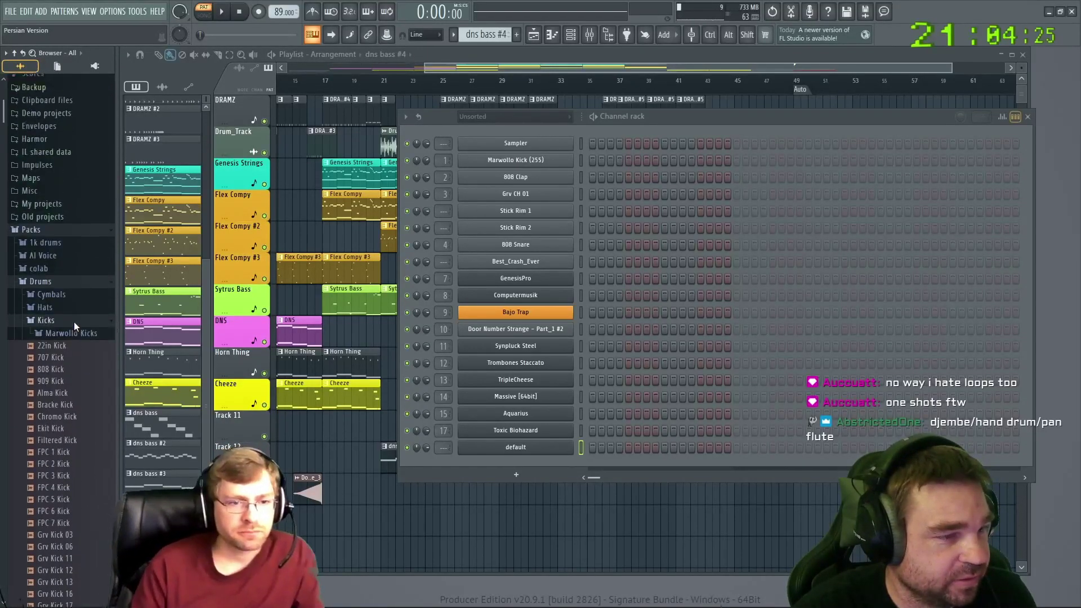
click(45, 364)
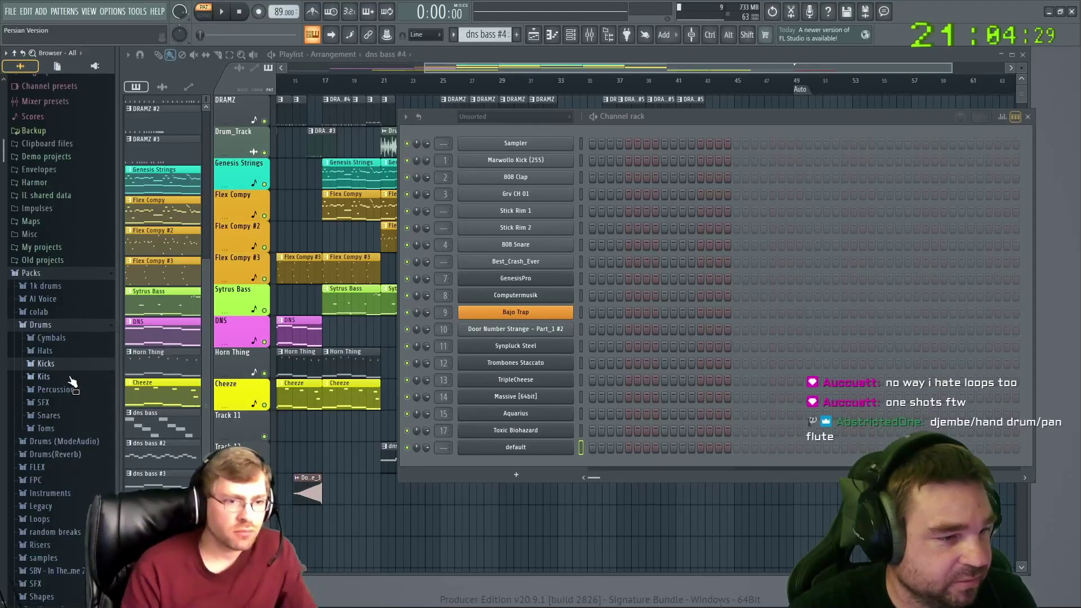
Audition samples in the Snares folder of the Drums pack, including Studed Snare, and collapse the folder
click(56, 419)
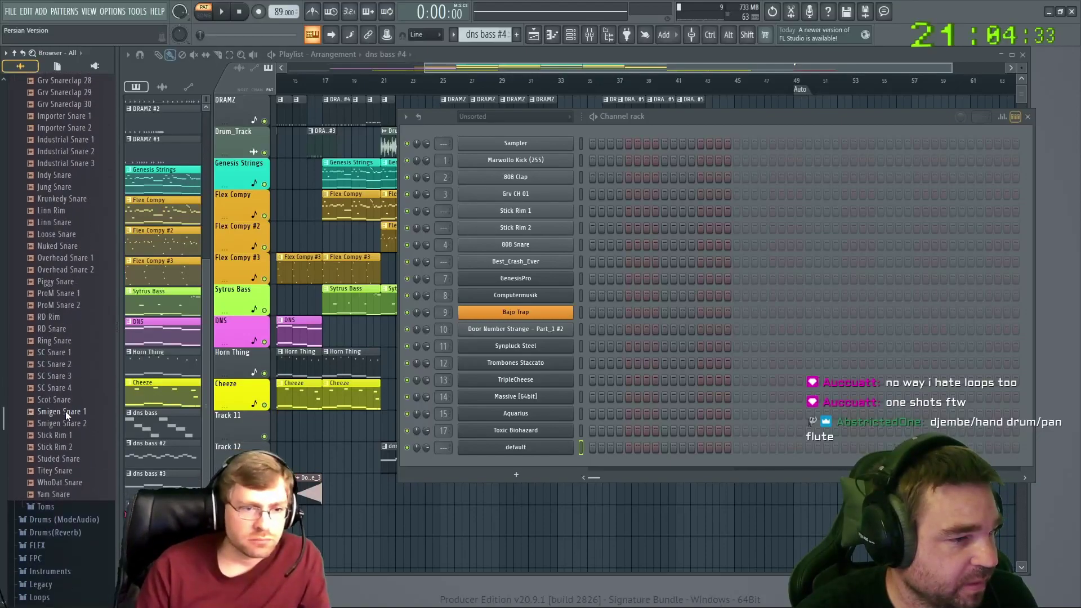
drag(52, 367, 56, 369)
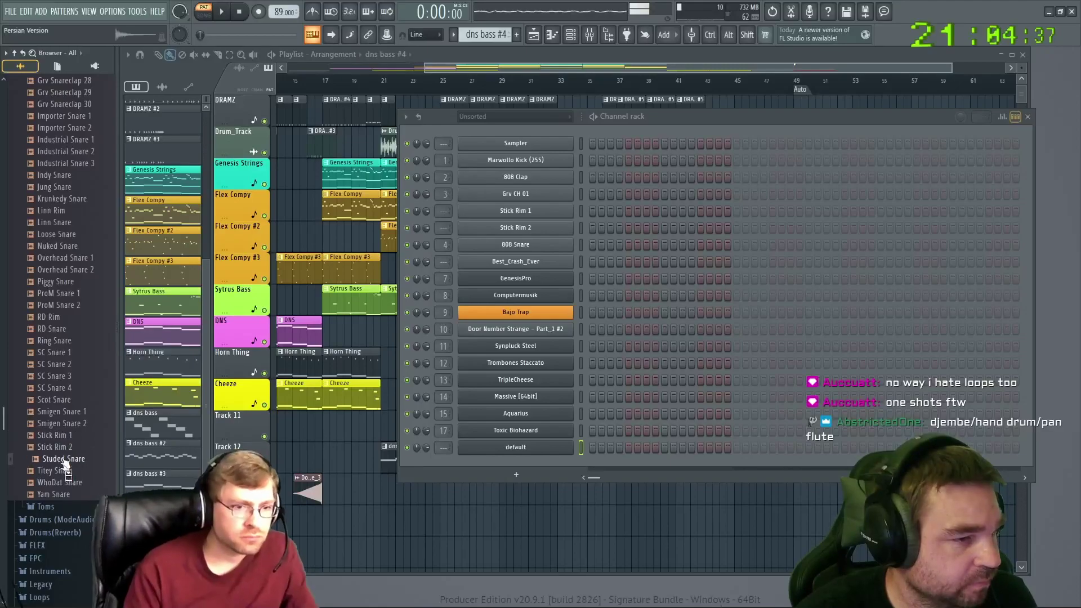
scroll(56, 335, up, 12)
scroll(61, 332, up, 15)
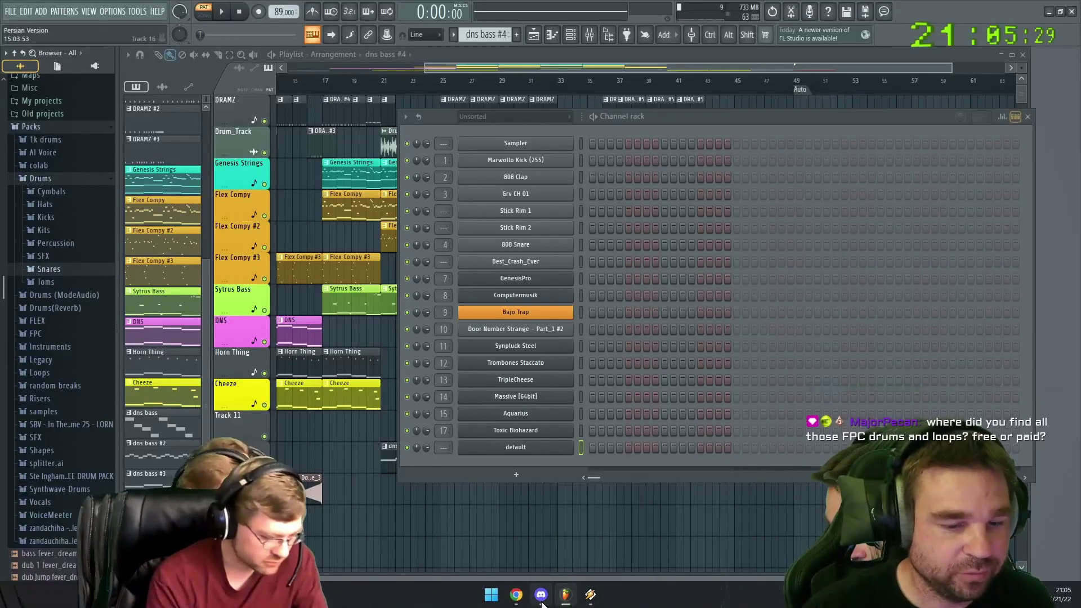
Switch to Chrome, search for imageline in a new tab, and open the Image-Line site in a maximized window
click(516, 594)
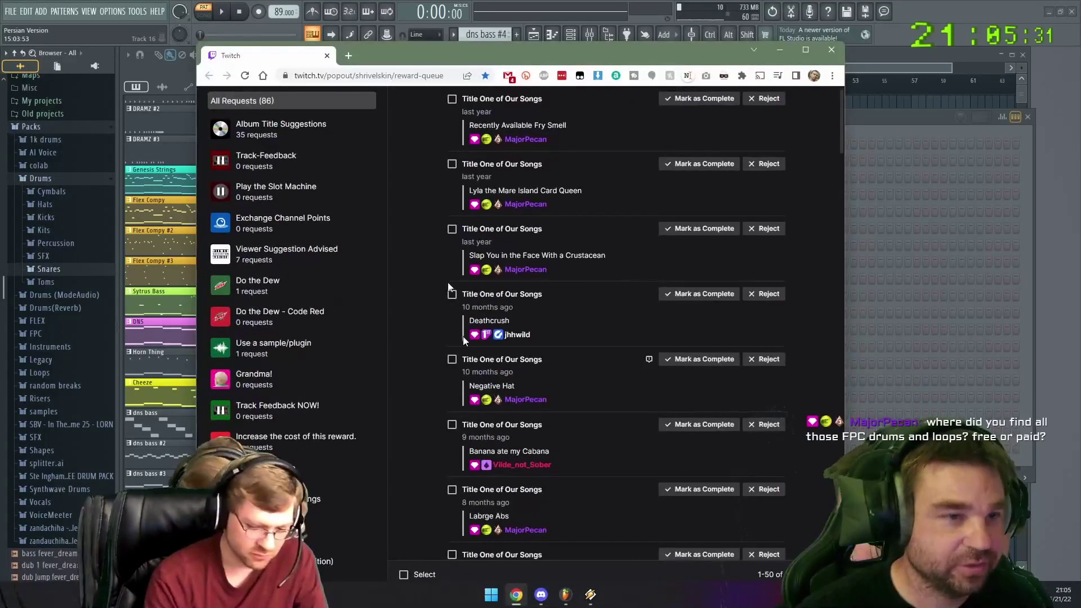
click(348, 56)
click(354, 77)
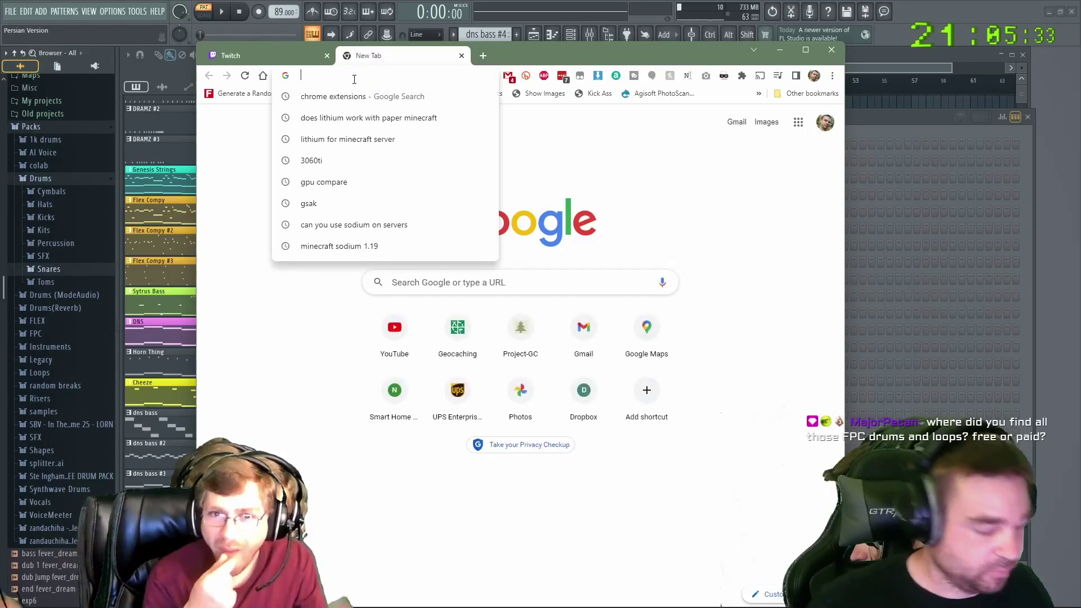
text(imageline)
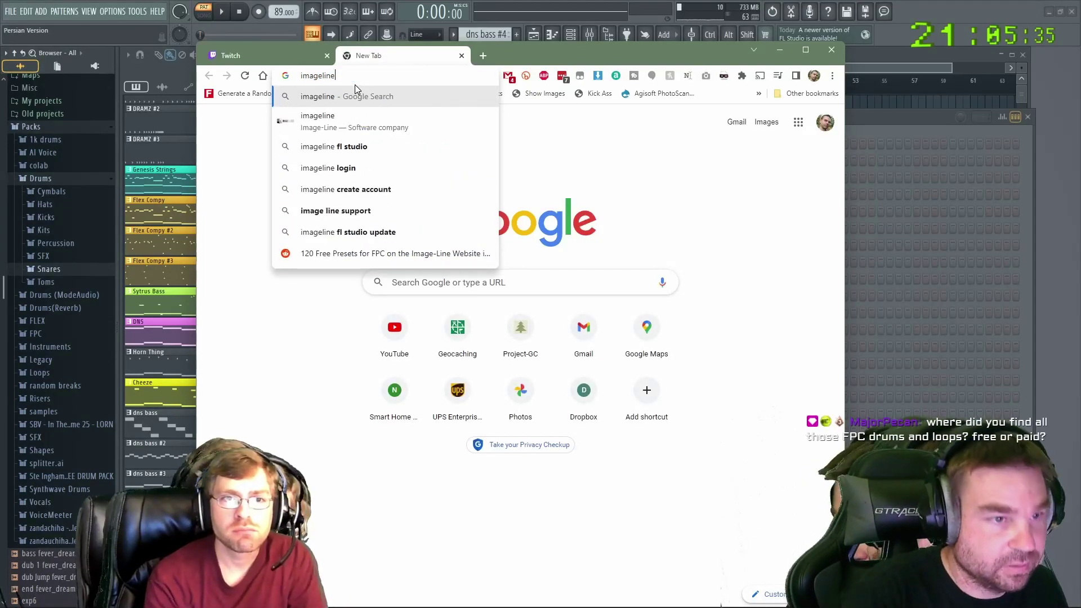
key(Return)
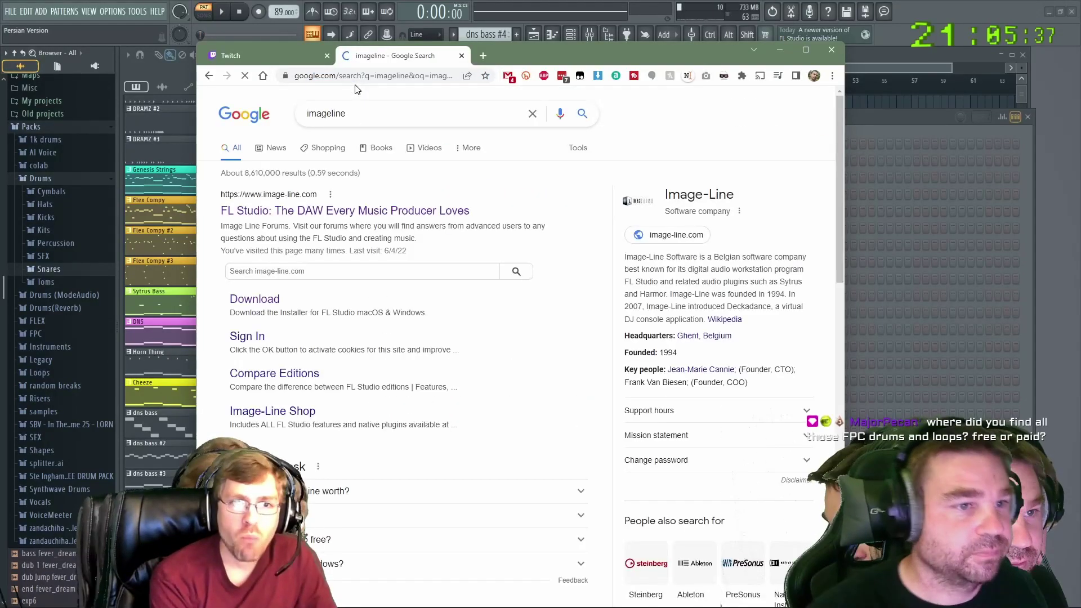
click(341, 211)
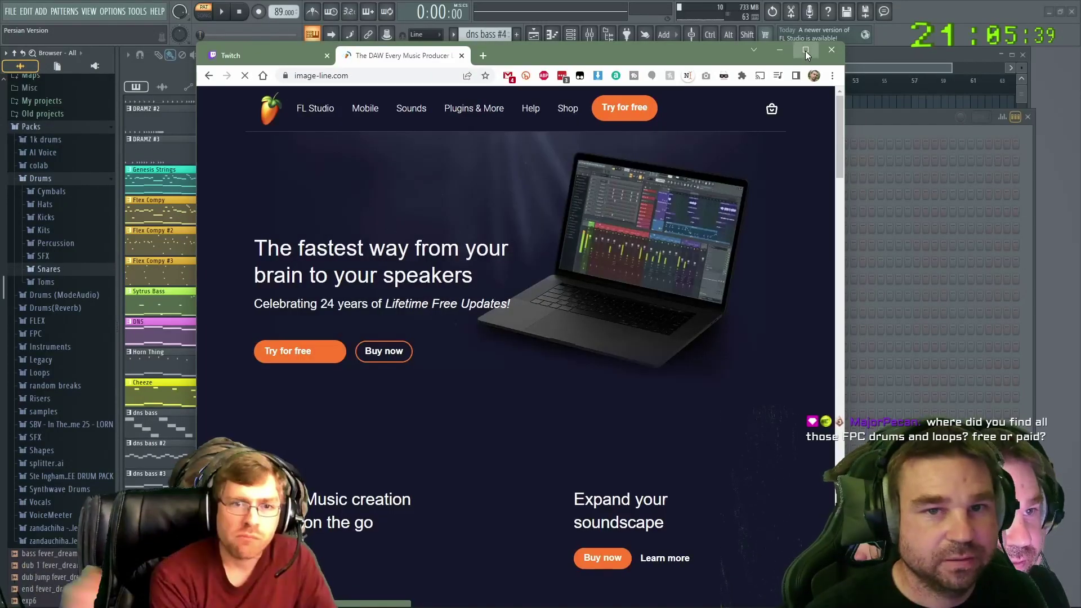
click(804, 50)
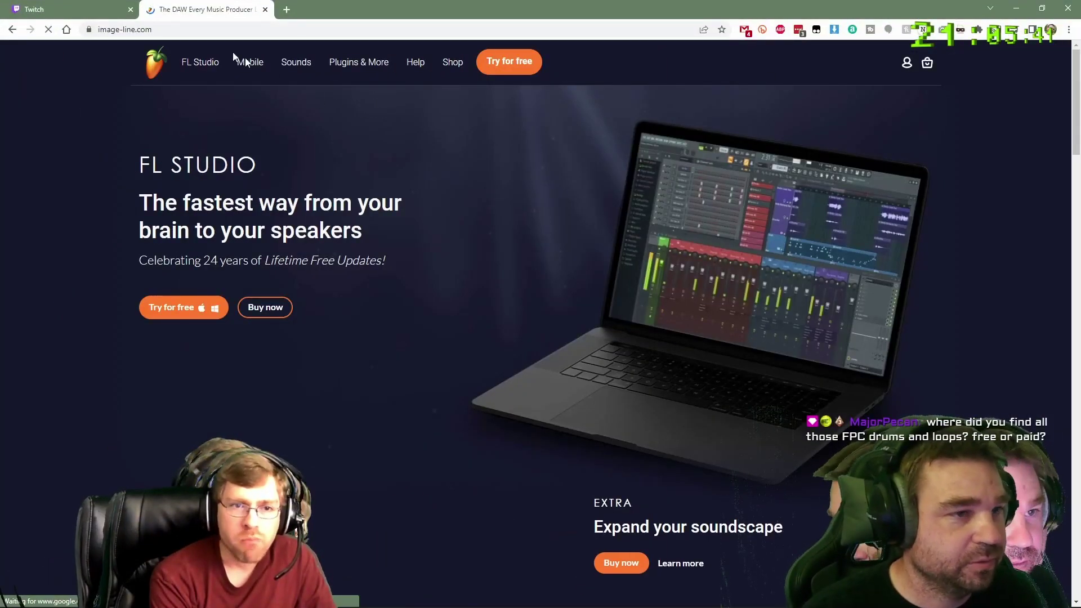
Open the site's Presets page and bring up the FPC Free Kits product page
mouse_move(367, 67)
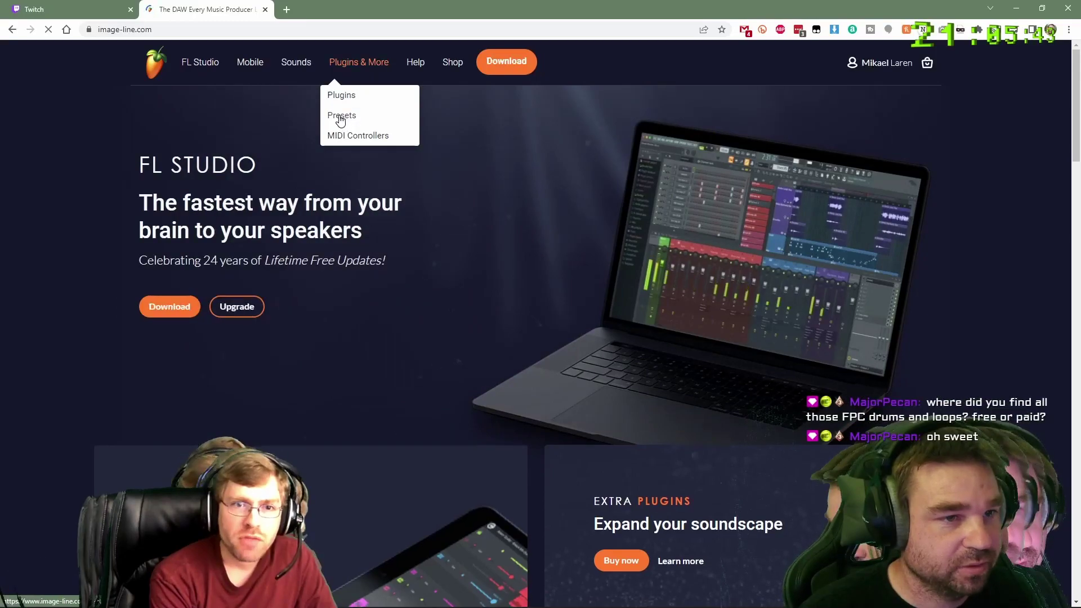
click(340, 116)
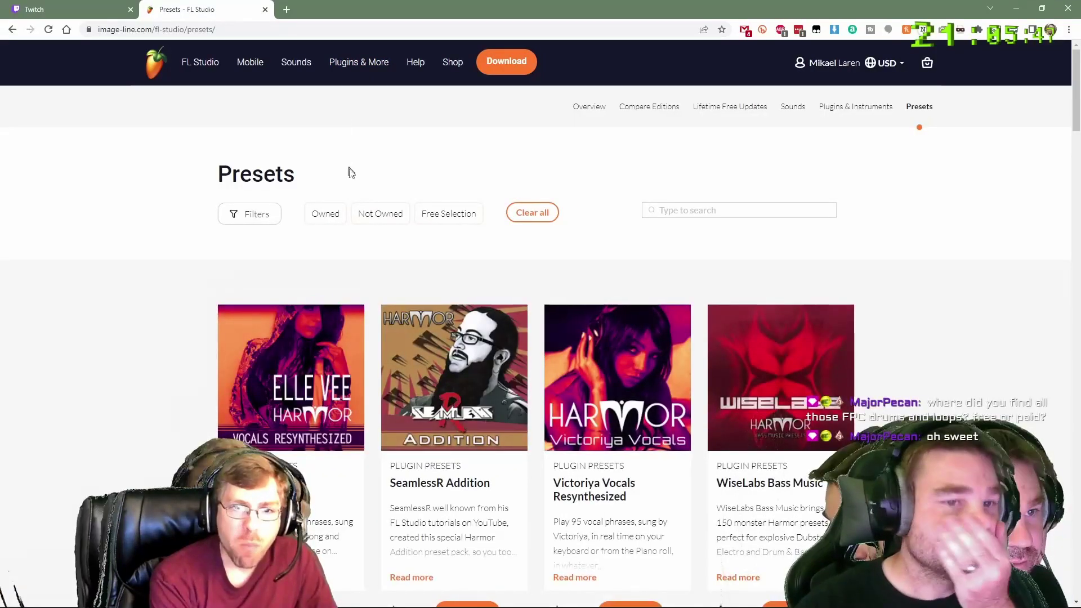
scroll(485, 256, down, 20)
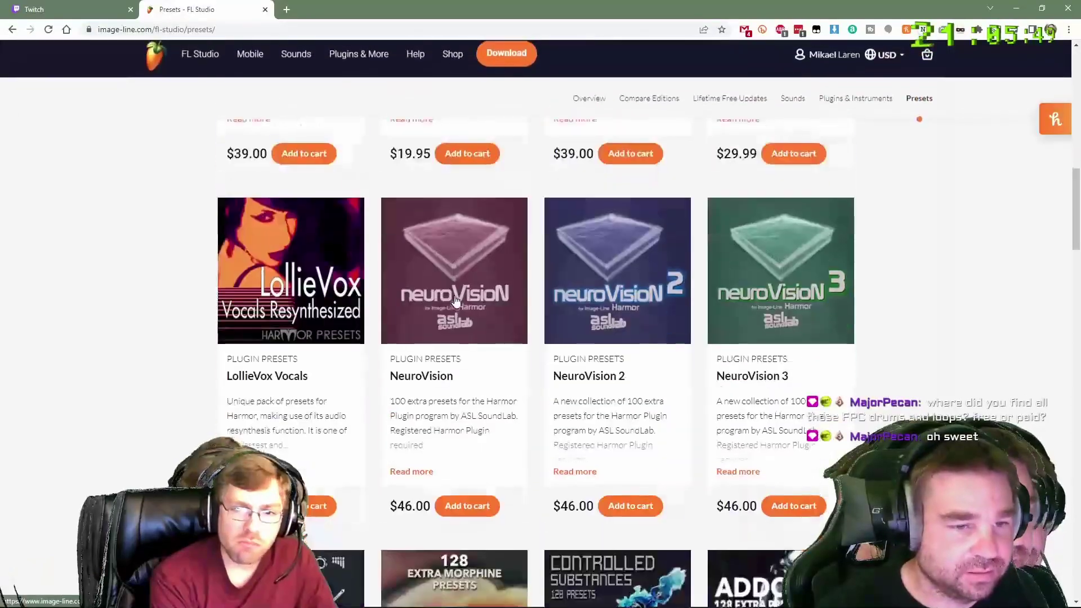
scroll(456, 302, down, 12)
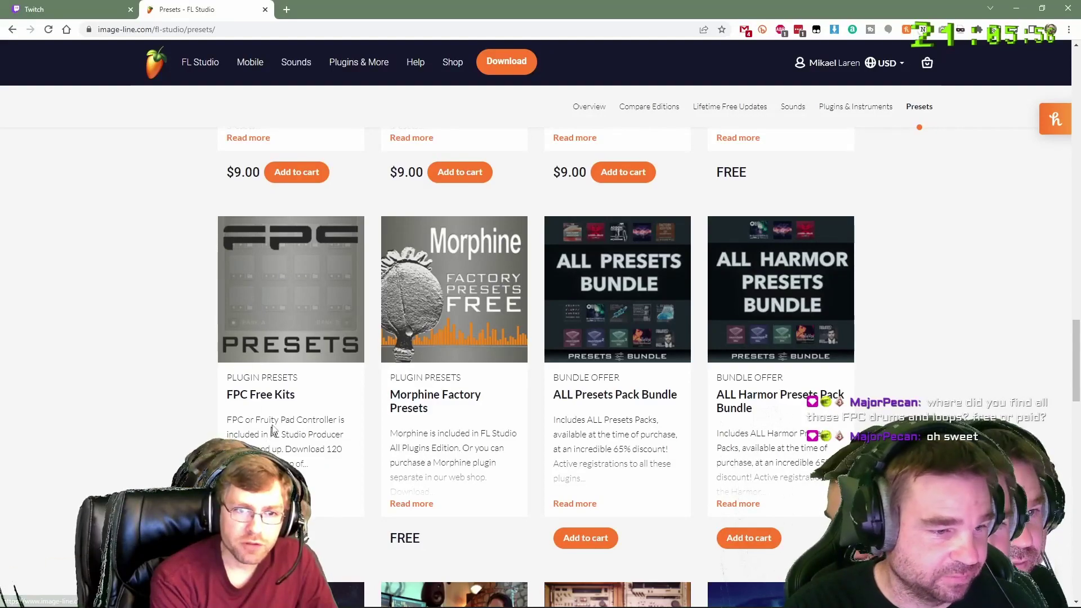
click(287, 299)
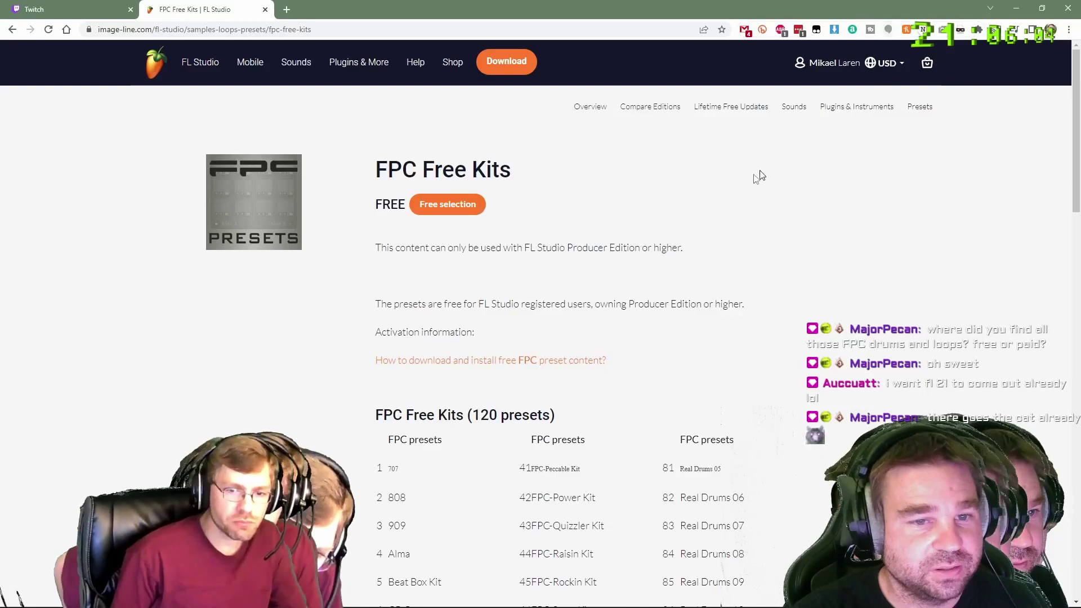
Review the edition requirement and free selection download for FPC Free Kits, and dismiss the download dialog
drag(545, 249, 681, 249)
click(571, 286)
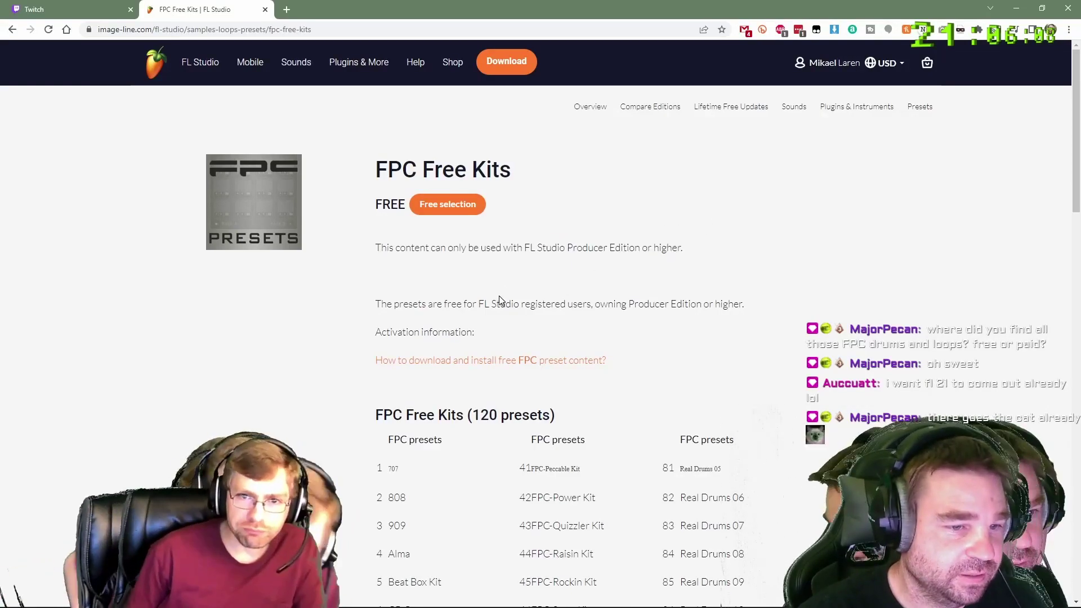
click(445, 207)
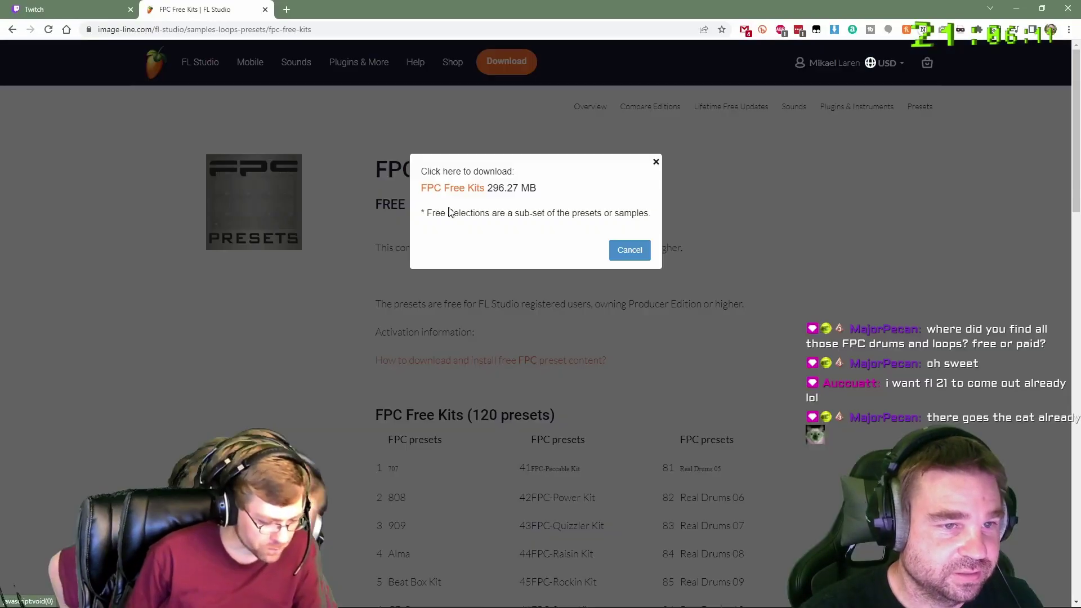
click(654, 163)
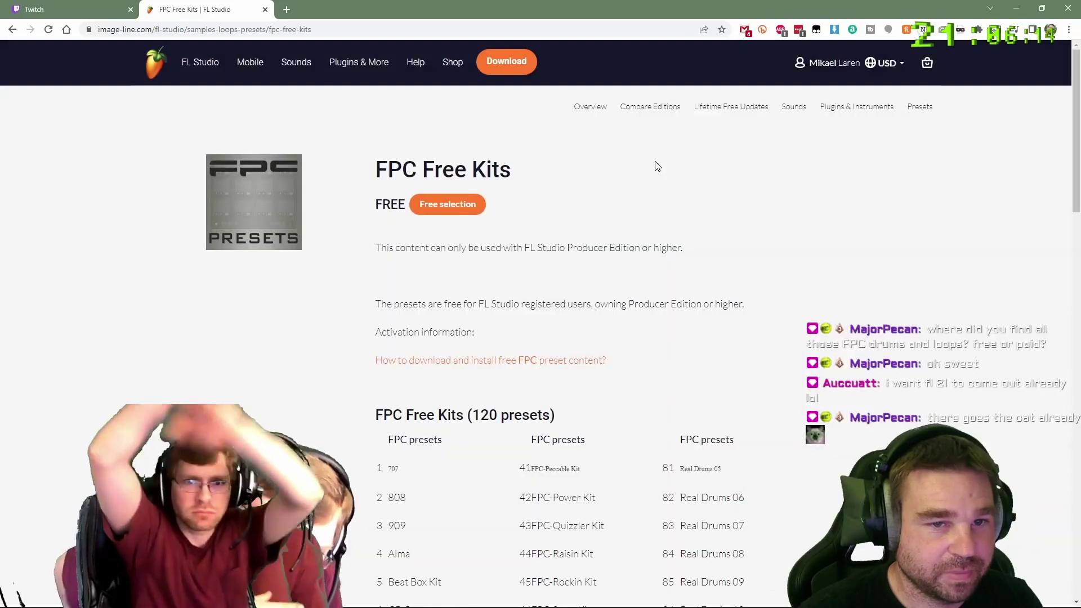
Close the FPC Free Kits page, restore the browser to a smaller window, and minimize it to return to FL Studio
click(264, 12)
drag(788, 8, 783, 66)
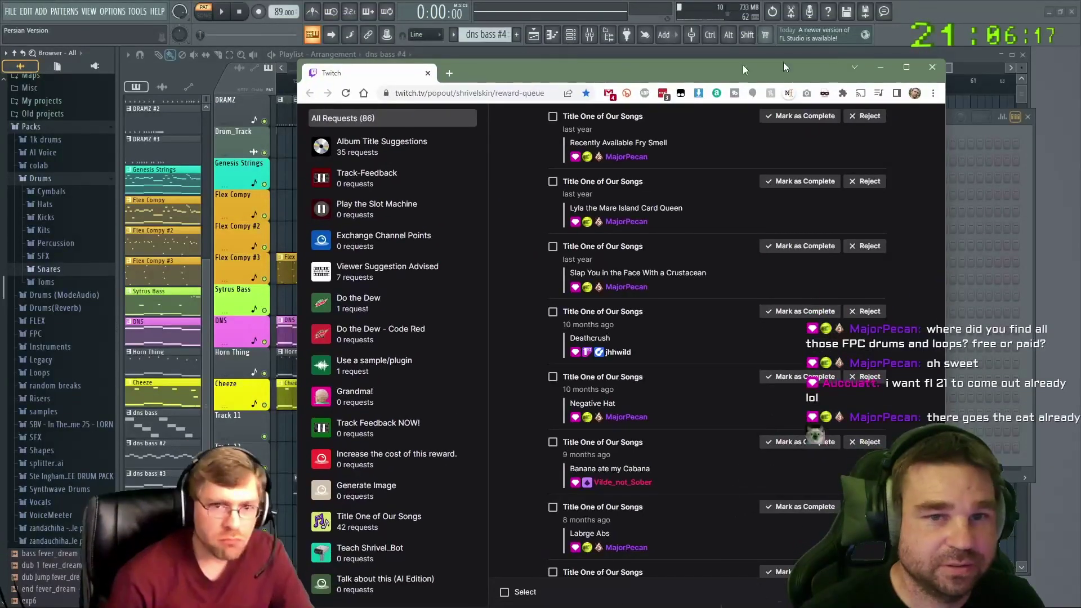
click(881, 67)
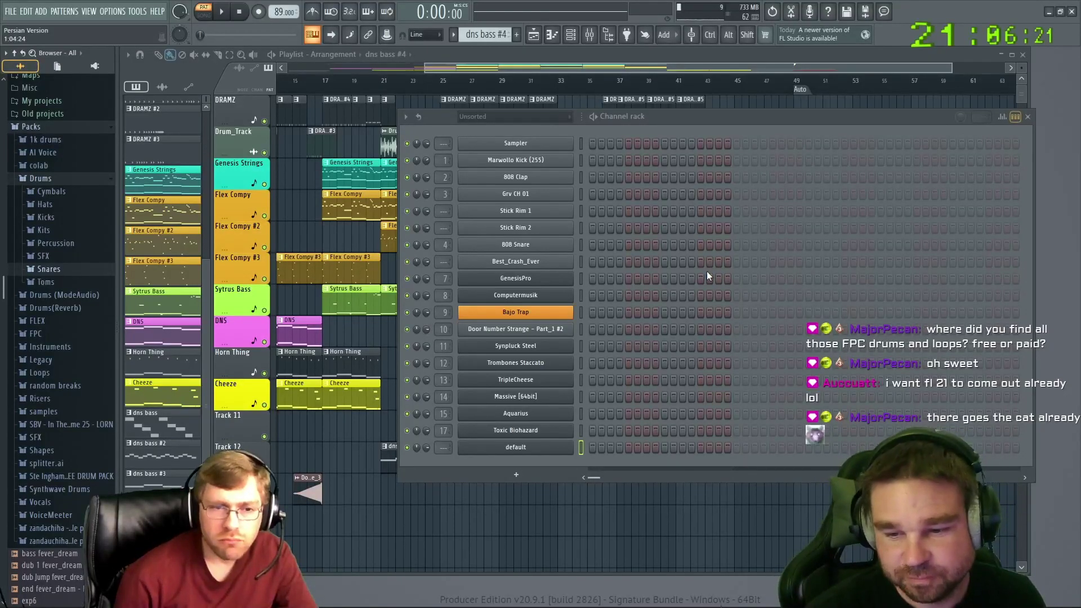
Check the plugin on the default channel, close its window, and route the channel to mixer track 19
drag(677, 117, 606, 120)
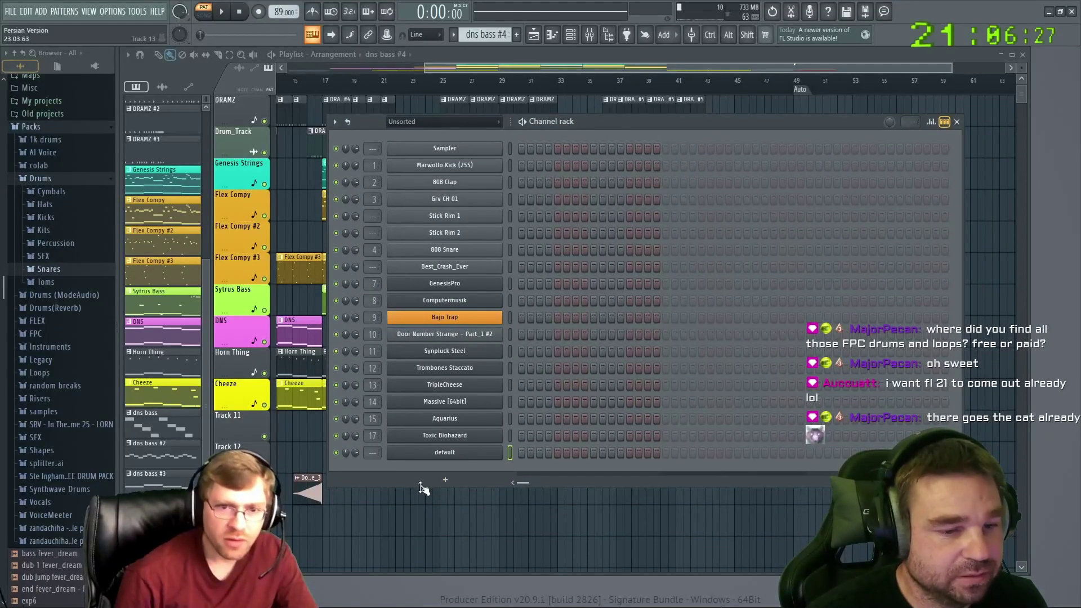
click(437, 452)
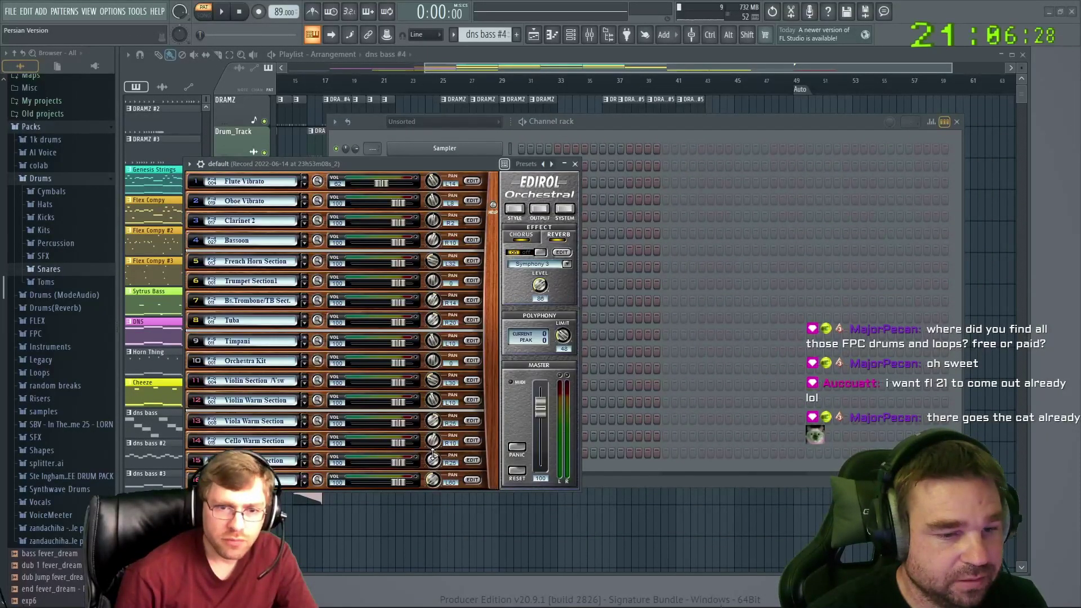
click(574, 165)
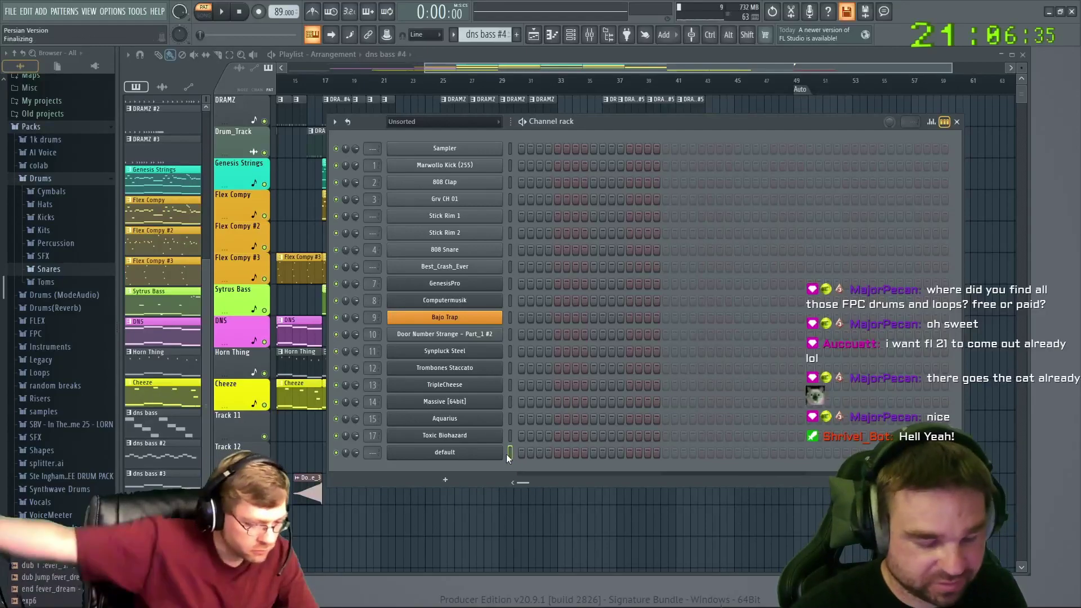
key(ctrl+l)
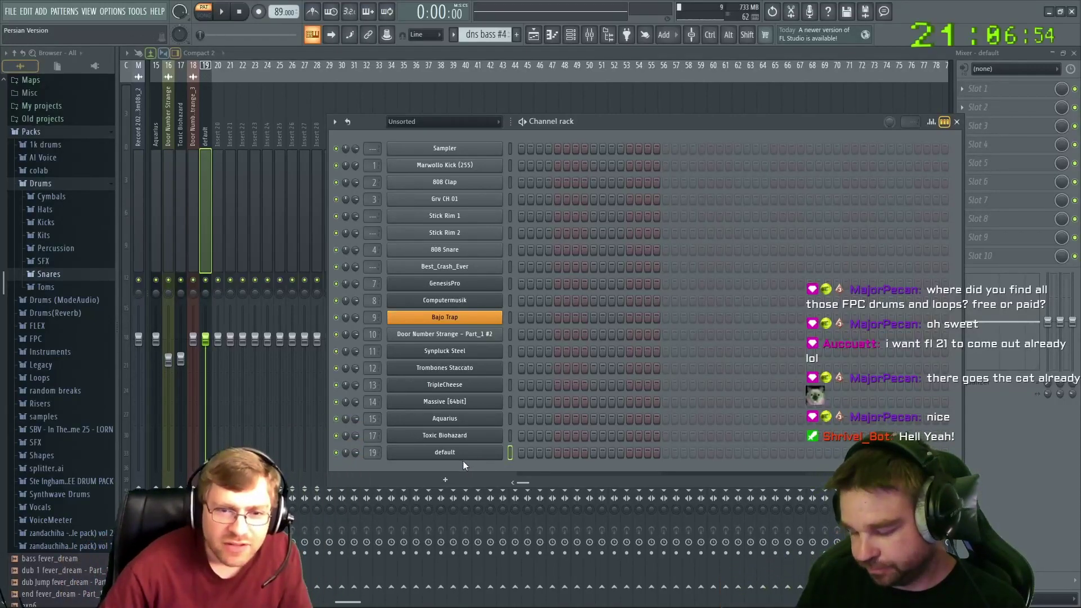
Add a FLEX instrument channel and paste the copied notes into it in the dns bass #4 pattern
click(445, 481)
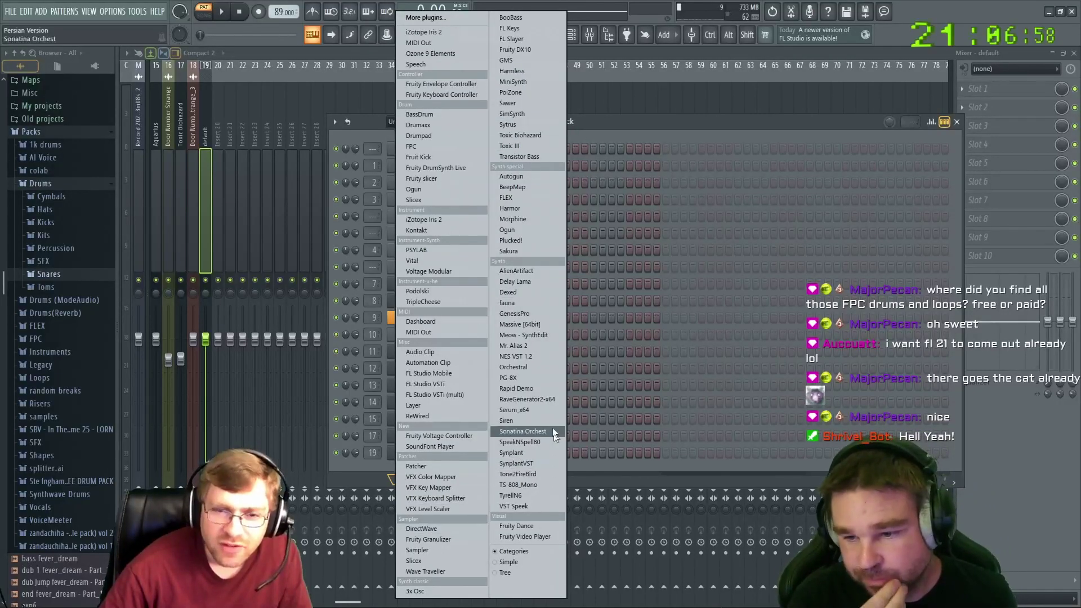
click(508, 198)
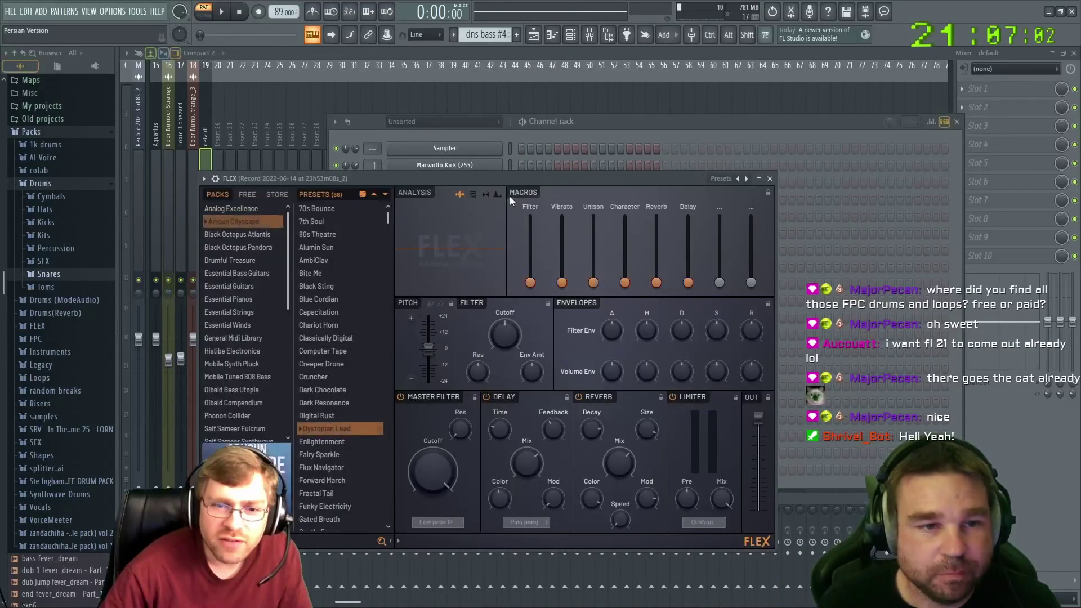
click(774, 134)
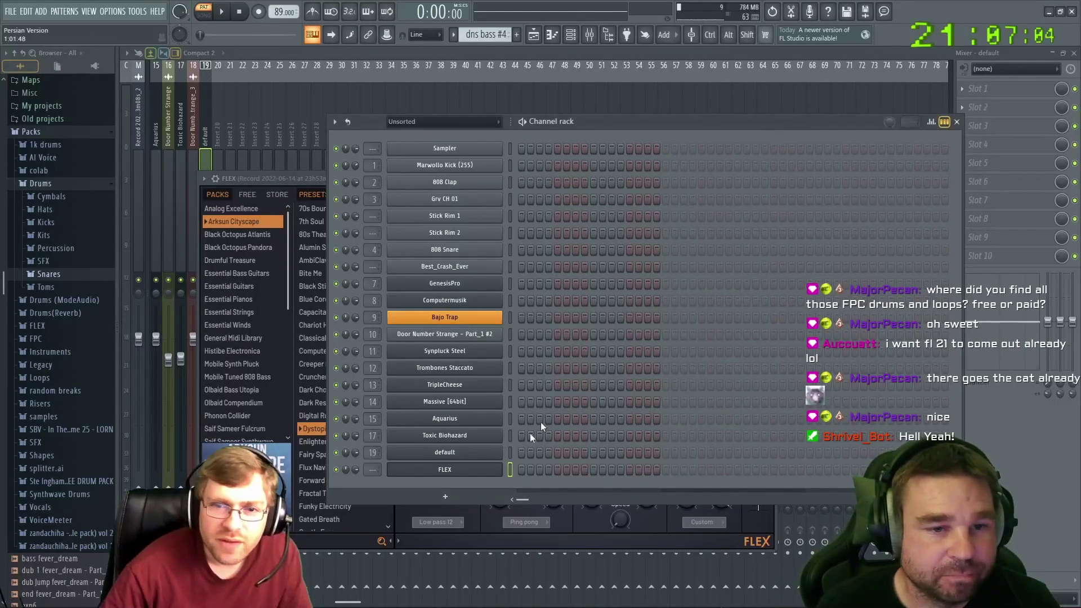
right_click(469, 477)
click(620, 467)
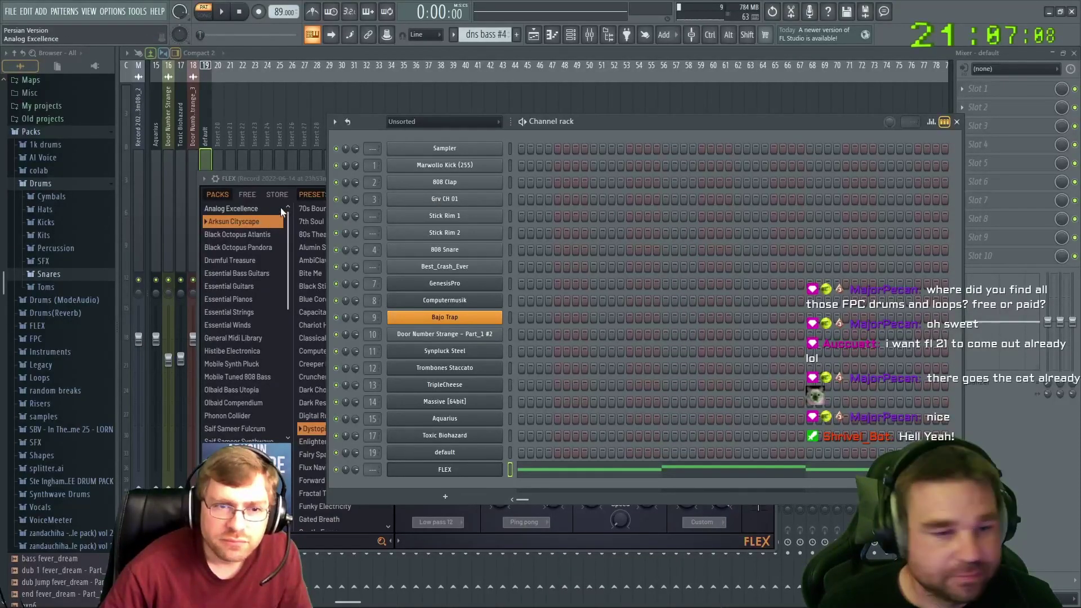
List presets from all FLEX packs, load the Evolution preset, and start playback of the pattern
click(289, 180)
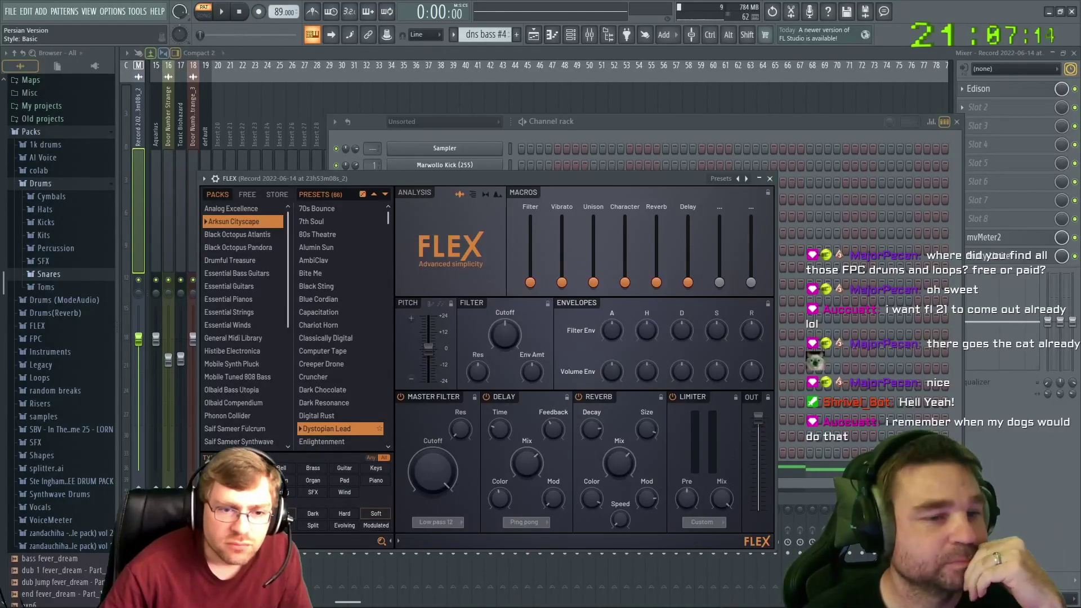
click(279, 492)
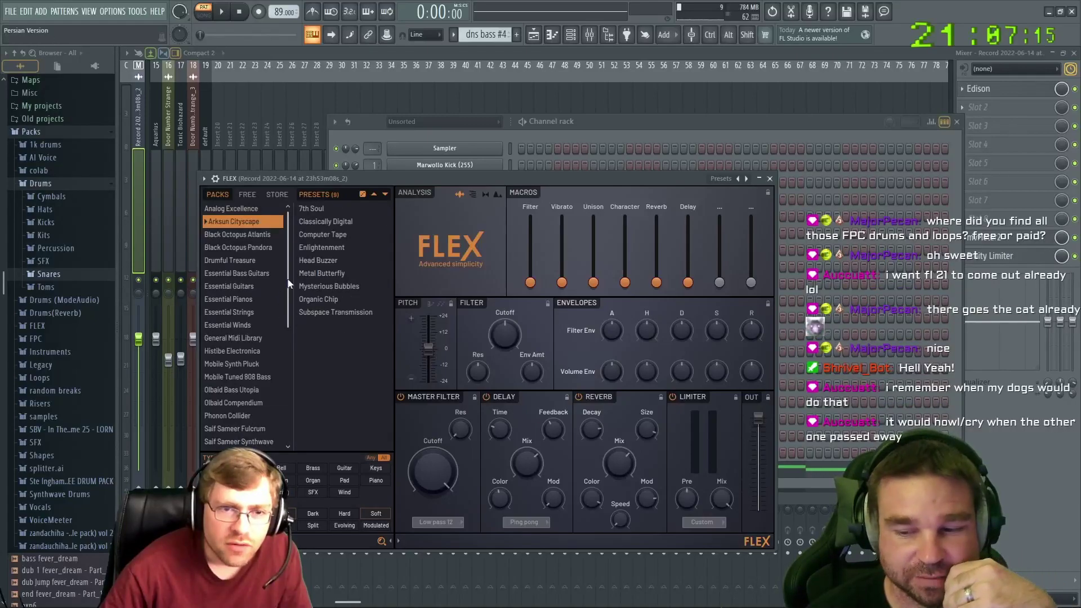
scroll(281, 280, down, 3)
click(245, 420)
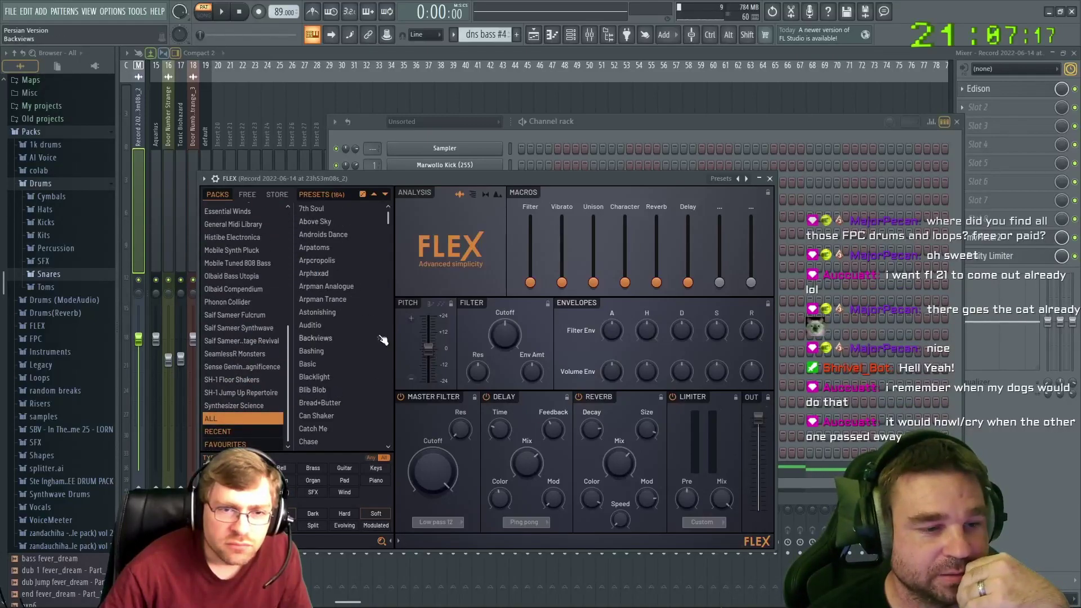
scroll(329, 422, down, 10)
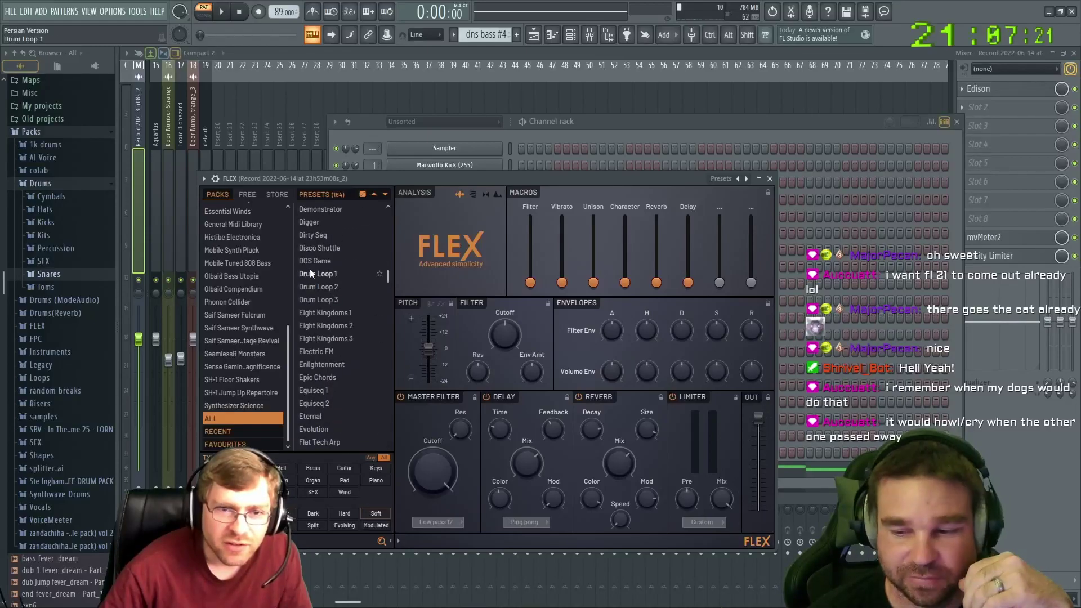
click(314, 428)
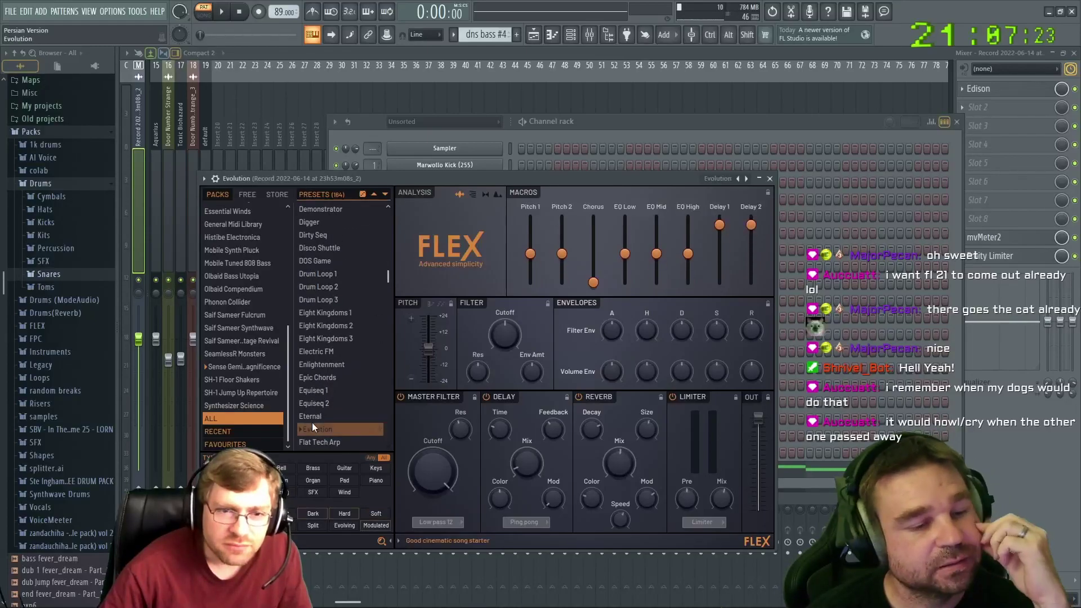
click(221, 12)
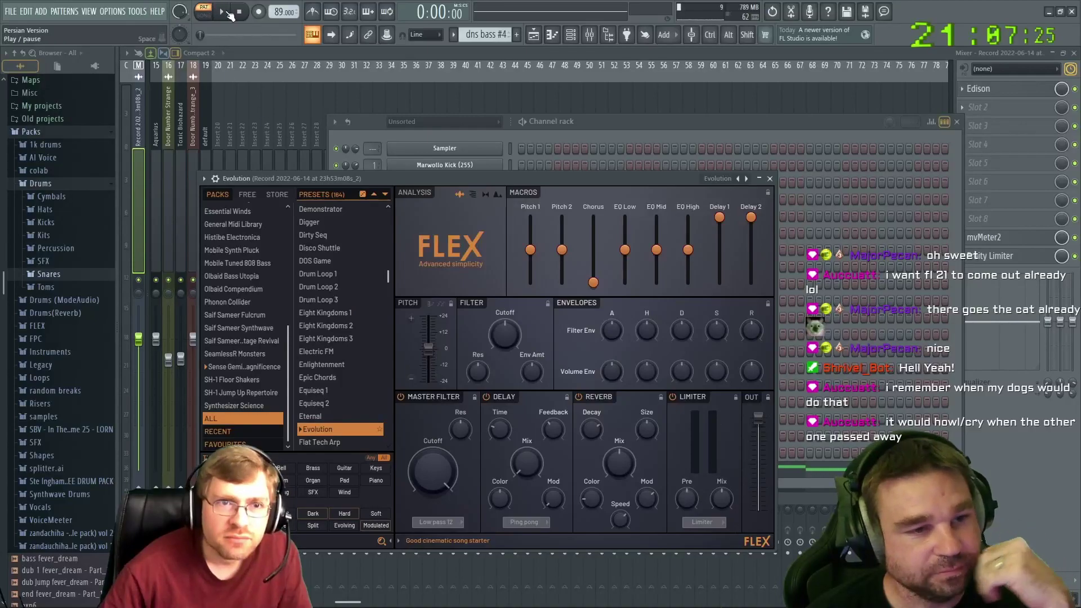
Audition the Enlightenment and Macroframe presets in FLEX against the playing pattern
click(332, 366)
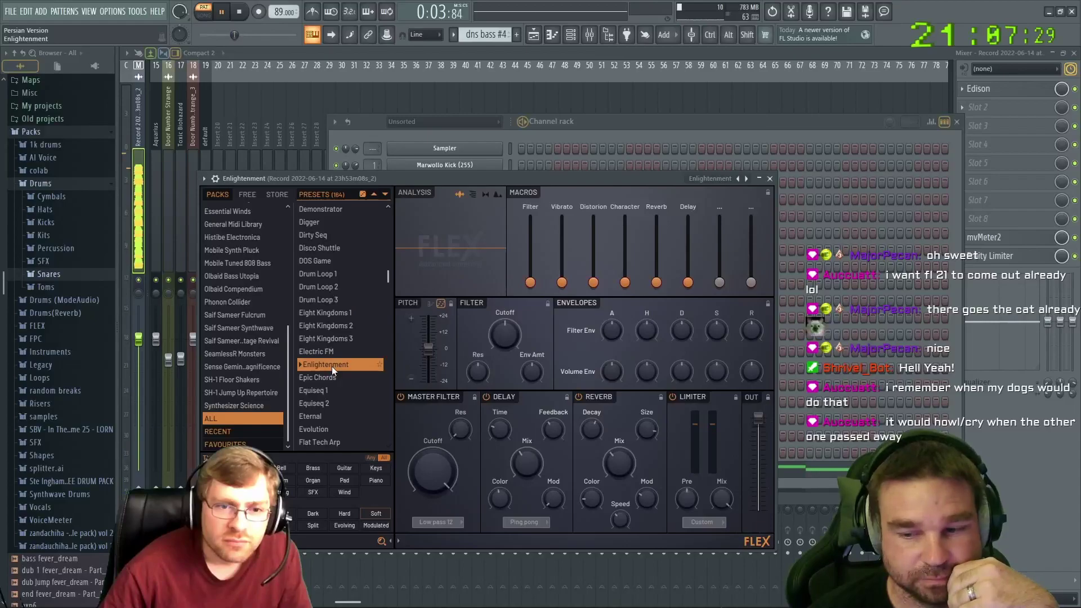
scroll(326, 399, down, 8)
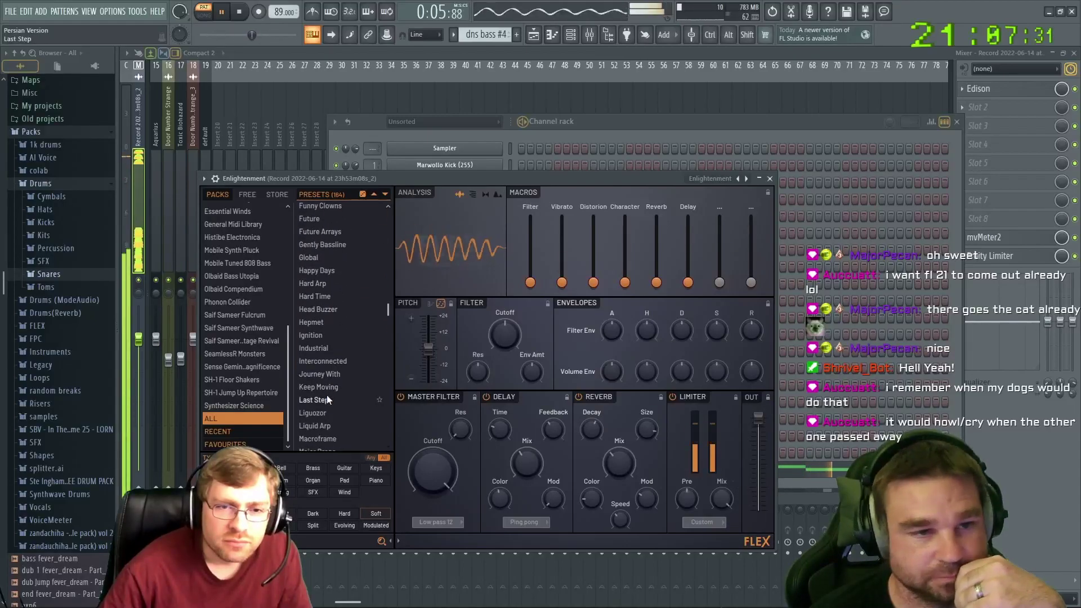
click(317, 439)
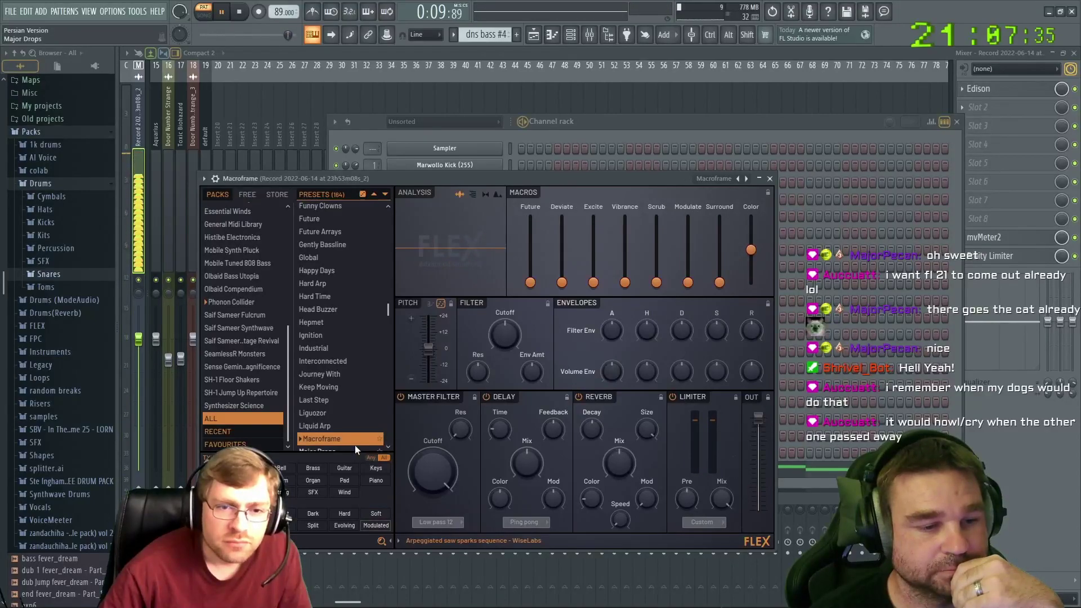
scroll(355, 444, down, 4)
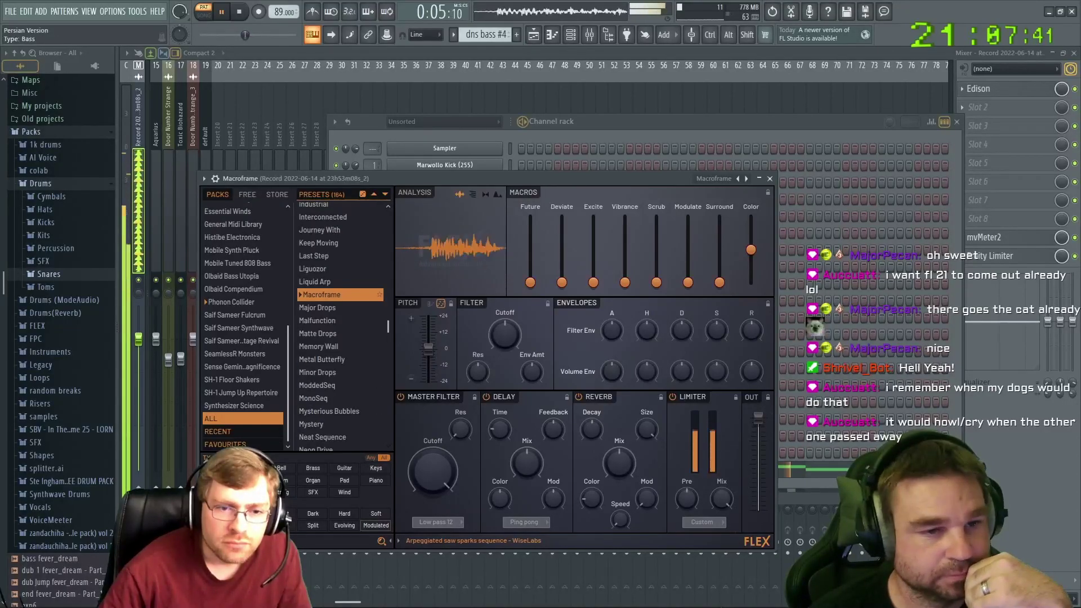
Clear the preset type filter in FLEX and audition the Basic Triangle preset
click(265, 453)
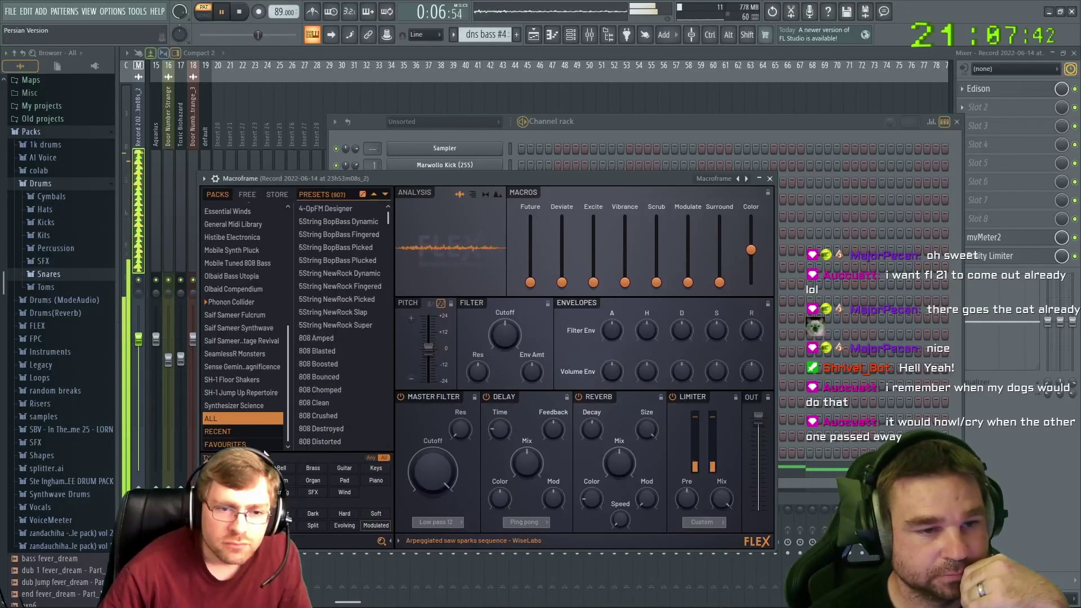
scroll(310, 416, down, 5)
click(310, 418)
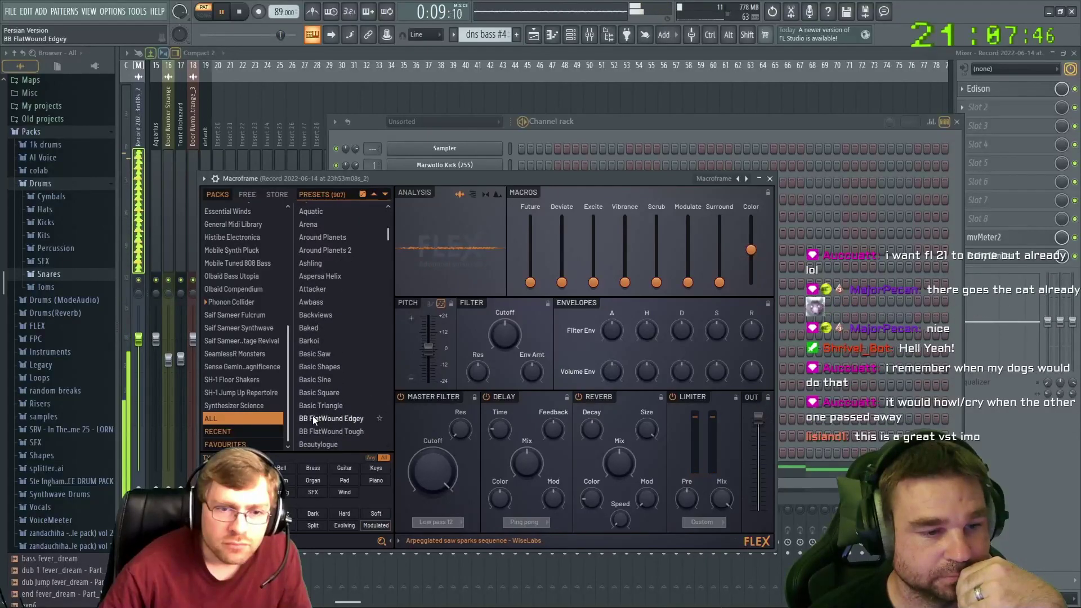
click(307, 404)
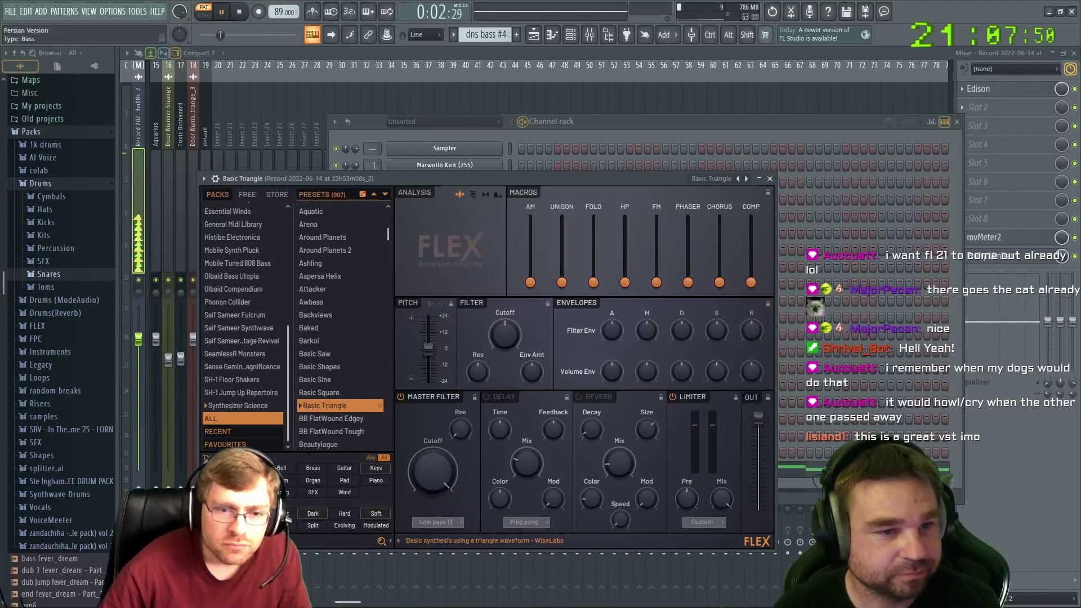
click(286, 481)
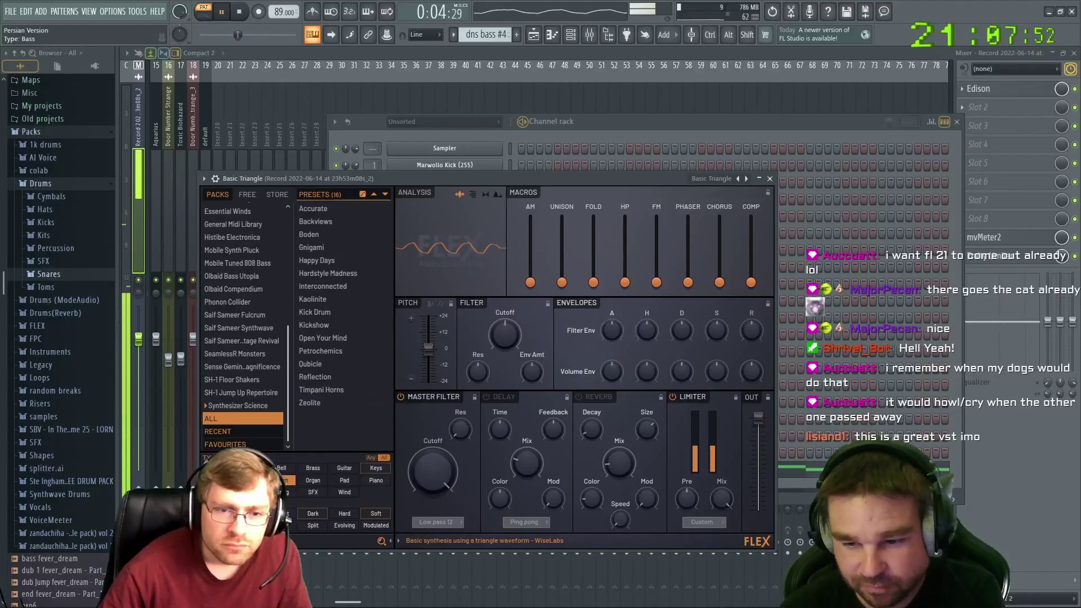
click(286, 482)
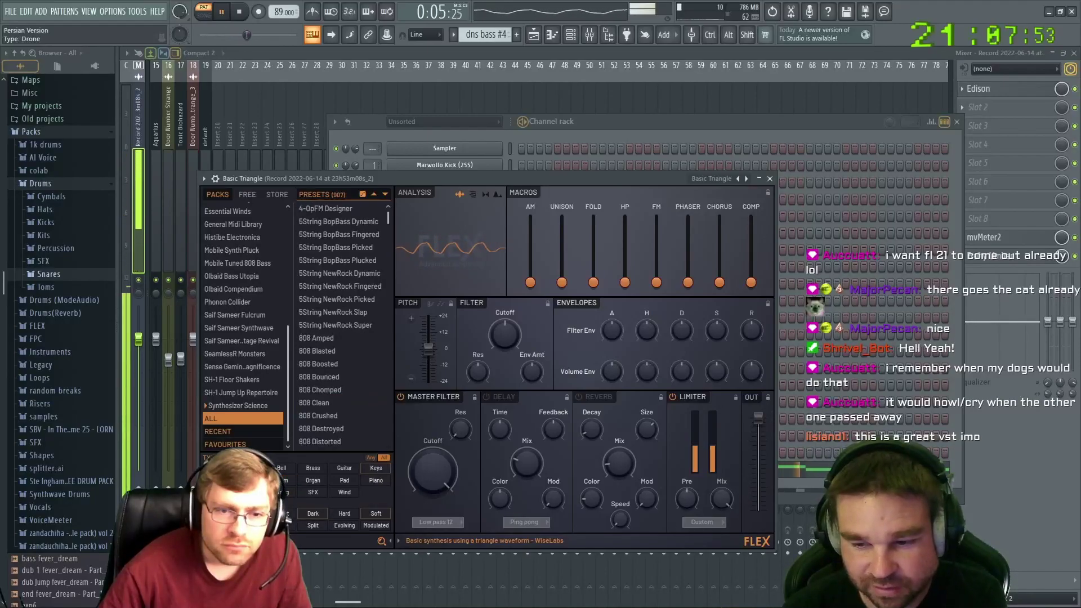
Filter the FLEX presets by the Guitar type and audition Armada and Guitar Harmonics
click(345, 469)
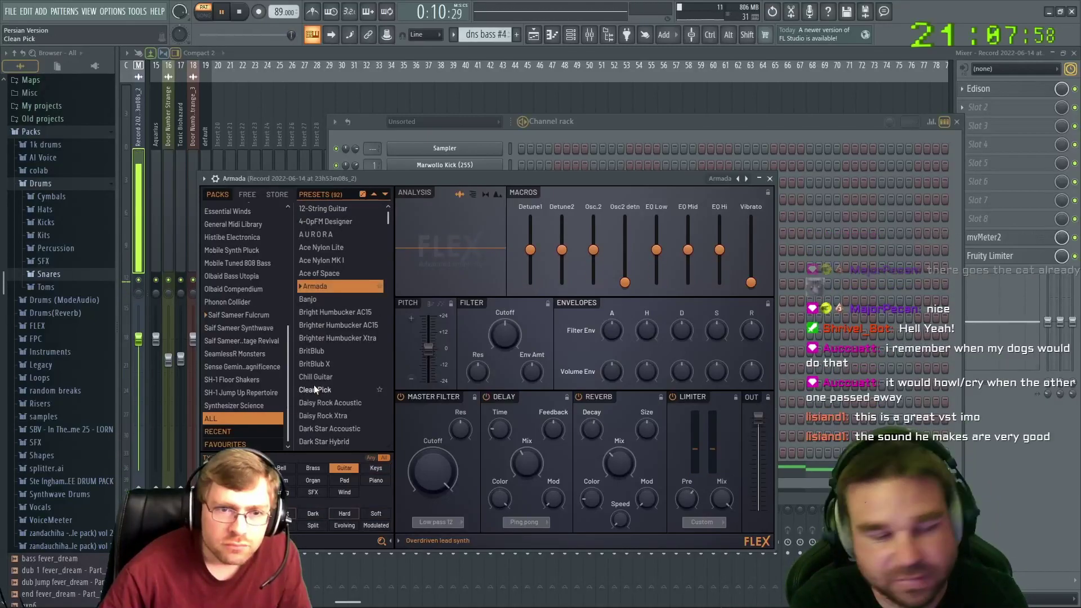
scroll(313, 385, down, 5)
click(316, 394)
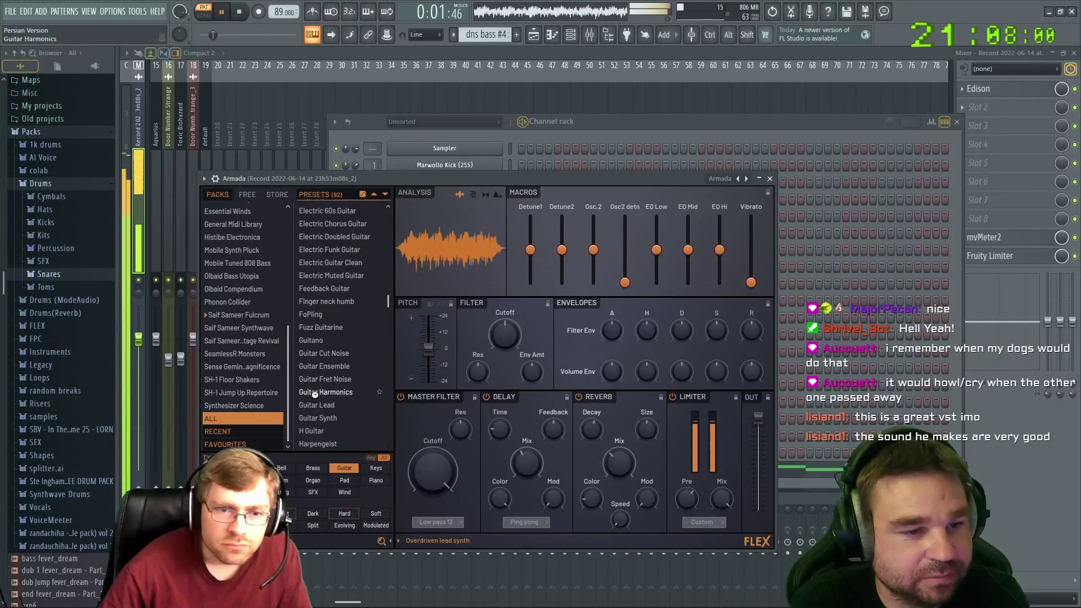
Audition the Tocco di Terra X, Racer and Power Chorder guitar presets
scroll(323, 434, down, 6)
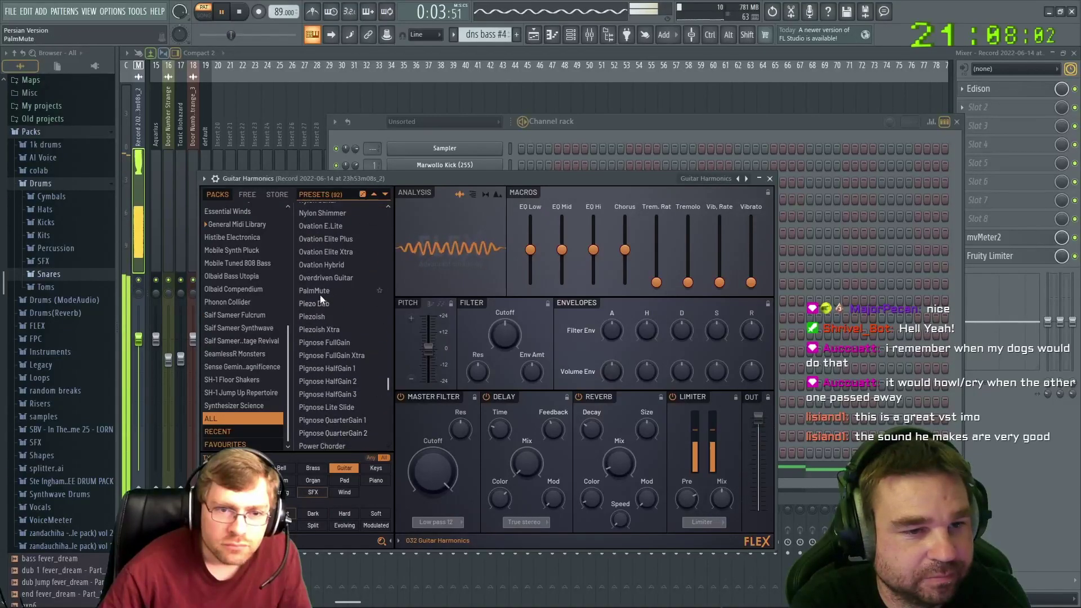
scroll(323, 411, down, 6)
click(323, 406)
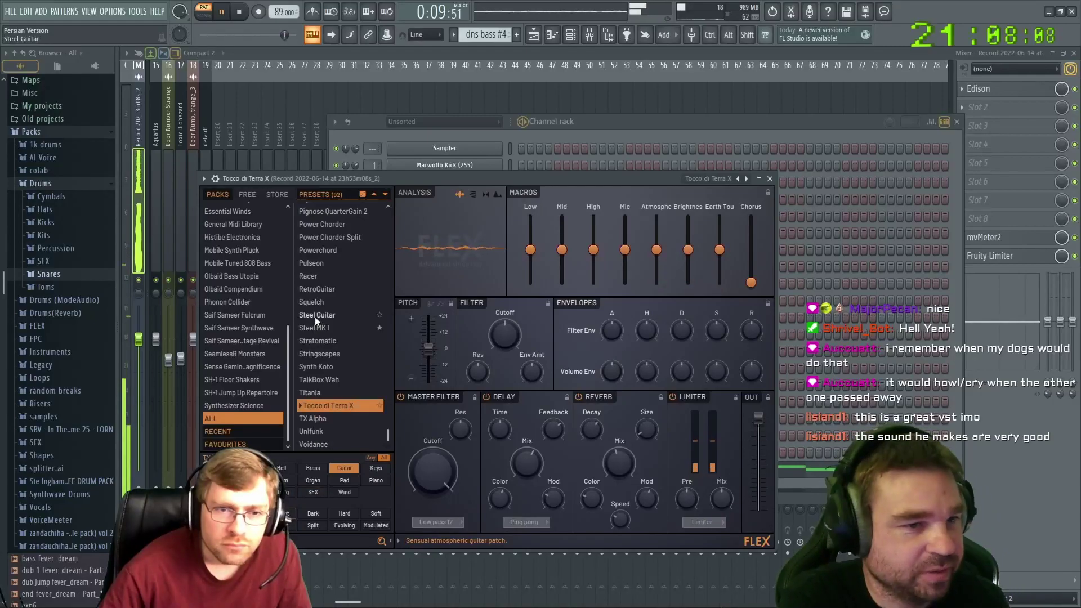
click(313, 277)
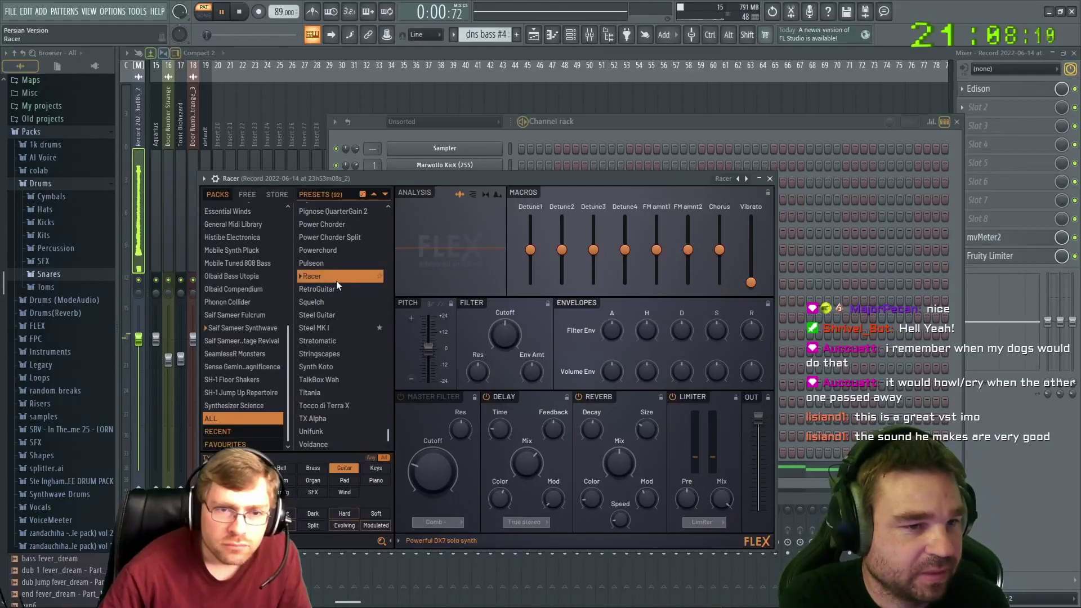
scroll(343, 319, up, 1)
scroll(343, 318, up, 3)
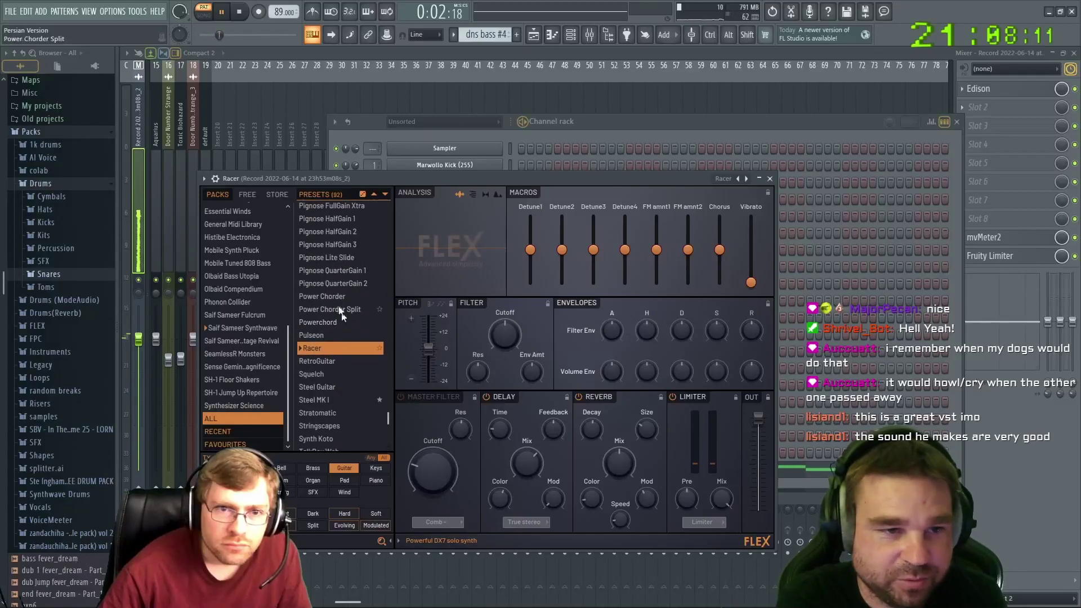
click(322, 296)
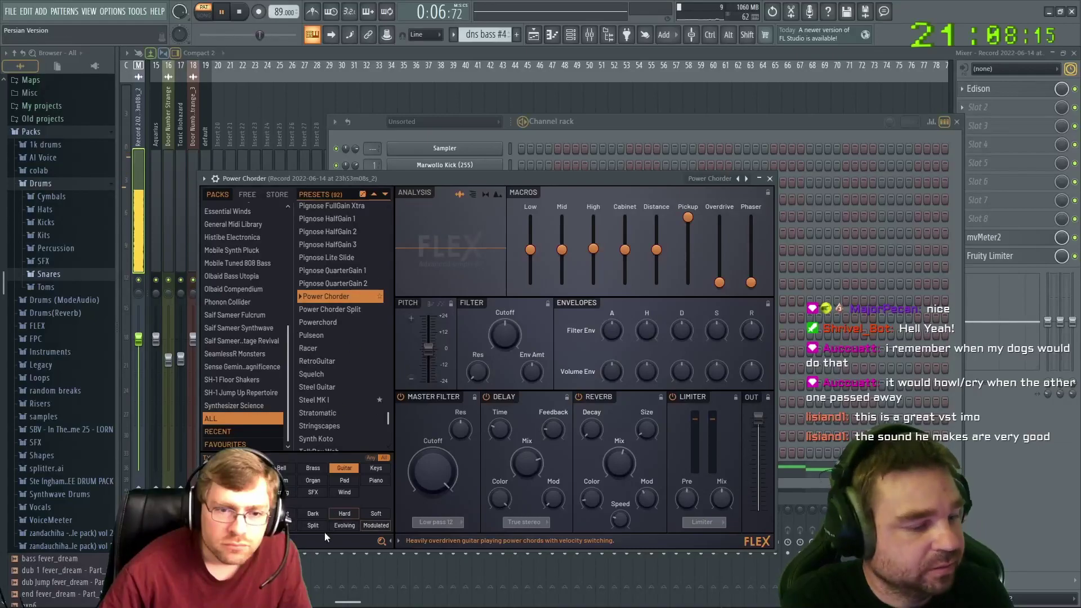
Audition the Nylon Guitar preset, and load the Harpengeist preset in its place
scroll(330, 385, up, 5)
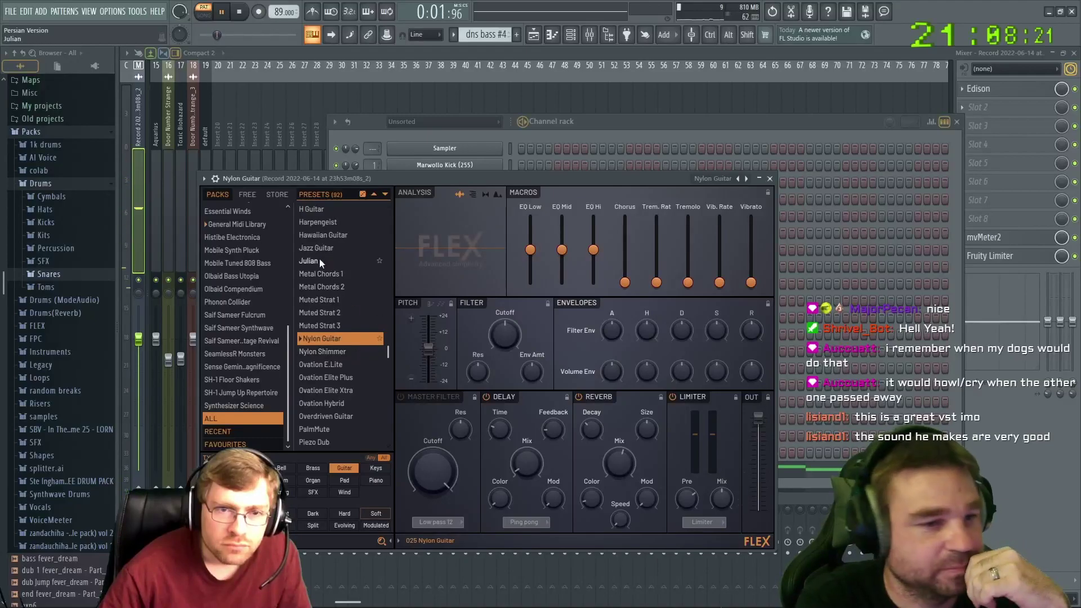
scroll(339, 319, up, 3)
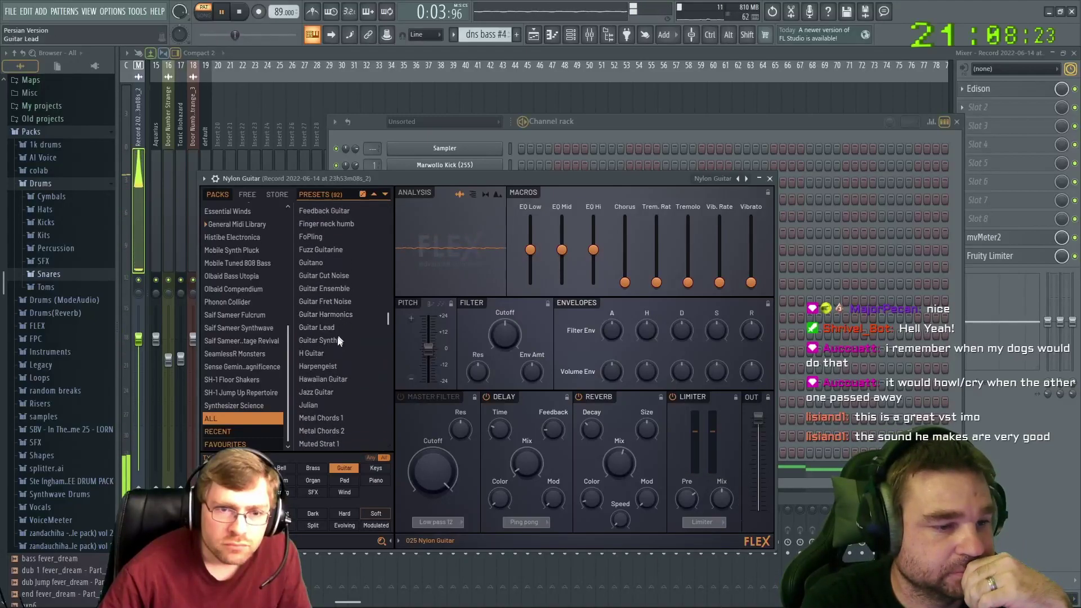
click(322, 370)
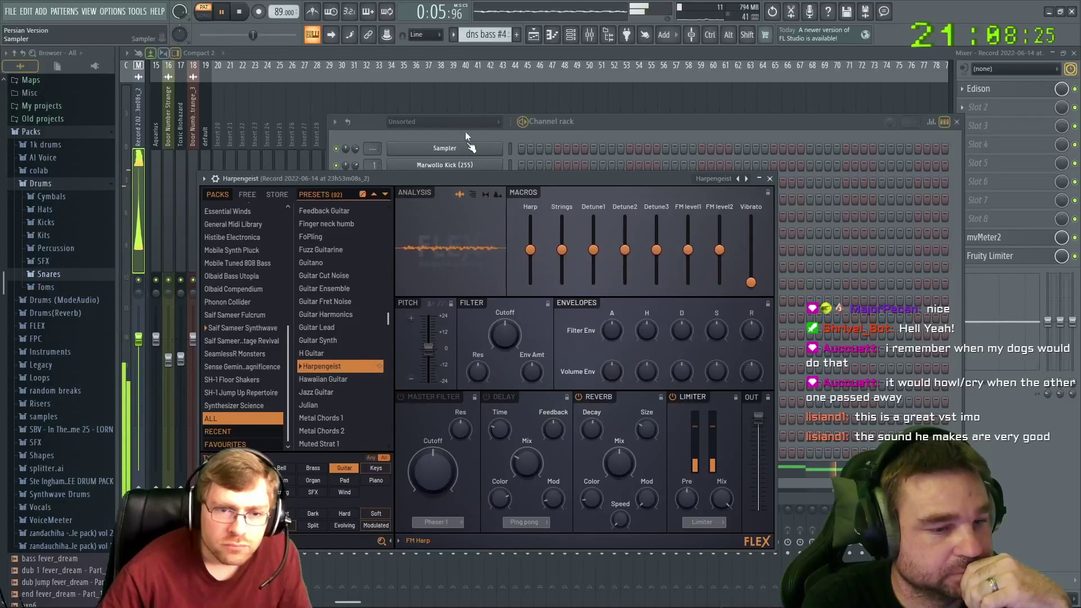
Return to the channel rack and open the Harpengeist channel's notes in the piano roll
click(626, 128)
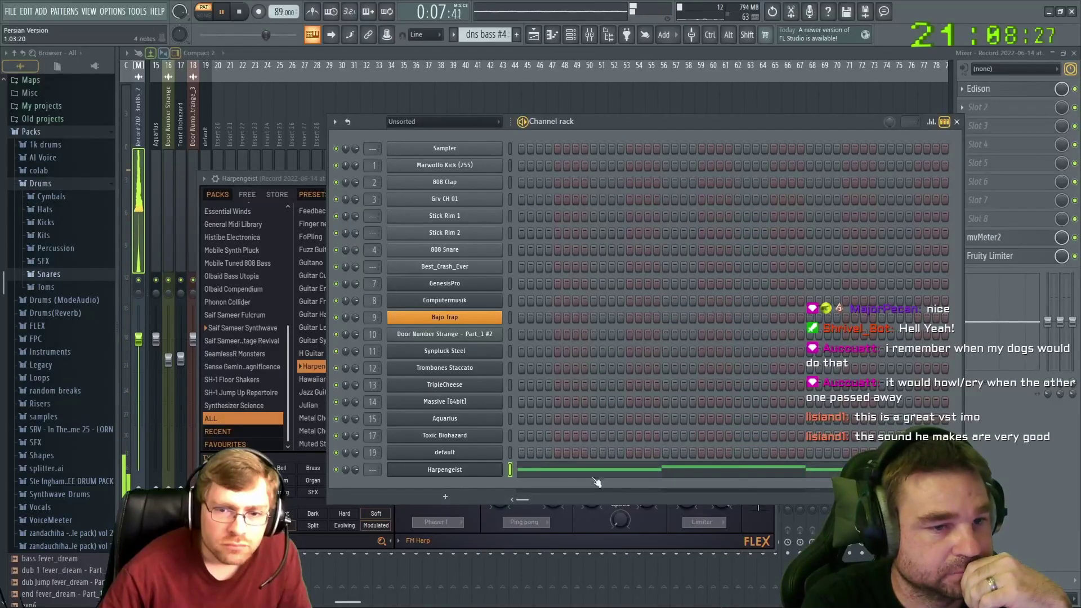
right_click(479, 473)
click(549, 458)
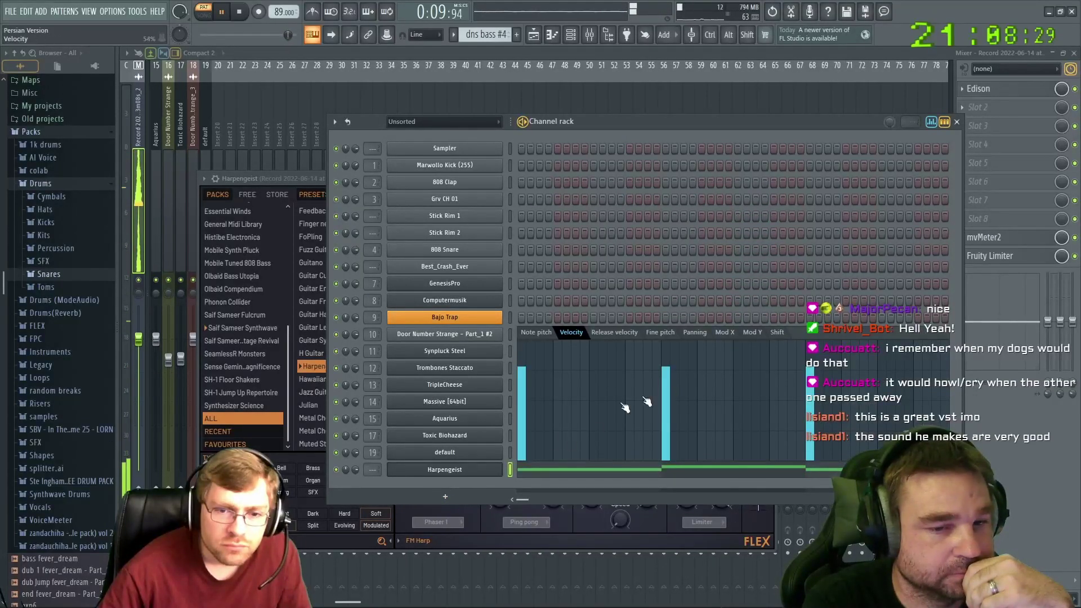
right_click(478, 468)
click(538, 456)
right_click(475, 458)
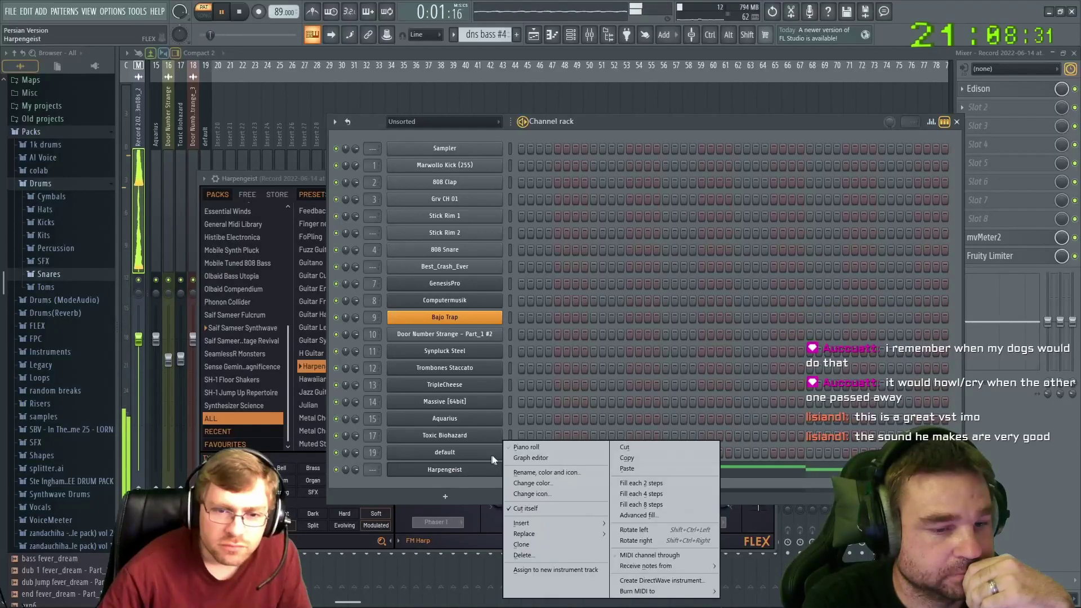
click(527, 447)
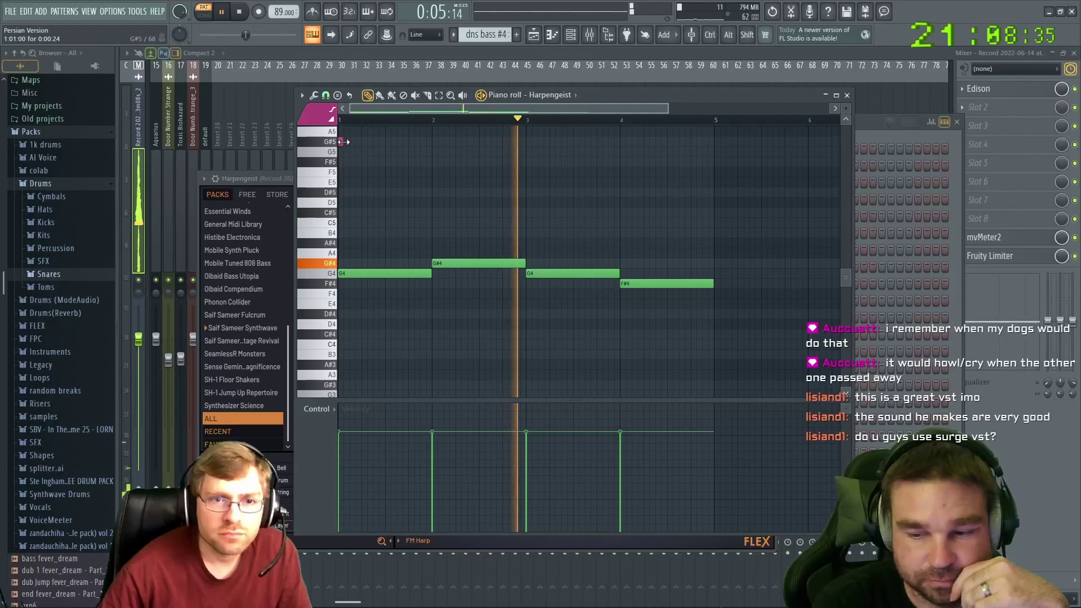
Fill bar 1 of the Harpengeist pattern with four one-beat notes: G5, F#5, D#5 and F#5
click(343, 142)
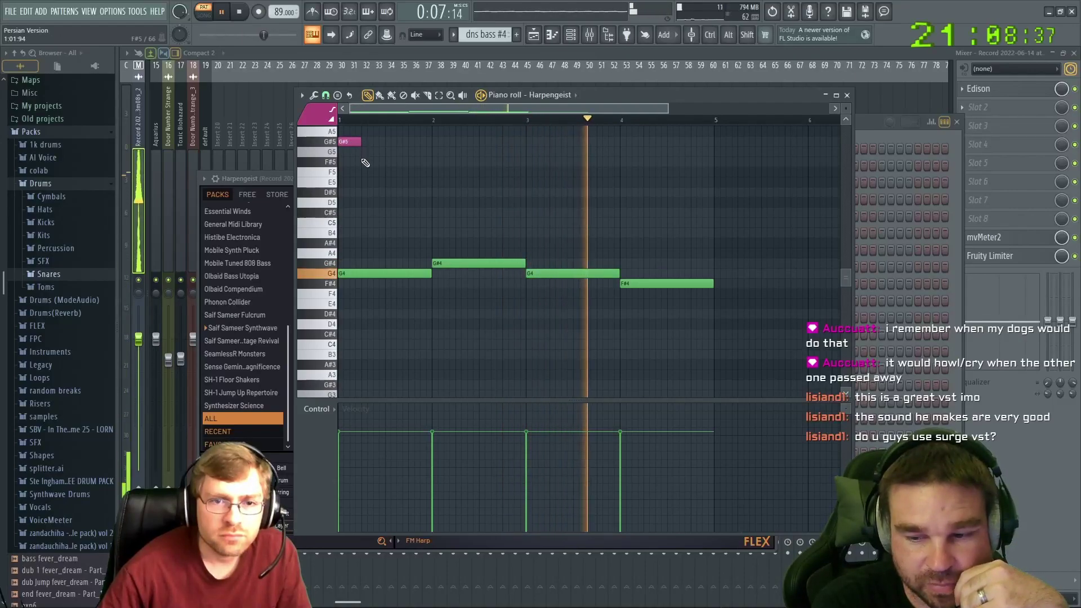
click(369, 151)
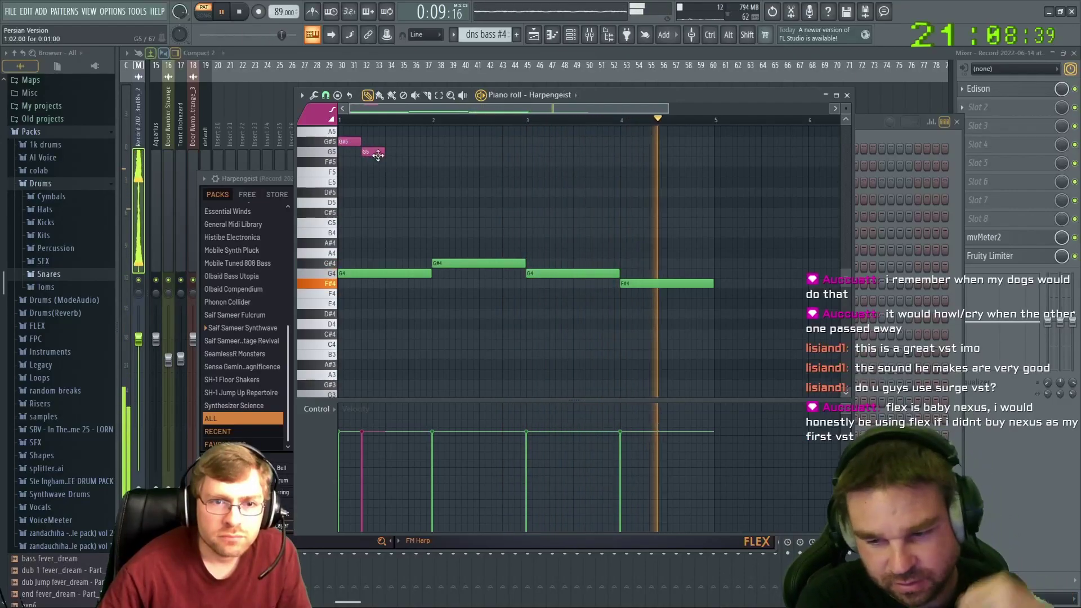
drag(349, 142, 370, 162)
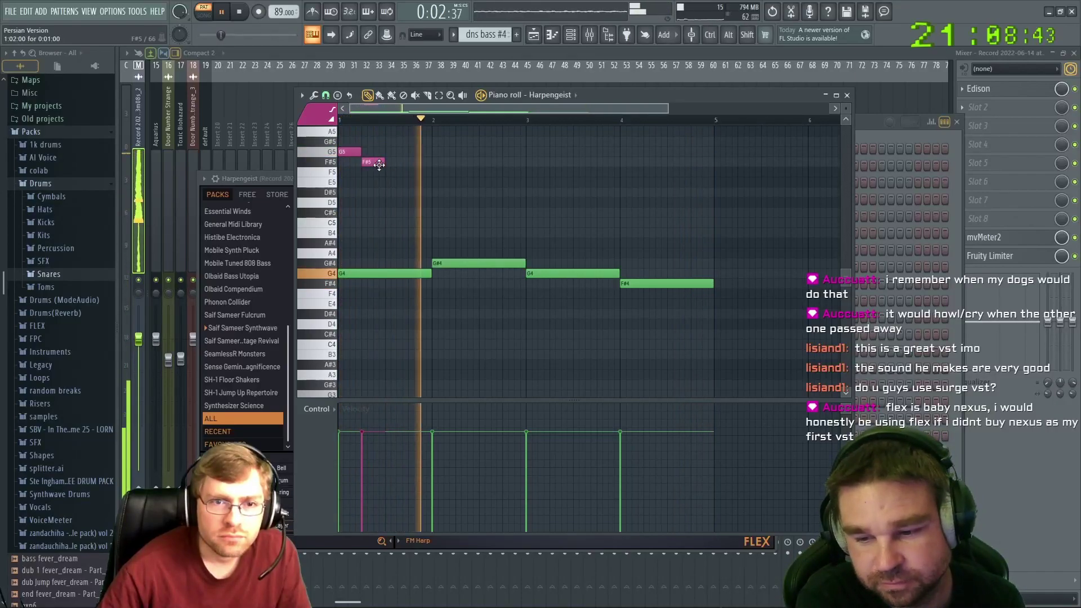
click(394, 192)
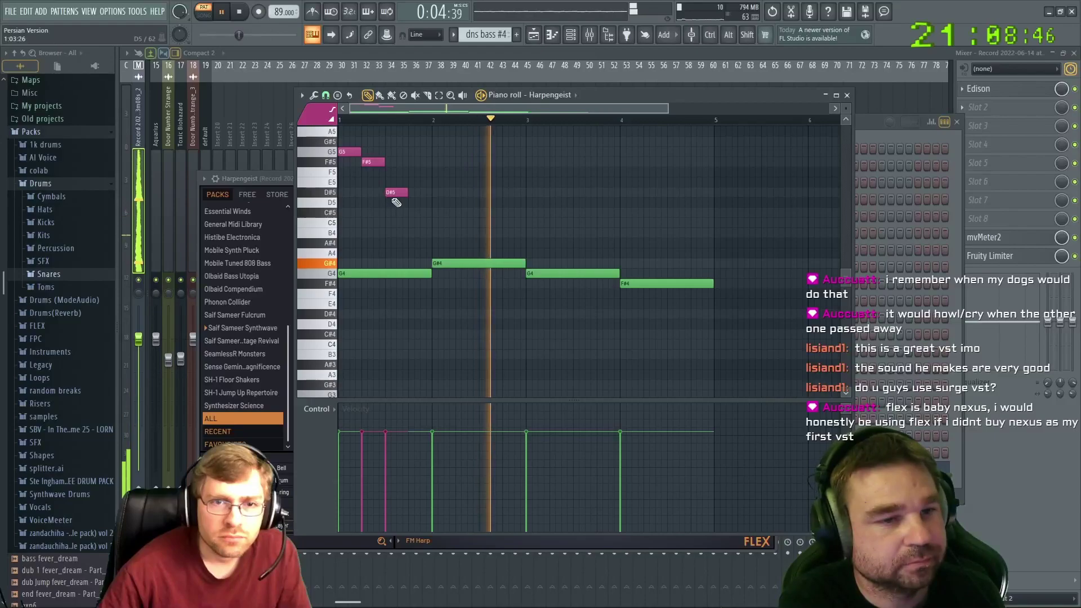
click(415, 162)
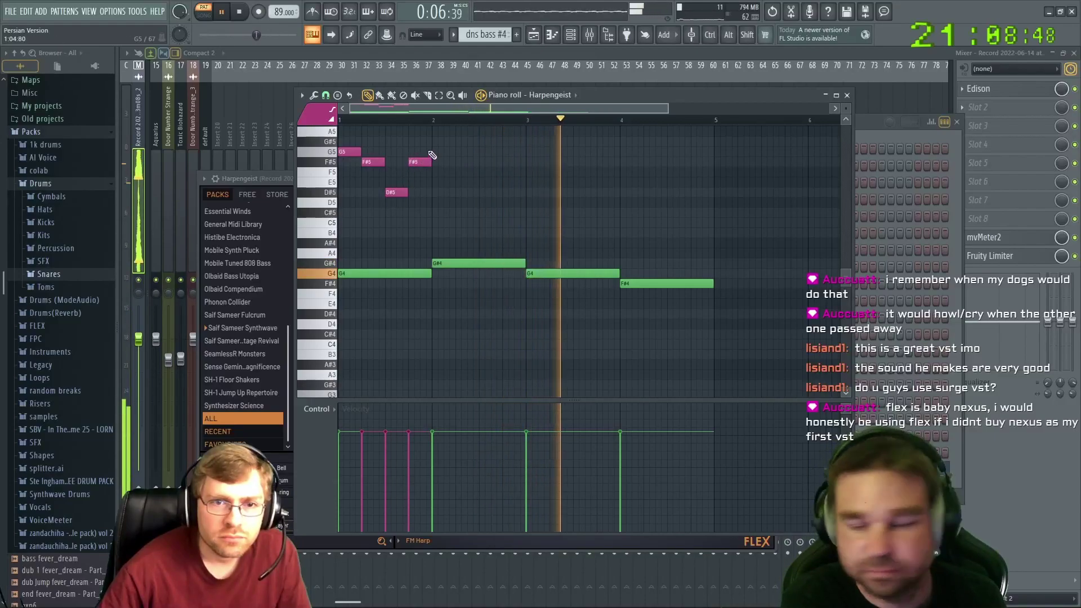
Add a one-beat G#5 note at the start of bar 2
scroll(434, 150, up, 3)
click(436, 171)
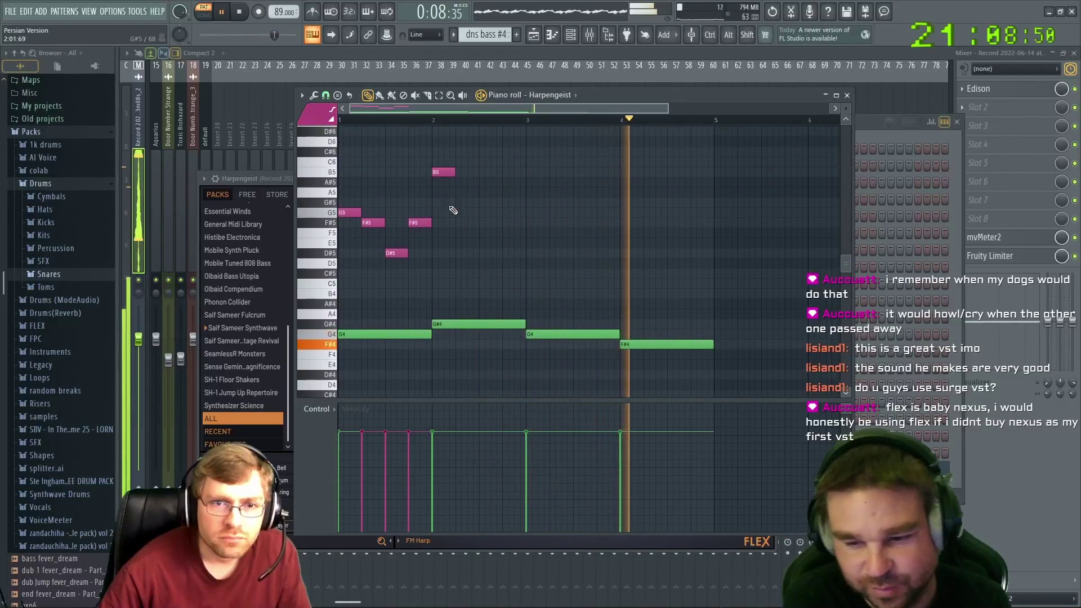
drag(445, 172, 445, 202)
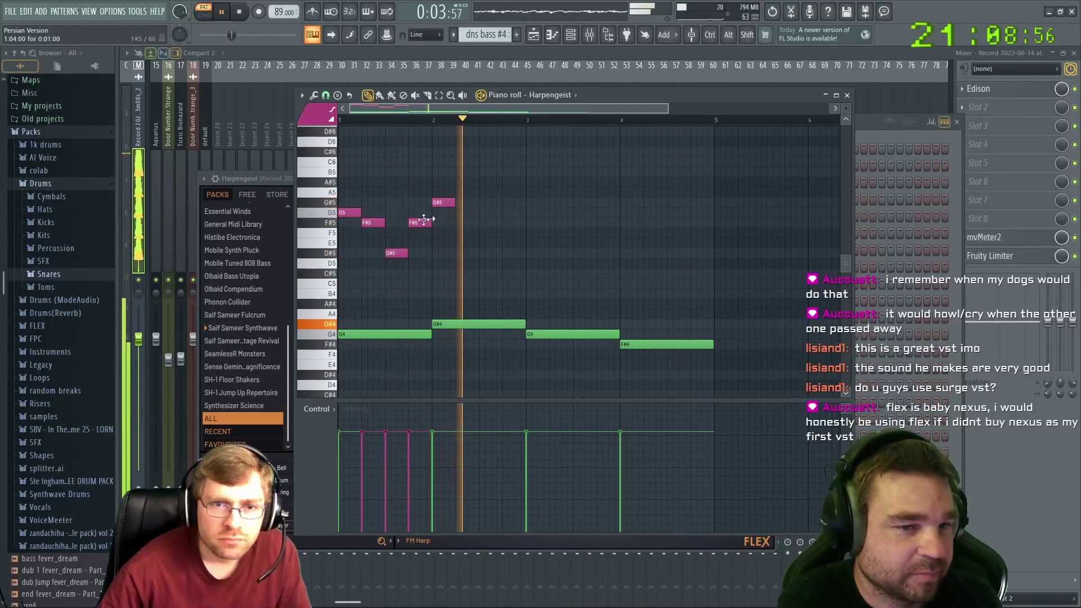
Move the second, third and fourth notes of bar 1 to B5, C6 and G5
drag(387, 257, 371, 173)
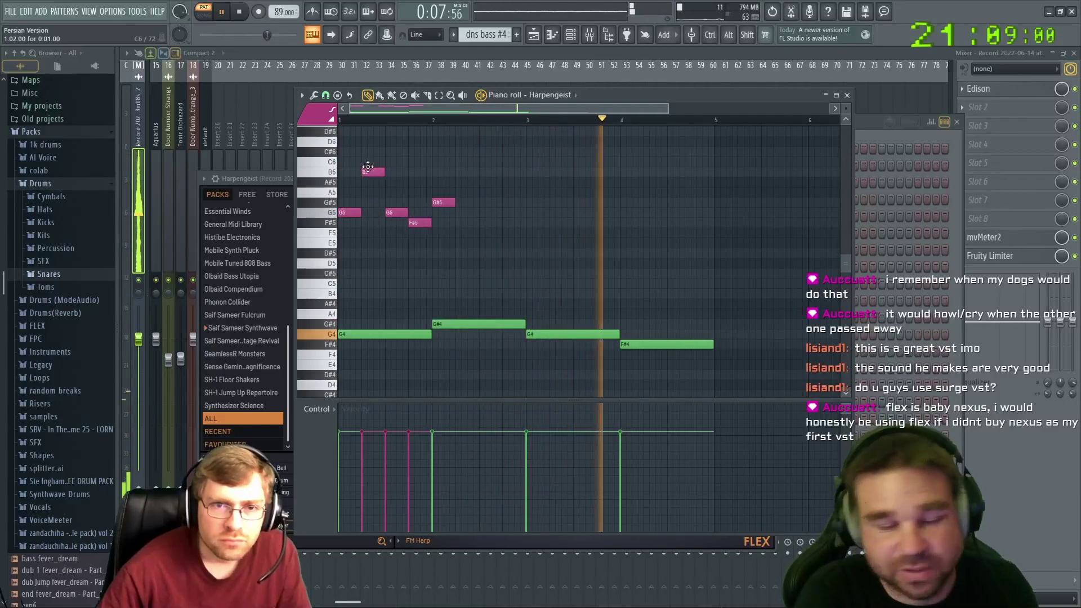
drag(388, 213, 396, 159)
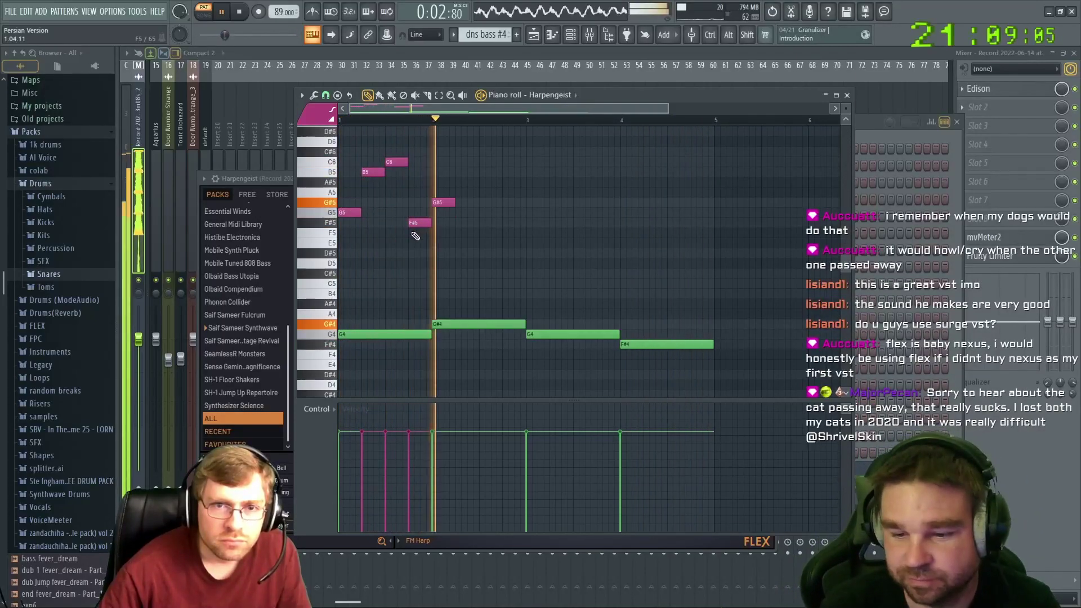
drag(418, 223, 419, 213)
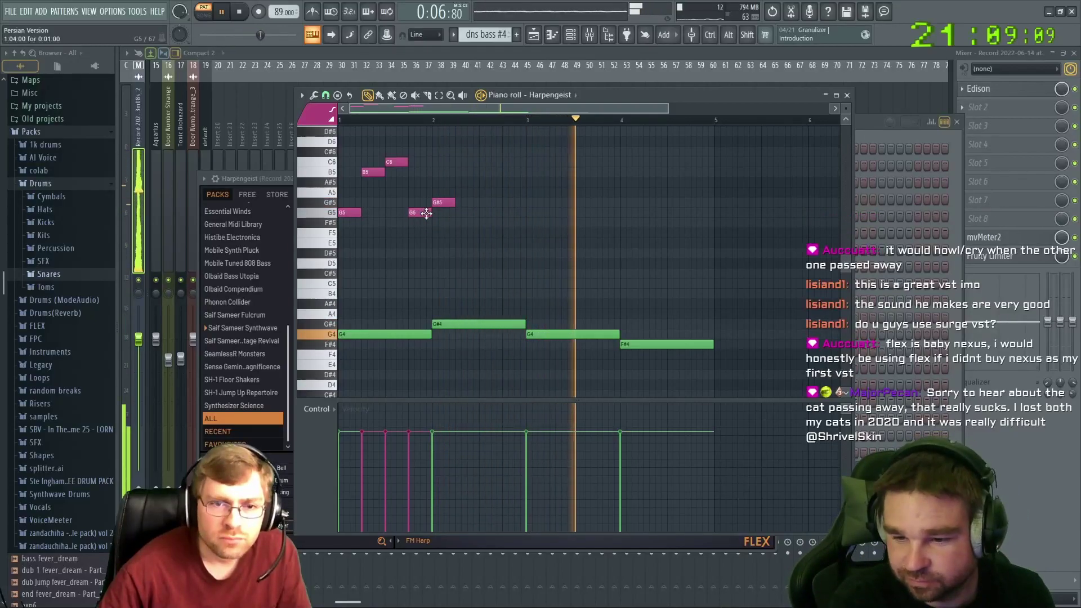
Shorten the fourth note of bar 1 to half a beat and add a half-beat D#5 directly after it
drag(430, 213, 415, 213)
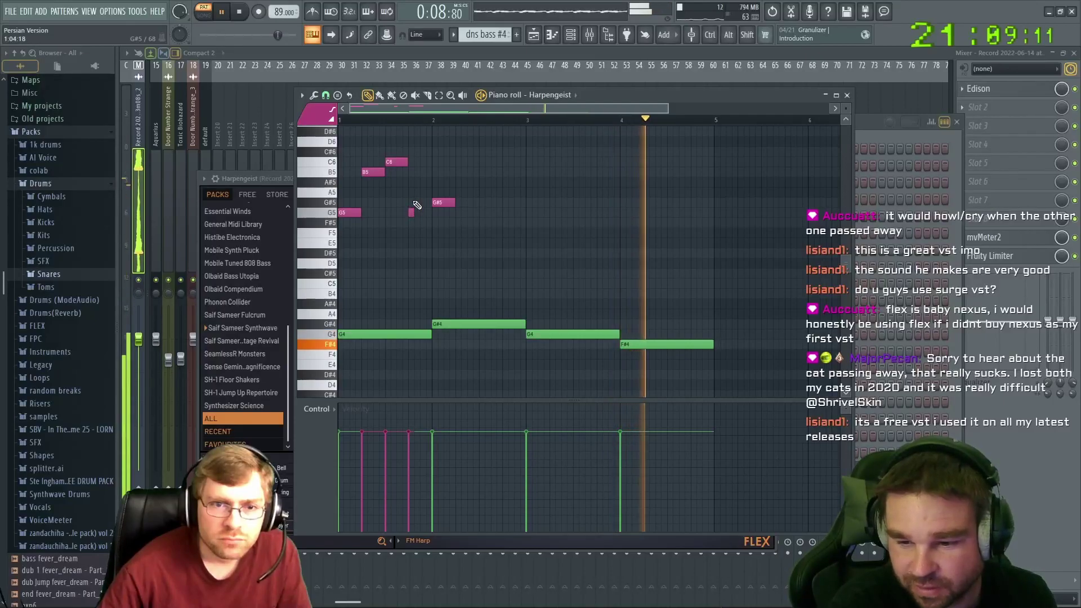
click(415, 212)
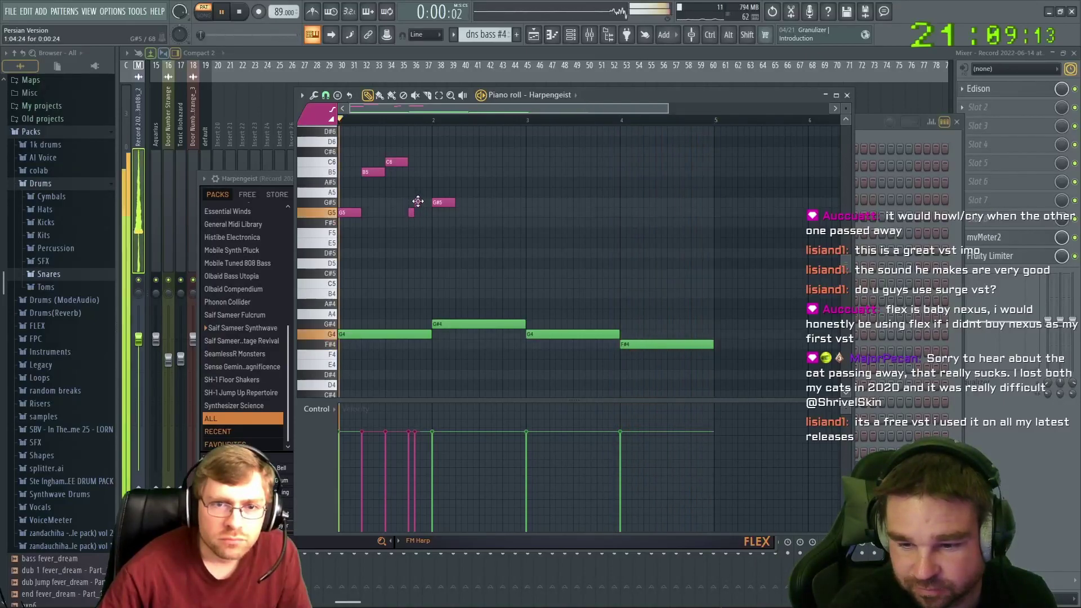
drag(417, 214, 417, 253)
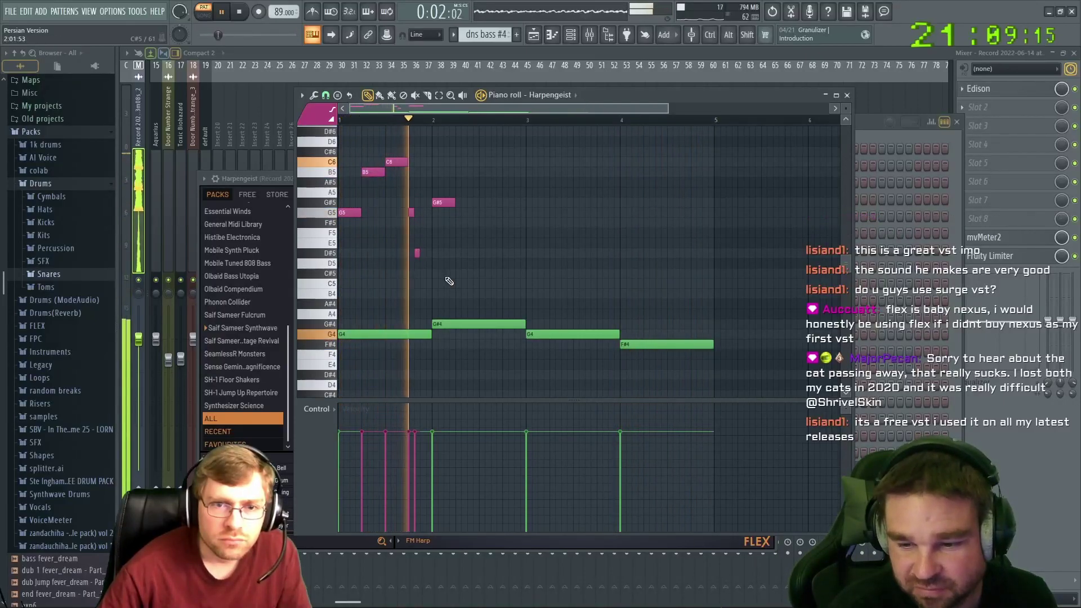
right_click(416, 252)
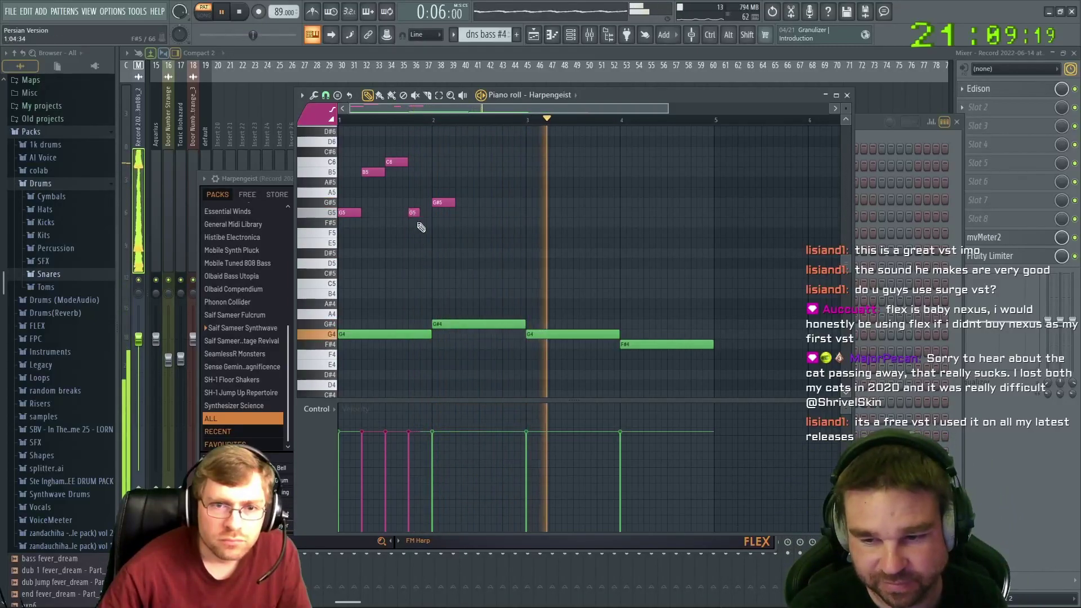
click(422, 253)
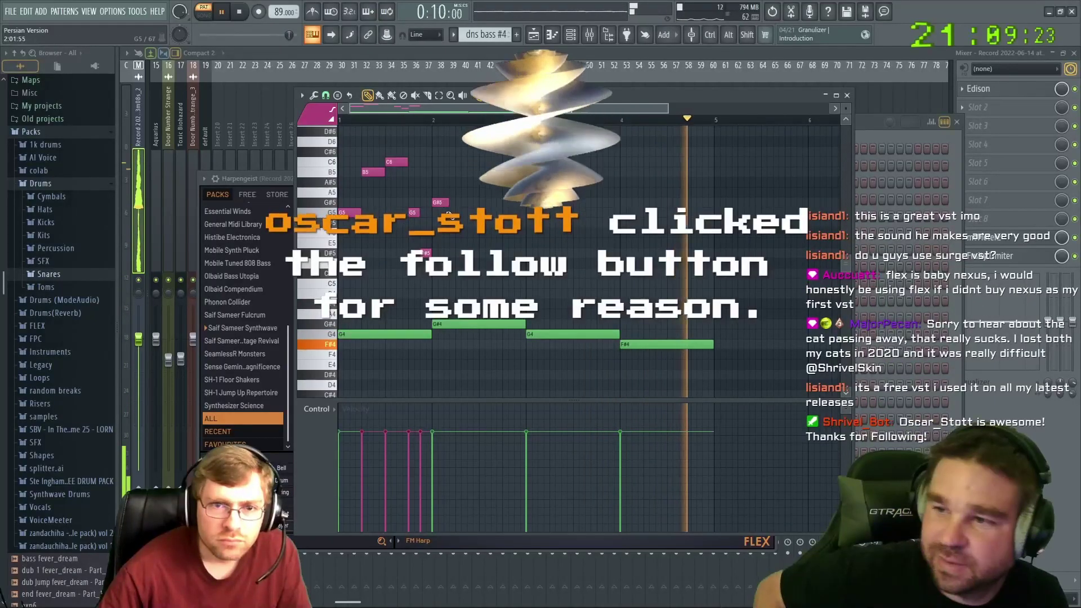
Shorten the G#5 opening bar 2 to half a beat and place a half-beat C#5 directly after it
click(454, 253)
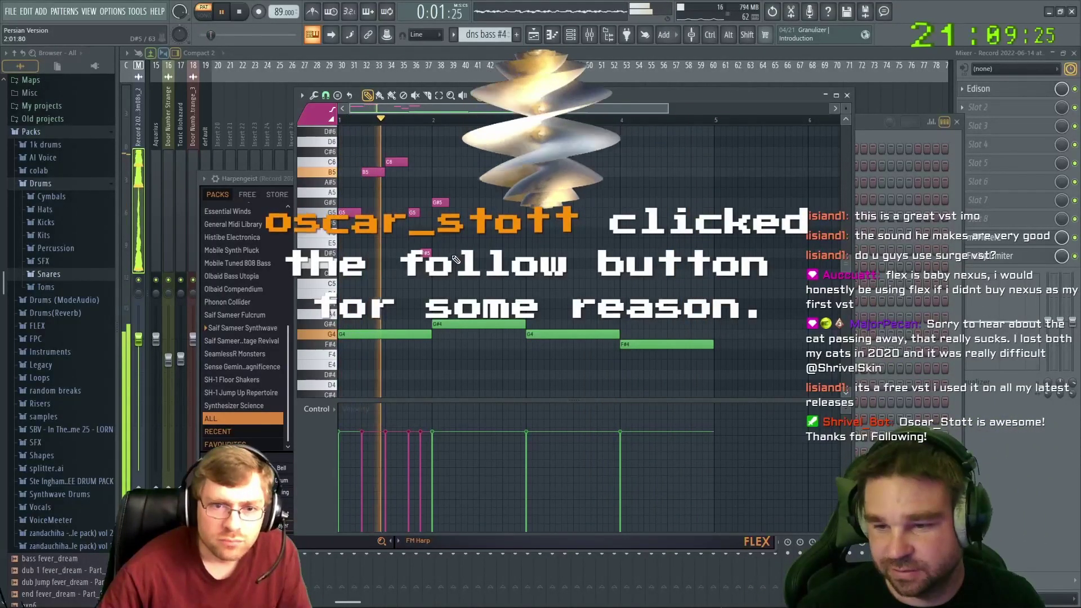
drag(460, 252, 455, 253)
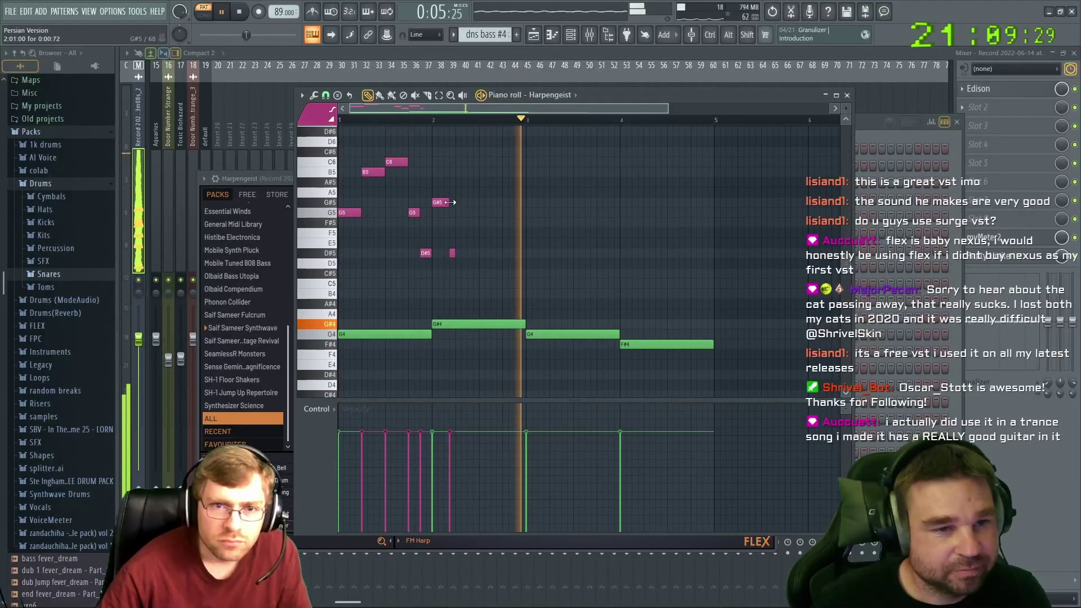
right_click(452, 252)
click(456, 273)
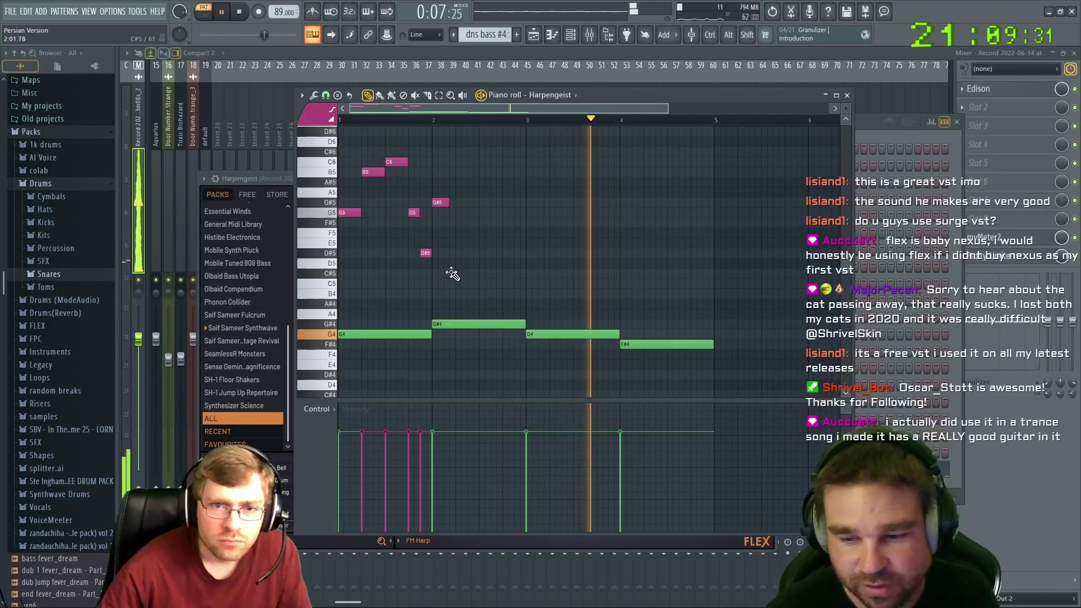
drag(466, 273, 450, 274)
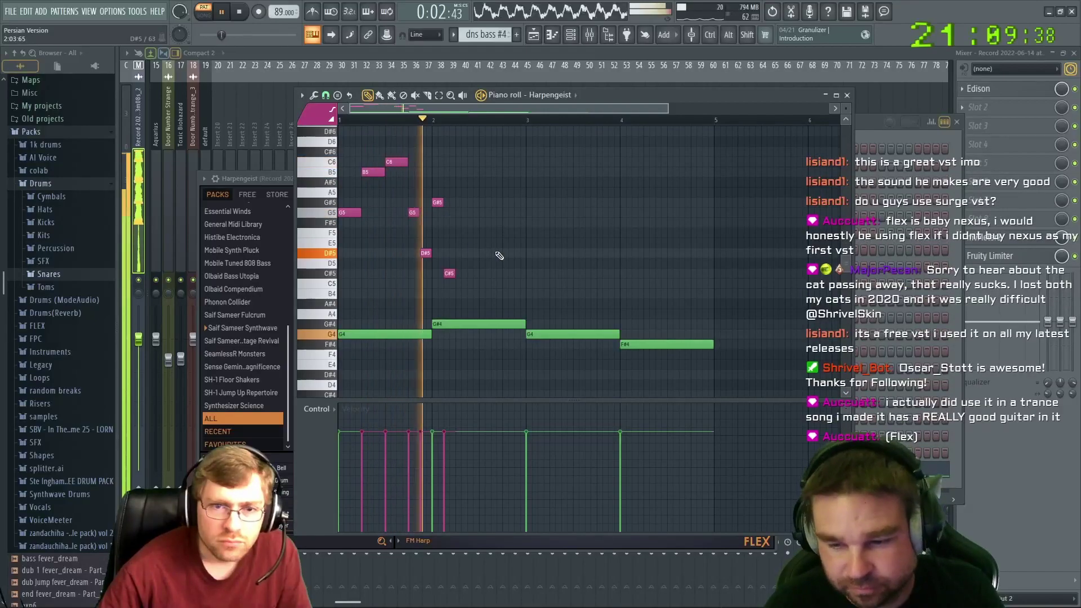
Try the second note of bar 2 at A#5 and at F#5 during playback, and delete it
drag(448, 273, 472, 198)
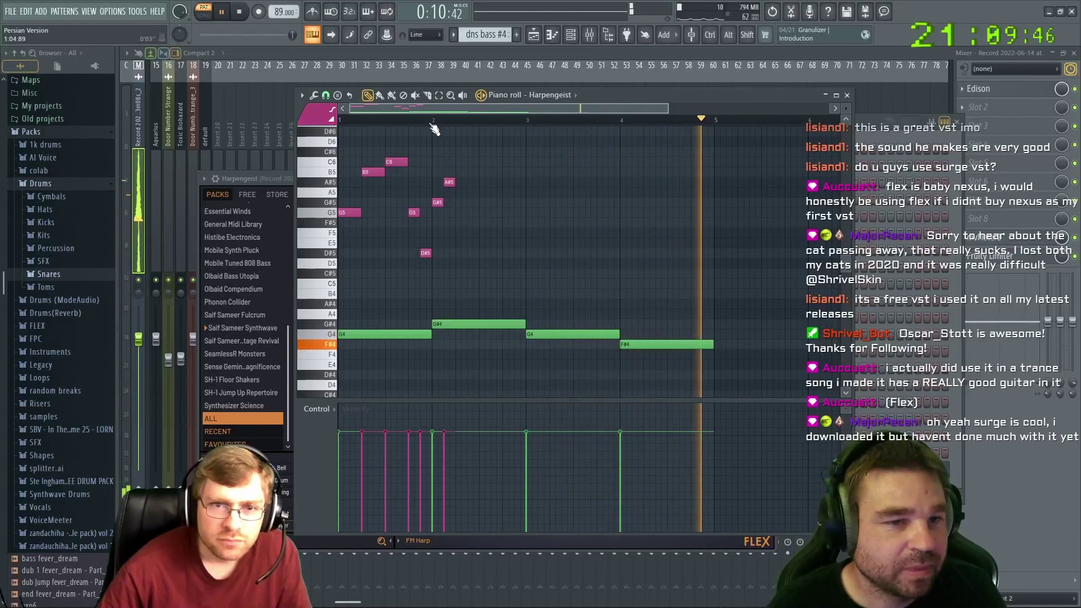
click(428, 121)
drag(450, 183, 451, 223)
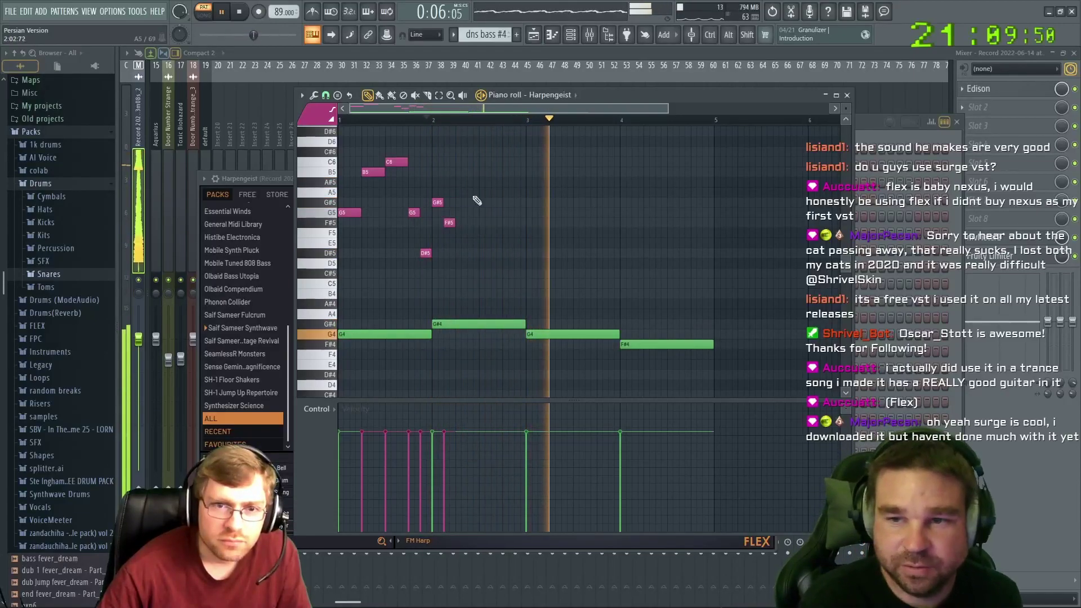
click(430, 120)
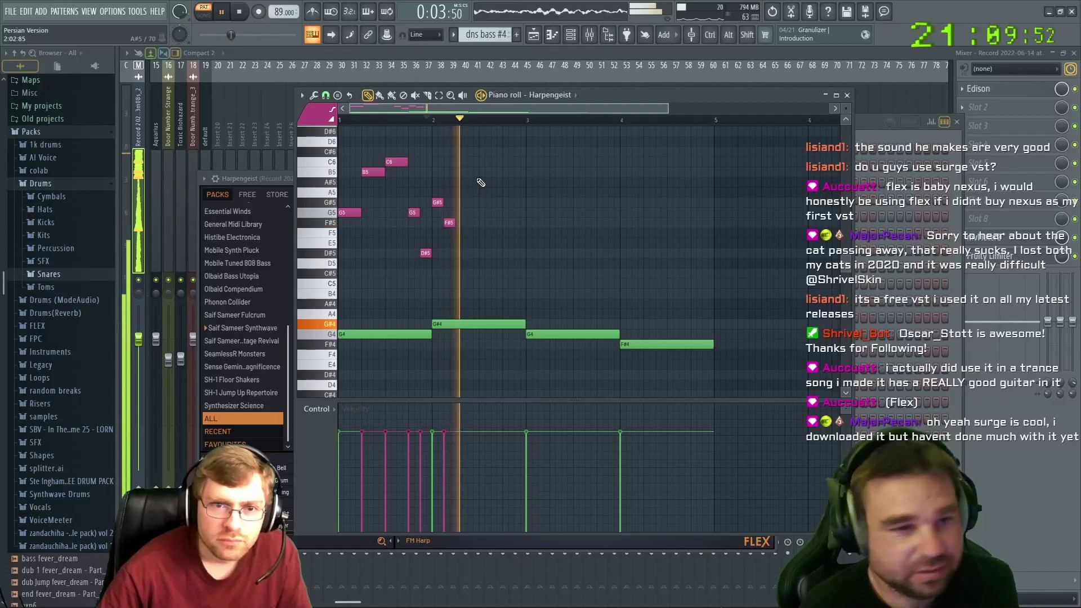
right_click(449, 222)
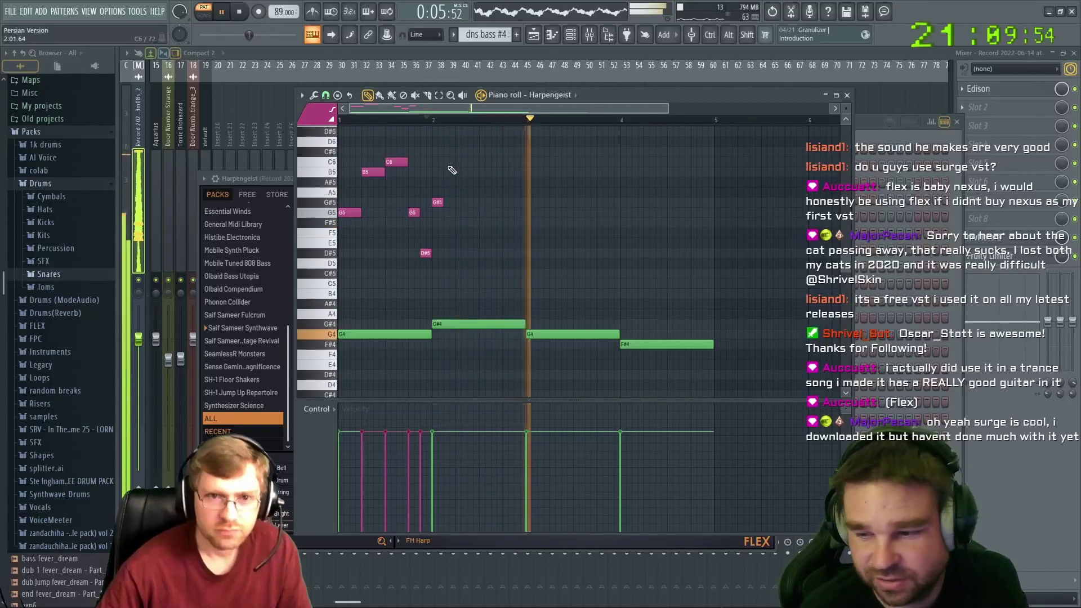
Add a half-beat note after the G#5 opening bar 2, settled on D#5, followed by a one-beat G#5
scroll(450, 170, up, 2)
click(445, 191)
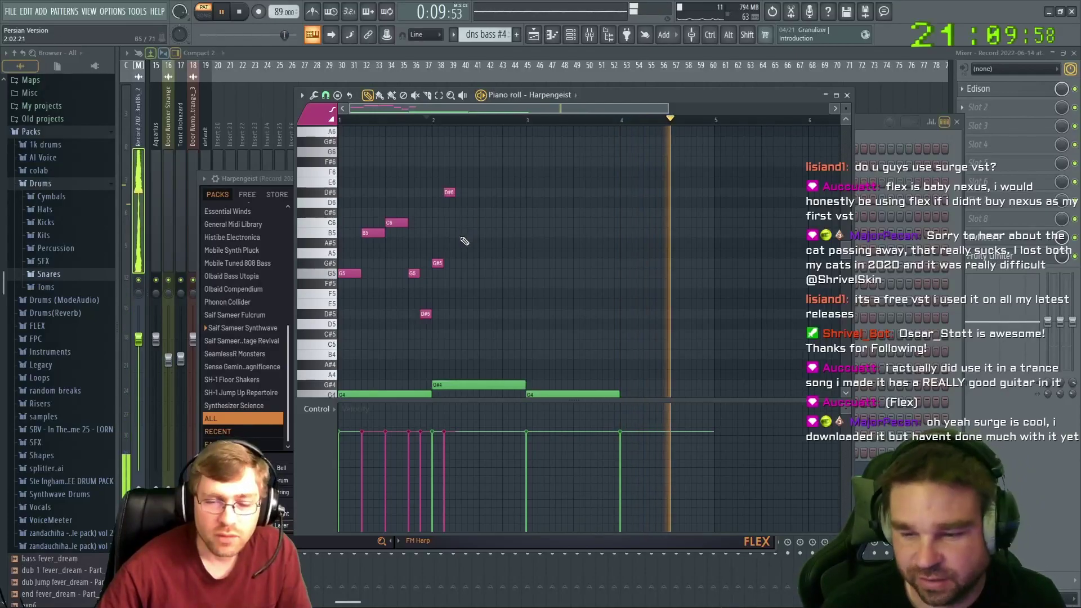
click(459, 263)
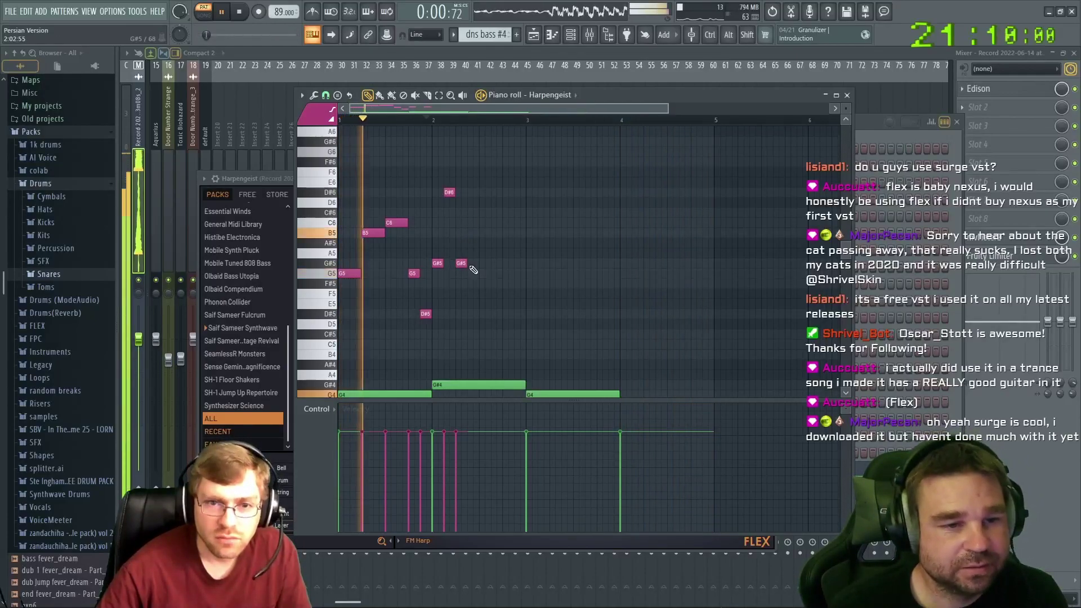
drag(466, 264, 478, 263)
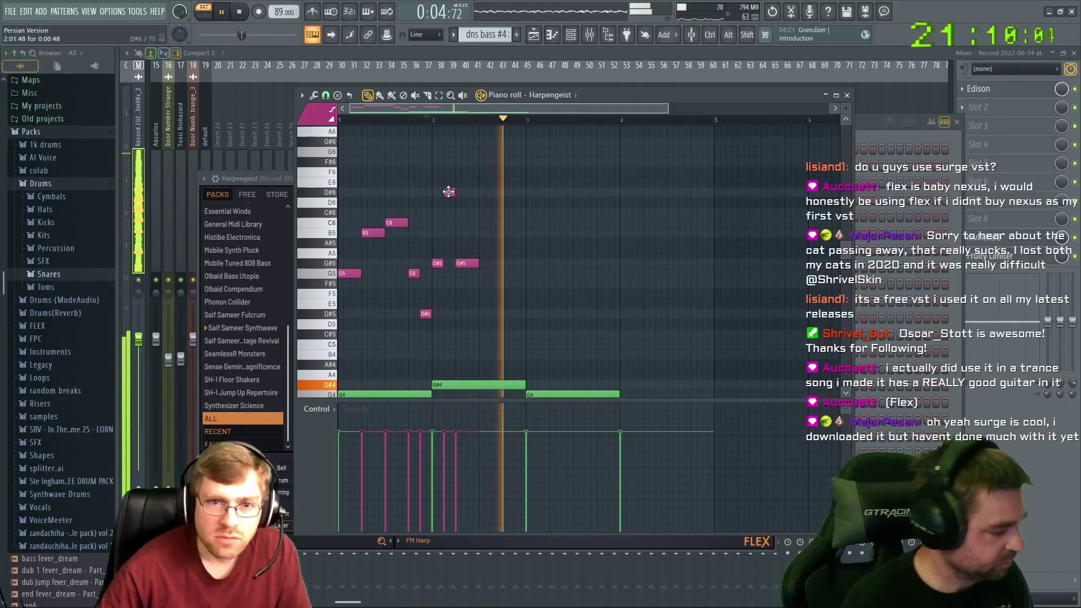
click(455, 314)
drag(453, 302, 447, 306)
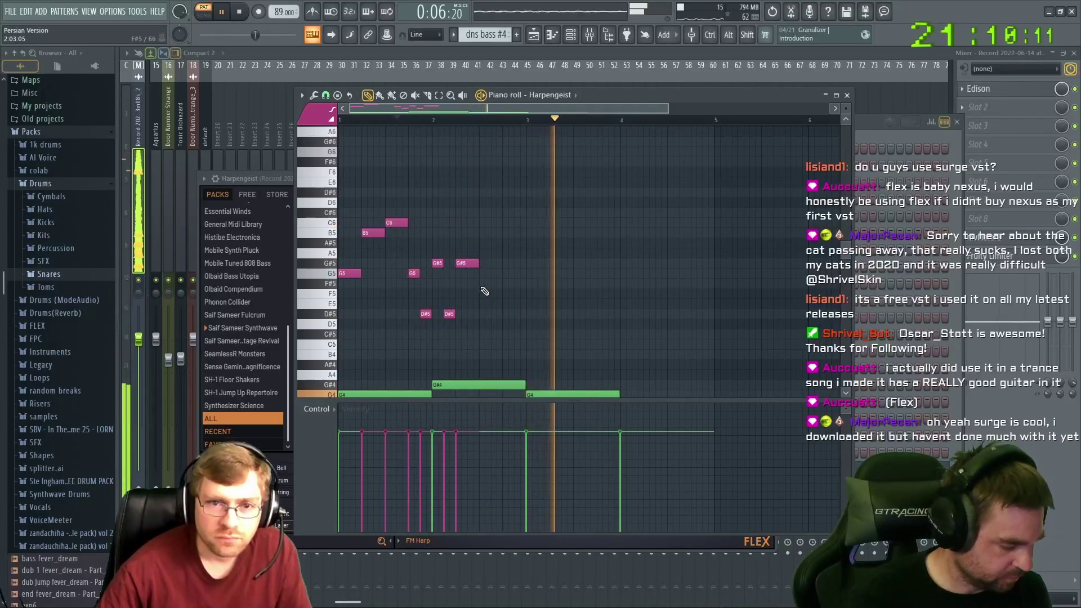
Try a rising run of quarter-beat notes B5, C6, C#6 and D#6 from beat 3 of bar 2
click(483, 223)
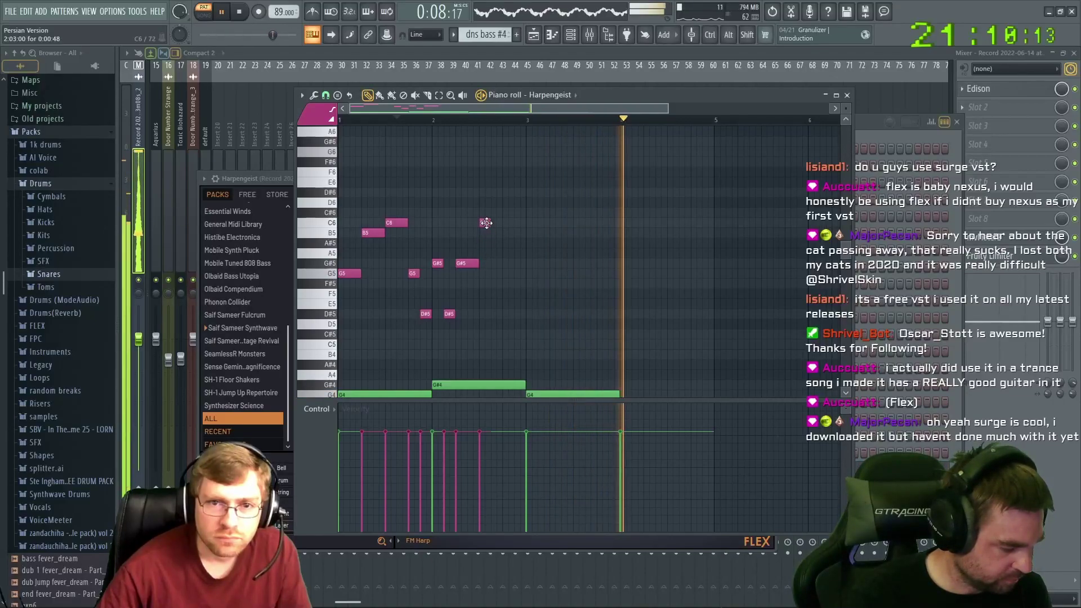
drag(486, 223, 483, 233)
click(486, 223)
click(494, 212)
click(499, 192)
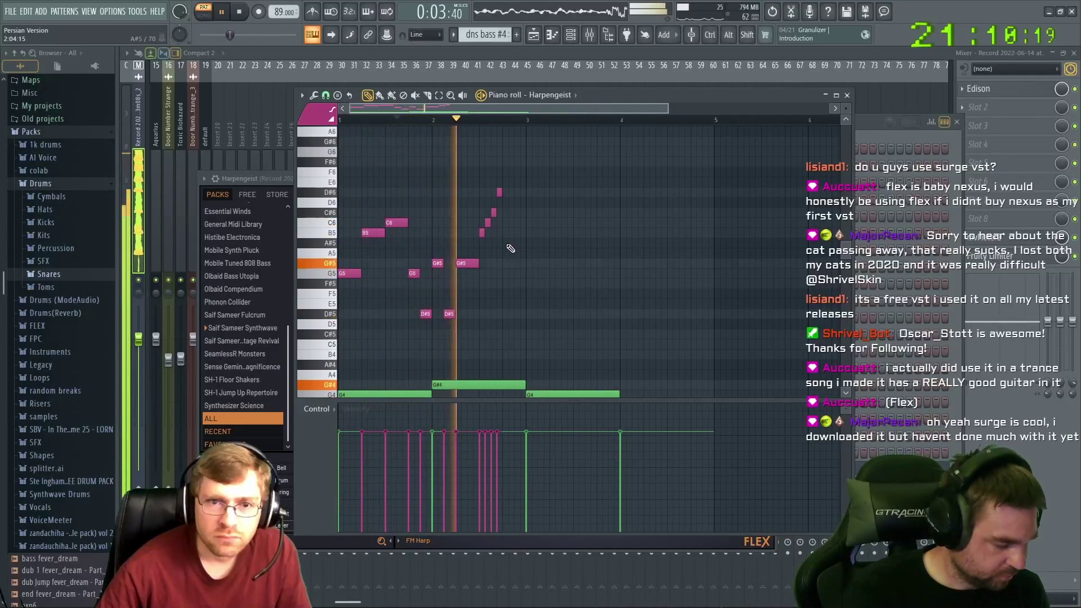
Delete the rising four-note run from beat 3 of bar 2
right_click(499, 193)
right_click(493, 212)
right_click(487, 222)
right_click(482, 232)
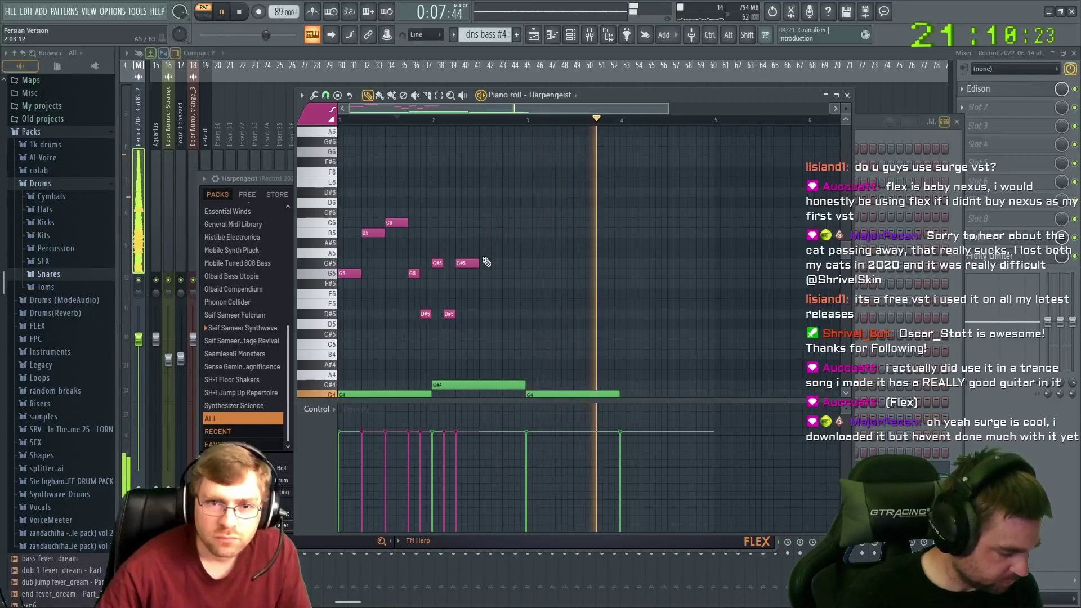
Add quarter-beat notes G#5, G#5 and G5 in the second half of bar 2, and a G5 at the start of bar 3
click(489, 265)
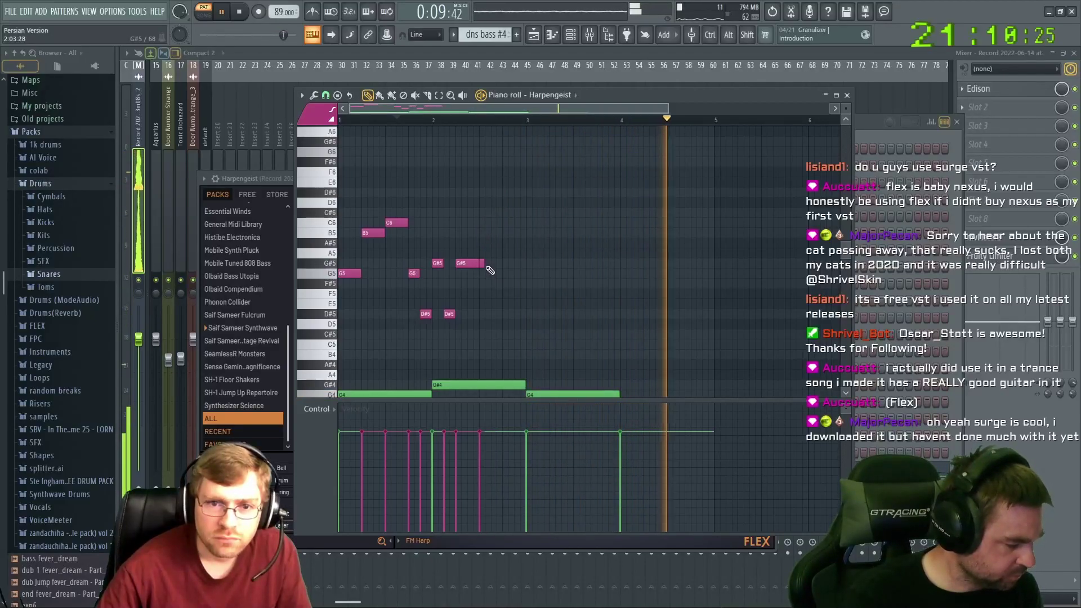
click(492, 263)
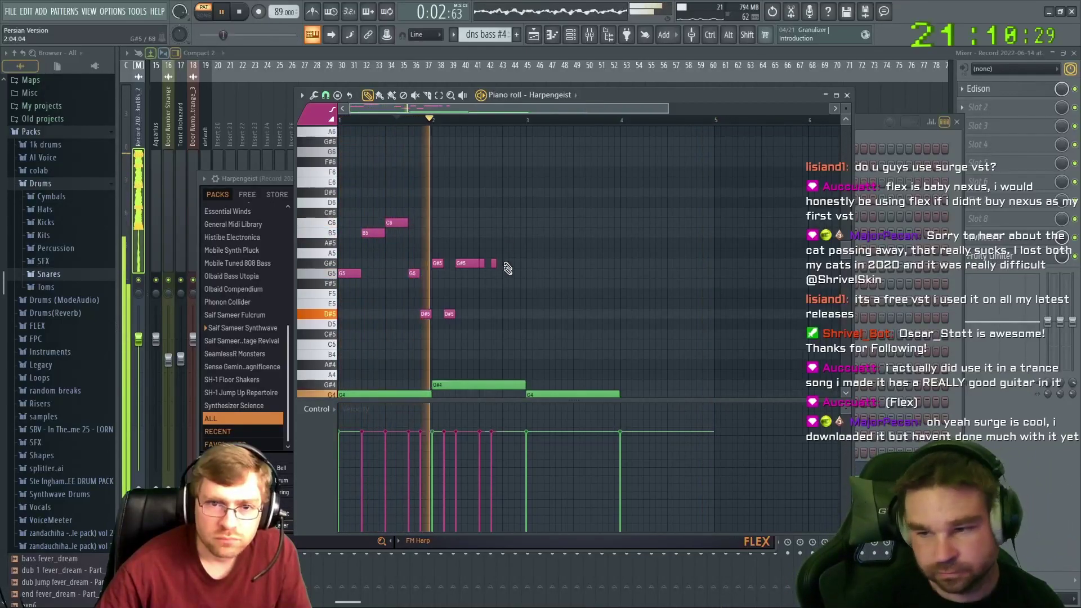
click(505, 273)
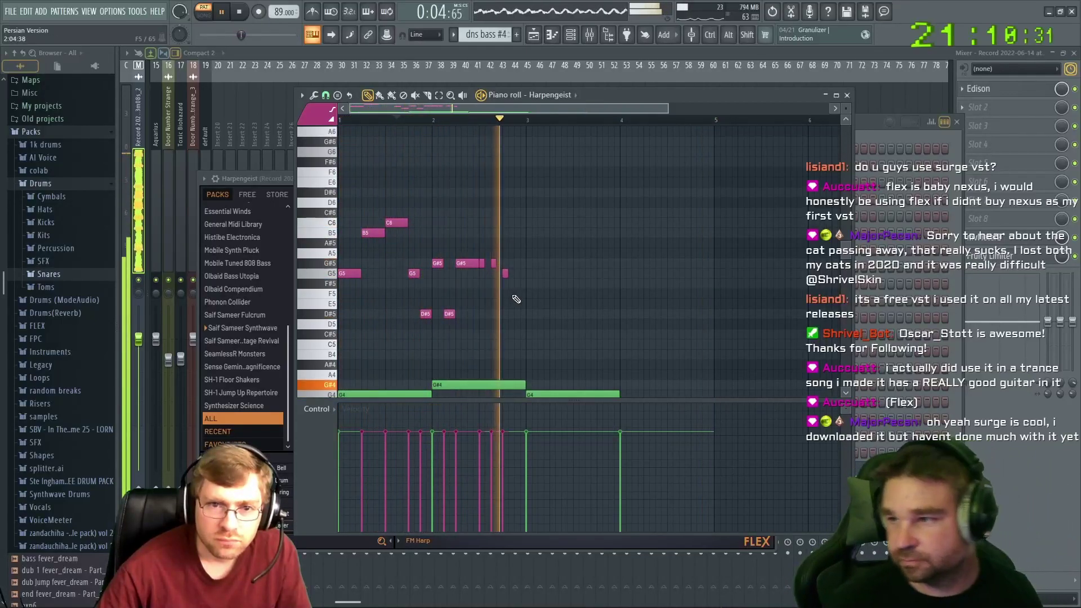
scroll(531, 265, down, 3)
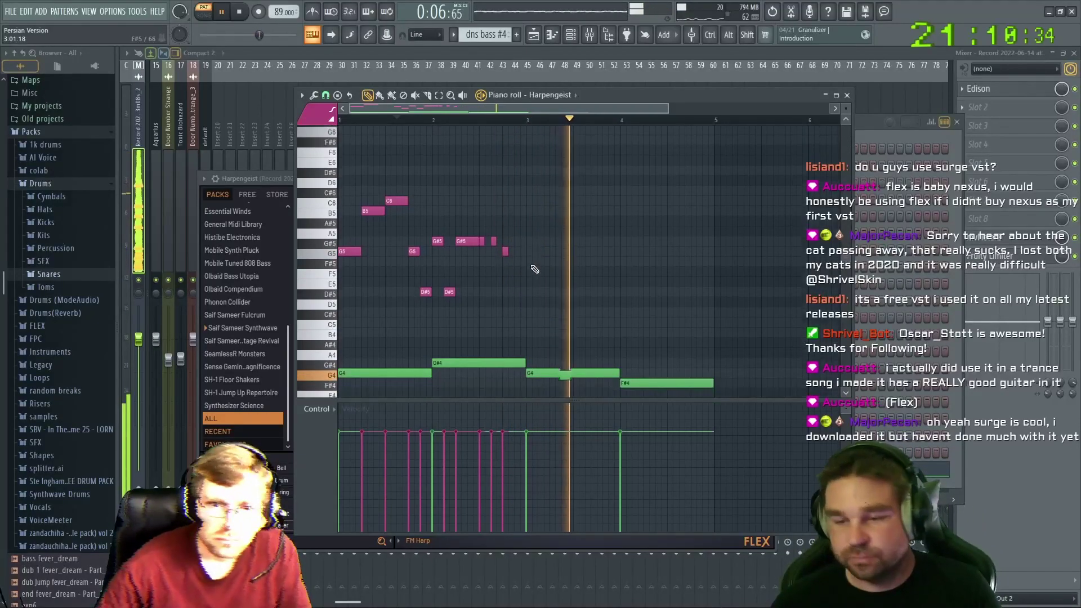
click(528, 243)
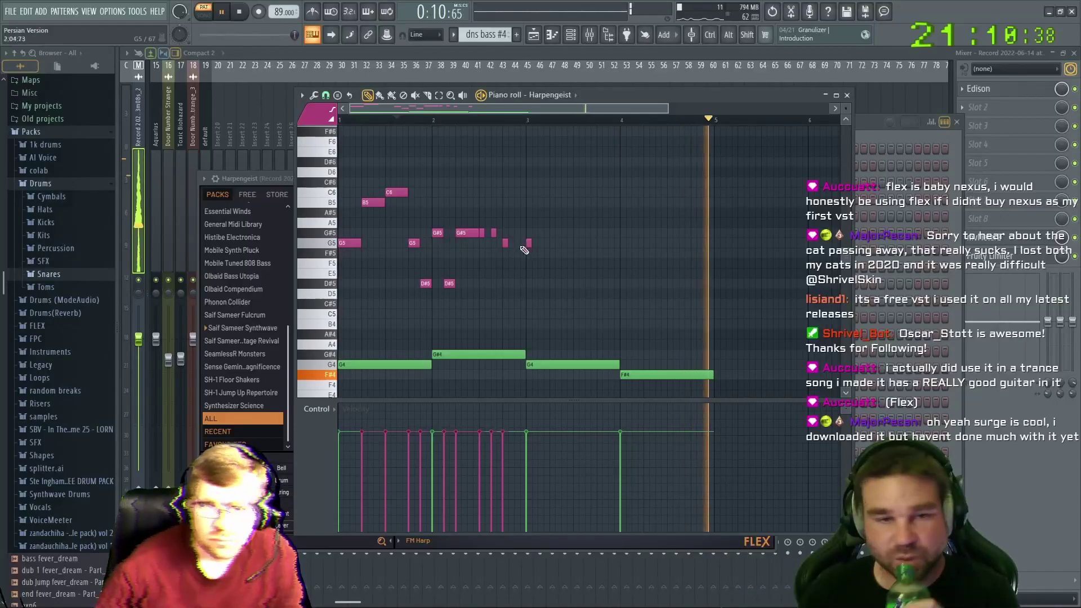
Stretch the G5 opening bar 3 to two beats and lower the last quarter-beat note of bar 2 to D#5
drag(530, 243, 572, 243)
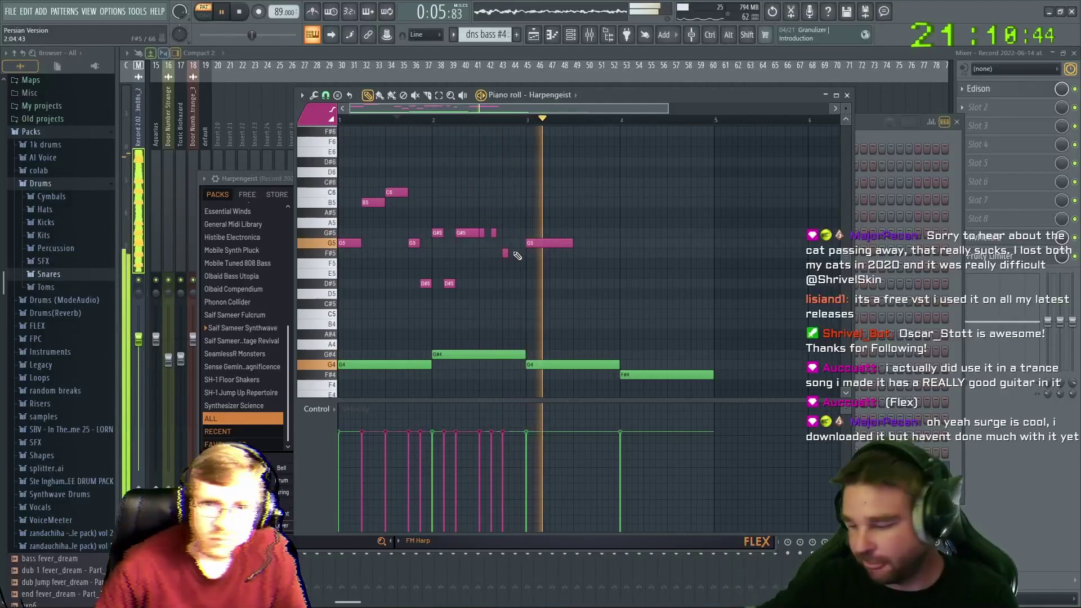
drag(506, 264, 506, 273)
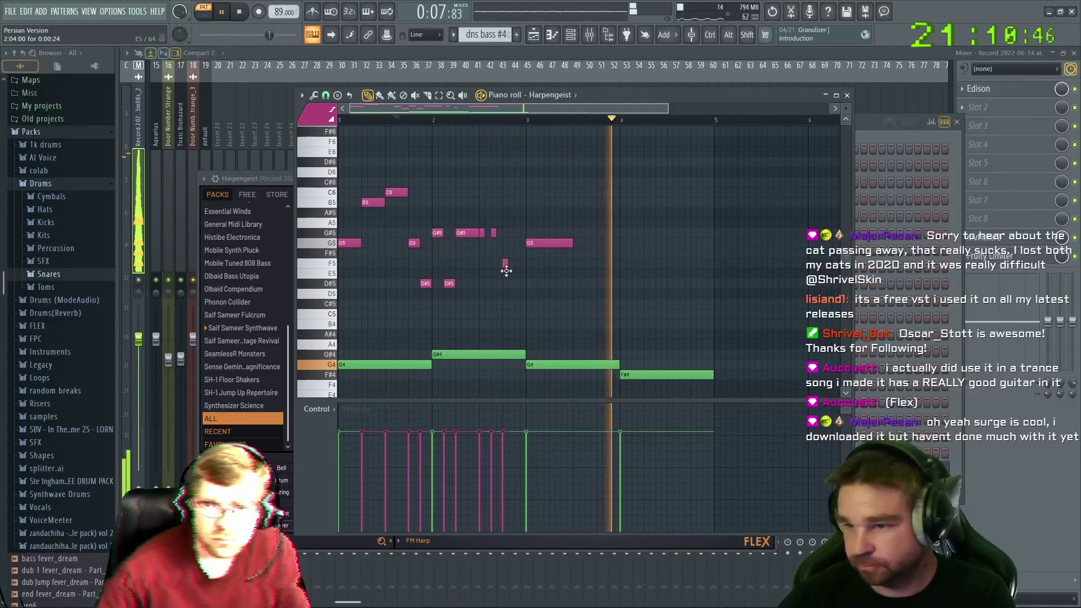
click(467, 119)
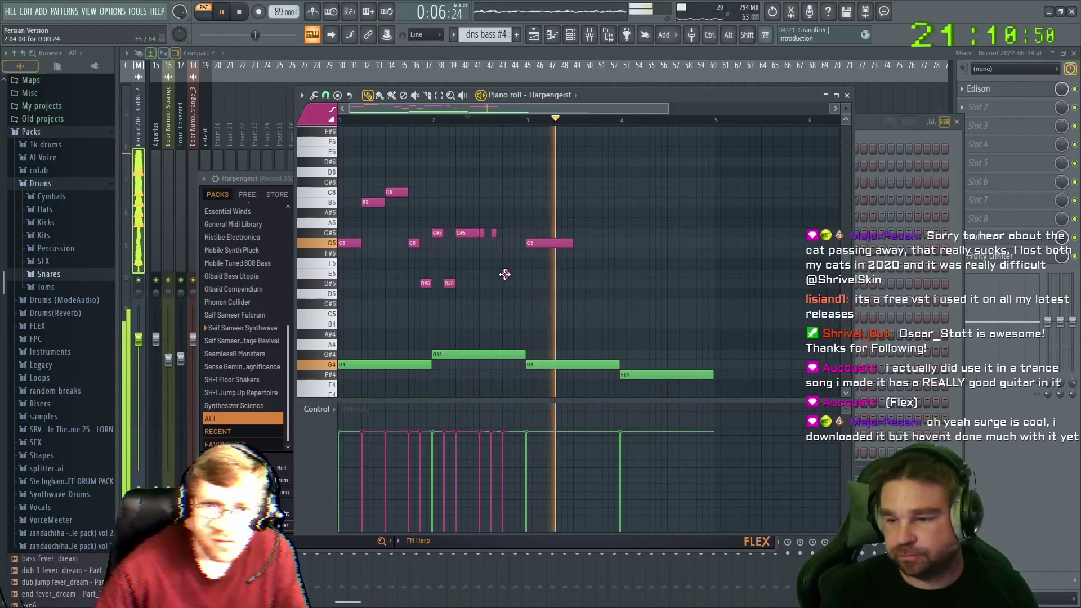
drag(504, 256, 504, 277)
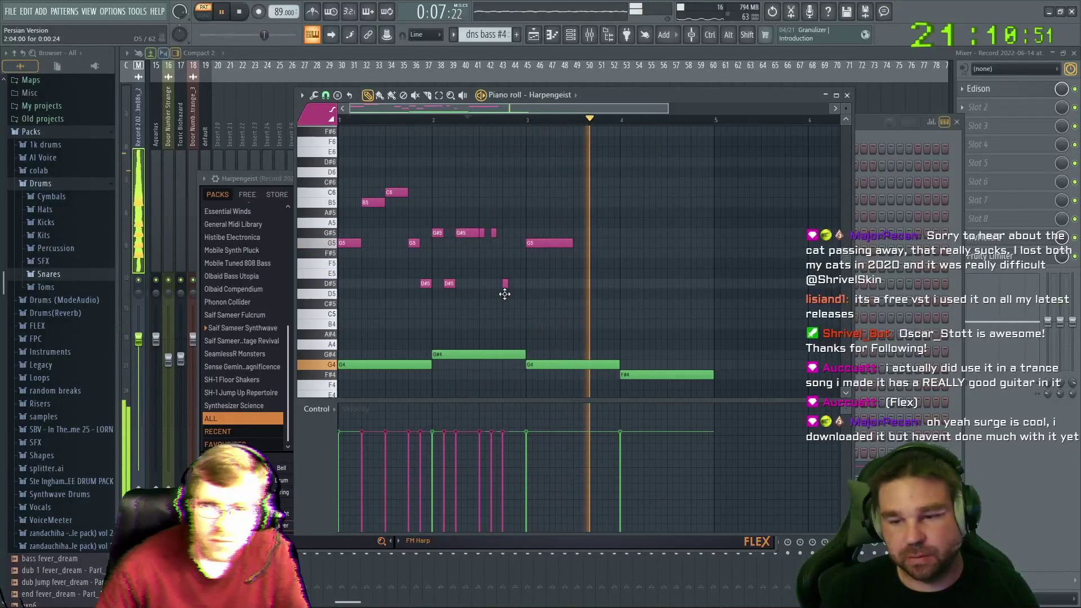
click(473, 120)
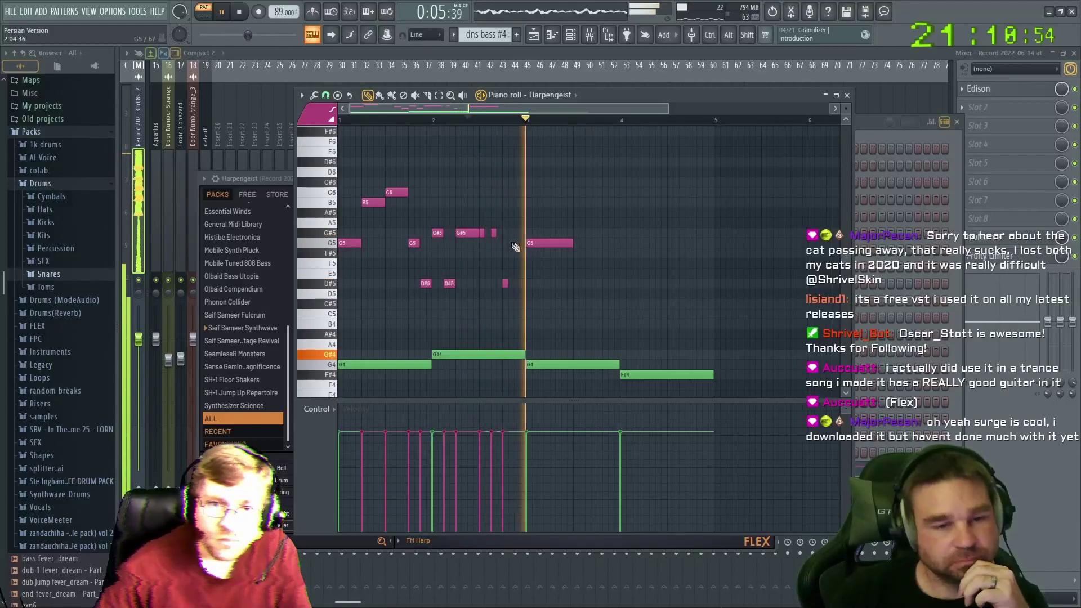
Replace the two quarter-beat G#5 notes in the second half of bar 2 with a single one-beat G#5 on beat 3
right_click(482, 232)
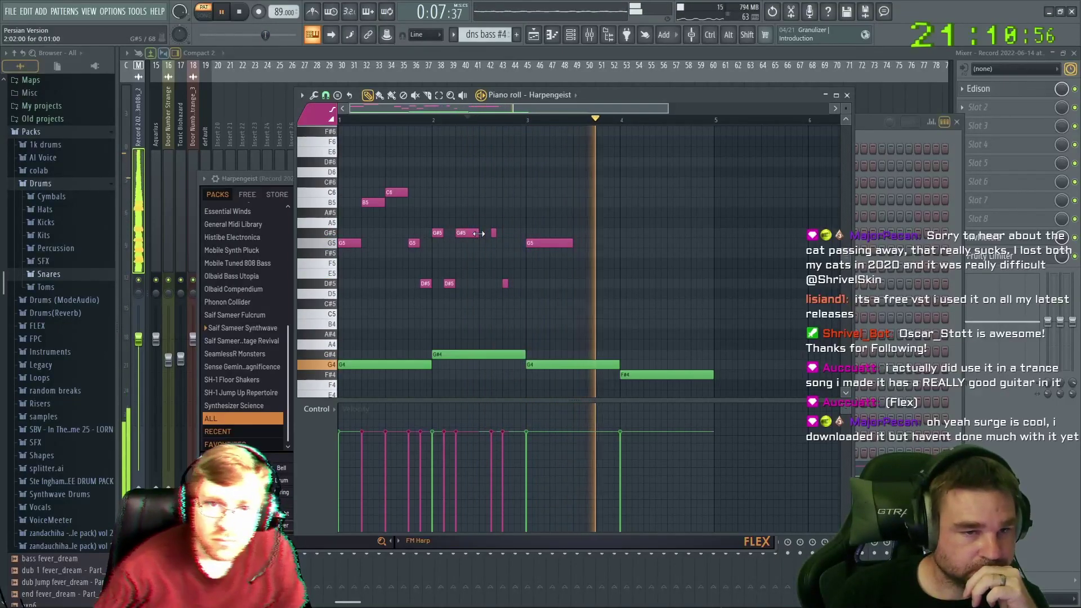
double_click(493, 234)
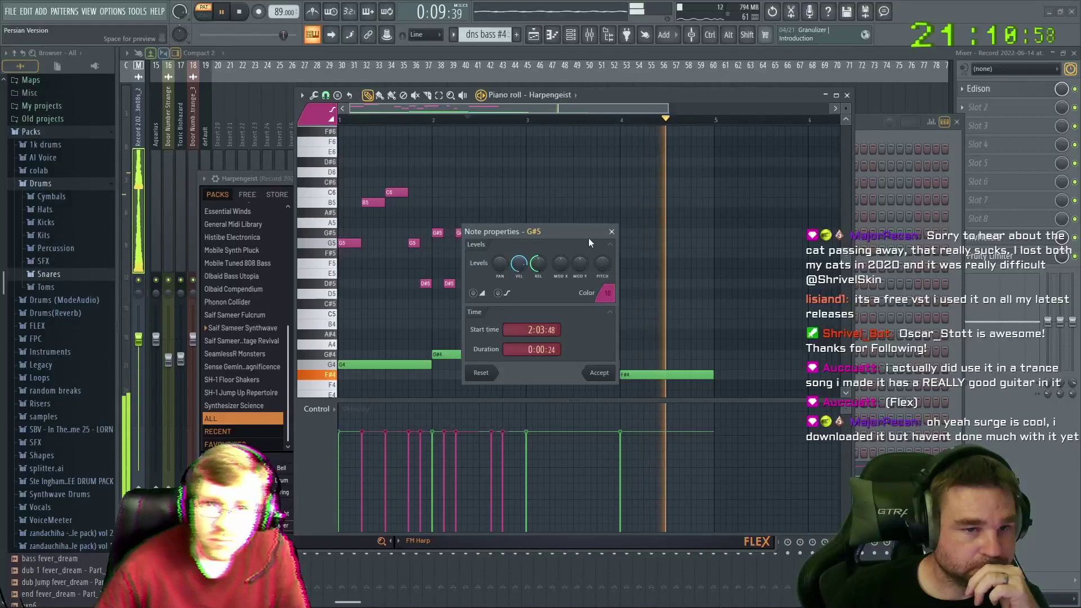
key(Escape)
drag(495, 231, 501, 231)
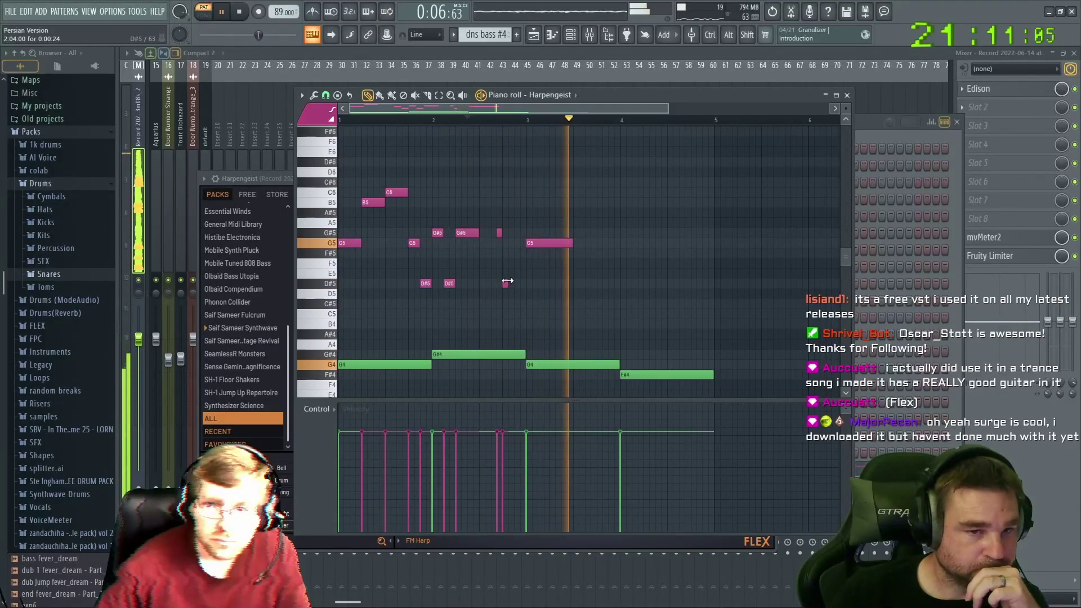
mouse_move(498, 233)
mouse_down()
mouse_move(484, 235)
mouse_move(501, 232)
mouse_up()
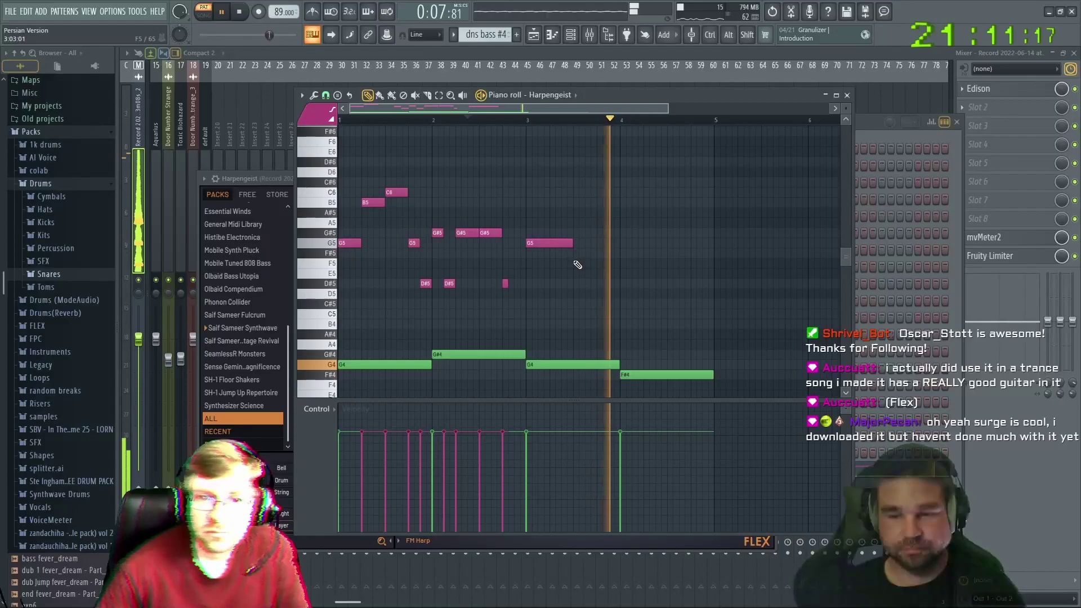
Open bar 4 with two half-beat melody notes, F#5 followed by D#5
click(623, 283)
drag(624, 283, 625, 255)
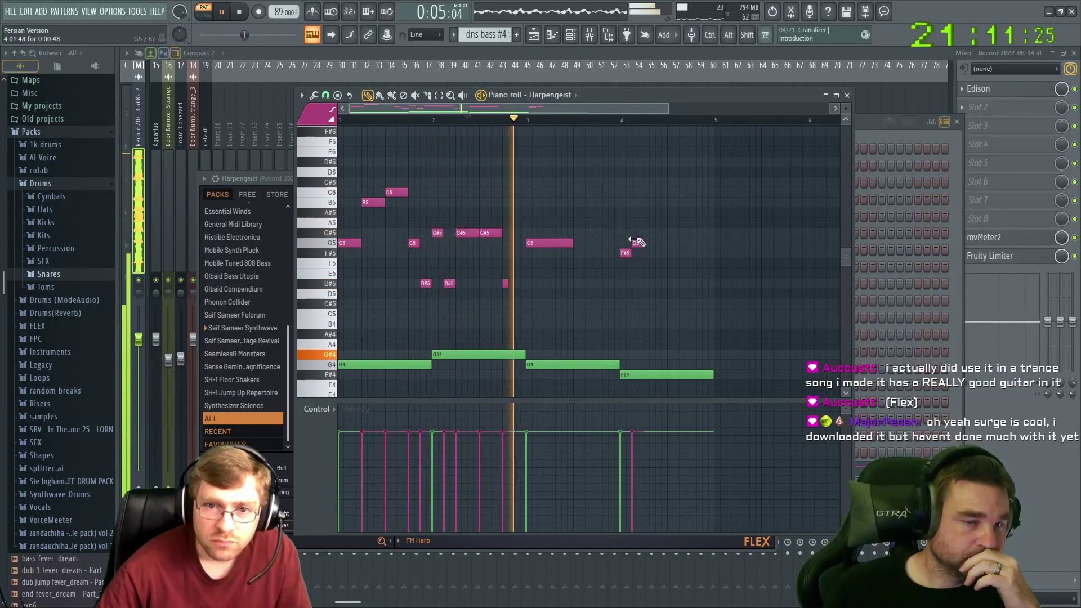
click(637, 212)
drag(638, 205, 637, 202)
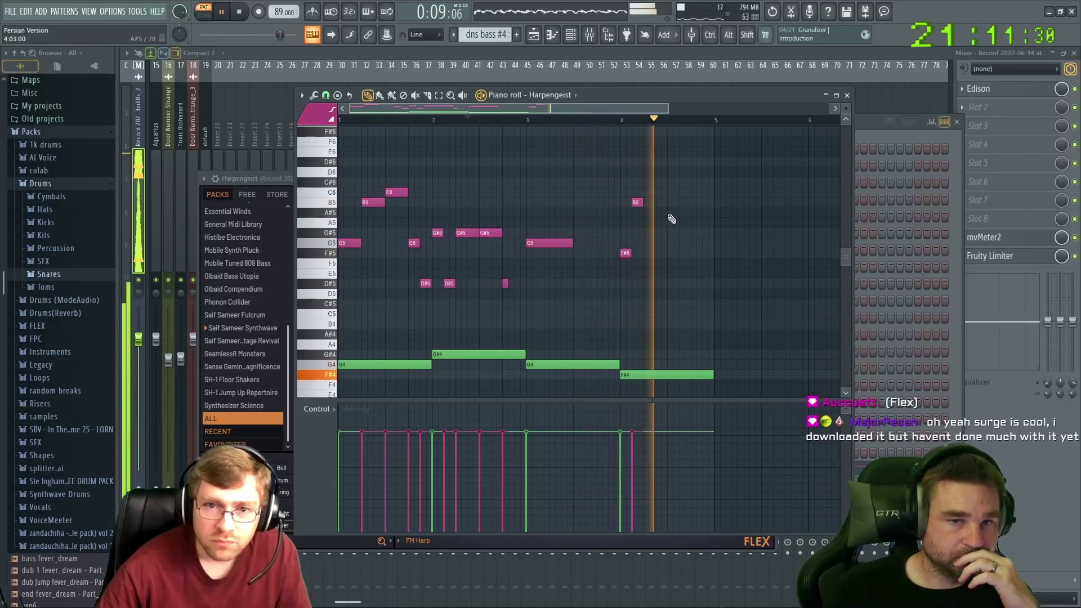
drag(637, 202, 636, 284)
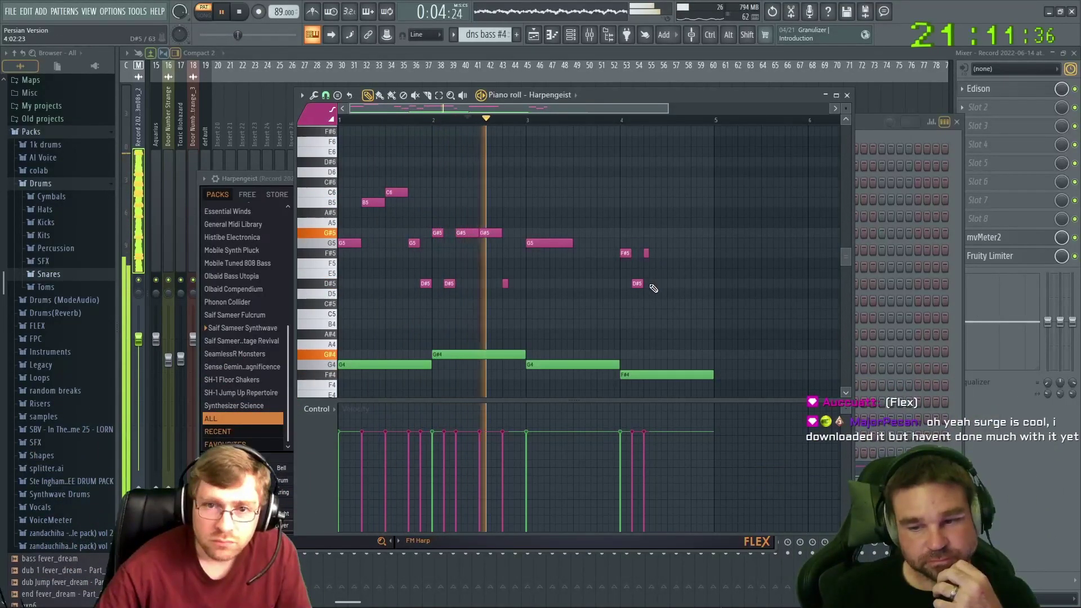
Add quarter-beat F#5 and D#5 from beat 2 of bar 4 and F#5 on beat 3, removing the trial C#5 and C5, and stop playback
click(652, 284)
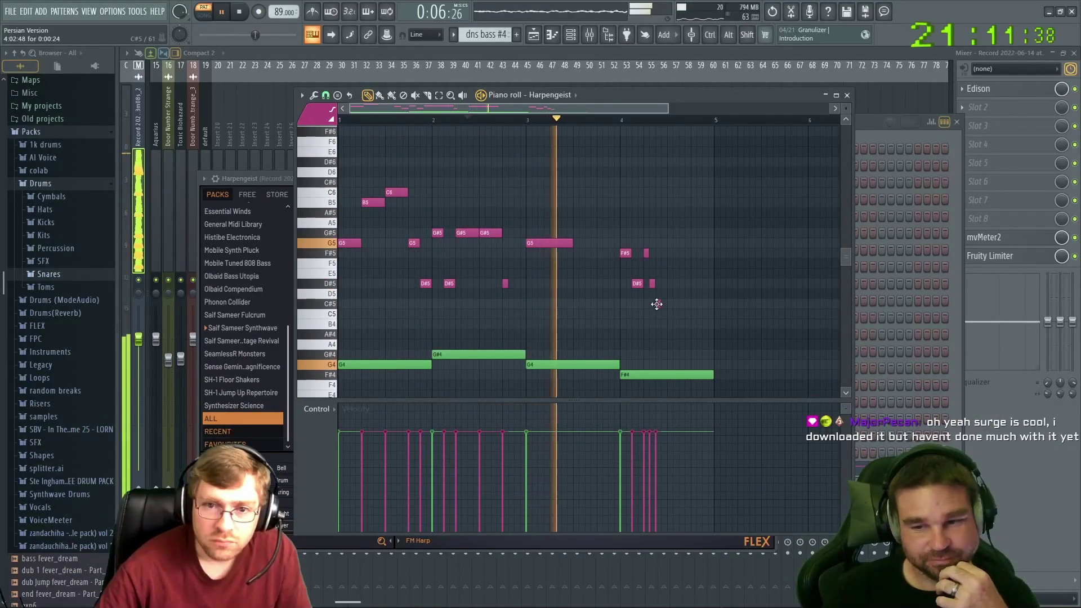
click(664, 314)
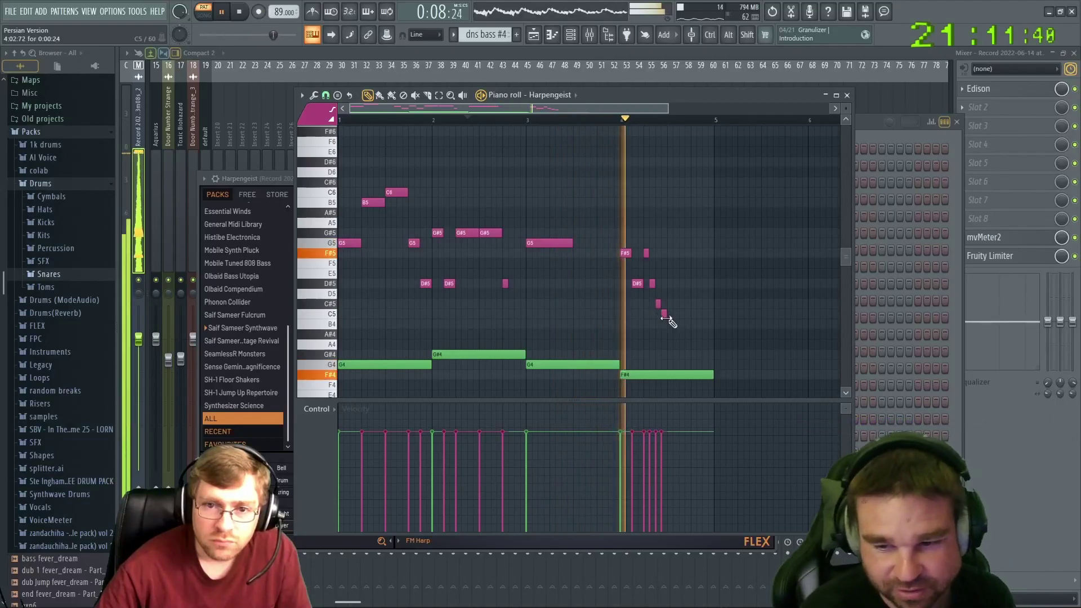
right_click(664, 313)
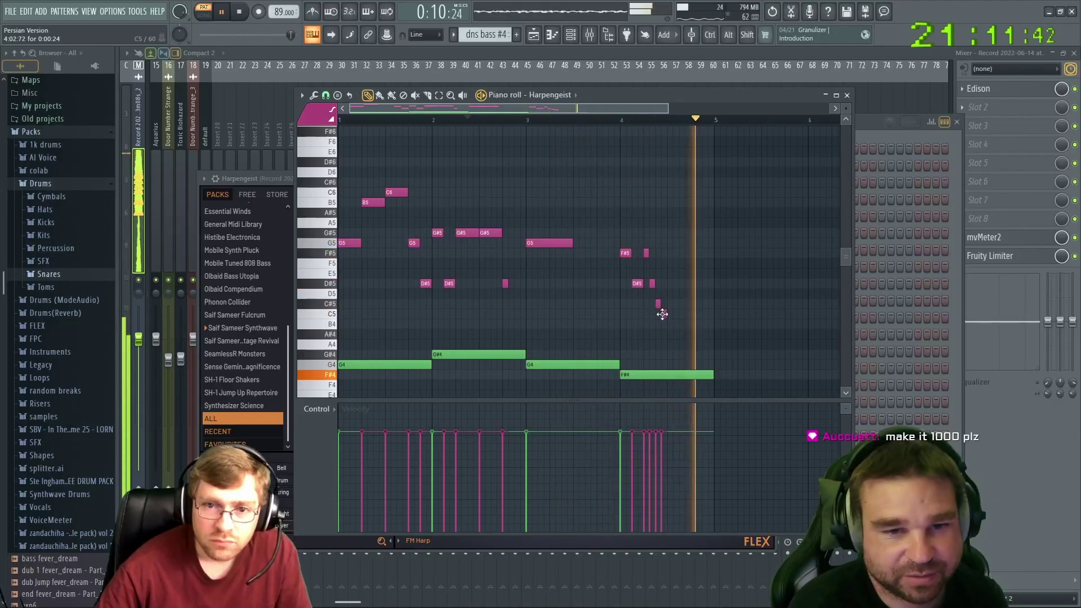
right_click(658, 304)
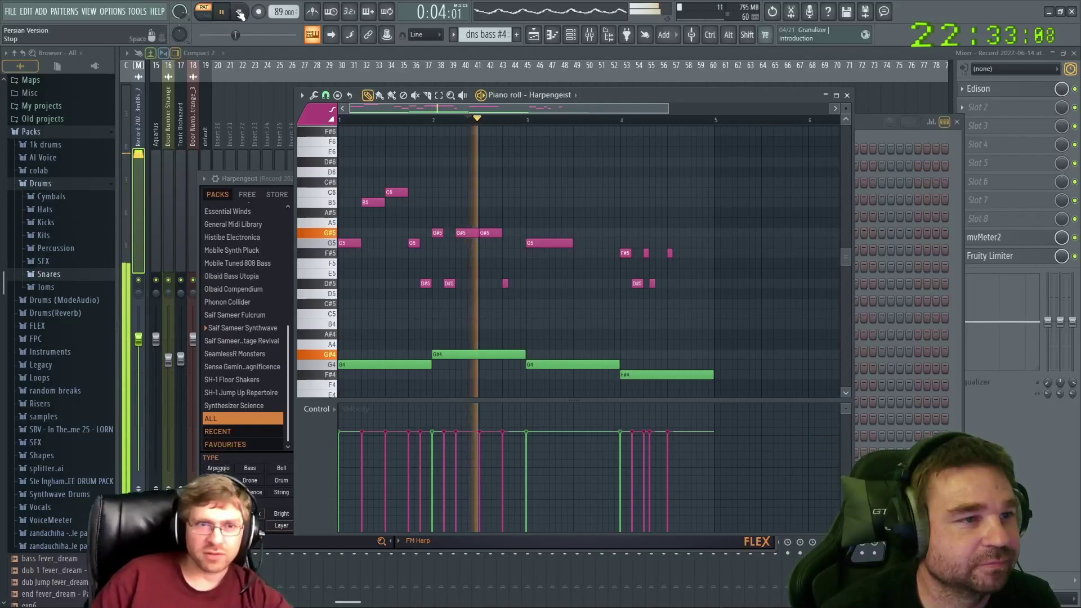
click(241, 13)
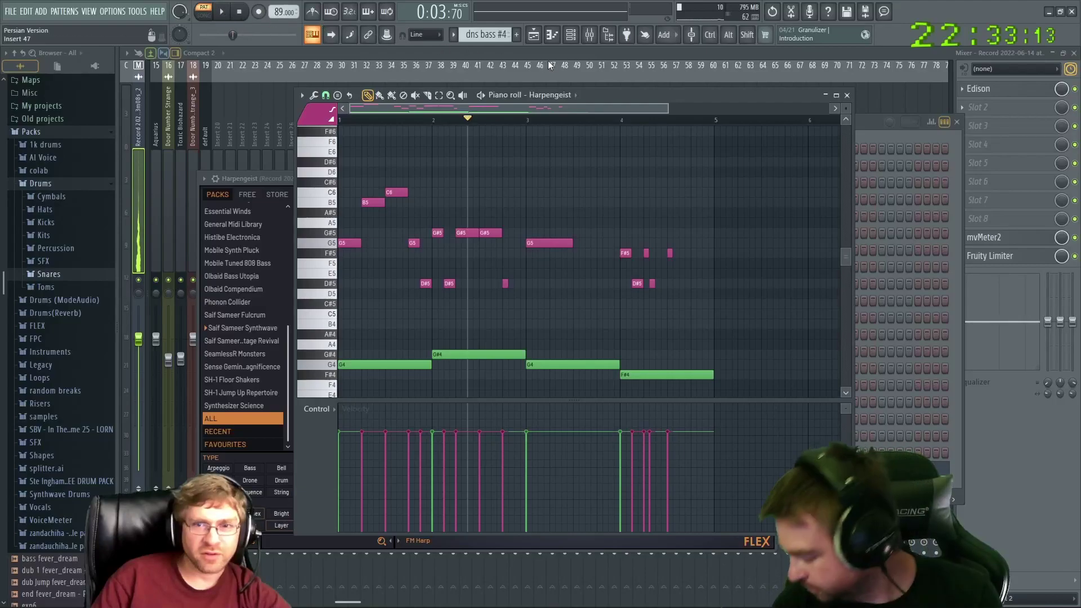
Replace the Harpengeist sound in FLEX with the Steel Drums preset by searching the presets, and play the pattern
click(869, 126)
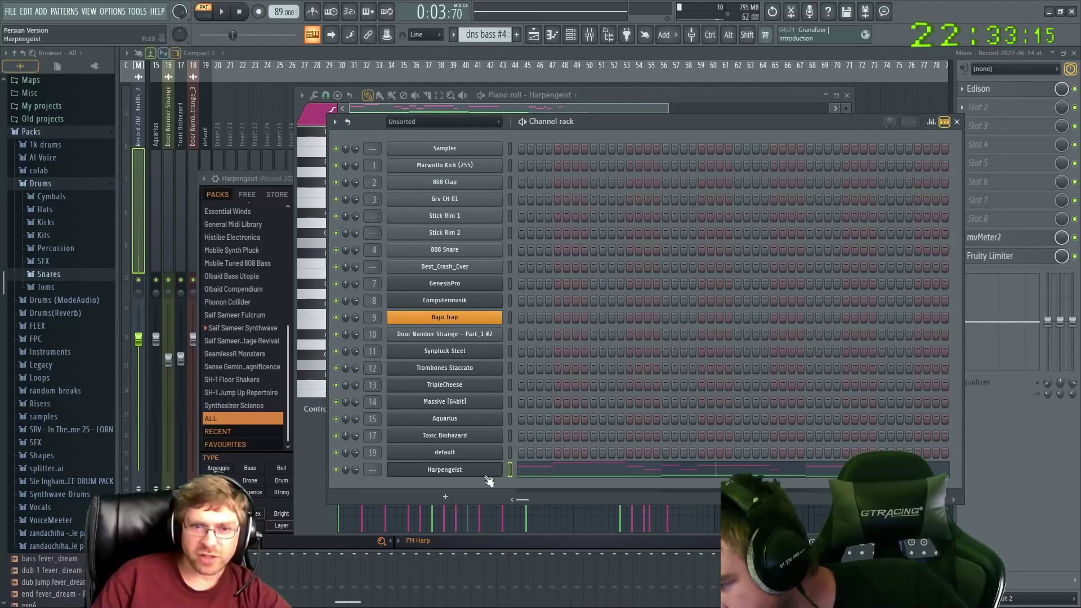
click(454, 473)
click(456, 472)
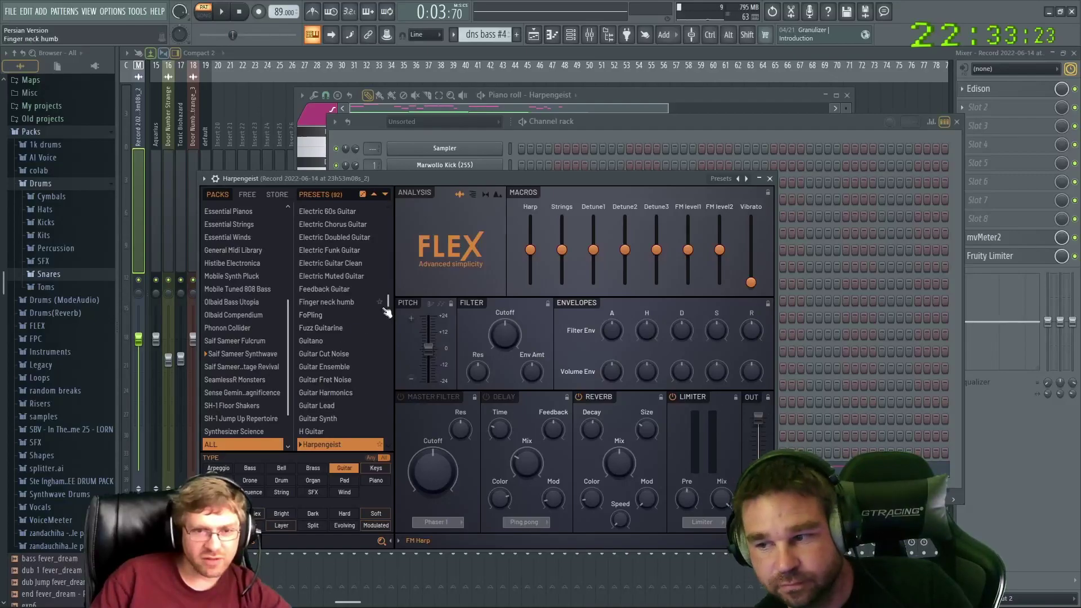
scroll(388, 302, up, 8)
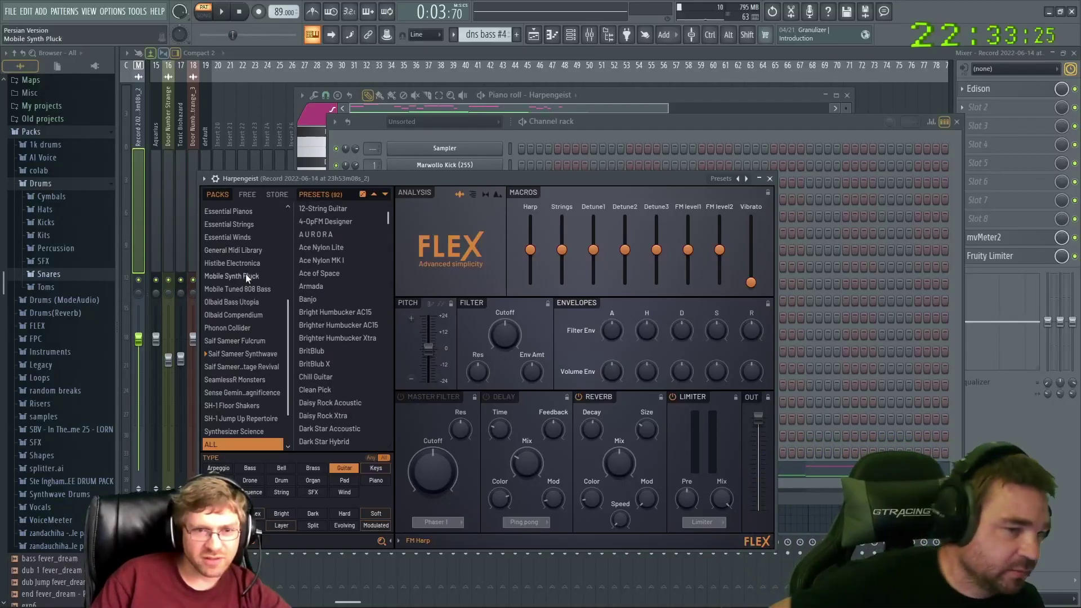
click(276, 542)
text(ni)
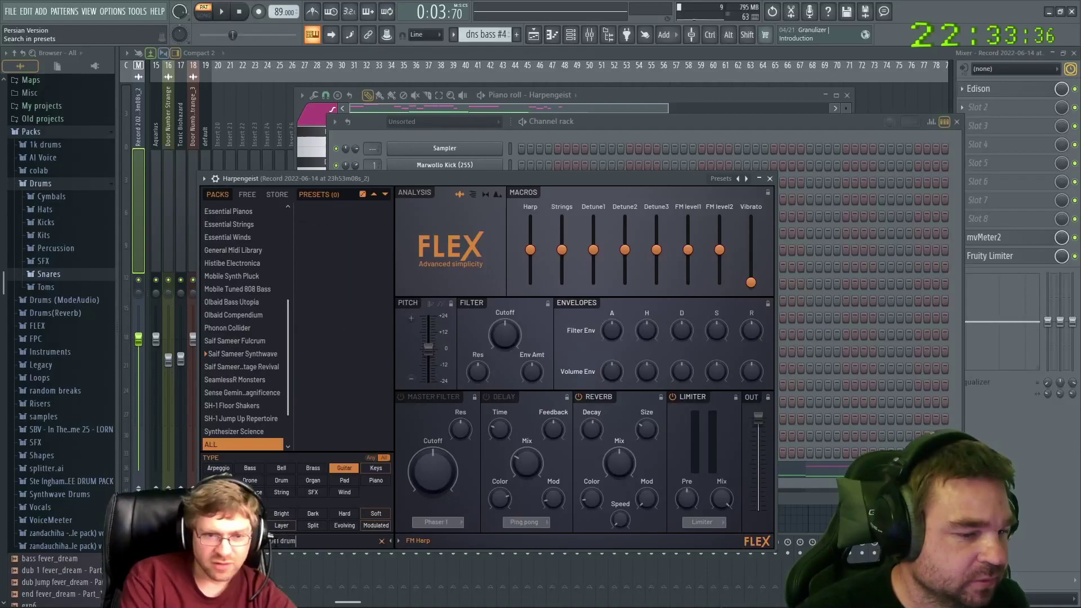
scroll(261, 406, down, 1)
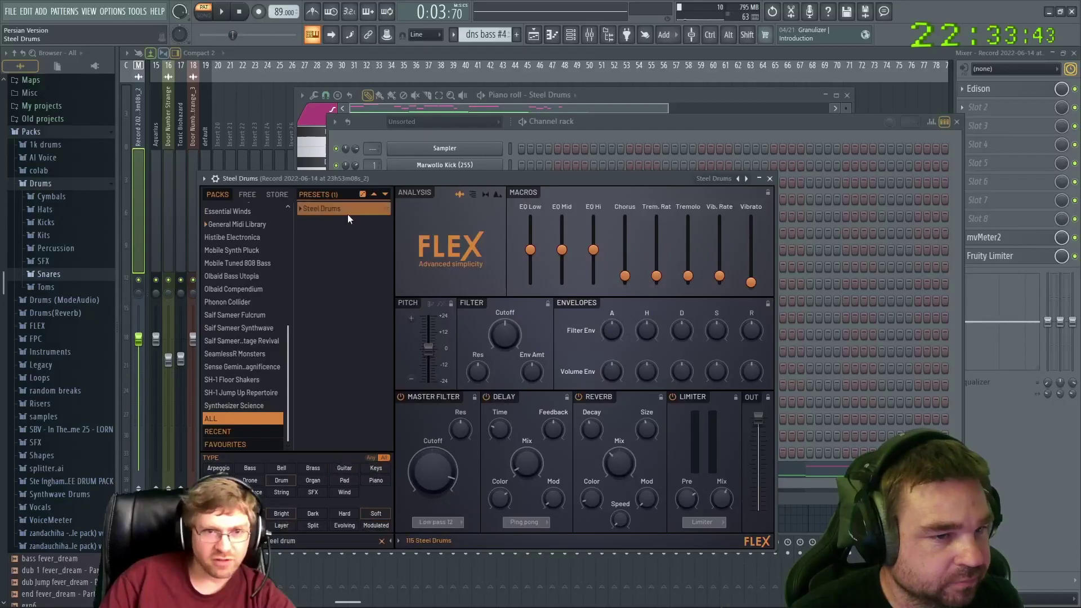
key(space)
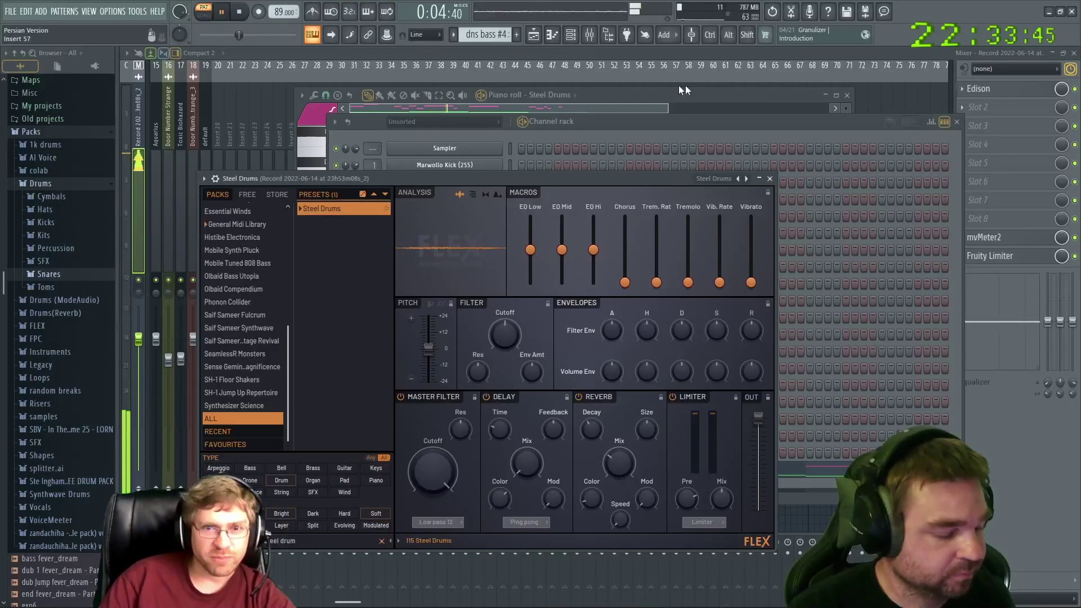
Transpose all Steel Drums notes in the dns bass #4 pattern down one octave in the piano roll
click(760, 127)
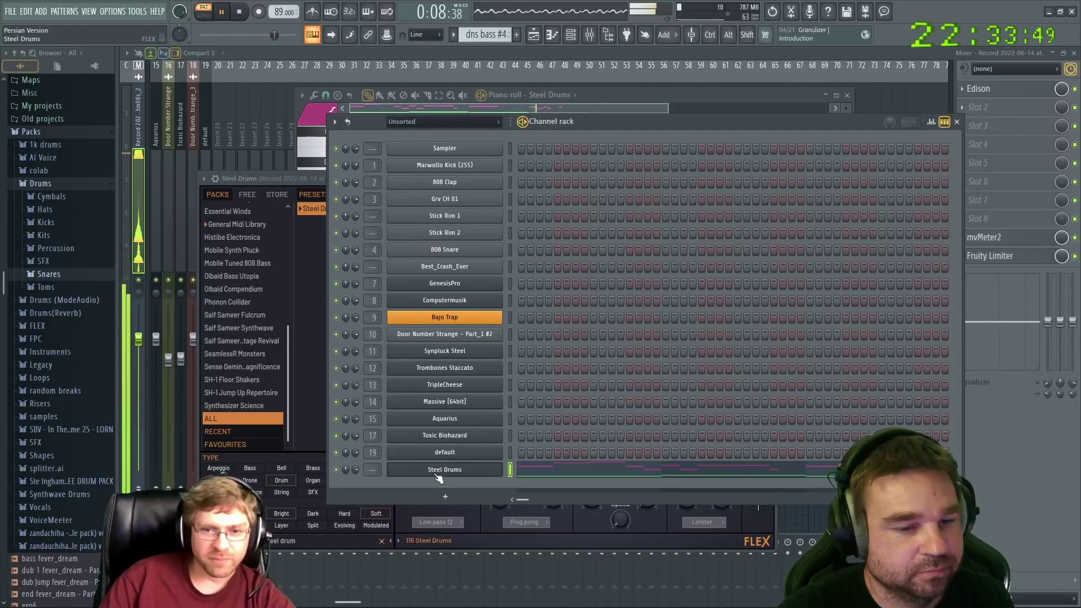
right_click(476, 466)
click(545, 445)
right_click(476, 466)
click(555, 448)
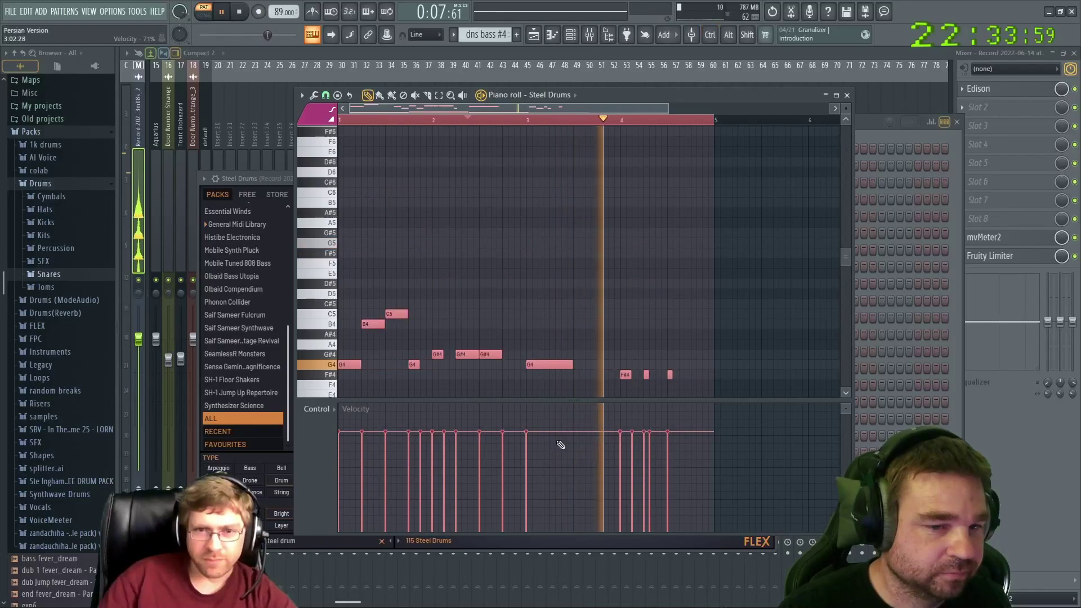
key(ctrl+Down)
scroll(570, 348, down, 2)
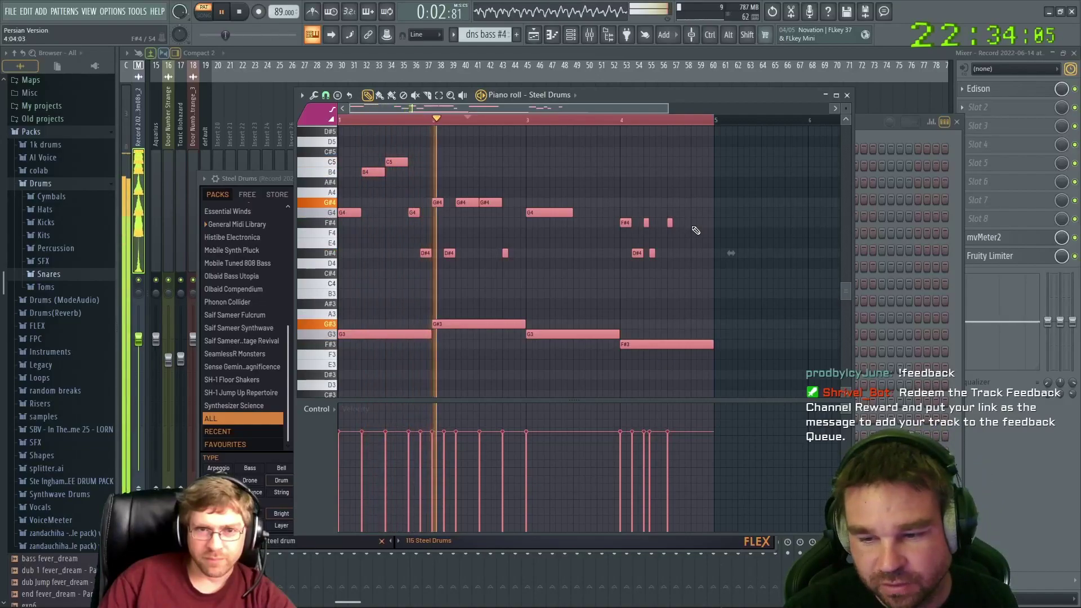
Add a quarter-beat D#4 on beat 4 of bar 4 and a two-beat D#4 filling the second half of bar 3
click(693, 252)
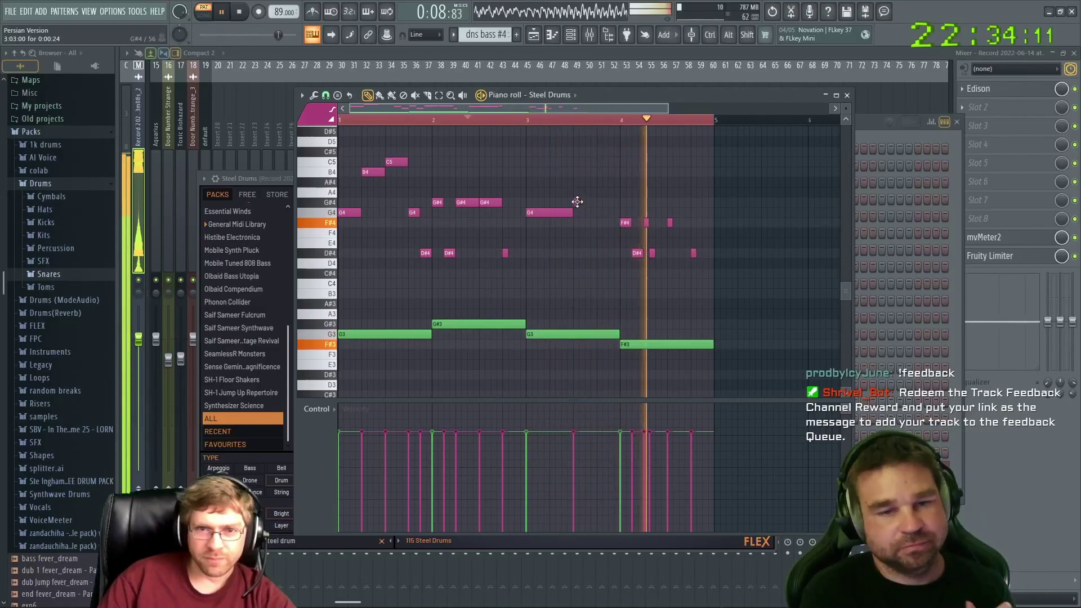
drag(580, 201, 613, 253)
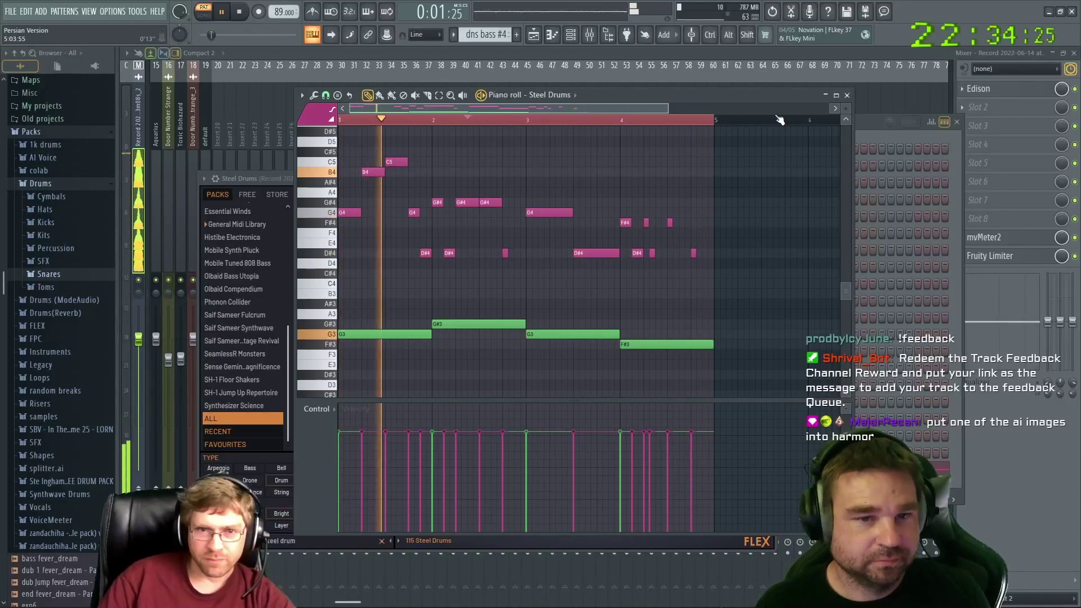
Extend the DRAMZ playlist track with two-bar DRAMZ #5 clips at bars 43, 45, 47 and 49, and play the arrangement
key(F7)
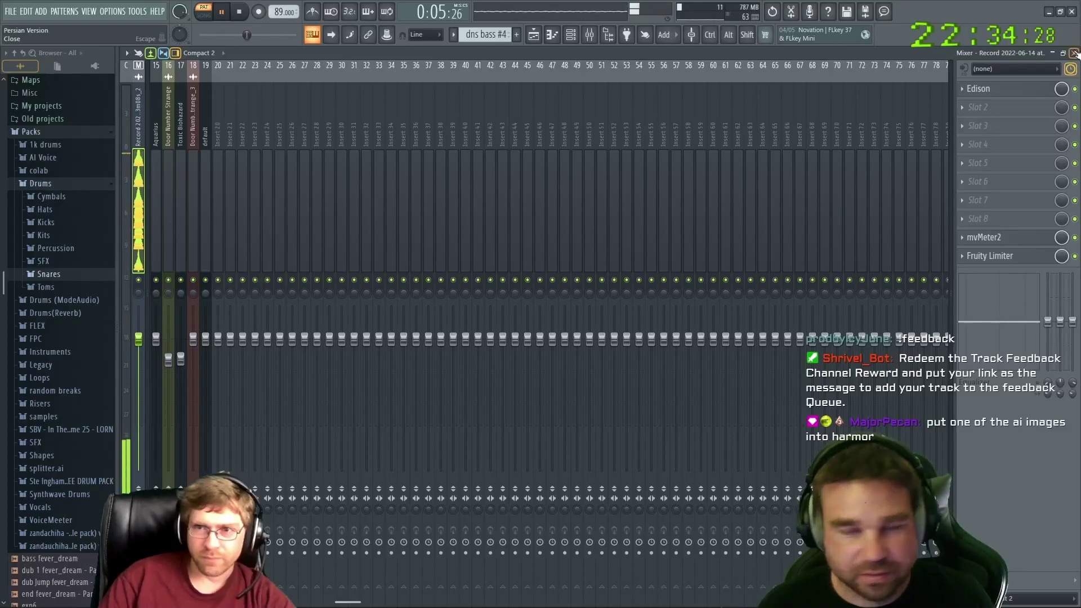
click(1075, 52)
click(812, 52)
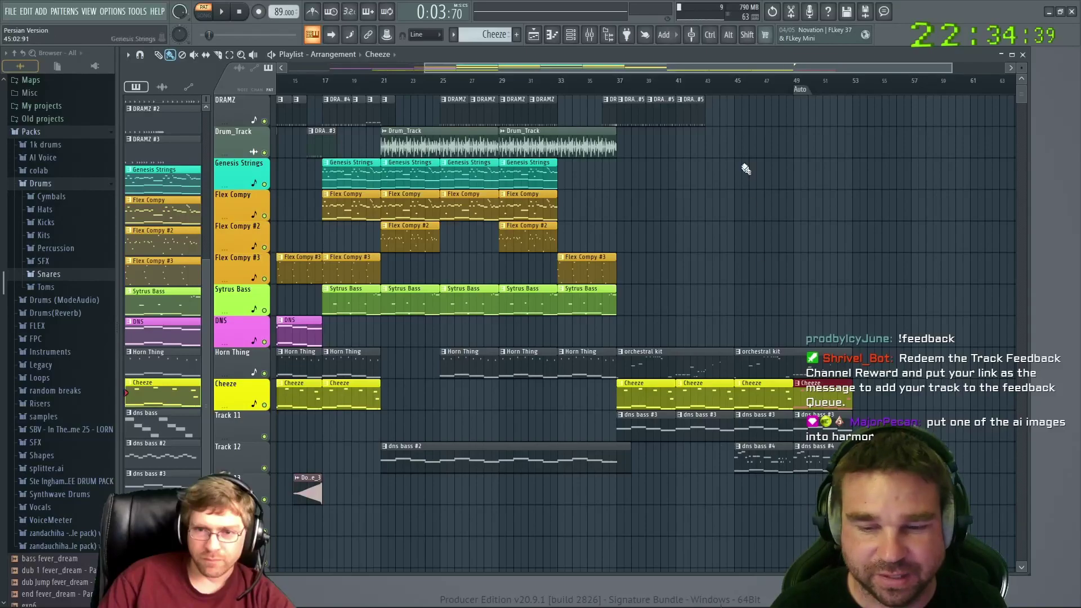
click(690, 101)
click(707, 104)
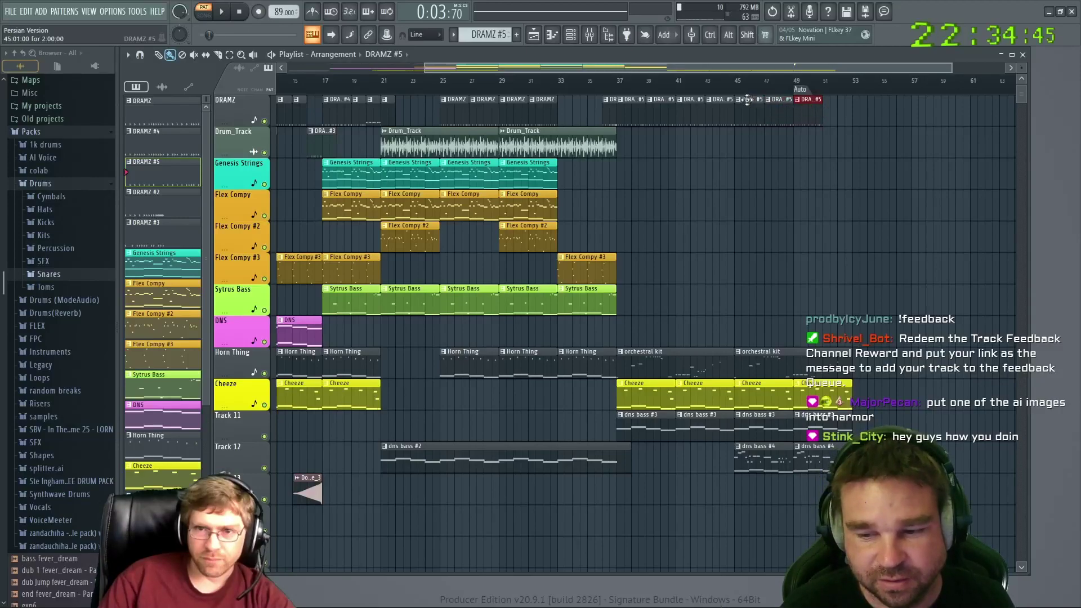
click(222, 12)
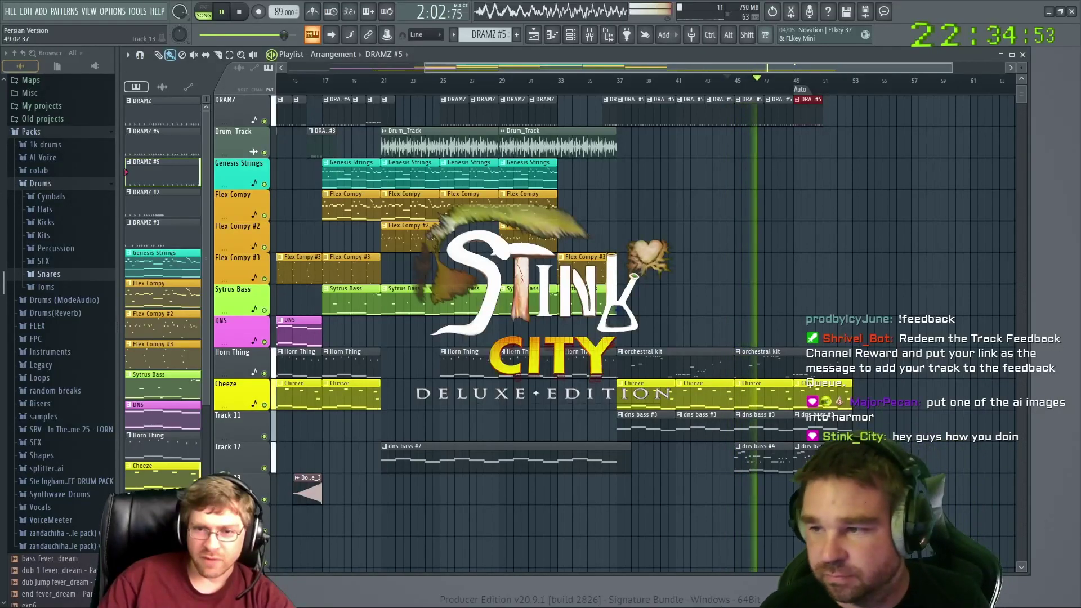
Replace the Steel Drums sound in FLEX with the Pan Flute preset by searching the presets, and play the dns bass #4 pattern
click(572, 35)
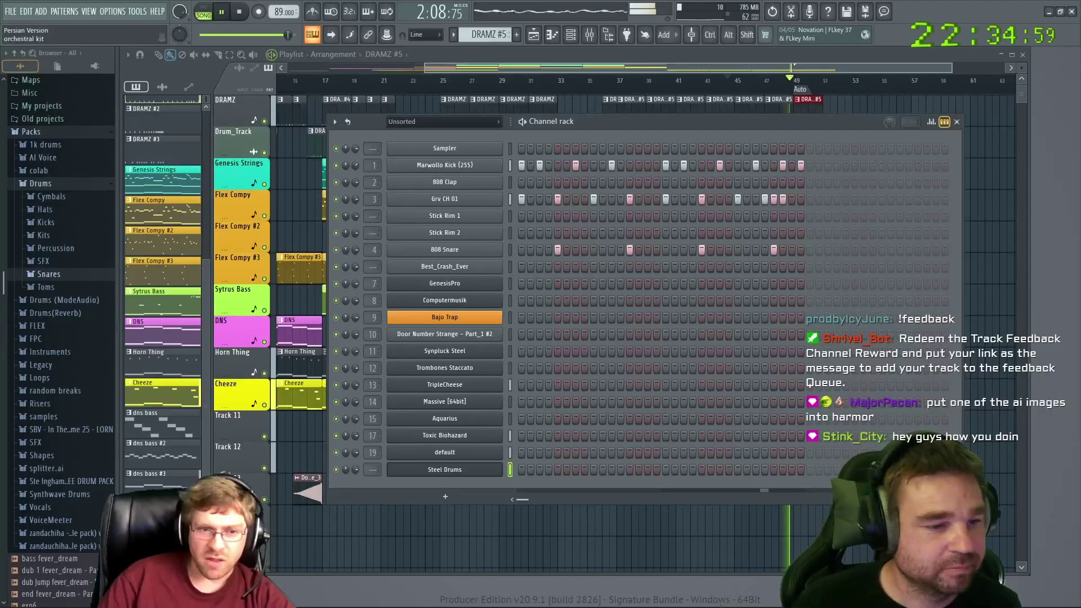
key(F6)
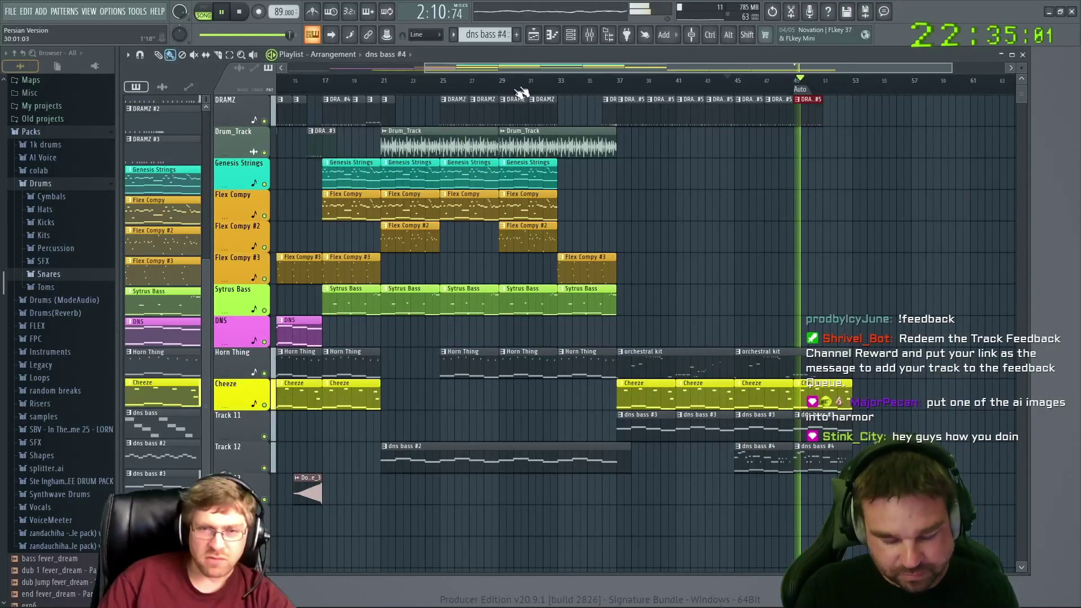
click(572, 37)
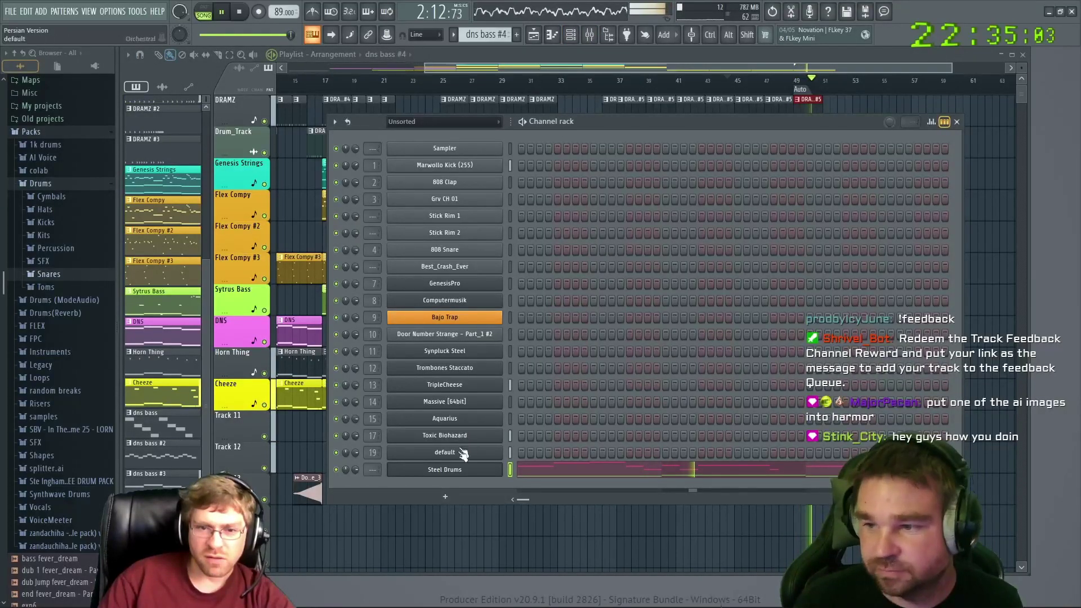
click(454, 474)
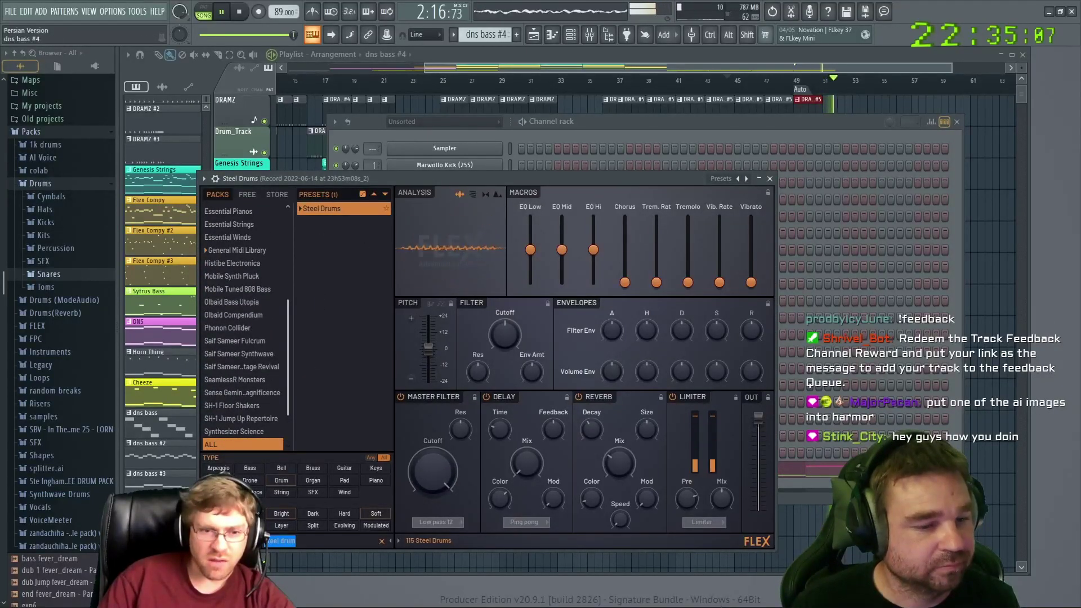
text(pan f)
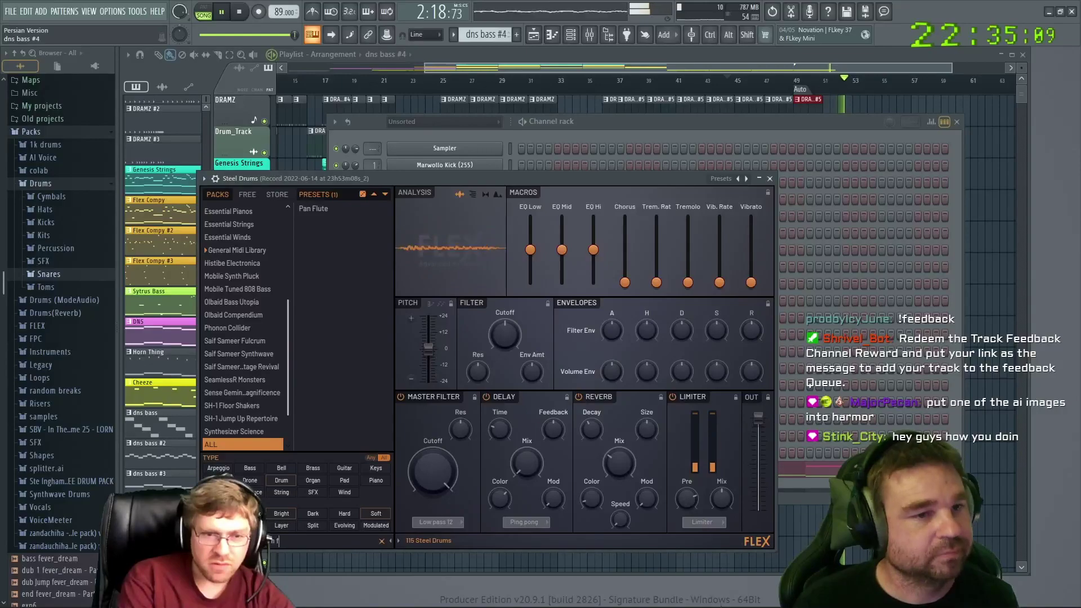
text(lute)
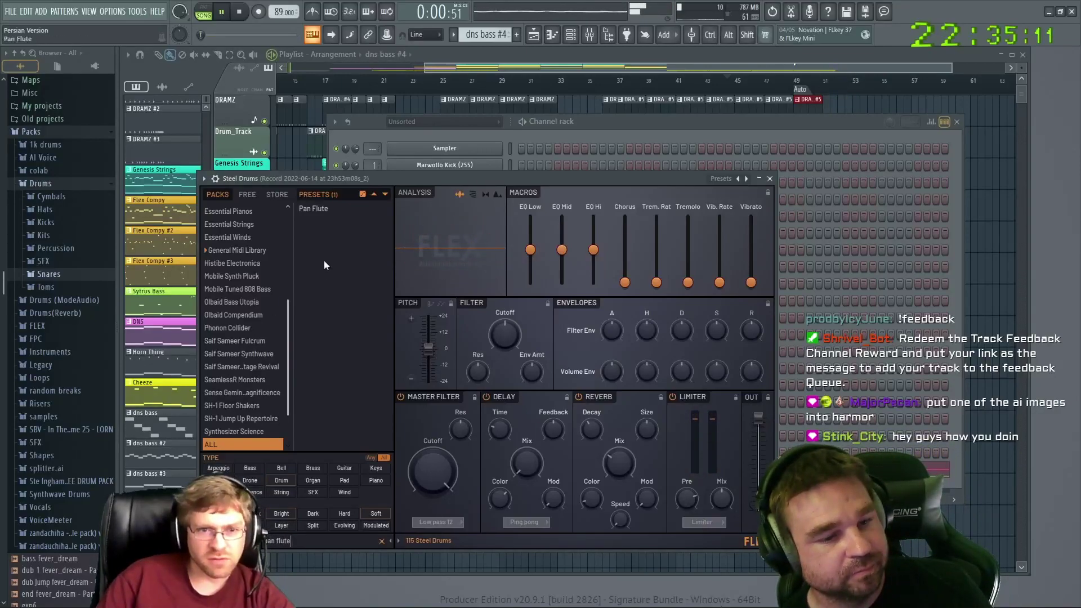
click(328, 209)
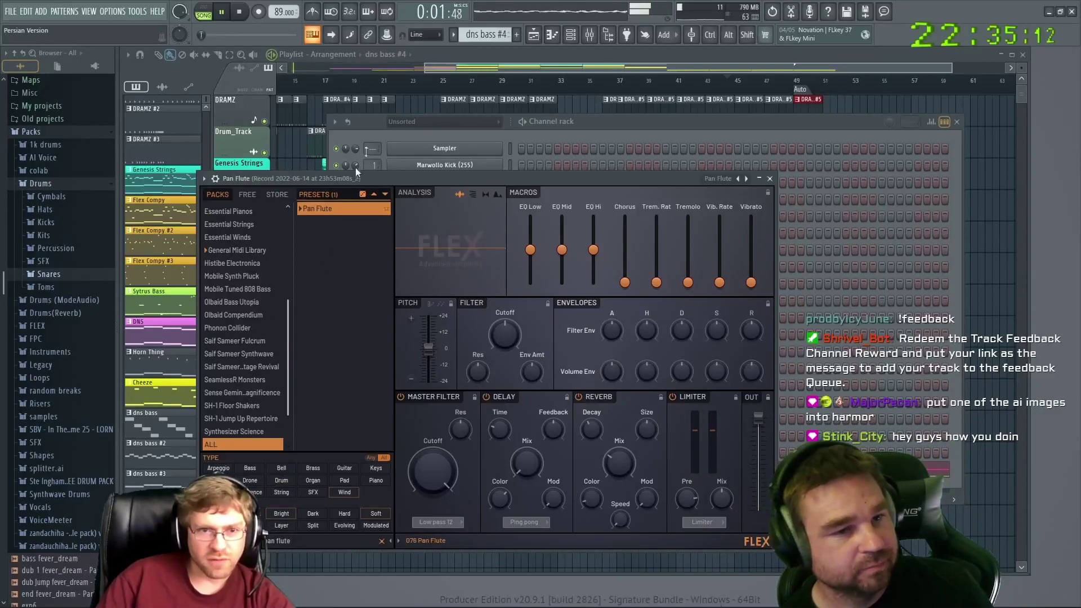
click(203, 12)
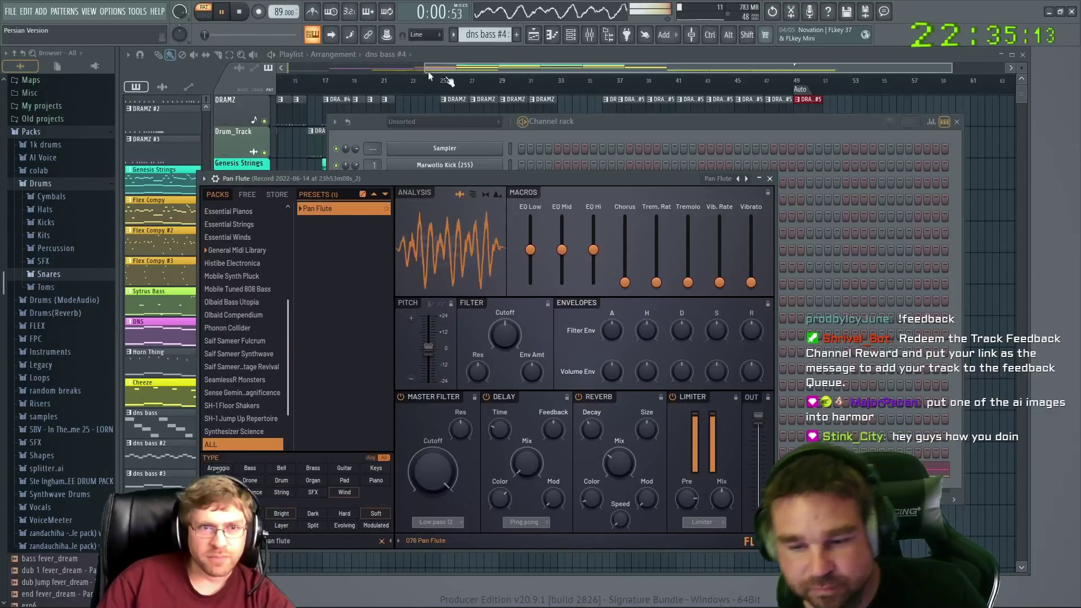
Transpose all Pan Flute notes in the dns bass #4 pattern up one octave in the piano roll
click(646, 121)
right_click(495, 478)
click(554, 446)
right_click(495, 477)
click(535, 447)
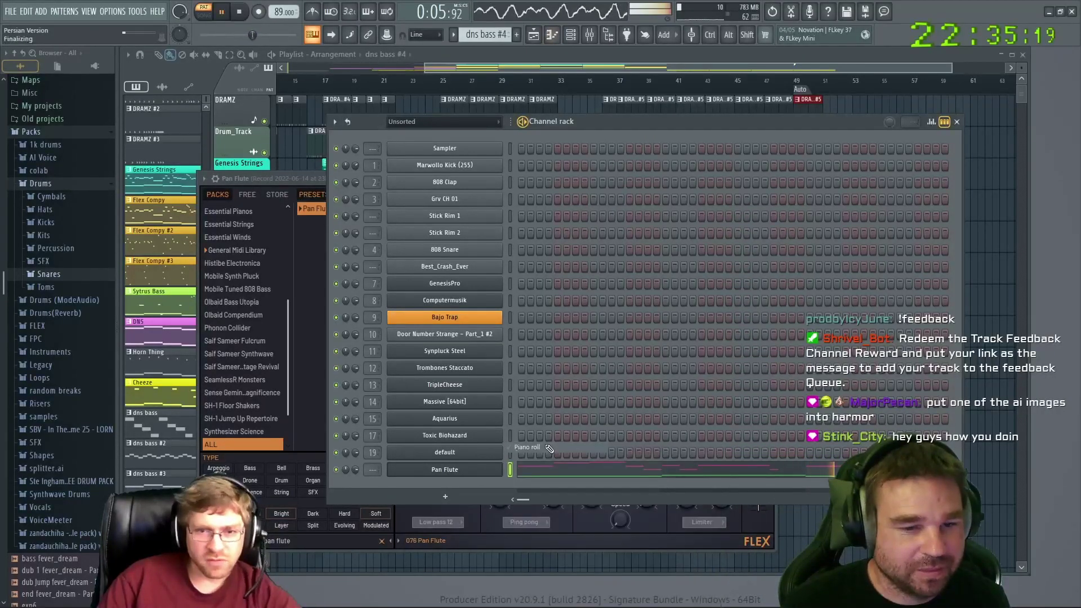
key(space)
key(ctrl+a)
key(ctrl+Up)
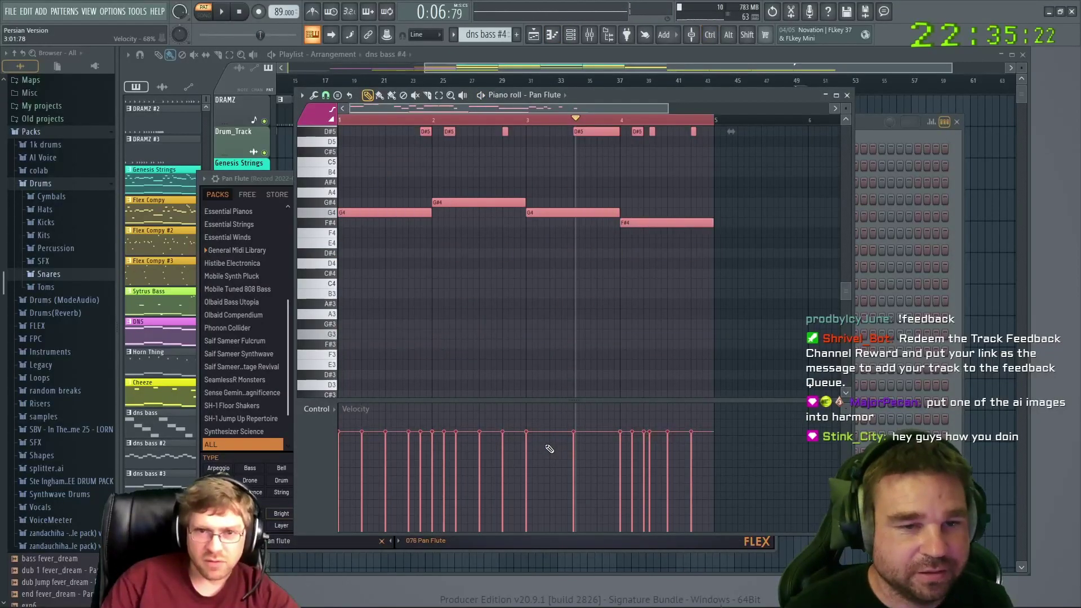
Delete the four bar-long low notes under the Pan Flute melody while the pattern plays
click(220, 9)
scroll(471, 362, up, 5)
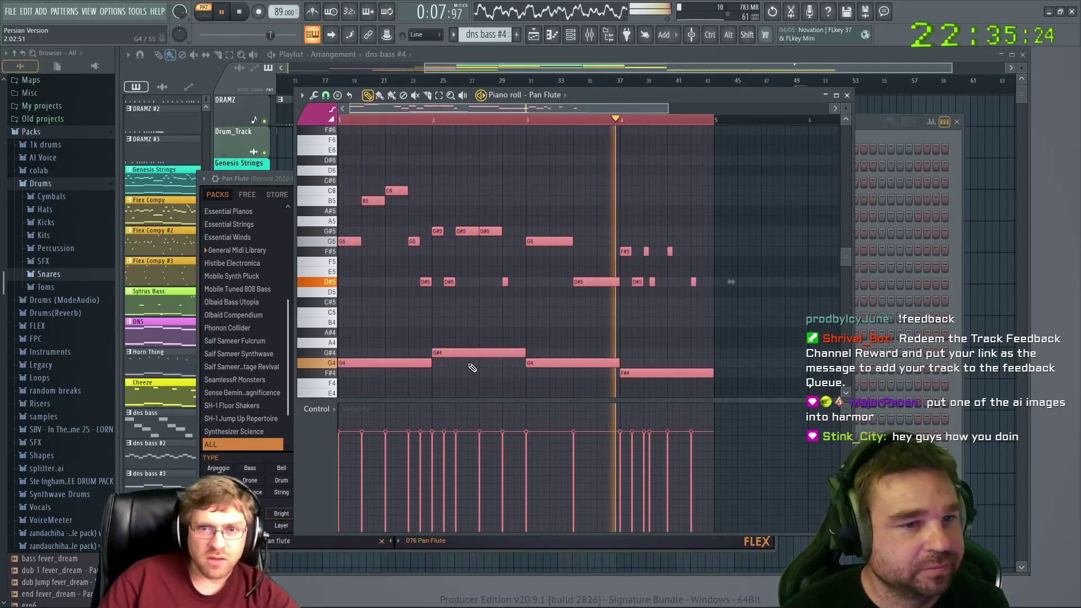
right_click(394, 364)
right_click(478, 354)
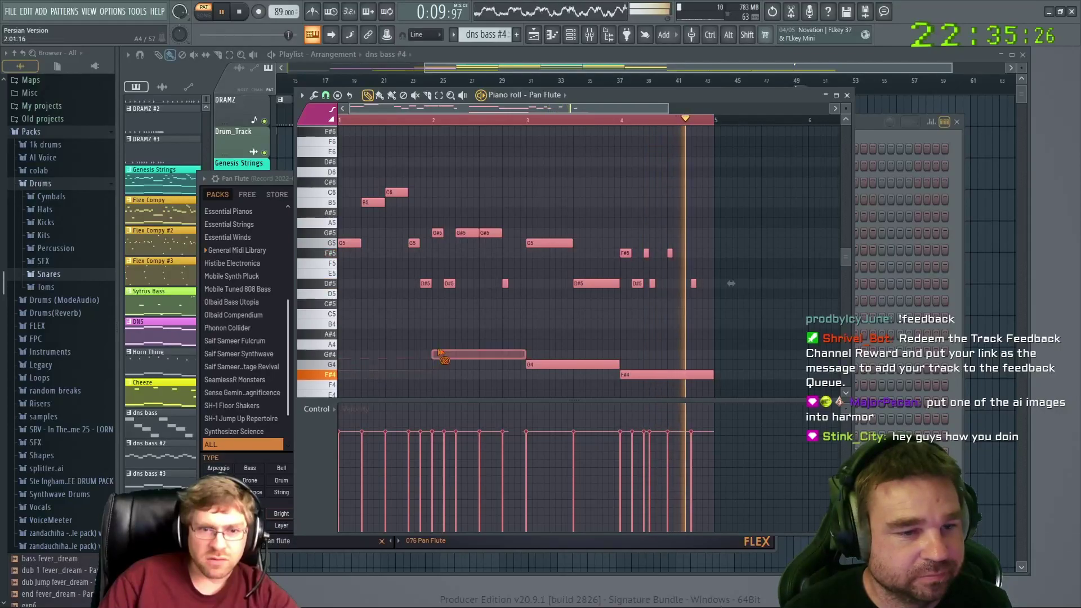
right_click(534, 365)
right_click(670, 375)
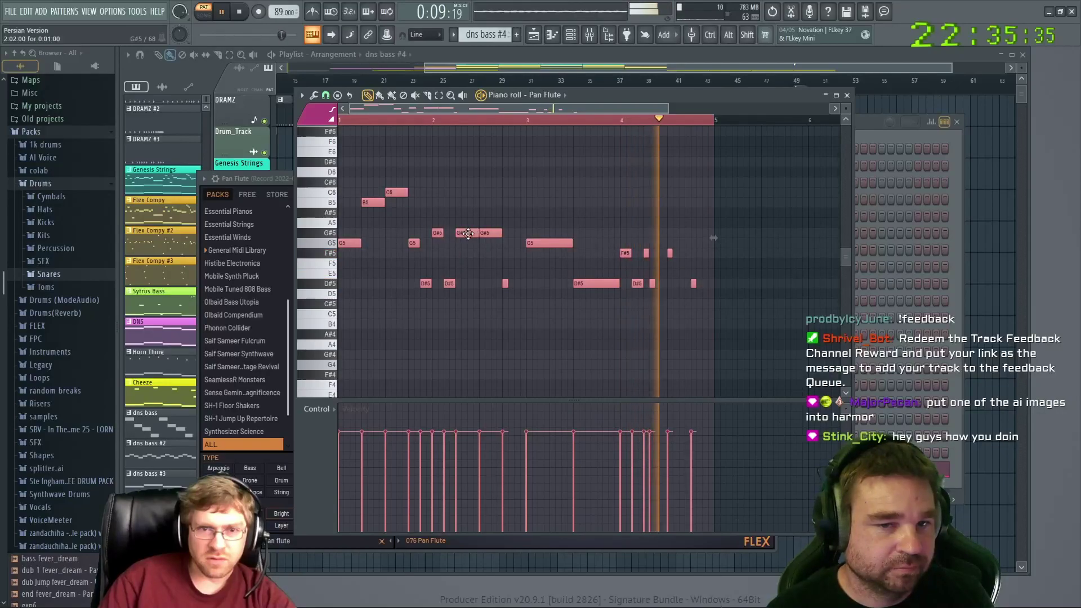
Shorten the one-beat Pan Flute notes in bars 1 and 2 to half a beat each
click(475, 203)
drag(475, 205, 464, 232)
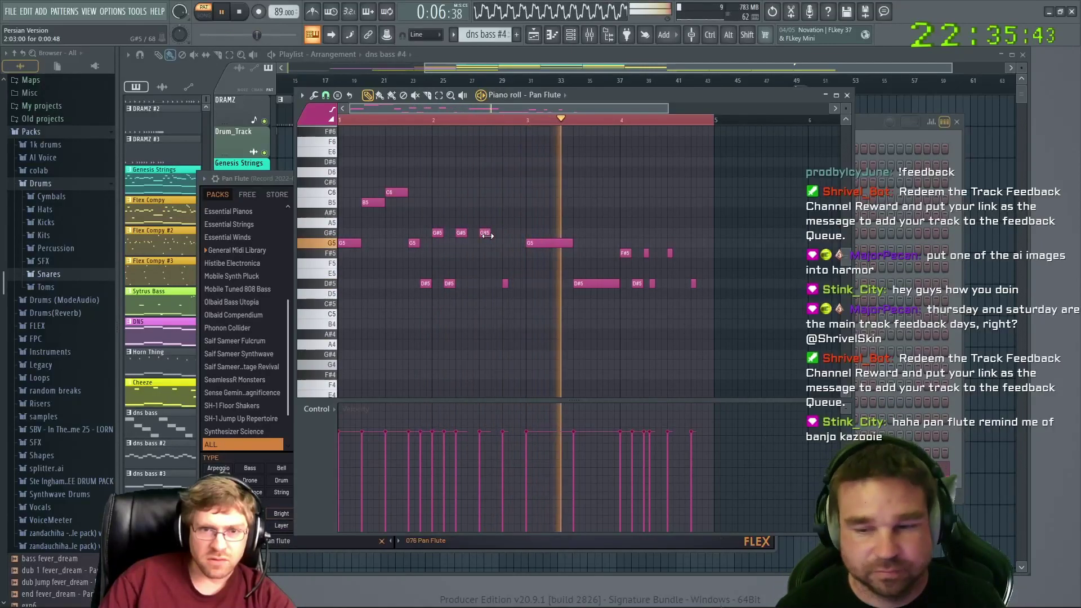
drag(406, 192, 397, 192)
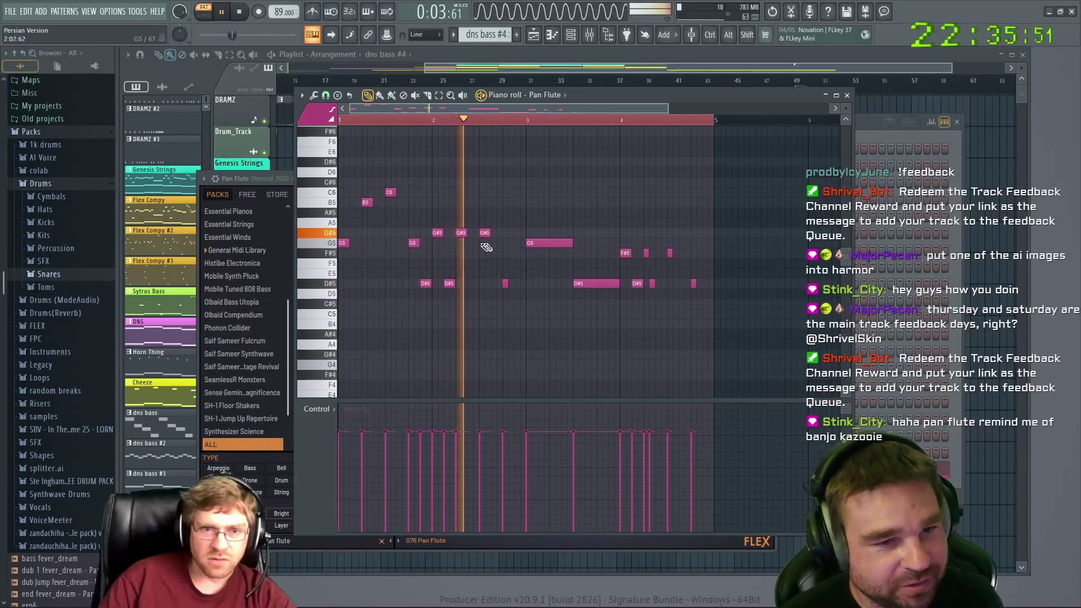
Shorten bar 3's G5 and D#5 to one beat and bar 1's B5 to a quarter beat, and lengthen bar 2's last D#5 to one beat
drag(572, 242, 548, 244)
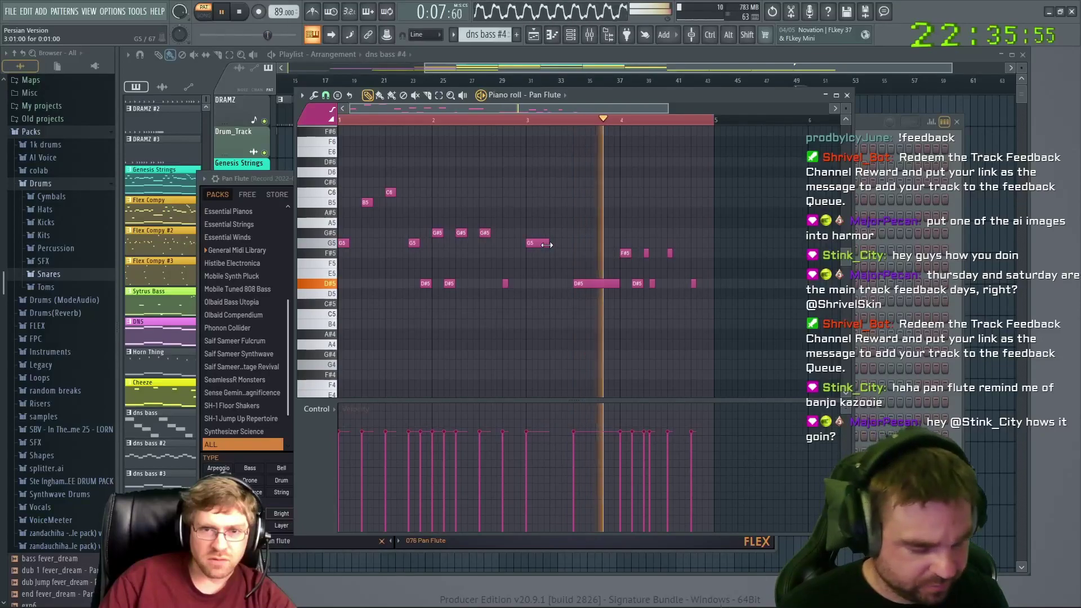
drag(618, 283, 594, 283)
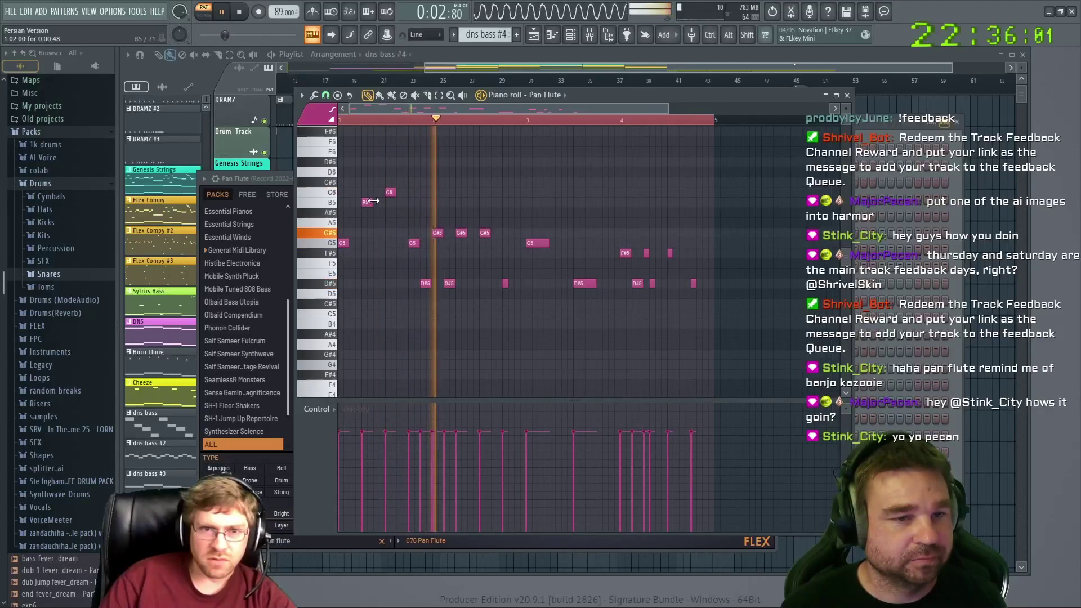
drag(372, 201, 366, 201)
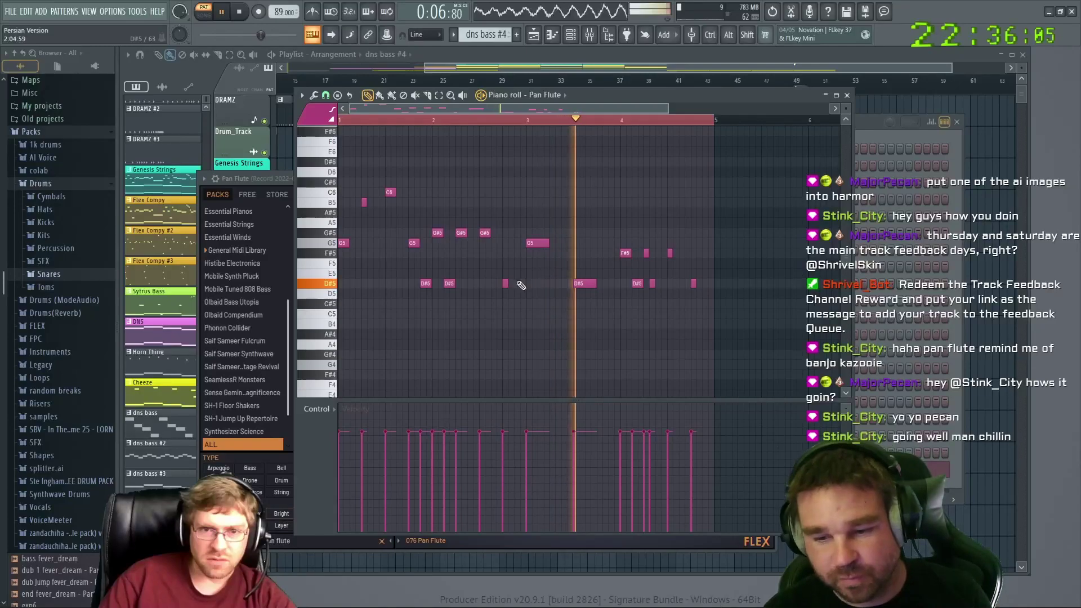
drag(509, 283, 524, 282)
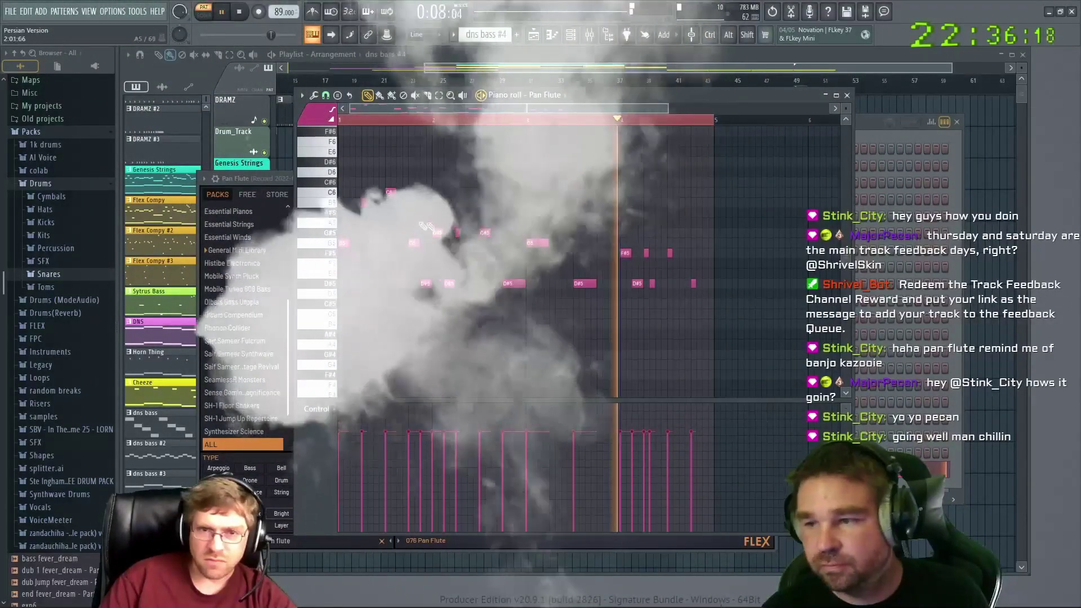
Try the Pan Flute's chorus, tremolo and vibrato rate macros at maximum, leaving only EQ Low at maximum and all other macros at zero
click(521, 248)
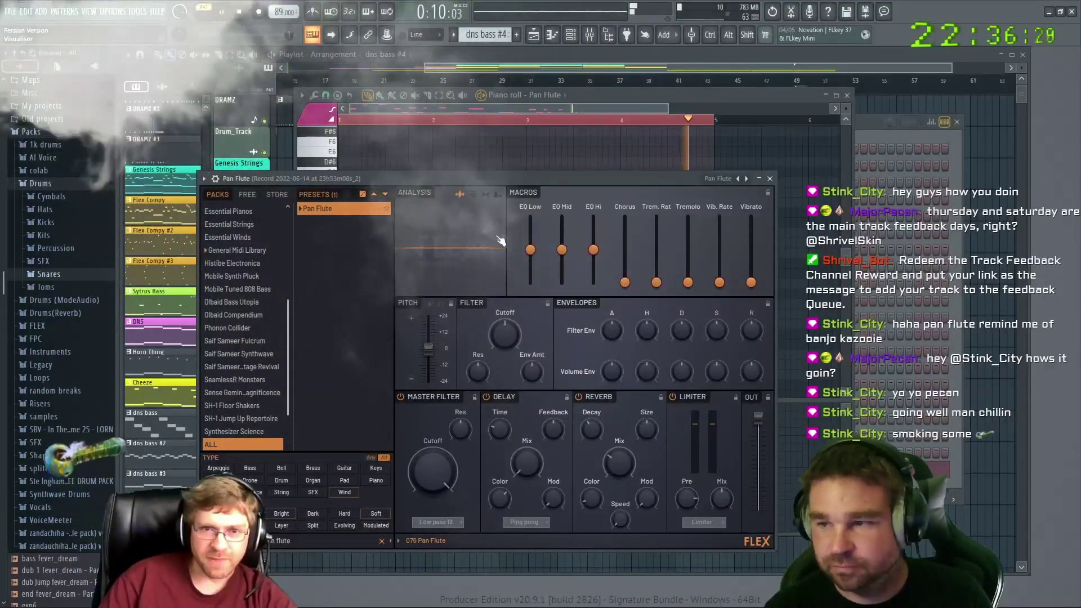
drag(529, 249, 624, 217)
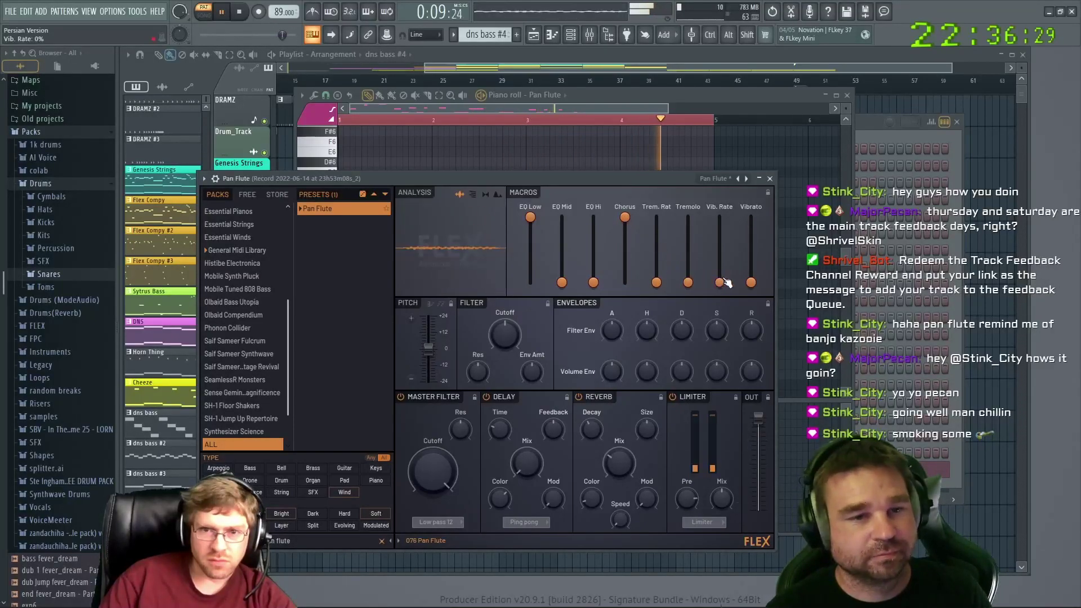
drag(746, 287, 726, 222)
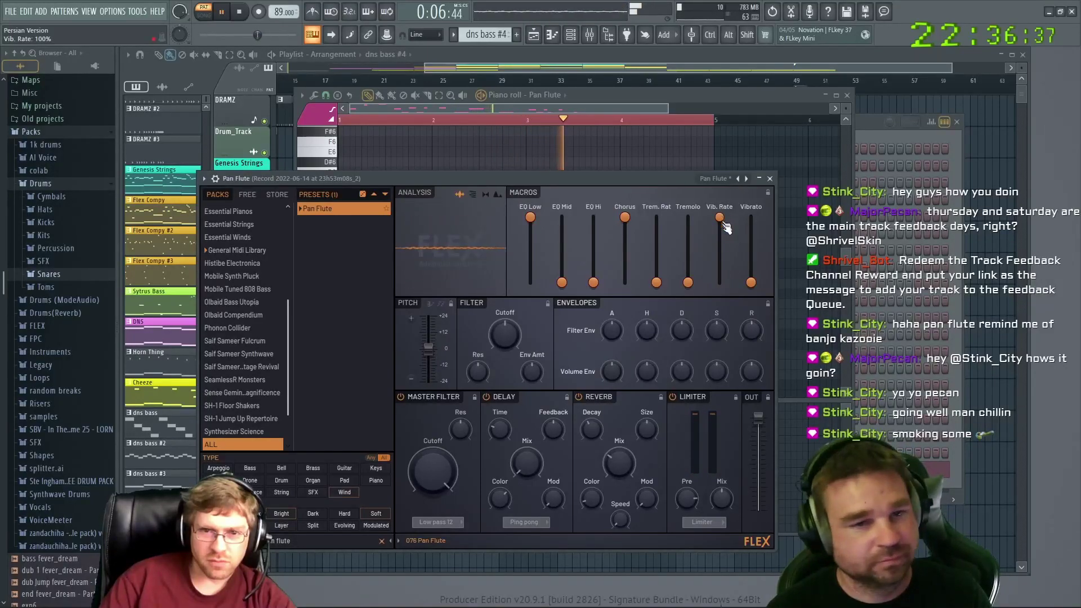
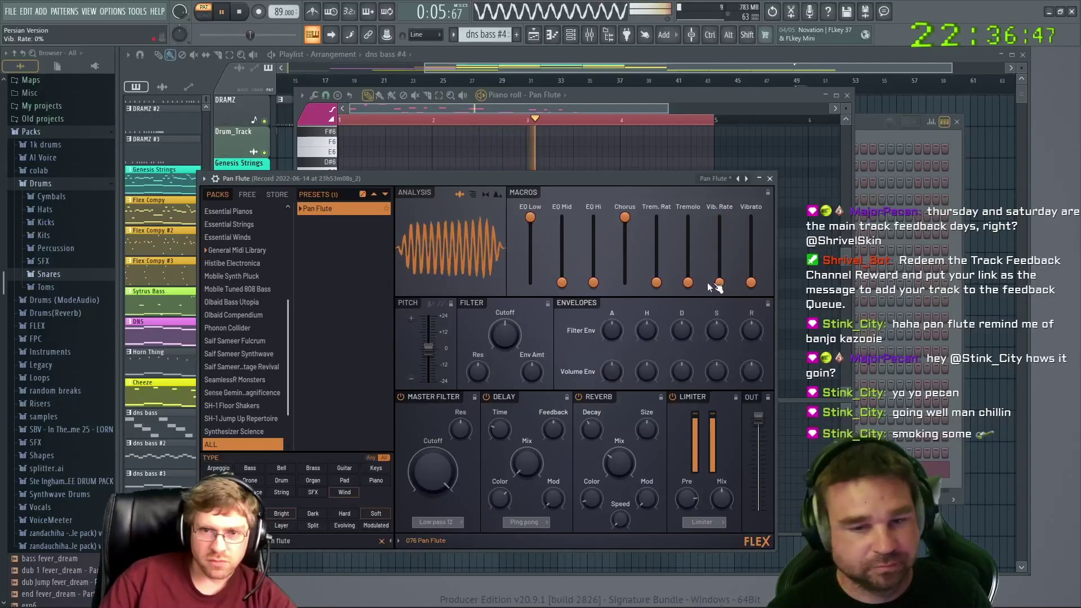
drag(688, 254, 688, 217)
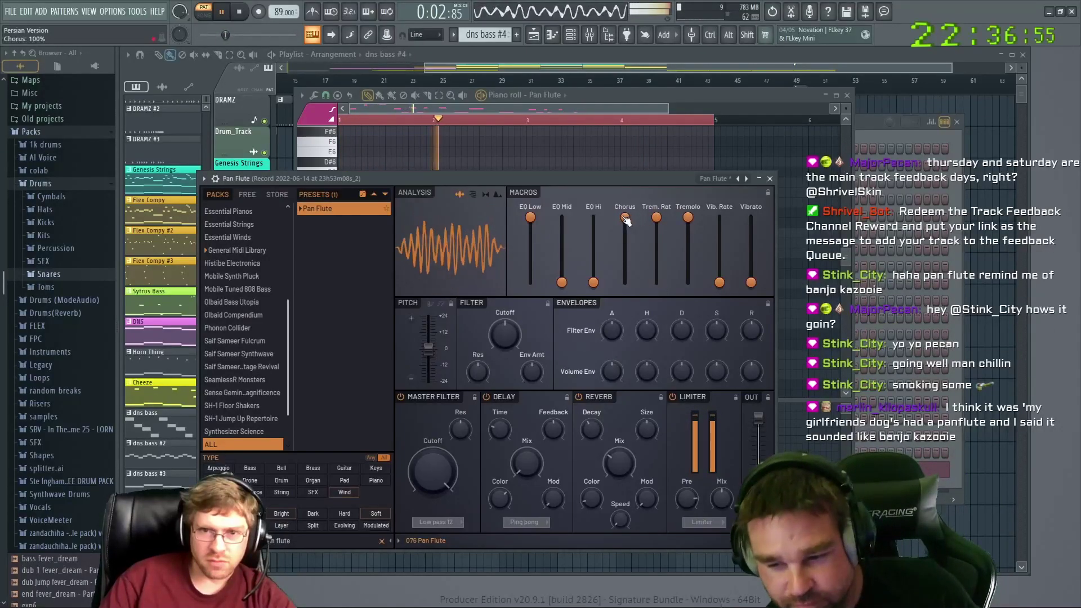
drag(624, 217, 623, 281)
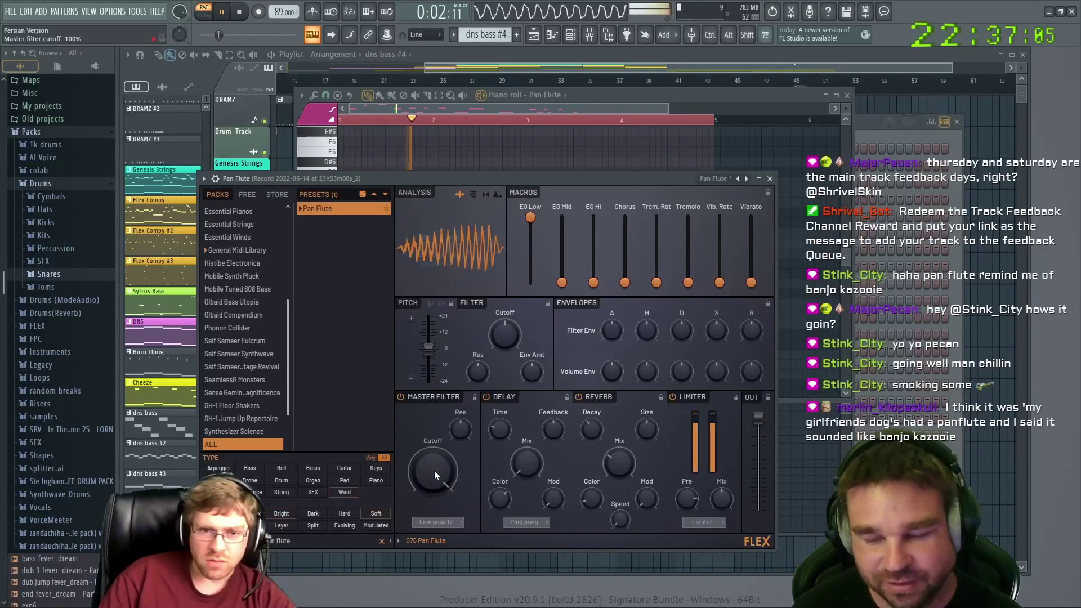
Lower the Pan Flute's master filter cutoff to about 34%, adjust the filter resonance, and play the arrangement from around bar 44
drag(432, 470, 432, 490)
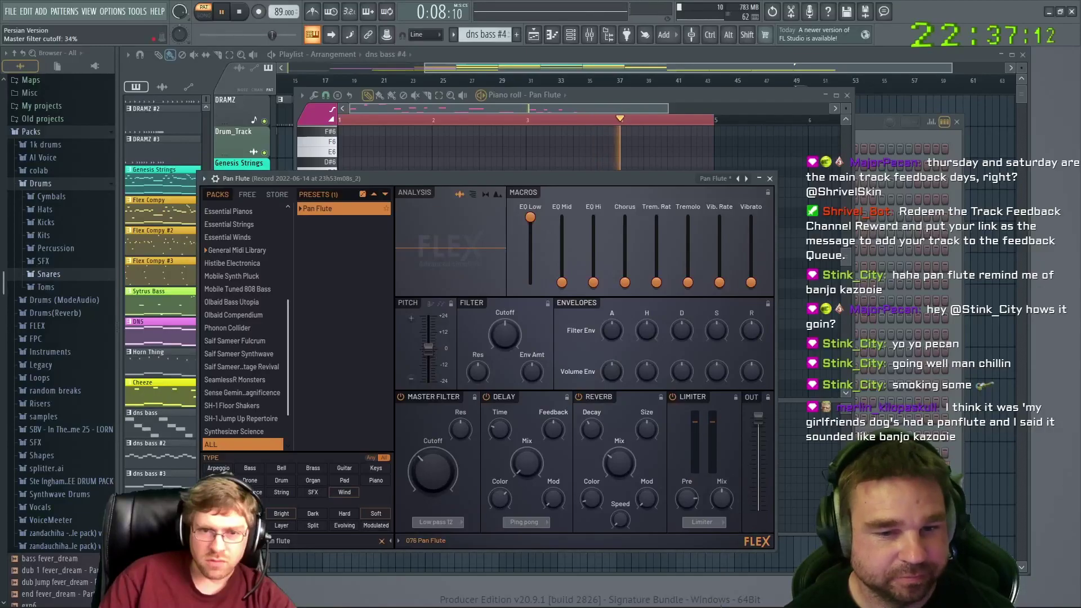
mouse_move(460, 429)
mouse_down()
mouse_move(460, 394)
mouse_move(460, 420)
mouse_up()
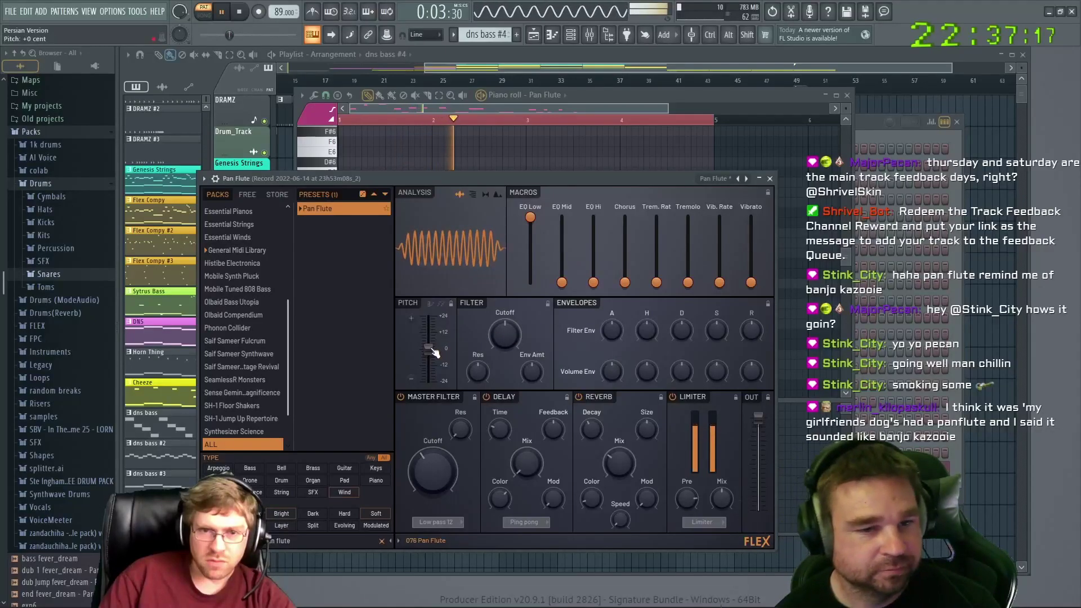
click(860, 118)
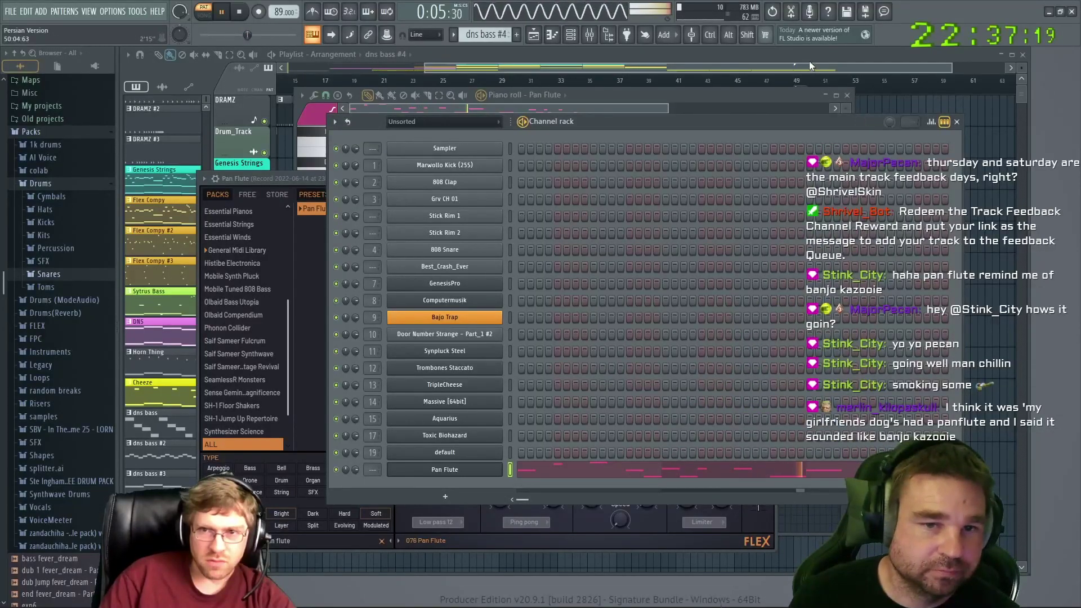
click(809, 60)
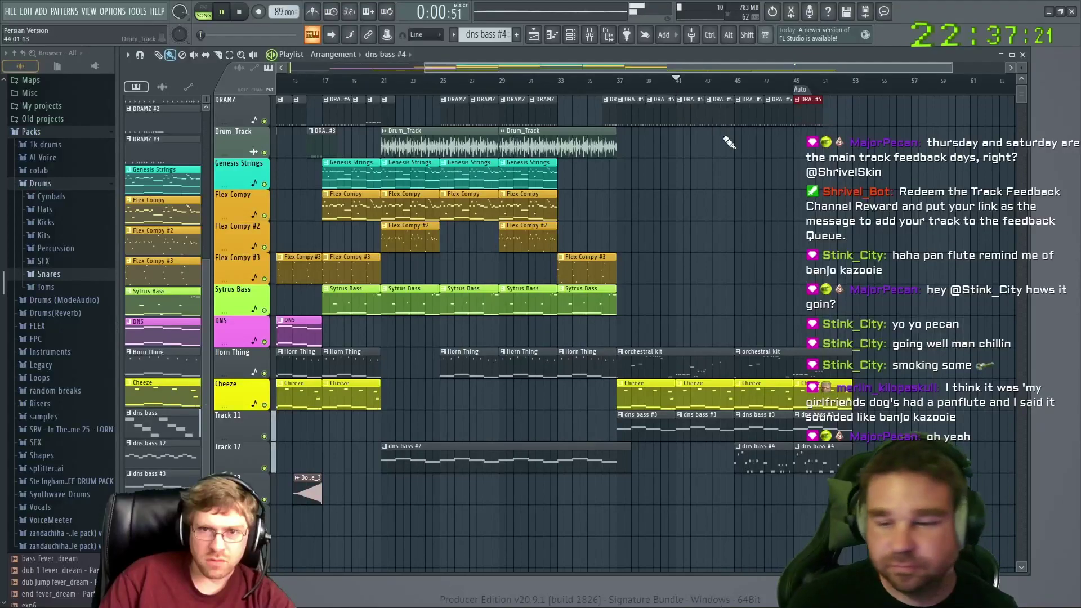
click(728, 90)
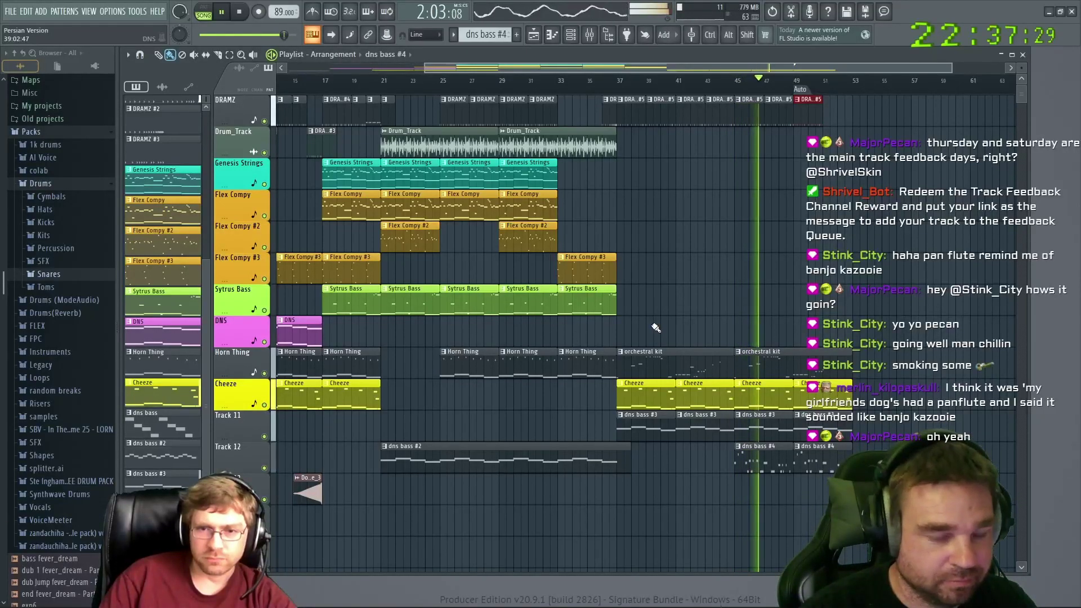
Route the Pan Flute channel to mixer track 20 and set its FLEX limiter pre volume to 54%
key(F6)
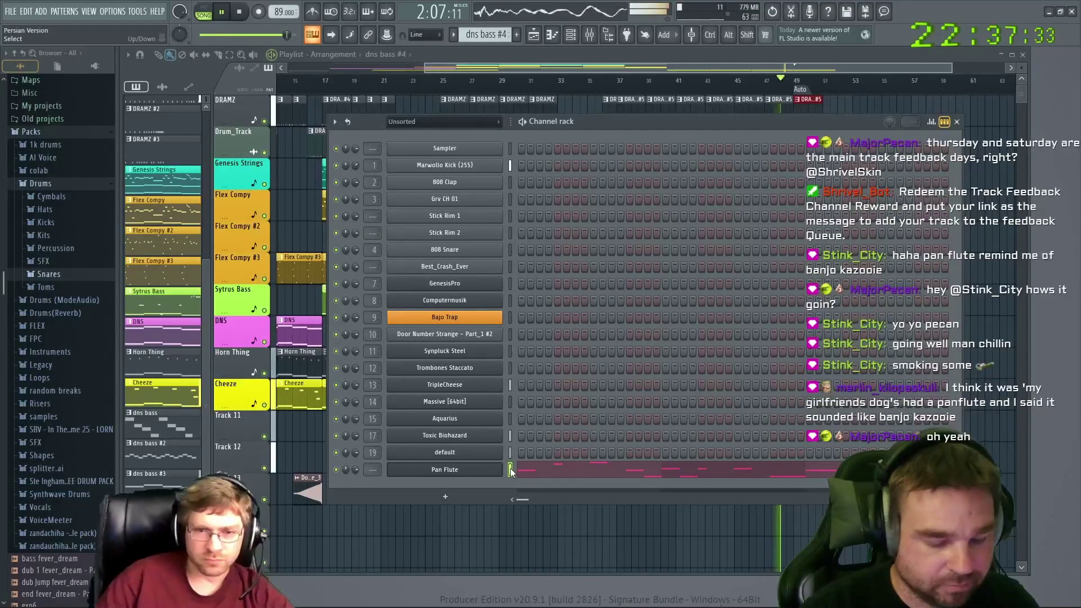
key(ctrl+l)
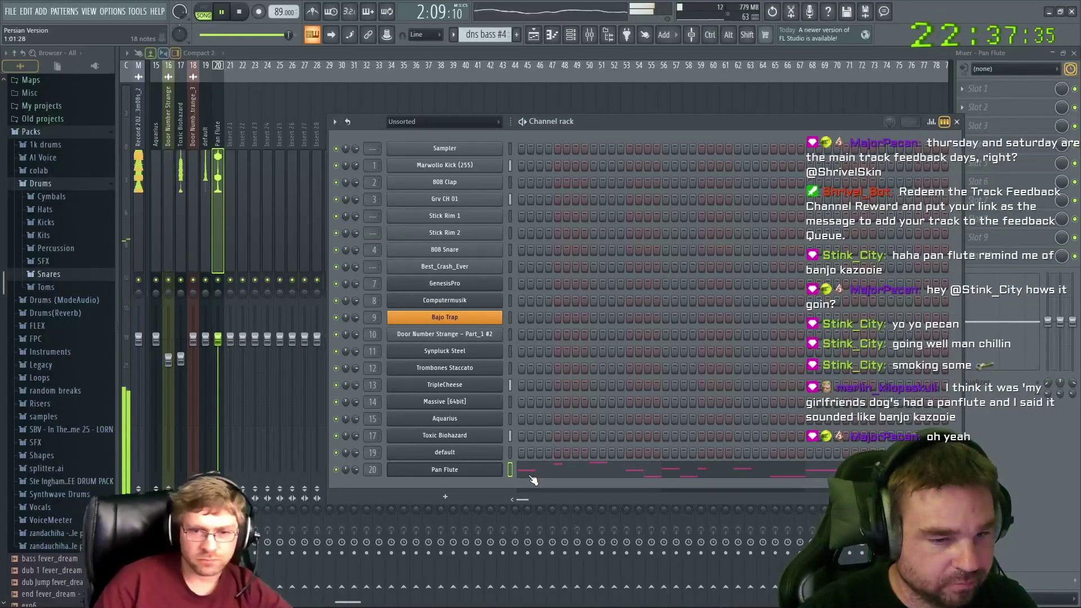
key(F6)
key(F6)
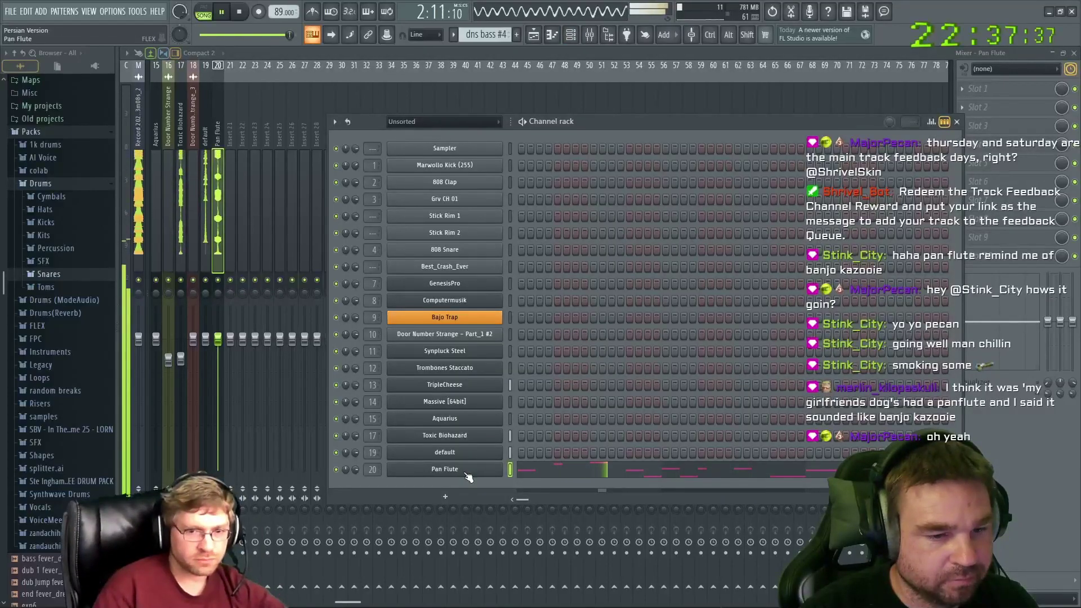
click(466, 474)
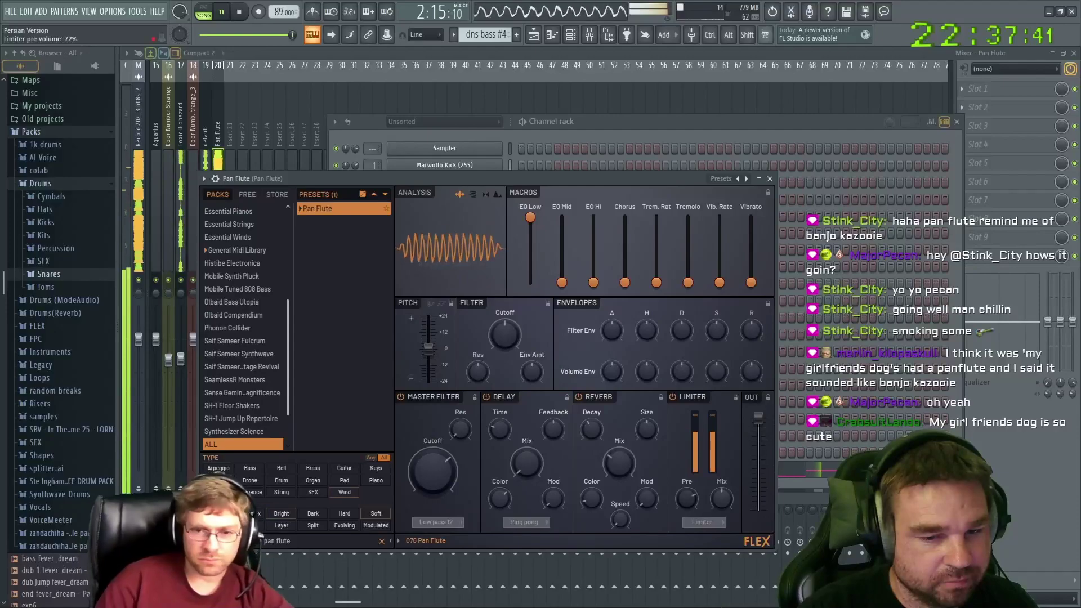
drag(677, 495, 677, 488)
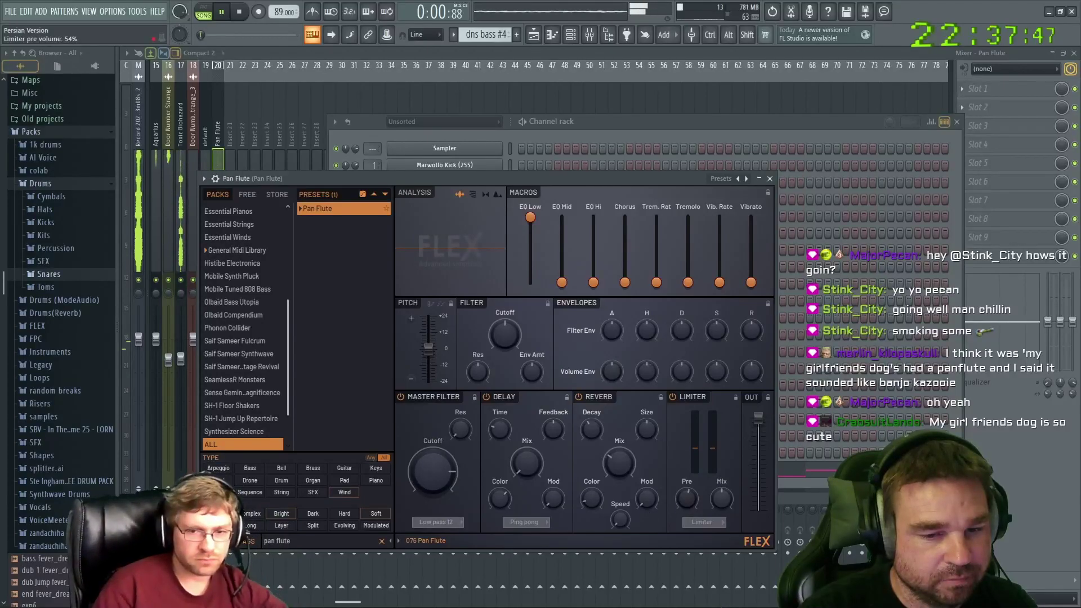
Clear the Pan Flute, channel rack and mixer windows off the playlist and place a DRAMZ #3 clip around bar 44 on the DRAMZ track
click(770, 179)
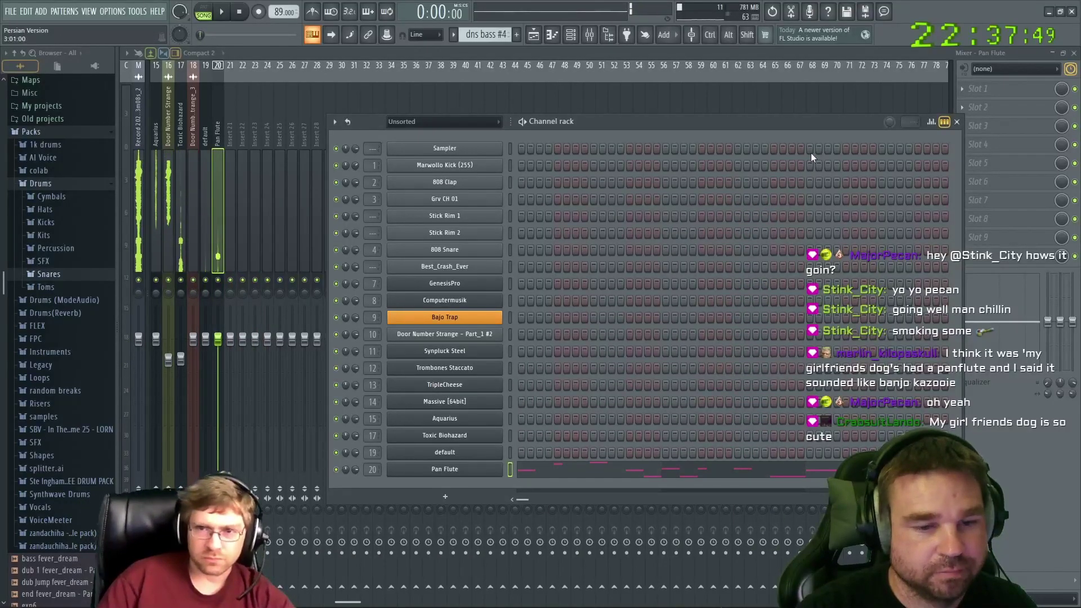
click(958, 123)
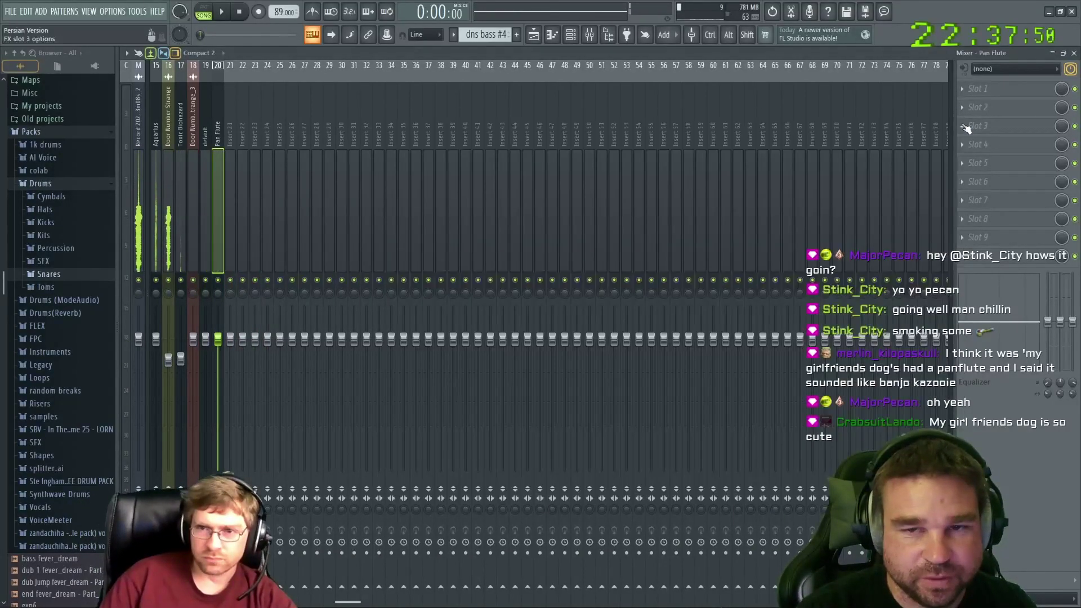
click(1058, 53)
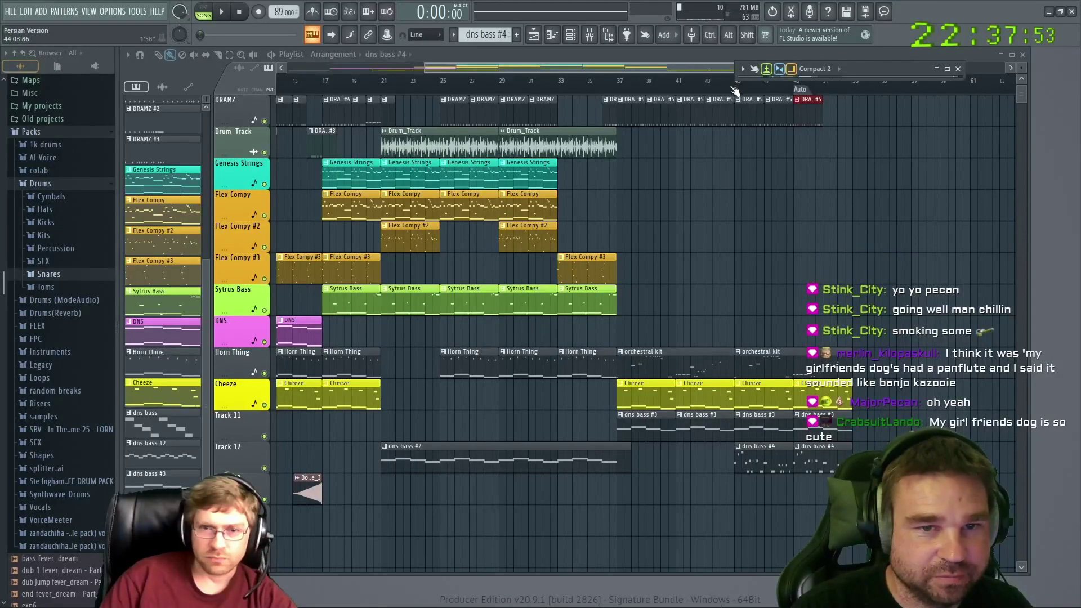
drag(856, 70, 535, 193)
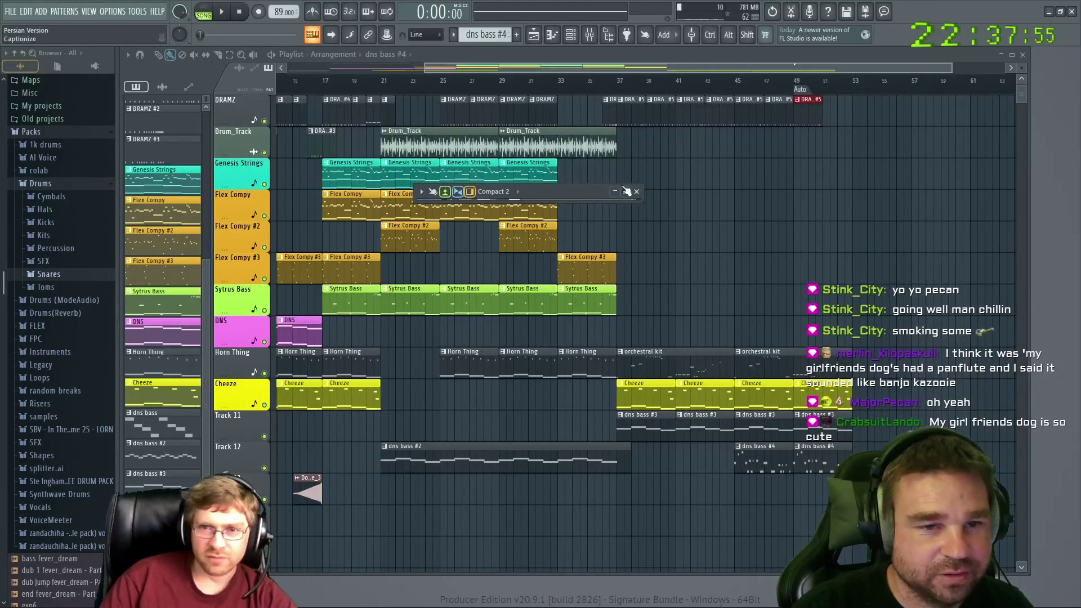
click(735, 89)
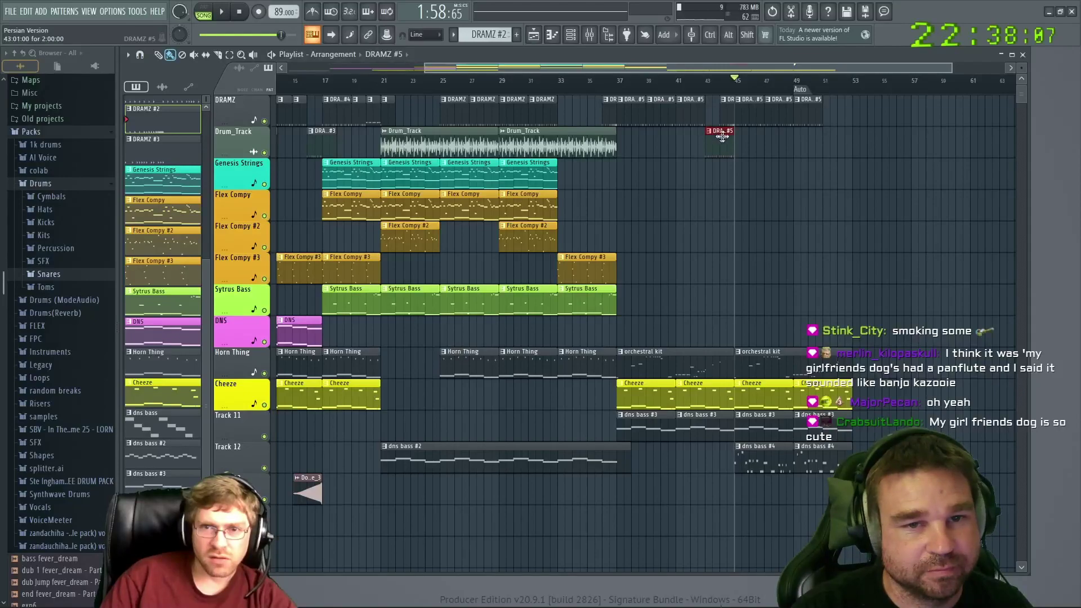
click(712, 99)
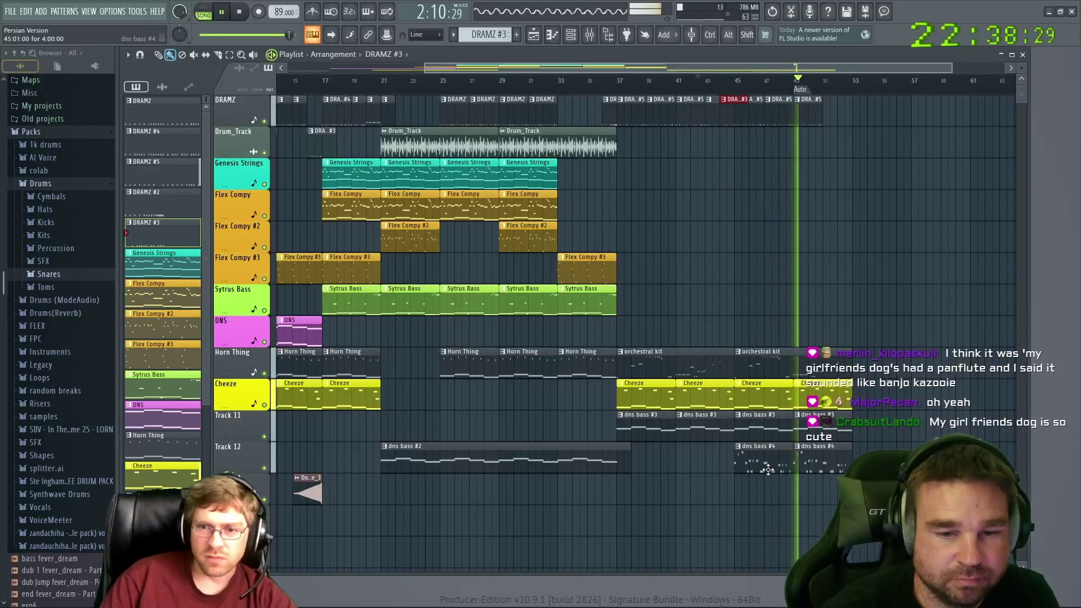
Copy the Pan Flute notes of the dns bass #4 pattern, and clone that pattern
click(796, 466)
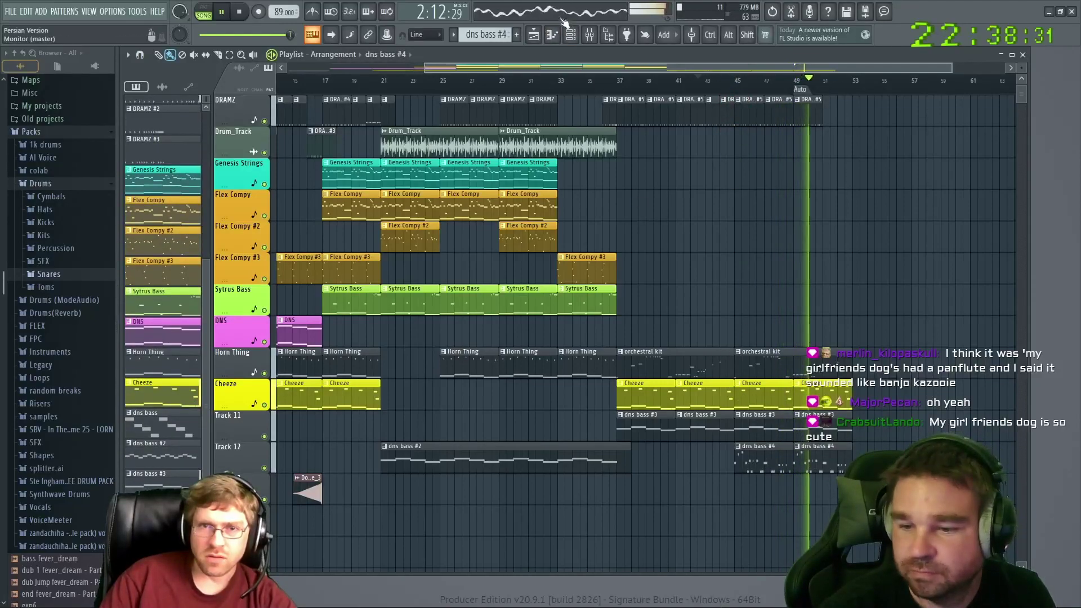
click(574, 40)
scroll(540, 394, down, 2)
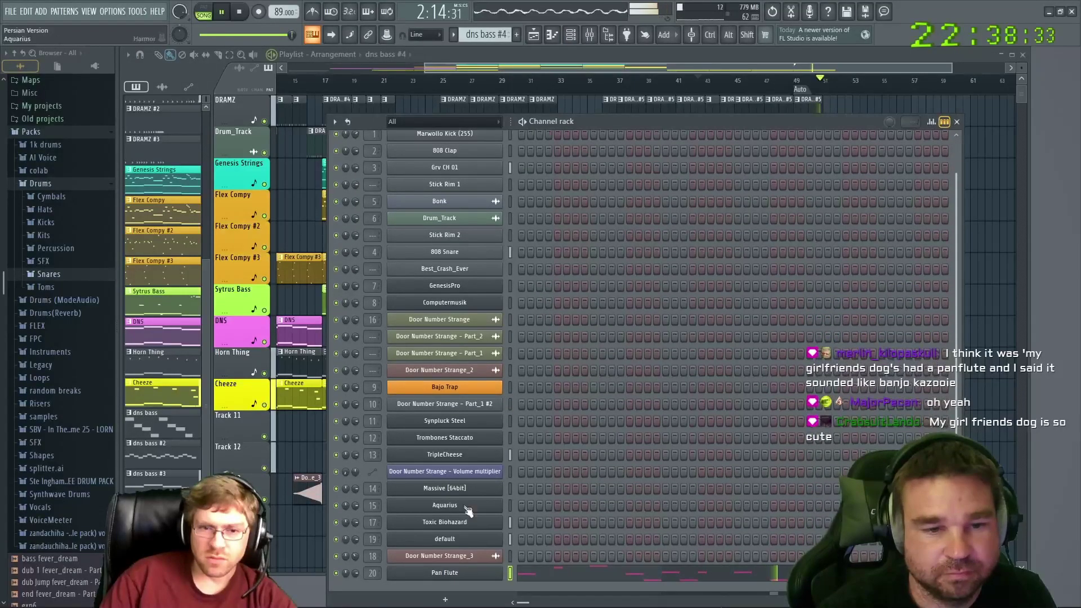
right_click(479, 578)
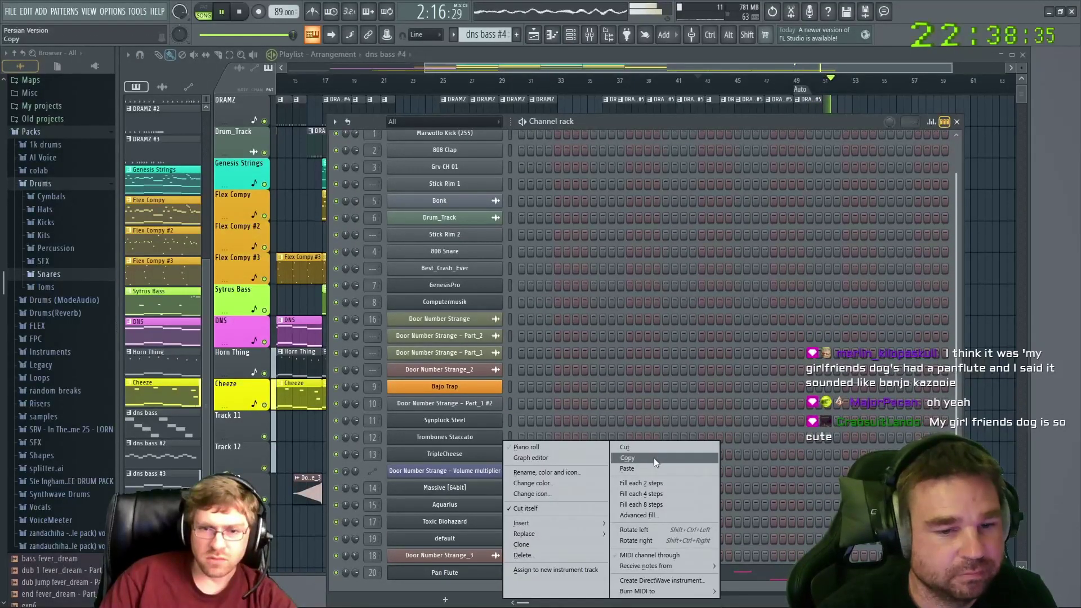
click(628, 457)
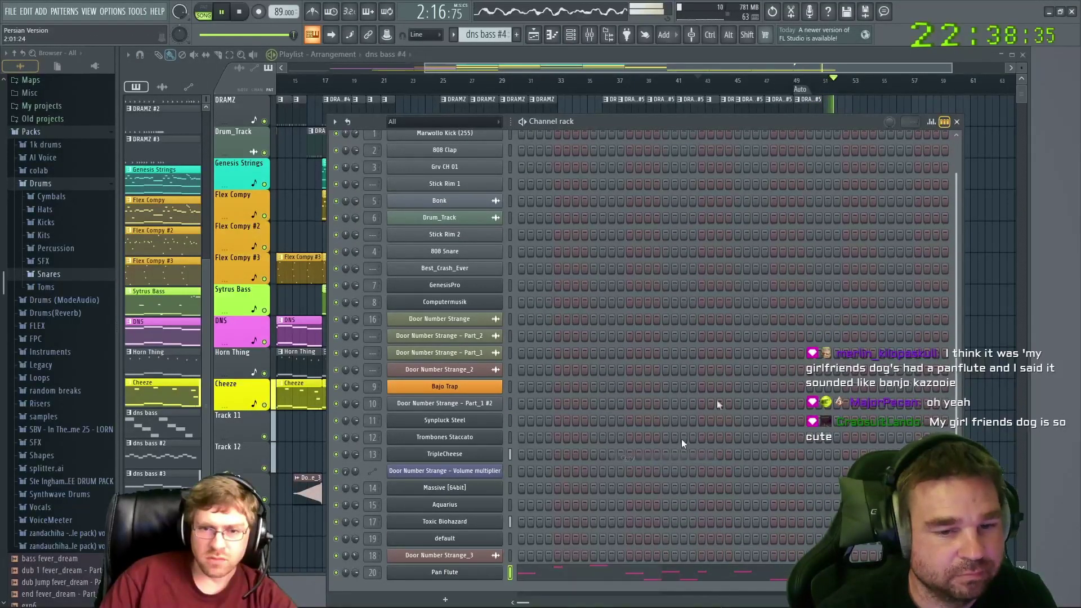
click(957, 122)
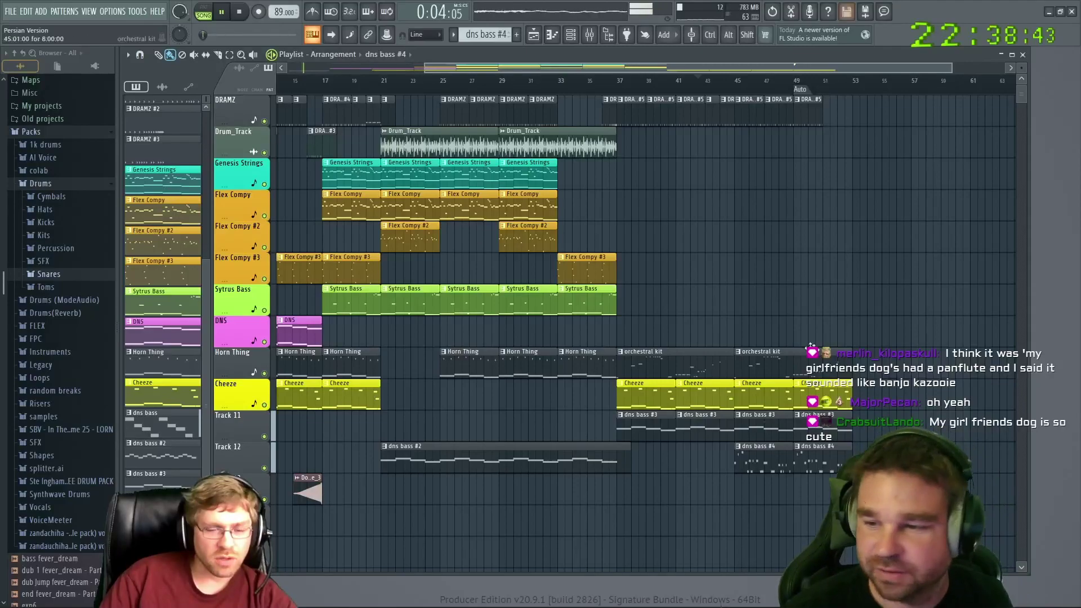
click(572, 36)
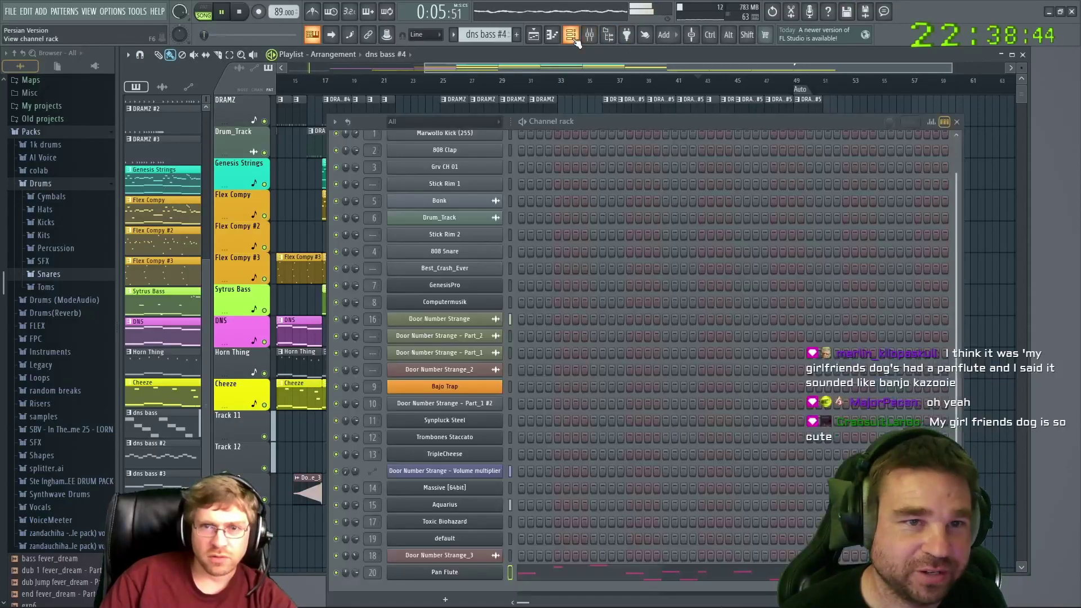
right_click(462, 573)
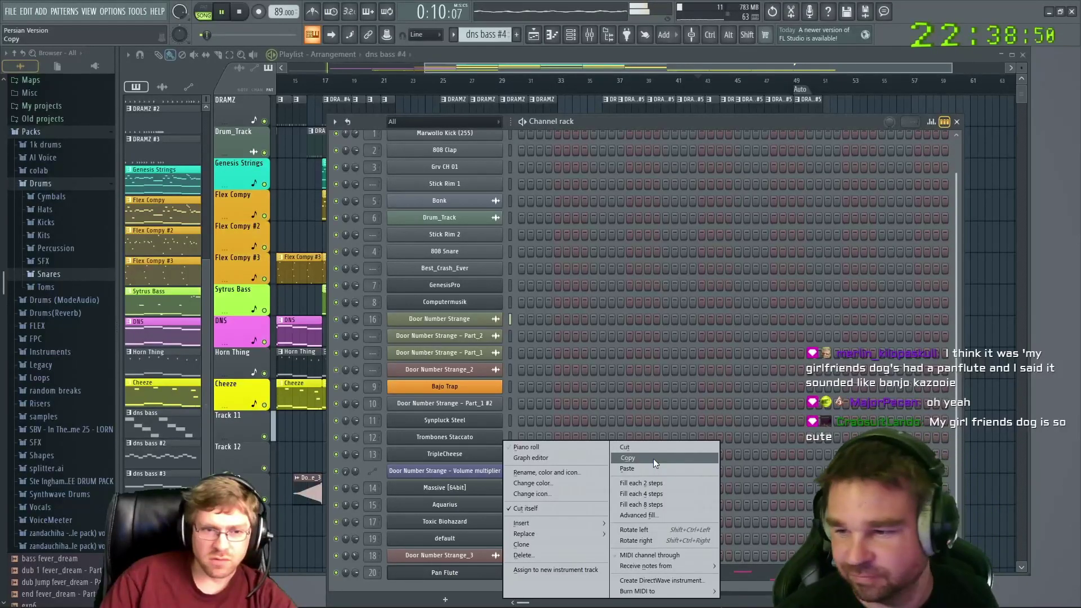
right_click(179, 380)
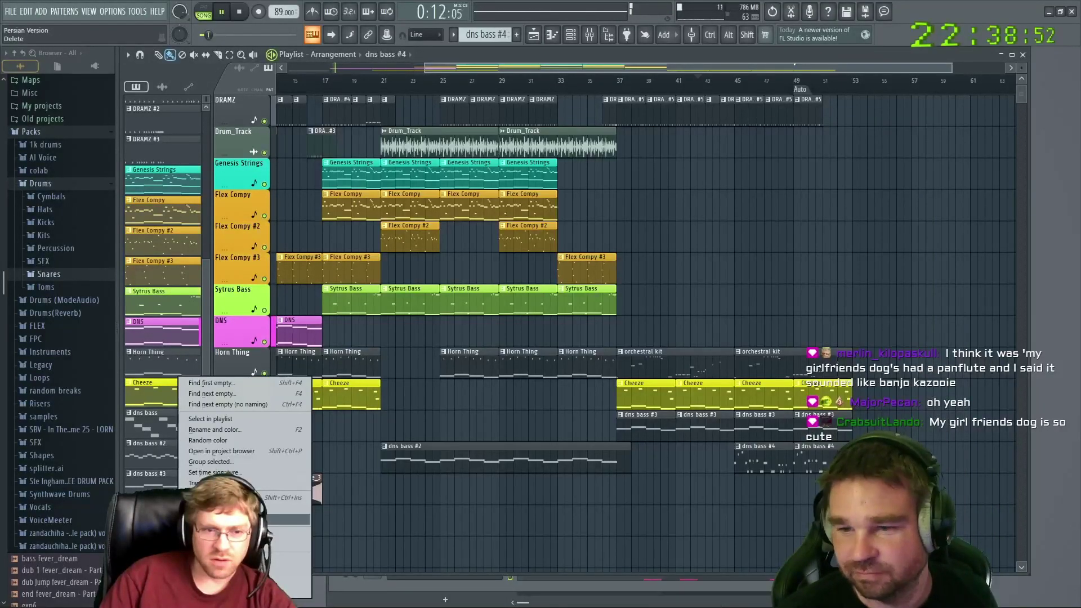
click(248, 508)
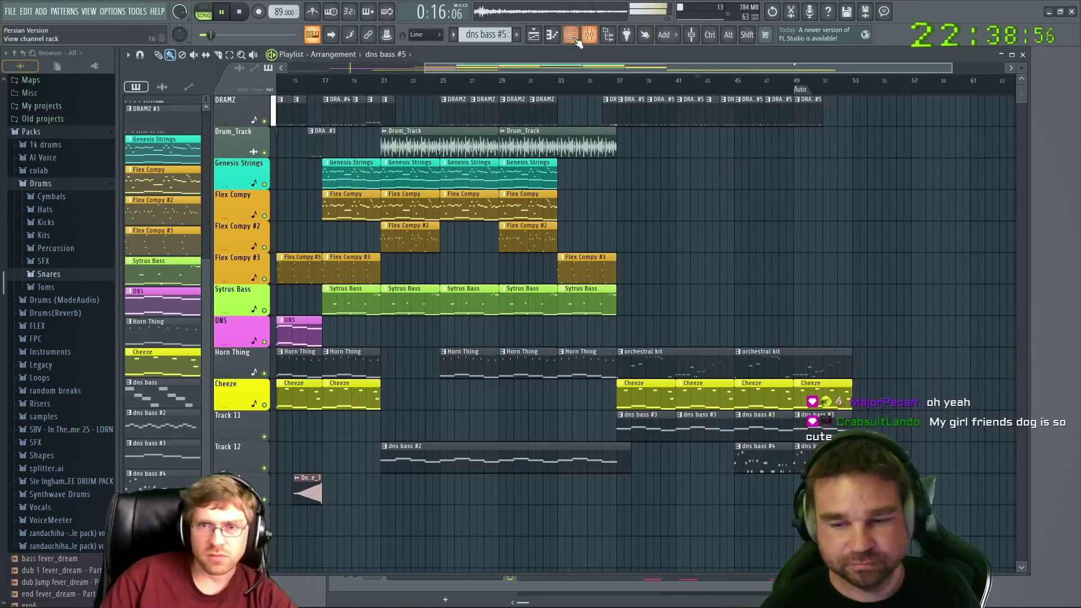
Copy the Pan Flute notes to the Synpluck Steel channel in dns bass #5 and cut them from Pan Flute
click(571, 38)
right_click(487, 572)
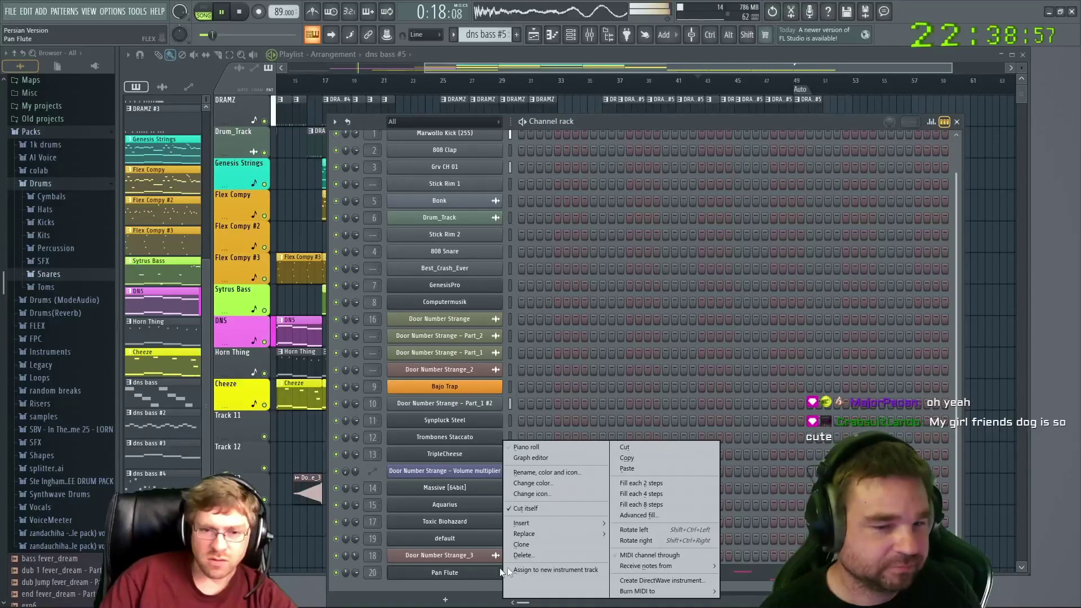
click(625, 458)
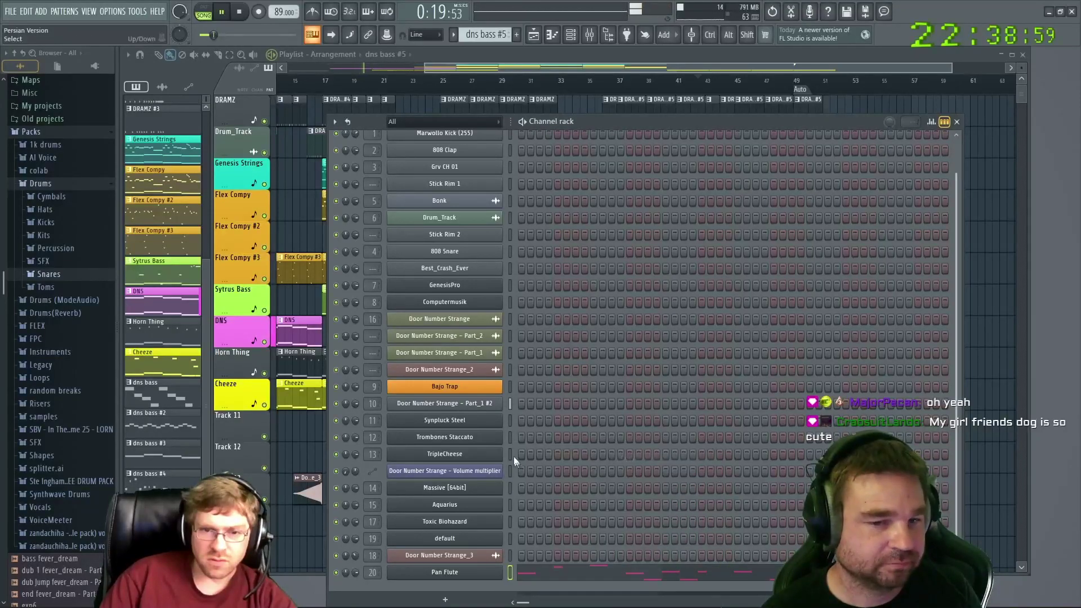
right_click(485, 422)
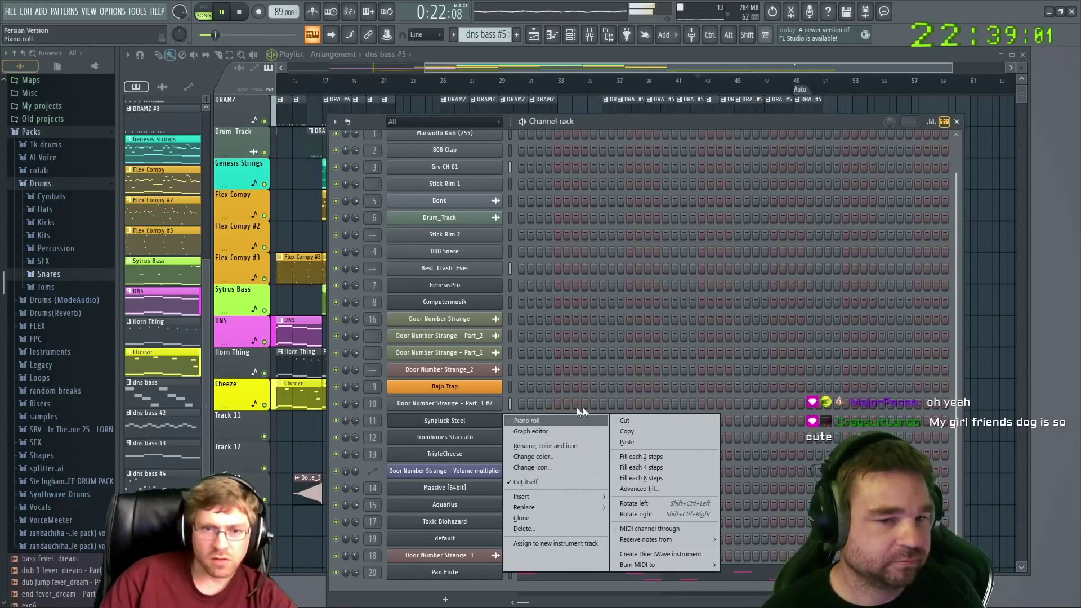
click(633, 442)
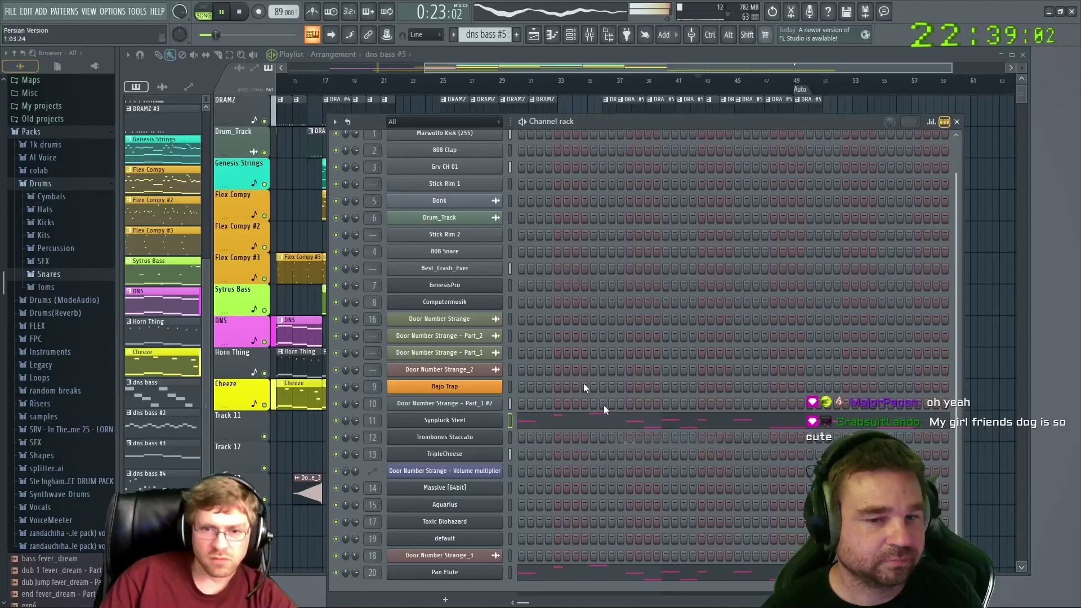
right_click(484, 573)
click(641, 457)
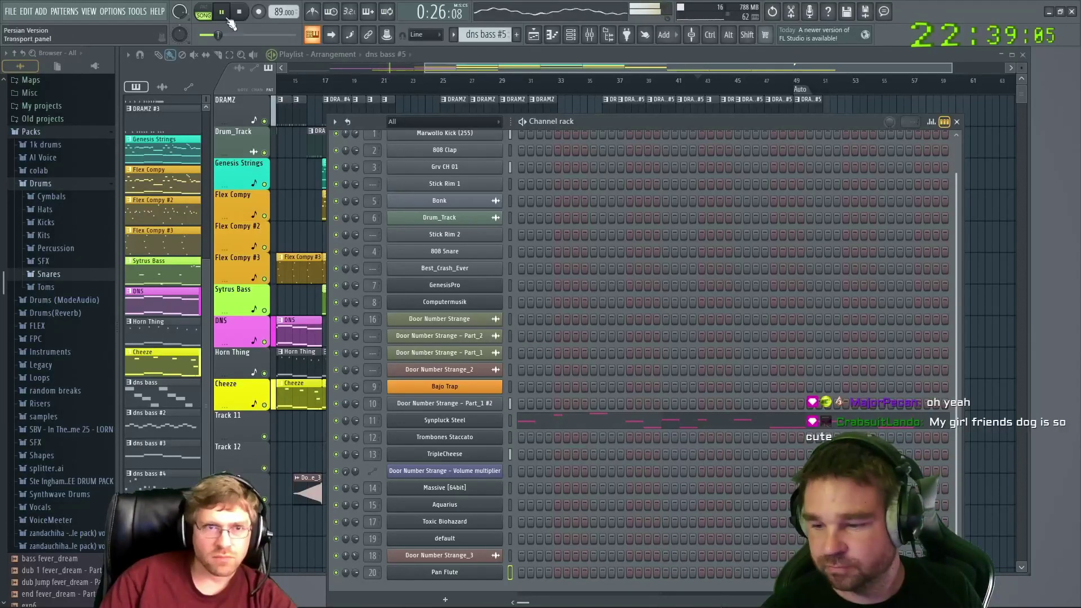
Place dns bass #5 at bar 49 on the track below Track 12, and open its Synpluck Steel notes in the piano roll
click(699, 55)
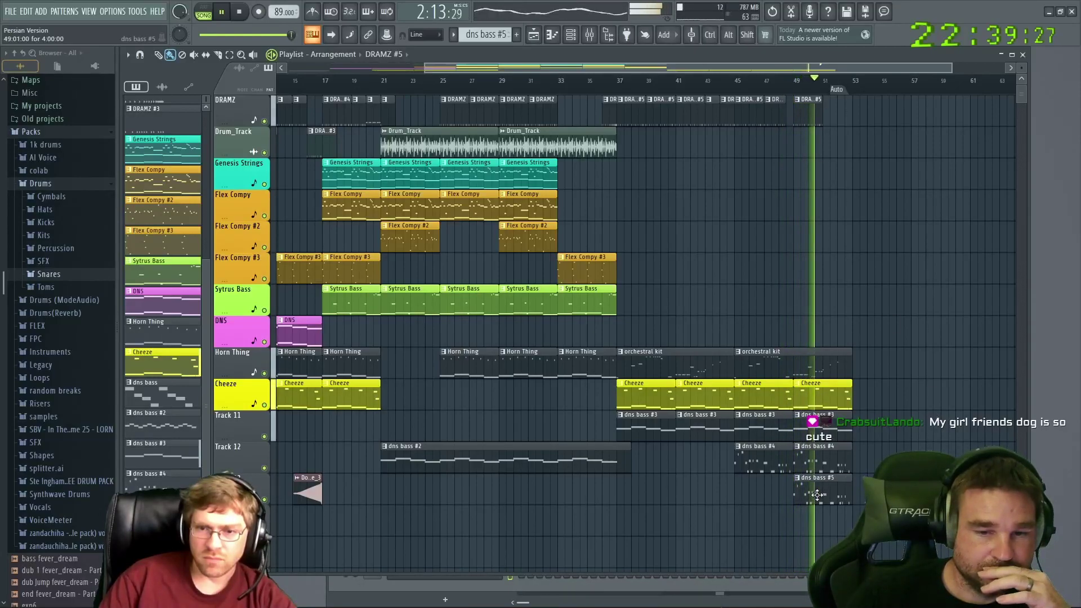
click(582, 32)
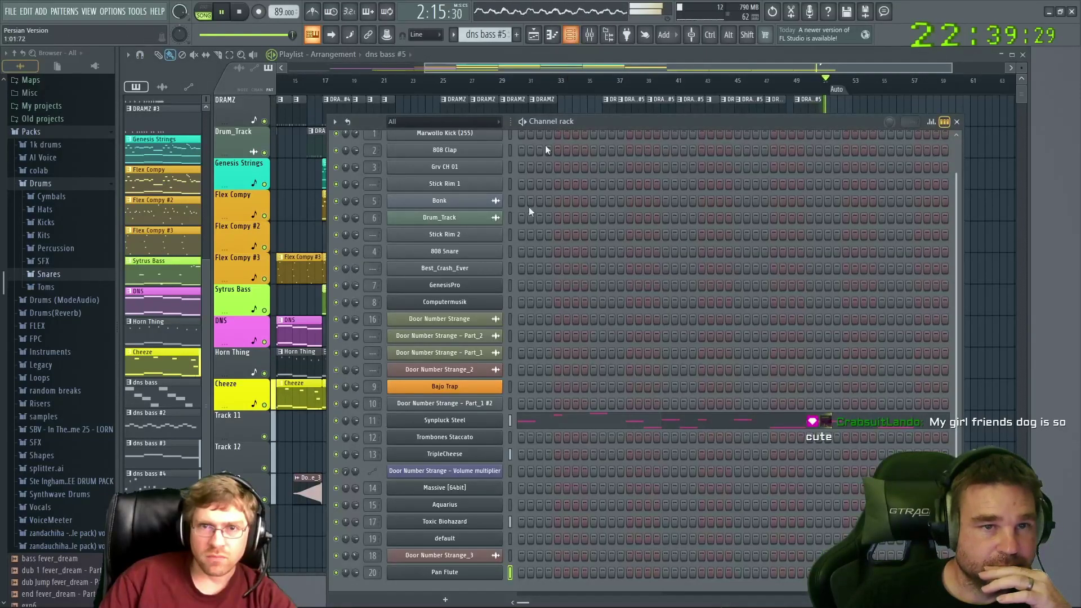
right_click(498, 421)
click(536, 418)
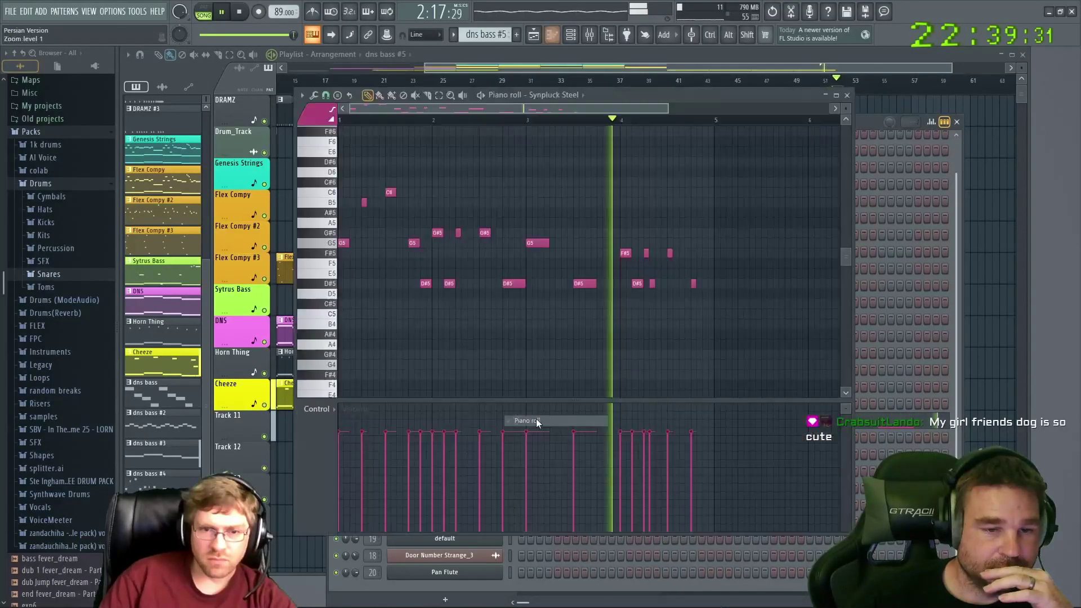
Shorten bar 1's first G5 to a quarter beat, and add quarter-beat G6, G5, G5 after it and another B5 behind the existing one
click(354, 243)
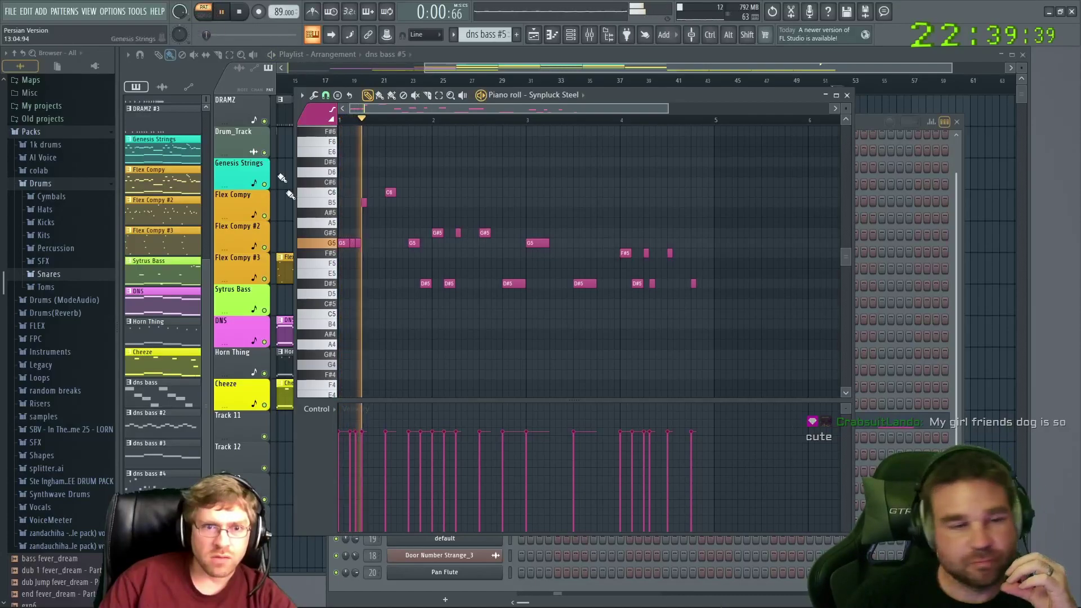
drag(348, 243, 343, 242)
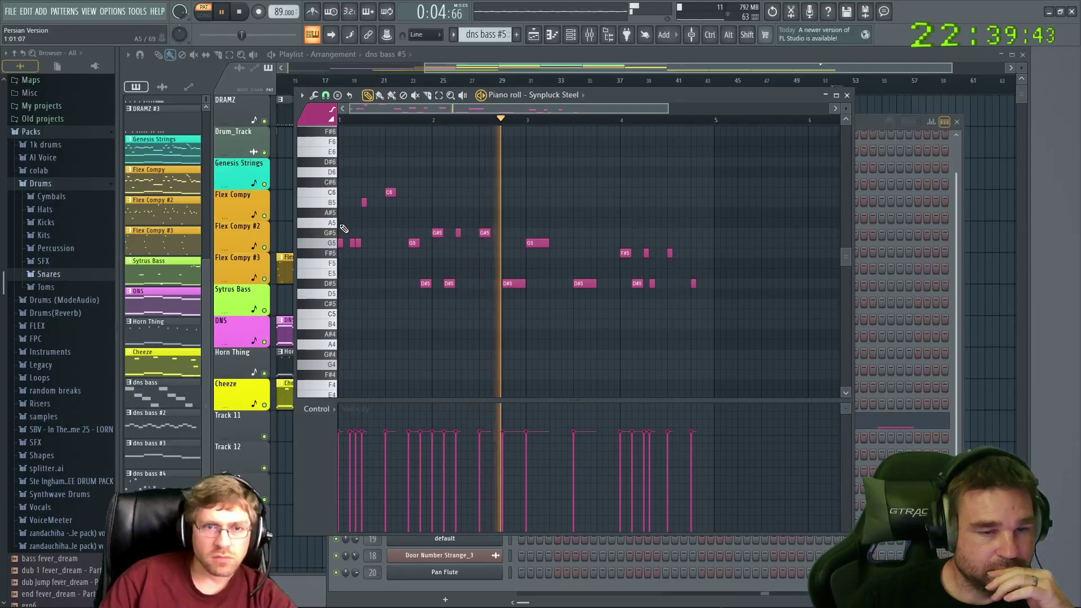
scroll(350, 148, up, 1)
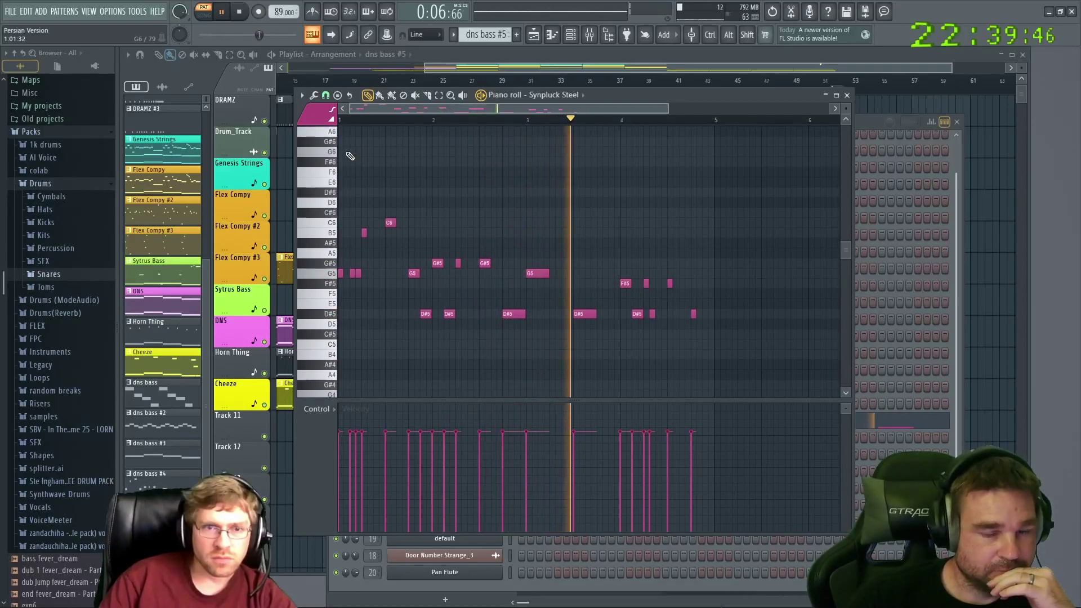
click(346, 151)
click(376, 233)
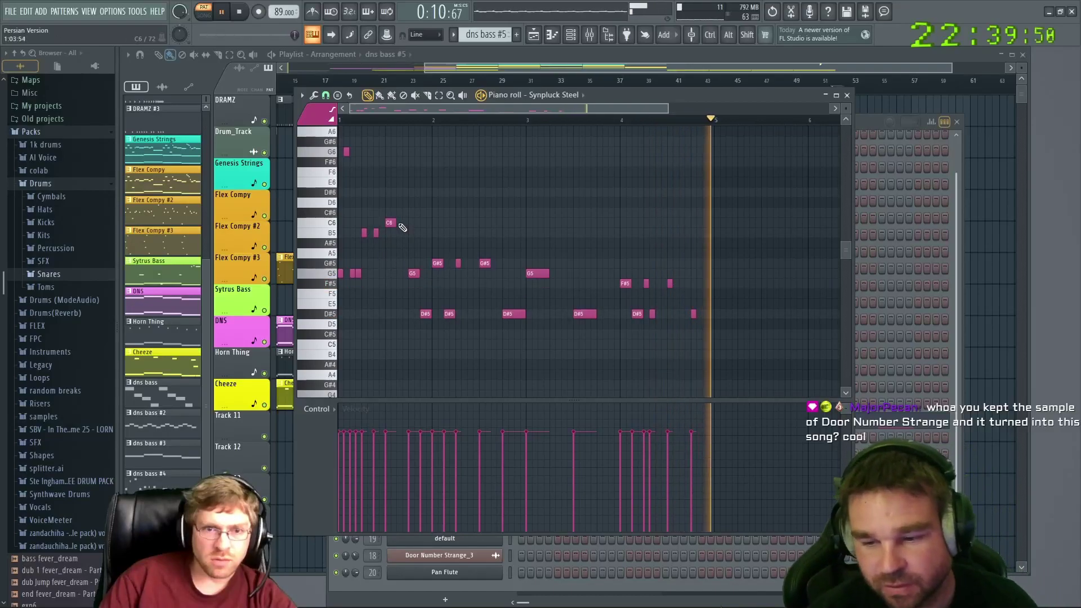
Shorten bar 1's C6 to a quarter beat and add a C5 and two more C6 notes of the same length after it
drag(395, 223, 389, 224)
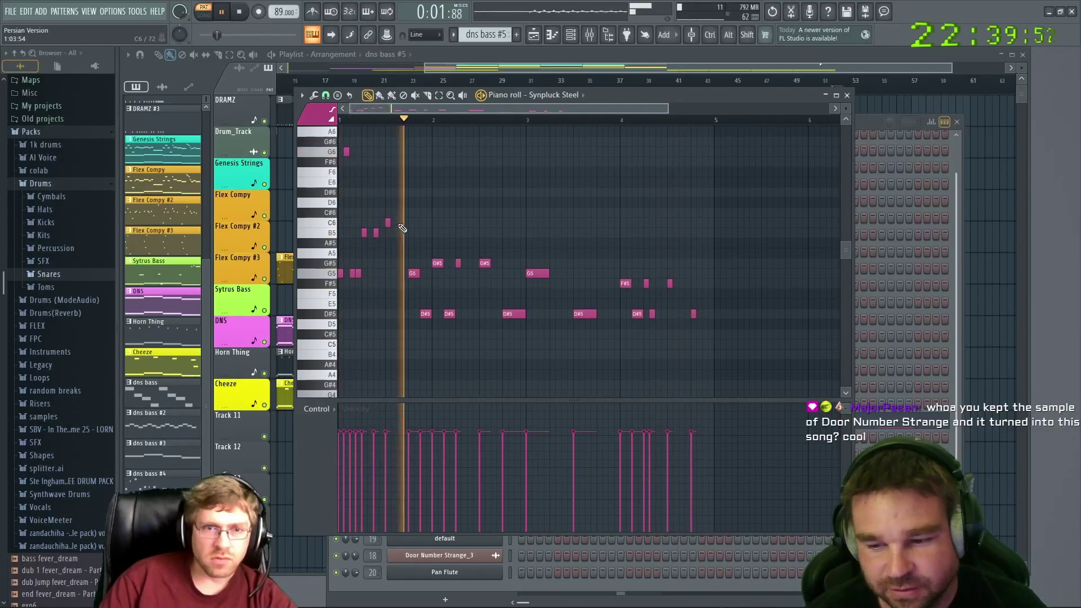
click(399, 223)
click(404, 223)
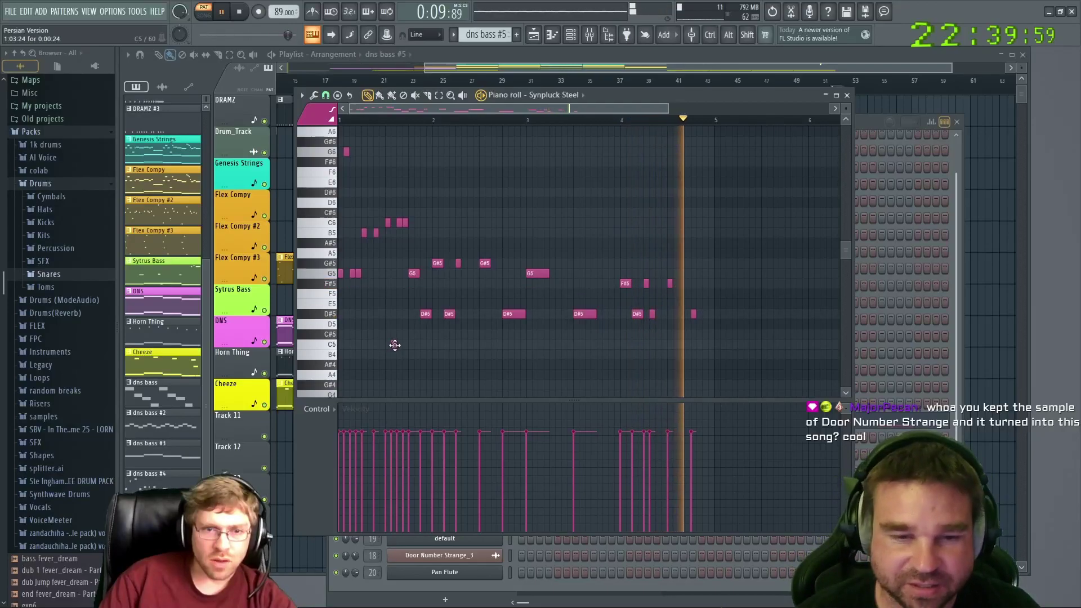
Shorten bar 1's last G5 and D#5 to a quarter beat, adding a quarter-beat G6 after the G5 and D#6 after the D#5
drag(420, 274, 414, 274)
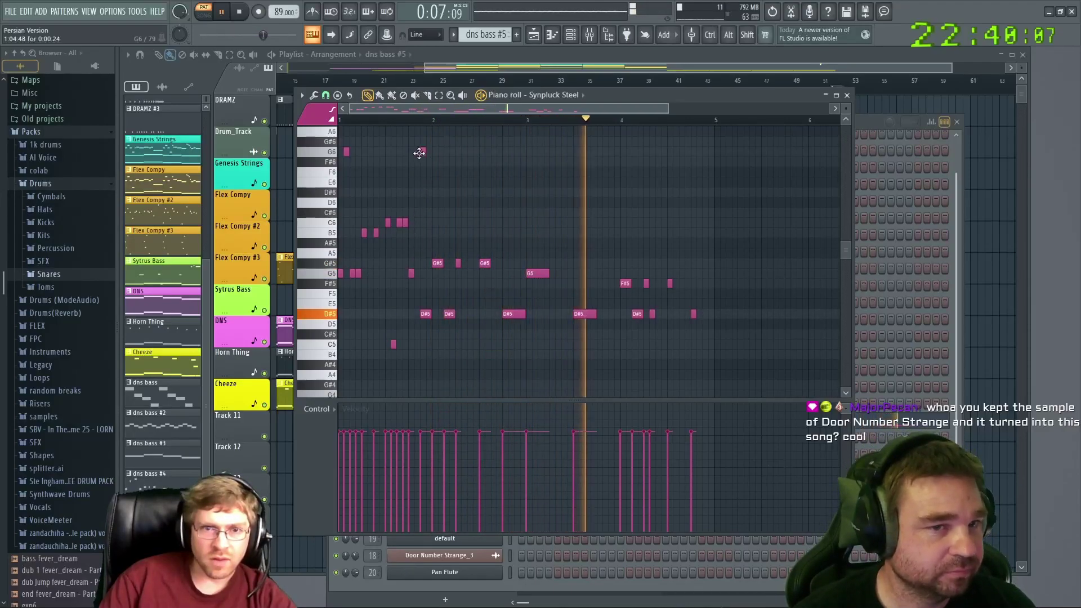
click(419, 152)
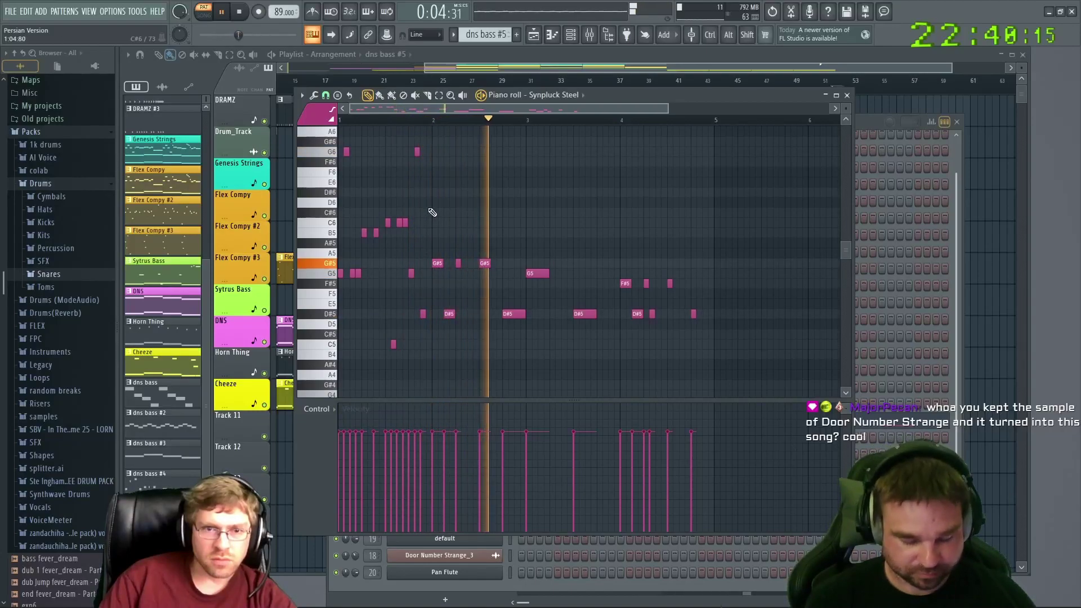
click(428, 192)
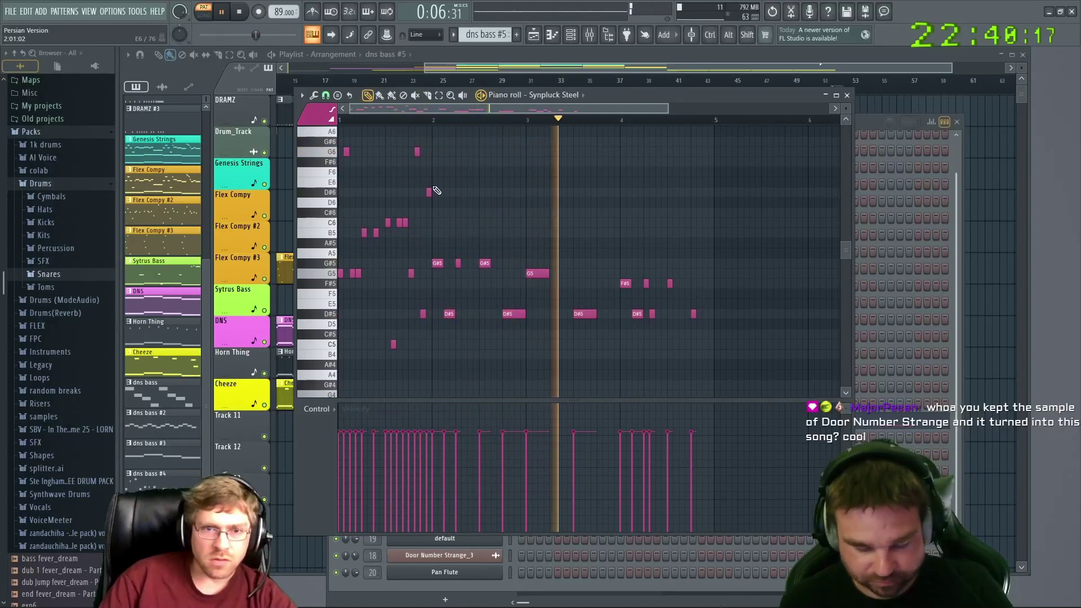
Move the D#6 at the end of bar 1 to D#5, shorten bar 2's first G#5 to a quarter beat and add a G#4 after it
click(411, 120)
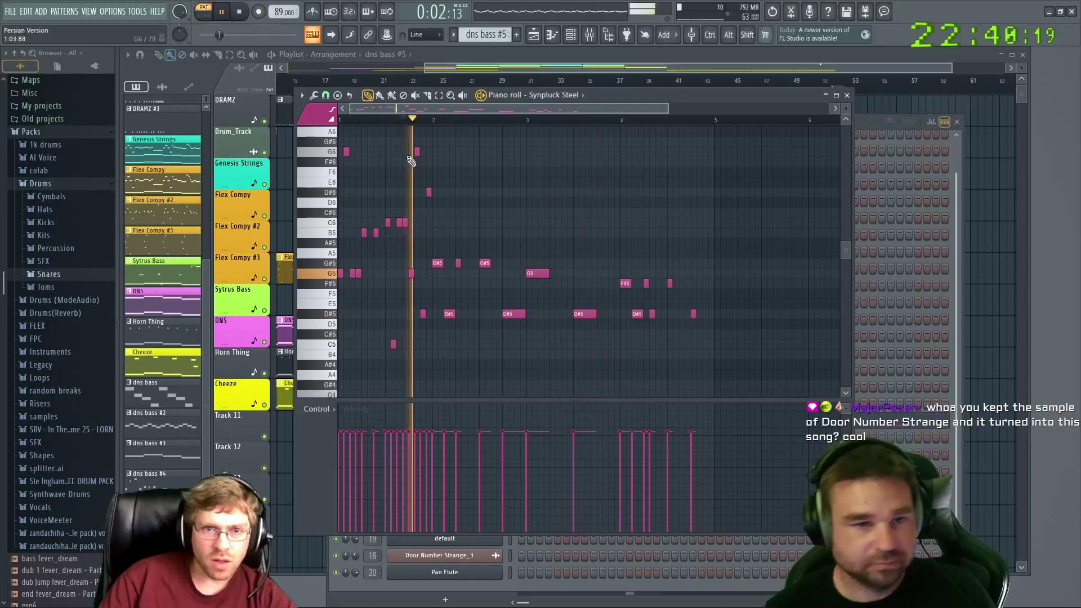
drag(429, 203, 430, 313)
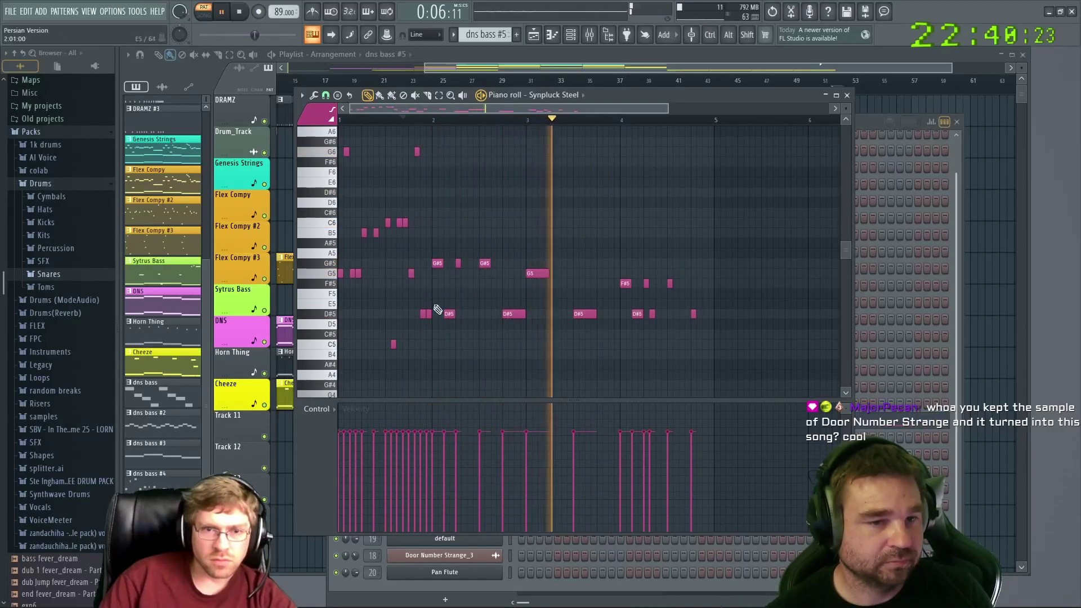
scroll(439, 294, down, 2)
click(439, 354)
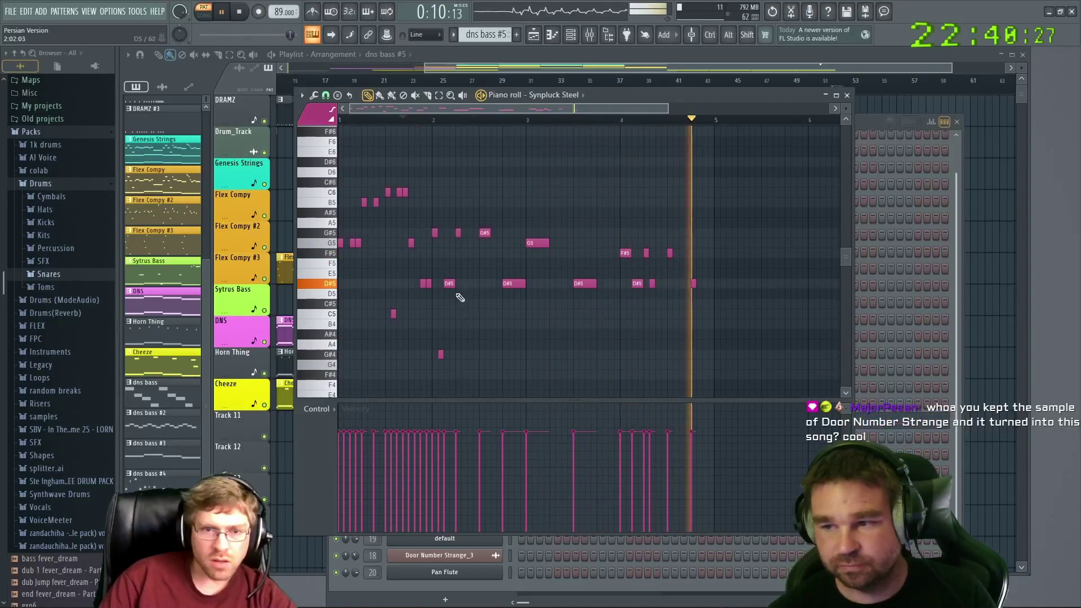
Shorten bar 2's first D#5 to a quarter beat and add a quarter-beat D#4 directly after it
drag(451, 284, 446, 285)
click(451, 285)
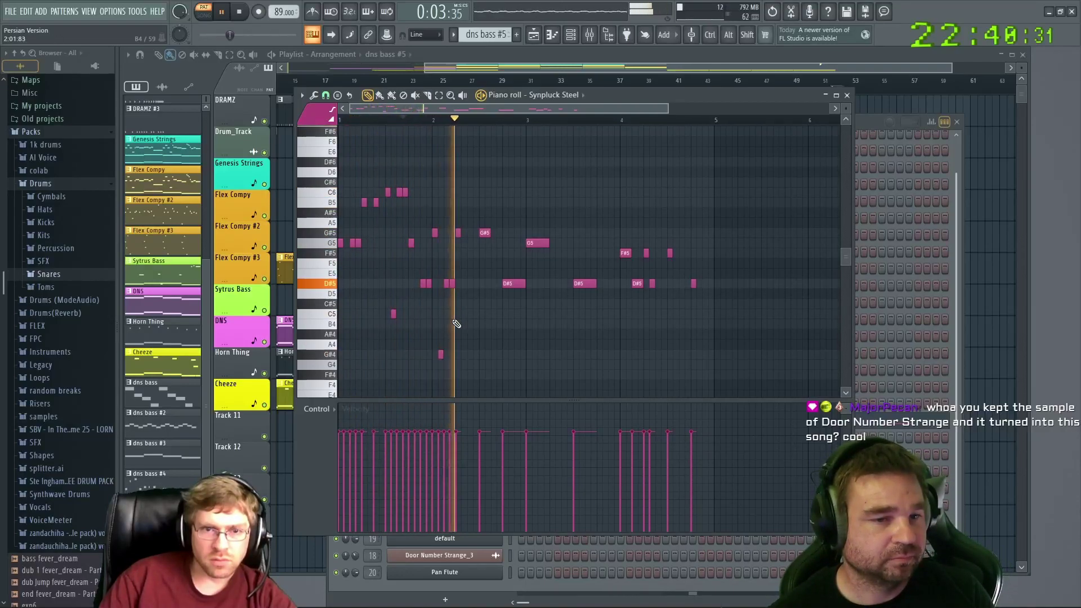
drag(451, 283, 457, 360)
scroll(449, 169, up, 3)
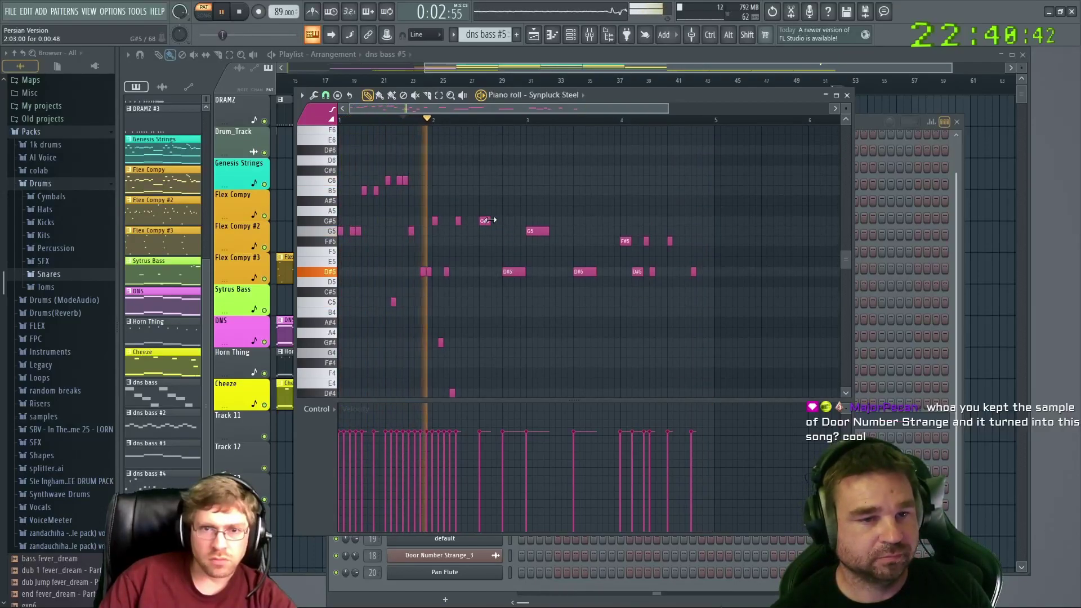
Shorten the long G#5 in the middle of bar 2 to a quarter beat and add quarter-beat G#4, G#5 and G#4 notes after it
drag(489, 220, 484, 220)
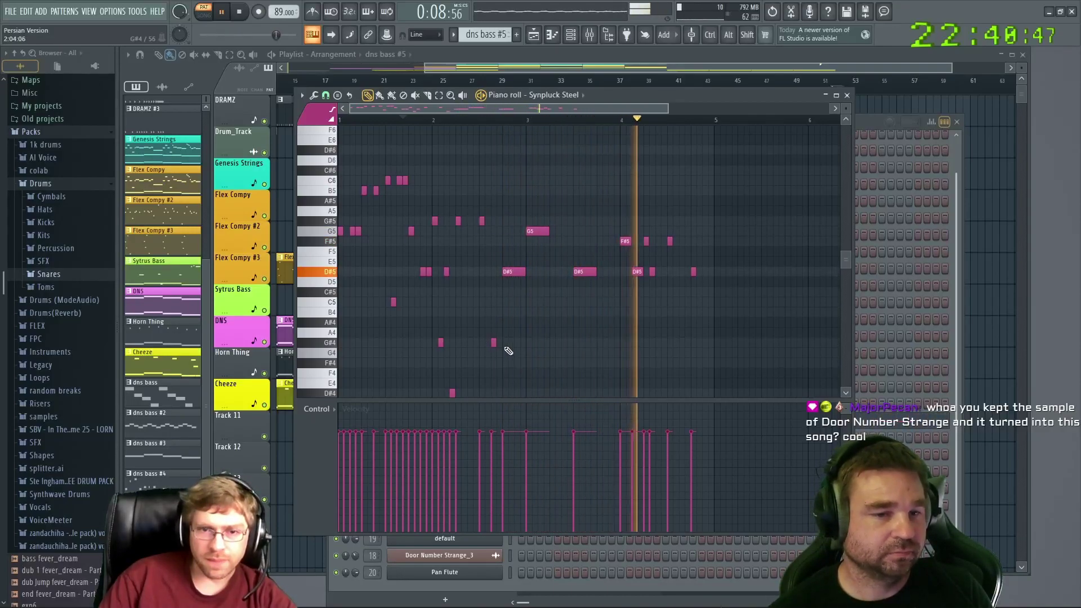
click(488, 343)
click(493, 221)
click(498, 343)
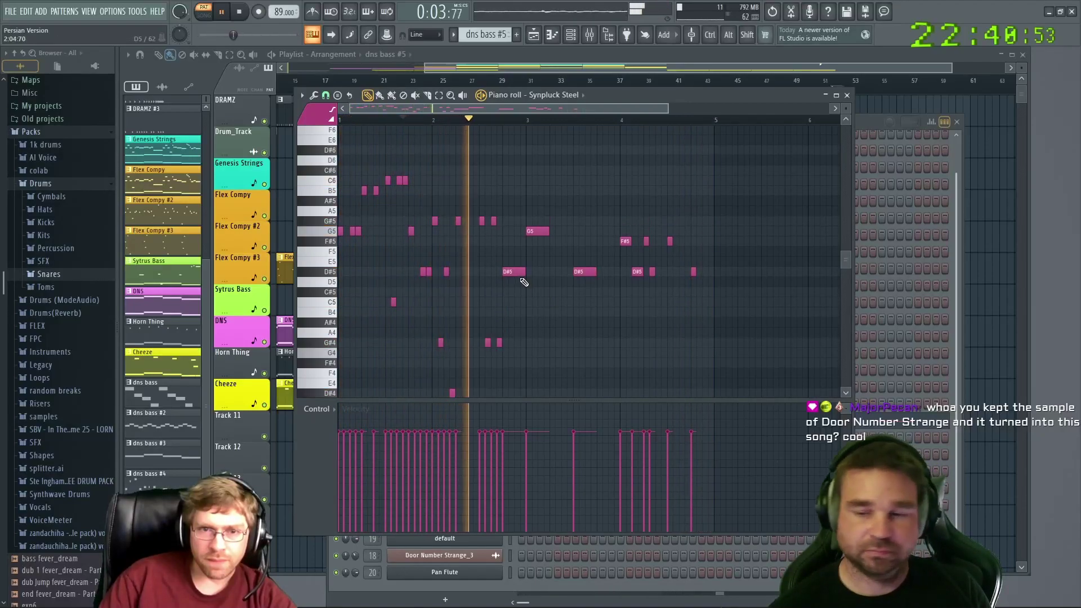
Shorten the long D#5 near the end of bar 2 to a quarter beat and add two more quarter-beat D#5 notes before bar 3
drag(524, 274, 507, 276)
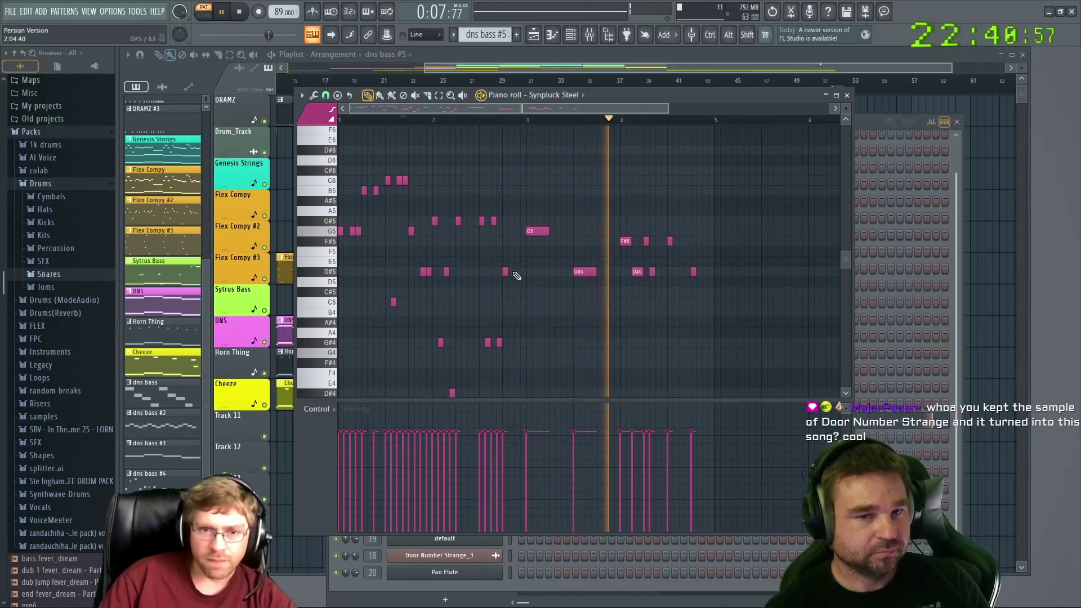
click(515, 271)
click(523, 272)
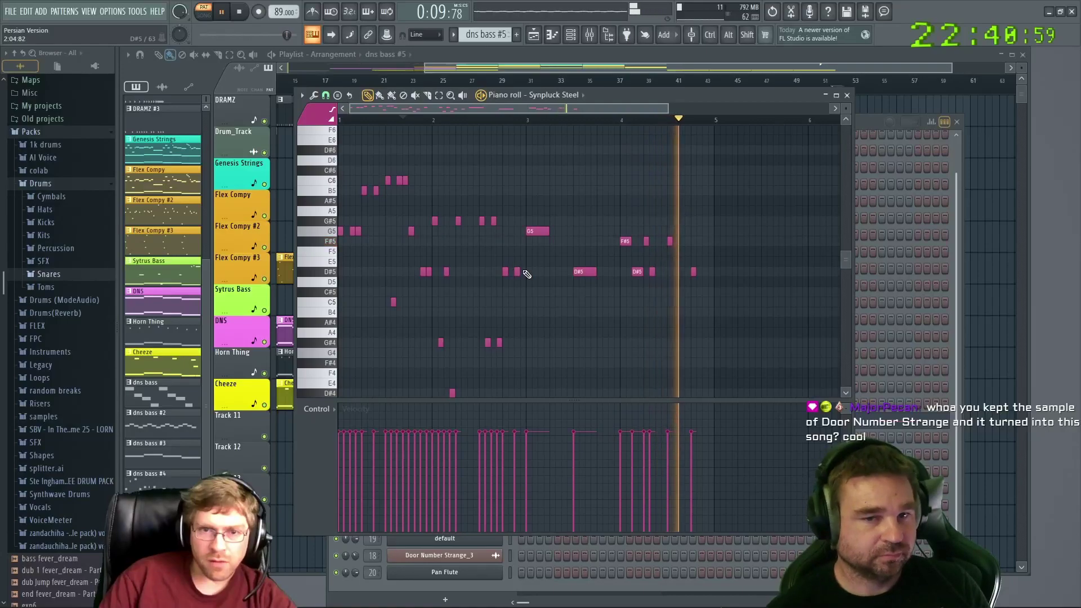
Shorten bar 3's opening G5 to half a beat and add two half-beat G5 notes, one directly behind it and one after a half-beat gap
drag(549, 230, 537, 231)
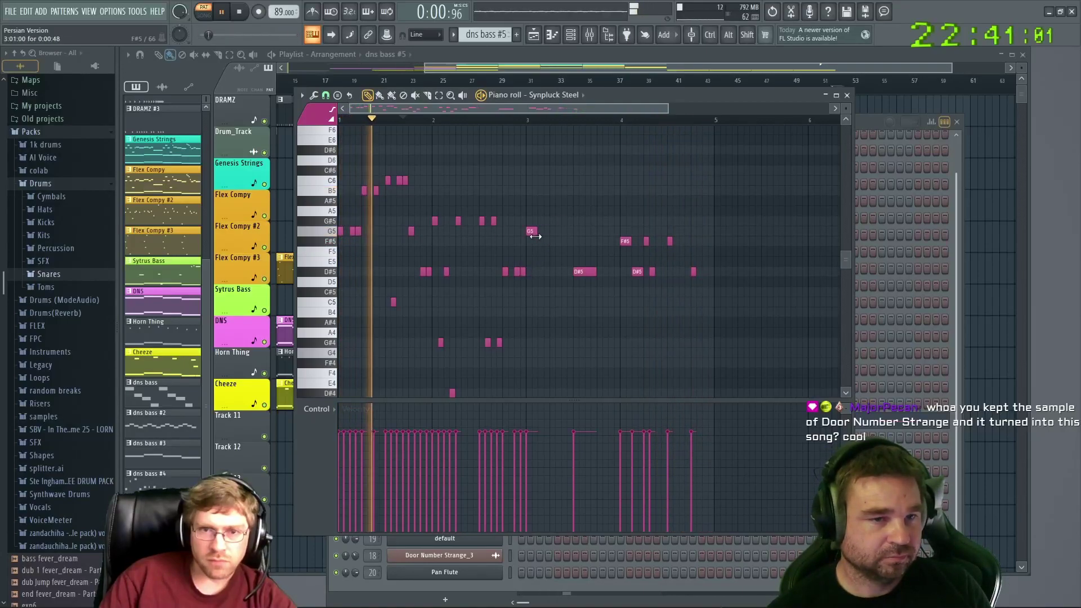
click(543, 231)
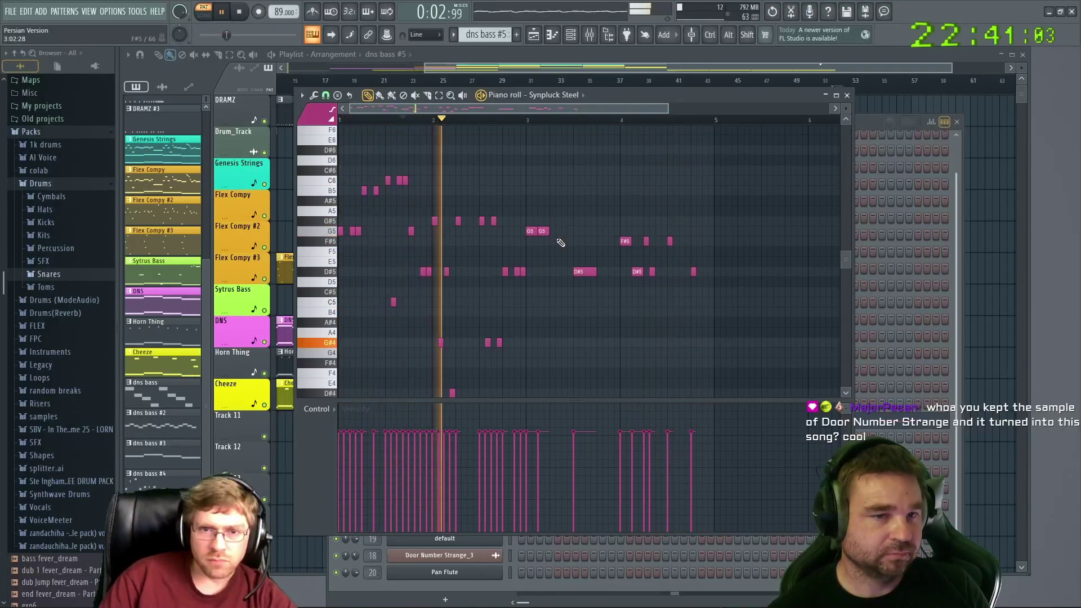
scroll(564, 254, down, 1)
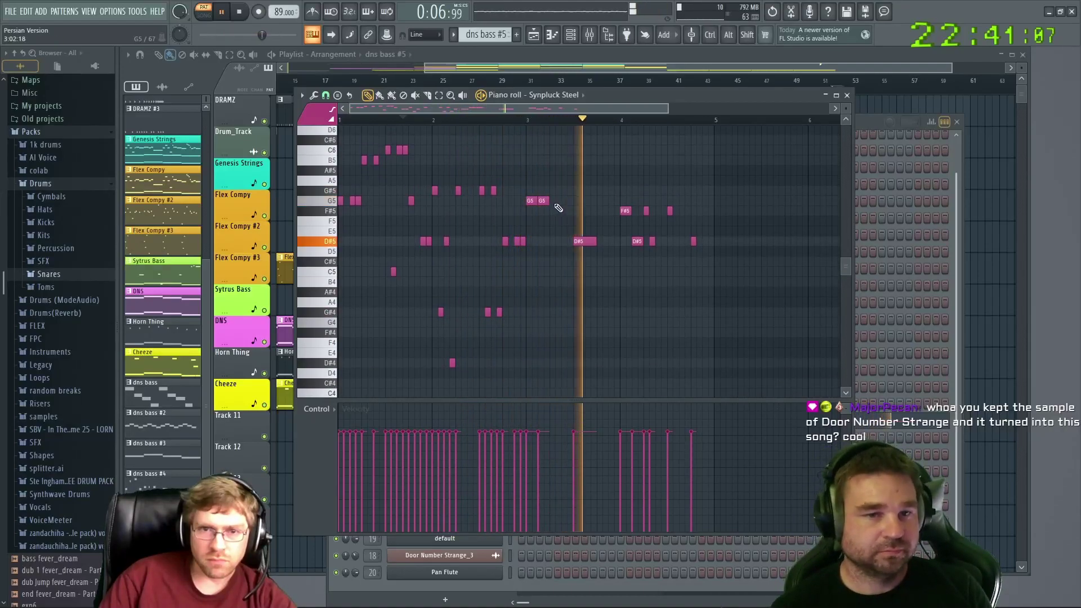
click(560, 200)
drag(560, 200, 566, 201)
Shorten bar 3's D#5 to a quarter beat and add three quarter-beat D#5 notes at half-beat intervals up to bar 4
drag(594, 241, 578, 242)
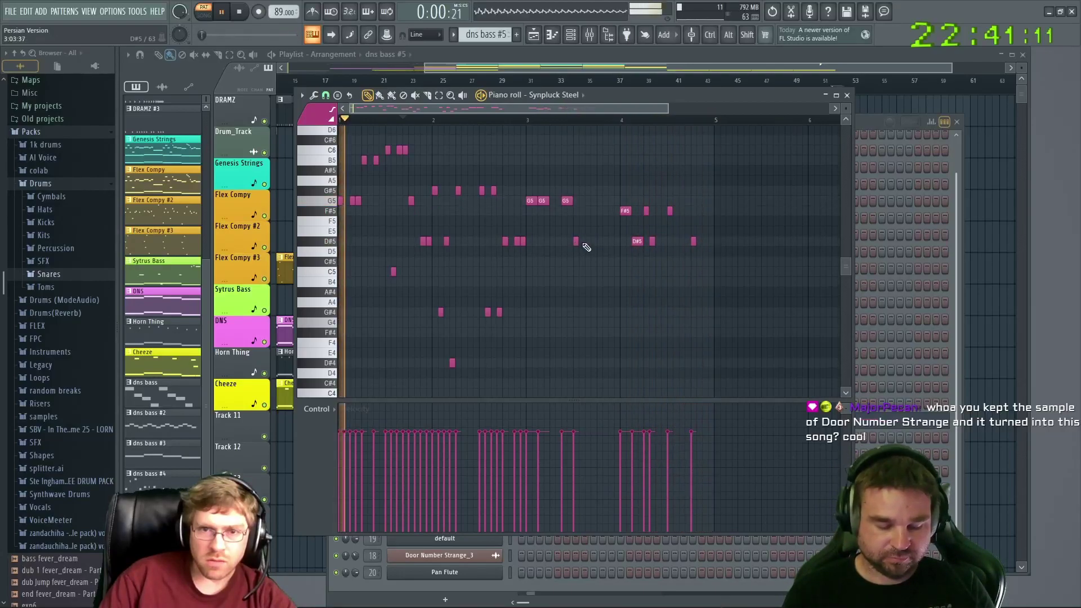
click(586, 242)
click(599, 241)
click(612, 240)
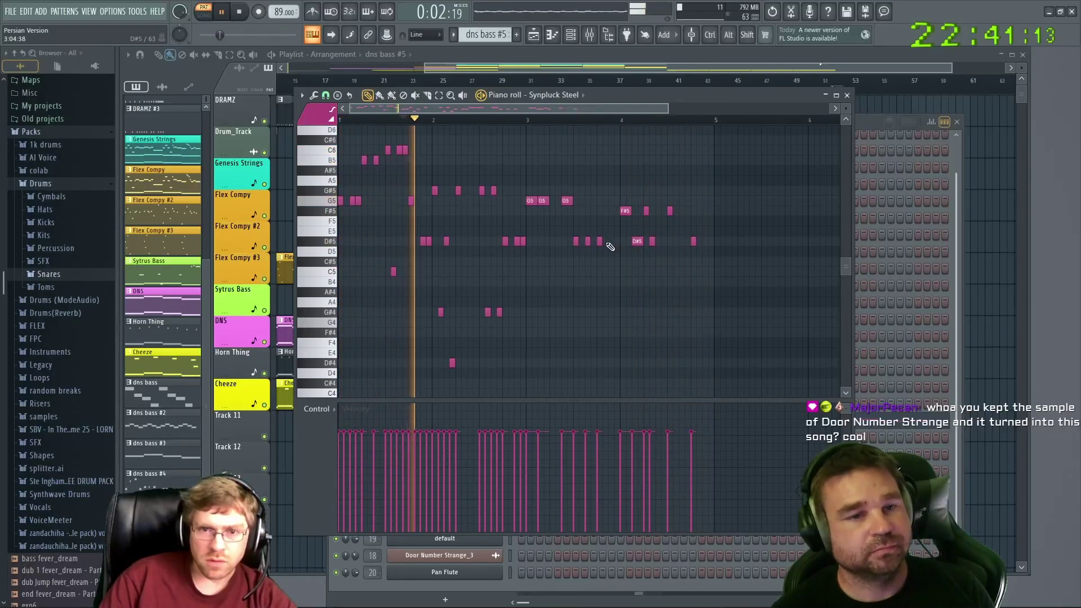
scroll(641, 314, up, 2)
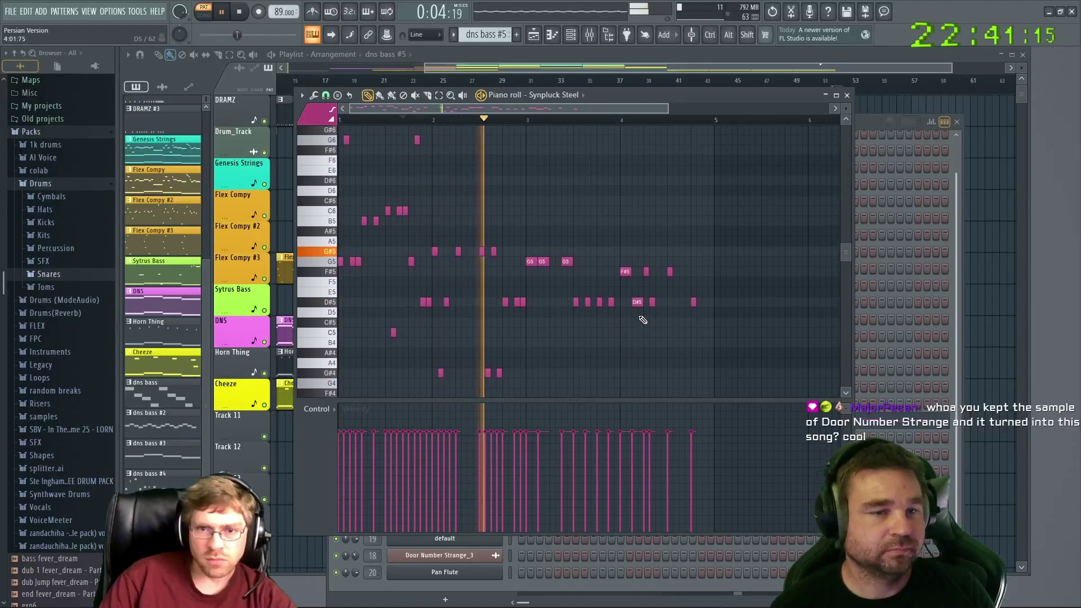
scroll(643, 329, down, 1)
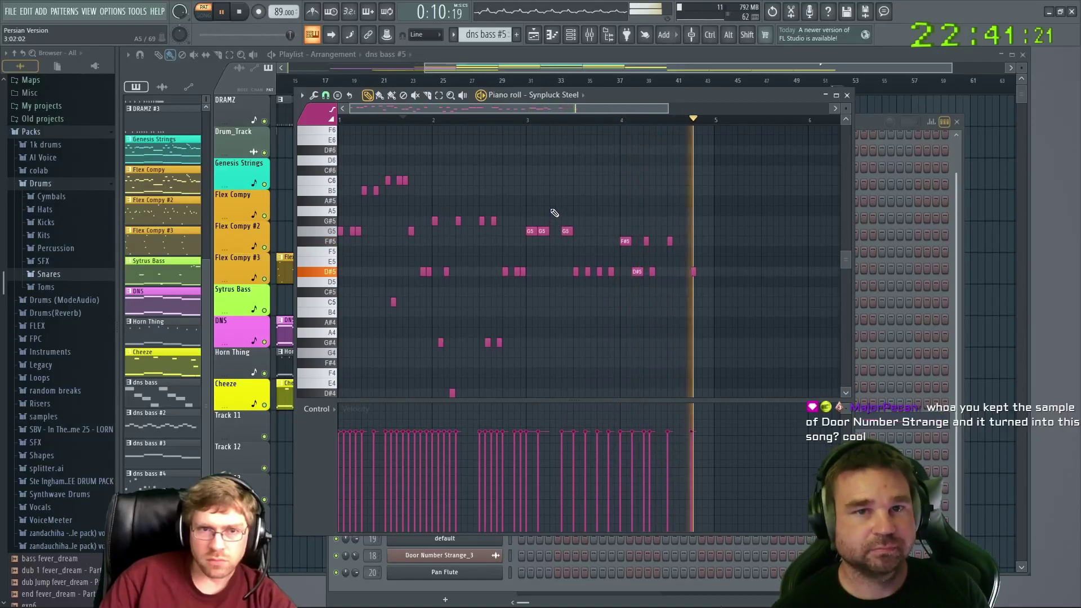
scroll(555, 216, up, 2)
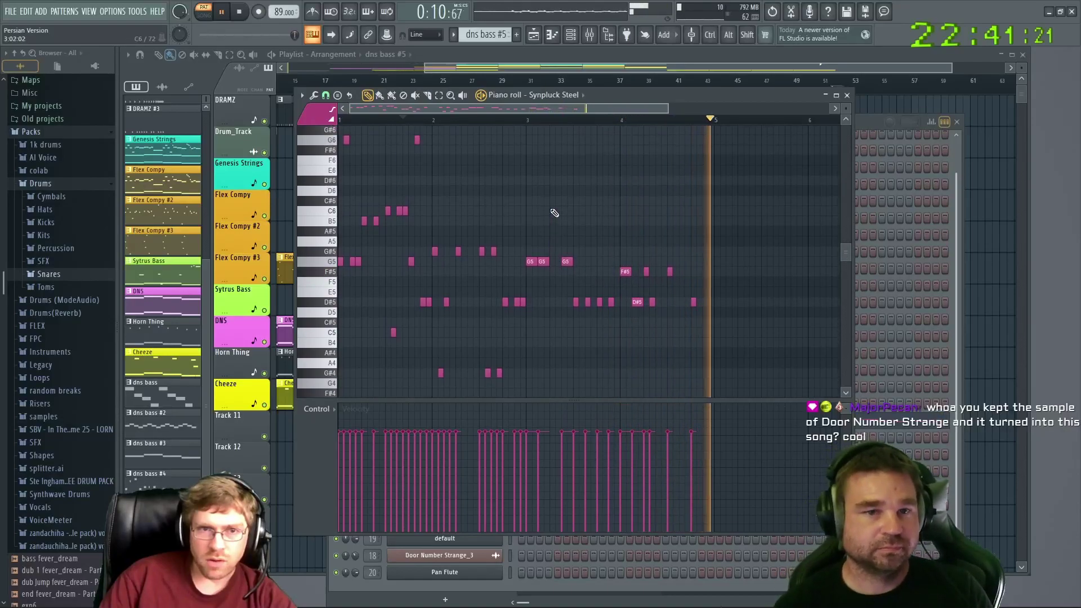
Add a G4 note and a second, shorter G4 note in bar 3, and shorten the G5 note between them
click(553, 130)
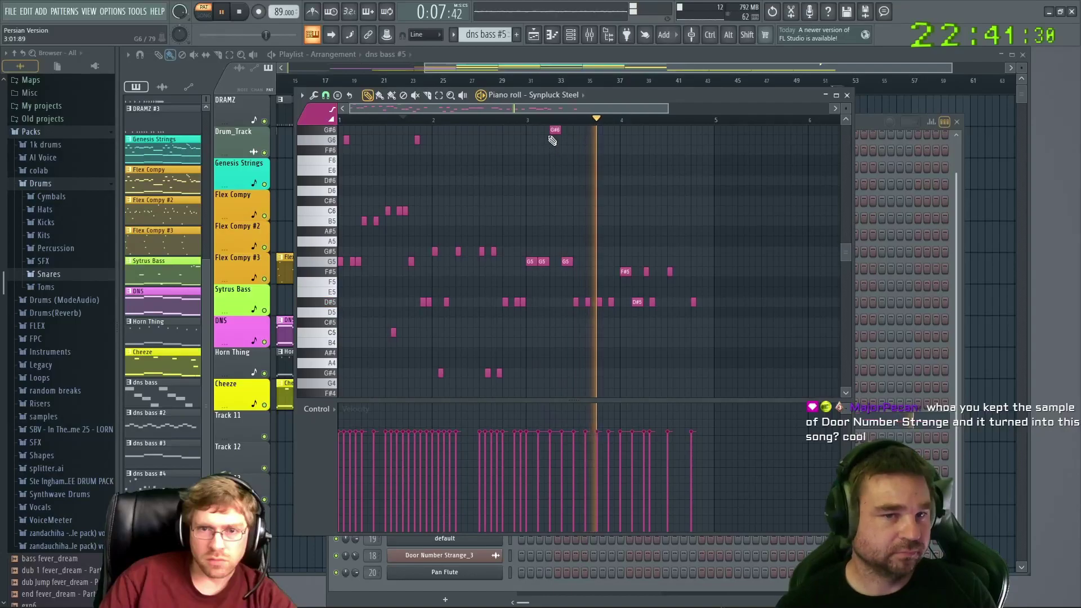
drag(555, 130, 555, 212)
scroll(569, 259, up, 5)
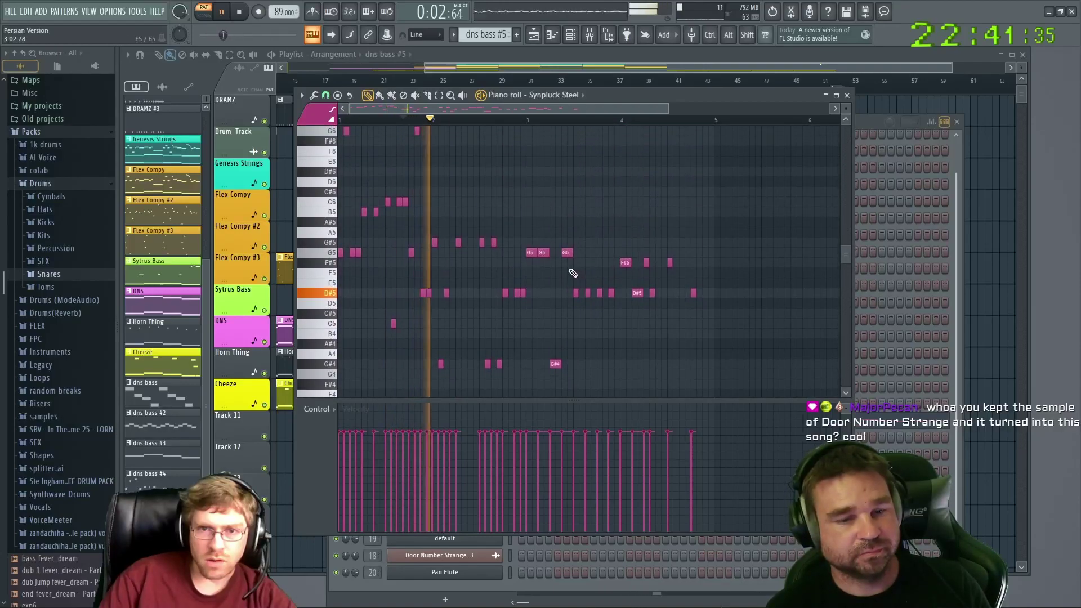
scroll(576, 271, down, 1)
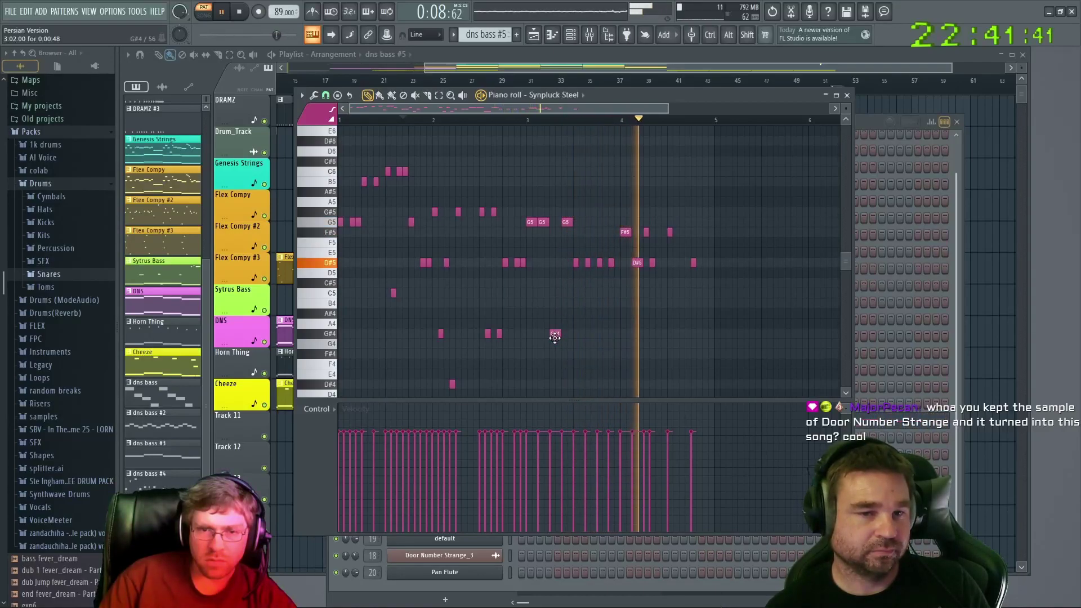
drag(556, 335, 555, 351)
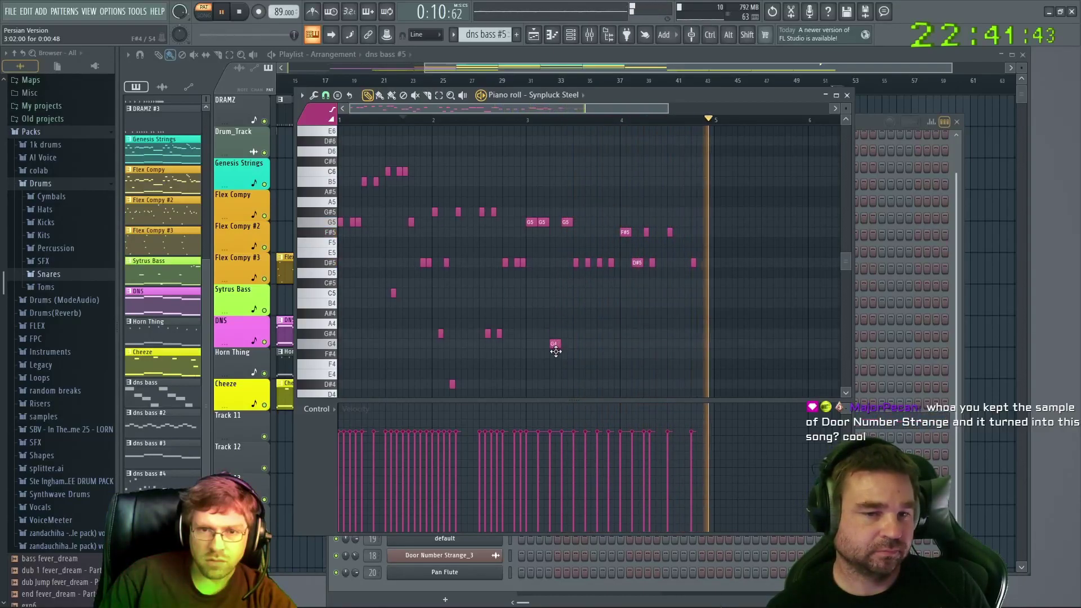
drag(570, 223, 566, 223)
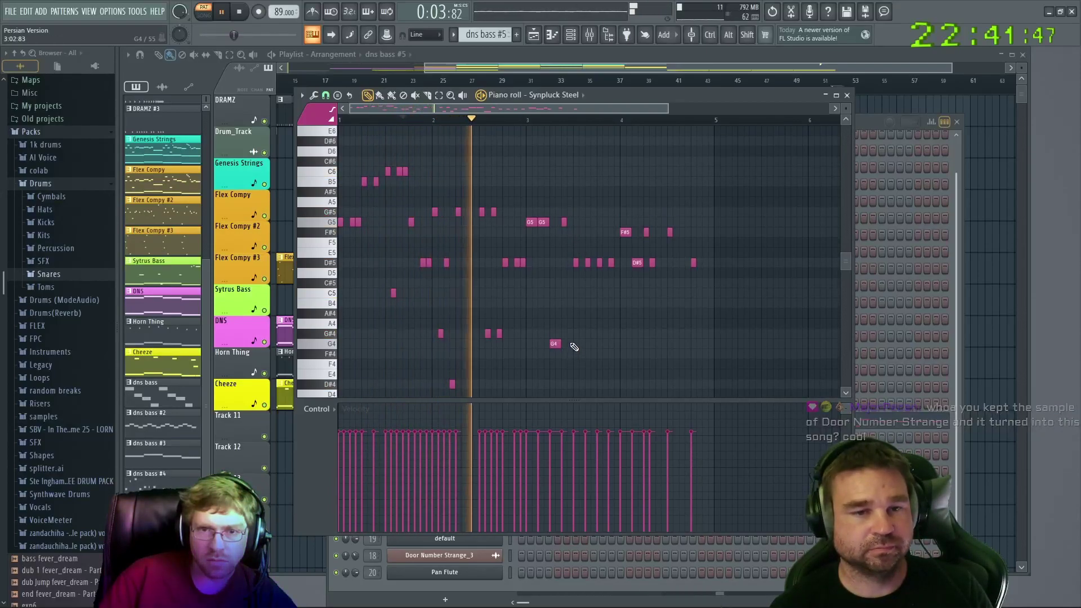
click(570, 344)
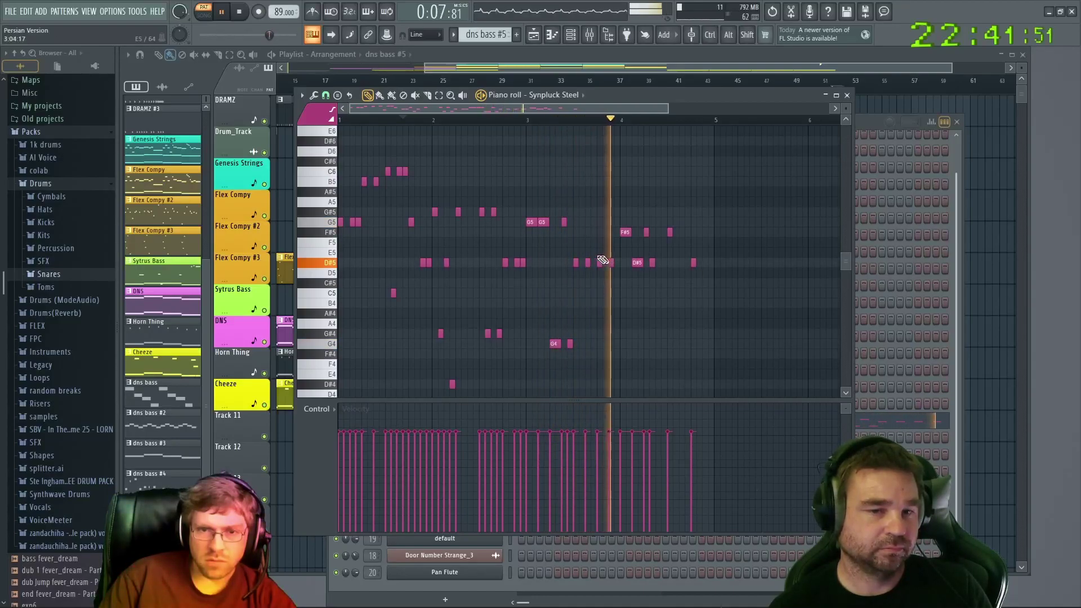
Move two neighbouring D#5 notes in the second half of bar 3, the first up to D#6 and the second down to D#4
drag(588, 262, 591, 163)
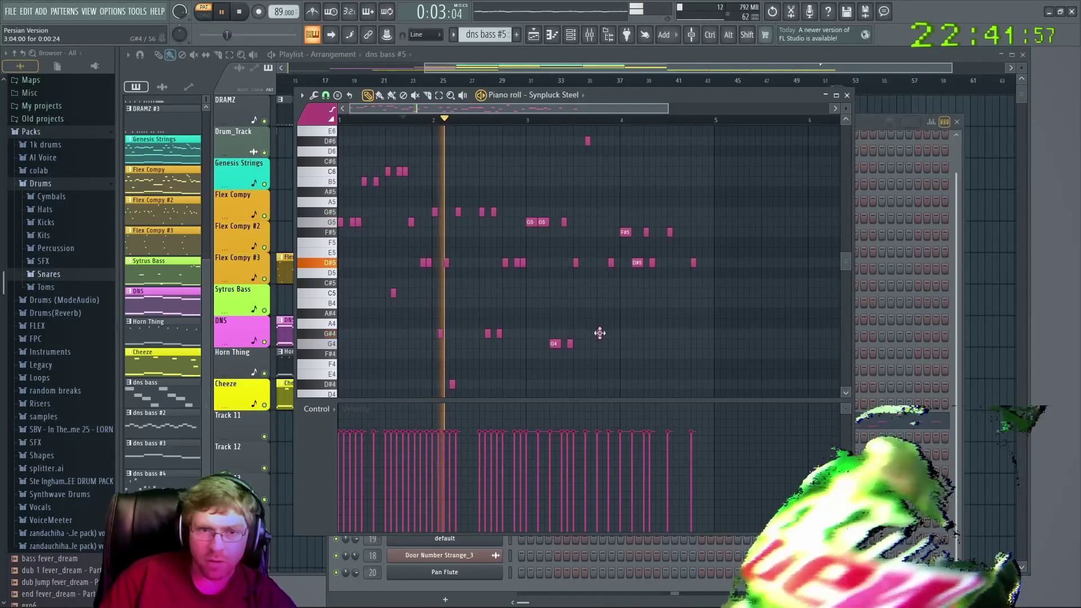
click(599, 384)
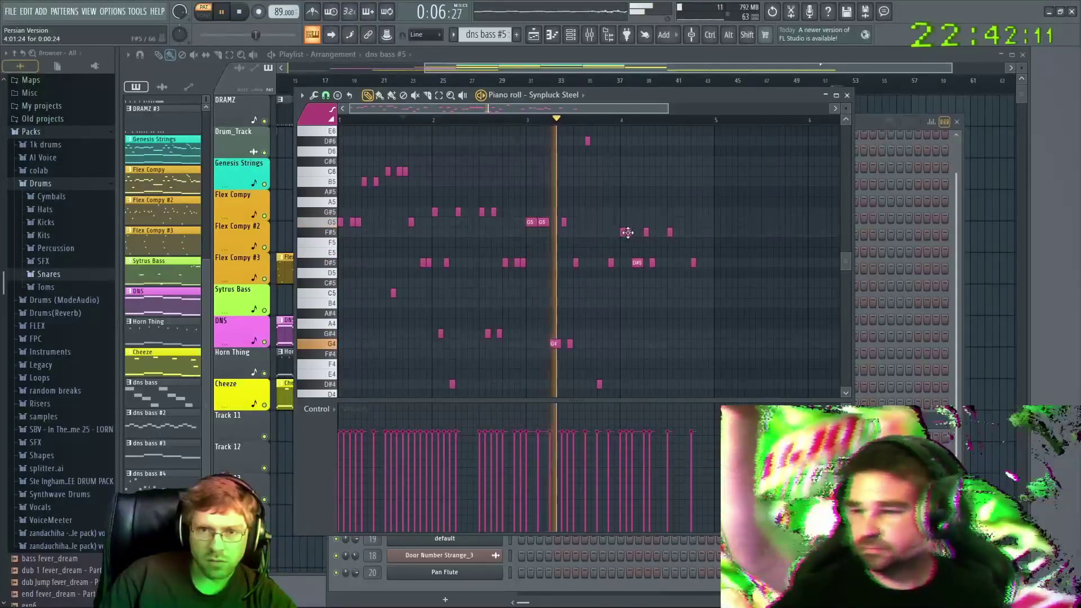
Fill bar 4 with additional short F#5 and D#5 repeats, ending with a run of D#5 notes up to the end of the bar
click(640, 232)
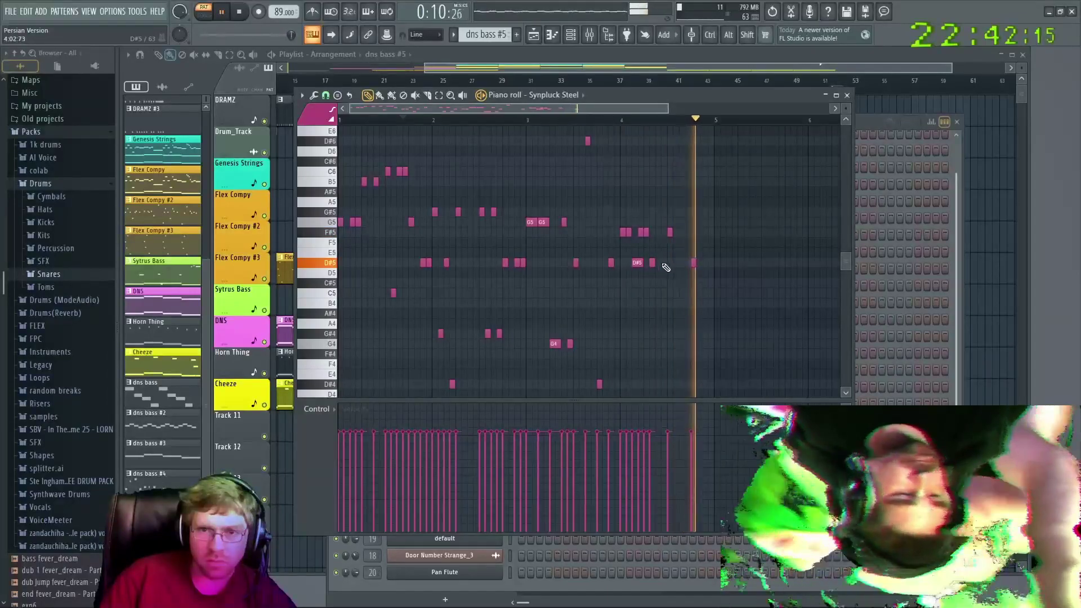
click(672, 232)
click(681, 232)
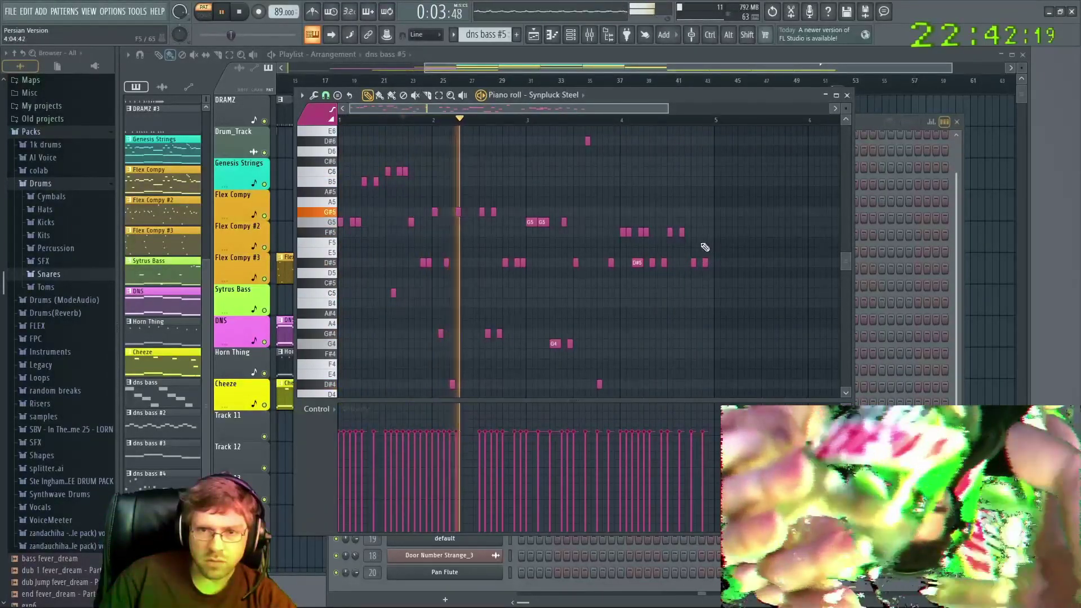
click(710, 263)
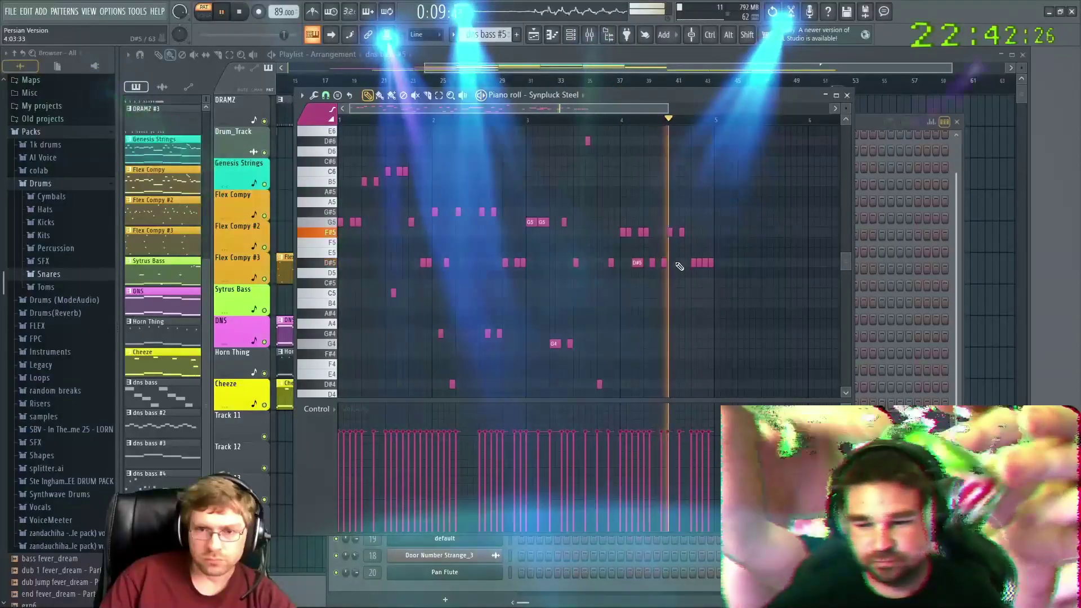
Return to the playlist and audition the arrangement in song mode
key(F7)
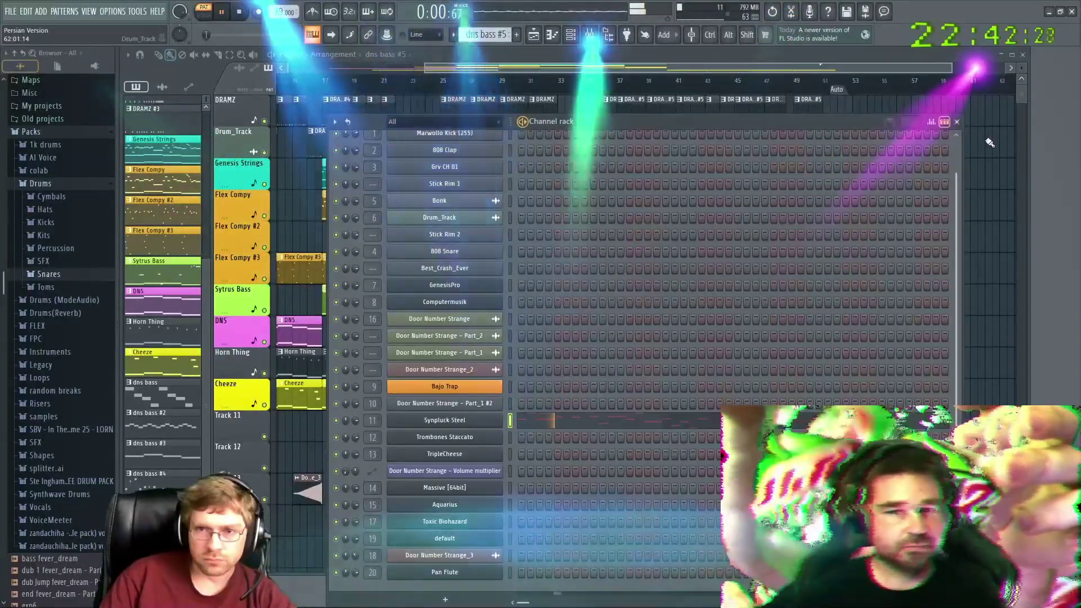
key(F6)
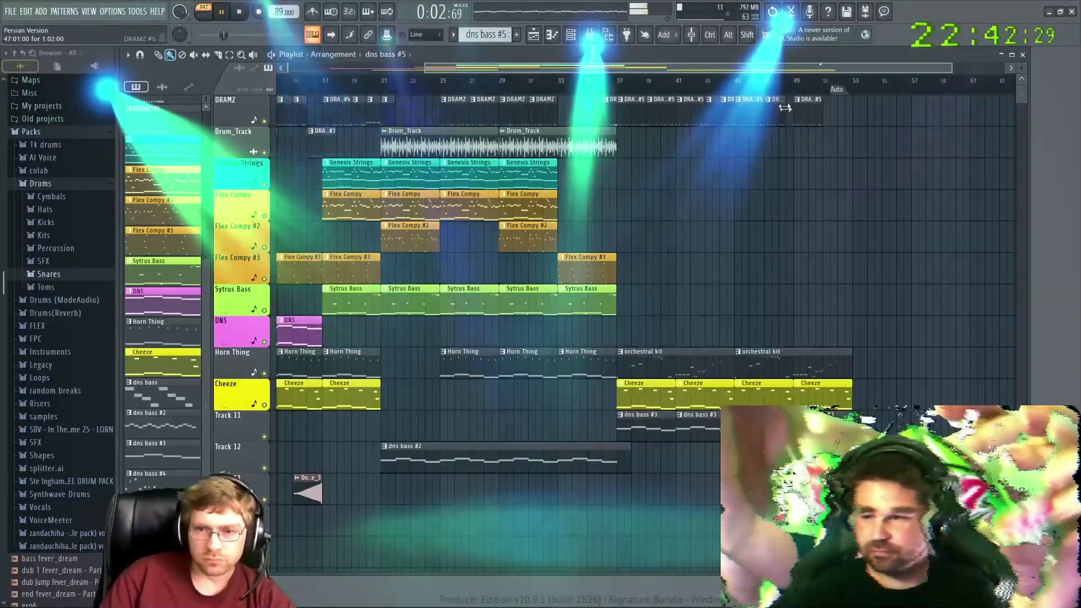
key(l)
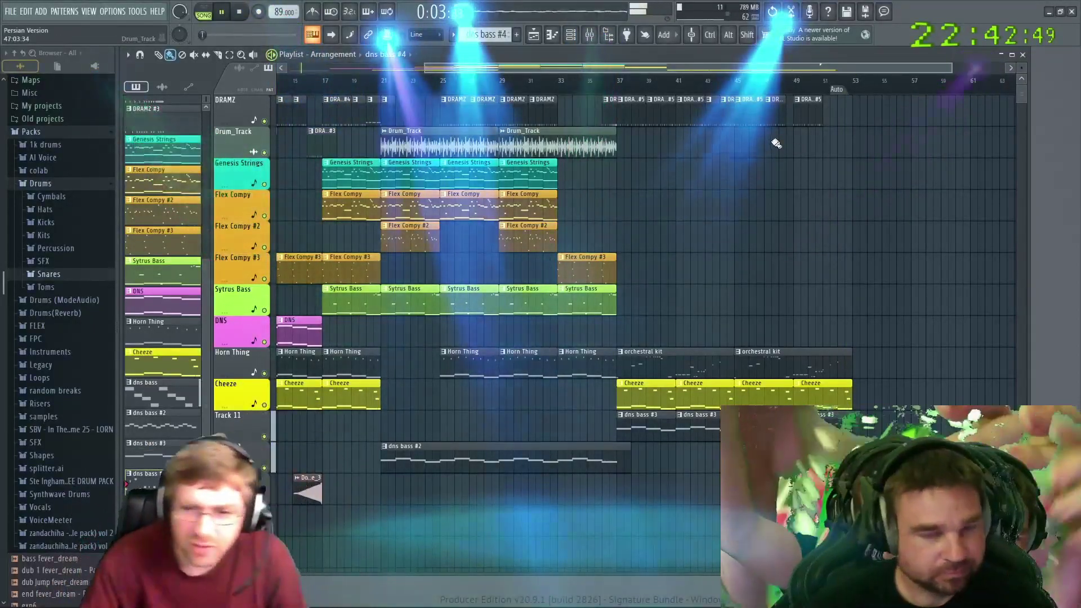
click(237, 14)
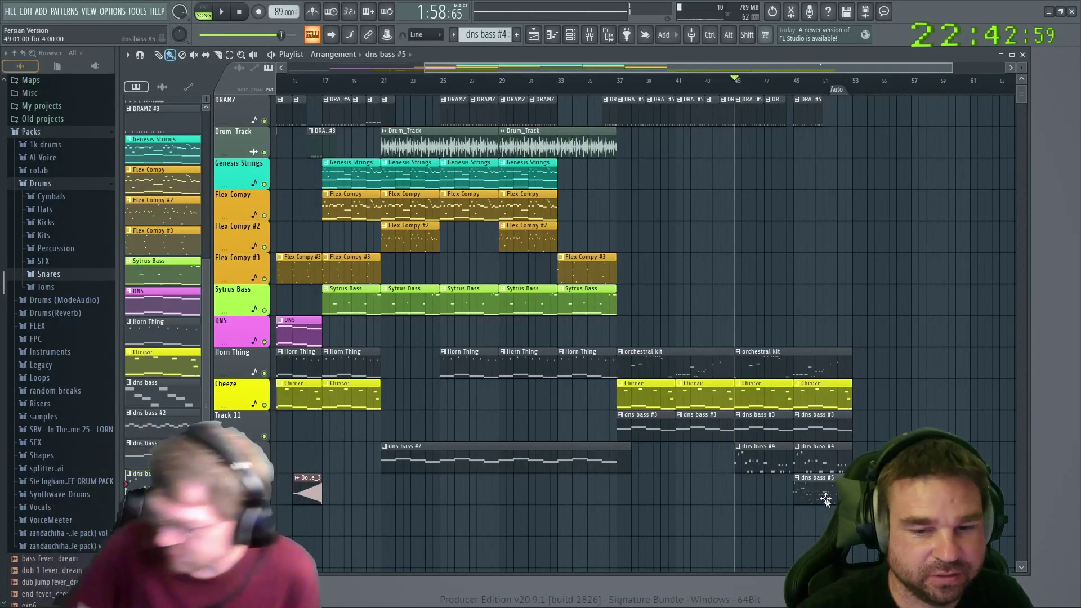
Open the dns bass #5 clip in the piano roll and raise the G#5 note at the start of bar 2 to G#6
double_click(825, 501)
drag(588, 115, 477, 112)
scroll(371, 250, up, 4)
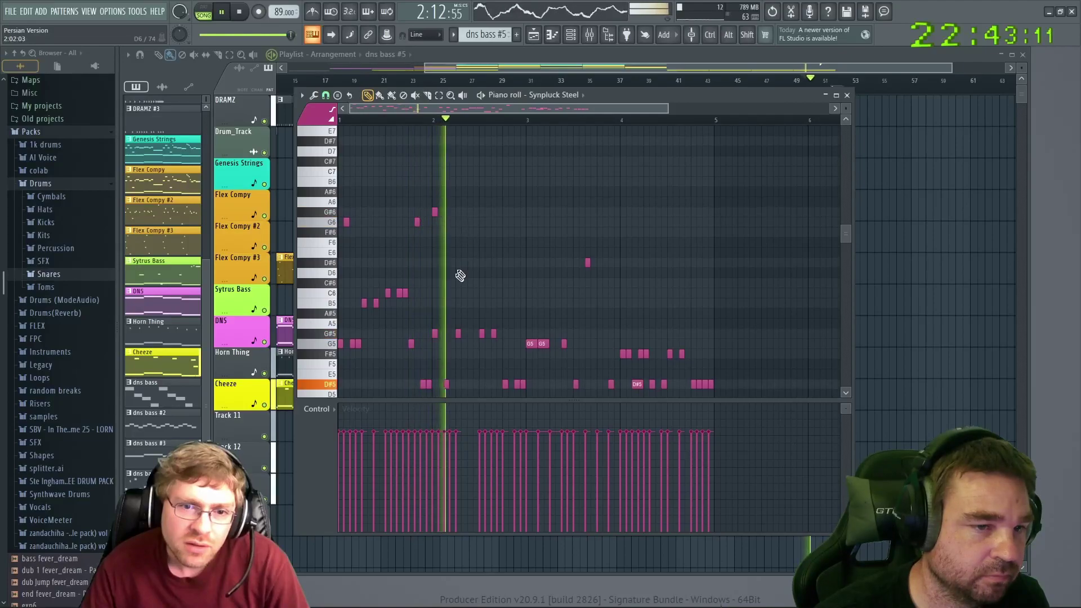
key(space)
scroll(484, 310, down, 3)
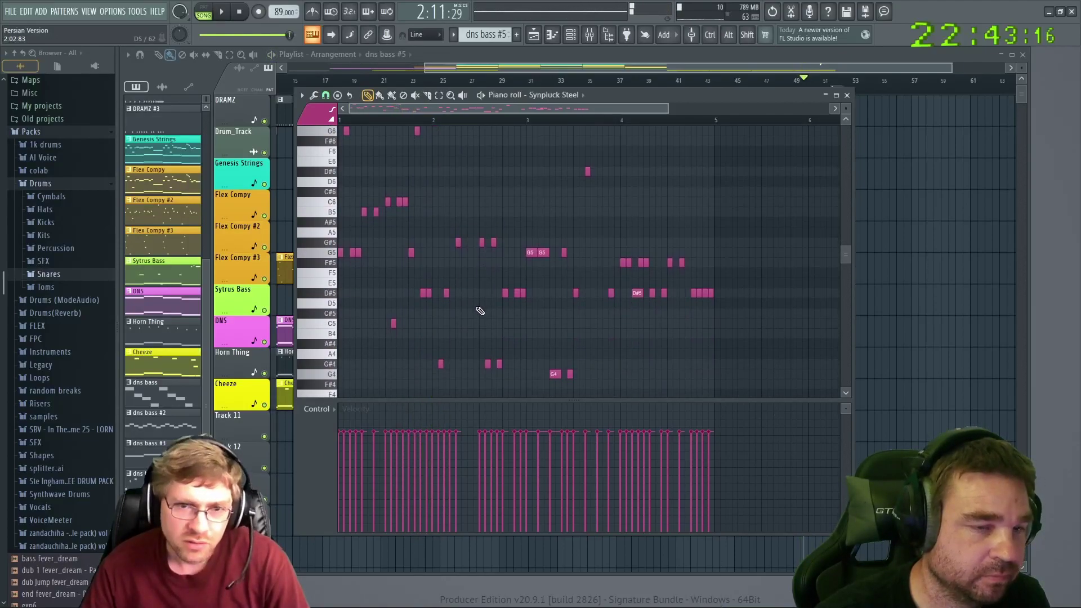
scroll(480, 311, up, 2)
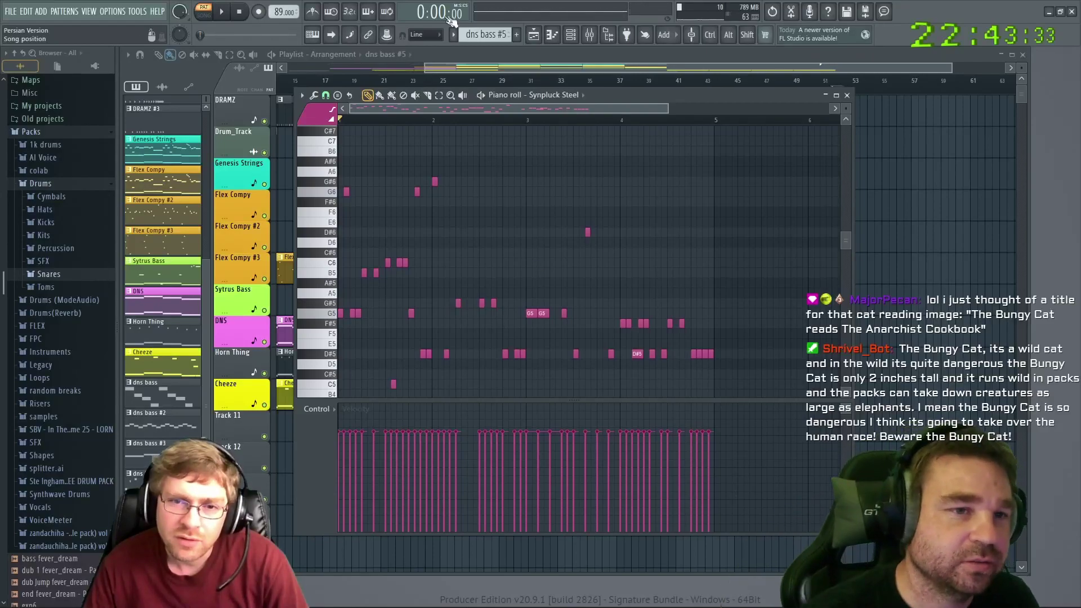
Add a short G6 note near the end of bar 3, after the D#6 note, and audition it
drag(599, 91, 627, 87)
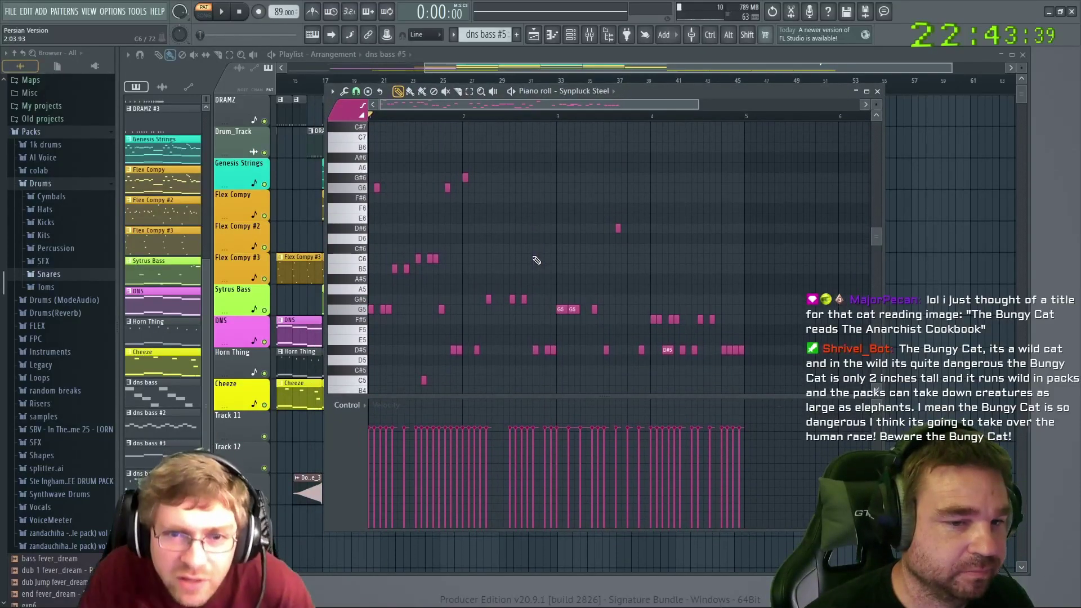
click(617, 227)
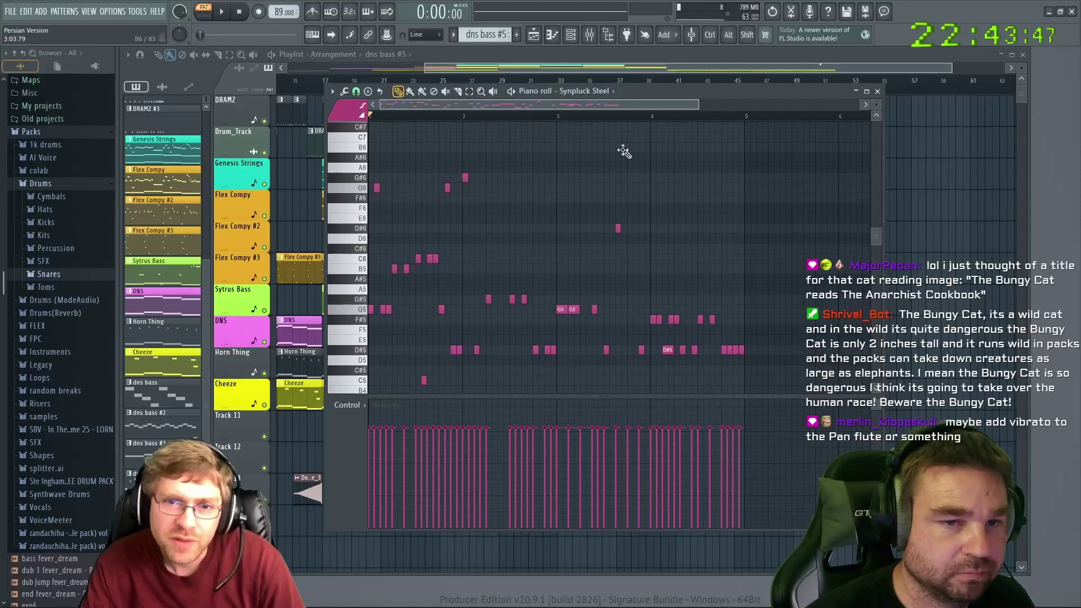
key(space)
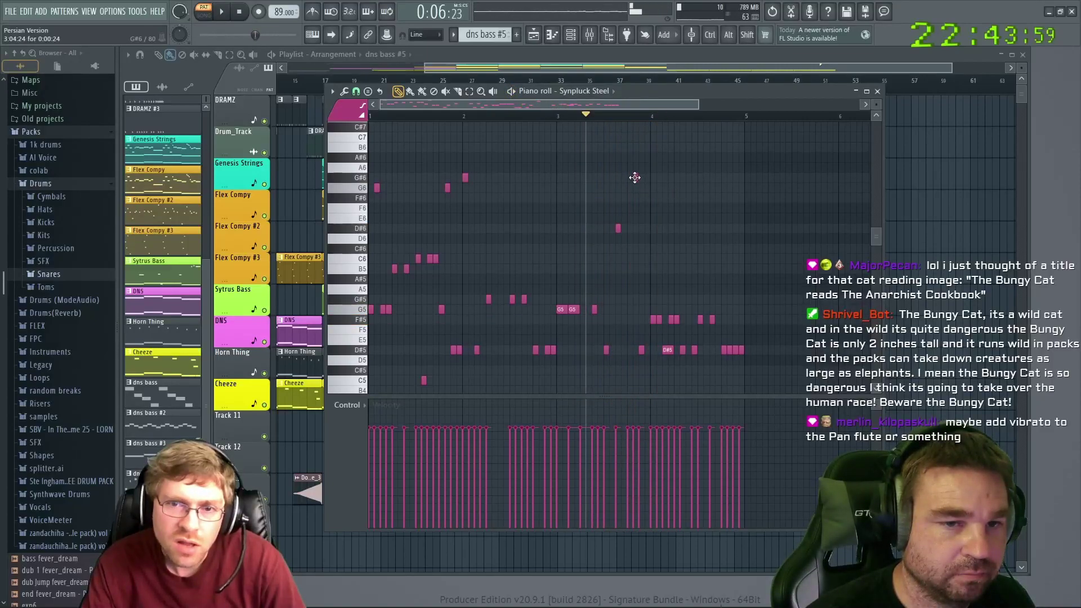
key(space)
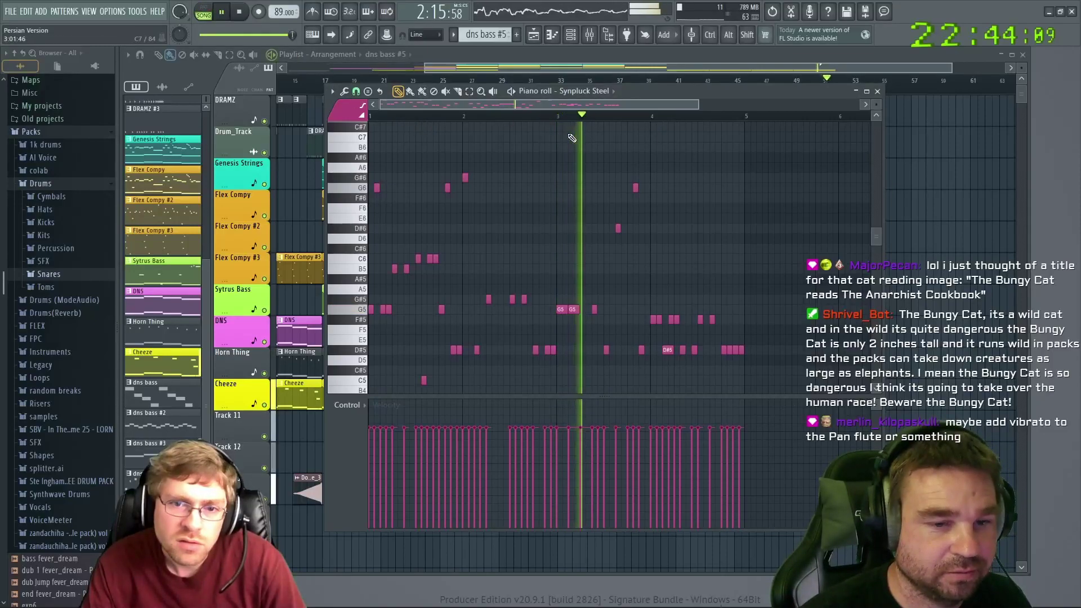
Shift the high note near the end of bar 3 slightly later and compare B6, G#6 and C7 against the playback
key(space)
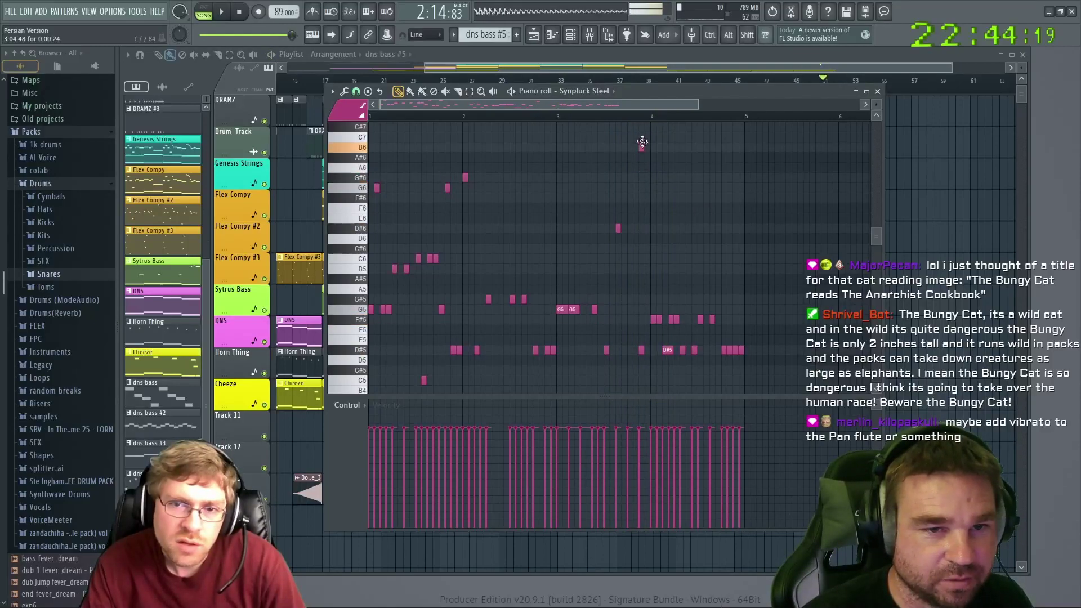
click(648, 146)
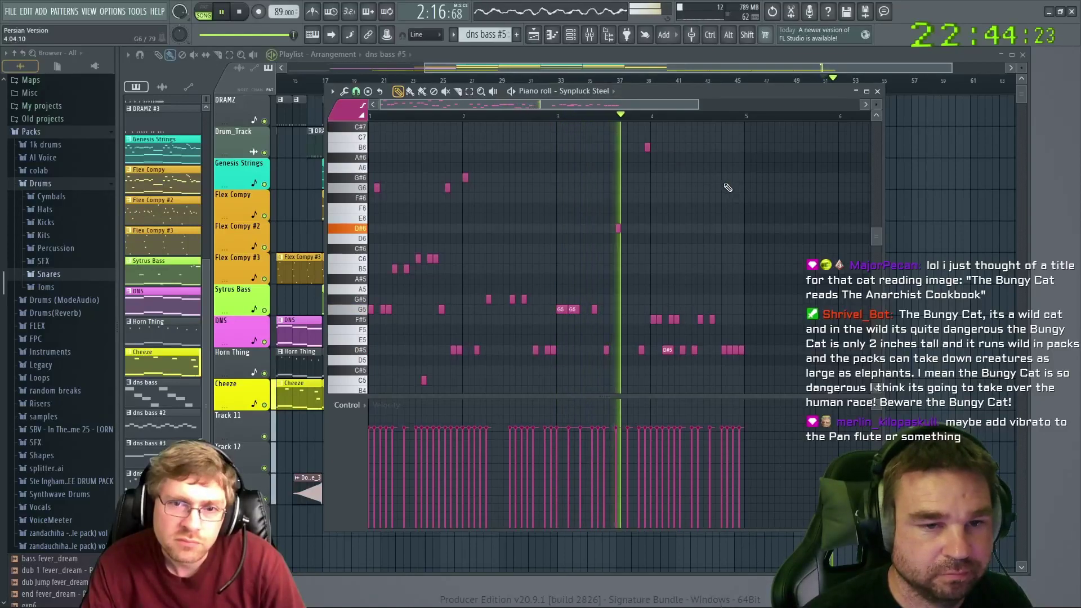
key(space)
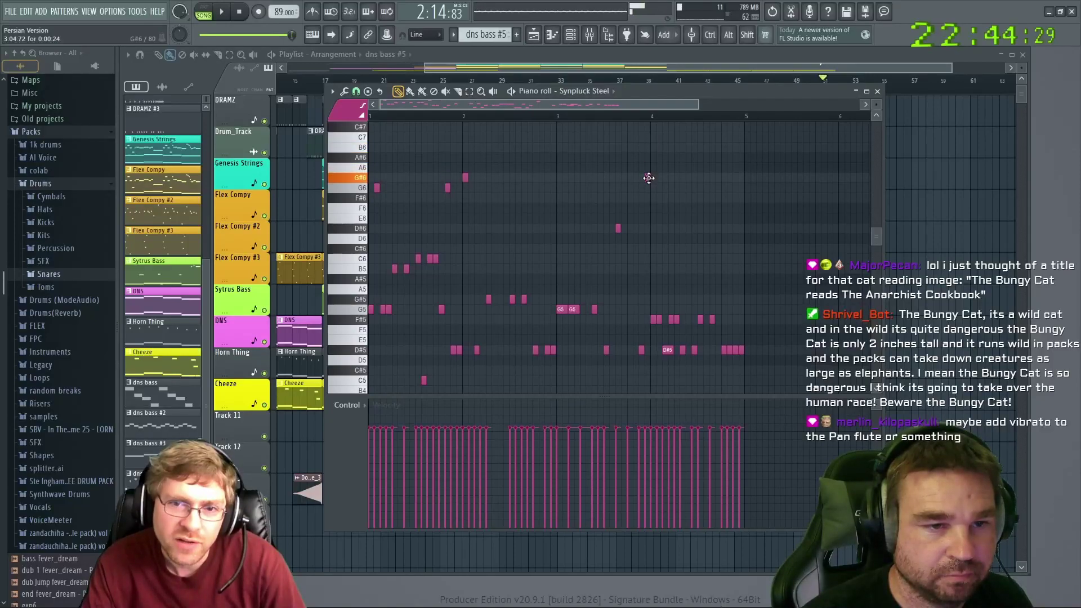
key(space)
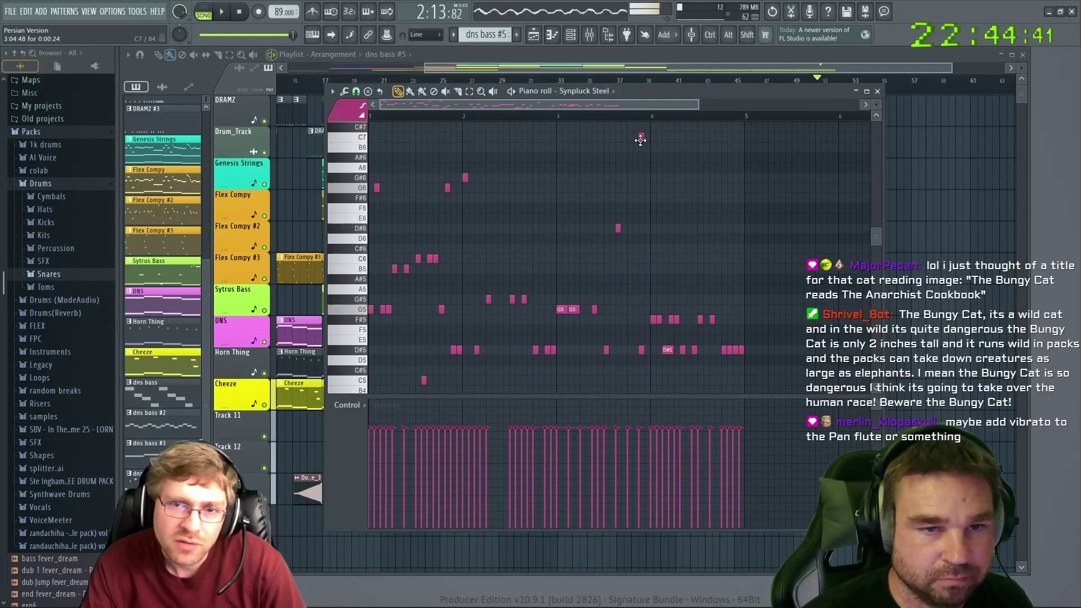
Try the high note near the end of bar 3 on B6 and play back the passage through bar 4
drag(642, 144, 642, 149)
key(space)
key(space)
key(space)
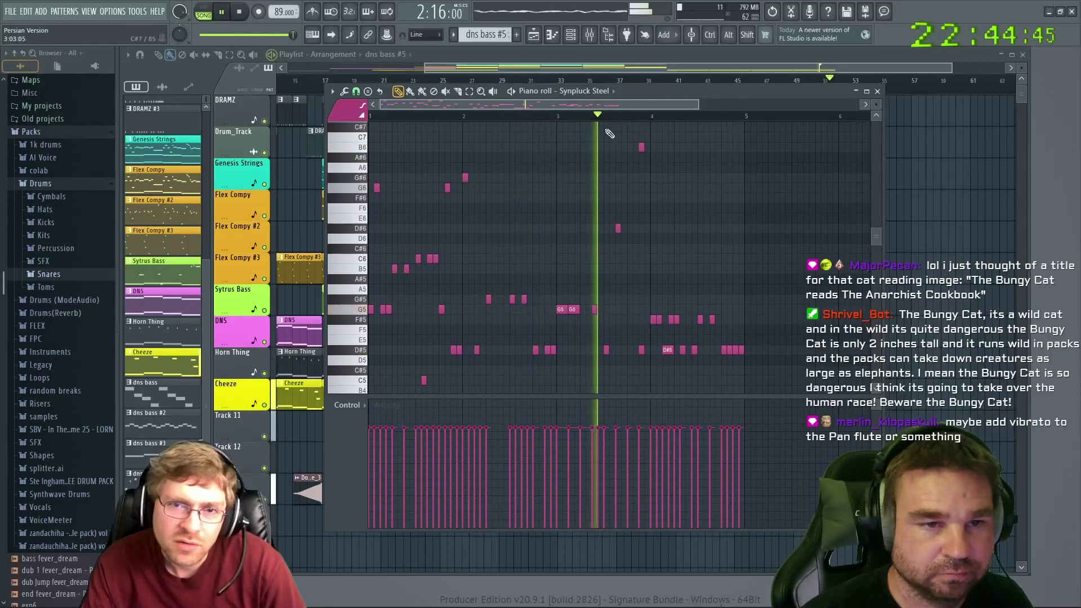
key(space)
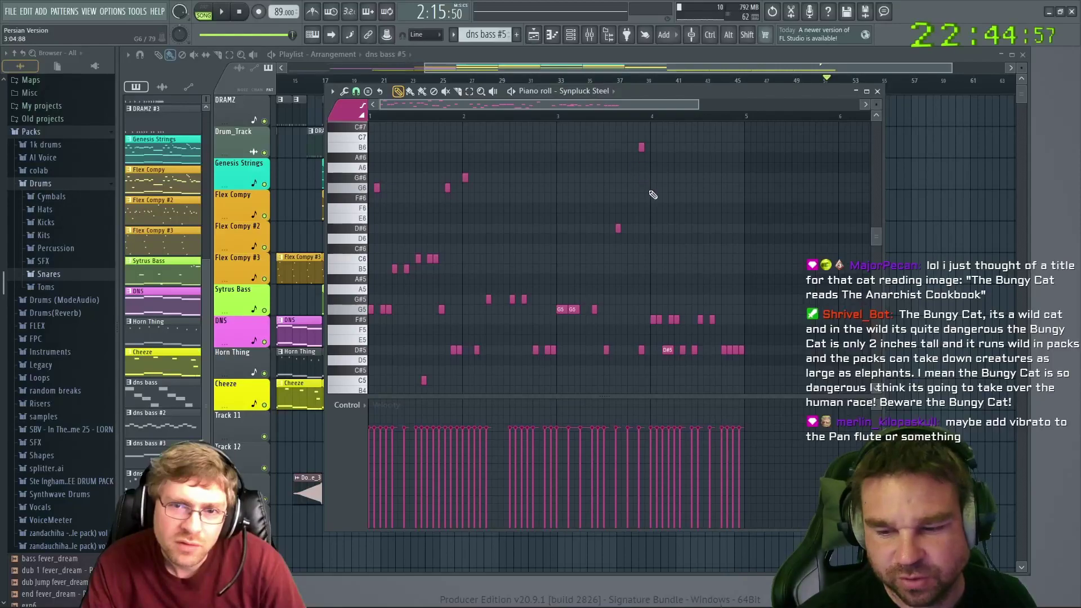
key(space)
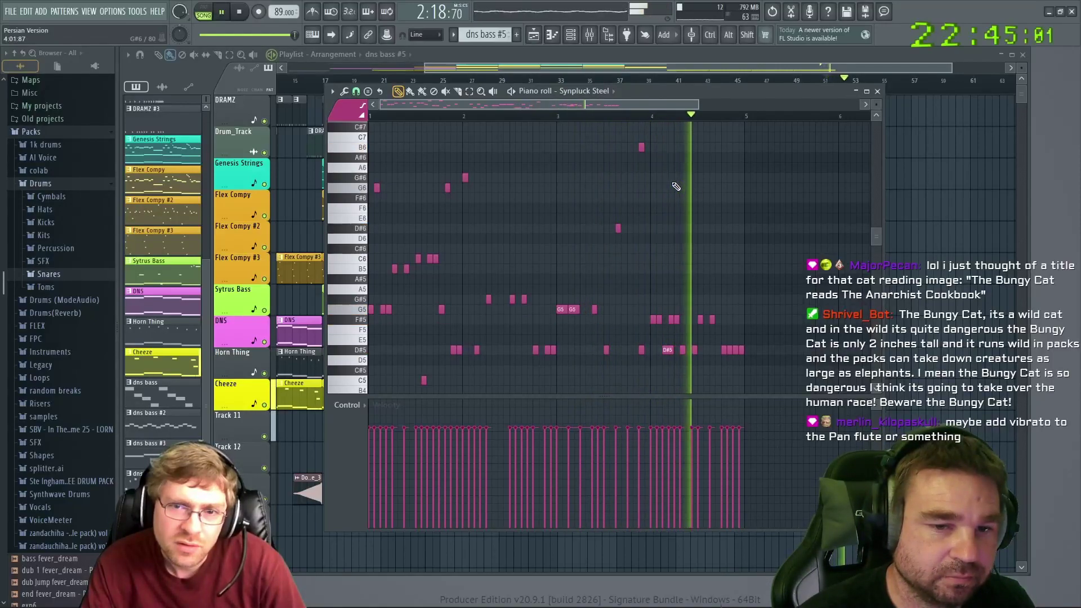
key(space)
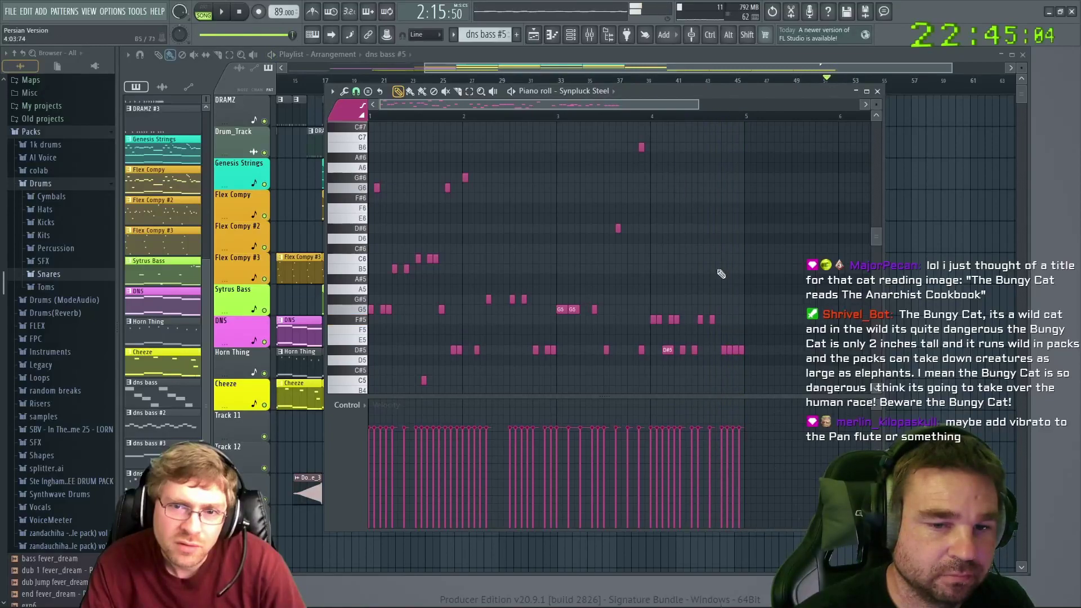
Raise the last two D#5 notes of bar 4 to D#6, delete the final one, and play back the ending
ctrl+click(740, 351)
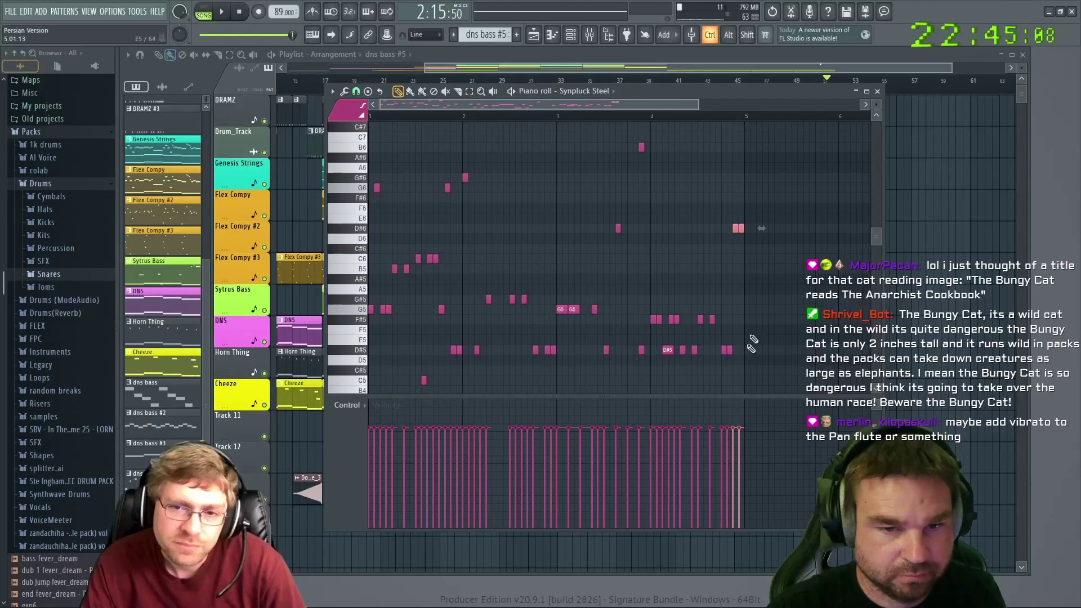
right_click(741, 227)
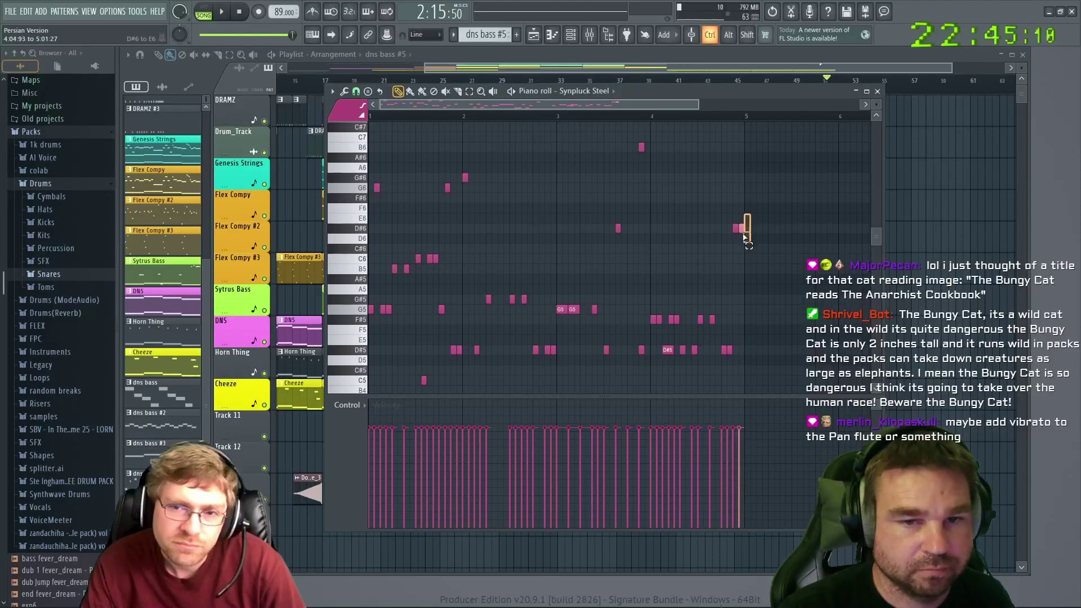
click(627, 118)
key(space)
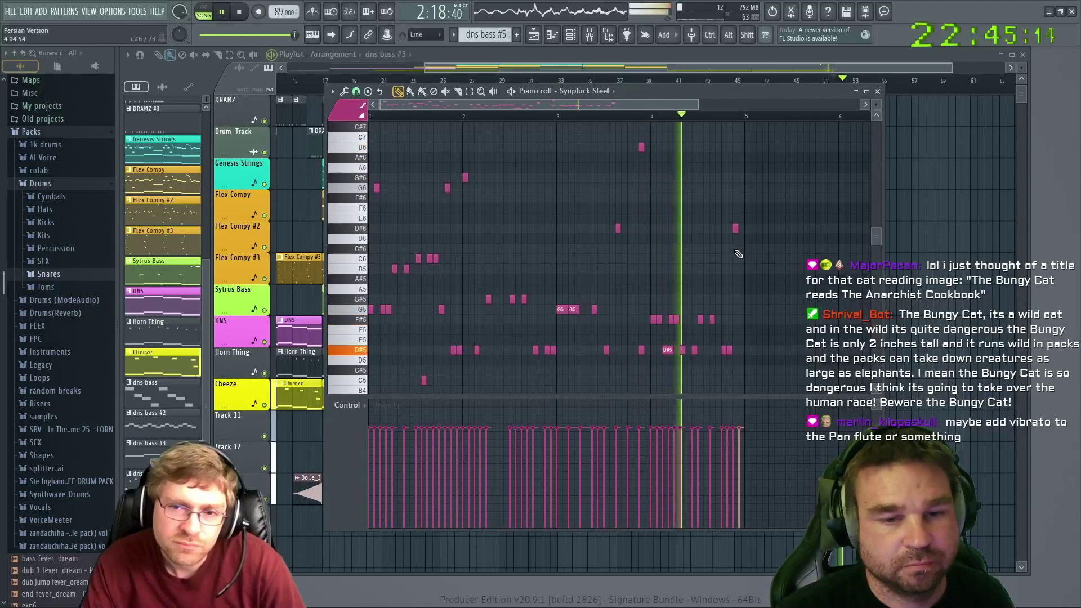
key(space)
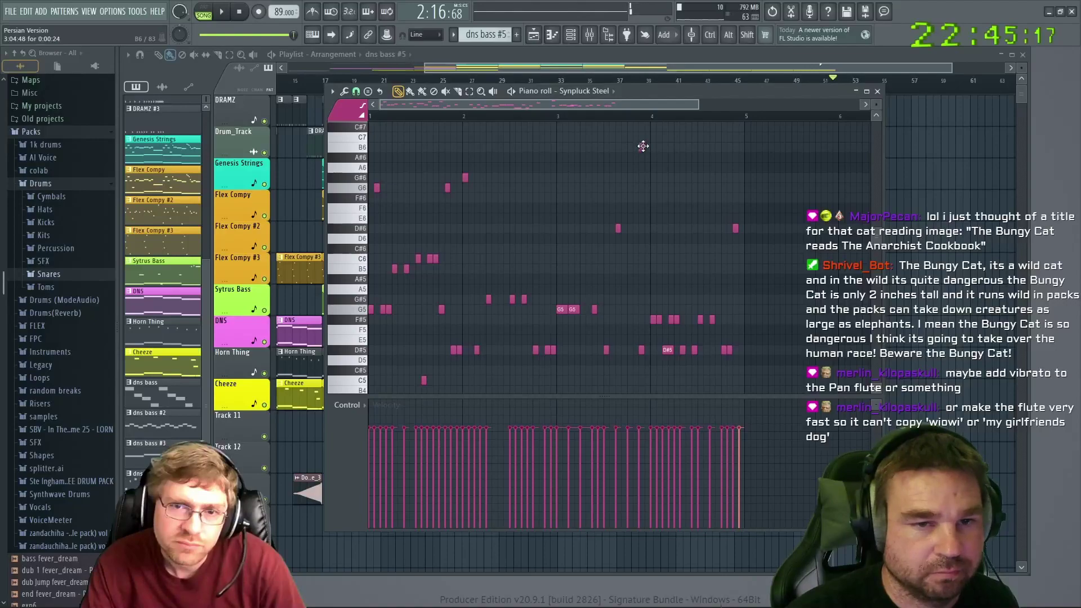
Lower the high note near the end of bar 3 to G6
drag(643, 146, 641, 186)
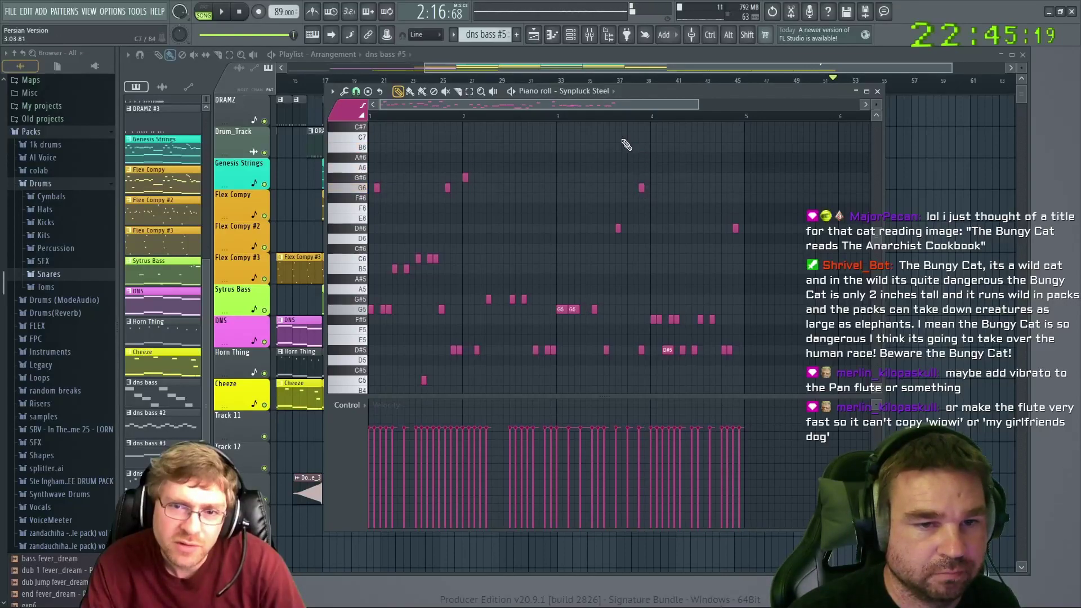
Play back the high note near the end of bar 3 on G6, then try it on G#6
key(space)
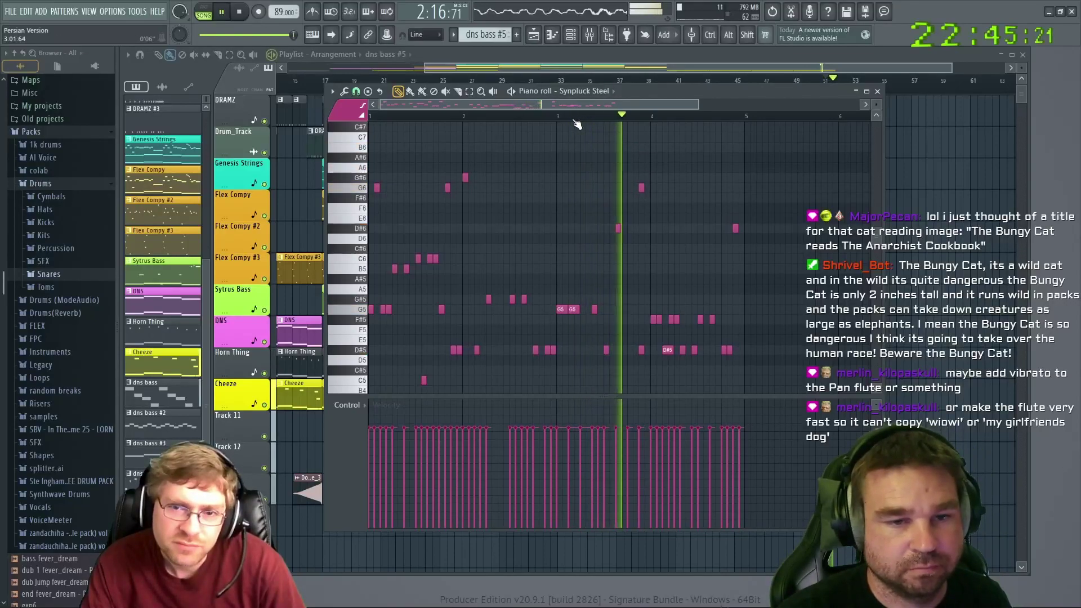
key(space)
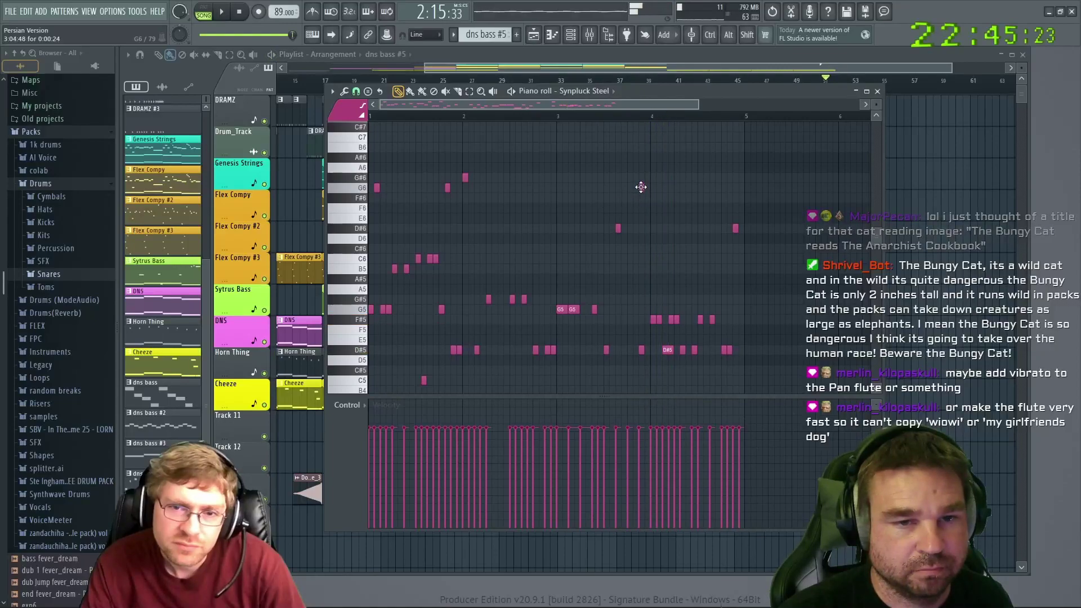
drag(639, 178, 640, 177)
key(space)
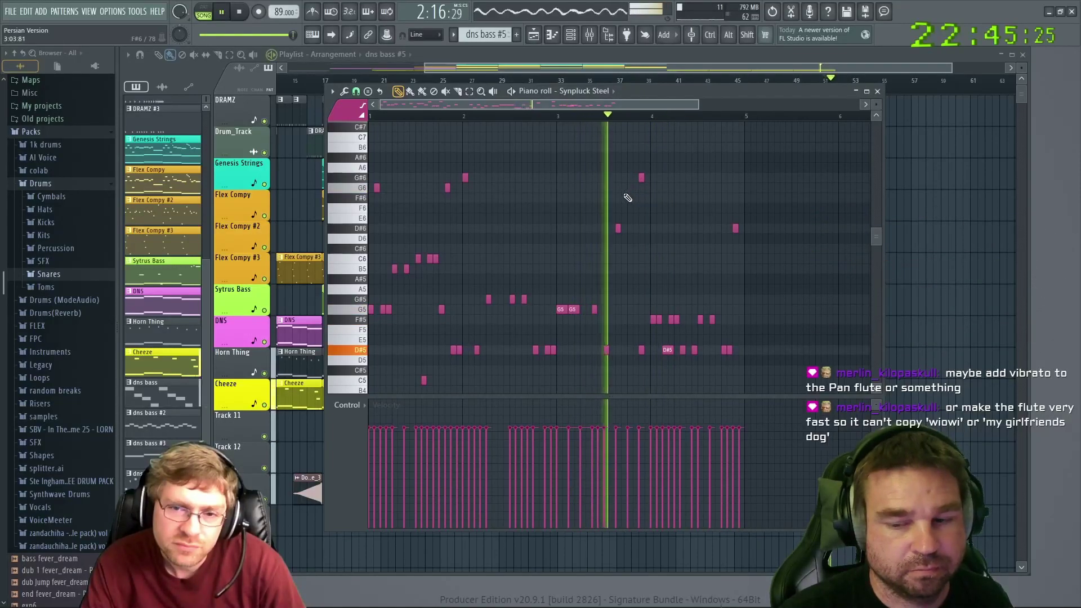
key(space)
Try the high note near the end of bar 3 on F#6, then return it to G6 and play it back
drag(641, 178, 643, 198)
key(space)
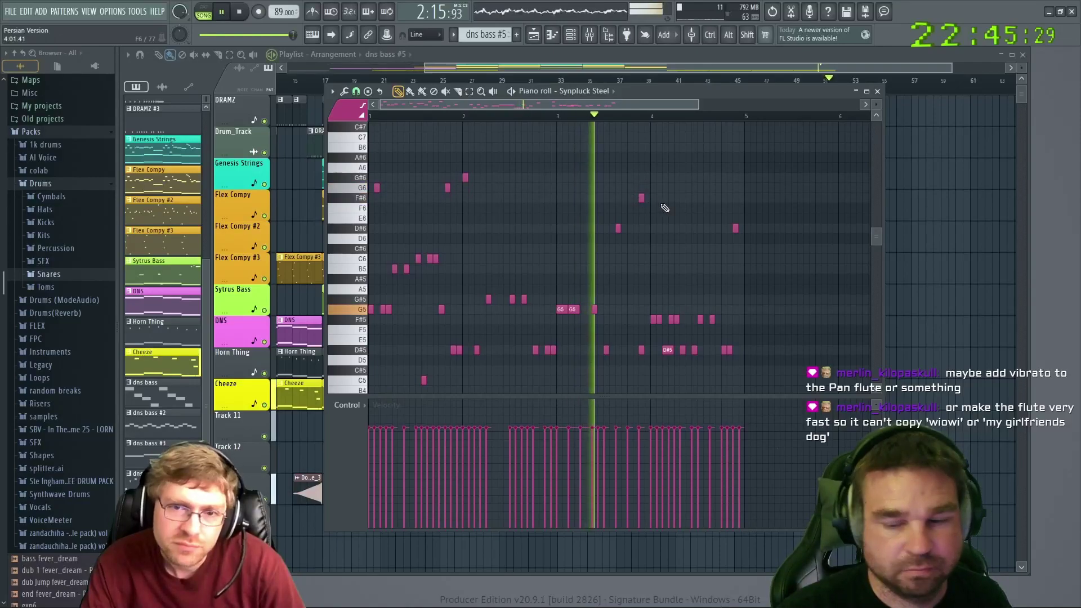
key(space)
drag(644, 188, 646, 179)
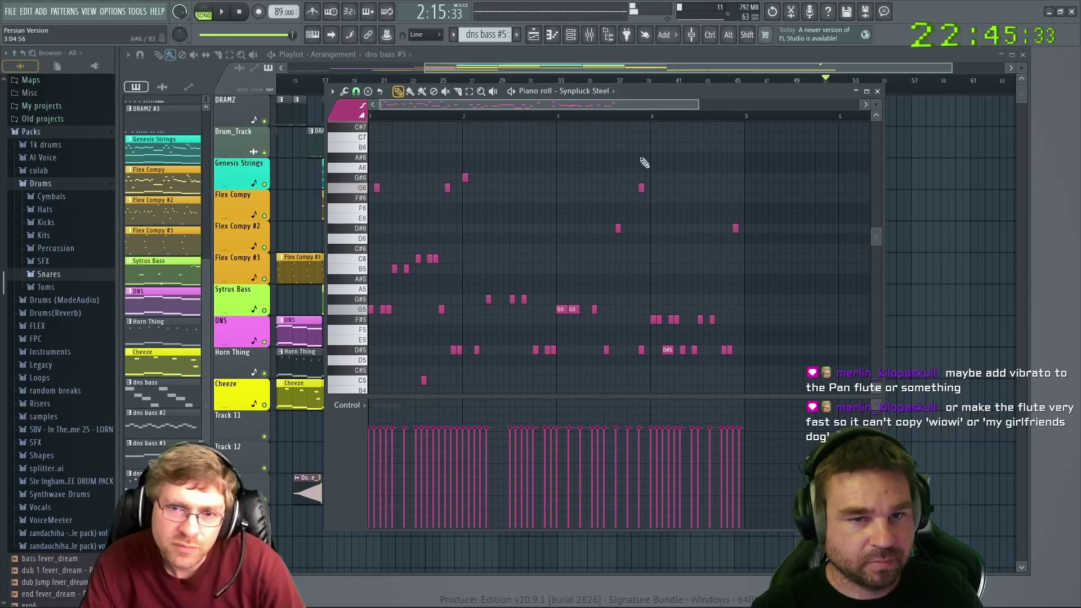
key(space)
key(space)
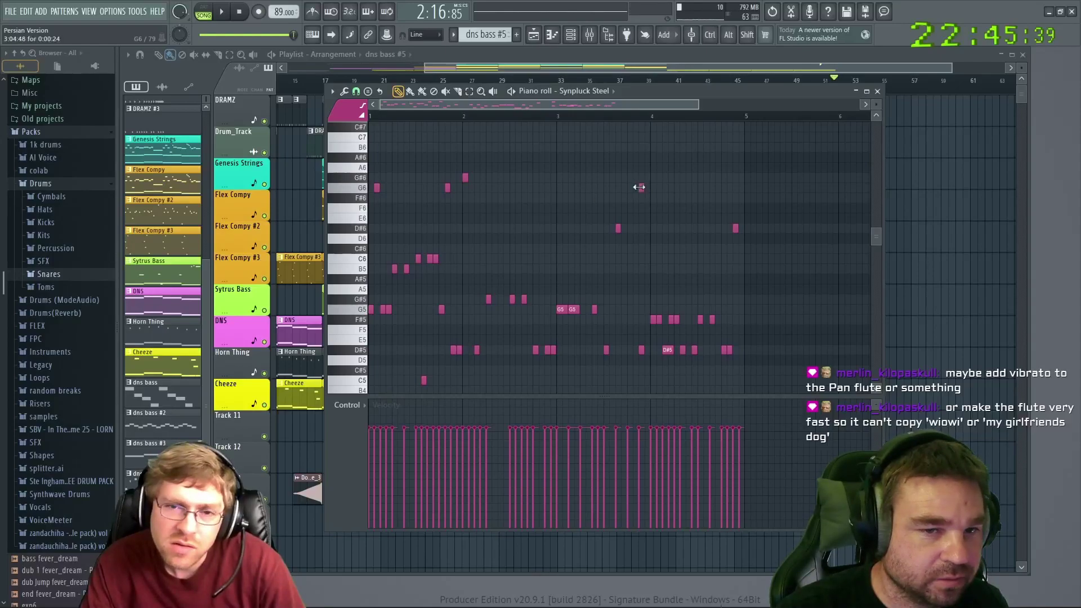
Raise the high note near the end of bar 3 to D#7, add another D#7 at the end of bar 4, and play them back
key(ctrl)
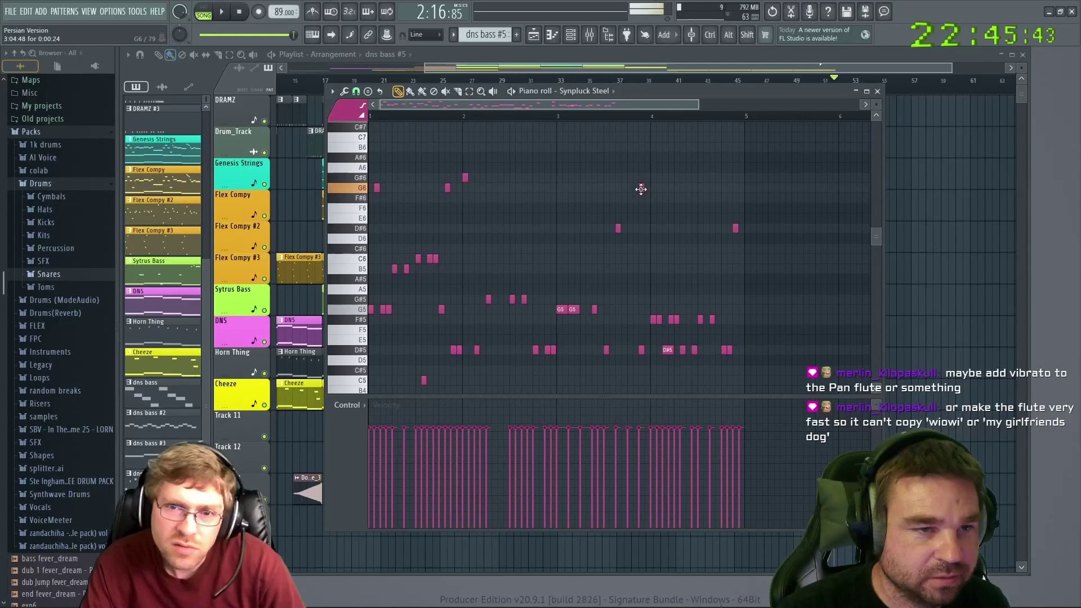
scroll(639, 145, up, 3)
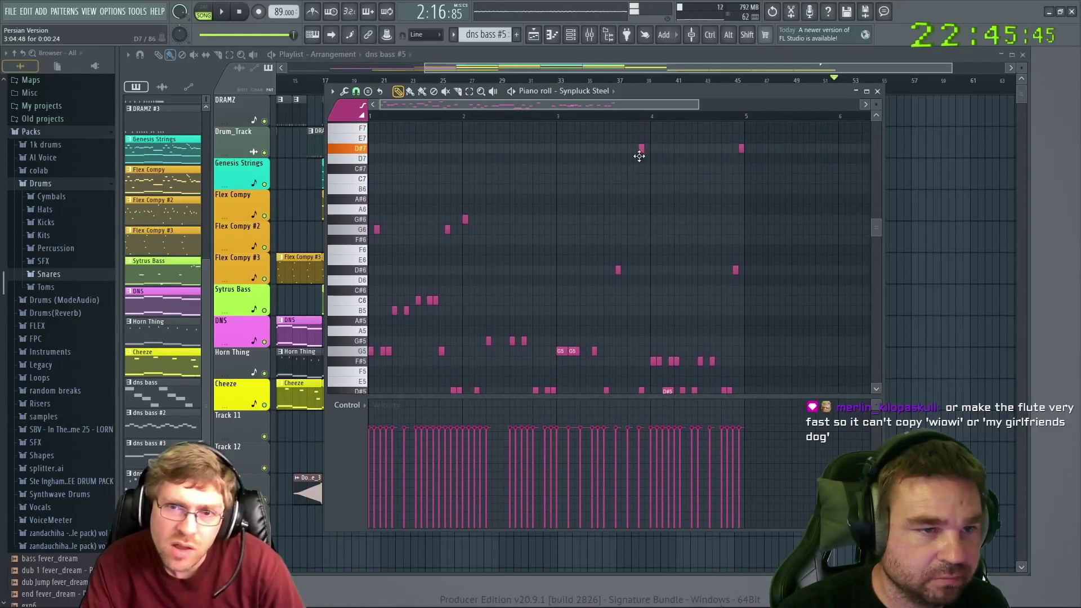
key(space)
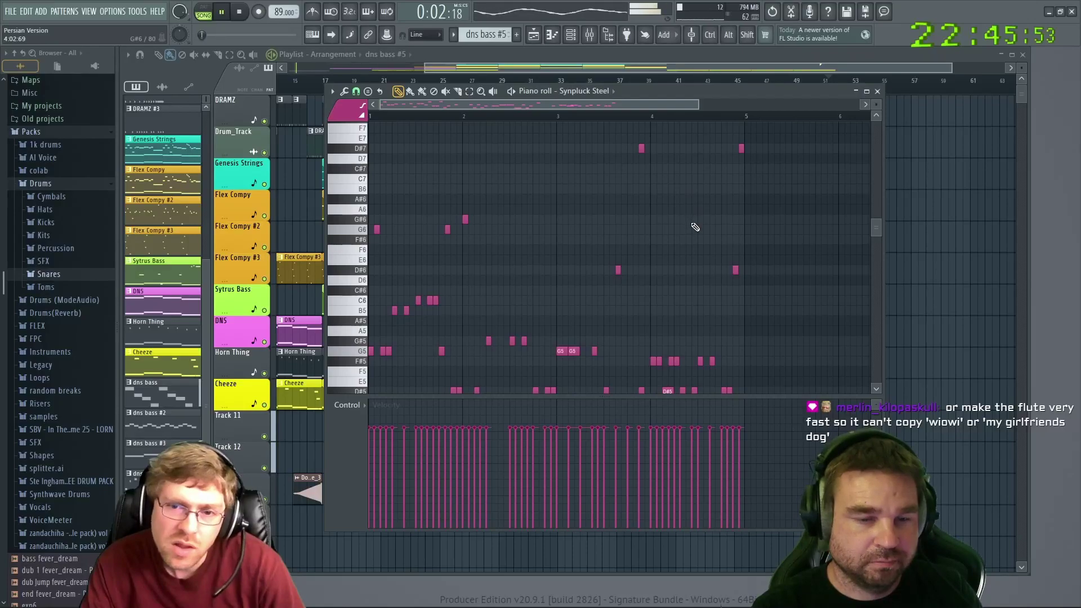
key(space)
Try the final note of bar 4 on B6 and on G6, playing back the ending each time
ctrl+scroll(698, 228, down, 2)
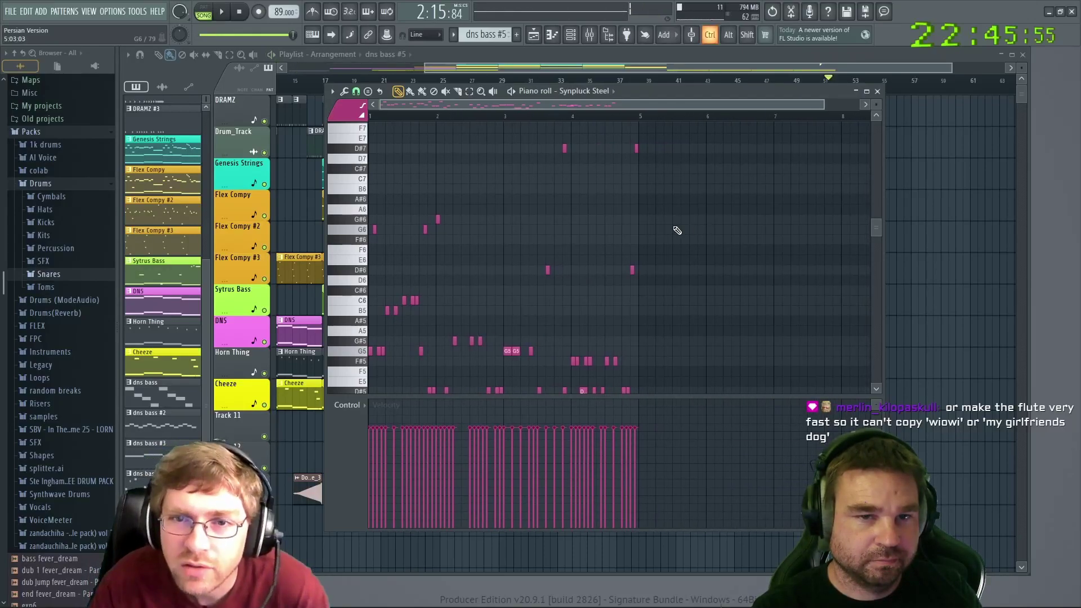
ctrl+scroll(638, 150, up, 3)
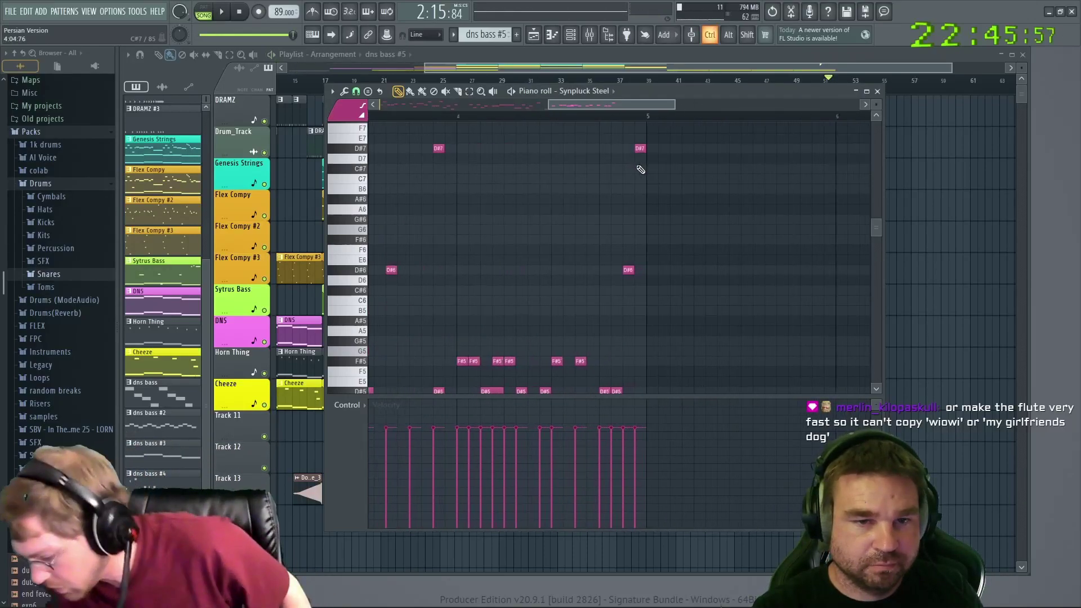
drag(646, 148, 641, 189)
key(space)
key(space)
drag(640, 189, 640, 229)
key(space)
key(space)
Set the final note of bar 4 to G#6 and play back the ending
drag(639, 230, 640, 218)
key(space)
key(space)
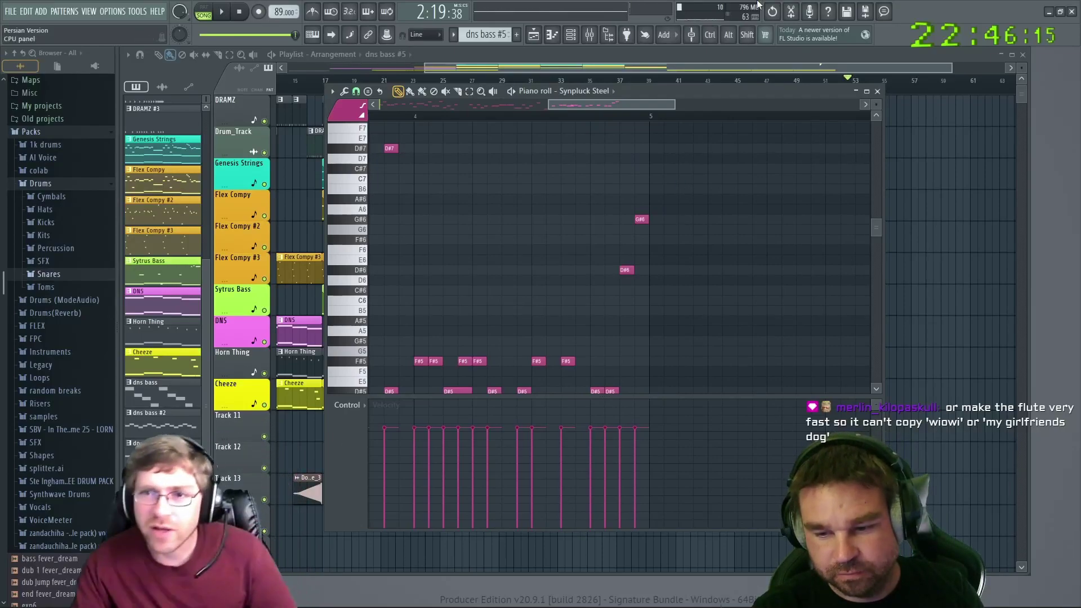
Close the piano roll and open the Pan Flute channel's FLEX instrument
click(877, 92)
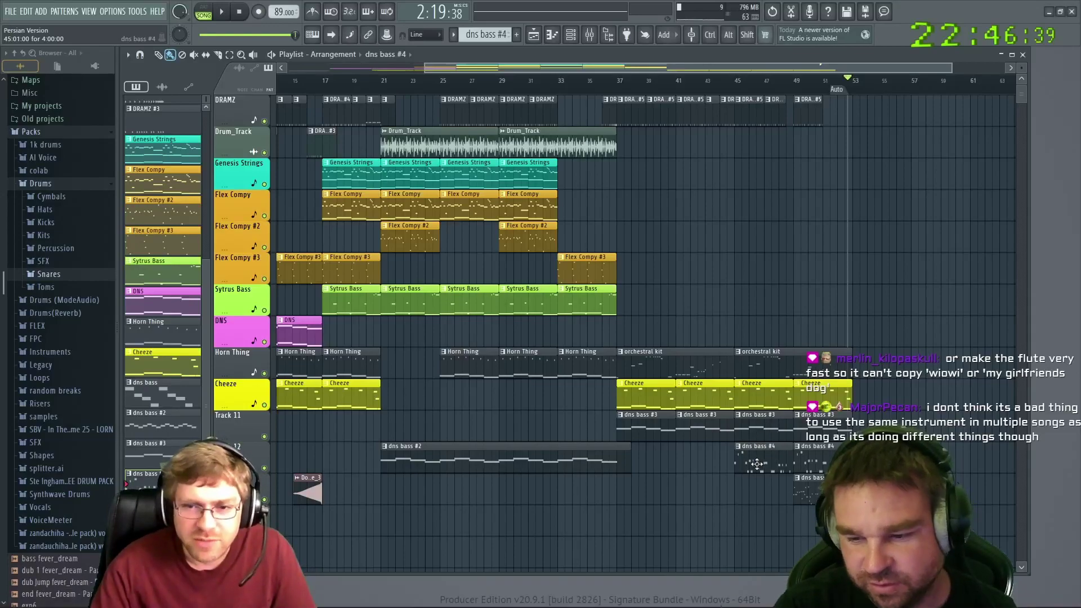
click(572, 35)
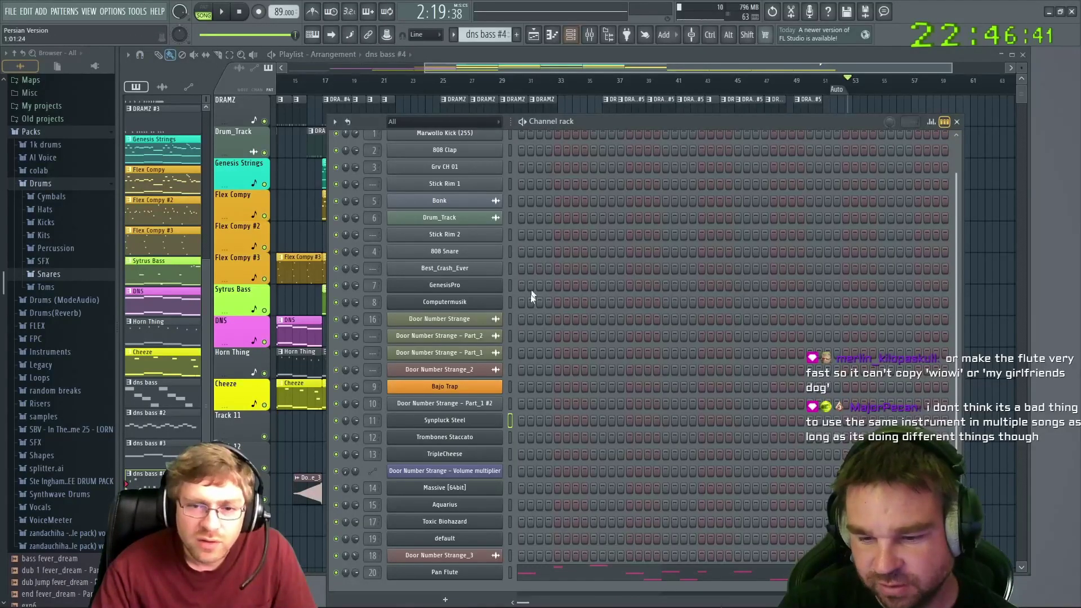
right_click(449, 573)
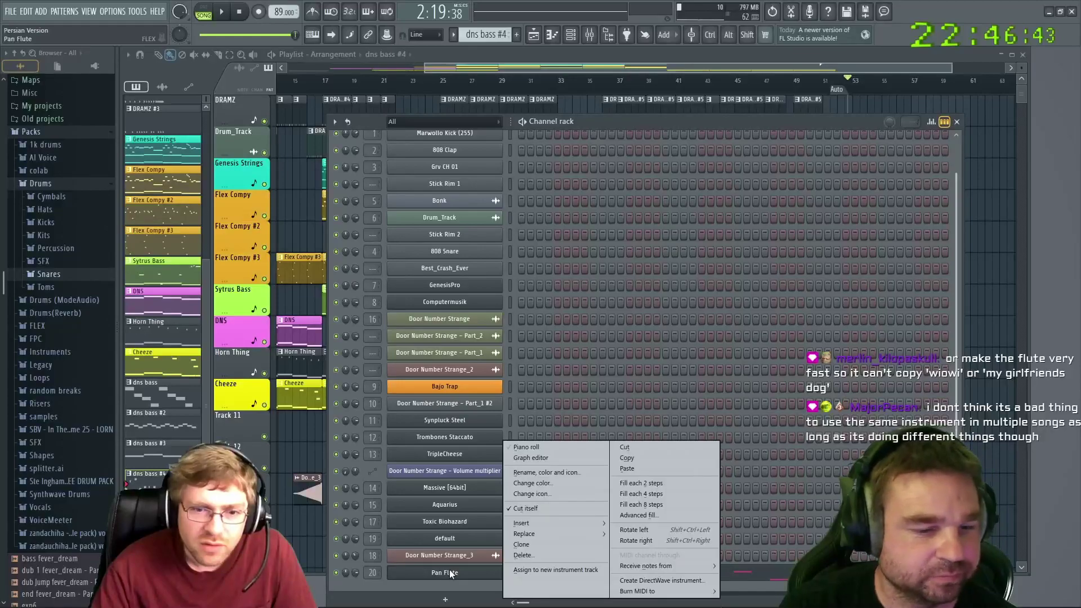
click(401, 579)
click(408, 576)
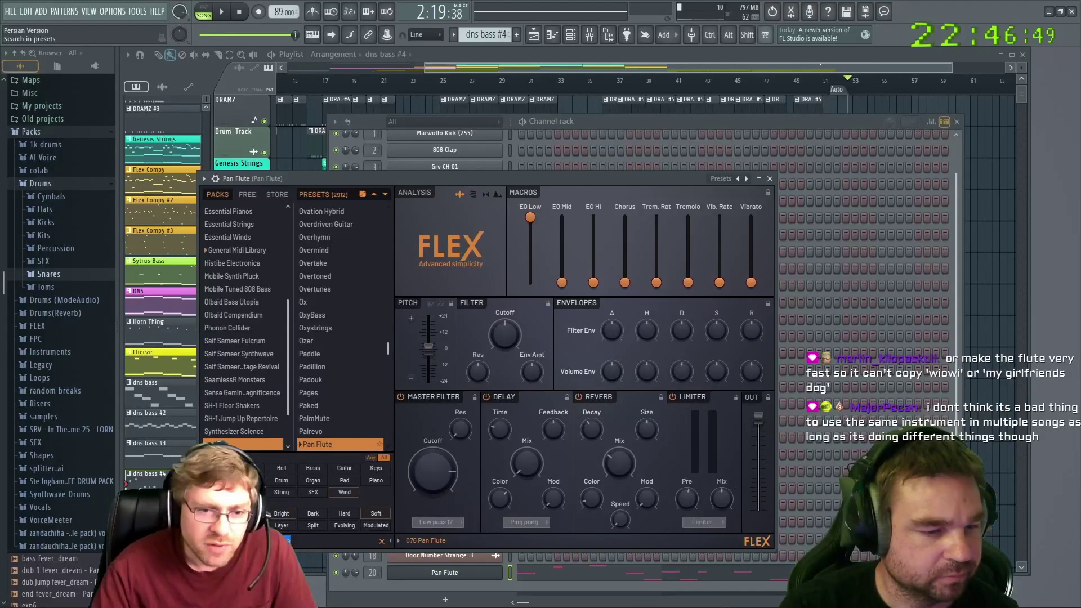
Search the FLEX presets for flute and then dj, load Djentfunk in place of Pan Flute, and play it back
text(flute)
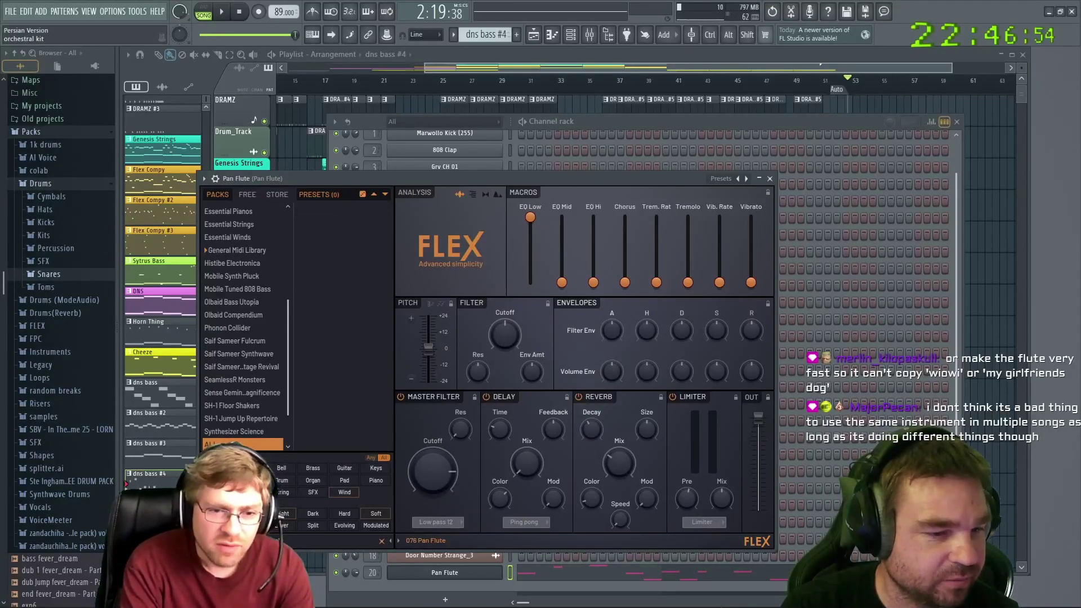
click(381, 540)
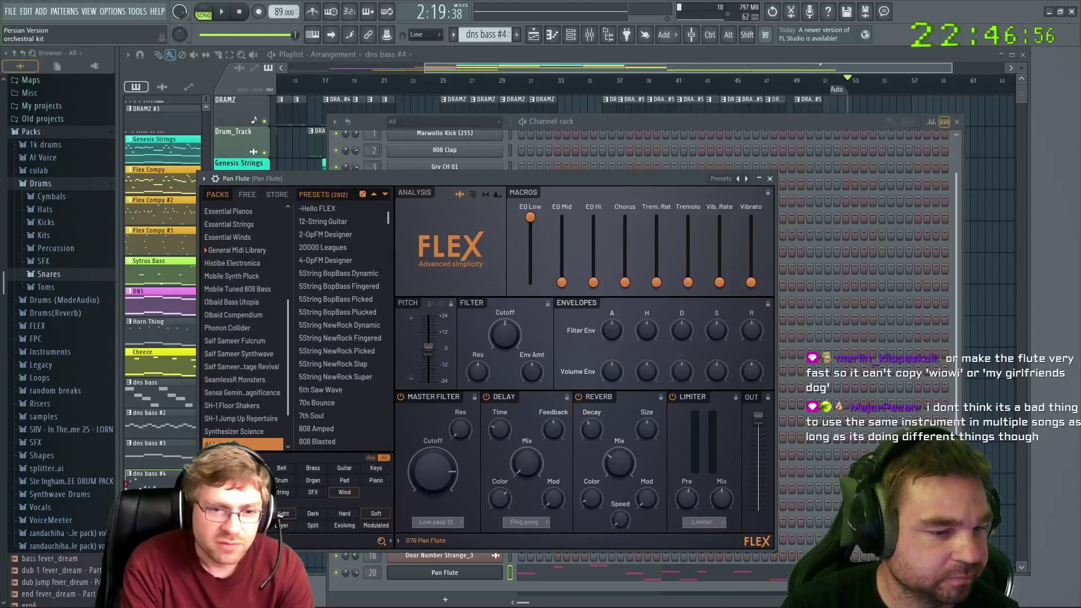
text(dj)
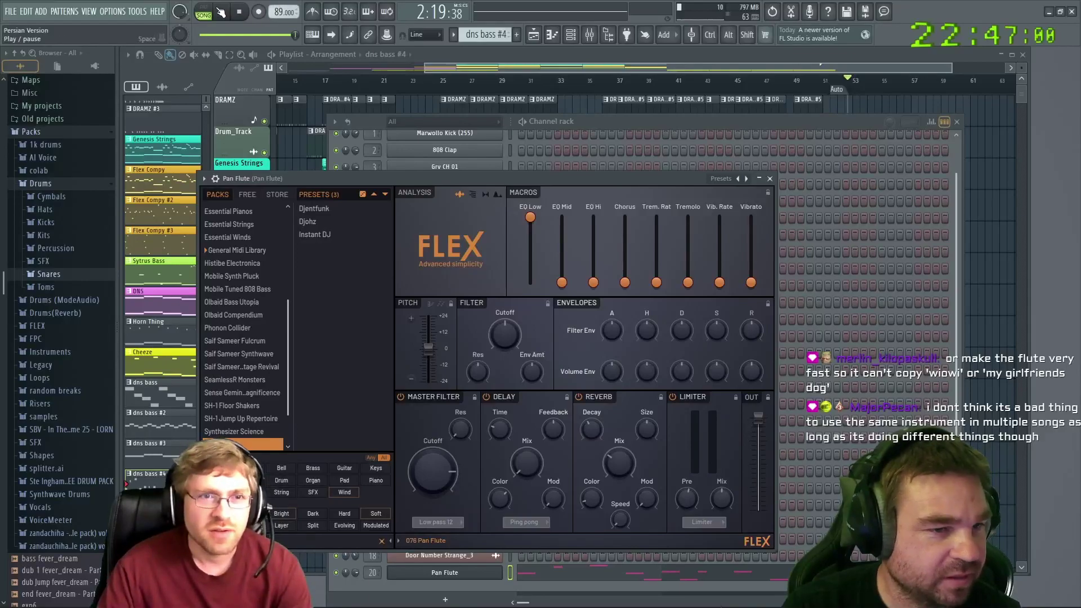
click(325, 208)
key(space)
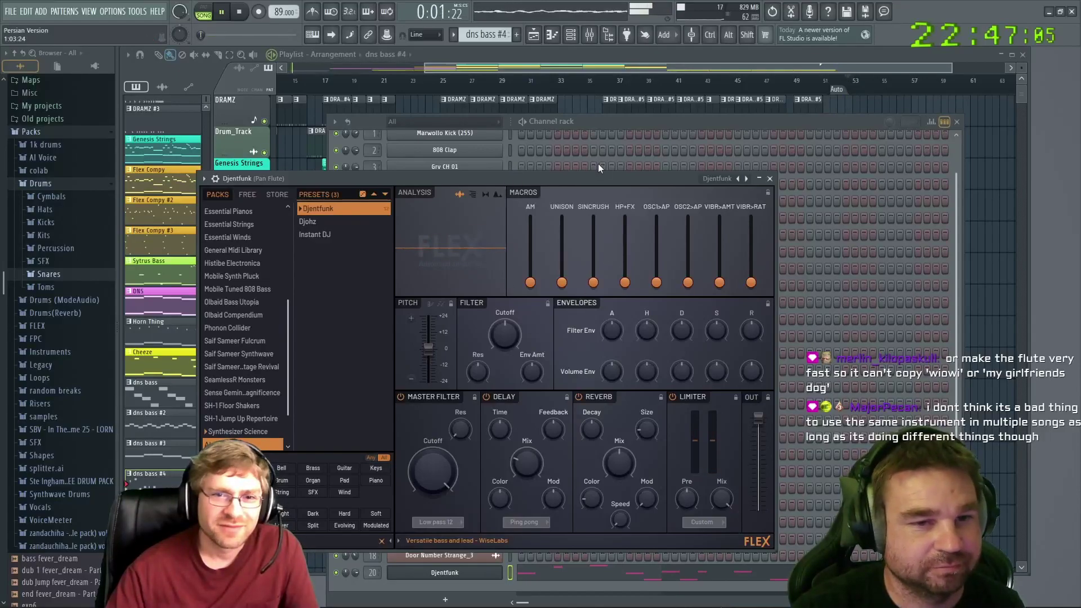
drag(599, 180, 664, 160)
key(space)
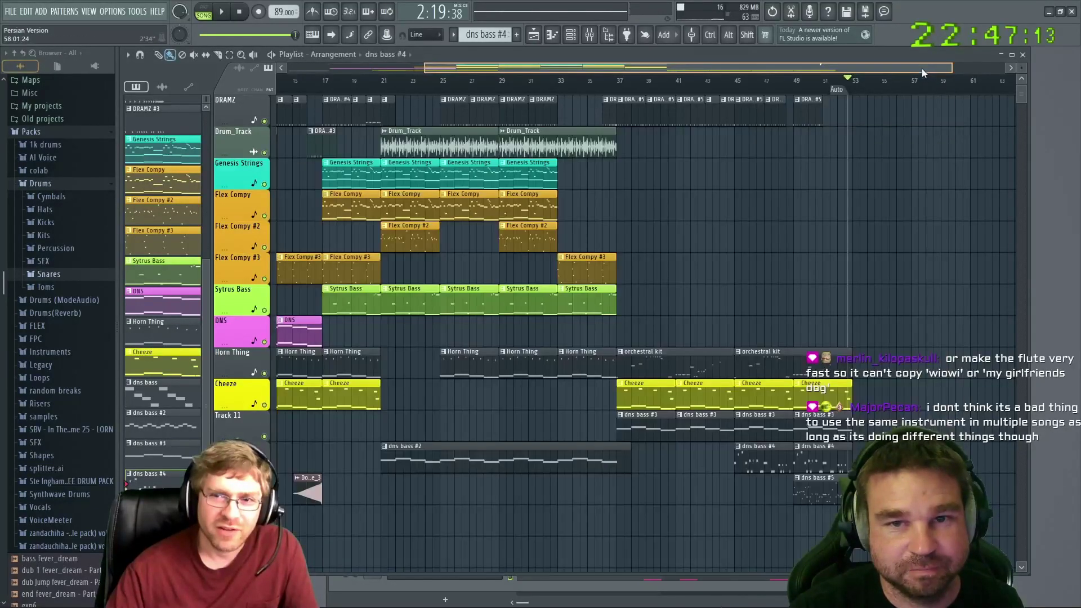
Play the arrangement from about bar 43 and bring the Djentfunk instrument back into view
click(858, 81)
mouse_move(862, 83)
mouse_down()
mouse_move(707, 108)
mouse_move(746, 108)
mouse_move(727, 104)
mouse_up()
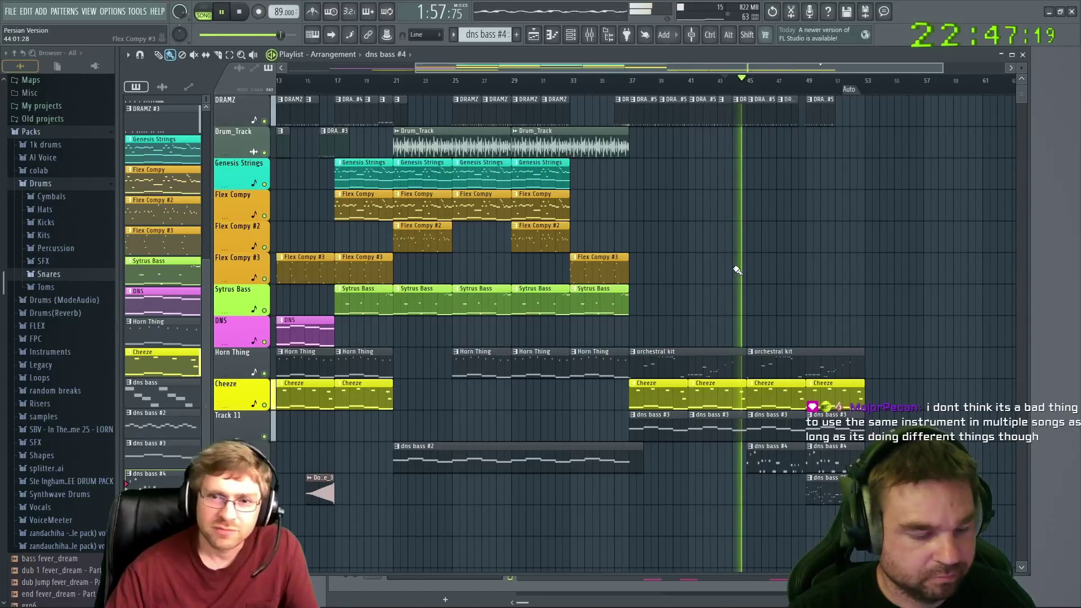
key(Tab)
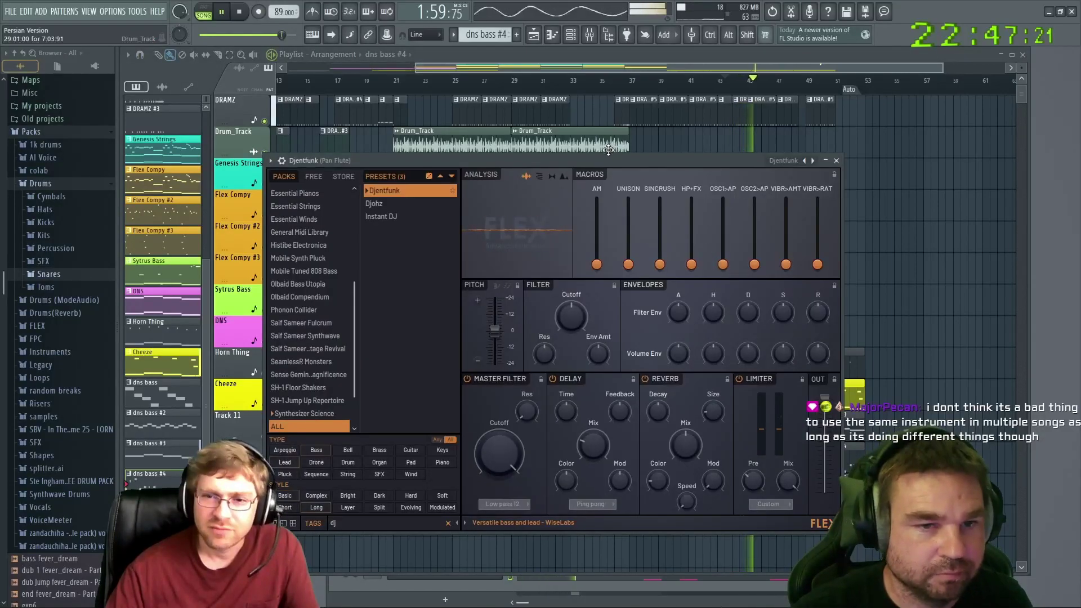
drag(604, 162, 504, 150)
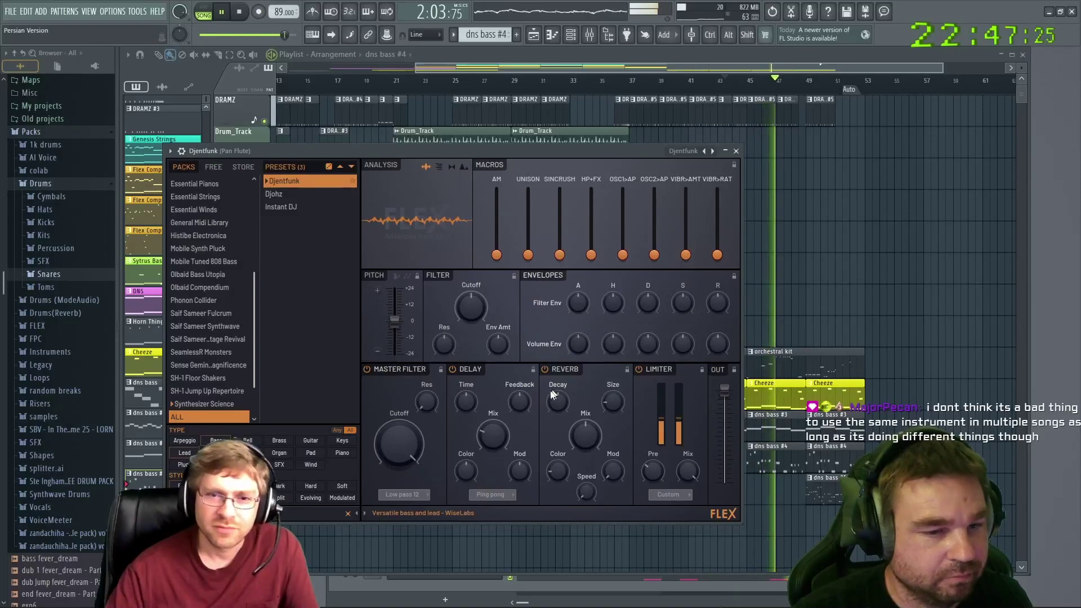
Switch off Djentfunk's delay and reverb effects and stop the playback
mouse_move(649, 470)
mouse_down()
mouse_move(649, 480)
mouse_move(650, 471)
mouse_up()
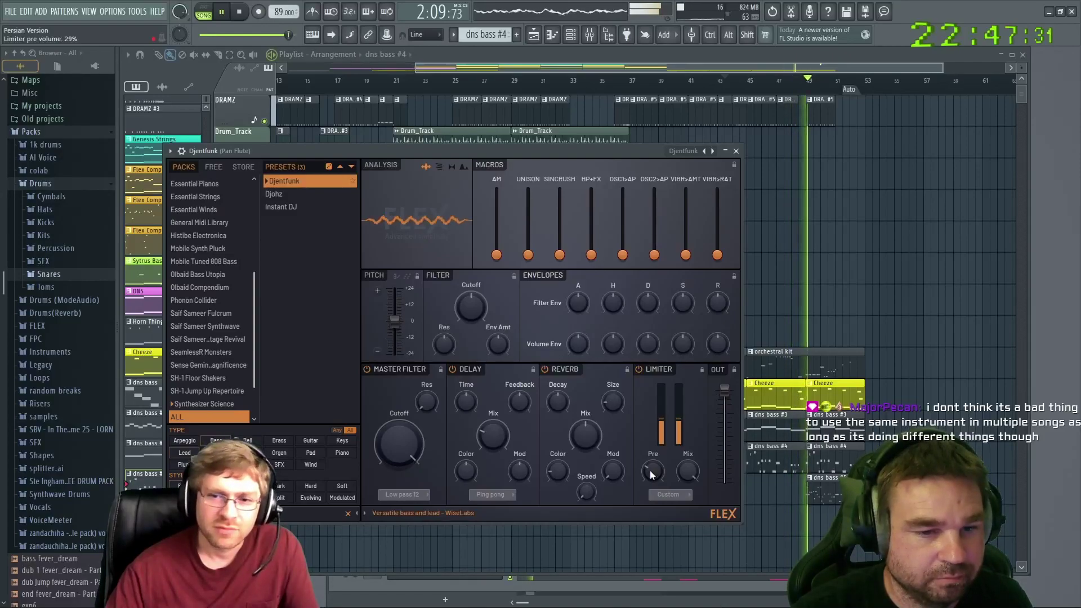
click(453, 369)
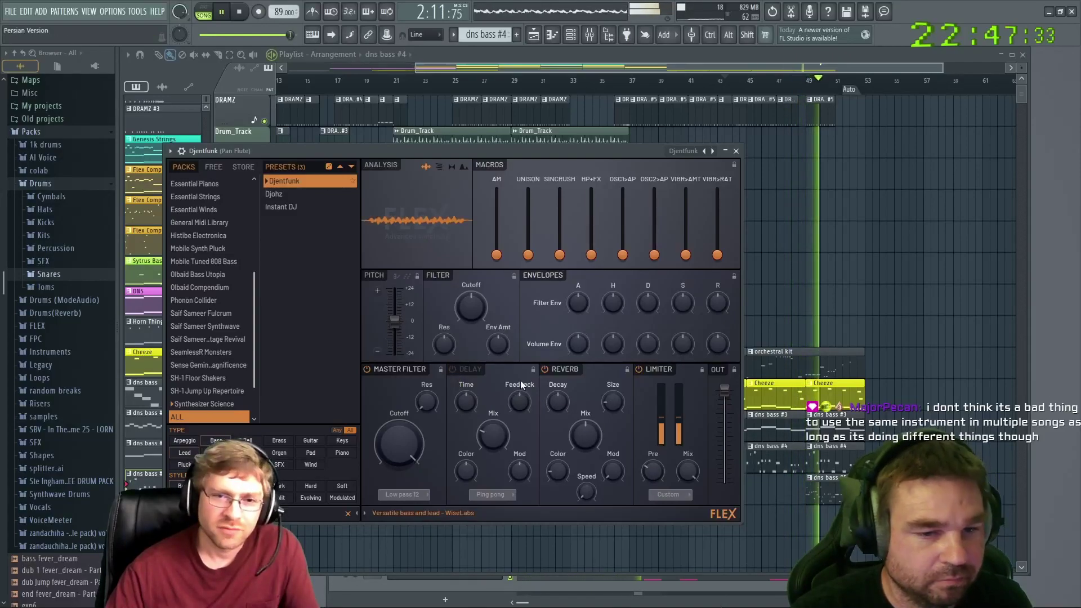
click(545, 370)
key(space)
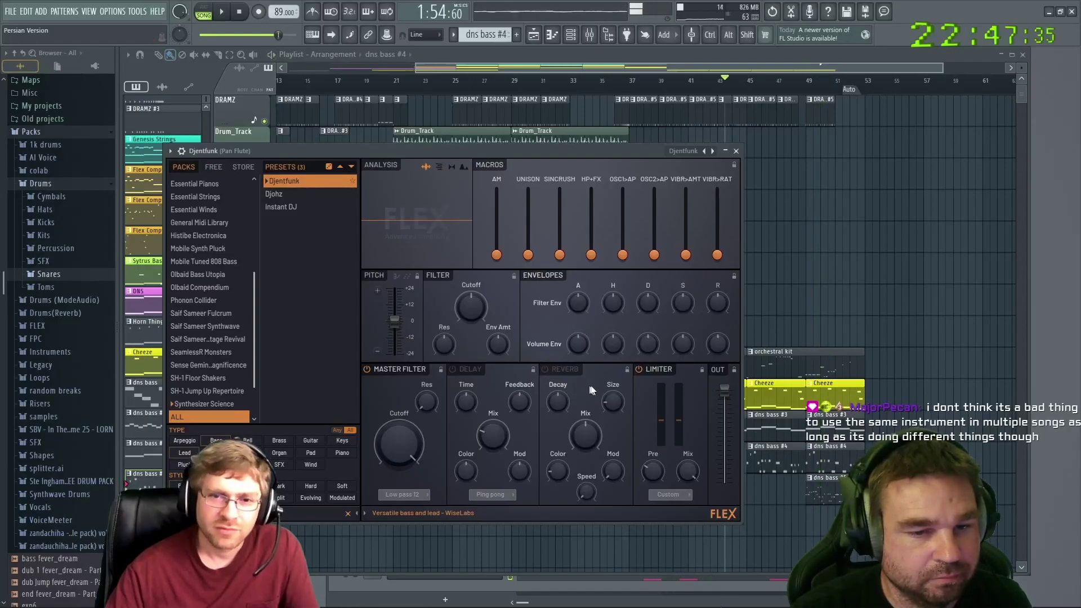
Enable playing from the typing keyboard and audition single Djentfunk notes including G4, B4, D4 and C3
drag(536, 151, 568, 149)
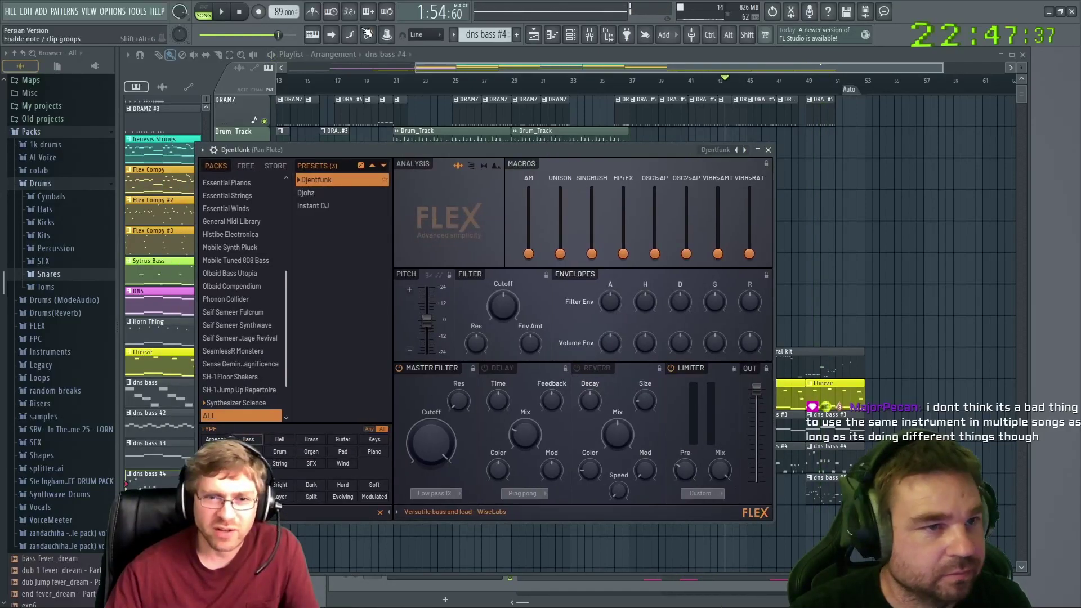
key(b)
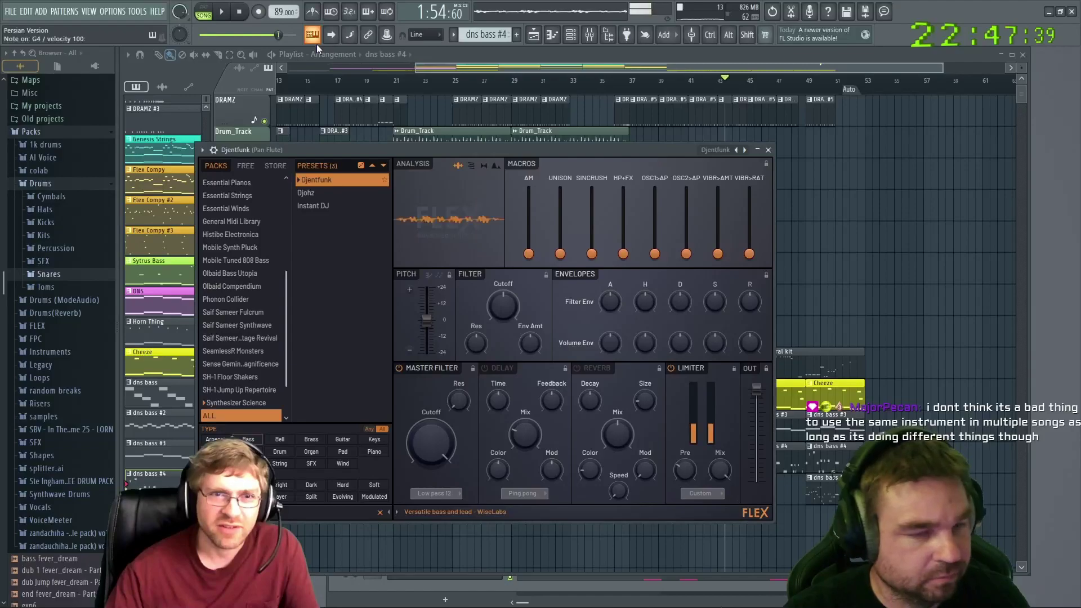
key(m)
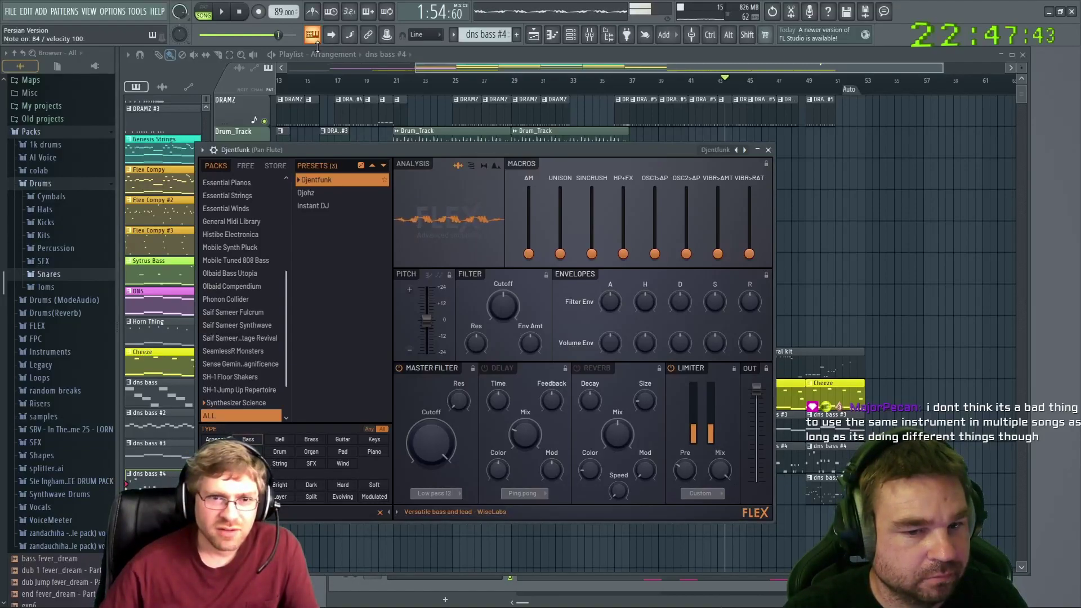
key(b)
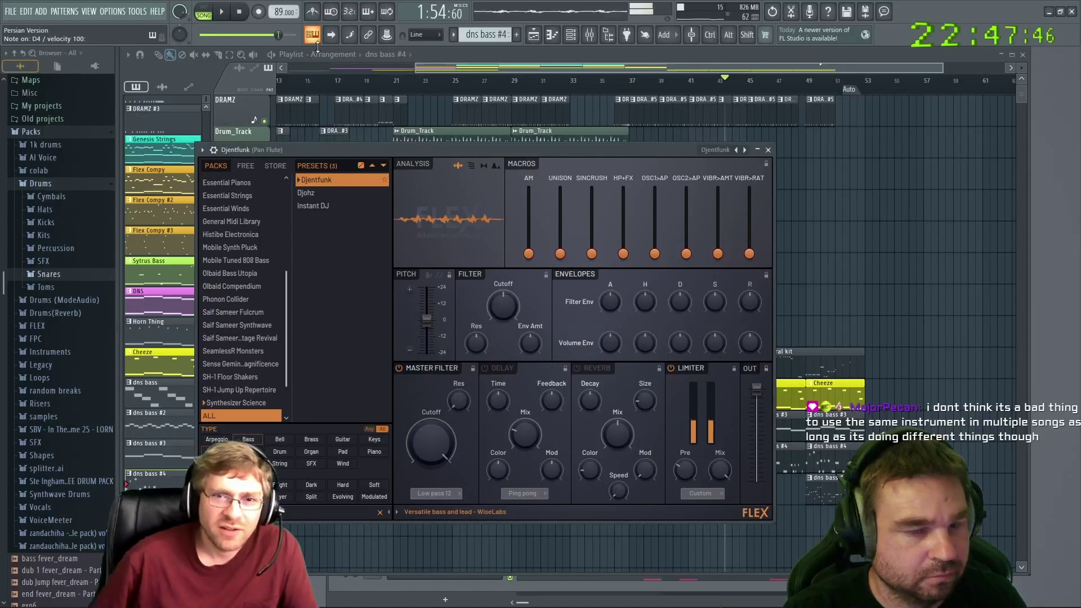
key(z)
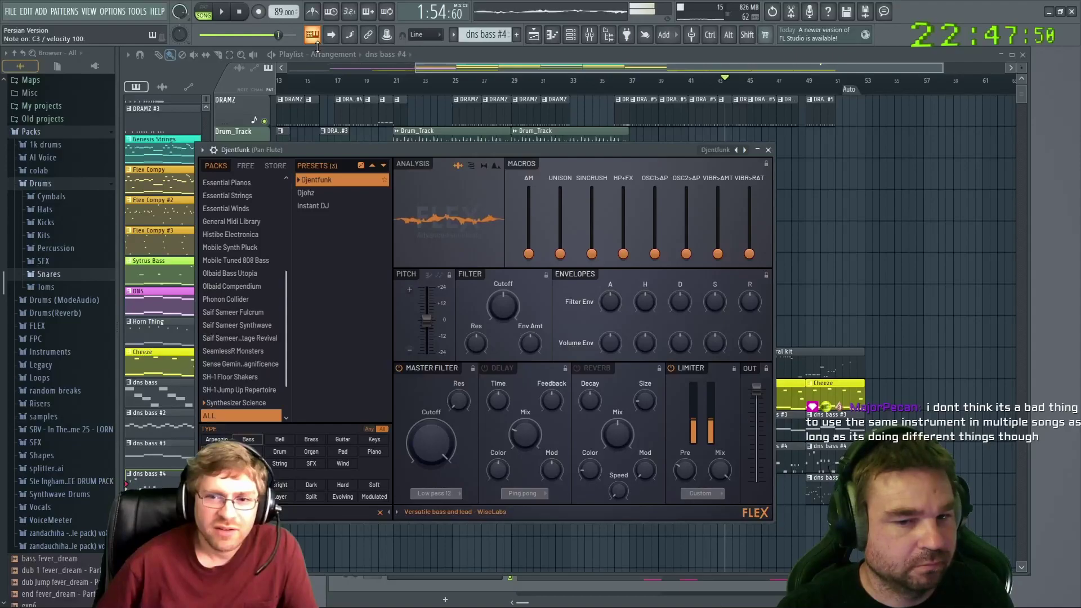
Lower Djentfunk's pitch to -2400 cents while playing the arrangement from about bar 43
key(space)
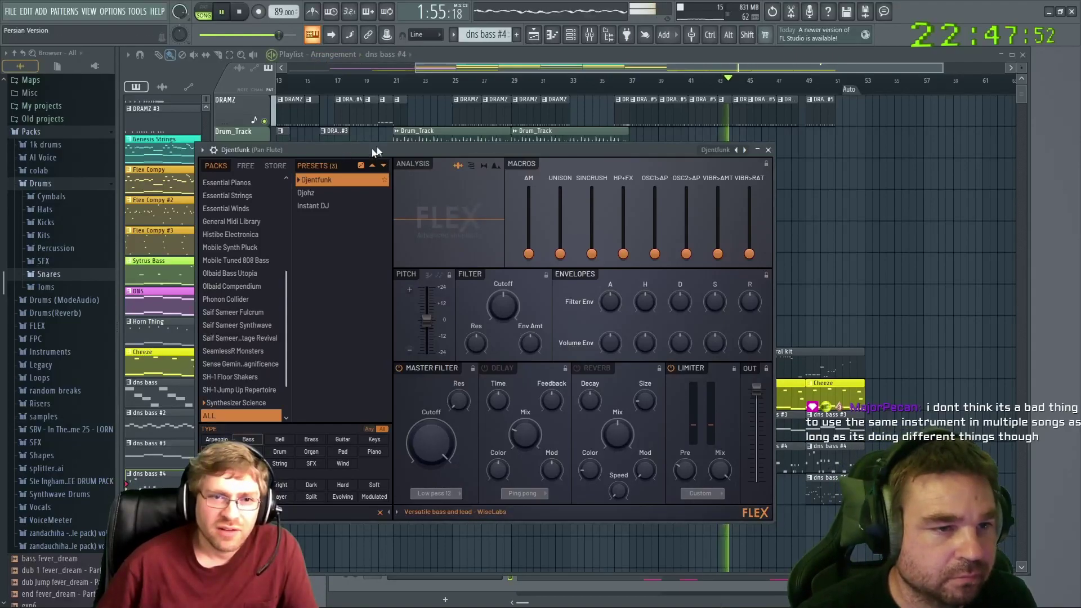
drag(397, 148, 337, 151)
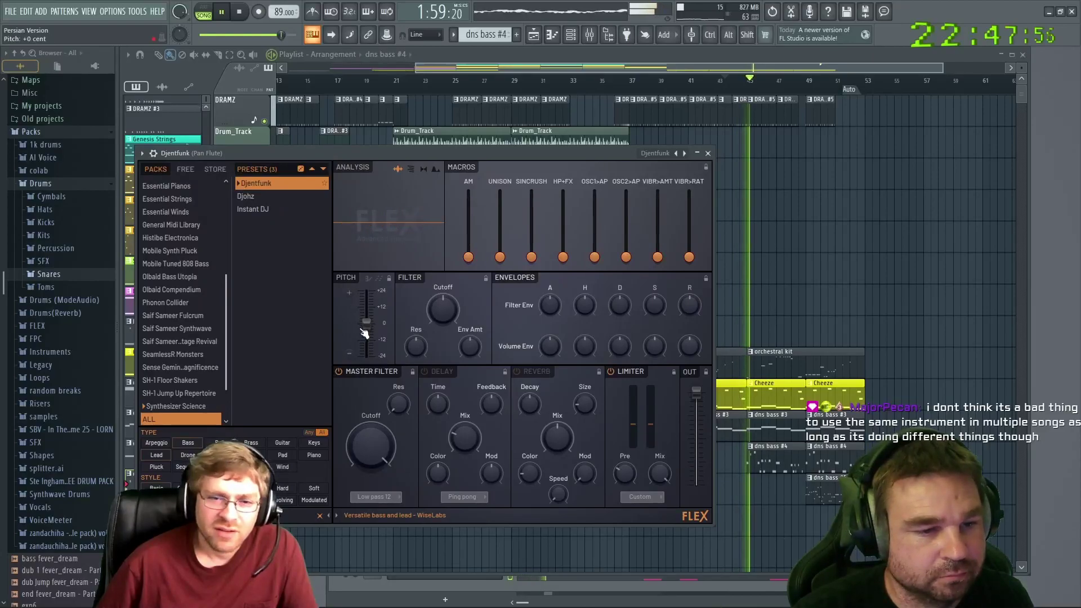
drag(368, 329, 377, 338)
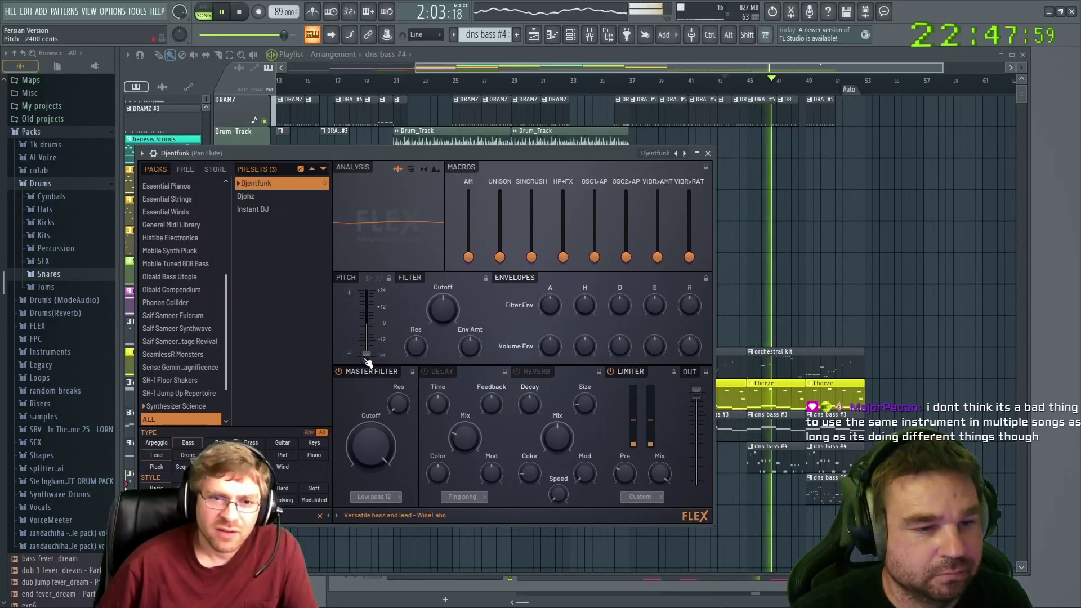
Raise Djentfunk's pitch back to the centre and try filter cutoff settings of about 63% and 48% during playback
drag(366, 353, 366, 338)
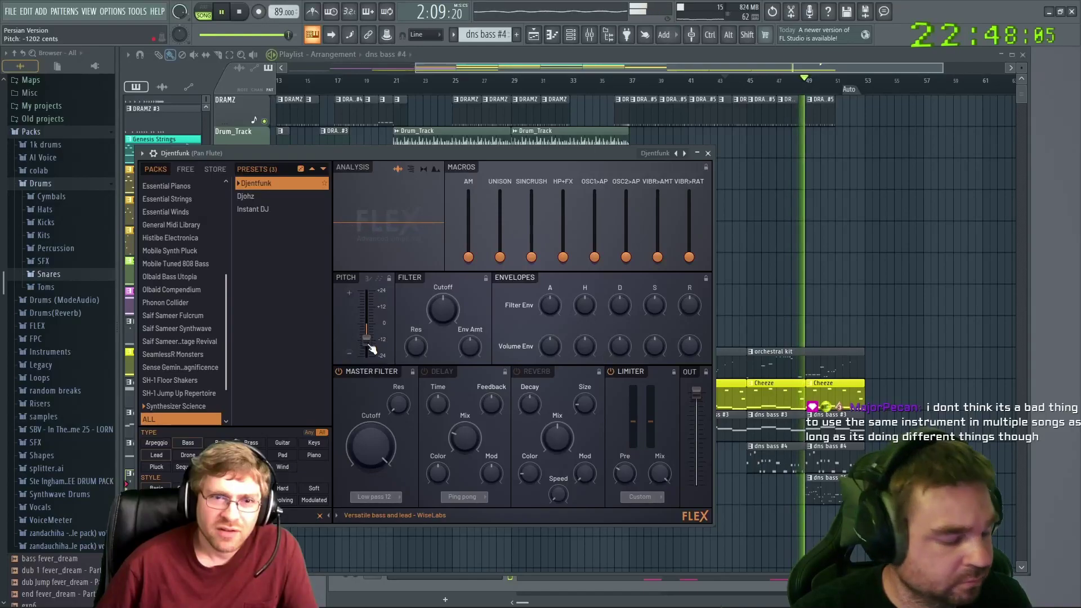
drag(371, 345, 371, 329)
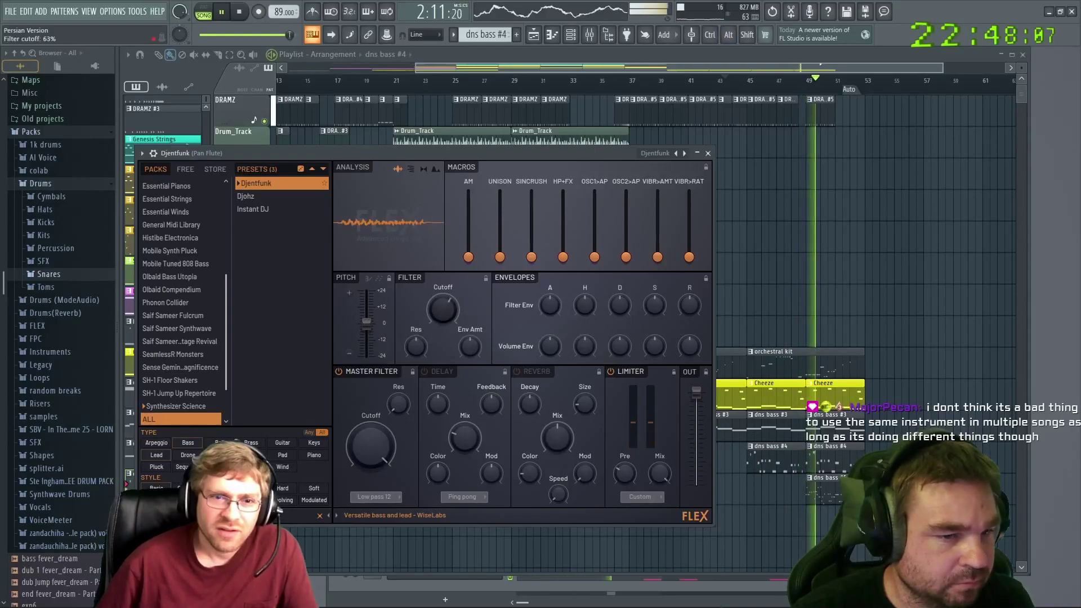
drag(440, 319, 440, 355)
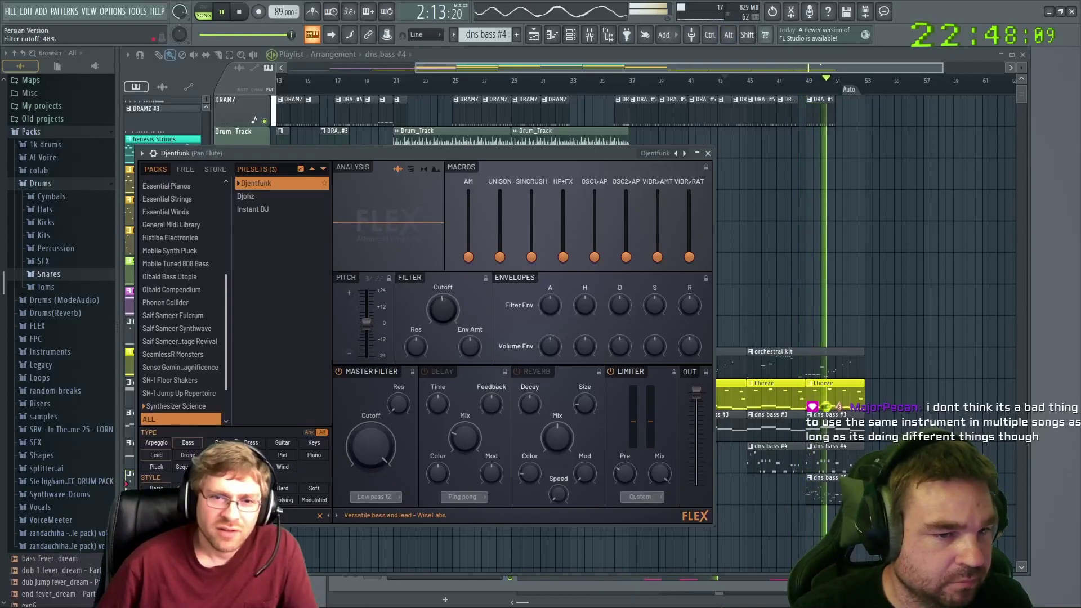
key(space)
Load the Djohz preset, play the arrangement with it and switch off its delay effect
click(286, 198)
key(space)
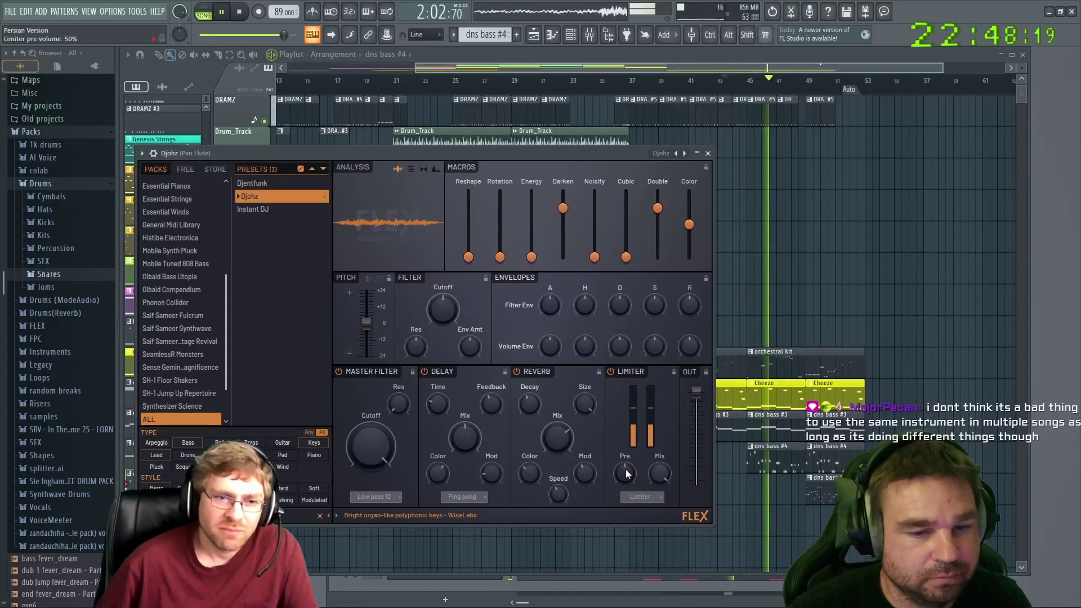
click(424, 371)
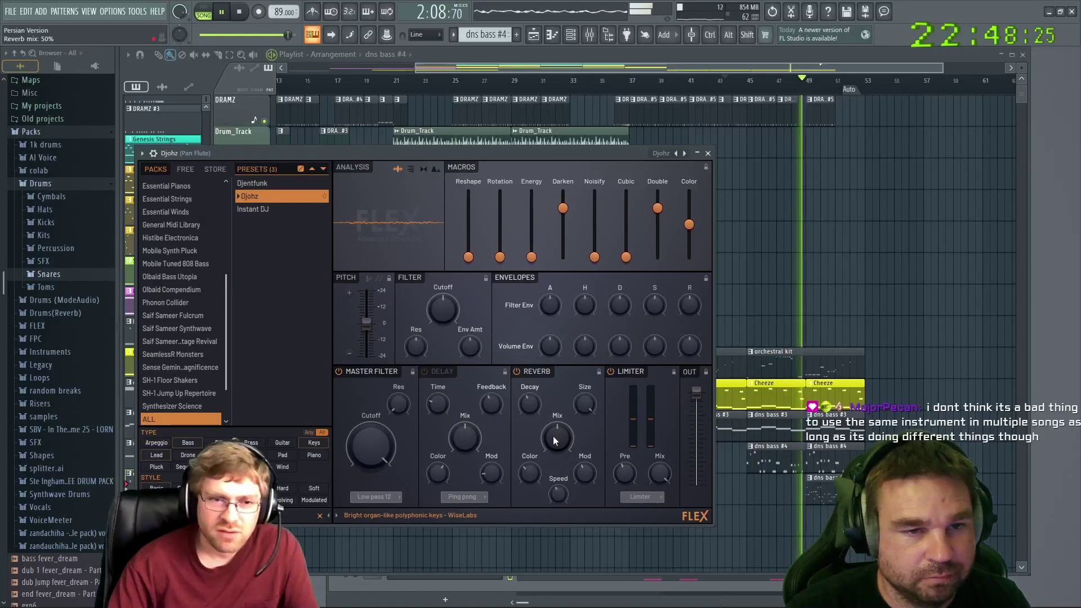
Try Djohz's Rotation macro at about 41%, lower Darken to zero and raise Cubic to 15%
mouse_move(500, 257)
mouse_down()
mouse_move(500, 203)
mouse_move(500, 257)
mouse_up()
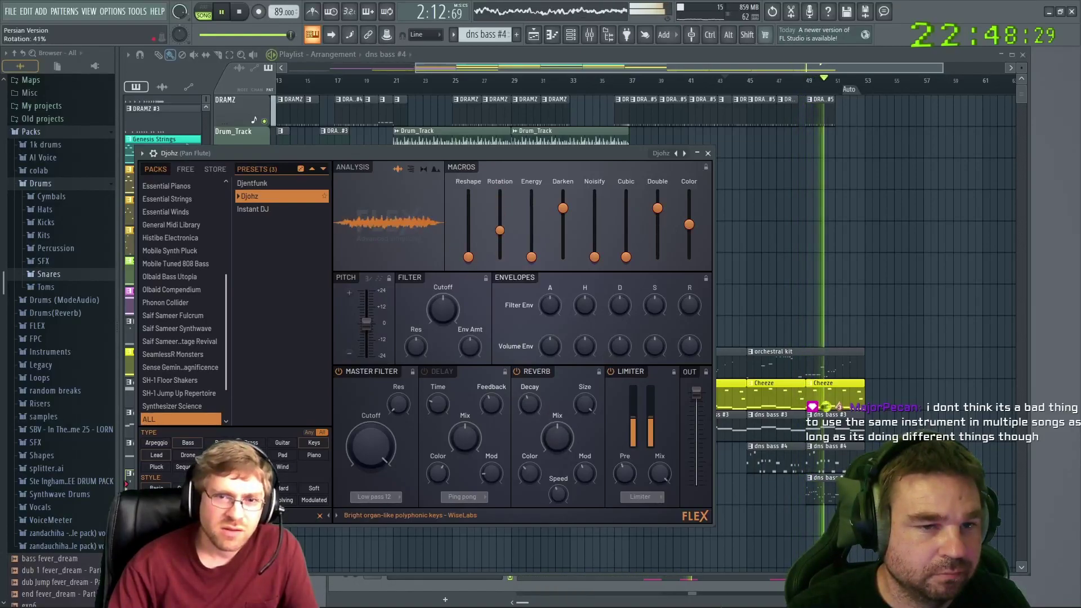
drag(563, 208, 595, 258)
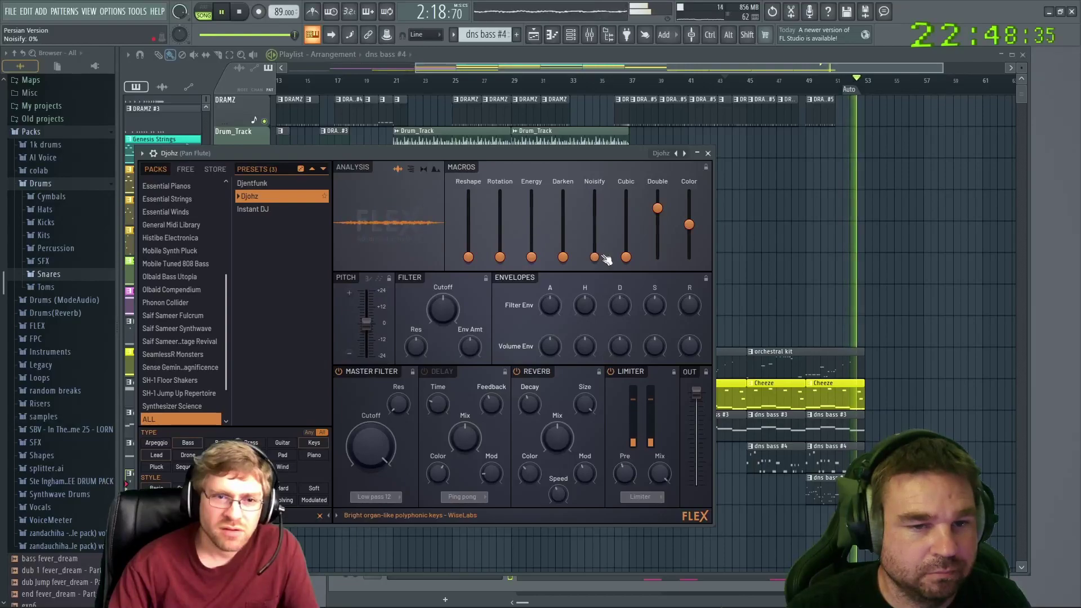
mouse_move(626, 257)
mouse_down()
mouse_move(627, 198)
mouse_move(626, 245)
mouse_up()
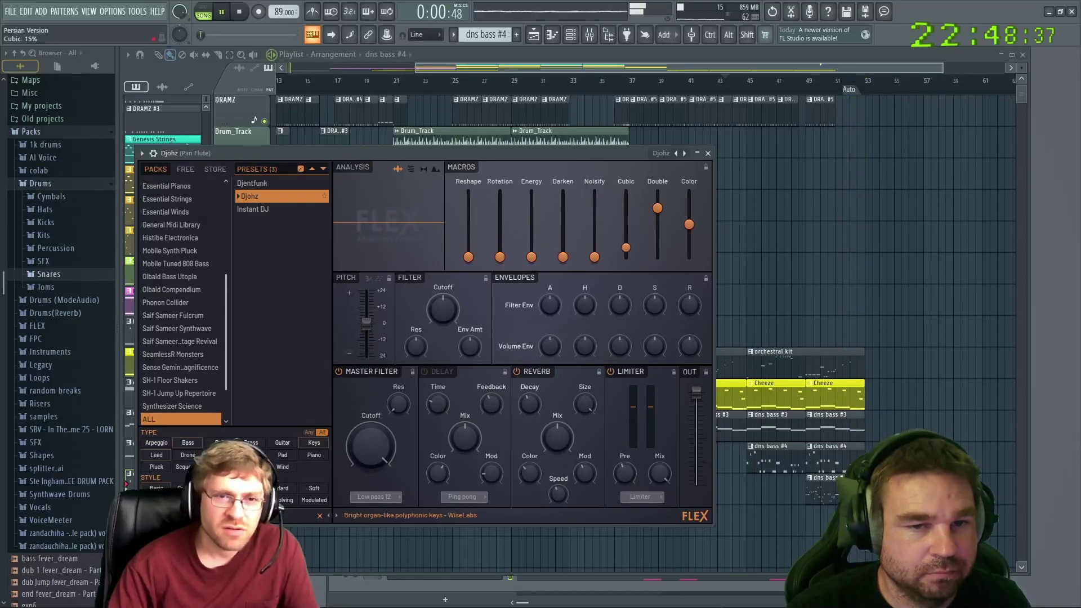
Load the Instant DJ preset and audition it by playing the arrangement from about bar 45
drag(479, 151, 450, 141)
click(275, 193)
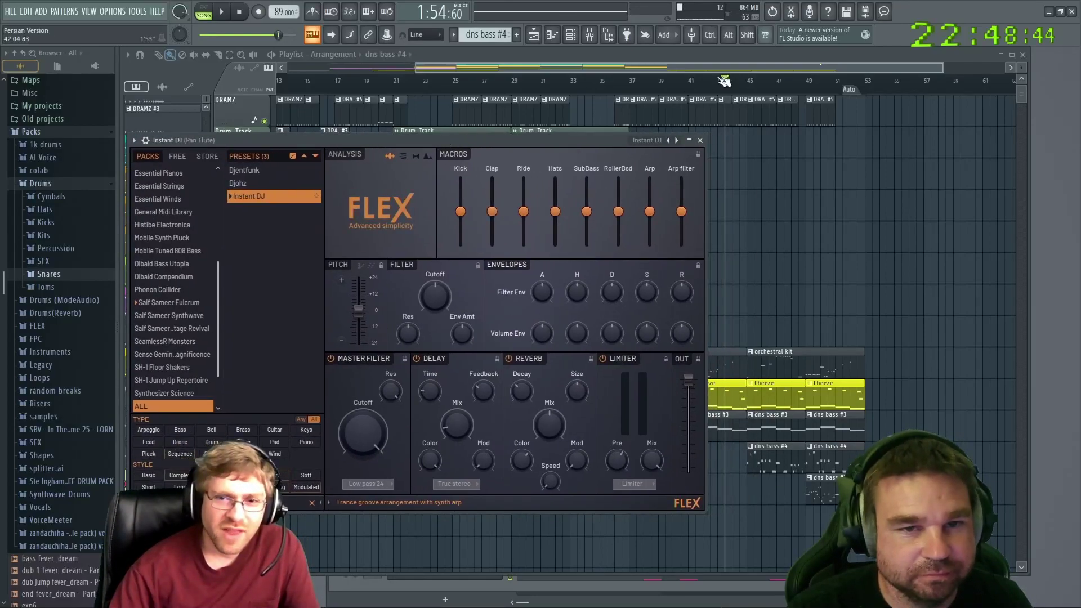
click(748, 91)
key(space)
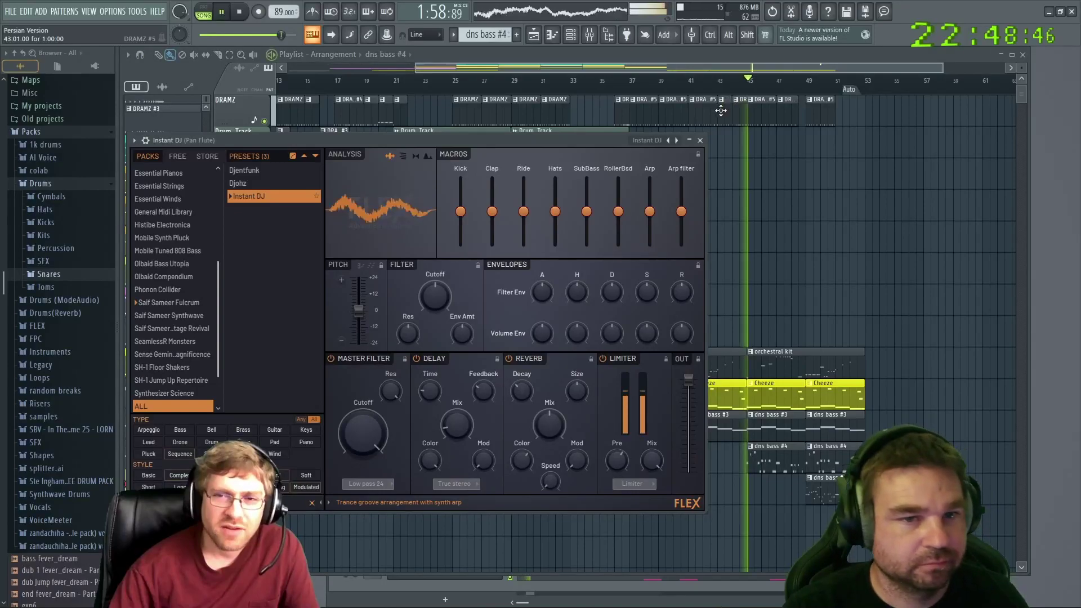
drag(476, 144, 498, 140)
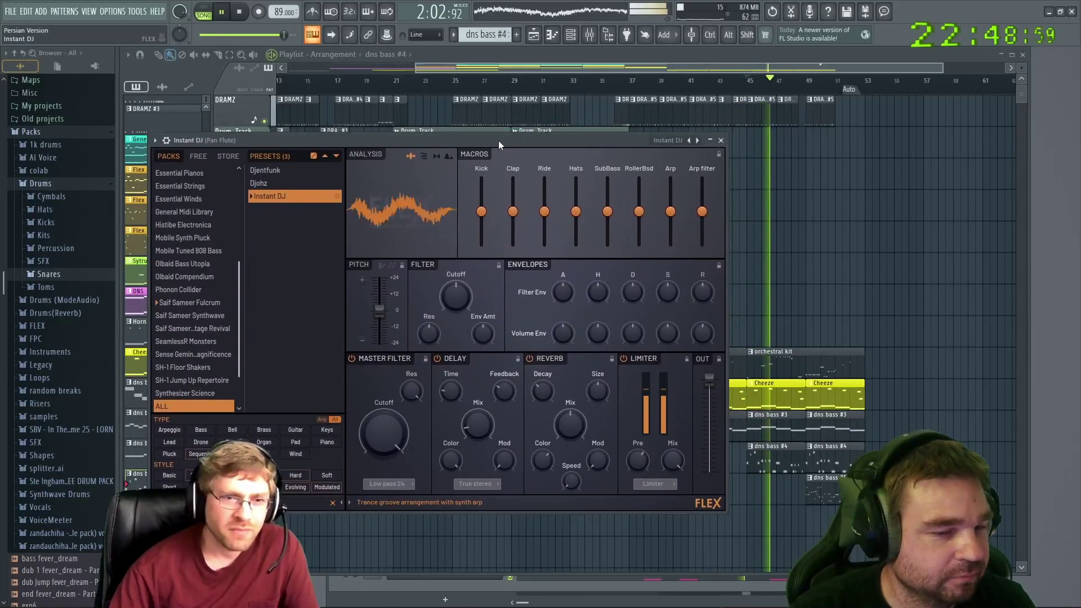
key(space)
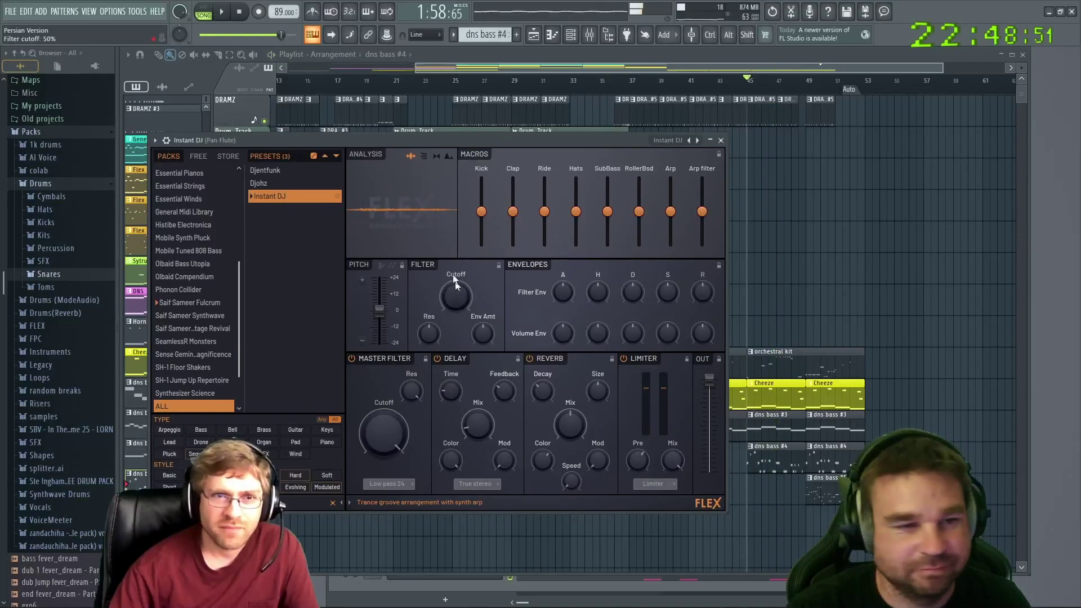
Switch playback to pattern mode, start the dns bass #4 pattern and list the full, unfiltered Synthesizer Science pack
drag(410, 141, 442, 134)
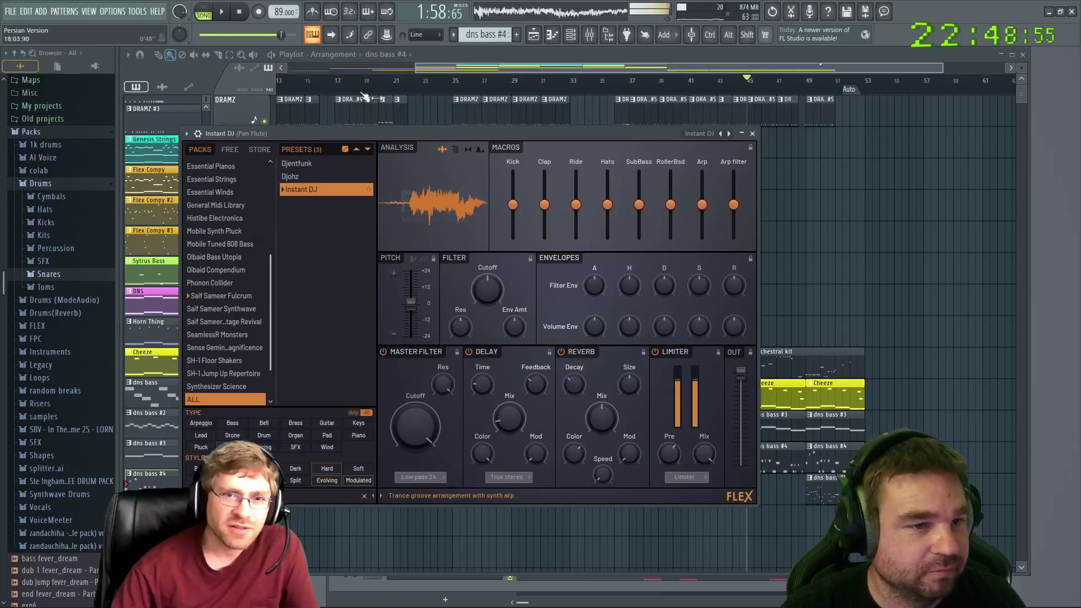
click(204, 13)
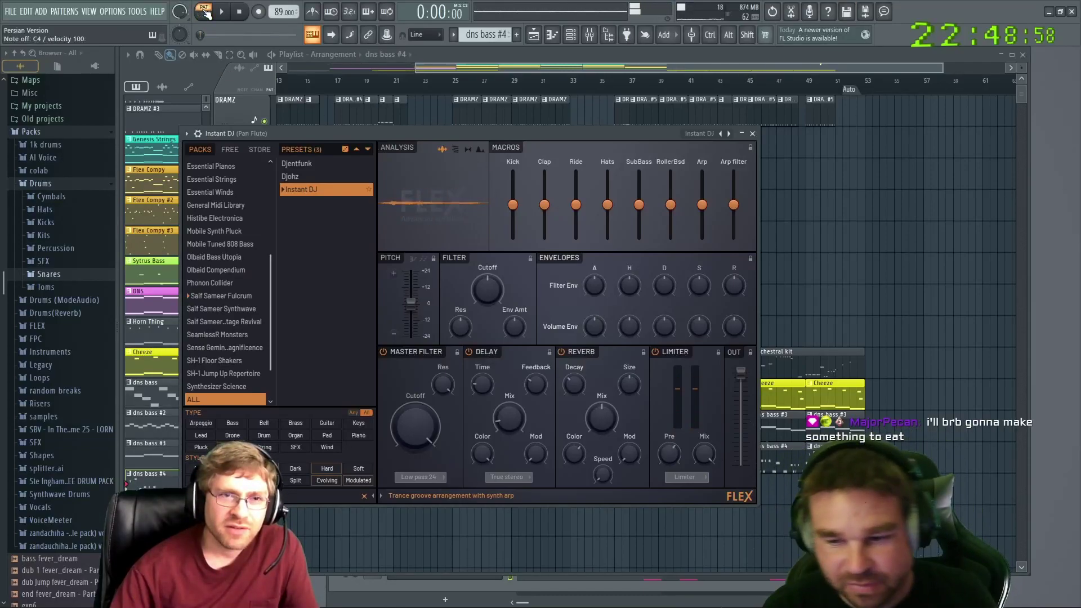
click(217, 387)
click(226, 11)
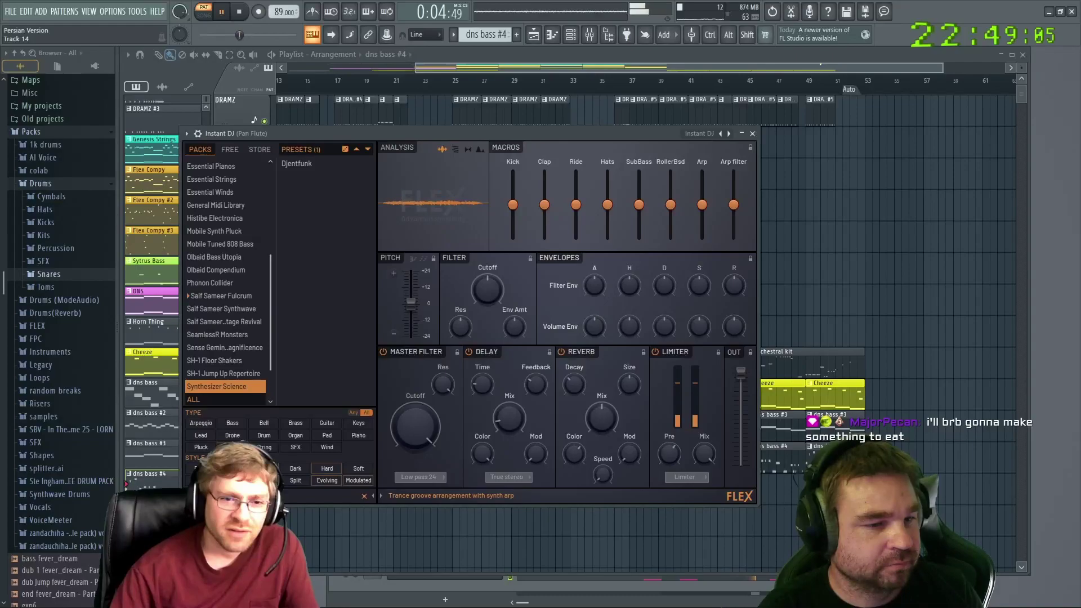
click(193, 399)
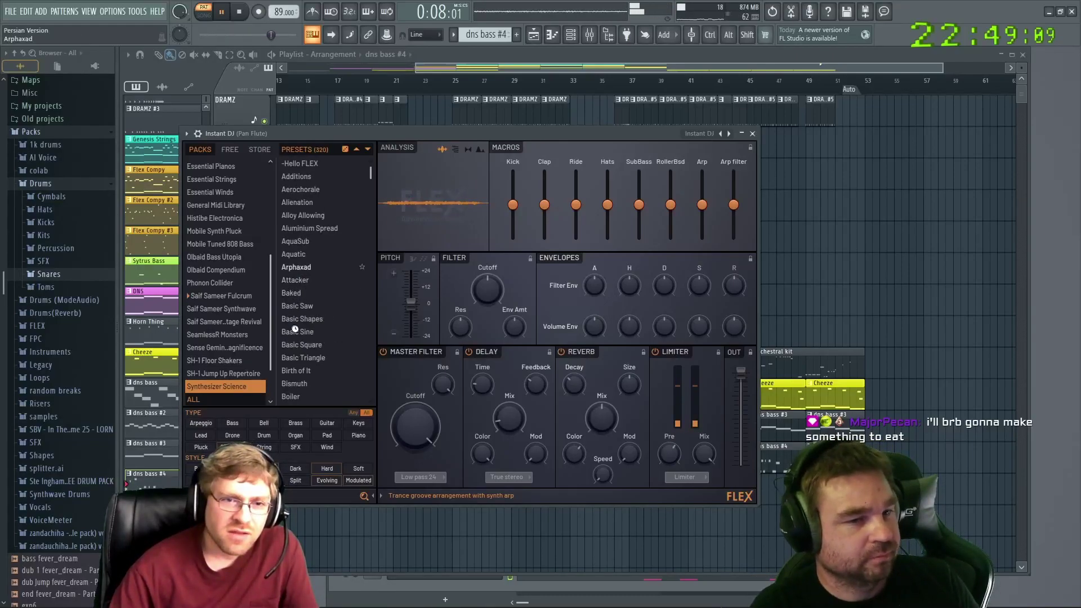
Audition the Arphaxad, Californium, Clocks and Doppler presets against the looping pattern
click(301, 268)
scroll(299, 338, down, 6)
click(299, 337)
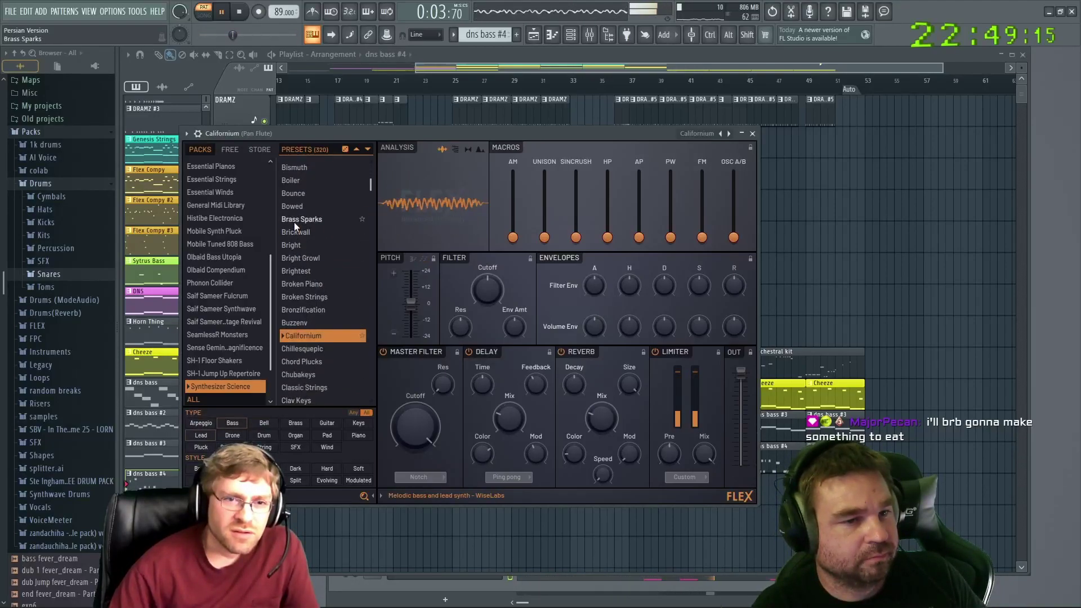
scroll(294, 253, down, 6)
click(298, 287)
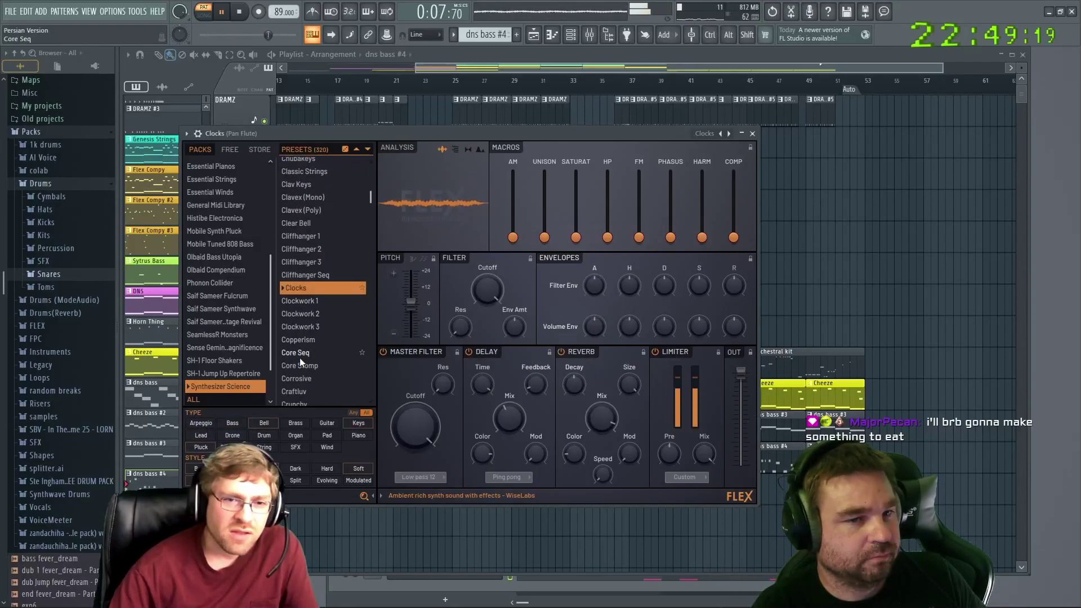
scroll(300, 357, down, 4)
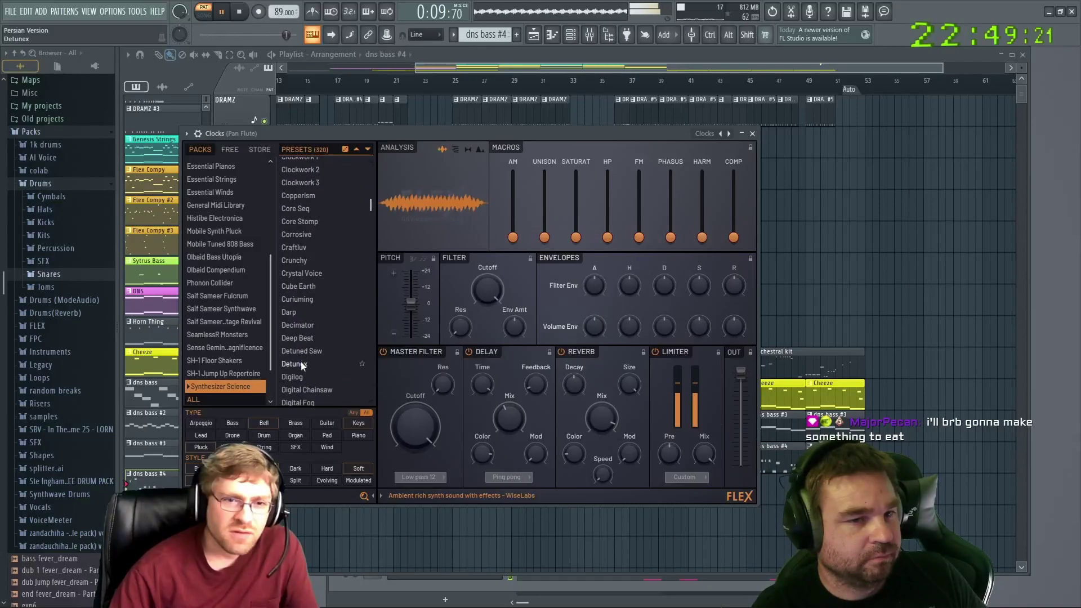
scroll(302, 373, down, 4)
click(302, 365)
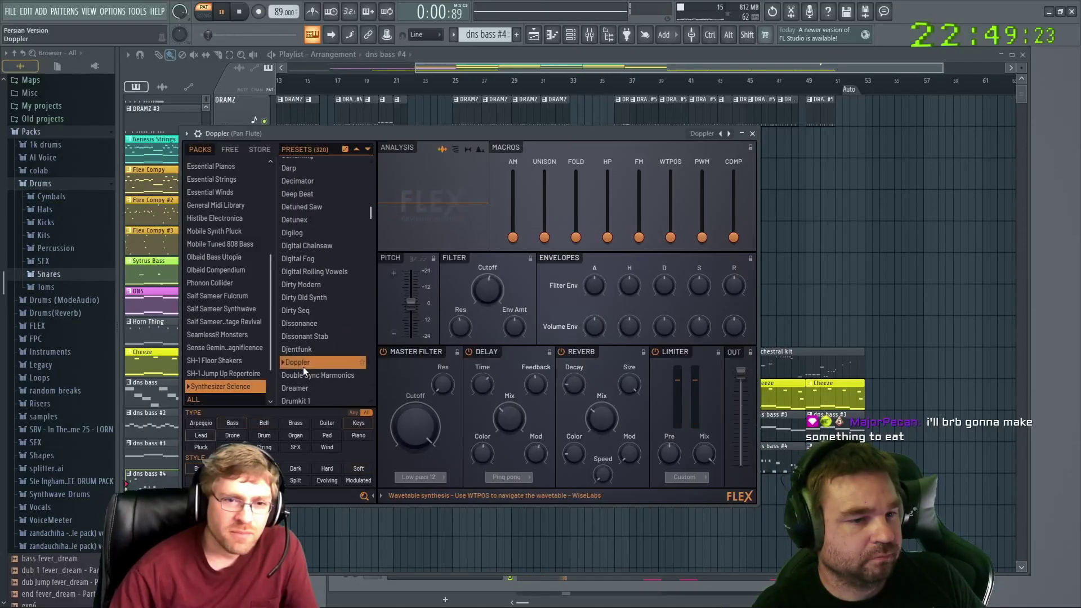
Audition the Double Sync Harmonics, Evolving Machinery, Gekilhide and Galliumnom presets
click(305, 376)
scroll(305, 377, down, 6)
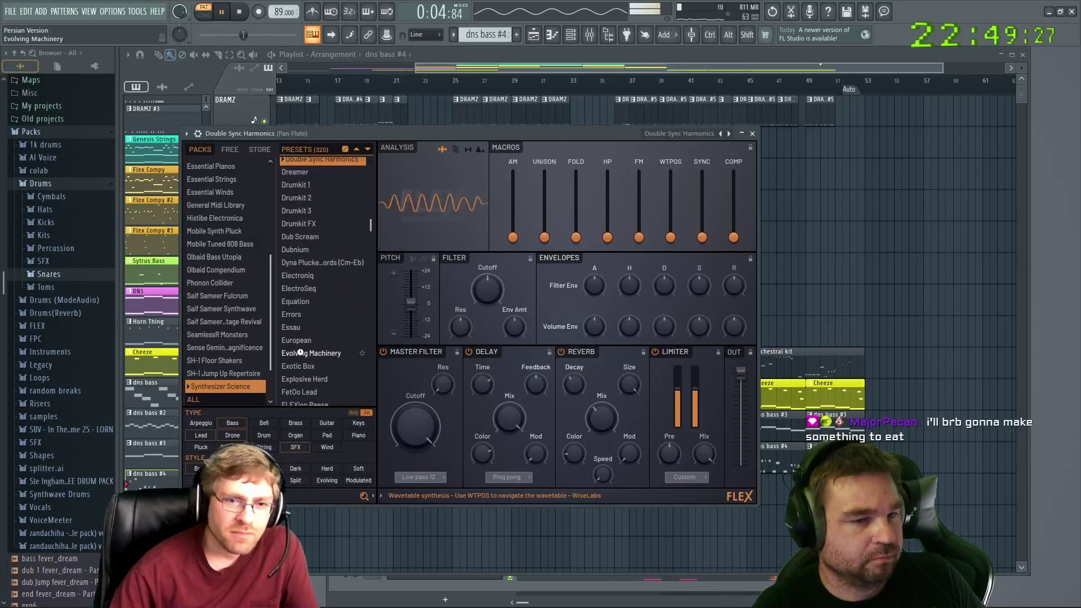
click(300, 353)
scroll(302, 376, down, 6)
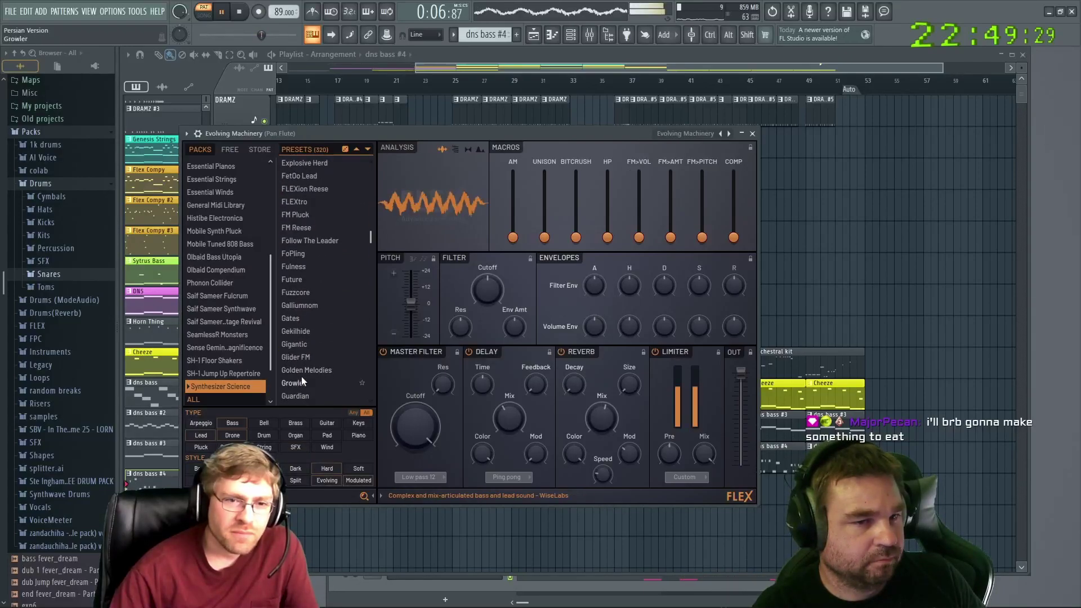
click(299, 333)
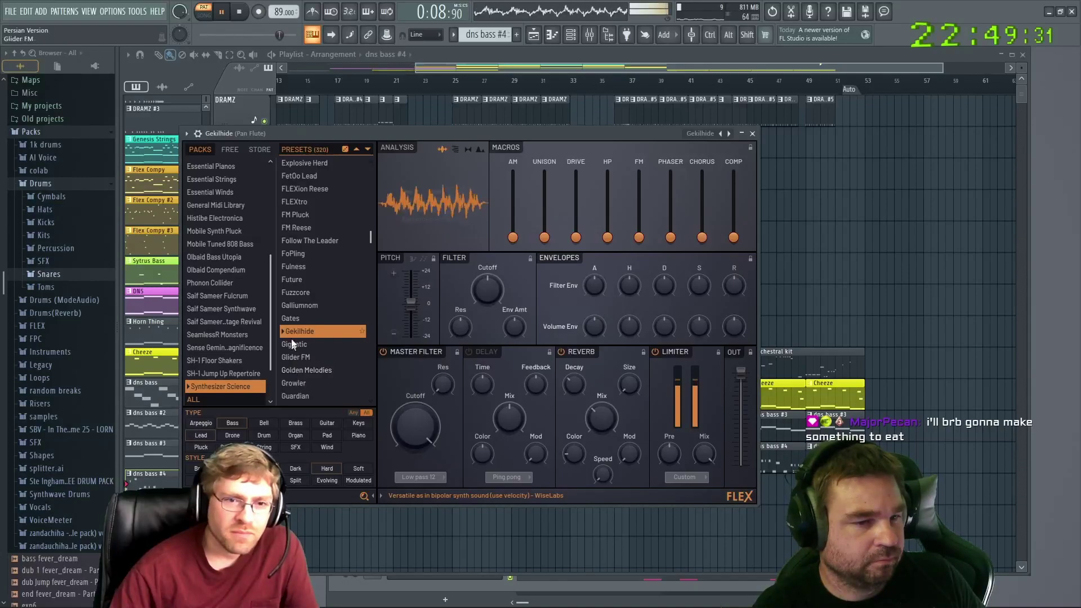
click(293, 306)
Audition the Kaiju, Kalimbex and MainCore presets further down the Synthesizer Science list
scroll(291, 333, down, 6)
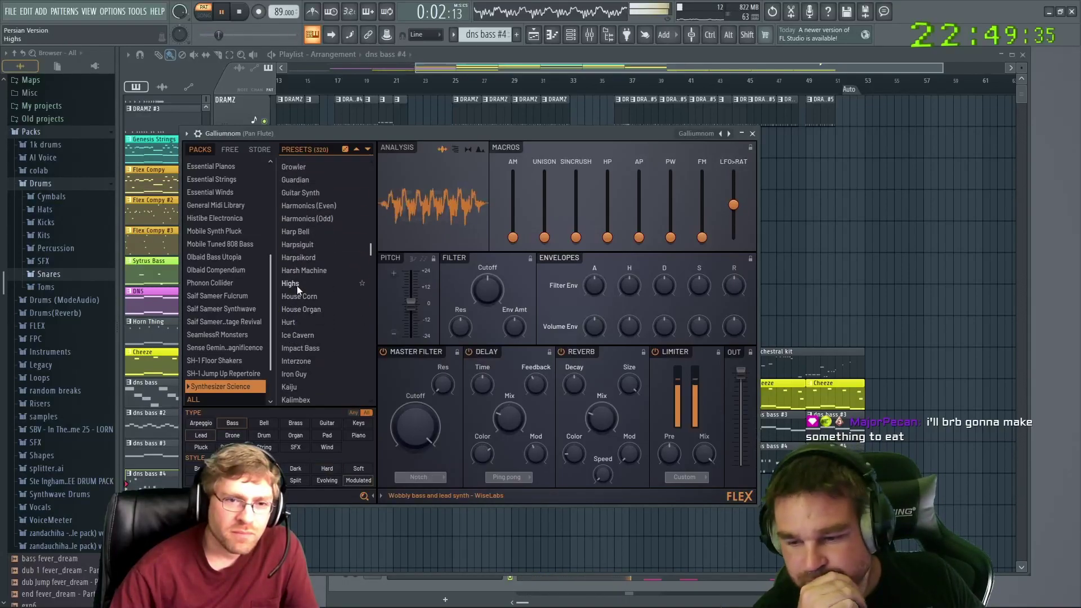
scroll(299, 352, down, 2)
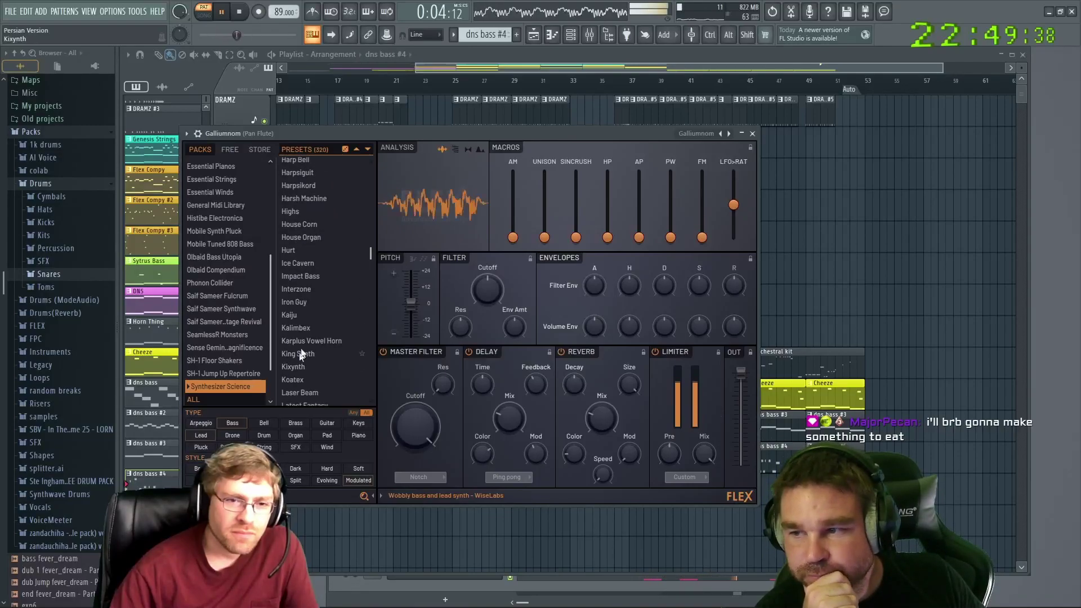
click(301, 315)
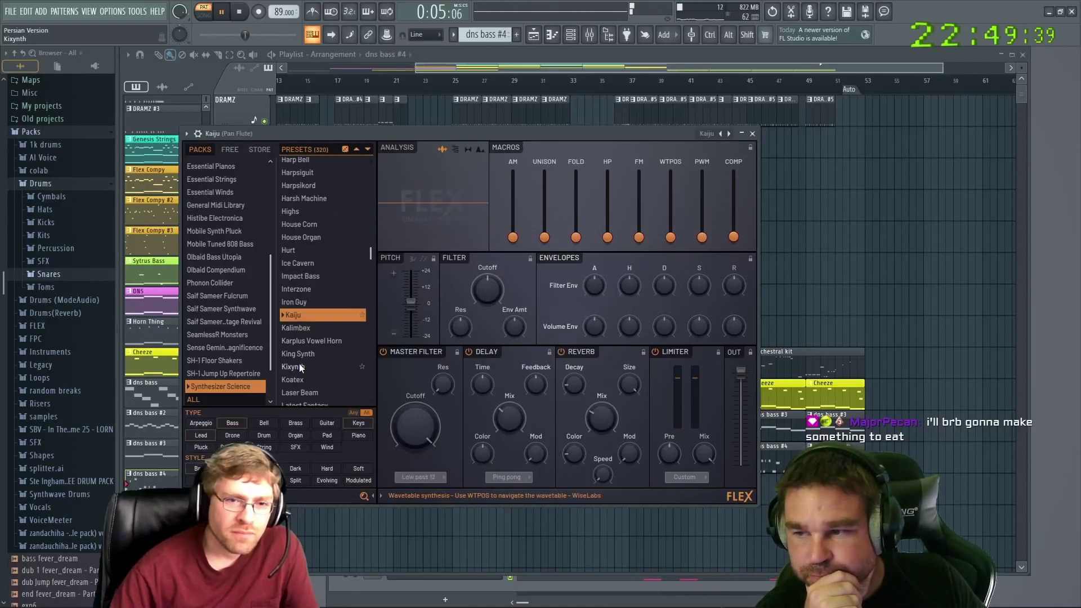
click(305, 329)
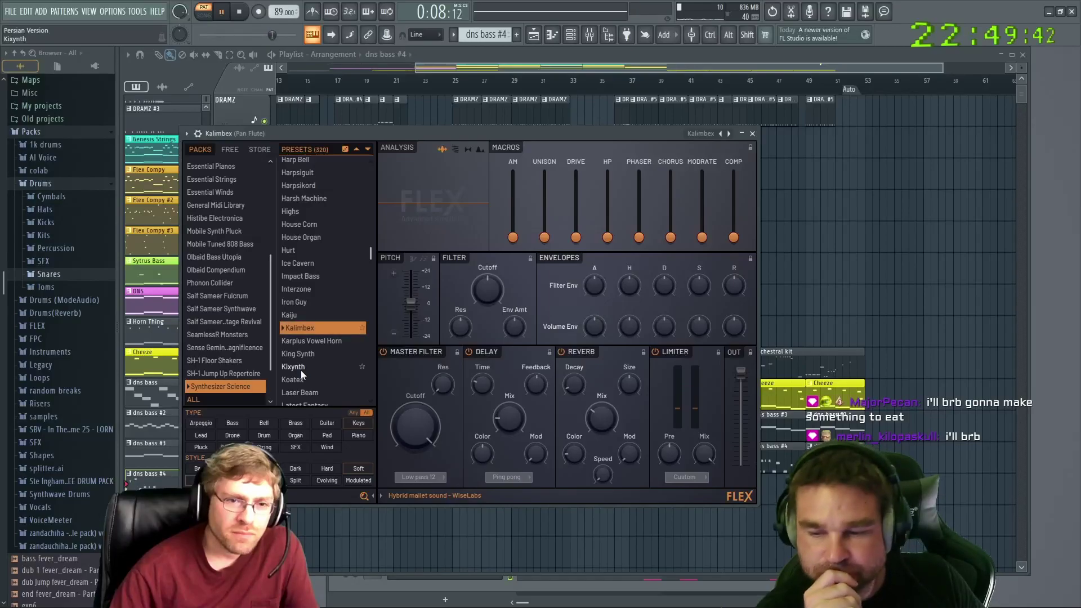
scroll(302, 360, down, 6)
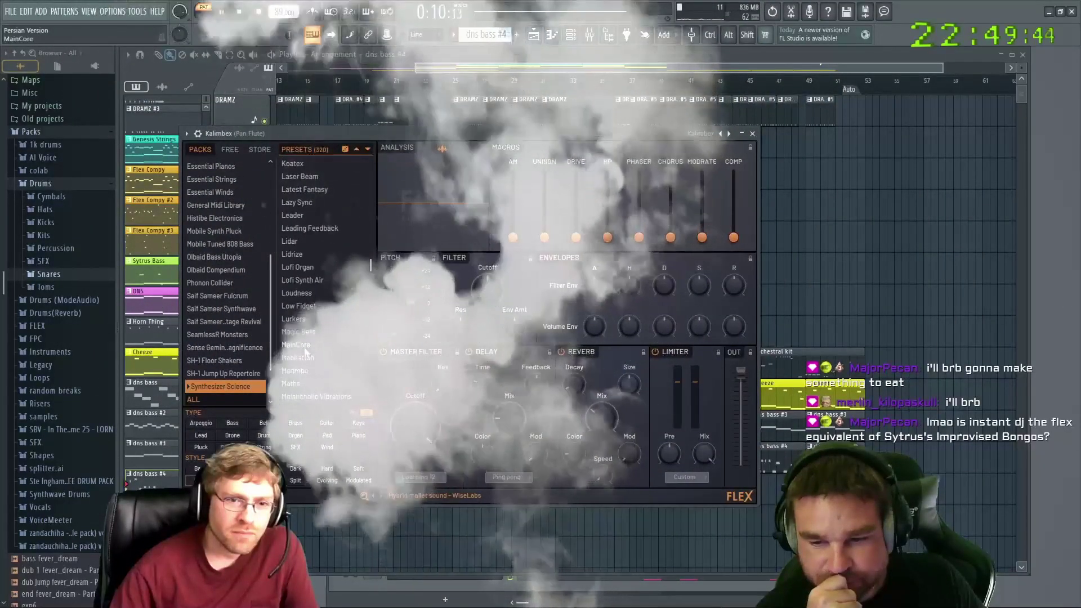
click(303, 345)
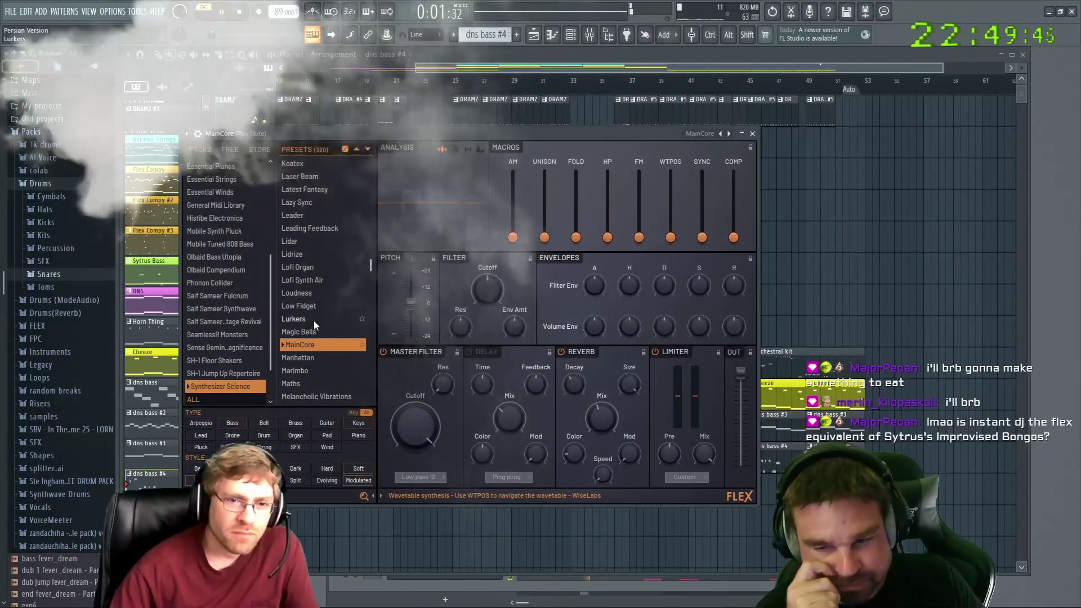
scroll(297, 343, down, 4)
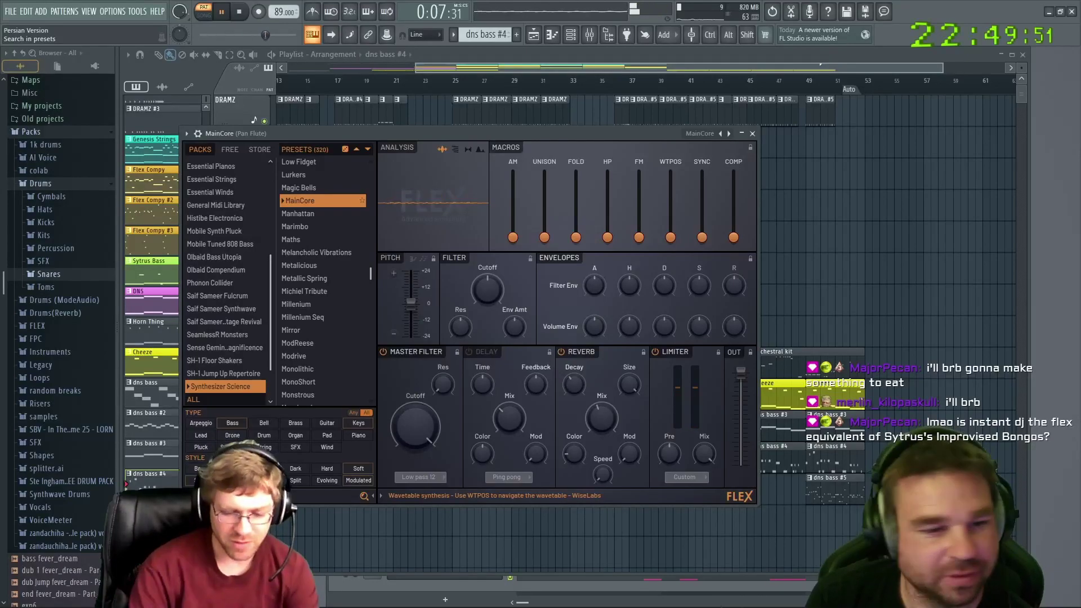
Search all packs for "kalimba", compare the Kalimba and Kalimba Crush presets and load Kalimba Crush
text(kalimba)
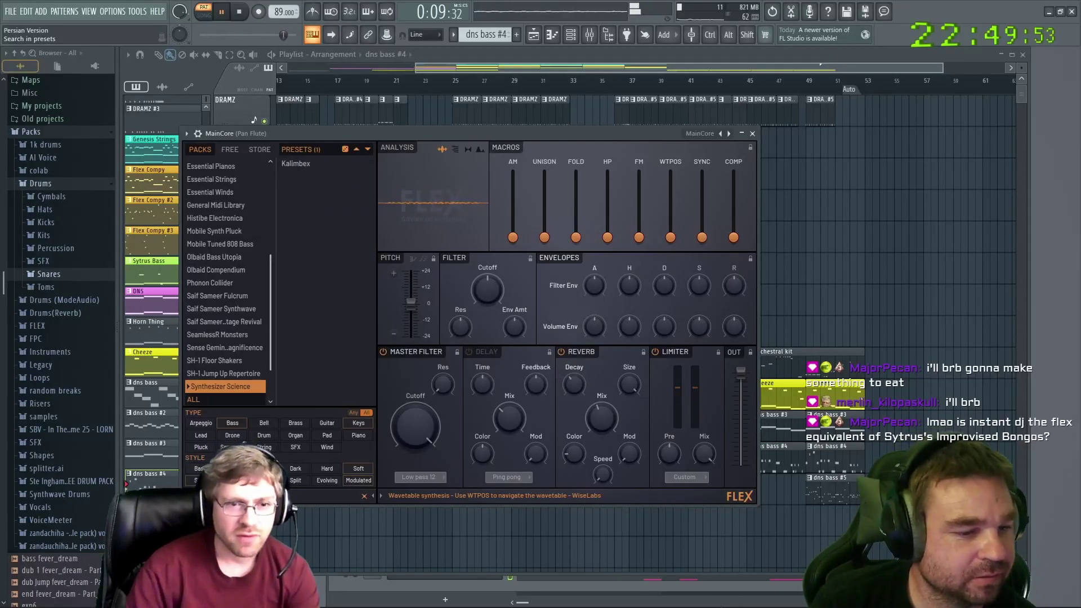
click(207, 399)
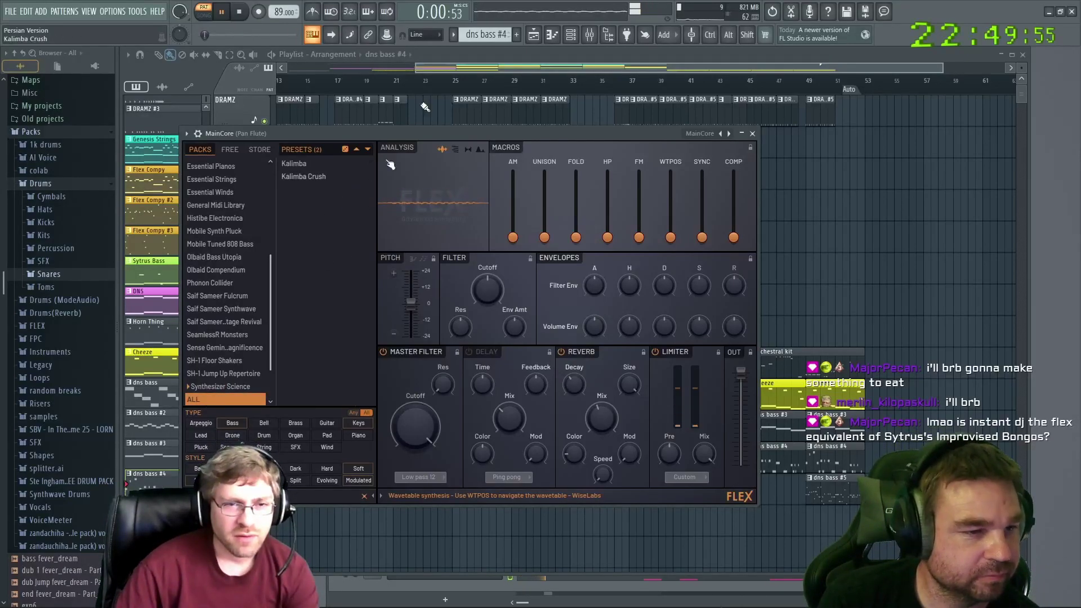
click(296, 176)
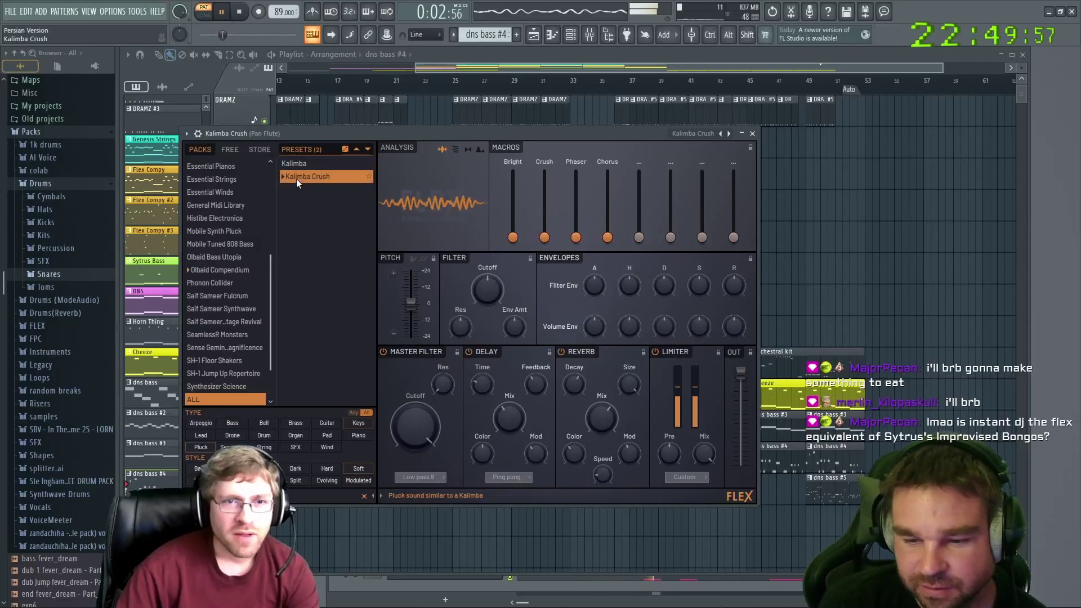
click(296, 165)
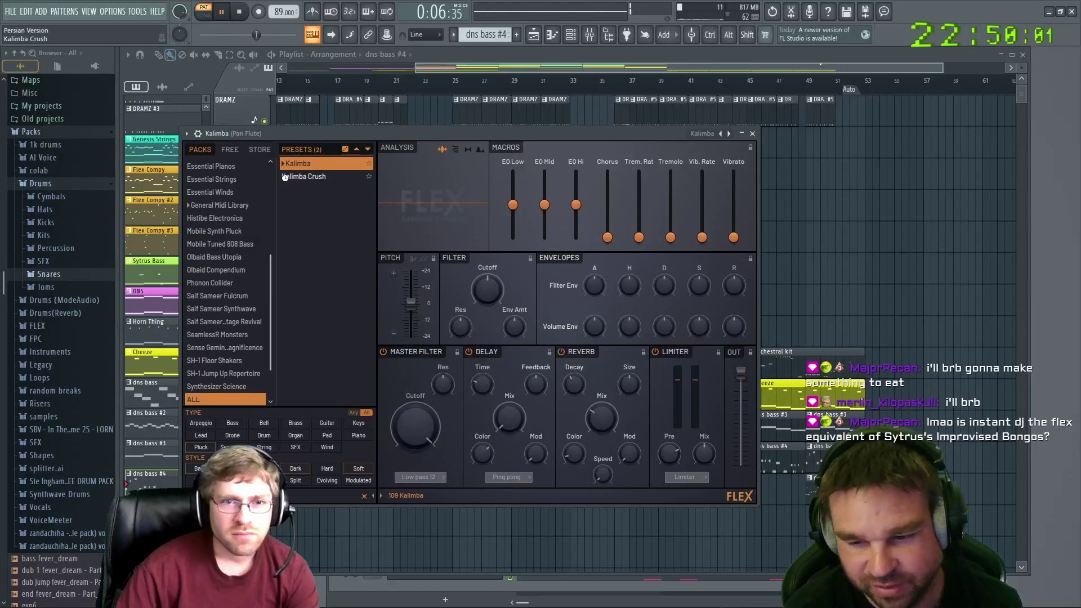
click(286, 177)
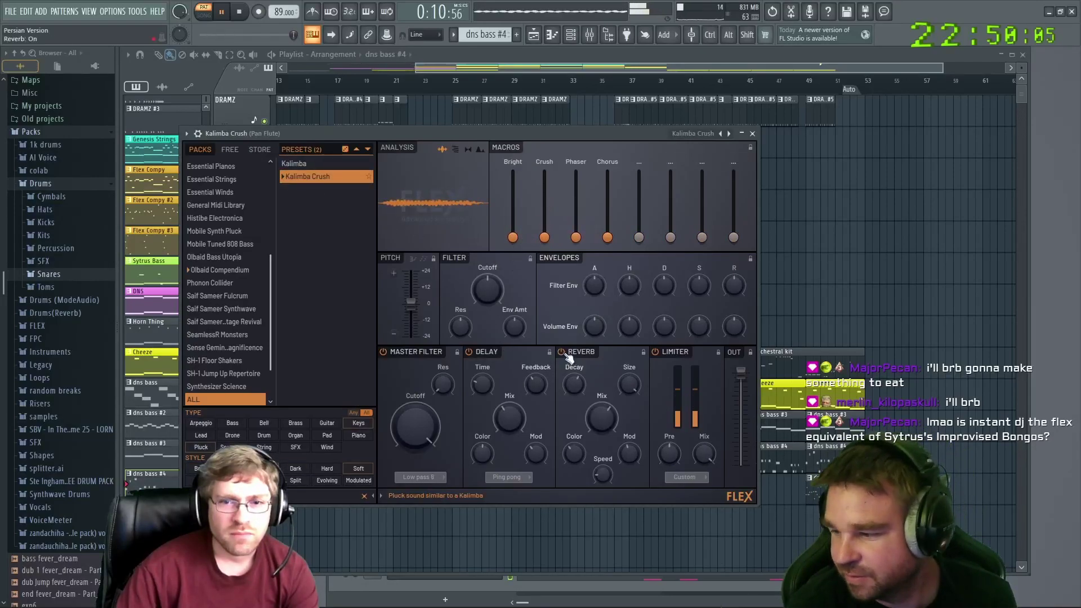
Switch off Kalimba Crush's delay and reverb and try out its Phaser, Chorus and Bright macros
click(506, 355)
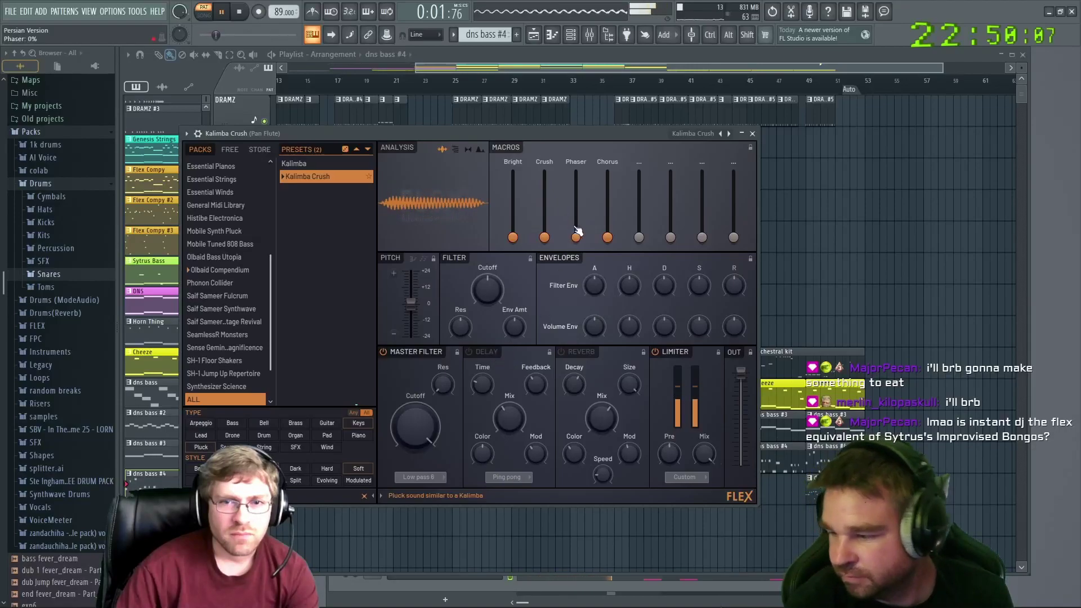
drag(575, 185, 575, 171)
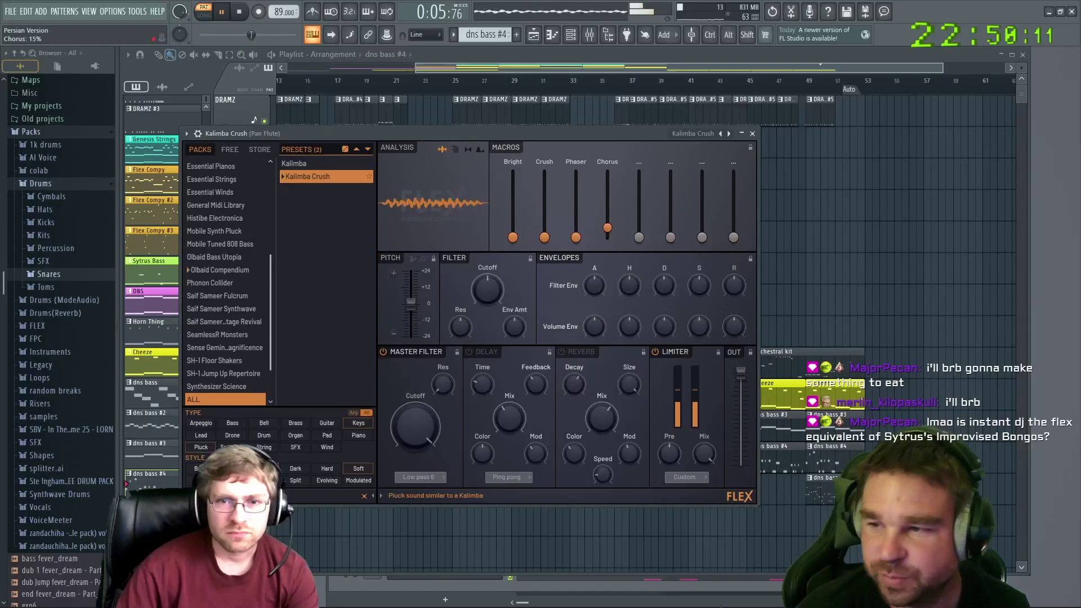
drag(513, 186, 513, 172)
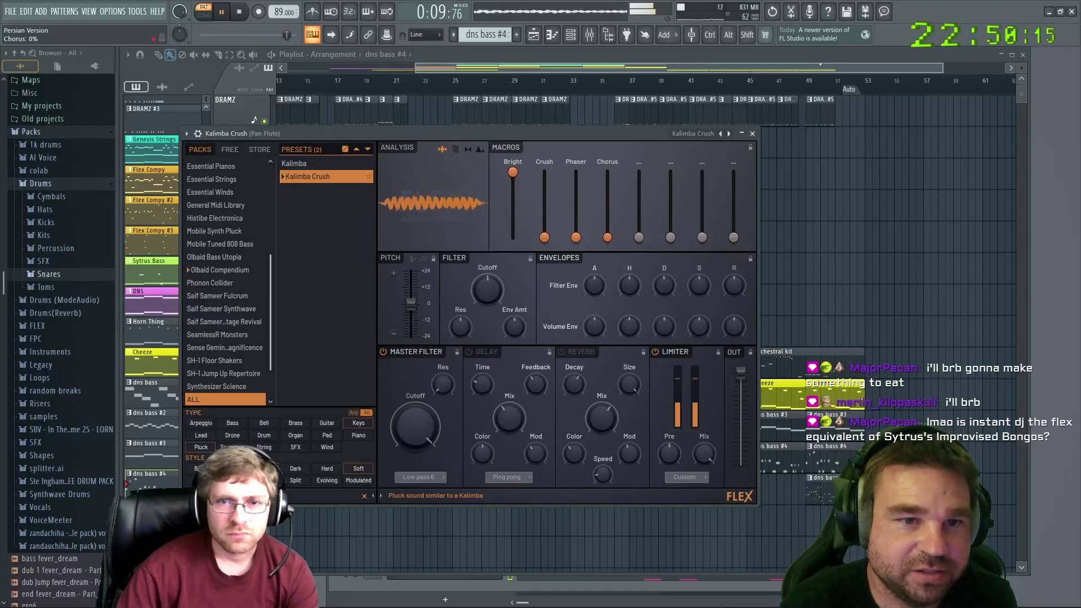
drag(512, 208, 512, 210)
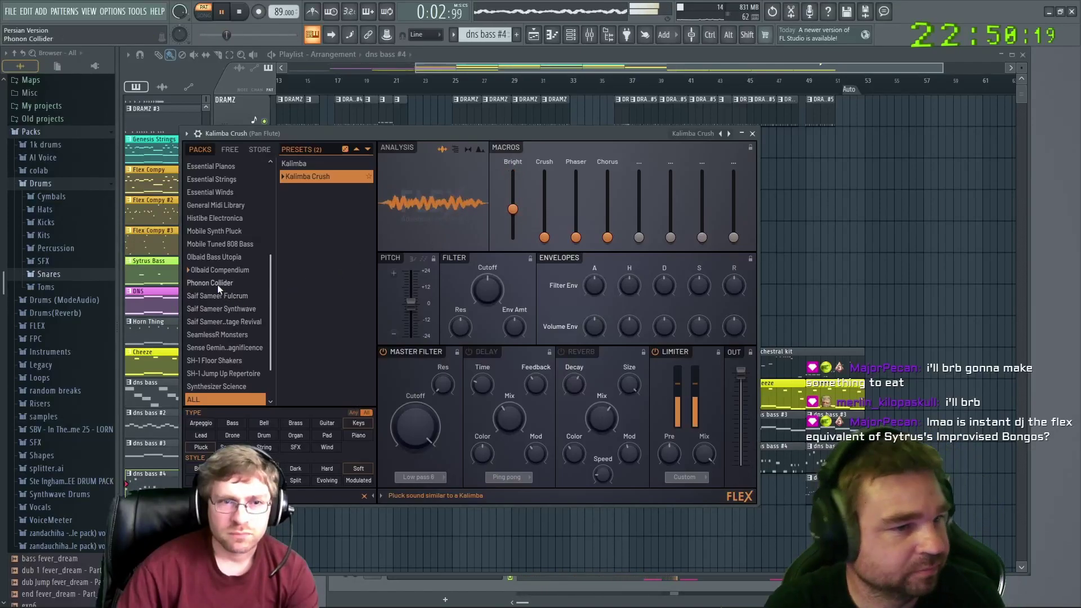
Look into the SH-1 Floor Shakers and Phonon Collider packs and audition the Akujifuv and Cusser presets
click(214, 360)
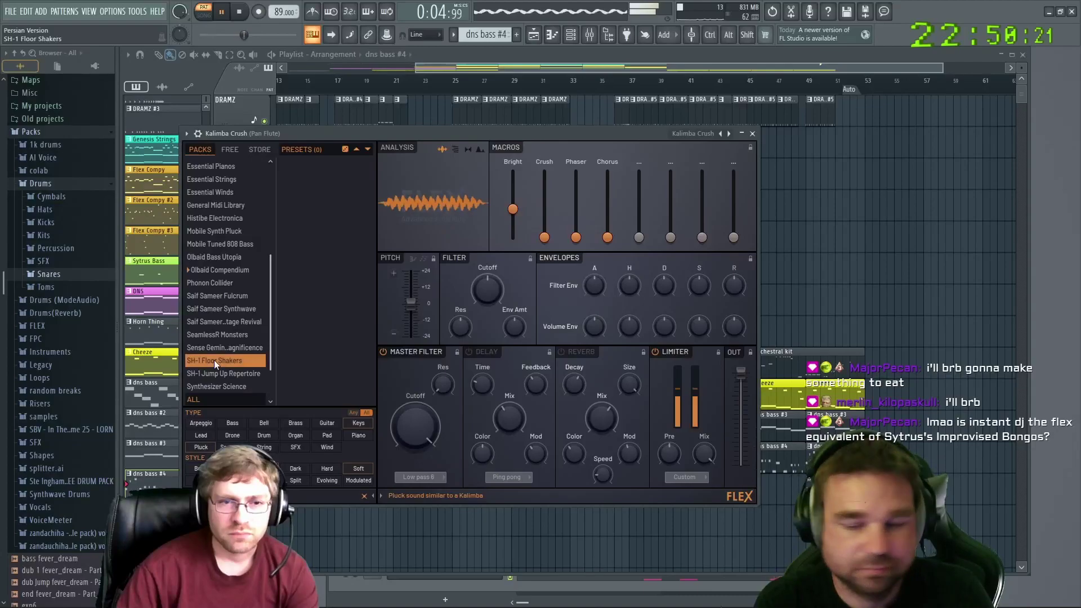
click(211, 282)
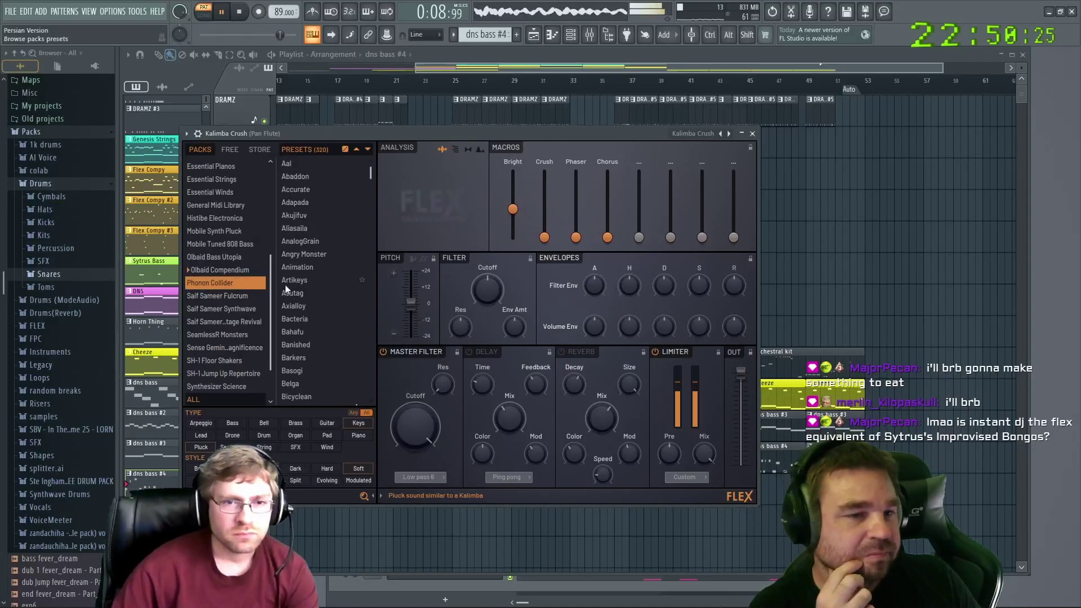
click(296, 215)
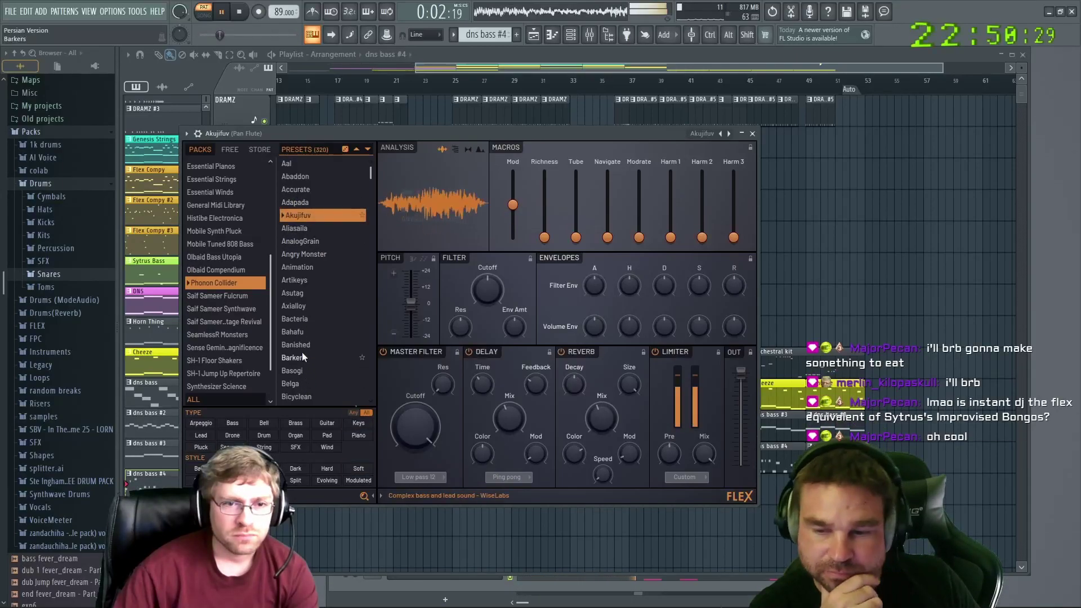
scroll(298, 342, down, 8)
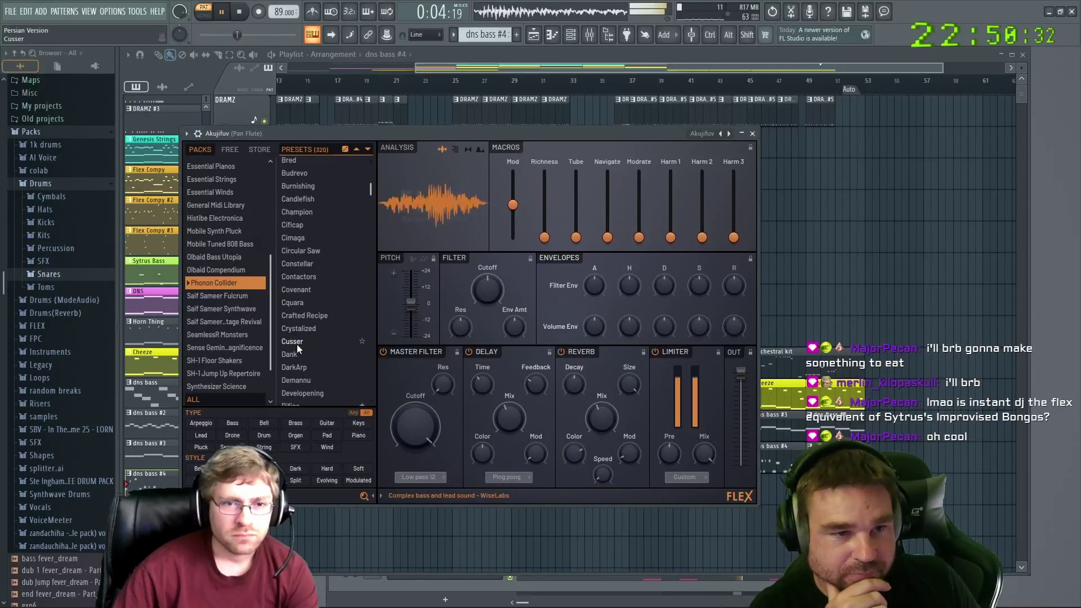
click(296, 343)
scroll(302, 378, down, 5)
scroll(301, 377, down, 3)
Audition the Phonon Collider presets Emitter, Enothar, Examinimalist and Gamut
click(285, 261)
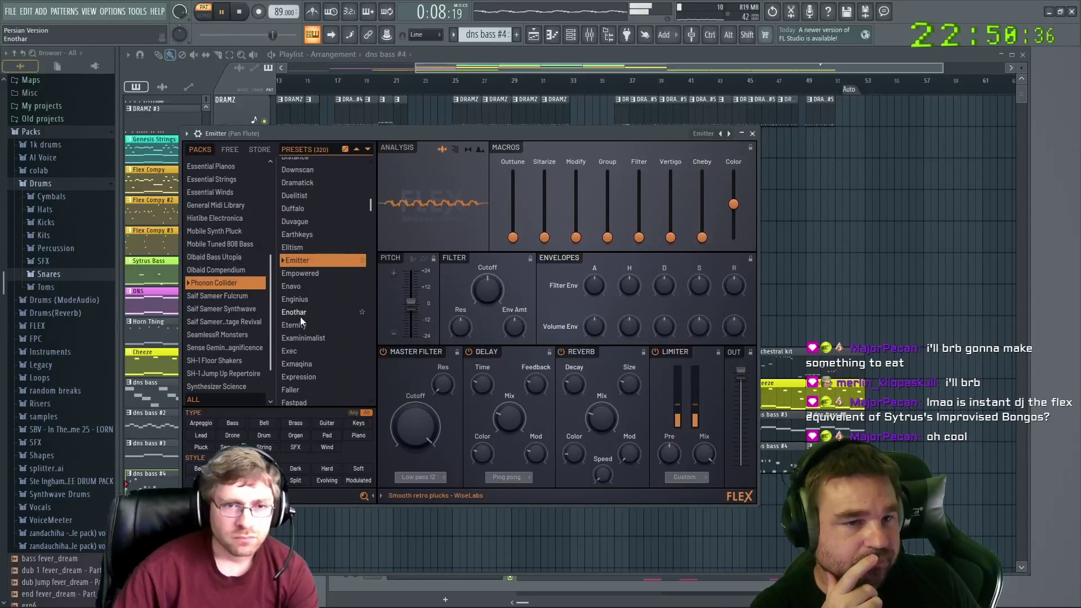
click(299, 313)
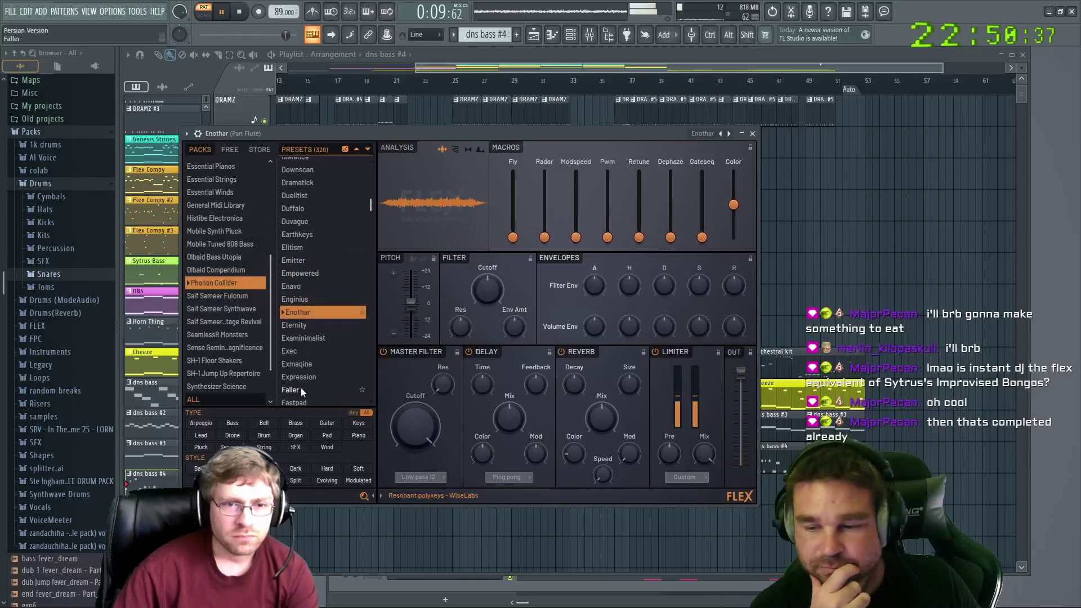
click(306, 338)
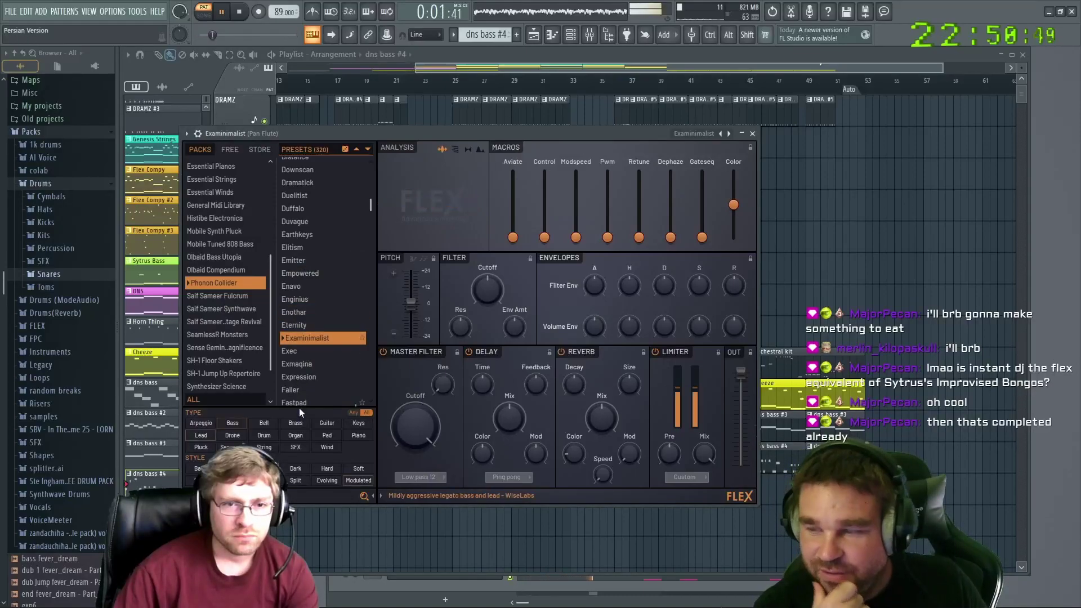
scroll(305, 354, down, 7)
click(305, 355)
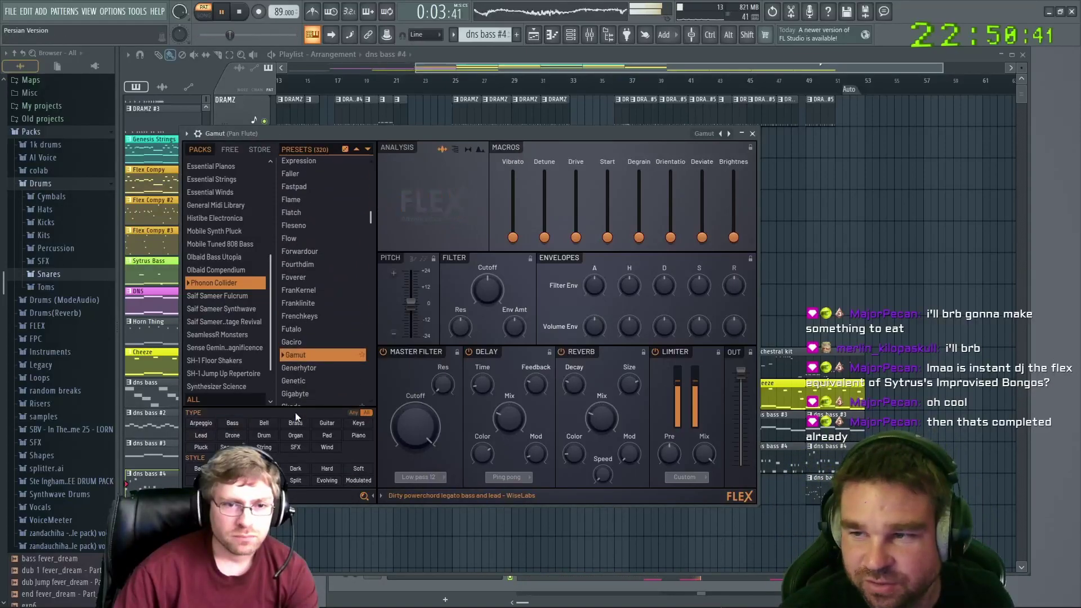
Audition the Heroes, Historyo, Iroko and Incorp presets further down the Phonon Collider list
scroll(322, 354, down, 7)
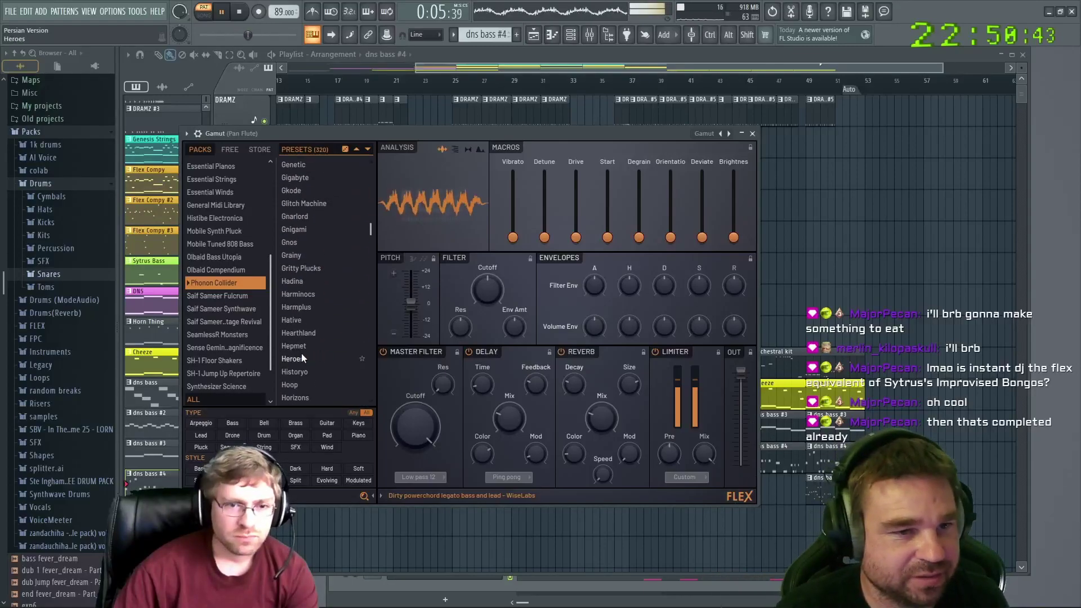
click(300, 372)
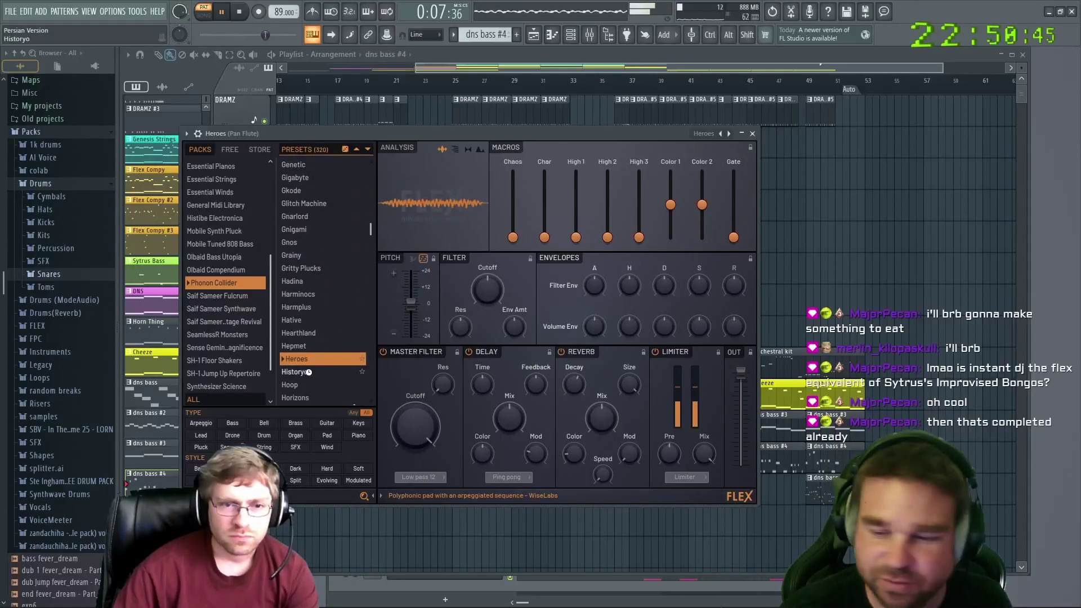
scroll(322, 362, down, 7)
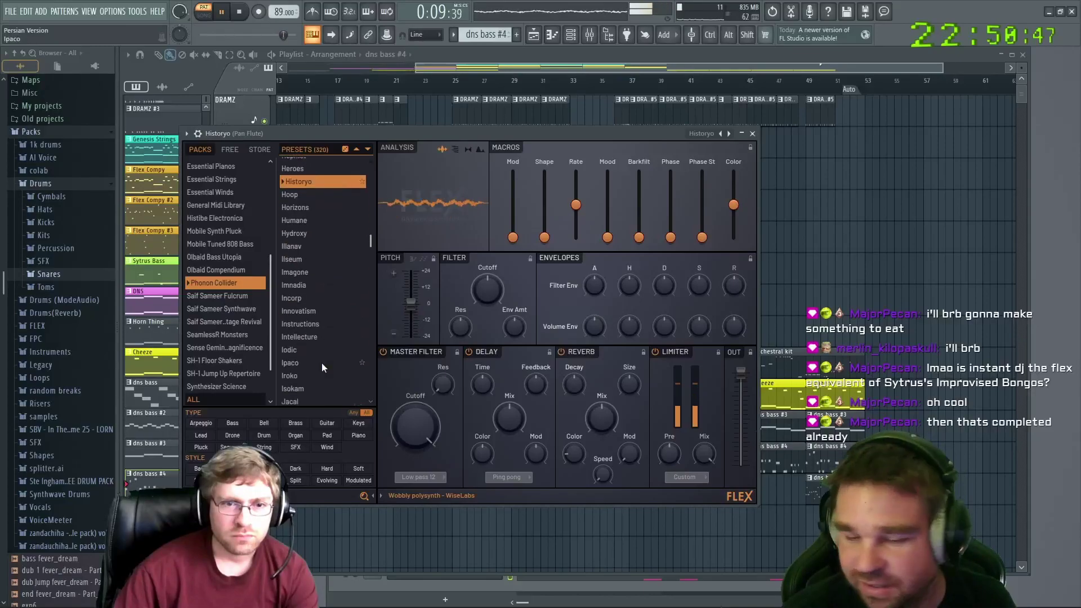
click(302, 350)
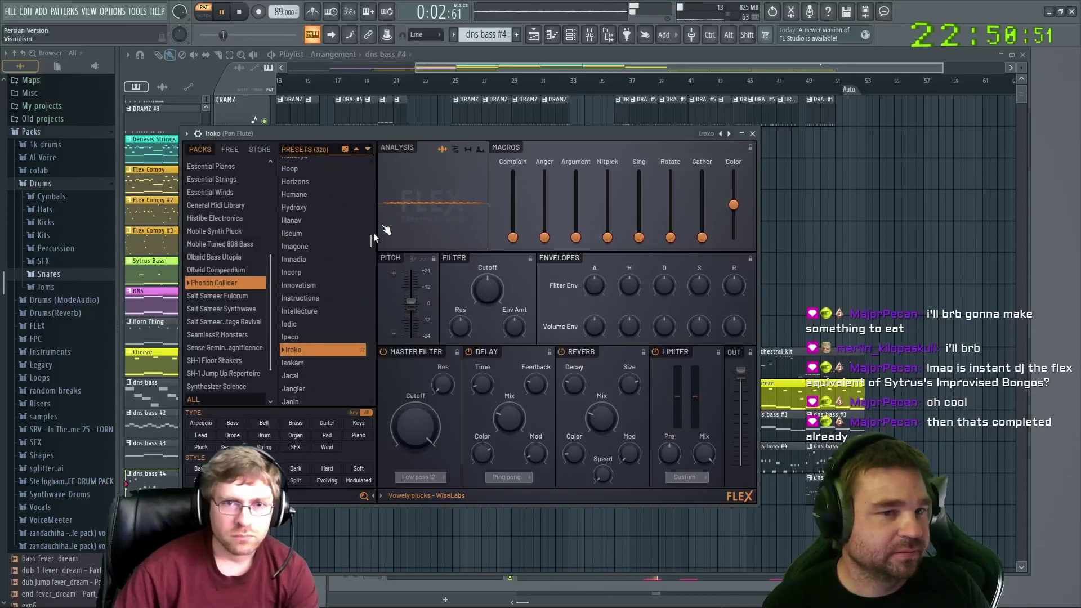
click(297, 272)
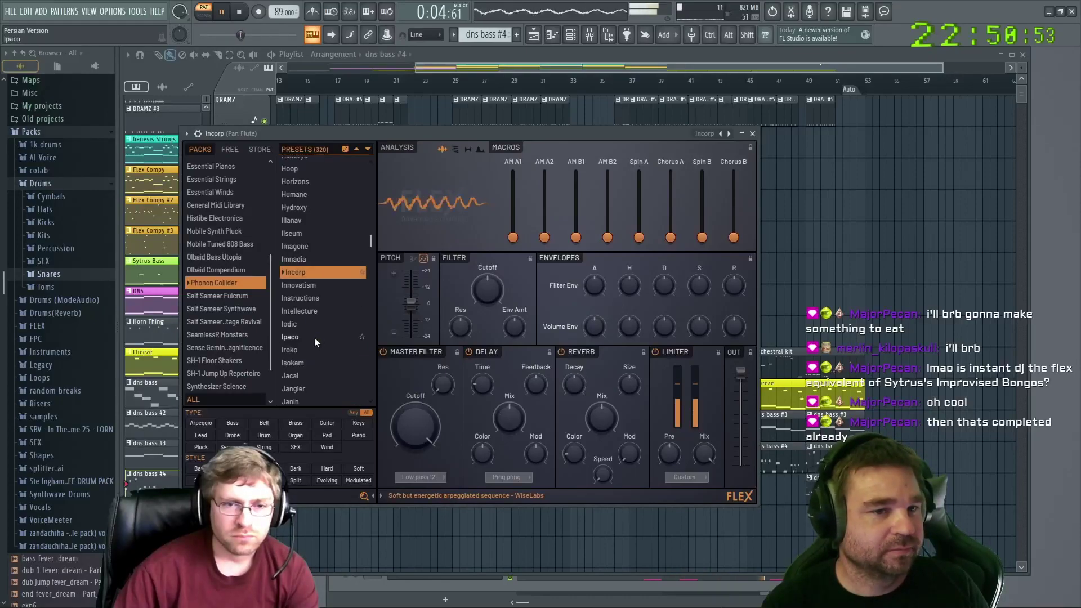
scroll(304, 264, down, 8)
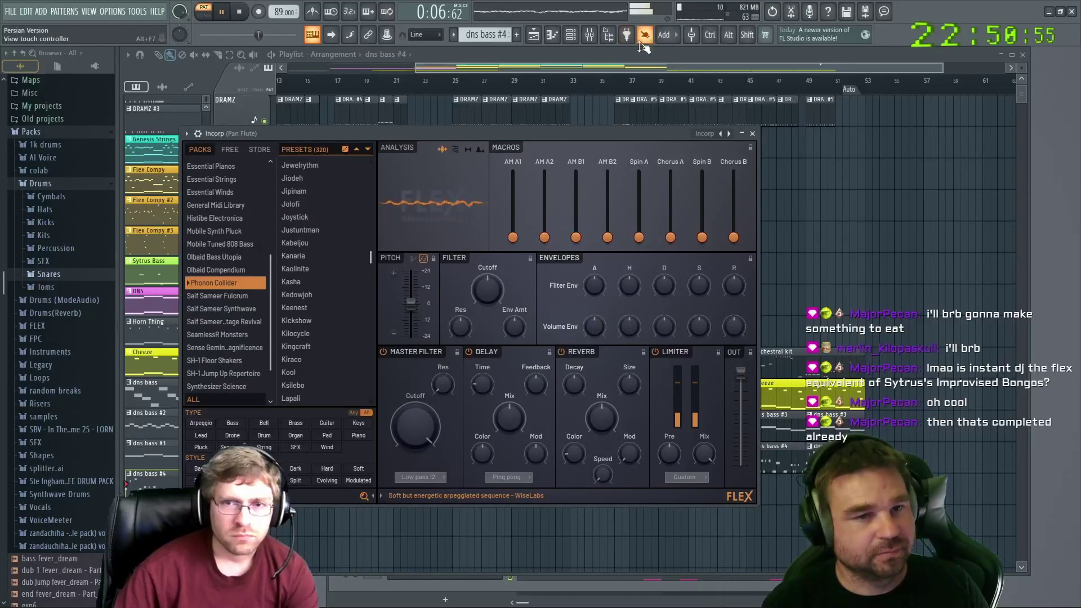
Play the full arrangement from around bar 43 and move the channel rack aside, with the Incorp channel's FLEX reopened
click(666, 80)
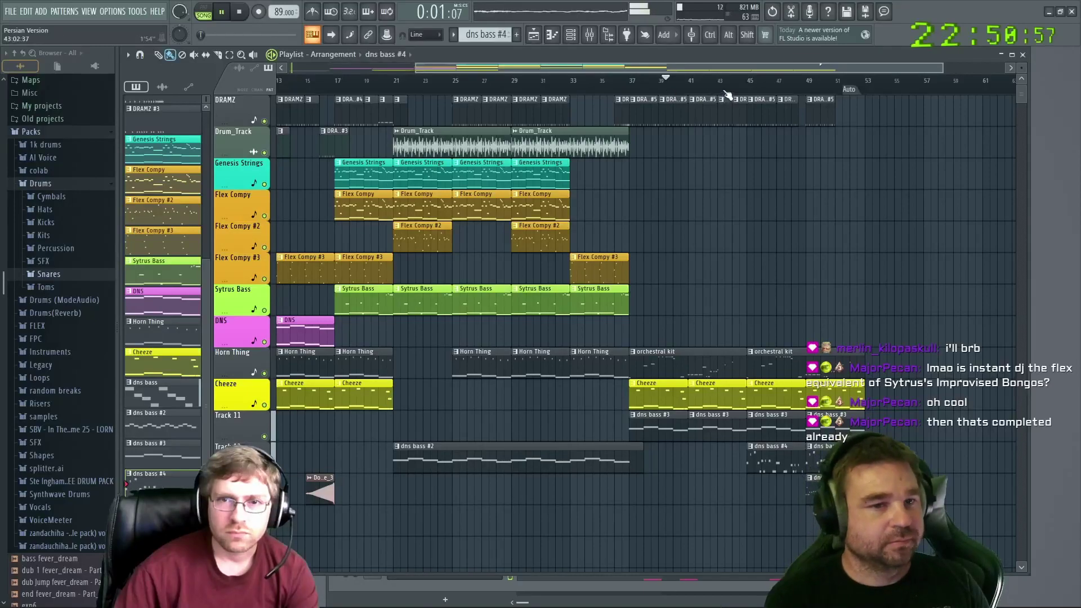
click(571, 35)
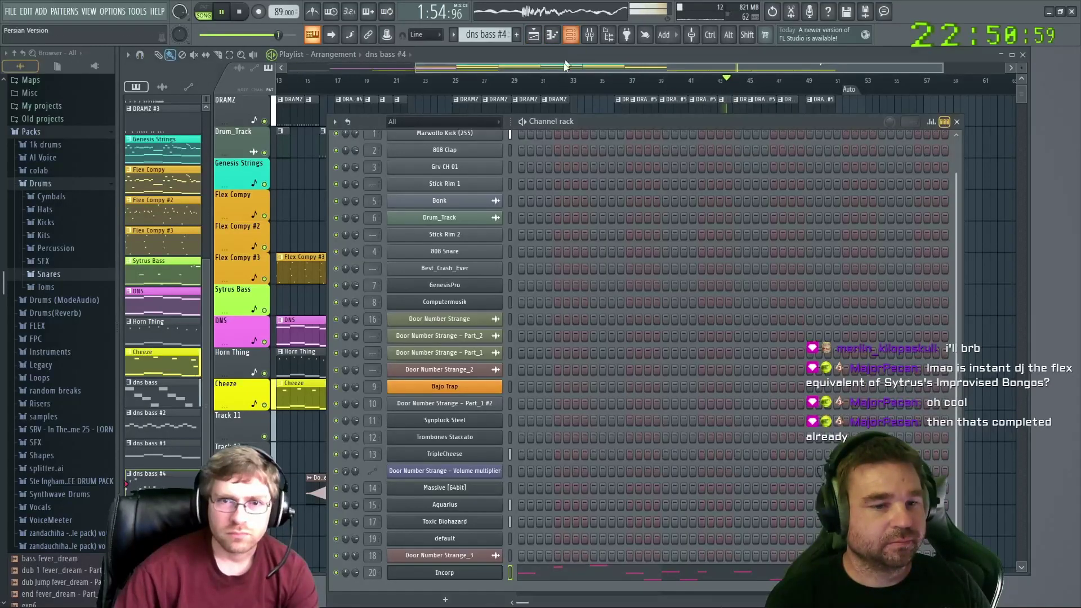
drag(593, 119, 387, 48)
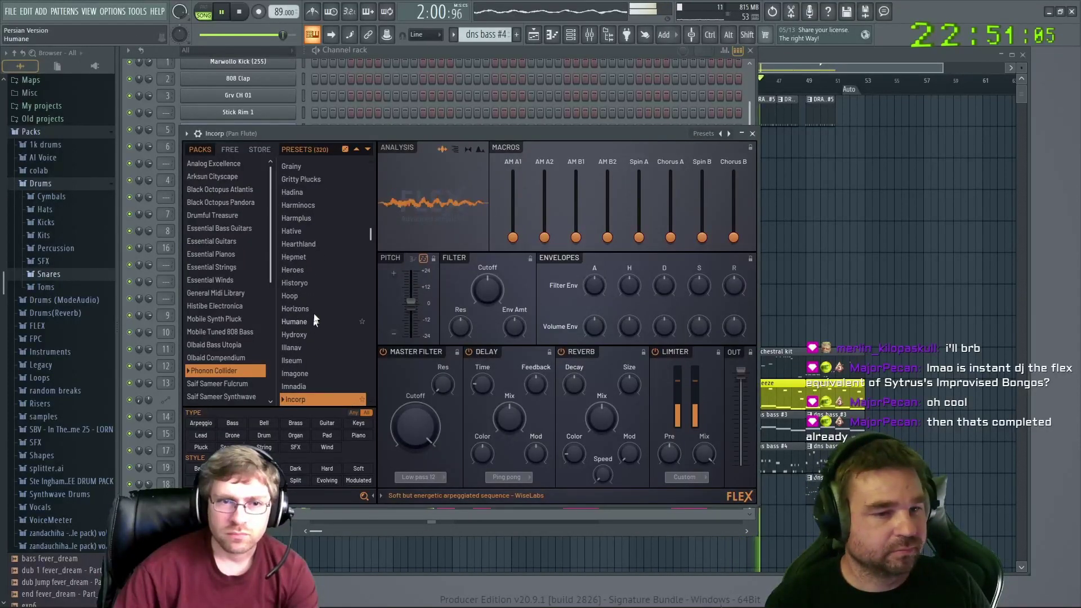
Audition Historyo, Jest, Larp, Lofiverb and Lunarians from Phonon Collider against the full song
scroll(319, 327, down, 6)
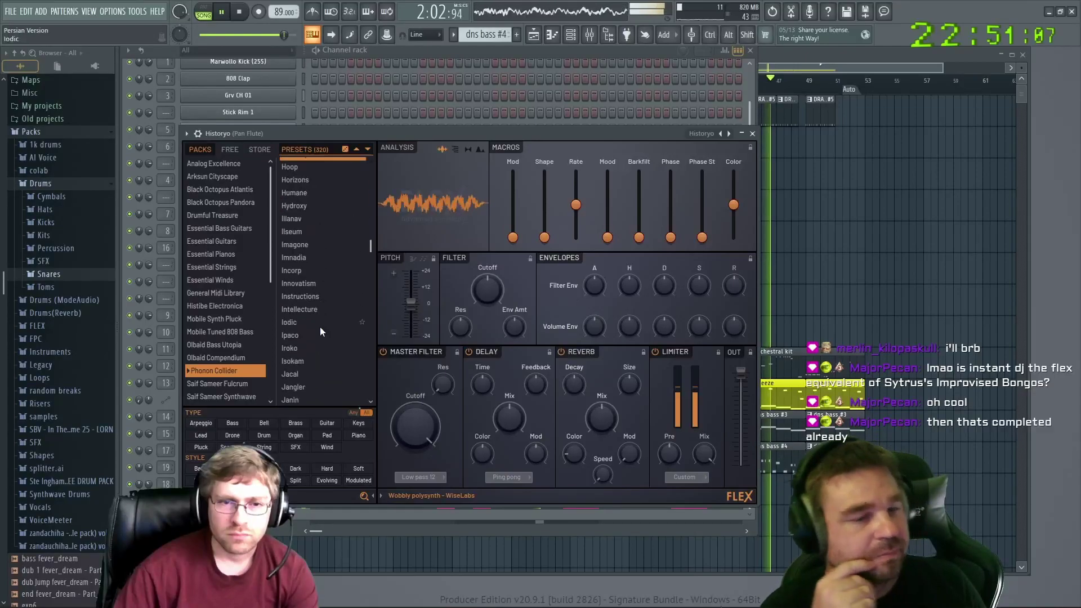
click(300, 355)
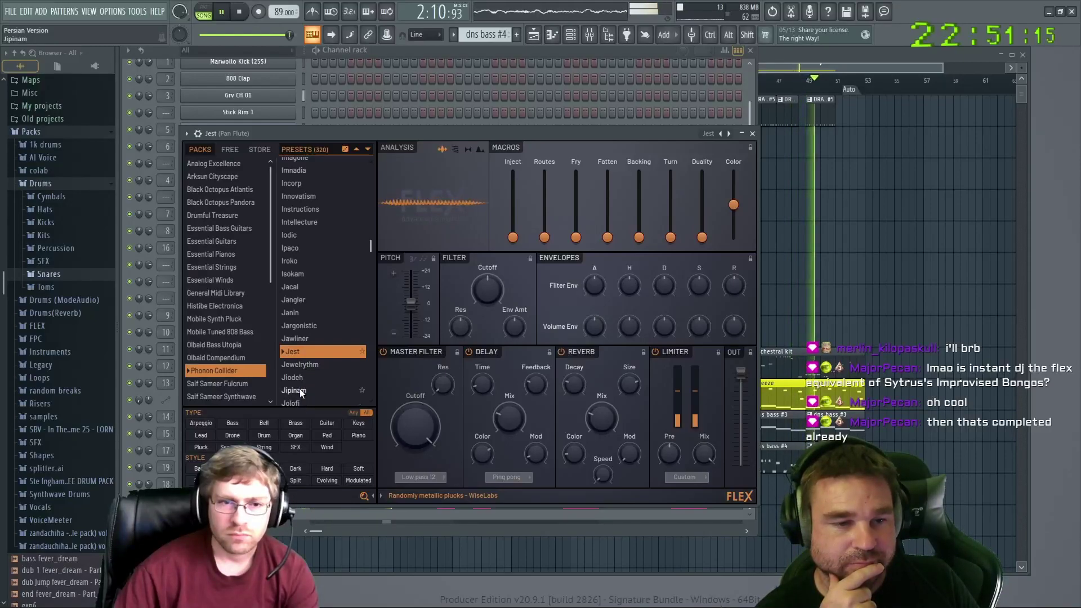
scroll(299, 387, down, 8)
scroll(305, 332, down, 2)
click(300, 263)
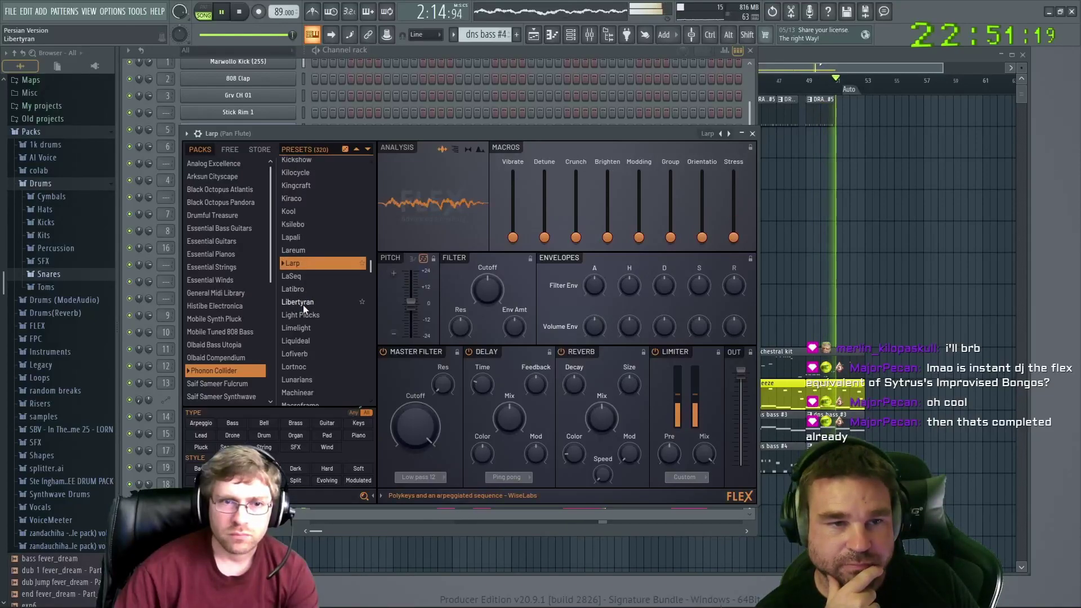
click(299, 353)
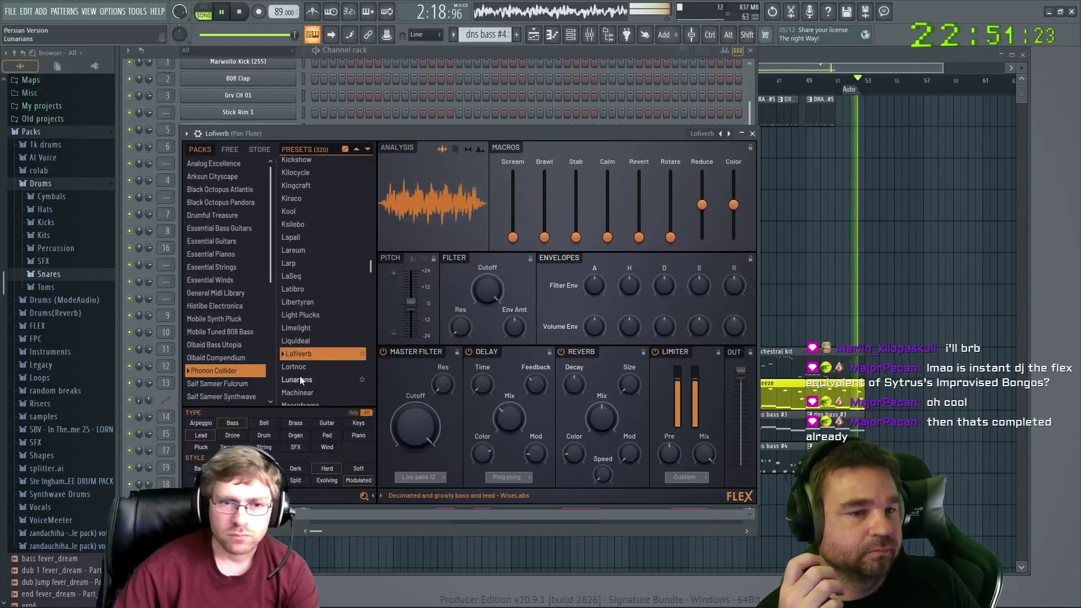
click(299, 380)
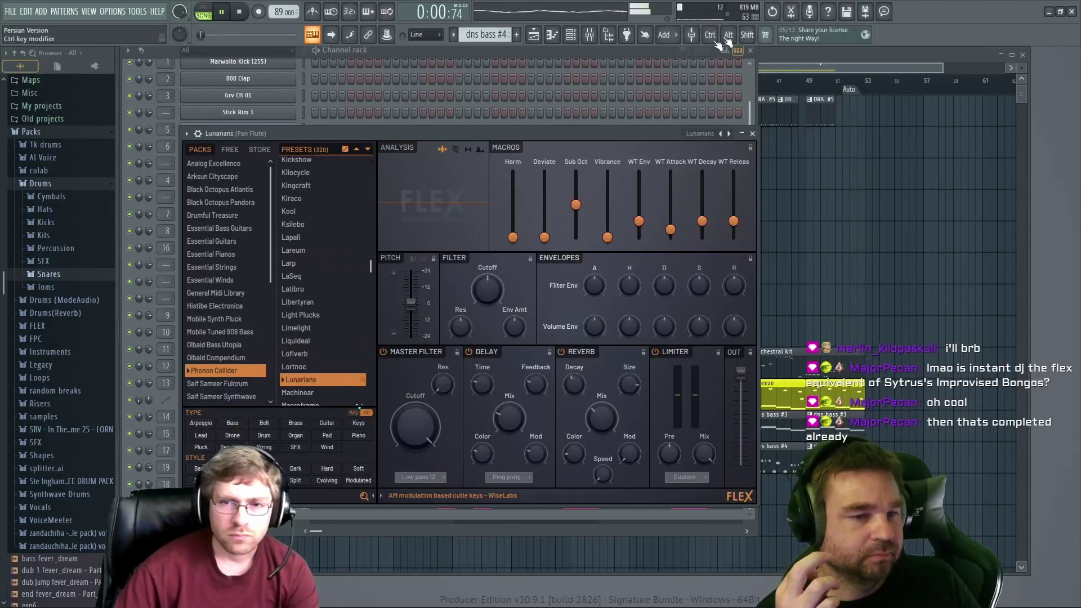
Loop playlist playback over about bars 45 to 51 and bring the FLEX channel's window back up
click(788, 52)
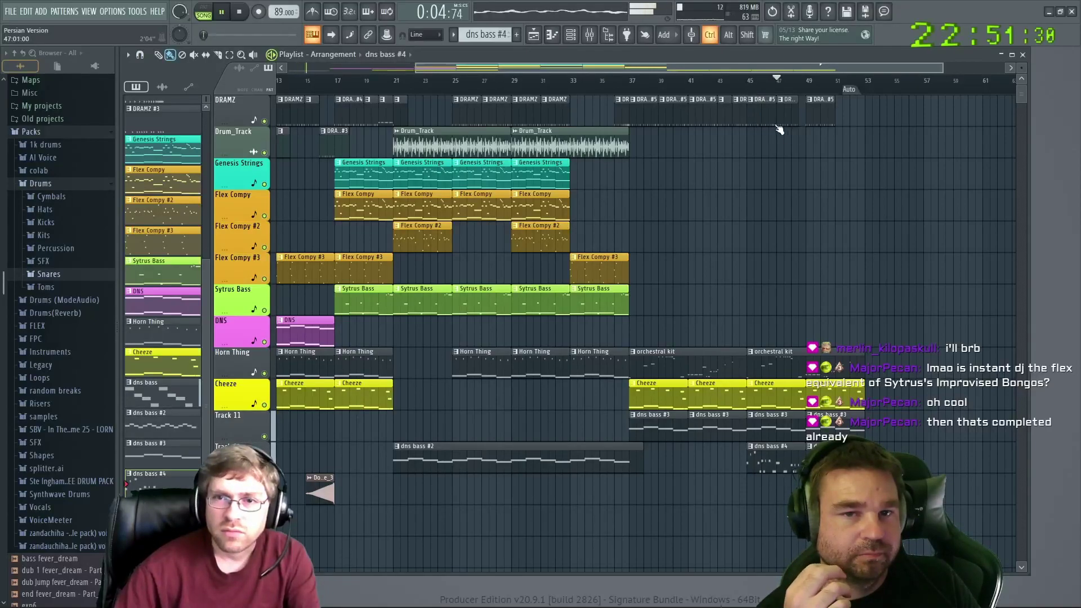
click(746, 82)
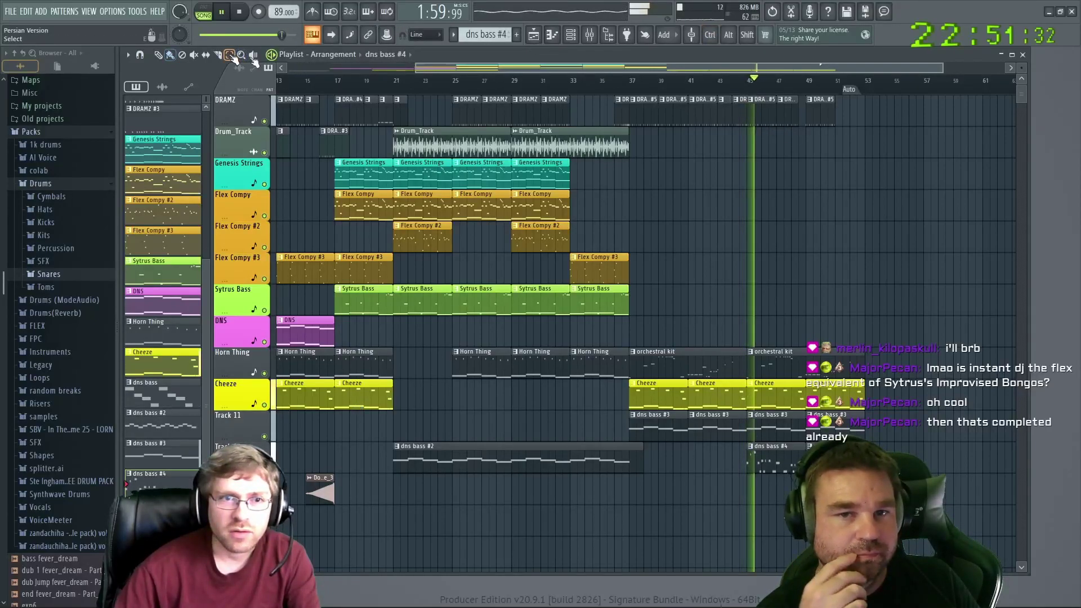
drag(754, 85, 843, 84)
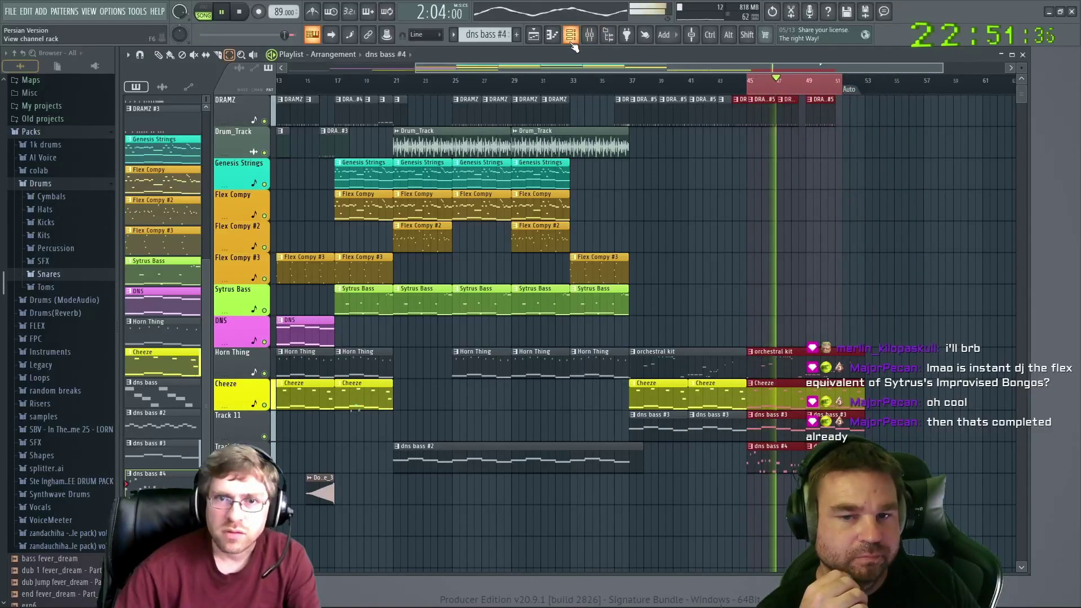
key(F6)
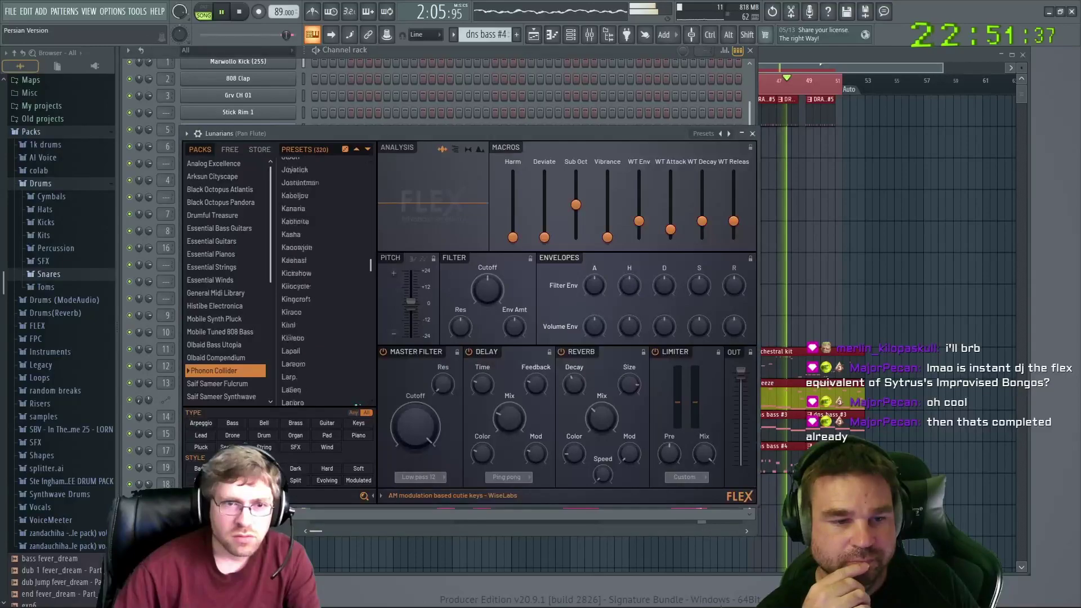
Compare the Larp, Operations (Saw), Petrochemics and Pluckqua presets against the looping section
click(264, 450)
click(302, 283)
scroll(298, 330, down, 8)
scroll(301, 333, down, 1)
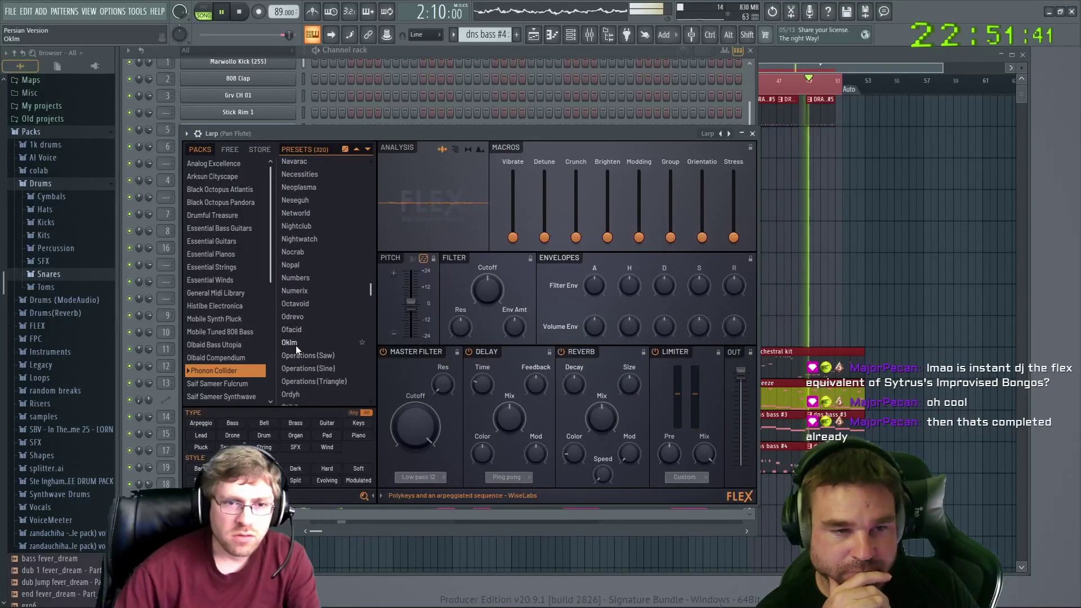
click(295, 355)
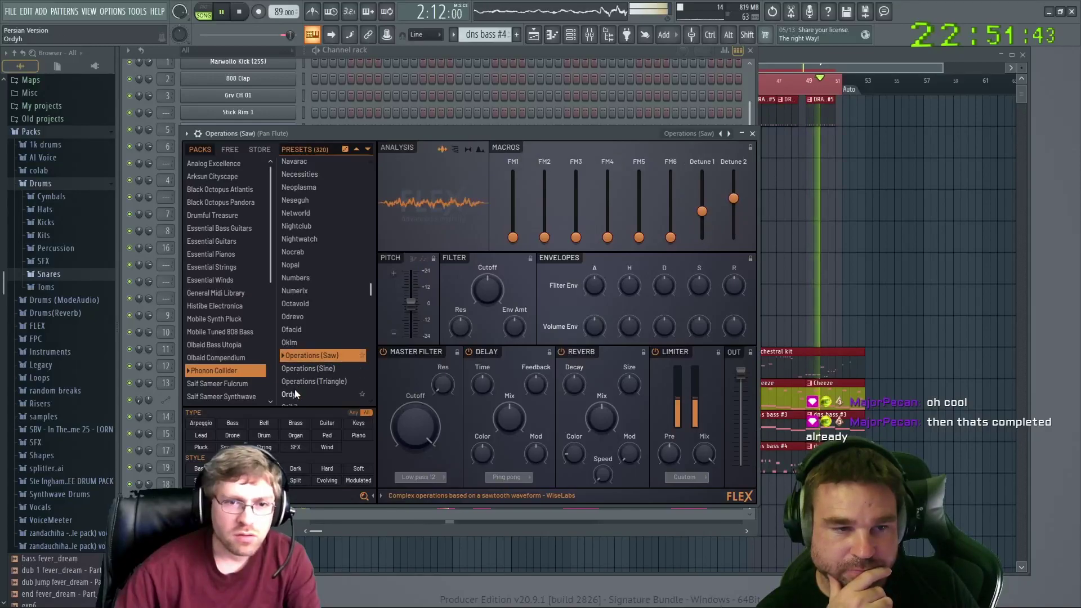
scroll(295, 389, down, 7)
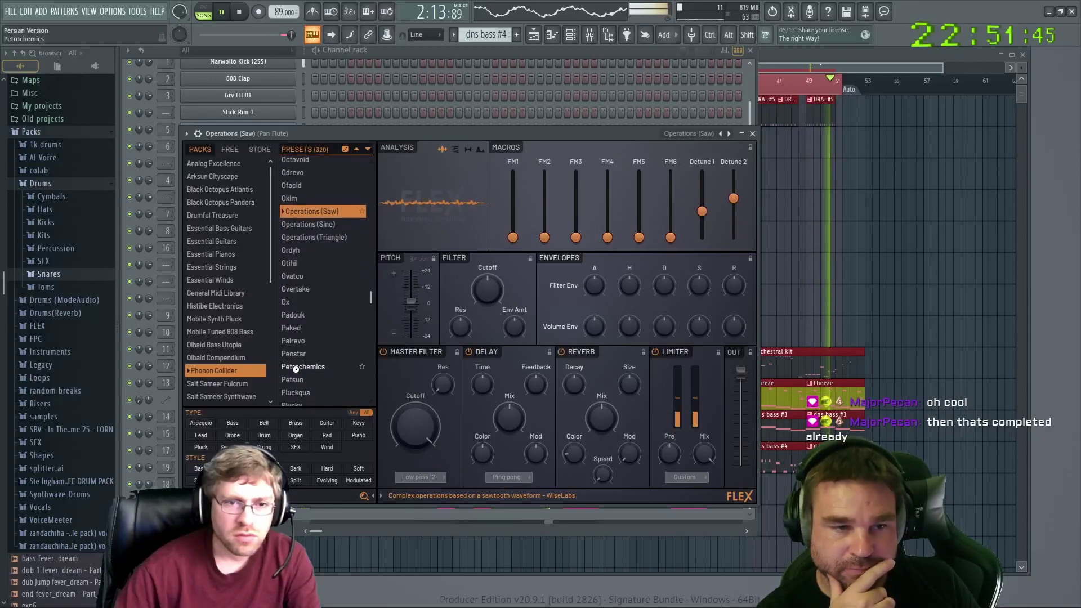
click(296, 368)
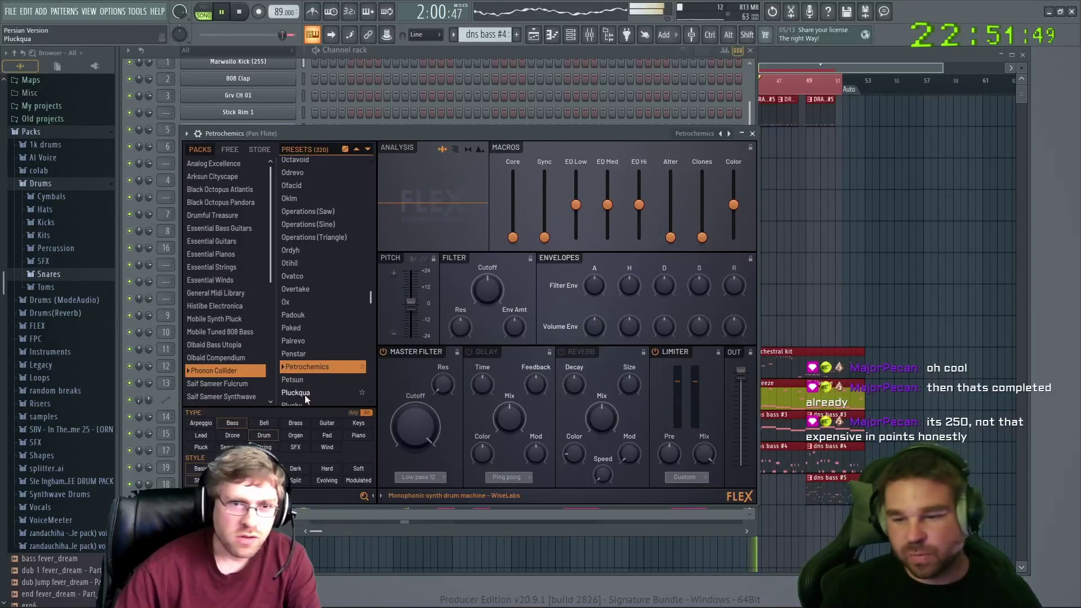
click(305, 392)
scroll(306, 360, down, 5)
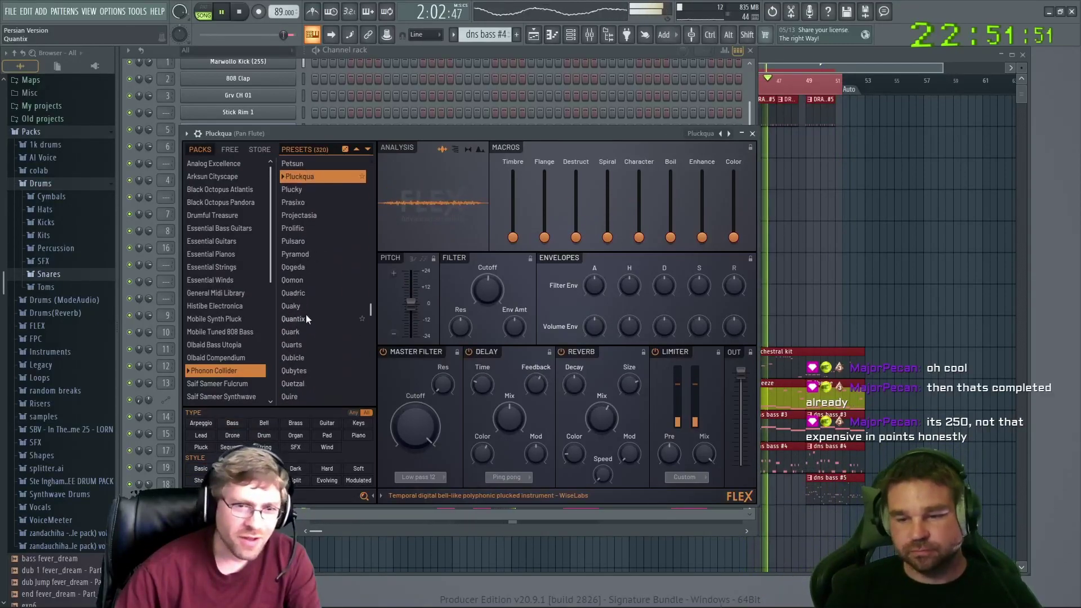
Audition Qomon and Quetzal from Phonon Collider, plus Plucky Bounce and Pickup from Synthesizer Science, against the looping section
click(296, 280)
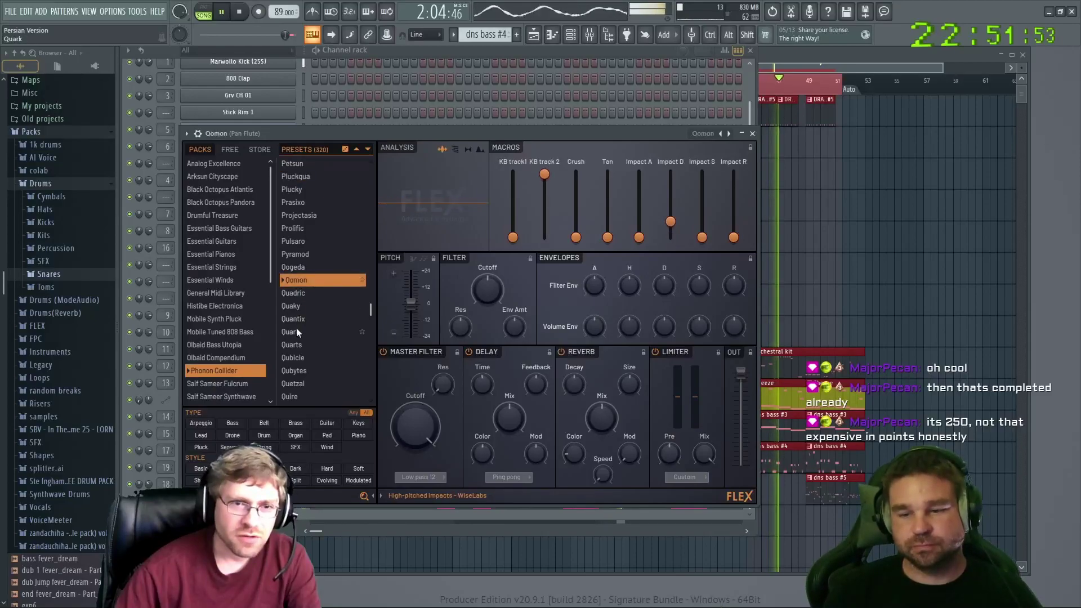
click(296, 383)
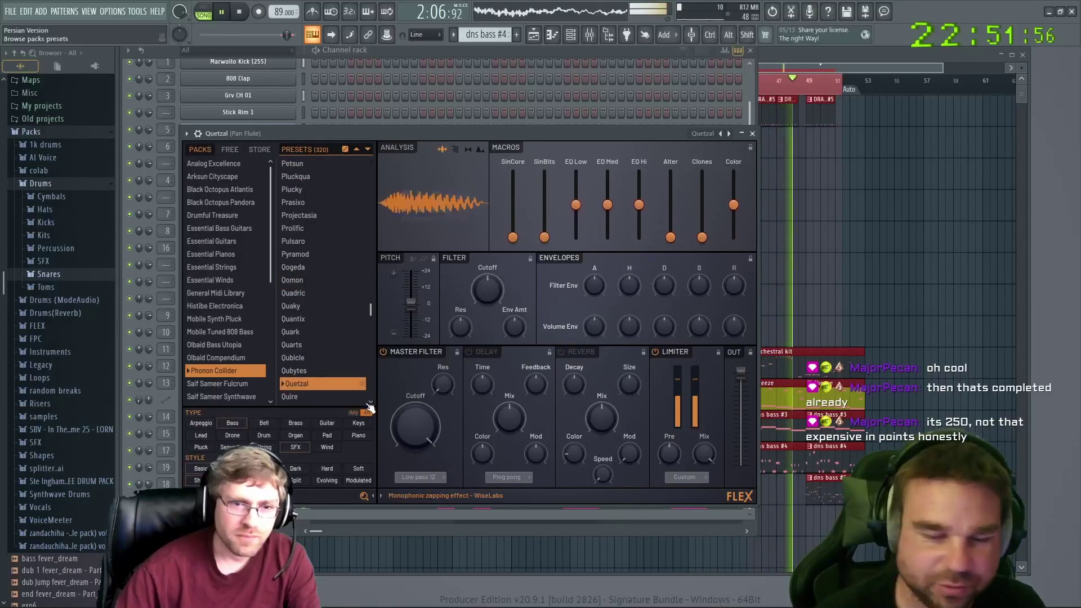
scroll(225, 354, down, 3)
click(220, 384)
scroll(295, 315, down, 2)
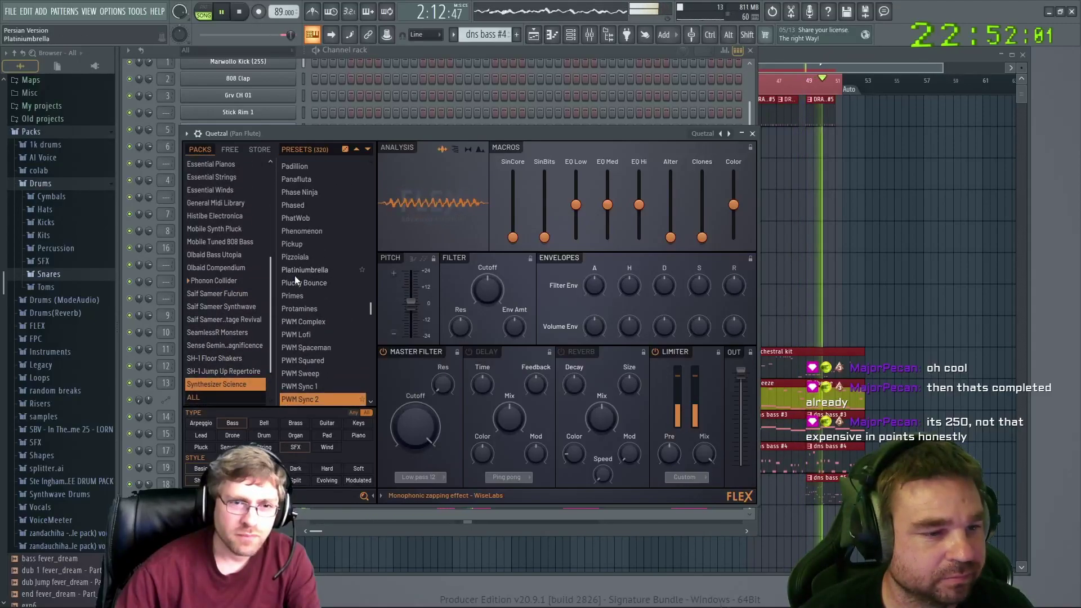
click(295, 282)
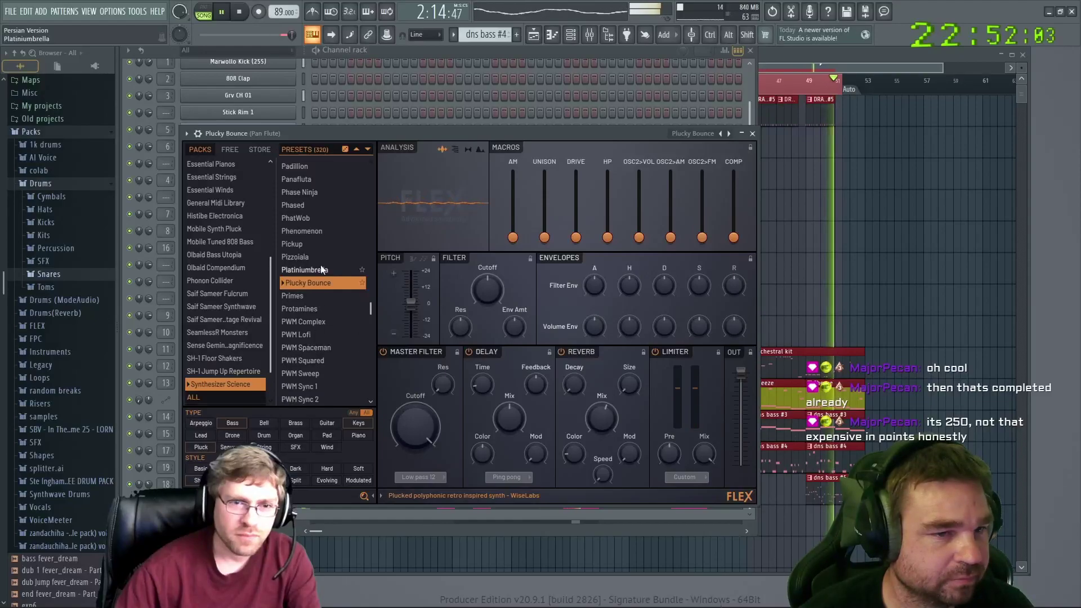
click(301, 244)
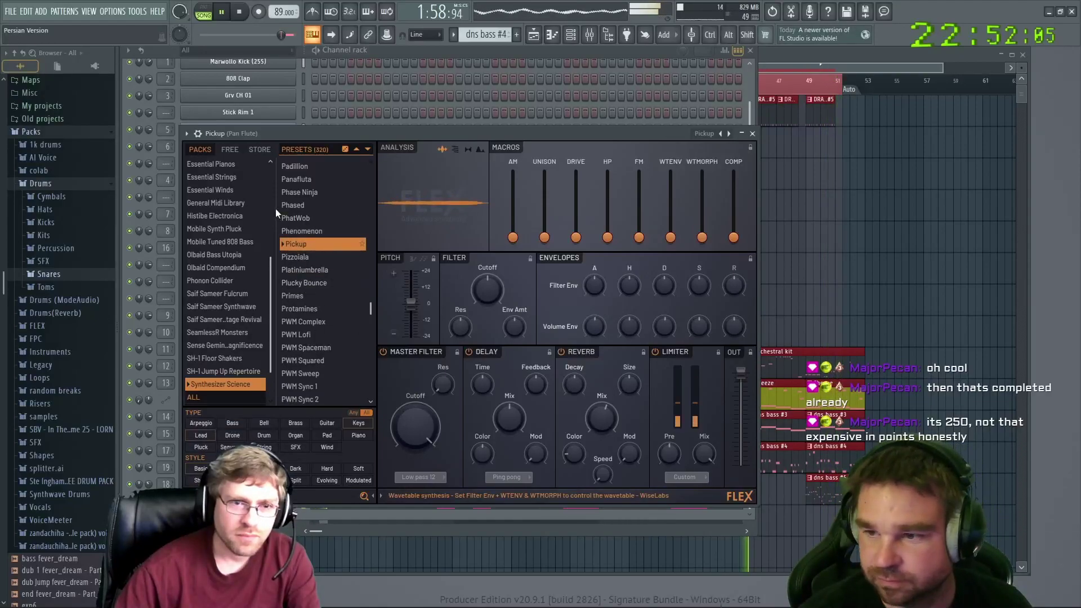
Audition Amnyze, Barking Duck, Brighterlings and Grainsmooth from the Analog Excellence pack against the loop
scroll(270, 275, up, 3)
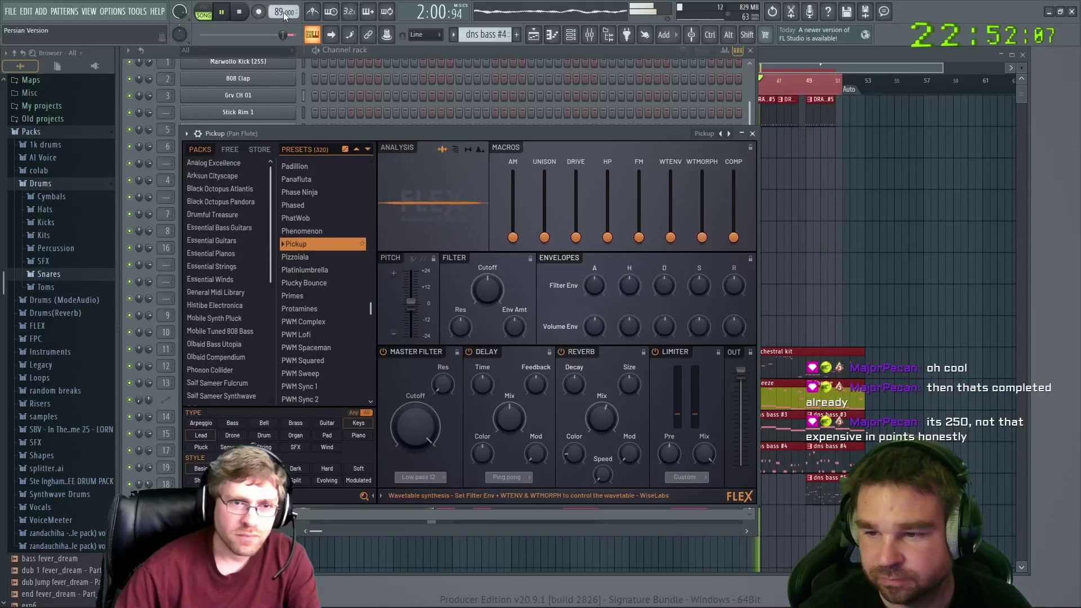
click(213, 164)
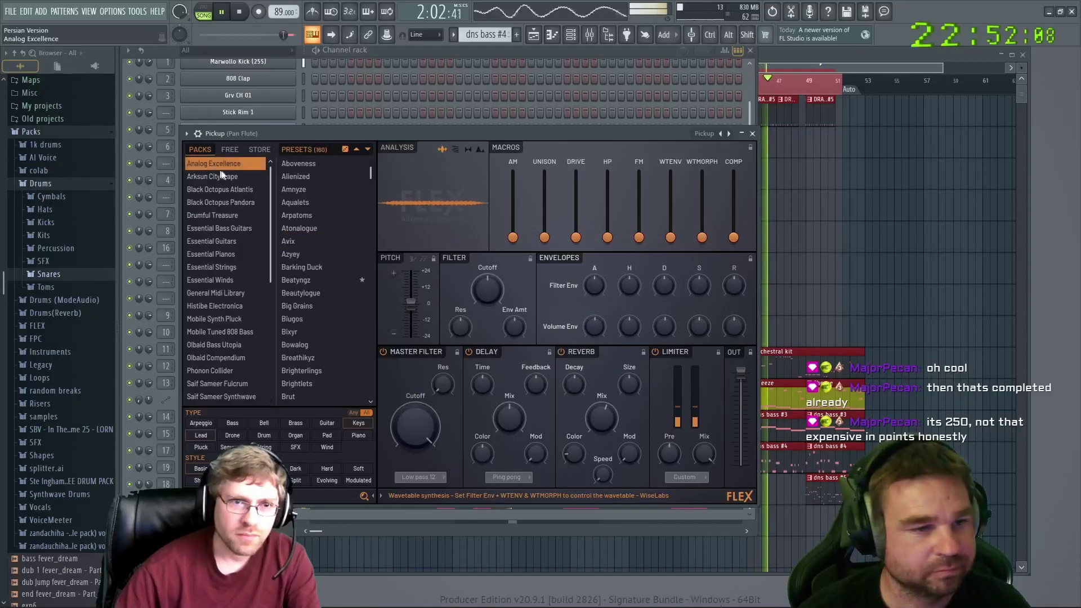
click(293, 190)
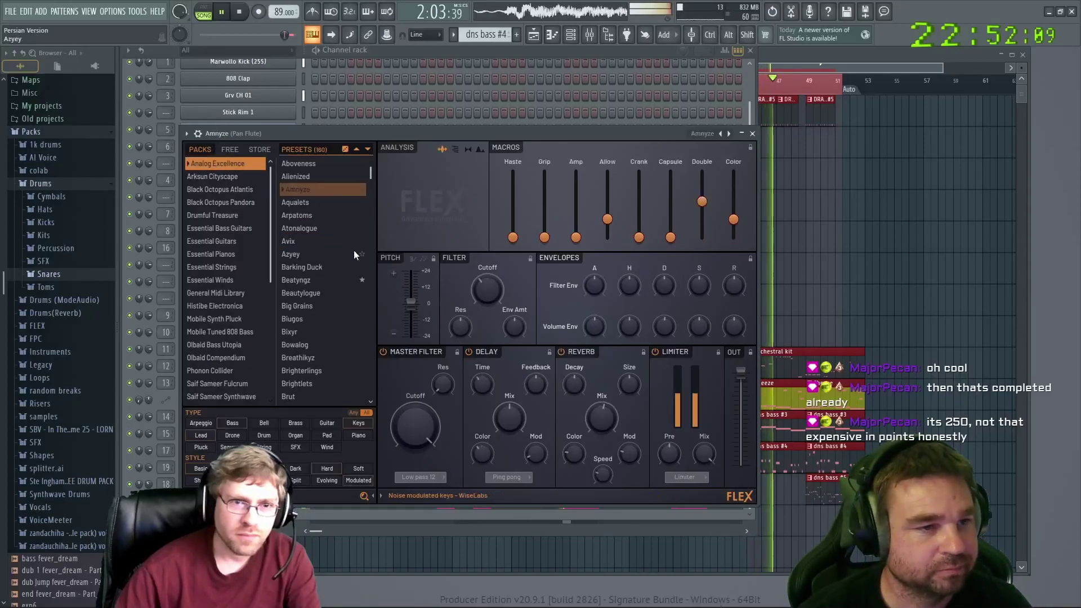
click(302, 268)
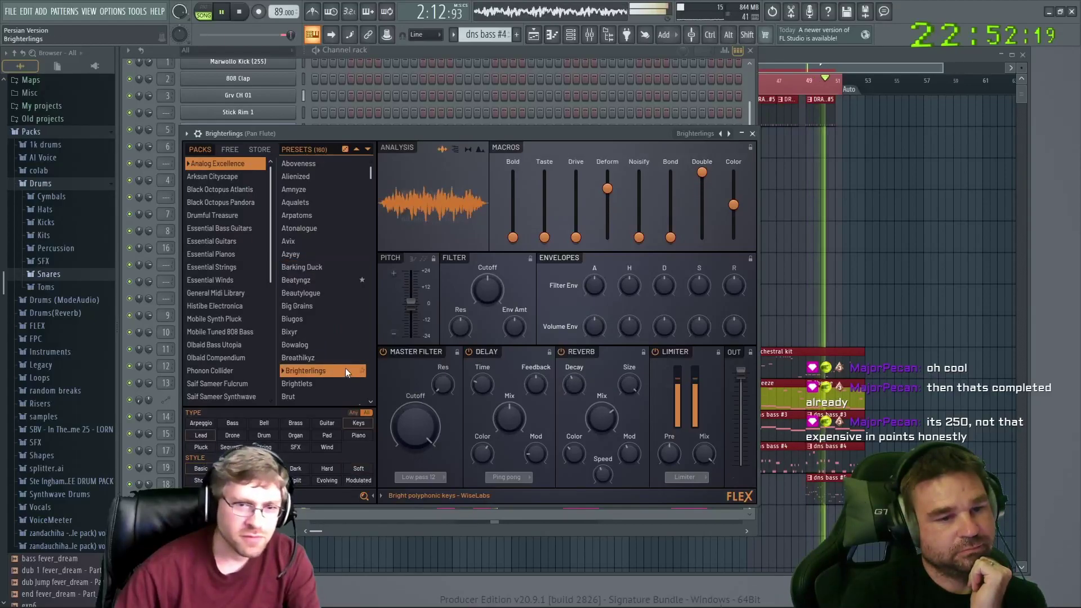
scroll(345, 367, down, 10)
click(302, 348)
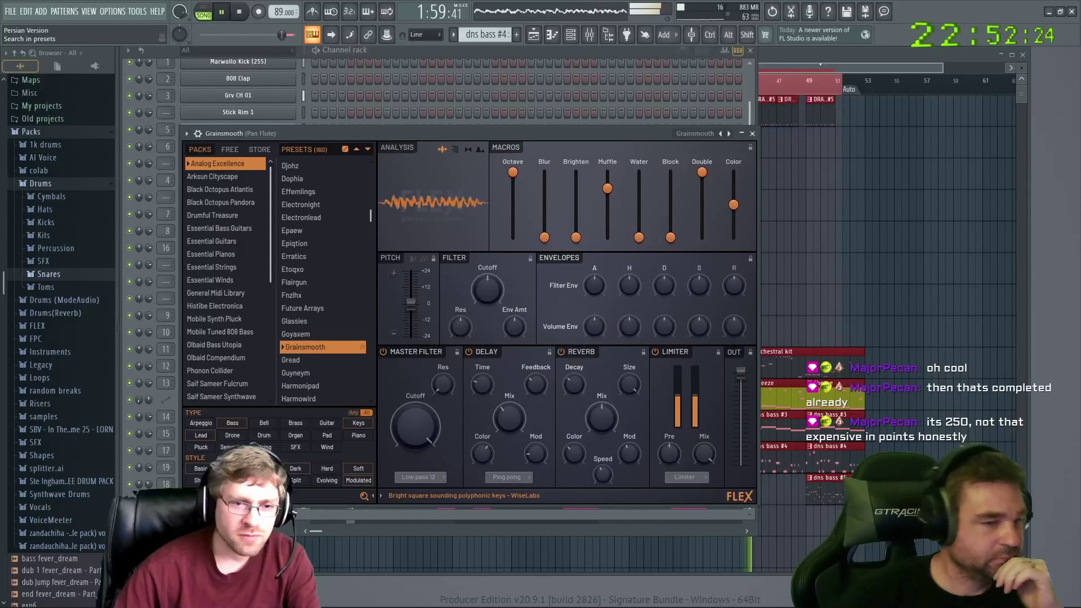
Filter the presets of all packs to the Drum type and audition Boden and Adusk Algo Kicks
click(266, 440)
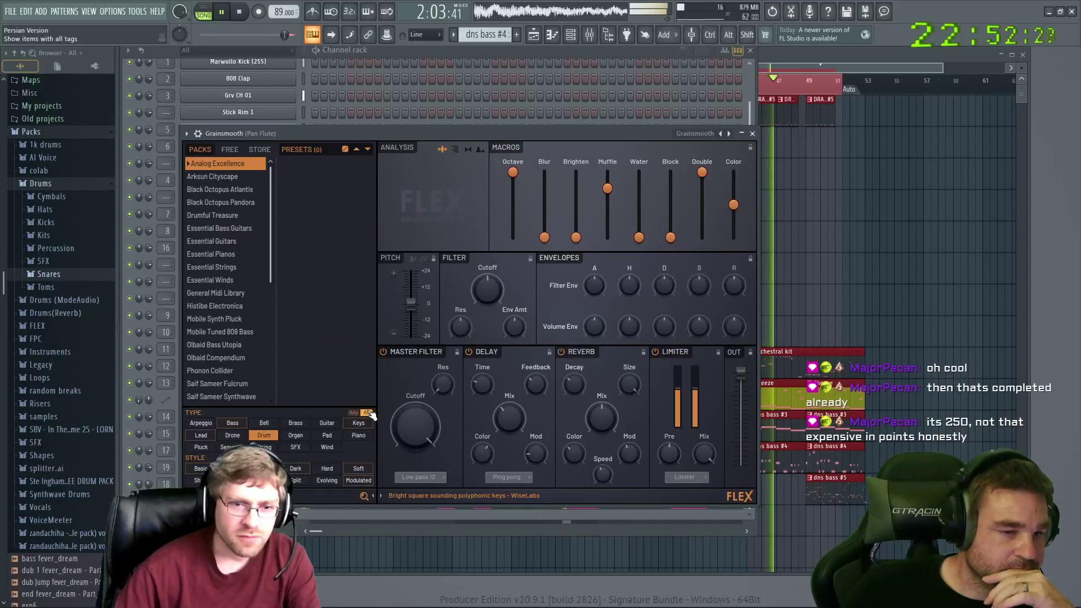
scroll(269, 194, down, 3)
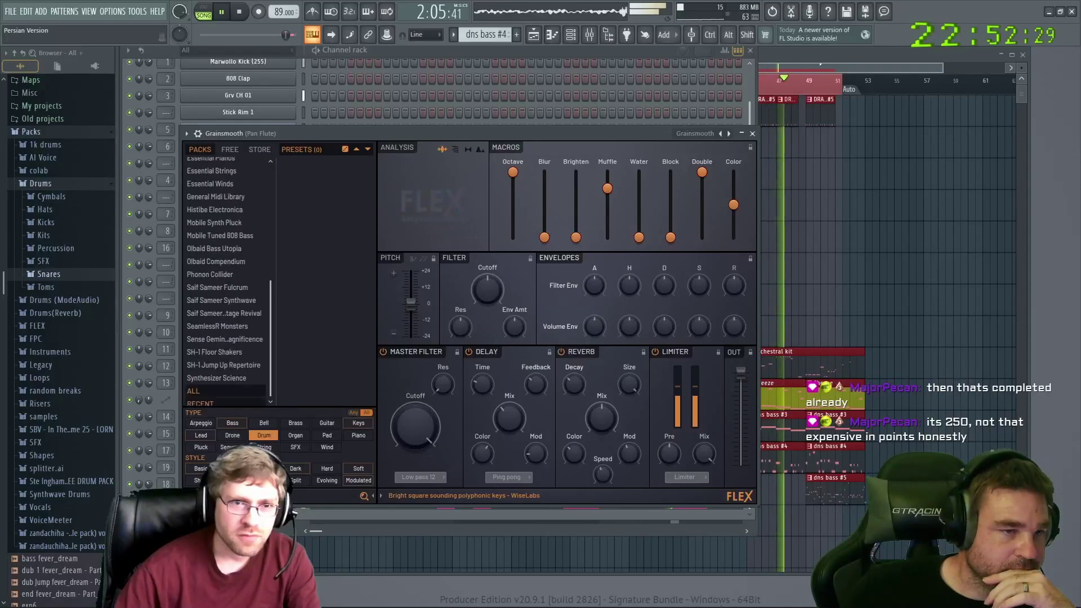
click(215, 373)
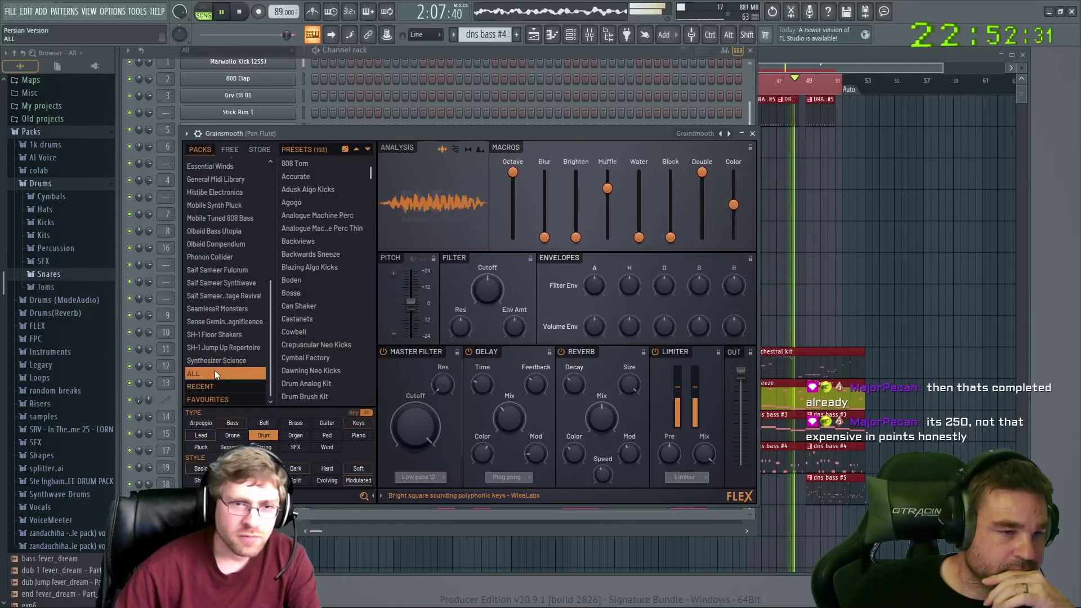
click(298, 278)
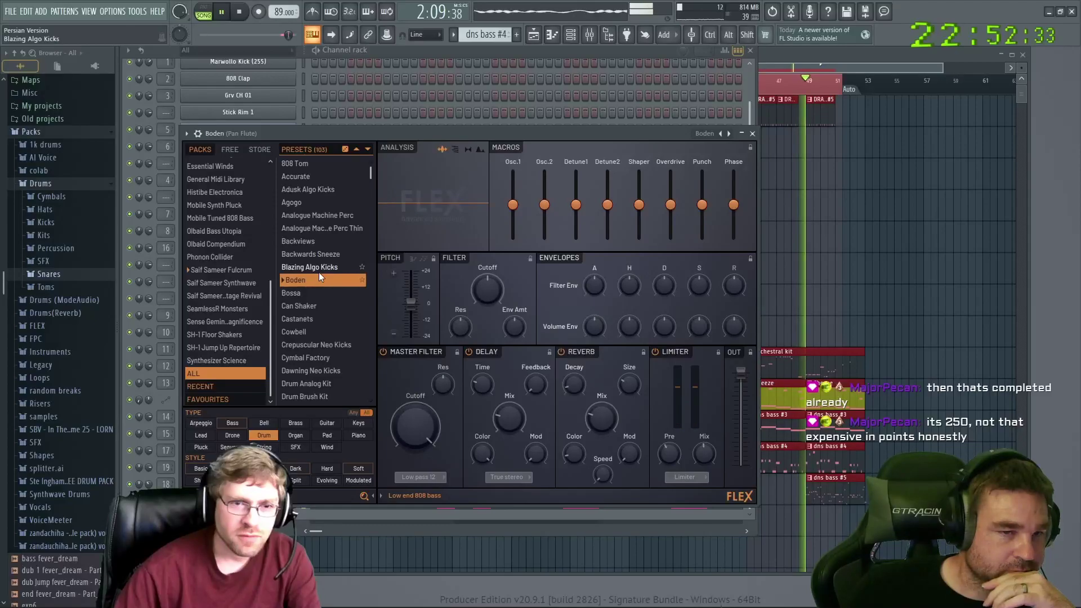
click(308, 189)
scroll(315, 282, down, 7)
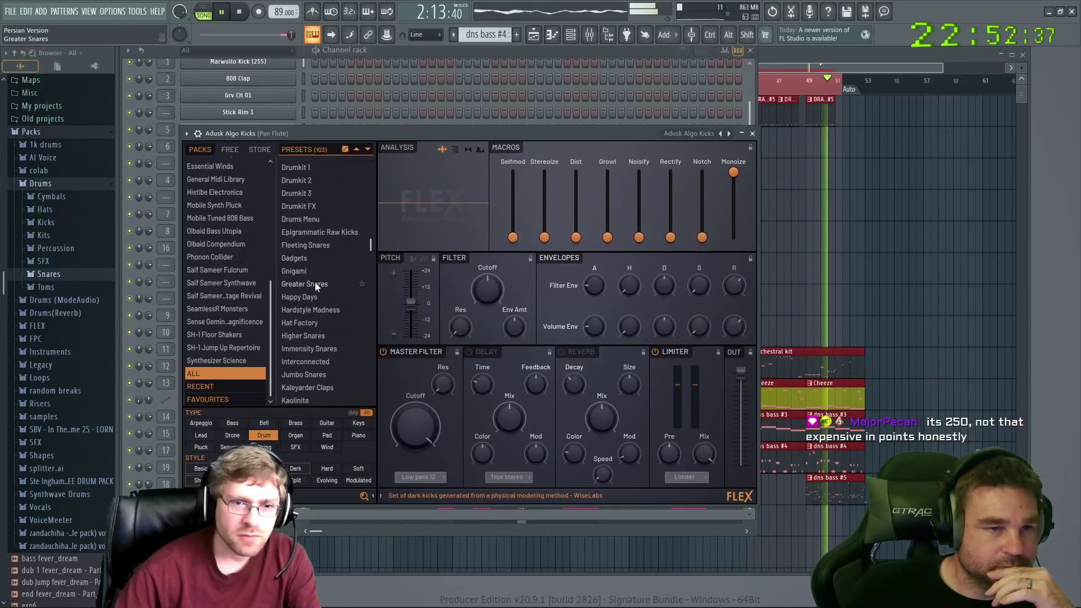
Compare the Higher Snares, Kaleyarder Claps and Laboratory Claps drum presets over the loop
click(295, 334)
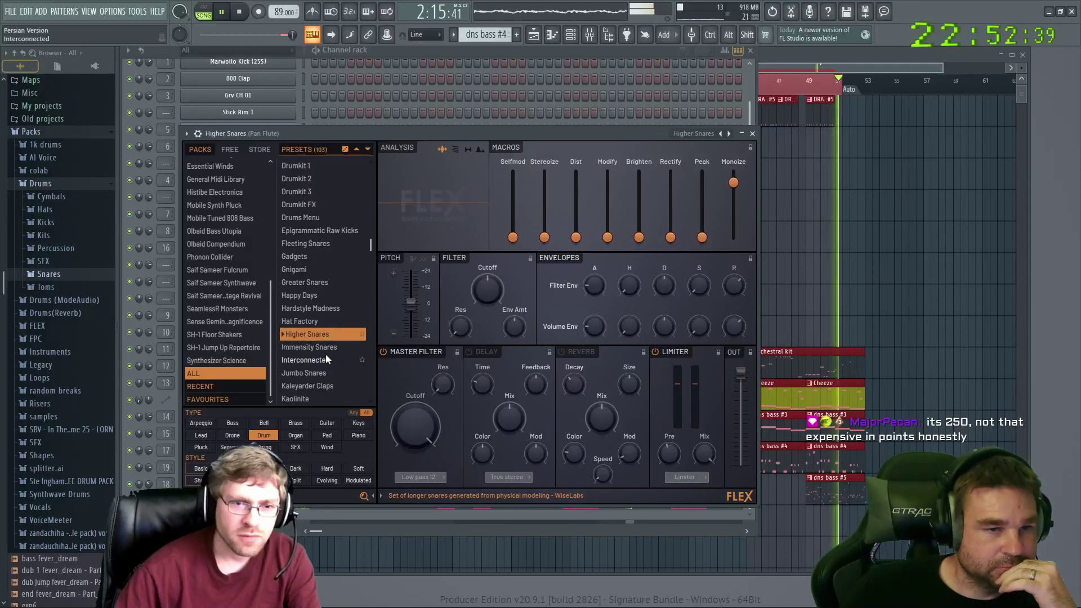
click(304, 386)
scroll(344, 391, down, 4)
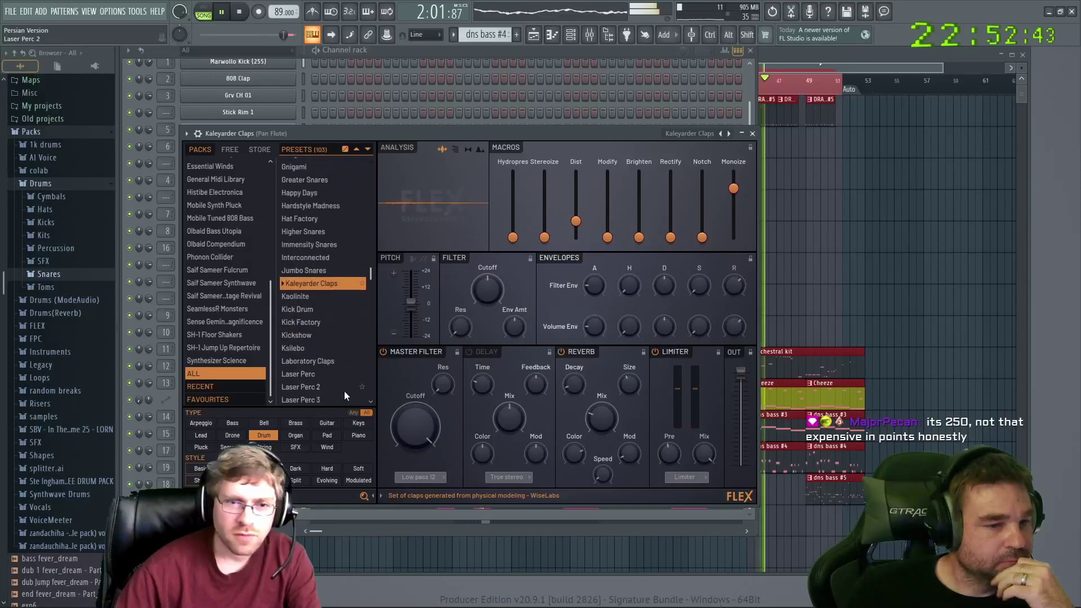
click(308, 319)
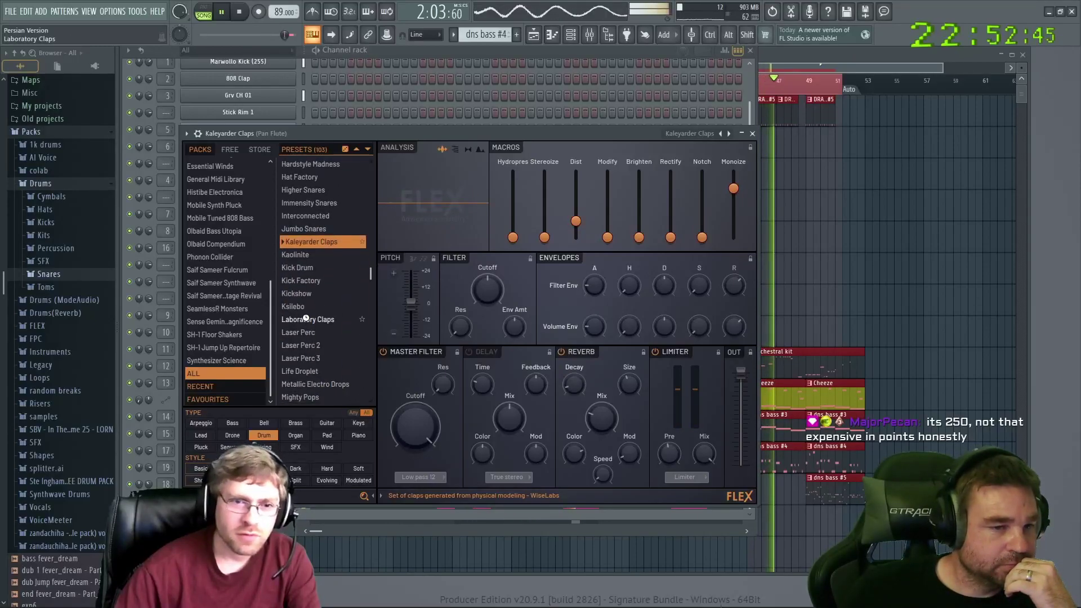
scroll(309, 349, down, 5)
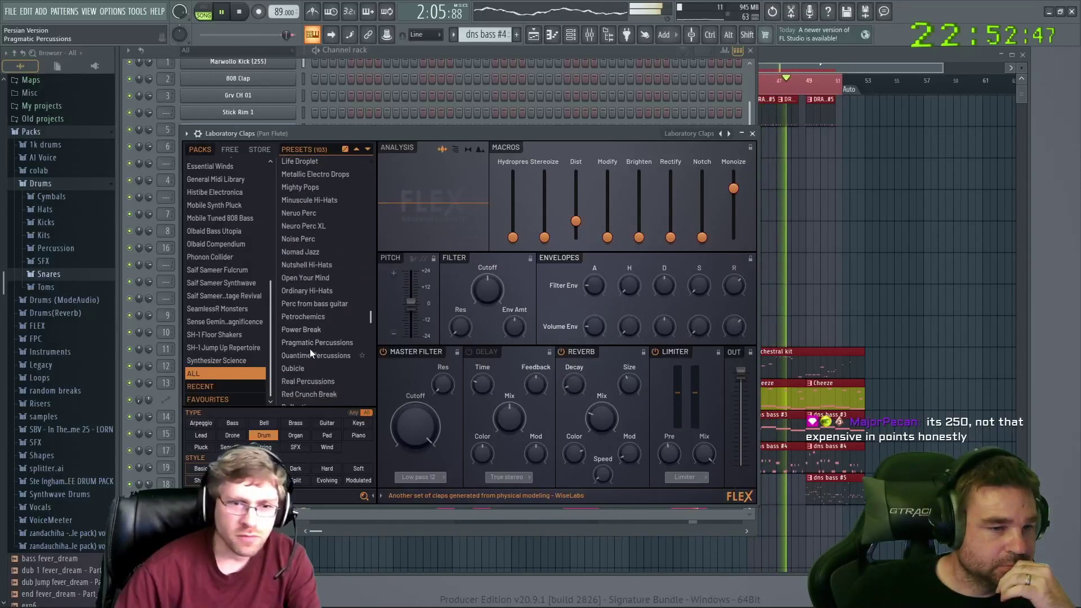
Try the Qubicle, Synth Drum and Shub presets from the Drum results over the loop
click(322, 362)
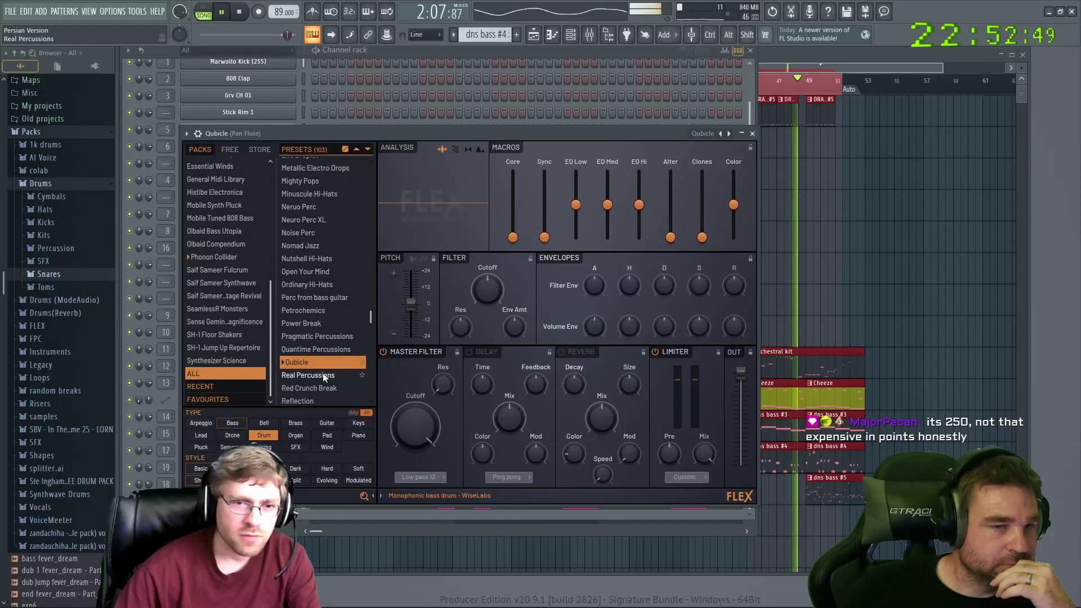
scroll(322, 377, down, 4)
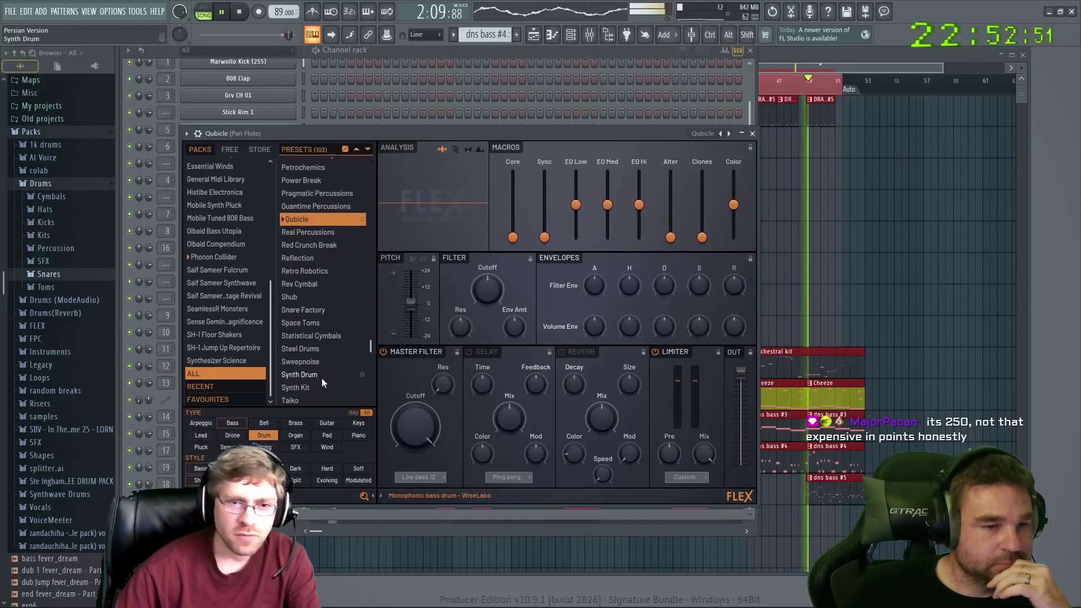
click(321, 376)
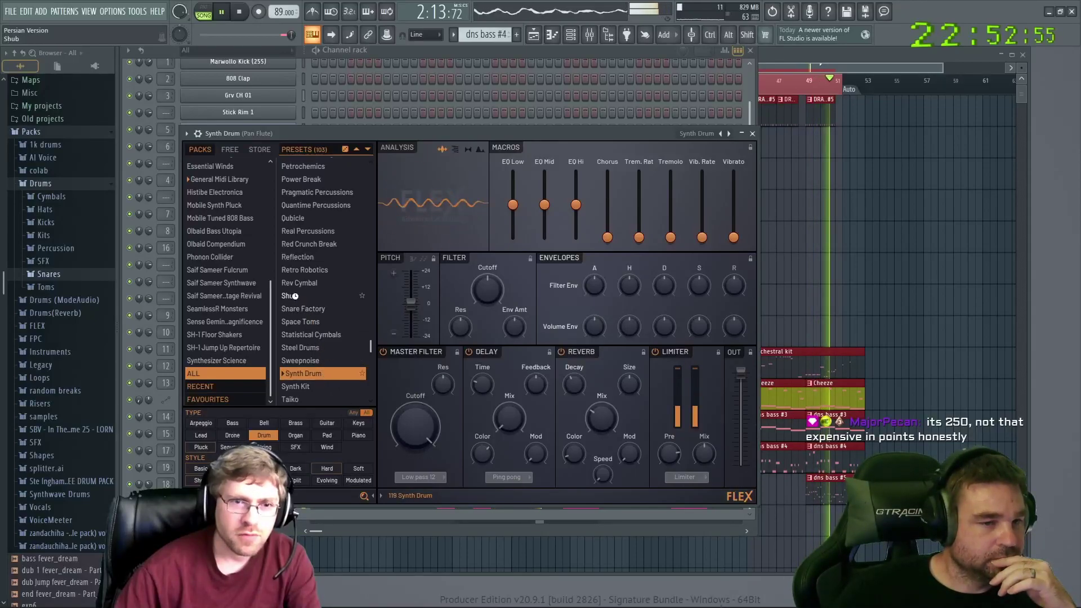
click(343, 303)
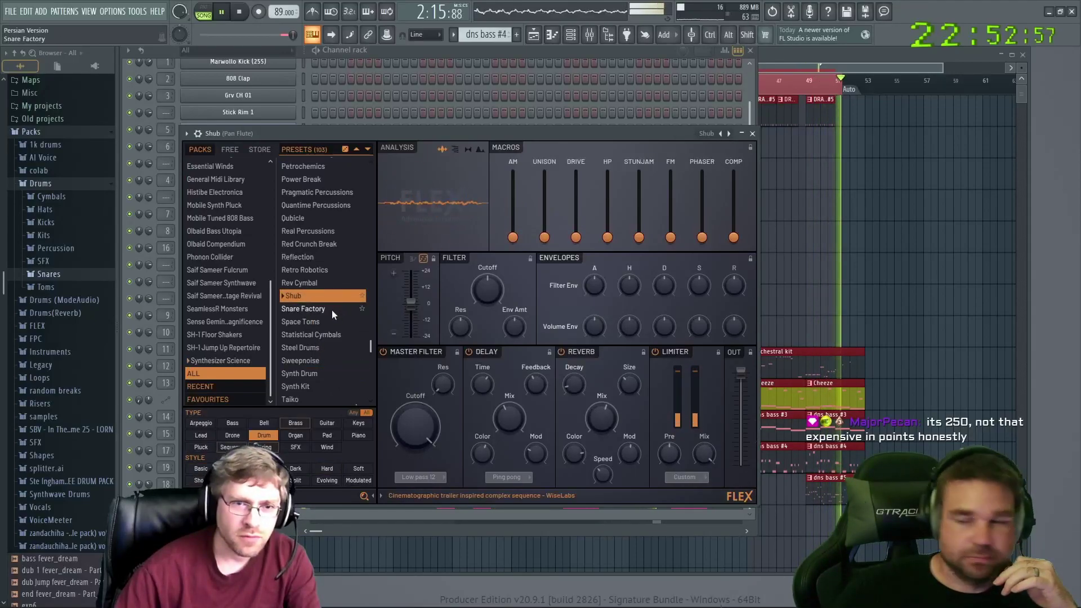
Audition Snare Factory, X-Mas Metal 2, Zeolite and Synth Kit from the end of the Drum results
scroll(331, 311, down, 3)
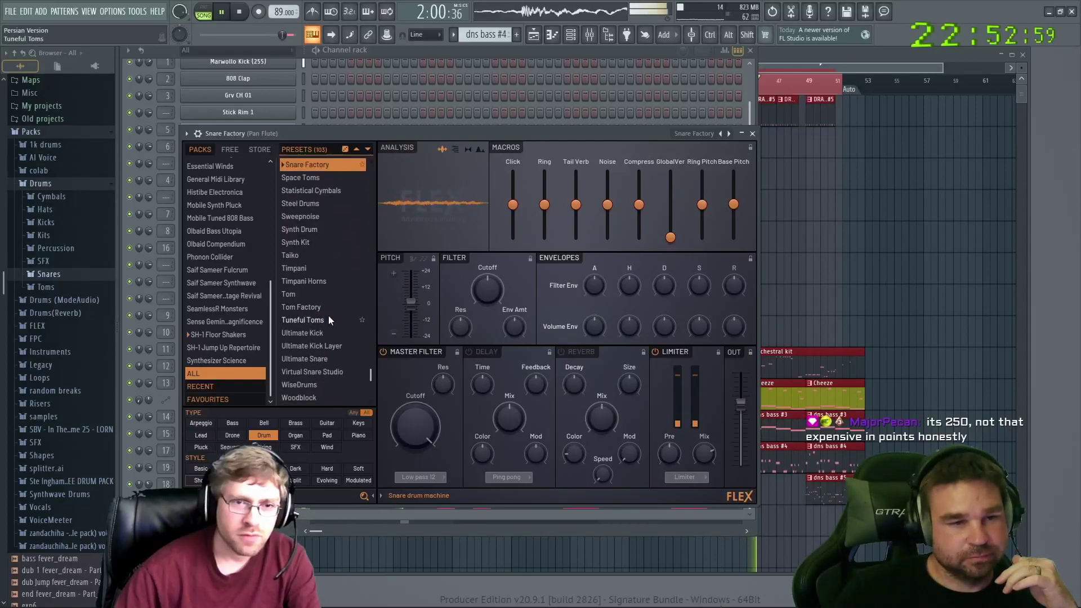
scroll(292, 354, down, 2)
click(298, 362)
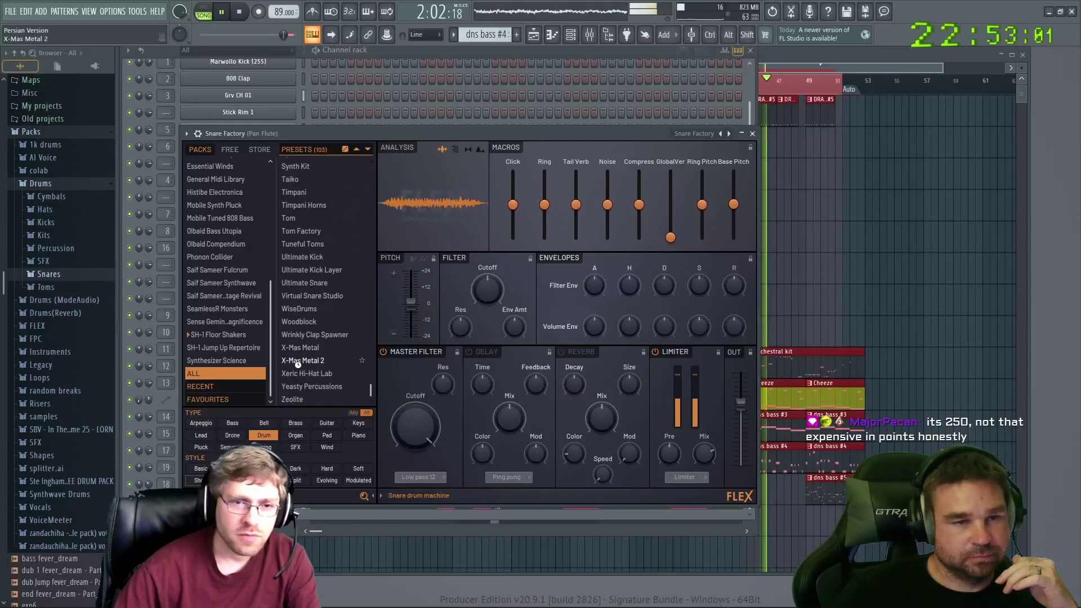
click(301, 399)
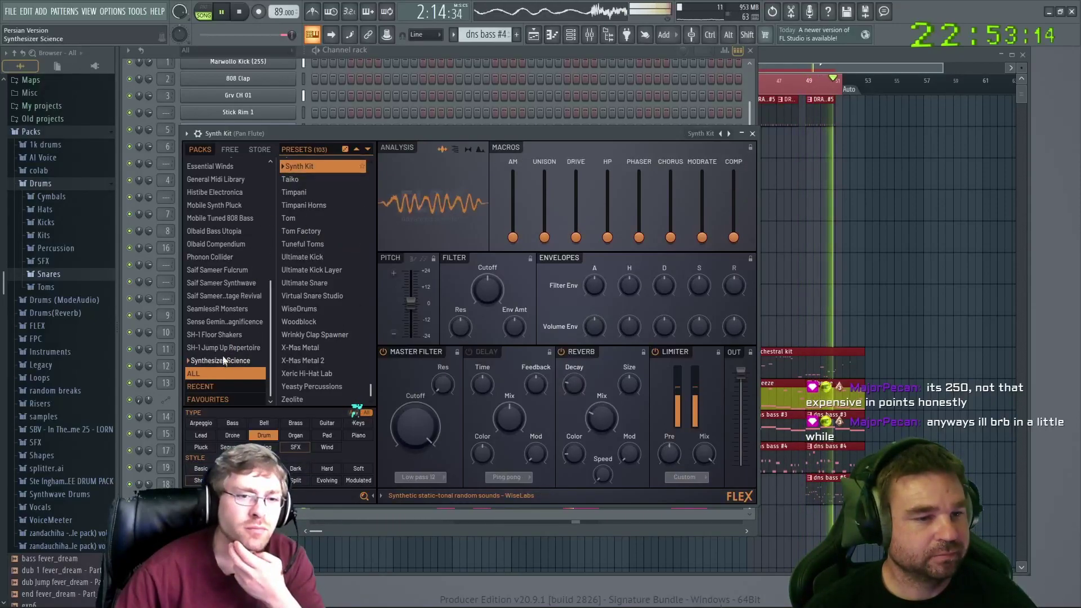
Switch the type filter from Drum to Organ across all packs and audition Famou5 and Blue Cordian
click(241, 218)
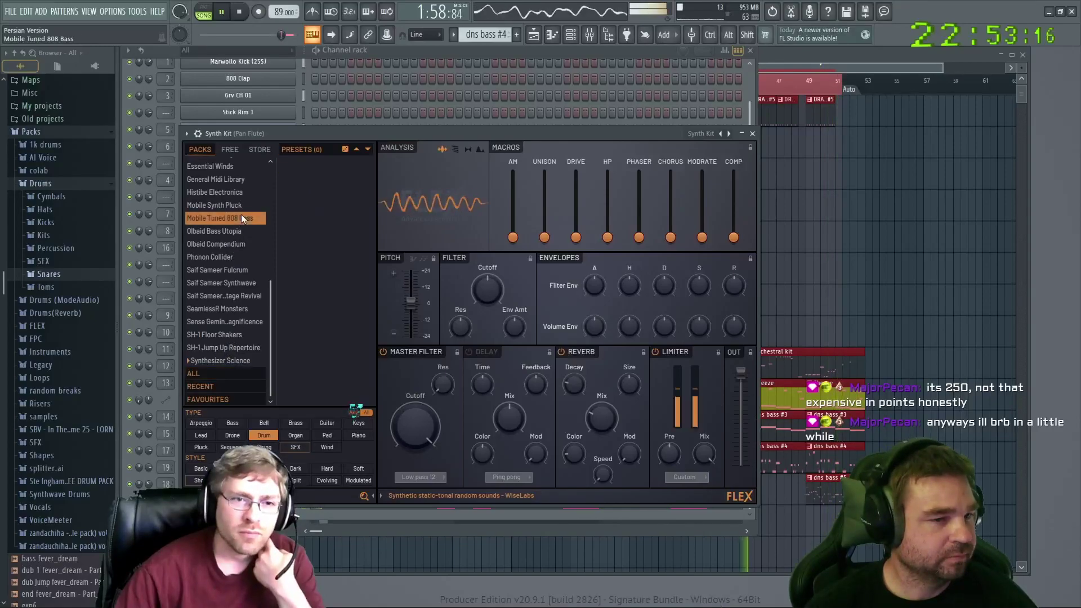
click(269, 437)
click(295, 435)
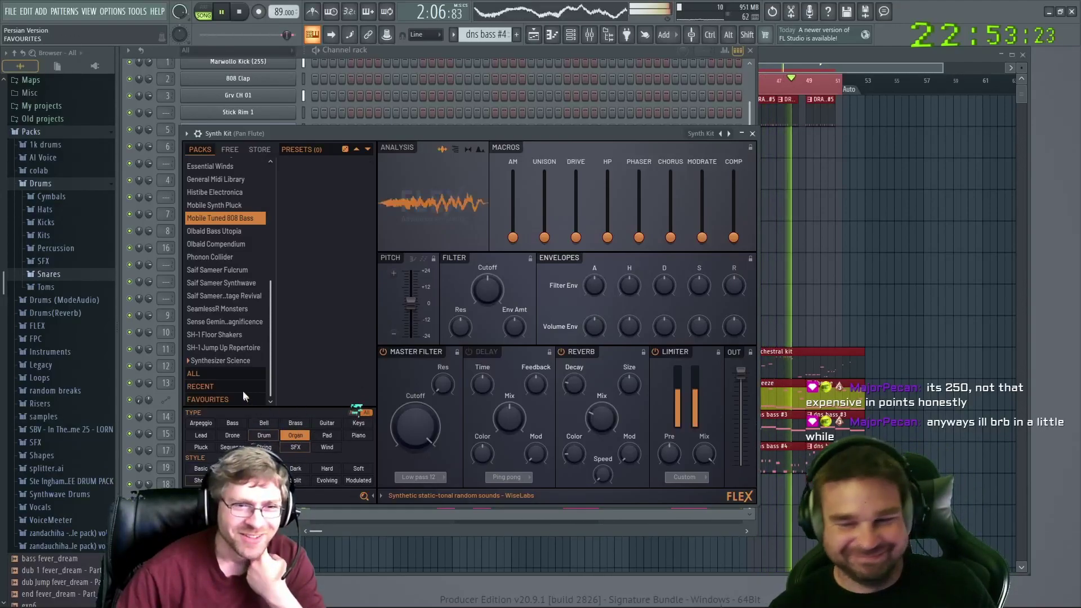
click(238, 375)
click(300, 333)
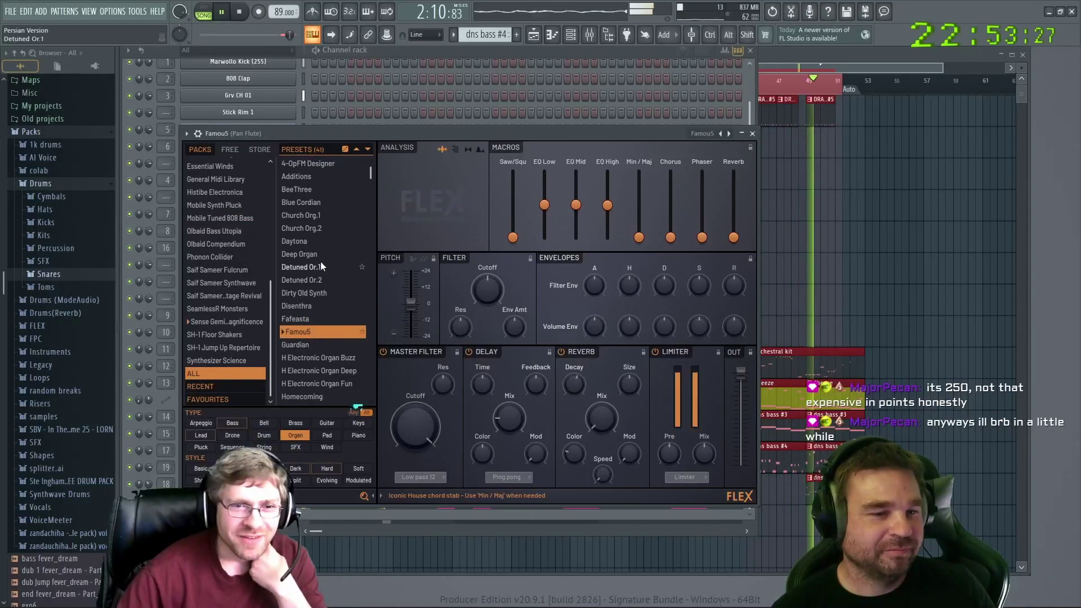
click(304, 203)
scroll(296, 278, down, 4)
scroll(298, 366, down, 3)
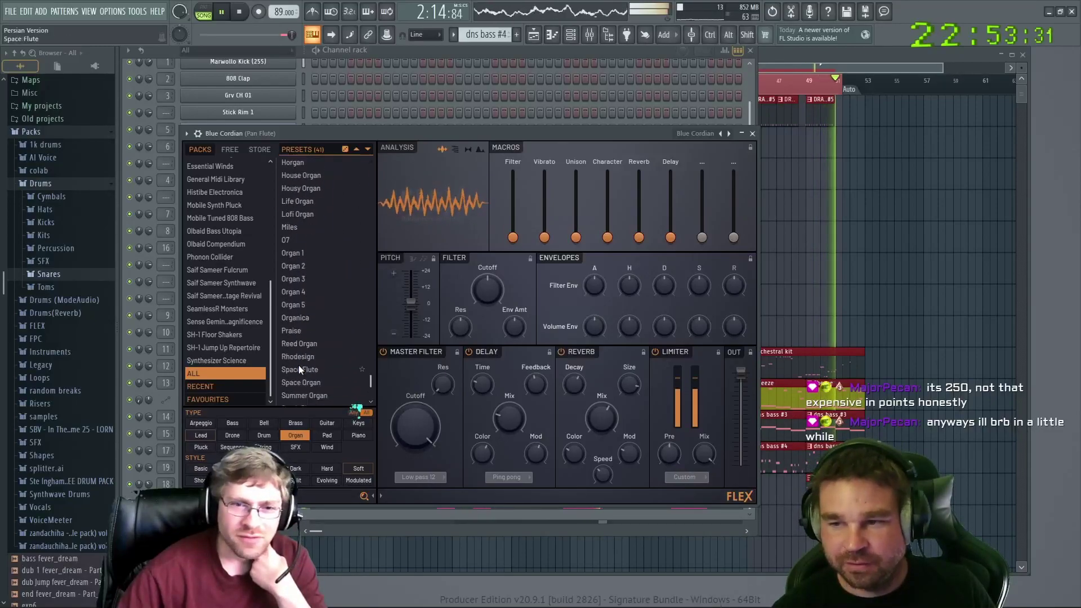
Clear the Organ type filter with all packs selected and audition the Tropical preset by searching for "tropical"
click(234, 374)
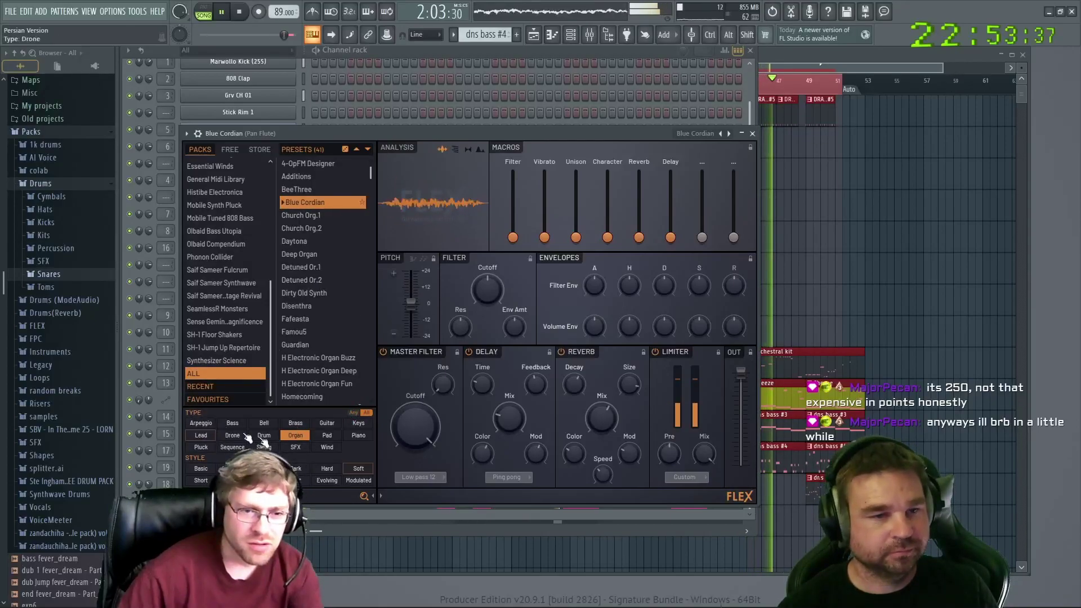
click(298, 437)
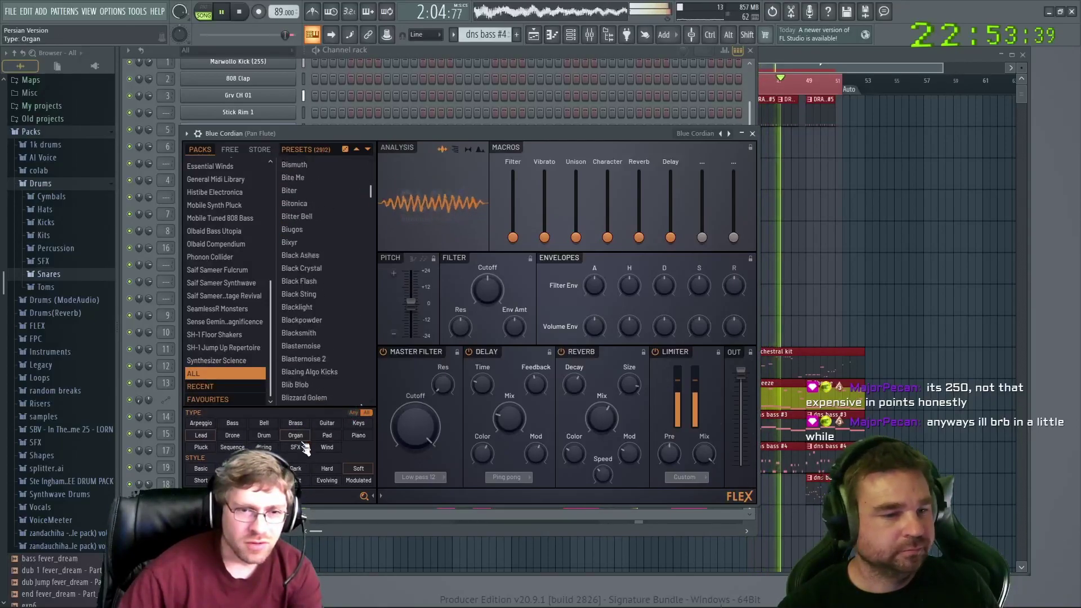
click(308, 496)
text(tropical)
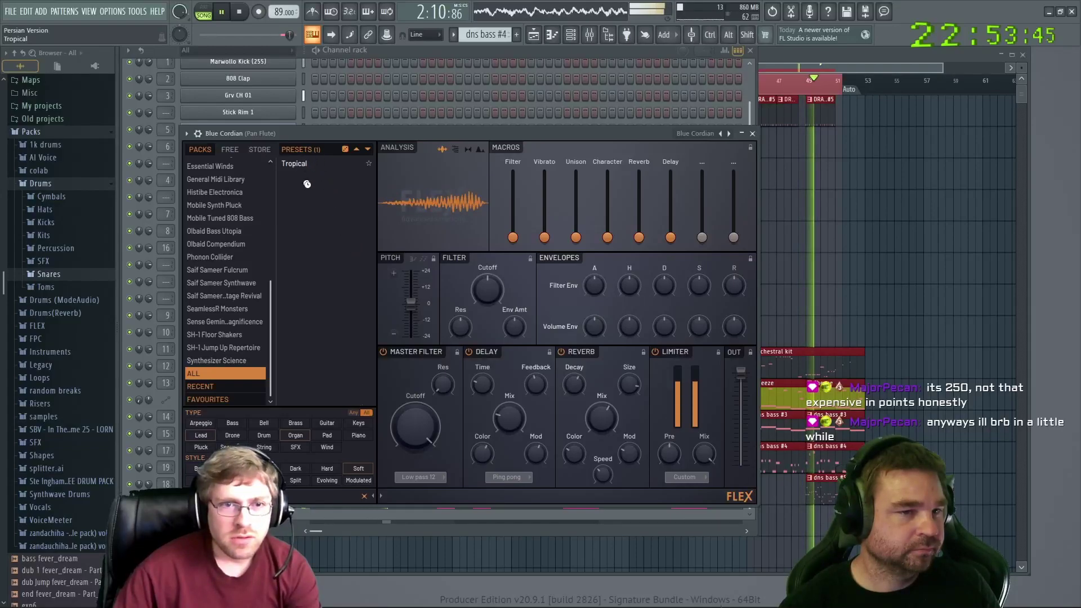
click(316, 162)
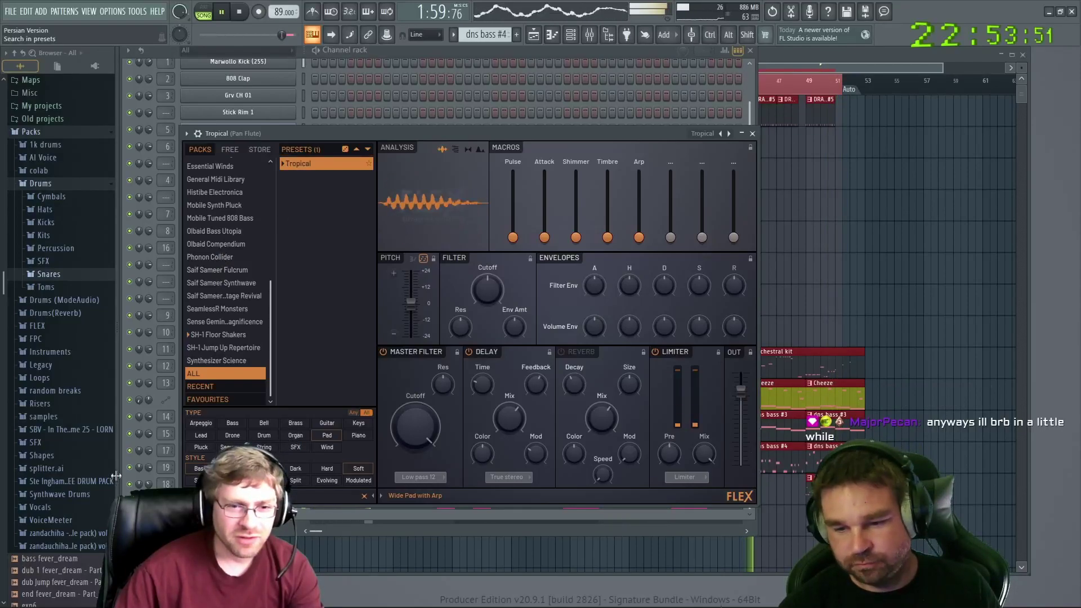
Clear the preset search and load Triumphant Ending from the full preset list
click(364, 496)
scroll(274, 326, down, 2)
click(306, 309)
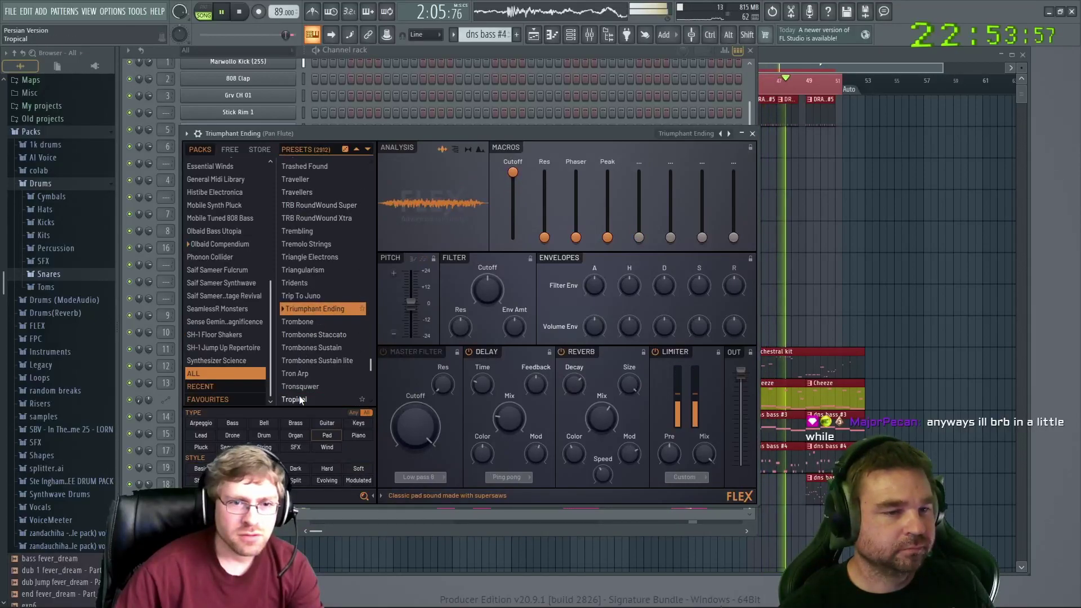
Audition the Tron Arp, Tropical and Trembling presets from the full preset list
click(306, 374)
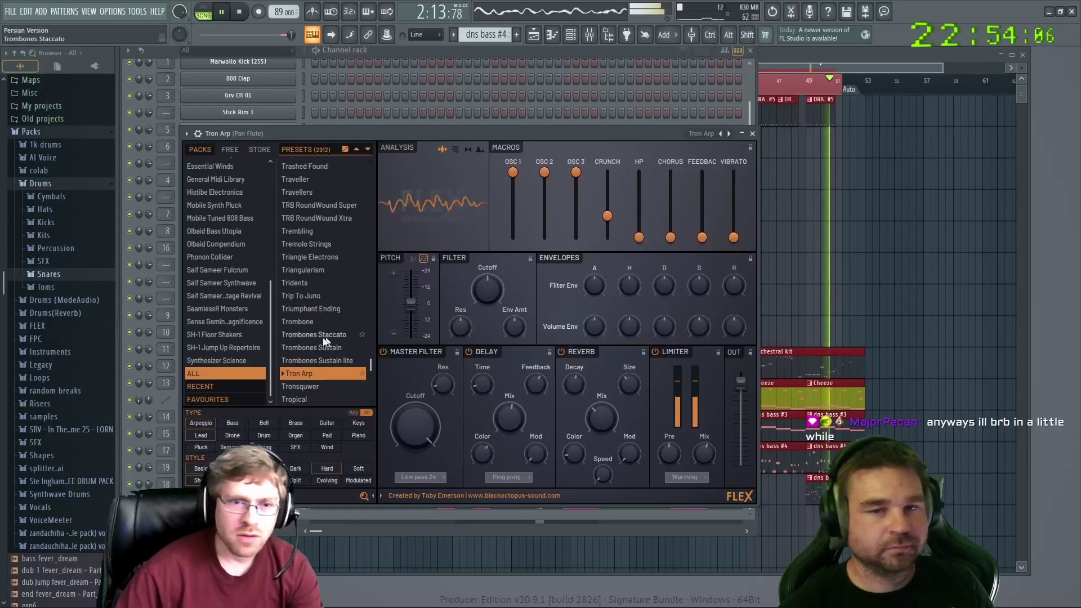
click(349, 400)
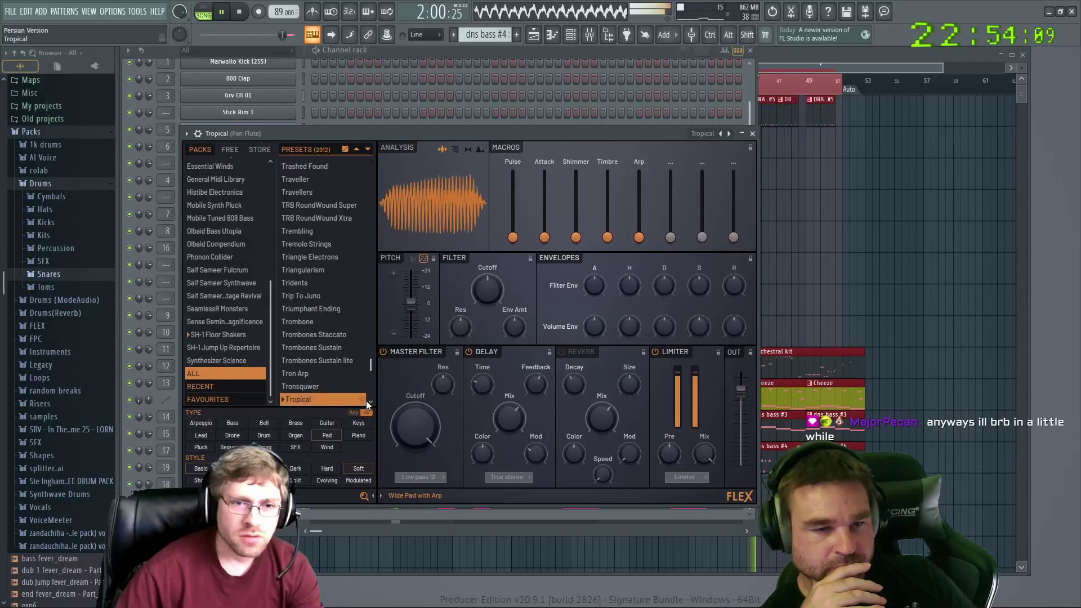
click(301, 232)
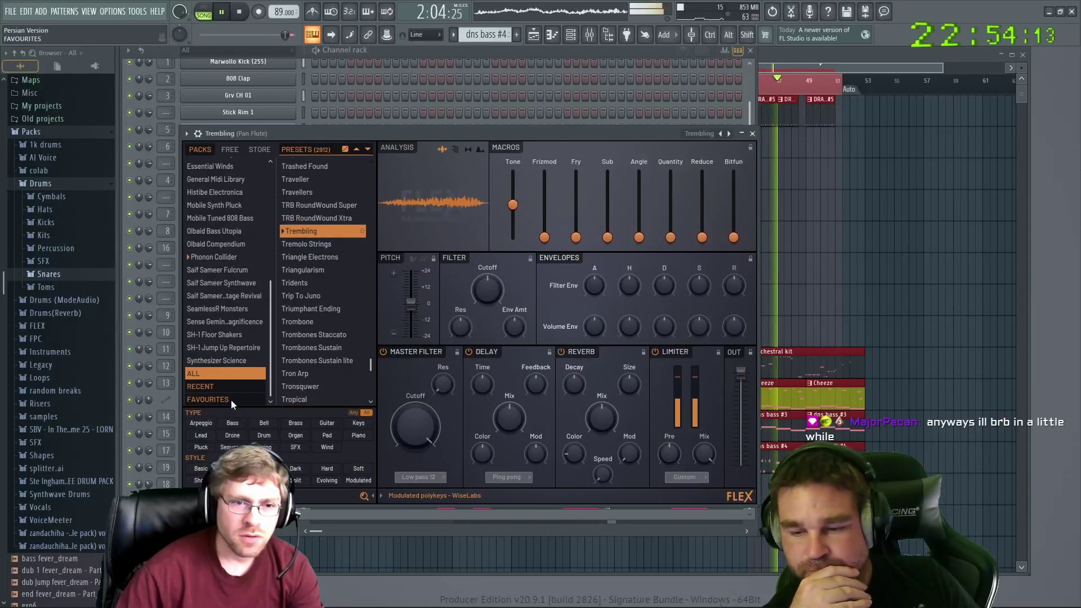
Filter the presets by the Arpeggio type and audition Blacklight, Arpcropolis and Chordapluck
click(201, 423)
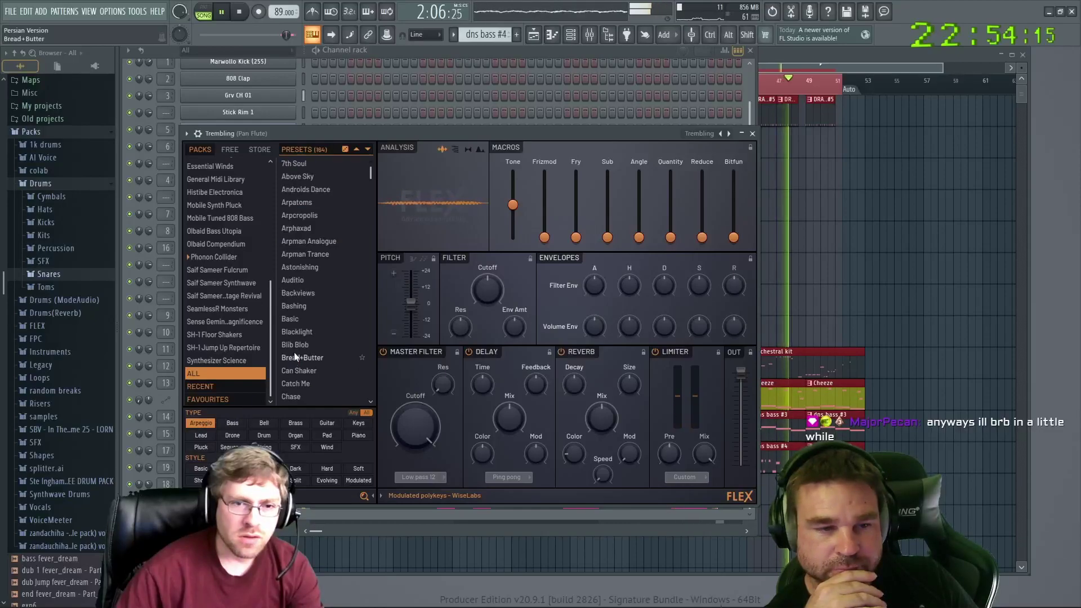
click(302, 332)
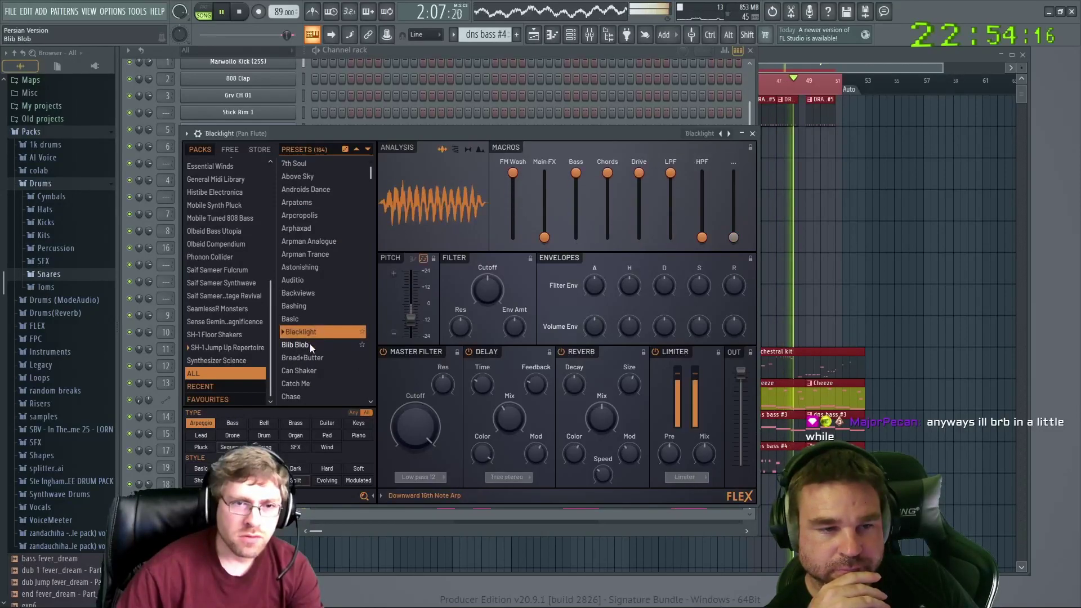
click(304, 215)
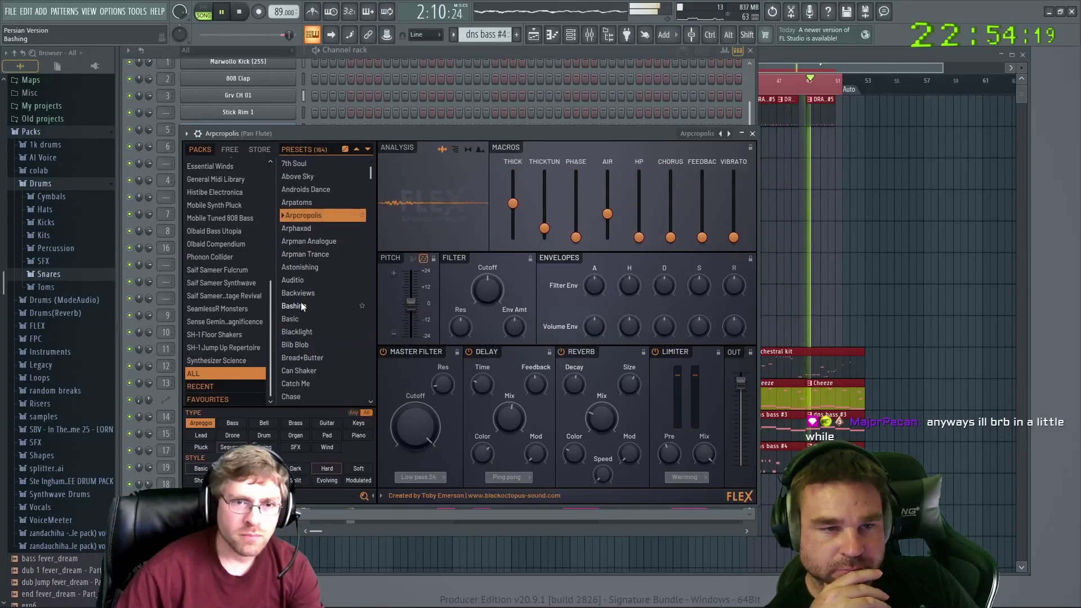
scroll(312, 352, down, 4)
click(311, 304)
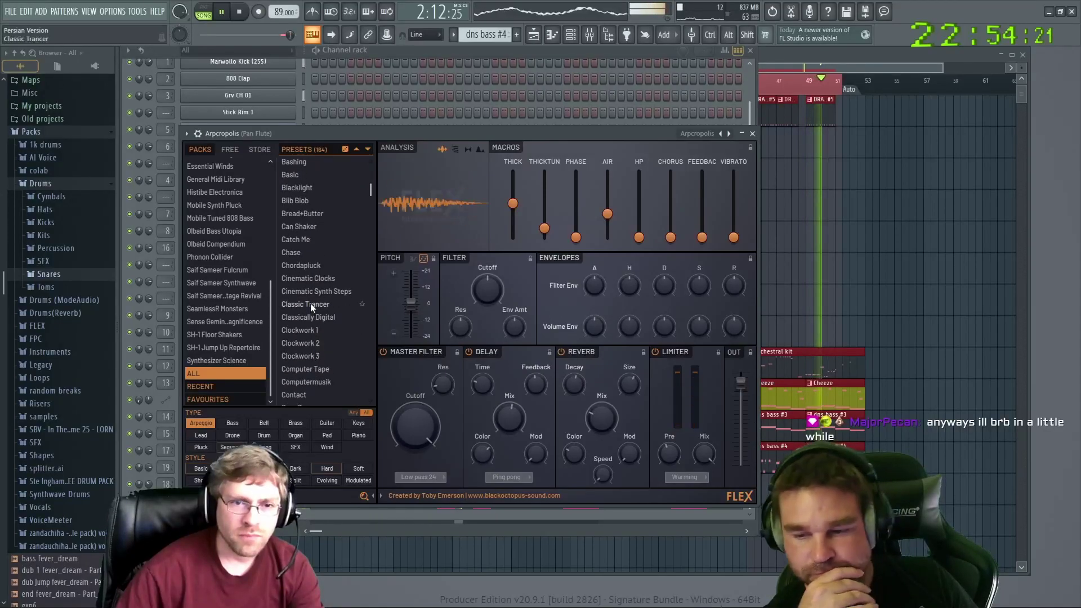
click(288, 265)
scroll(350, 326, down, 7)
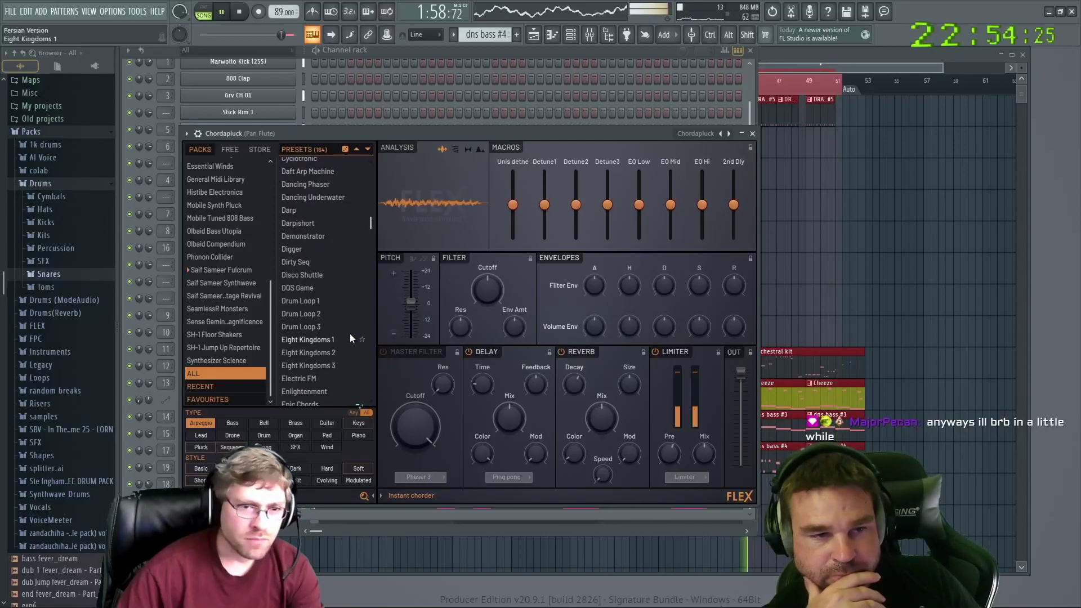
Audition Head Buzzer and Gently Bassline further down the Arpeggio results
scroll(308, 338, down, 1)
click(309, 372)
scroll(308, 375, down, 6)
click(309, 349)
click(309, 338)
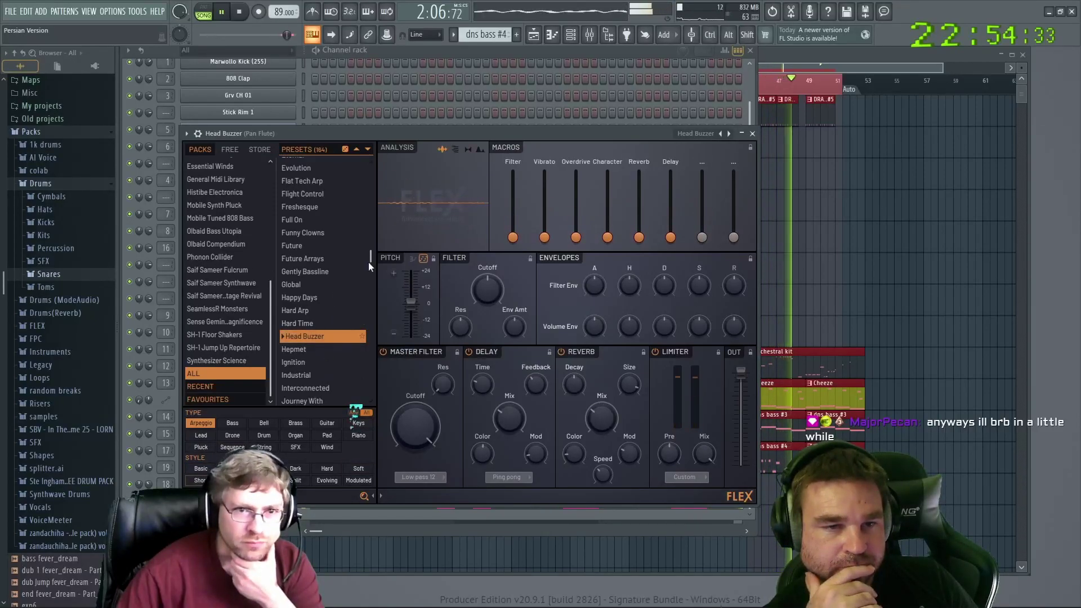
click(321, 272)
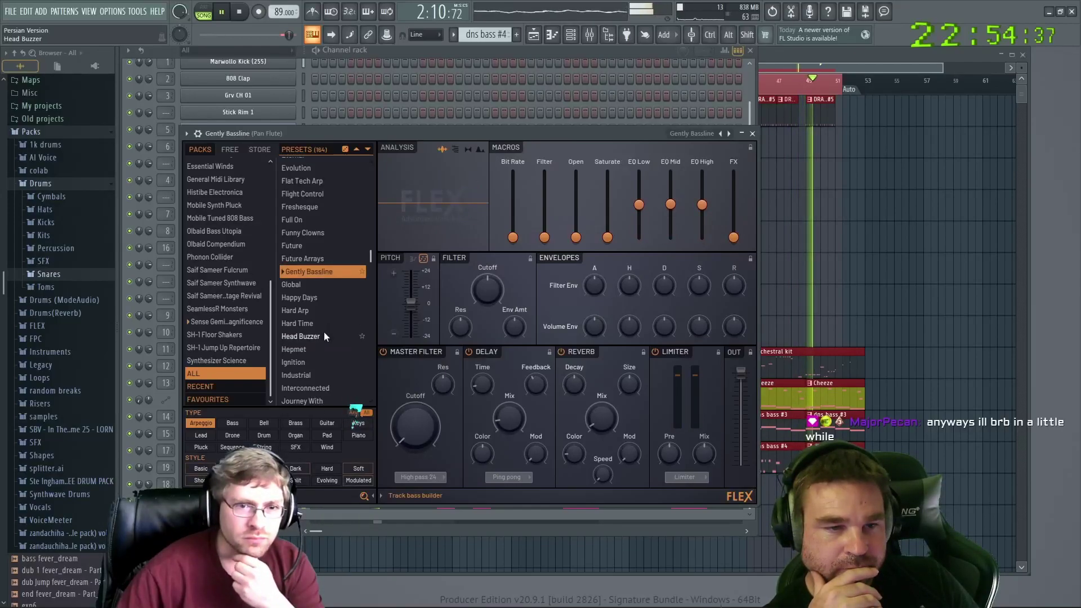
Audition the Pedestal, Pizzoiala and Rising Robots presets in the Arpeggio results
scroll(323, 332, down, 10)
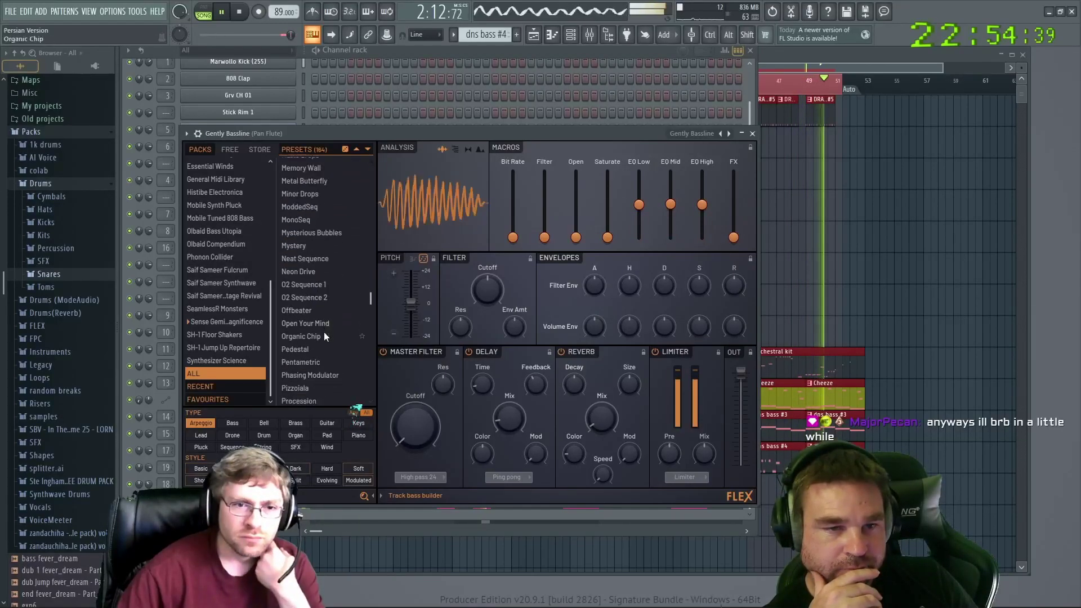
click(300, 339)
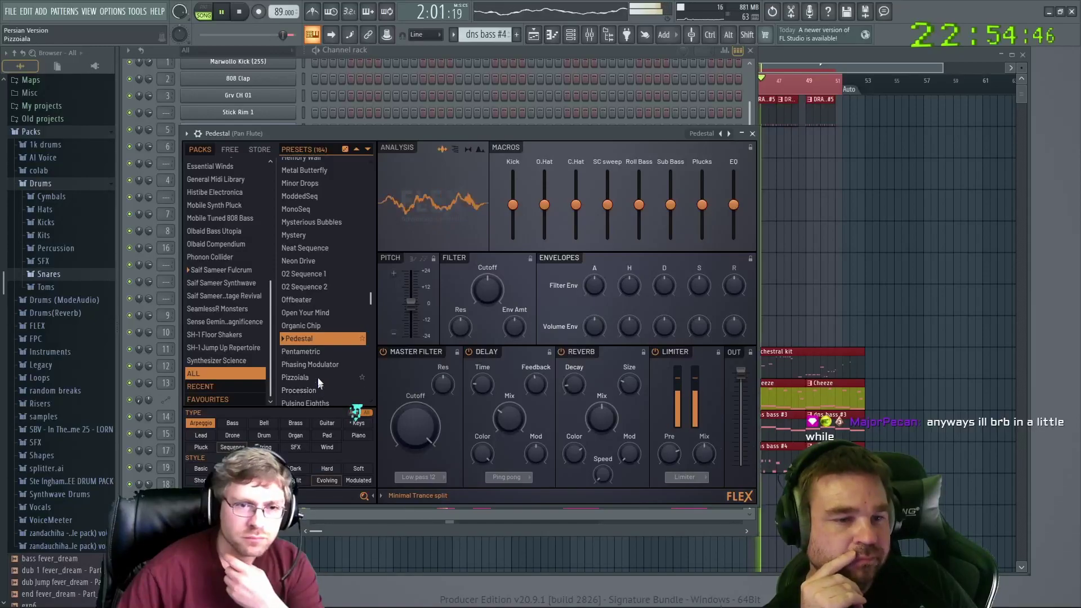
click(317, 381)
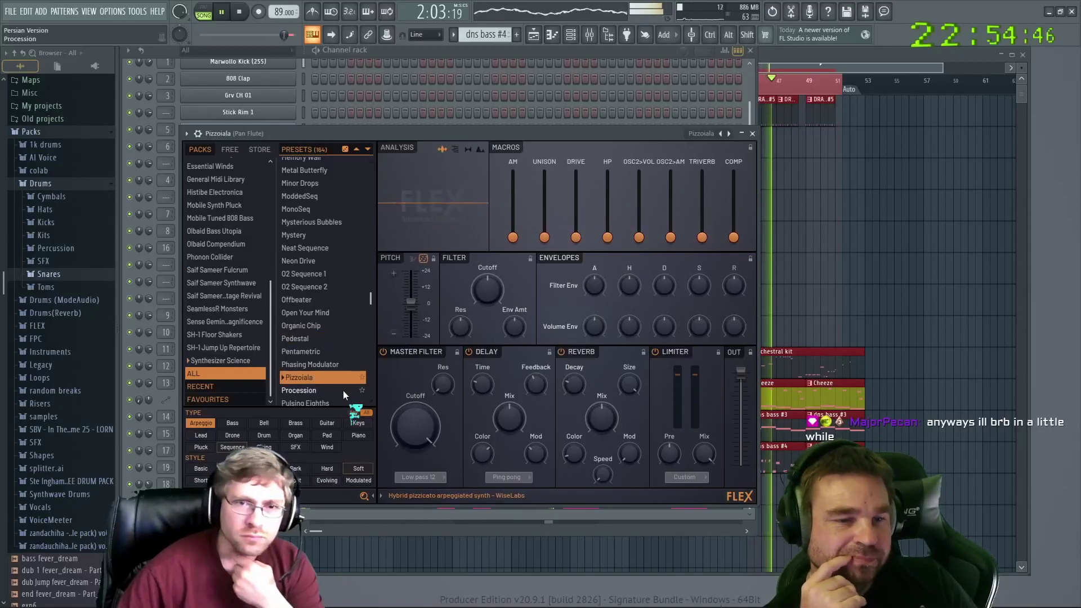
scroll(343, 390, down, 7)
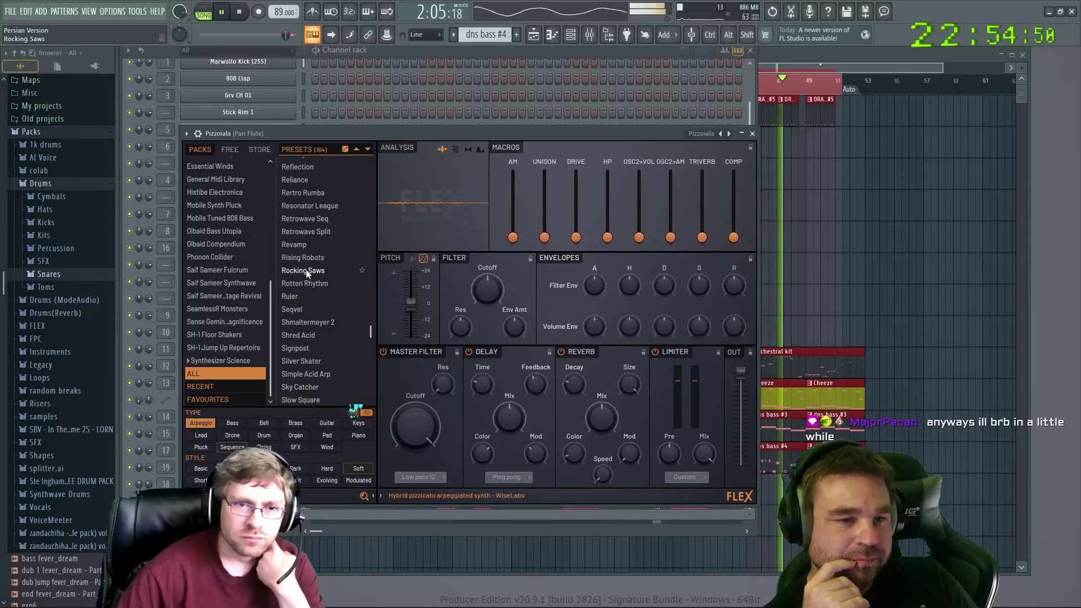
click(306, 270)
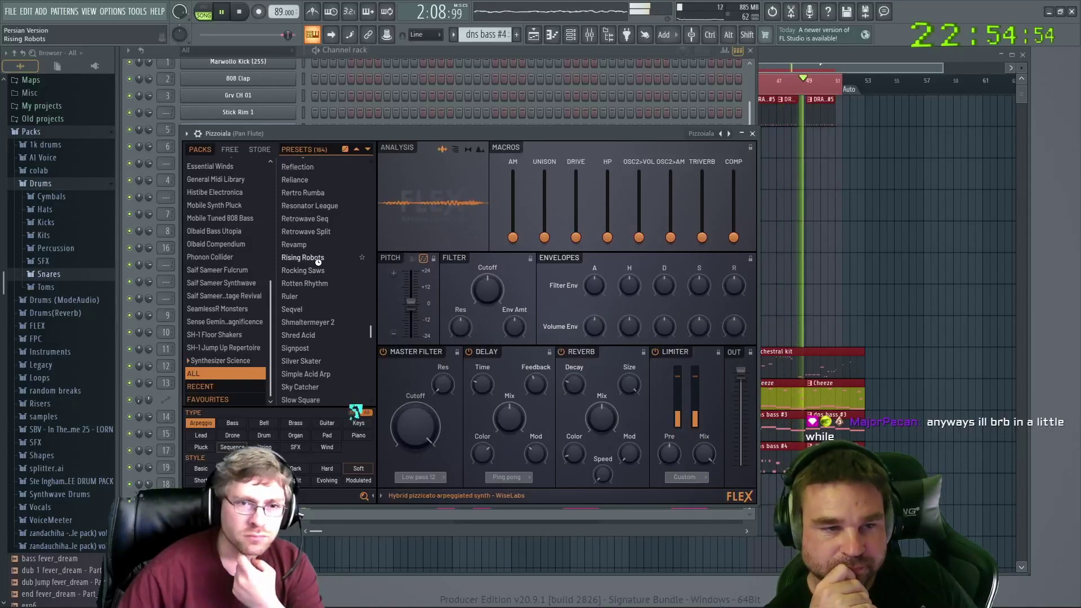
click(315, 258)
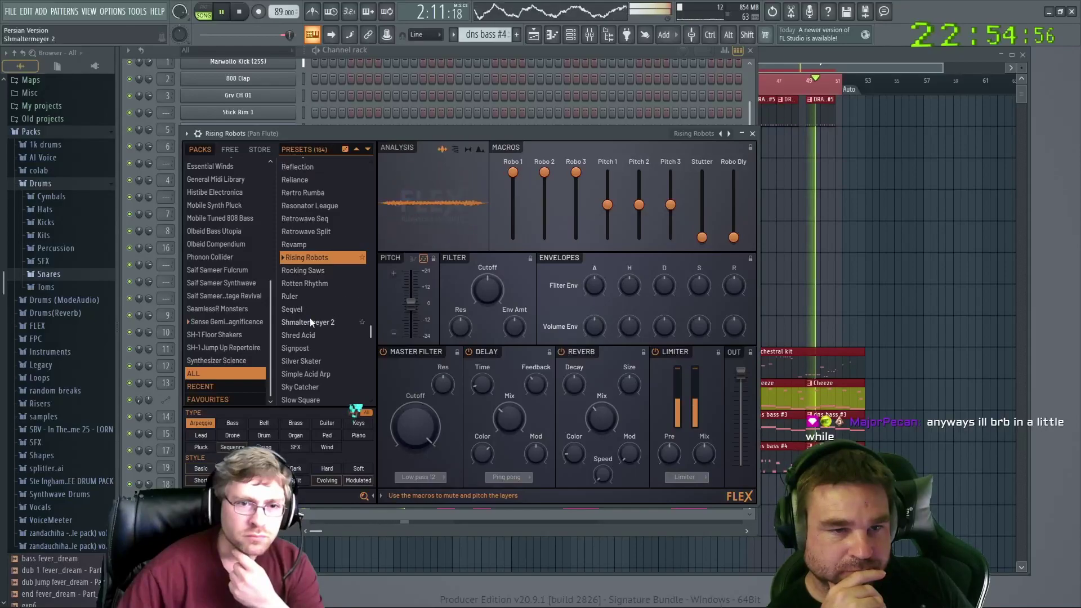
scroll(313, 332, down, 4)
Audition Stellarhinos, Sturdy Foundations and Tombu near the end of the Arpeggio results
click(312, 372)
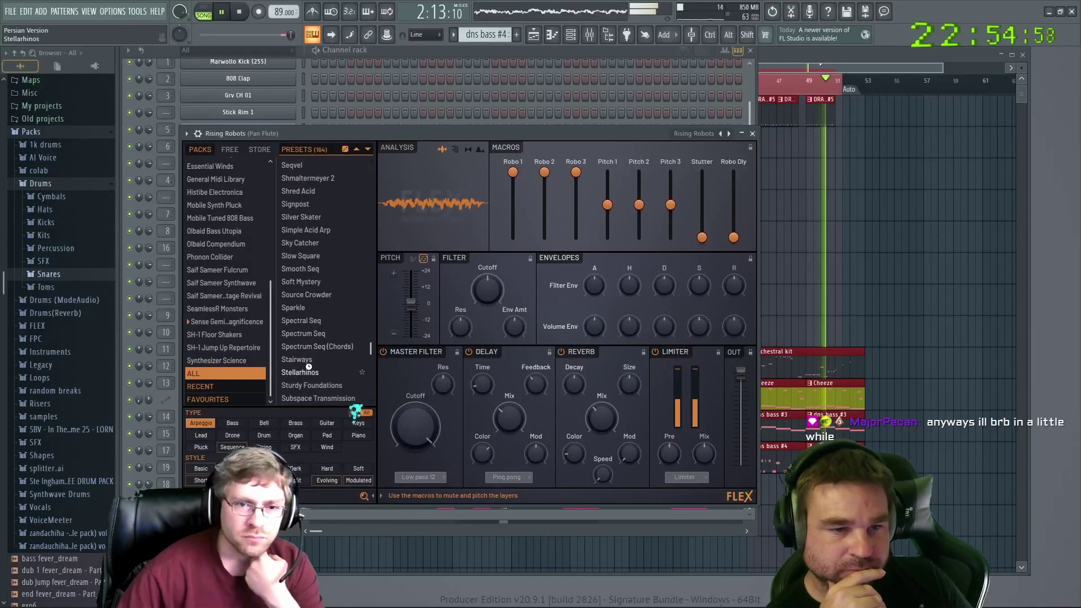
click(325, 390)
scroll(326, 390, down, 4)
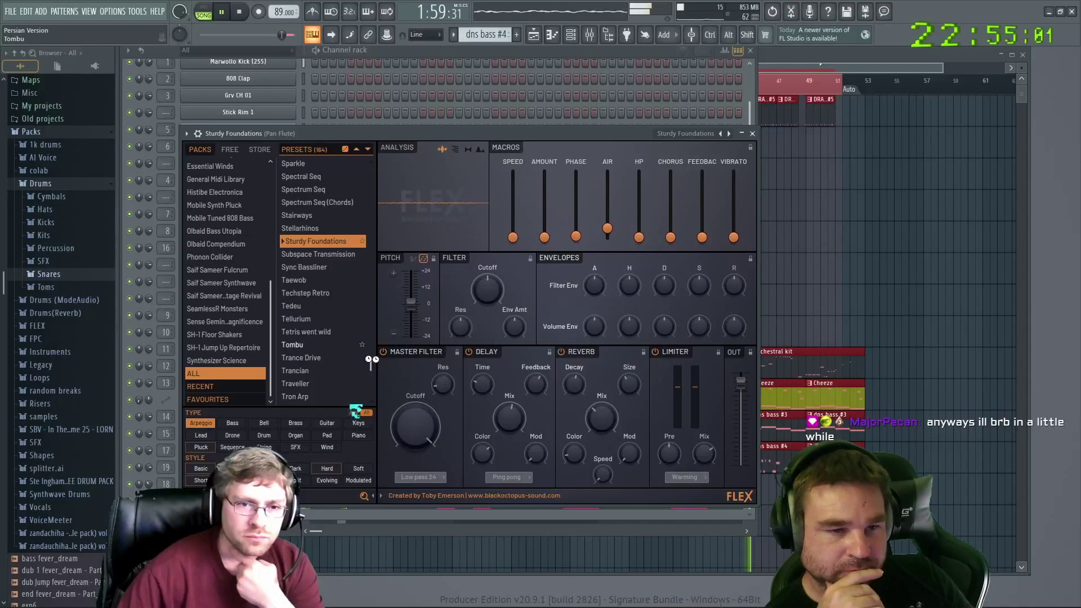
click(358, 348)
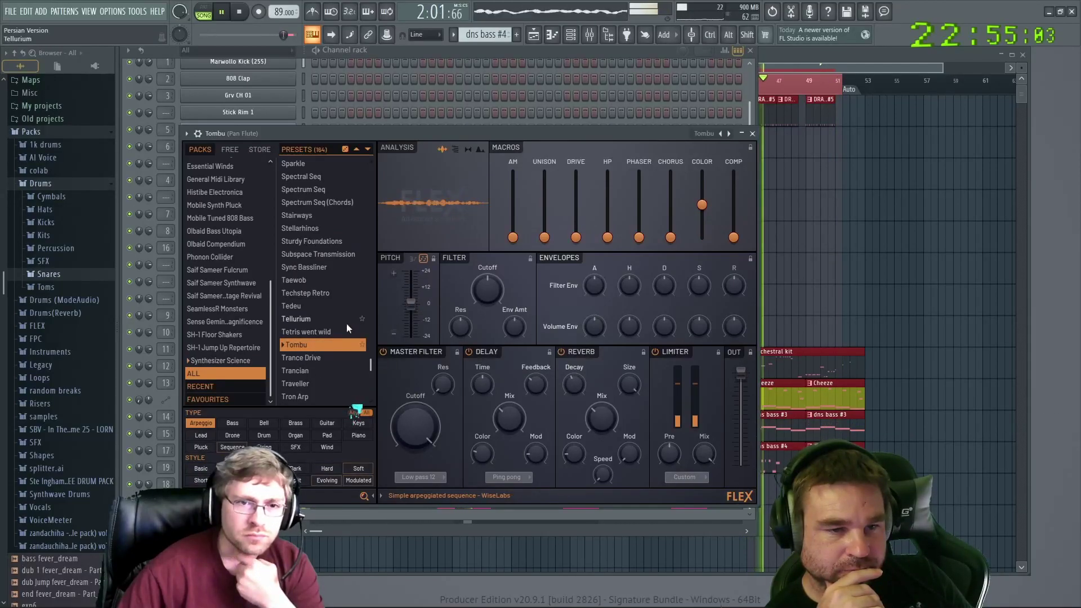
scroll(306, 369, down, 4)
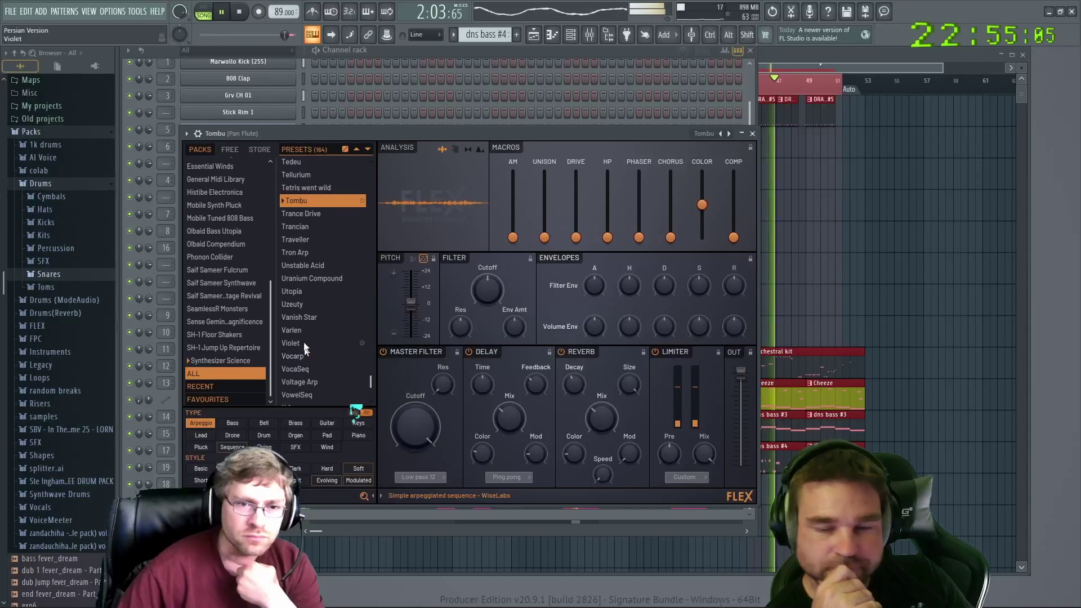
Close the FLEX window and replace the Pan Flute channel's instrument with Harmor
click(752, 133)
right_click(295, 444)
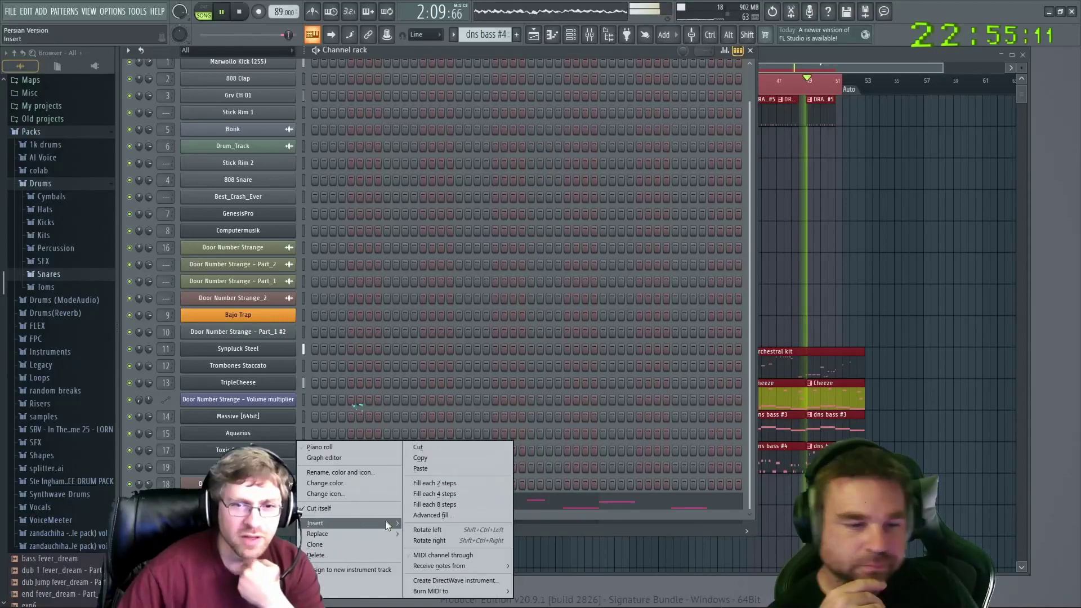
mouse_move(363, 533)
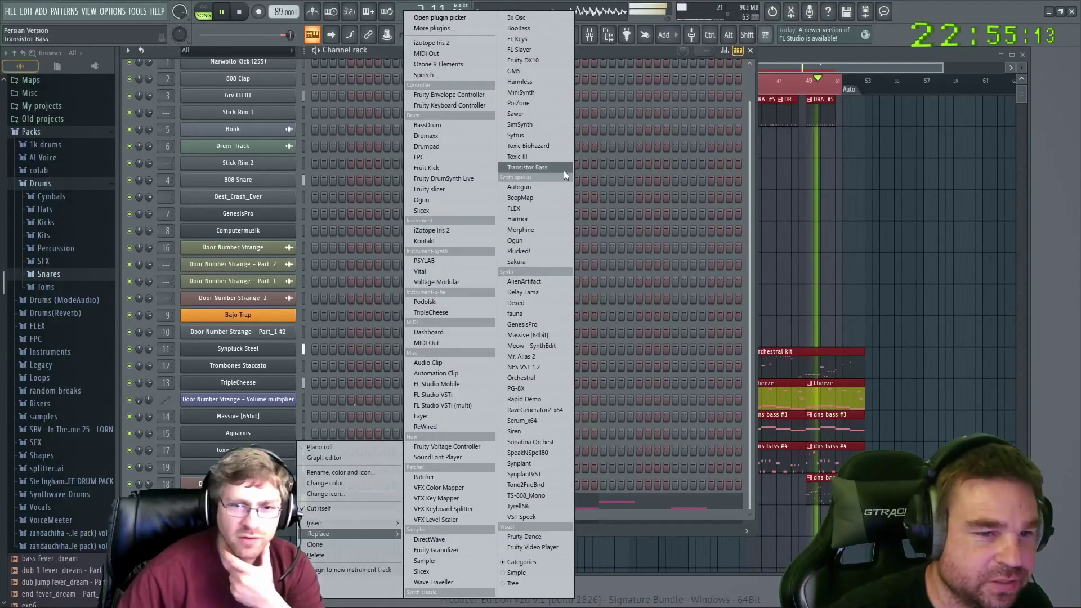
click(539, 218)
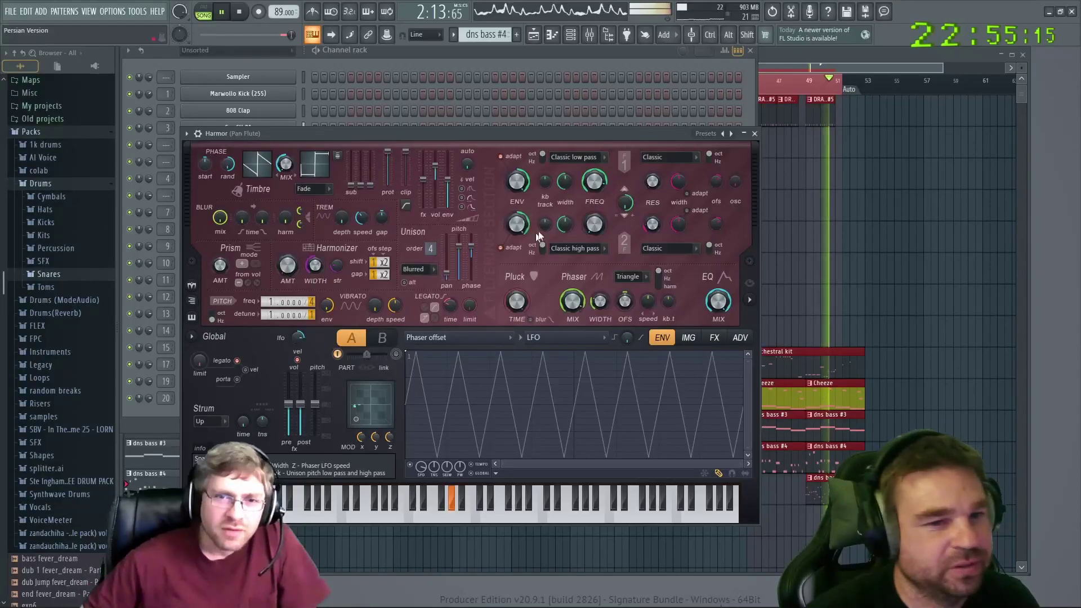
Load Harmor's Bottle Beats preset and reposition the plugin window after checking the preset list
click(731, 133)
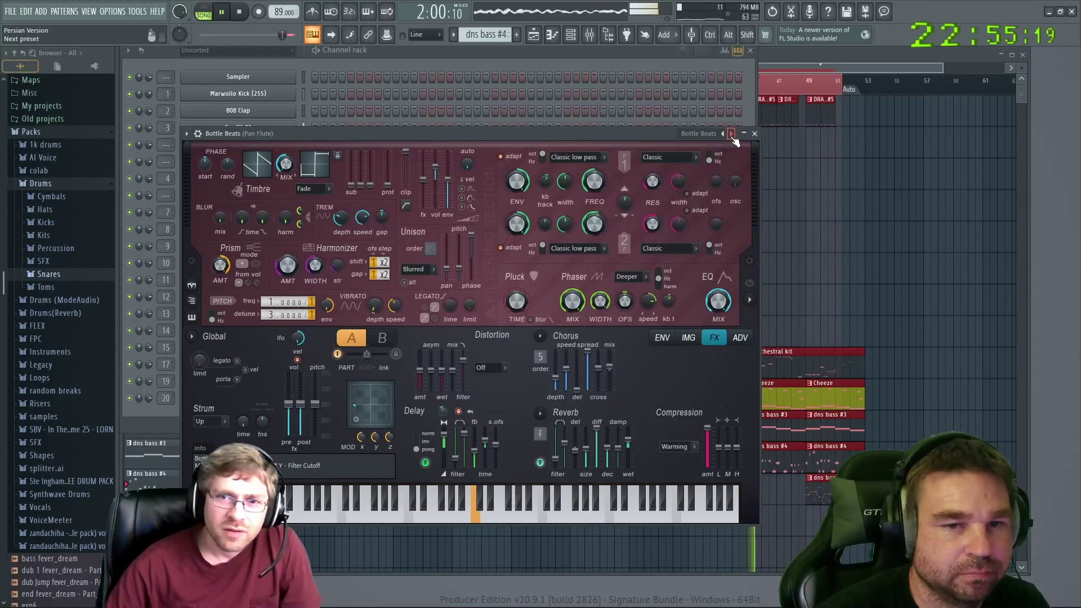
click(703, 136)
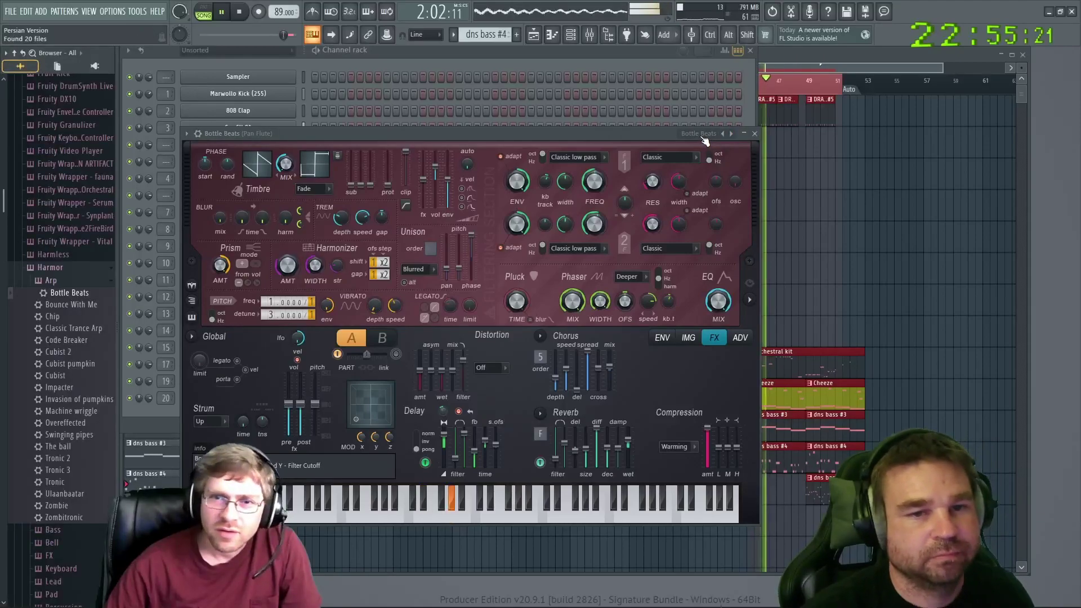
drag(662, 135, 649, 134)
click(680, 133)
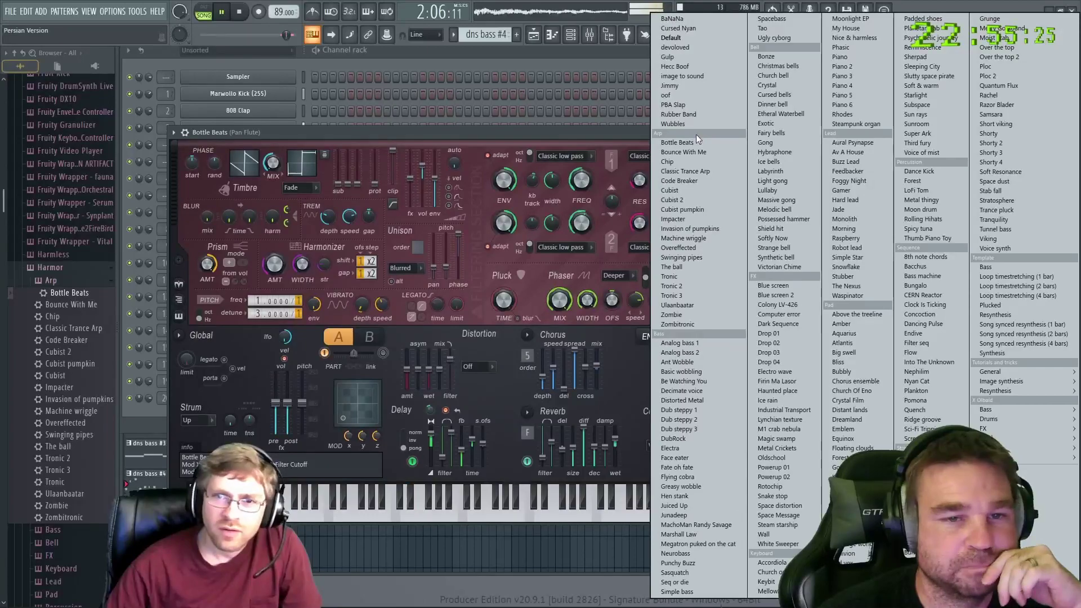
click(603, 140)
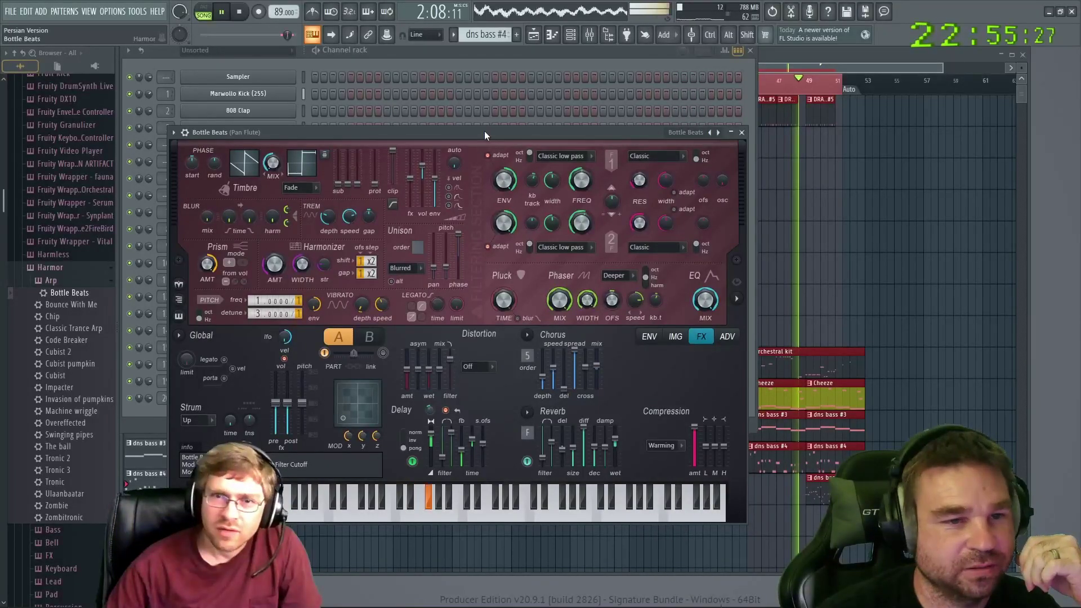
drag(484, 131, 402, 137)
Audition the Lead Brooks preset from Harmor's additional lead presets
click(604, 141)
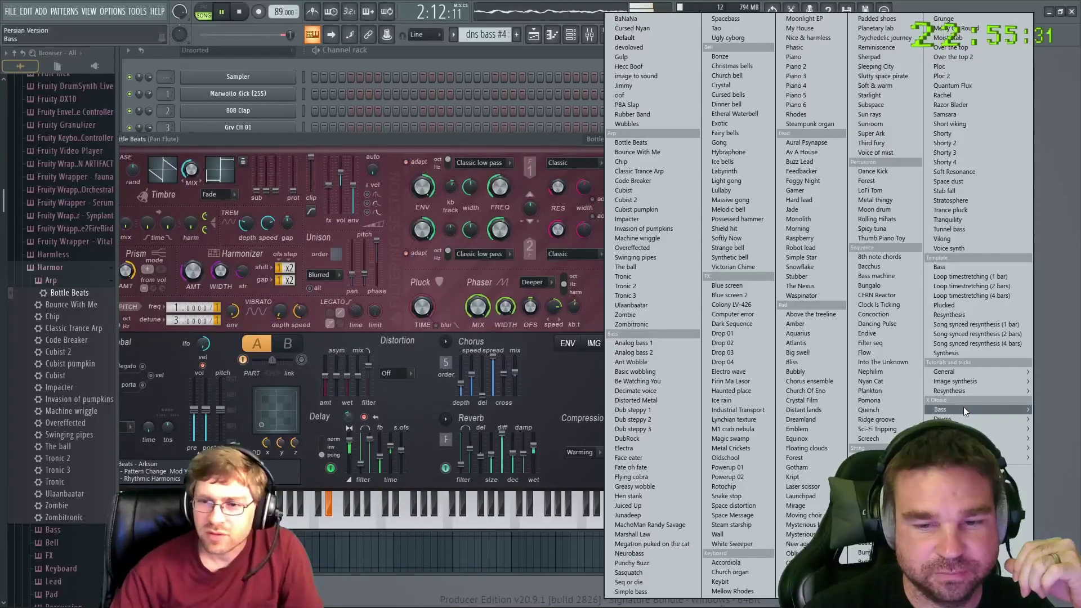
mouse_move(963, 407)
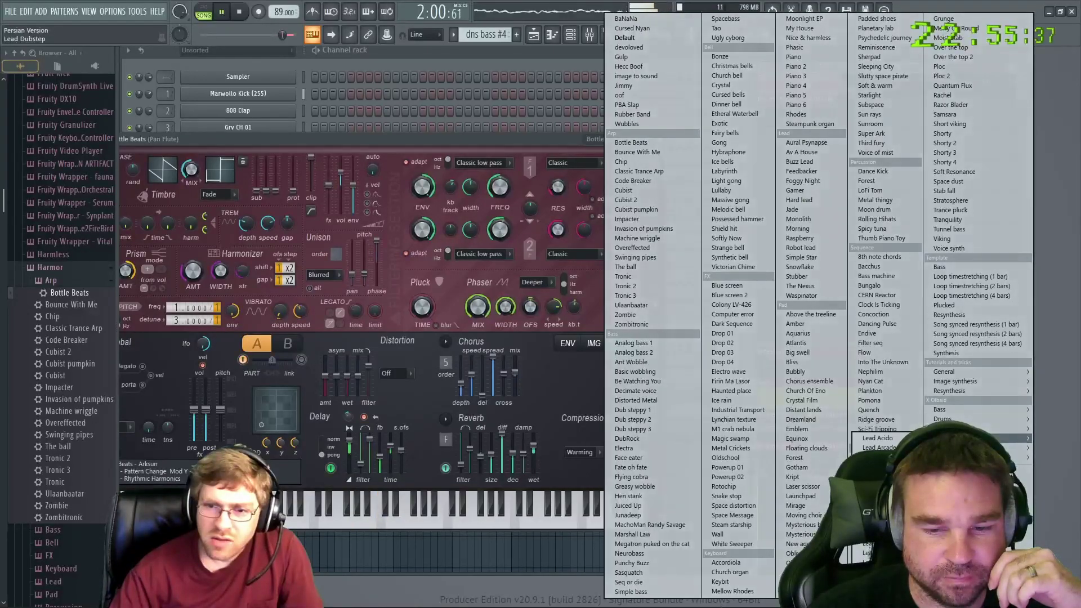
click(878, 457)
Reload the Bottle Beats arp preset in Harmor and reposition the plugin window
click(637, 139)
click(673, 145)
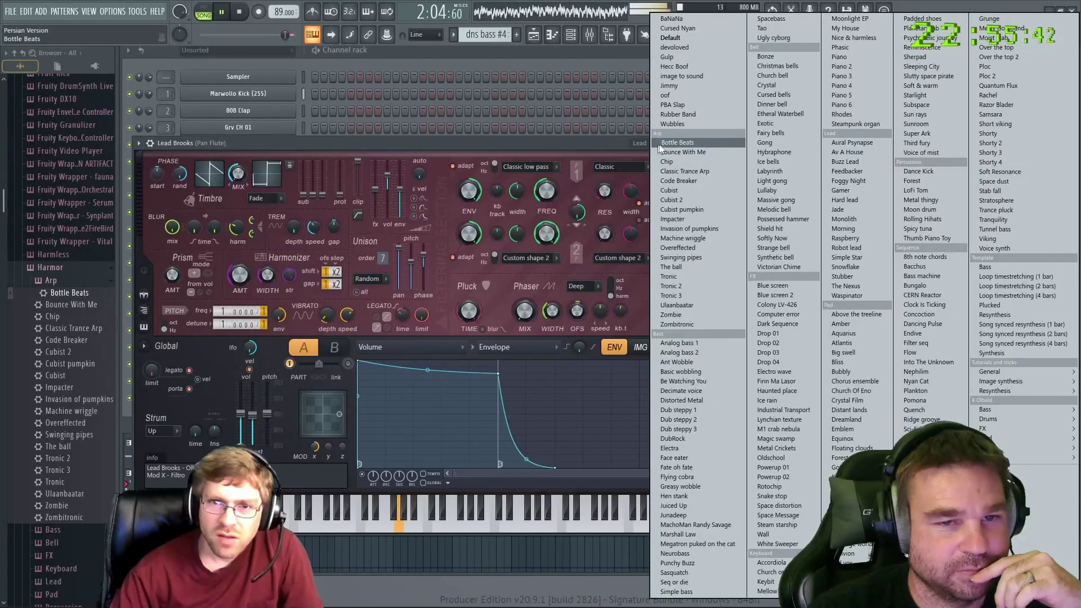
click(654, 143)
drag(599, 144, 676, 124)
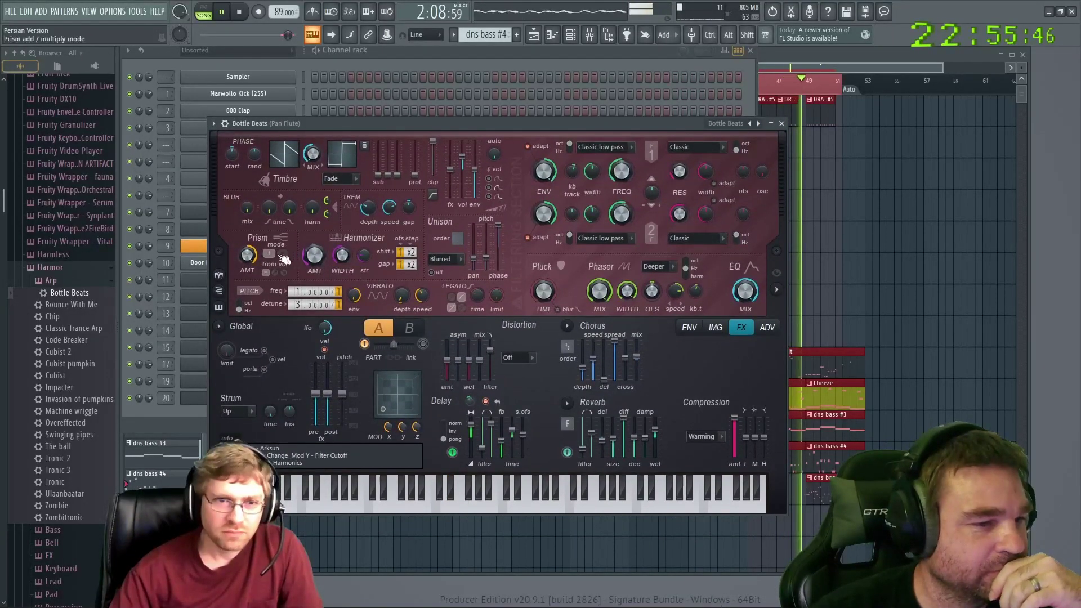
Set the prism amount of Bottle Beats to 100% and move its XY modulation point to about 11% on X
drag(248, 255, 249, 219)
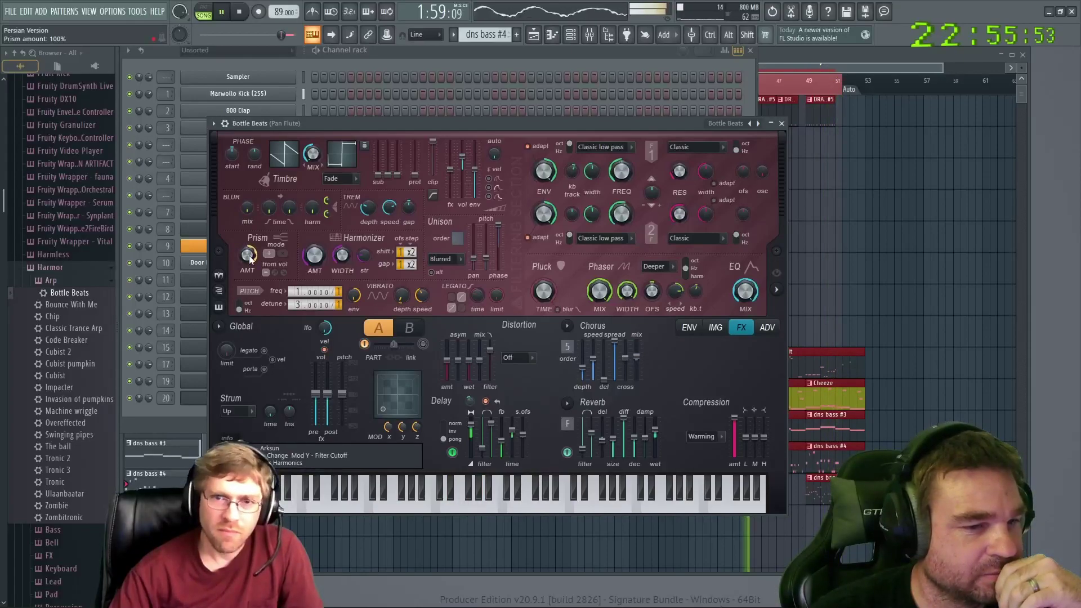
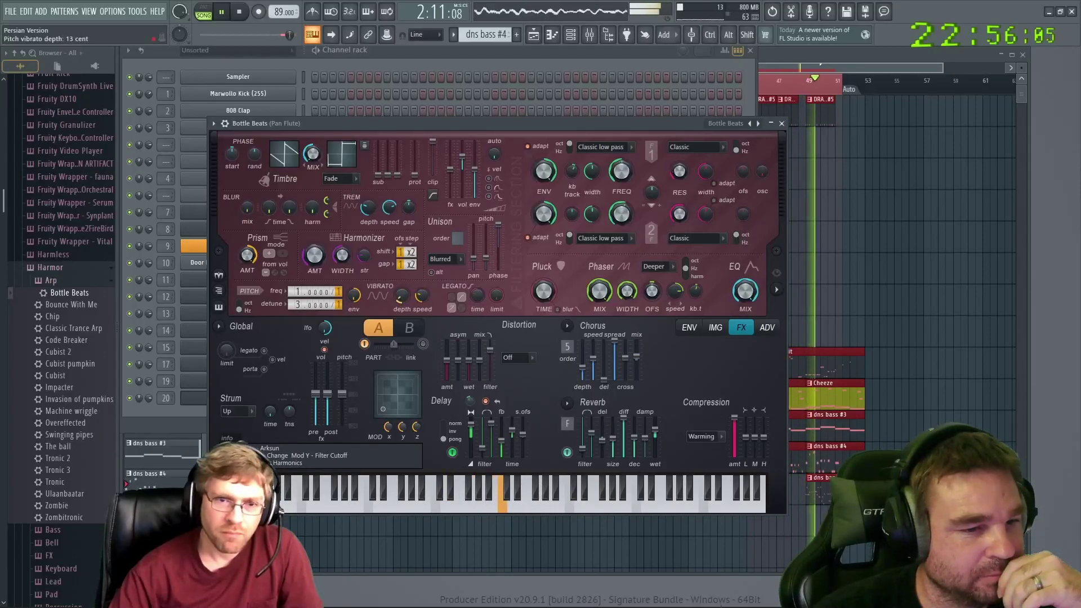
click(423, 344)
click(423, 344)
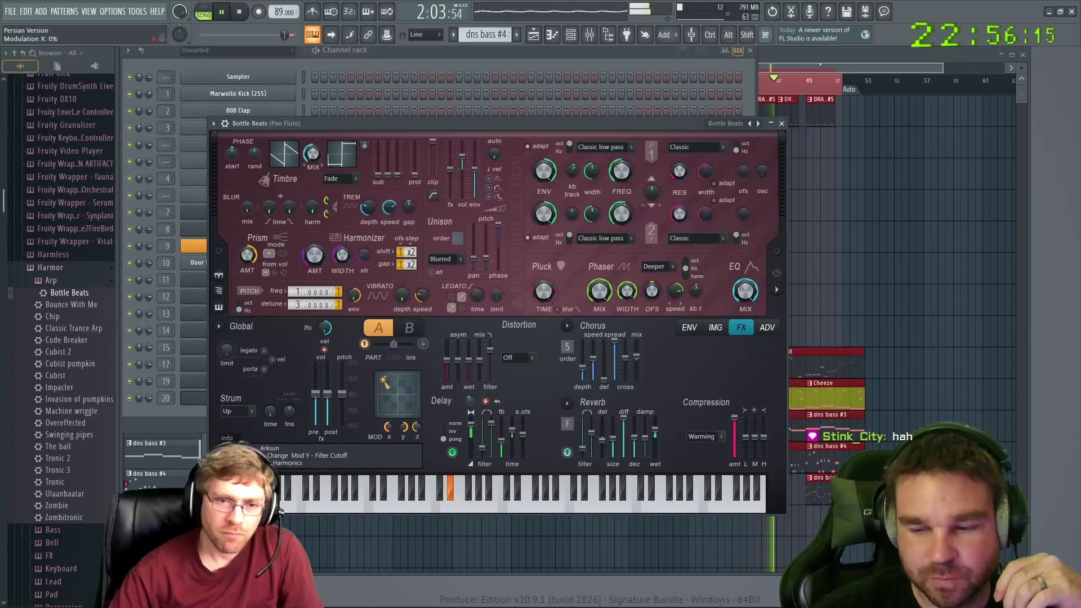
drag(384, 382, 387, 395)
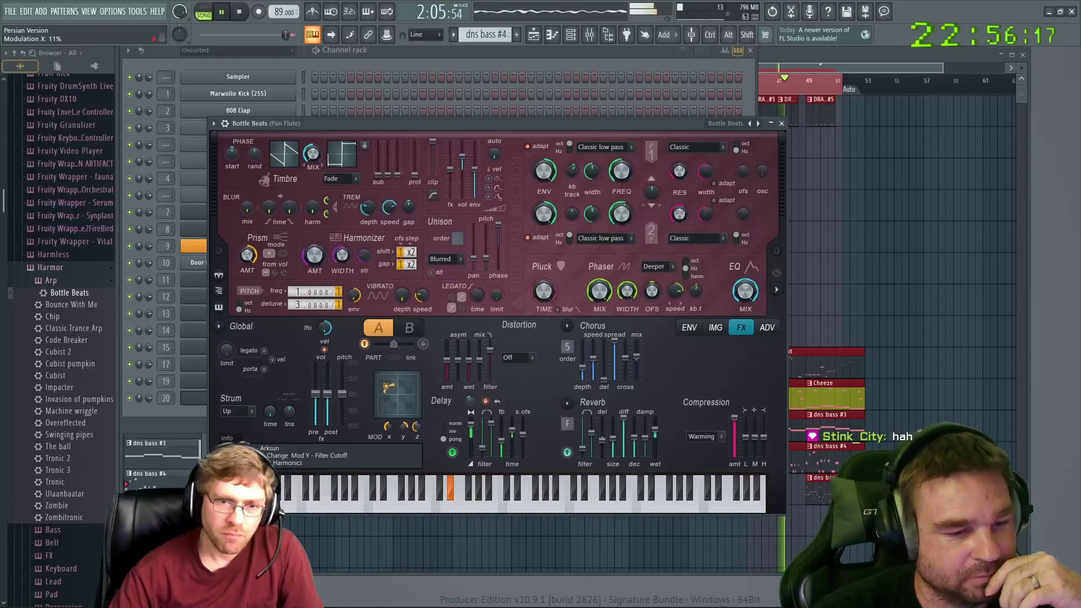
Audition Bottle Beats with its XY modulation point at about 70% on X and its Z modulation adjusted, then stop playback
drag(387, 398, 399, 401)
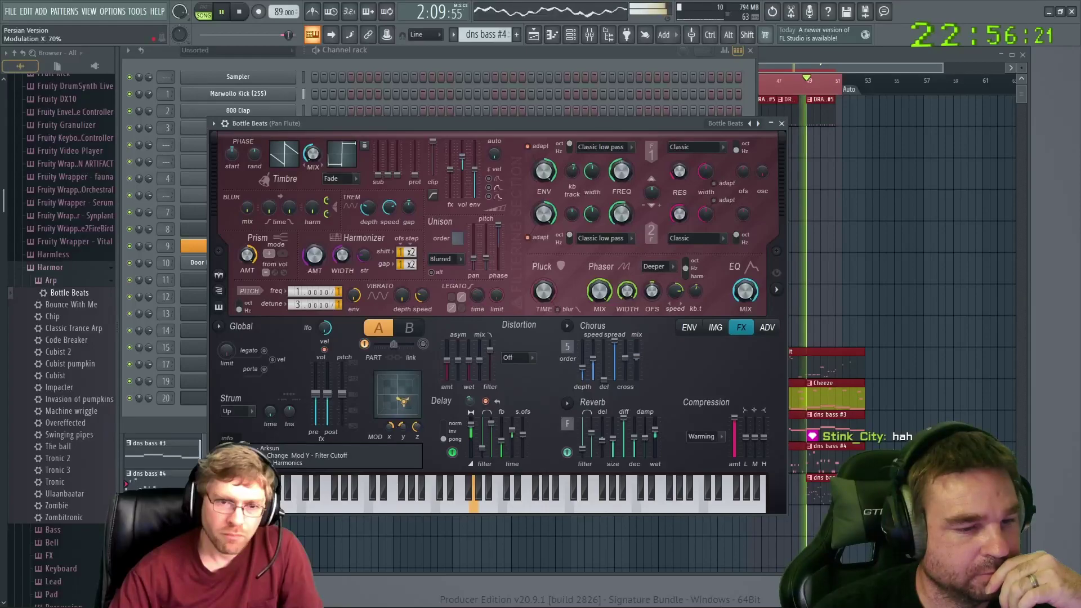
drag(416, 426, 415, 406)
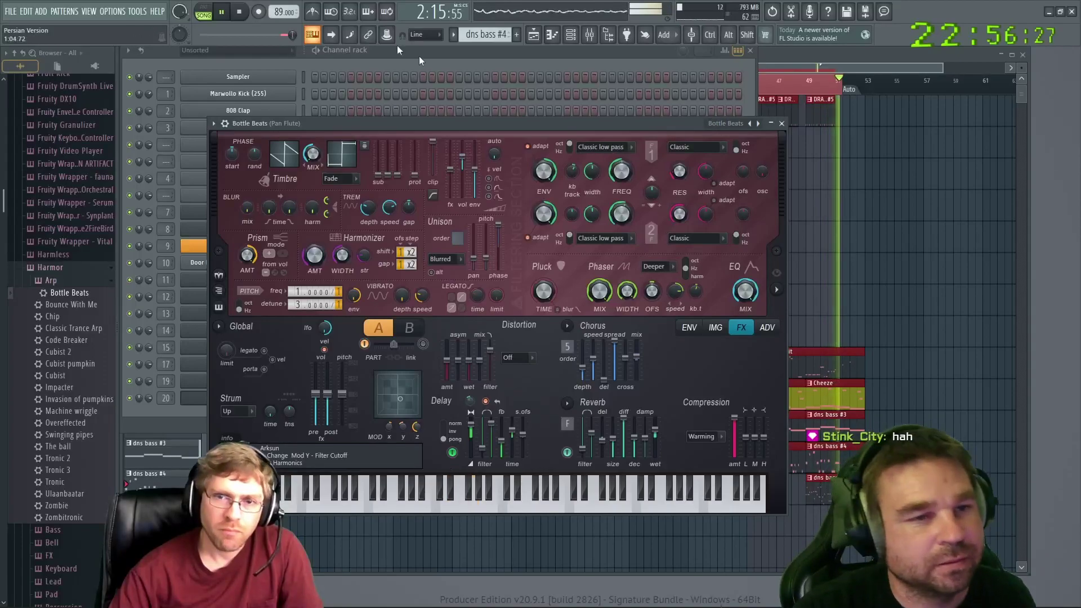
click(240, 13)
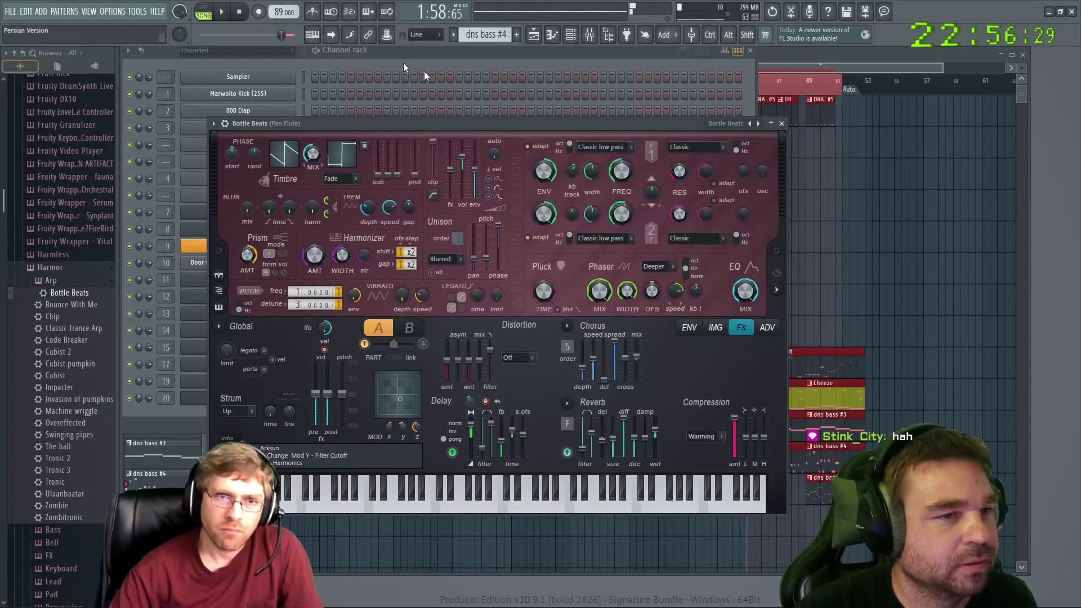
Audition Harmor's arp presets one after another over the loop, from Bounce With Me through Zombitronic
click(758, 124)
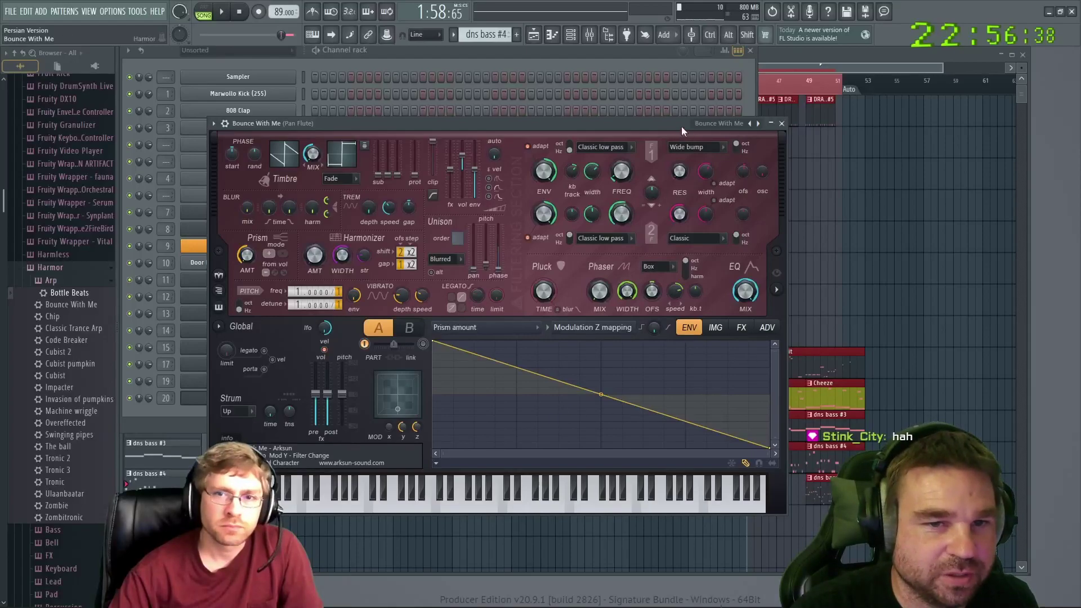
drag(683, 127, 656, 113)
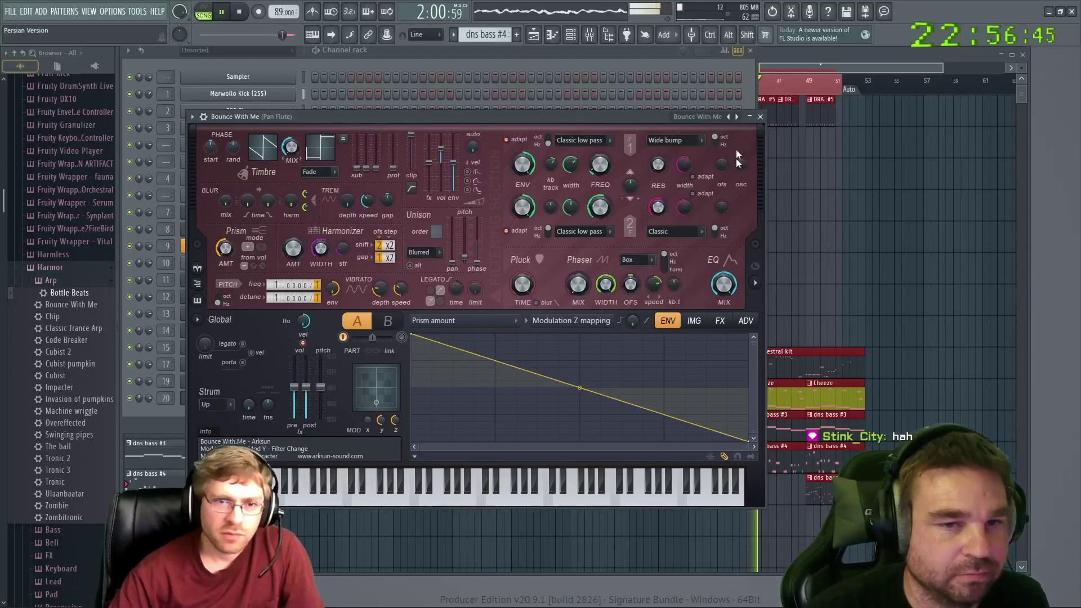
click(738, 117)
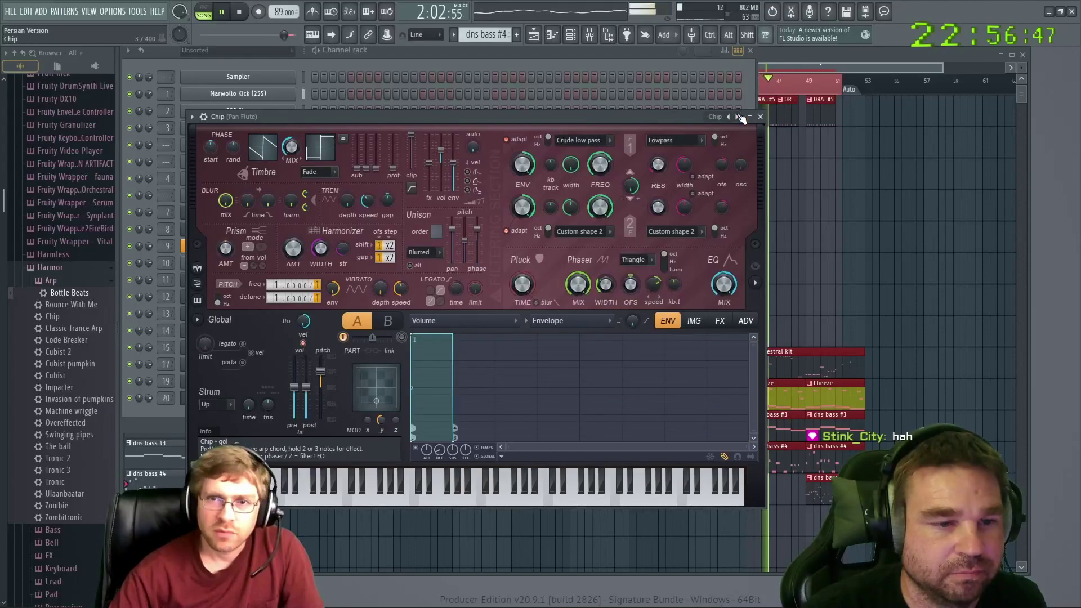
click(738, 117)
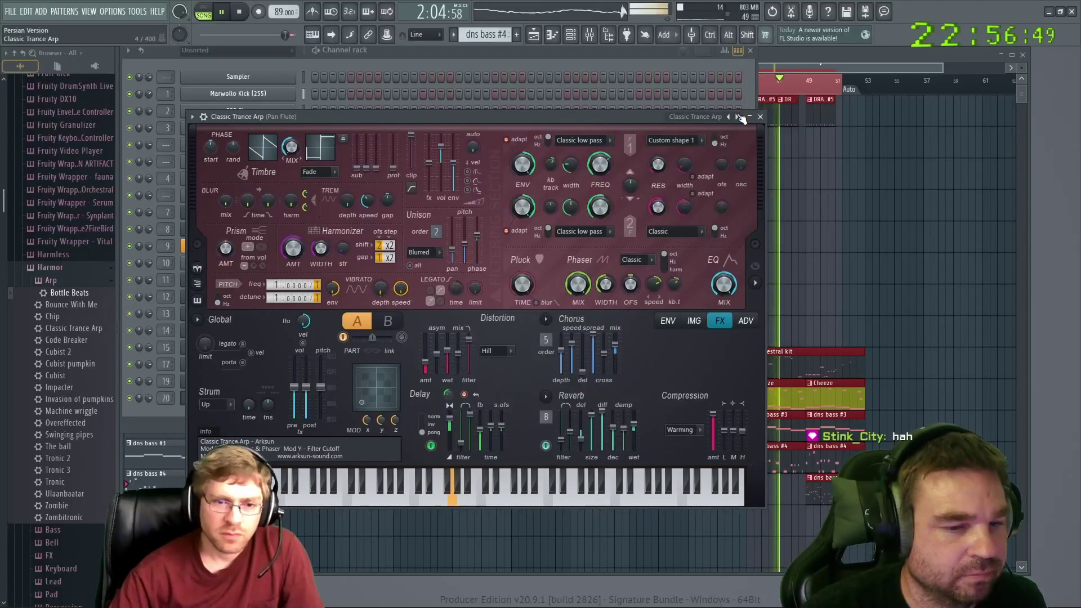
click(737, 117)
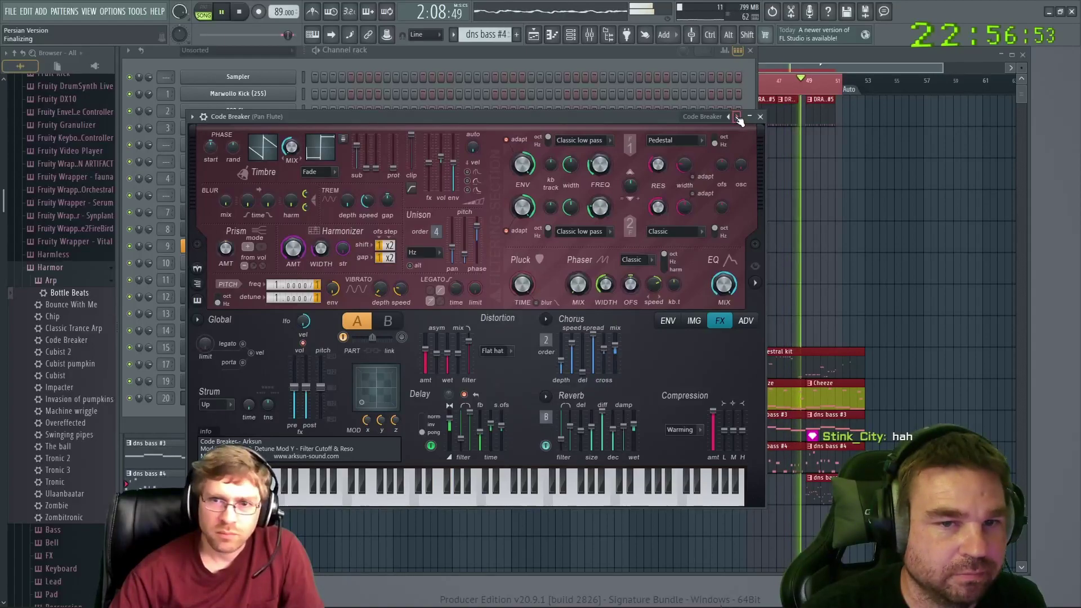
click(738, 117)
click(737, 117)
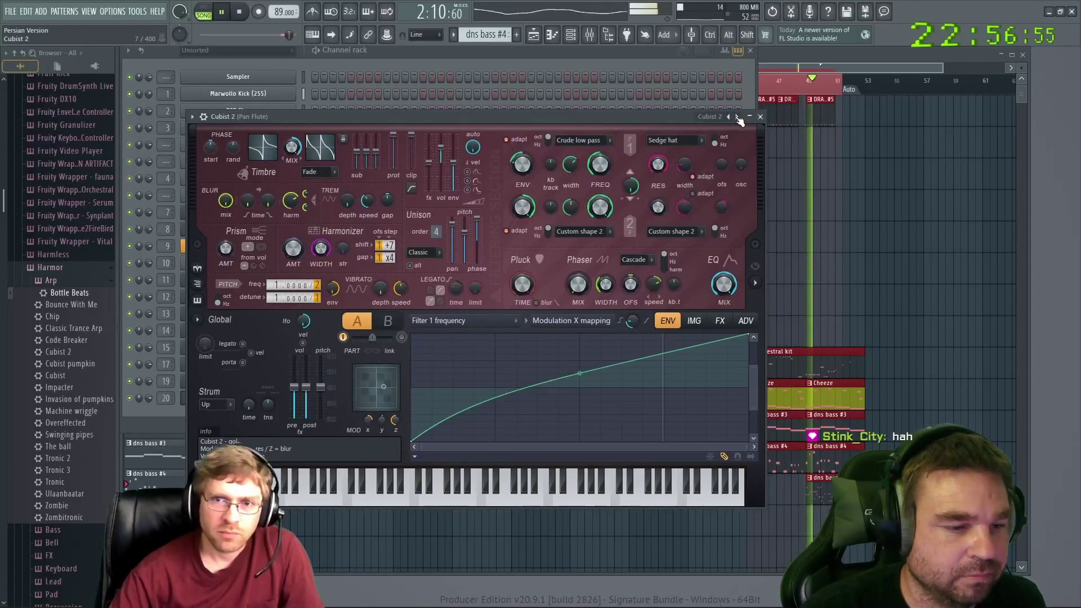
click(737, 117)
click(738, 117)
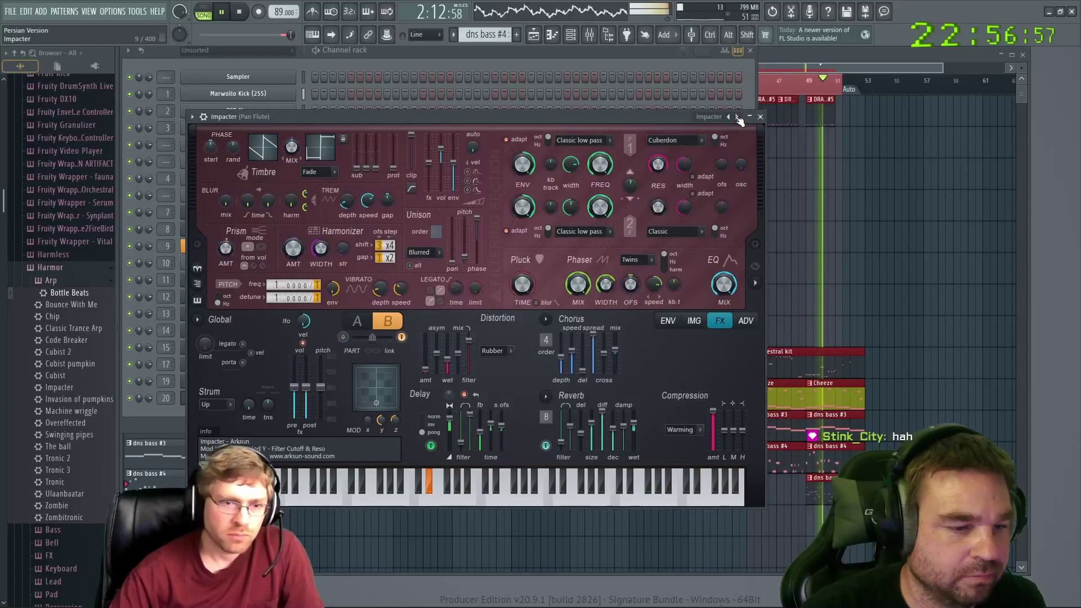
click(738, 117)
click(738, 117)
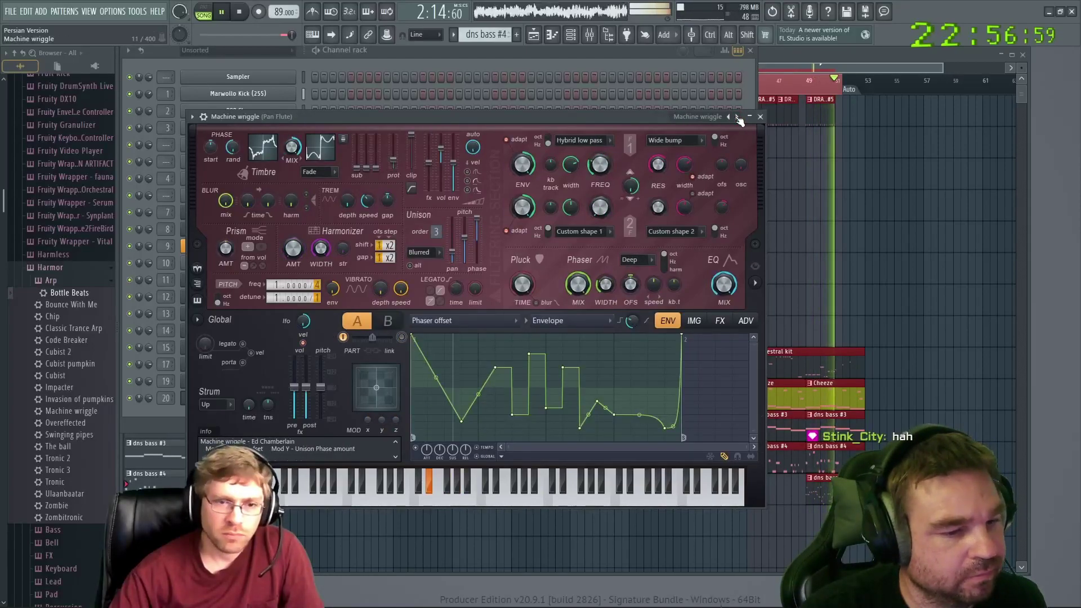
click(738, 117)
click(737, 117)
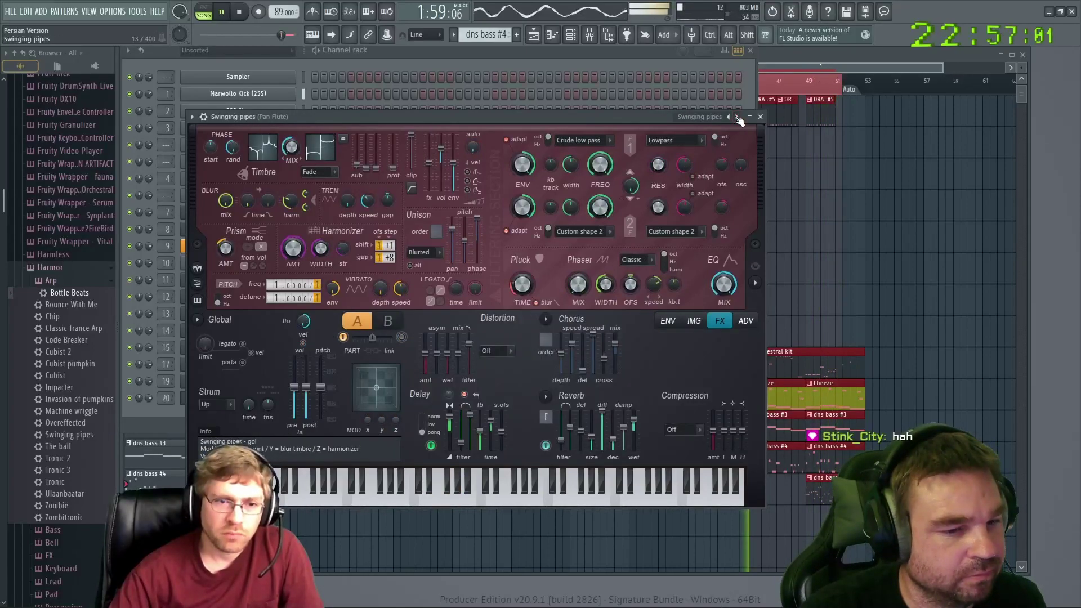
click(738, 117)
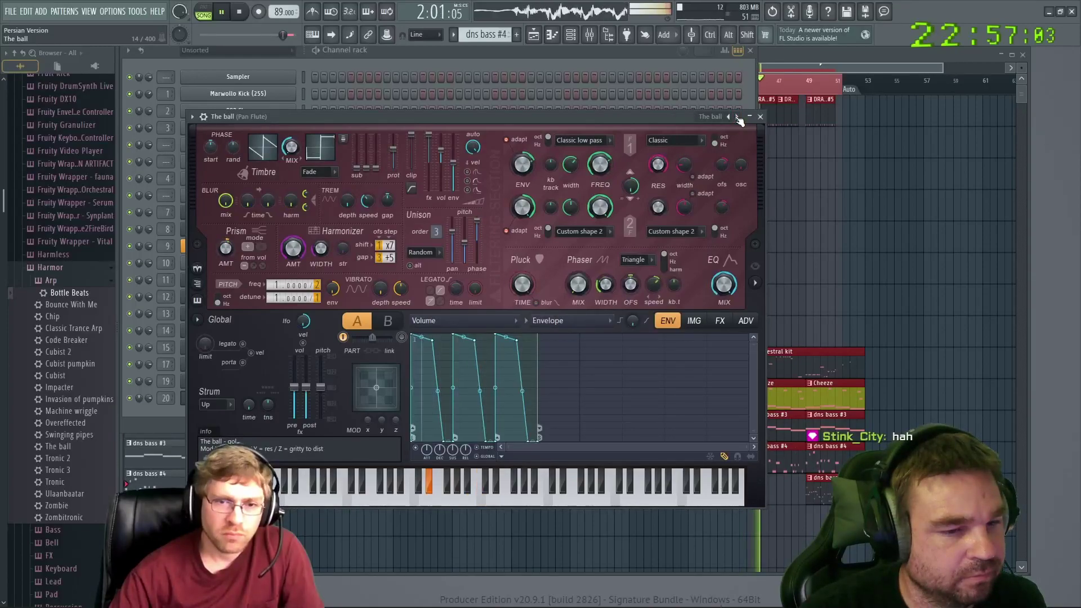
click(738, 117)
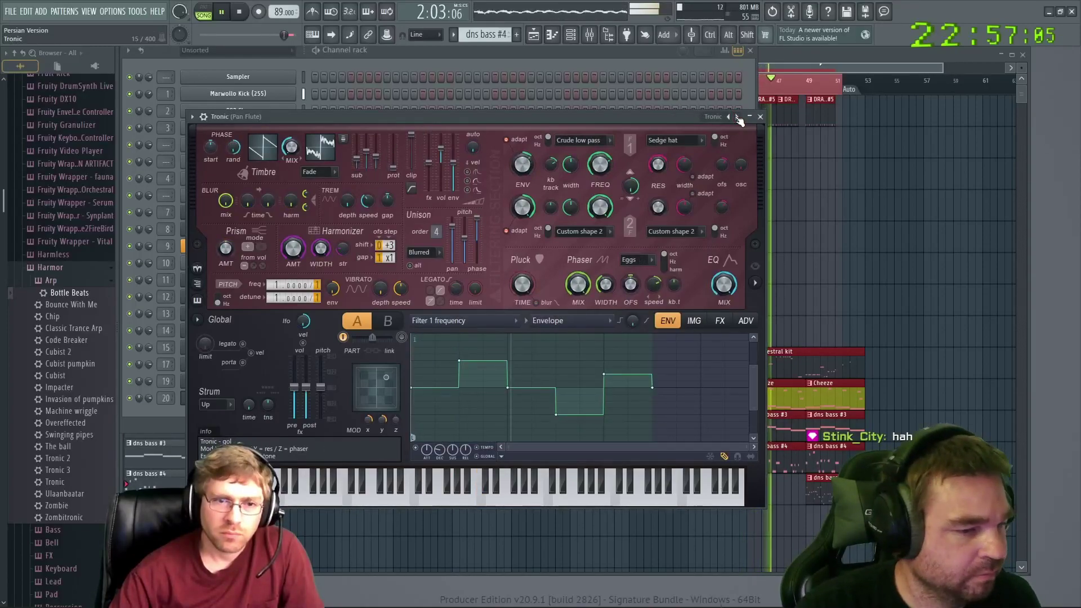
click(738, 117)
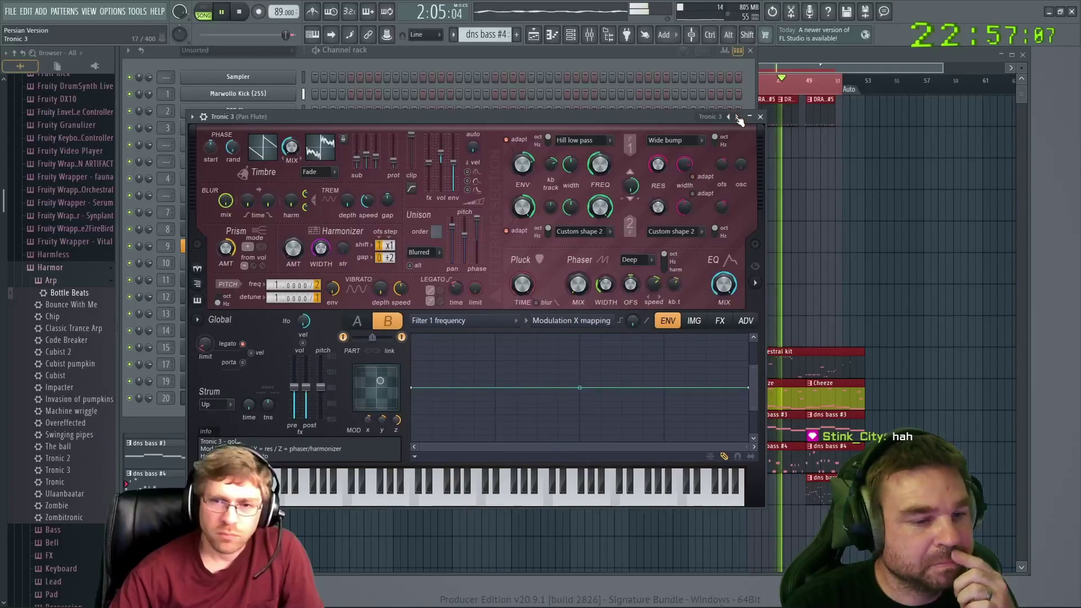
click(738, 117)
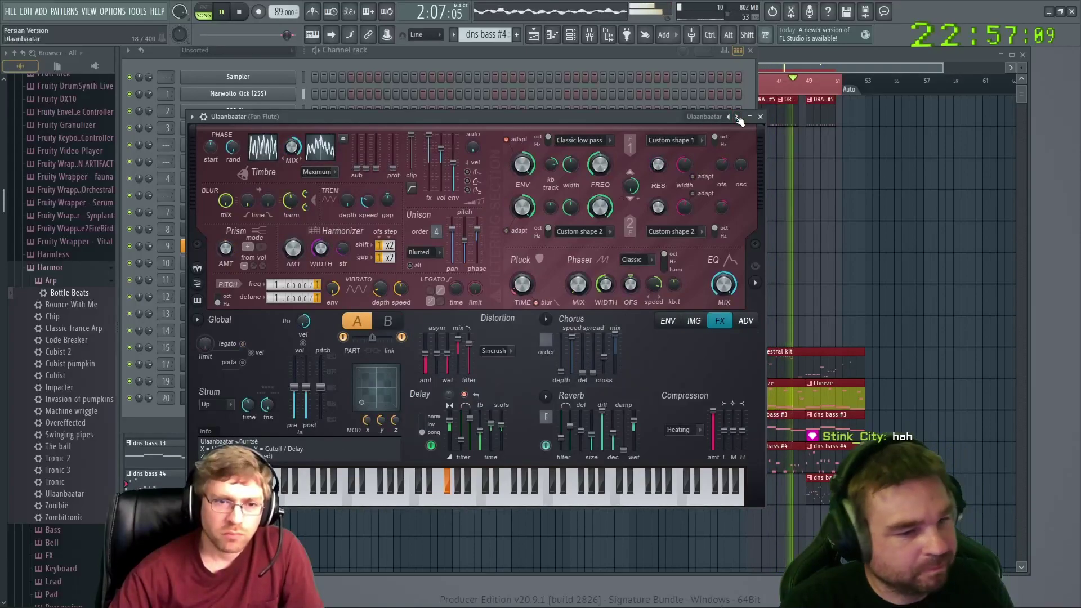
click(738, 117)
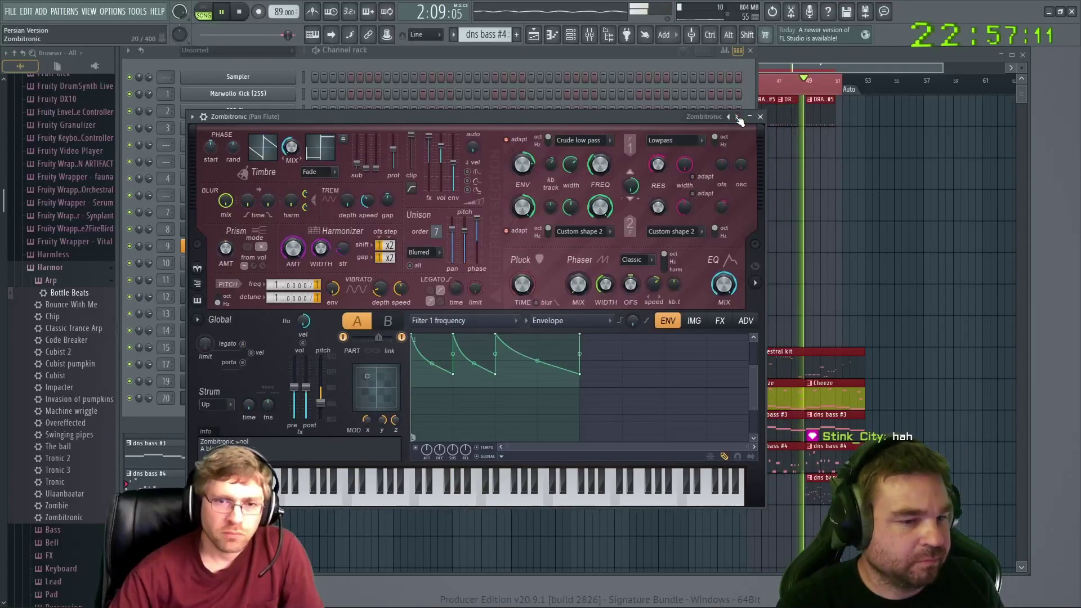
Audition Harmor's bass presets from BaNaNa onward, settle on Be Watching You, and reposition the plugin window
click(738, 117)
click(738, 117)
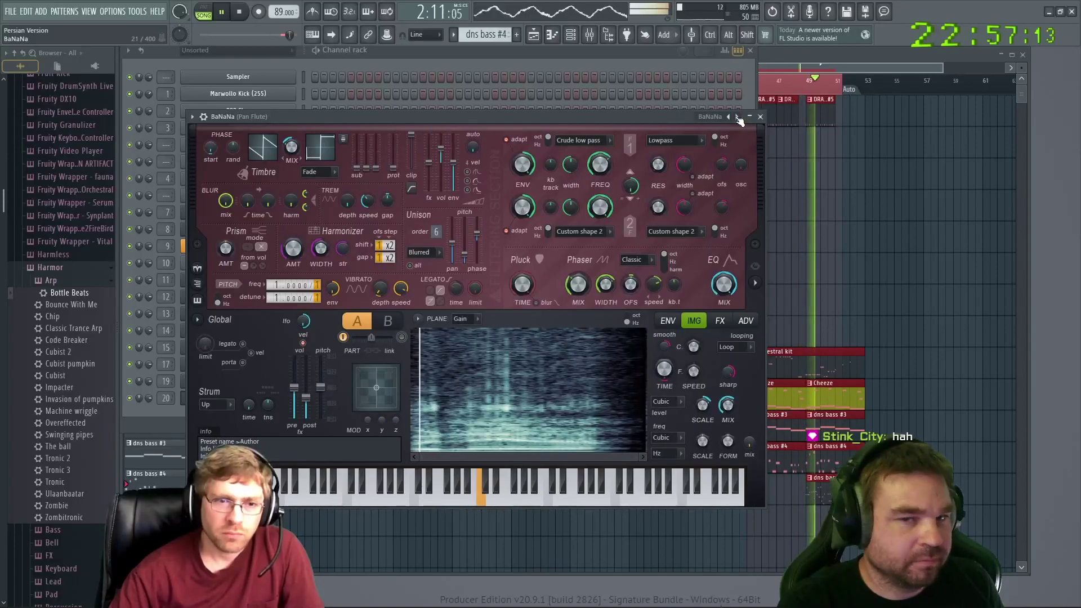
click(738, 117)
click(737, 117)
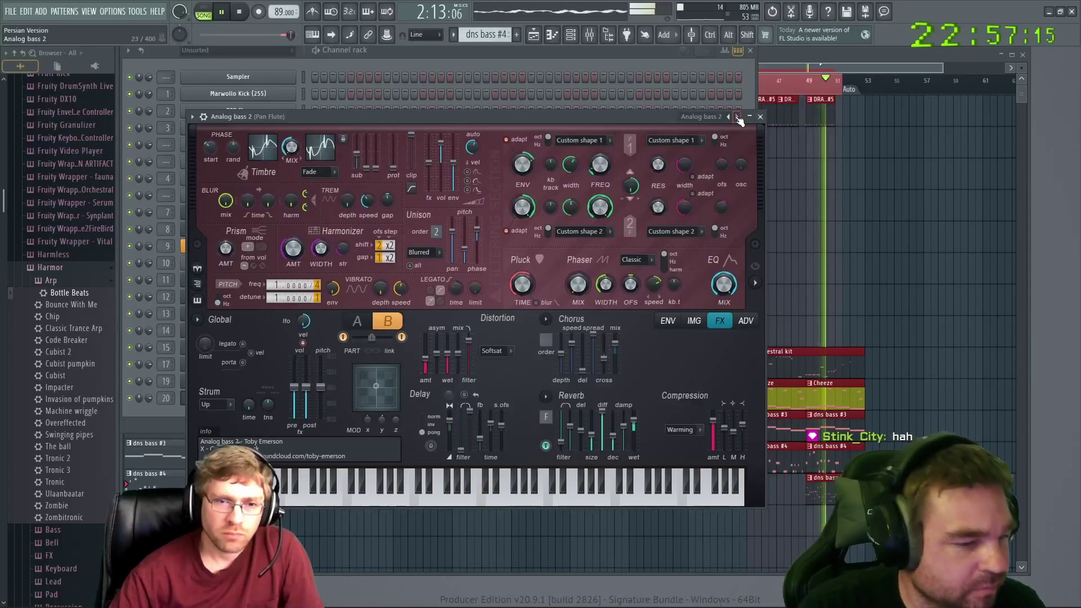
click(737, 118)
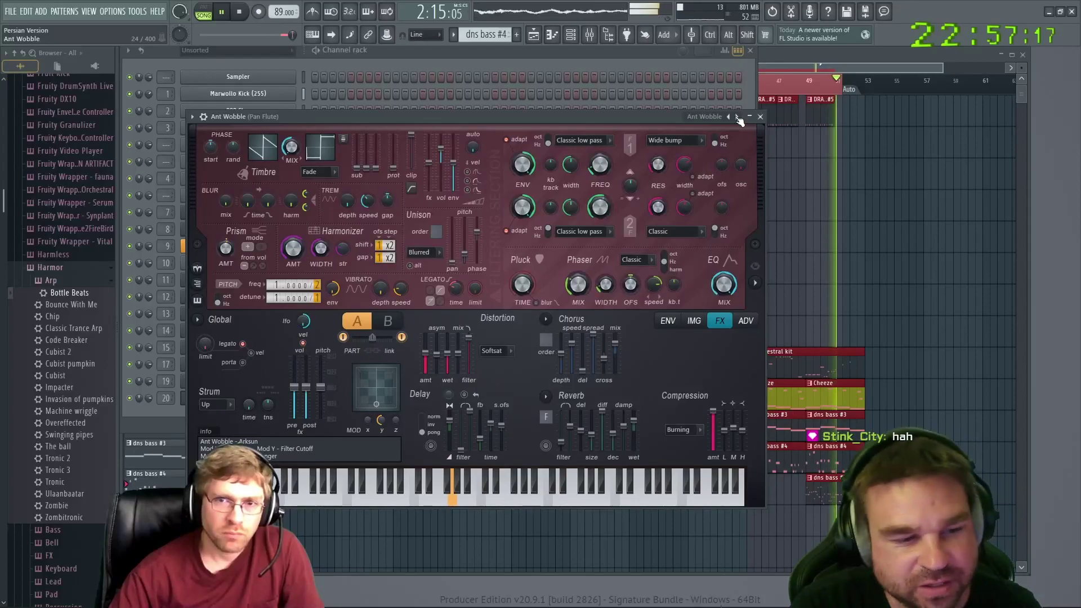
click(738, 117)
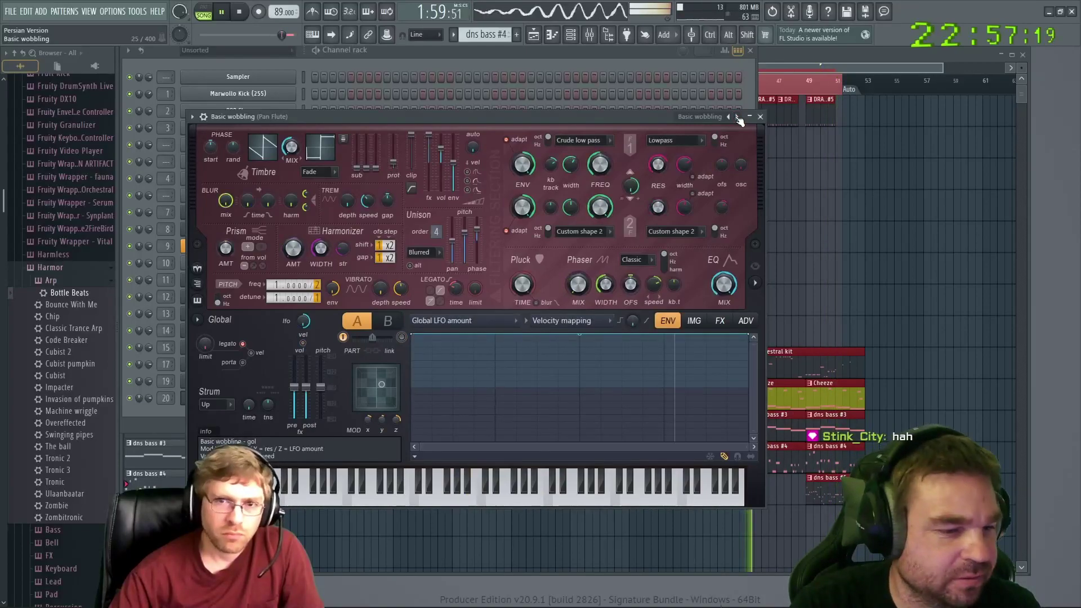
click(738, 117)
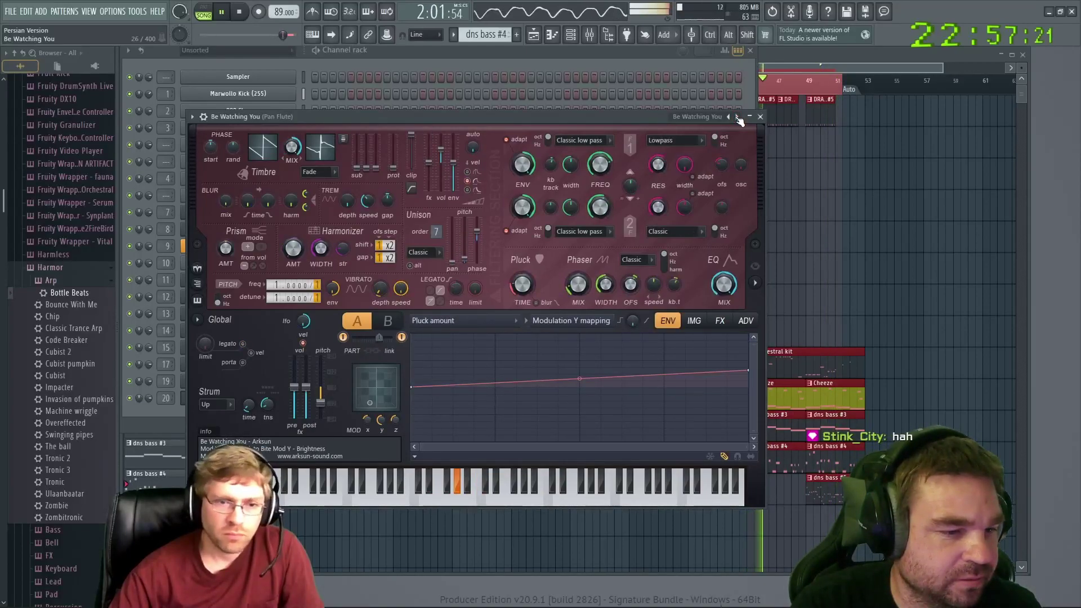
mouse_move(653, 117)
mouse_down()
mouse_move(629, 117)
mouse_move(656, 120)
mouse_move(668, 106)
mouse_up()
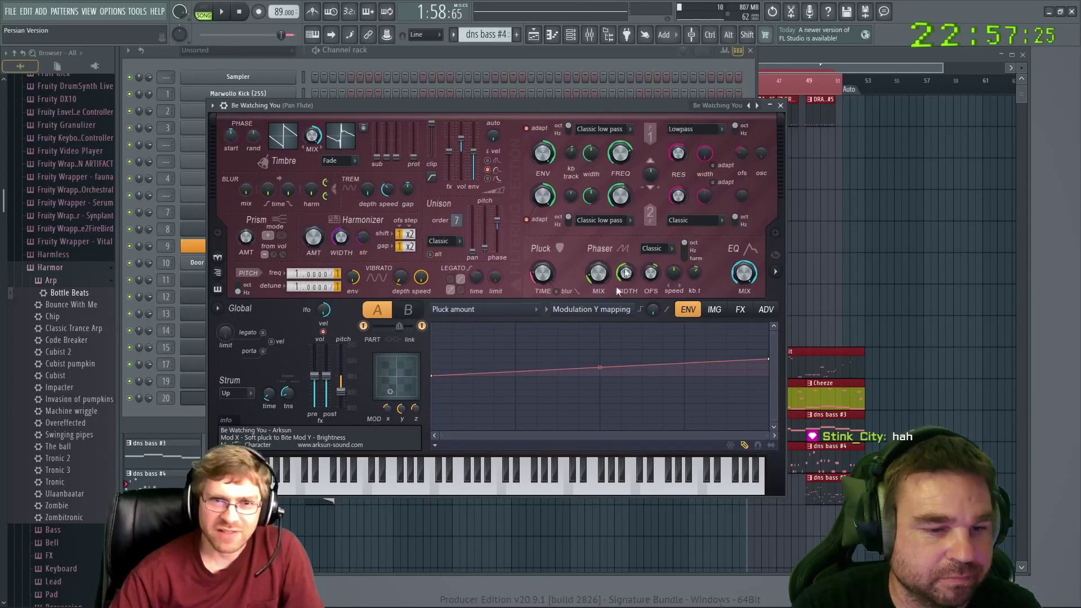
Play low and higher test notes on Harmor's keyboard with Be Watching You, and reposition the plugin window
click(429, 487)
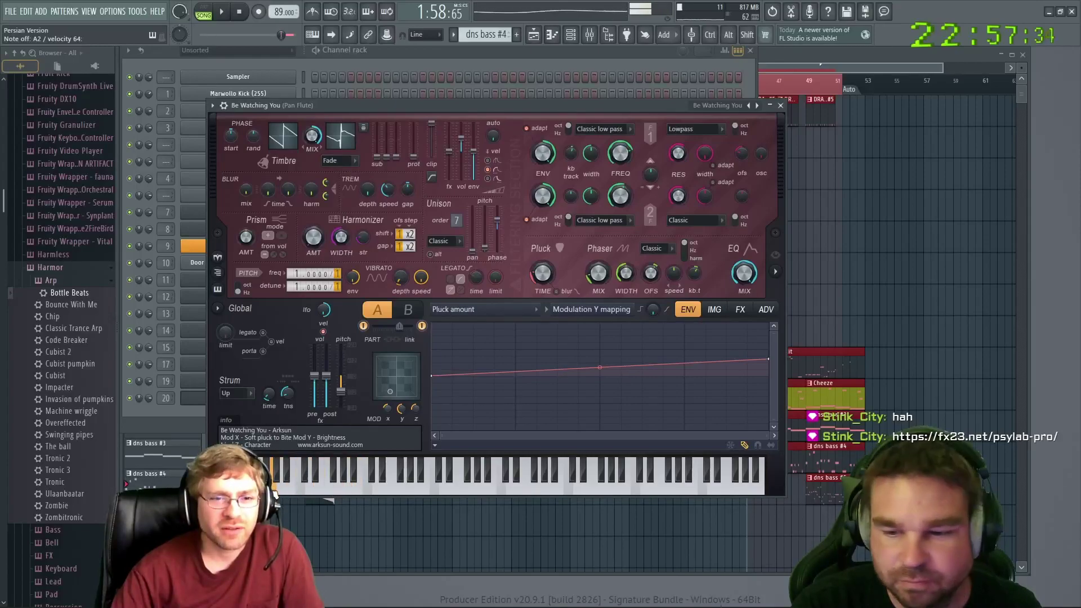
click(584, 483)
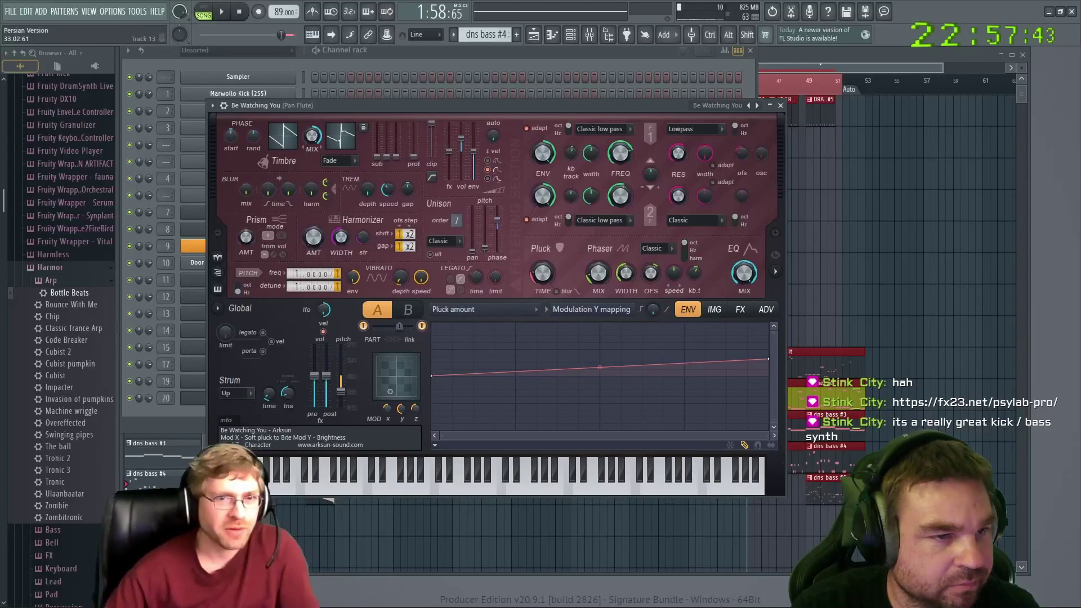
drag(300, 100, 400, 154)
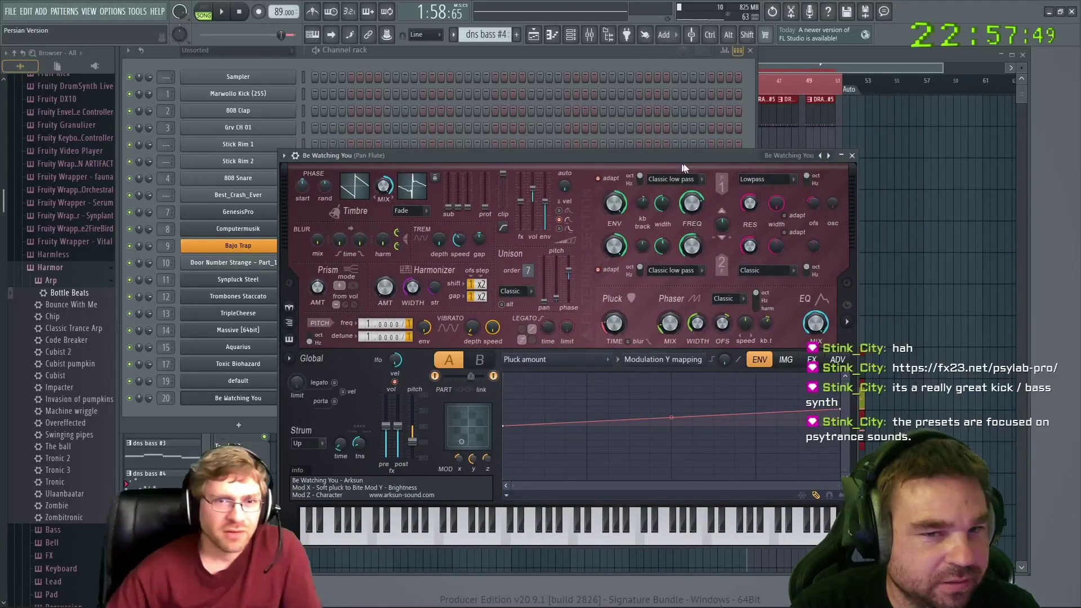
Try the Decimate voice preset, return to Be Watching You, and reposition the Harmor window
click(830, 157)
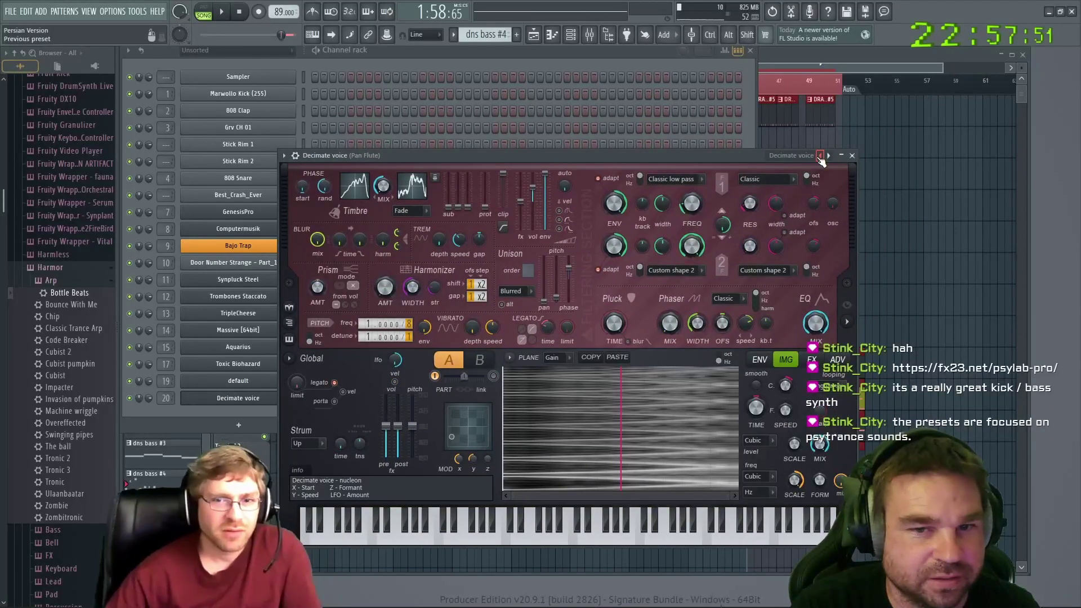
click(820, 157)
drag(375, 160, 440, 155)
Bring the channel rack forward from the Be Watching You channel, open the mixer, and enlarge its window in width and height
click(246, 396)
click(246, 399)
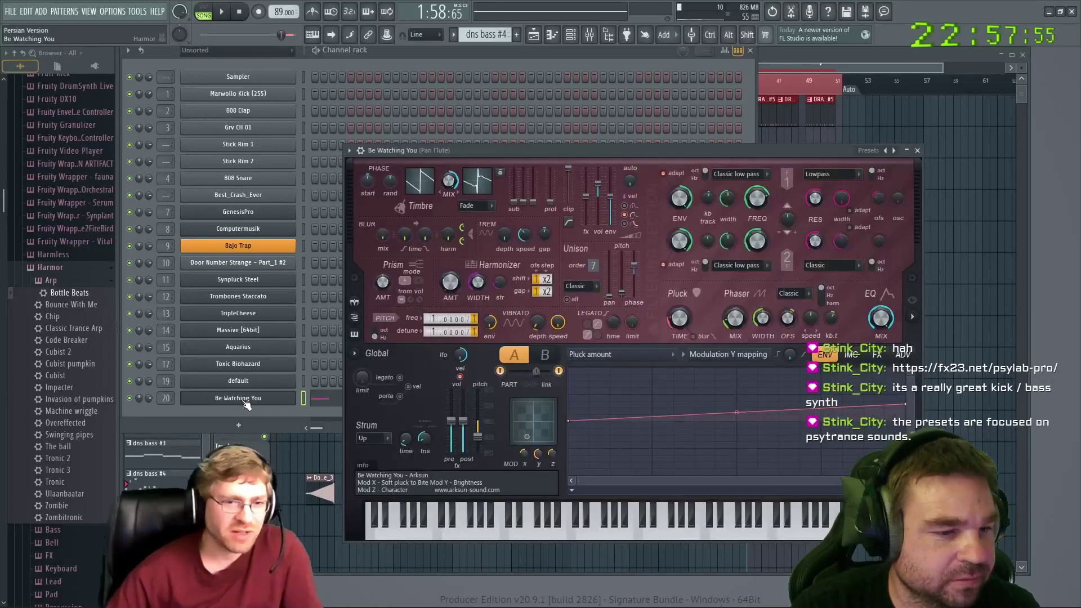
click(246, 401)
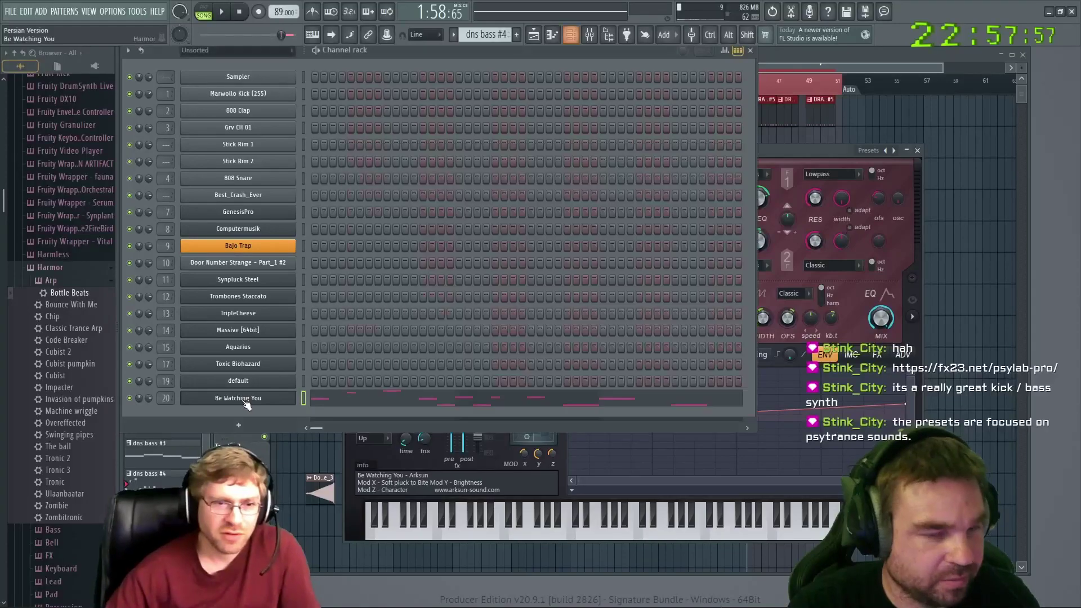
key(F9)
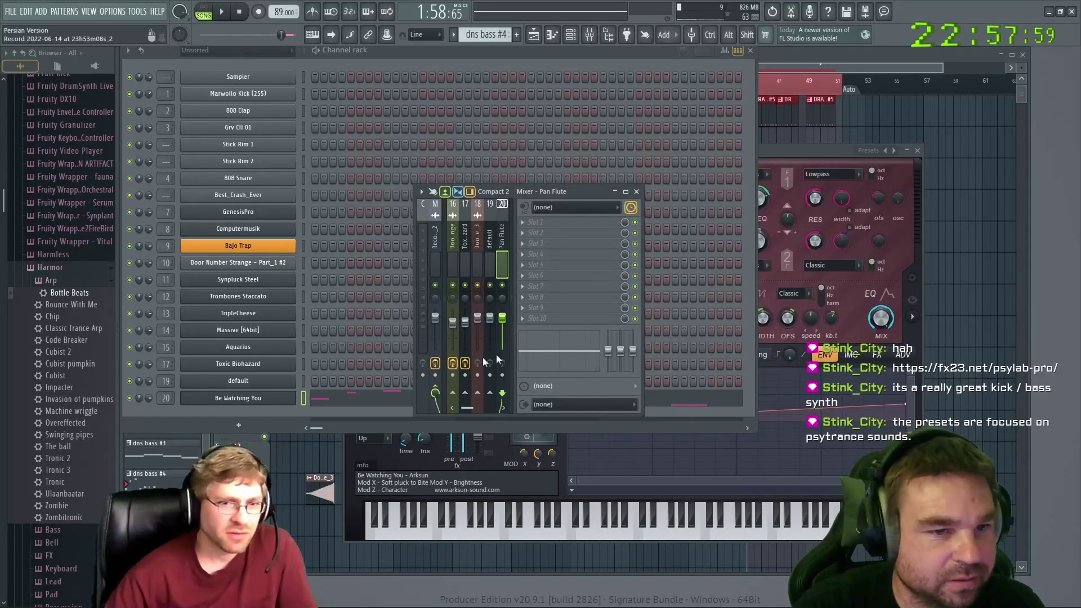
drag(642, 261, 883, 292)
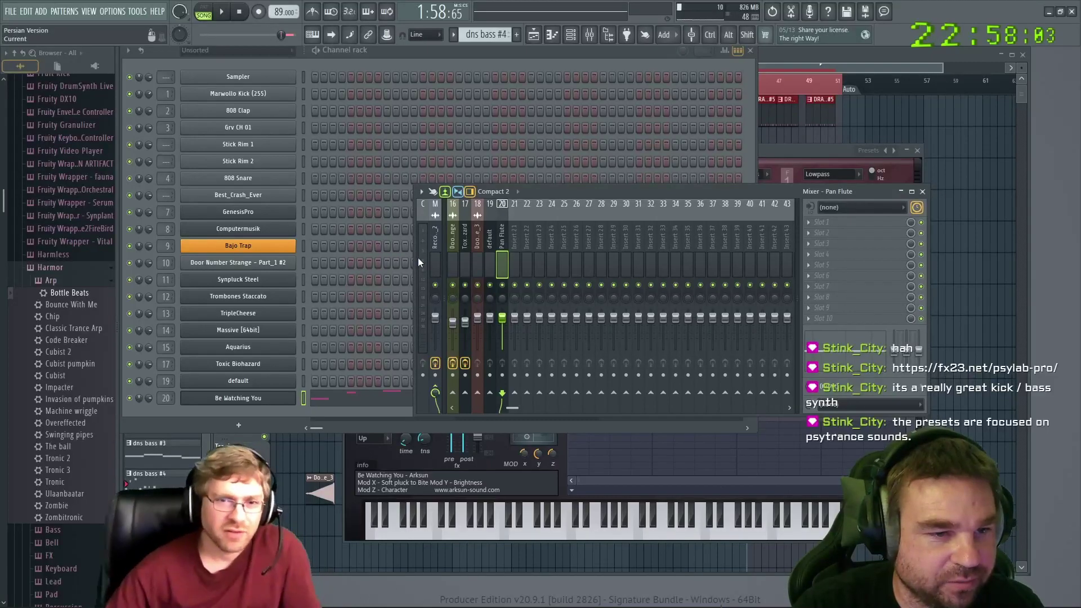
drag(417, 258, 176, 259)
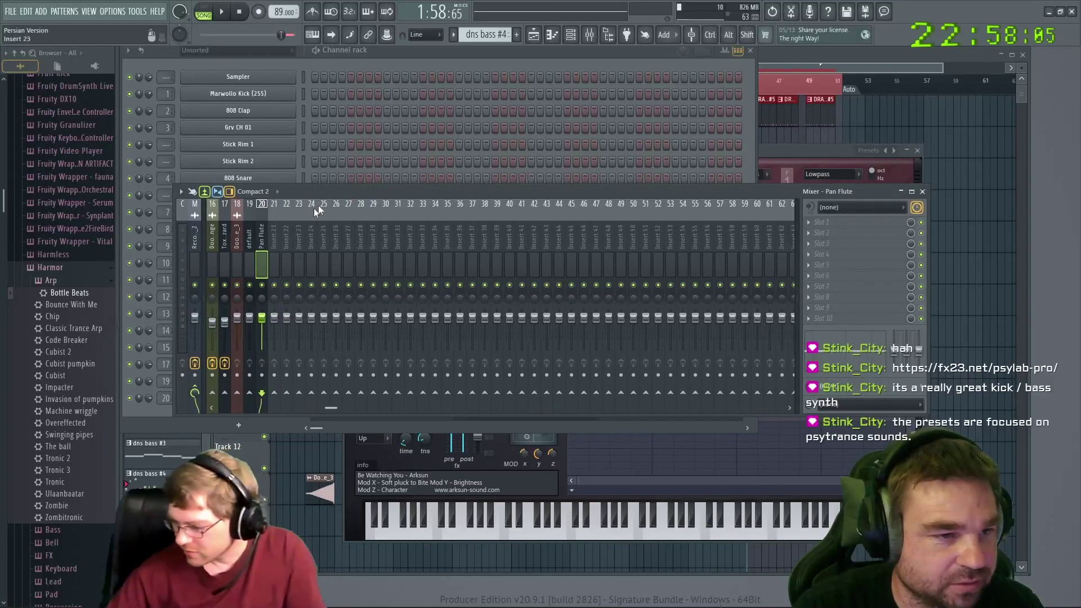
drag(332, 186, 315, 87)
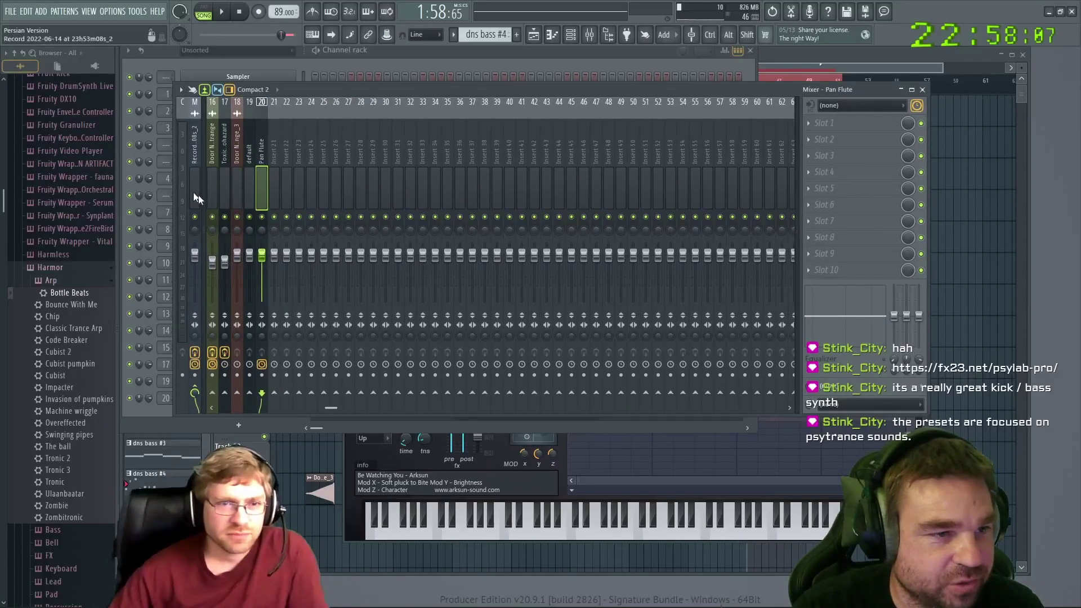
Examine the mixer tracks from the first insert onward, close the mixer, and reposition the Harmor window
scroll(246, 148, up, 5)
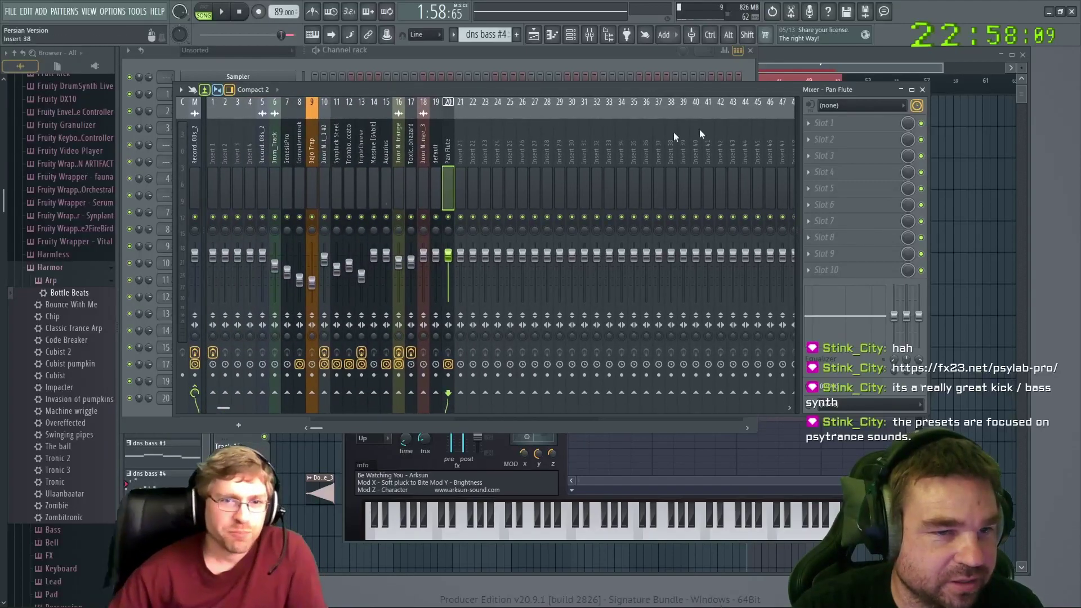
click(922, 89)
drag(825, 147, 814, 139)
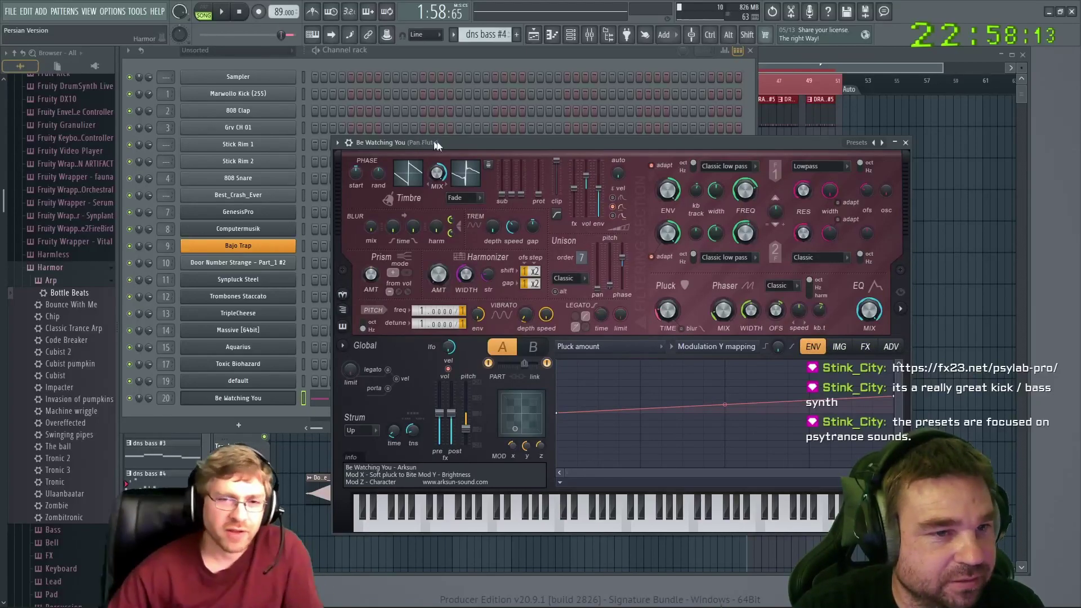
Rename the Pan Flute mixer track to dftghjs and colour it Forest Green (#3F8C12)
drag(424, 140, 411, 142)
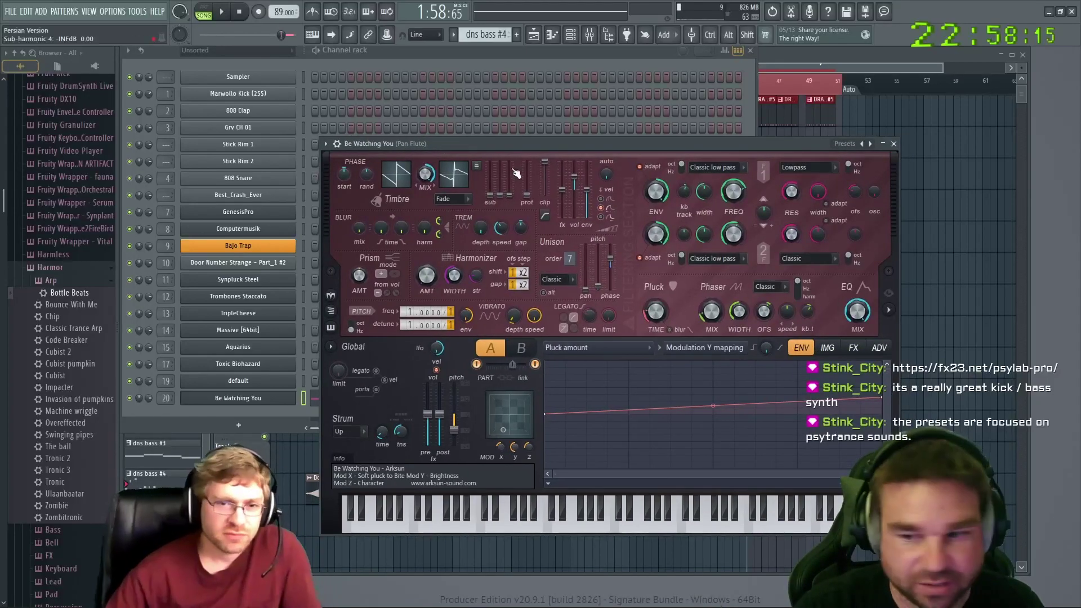
key(F9)
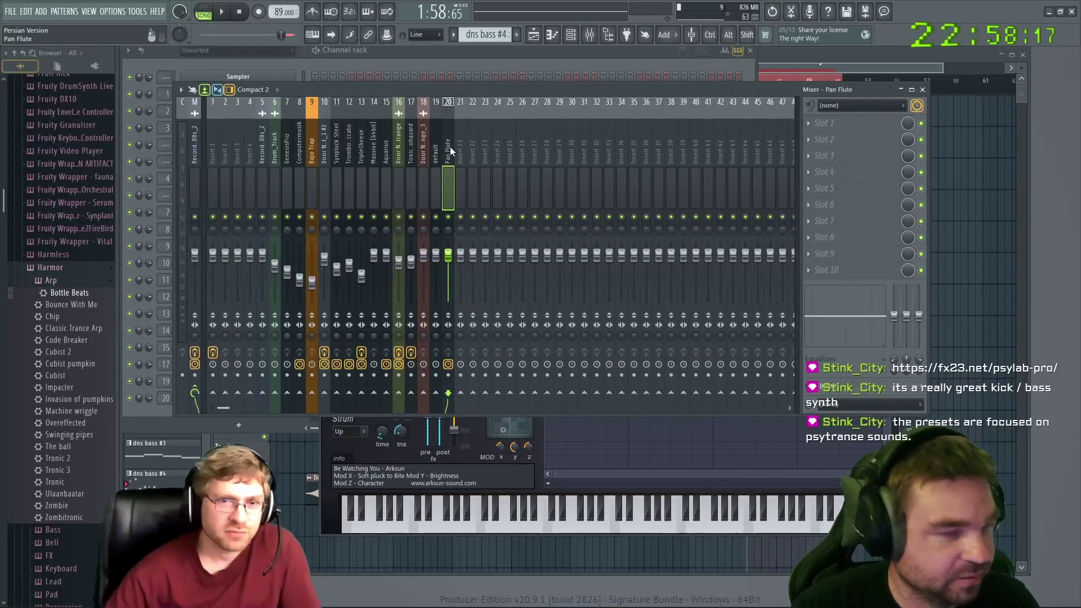
right_click(451, 146)
click(475, 120)
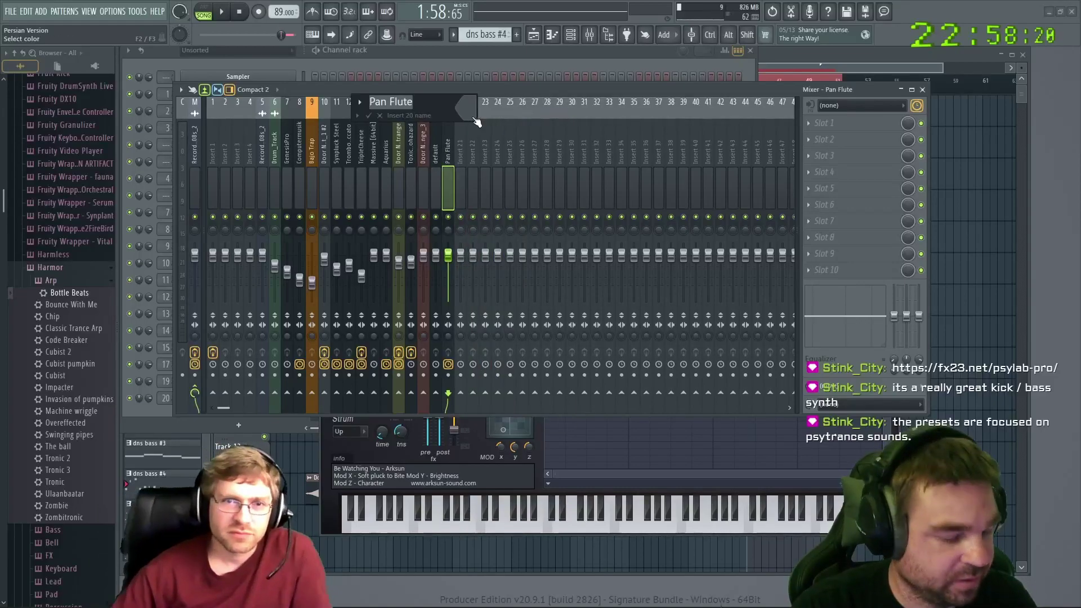
text(dftghjs)
click(467, 115)
click(544, 177)
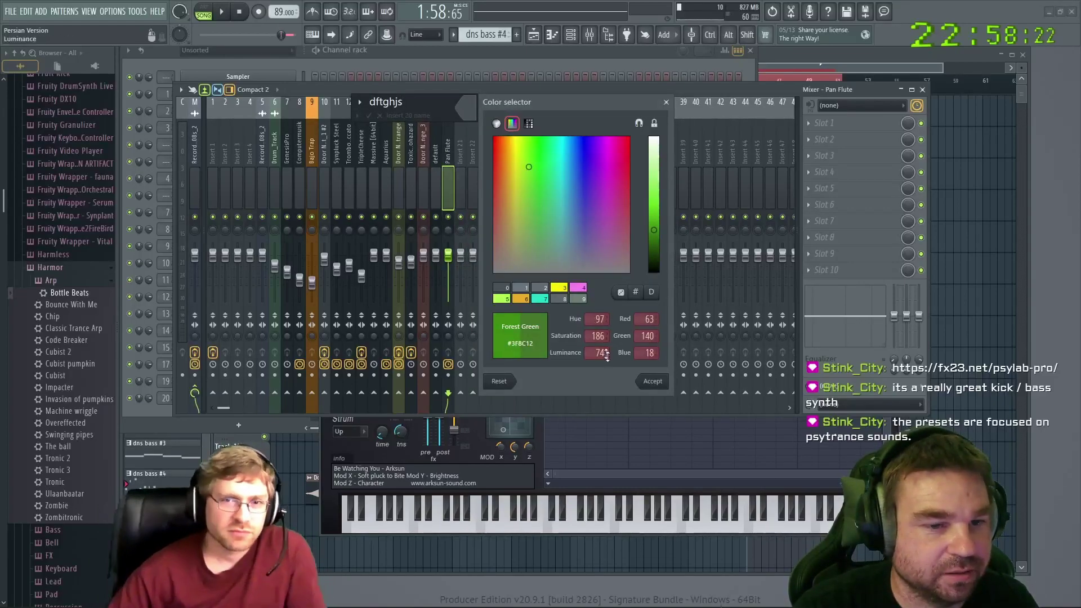
click(619, 376)
key(Return)
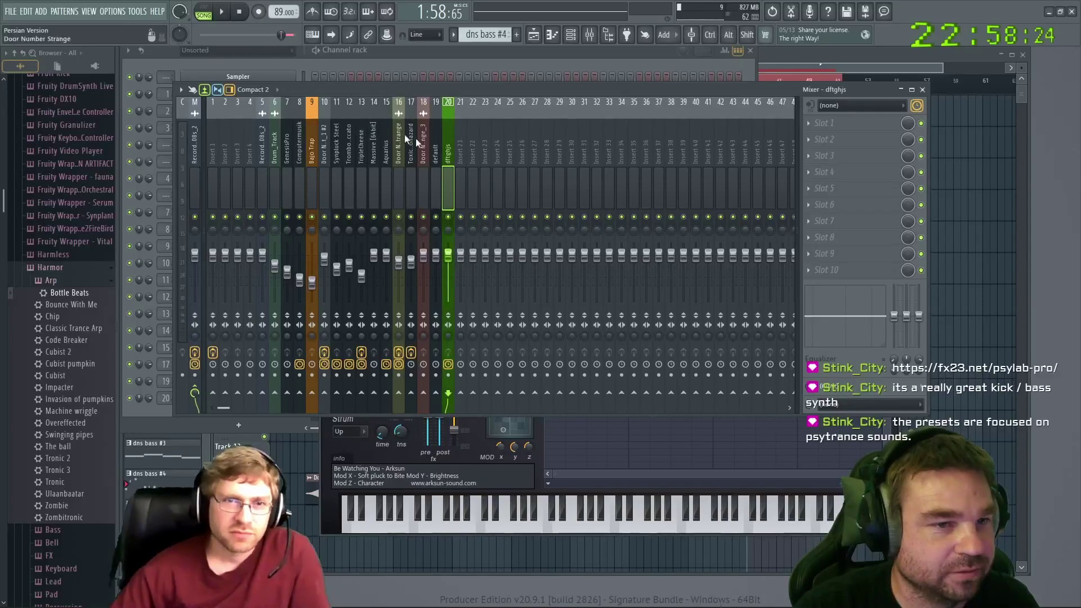
Close the mixer, glance at the playlist, and reopen the Be Watching You channel's Harmor window, moving it higher
key(F9)
drag(421, 144, 398, 151)
click(870, 151)
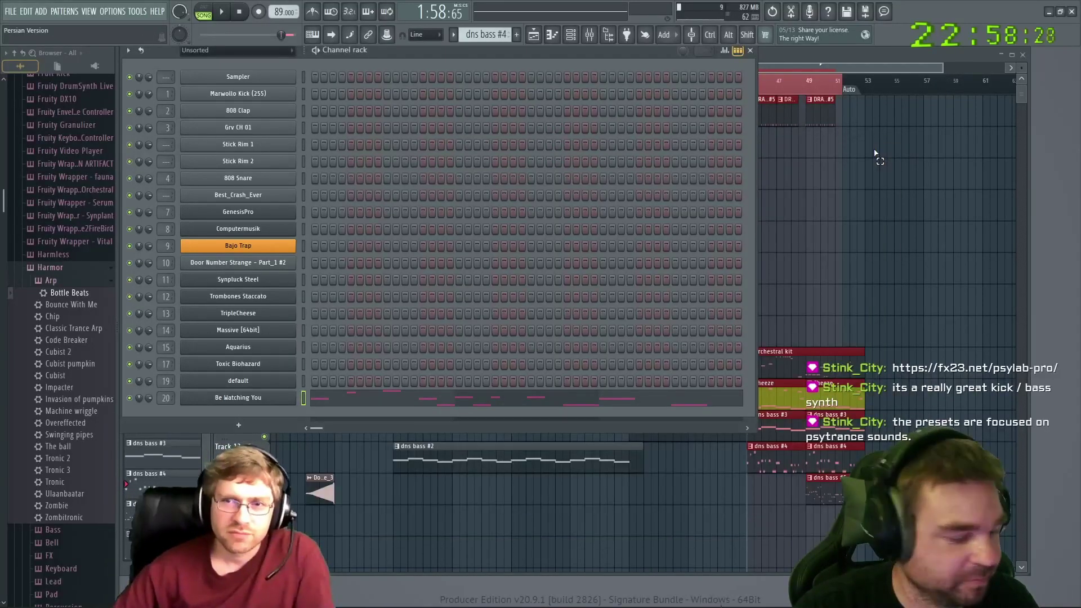
key(F6)
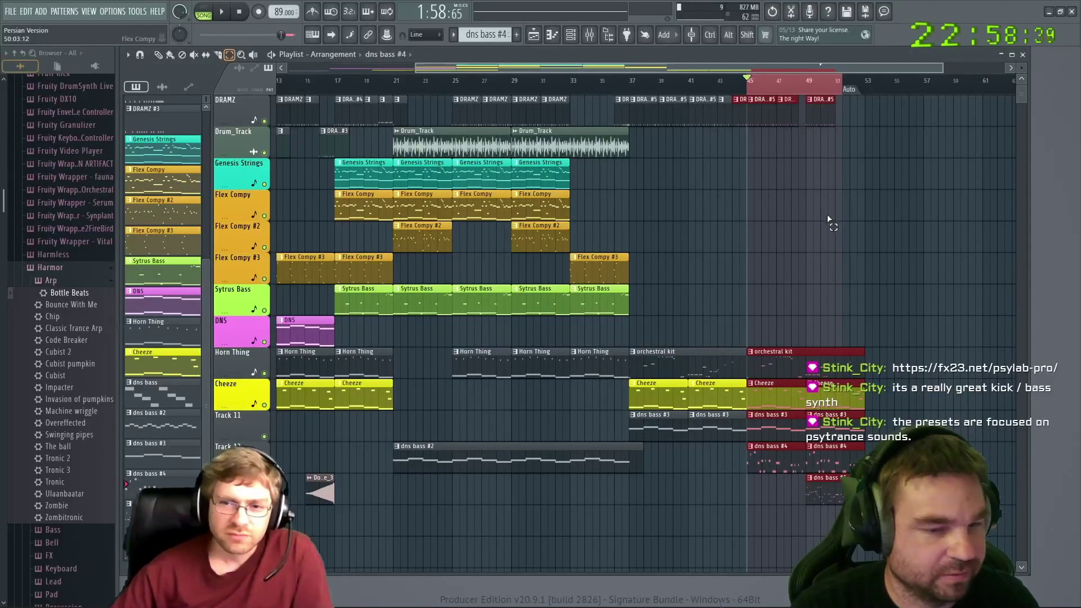
key(F6)
click(277, 398)
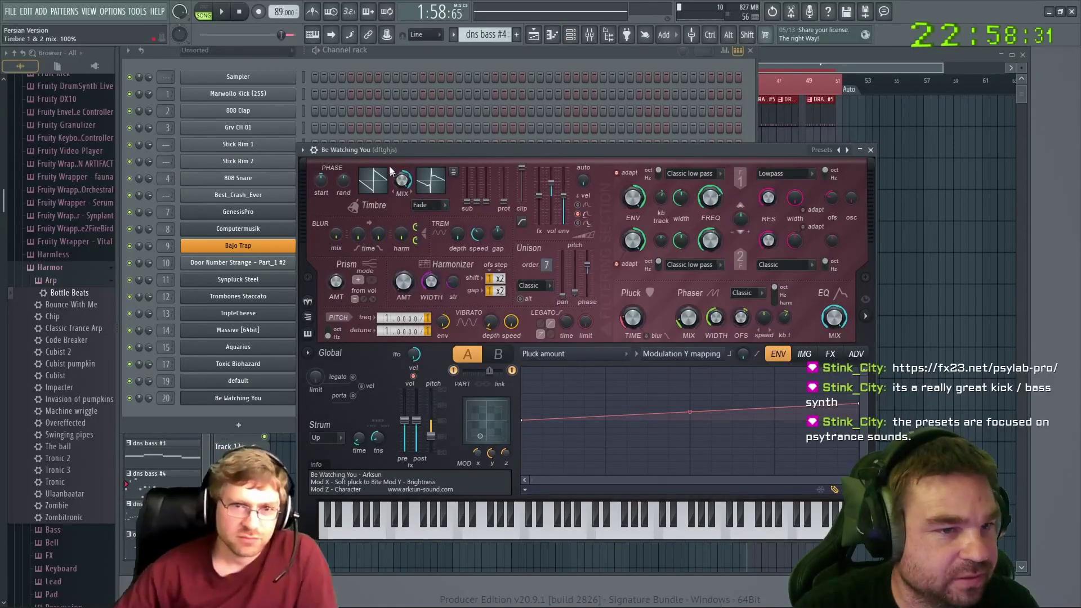
drag(410, 148, 429, 110)
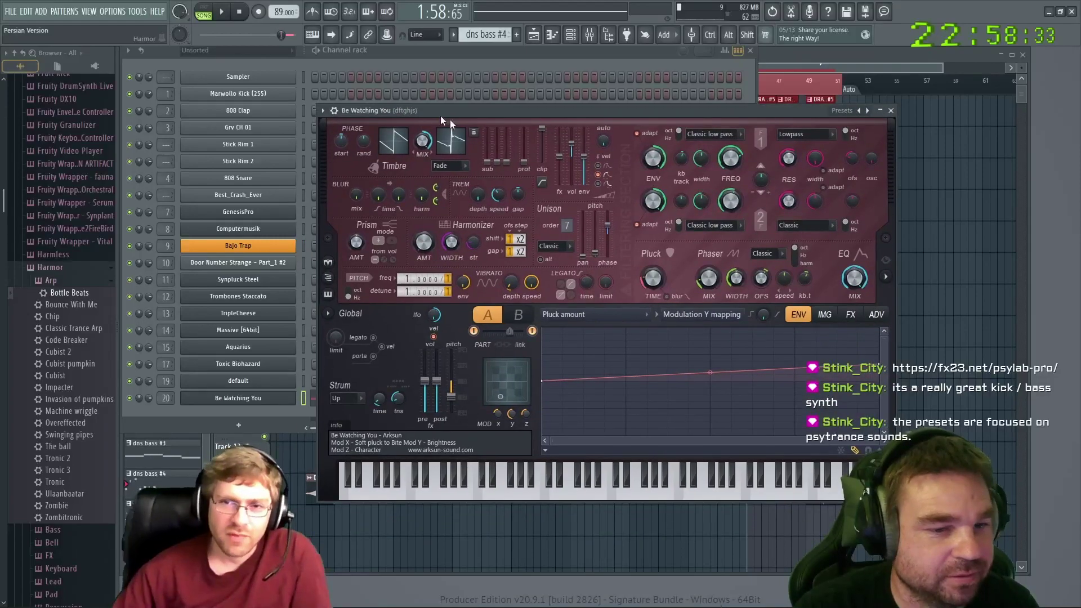
Audition neighbouring Harmor presets over the loop and load Distorted Metal
click(858, 111)
key(space)
key(space)
click(870, 113)
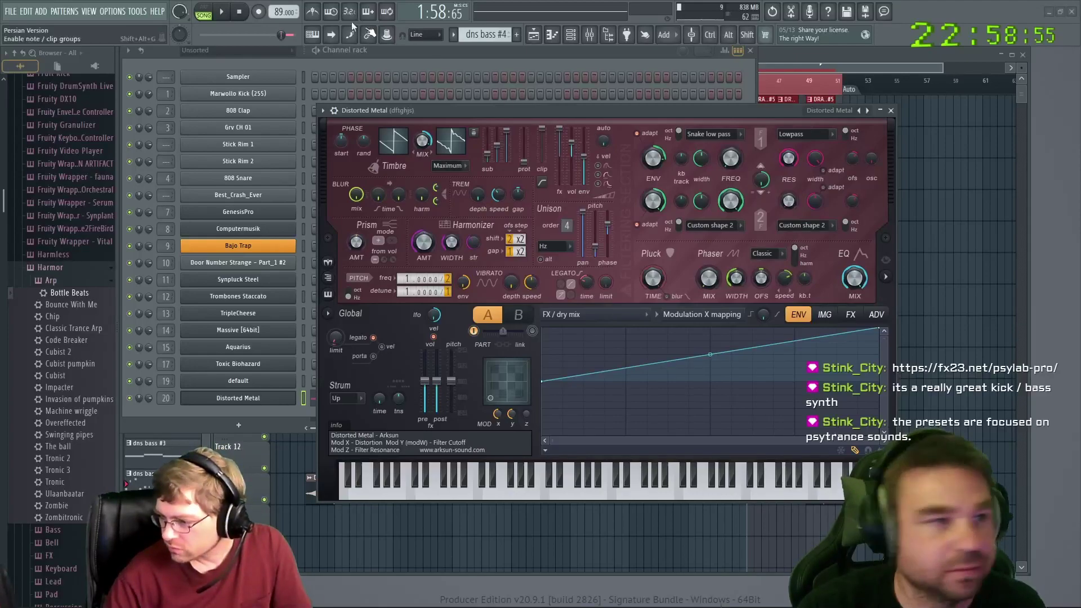
mouse_move(509, 601)
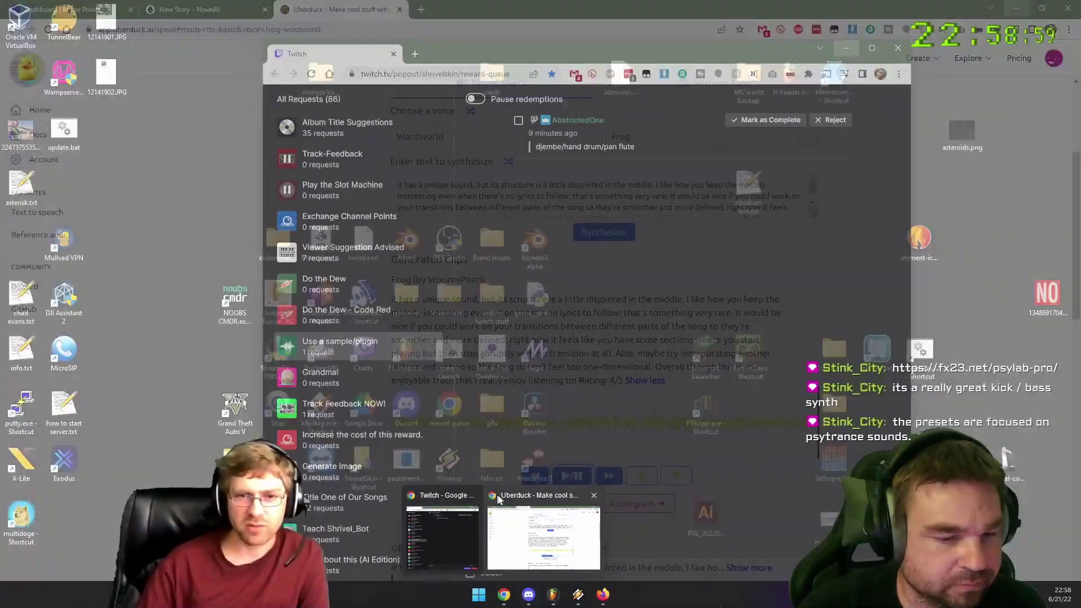
click(498, 499)
click(421, 9)
click(406, 24)
text(https://fx23.net/psylab-pro/)
key(Return)
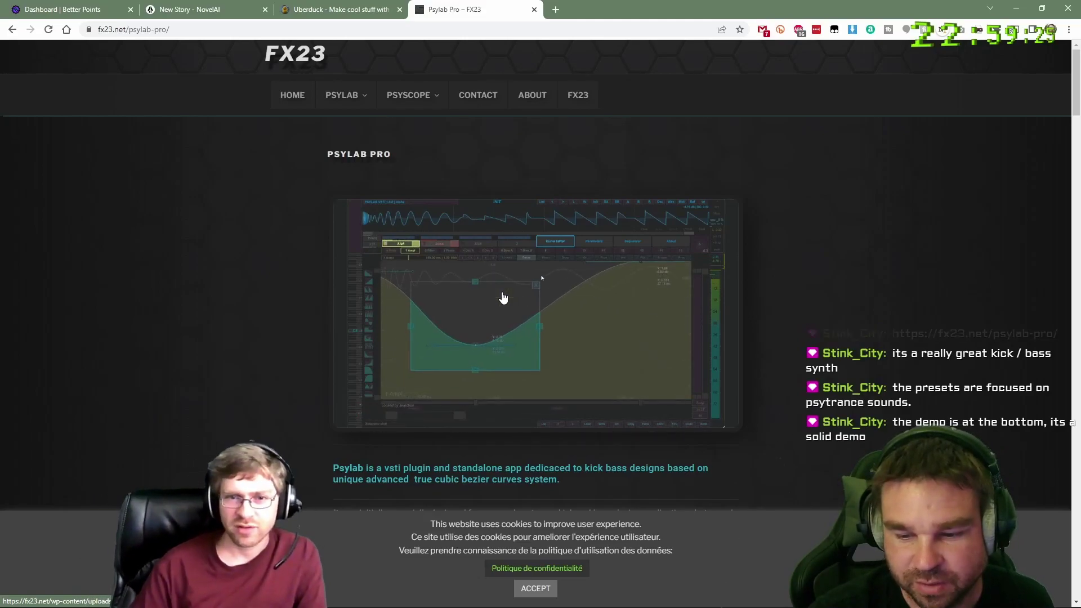
Start the three Psylab demo videos on the page, skipping the kick bass presets demo to about 1:13
scroll(293, 364, down, 6)
scroll(294, 368, down, 3)
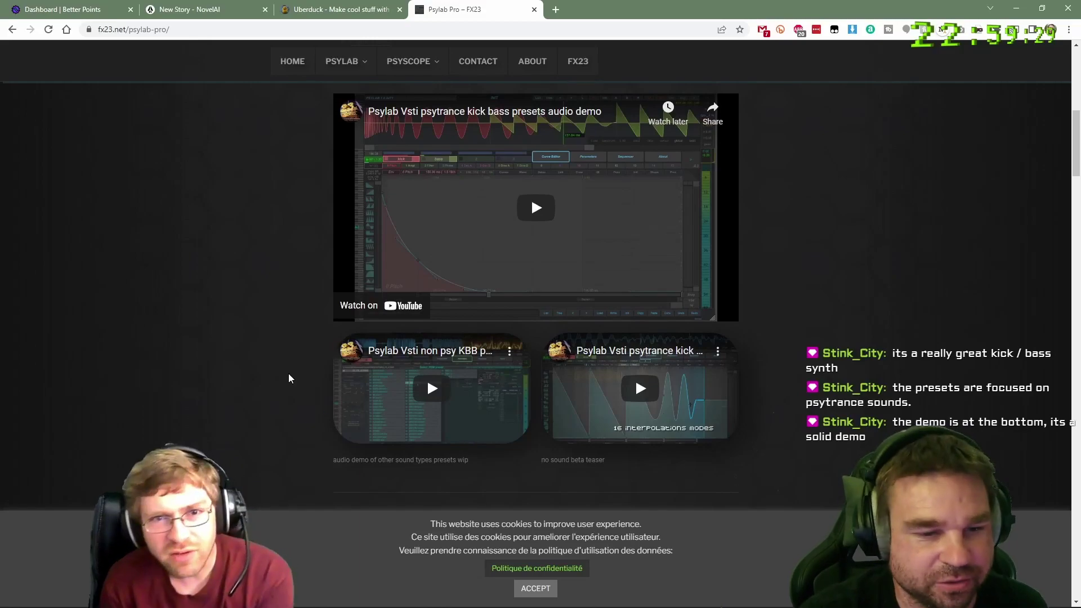
click(535, 224)
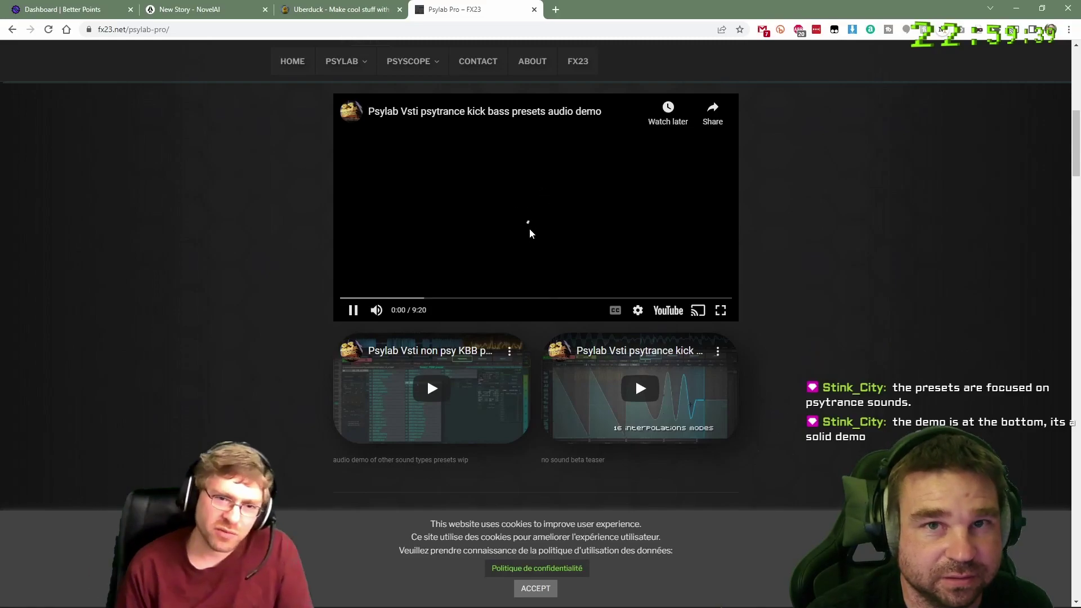
click(393, 299)
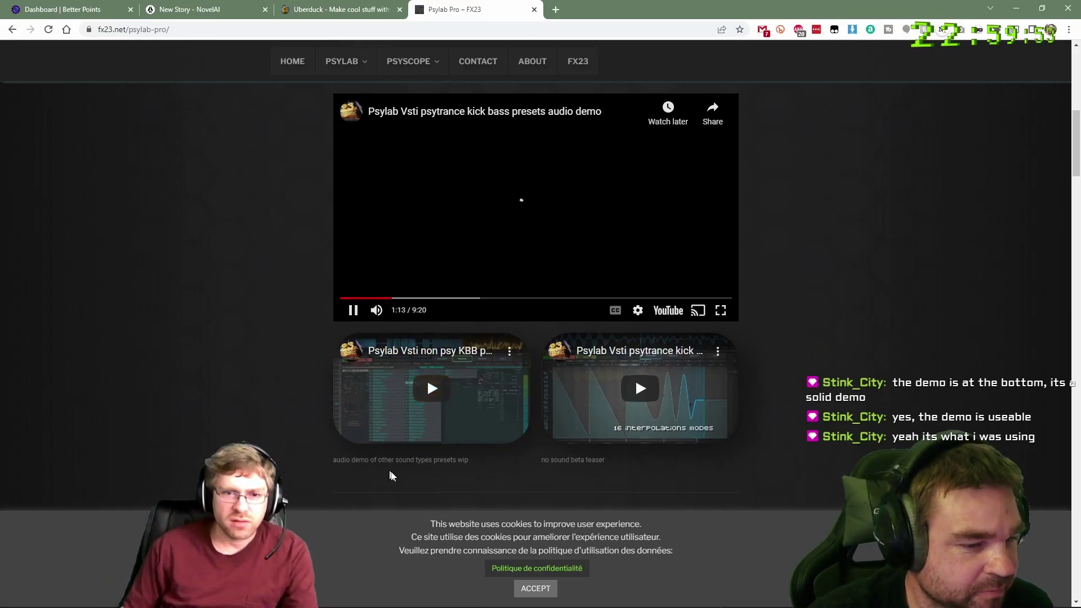
click(434, 389)
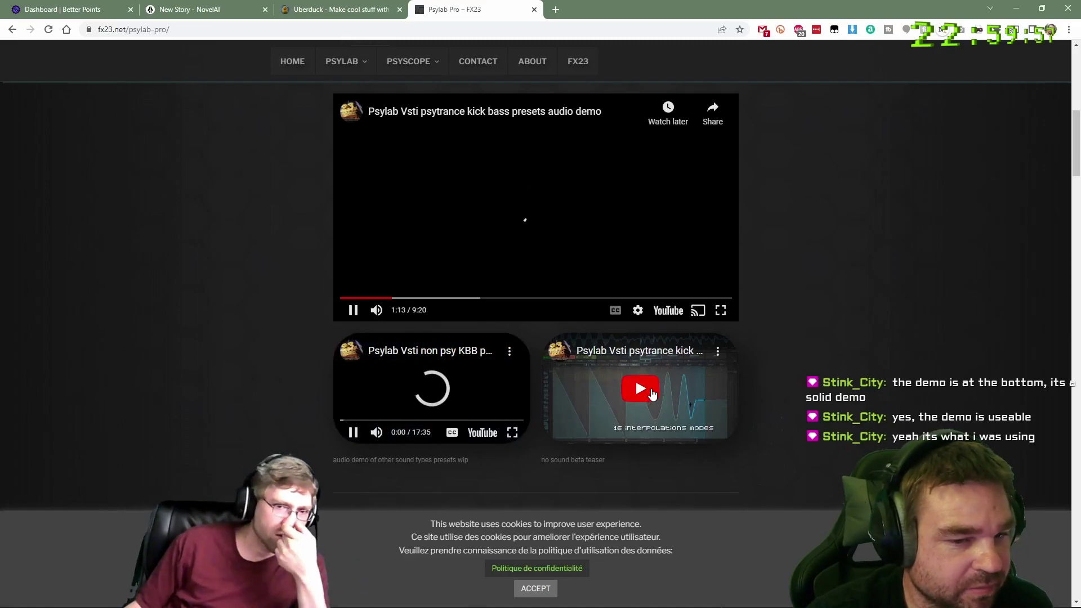
click(639, 388)
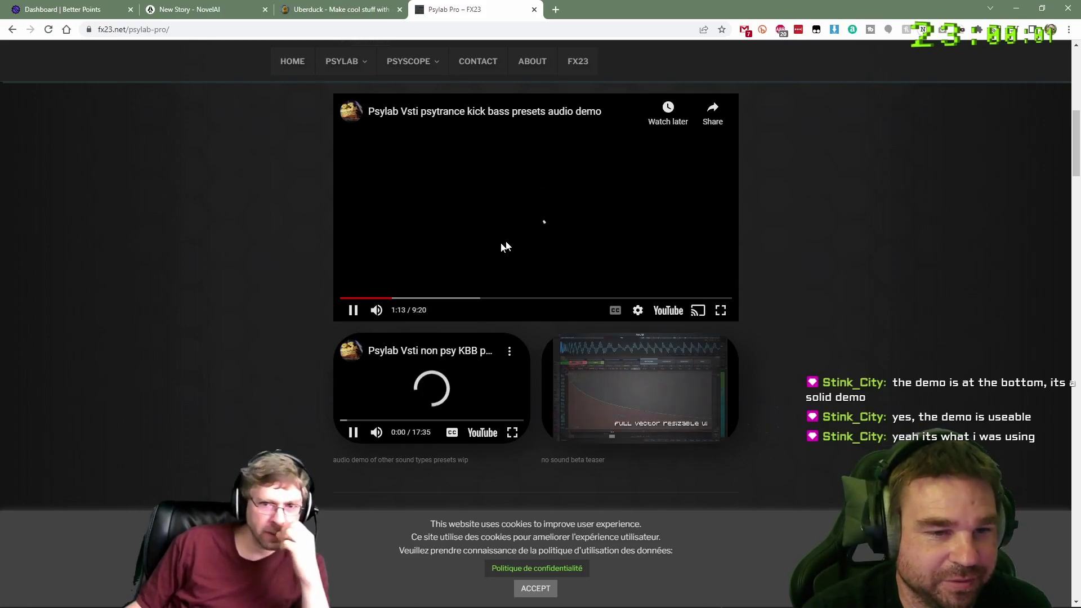
Pause the two audio demo videos, skip the no-sound beta teaser ahead to about 0:20, and pause it
click(353, 310)
click(353, 433)
click(608, 427)
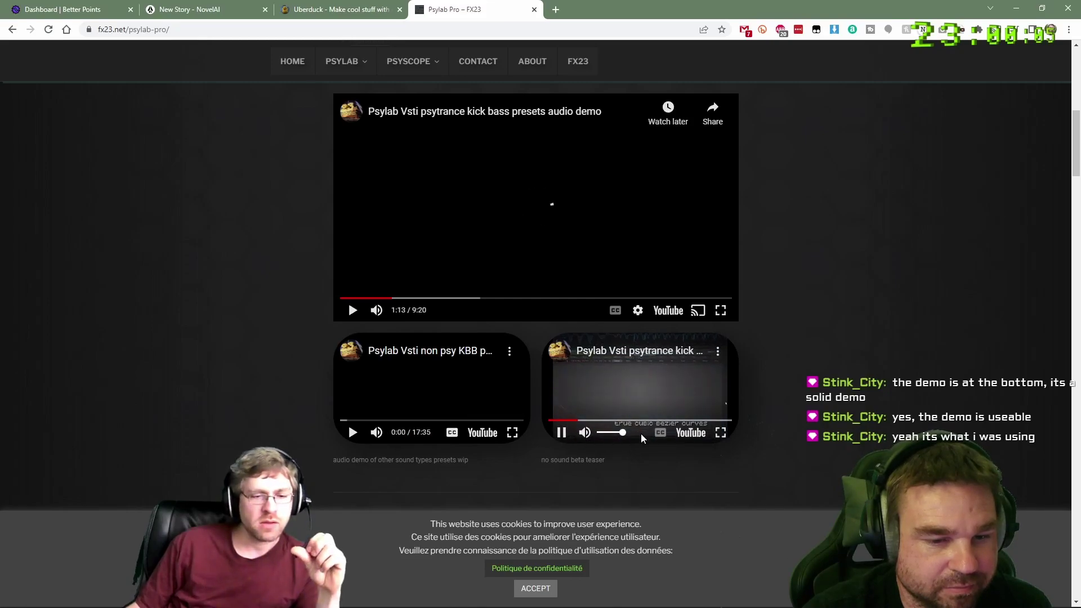
click(621, 421)
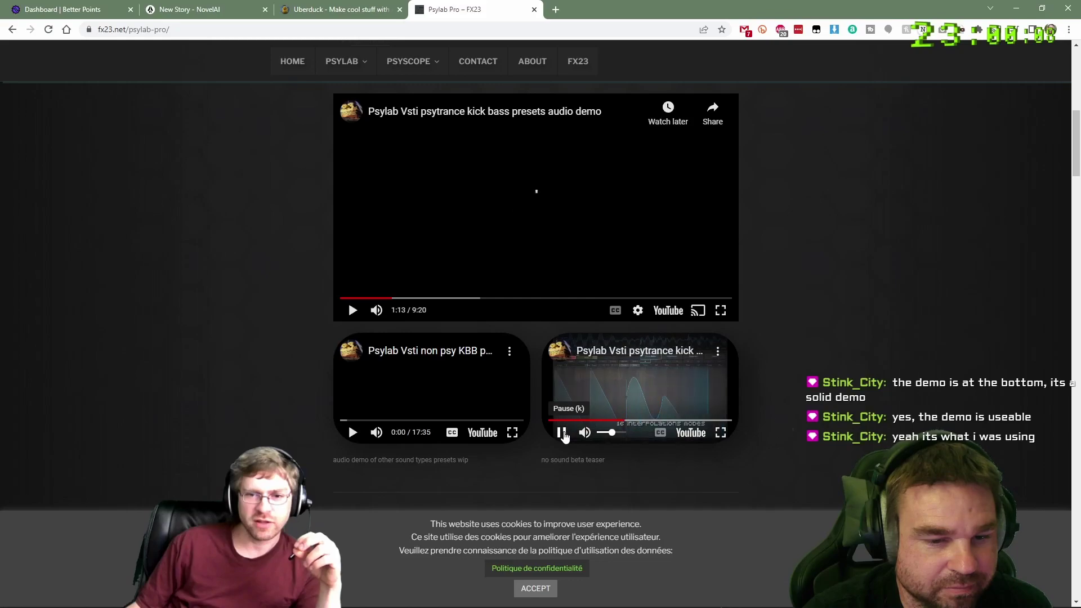
click(562, 433)
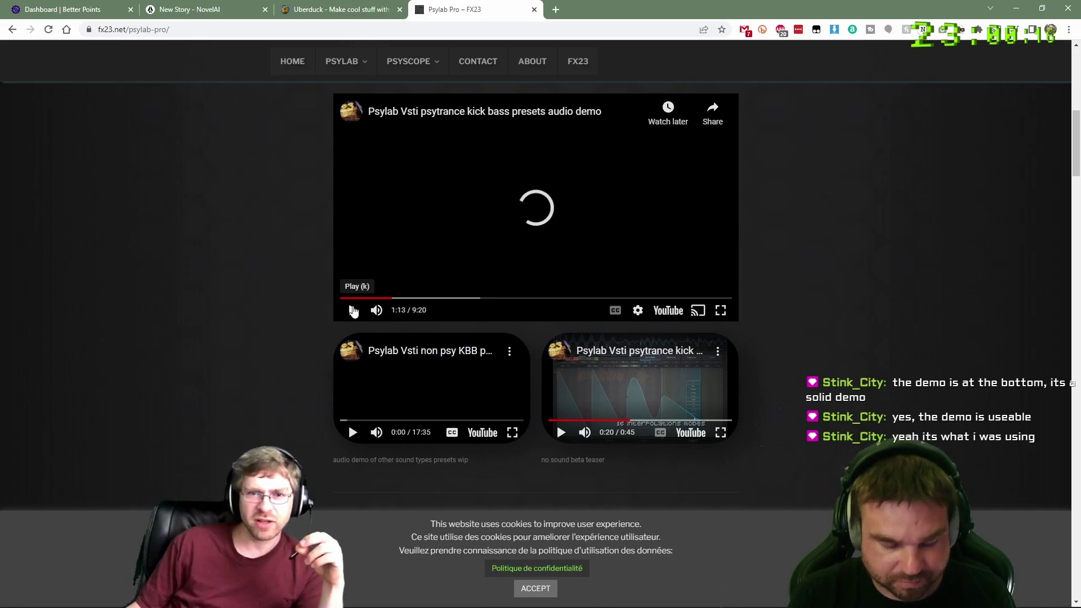
Open the kick bass presets demo on YouTube, close that tab, and restart the video on the Psylab Pro page
click(670, 311)
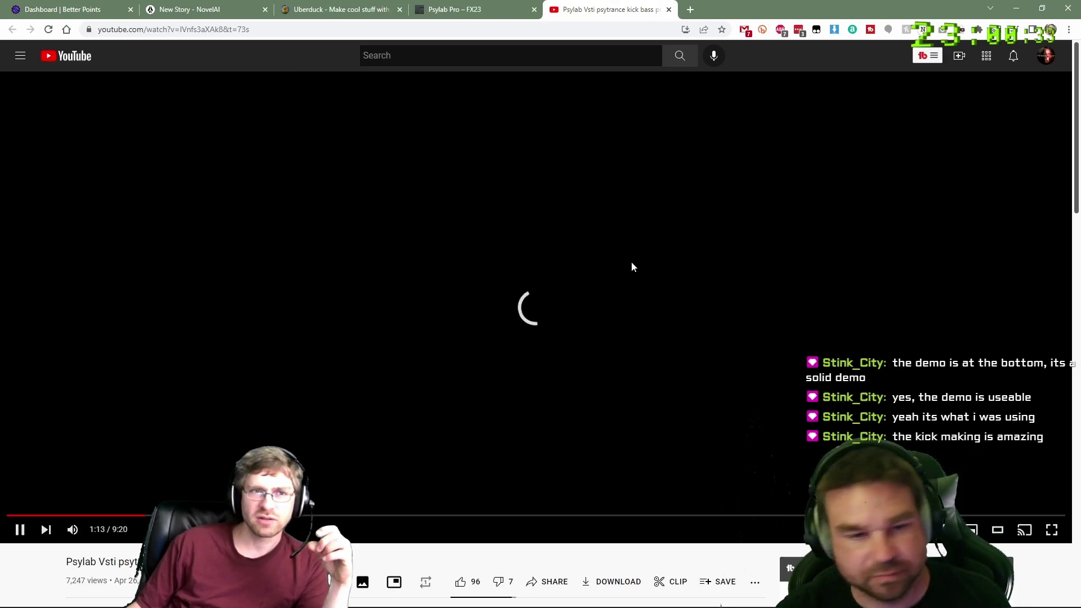
click(669, 9)
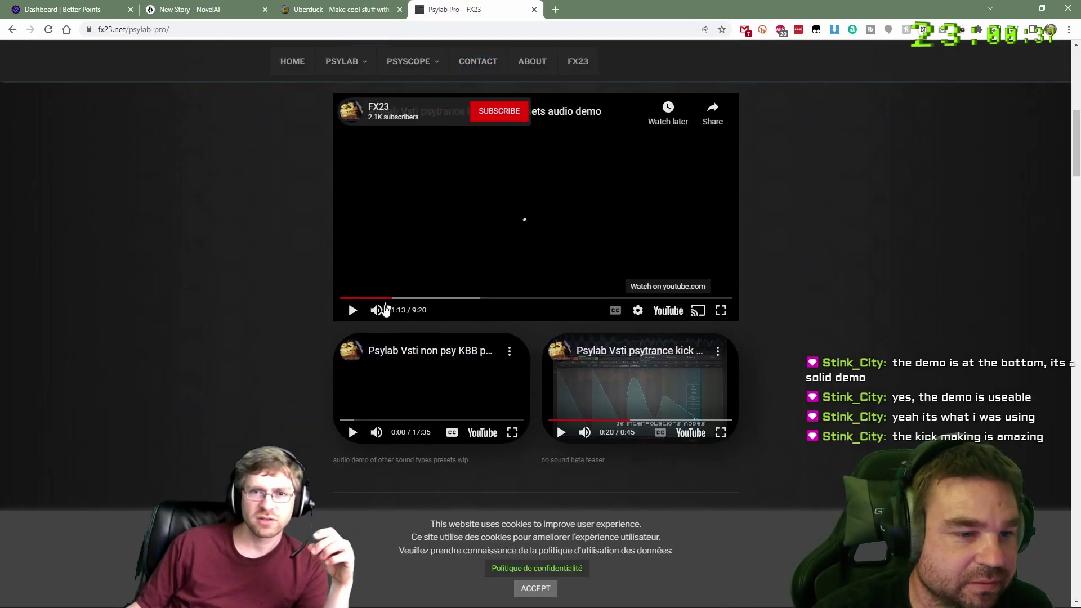
click(350, 311)
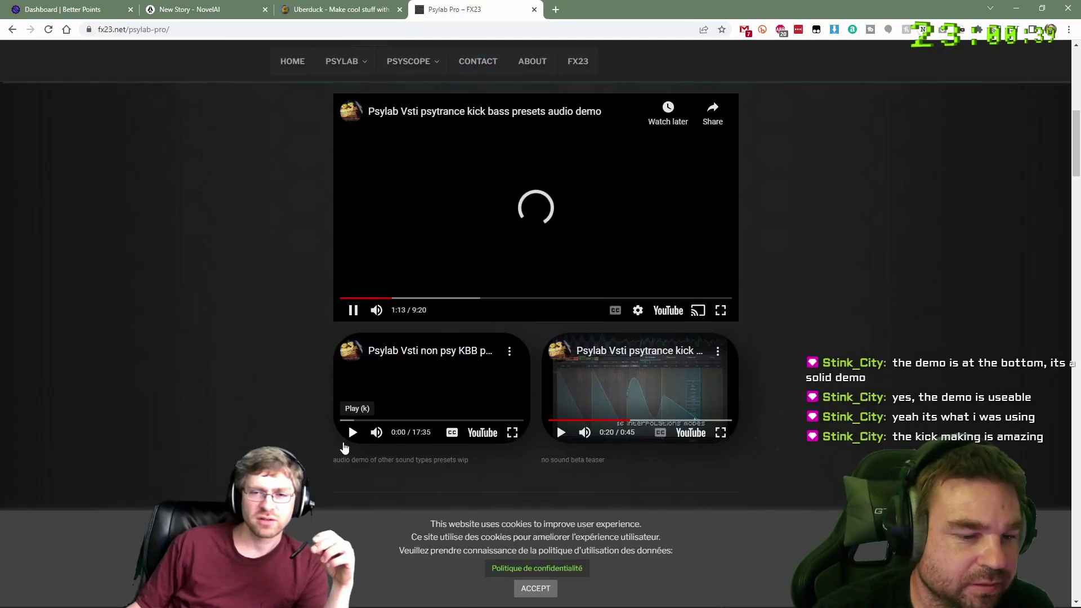
Examine Psylab Pro's demo limitations and system recommendations, and request the demo download but cancel saving PSYLAB_demo (1).zip
scroll(318, 402, down, 8)
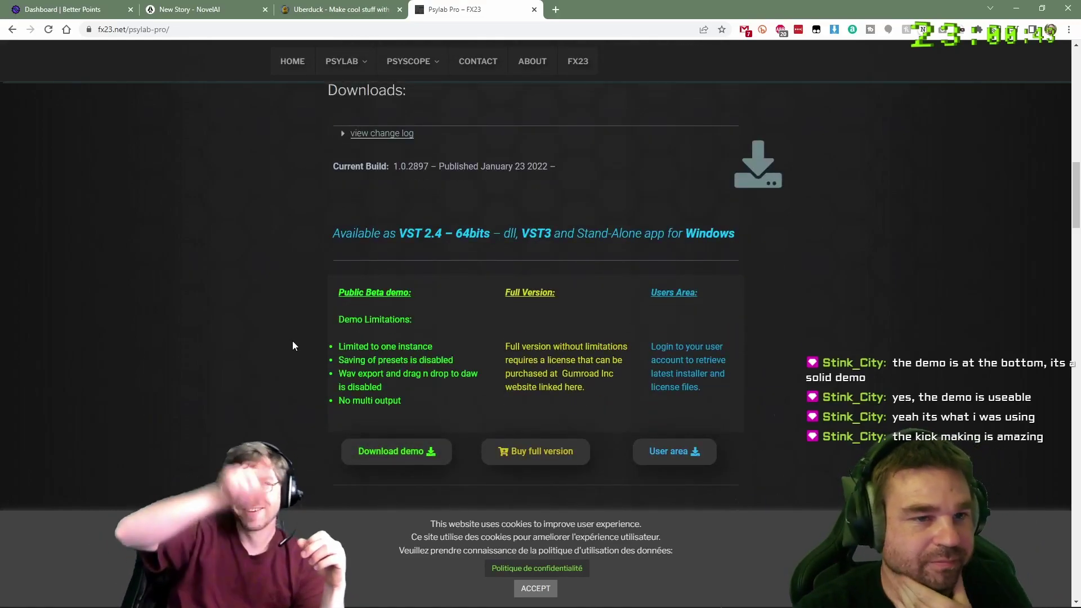
scroll(292, 341, up, 10)
scroll(298, 352, down, 4)
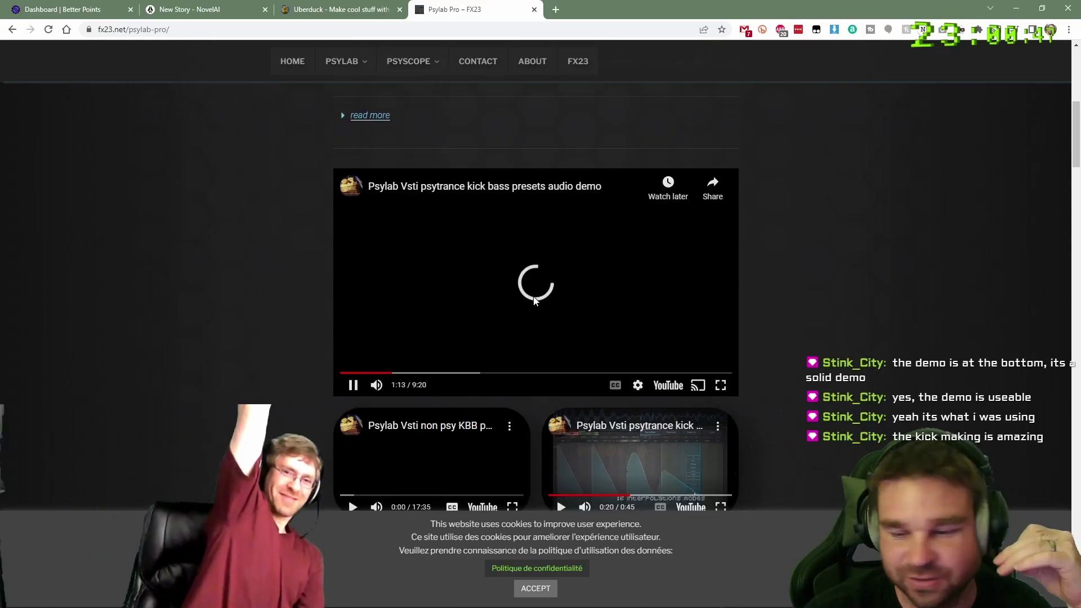
scroll(252, 356, down, 8)
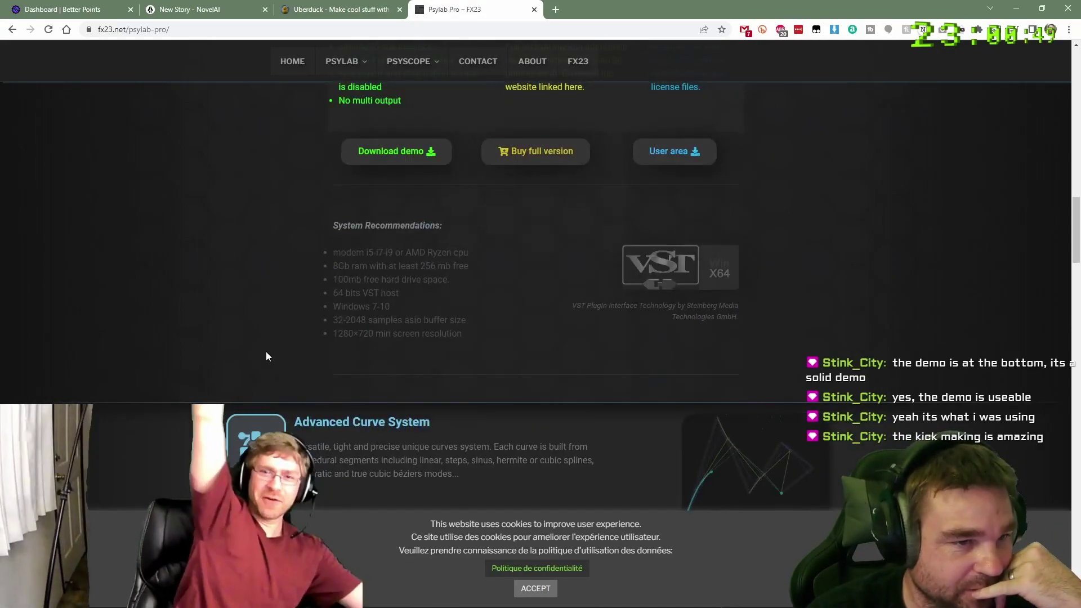
scroll(266, 351, up, 4)
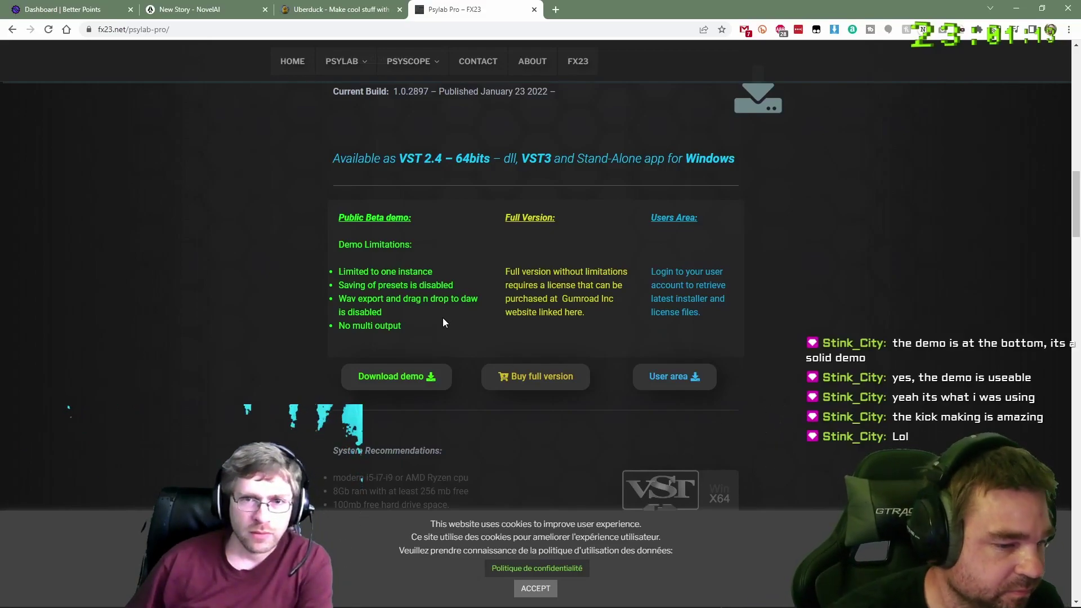
scroll(482, 445, down, 1)
scroll(482, 443, down, 1)
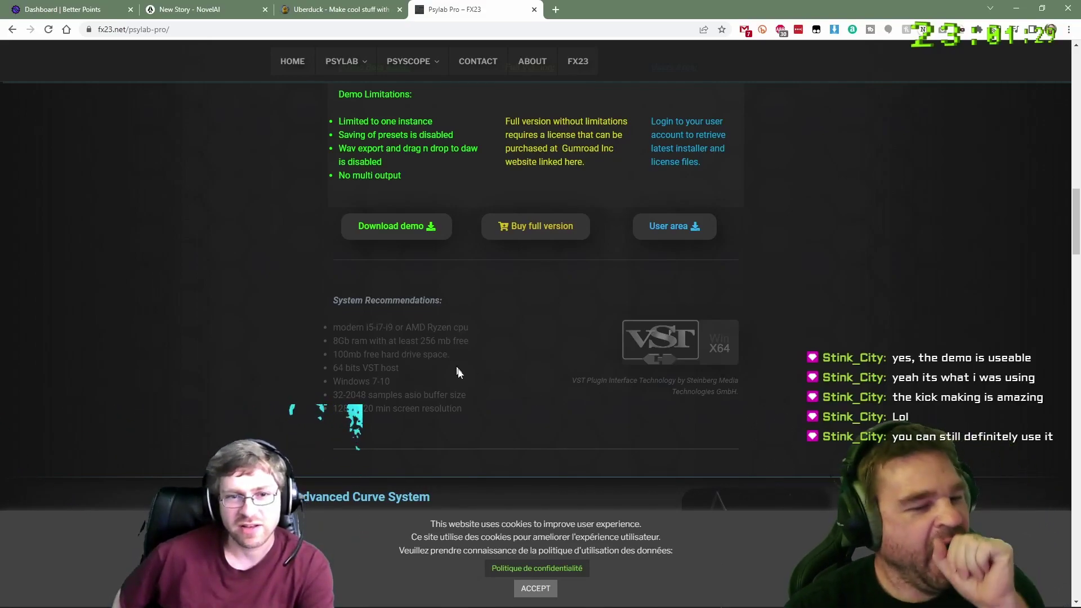
scroll(494, 408, down, 1)
scroll(498, 409, down, 2)
scroll(520, 407, up, 5)
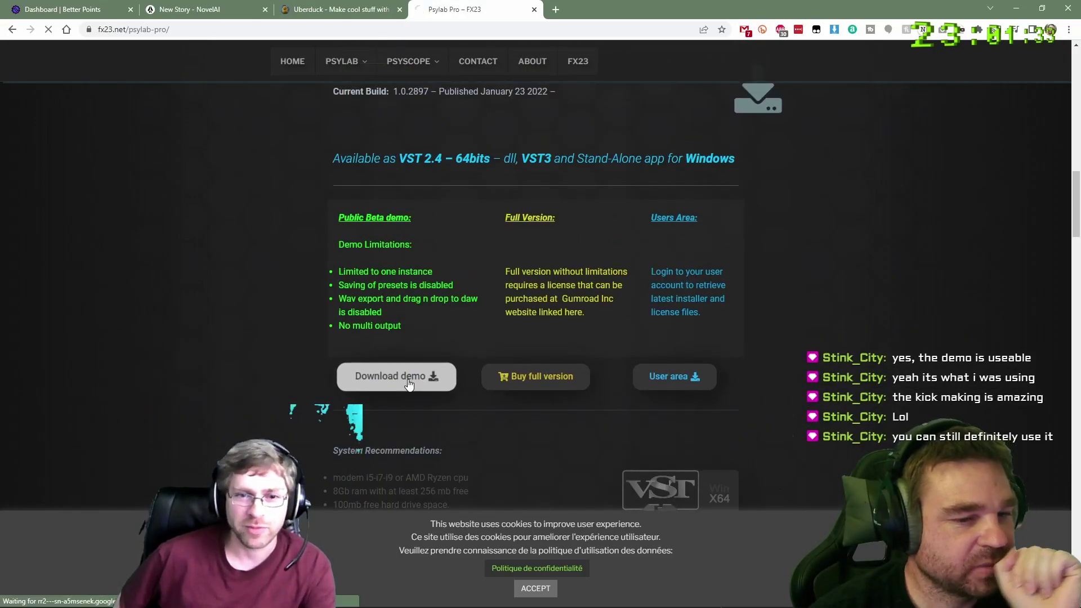
click(407, 379)
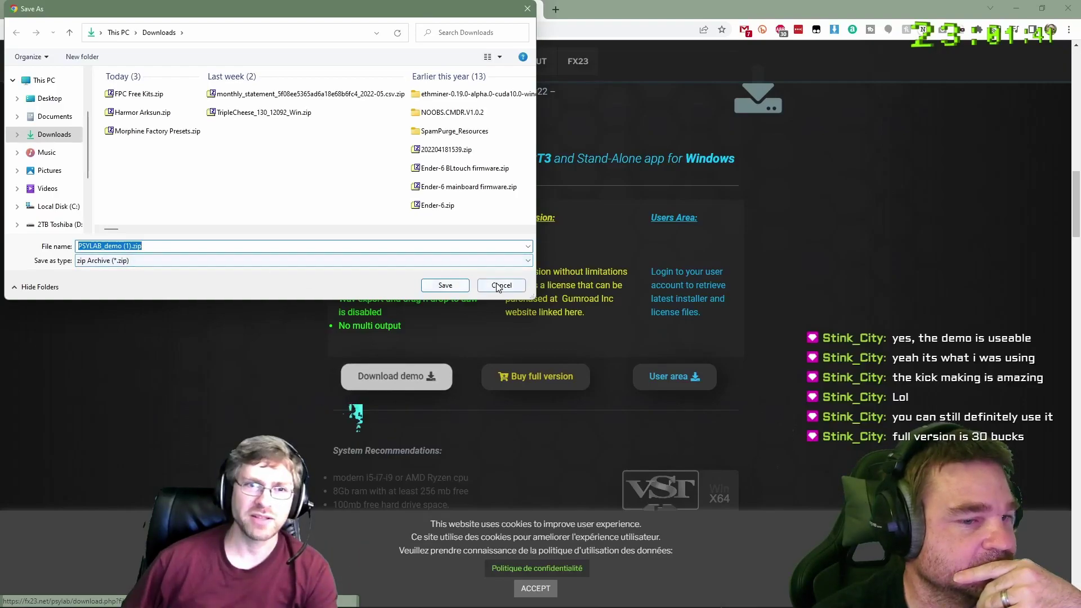
key(Return)
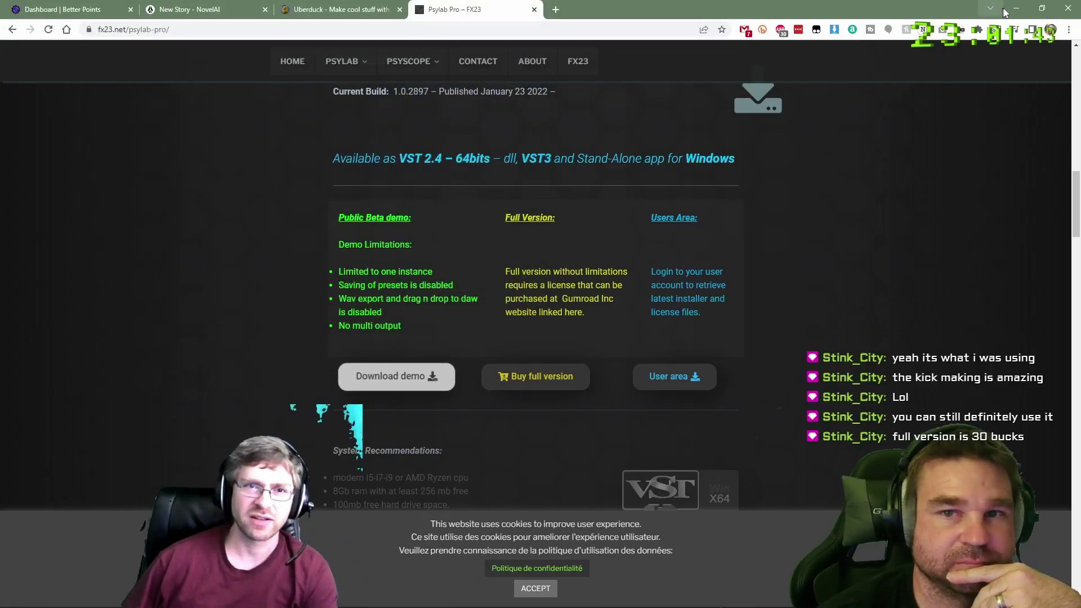
Switch back to FL Studio, add PSYLAB as a new channel, and move its window to the upper part of the workspace
key(alt+Tab)
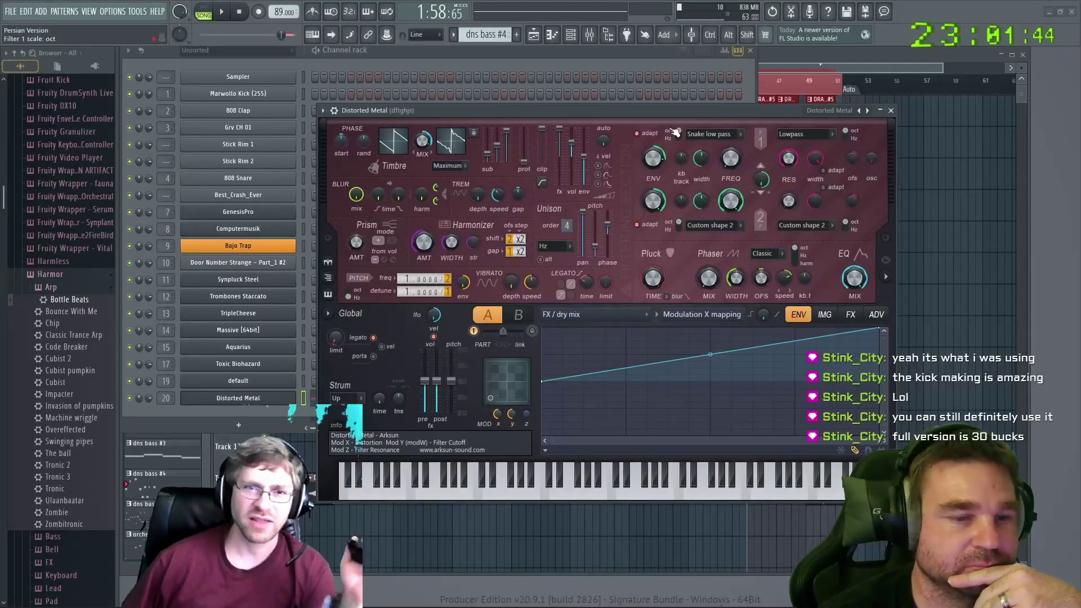
click(664, 35)
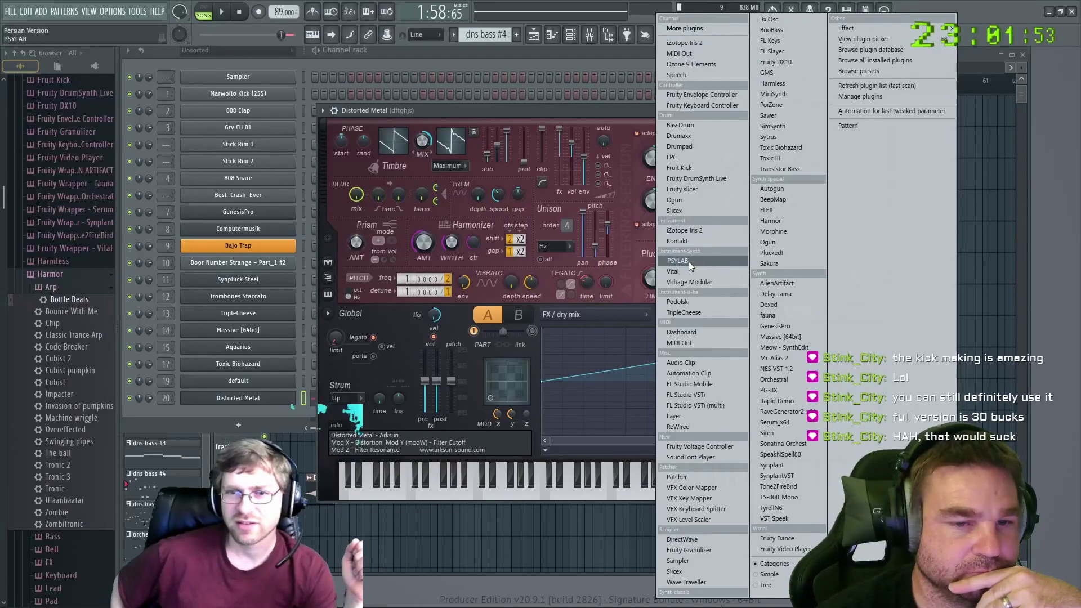
click(714, 260)
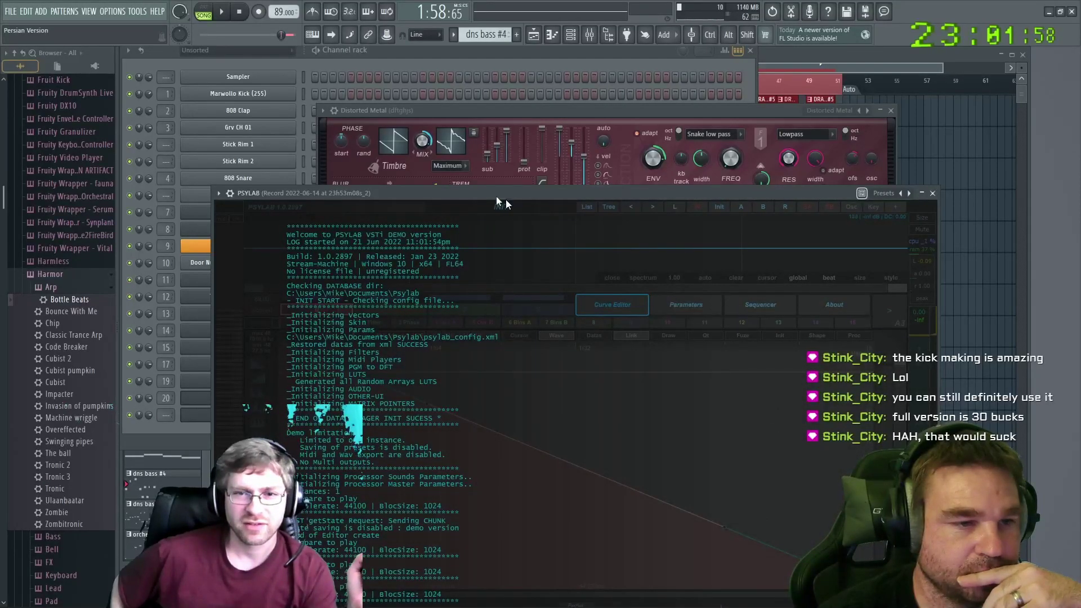
drag(403, 193, 380, 70)
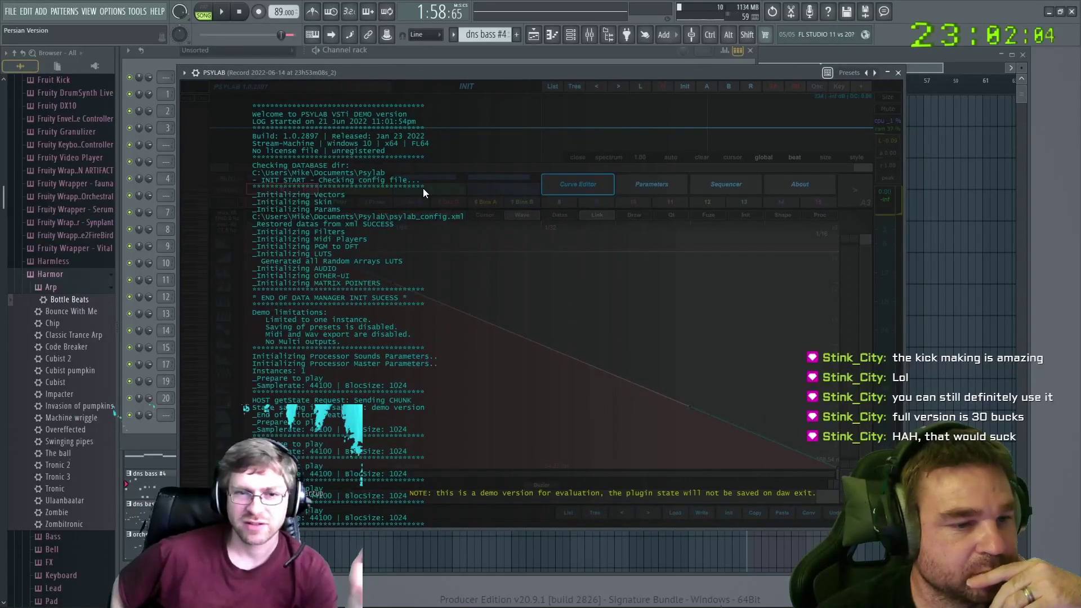
Dismiss PSYLAB's startup log, shift its window down, and add Rapid Demo as a new channel, continuing past its welcome screen
click(675, 117)
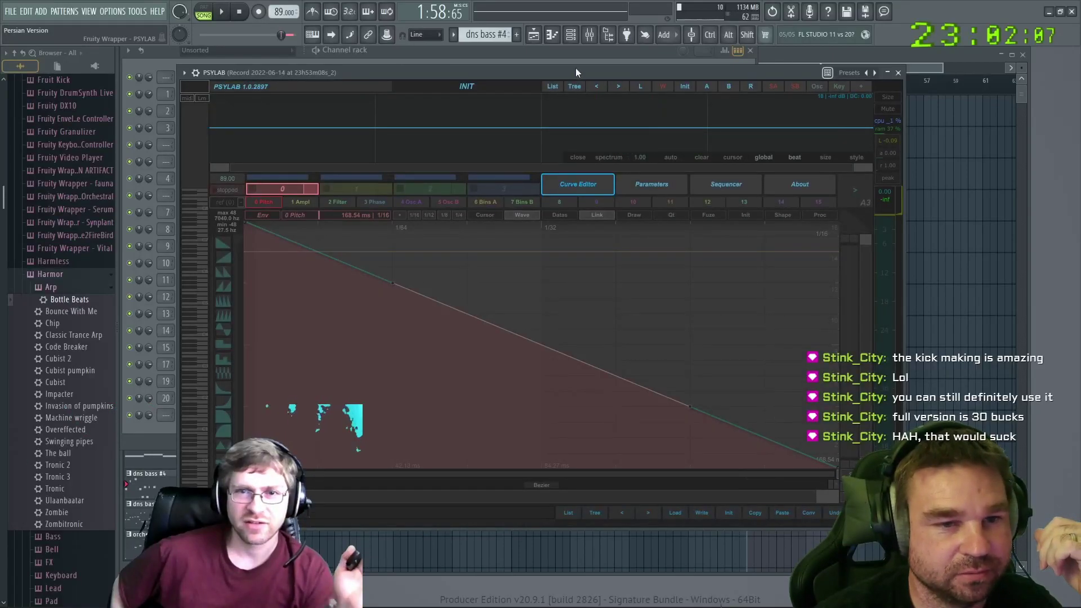
drag(571, 68, 582, 98)
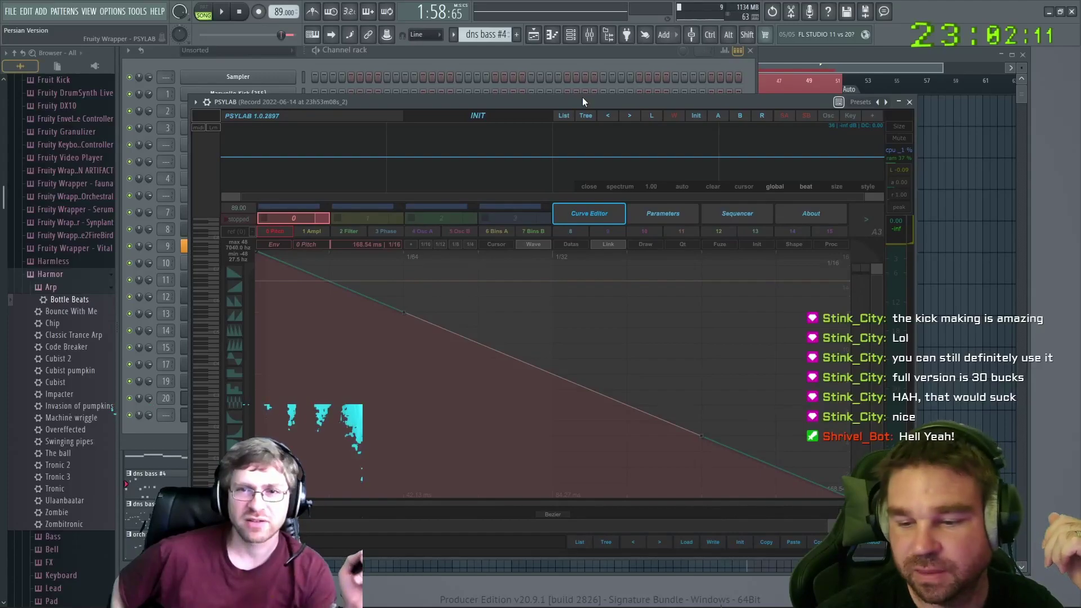
click(674, 33)
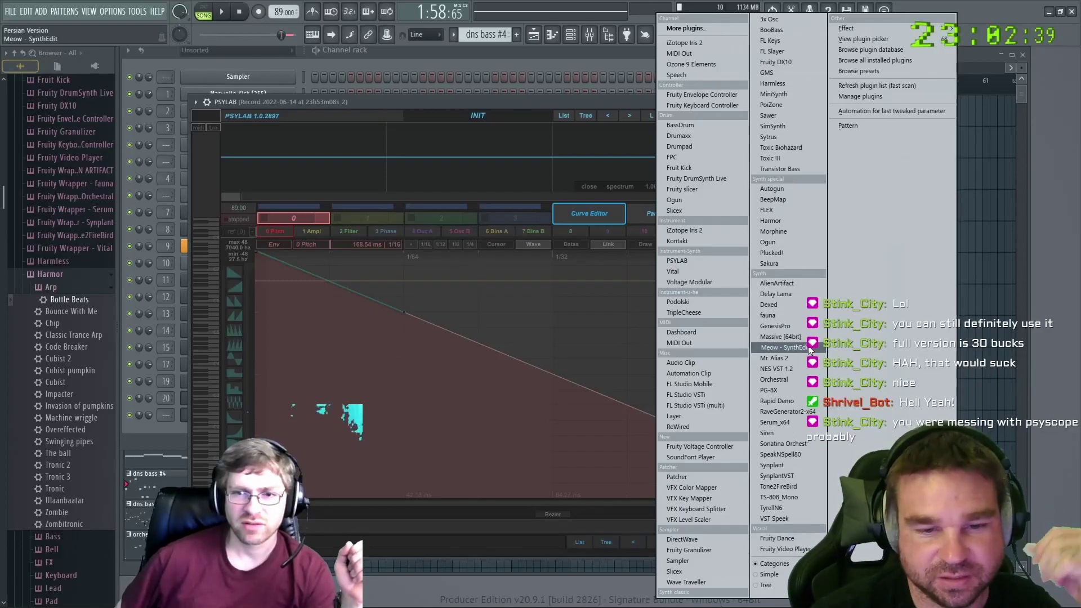
click(784, 400)
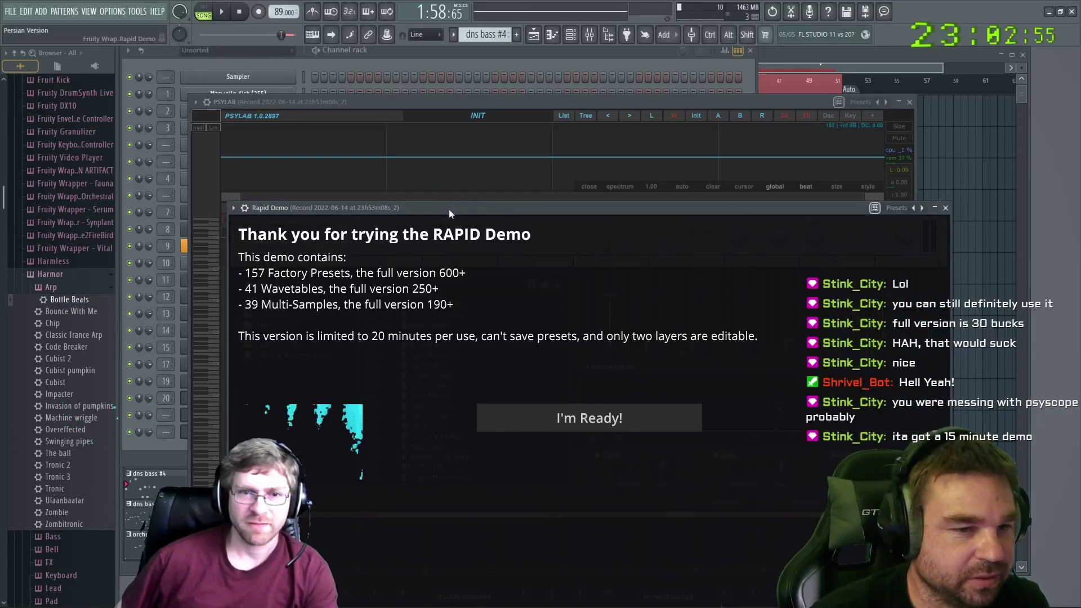
drag(448, 208, 433, 117)
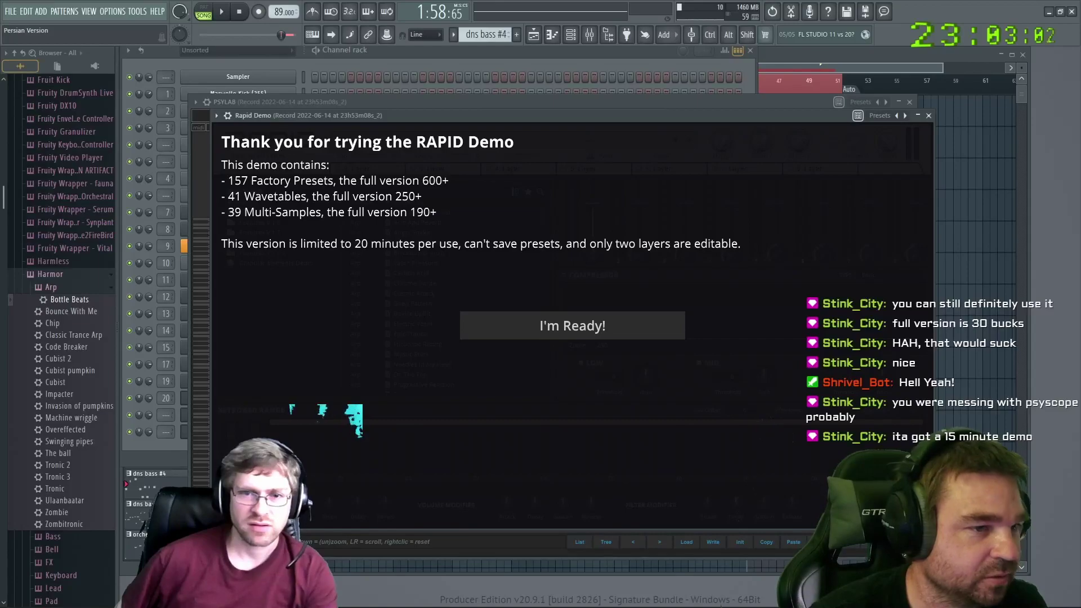
click(538, 324)
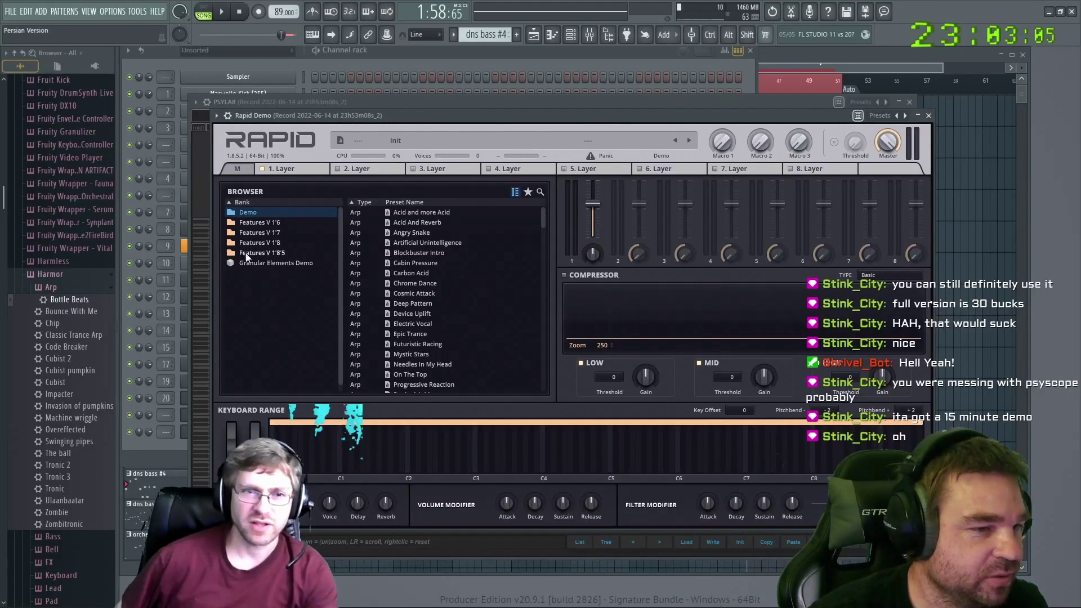
Load the Rapid preset Acid and more Acid, enable typing-keyboard note input with playback stopped, and audition the sound
click(410, 213)
drag(415, 119, 389, 119)
key(space)
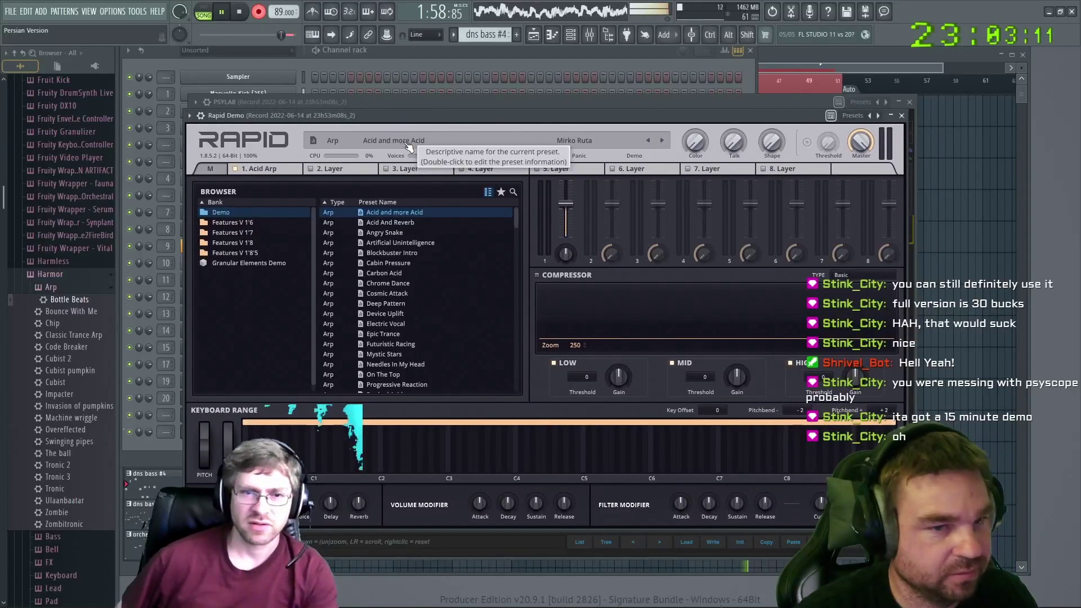
click(316, 36)
click(242, 13)
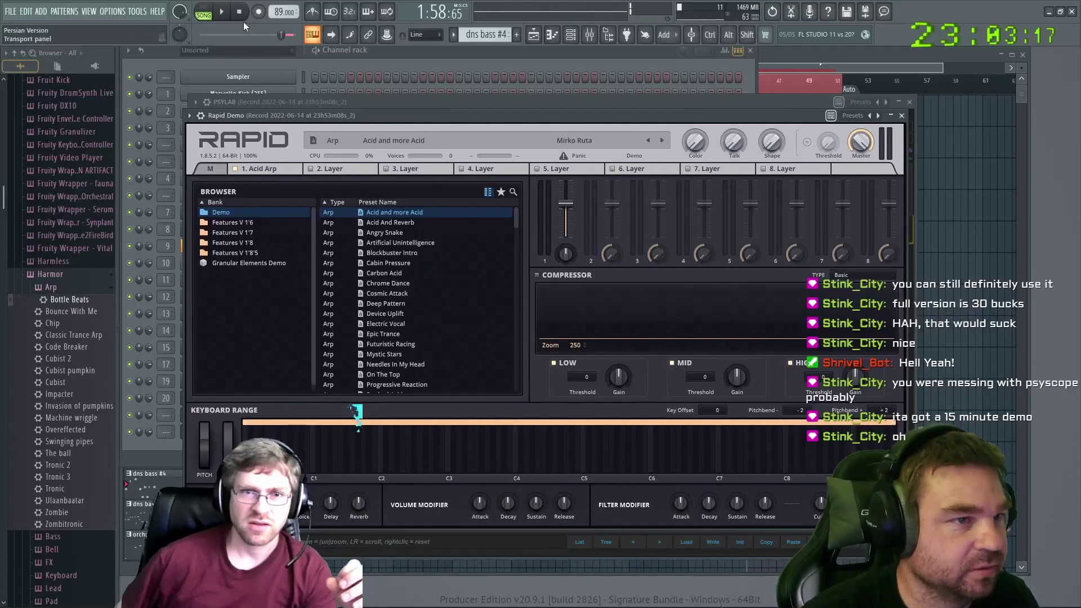
drag(425, 116, 441, 121)
key(e)
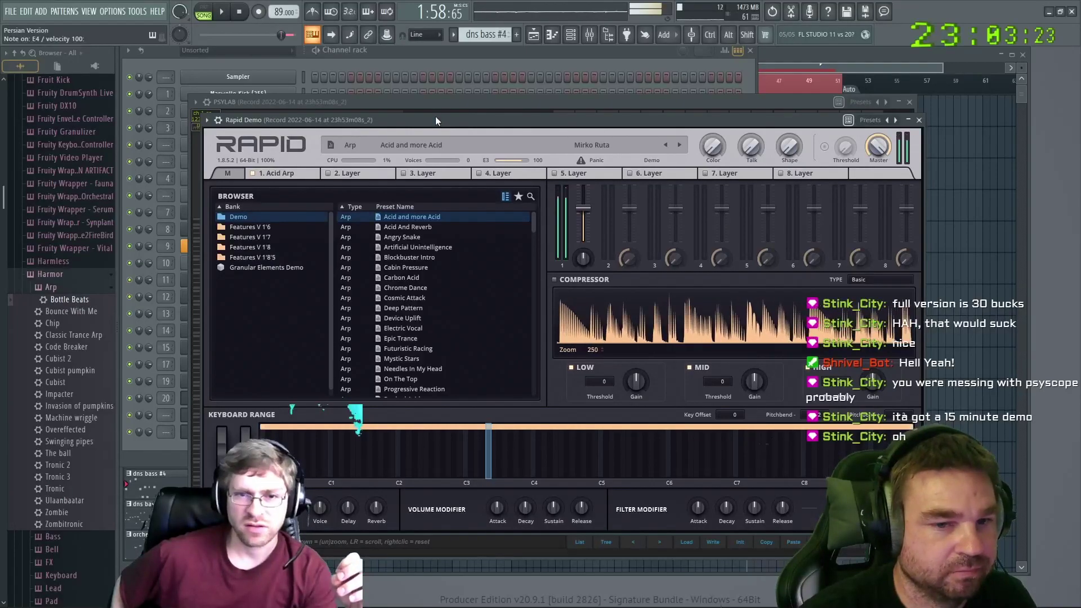
Audition the Acid And Reverb arp preset and the Pitch Bass 1 bass preset by playing notes
click(403, 227)
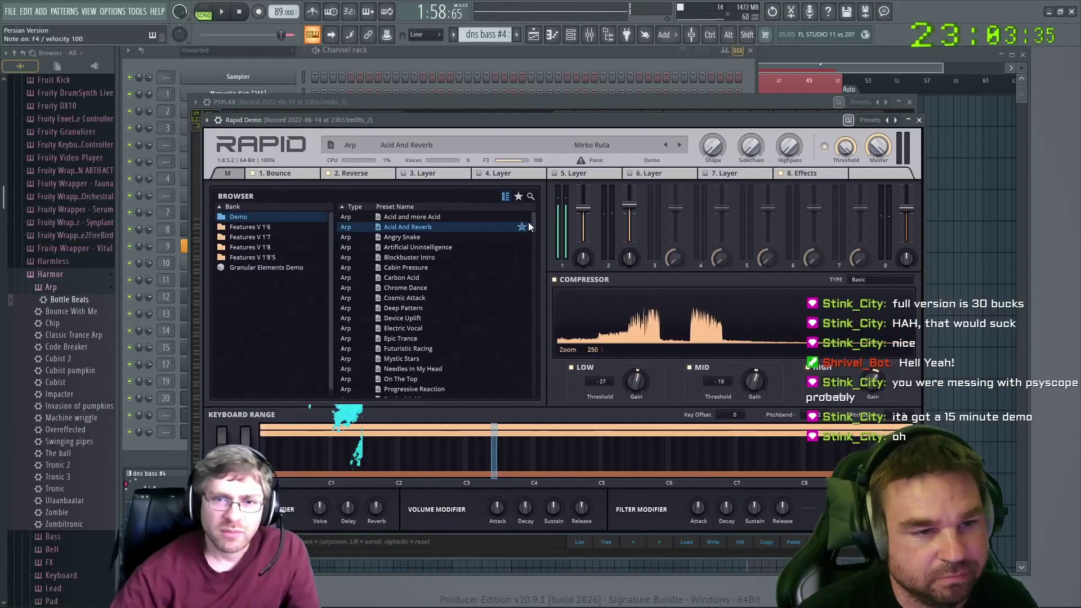
drag(532, 224, 531, 261)
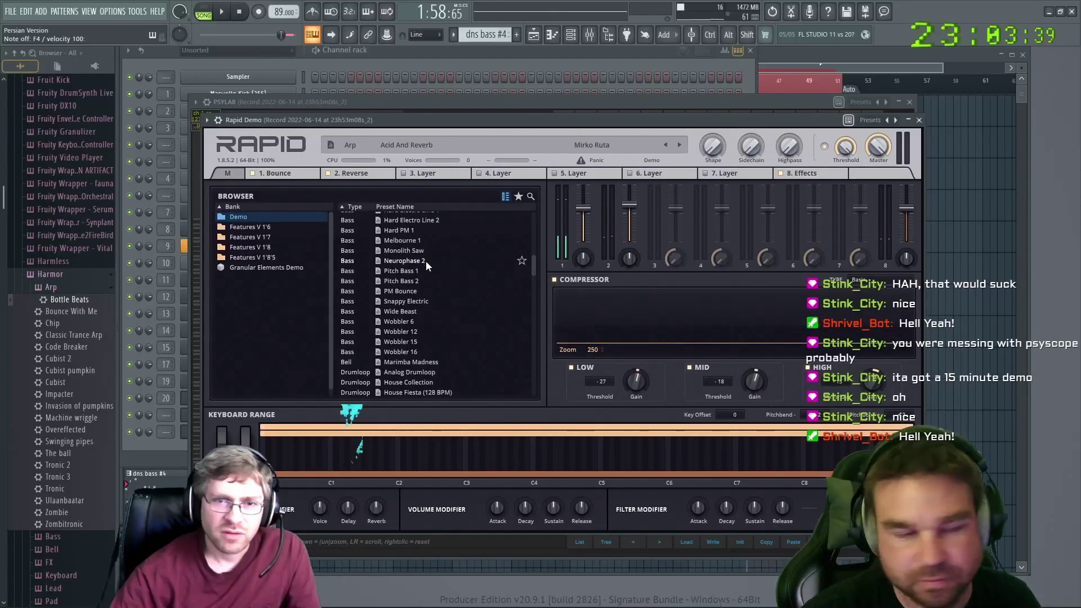
mouse_move(391, 276)
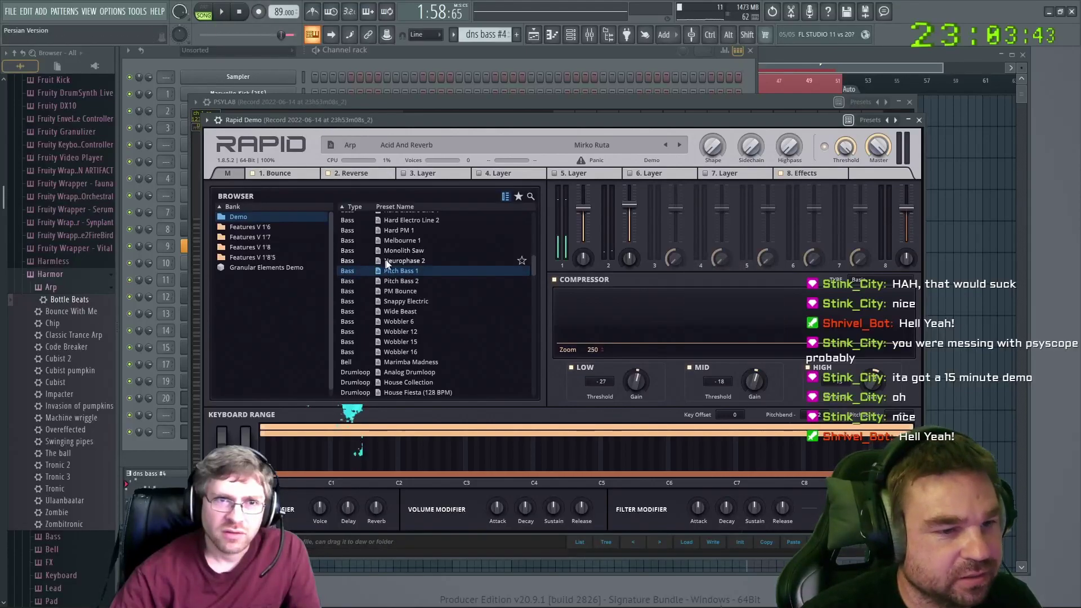
click(400, 271)
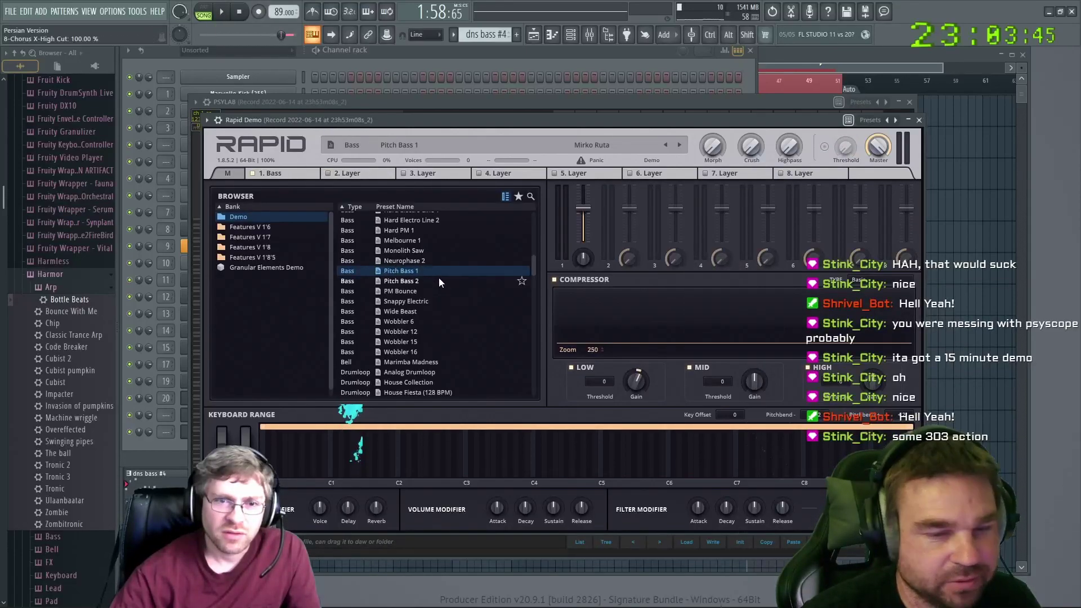
key(c)
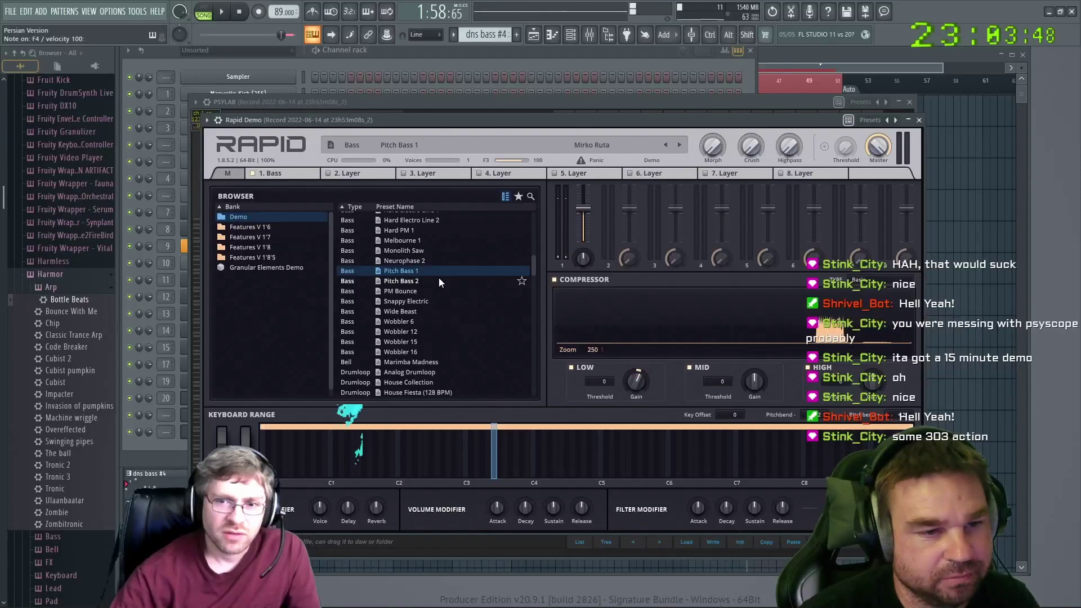
key(m)
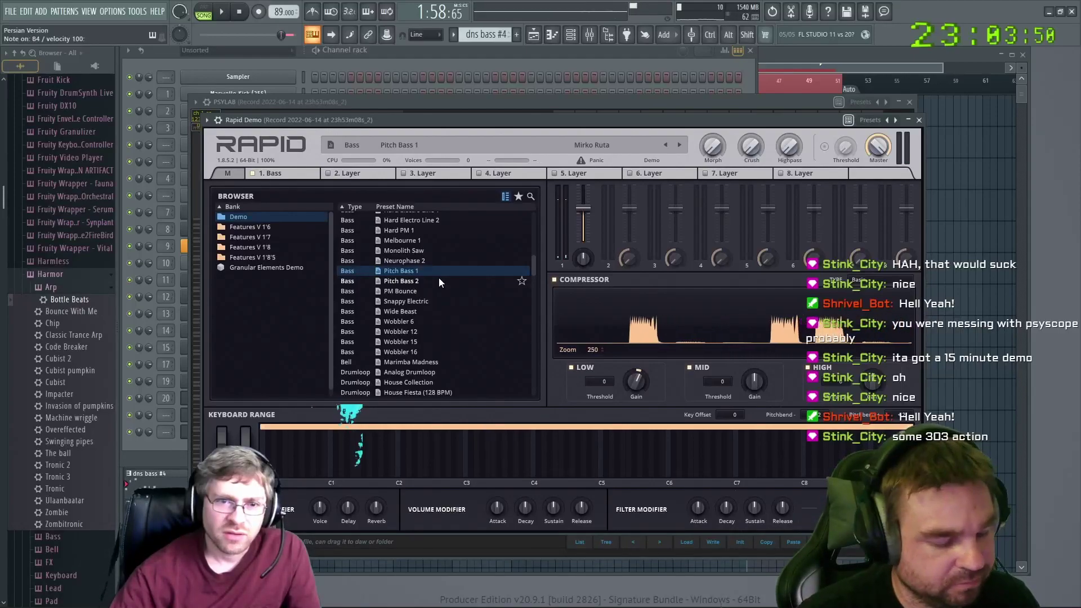
key(c)
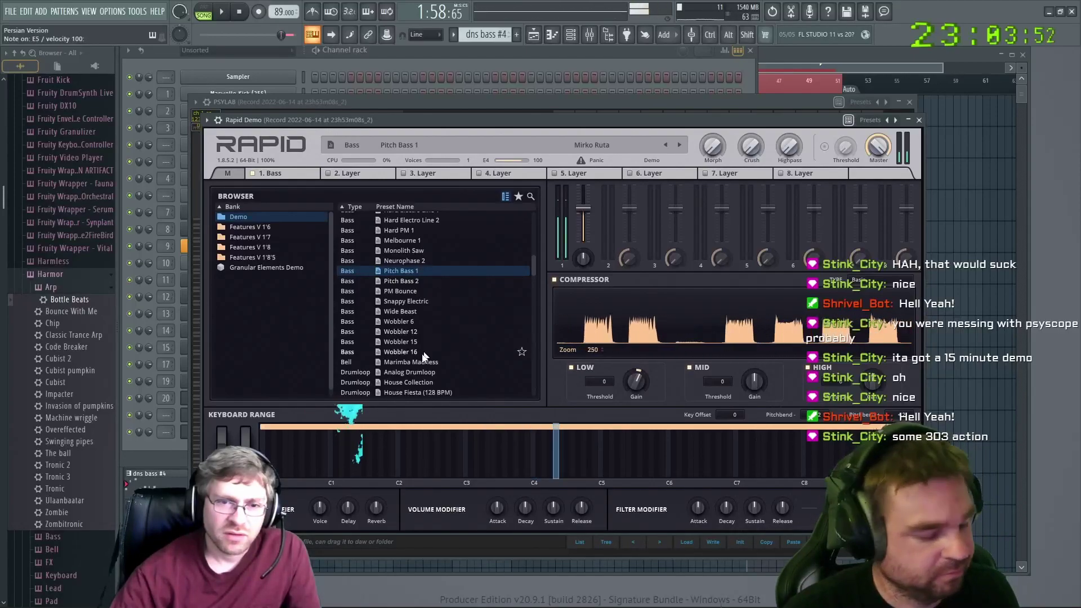
Load the Marimba Madness bell preset in Rapid and audition it with a few notes
click(414, 363)
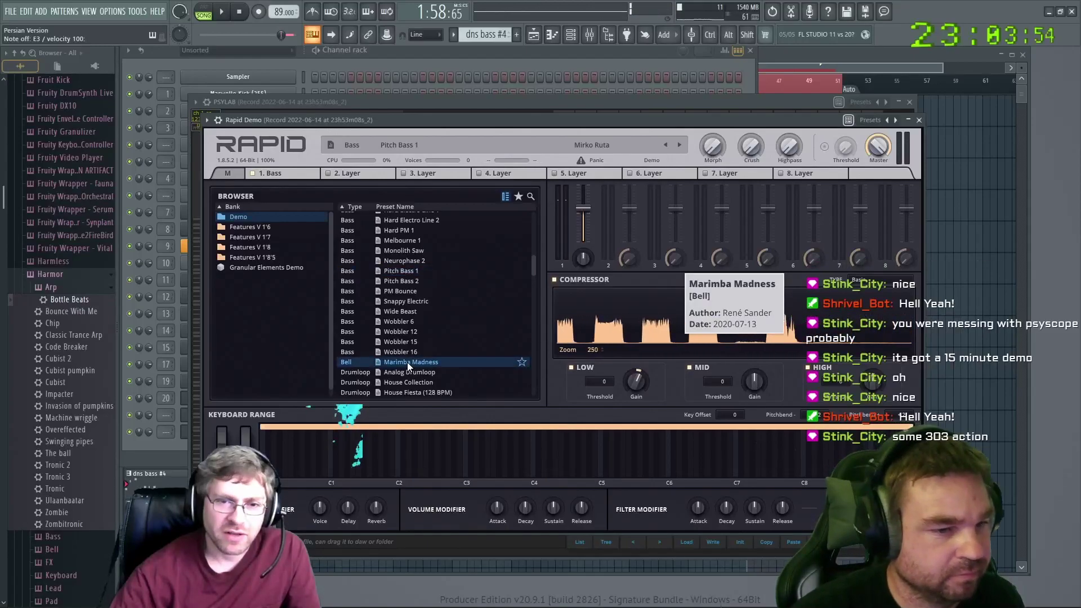
double_click(407, 361)
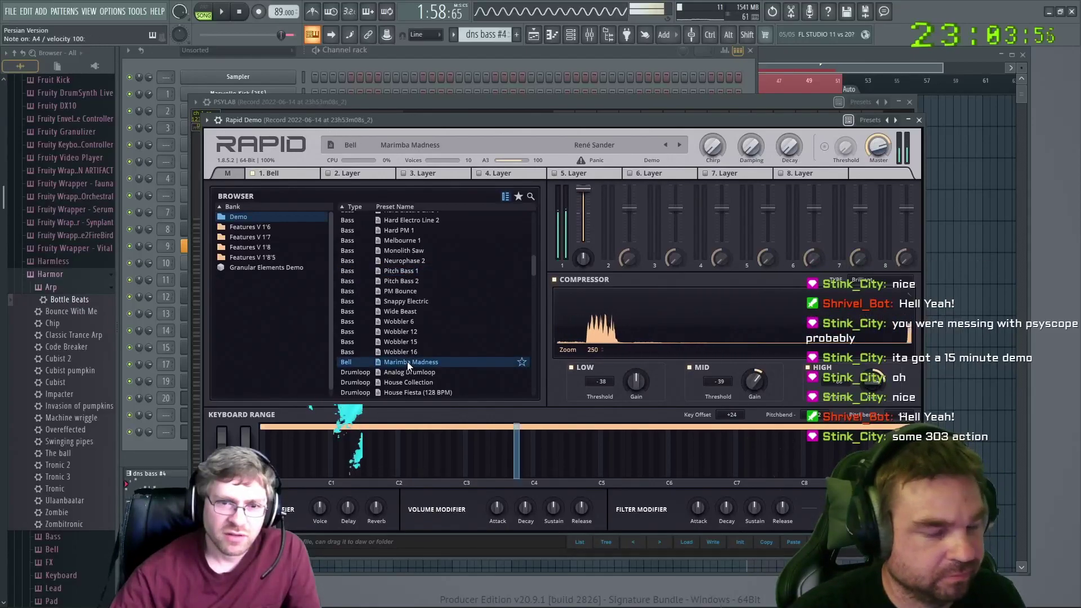
key(o)
key(p)
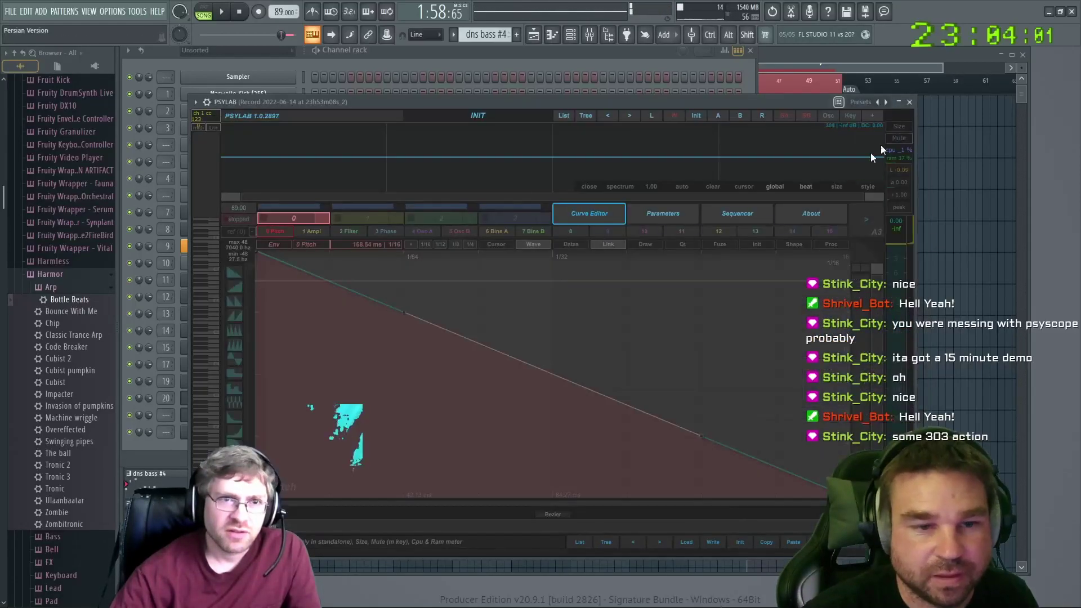
Close the PSYLAB and Distorted Metal plugin windows to uncover the channel rack
click(732, 102)
click(909, 102)
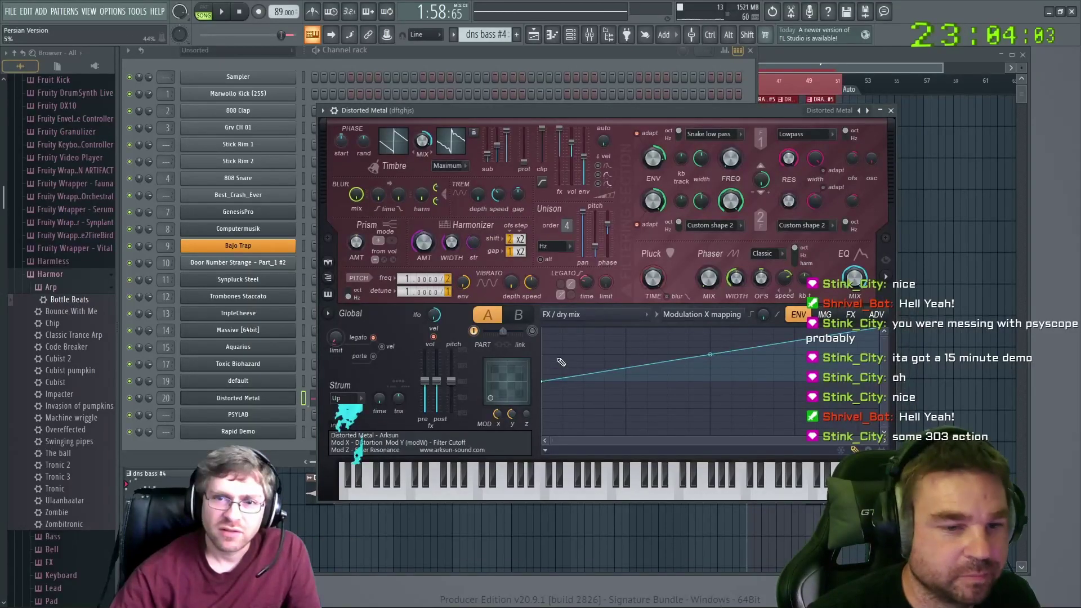
click(891, 110)
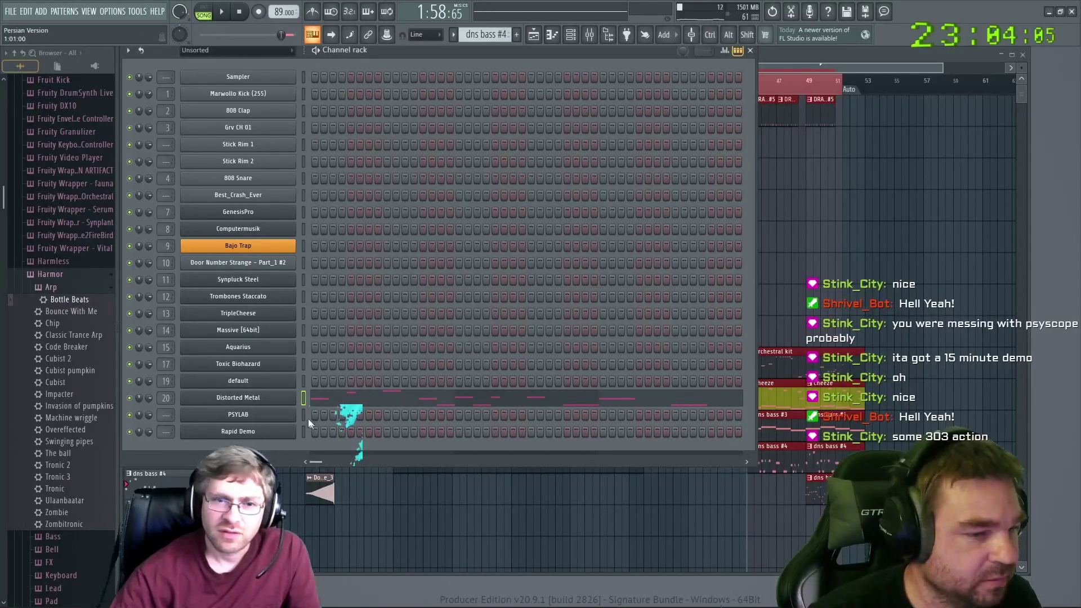
Move the notes from the Distorted Metal channel to the Rapid Demo channel by cutting and pasting them
right_click(281, 397)
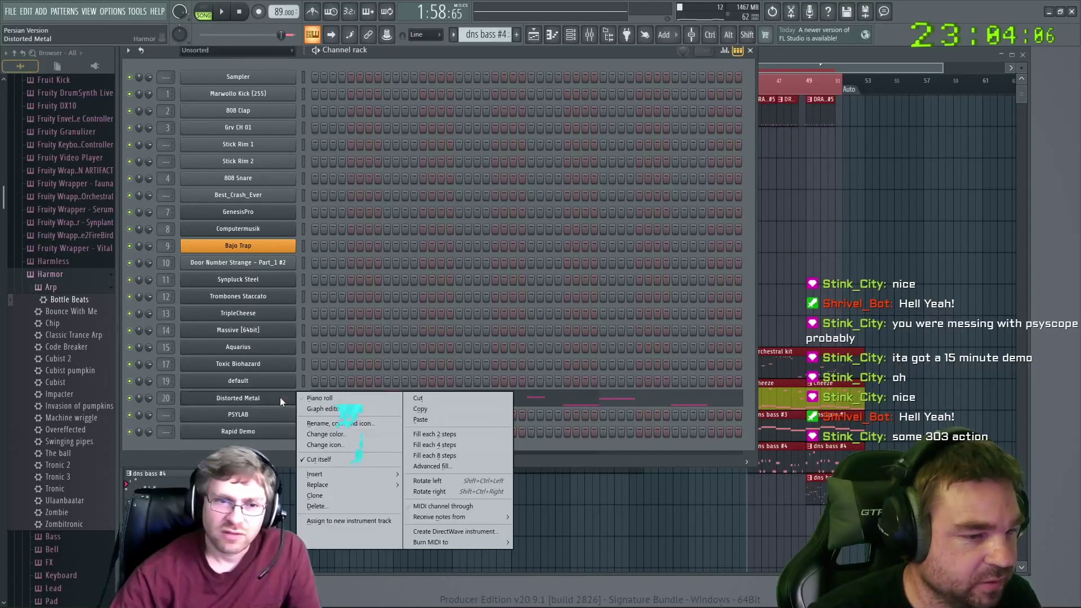
click(416, 398)
right_click(284, 431)
click(441, 448)
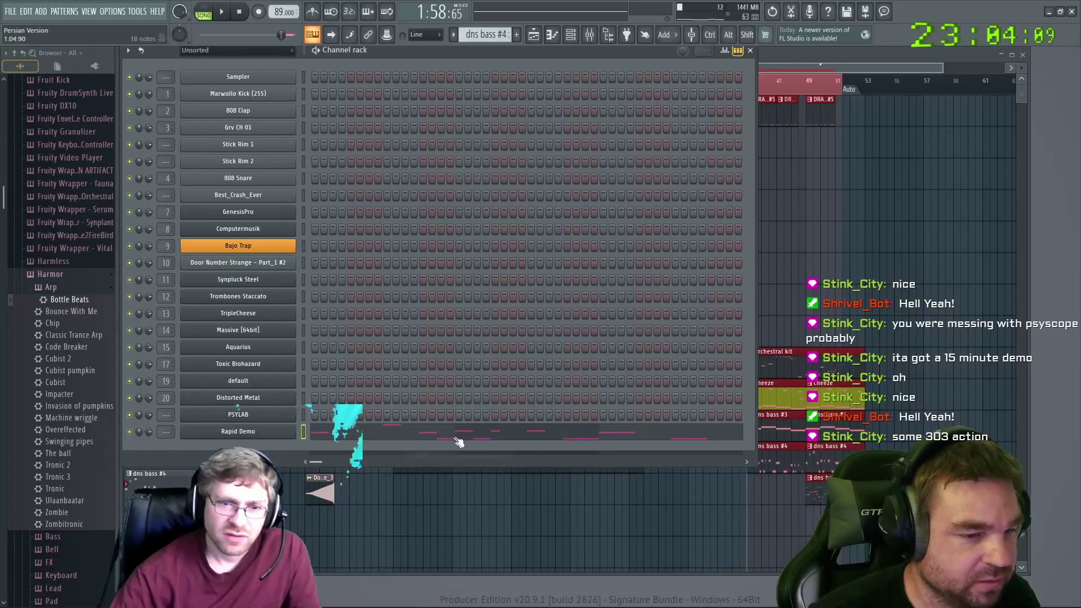
Play the dns bass #4 pattern on its own and examine Rapid Demo's notes in the piano roll
key(l)
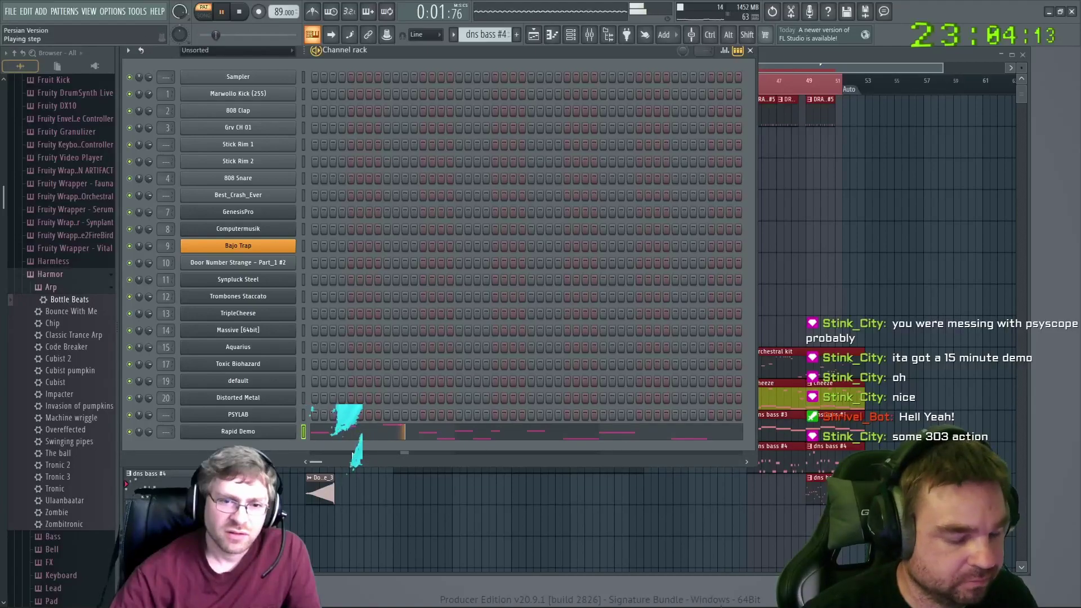
click(346, 434)
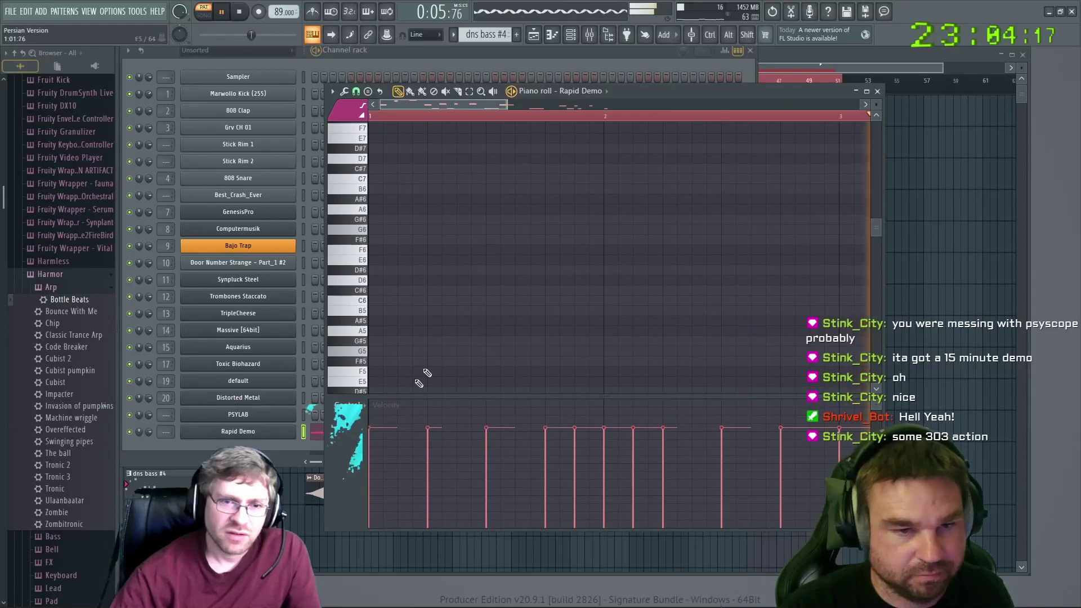
key(ctrl+Down)
scroll(550, 235, down, 5)
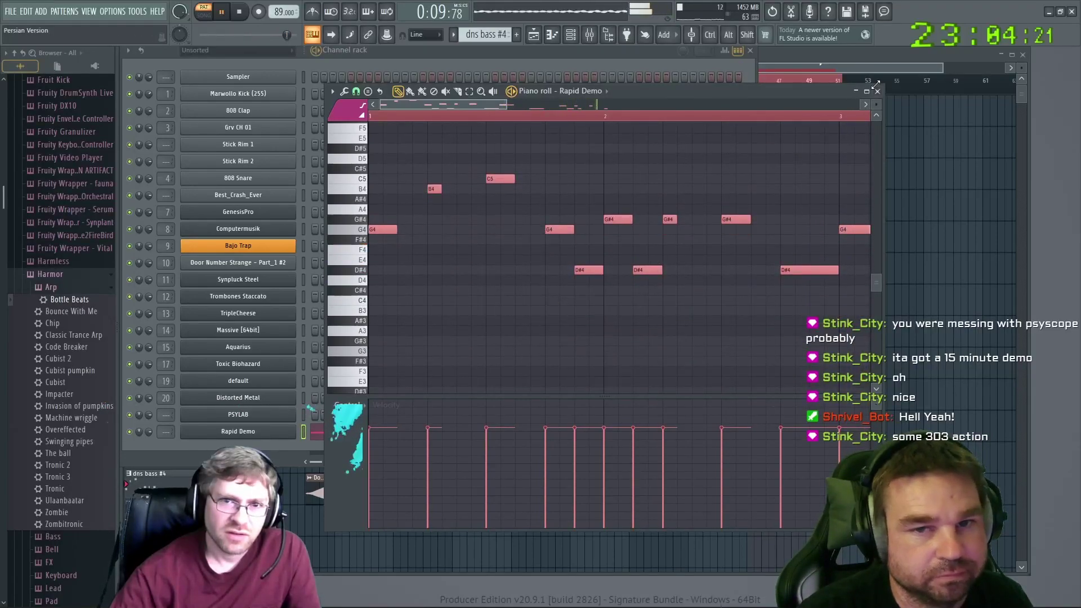
key(F7)
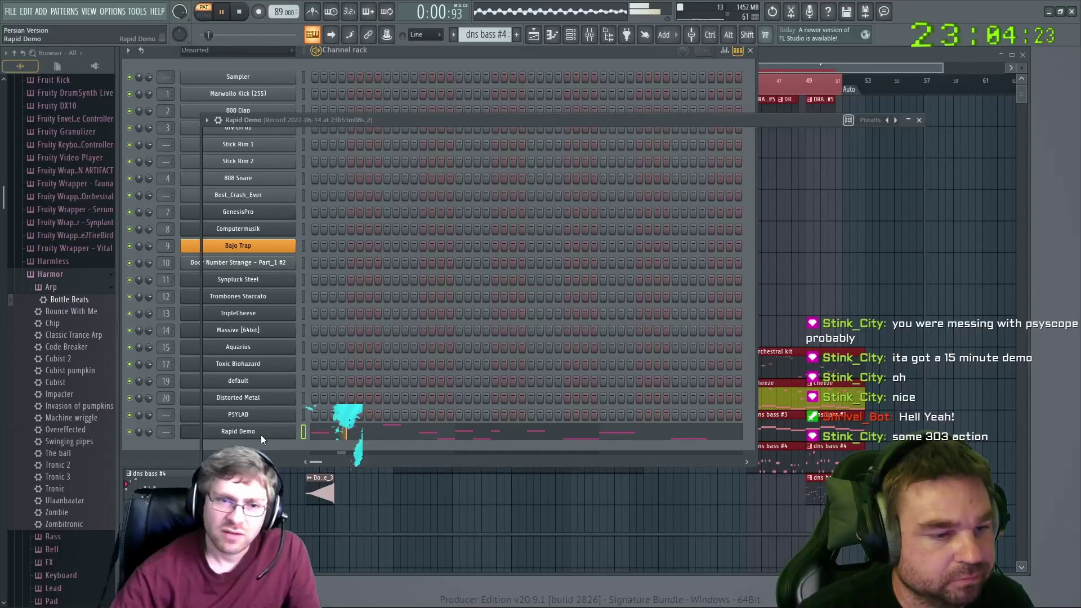
Audition Rapid presets Analog Drumloop, House Collection, House Fiesta (128 BPM), Shake and Crush, Basic Riser and Catwalk against the looping pattern
click(261, 434)
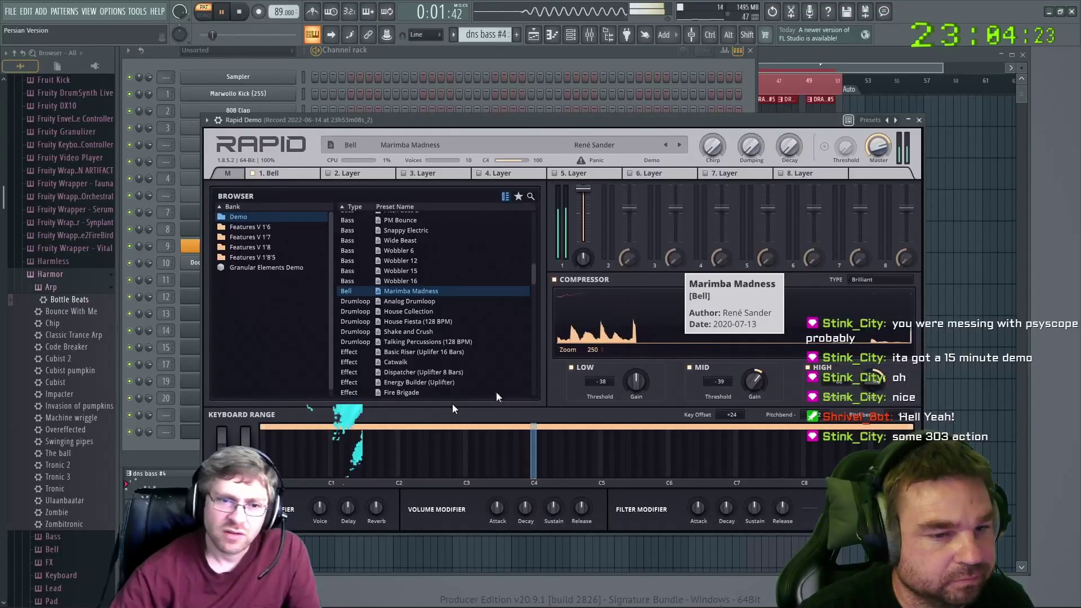
click(407, 302)
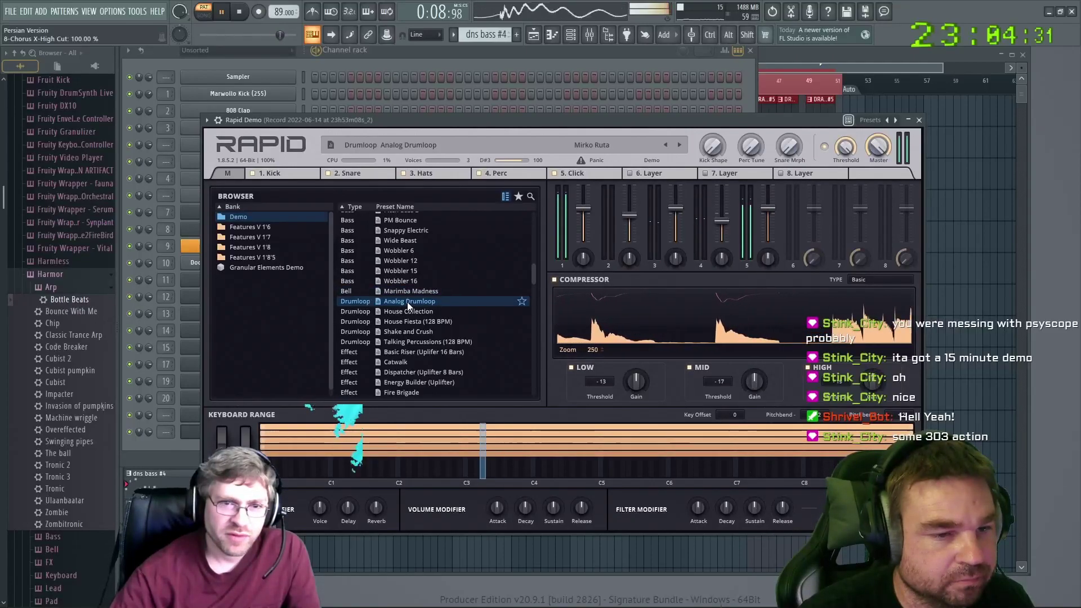
click(403, 310)
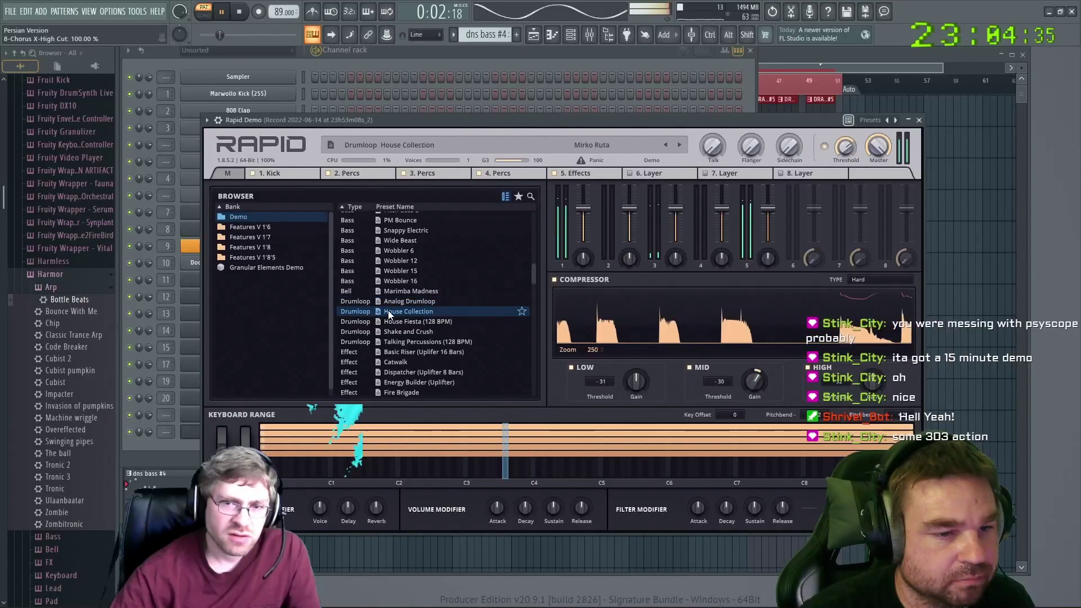
click(401, 320)
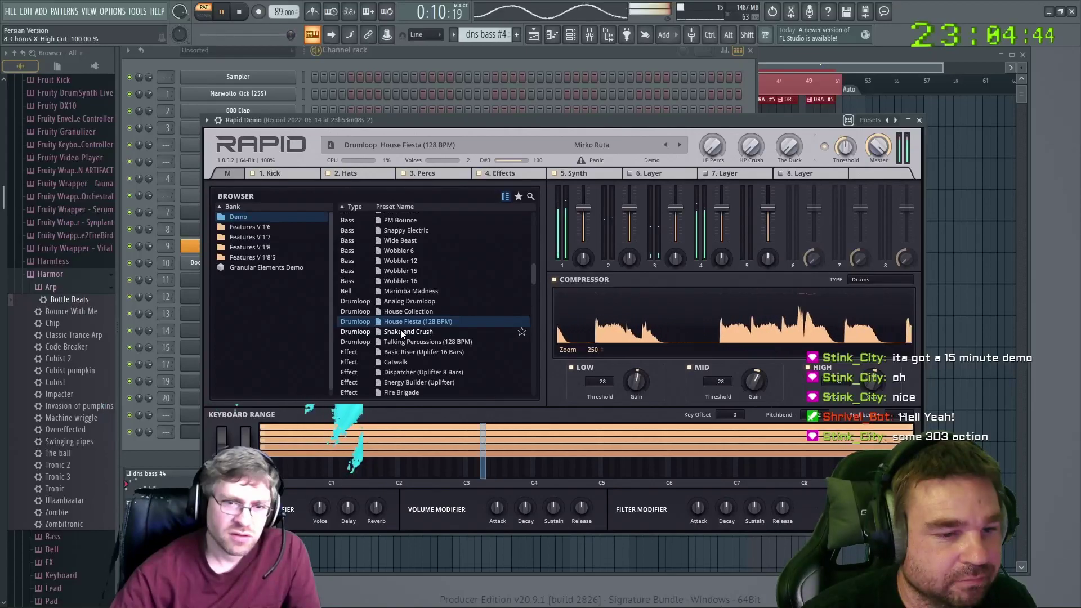
click(401, 331)
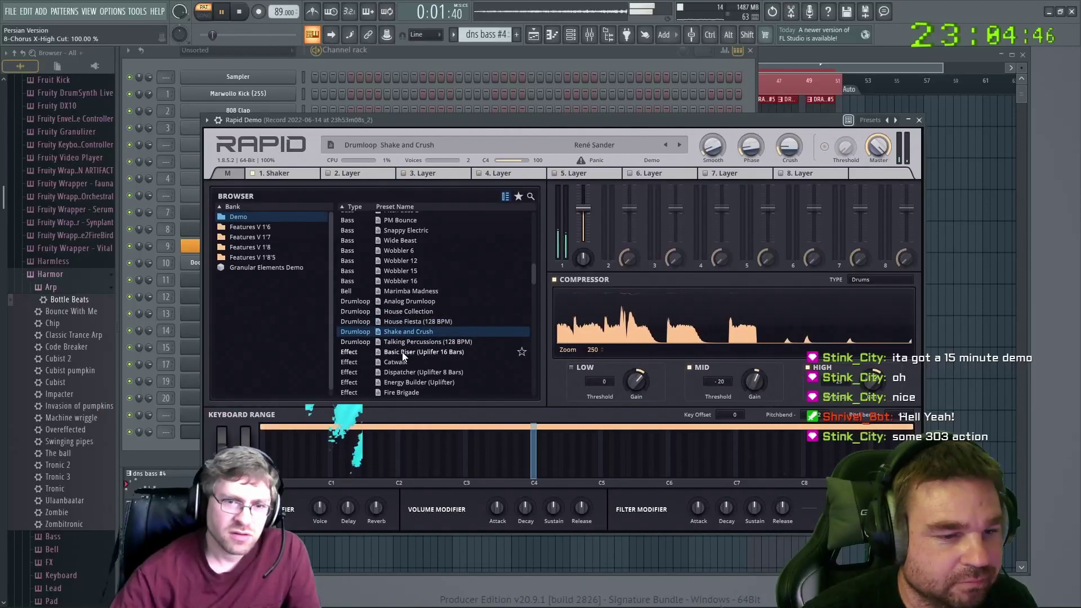
click(402, 353)
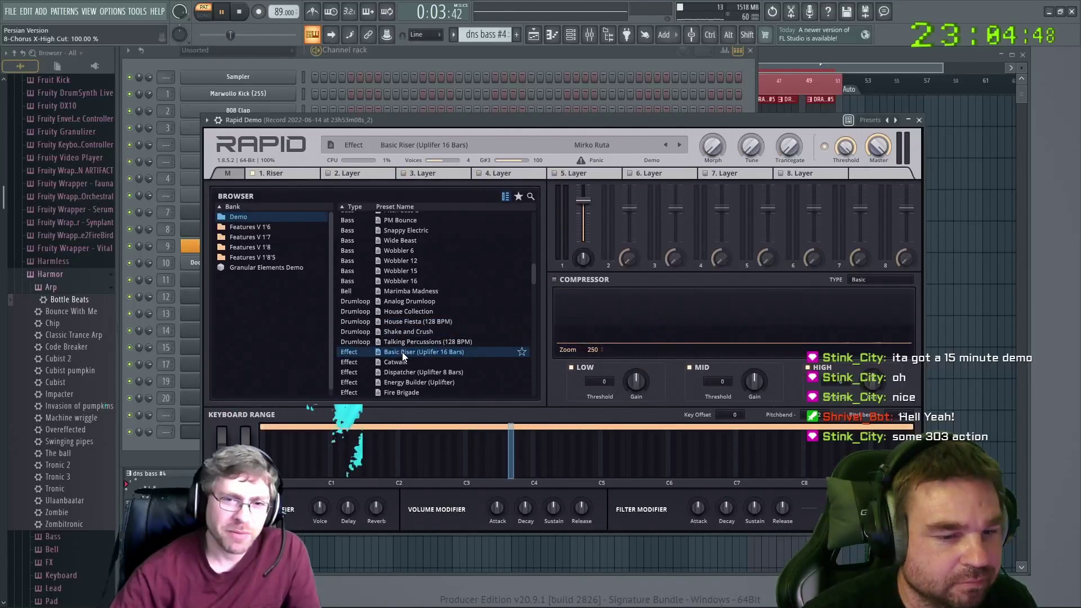
click(393, 361)
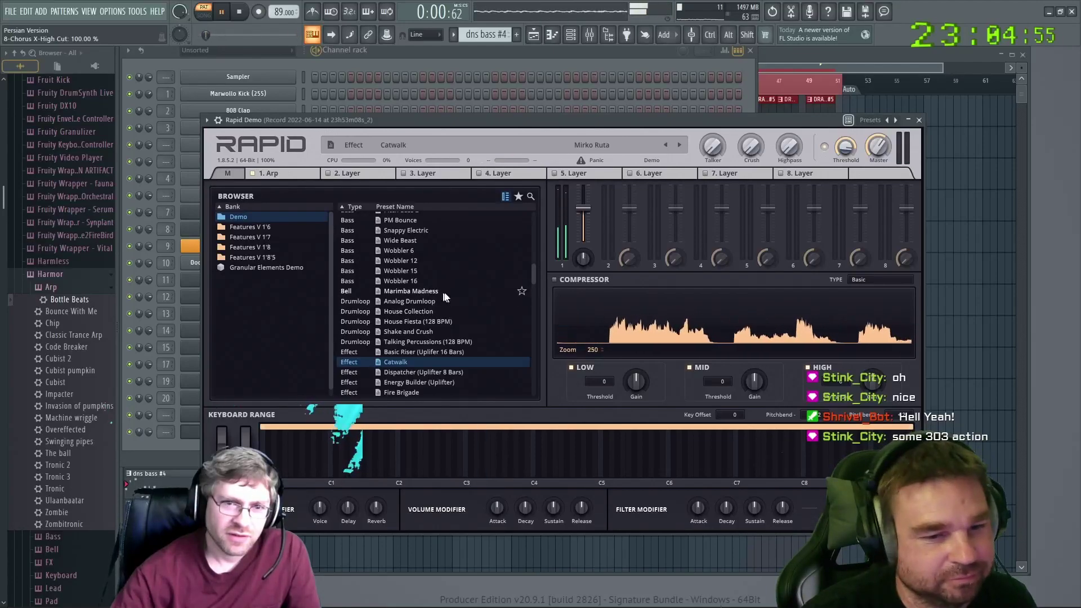
scroll(445, 296, up, 4)
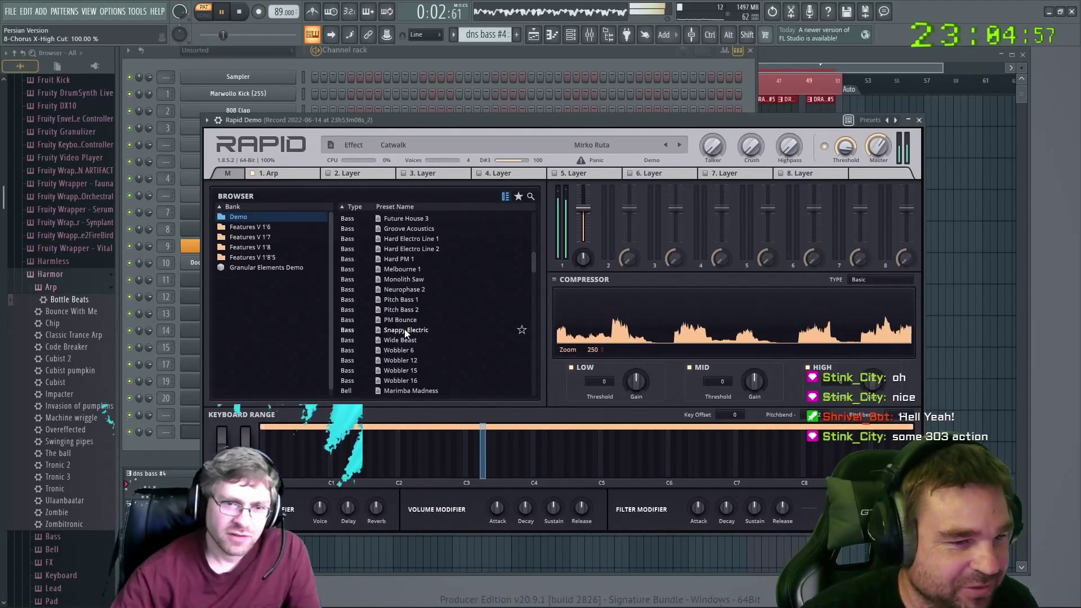
Audition bass presets Acid Real, Basic Screamer 3, Beasty Girlfriend, Bens Saw, Click Bass and Counter Punch against the looping pattern
scroll(404, 332, up, 8)
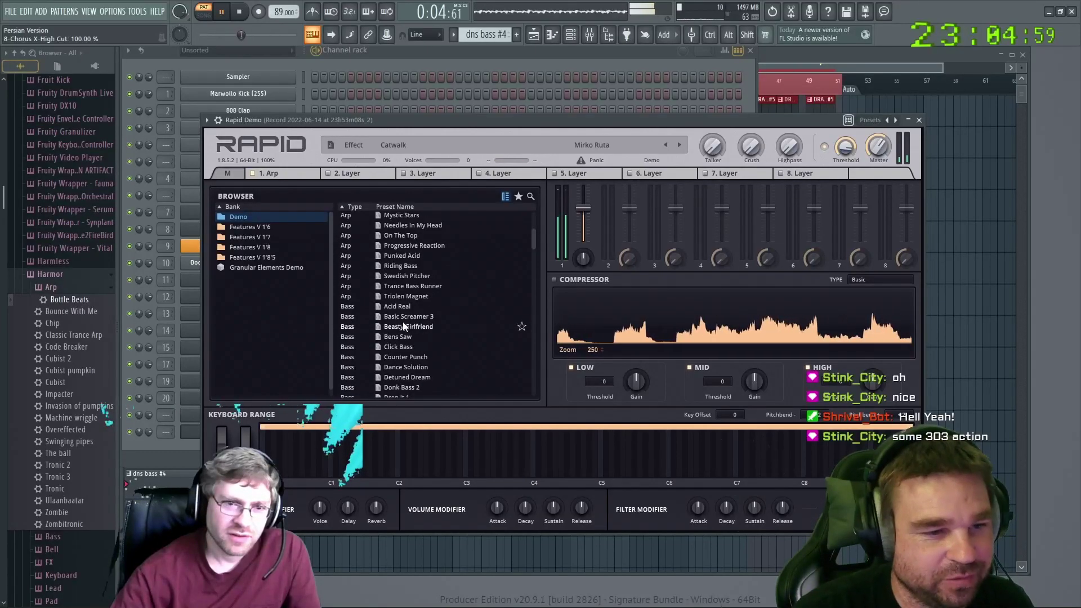
click(397, 306)
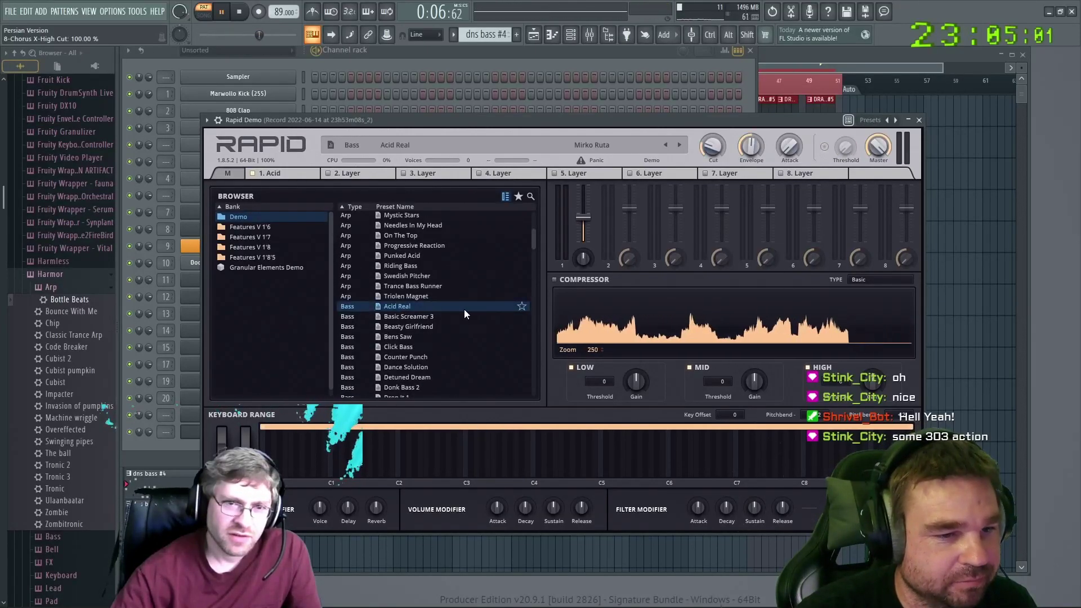
click(403, 316)
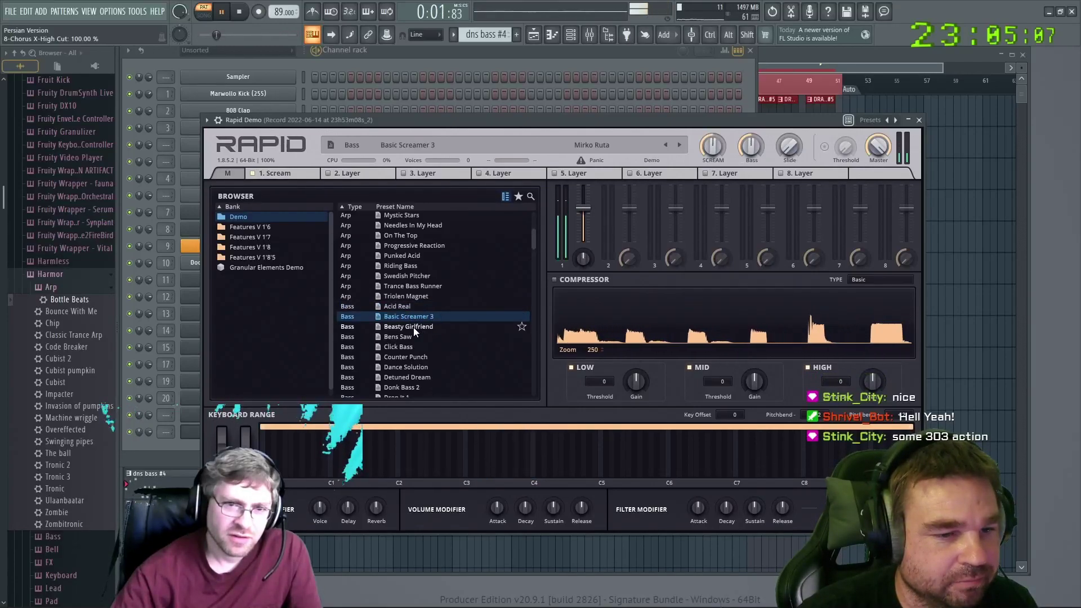
click(413, 326)
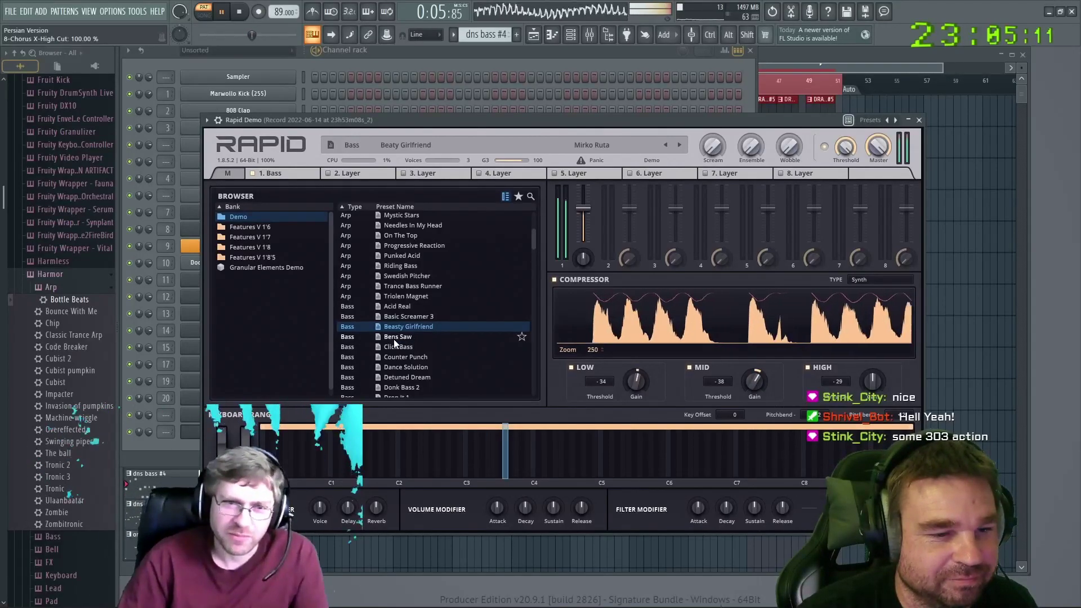
click(394, 338)
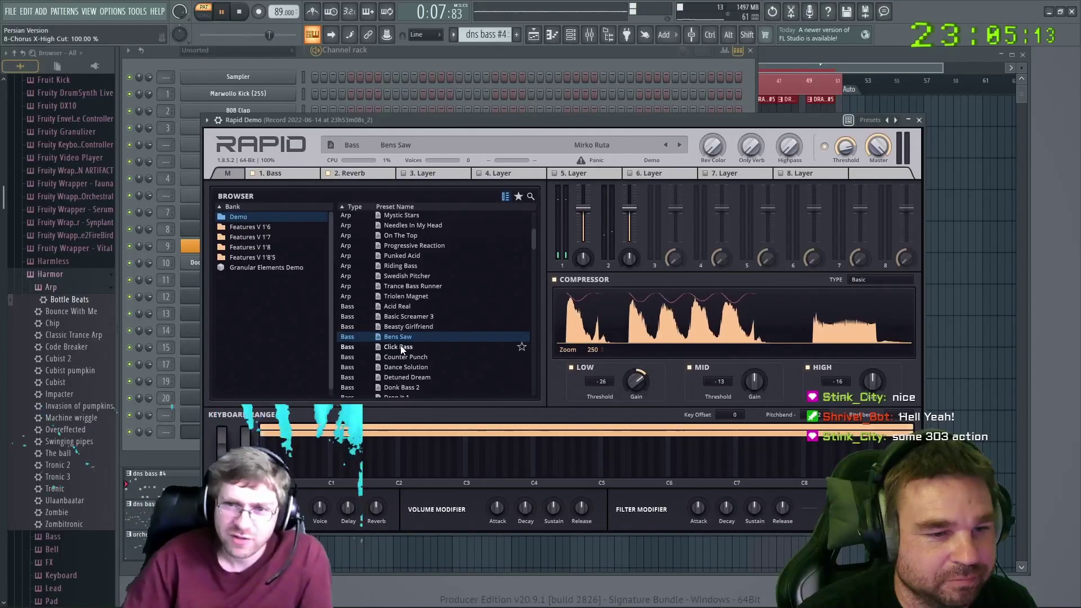
click(400, 347)
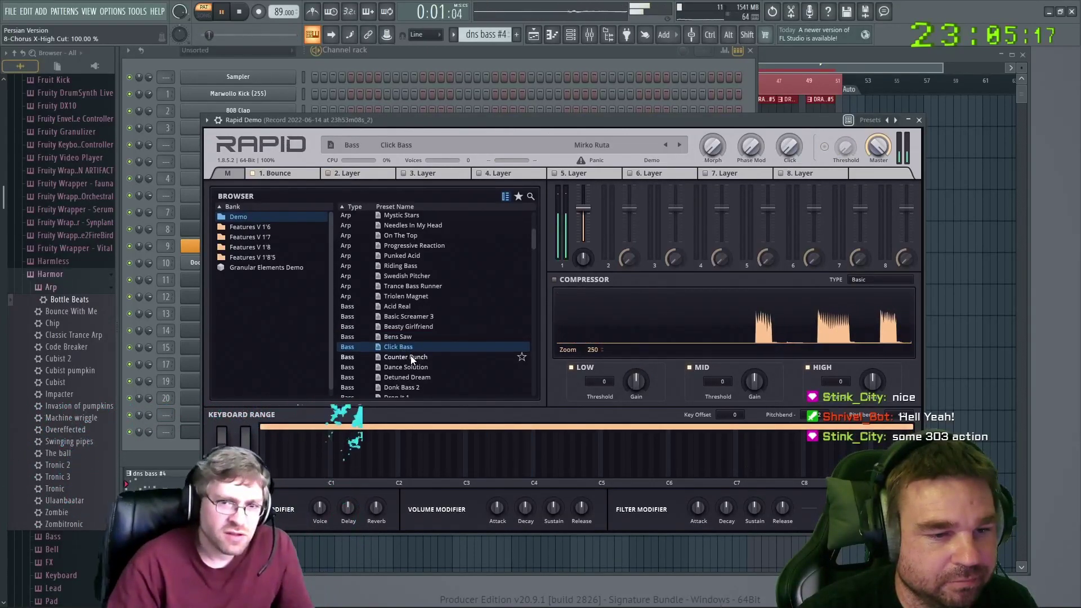
click(410, 358)
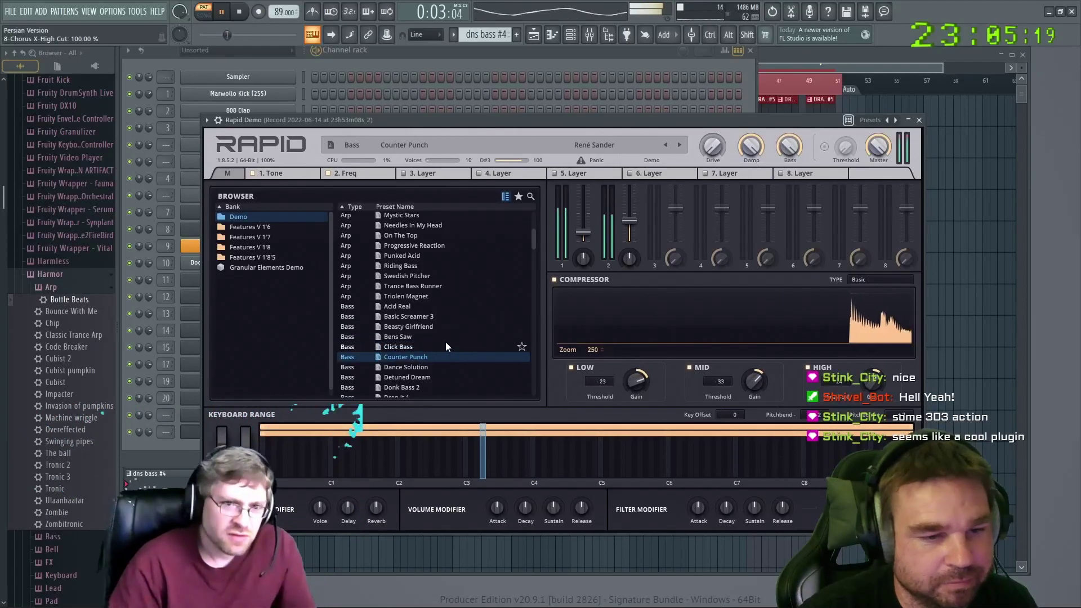
Audition bass presets Dance Solution, Detuned Dream and Donk Bass 2 against the looping pattern
scroll(446, 346, down, 1)
click(413, 336)
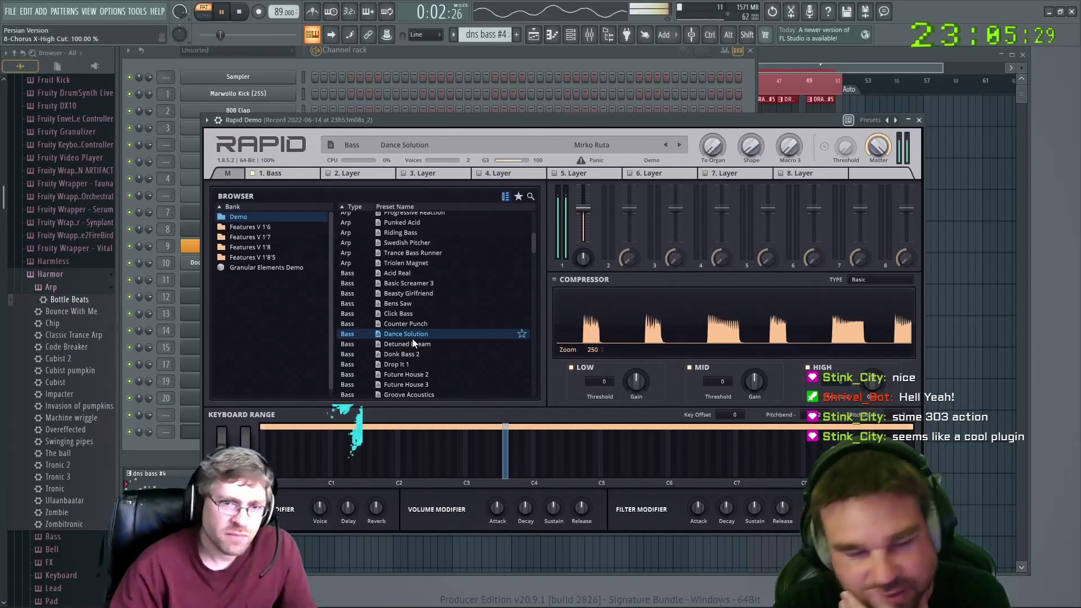
drag(452, 115, 435, 97)
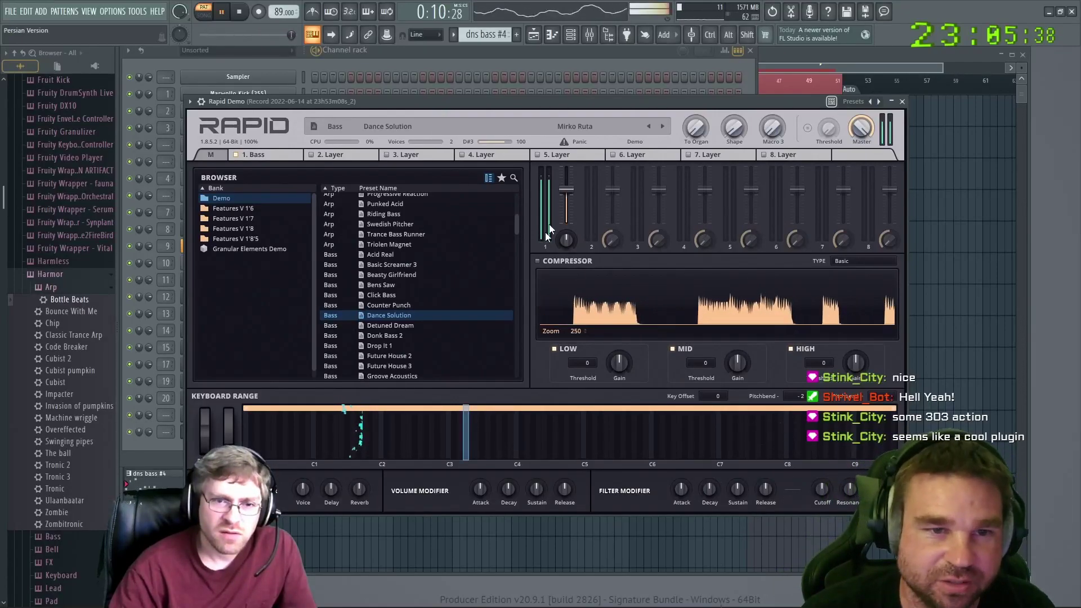
click(408, 326)
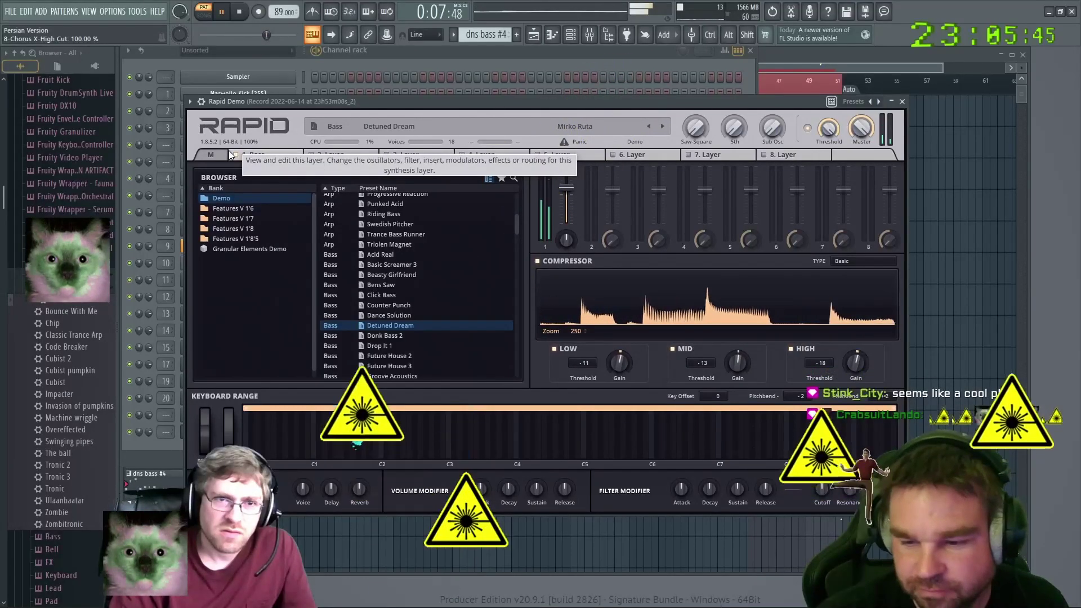
click(379, 336)
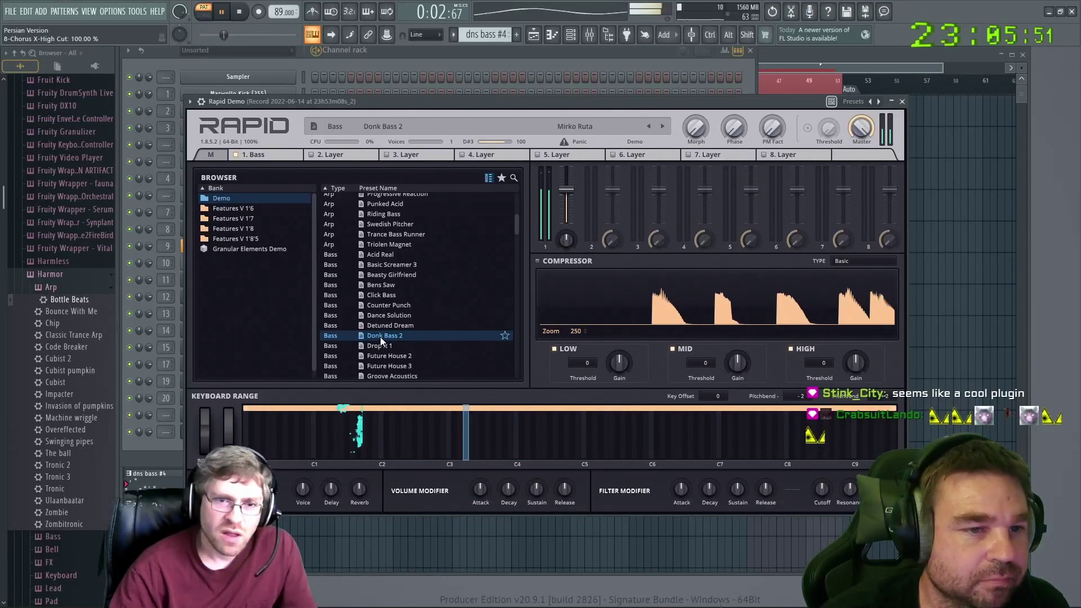
Audition melody presets Boundaries of Truth, Dance Colossus, Dance Melo 2 and EDM Break against the looping pattern
scroll(397, 309, down, 4)
scroll(398, 312, down, 10)
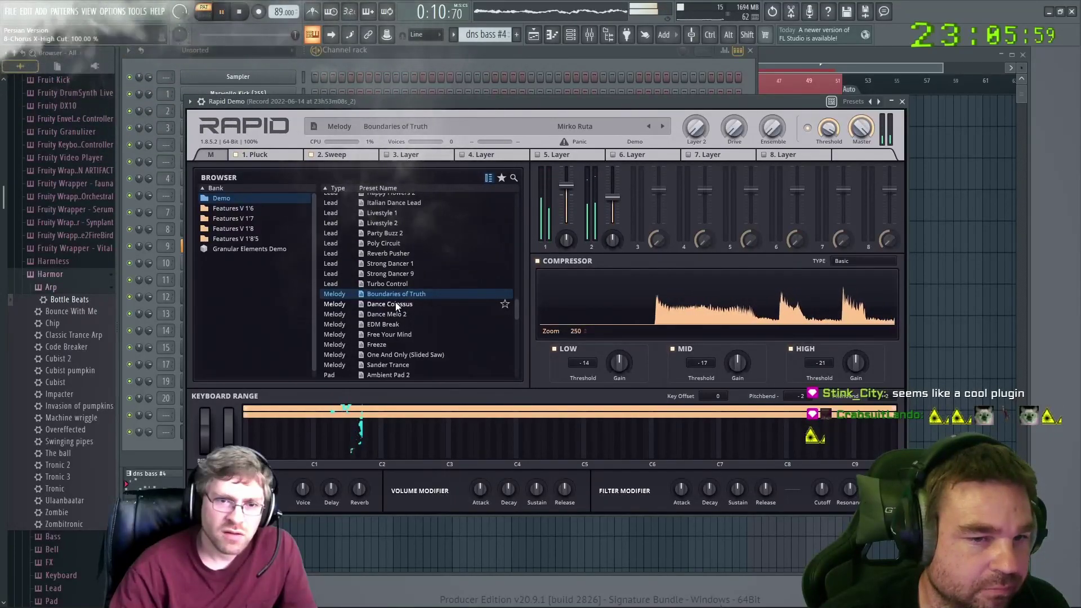
click(395, 304)
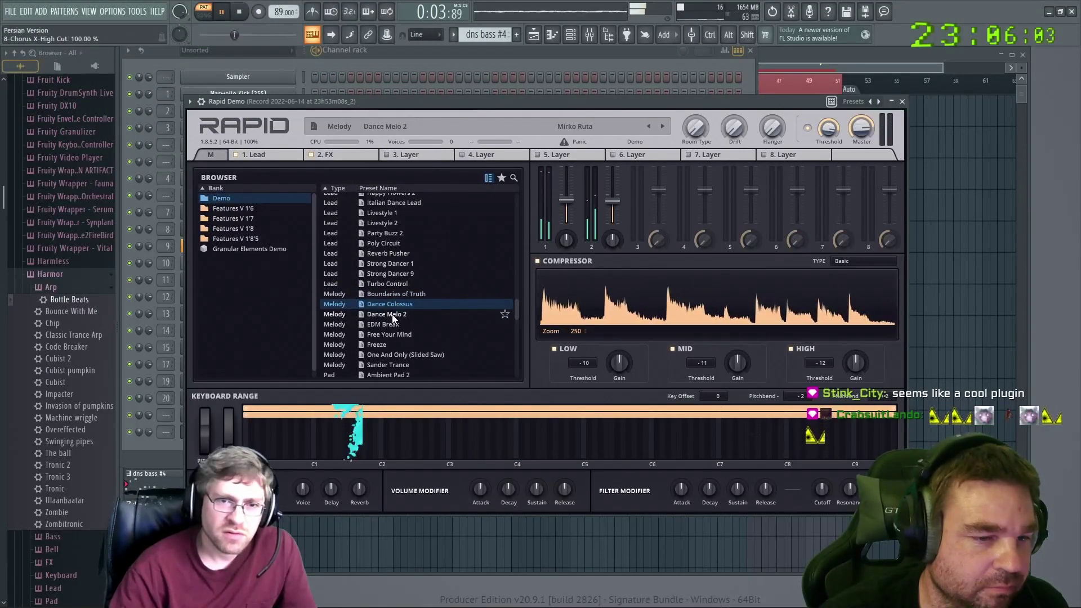
click(392, 314)
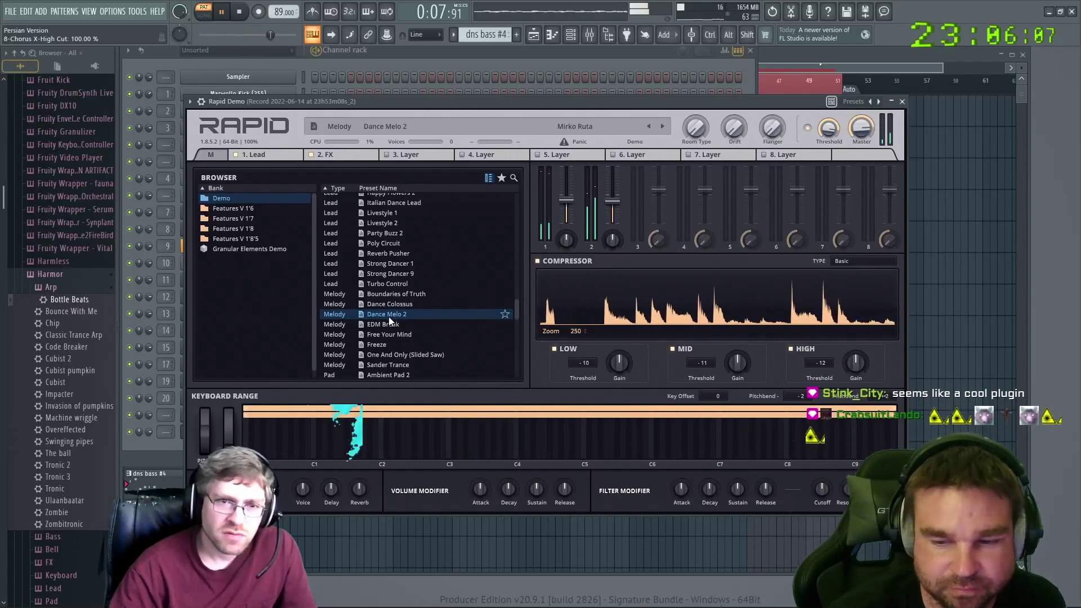
click(389, 325)
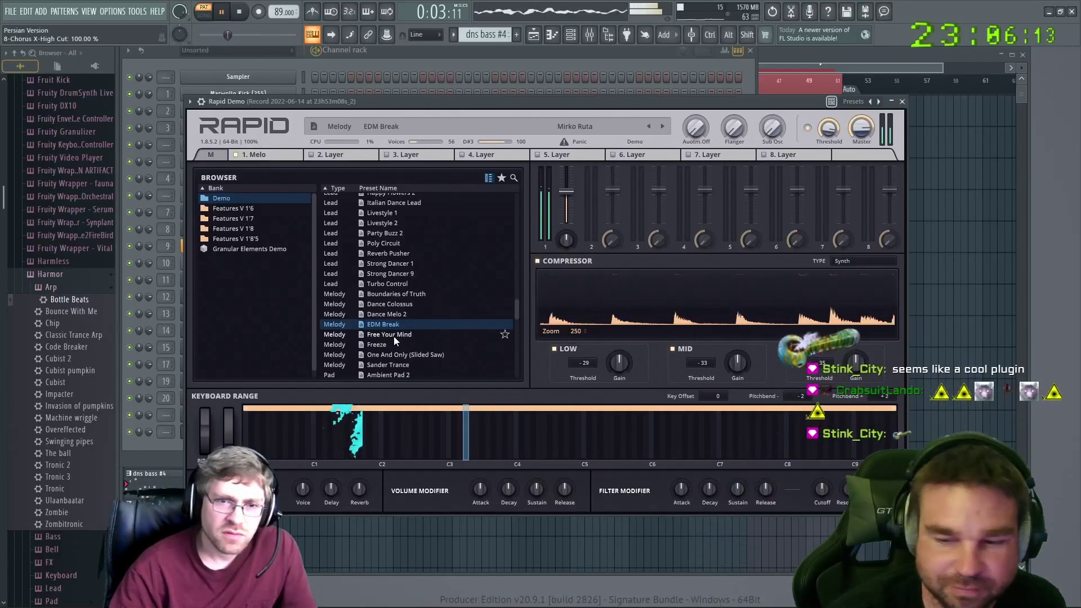
Load the Free Your Mind melody preset and lower its Melo layer to 29.27% and its Bass layer to 24.82%
click(394, 336)
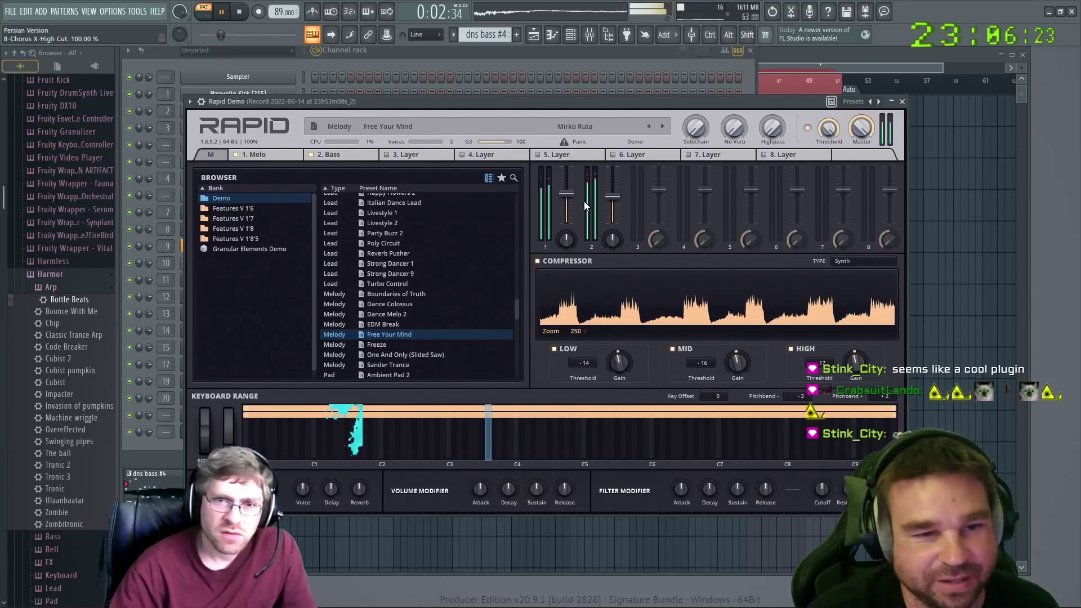
drag(566, 194, 566, 223)
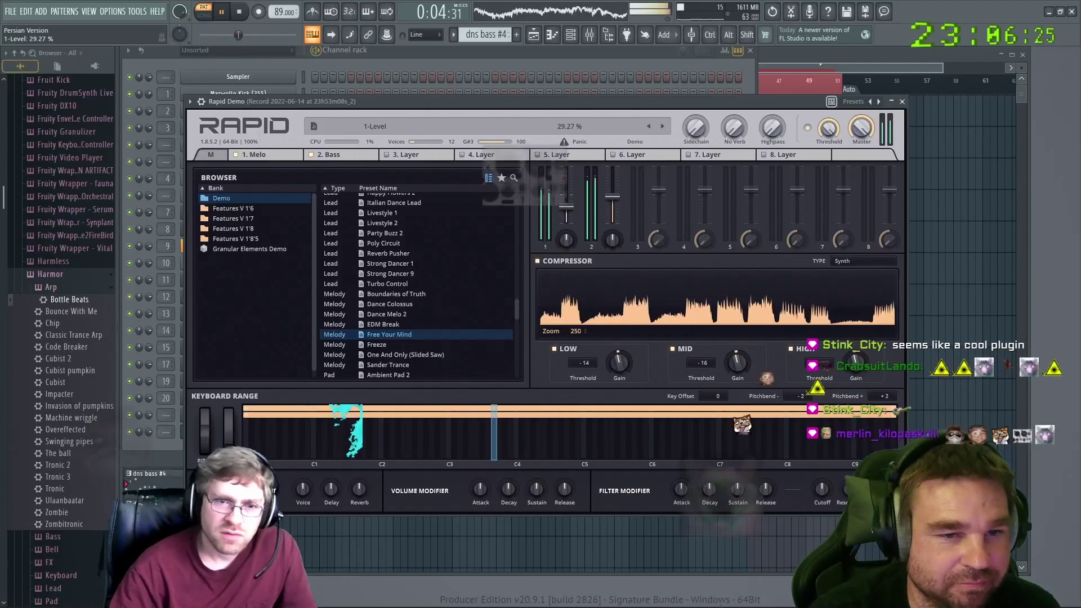
mouse_move(612, 196)
mouse_down()
mouse_move(612, 223)
mouse_move(612, 209)
mouse_up()
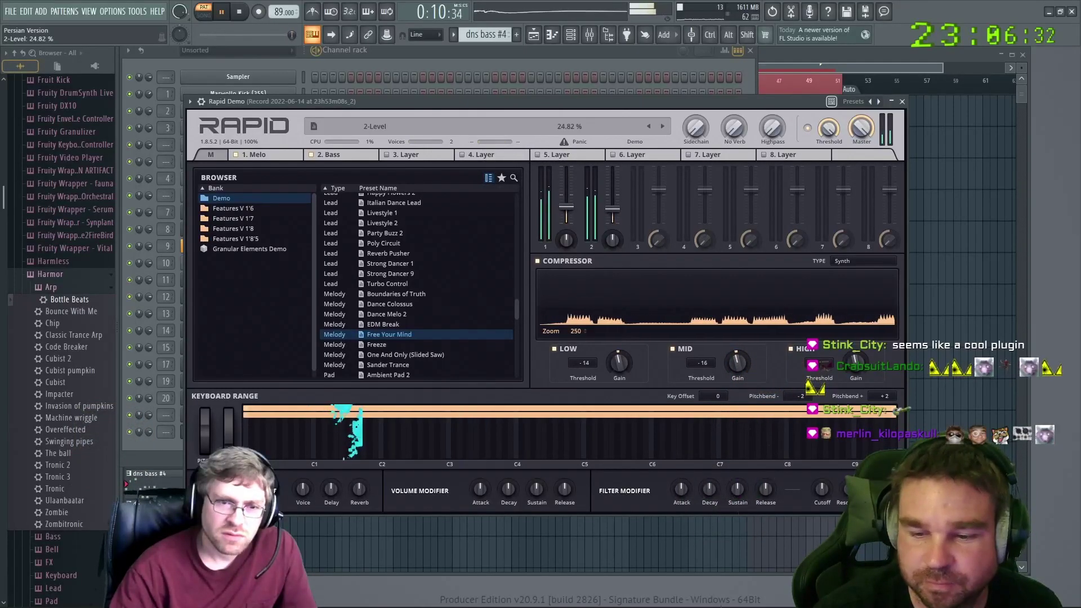
Audition melody presets Freeze, One And Only (Slided Saw) and Sander Trance, plus pads Ambient Pad 2 and Epic Intro
click(370, 344)
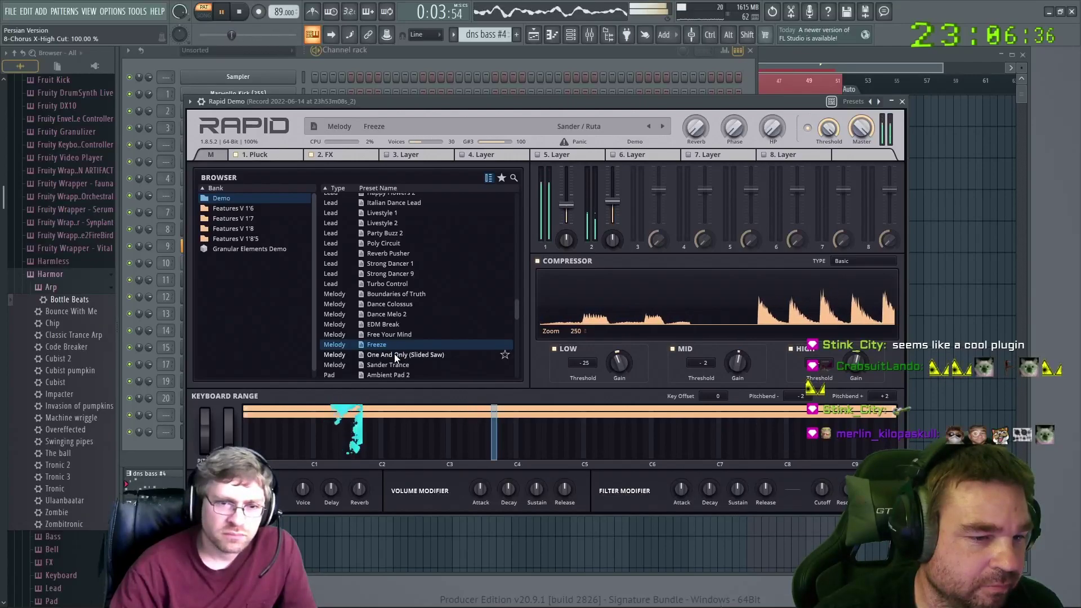
click(394, 354)
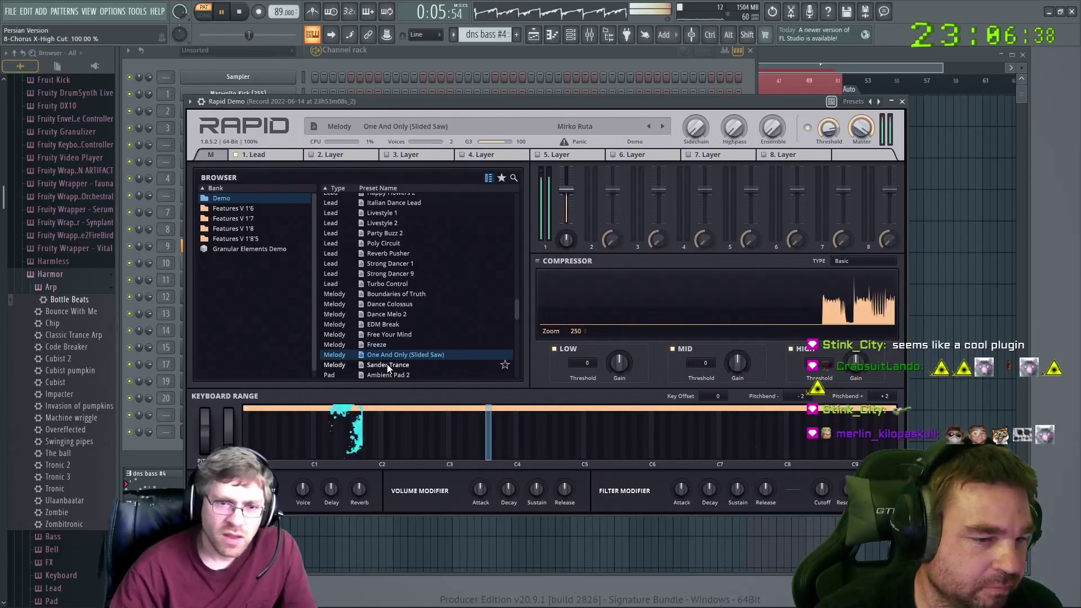
click(386, 365)
scroll(410, 285, down, 3)
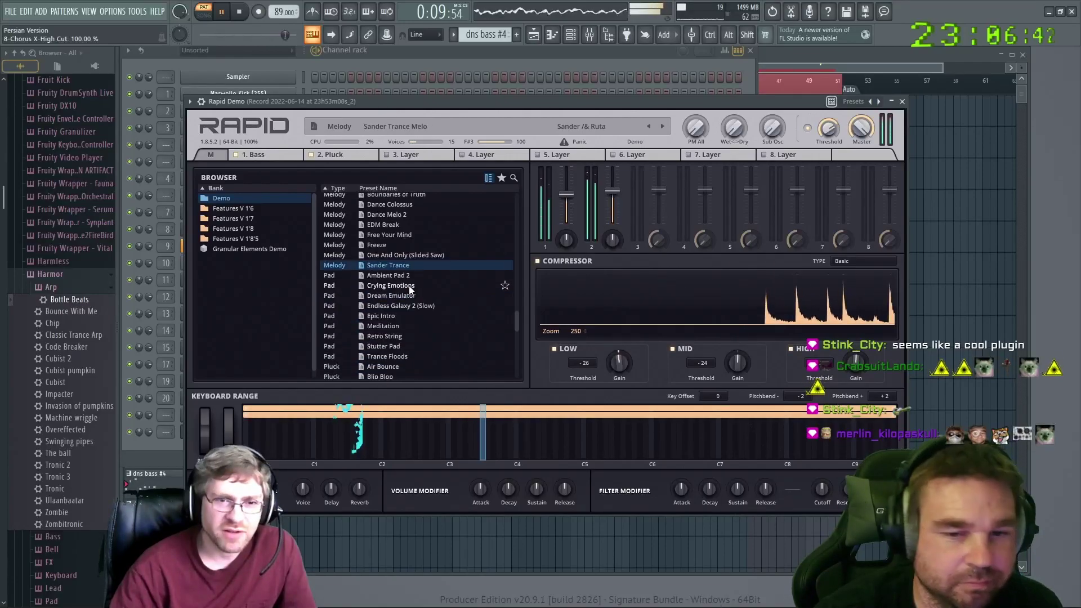
click(384, 275)
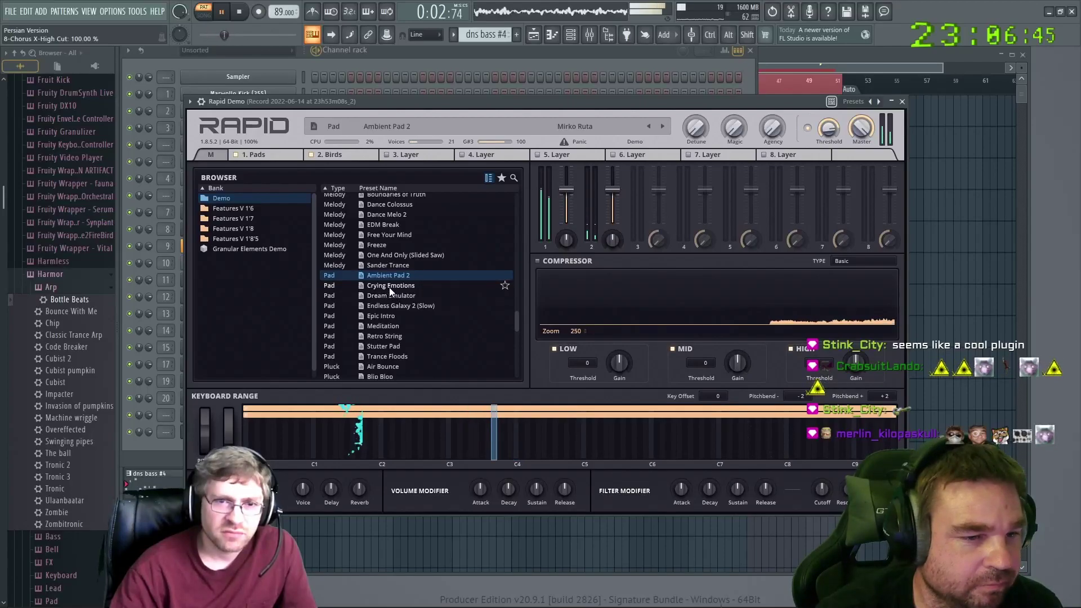
click(379, 317)
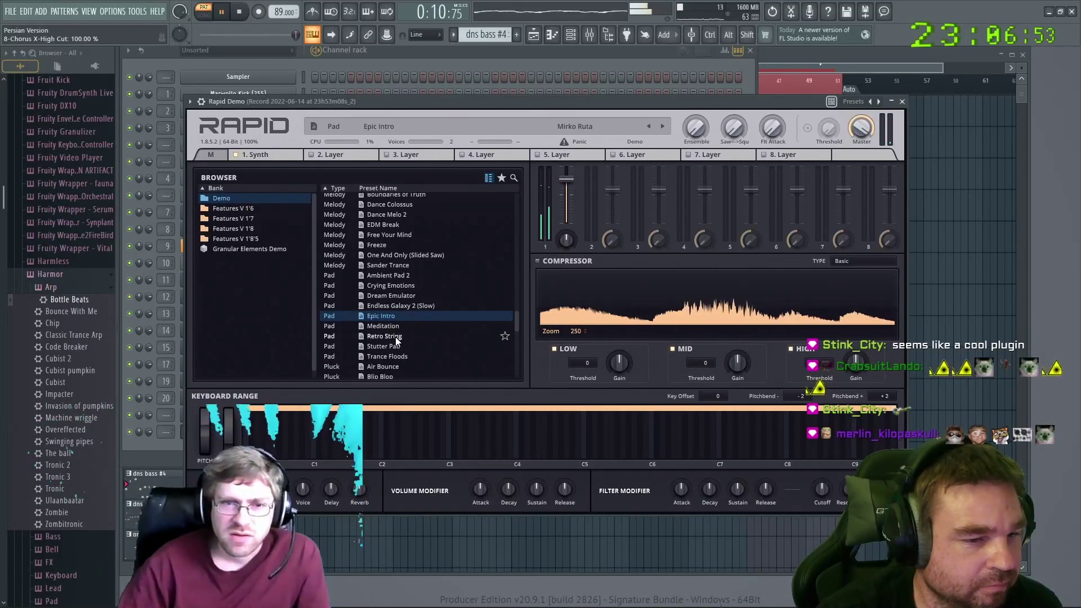
Audition pluck presets Air Bounce, Blip Blop, Caribic Pluck 2 and EDM Power Pluck 1, switching playback to song mode
scroll(390, 348, down, 1)
click(376, 333)
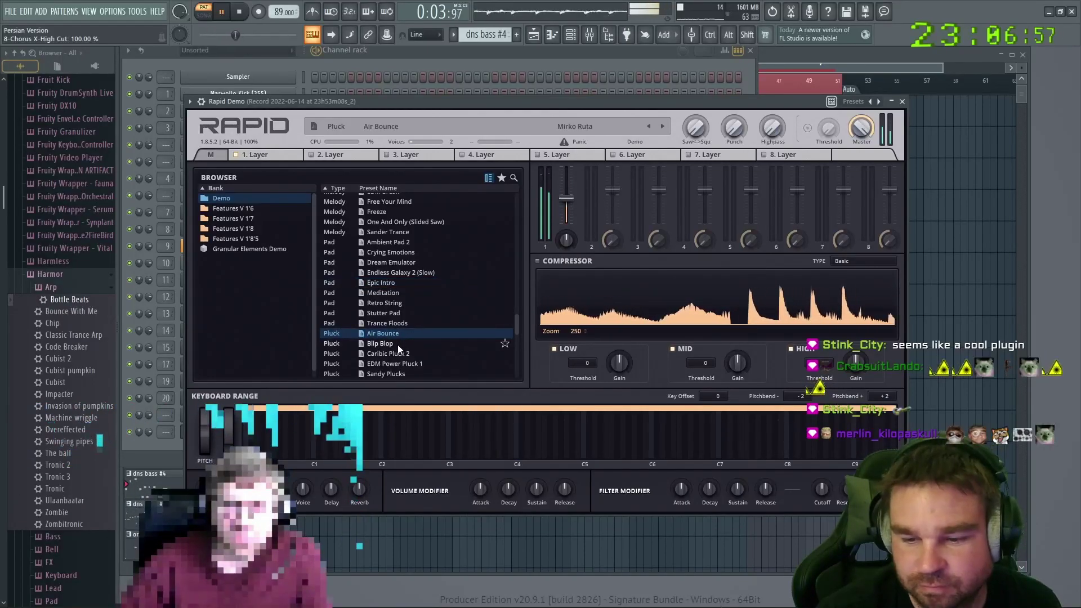
click(374, 344)
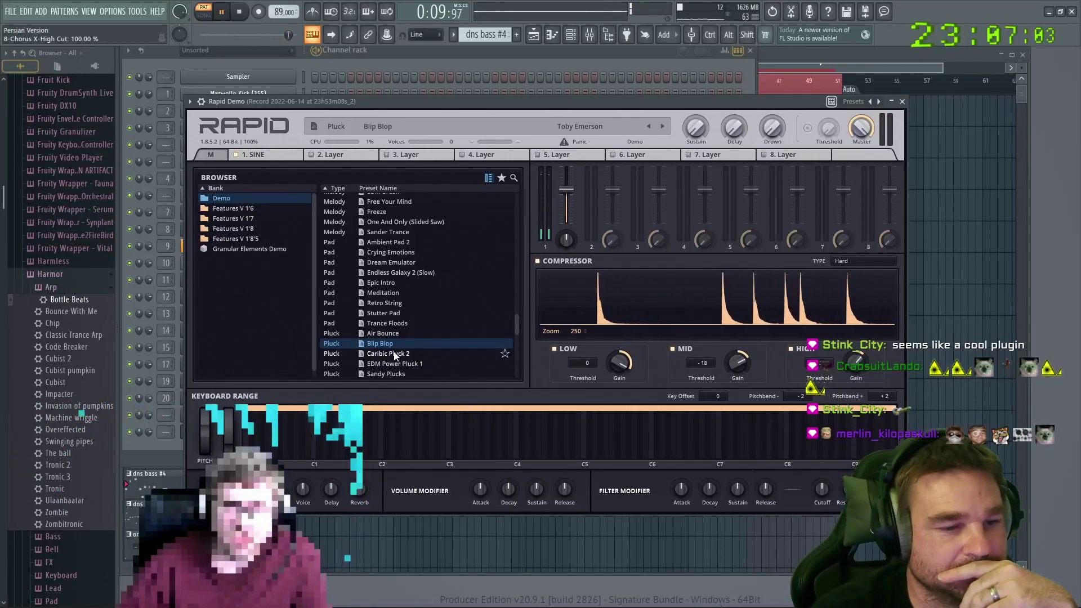
click(394, 353)
key(l)
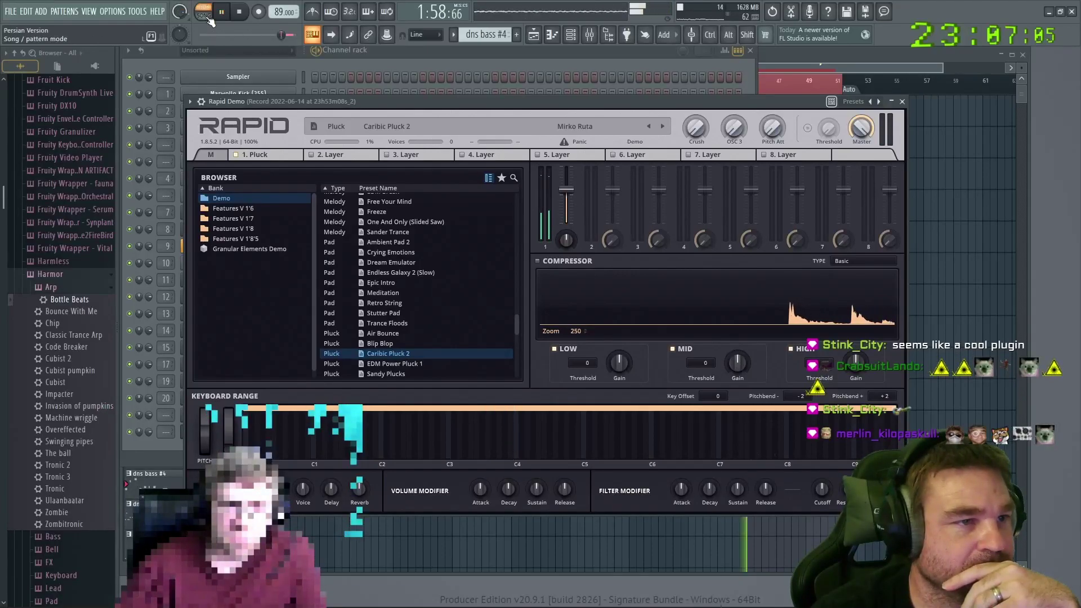
click(400, 366)
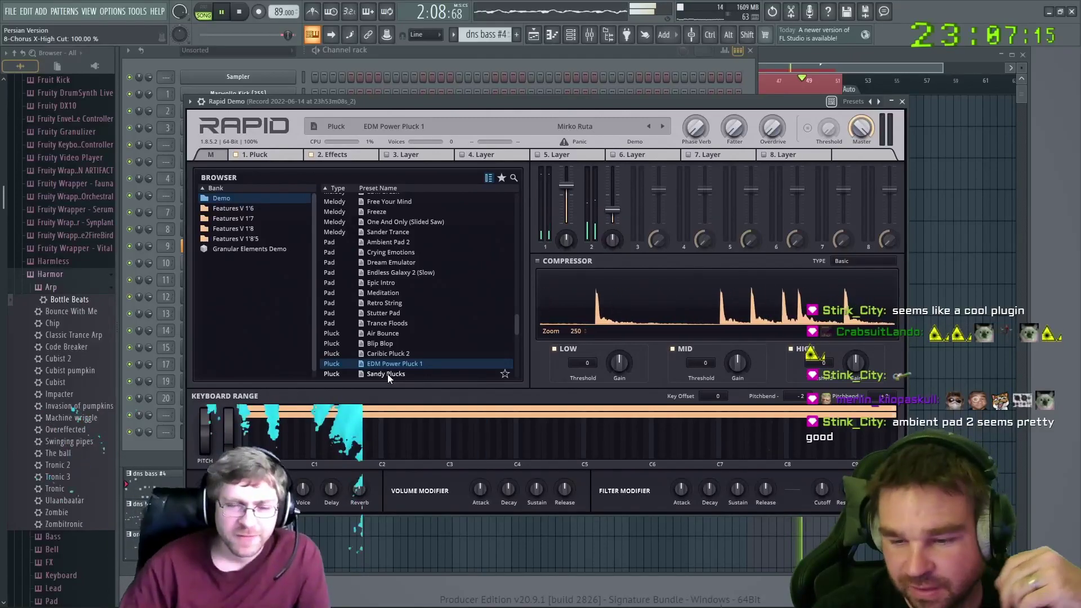
Reload Ambient Pad 2, turn its Pads layer down, and examine the Birds layer with playback back in pattern mode
click(387, 242)
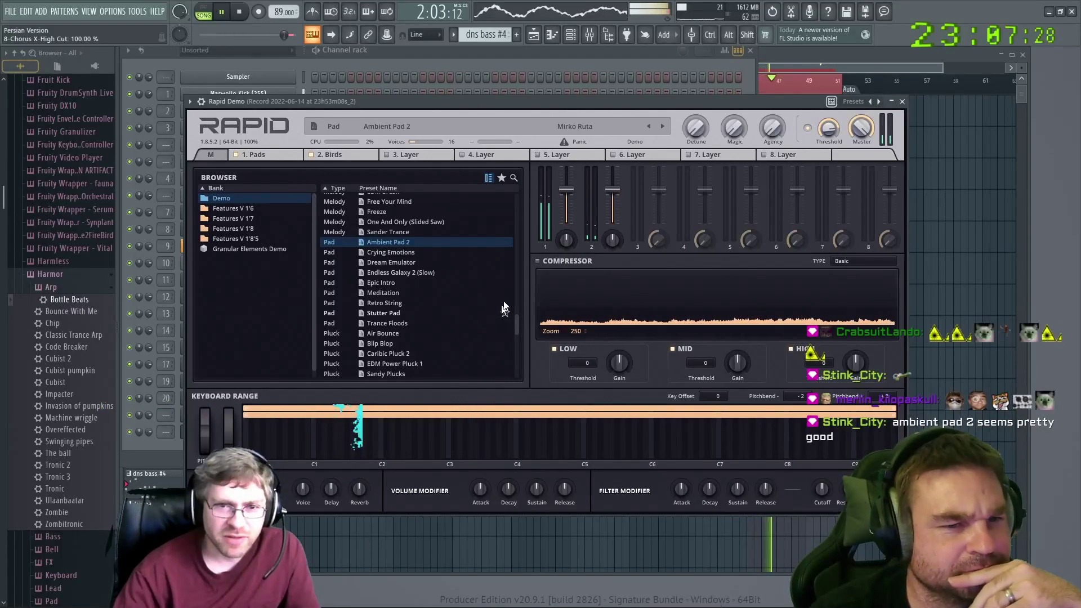
drag(566, 191, 566, 224)
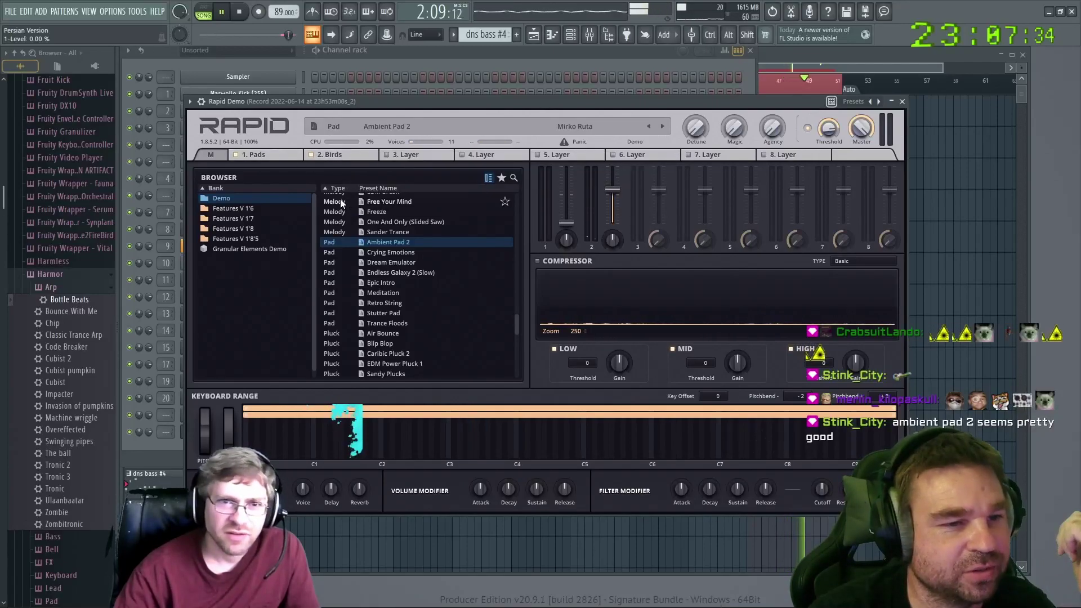
click(339, 159)
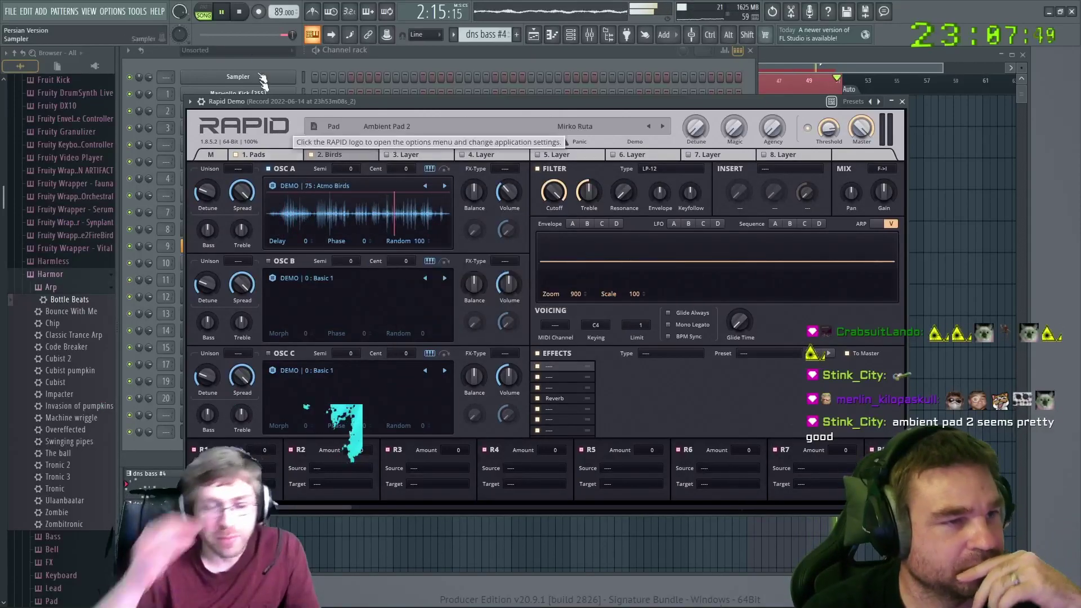
key(l)
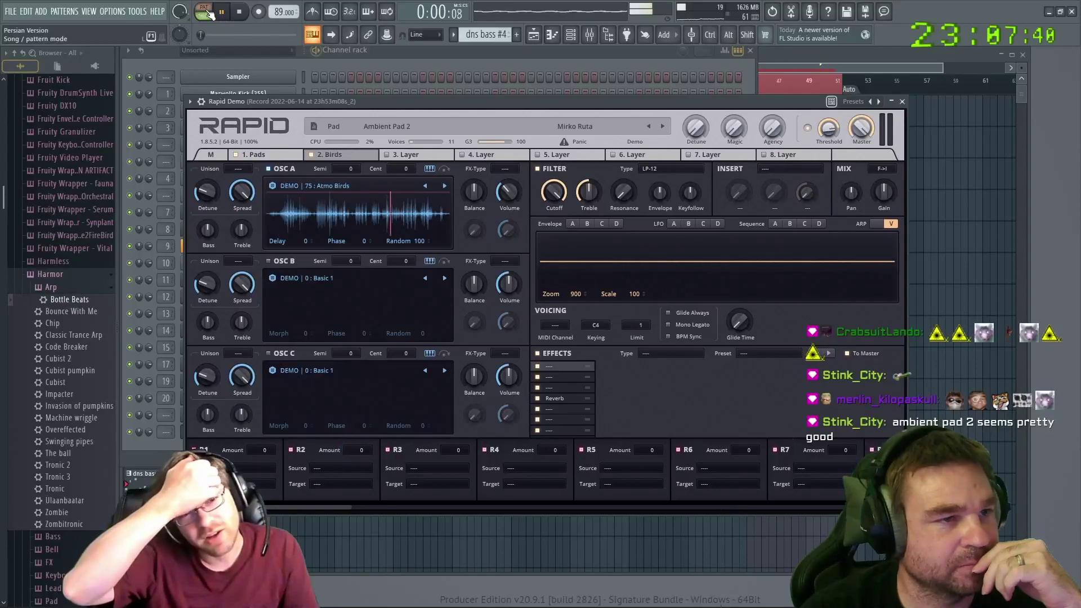
Replay the pattern to hear the Birds layer alone, then raise the Pads layer level and play it again
click(239, 13)
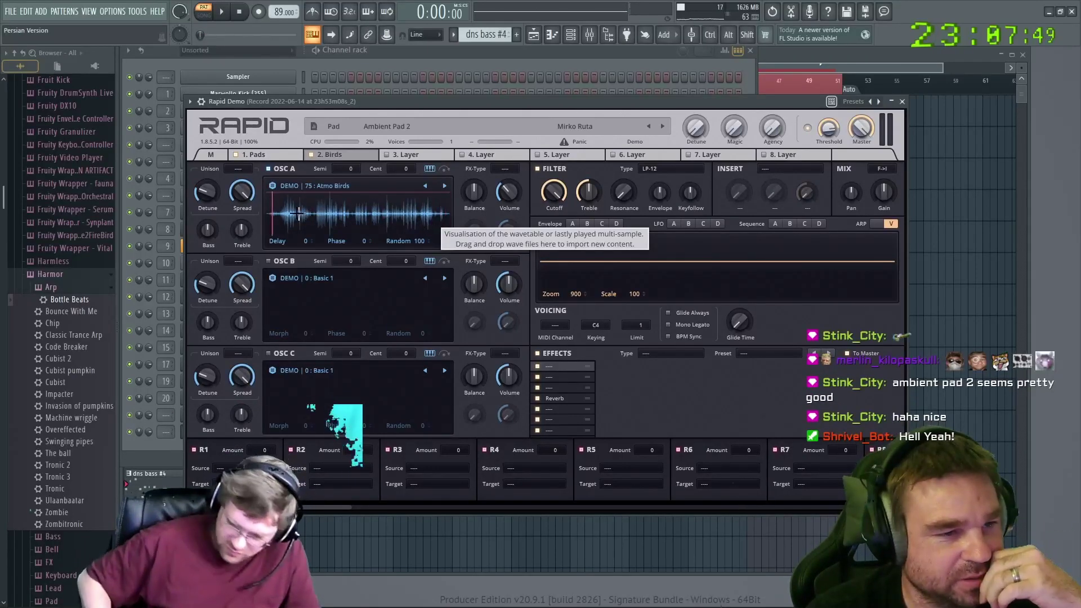
click(228, 16)
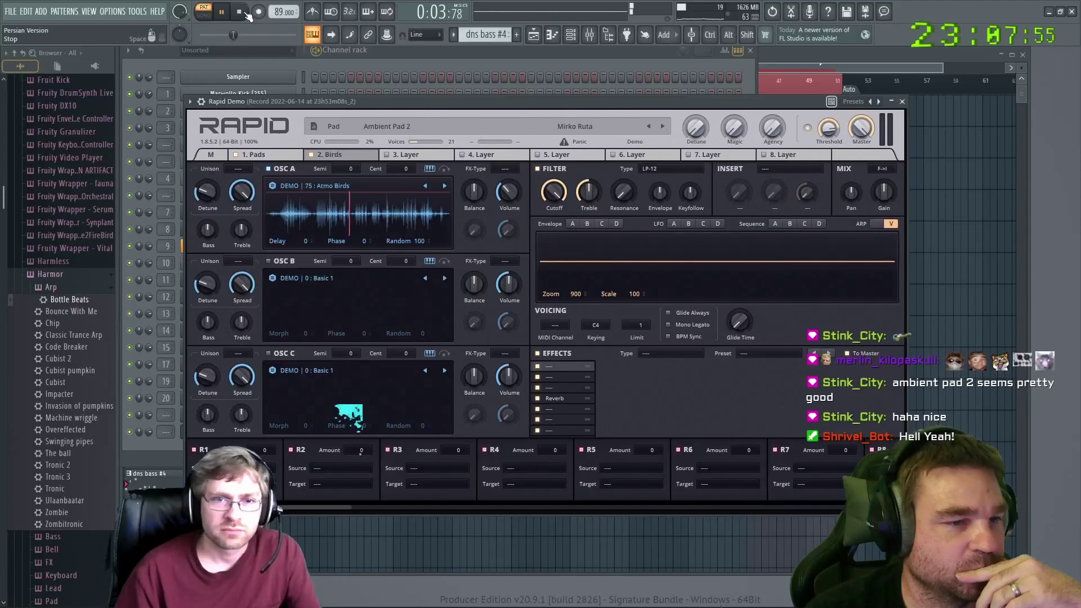
click(245, 13)
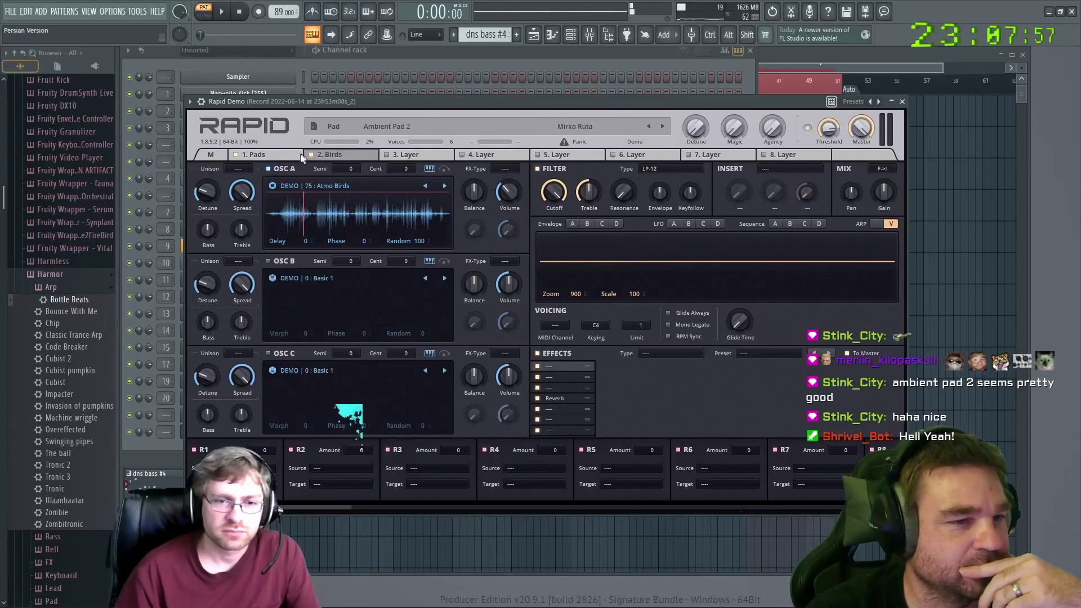
click(219, 155)
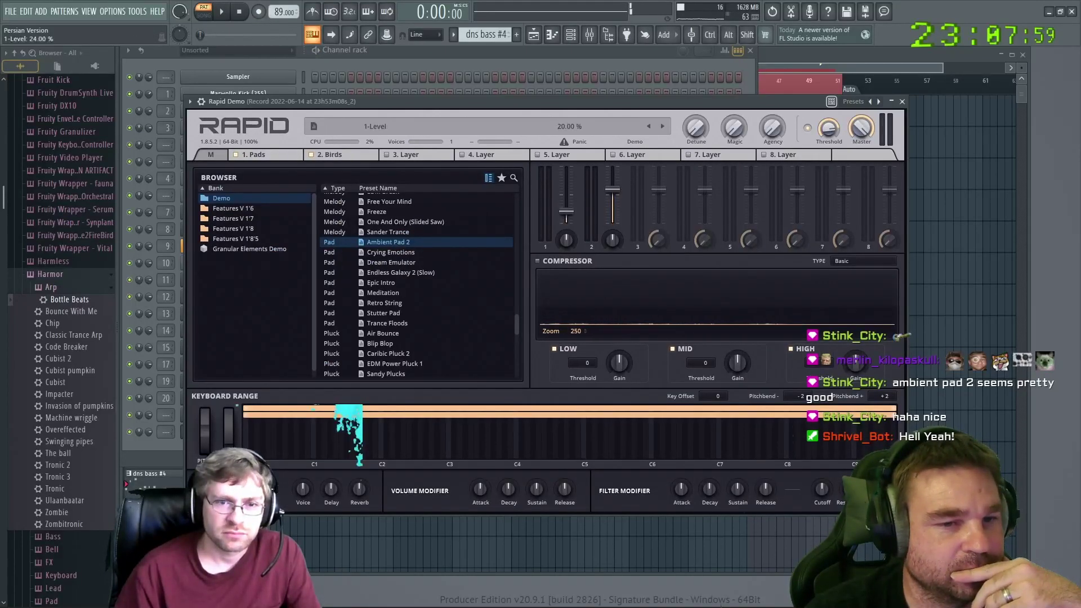
click(226, 13)
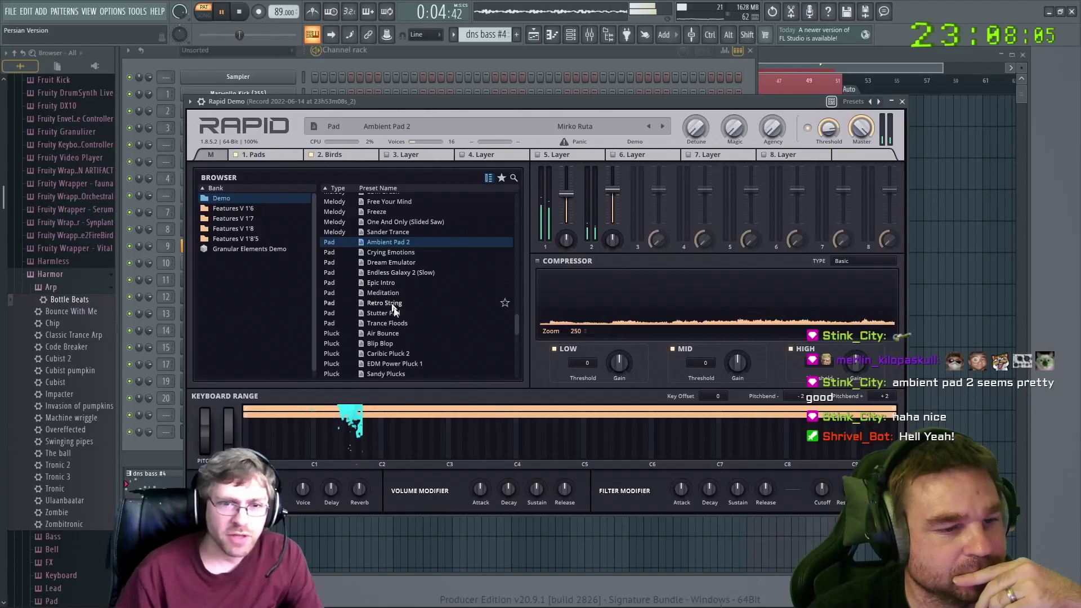
Audition the solo preset Analog Cat against the looping pattern
scroll(404, 336, down, 8)
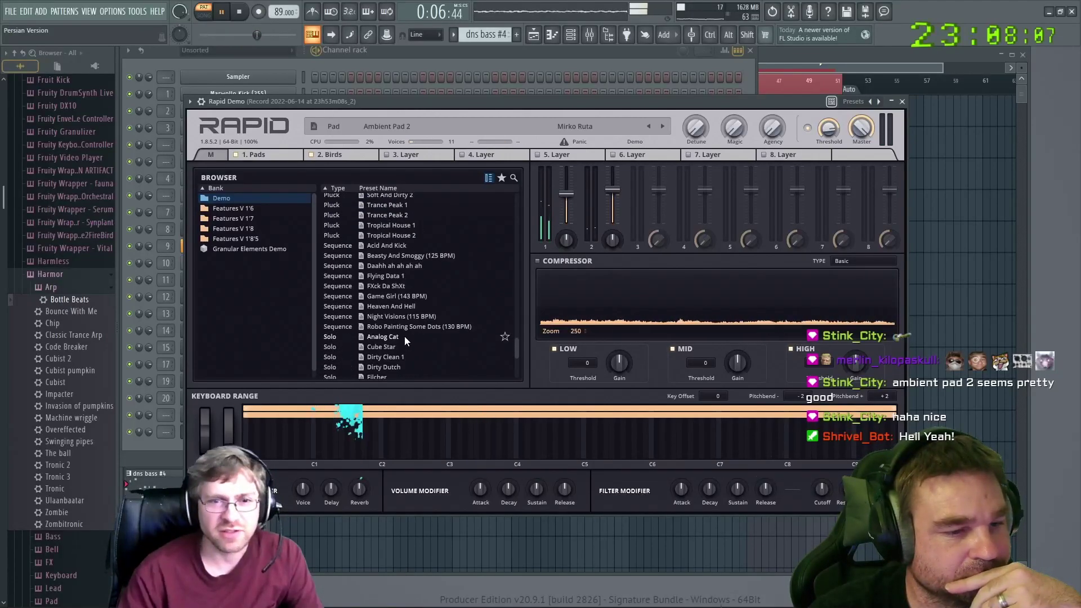
click(373, 336)
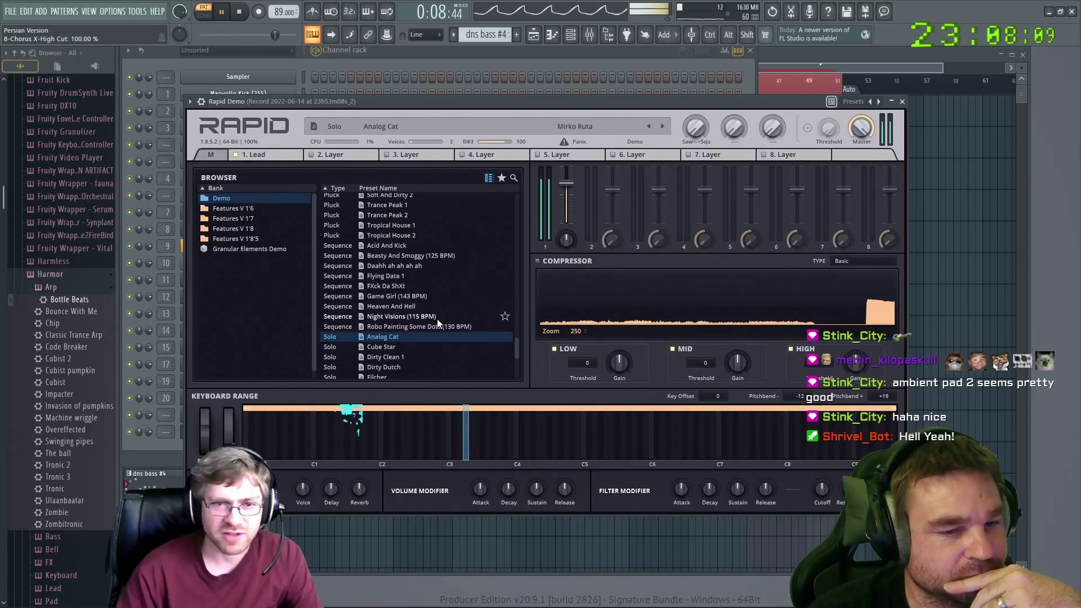
Audition the Demo bank's solo presets from Cube Star through Ultra Clean Distortion
click(373, 346)
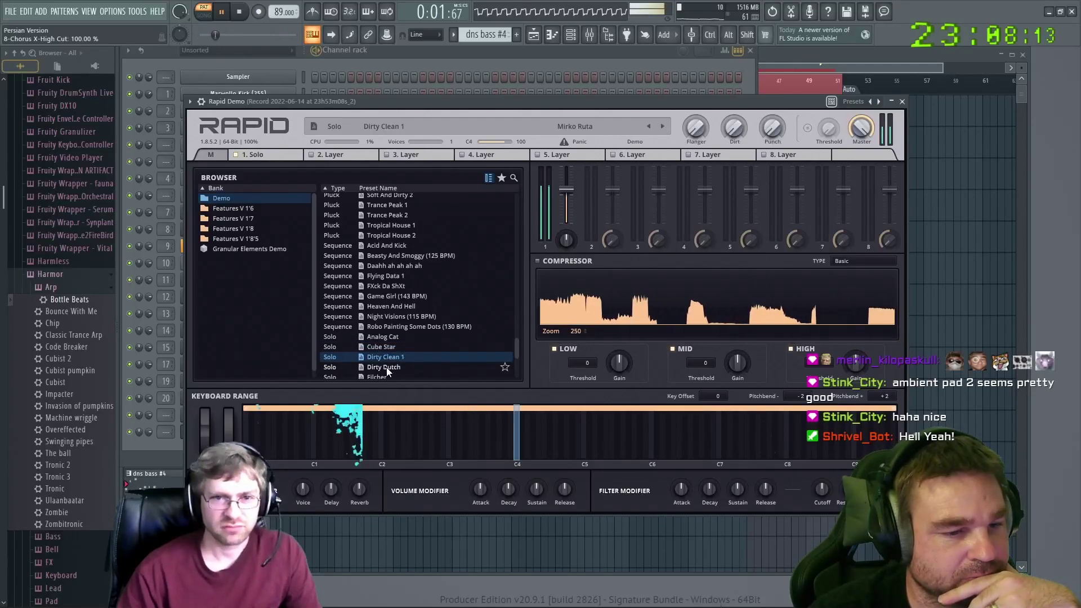
click(387, 367)
scroll(398, 358, down, 2)
click(370, 312)
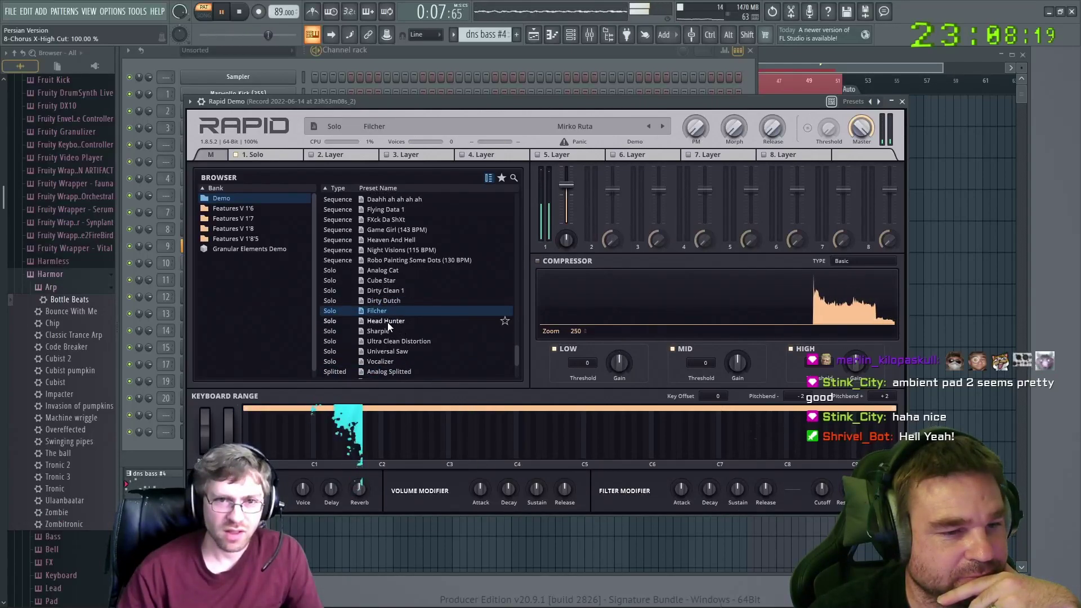
click(387, 321)
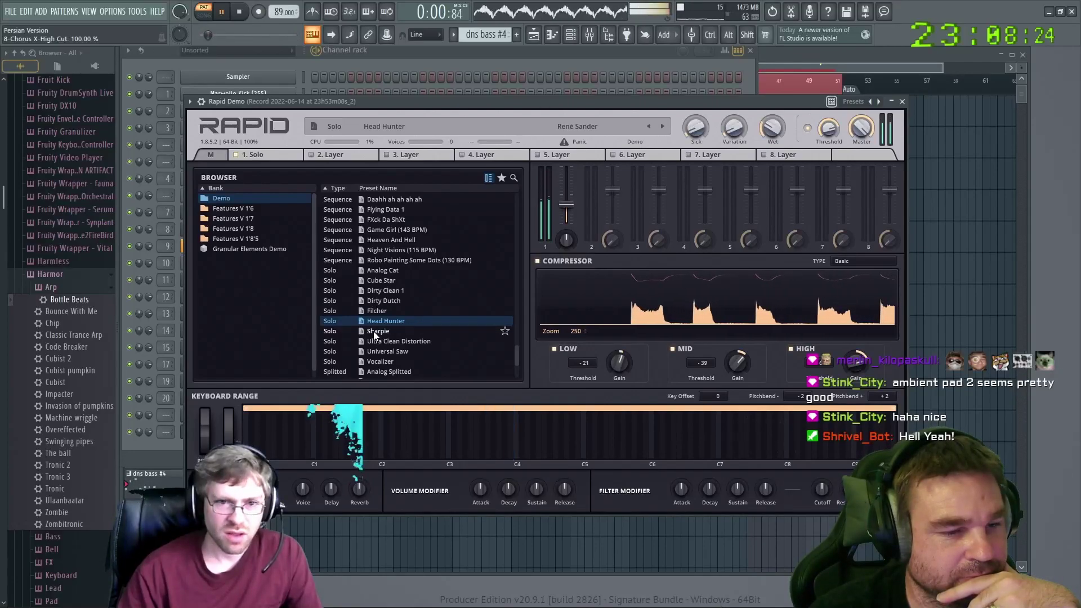
click(373, 331)
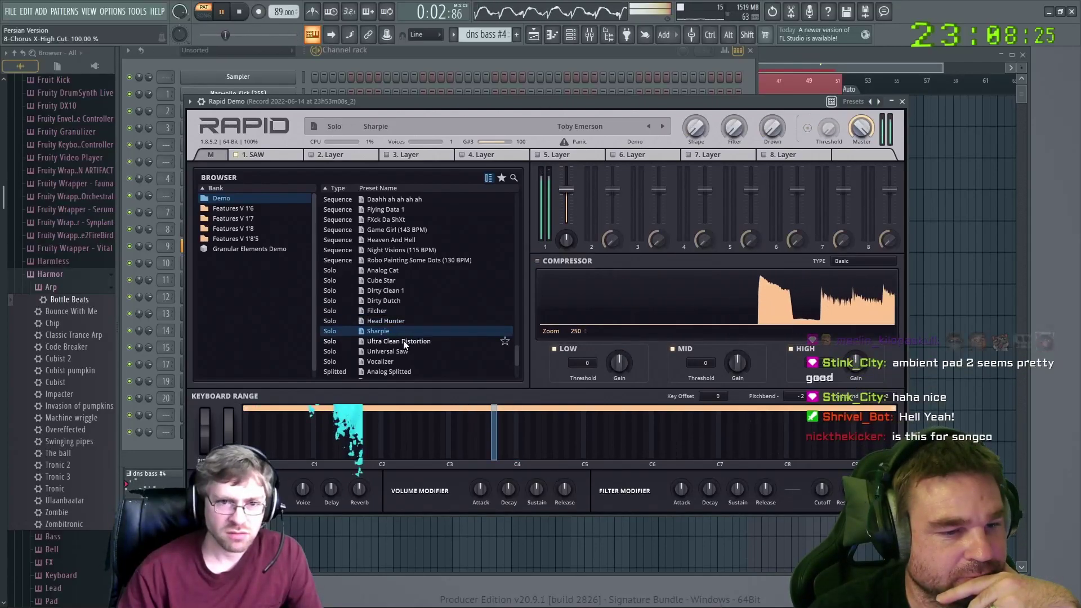
click(403, 341)
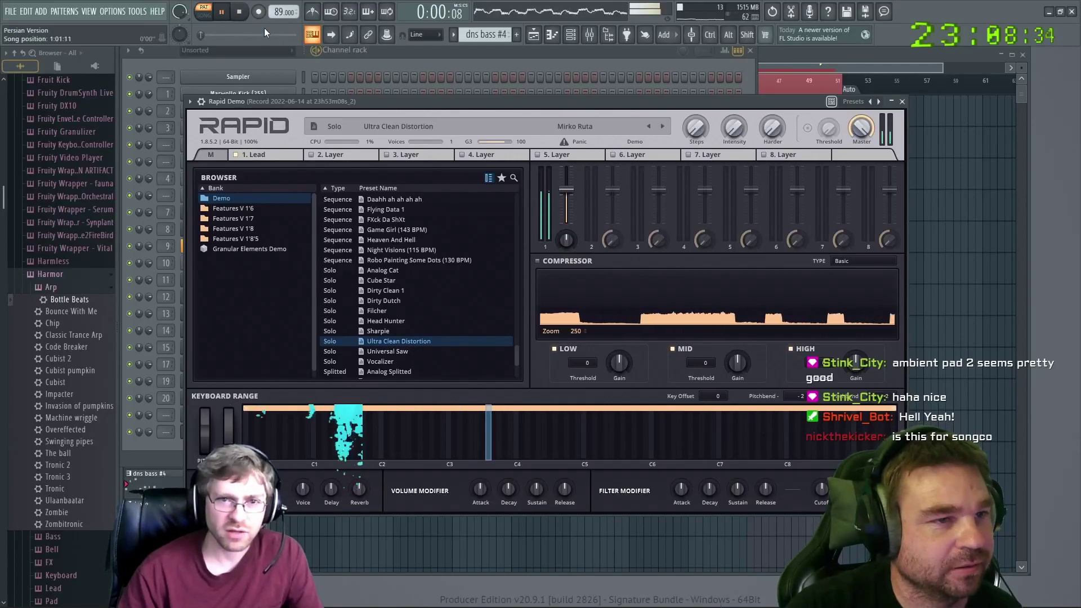
Switch playback to song mode and jump to the section starting at bar 45
key(l)
click(281, 35)
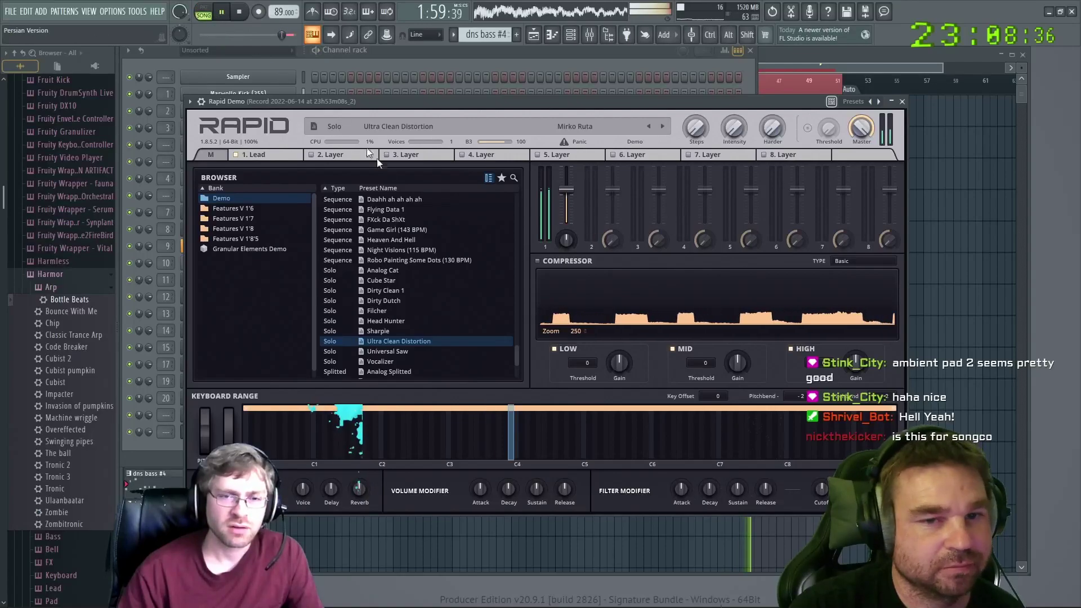
Audition the Universal Saw preset, load Vocalizer instead, and lower layer 1's output level to 24.40%
click(391, 350)
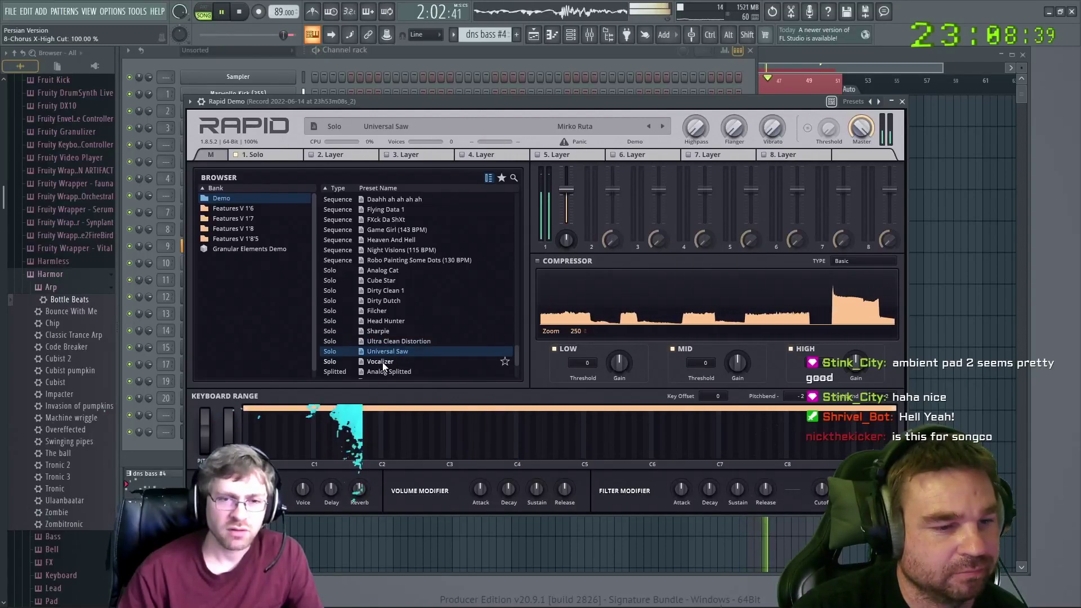
drag(566, 189, 566, 207)
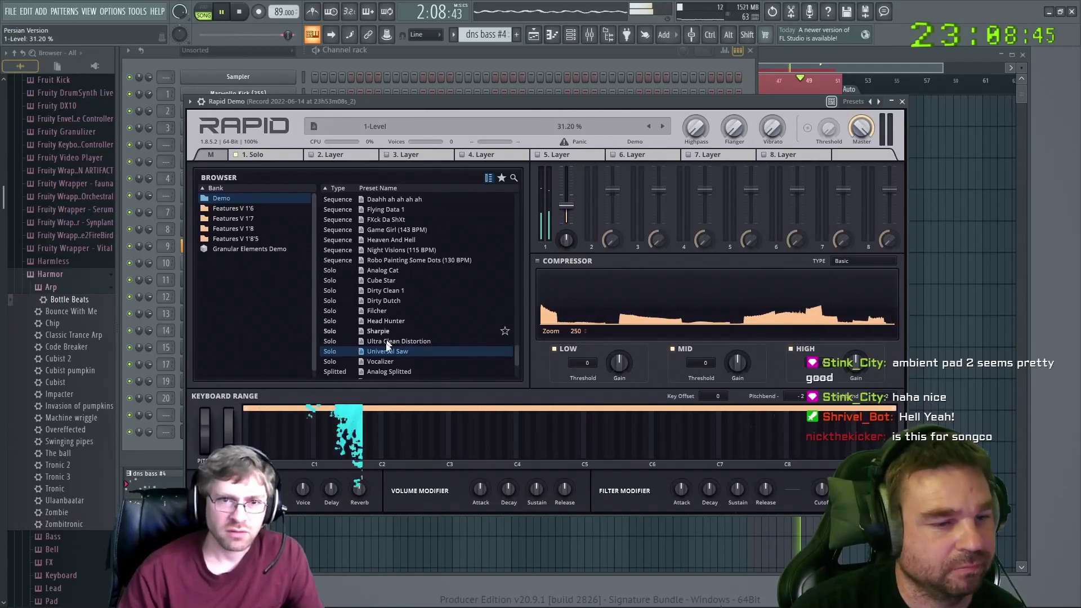
click(380, 366)
mouse_move(561, 222)
mouse_down()
mouse_move(569, 189)
mouse_move(567, 208)
mouse_up()
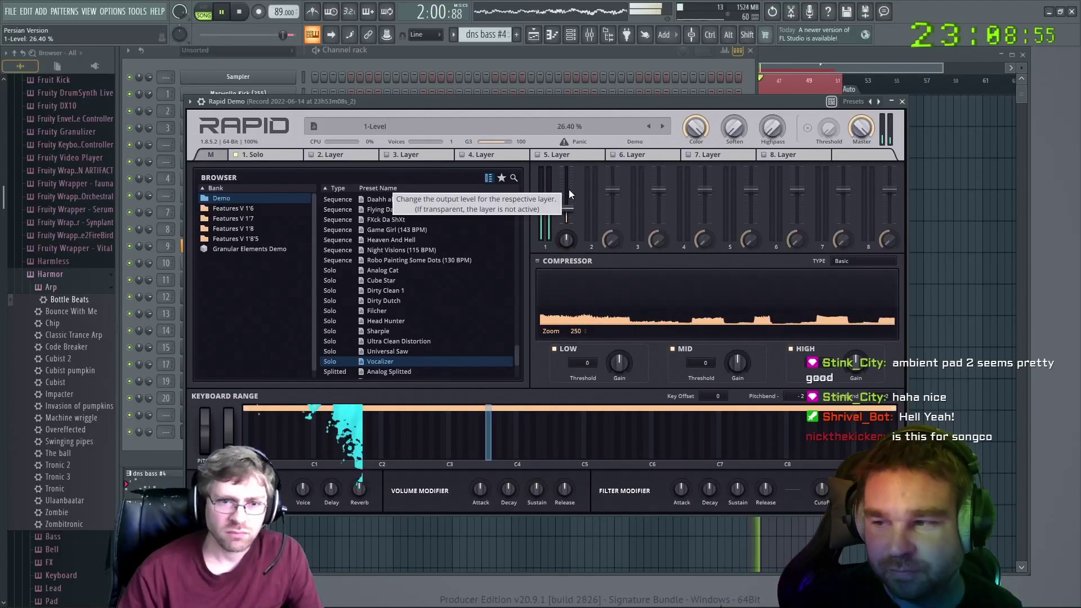
Stop playback and close the Rapid Demo and Channel rack windows
scroll(569, 214, down, 1)
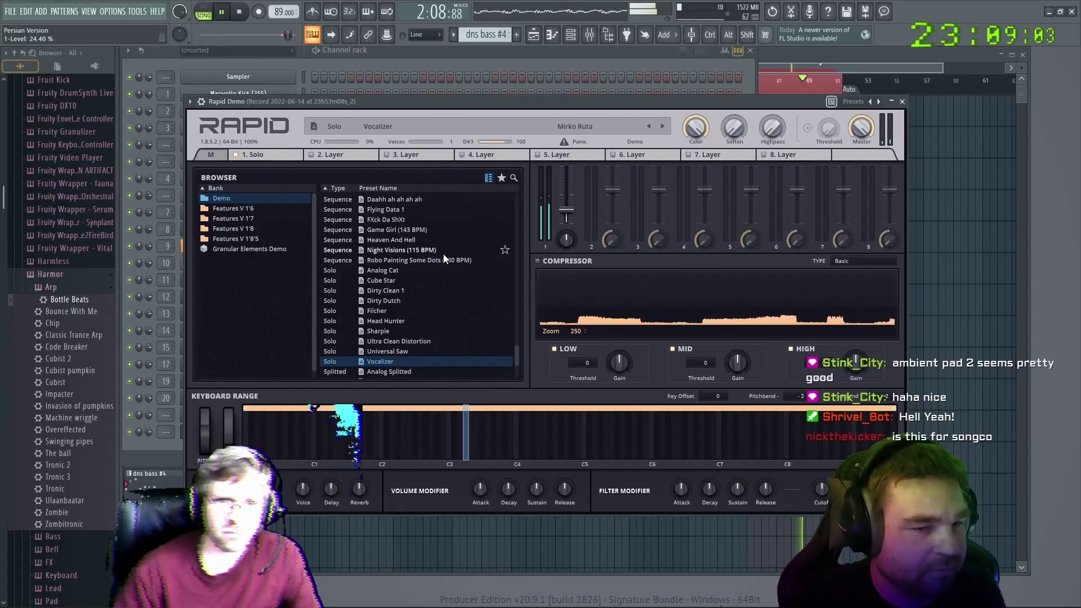
drag(786, 105, 798, 79)
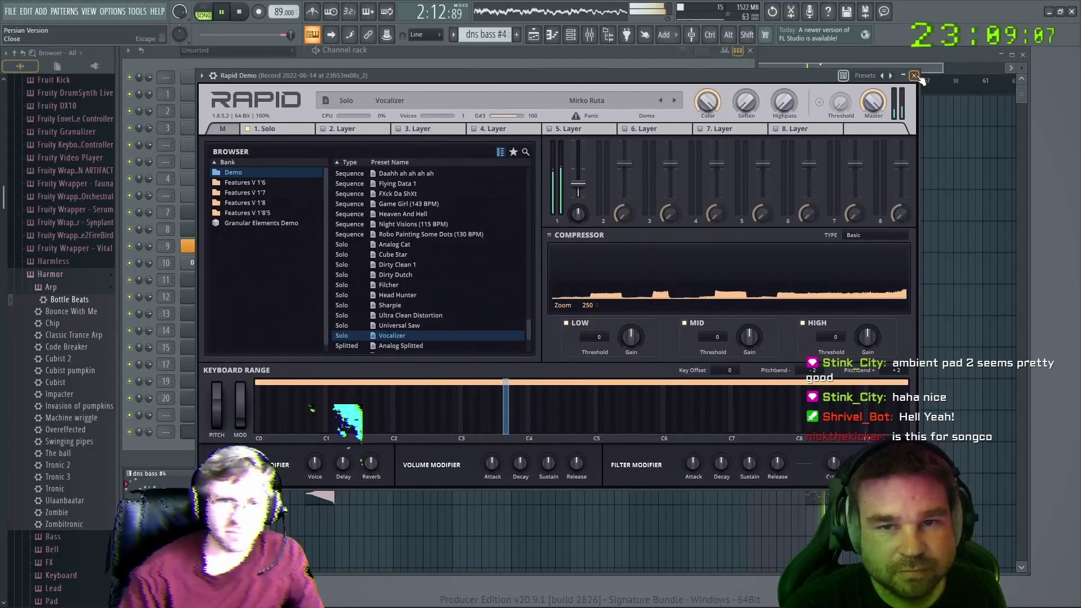
key(Escape)
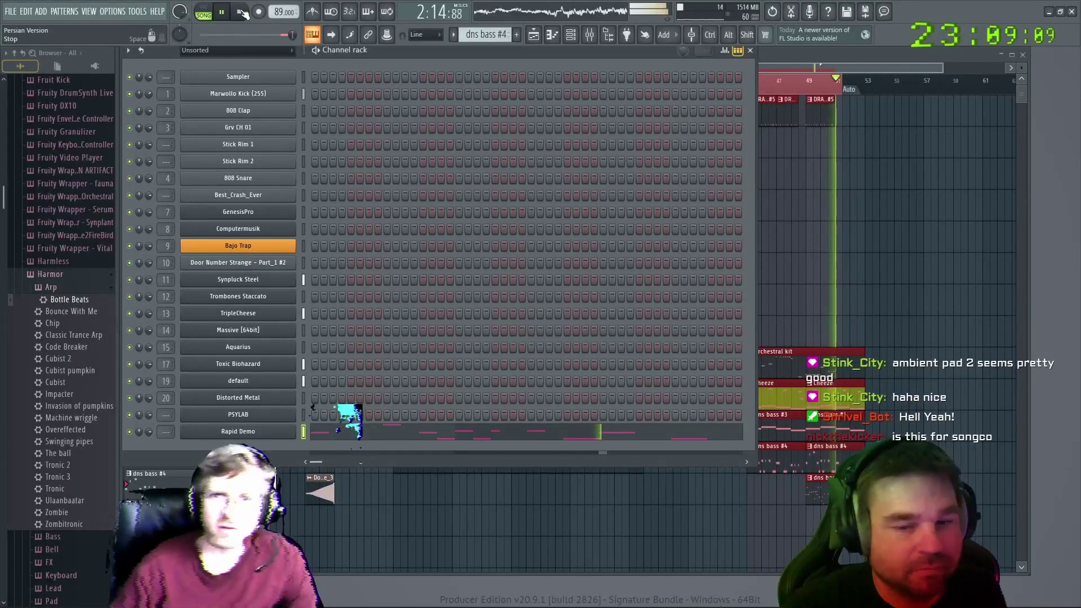
click(246, 12)
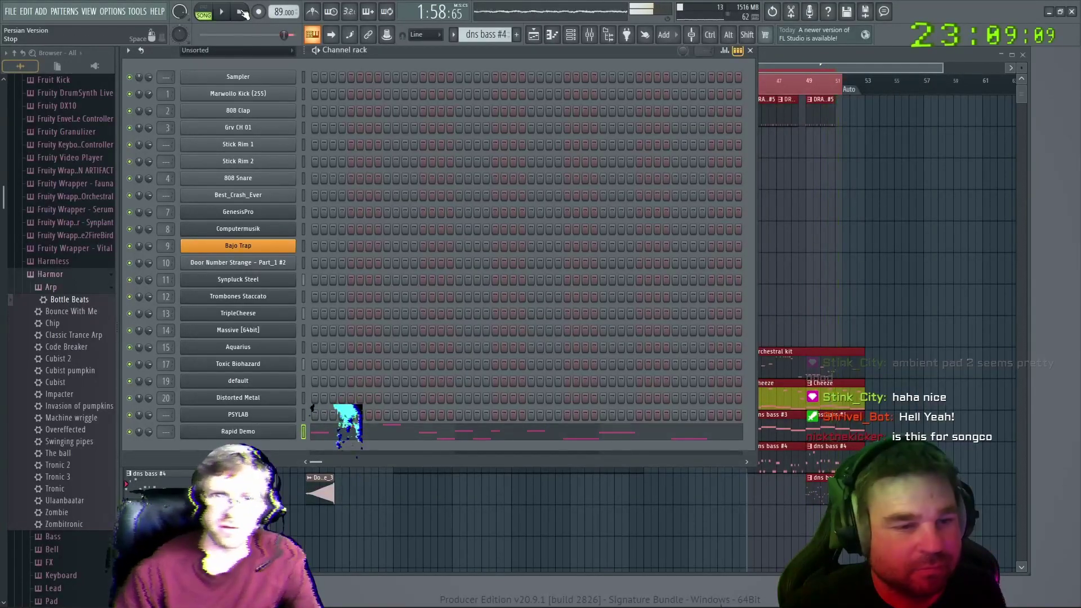
click(750, 52)
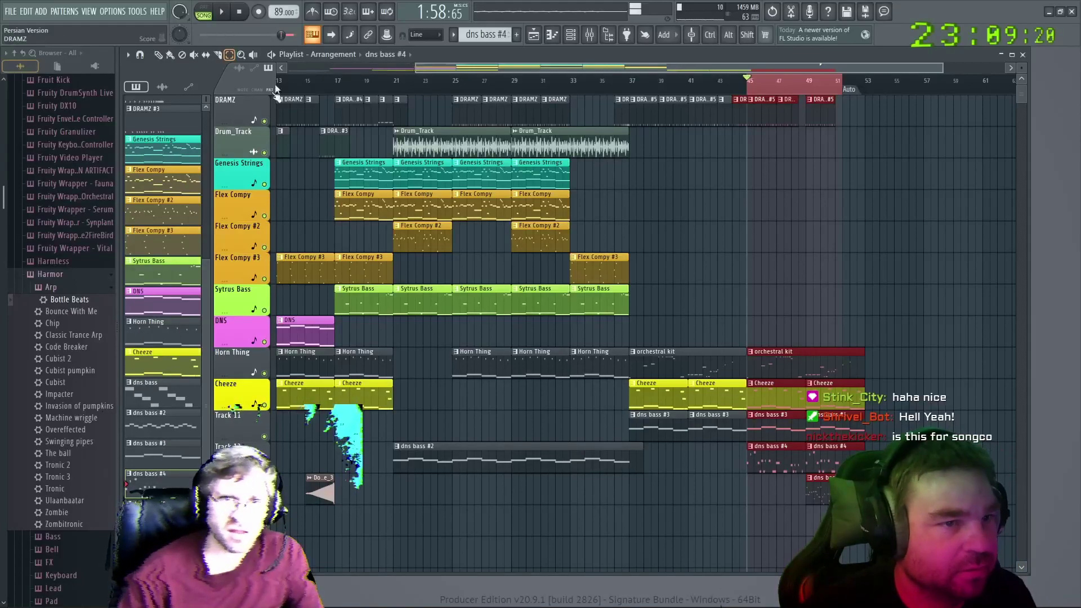
Switch to pattern mode and render the dns bass #4 pattern as an audio clip
key(l)
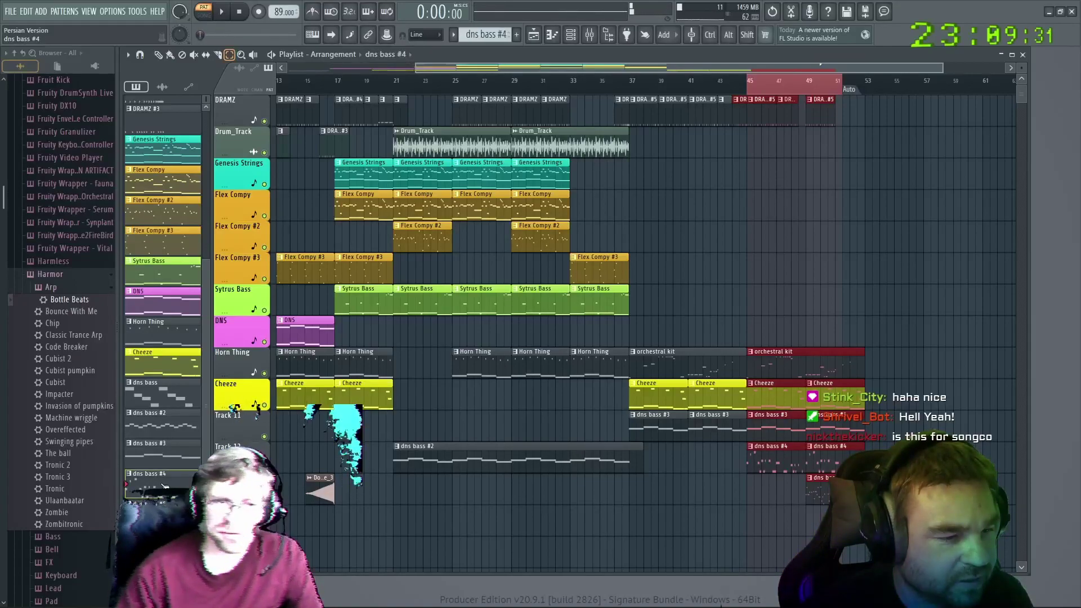
key(space)
right_click(160, 478)
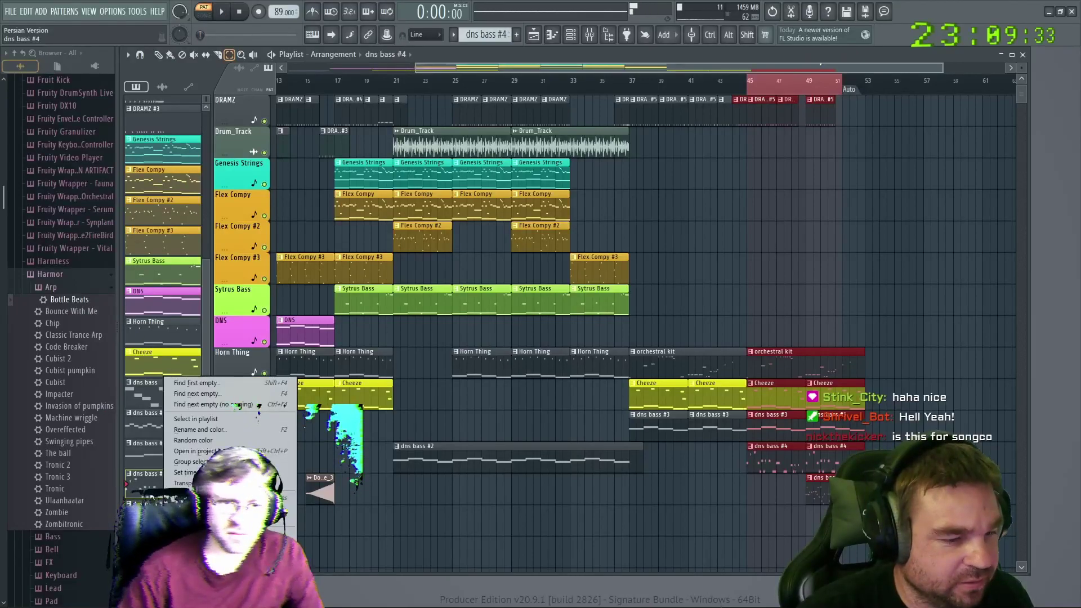
click(233, 405)
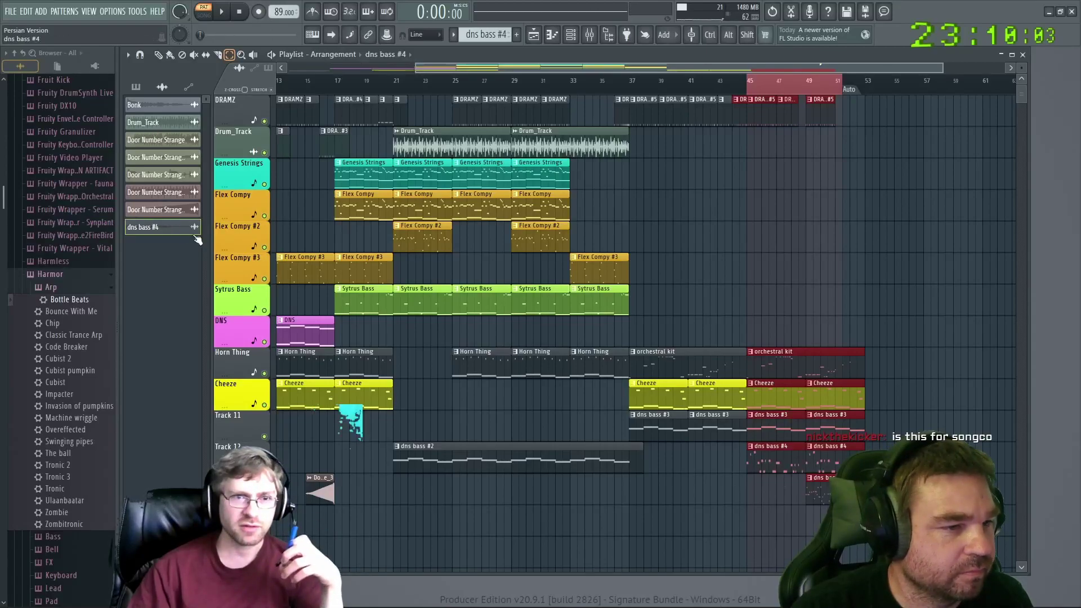
Inspect the waveform of the rendered dns bass #4 clip in its channel settings and close them
click(170, 226)
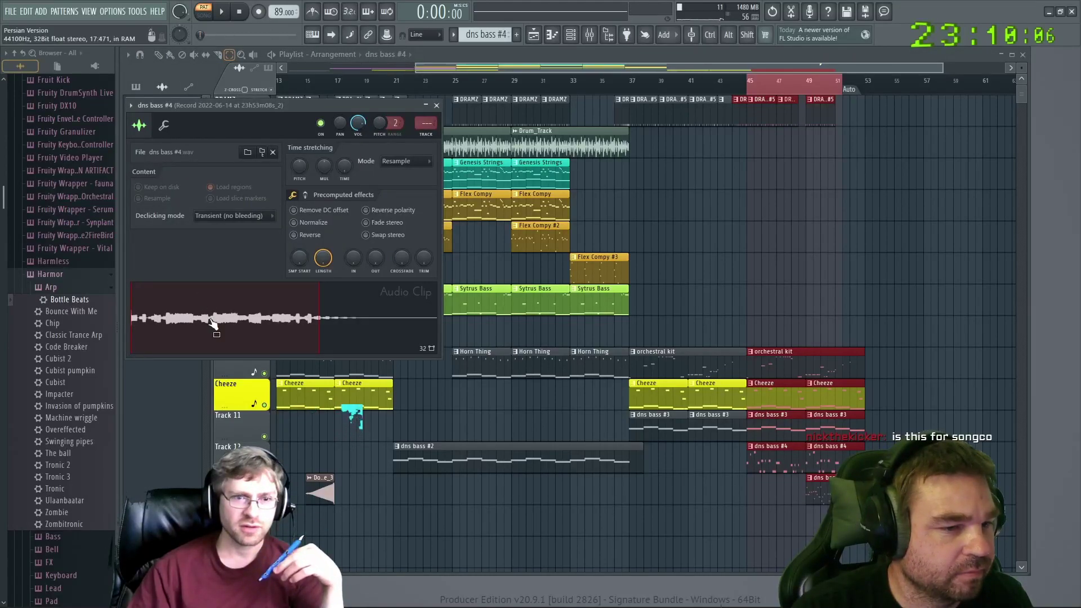
drag(246, 111, 270, 120)
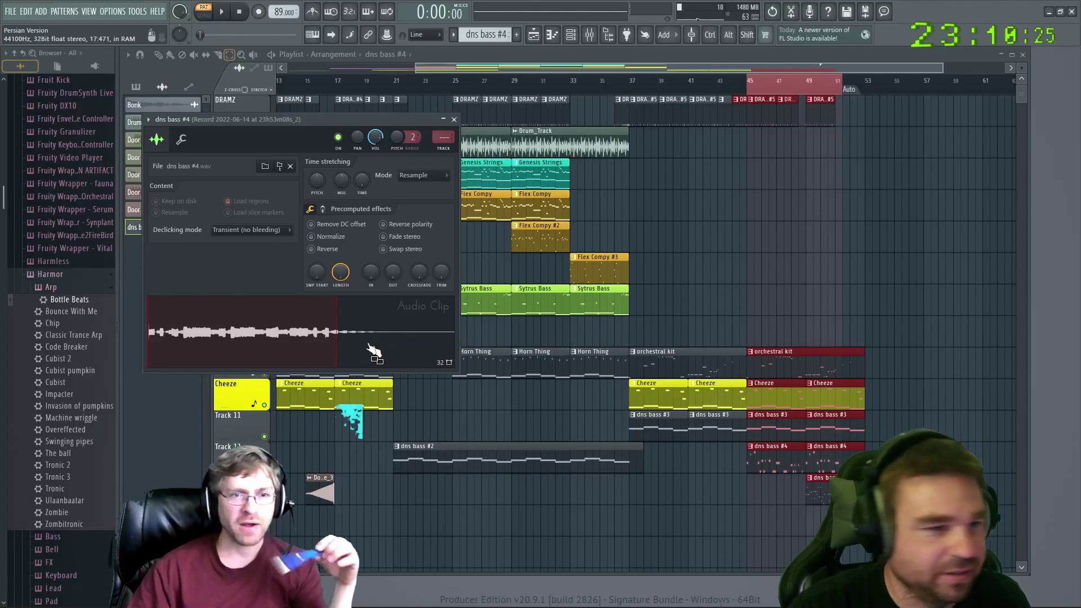
click(453, 120)
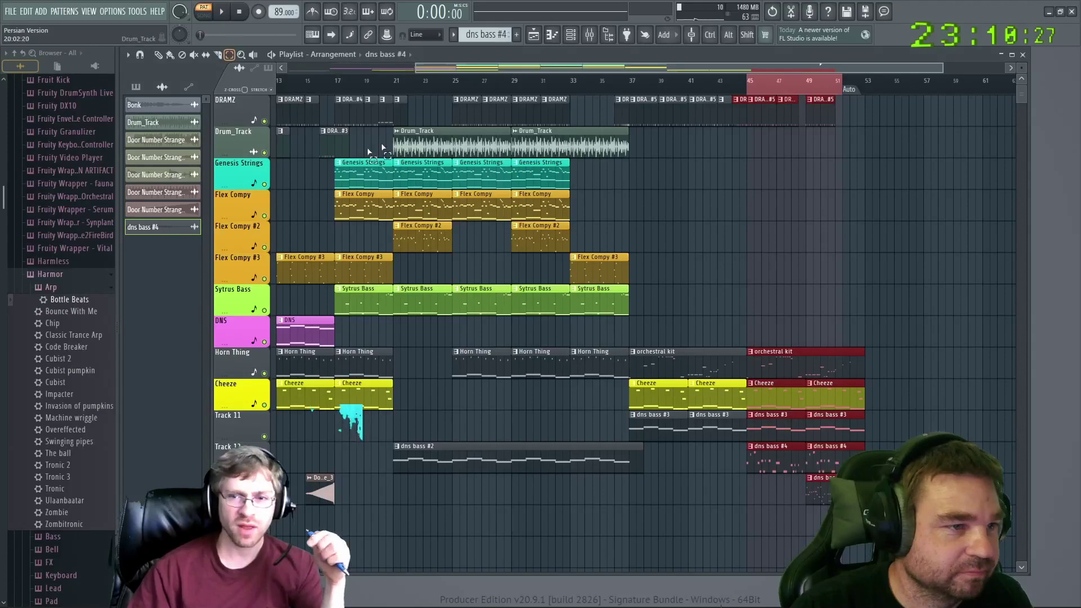
Place the dns bass #4 audio clip on Track 14 of the playlist, starting at bar 45
drag(154, 227, 749, 524)
scroll(765, 527, up, 2)
scroll(765, 526, up, 5)
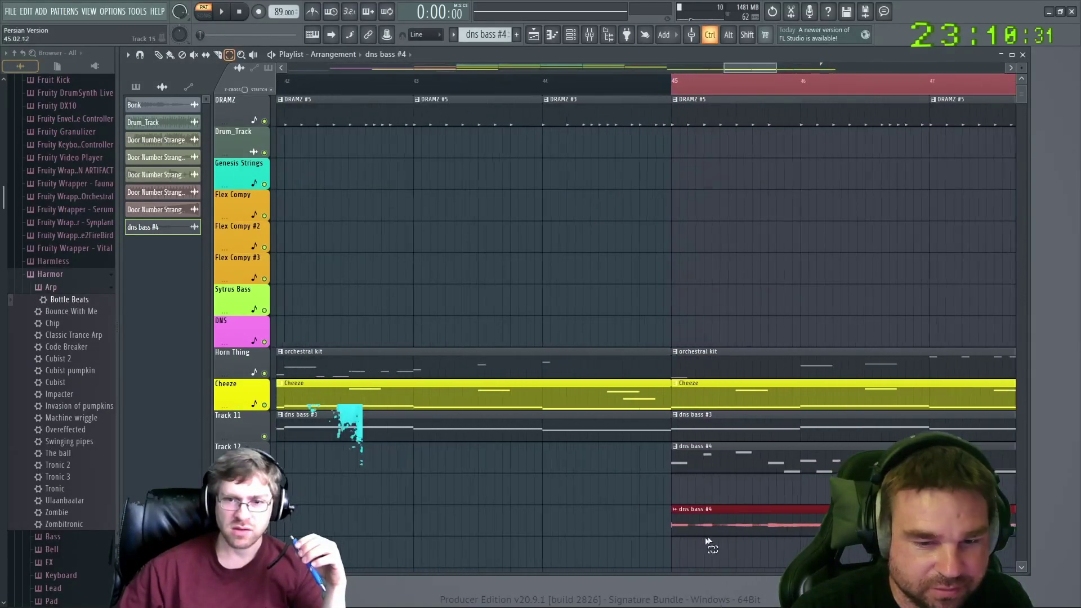
scroll(552, 535, down, 5)
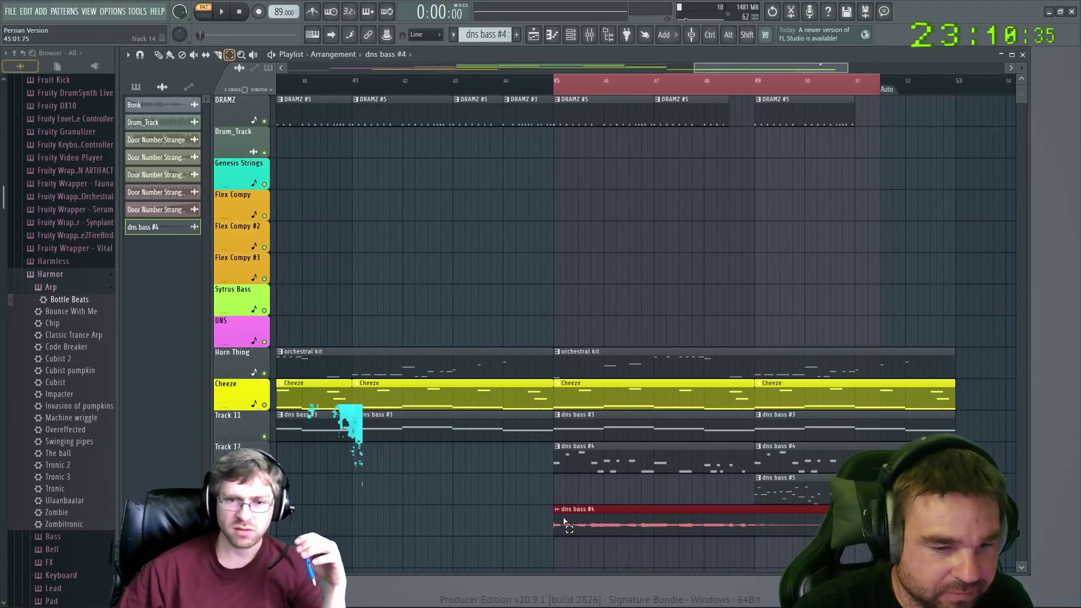
Open the placed dns bass #4 audio clip's waveform for editing in Edison
drag(522, 505, 538, 494)
double_click(619, 523)
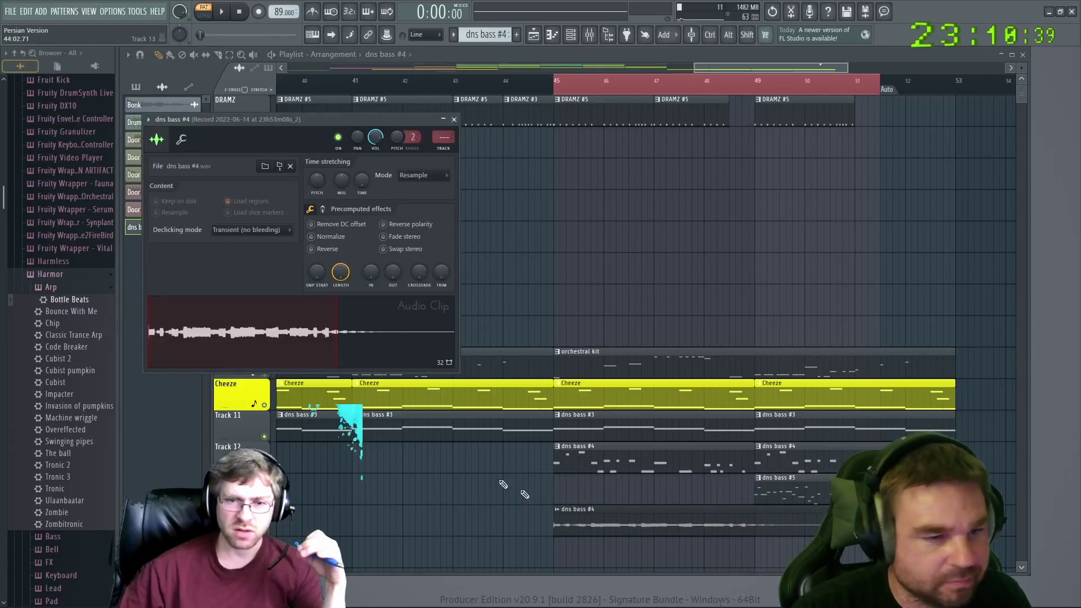
click(278, 367)
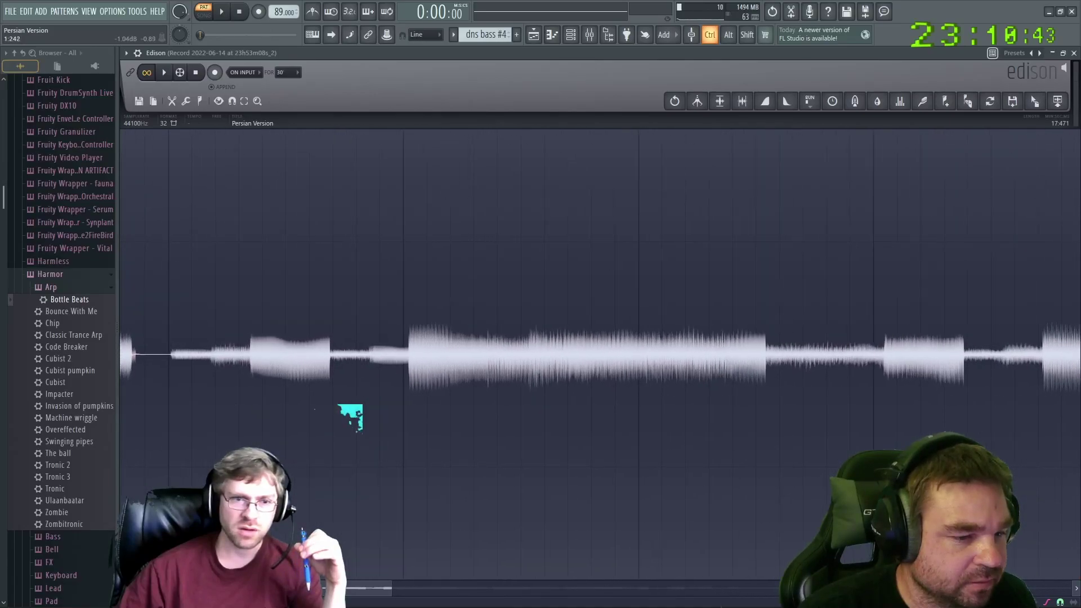
Select the short spike at the very start of the bass waveform and delete it
key(ctrl)
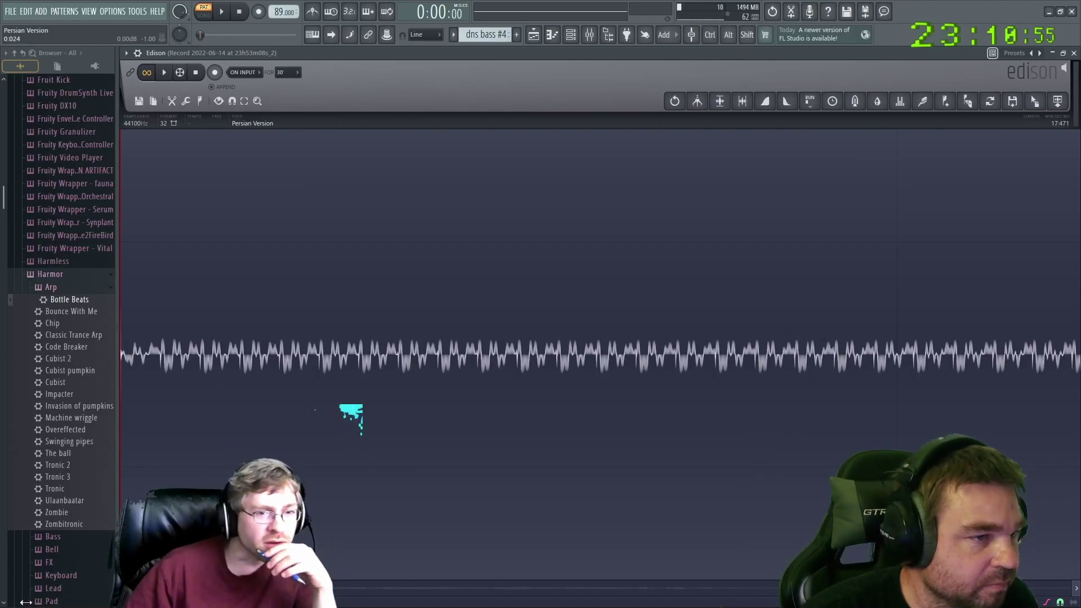
click(306, 429)
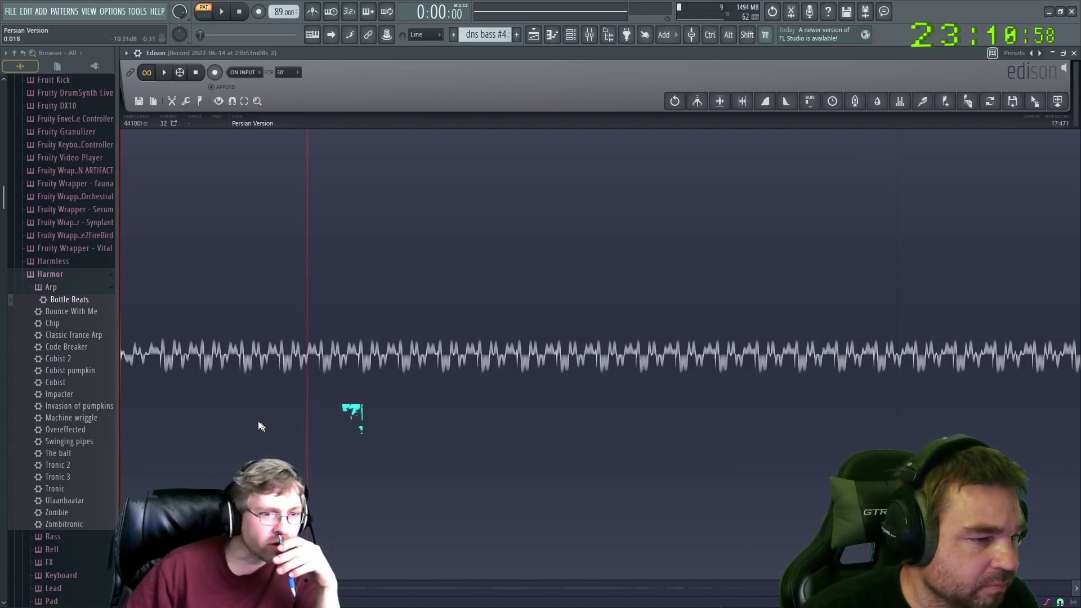
scroll(178, 392, up, 6)
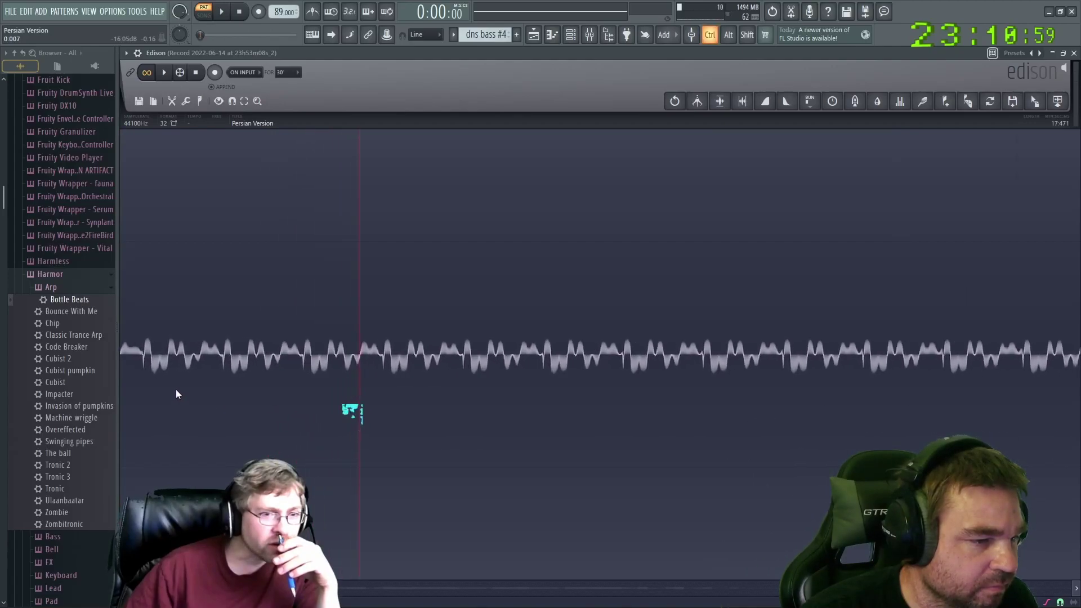
scroll(196, 434, up, 3)
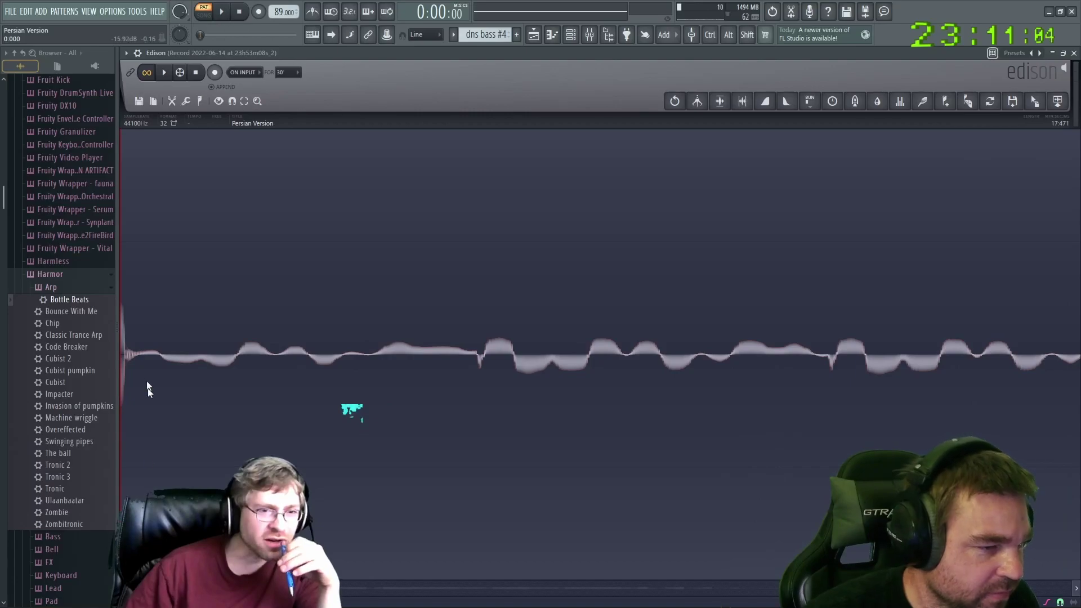
click(124, 356)
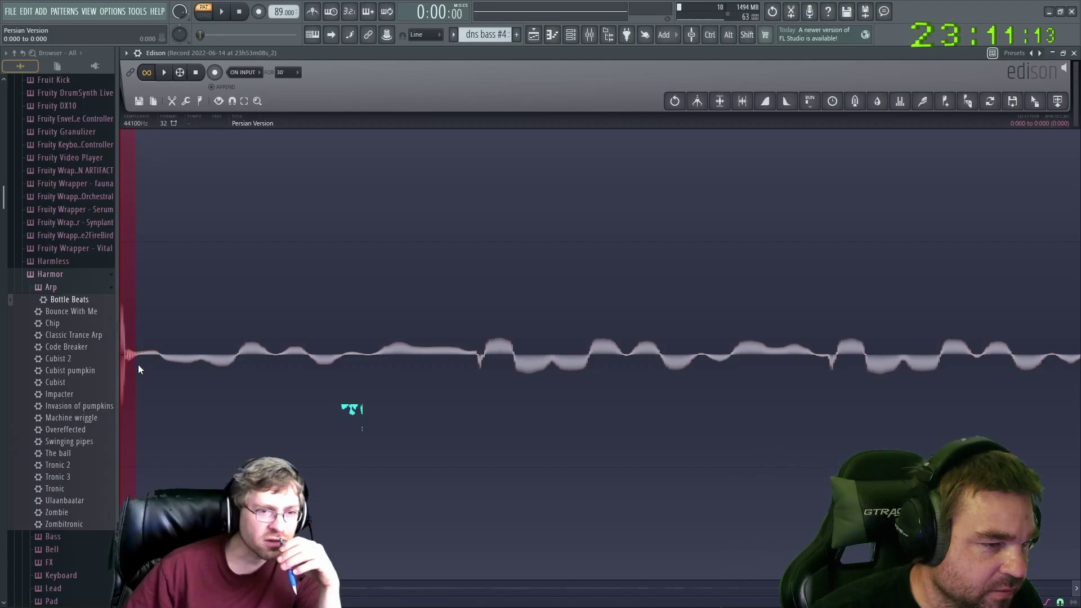
scroll(137, 370, right, 1)
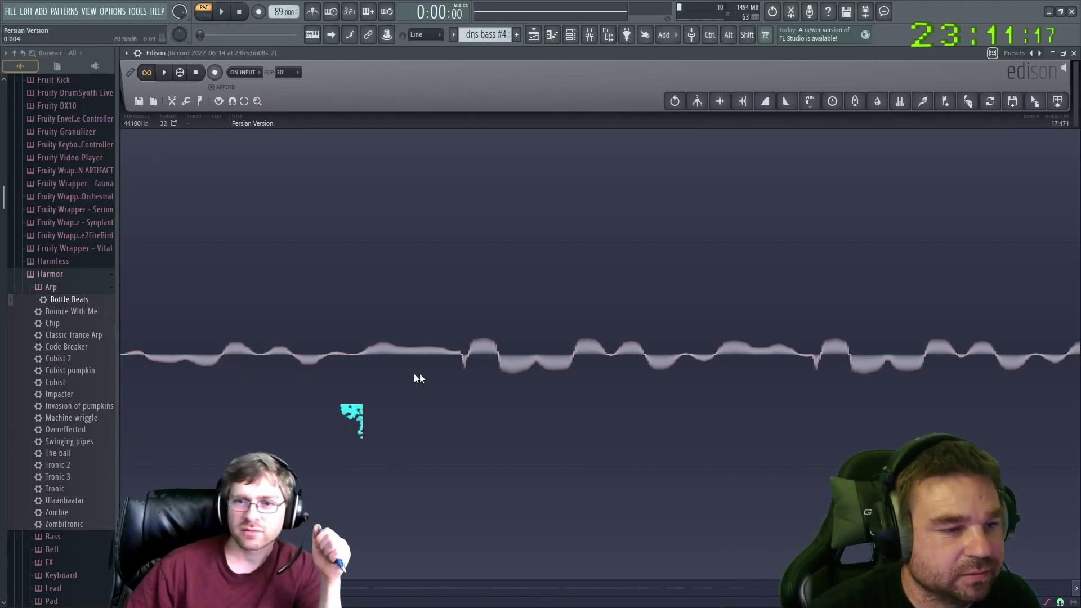
Preview the trimmed bass audio and send it from Edison to the playlist as a new clip at bar 45
key(space)
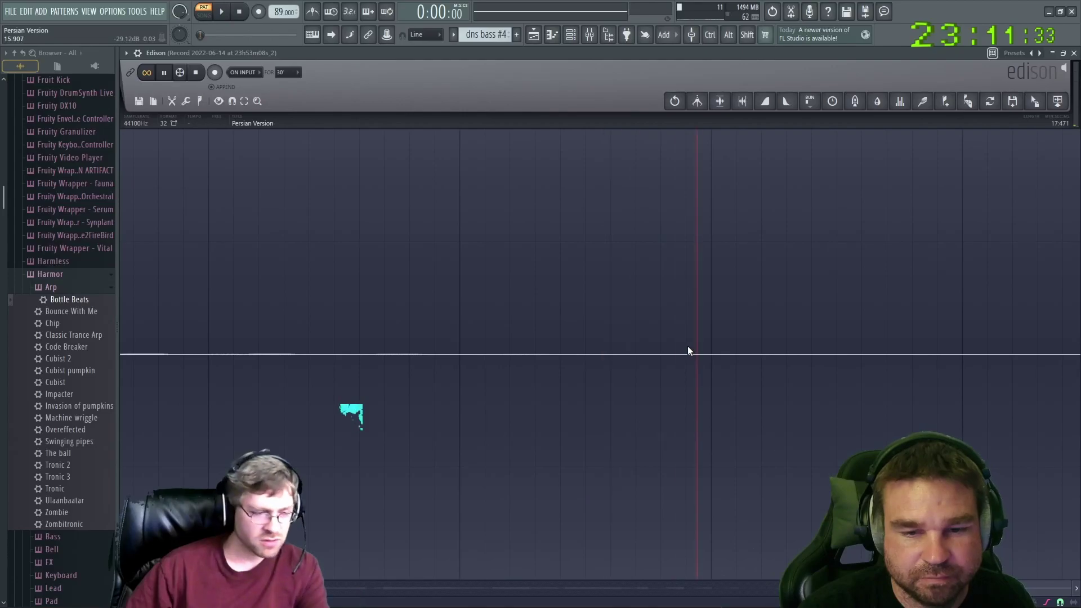
key(space)
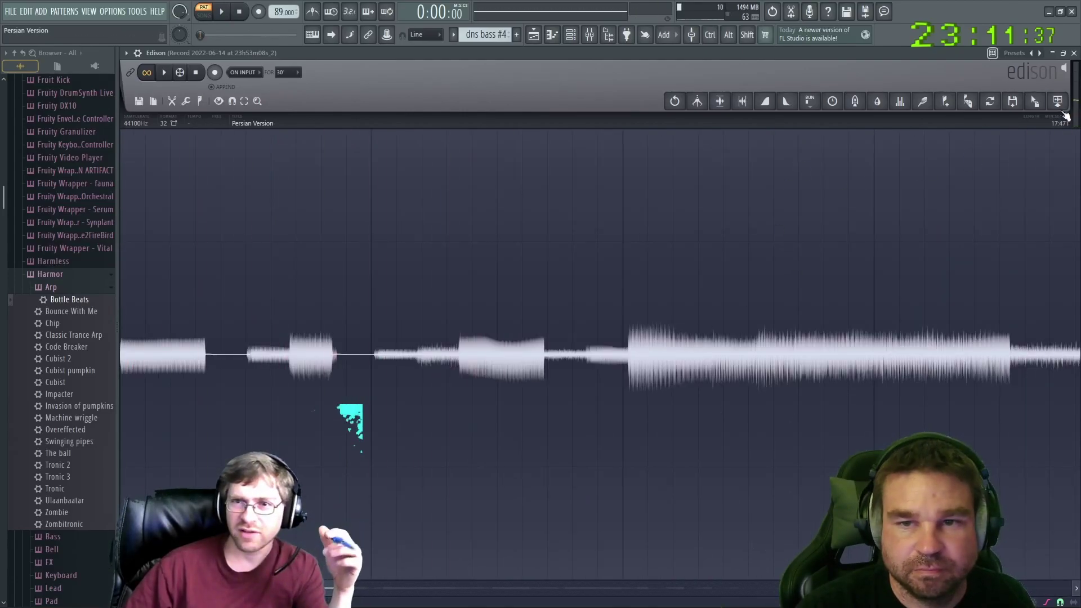
click(1073, 54)
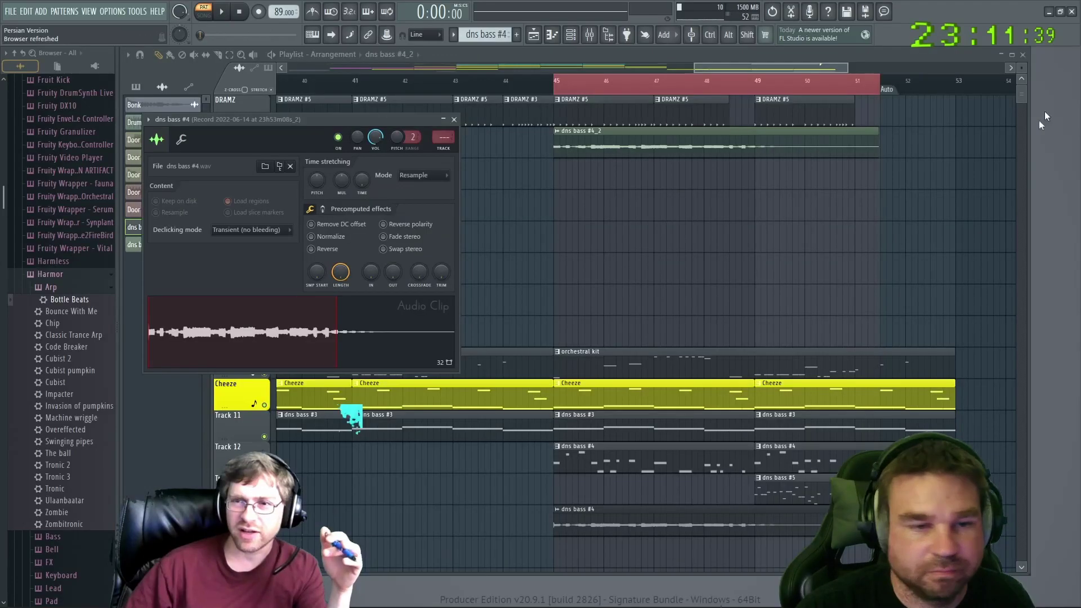
Replace the dns bass #4 audio clip on Track 14 with the trimmed dns bass #4_2 clip at bar 45
click(454, 120)
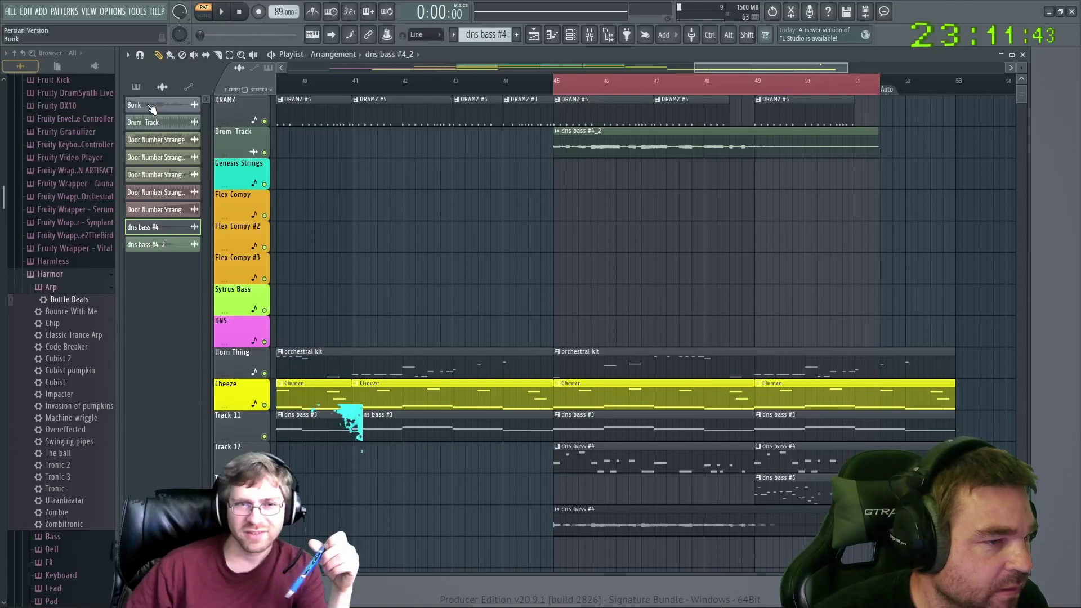
click(167, 229)
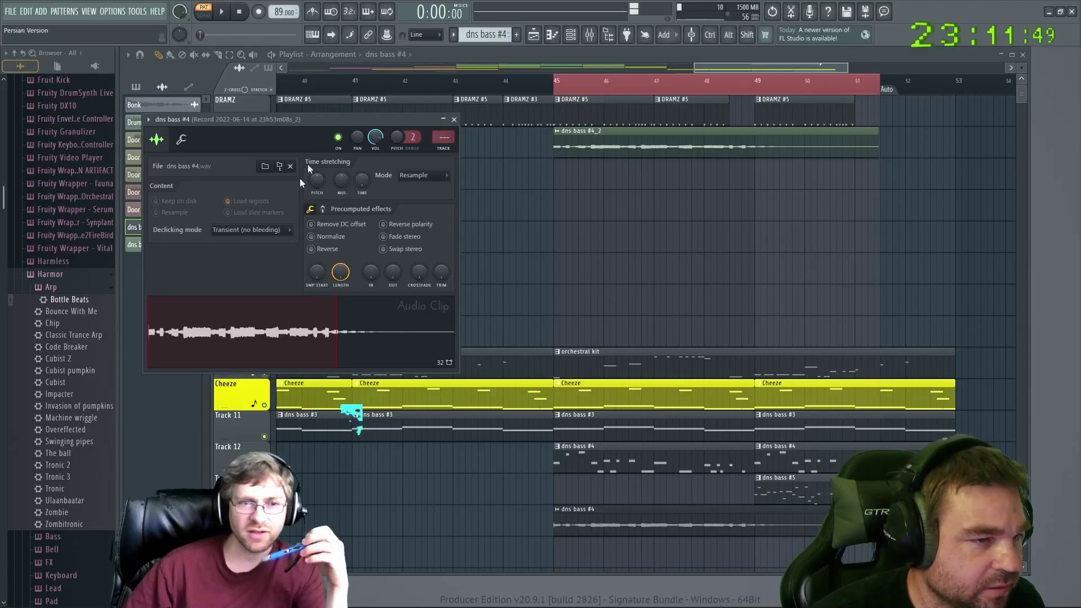
key(Escape)
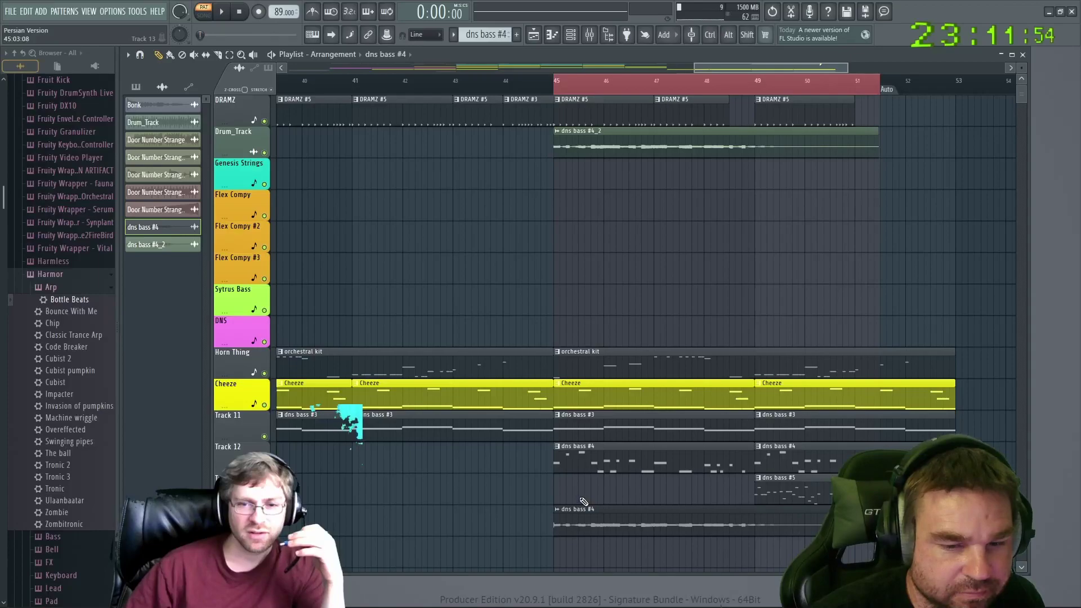
right_click(556, 517)
drag(146, 252, 557, 531)
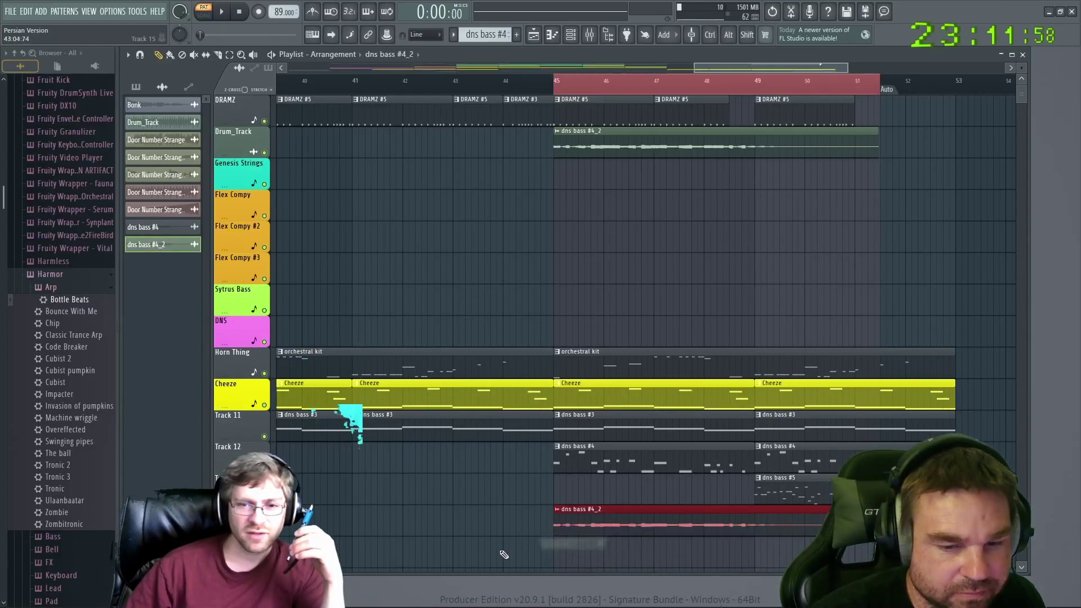
Play the song briefly from bar 44 to check the lead-in to the new bass clip
click(504, 81)
key(space)
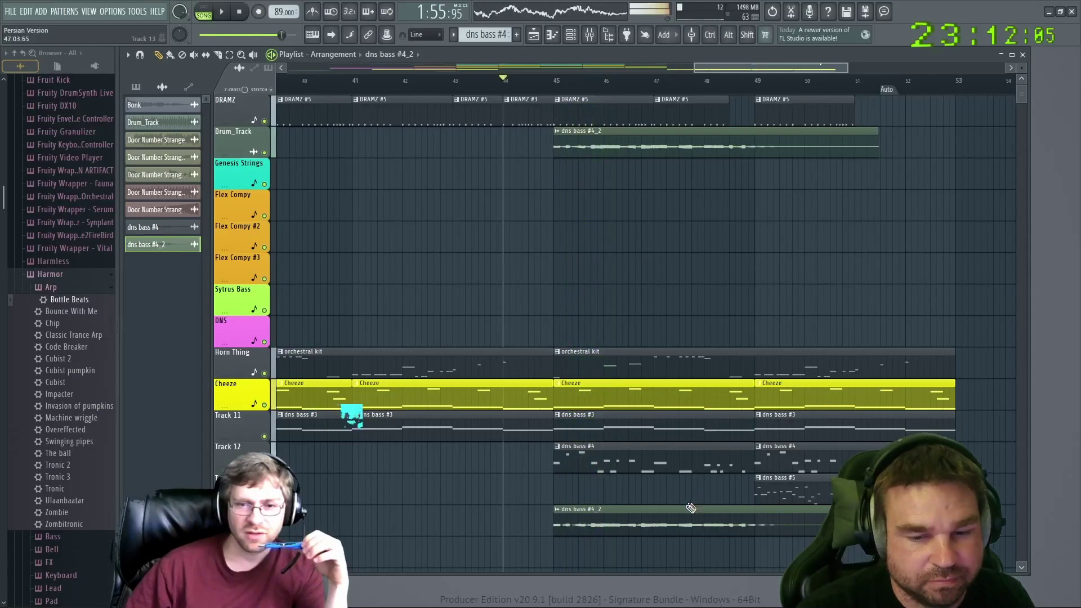
key(space)
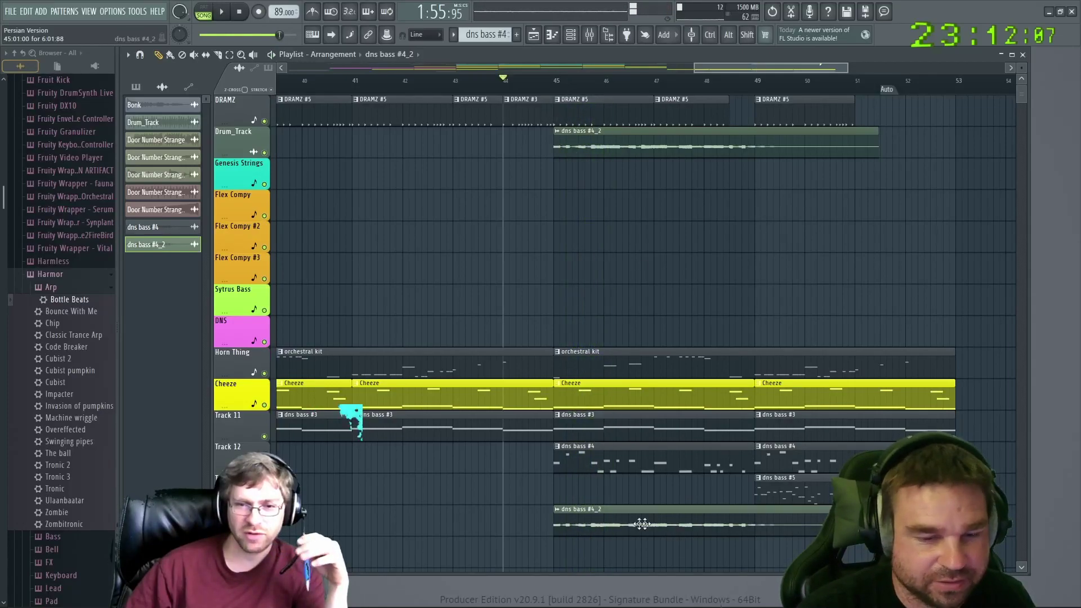
Route the dns bass #4_2 clip to mixer track 21 and load Stutter Edit 2 in its first effect slot
double_click(607, 510)
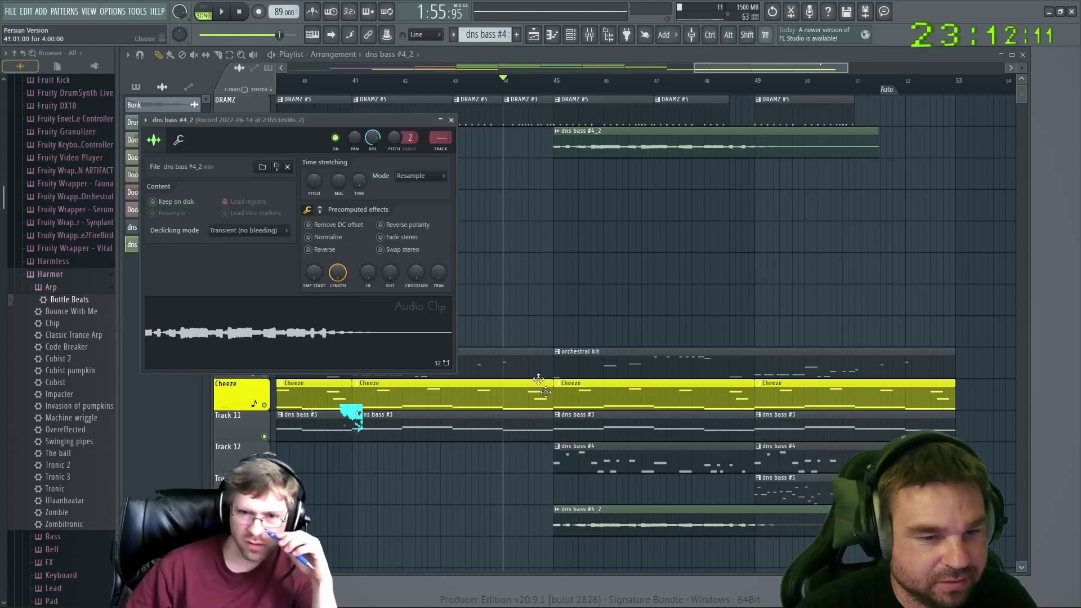
click(442, 152)
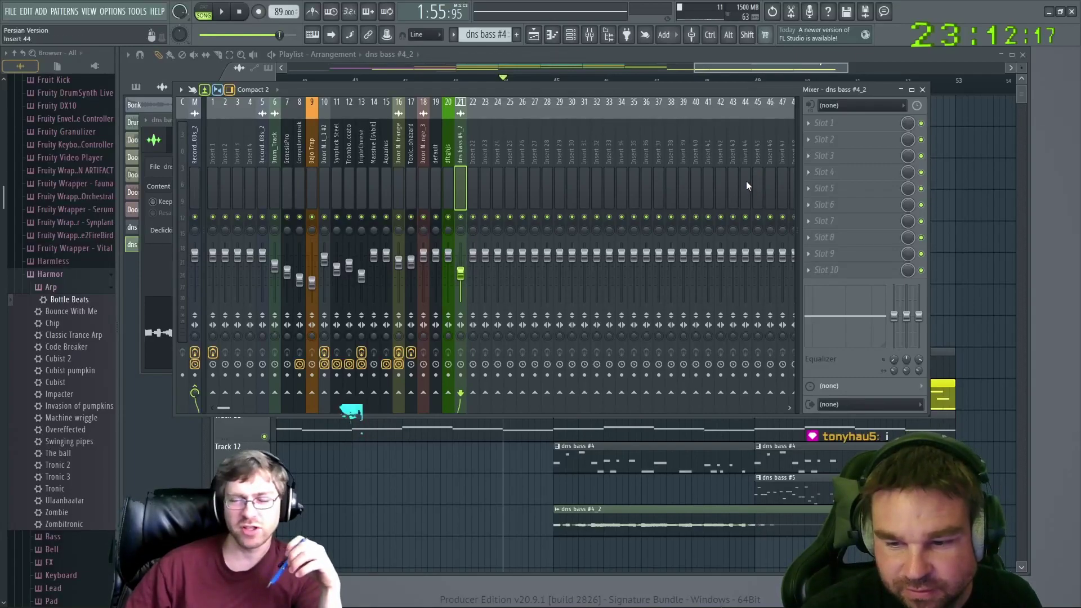
click(808, 123)
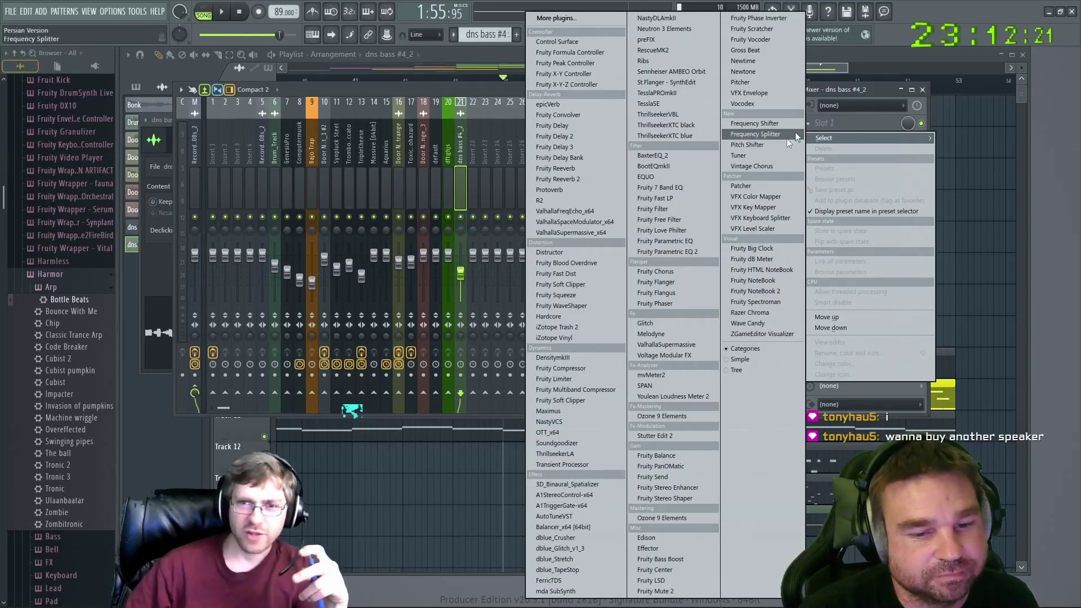
click(675, 435)
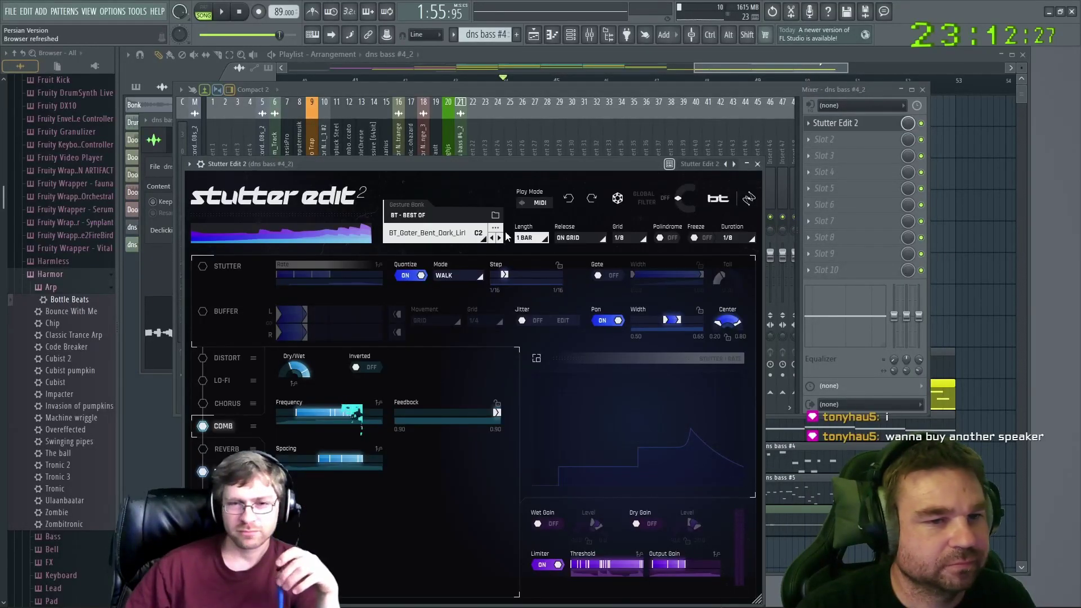
Set Stutter Edit 2's play mode to Auto and return to its effect controls
drag(484, 165, 573, 96)
key(space)
key(space)
click(627, 131)
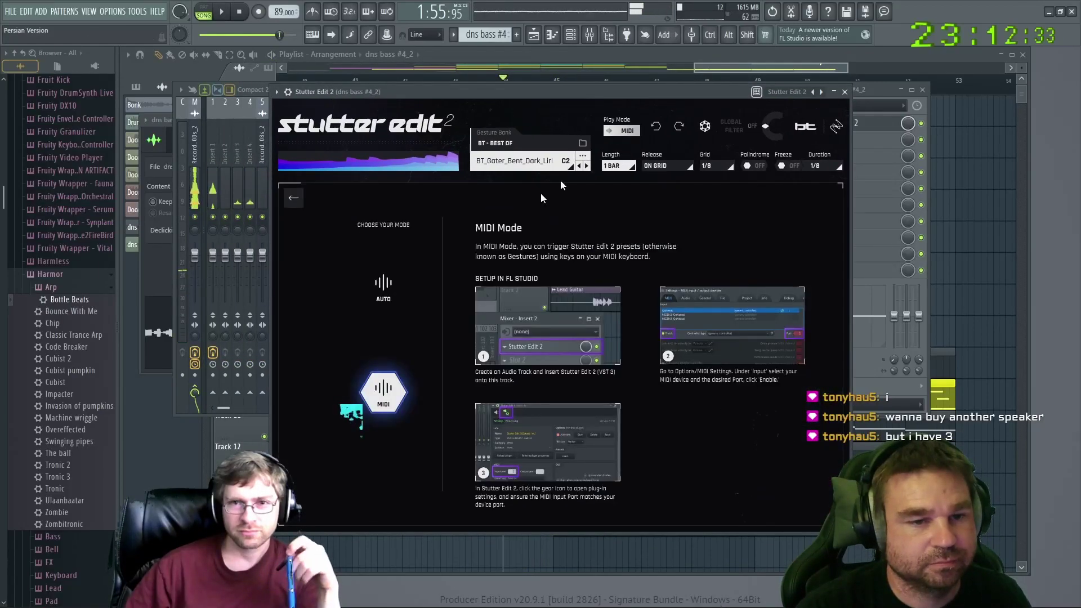
click(382, 286)
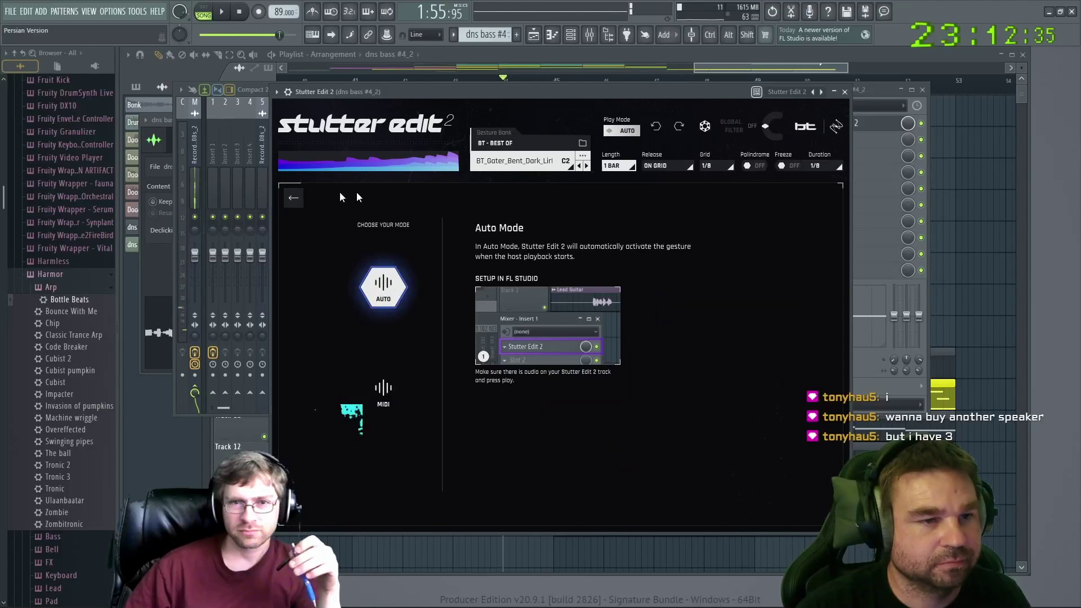
click(293, 197)
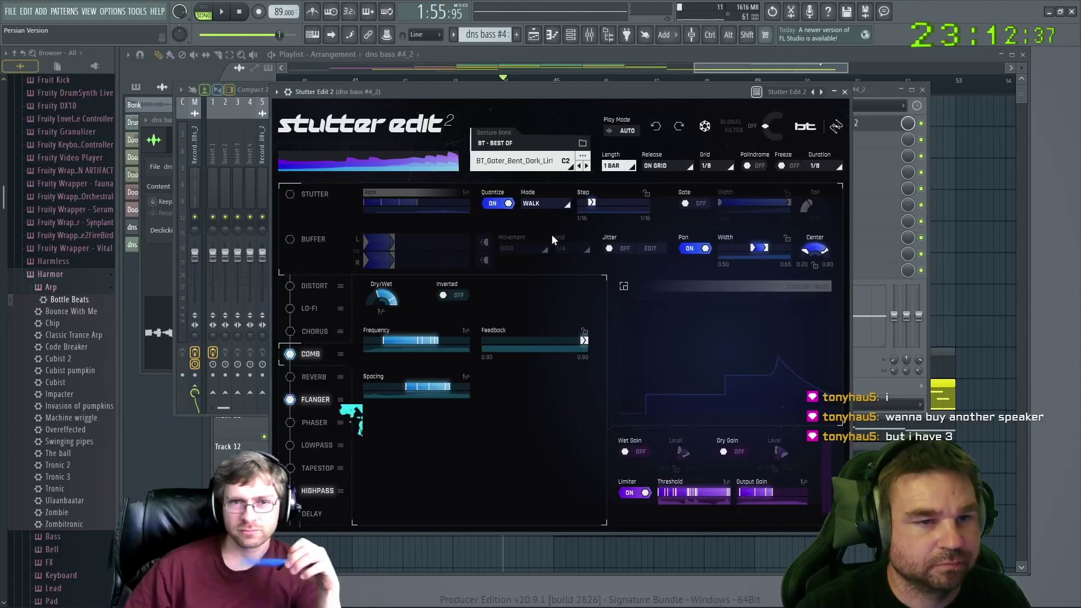
Play from bar 44 to listen to the default stutter gesture on the bass
drag(525, 90, 488, 103)
key(space)
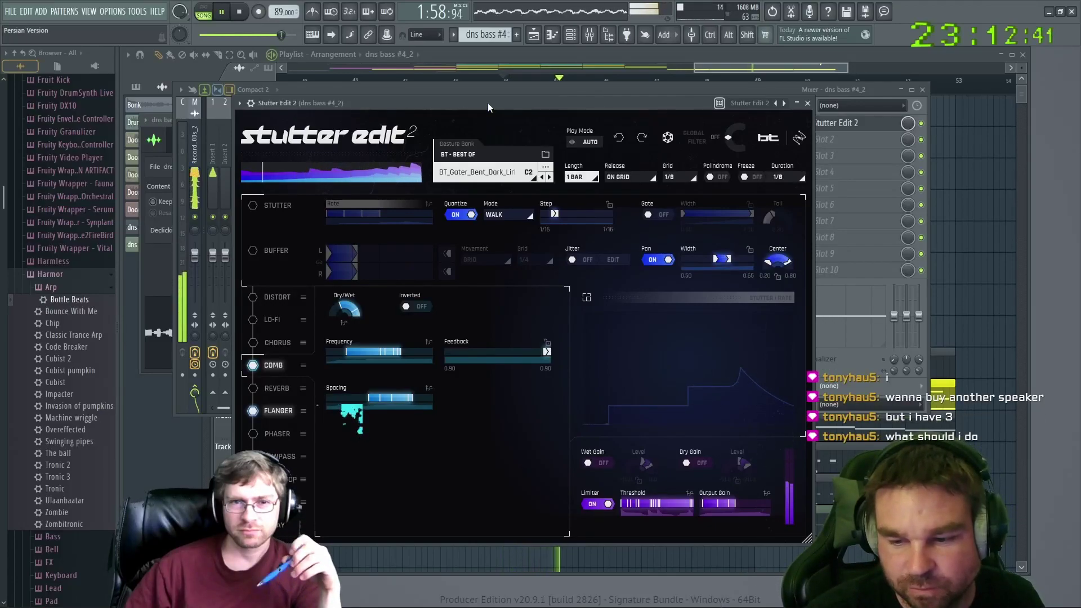
drag(488, 102, 508, 129)
key(space)
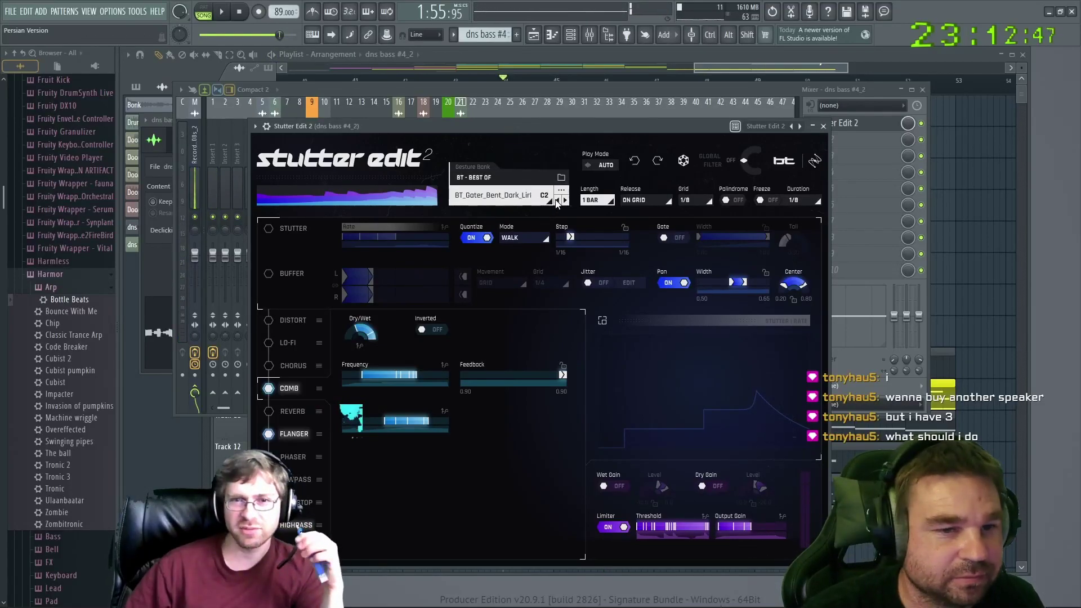
Load the BT_WTF gesture from the BT - BEST OF bank in Stutter Edit 2
click(514, 197)
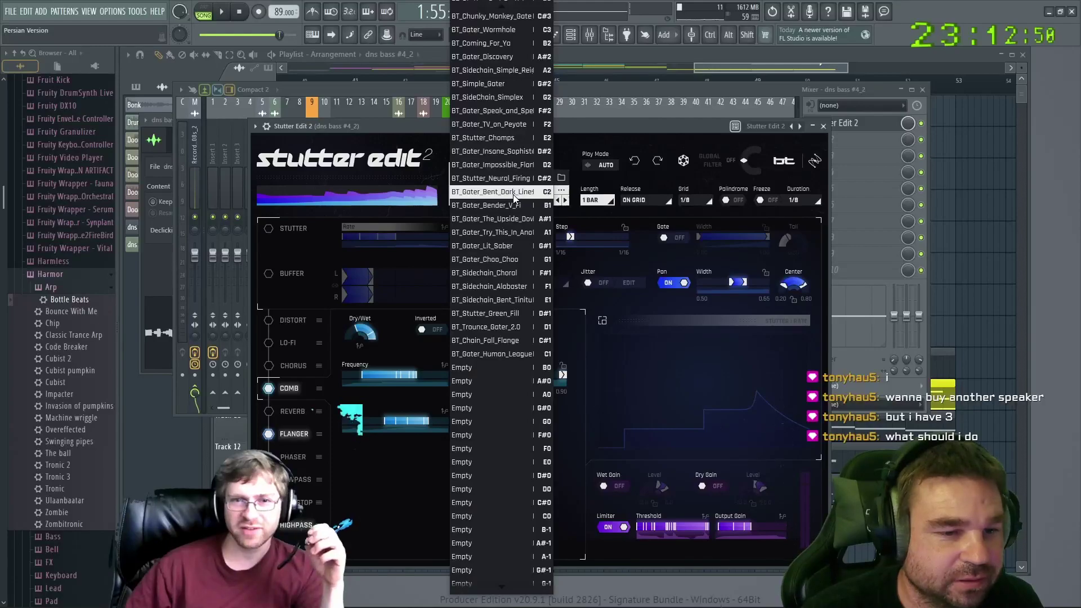
scroll(512, 195, up, 10)
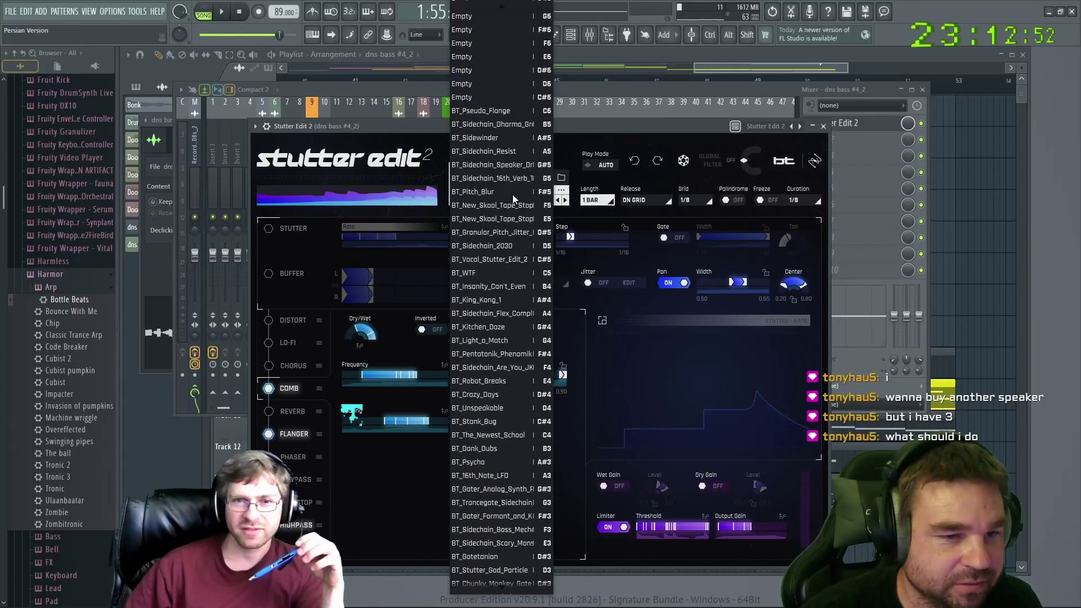
click(469, 272)
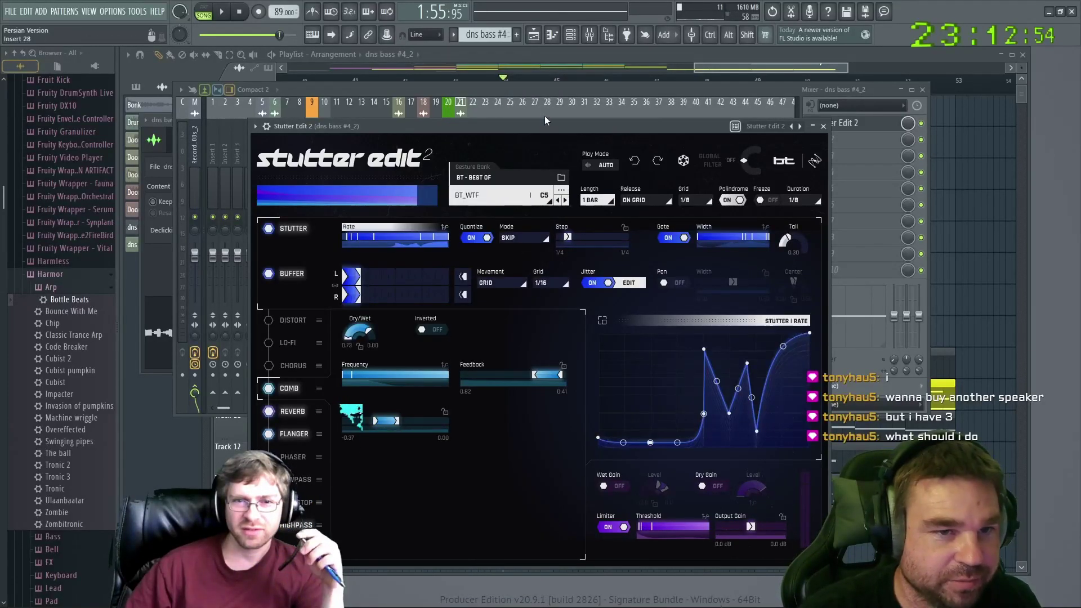
drag(541, 126, 509, 118)
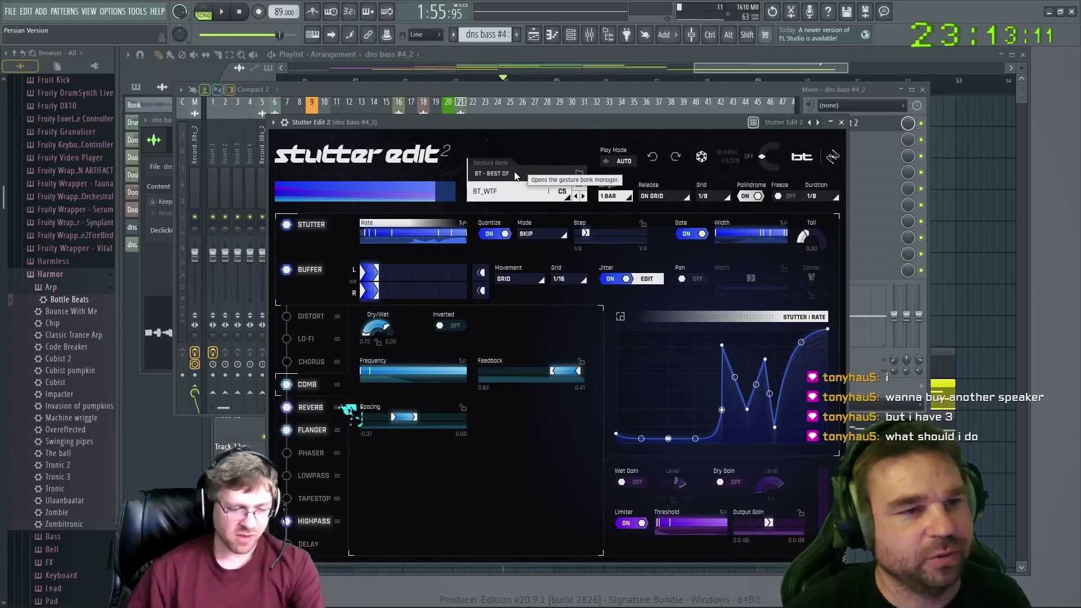
drag(544, 123, 527, 124)
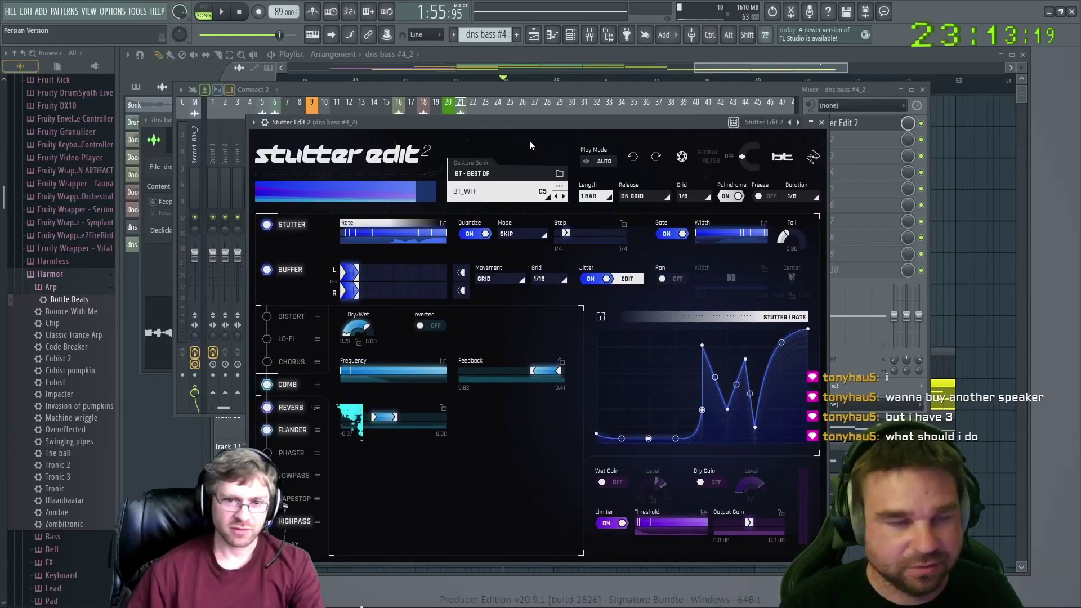
drag(533, 119, 536, 120)
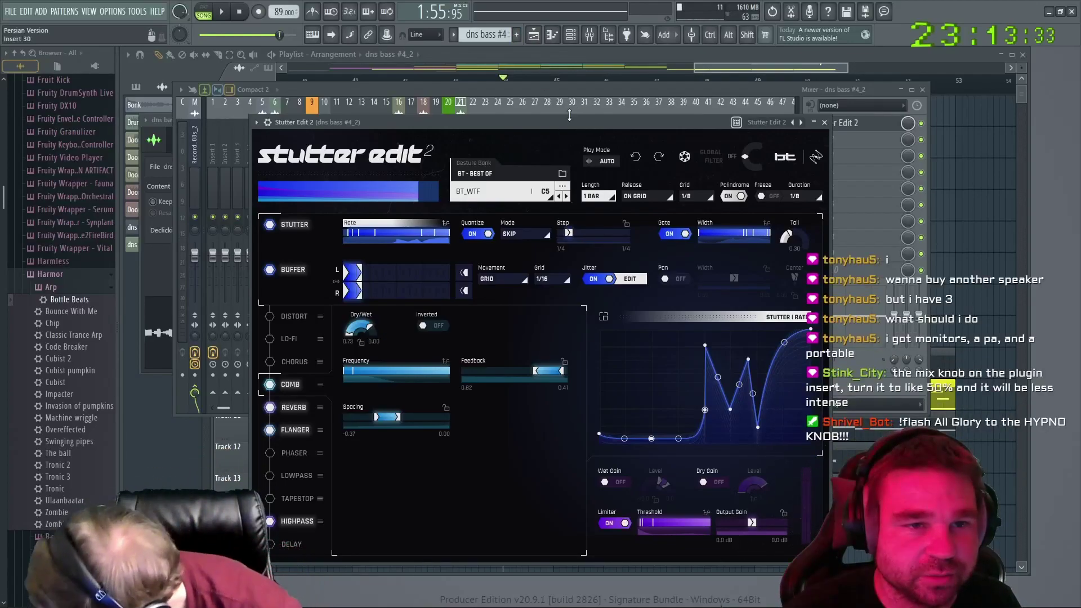
drag(563, 122, 541, 115)
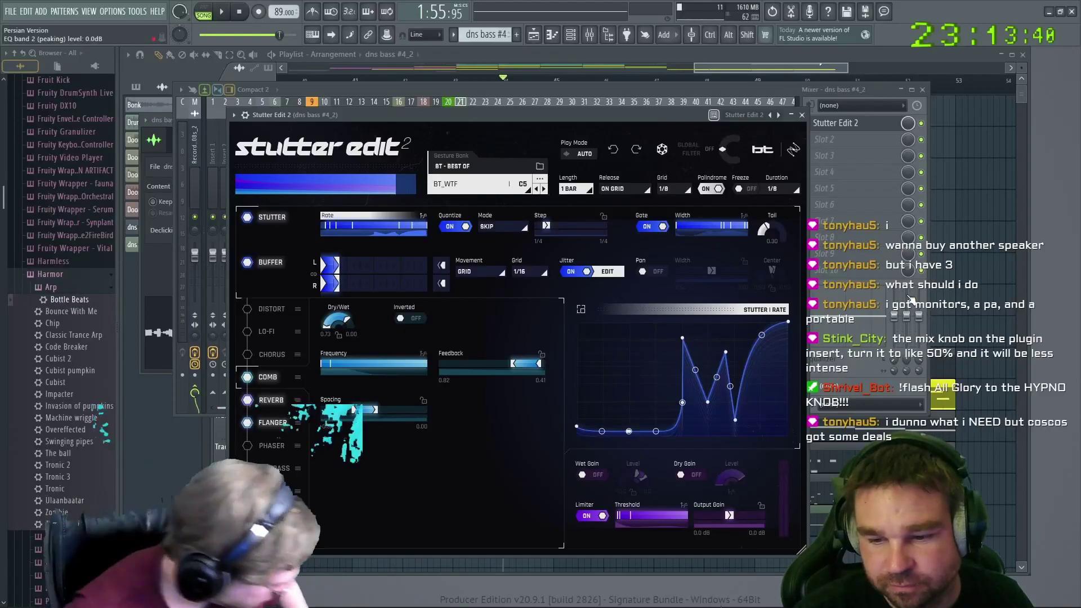
drag(569, 111, 530, 103)
During playback, lower the mix level of the Stutter Edit 2 slot and switch the gesture to BT_Vocal_Stutter_Edit_2
key(space)
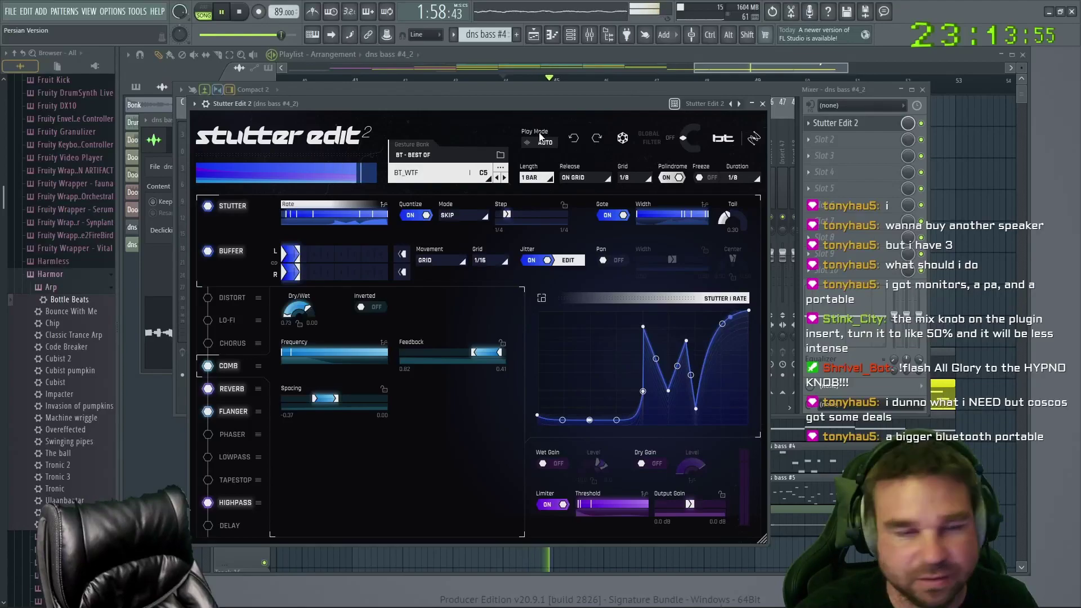
mouse_move(538, 103)
mouse_down()
mouse_move(534, 94)
mouse_move(544, 99)
mouse_up()
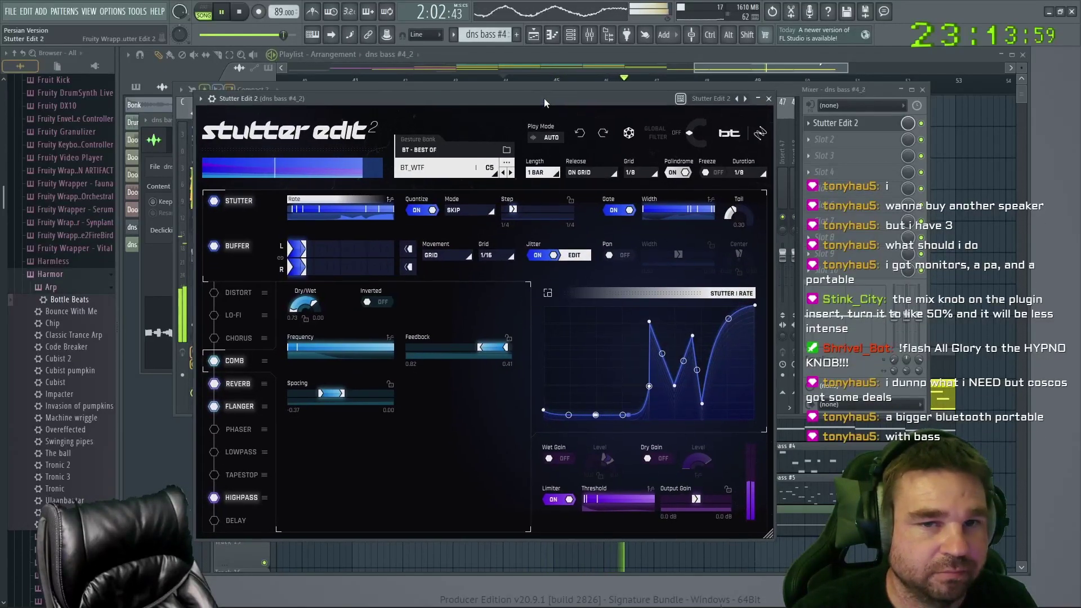
drag(906, 124, 906, 149)
click(833, 122)
click(833, 123)
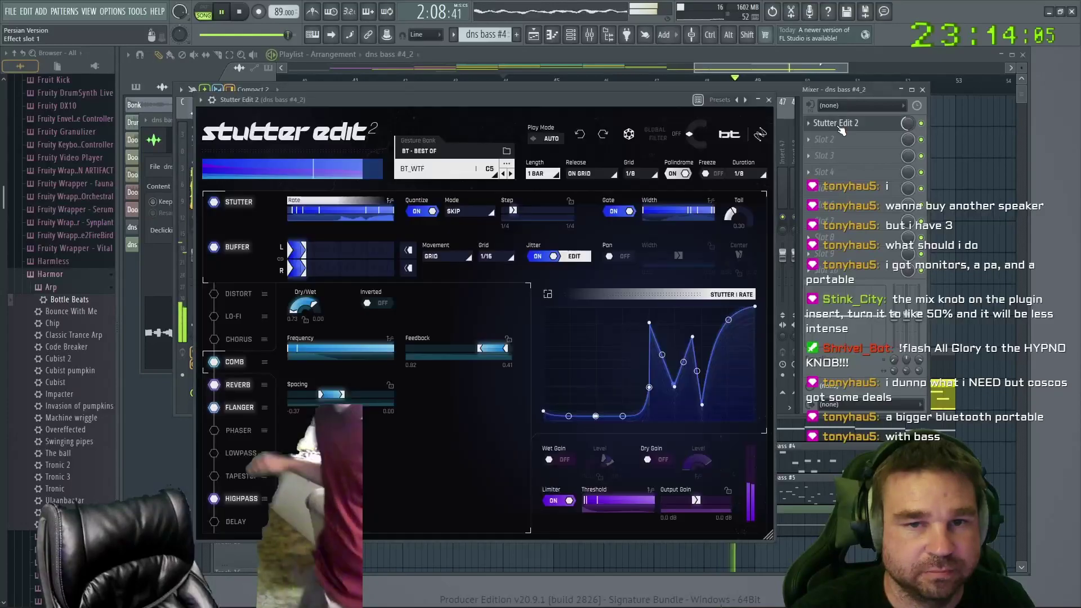
click(510, 174)
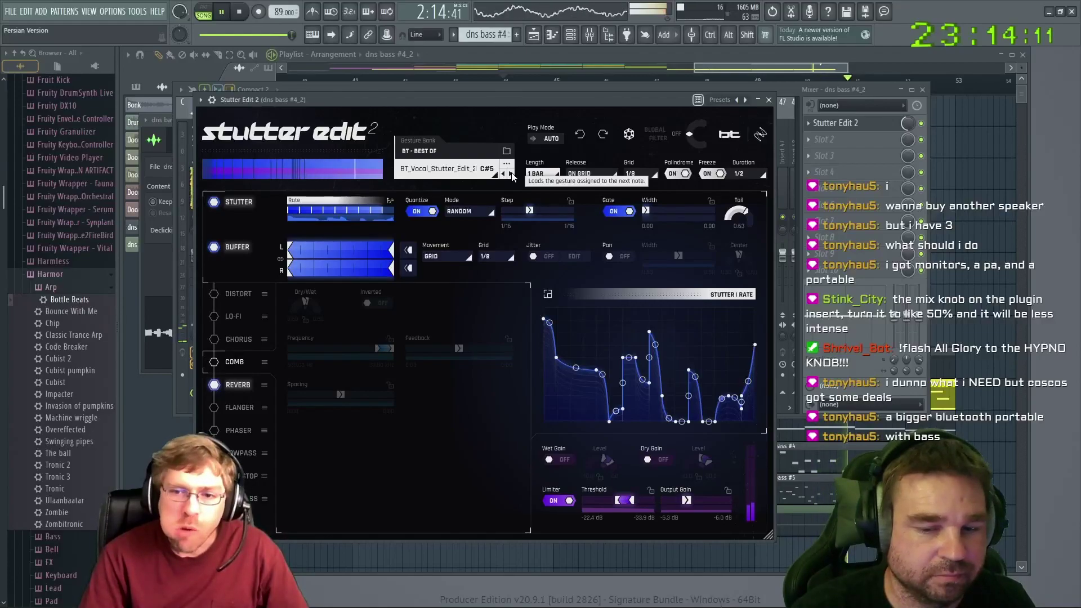
drag(485, 100, 460, 106)
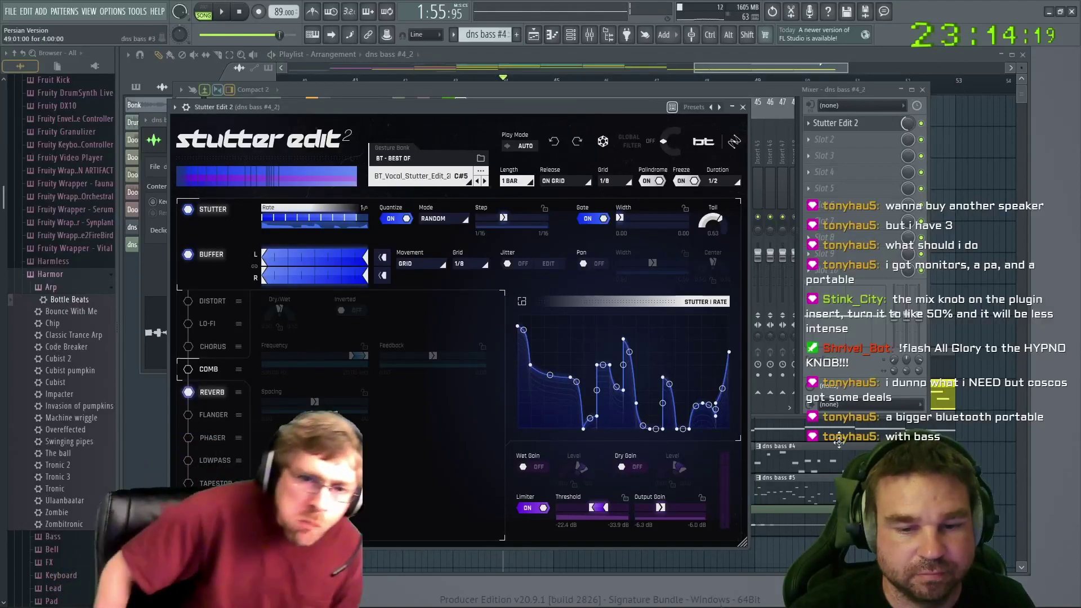
Return to the playlist, solo the dns bass #4_2 clip's track and listen to it from bar 44
click(827, 510)
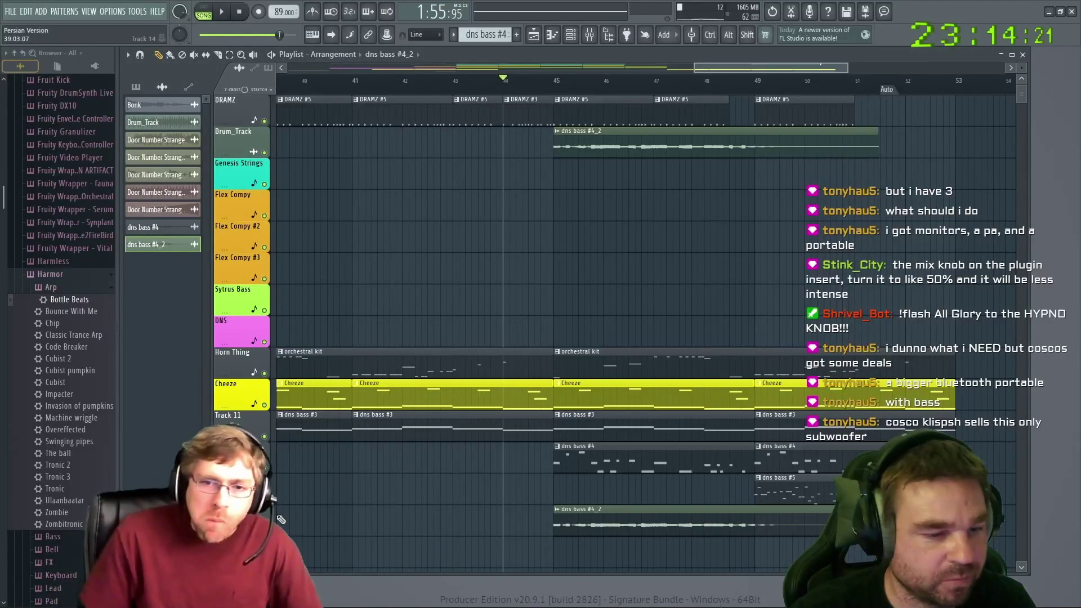
key(space)
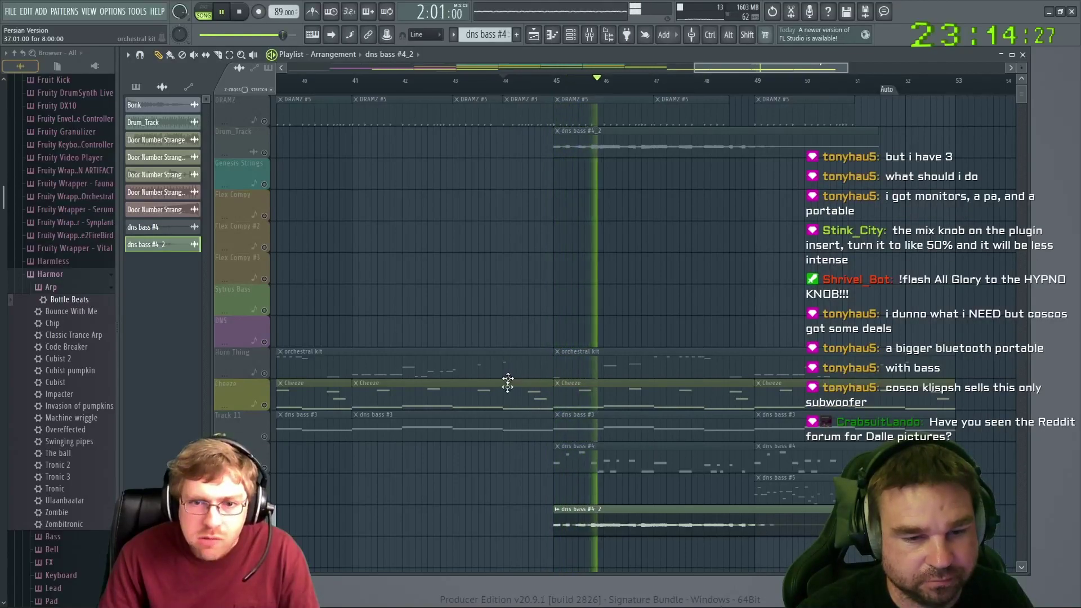
key(space)
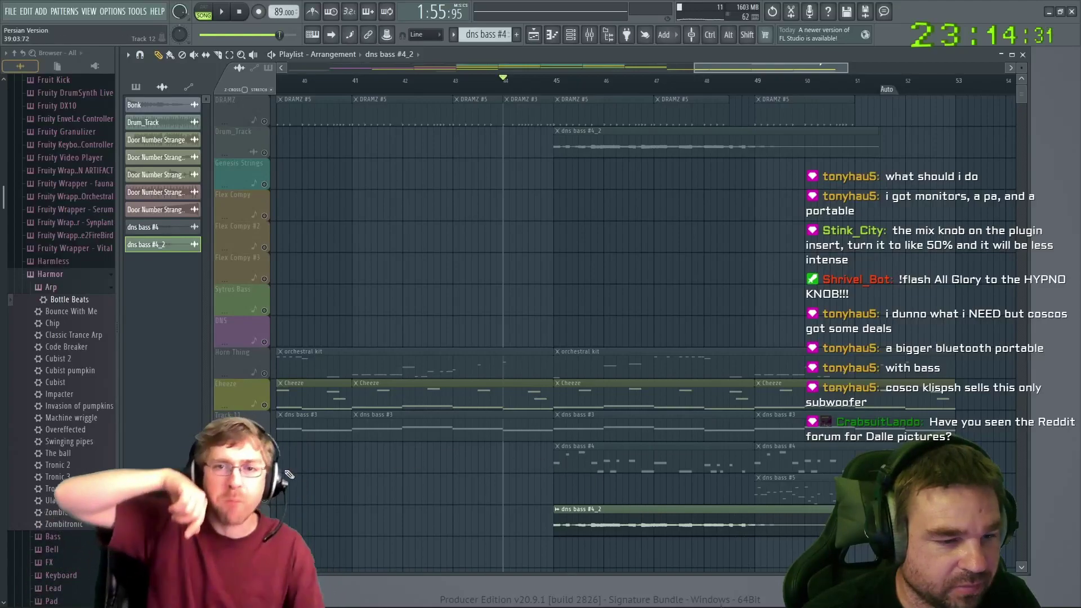
Delete the dns bass #4 pattern clips from Track 12 and place a second dns bass #4_2 clip on Track 14 at bar 49
drag(513, 80, 557, 90)
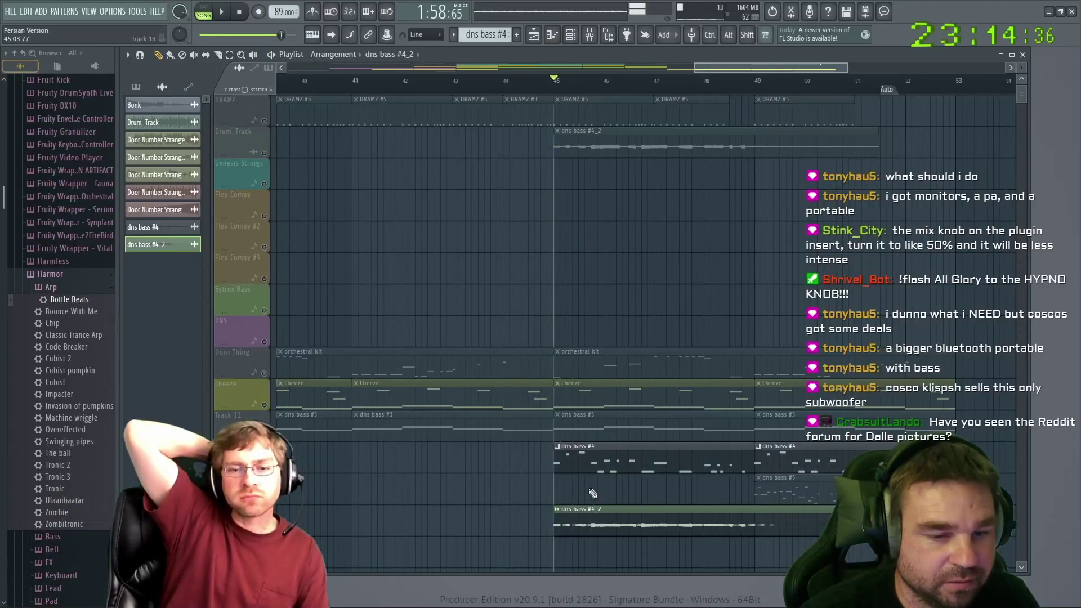
right_click(747, 466)
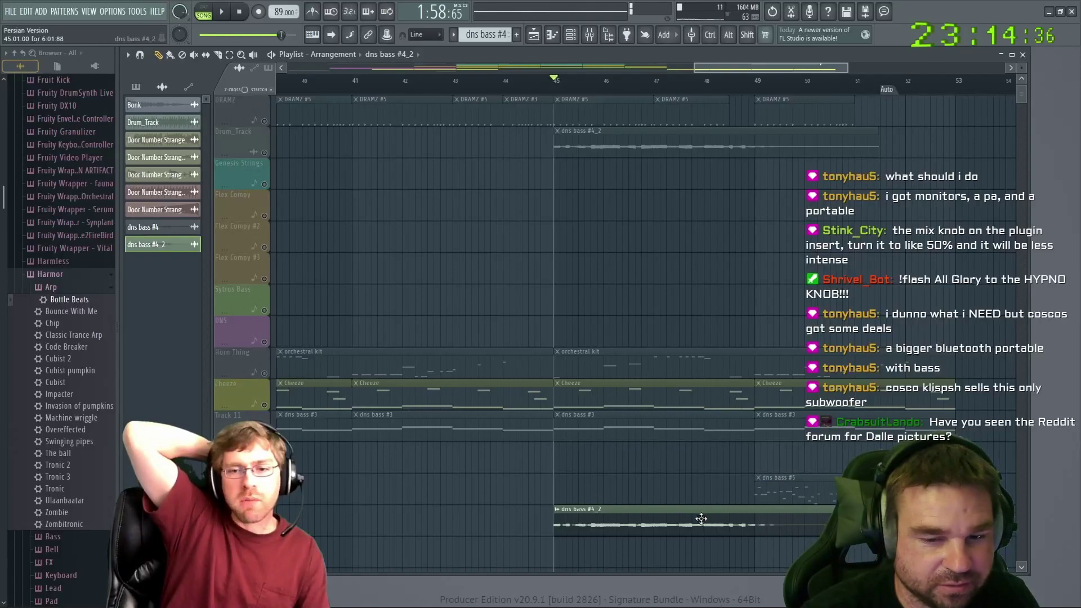
click(753, 544)
drag(785, 540, 786, 506)
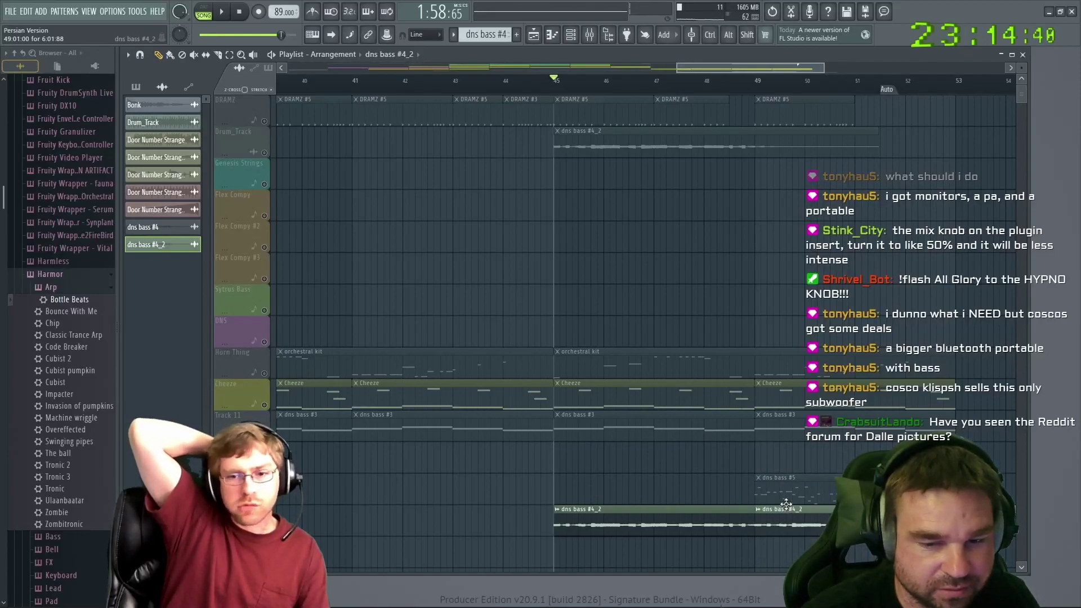
Preview the bass from bar 45 and raise mixer track 21's volume fader level with the neighbouring tracks
key(space)
key(space)
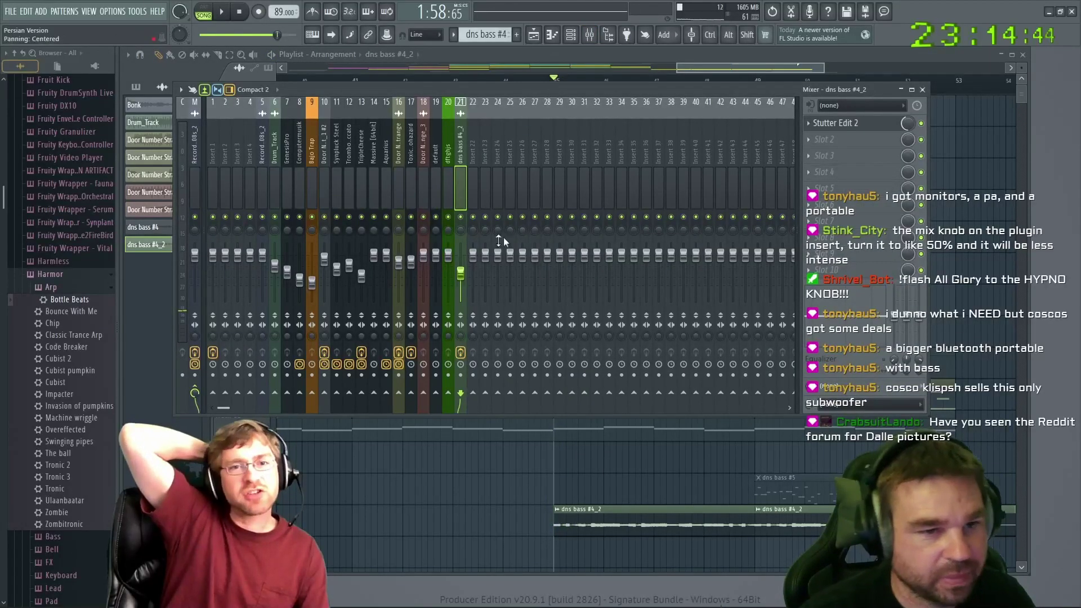
drag(468, 275, 468, 258)
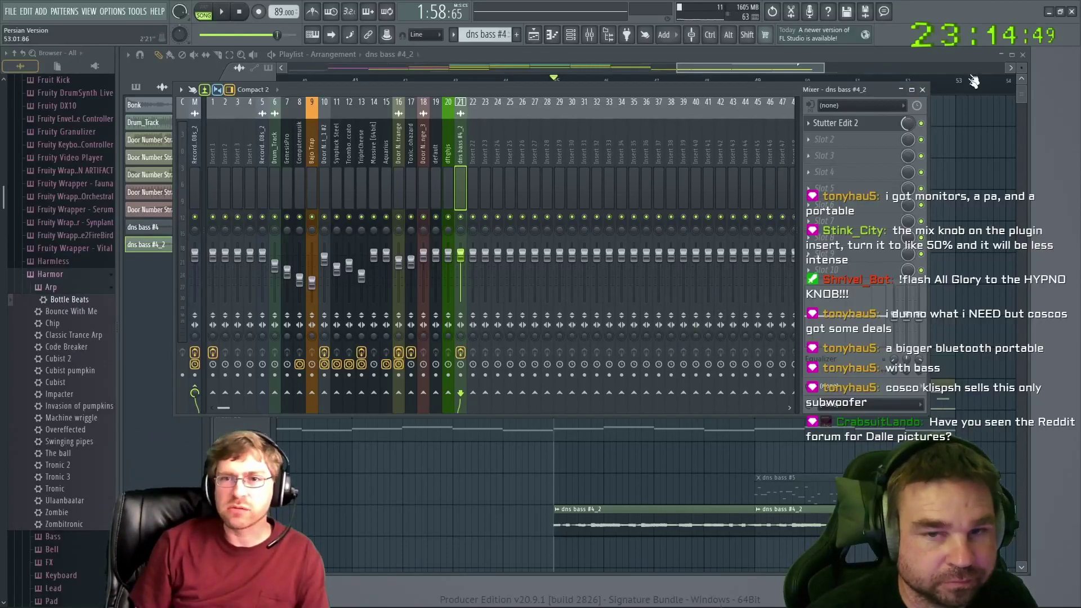
Delete the stray dns bass #4_2 clip from the Drum_Track playlist track and play the soloed bass from bar 45
click(924, 90)
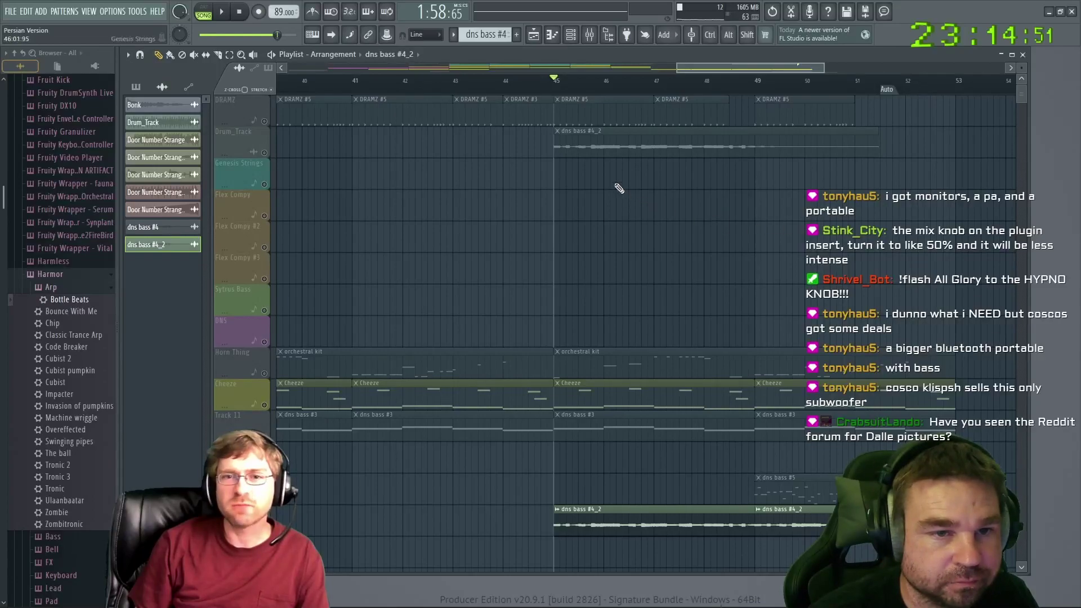
right_click(608, 159)
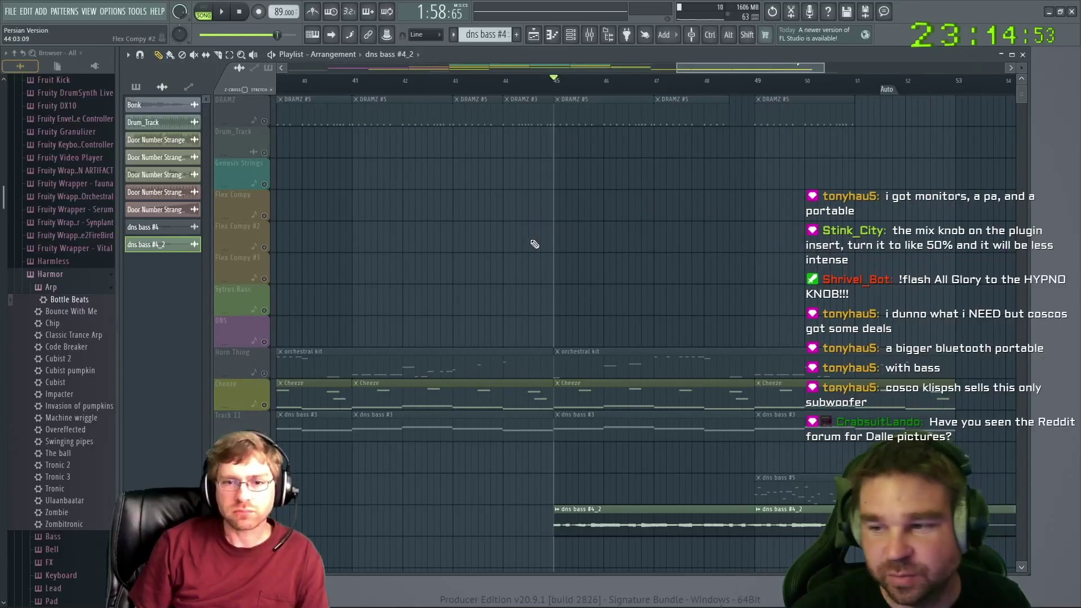
key(space)
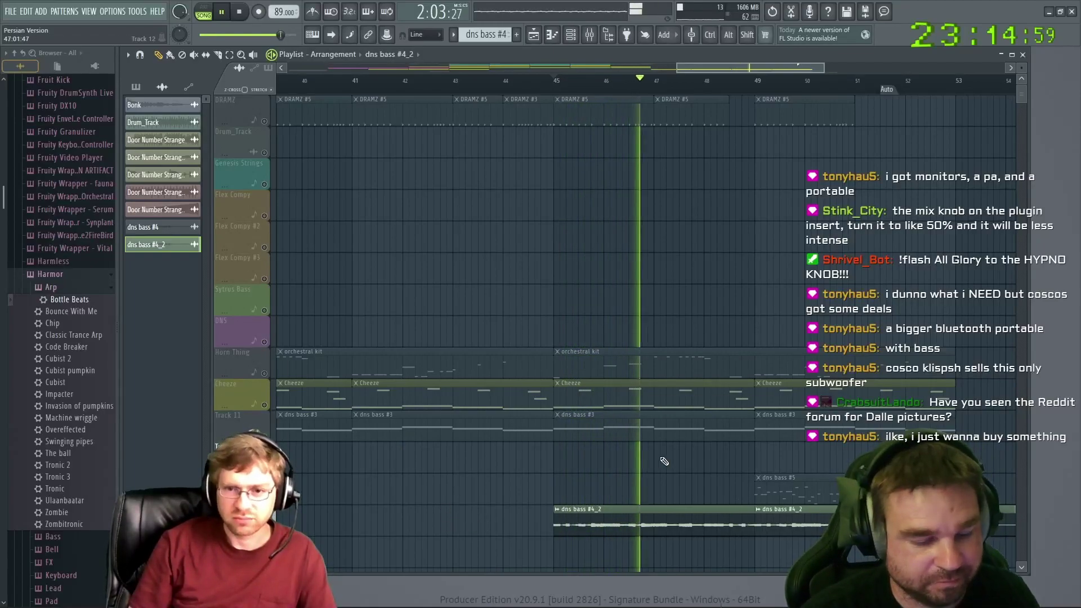
Remove Stutter Edit 2 from the first effect slot of the dns bass #4_2 mixer track
key(F9)
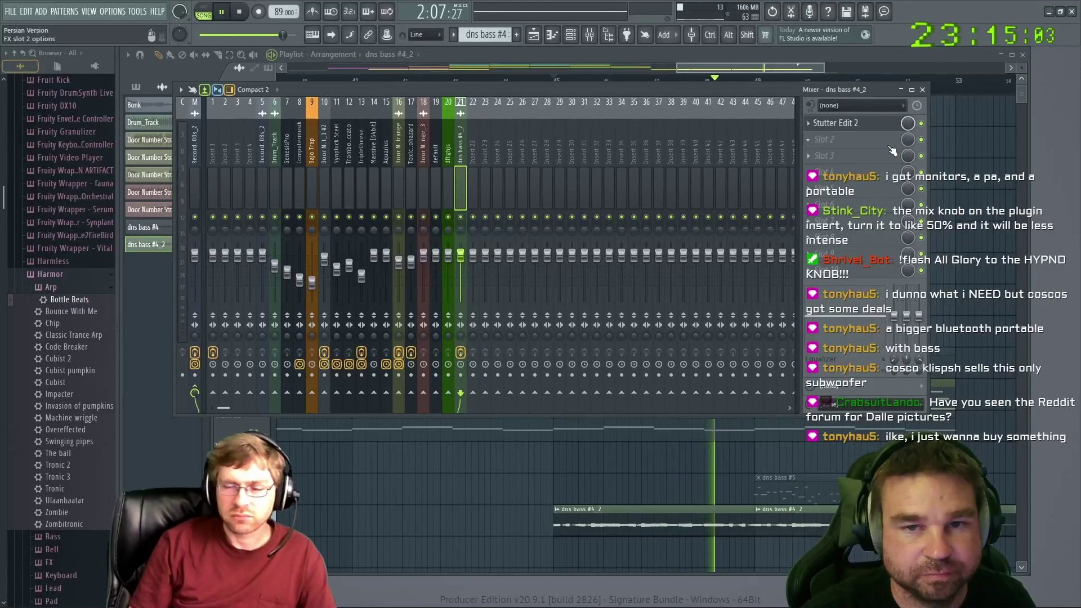
click(832, 128)
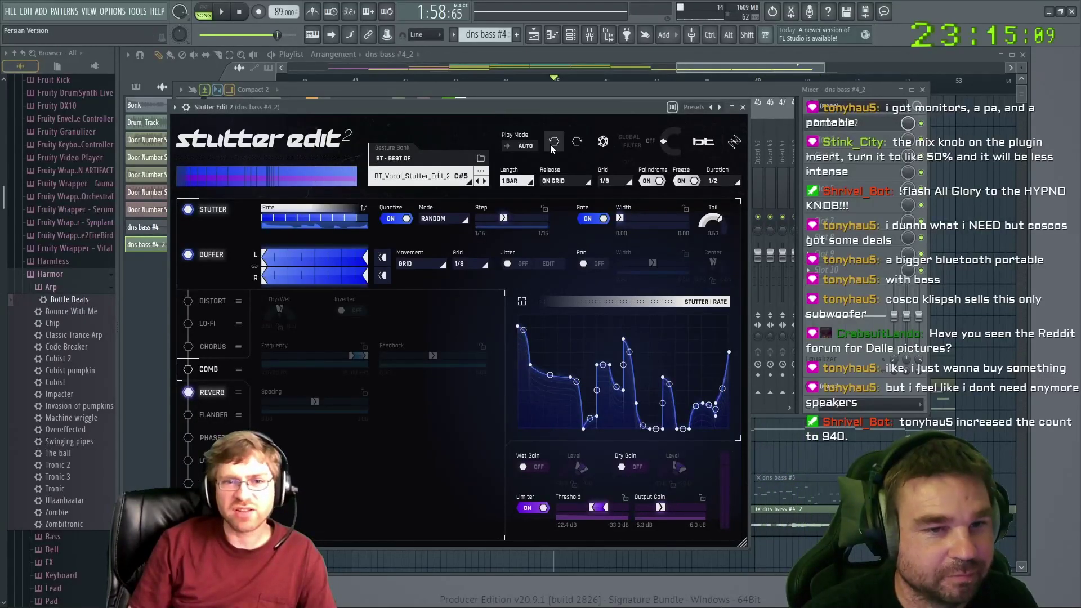
drag(552, 106, 589, 113)
click(780, 114)
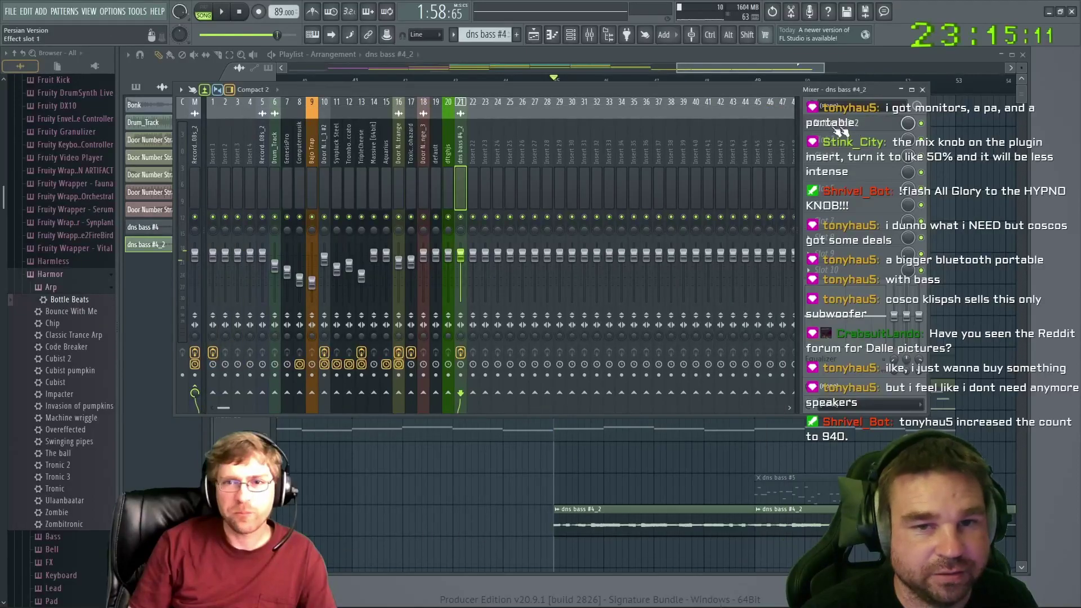
click(811, 129)
click(819, 149)
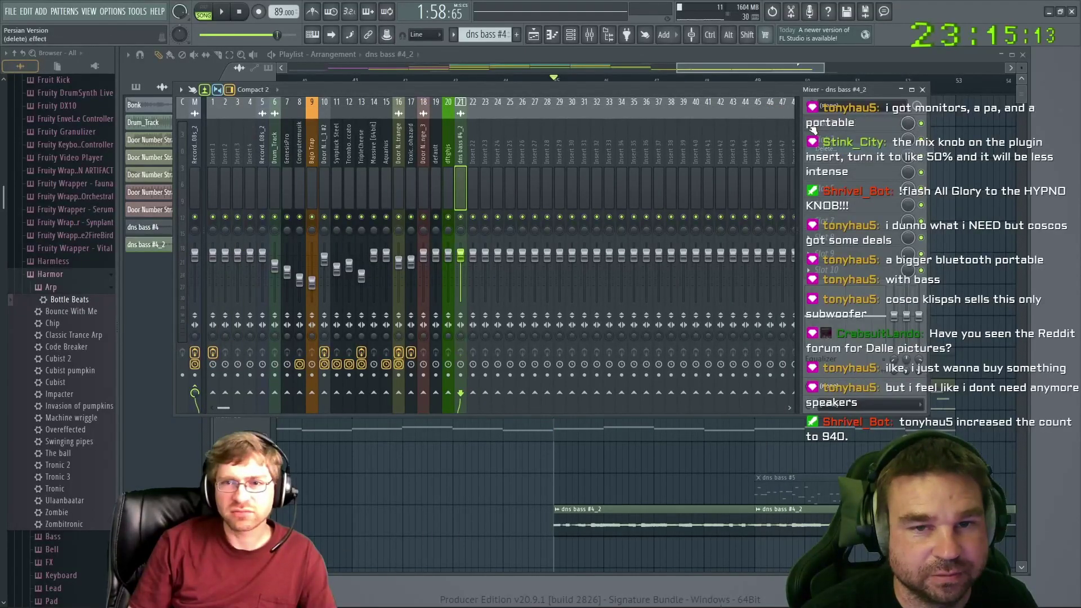
Load Gross Beat into the first effect slot of the dns bass #4_2 mixer track and reposition its window
click(810, 128)
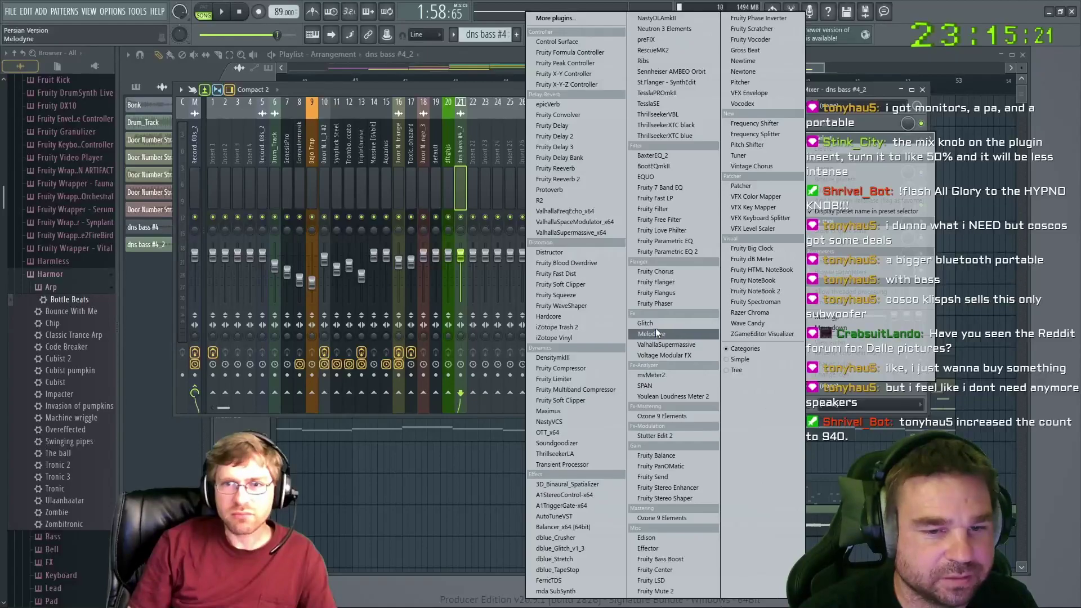
click(762, 52)
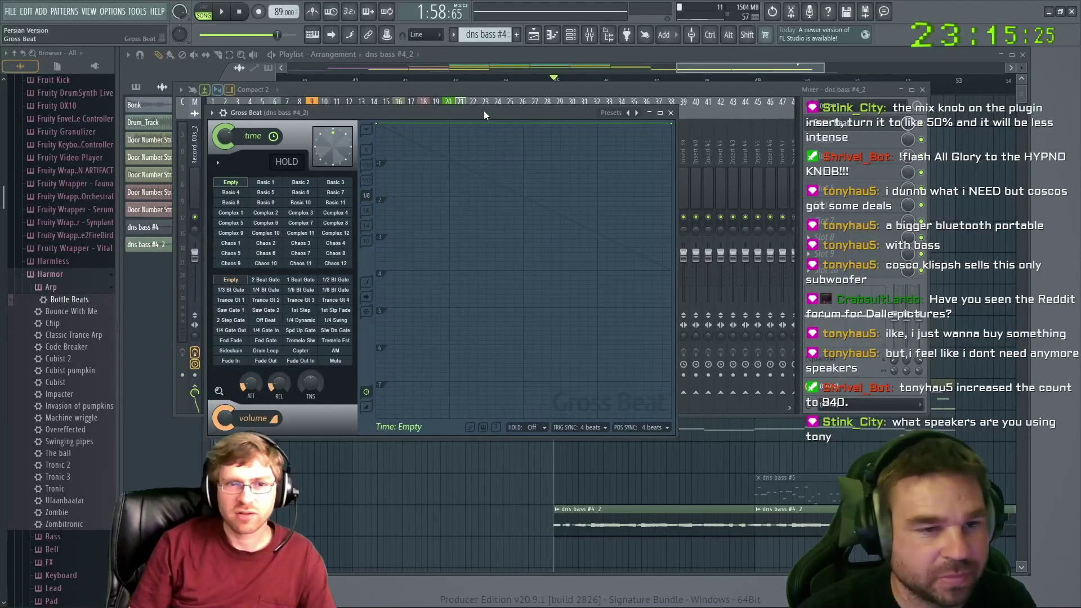
drag(481, 110, 570, 109)
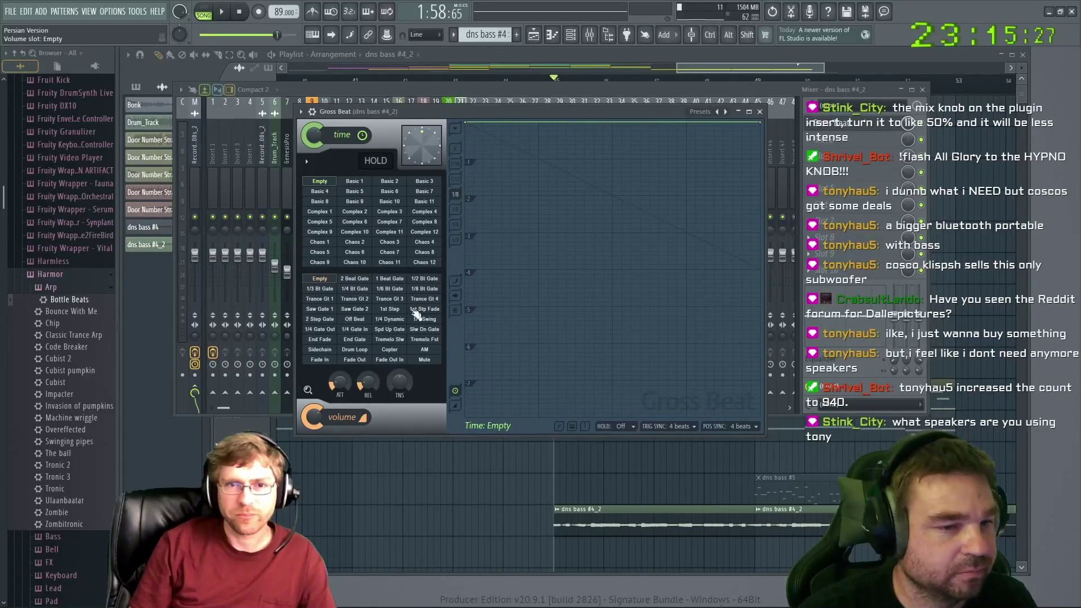
Audition Gross Beat's volume presets Trance Gt 3, Trance Gt 2, Trance Gt 1, 1 Beat Gate and 2 Beat Gate on the bass
click(390, 299)
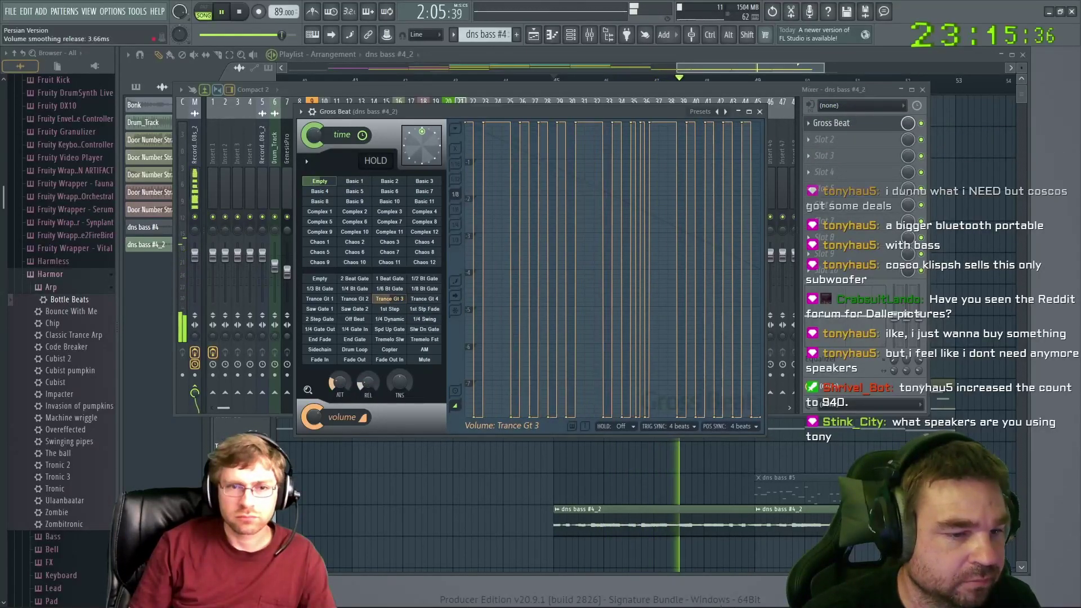
click(354, 299)
click(319, 299)
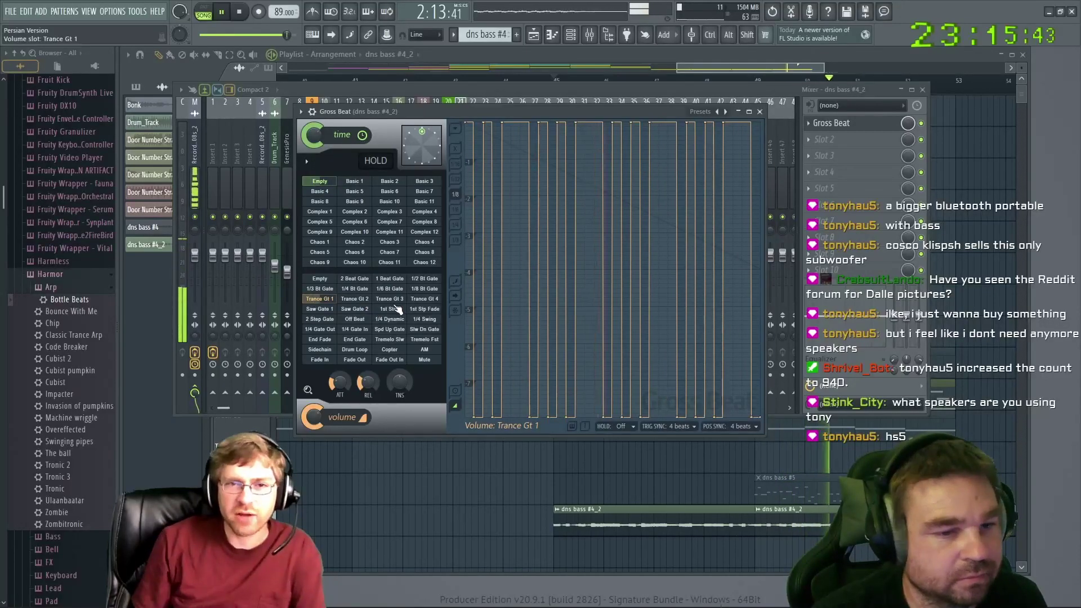
click(389, 278)
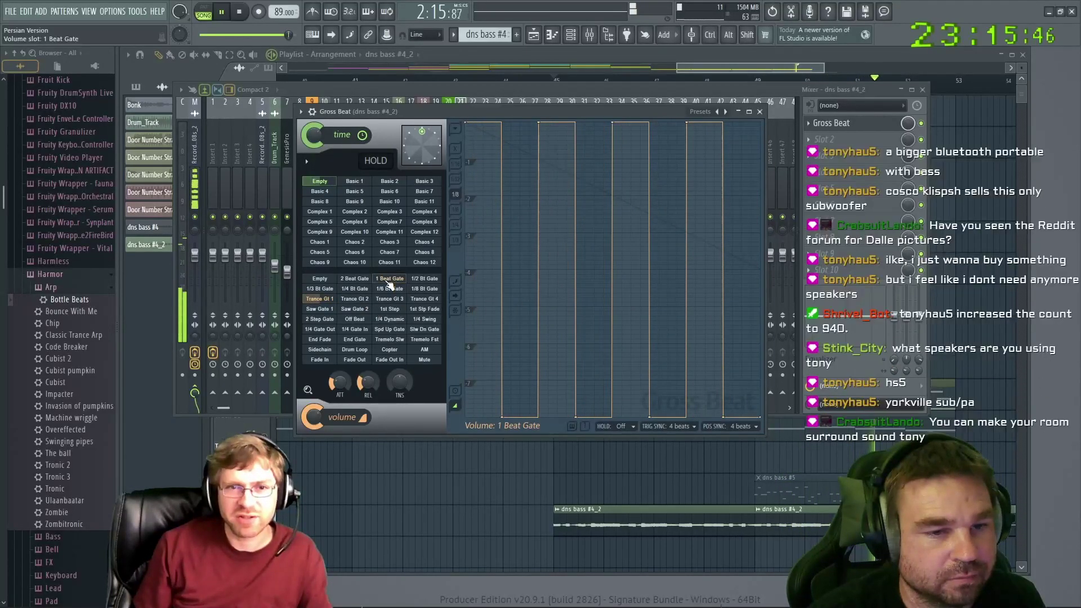
click(353, 279)
key(space)
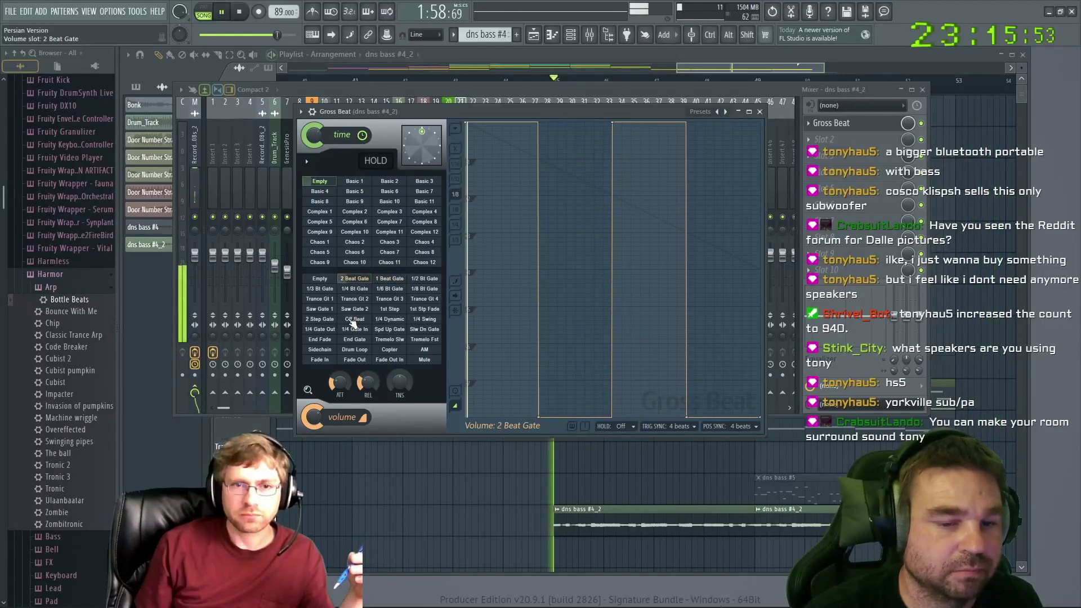
key(space)
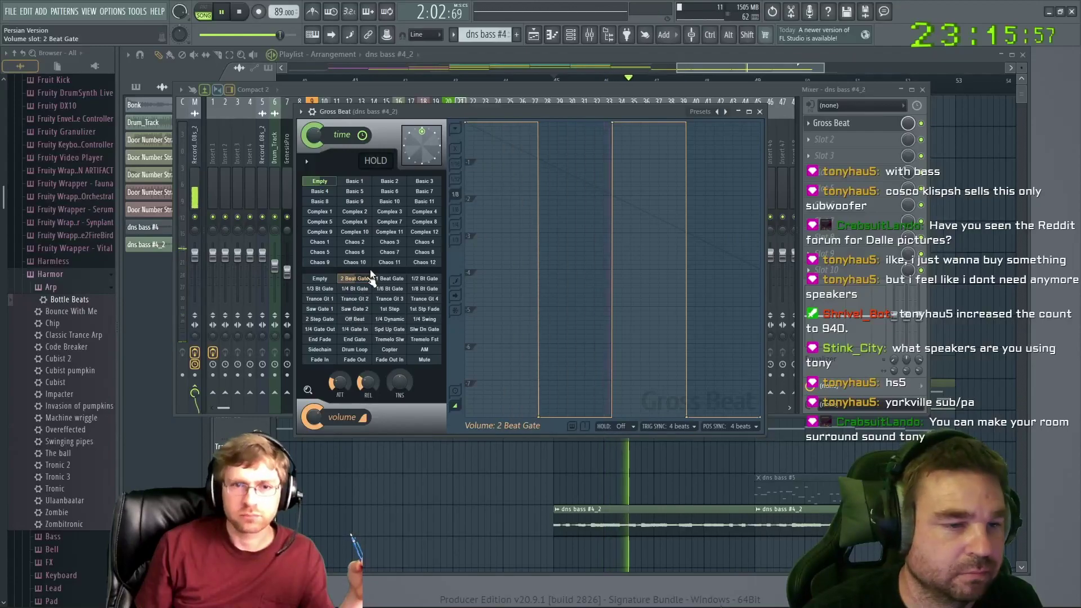
key(space)
Reset Gross Beat's volume preset to Empty and audition the time presets Chaos 2, Chaos 3 and Chaos 4 from bar 45
click(354, 242)
key(space)
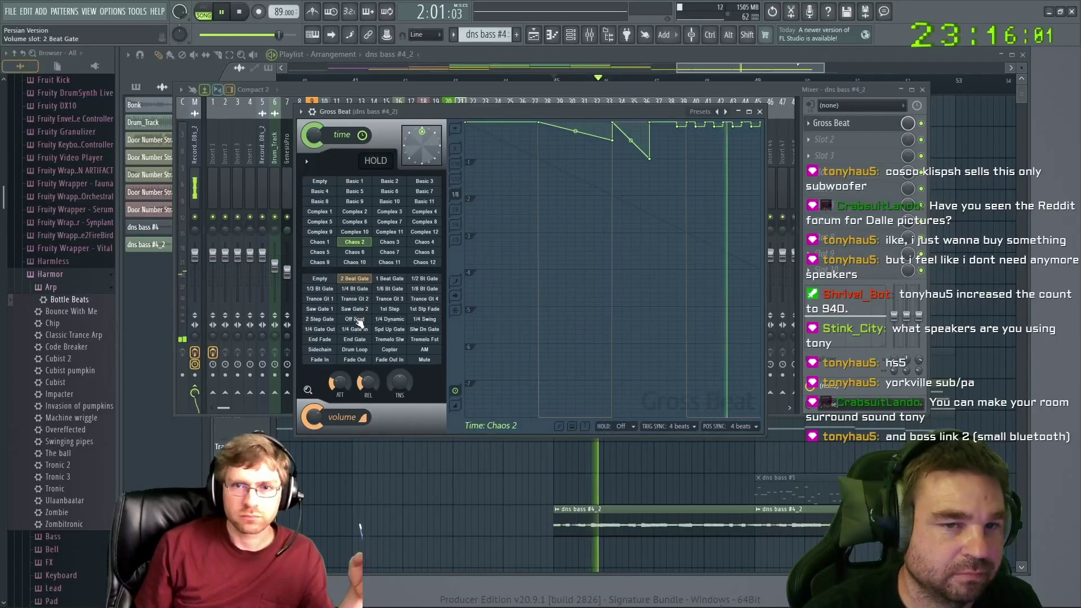
click(320, 279)
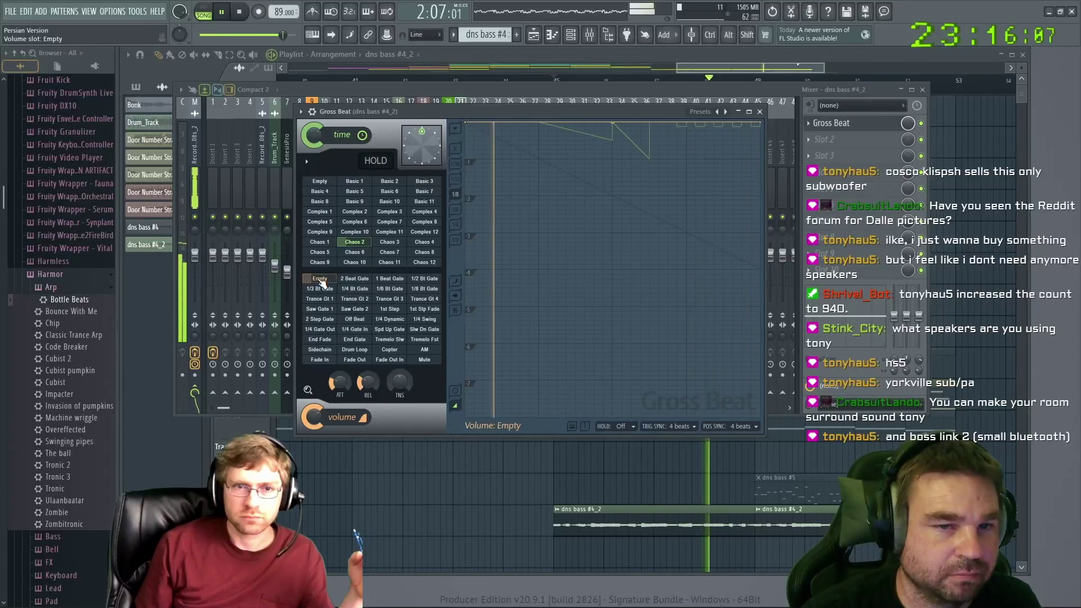
key(space)
click(387, 242)
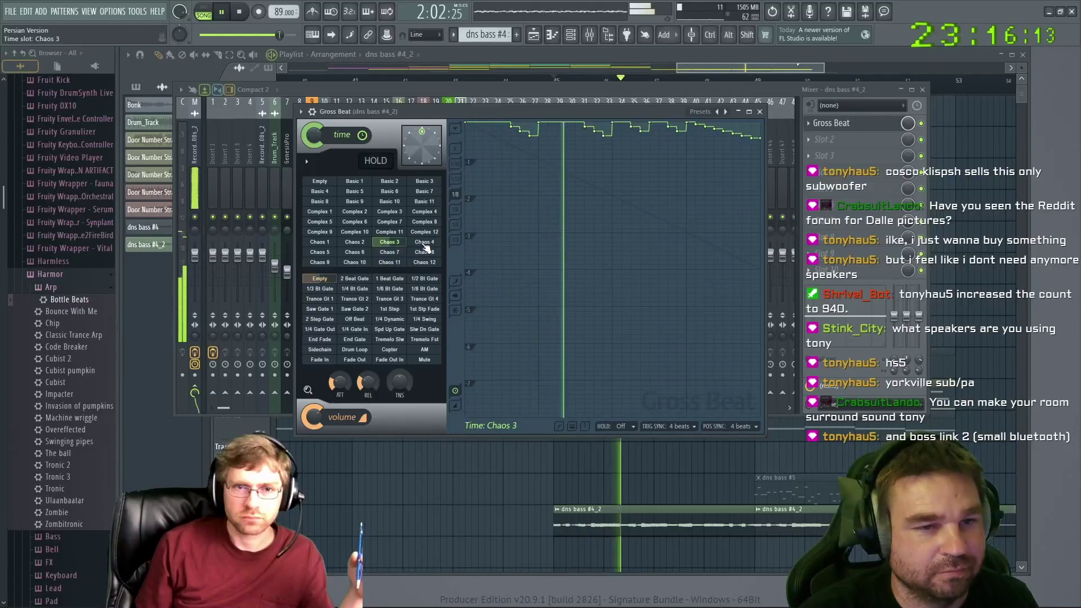
key(space)
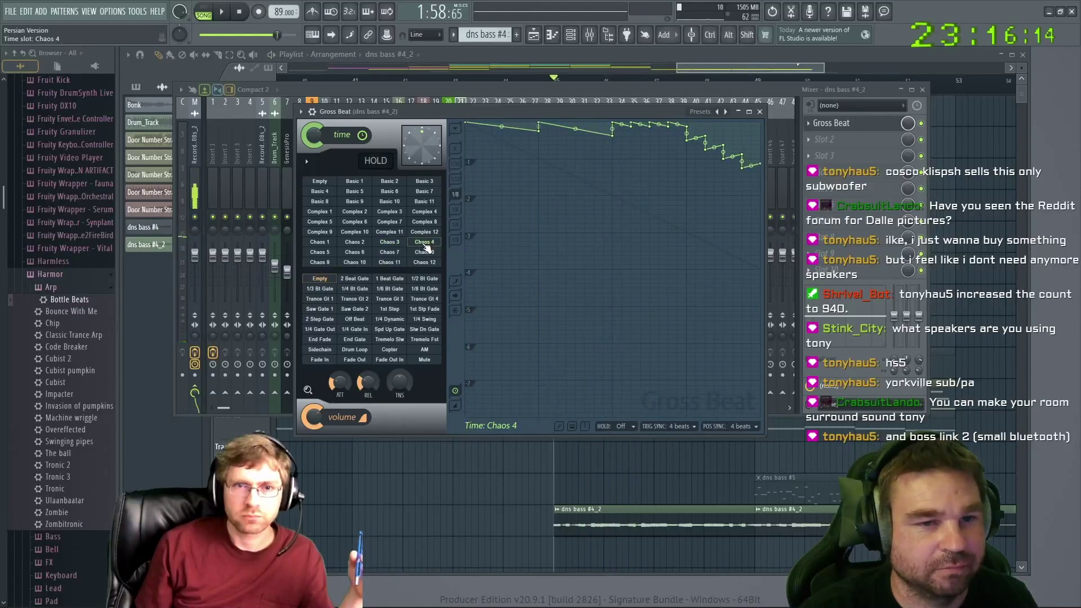
key(space)
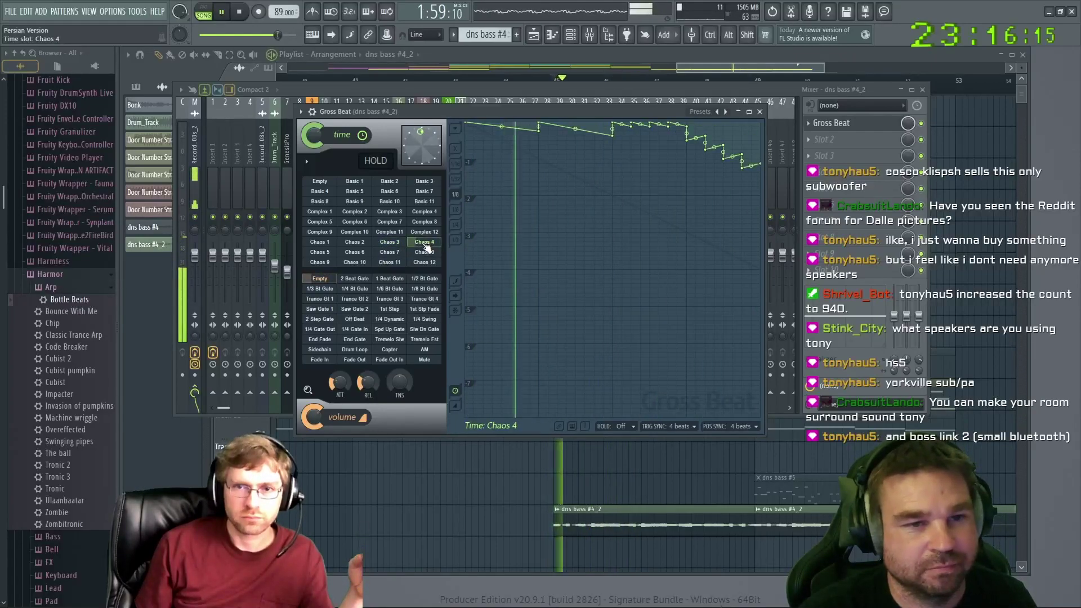
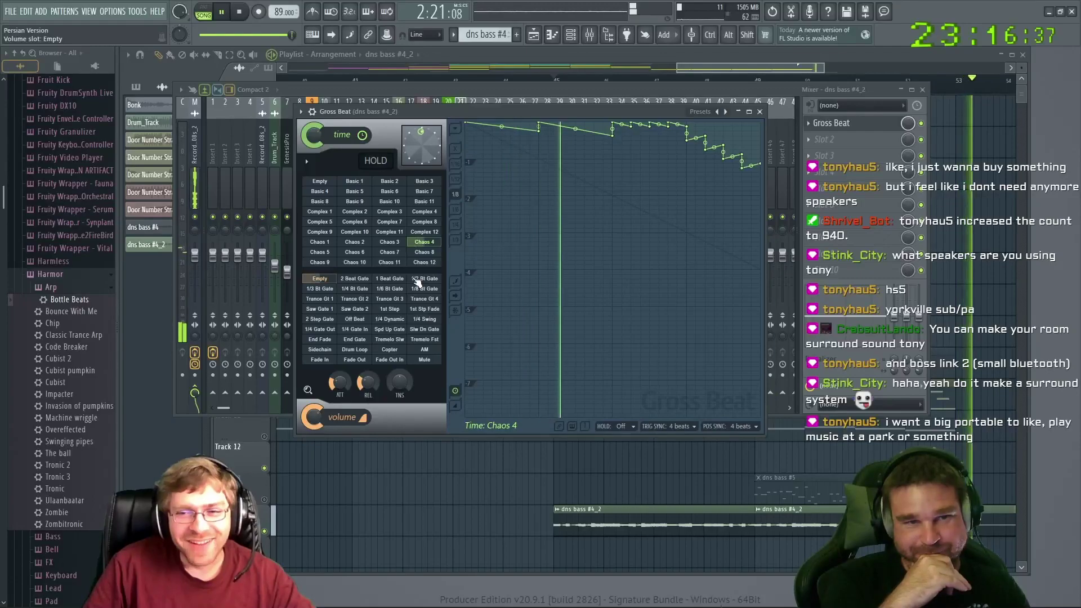
key(space)
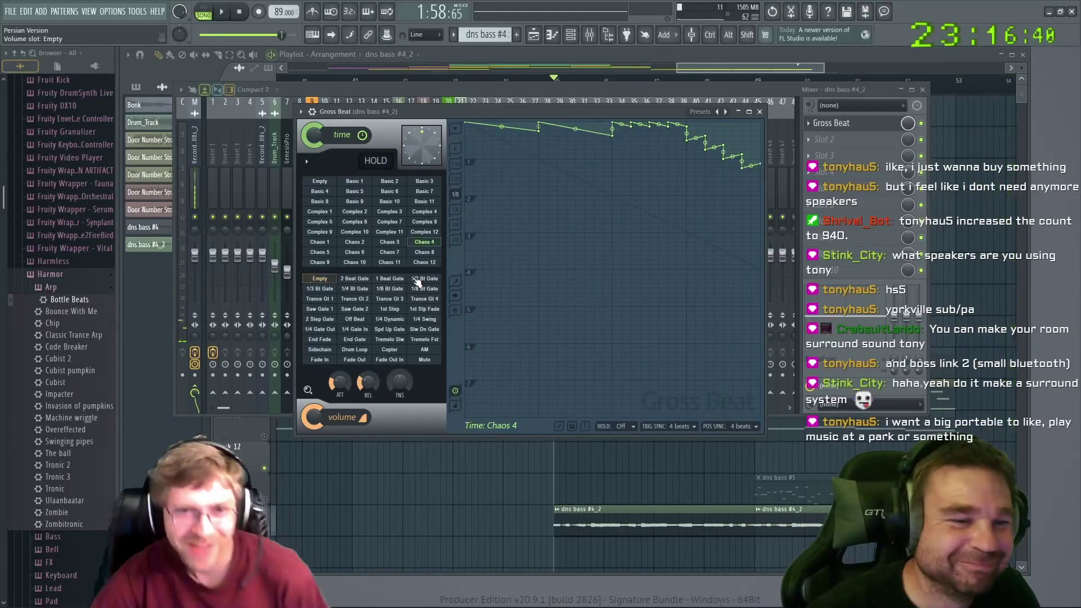
Return to the playlist, unsolo Track 14, and listen to the bass within the full arrangement while checking the mixer levels
click(922, 92)
click(760, 112)
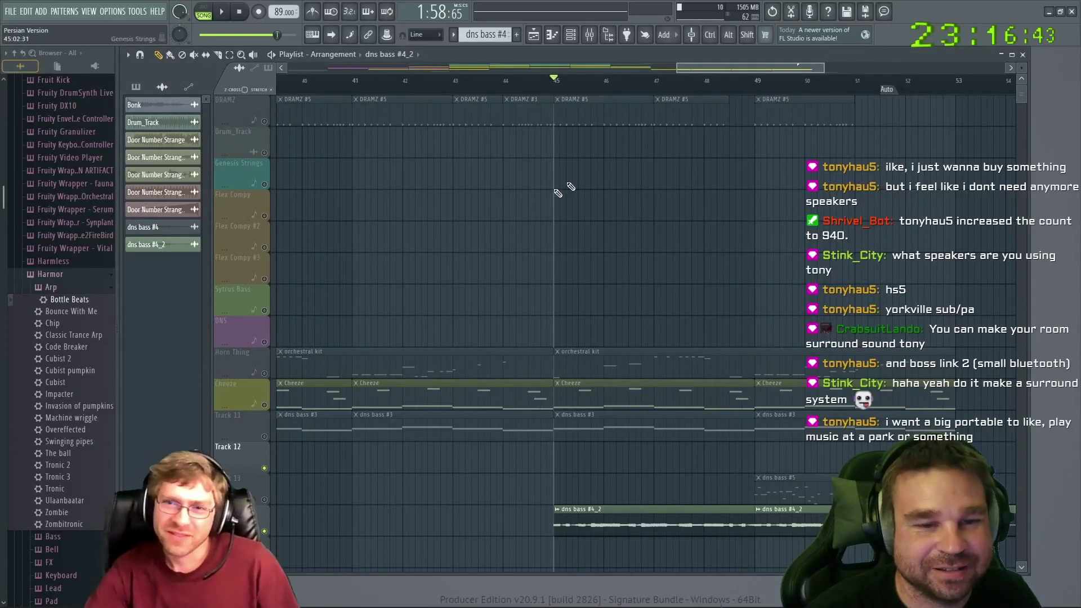
right_click(263, 535)
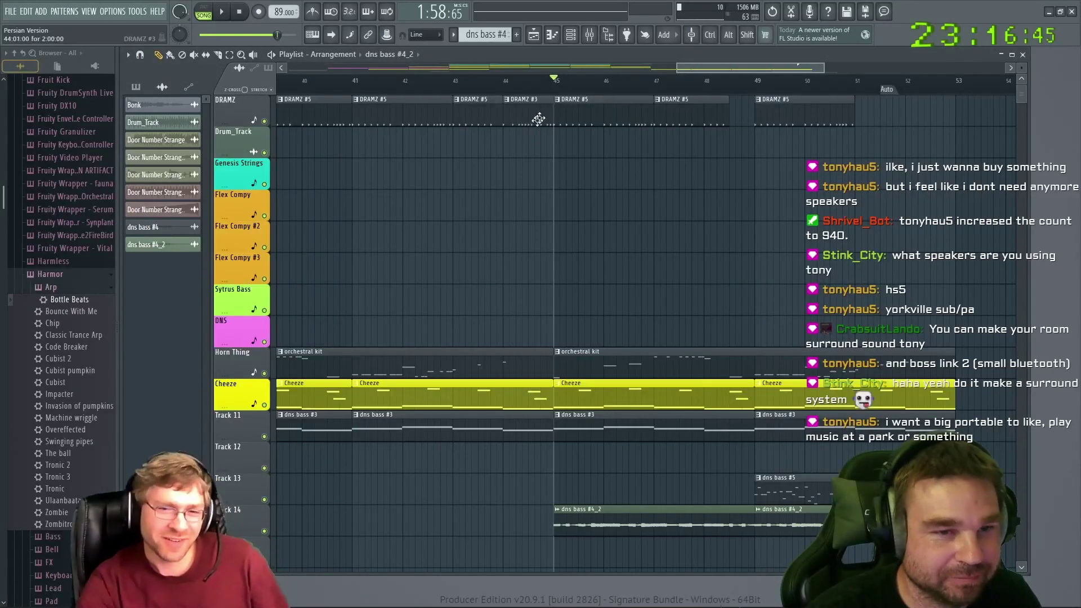
key(space)
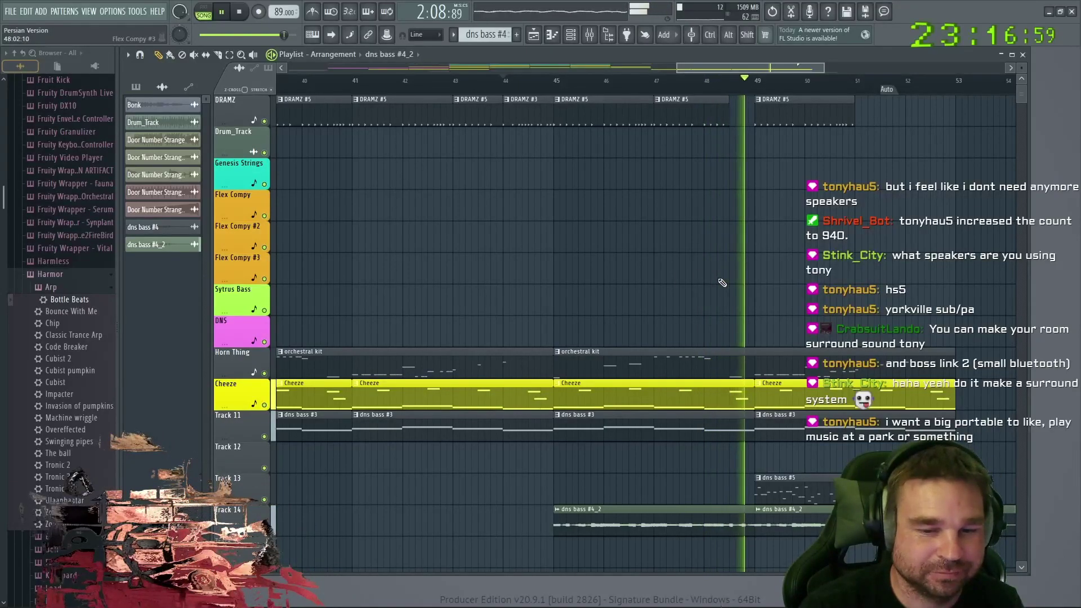
key(space)
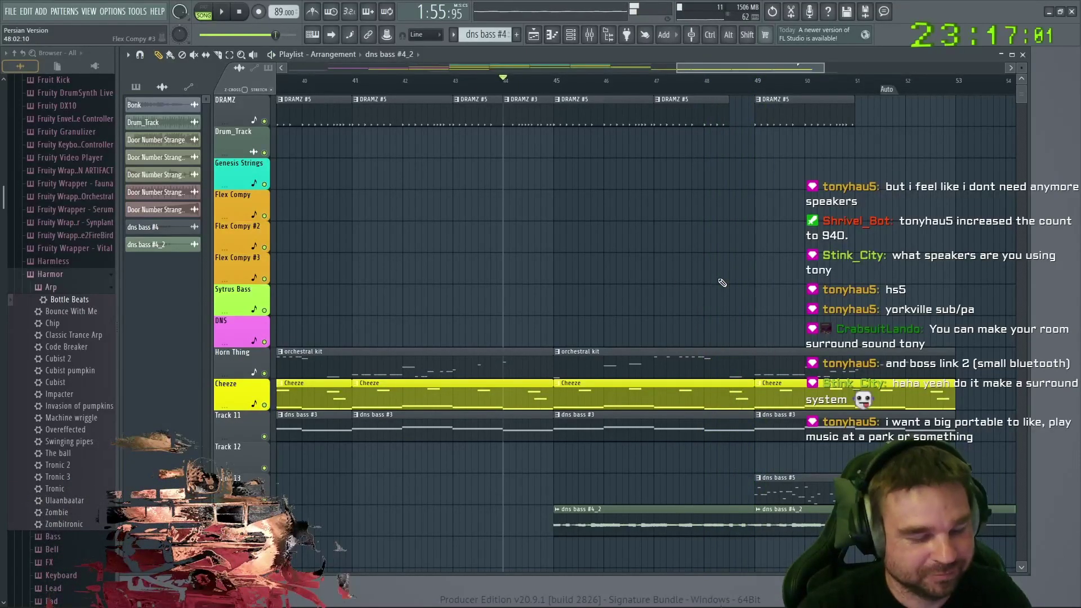
key(F9)
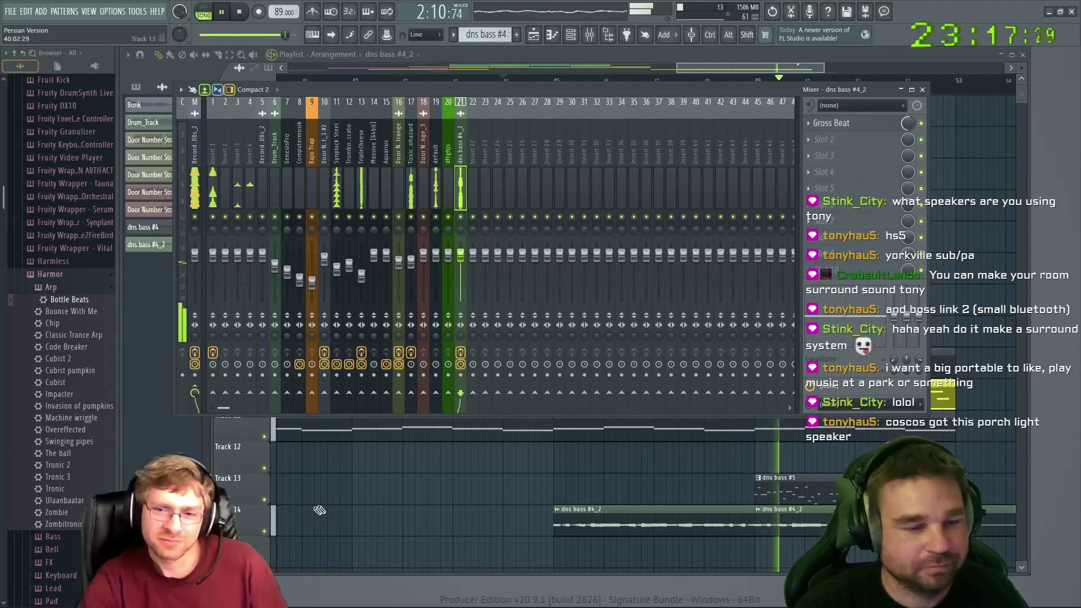
Solo Track 14 in the playlist and reopen Gross Beat on the dns bass #4_2 mixer track
click(269, 534)
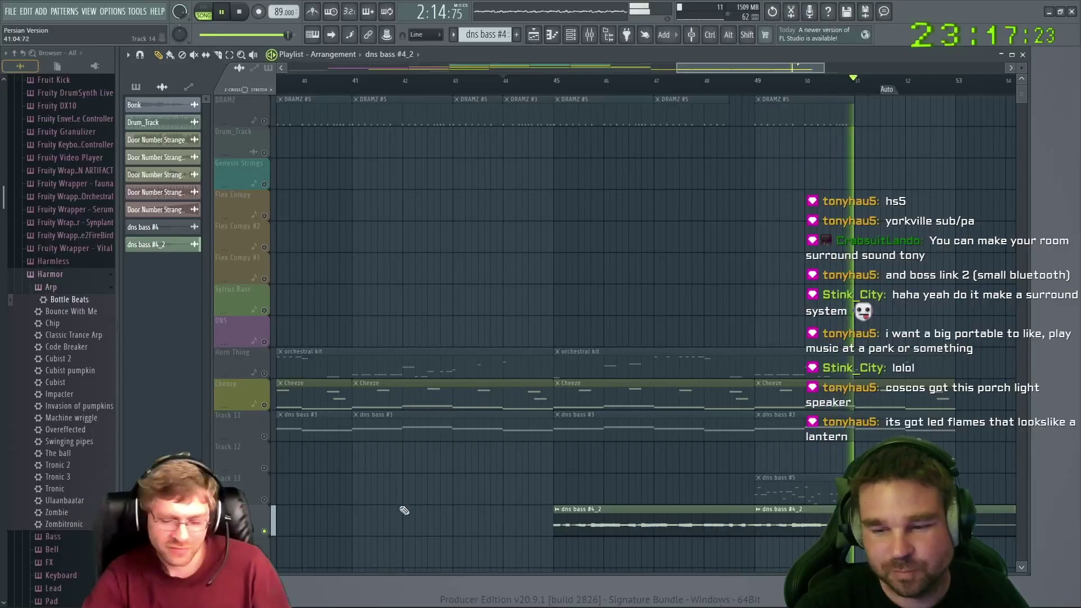
key(F9)
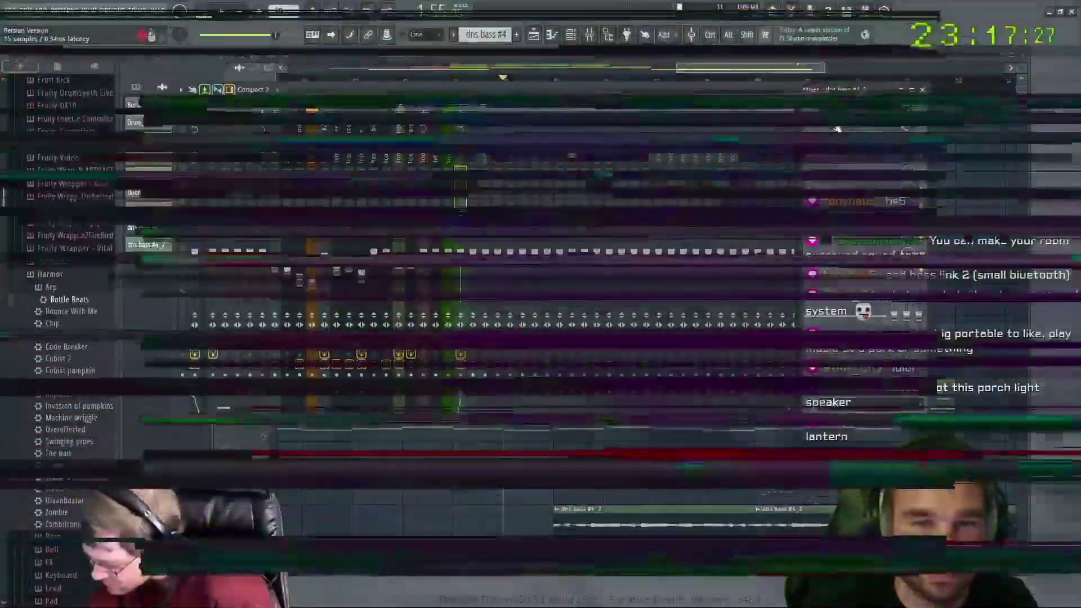
click(811, 125)
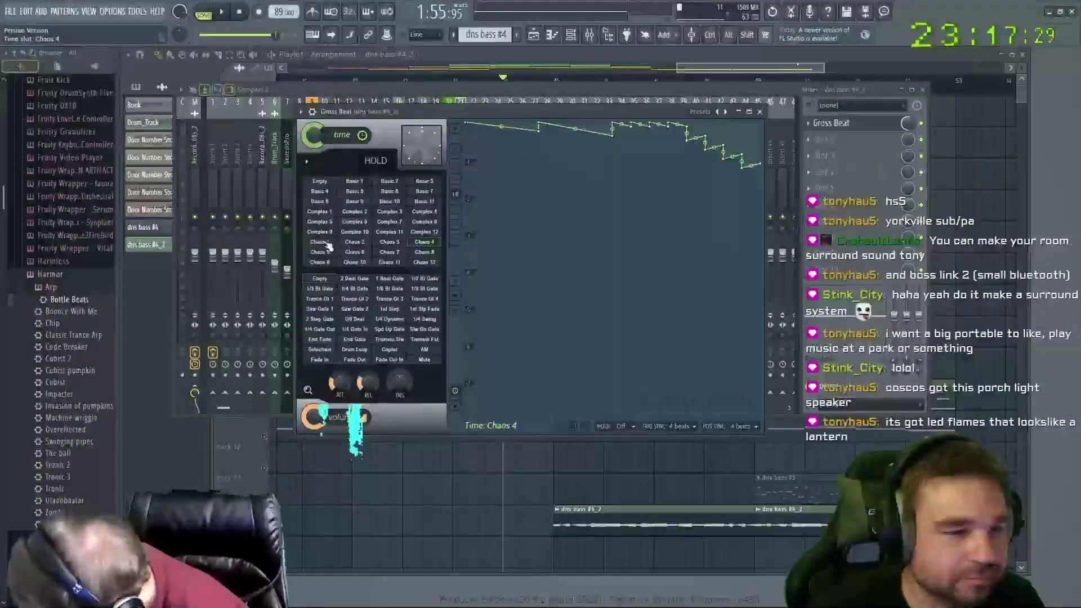
Audition Gross Beat's Chaos 1 time preset on the soloed bass
click(324, 243)
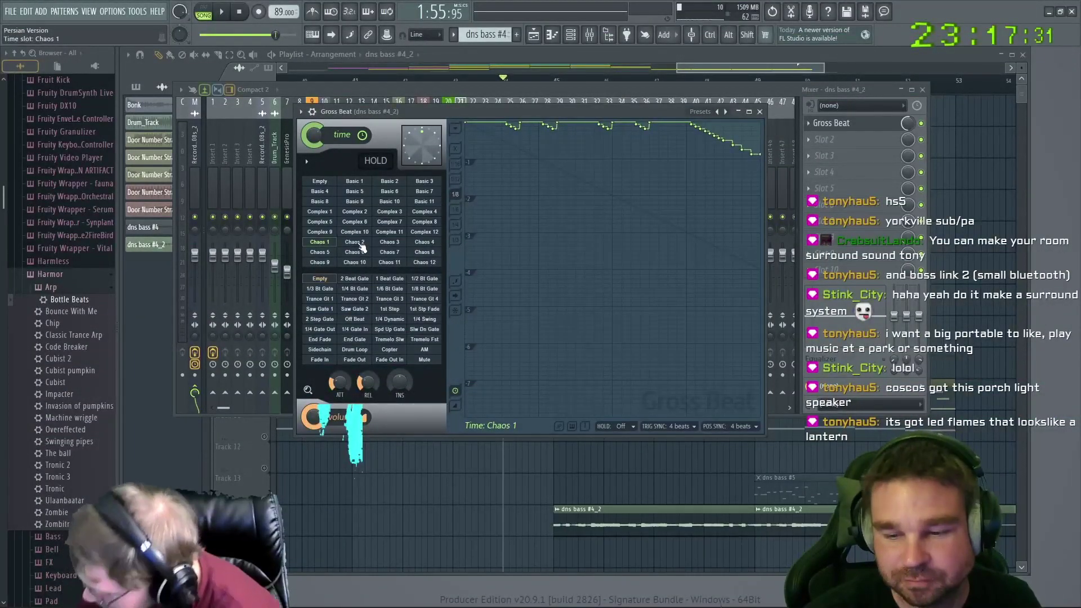
mouse_move(495, 111)
mouse_down()
mouse_move(502, 135)
mouse_move(516, 125)
mouse_move(486, 120)
mouse_up()
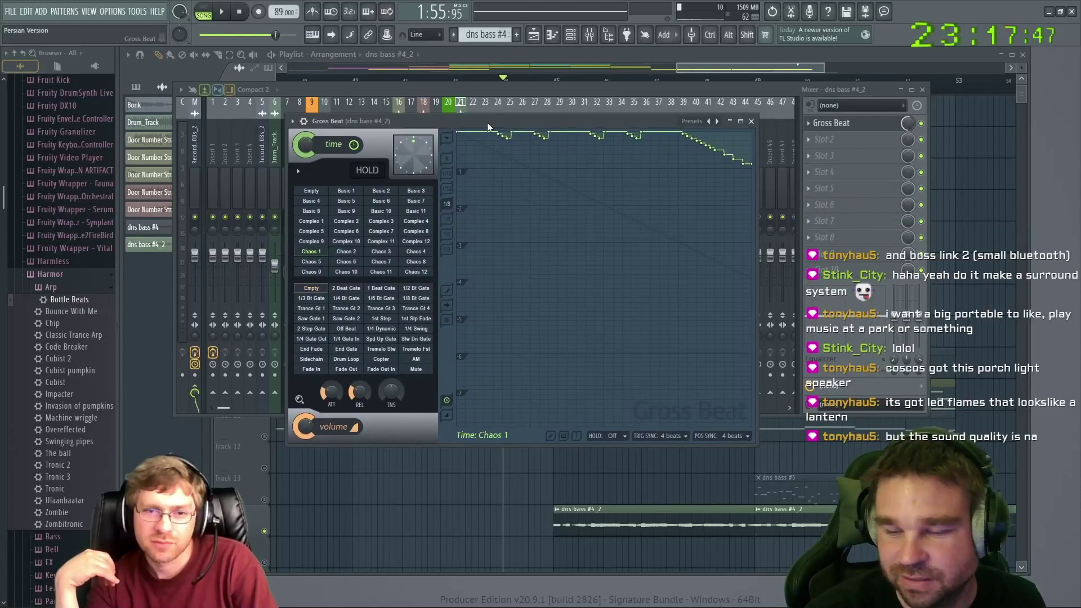
key(space)
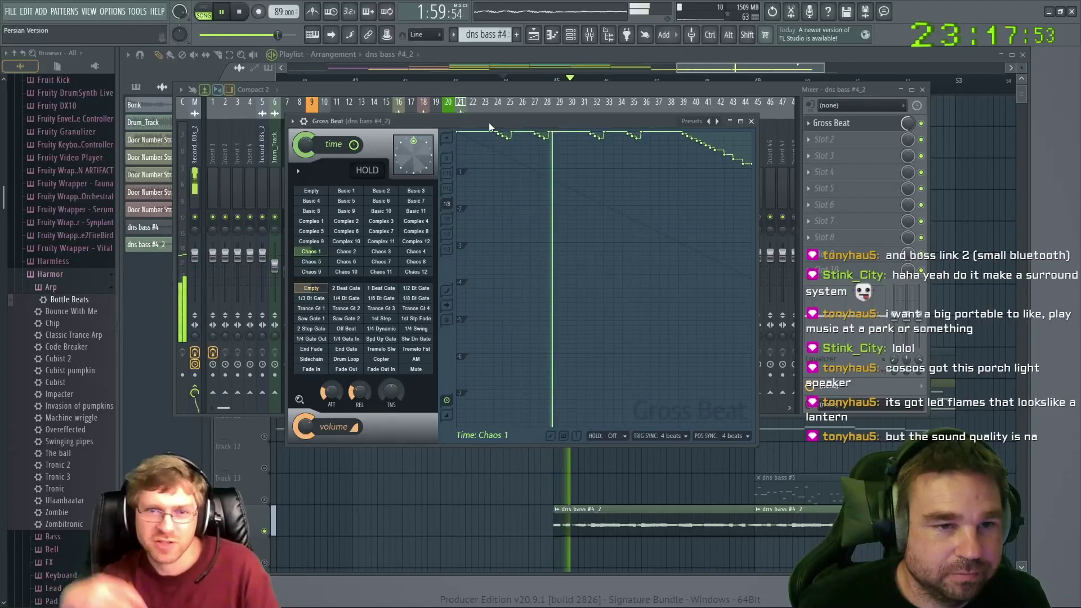
key(space)
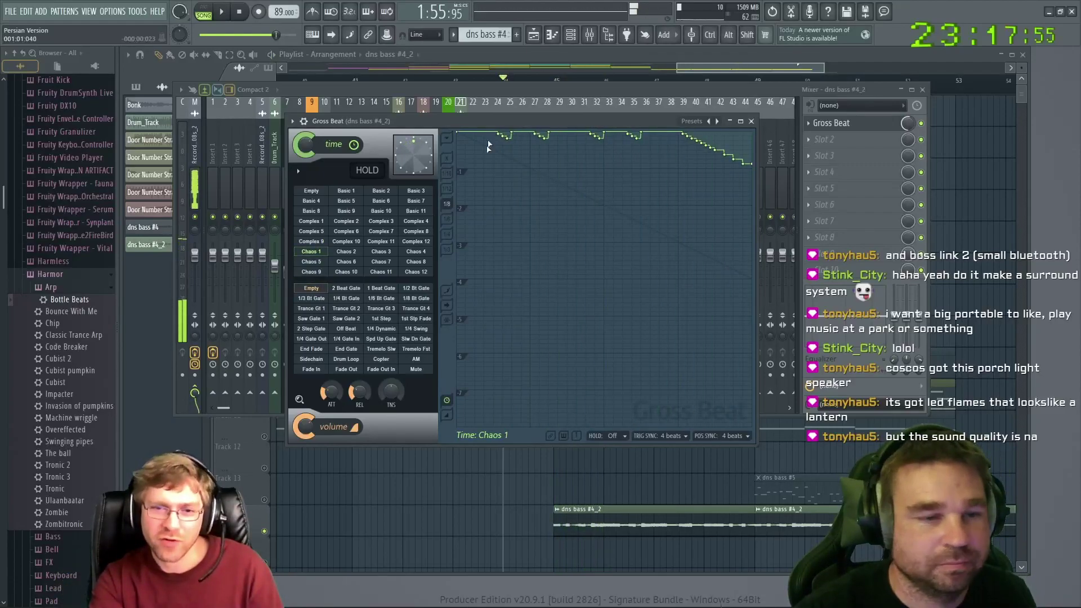
Audition Gross Beat's time presets Complex 9, Complex 6, Complex 4 and Complex 3 on the bass
click(305, 242)
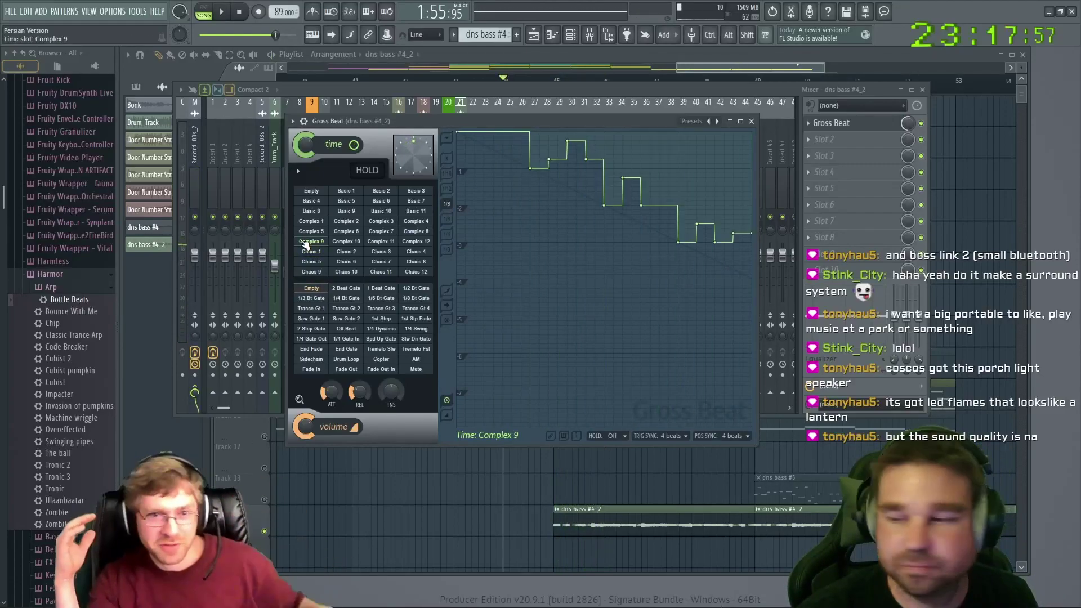
drag(655, 122, 663, 121)
key(space)
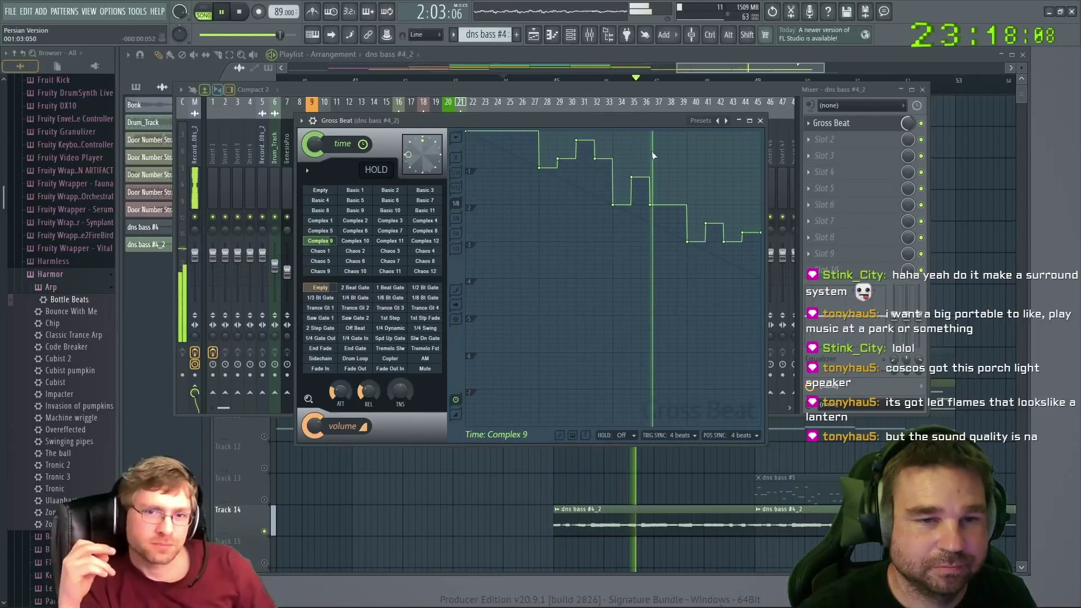
click(360, 231)
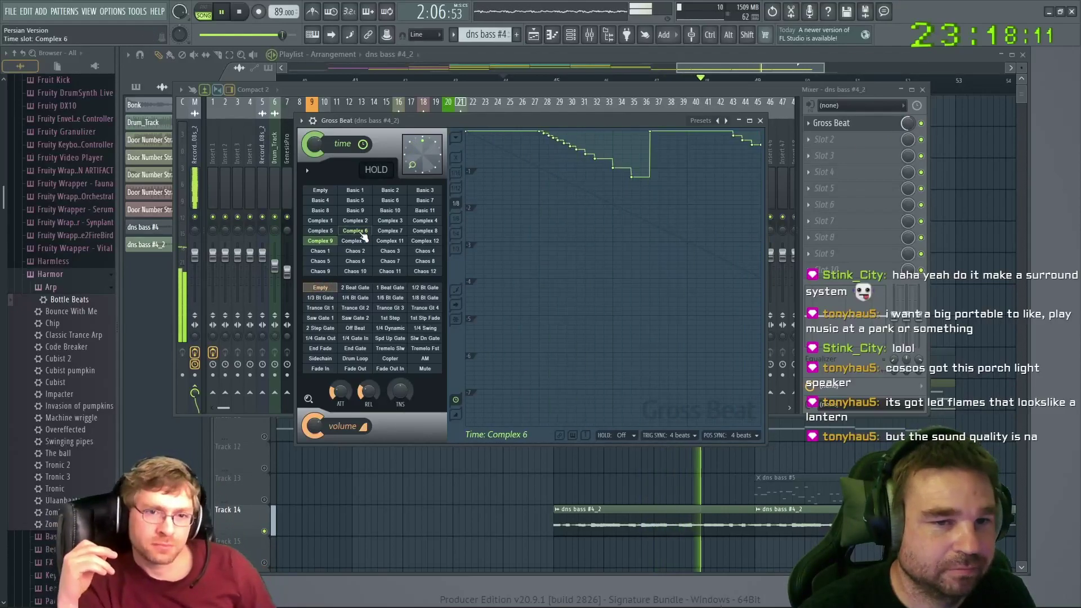
click(426, 221)
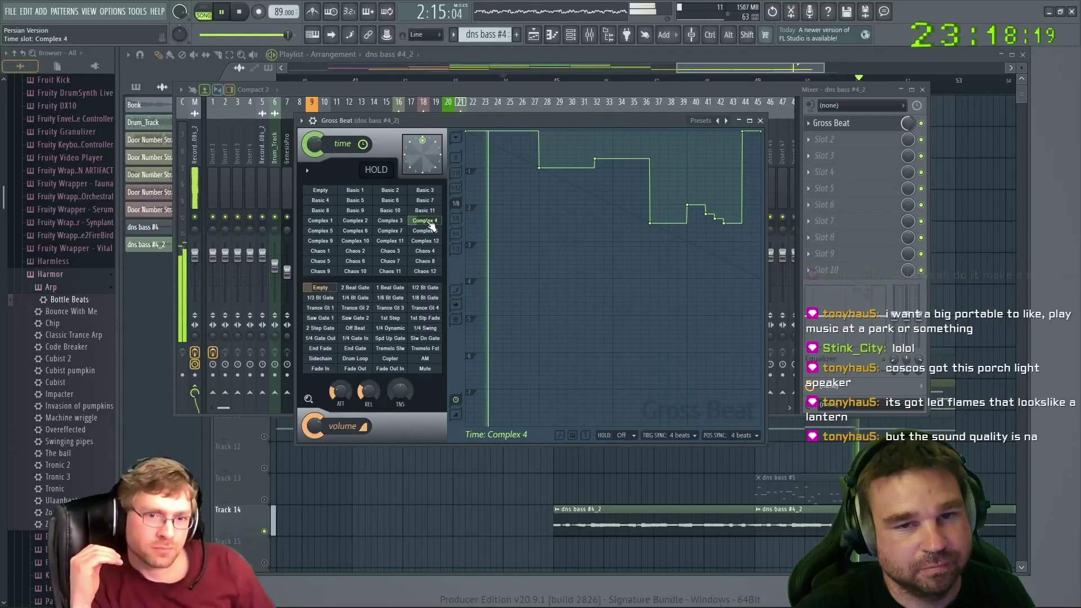
click(396, 223)
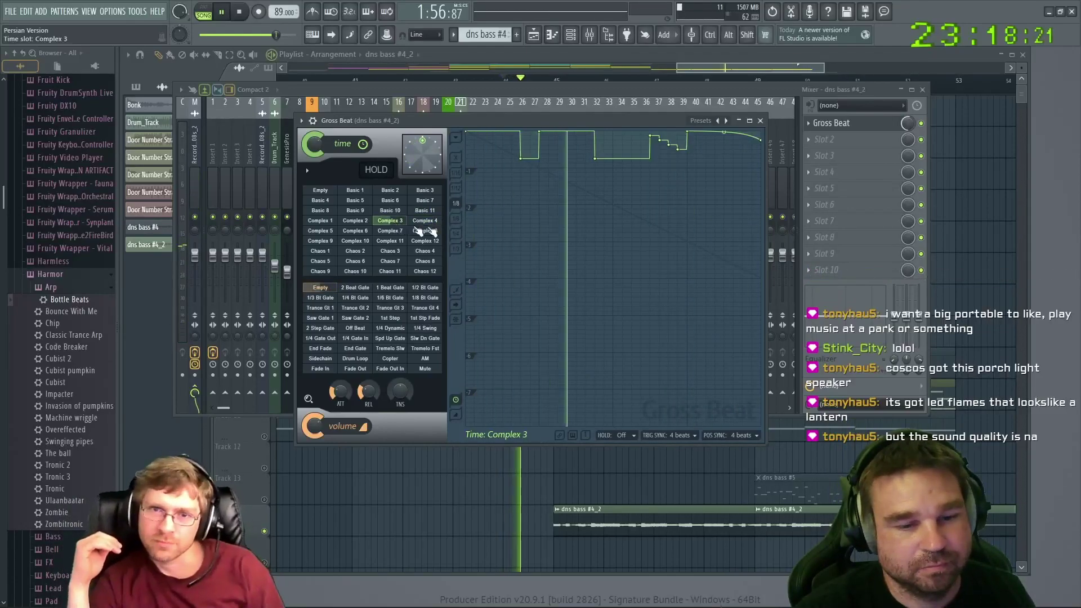
Set the playback start to bar 45 in the playlist and audition the time presets Complex 3 and Complex 2
key(Escape)
click(556, 89)
key(space)
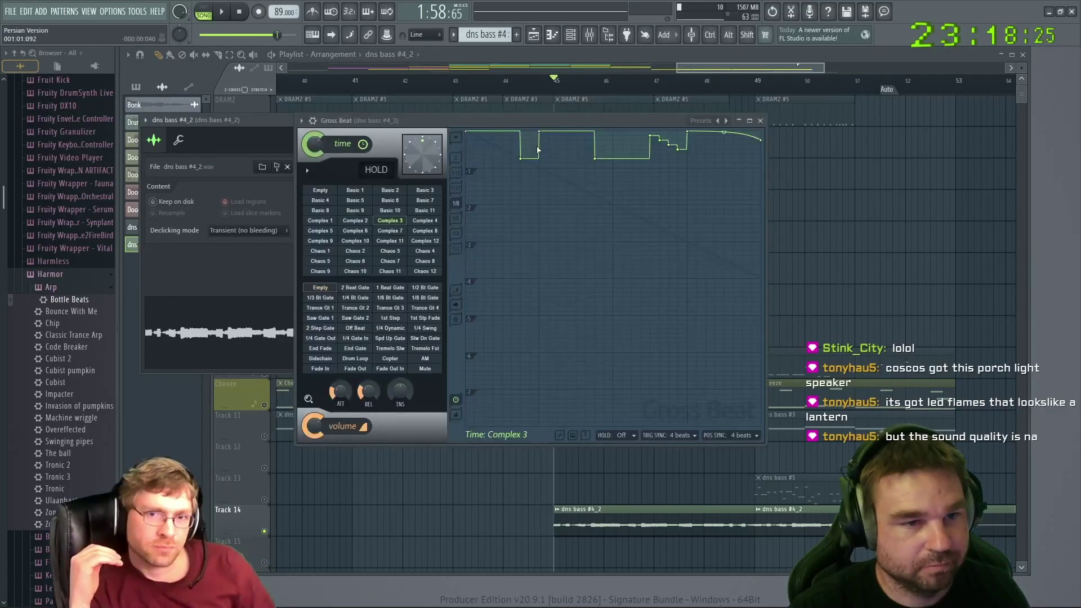
key(space)
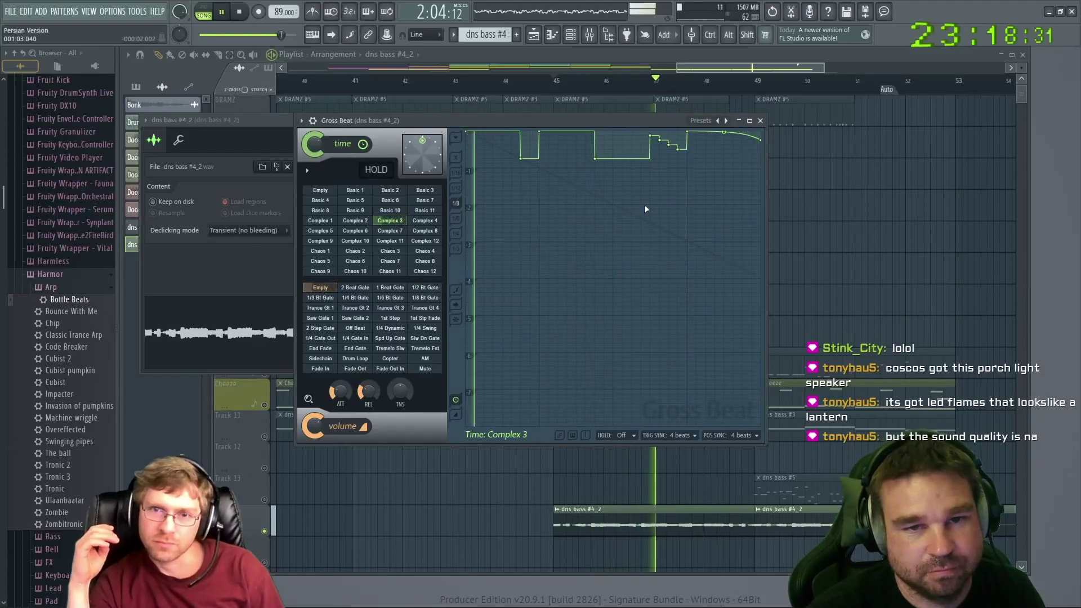
click(357, 221)
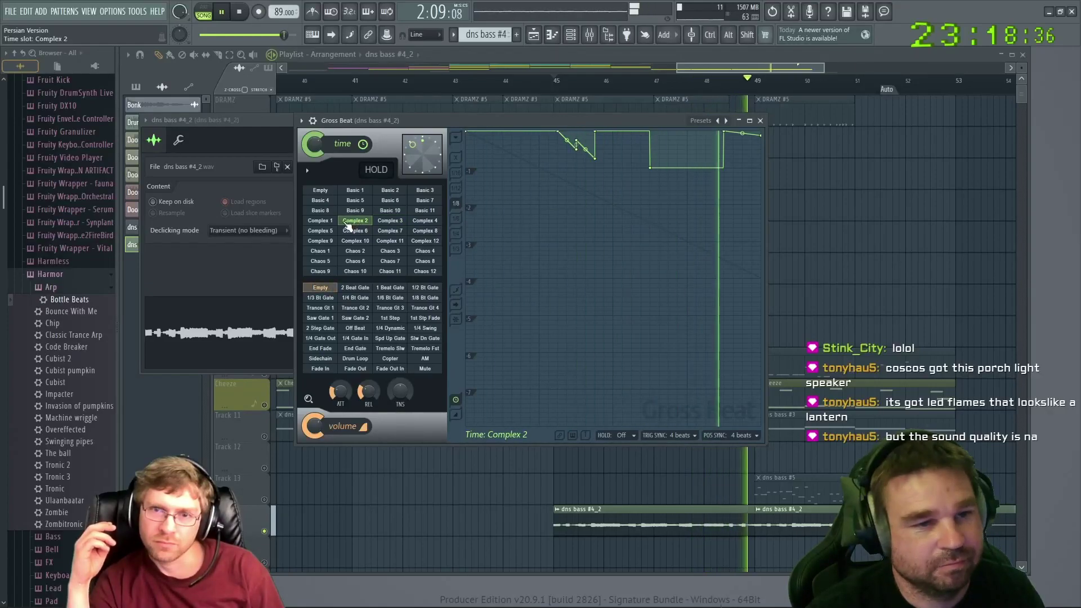
key(space)
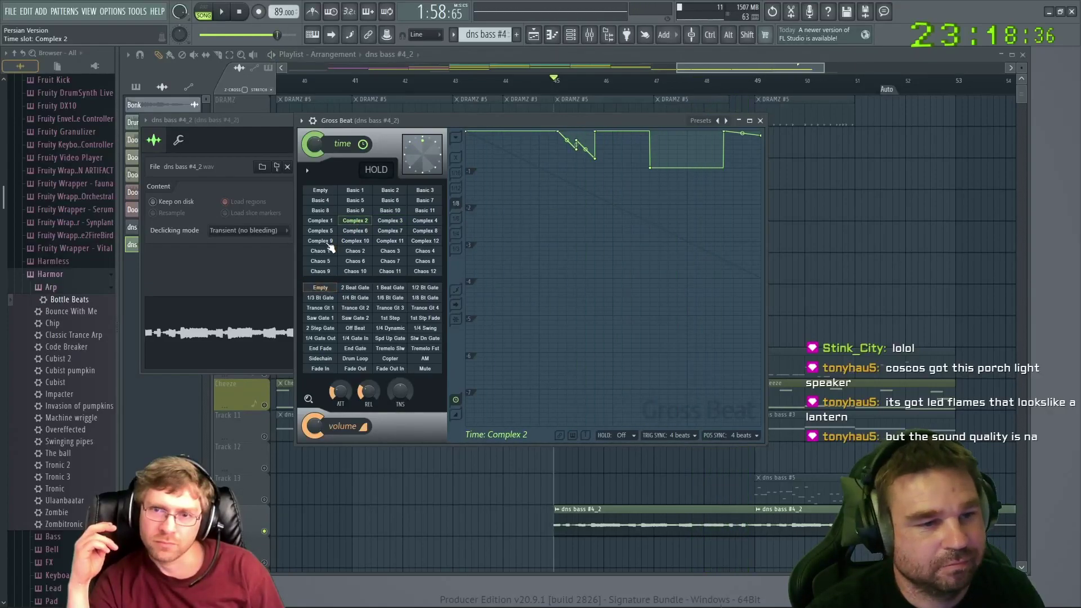
Step through the time presets Chaos 9, Chaos 10, Chaos 11 and Chaos 12 during playback, ending on Chaos 12
click(320, 272)
click(355, 272)
key(space)
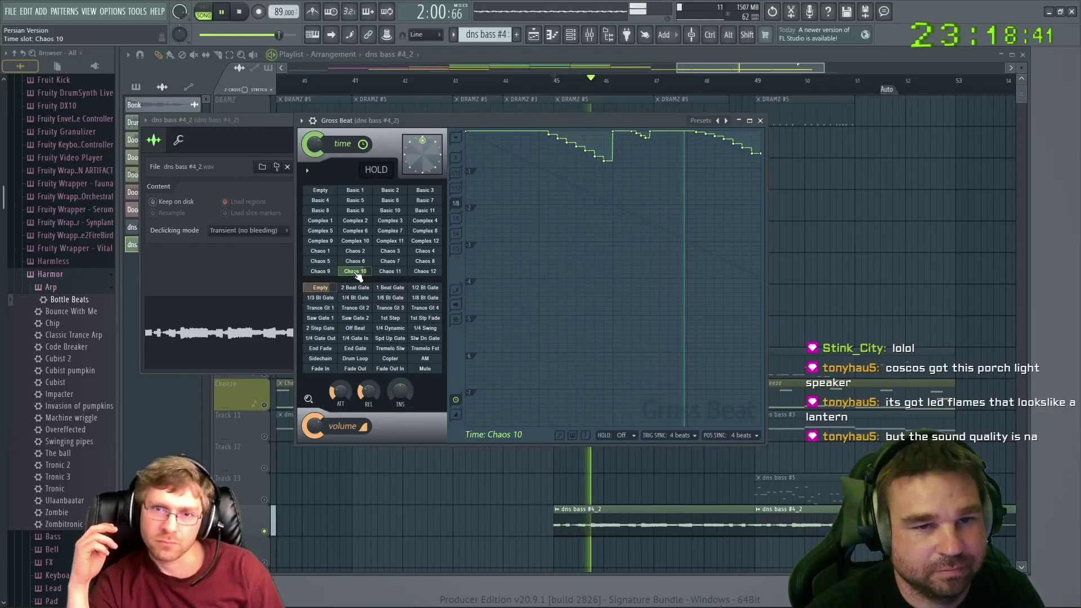
click(390, 272)
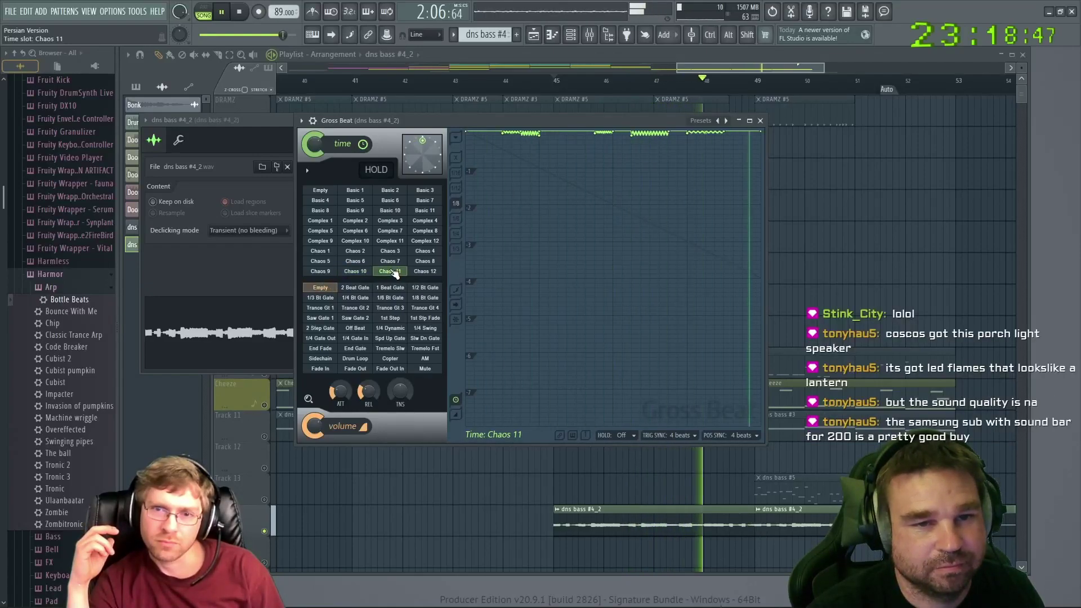
click(424, 272)
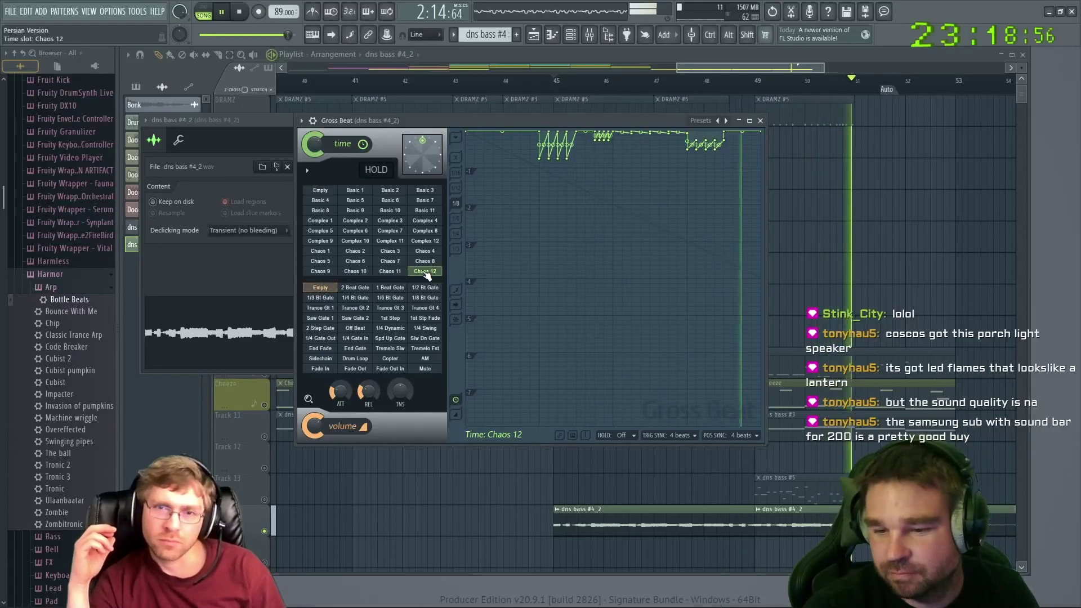
key(space)
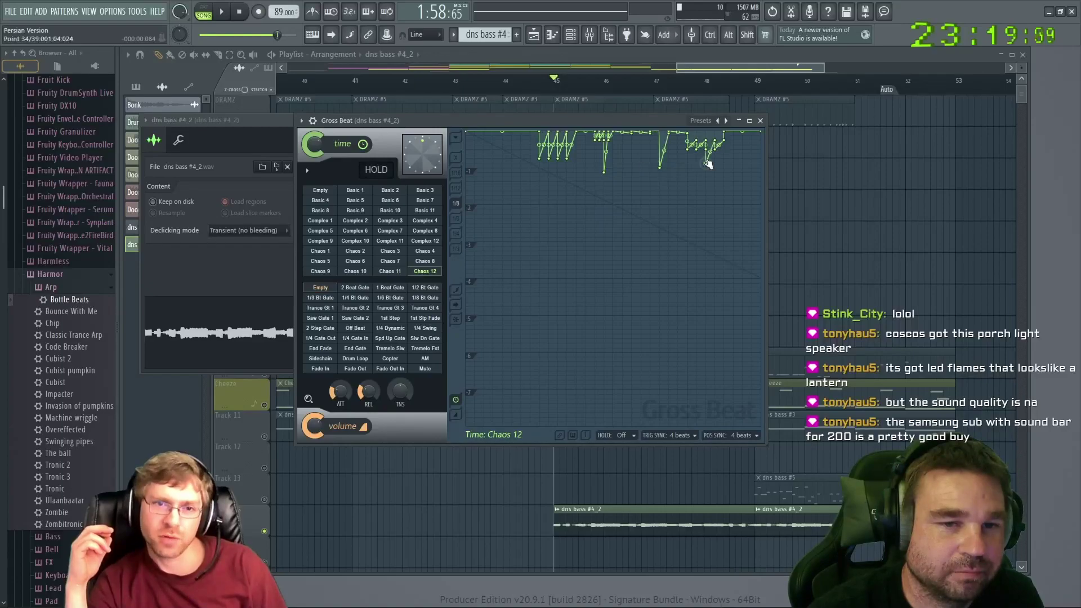
Add several extra deep dips along the Chaos 12 time envelope and play the bass through it
right_click(521, 153)
click(551, 164)
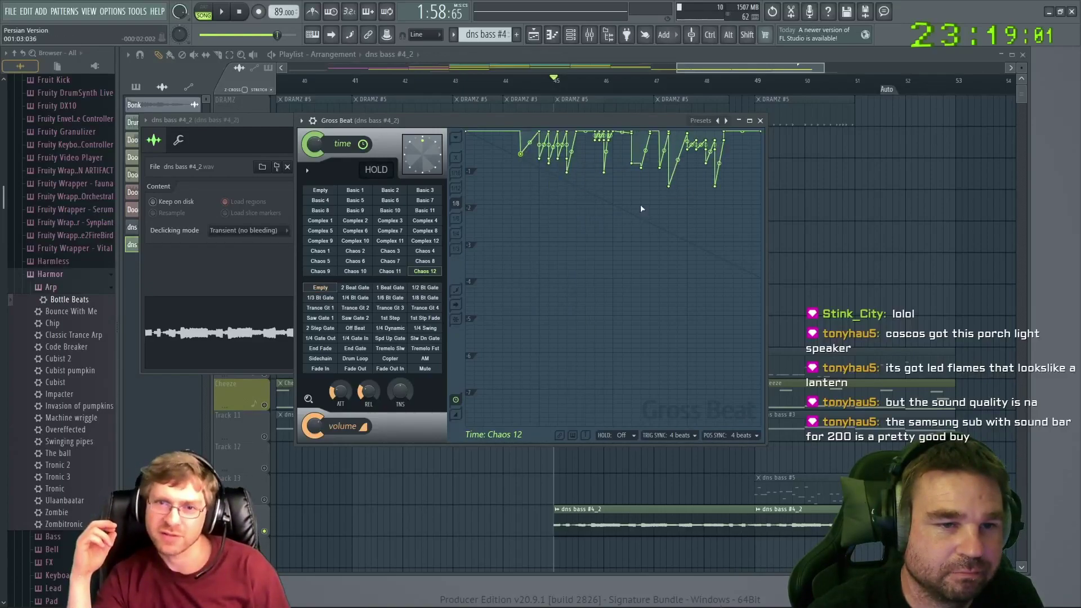
key(space)
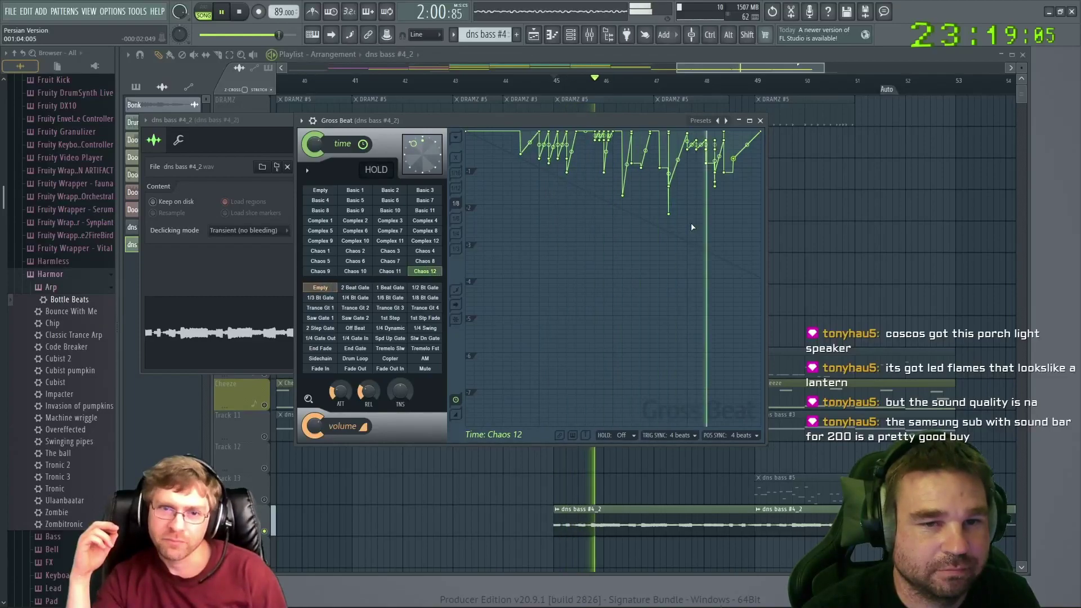
key(space)
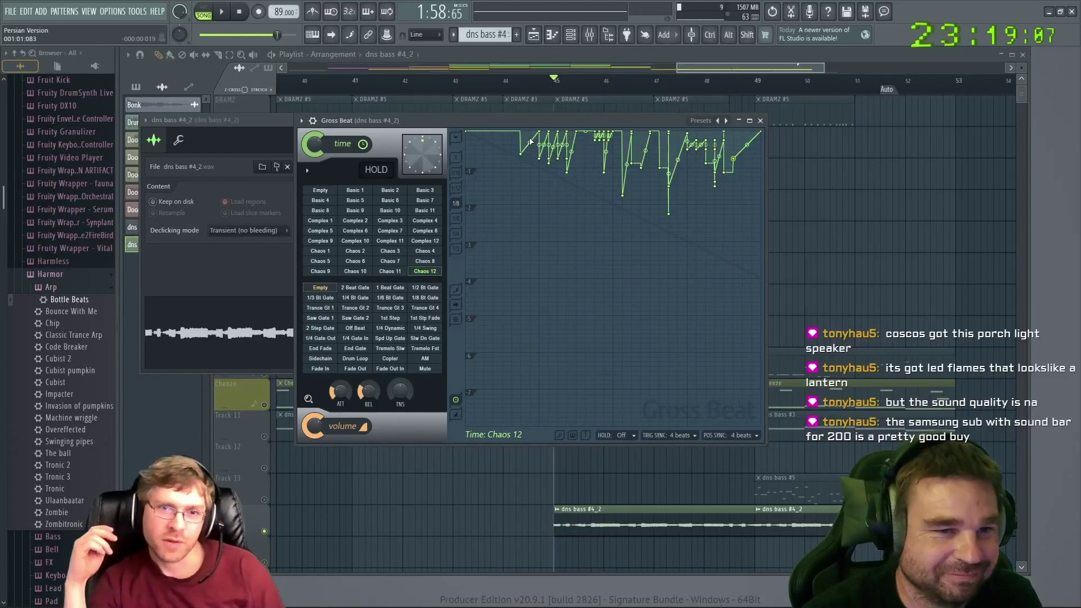
Reshape the early part of the Chaos 12 time envelope by adding another dip and deleting a nearby point
right_click(602, 144)
click(582, 153)
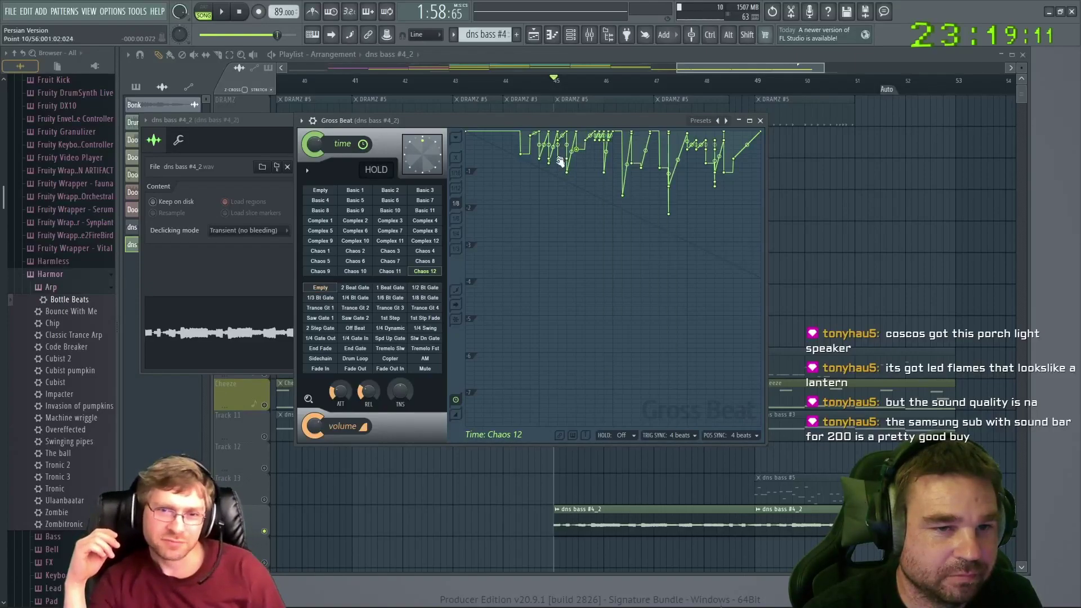
right_click(561, 161)
click(578, 174)
Enlarge the Gross Beat window and delete three dip points from the first half of the Chaos 12 time envelope
drag(650, 120, 510, 76)
drag(626, 398, 978, 554)
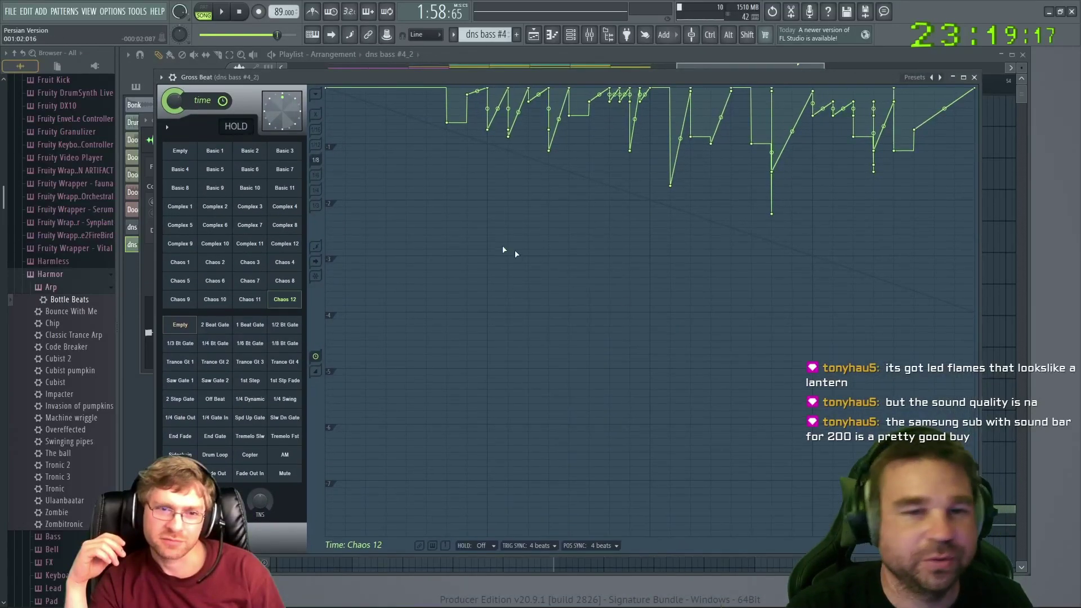
right_click(610, 99)
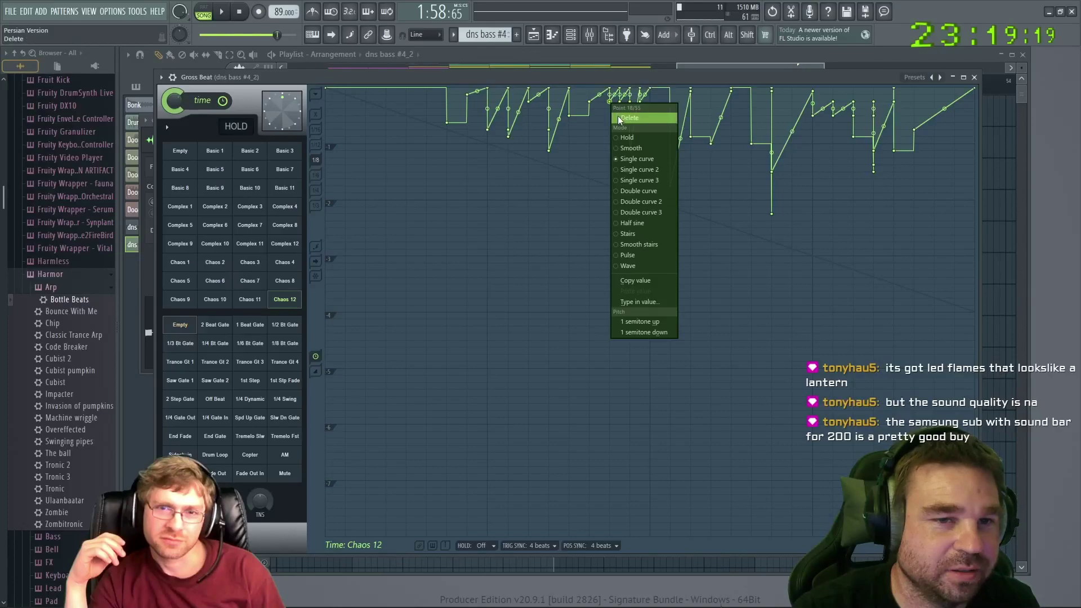
click(624, 117)
right_click(573, 116)
click(589, 132)
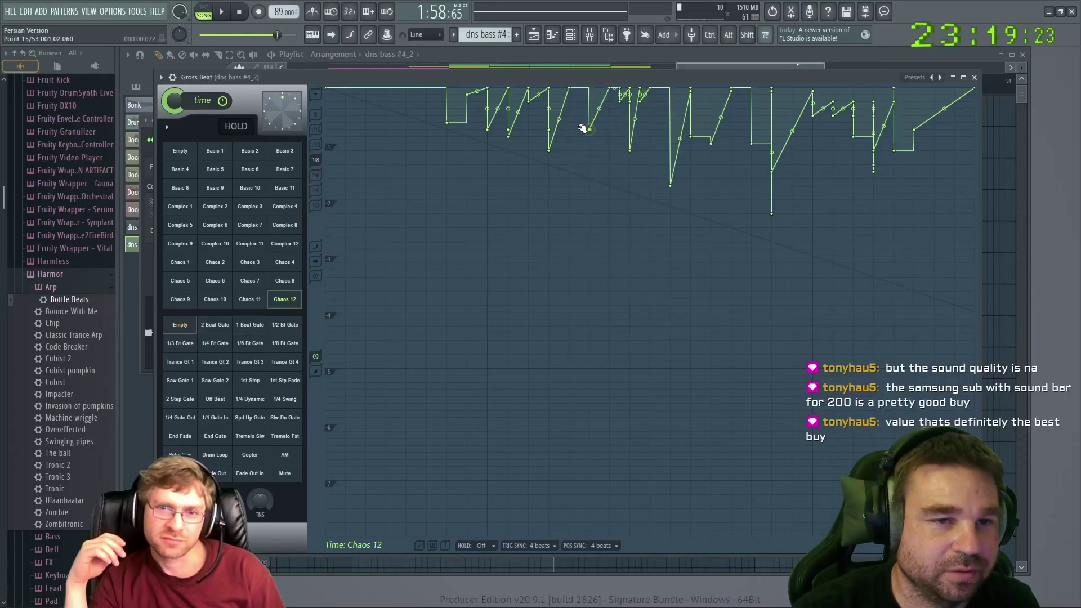
right_click(630, 150)
click(648, 167)
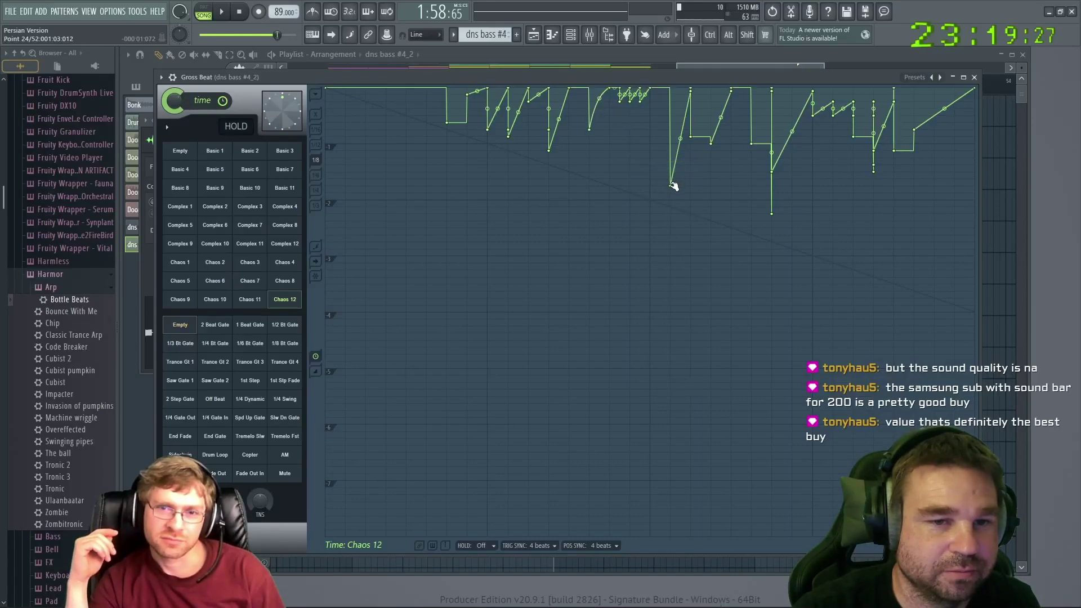
Soften the middle dips of the Chaos 12 time envelope during playback, moving one dip up and deleting the lowest point
drag(655, 119, 654, 126)
key(space)
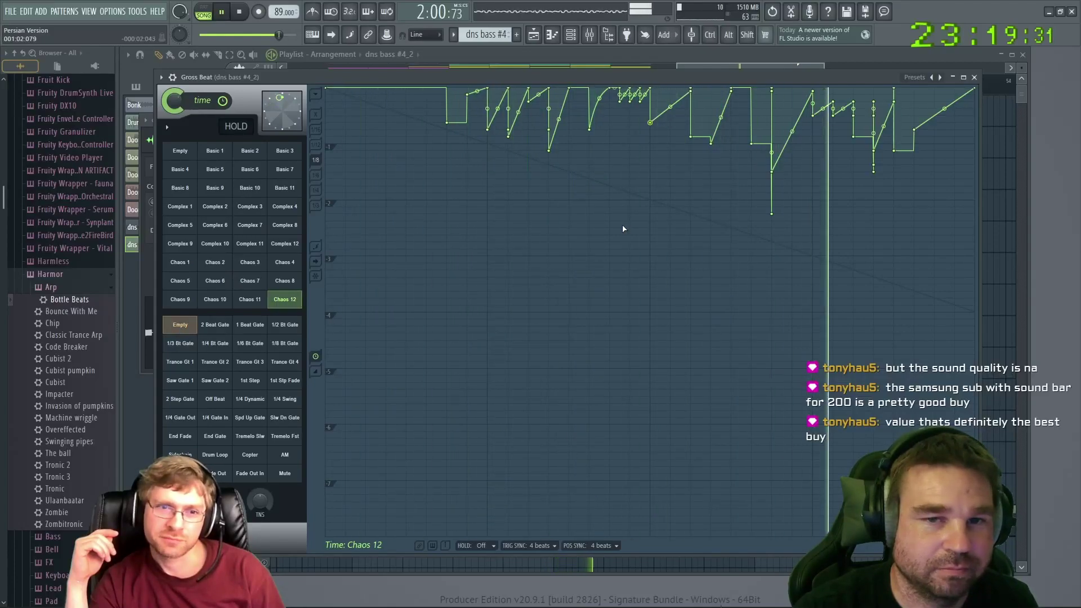
right_click(772, 214)
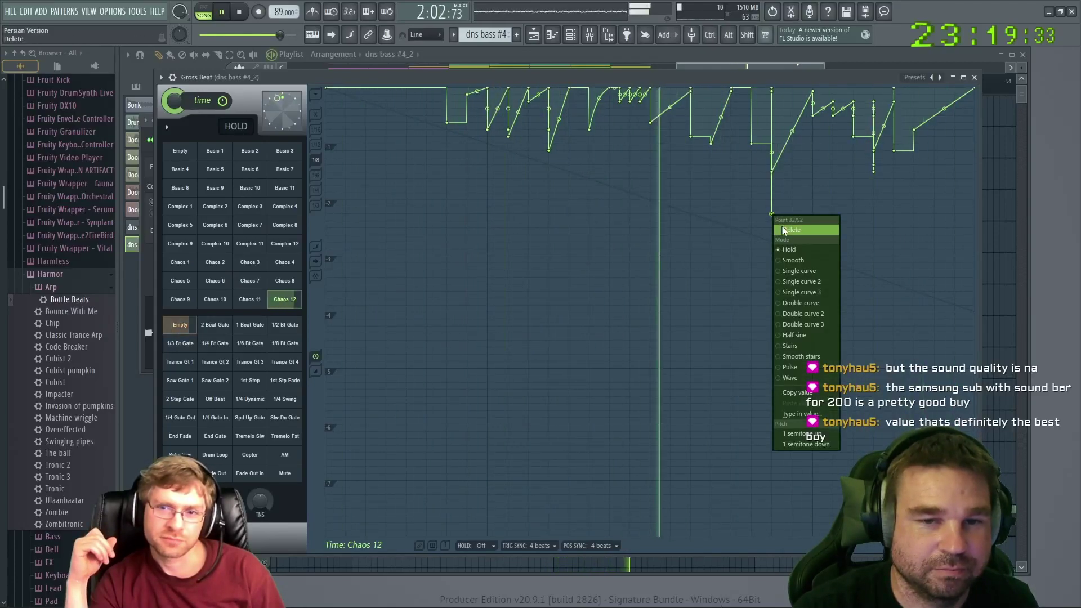
click(791, 229)
drag(787, 116, 791, 88)
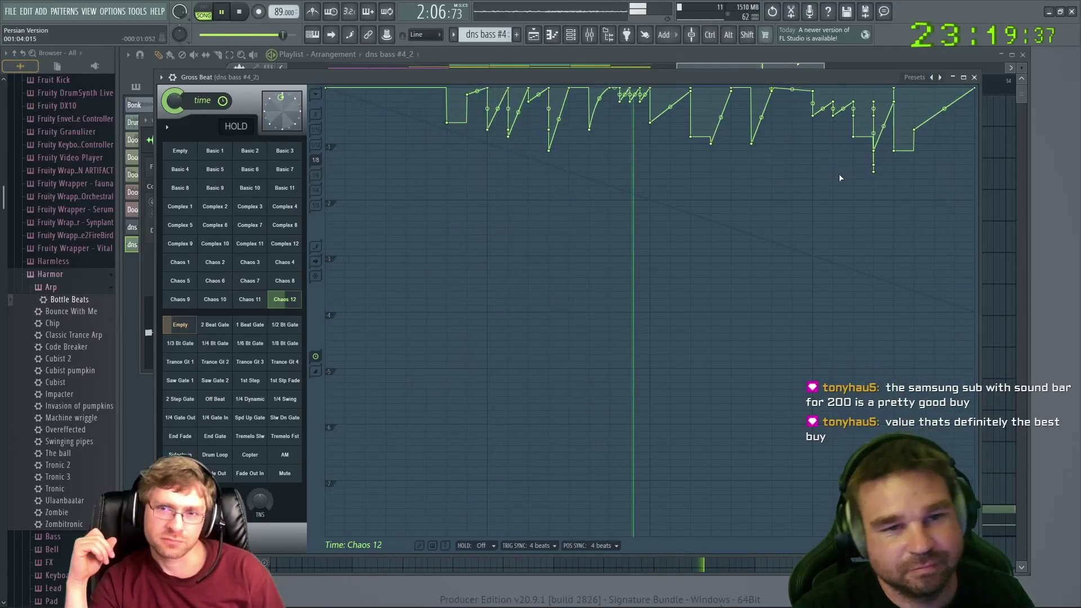
key(space)
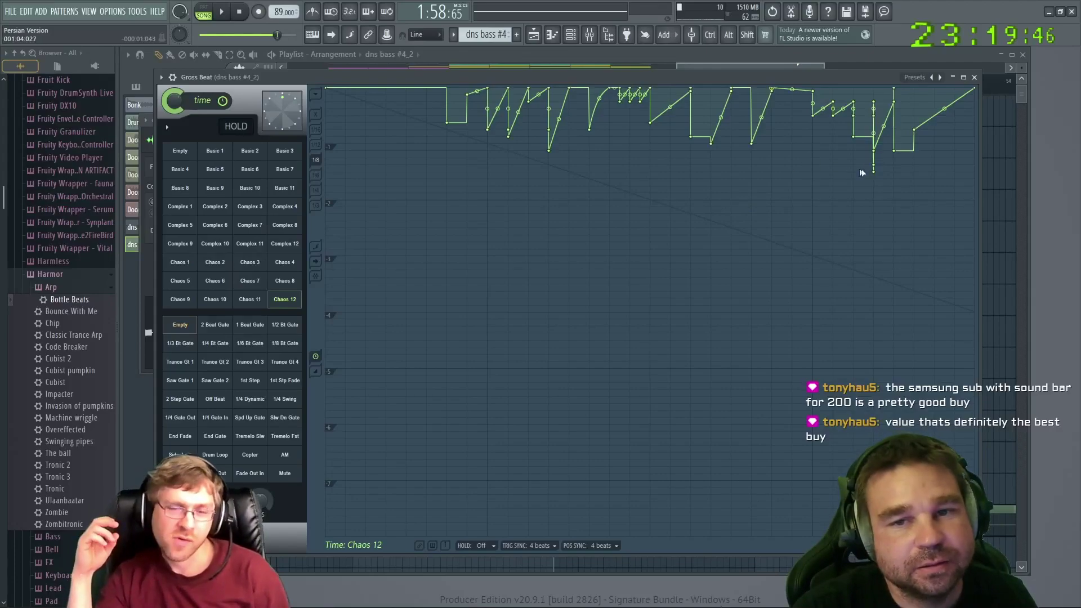
Strip most of the dips from the Chaos 12 time envelope and flatten the remaining deep dip near its end
drag(915, 166, 437, 119)
key(Delete)
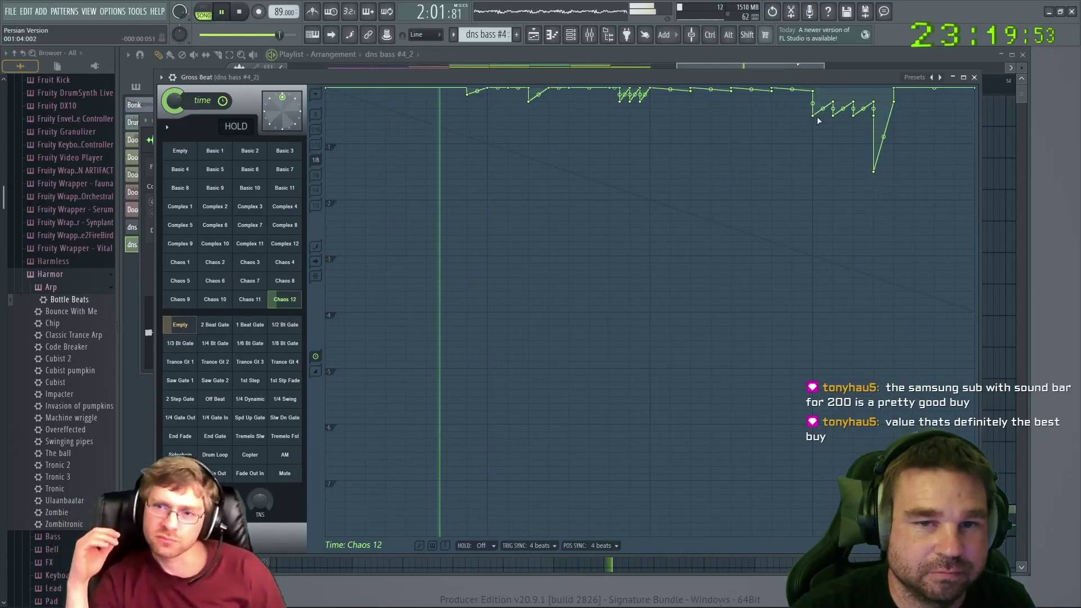
drag(906, 121, 757, 107)
key(Delete)
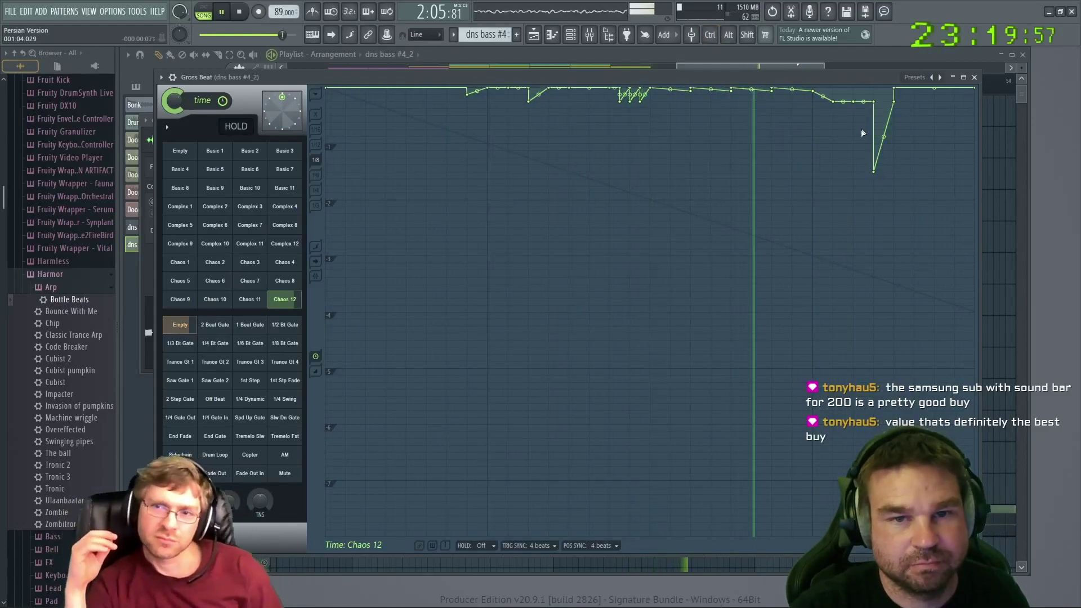
drag(873, 171, 881, 111)
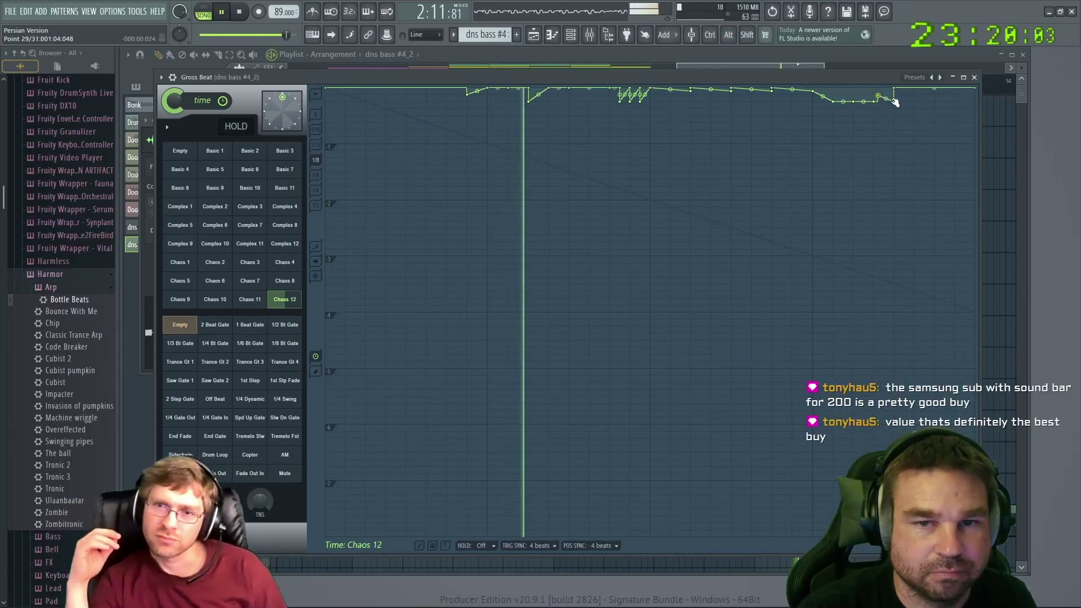
right_click(894, 102)
click(912, 118)
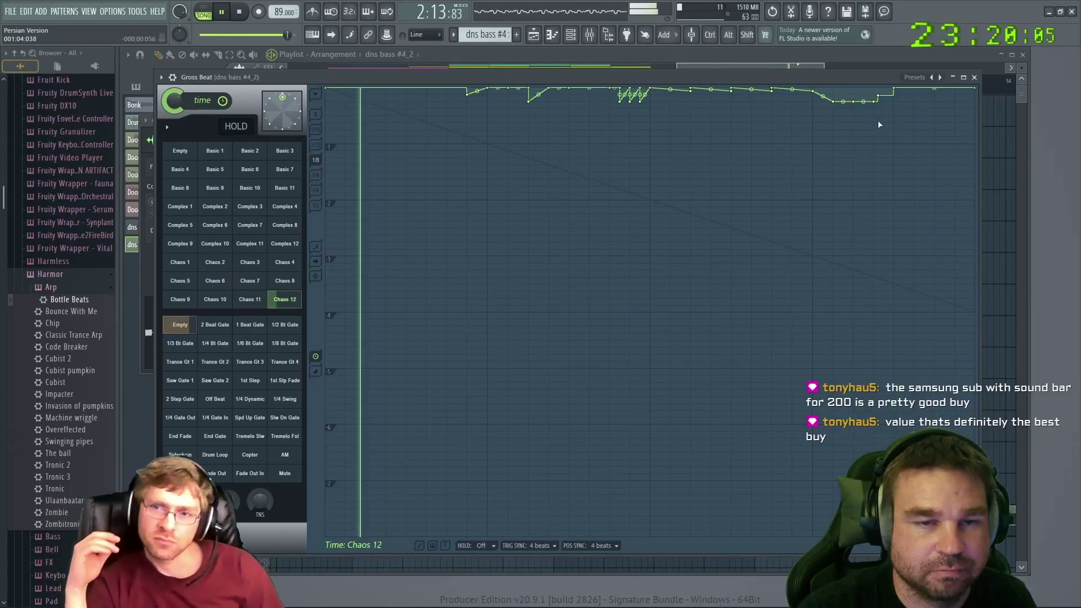
key(space)
Clear the remaining dips from the Chaos 12 time envelope, pull its middle point down into a shallow curve, and play it
drag(953, 161, 392, 5)
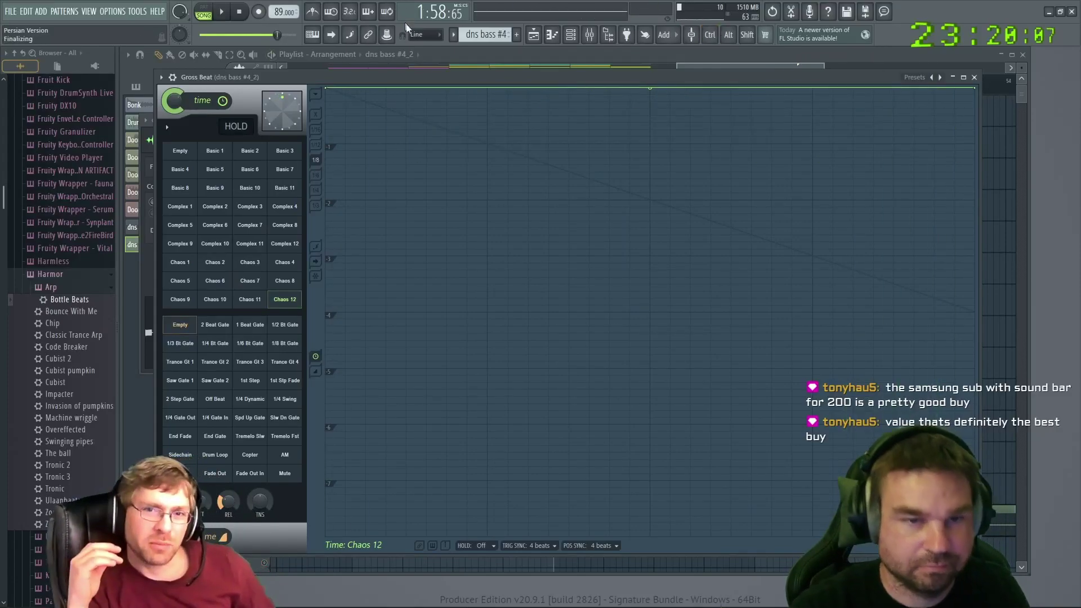
drag(614, 132, 610, 130)
key(space)
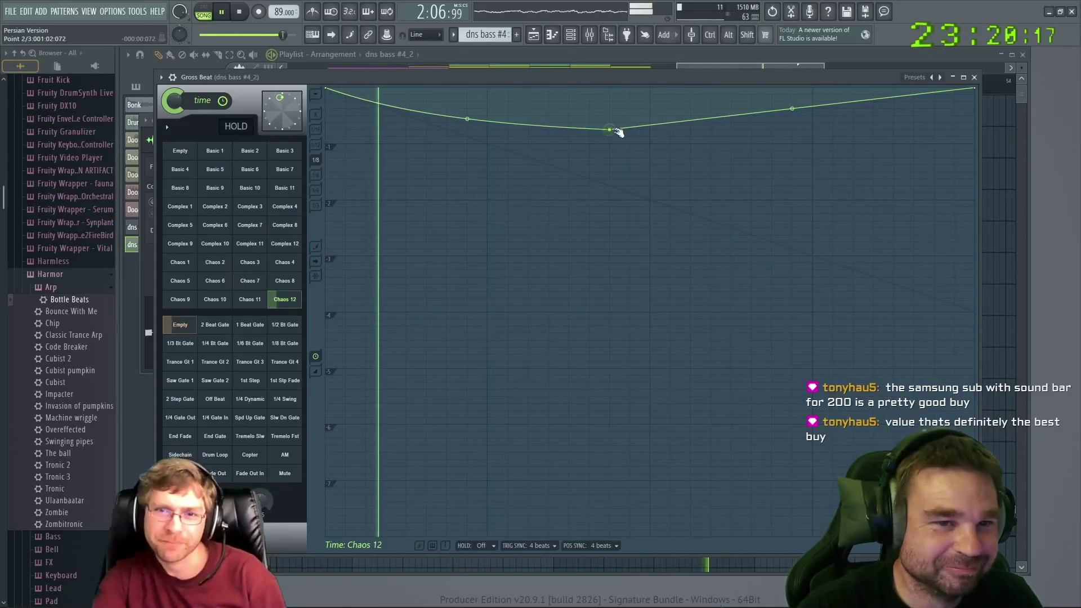
Move the middle point of the Chaos 12 time envelope lower and further along, and bow both segments downward into a rounded valley
drag(610, 130, 652, 142)
drag(488, 129, 488, 127)
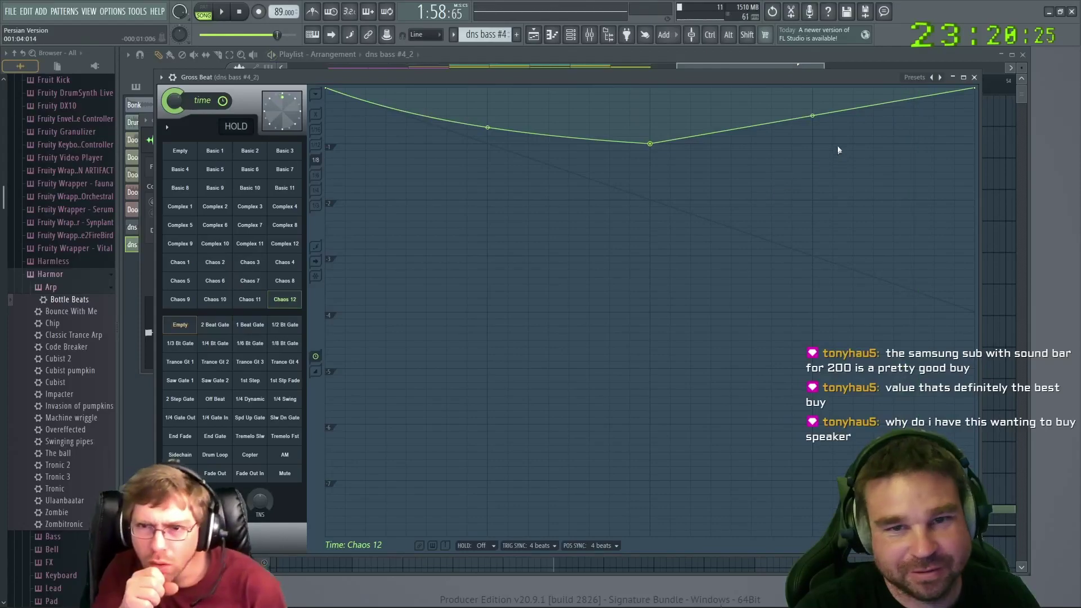
drag(812, 134, 813, 136)
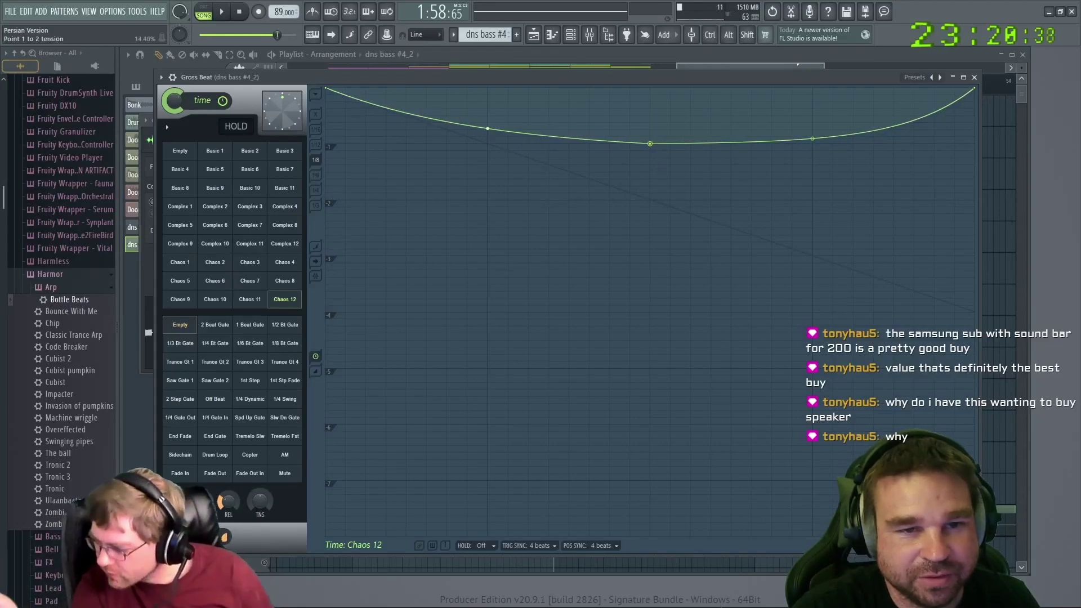
key(space)
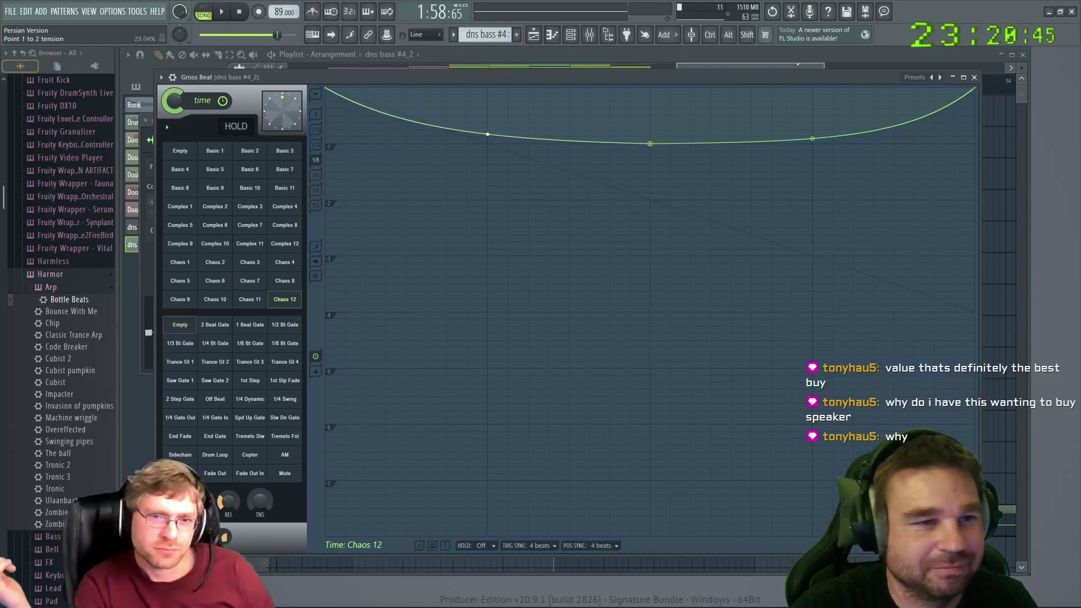
Reset the curved Chaos 12 segments to straight lines and raise the middle point almost to the top line during playback
right_click(811, 140)
key(space)
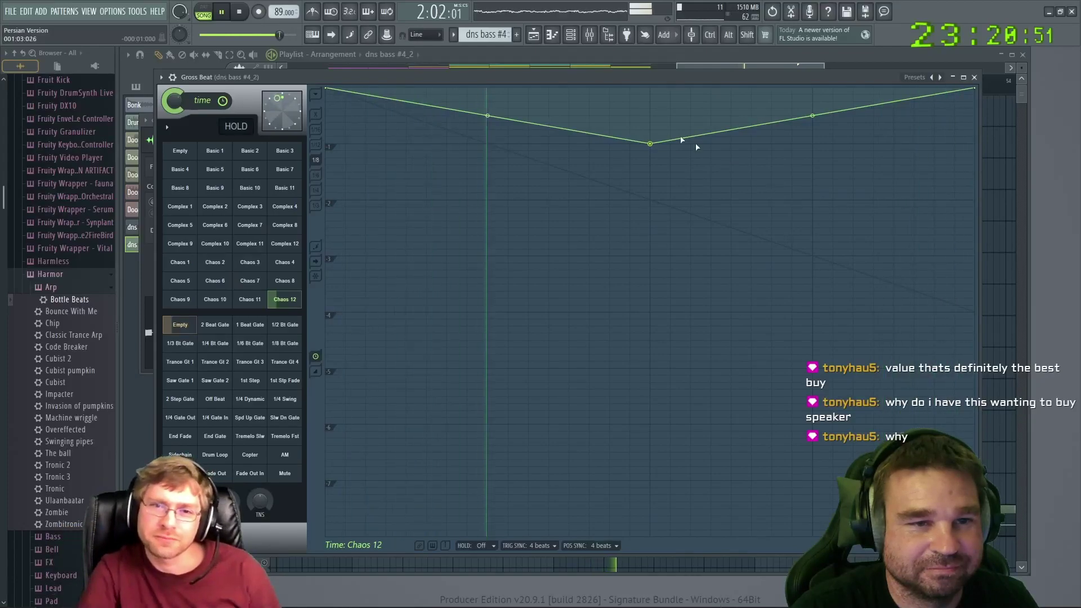
drag(651, 144, 656, 87)
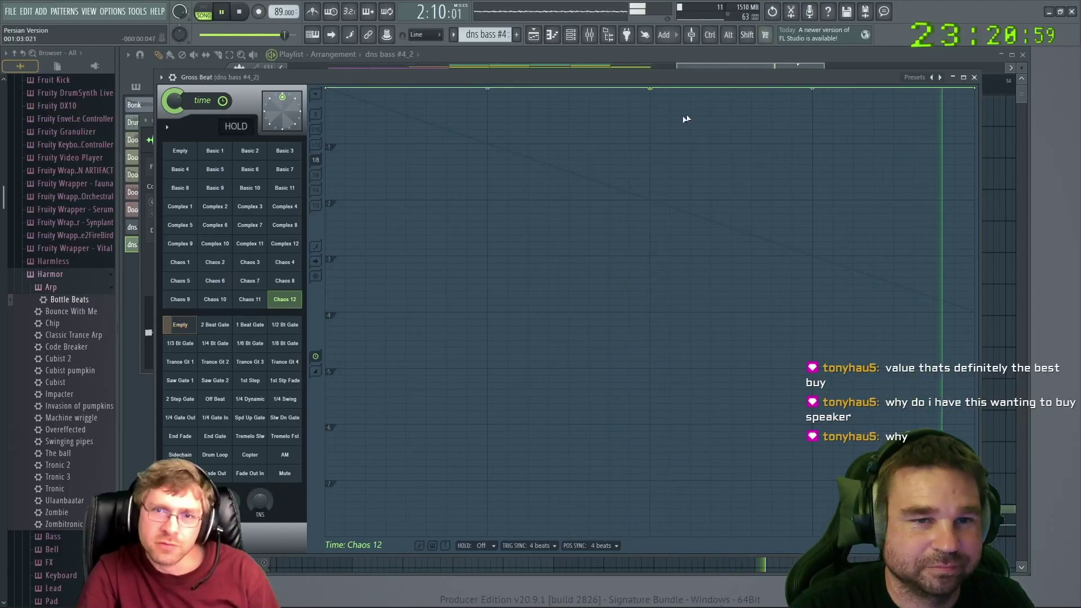
mouse_move(650, 89)
mouse_down()
mouse_move(652, 102)
mouse_move(656, 93)
mouse_up()
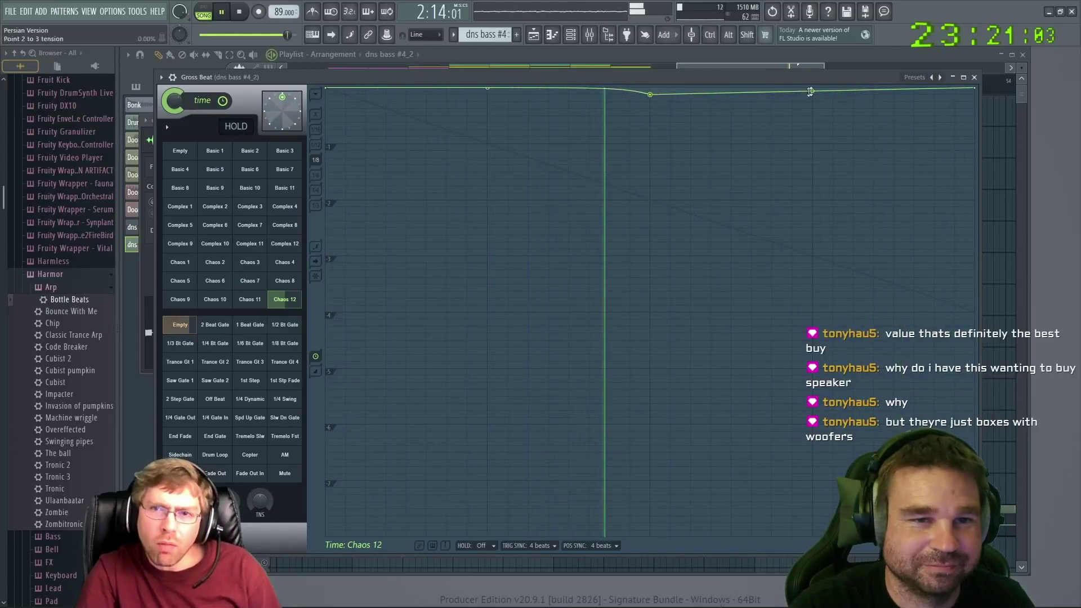
Add a point just after the middle dip of the Chaos 12 time envelope and raise it to the top line
right_click(692, 94)
click(691, 104)
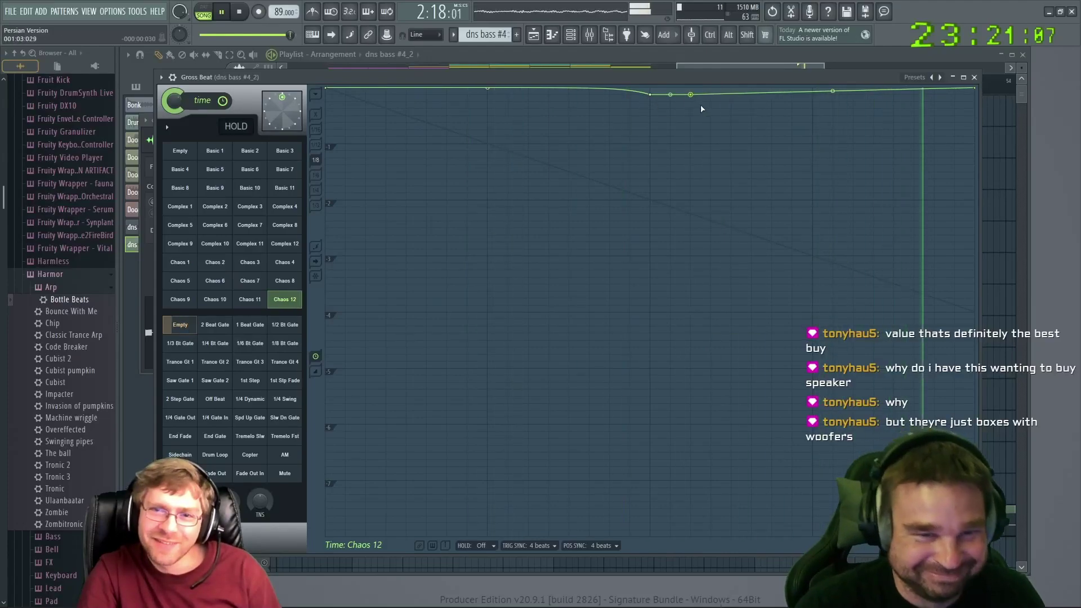
drag(690, 95, 693, 87)
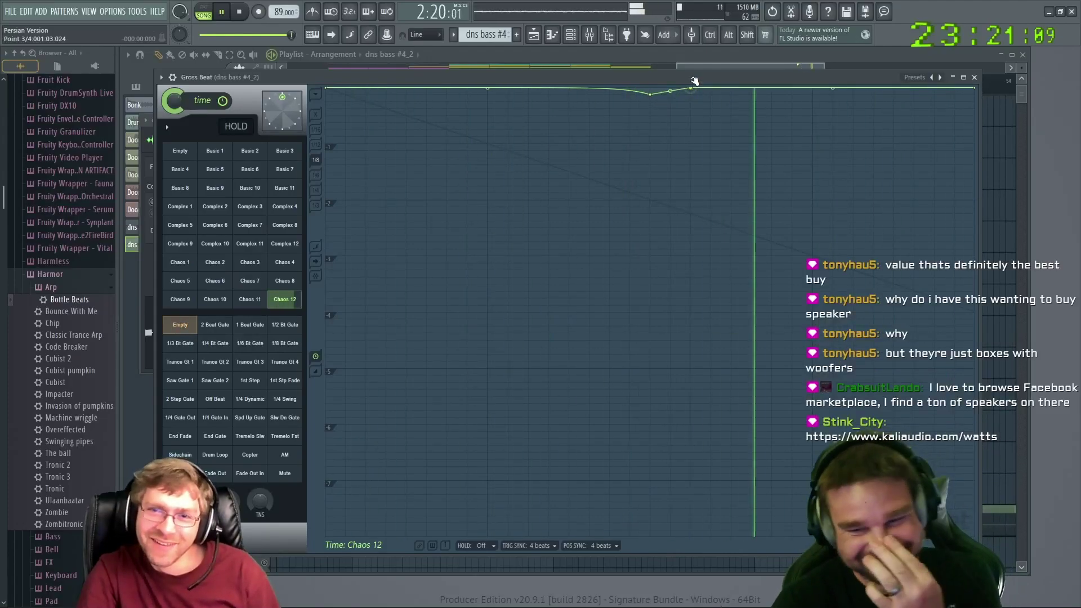
Add points after the first shallow dip to form a second, similar dip that returns to the top line
right_click(711, 89)
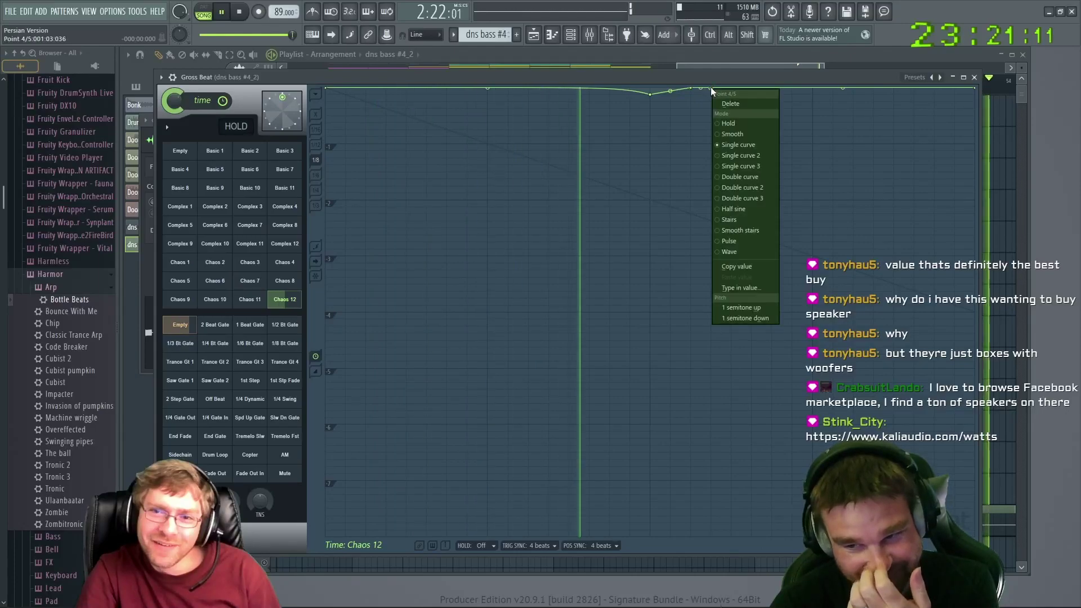
click(708, 89)
drag(710, 89, 732, 96)
right_click(750, 93)
right_click(748, 93)
click(757, 94)
key(space)
drag(755, 92, 775, 89)
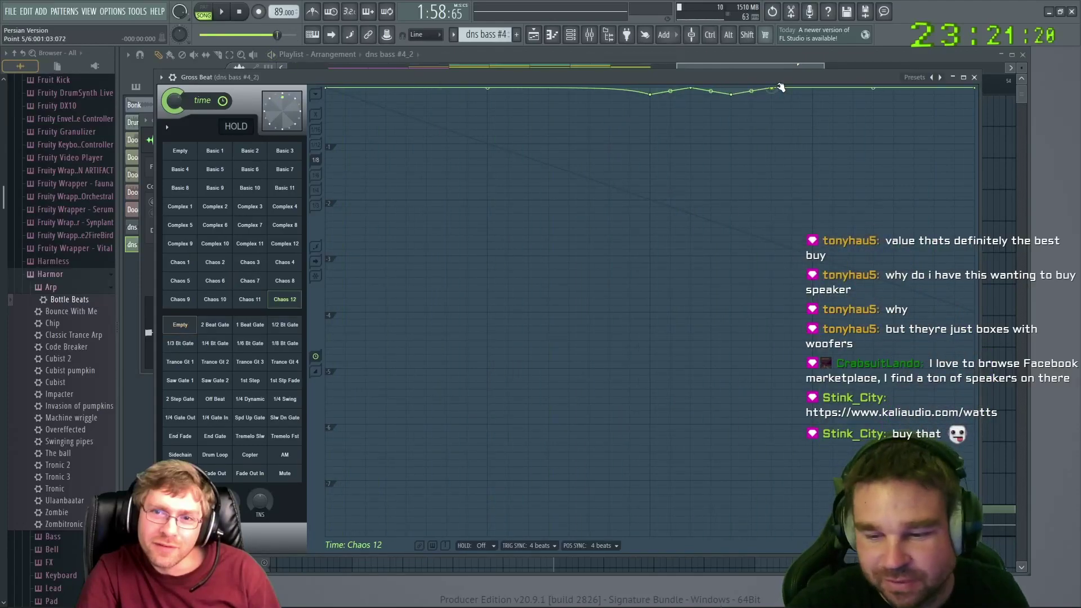
Add a point ahead of the first dip for a long gradual slope into it, and play the edited Chaos 12 envelope
right_click(610, 87)
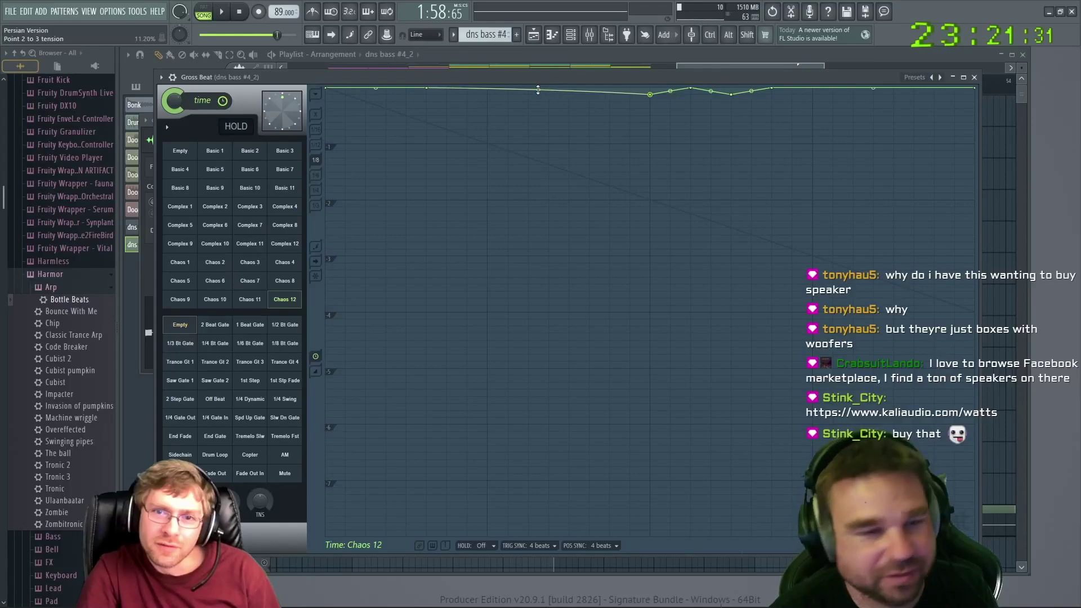
key(space)
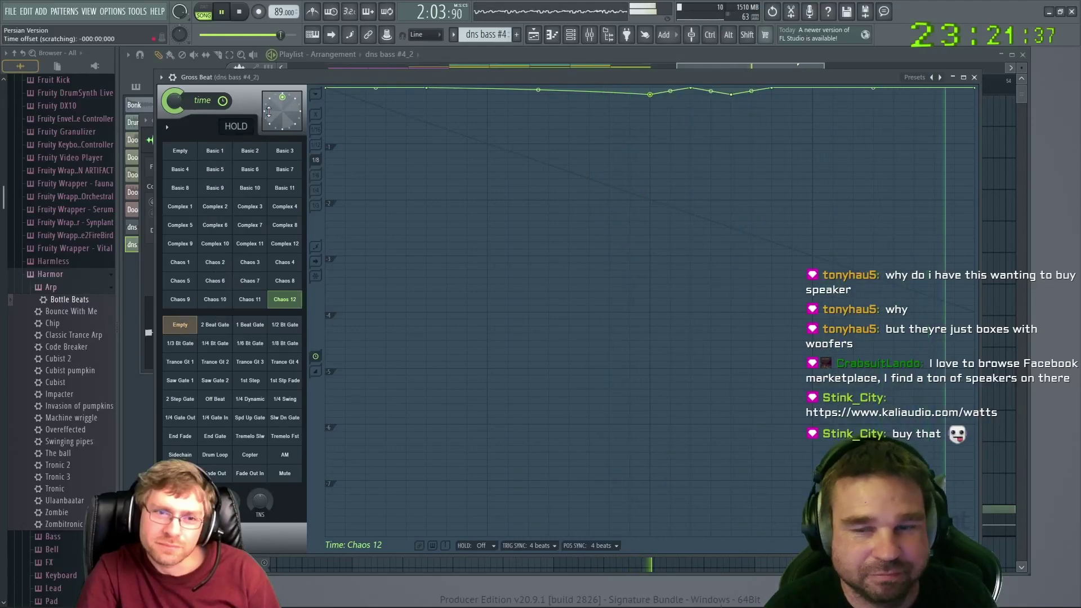
click(167, 127)
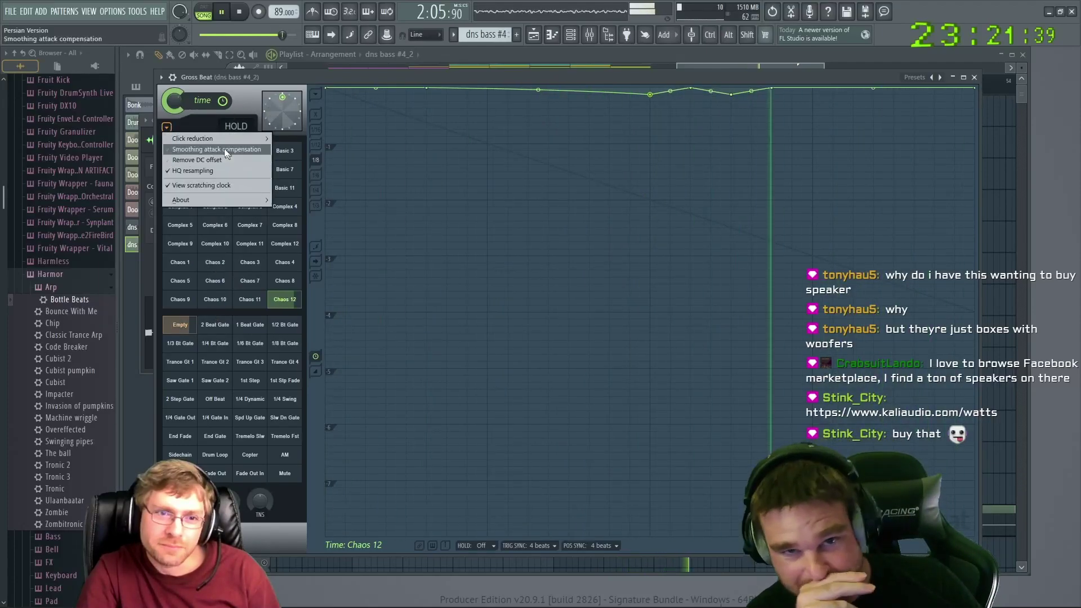
click(210, 117)
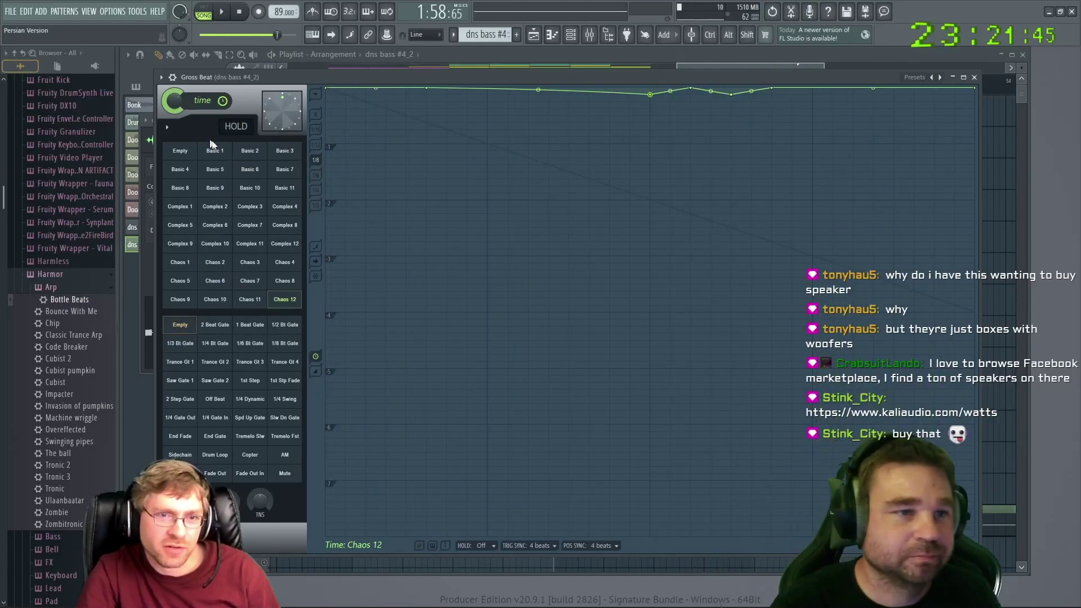
Load the Momentary preset in Gross Beat and audition its 1/8 Repeat, 1/4 Rpt Swng and Slw Dwn Rpt time slots
click(943, 78)
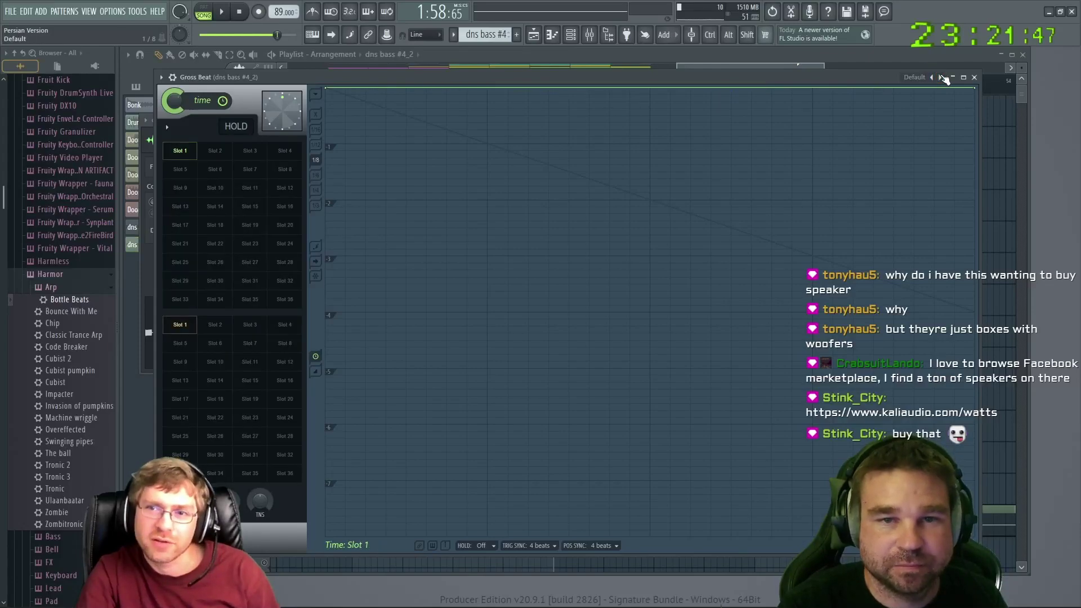
click(942, 79)
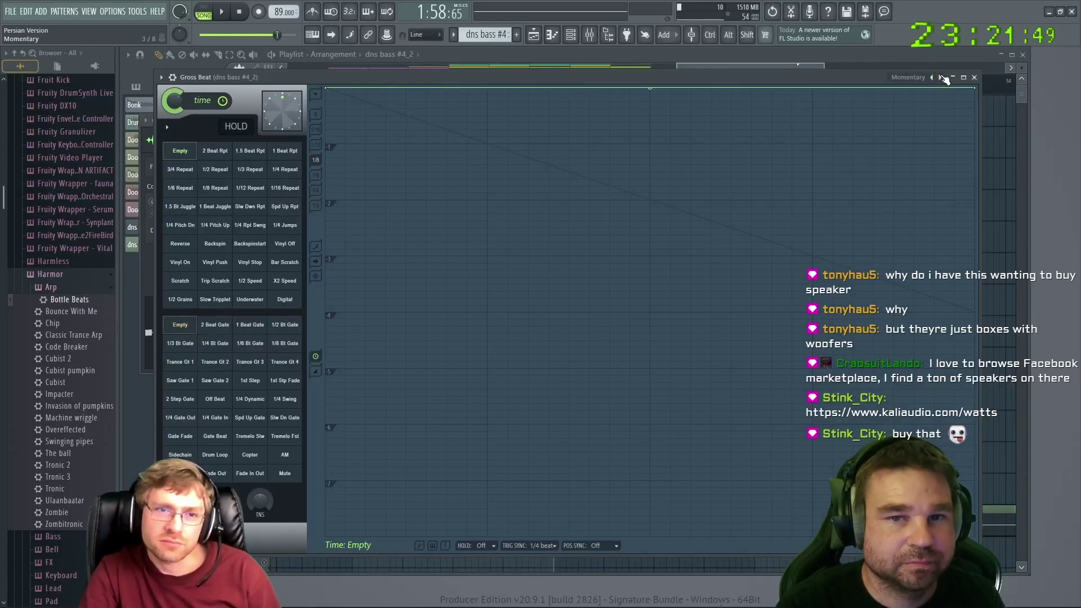
click(208, 190)
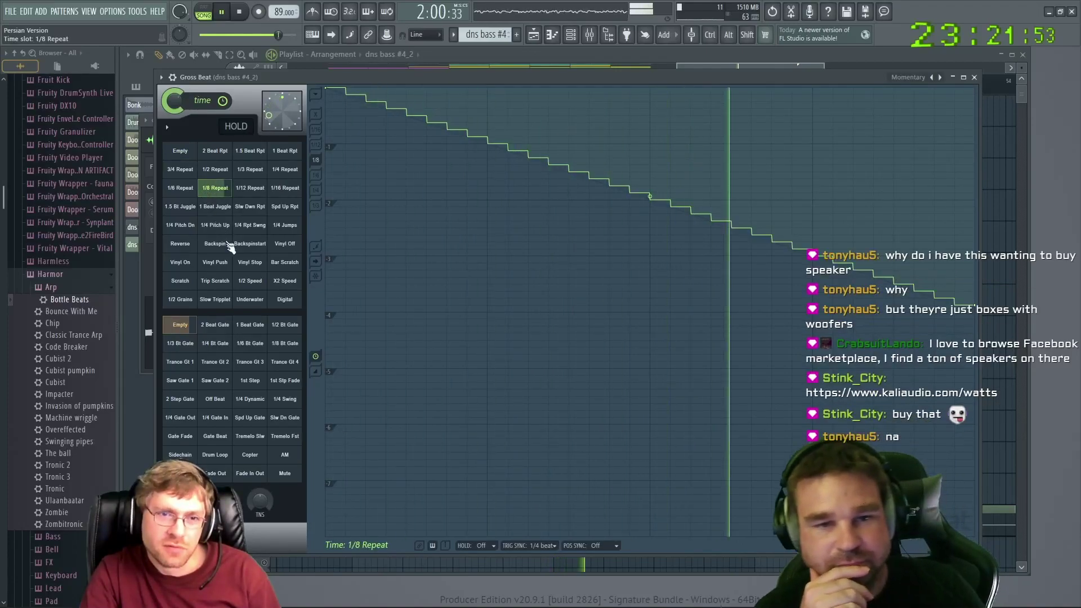
click(253, 225)
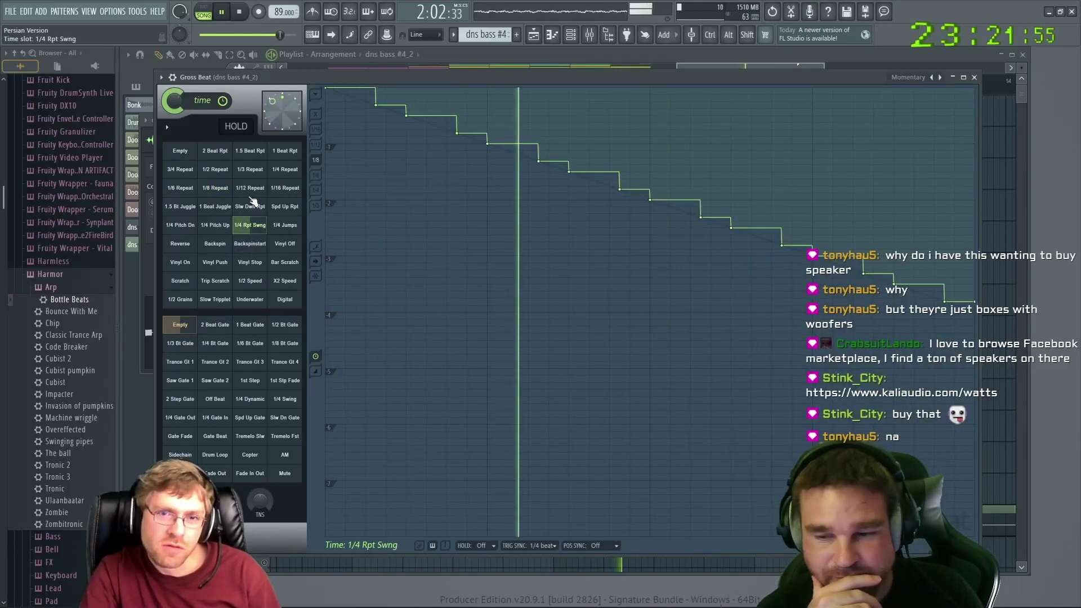
click(249, 206)
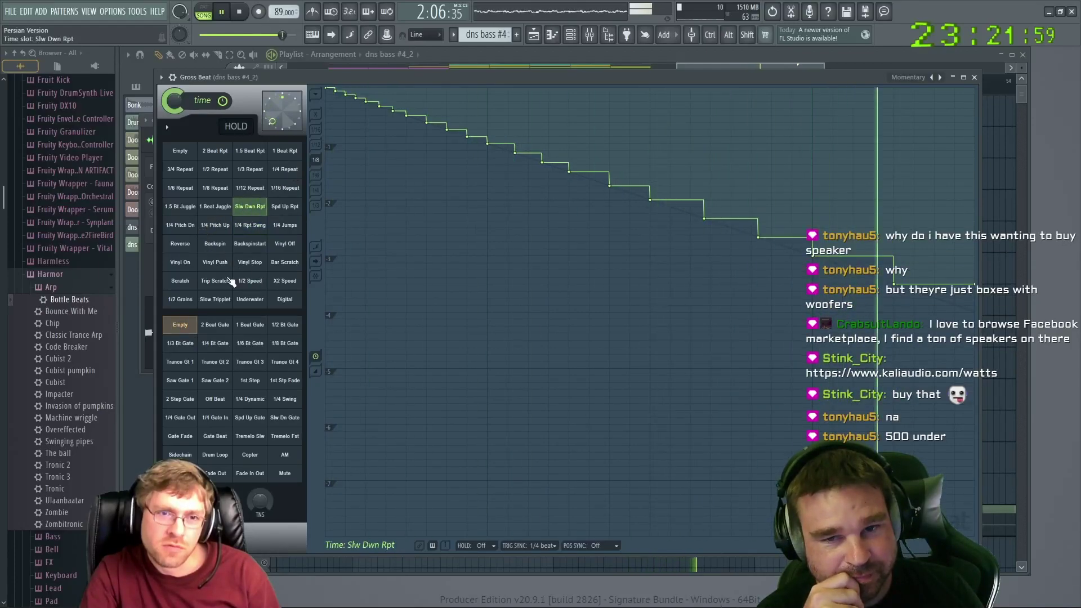
Audition the Vinyl Push, Scratch, Vinyl Off and 3/4 Repeat time slots on the bass audio
click(215, 262)
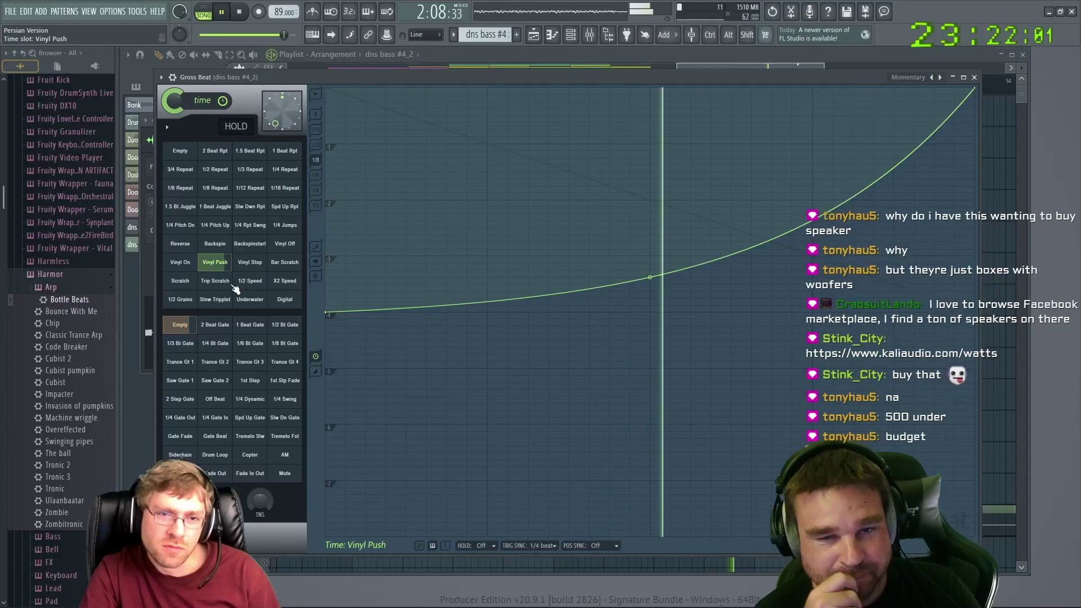
click(180, 281)
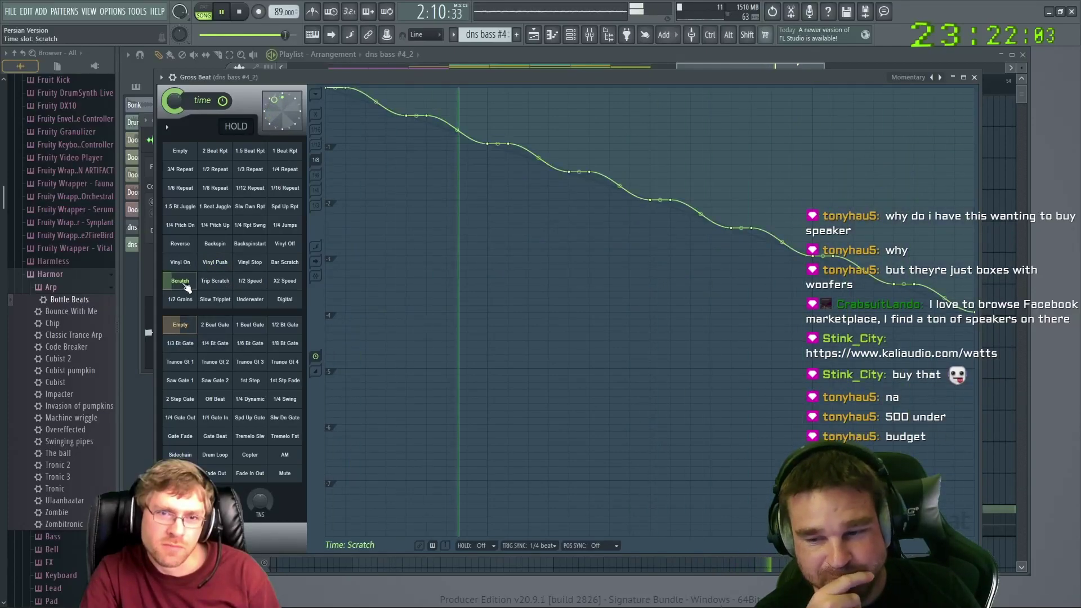
click(285, 244)
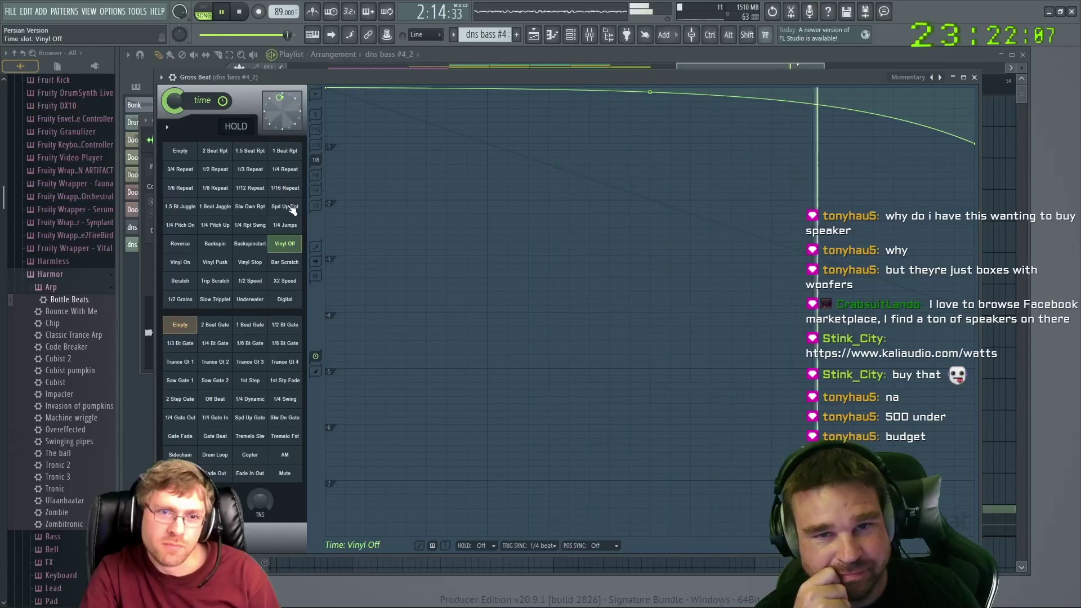
click(182, 171)
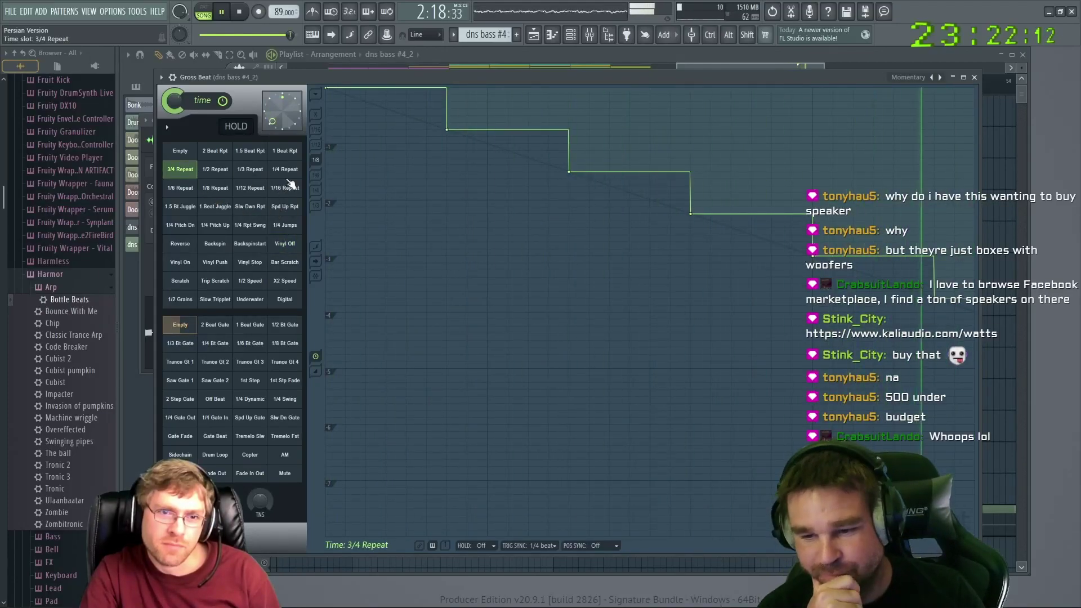
Try the 1 Beat Gate volume slot, return the volume to Empty, and audition the Reverse time slot
click(250, 325)
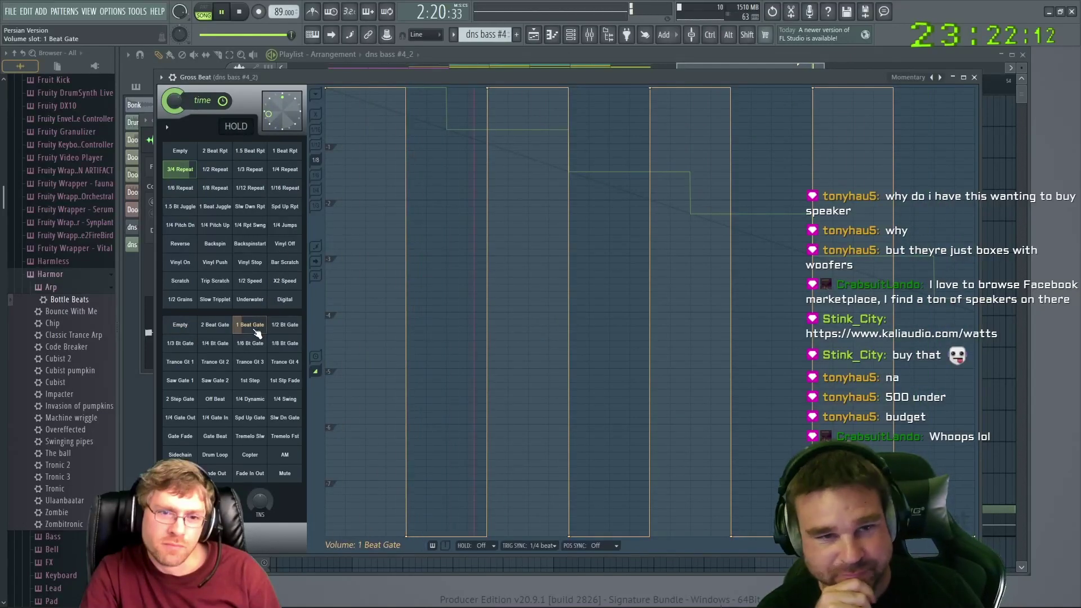
click(180, 325)
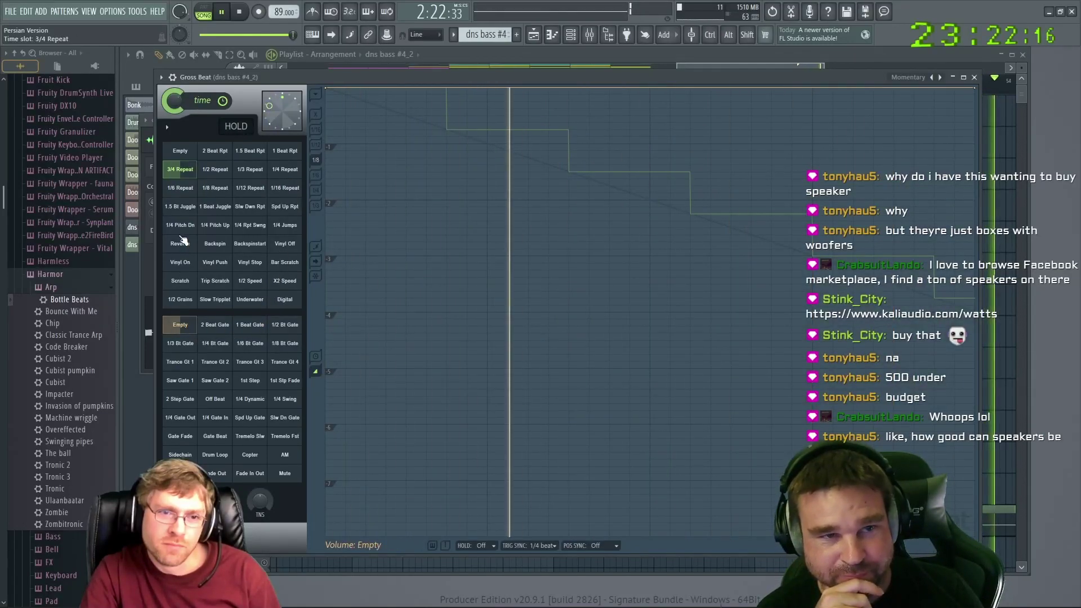
click(180, 244)
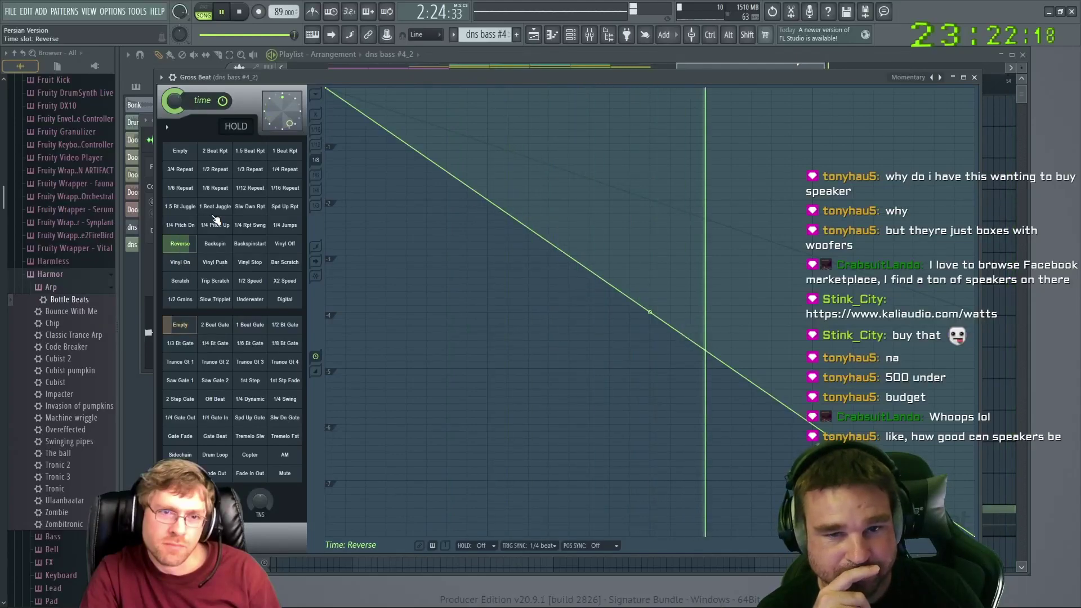
key(space)
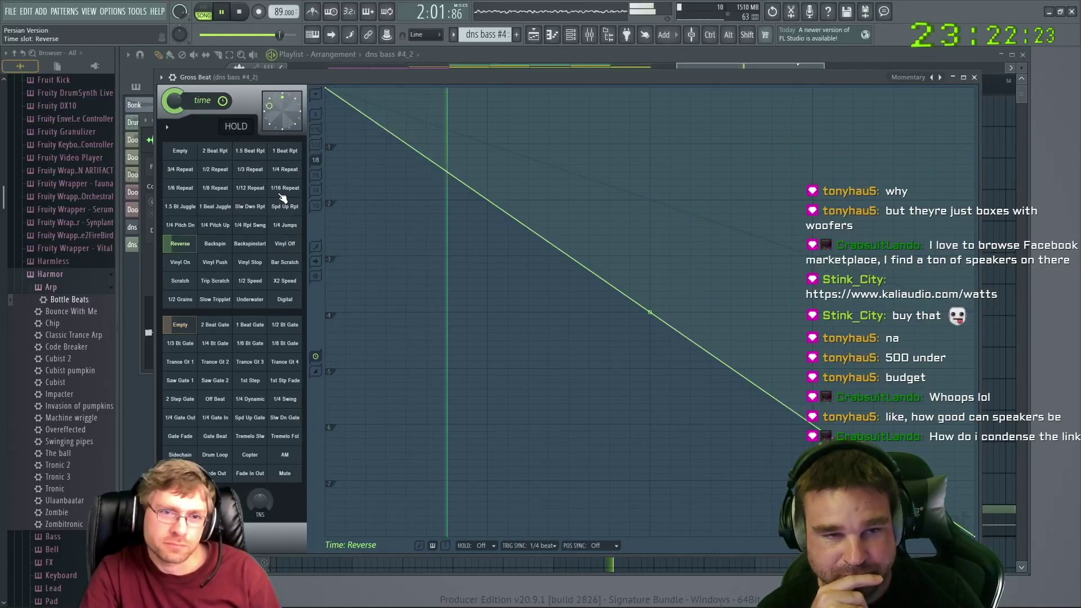
Compare the 1 Beat Juggle and 1.5 Bt Juggle time slots during playback, trying 1/8 Repeat and 1/12 Repeat in between
click(215, 207)
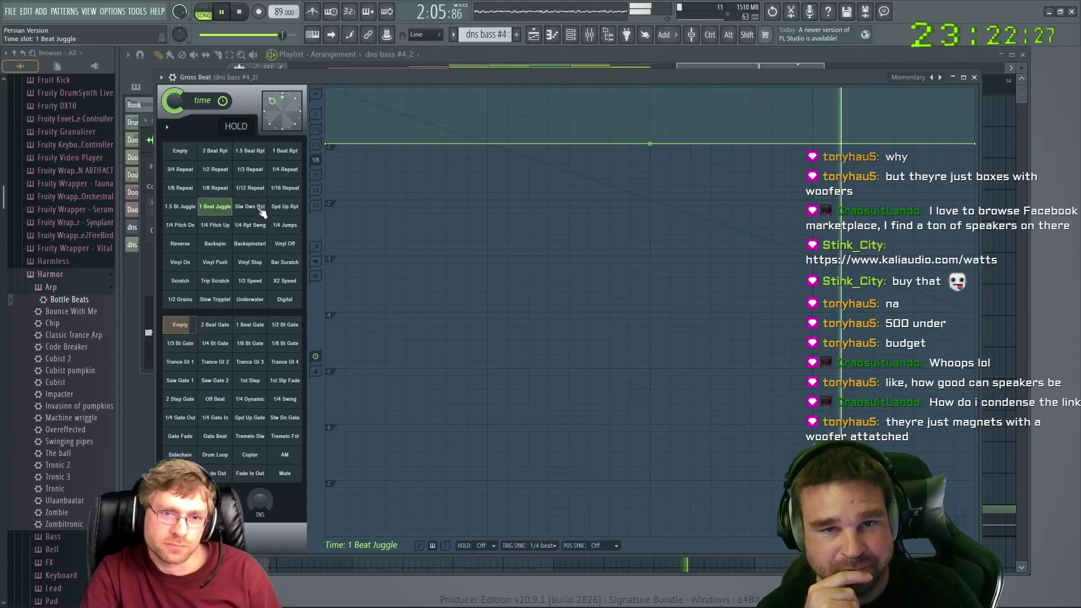
click(180, 208)
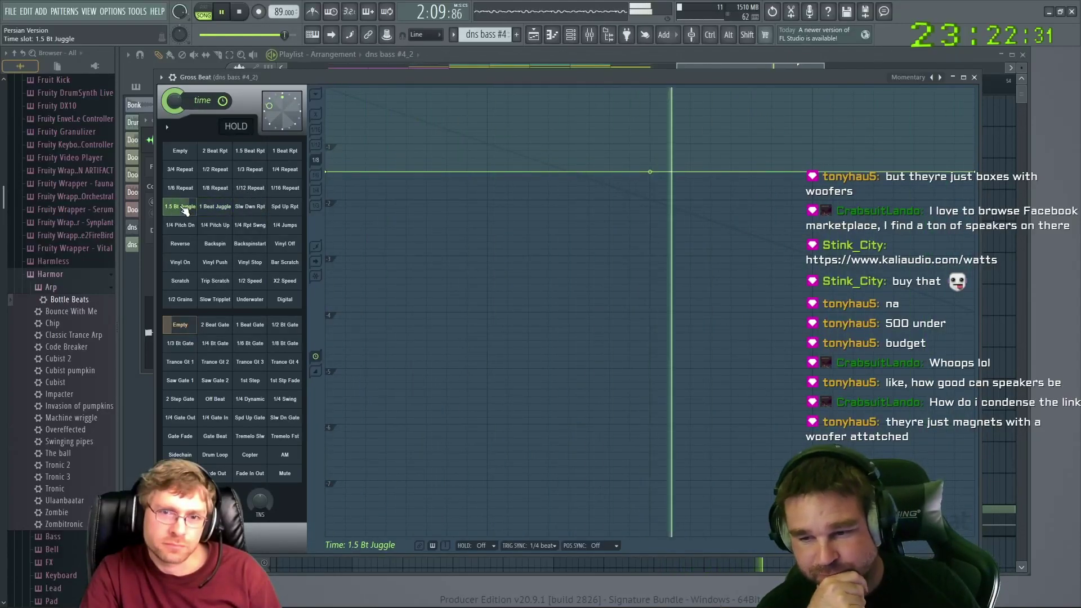
click(220, 207)
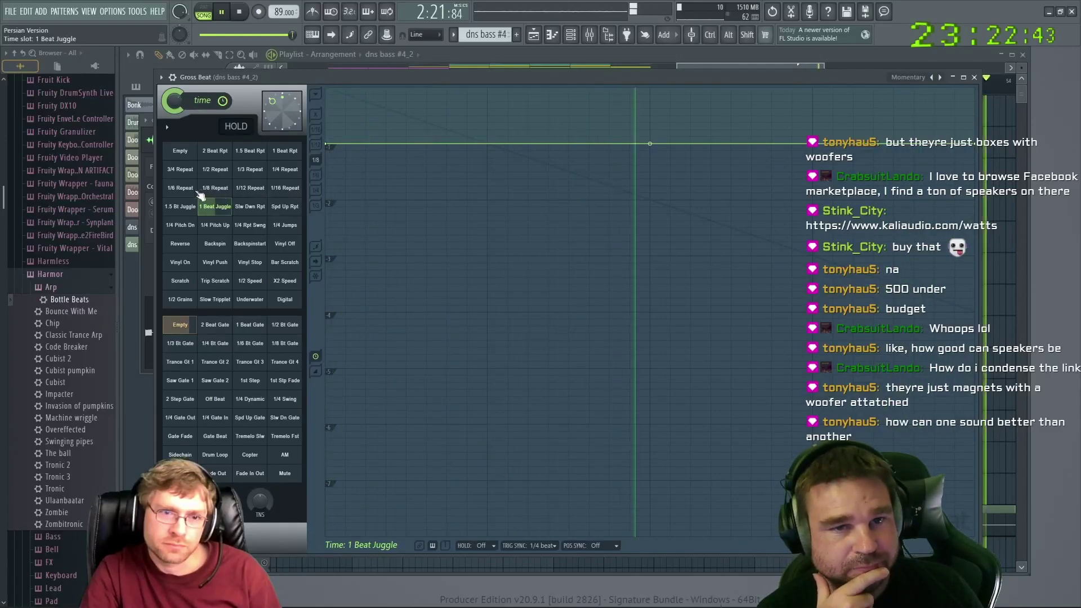
click(220, 189)
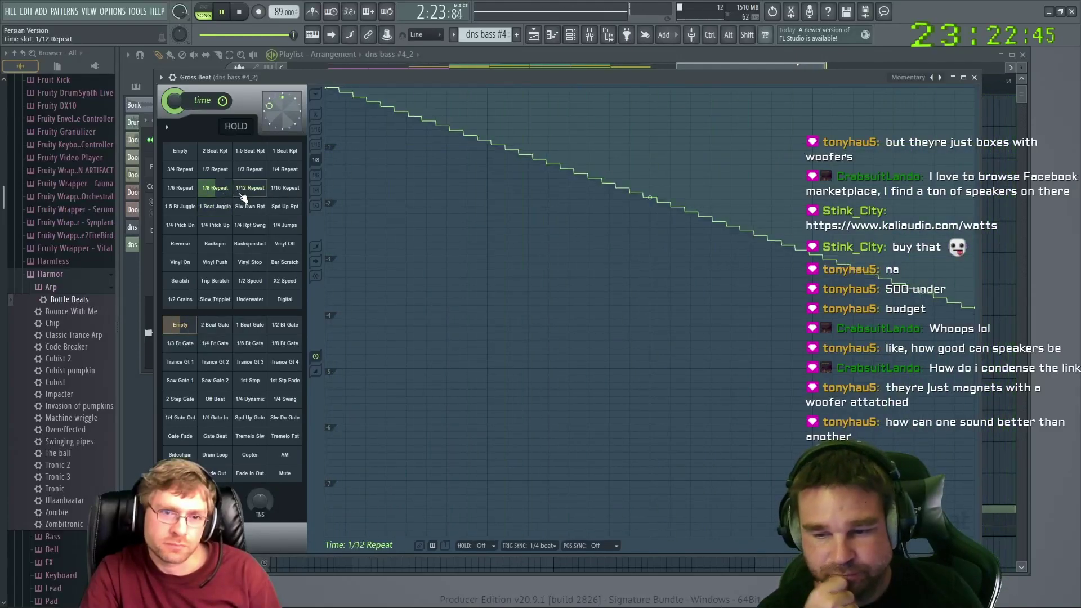
click(249, 188)
click(180, 207)
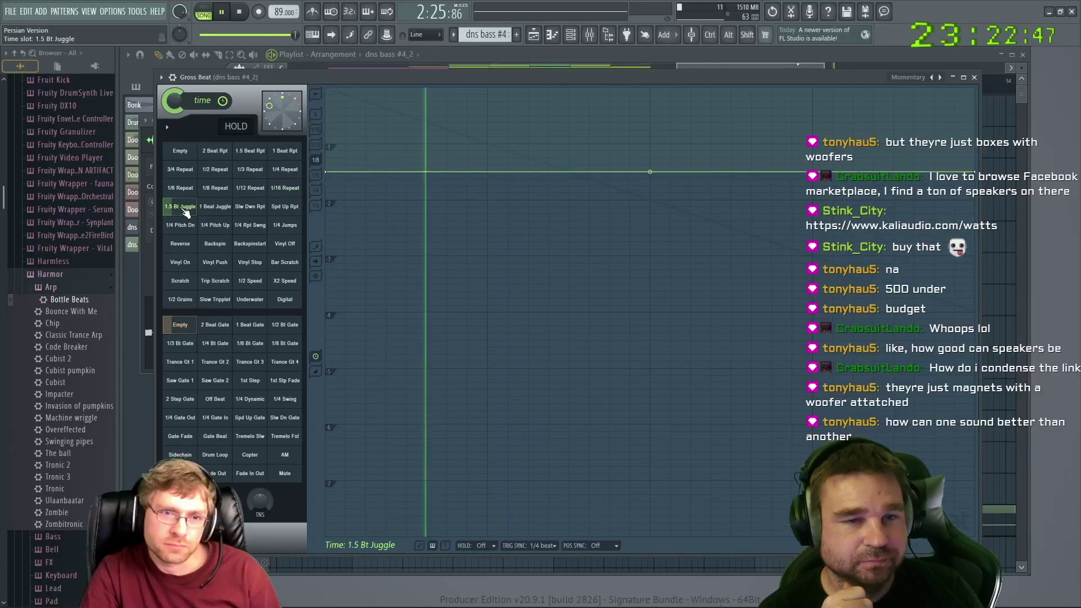
Replay the bass audio with the 1 Beat Juggle time slot, and switch to 1/4 Jumps
key(space)
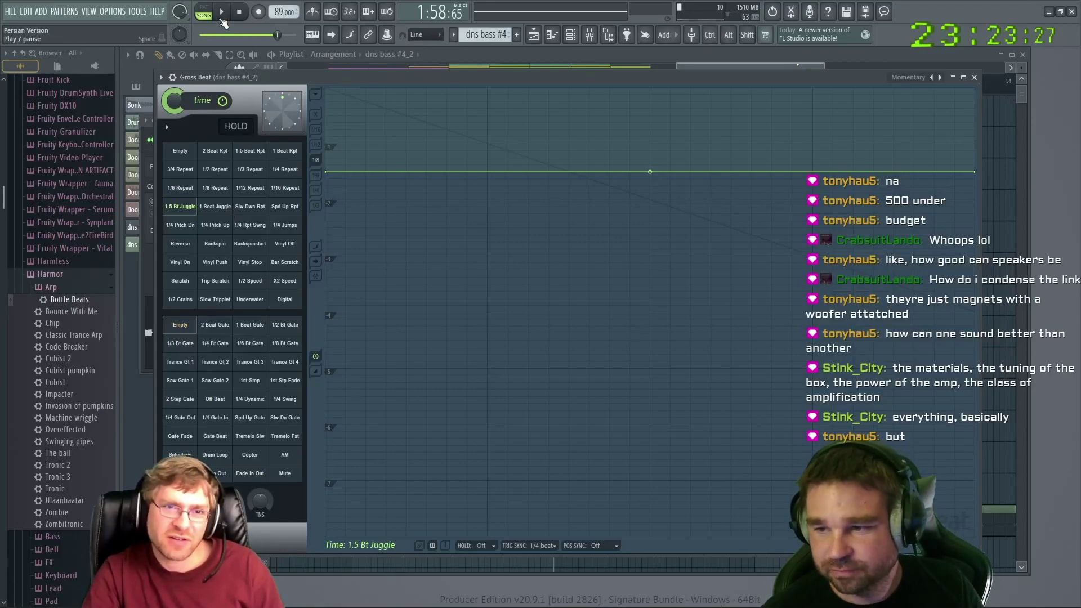
click(217, 207)
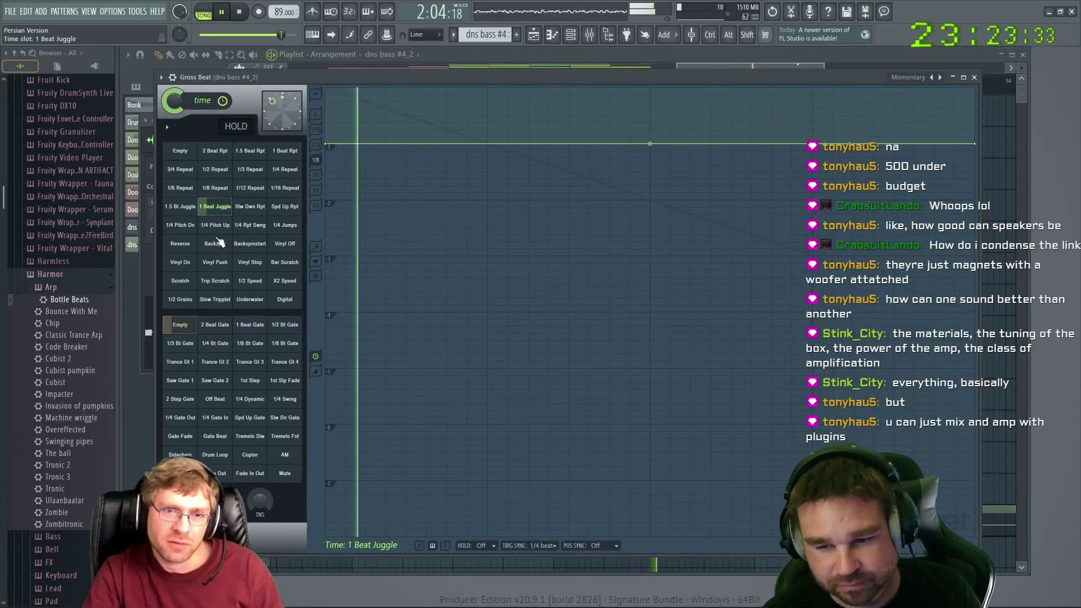
click(287, 225)
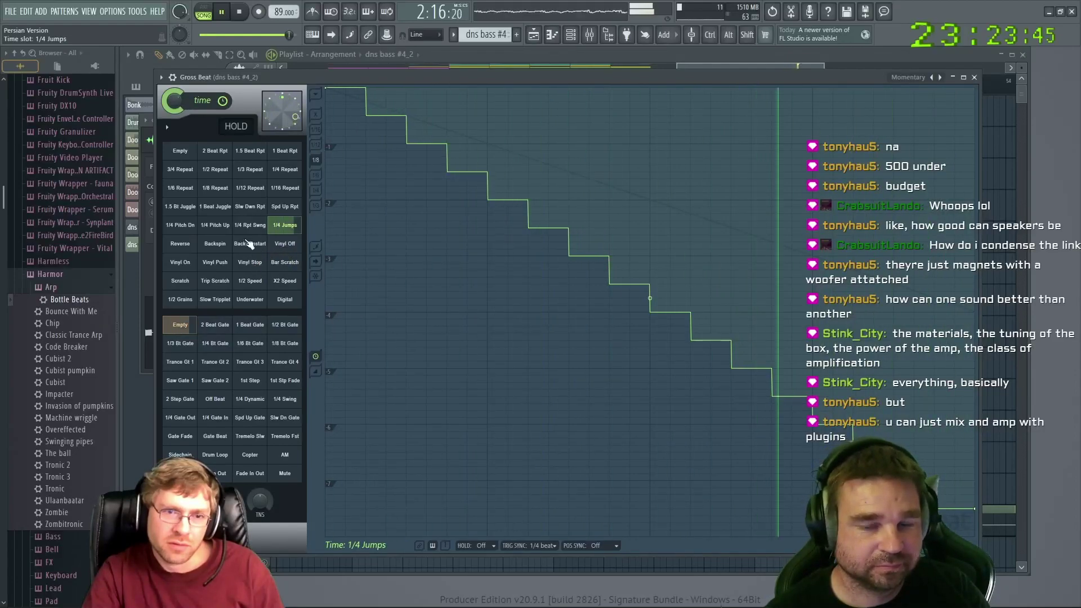
Load Gross Beat's Pitch shifter preset, passing over Patterns, and audition the Arp 11, -11 and -10 time slots
click(940, 77)
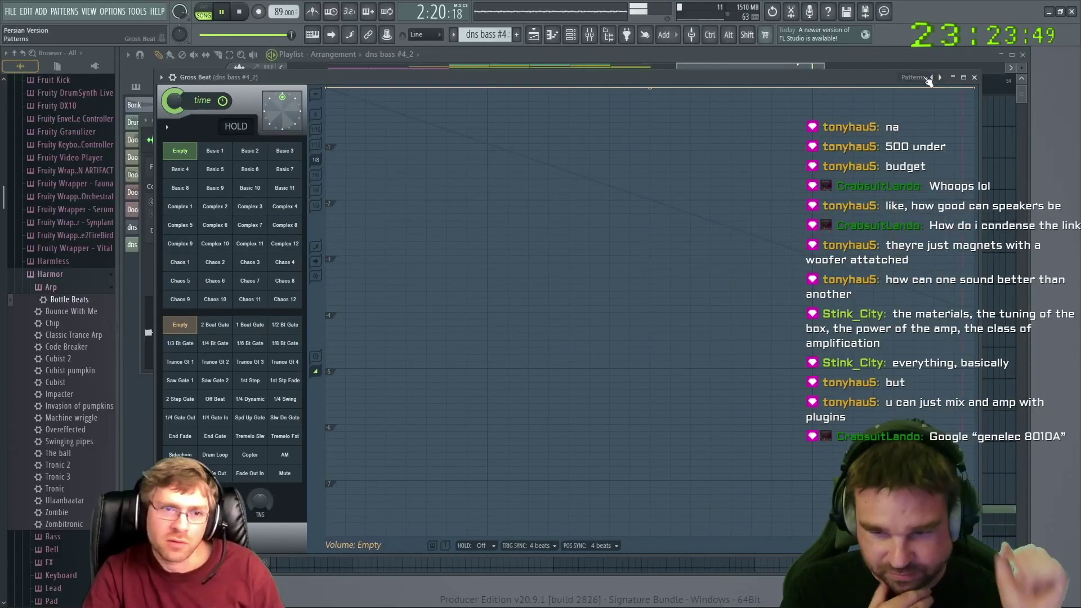
click(940, 77)
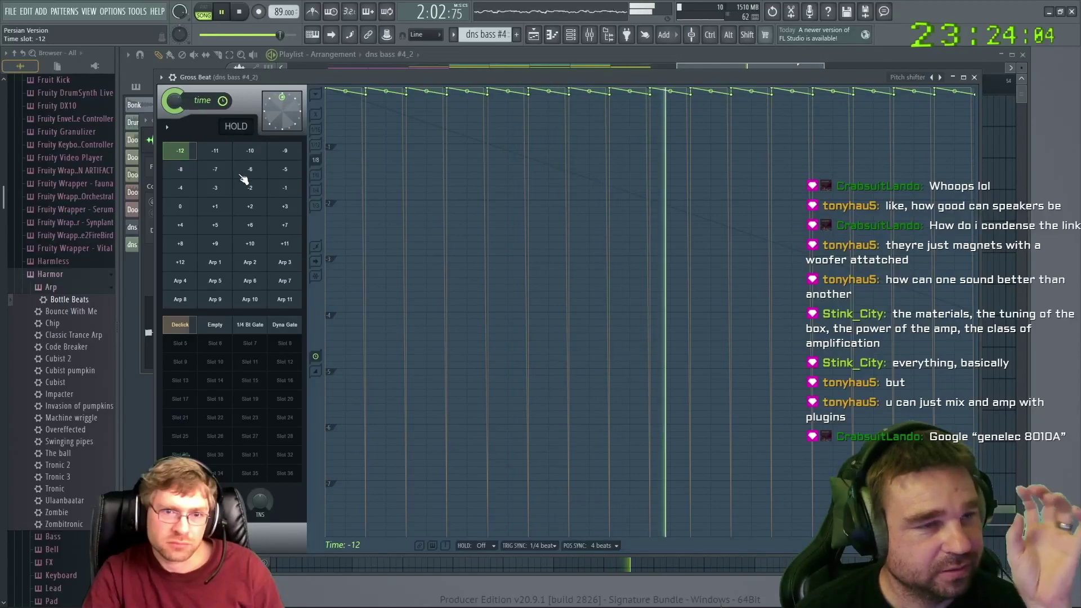
click(289, 301)
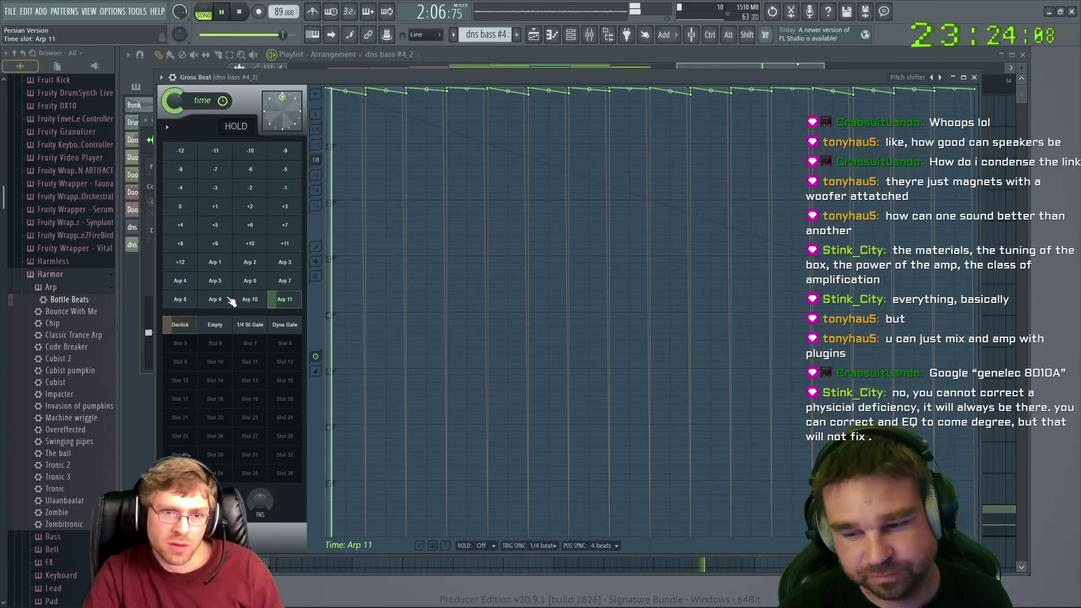
click(216, 153)
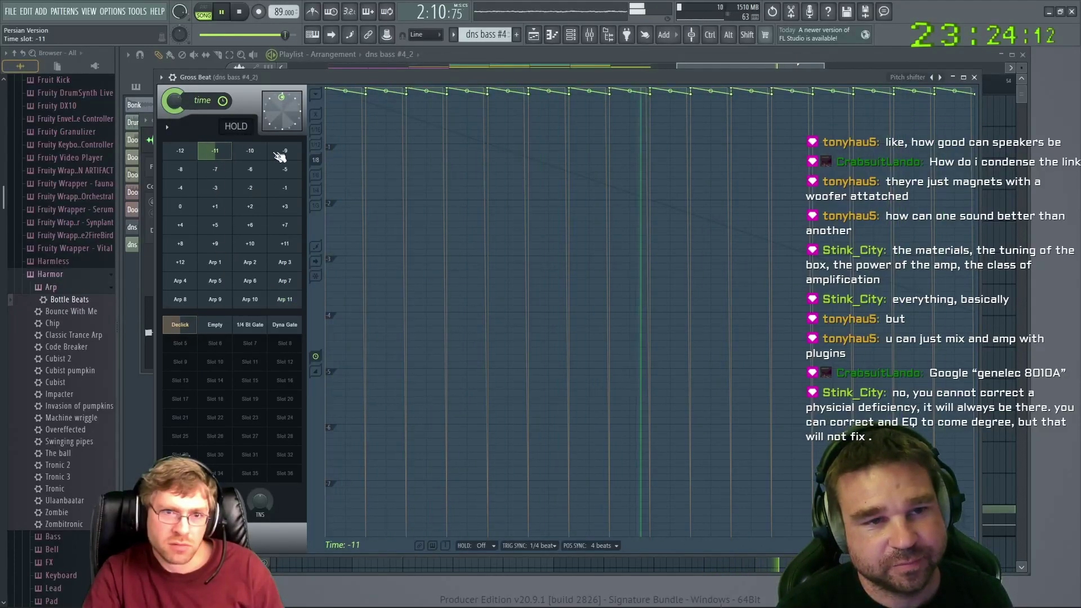
click(250, 154)
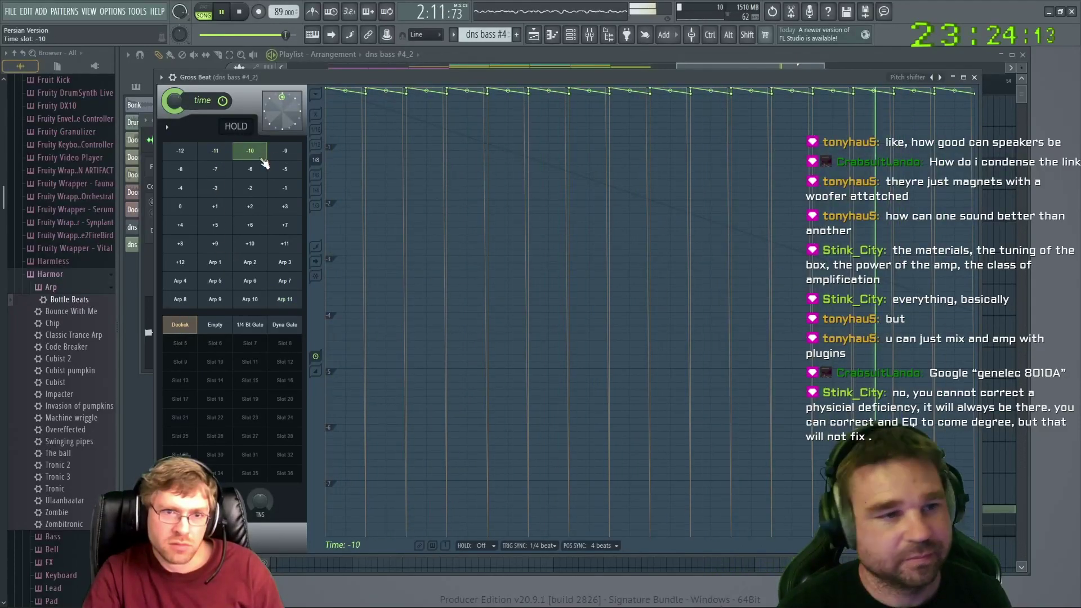
Compare the -12, +12 and 0 time slots during playback and settle on -12
click(191, 155)
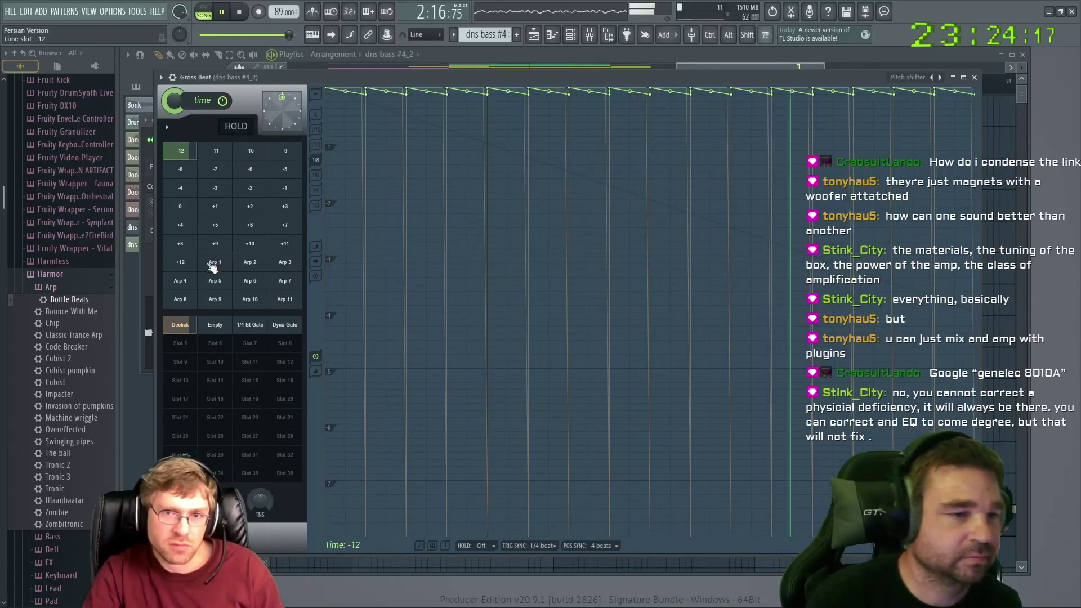
click(181, 263)
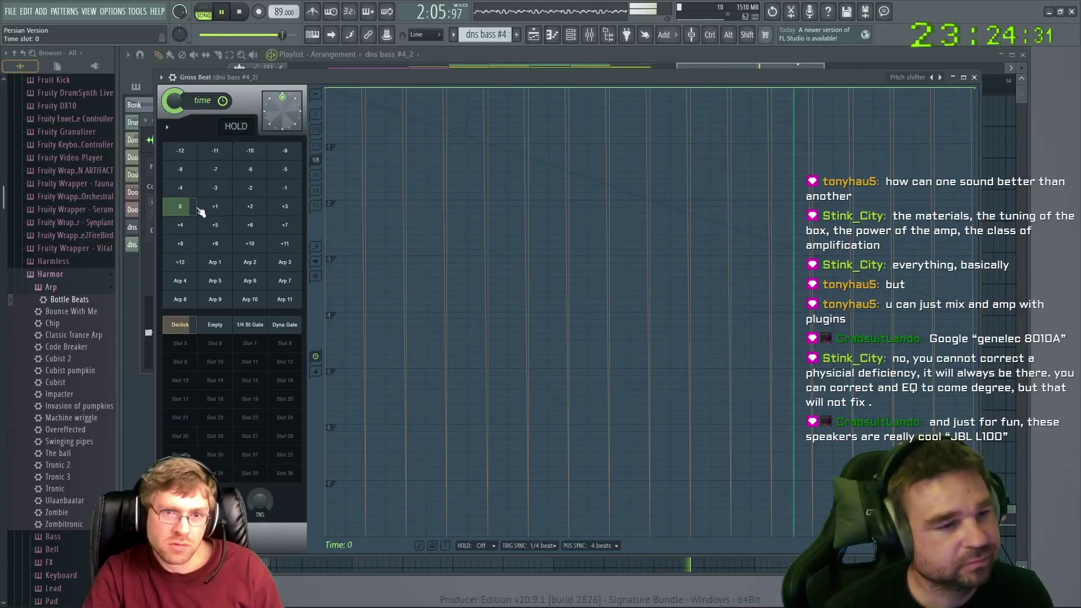
click(180, 152)
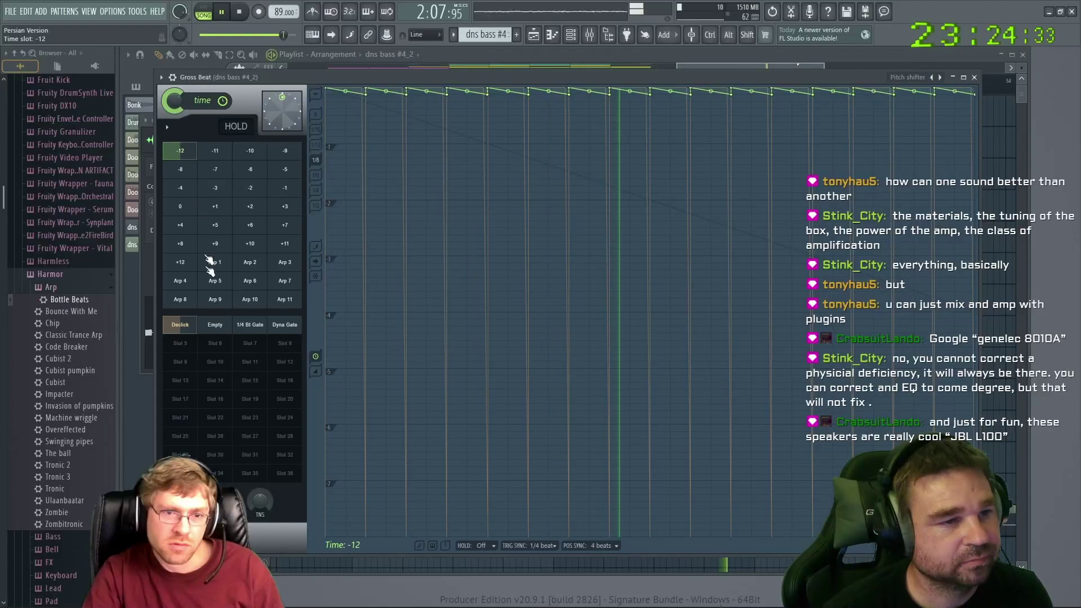
Audition the Dyna Gate, 1/4 Bt Gate and Declick volume slots, restart playback, and set the volume to 1/4 Bt Gate
click(289, 326)
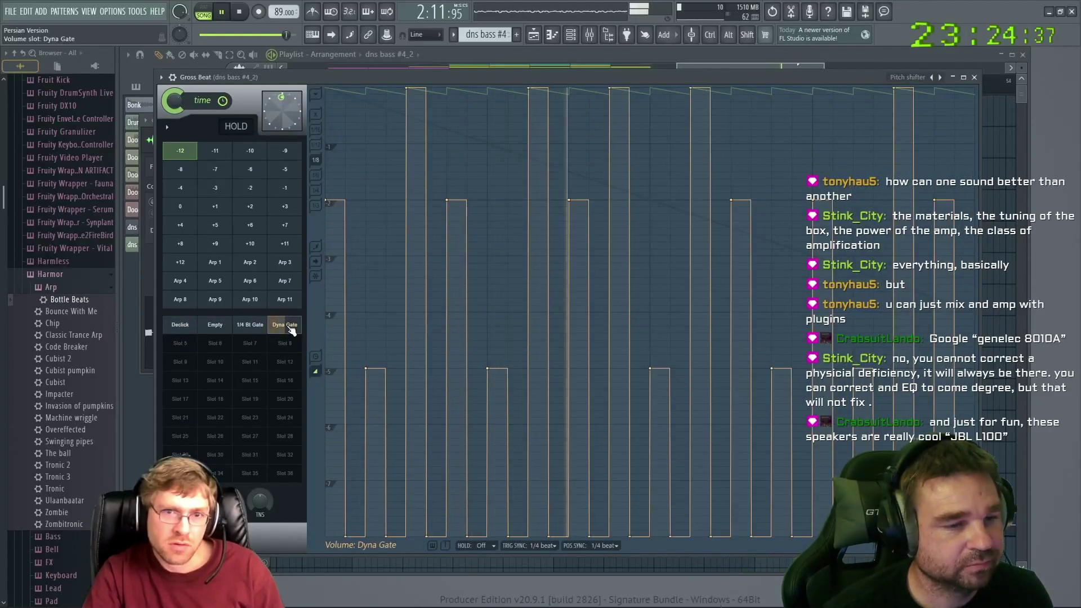
click(250, 328)
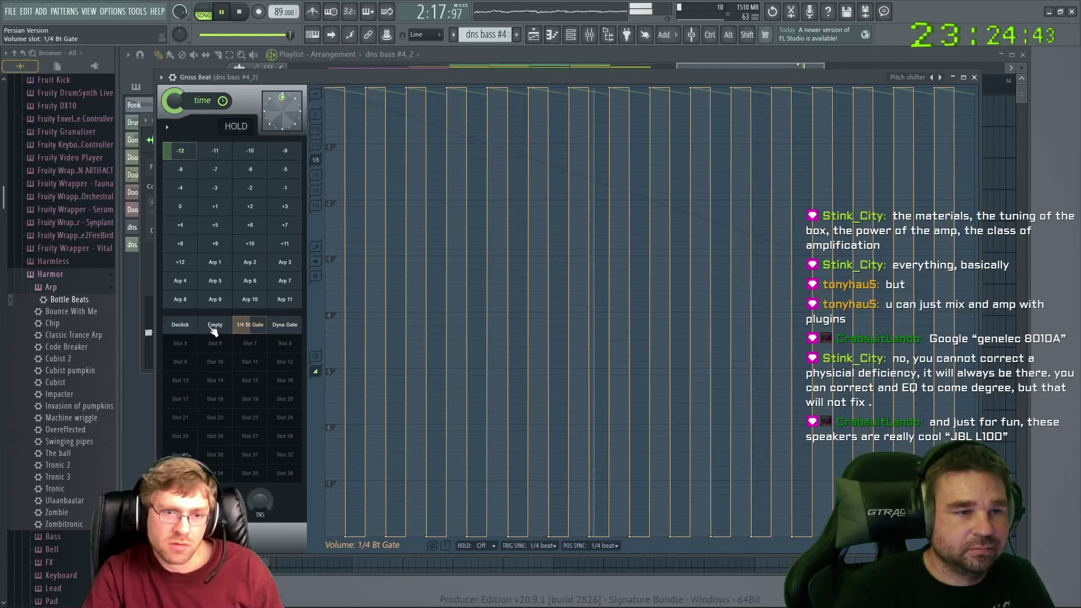
click(181, 325)
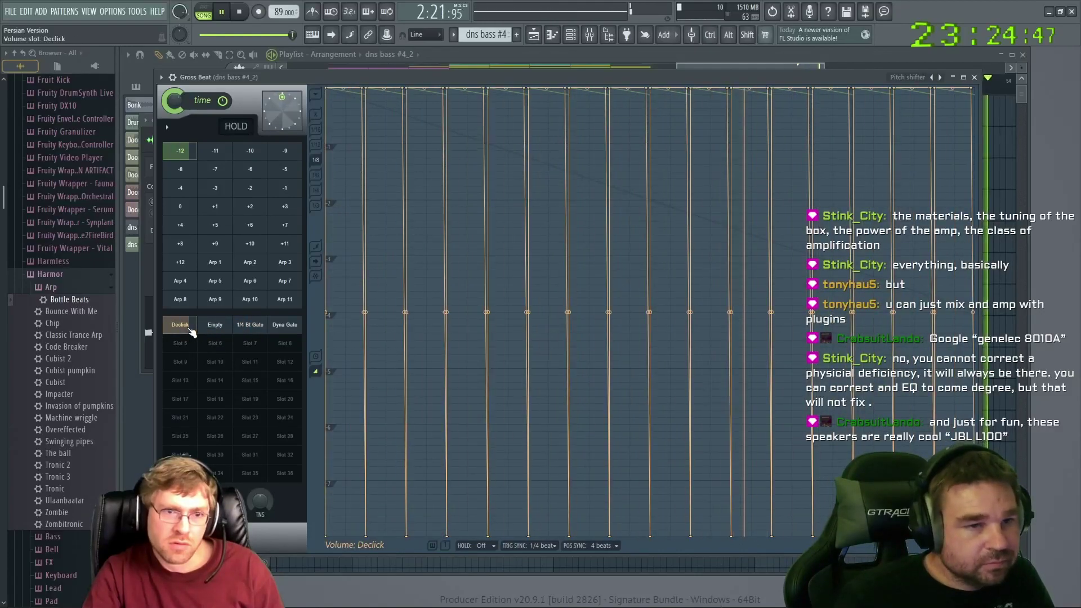
click(242, 13)
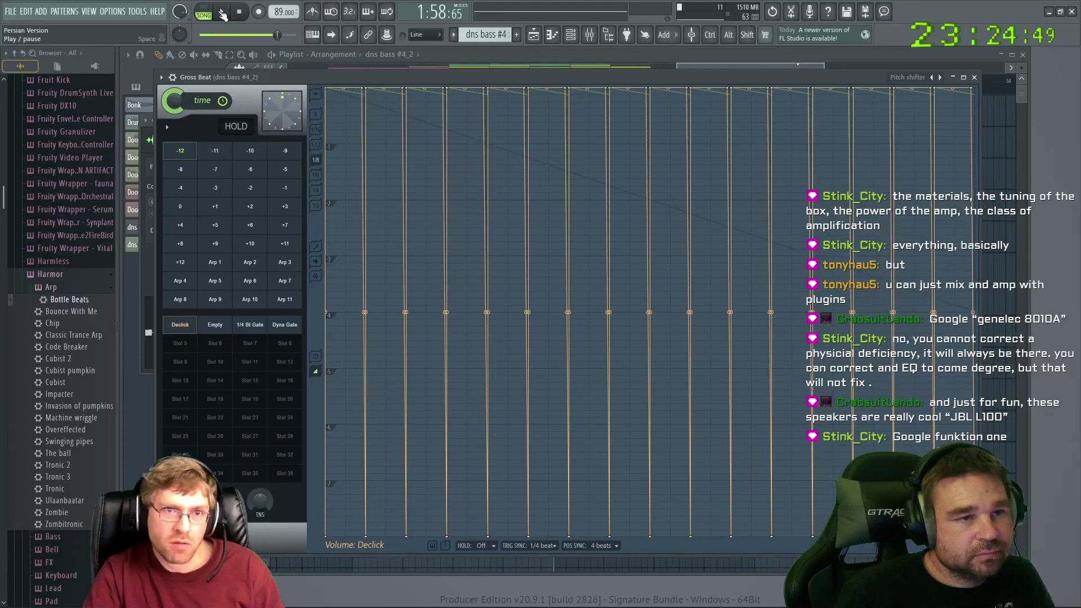
click(261, 328)
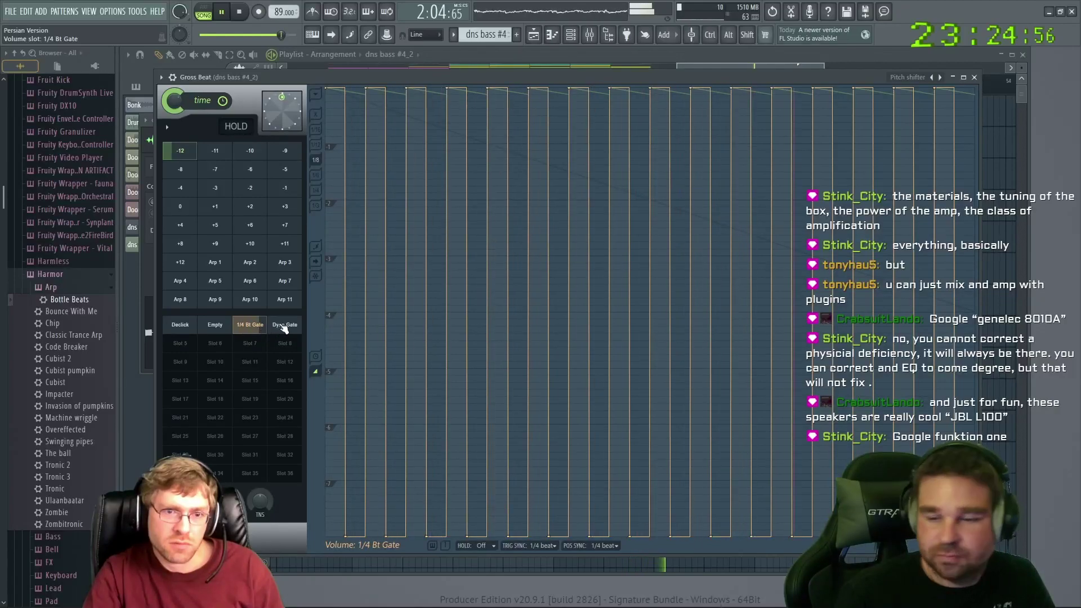
Close Gross Beat, return to the playlist, and replay from bar 45 with the dns bass #4_2 track unsoloed
click(974, 77)
click(1024, 55)
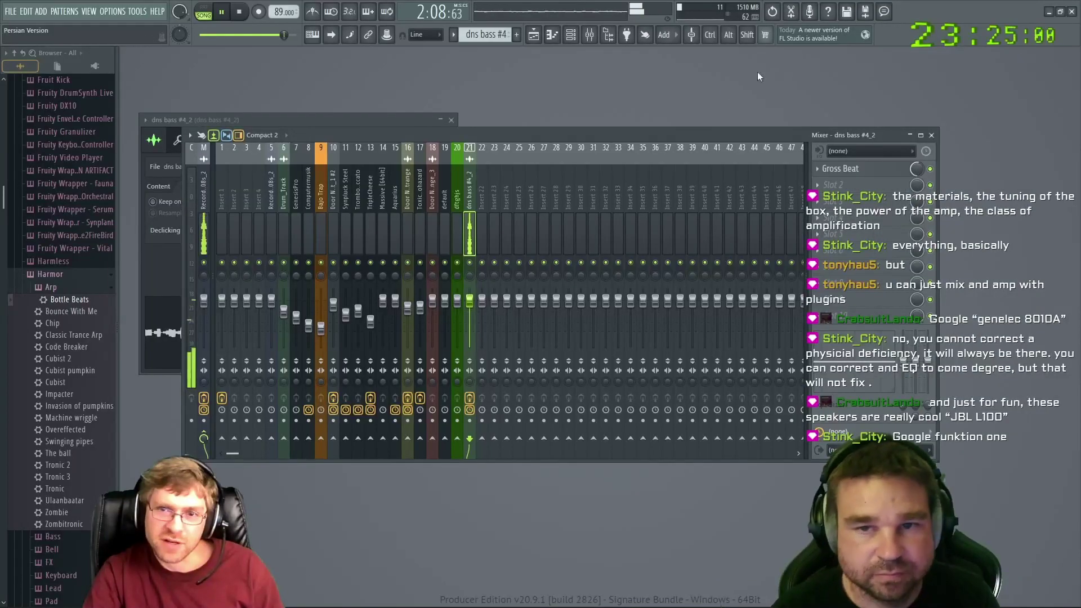
click(553, 36)
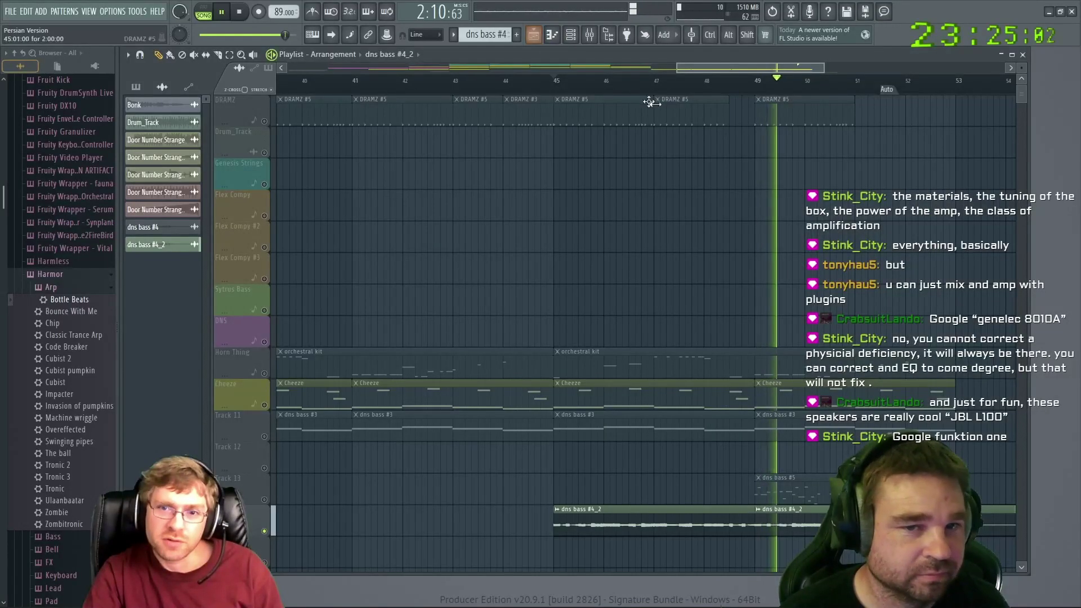
right_click(556, 104)
click(556, 88)
click(555, 84)
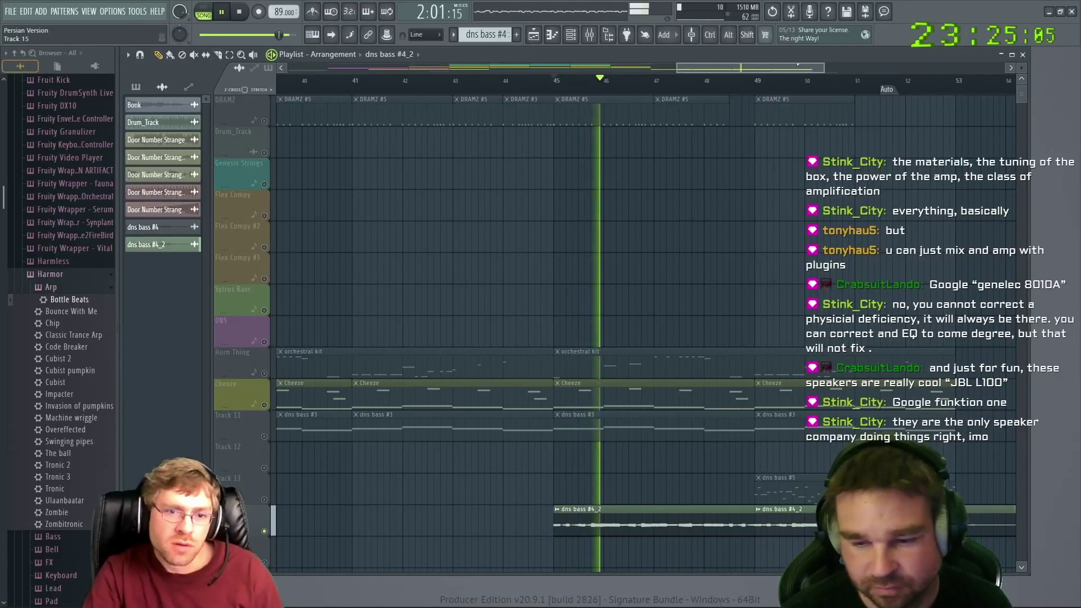
right_click(265, 532)
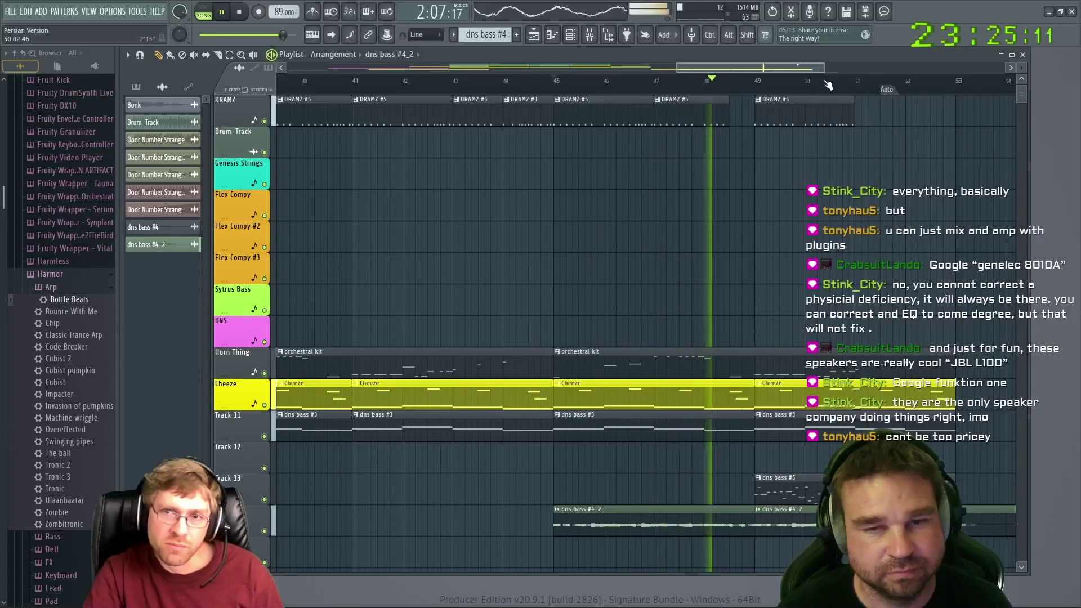
Copy the Door Number Strange_3 riser from bar 15 onto Track 15 near bar 51, and replay that section
drag(825, 67, 922, 66)
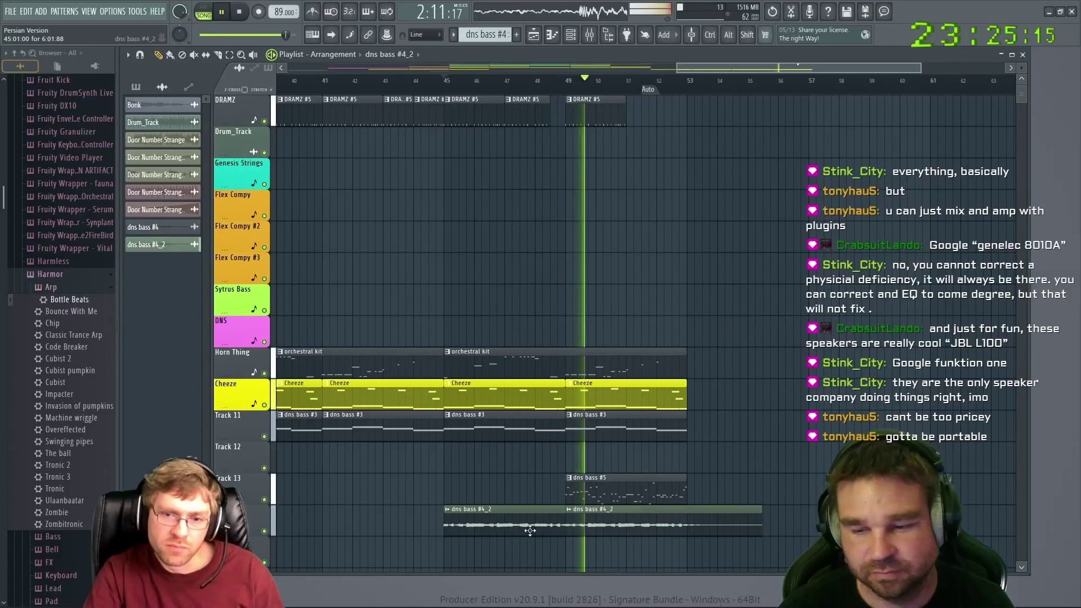
drag(700, 69, 442, 76)
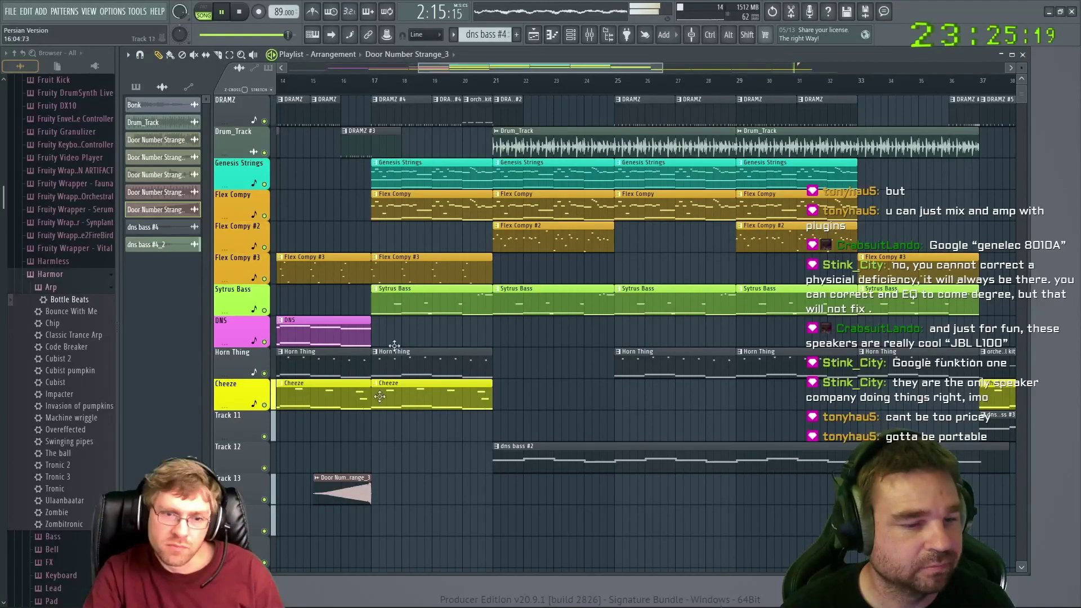
drag(474, 71, 757, 73)
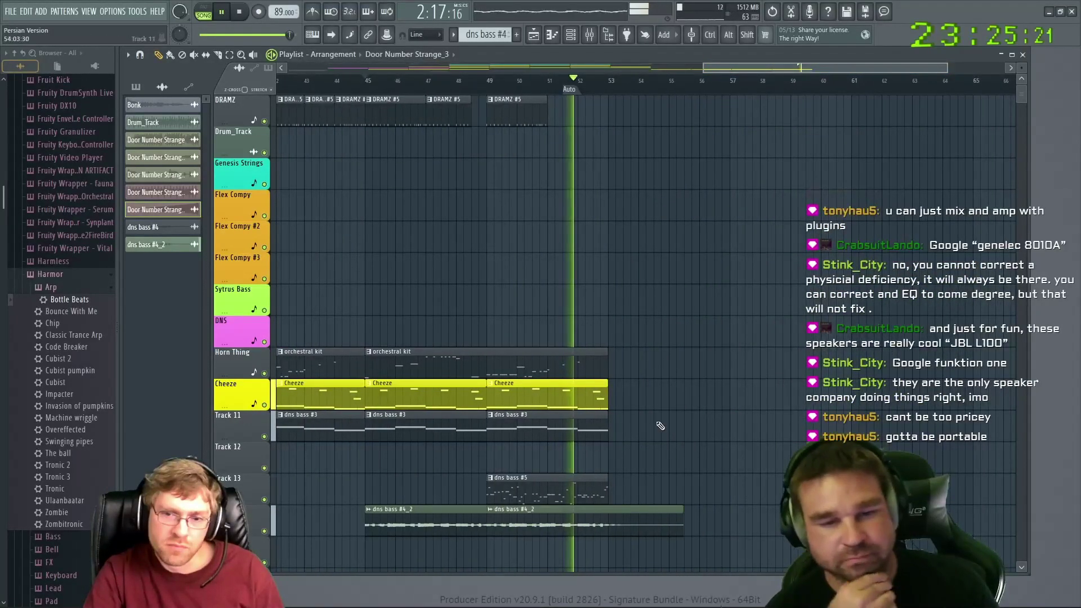
mouse_move(577, 593)
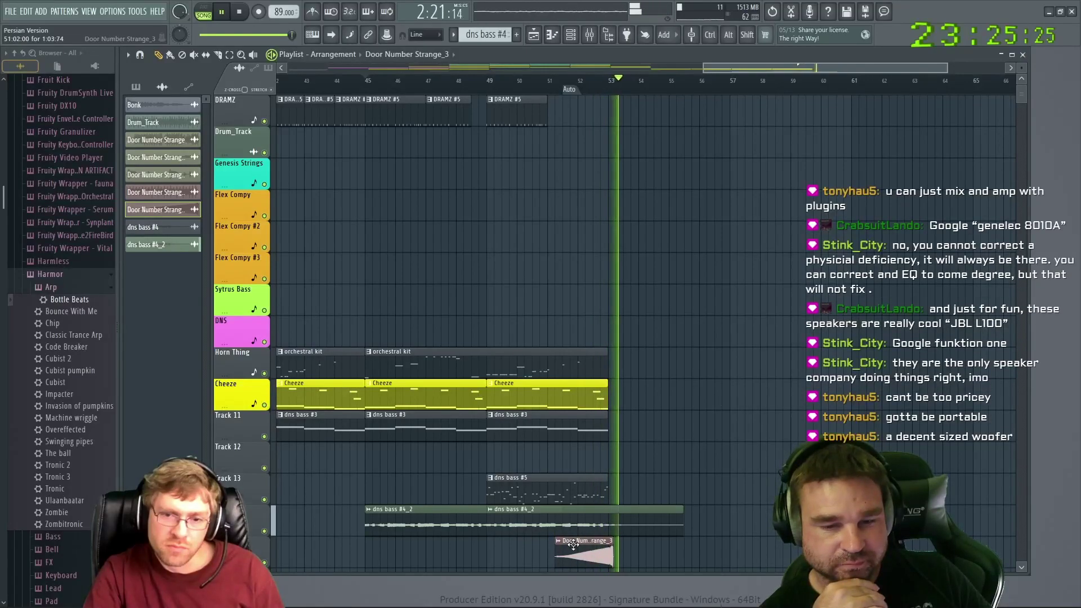
click(543, 82)
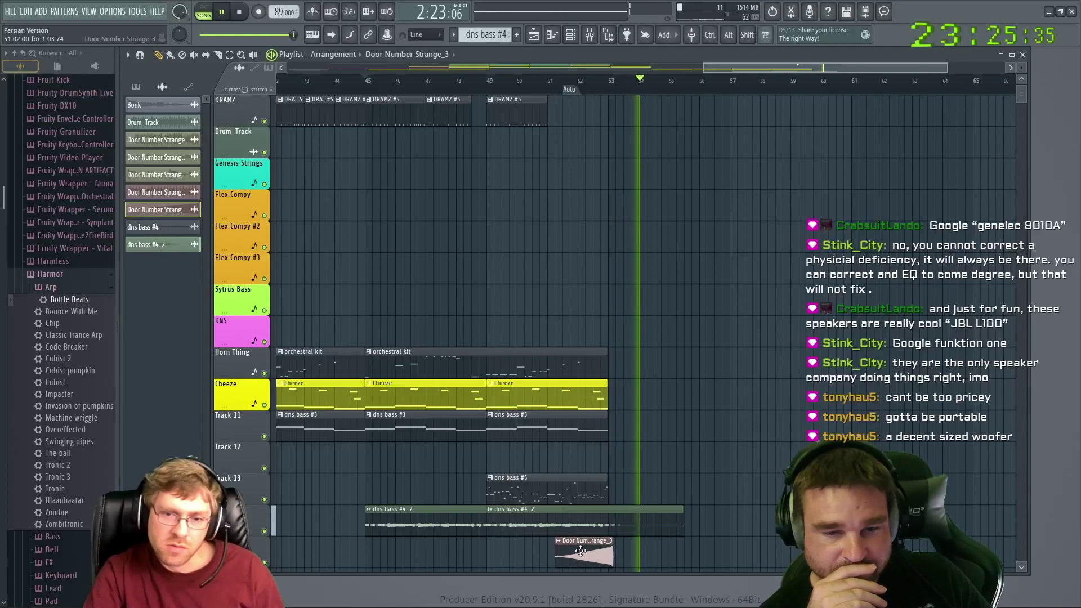
Place a copy of the DRAMZ #3 pattern on the Drum_Track track and move it to bar 52
drag(726, 70, 410, 81)
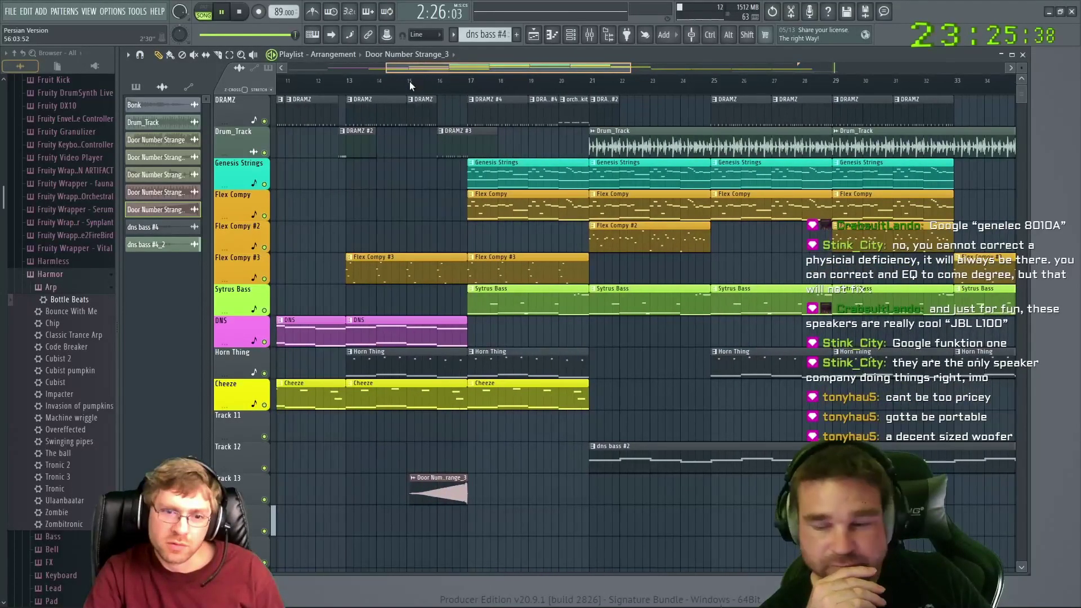
click(462, 150)
drag(479, 69, 752, 63)
click(647, 141)
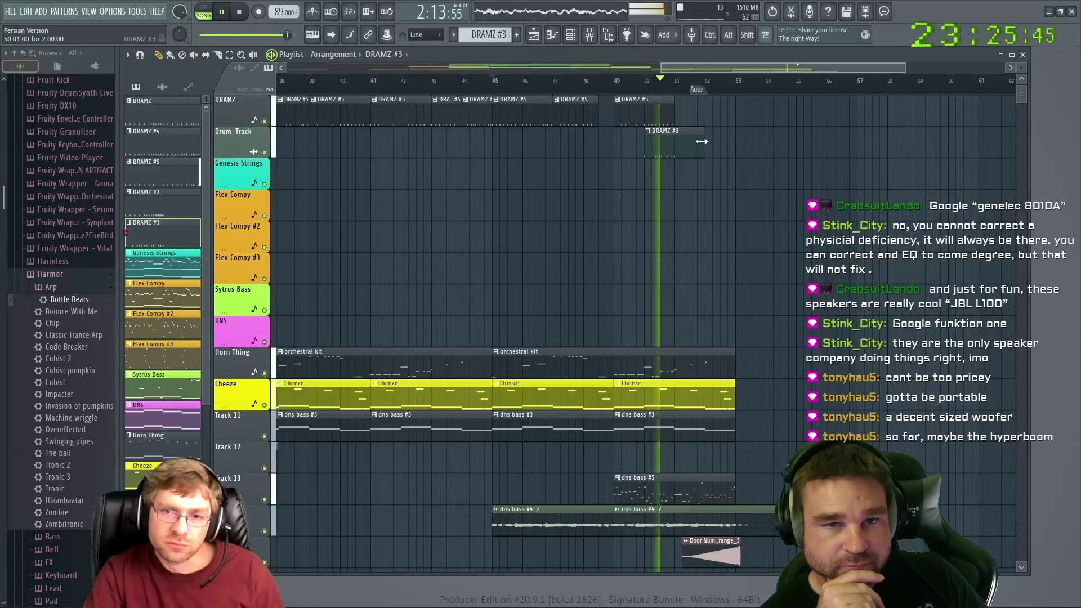
drag(666, 150, 722, 147)
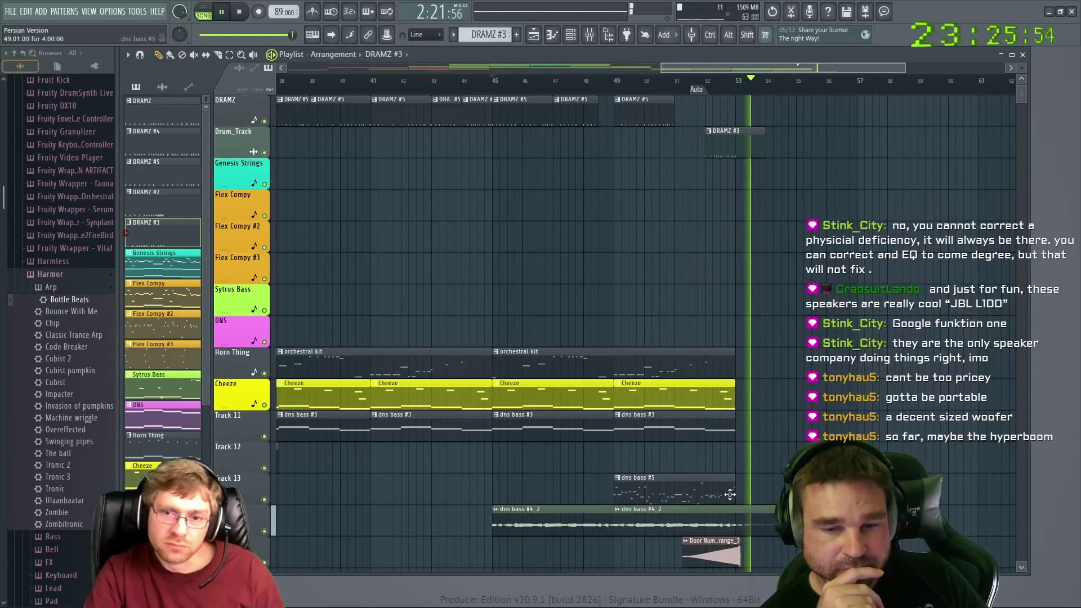
Nudge the Door Number Strange_3 clip on Track 15 so it ends at bar 53, and replay from bar 52
drag(714, 556, 709, 556)
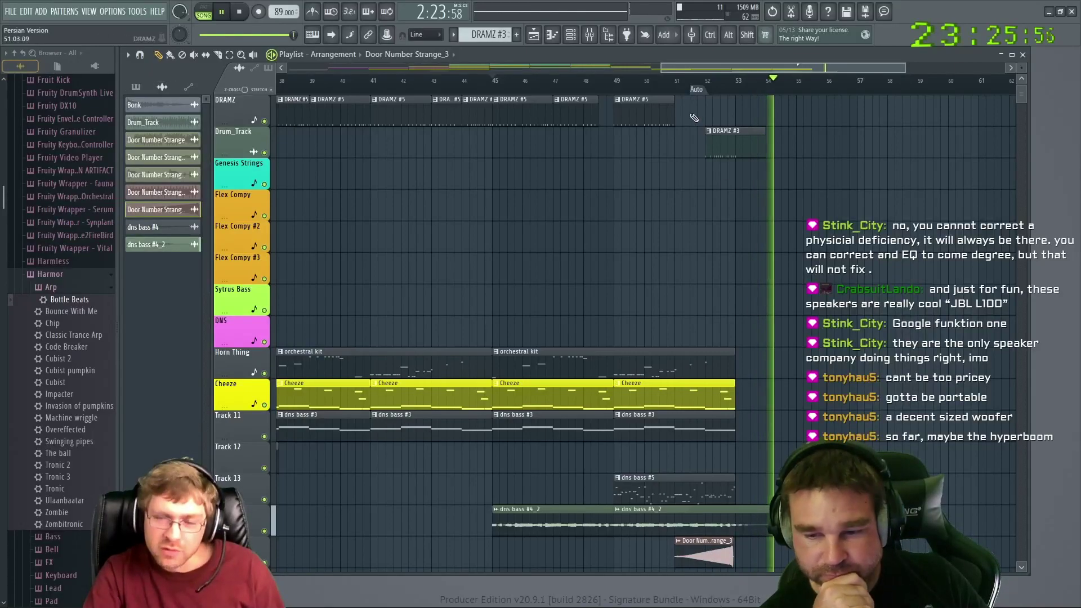
drag(751, 72, 844, 76)
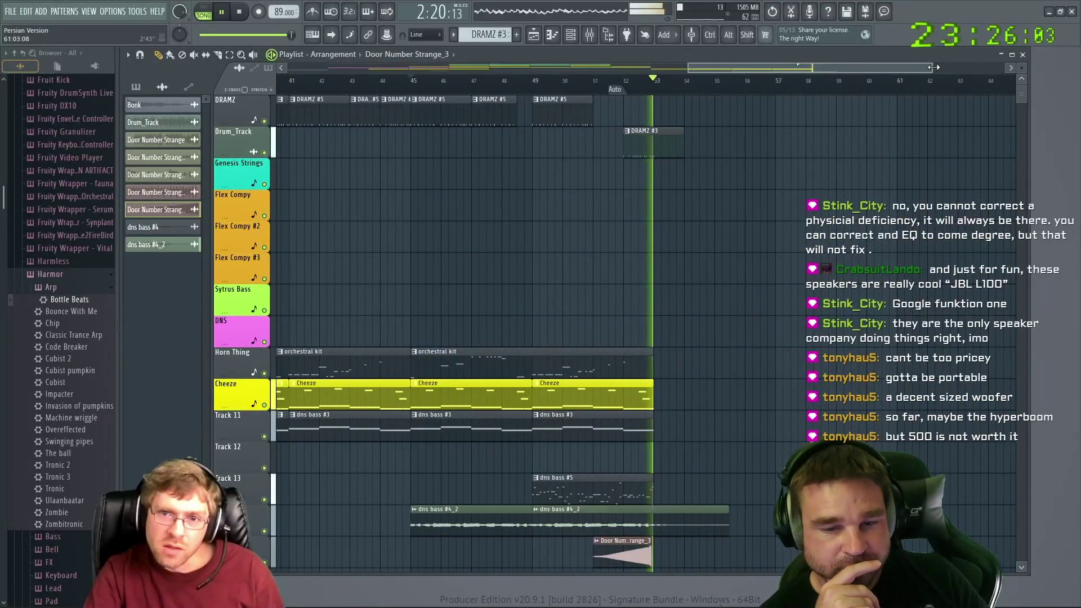
drag(929, 69, 814, 70)
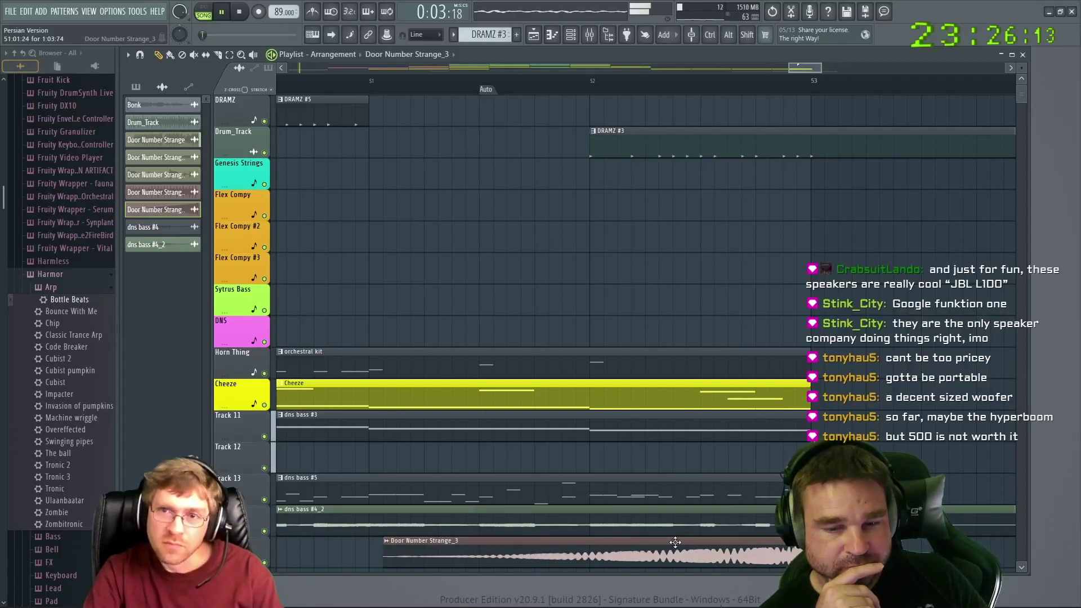
ctrl+click(675, 542)
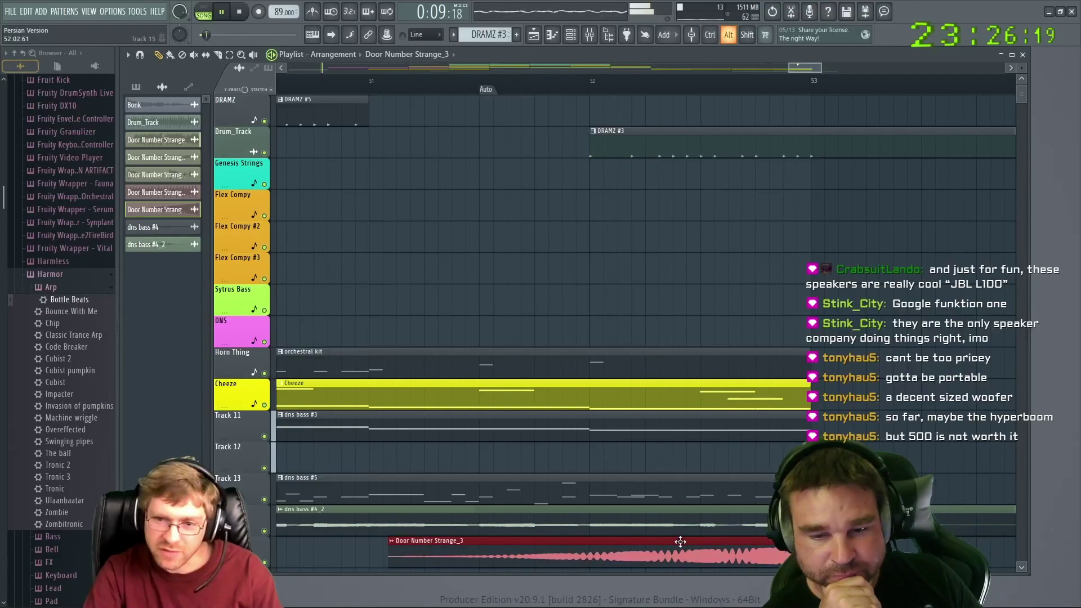
click(586, 91)
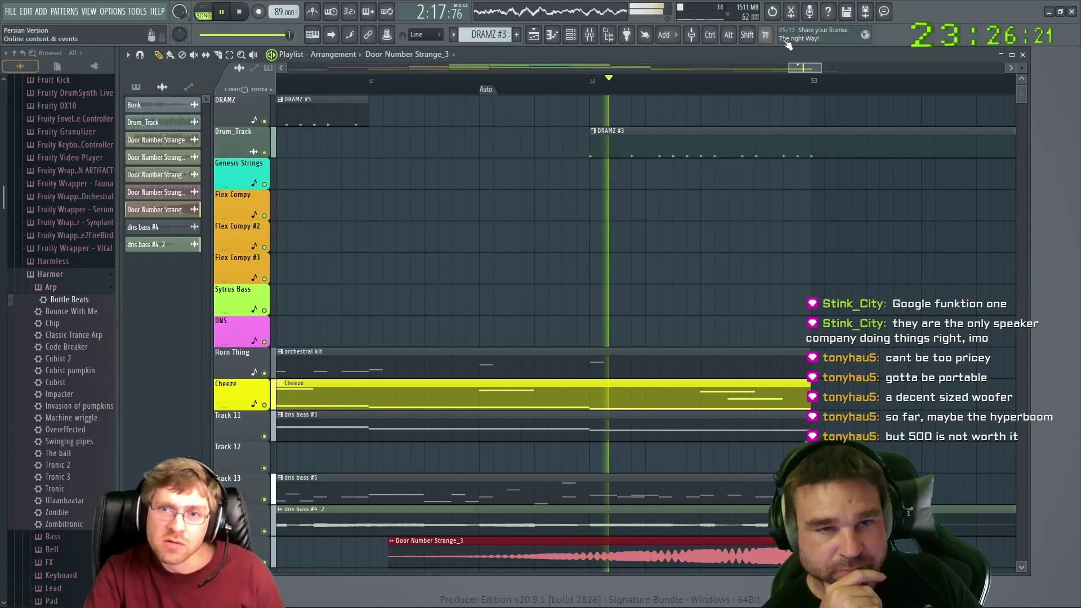
Place a copy of the dns bass #2 pattern on Track 16 starting at bar 45
drag(789, 68, 711, 59)
click(386, 461)
scroll(478, 398, down, 5)
click(446, 429)
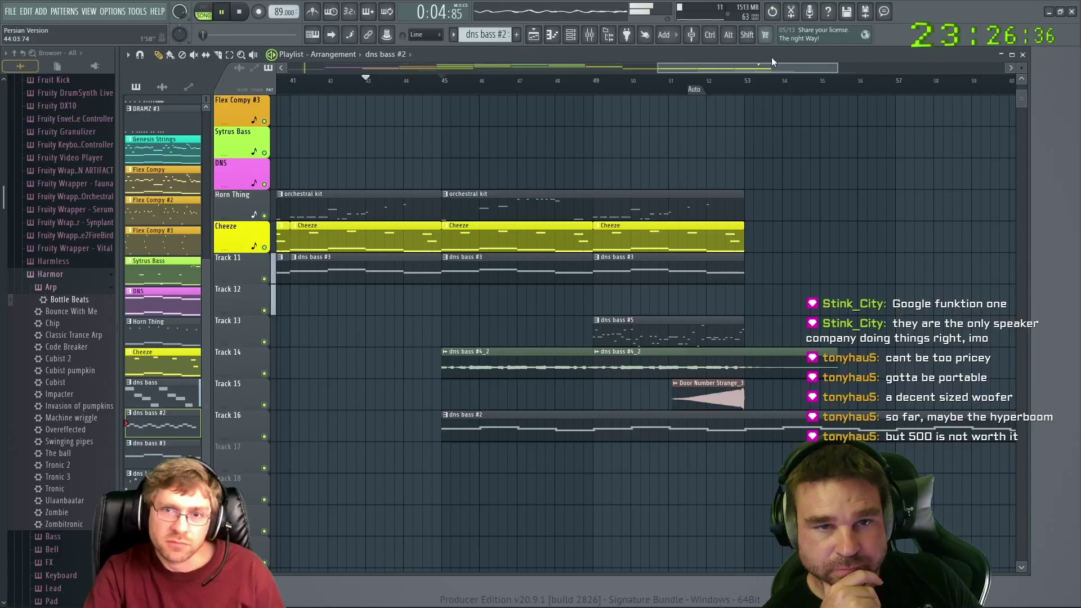
Copy the DNS pattern from the intro onto the DNS track at bars 45 and 49
scroll(624, 81, down, 3)
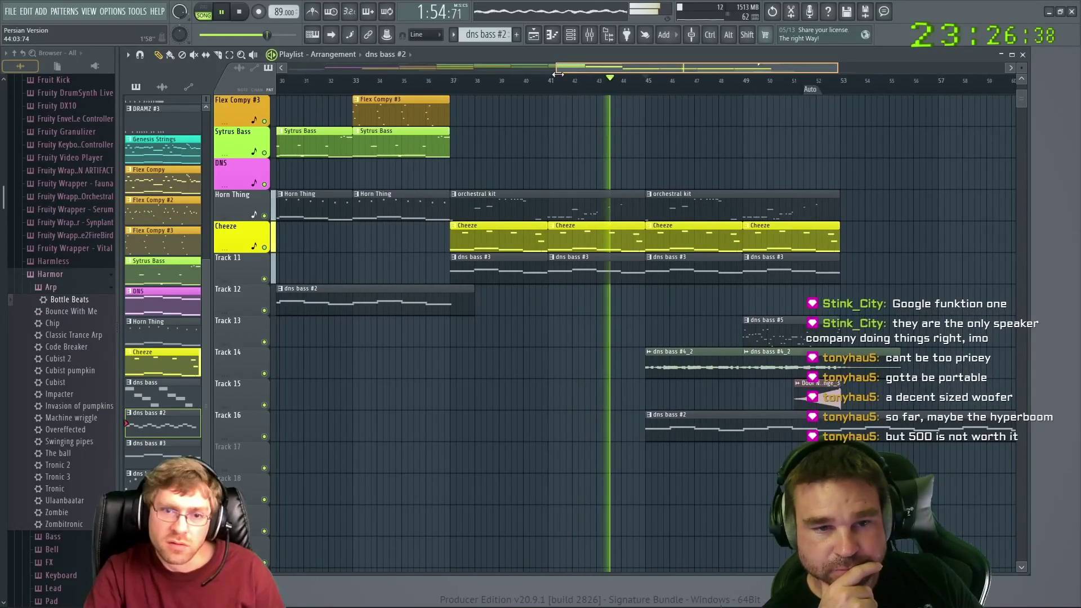
drag(620, 67, 397, 63)
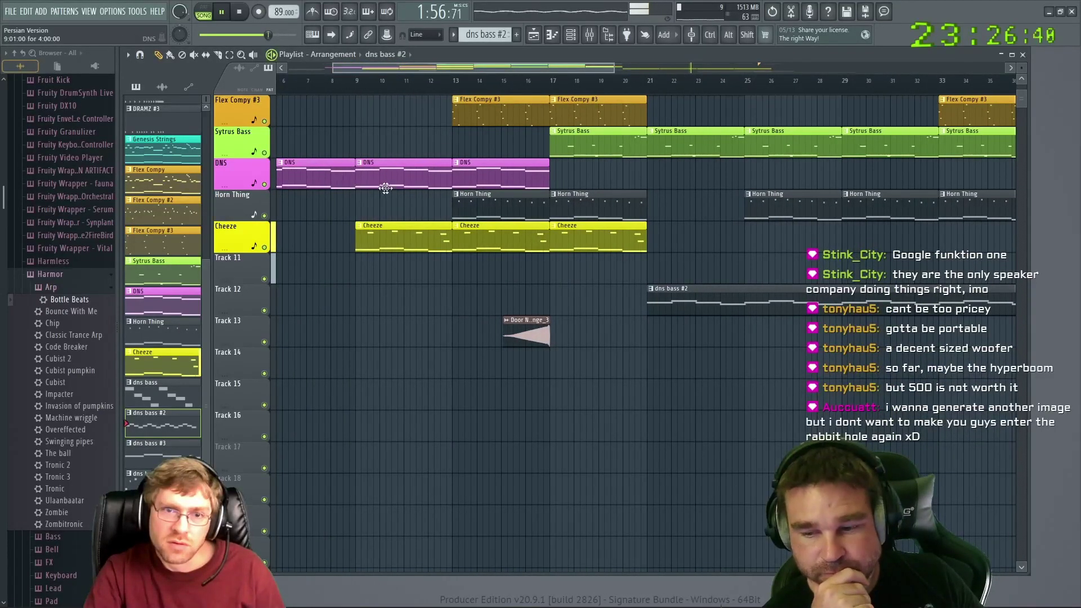
click(486, 175)
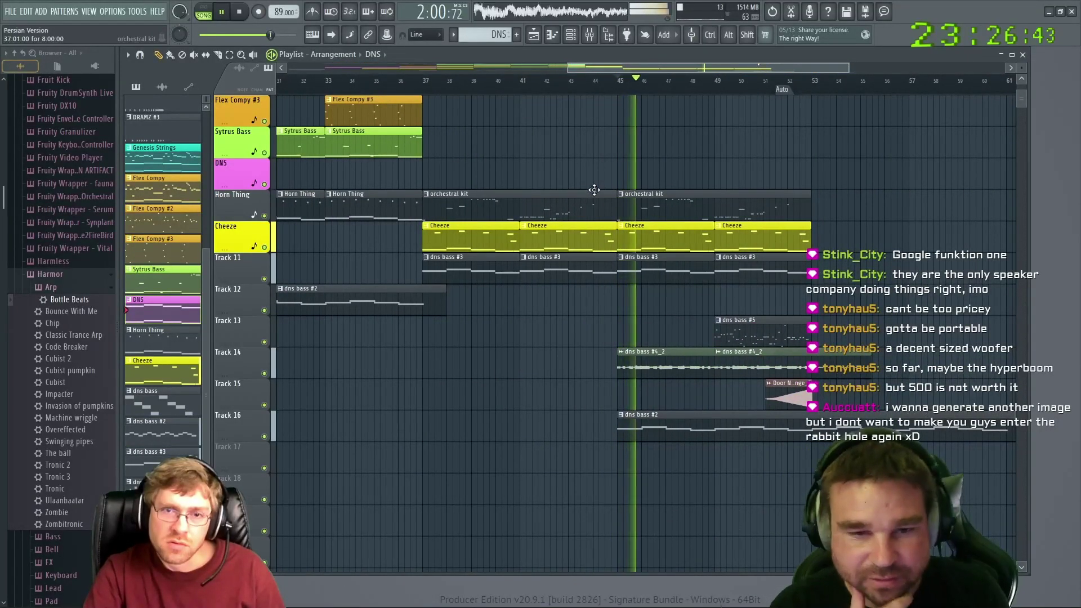
click(617, 178)
click(739, 168)
scroll(742, 104, up, 5)
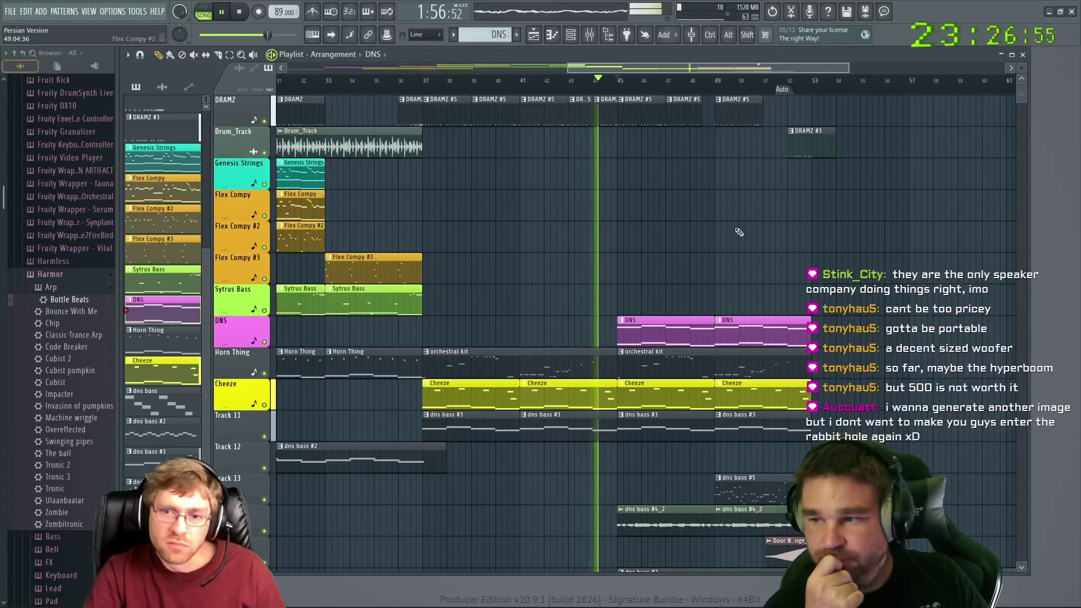
Delete the dns bass #2 clip from Track 16 and clear the DNS clips from bars 45–53, keeping one moved to bar 53
scroll(726, 253, down, 2)
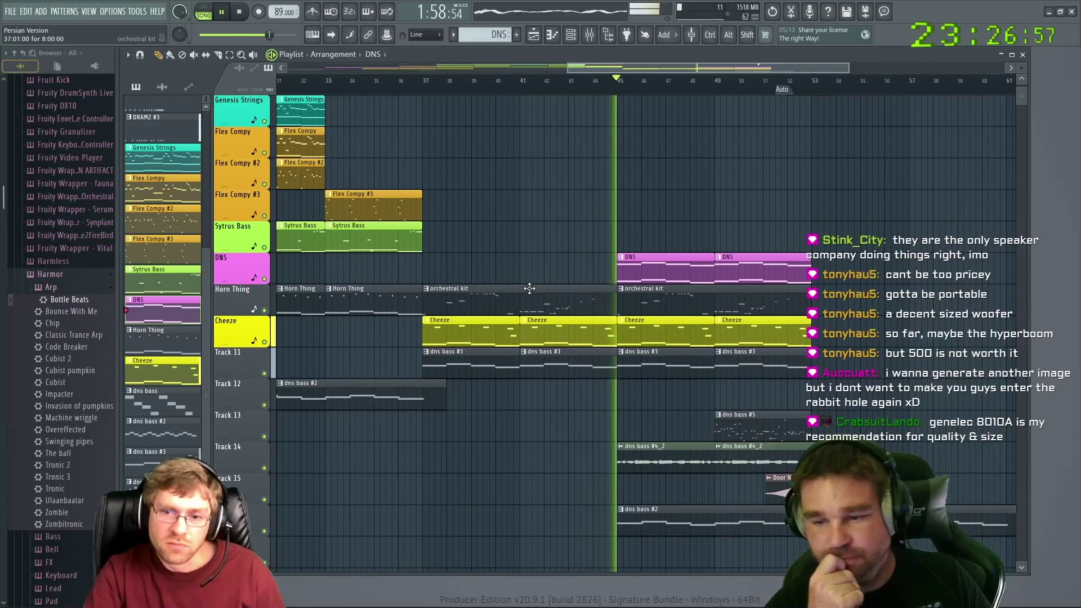
right_click(709, 535)
scroll(765, 499, up, 2)
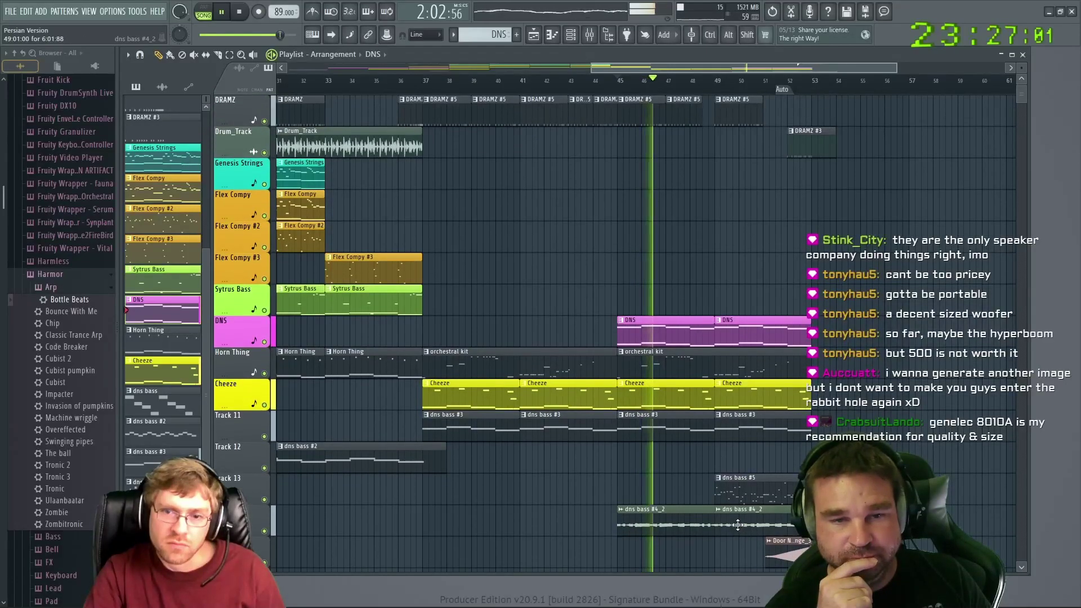
drag(687, 319, 856, 319)
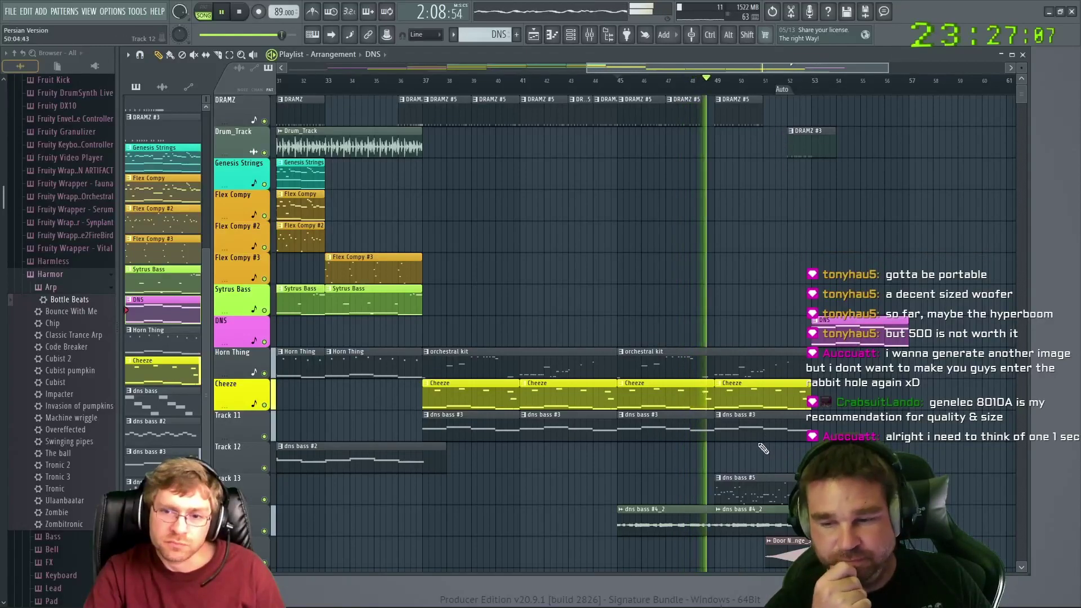
Place copies of the dns bass #5, orchestral kit and Cheeze patterns at bar 53 on the tracks that already hold them
click(774, 487)
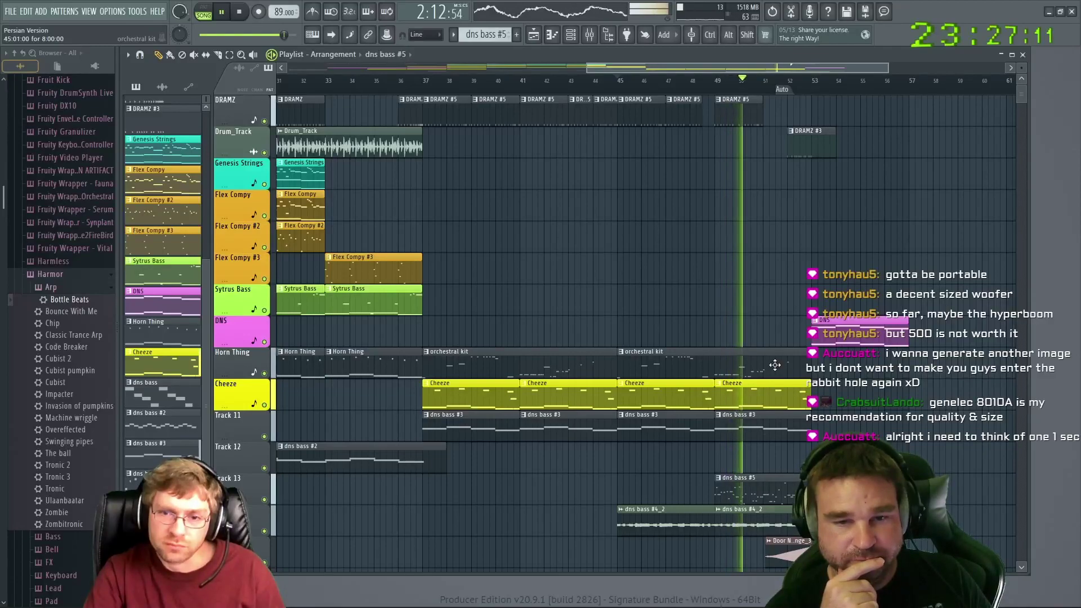
drag(775, 366, 860, 363)
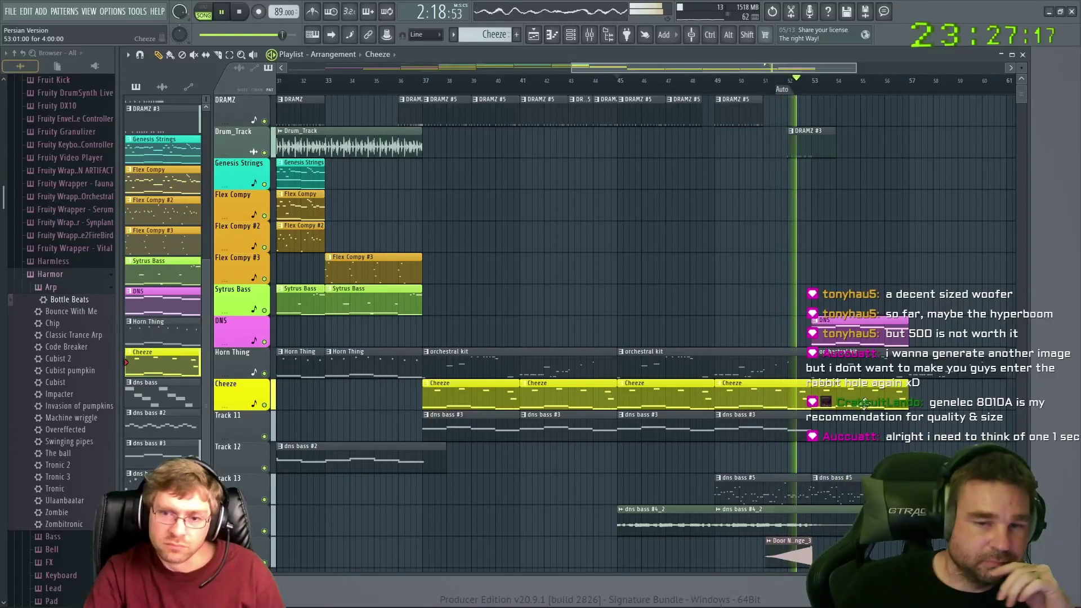
click(757, 431)
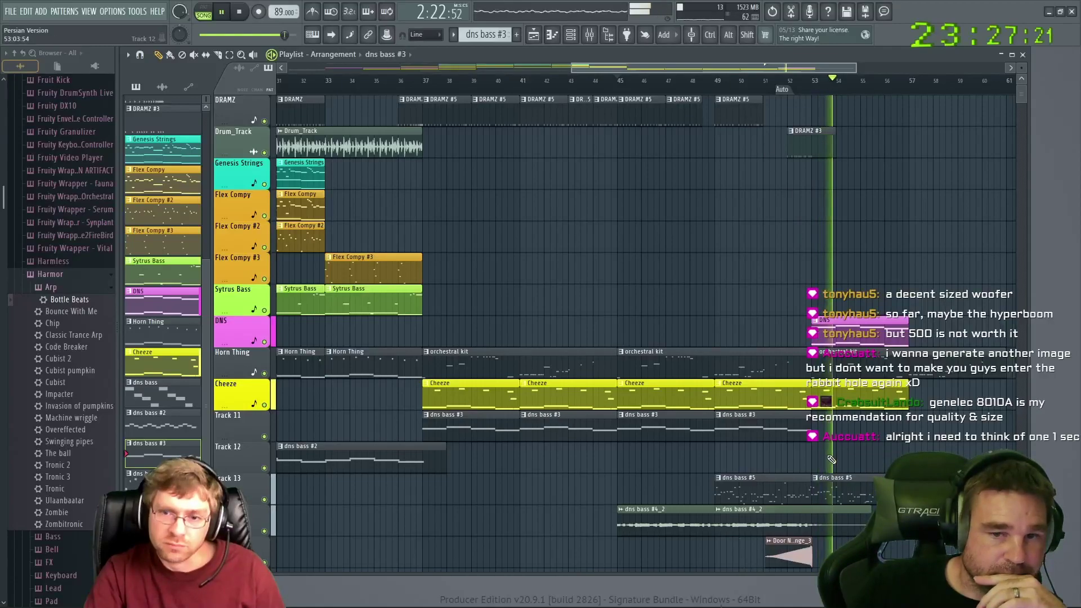
Try a copy of the Flex Compy #2 pattern on the Sytrus Bass track at bar 53 and replay the transition
drag(690, 66, 550, 86)
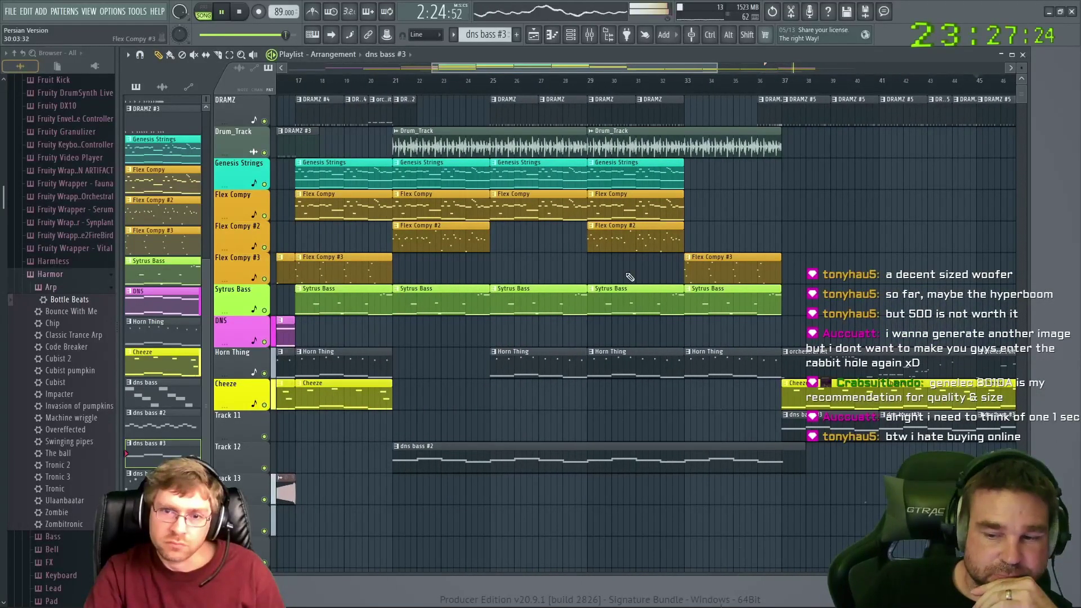
click(626, 239)
drag(617, 69, 844, 73)
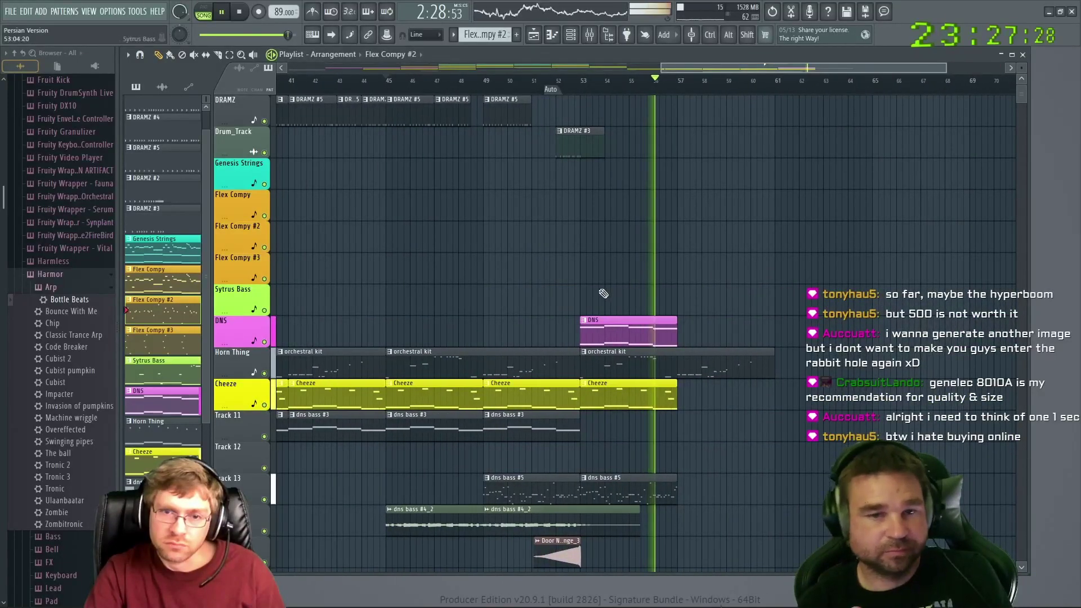
click(588, 307)
click(576, 81)
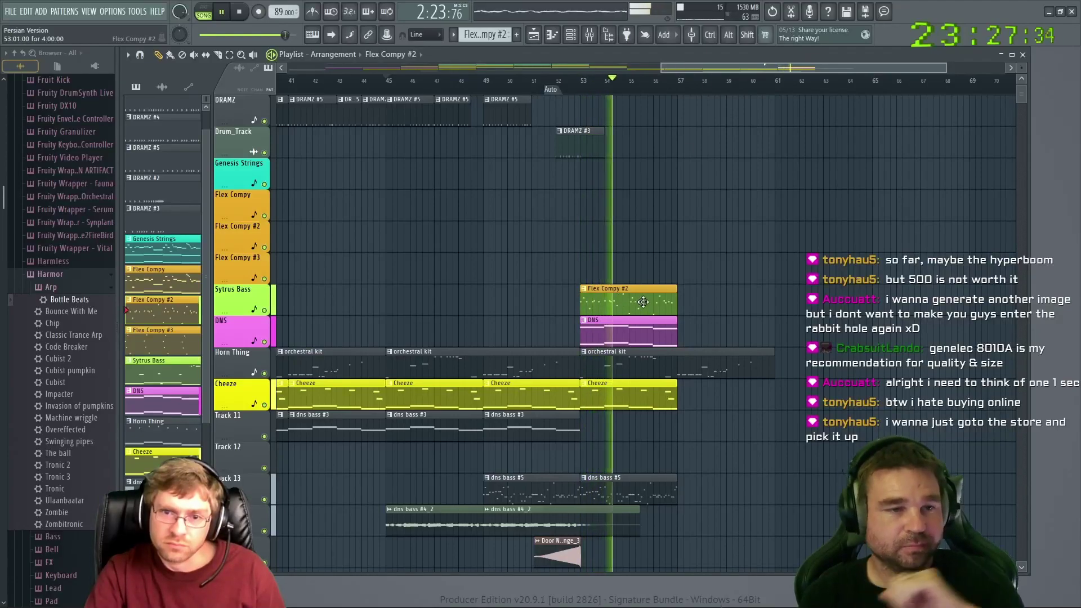
Copy the Genesis Strings pattern from the earlier section onto its track at bar 53 and replay from just before it
drag(747, 65, 488, 67)
click(667, 168)
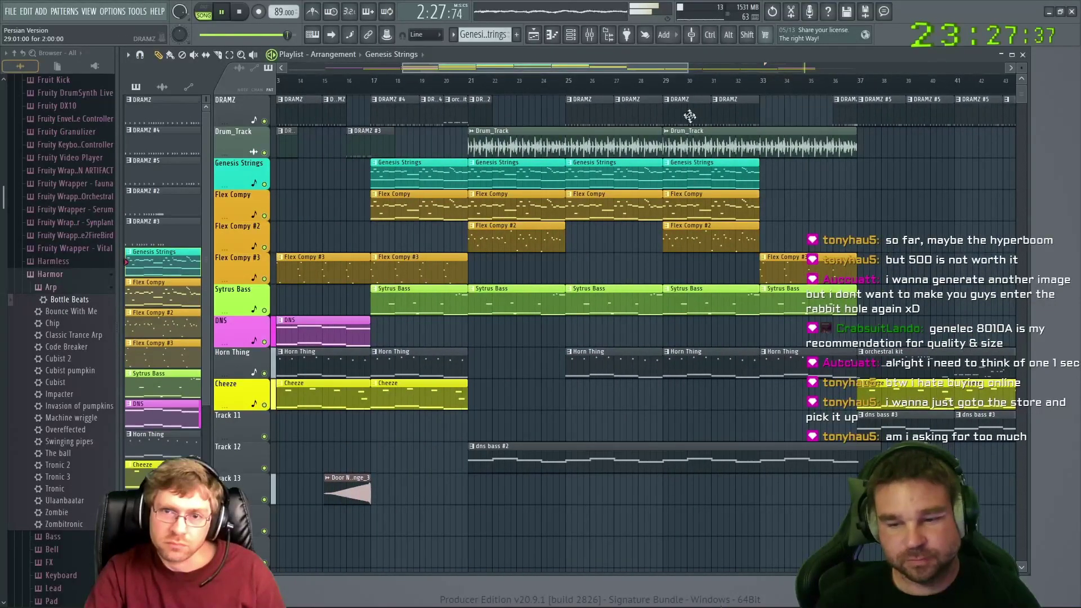
drag(672, 67, 909, 82)
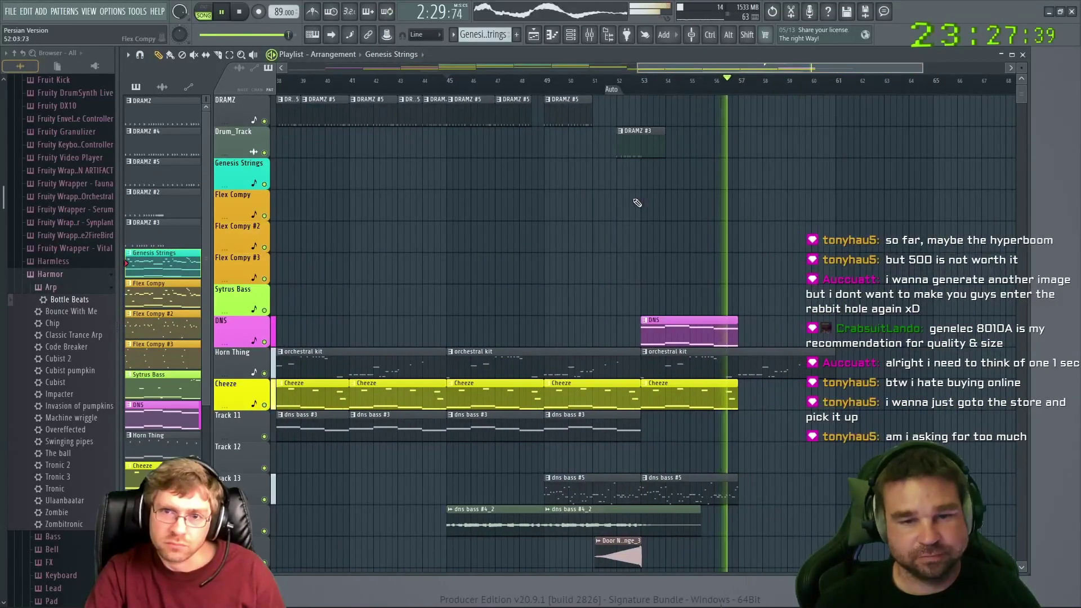
click(643, 172)
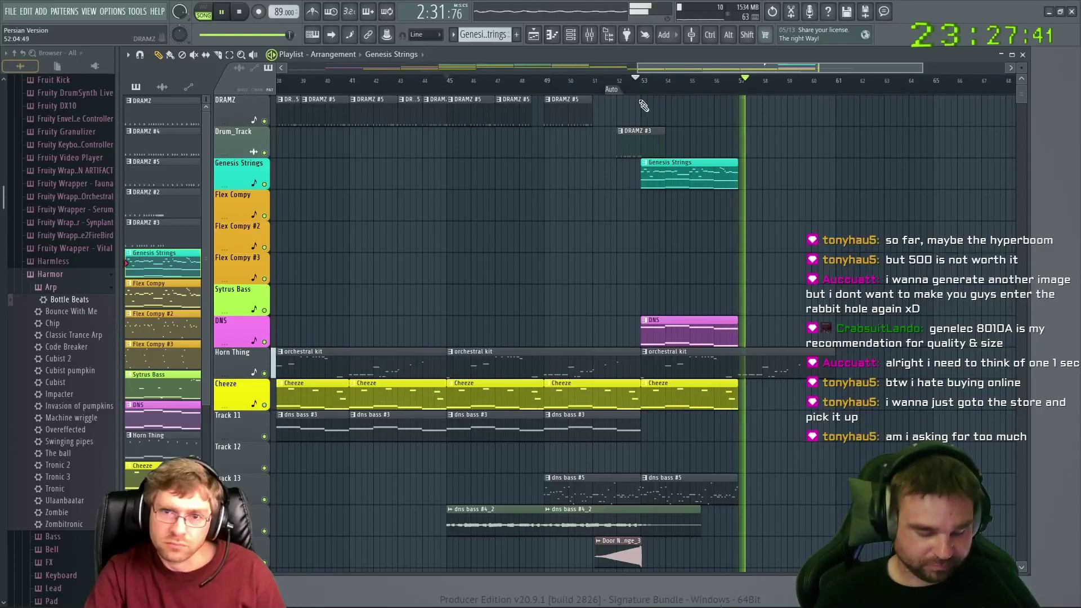
click(636, 82)
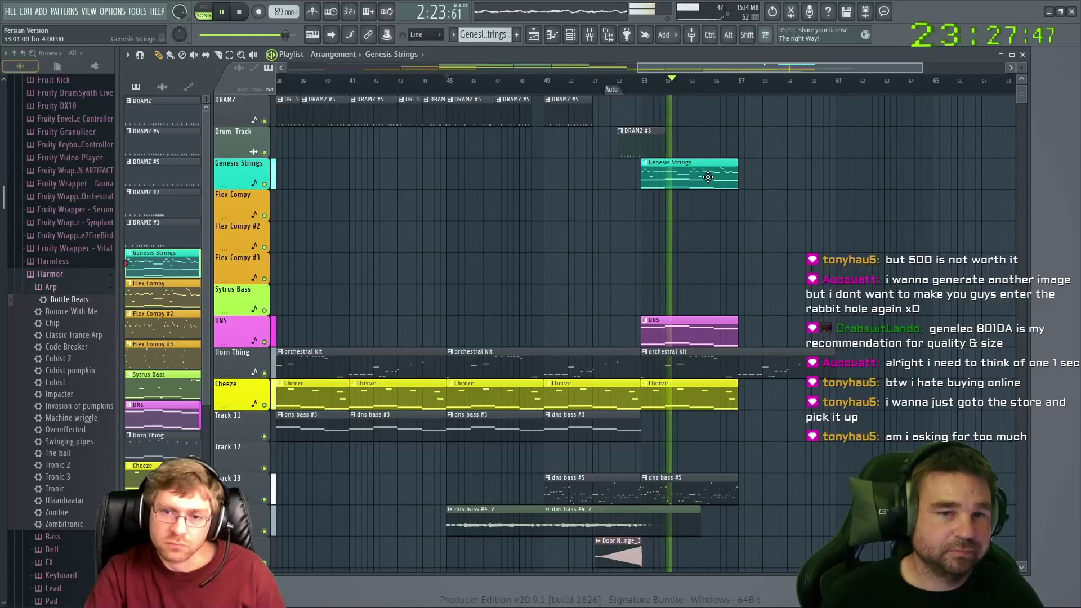
Delete the dns bass #5 clip at bar 53 and shorten the orchestral kit clip there to five bars
right_click(687, 489)
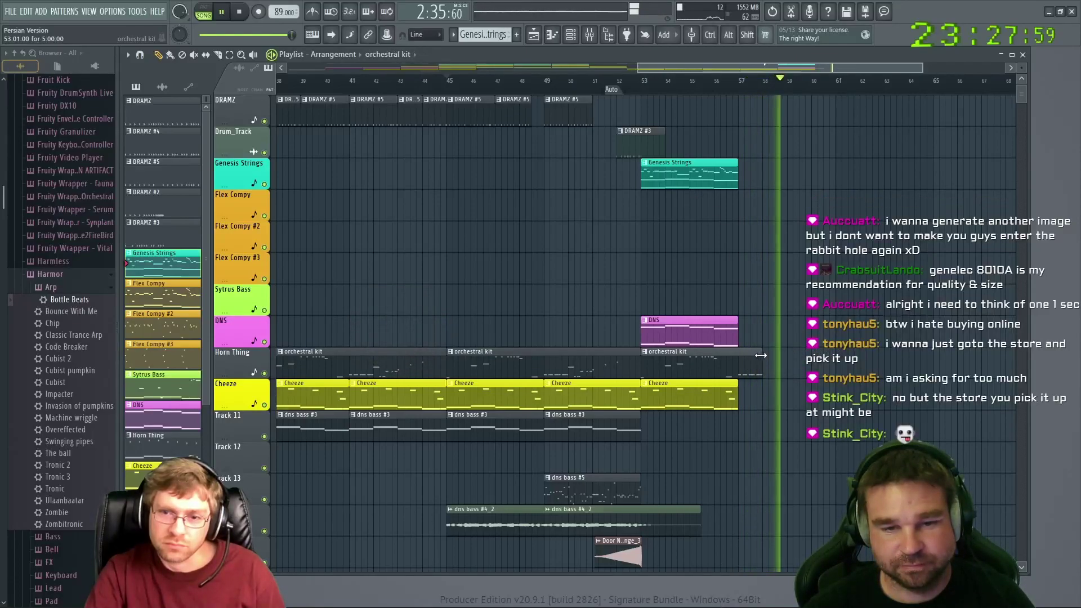
drag(835, 352, 763, 353)
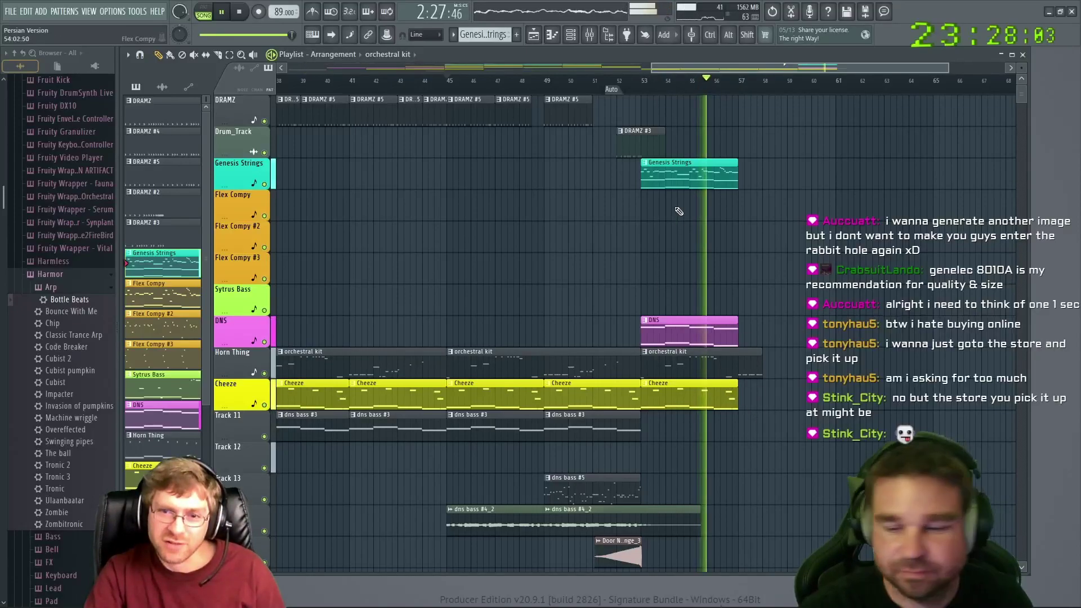
Shift the Genesis Strings, DNS and Cheeze clips from bar 53 to bar 54, leaving a one-bar orchestral kit clip at bar 53
drag(670, 181, 694, 181)
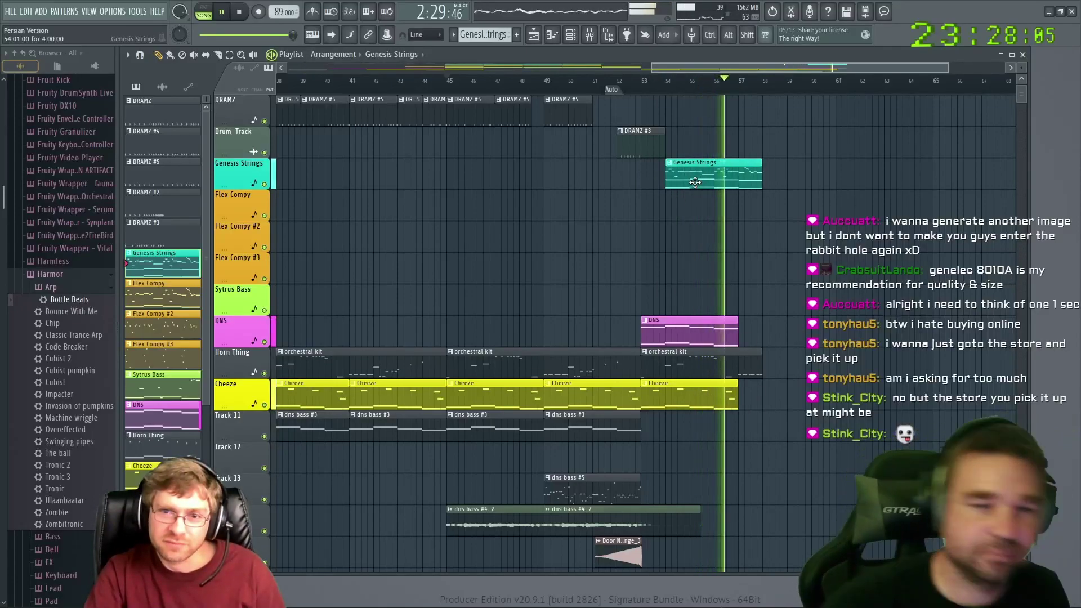
drag(678, 334, 699, 335)
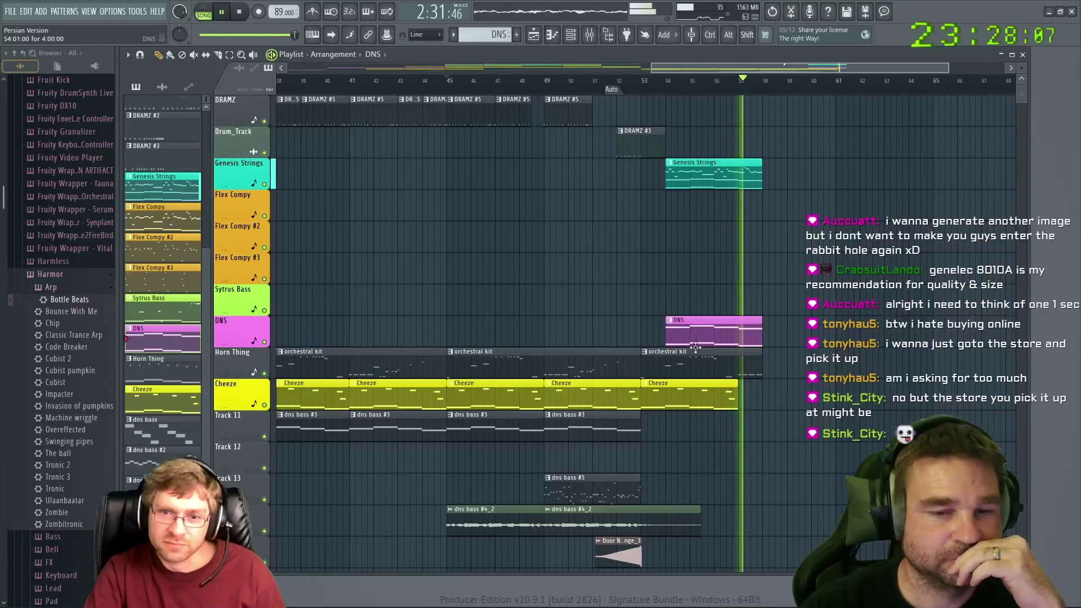
right_click(676, 371)
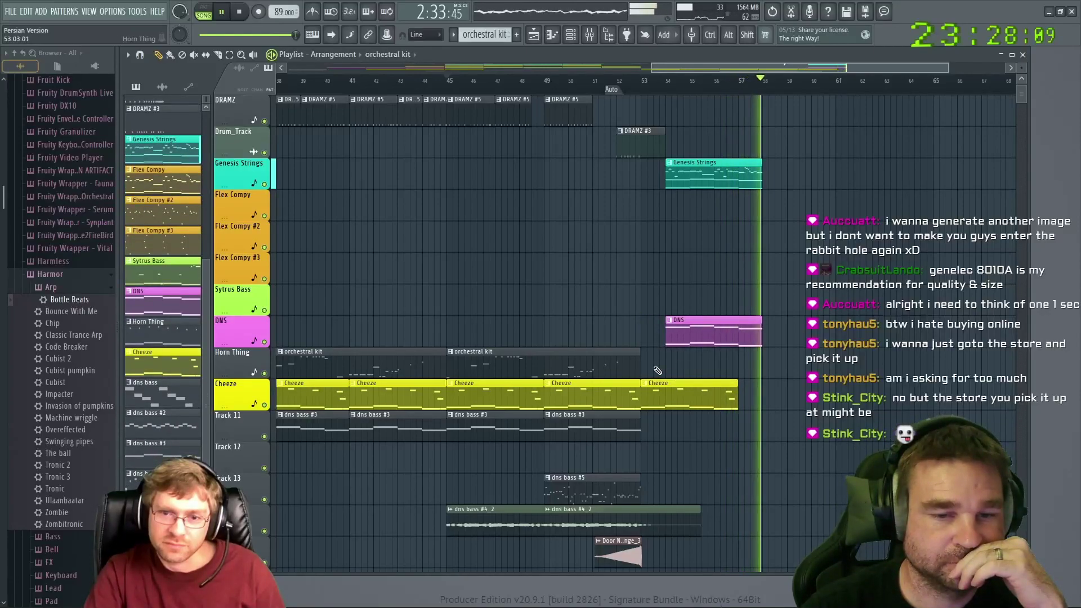
click(577, 283)
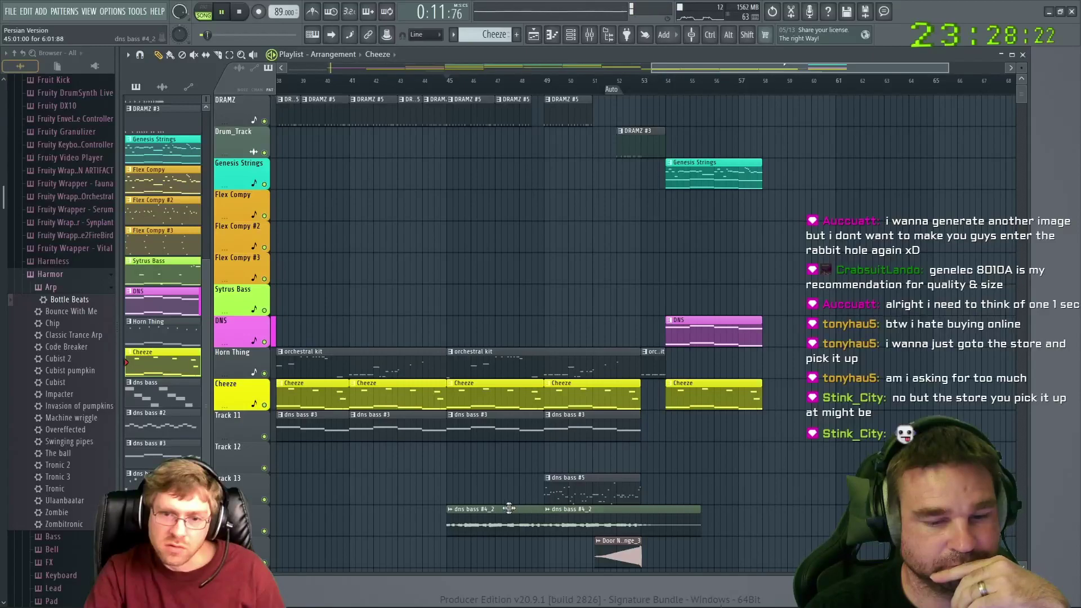
Copy the Sytrus Bass and Flex Compy patterns onto their own tracks at bar 54 and play back from bar 49
drag(737, 70, 799, 68)
click(604, 284)
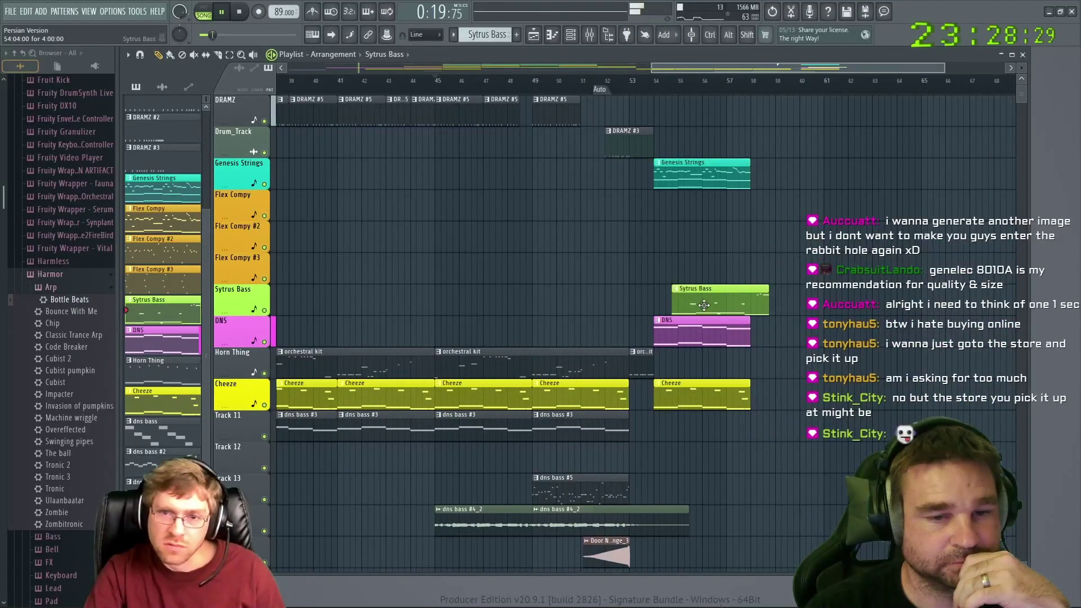
drag(734, 66, 788, 69)
click(505, 206)
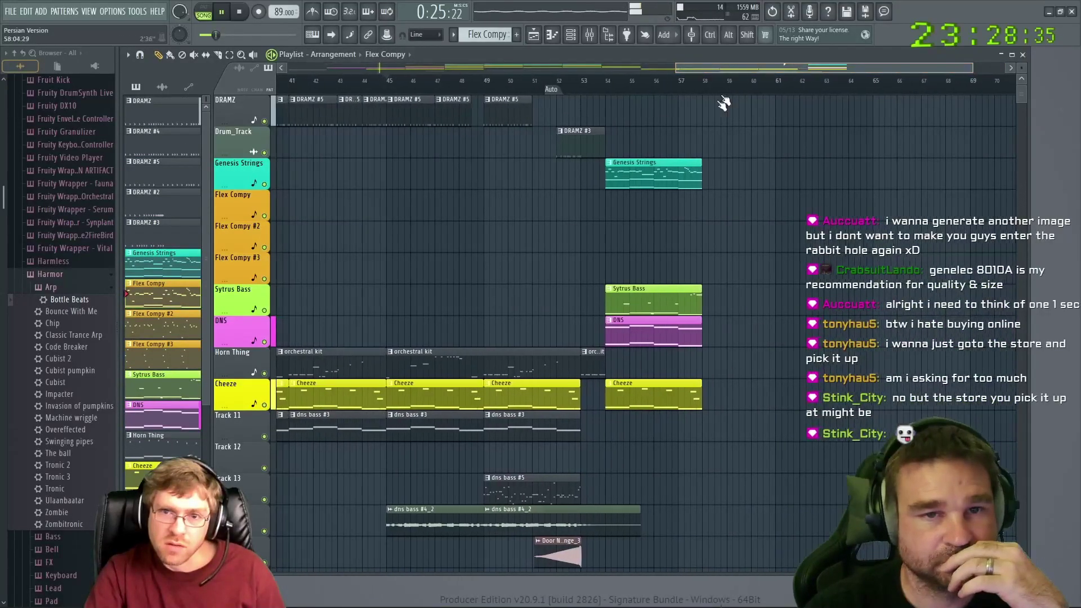
click(610, 209)
click(485, 90)
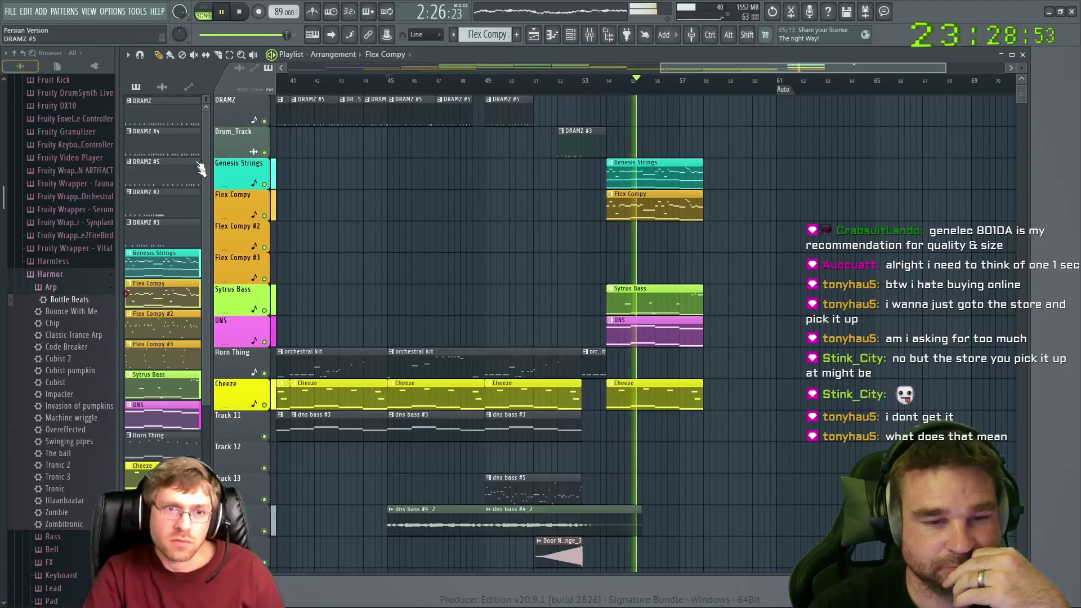
Place the DRAMZ pattern on the DRAMZ track at bars 54 and 56
click(191, 123)
click(605, 110)
click(660, 111)
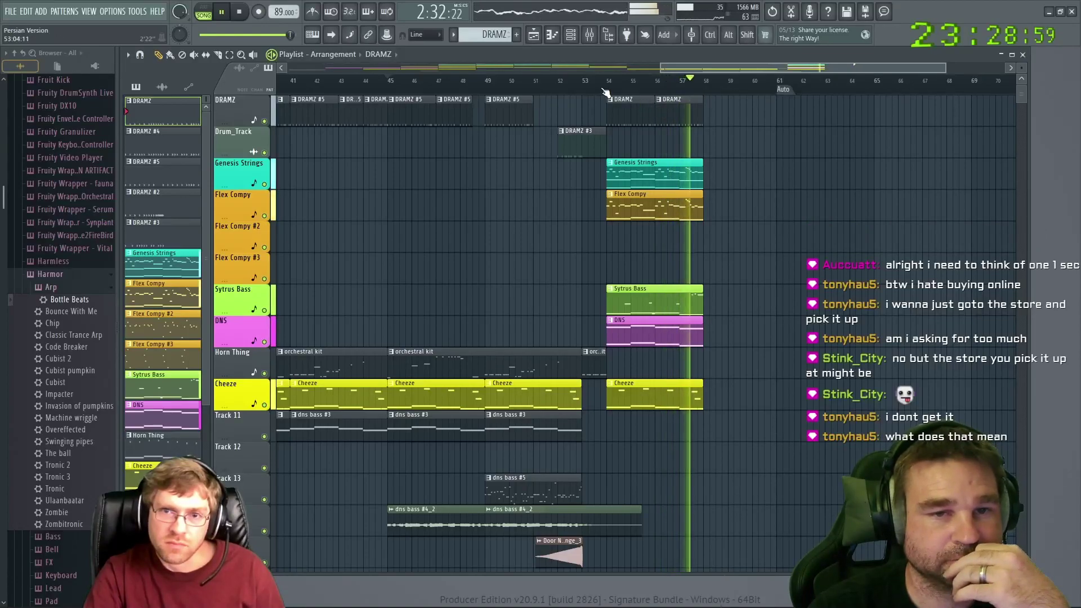
Copy the Flex Compy #3 pattern from the earlier section onto the Flex Compy track at bars 45 and 49
drag(695, 69, 532, 68)
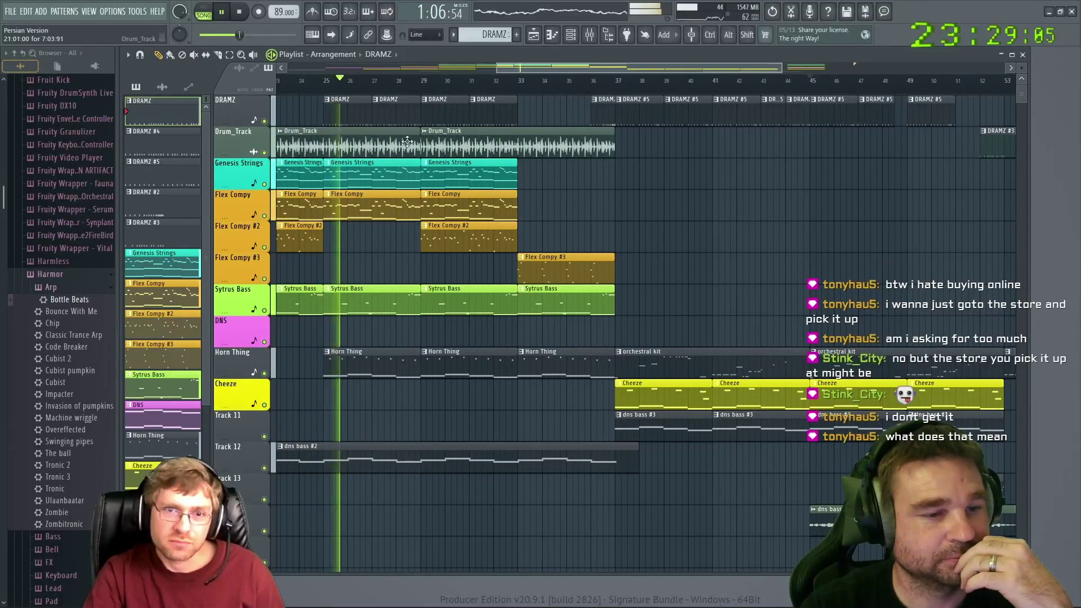
click(463, 132)
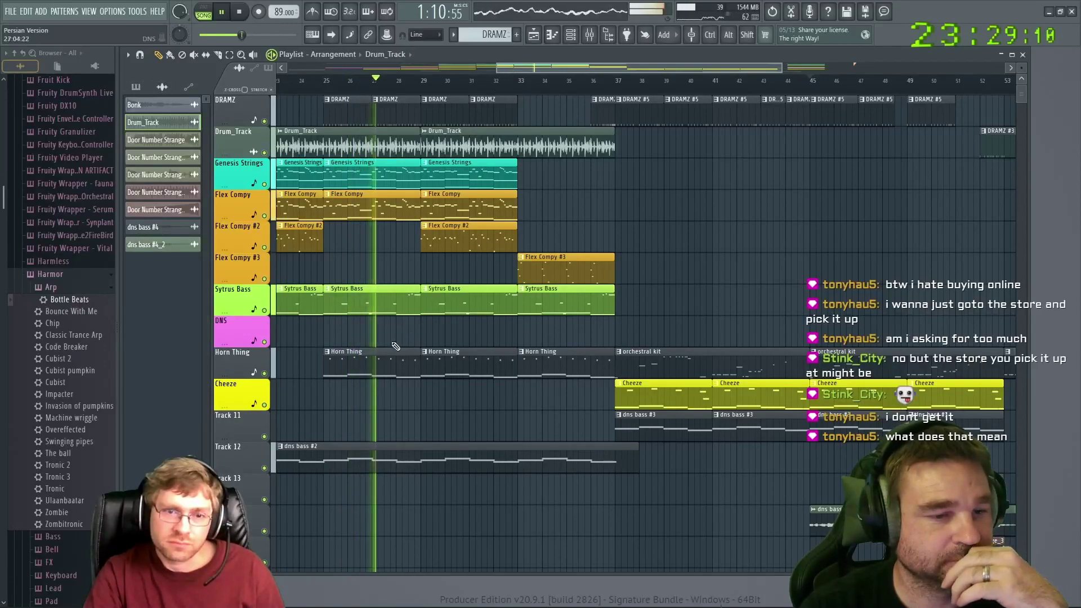
click(349, 364)
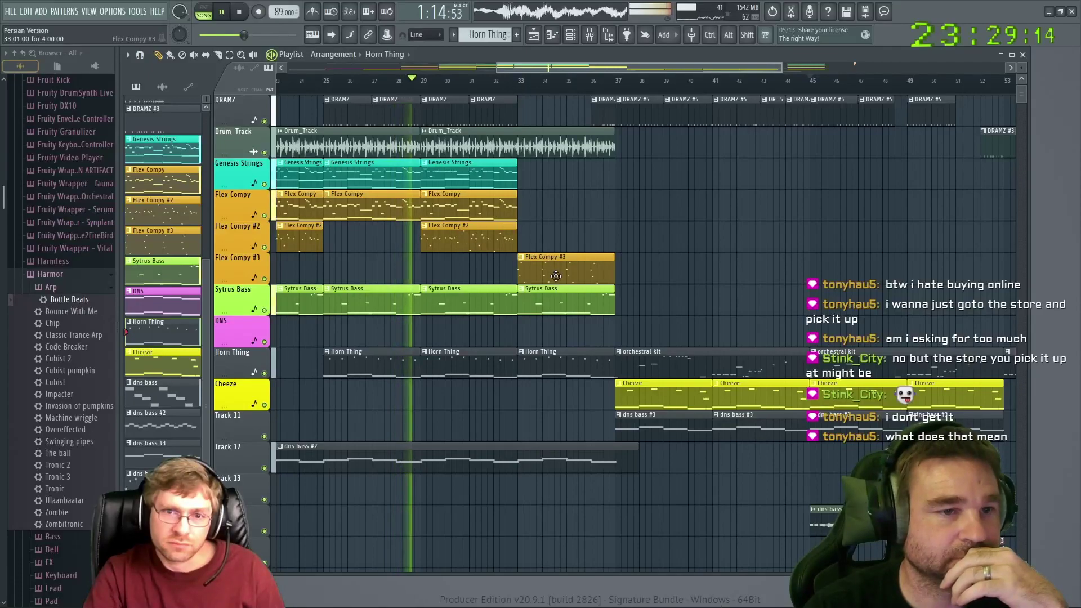
click(554, 275)
scroll(529, 71, right, 5)
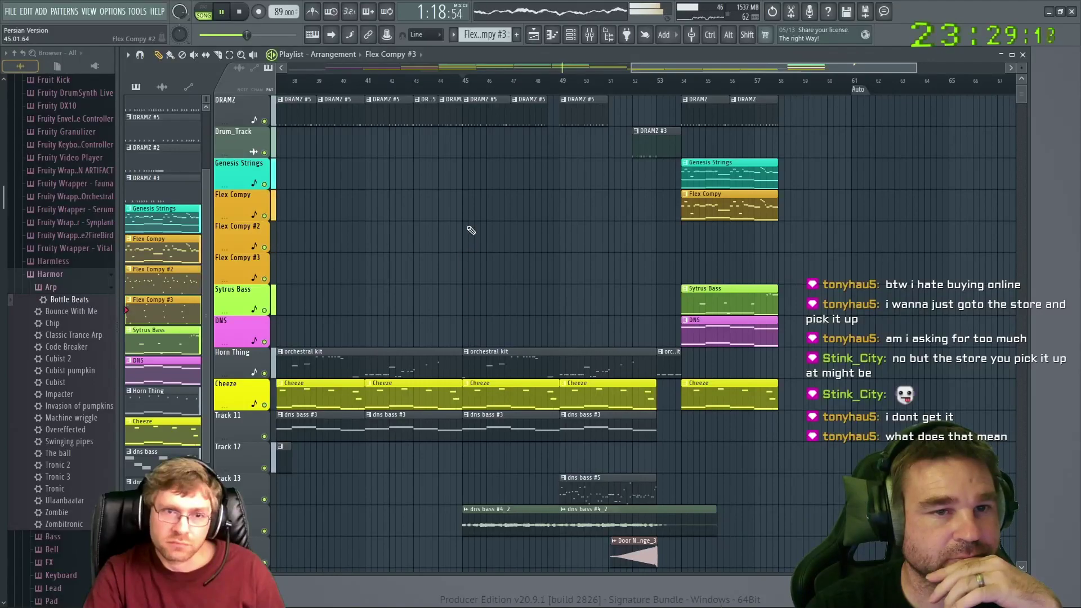
click(469, 201)
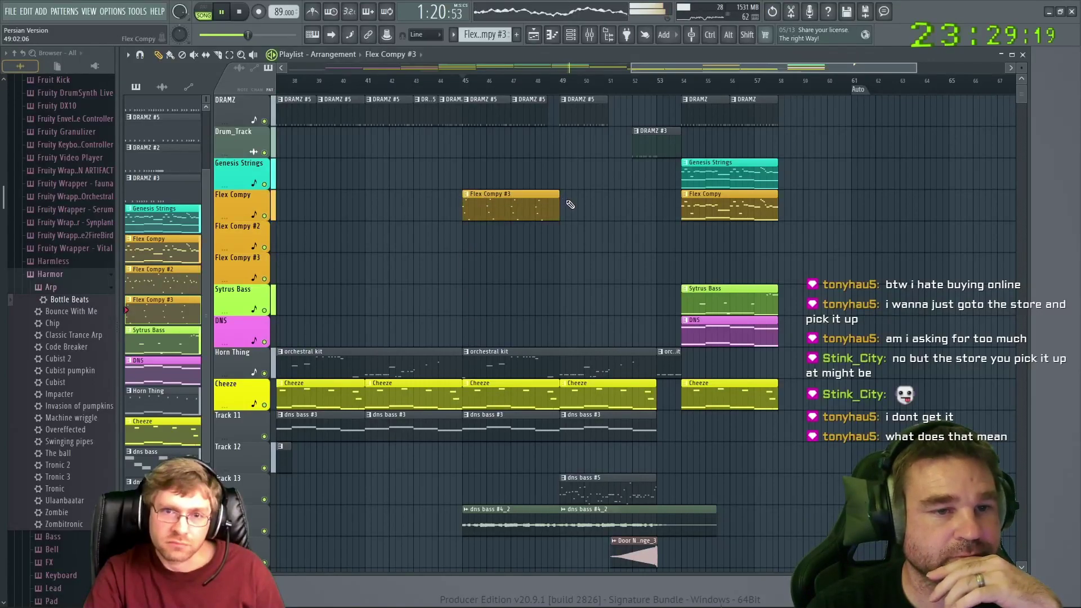
click(569, 206)
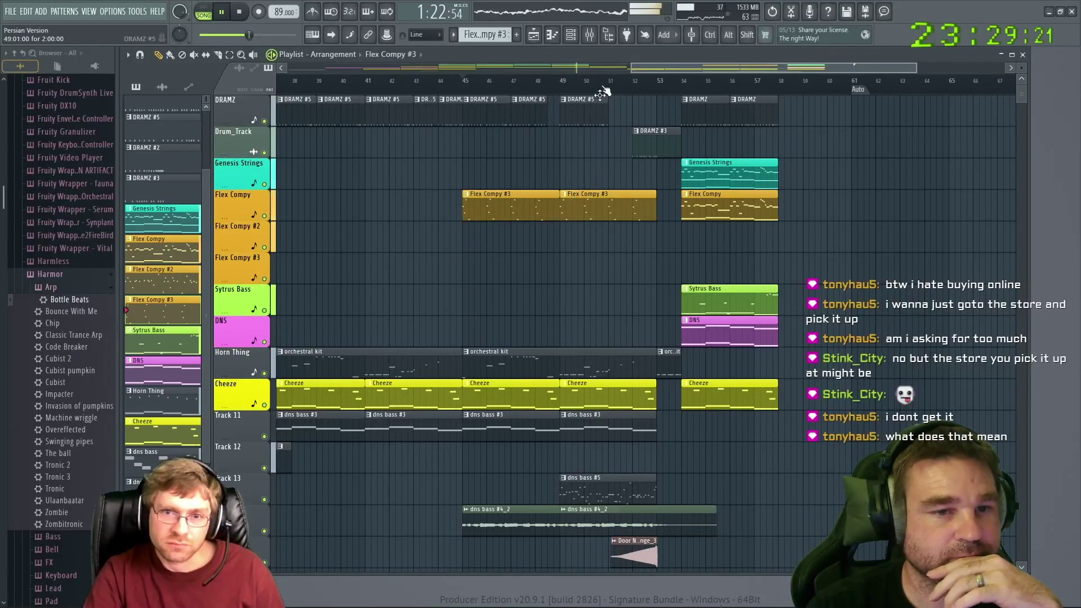
Select the orchestral kit pattern, play it on its own and open its orchestral default channel in the Piano roll
drag(639, 67, 567, 74)
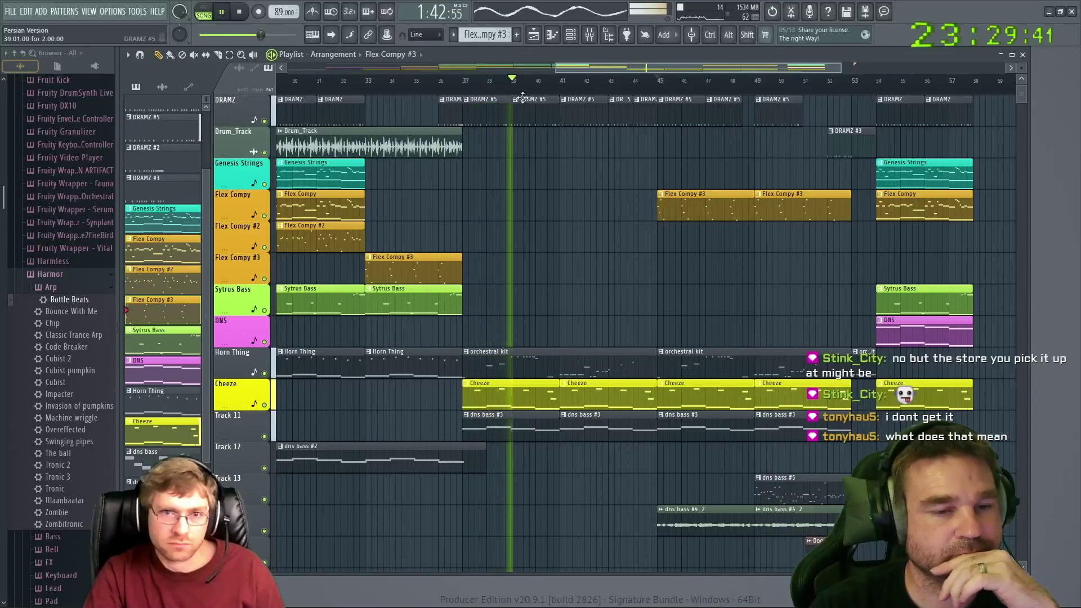
drag(589, 68, 647, 64)
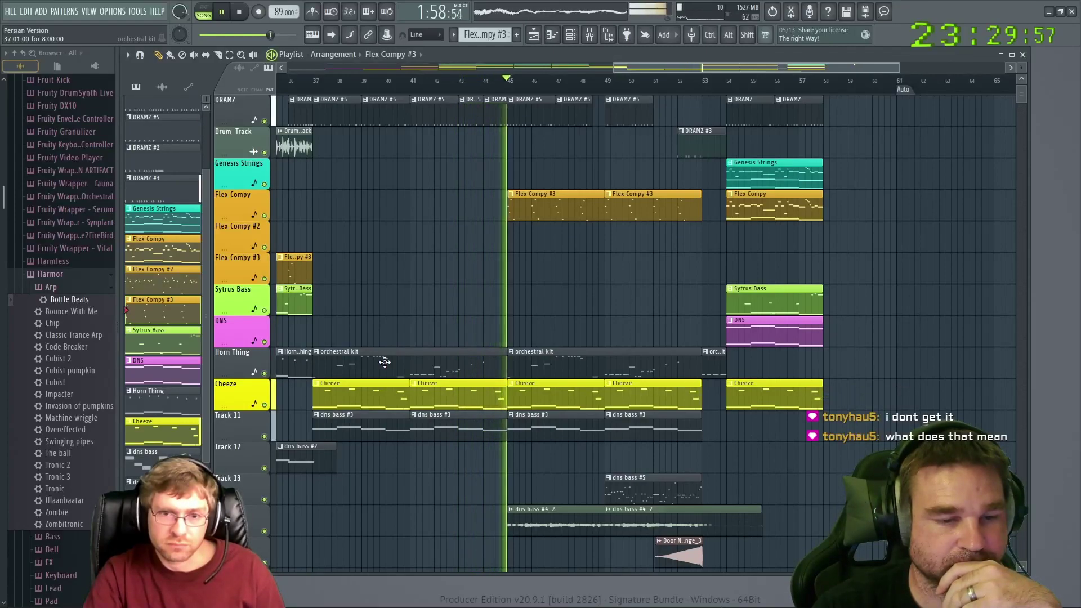
click(448, 376)
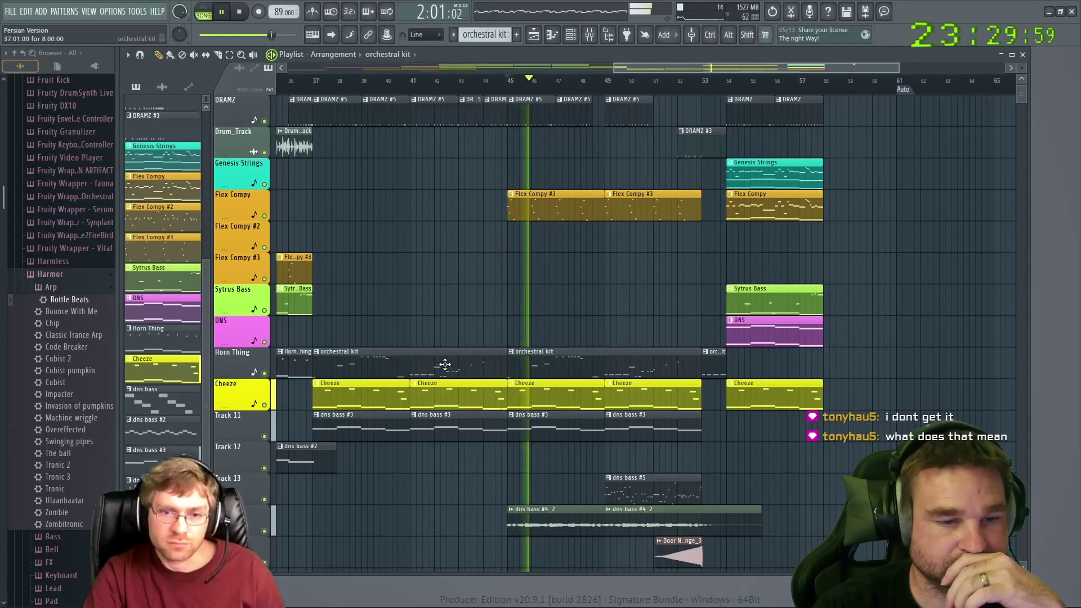
click(239, 12)
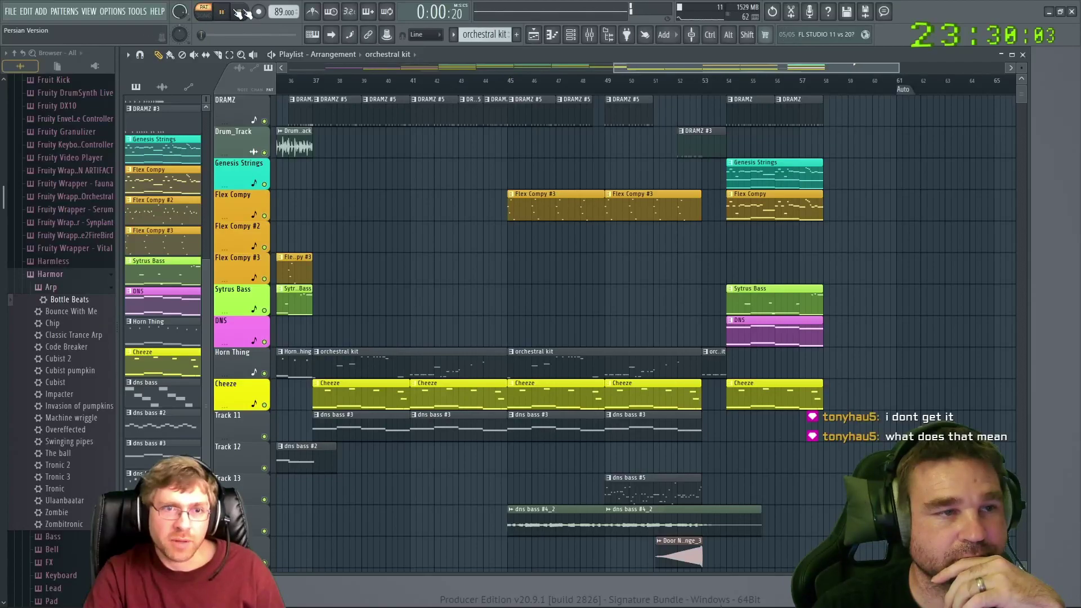
click(571, 35)
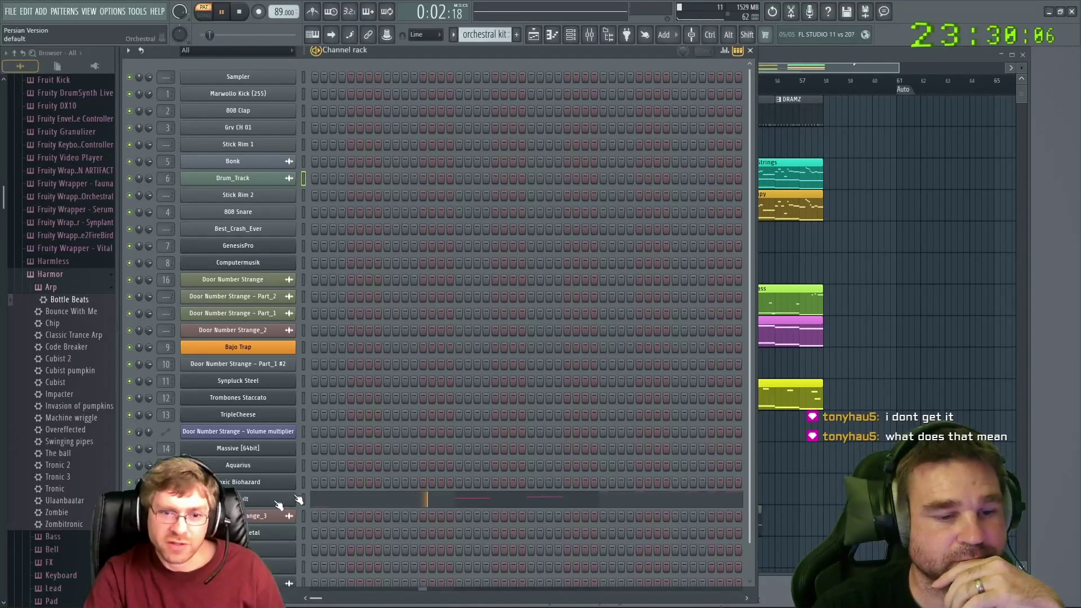
right_click(248, 501)
click(333, 444)
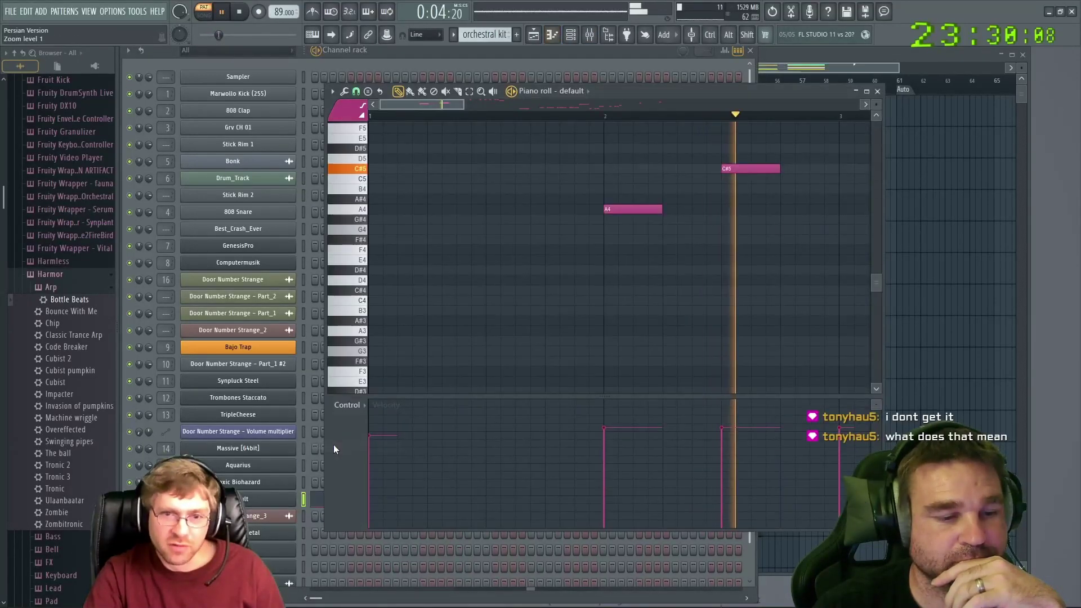
Examine the default channel's notes across the pattern up to bar 8 while it plays
scroll(523, 139, up, 4)
drag(420, 105, 594, 105)
scroll(568, 135, down, 1)
scroll(501, 169, down, 2)
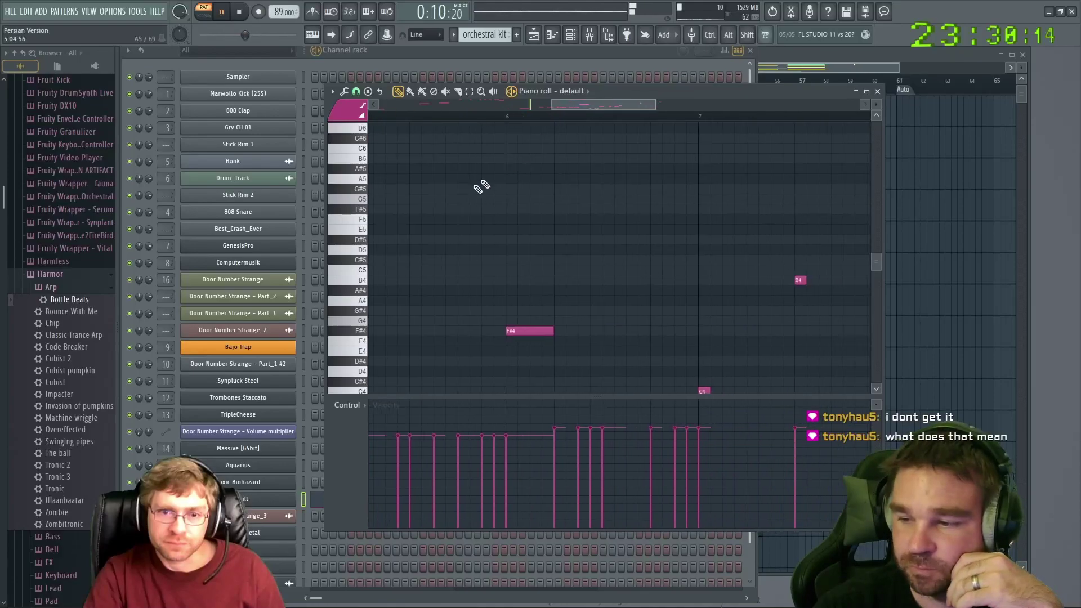
scroll(513, 127, up, 2)
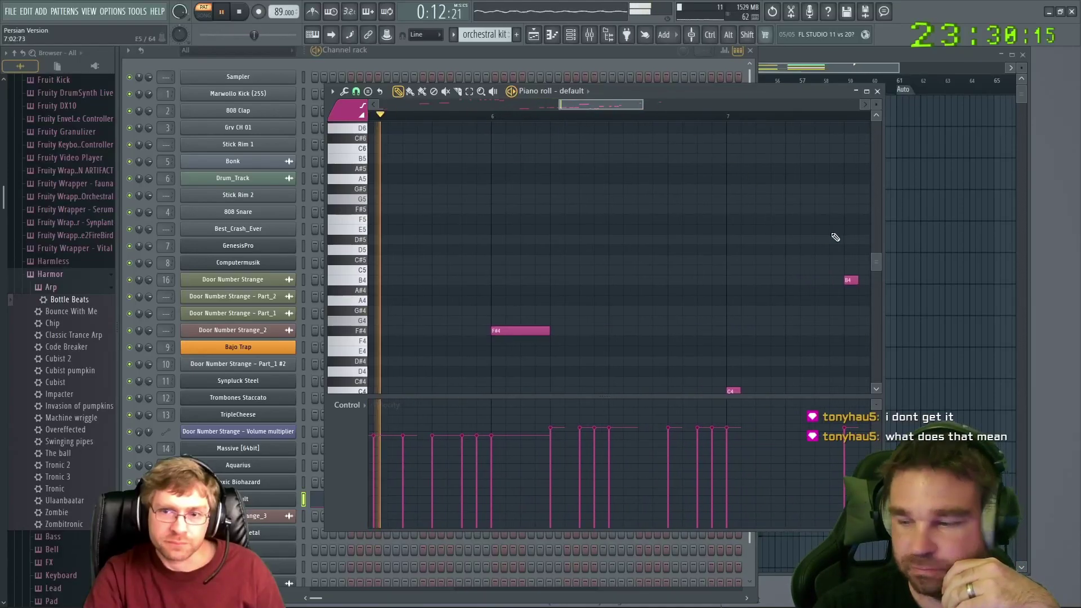
drag(875, 262, 874, 203)
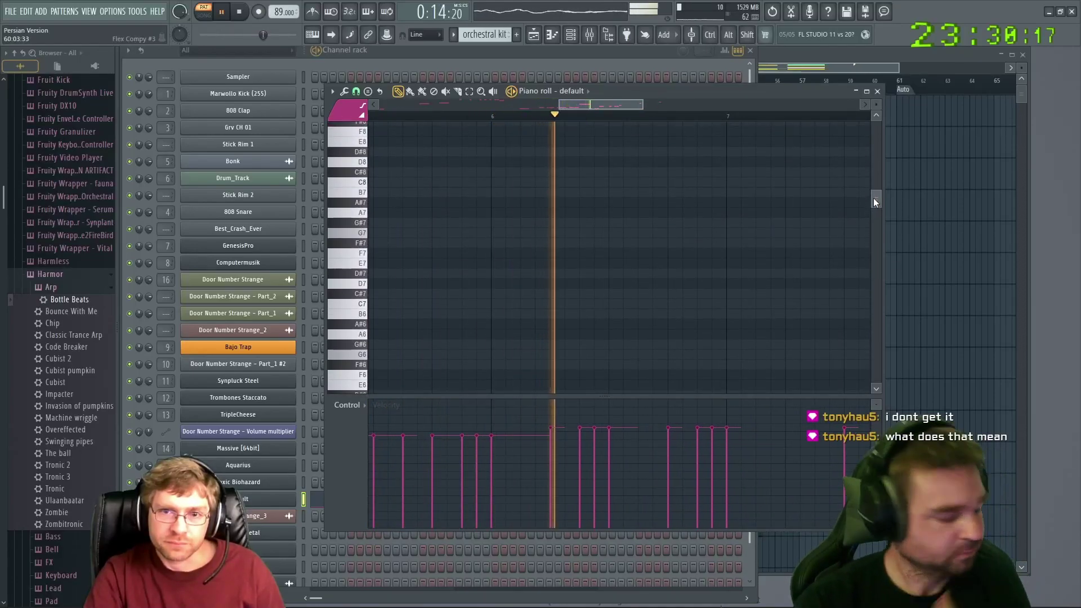
mouse_move(587, 101)
mouse_down()
mouse_move(626, 100)
mouse_move(511, 103)
mouse_move(571, 105)
mouse_up()
scroll(564, 143, up, 2)
scroll(564, 143, up, 7)
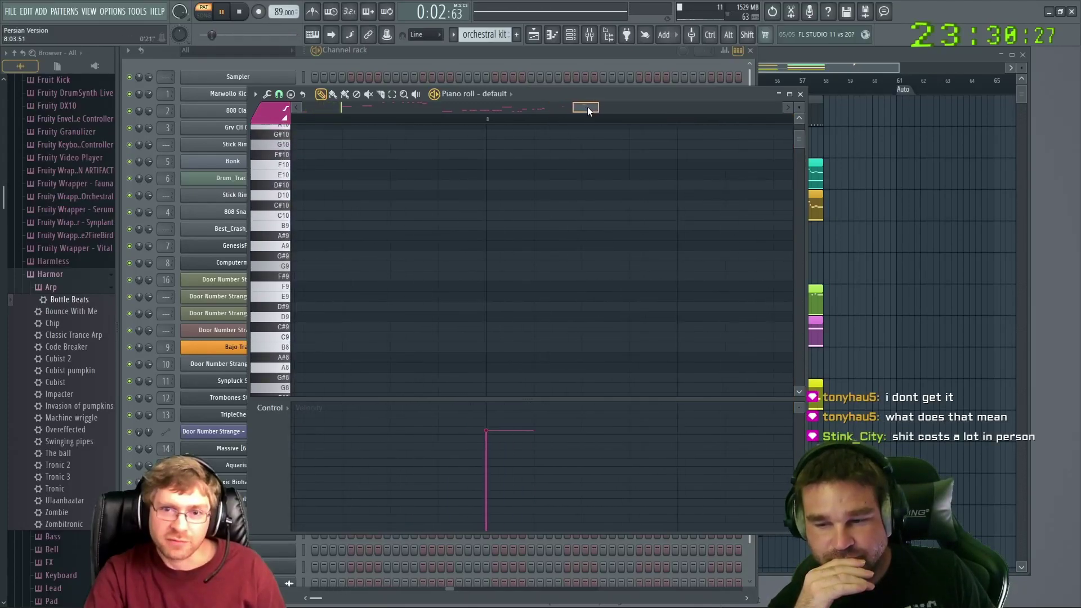
Try the note at bar 8 at D4, A#3 and B3 while the pattern plays
drag(798, 138, 787, 263)
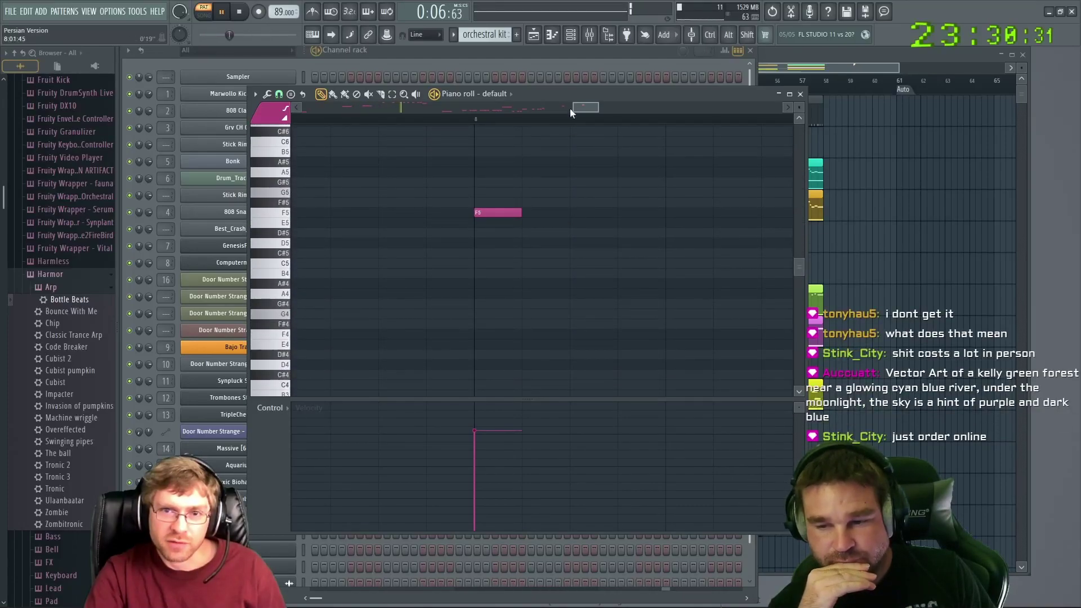
scroll(578, 188, up, 4)
drag(557, 106, 500, 106)
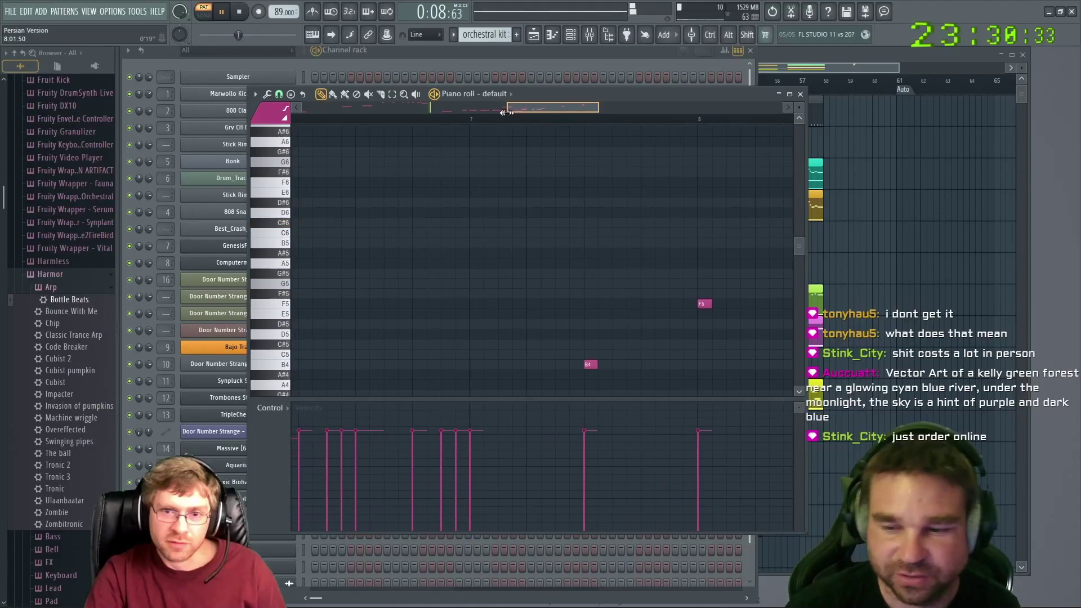
scroll(738, 219, down, 3)
drag(714, 272, 716, 371)
scroll(610, 140, down, 2)
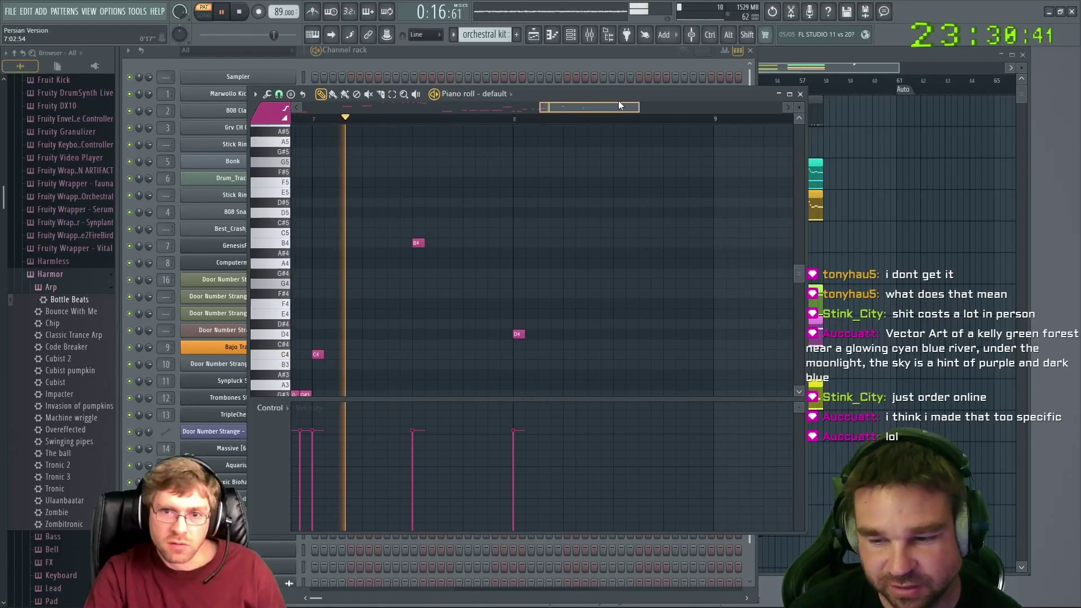
scroll(598, 184, down, 3)
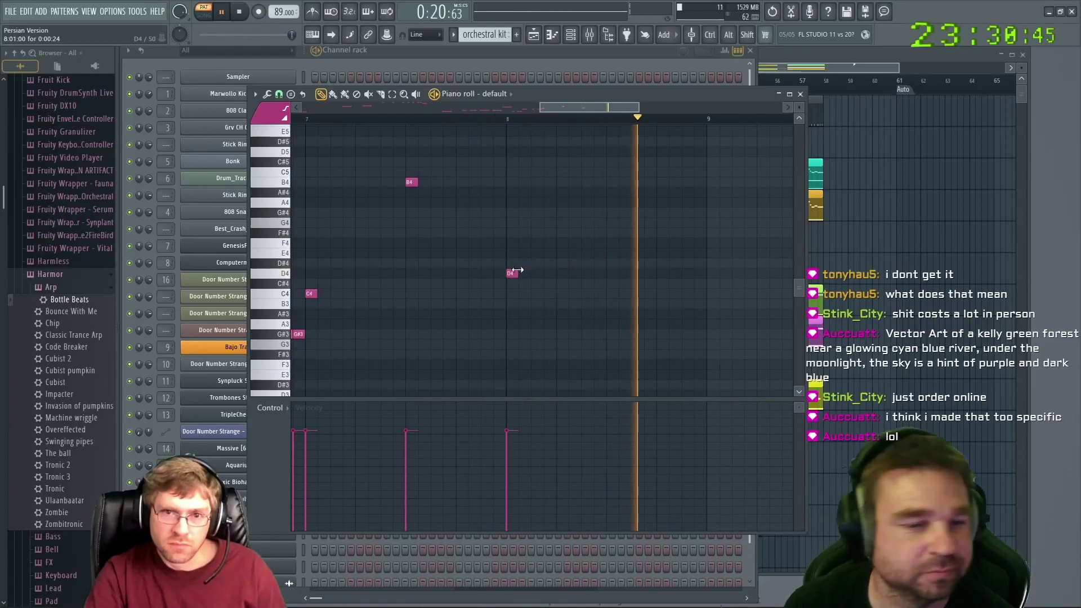
drag(511, 286, 509, 319)
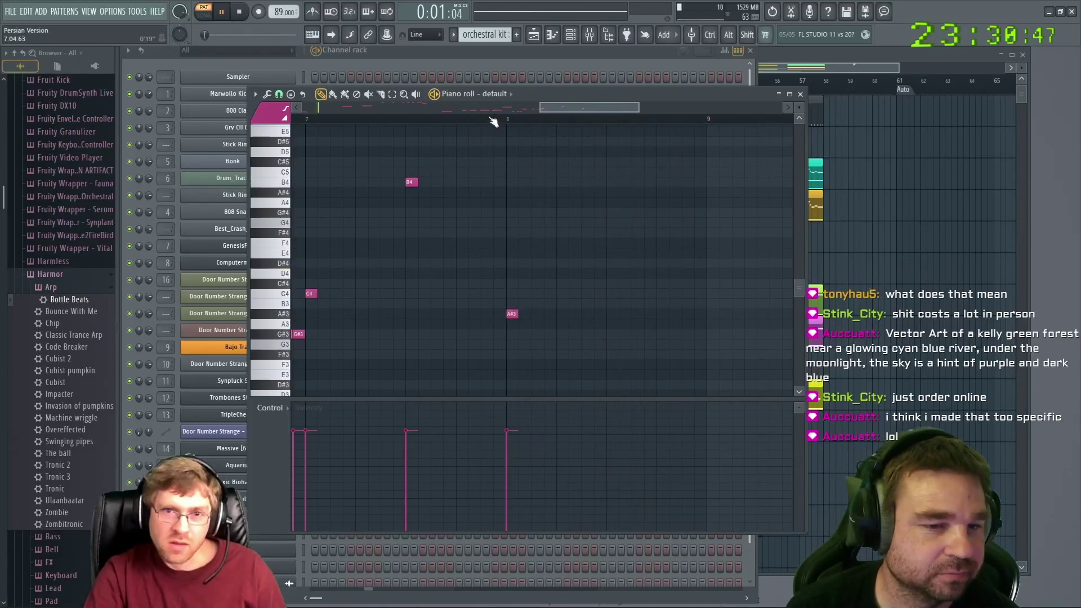
drag(510, 314, 508, 302)
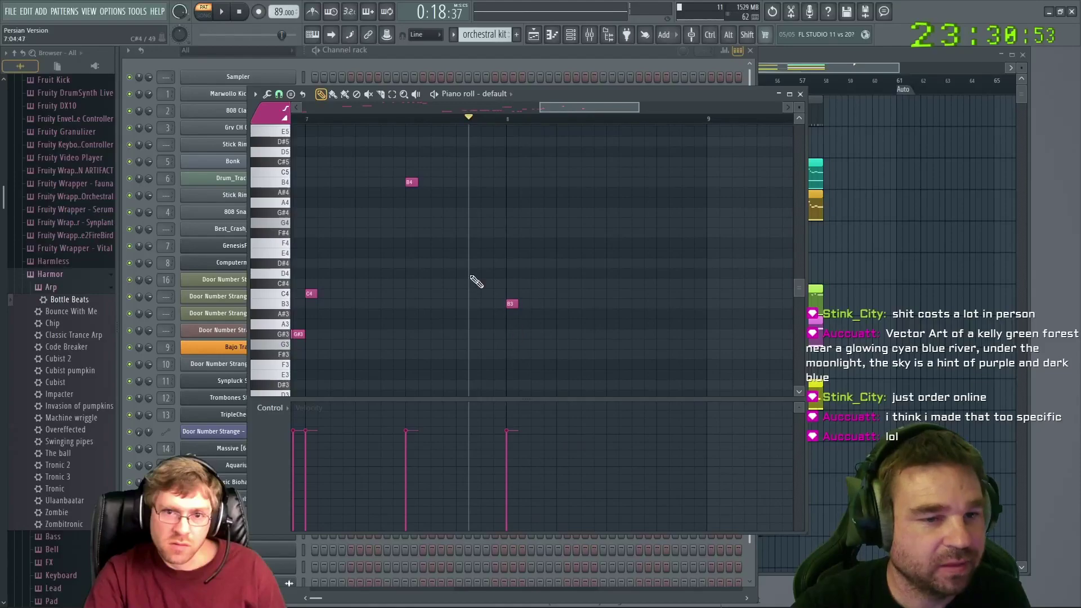
Turn on previewing of notes during playback in the Piano roll
click(254, 95)
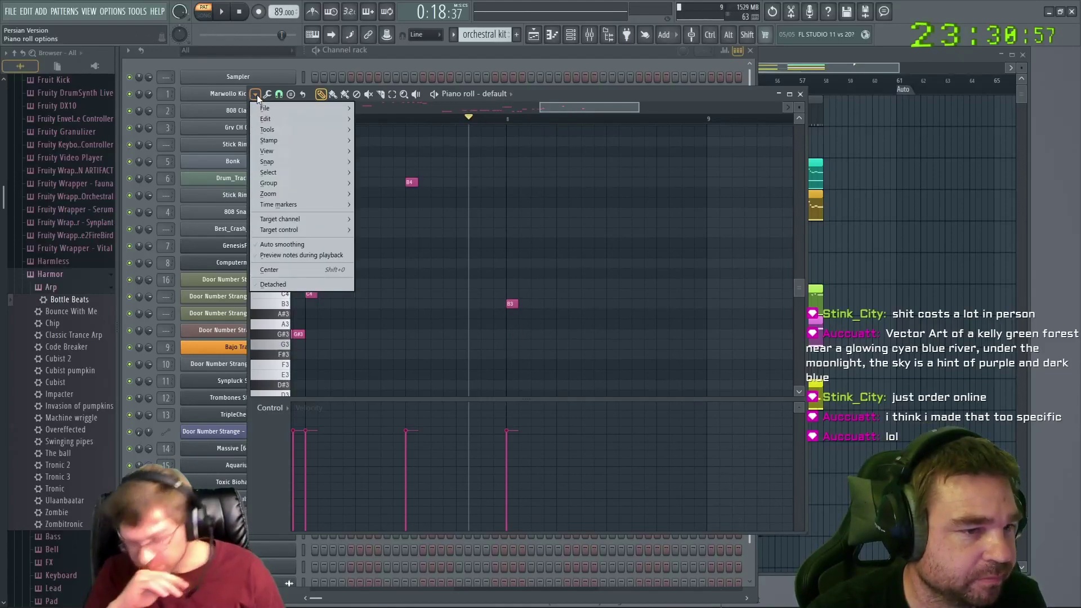
click(268, 94)
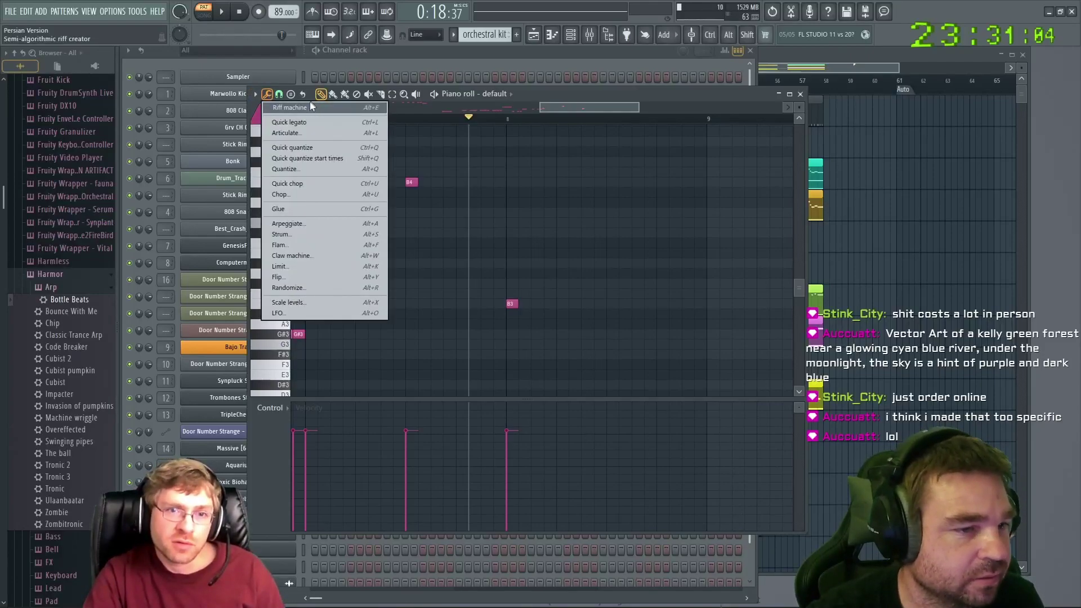
click(255, 94)
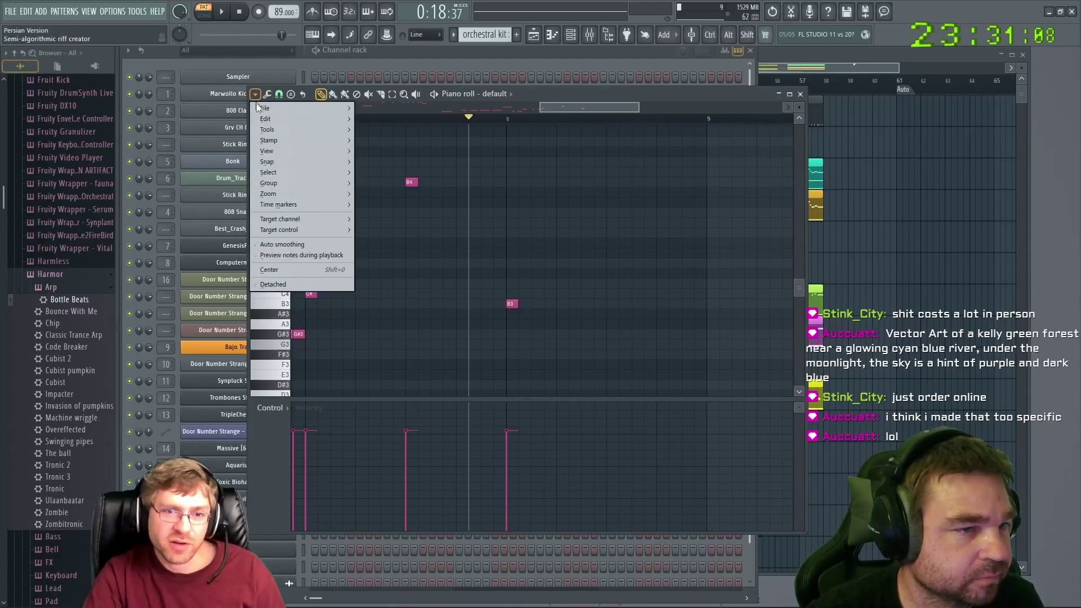
mouse_move(283, 118)
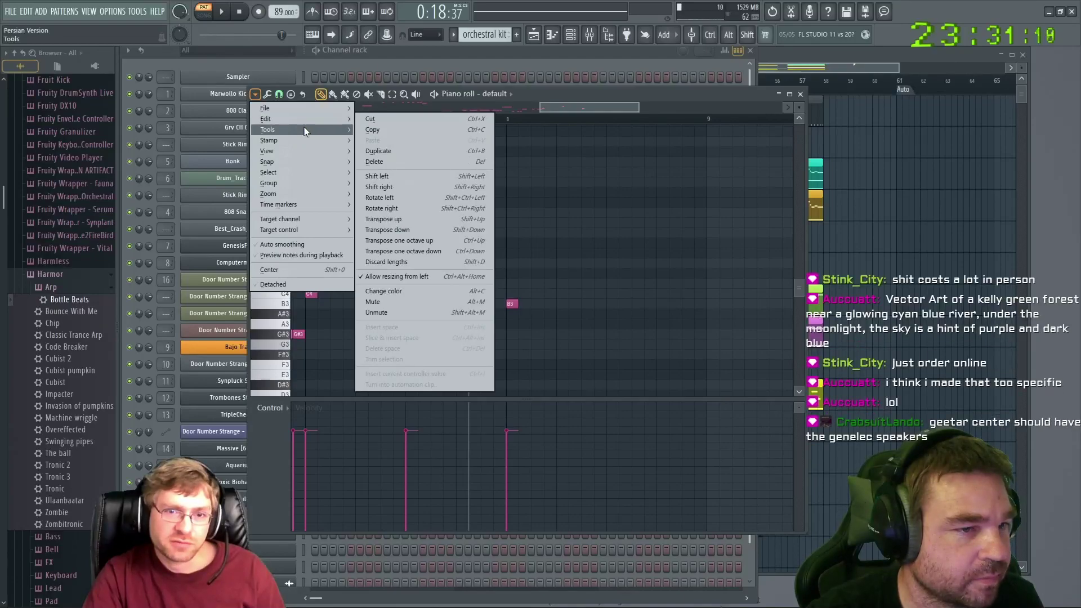
mouse_move(309, 130)
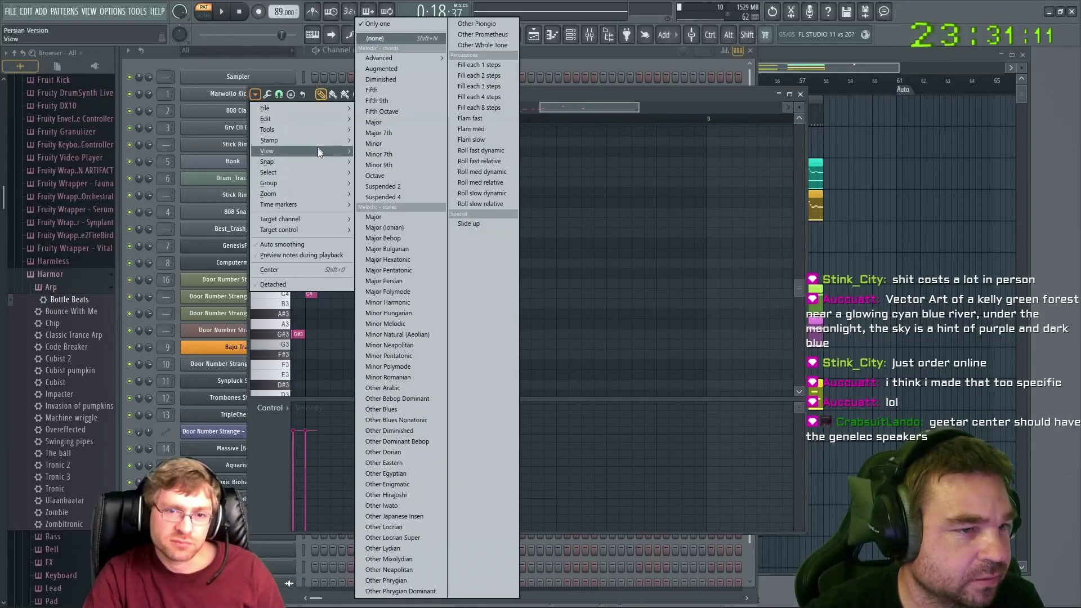
mouse_move(321, 173)
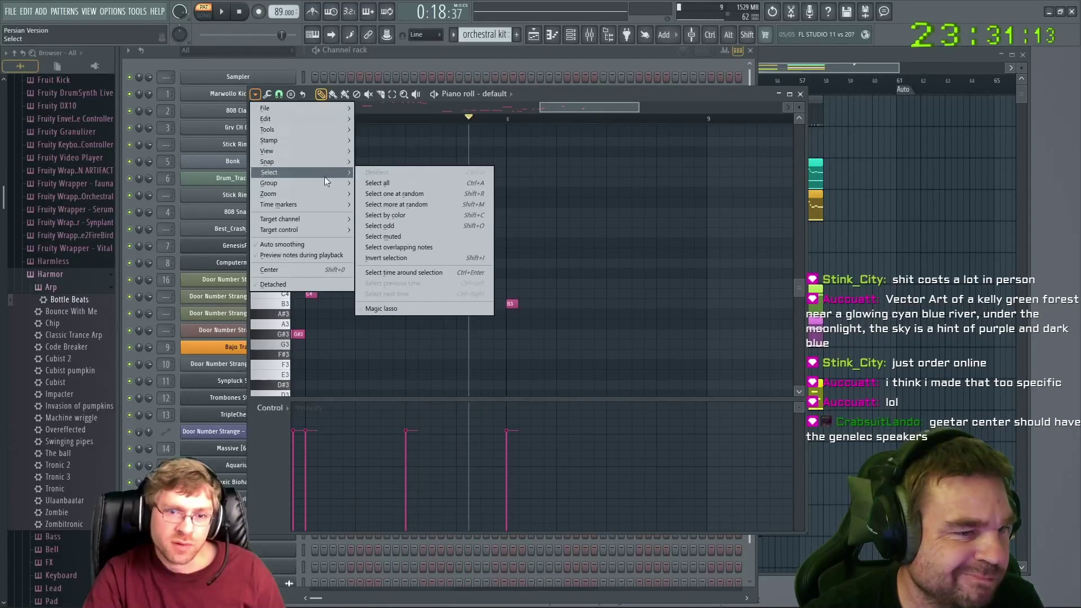
mouse_move(331, 220)
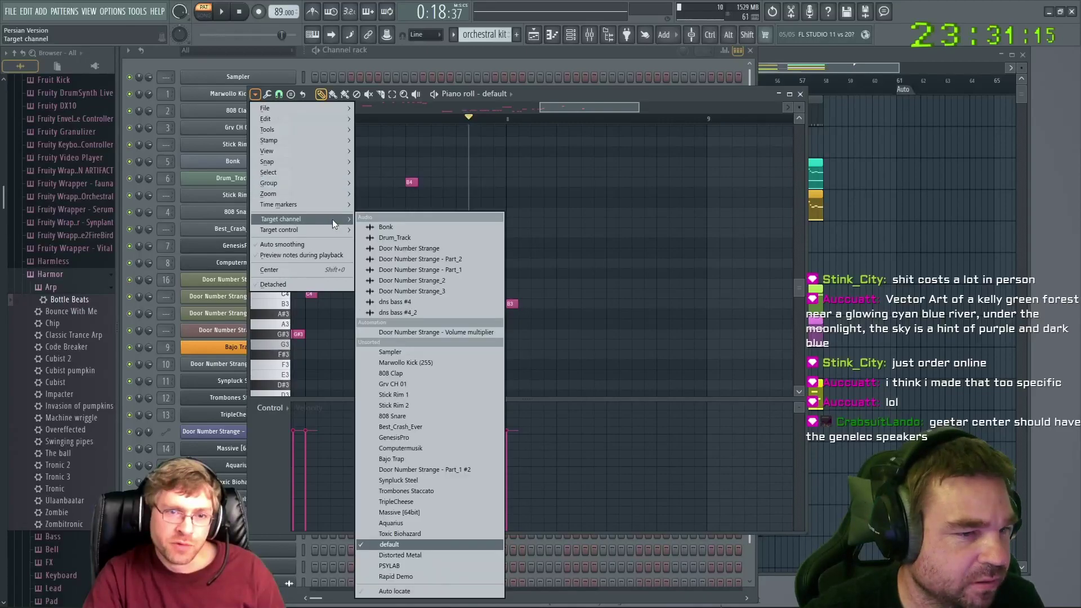
click(316, 253)
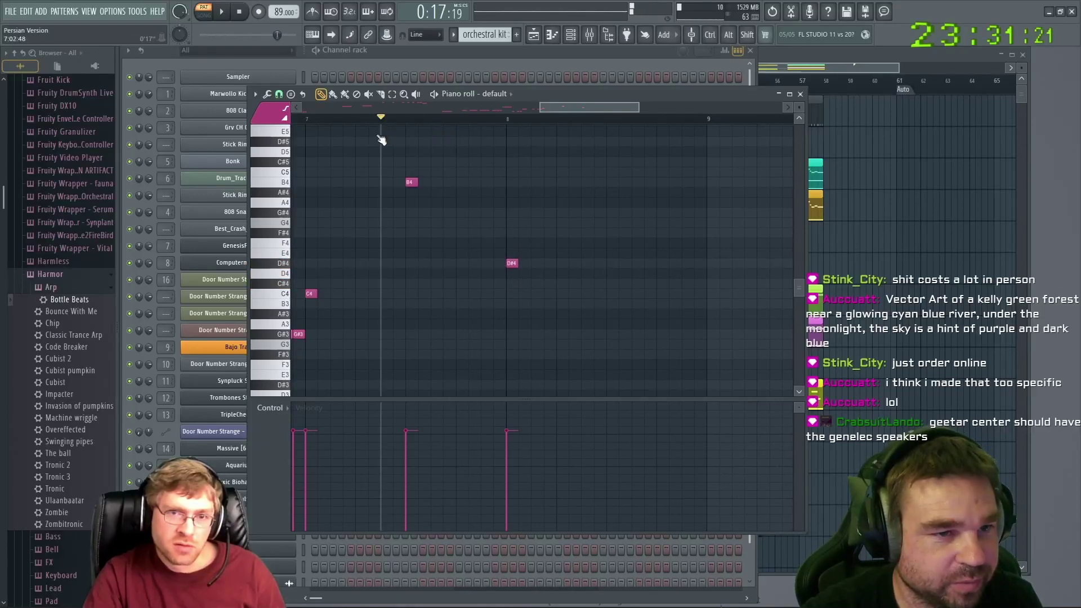
Move the bar 8 note down to F#3 and lengthen it to one full bar
drag(513, 269, 513, 329)
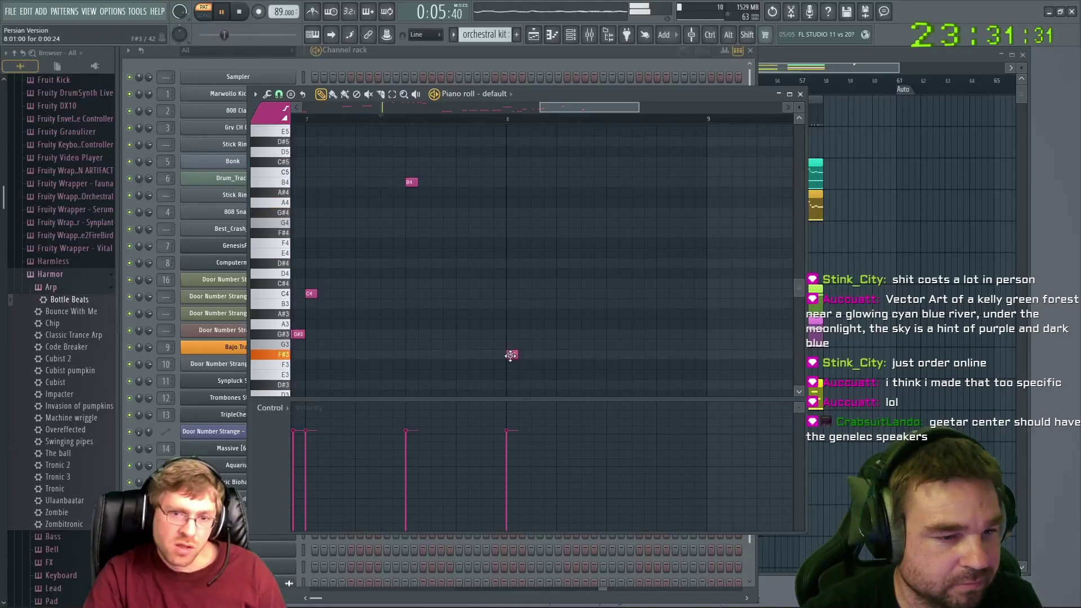
drag(623, 360, 708, 364)
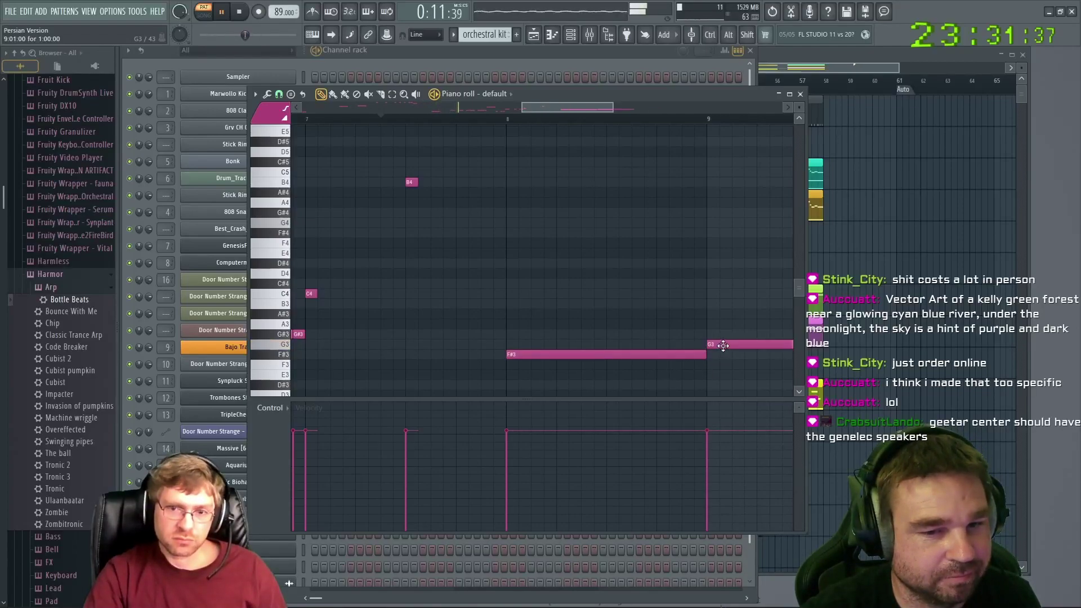
scroll(723, 345, down, 5)
drag(737, 346, 695, 284)
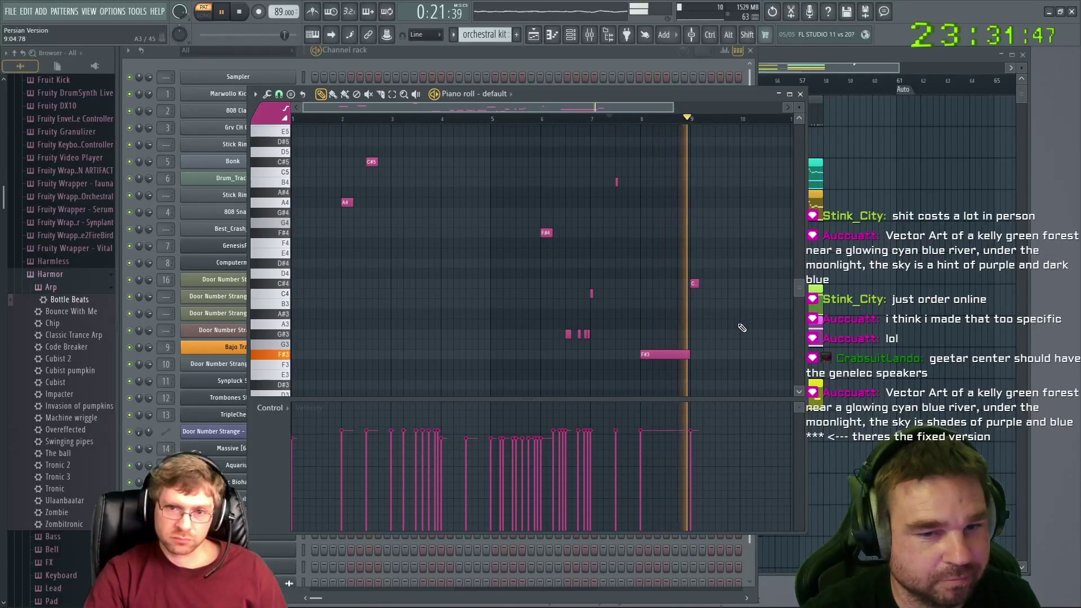
key(space)
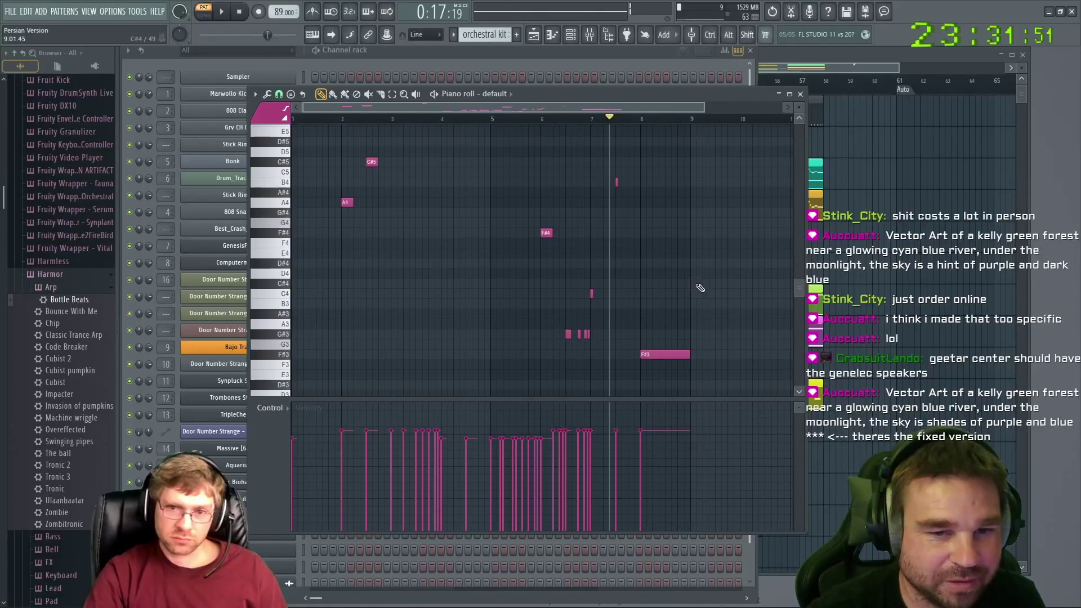
Play the arrangement from bar 50 and check the orchestral kit notes in the Piano roll again
click(876, 52)
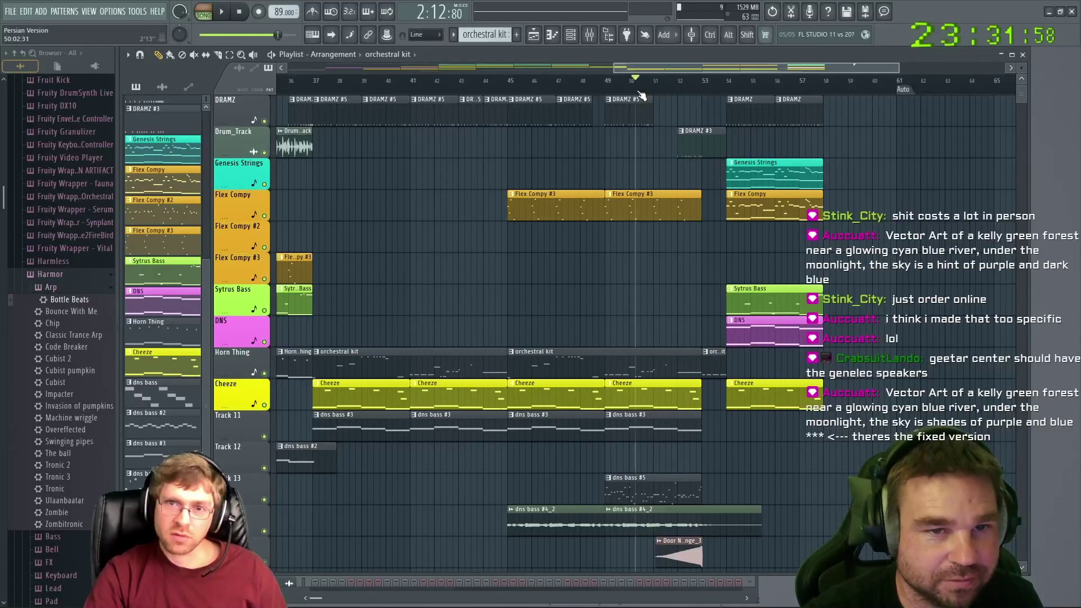
key(space)
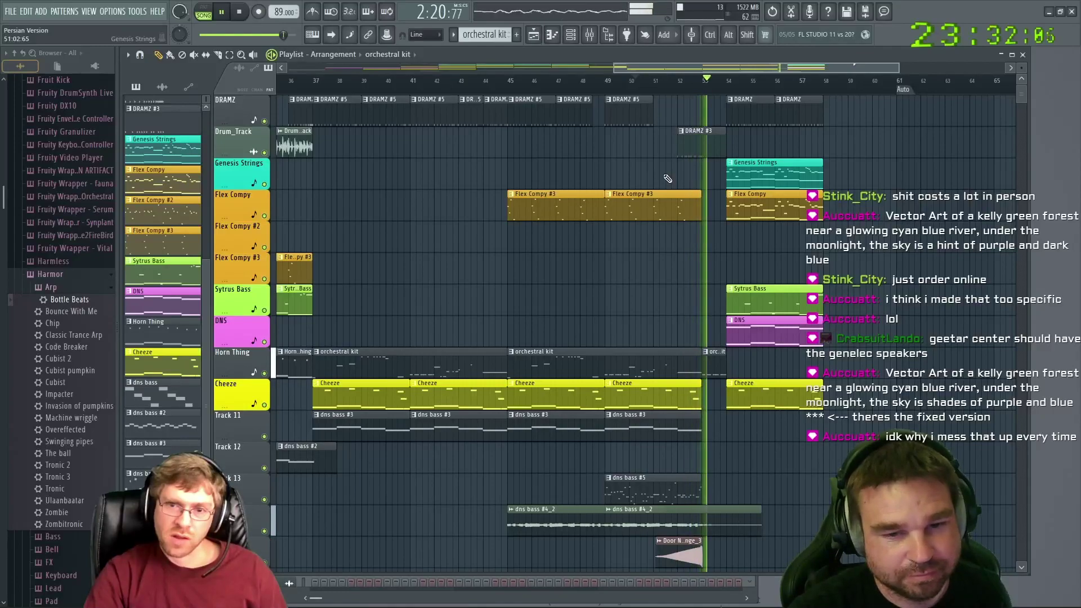
key(space)
key(F7)
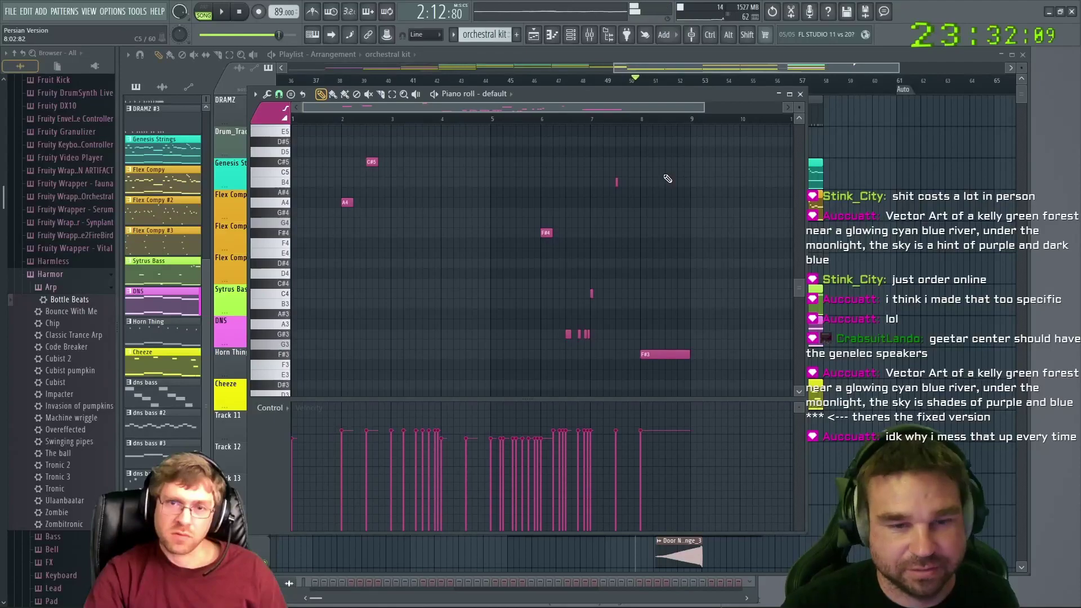
click(801, 94)
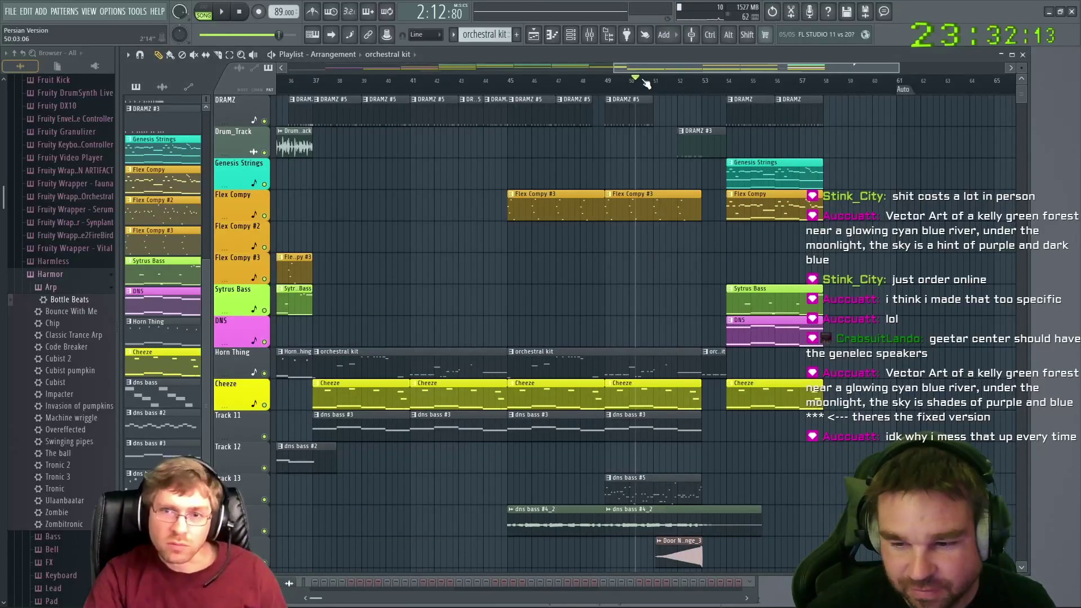
Move the Sytrus Bass, Flex Compy and Genesis Strings clips from bar 54 to bar 58 on their own tracks
drag(644, 72, 357, 73)
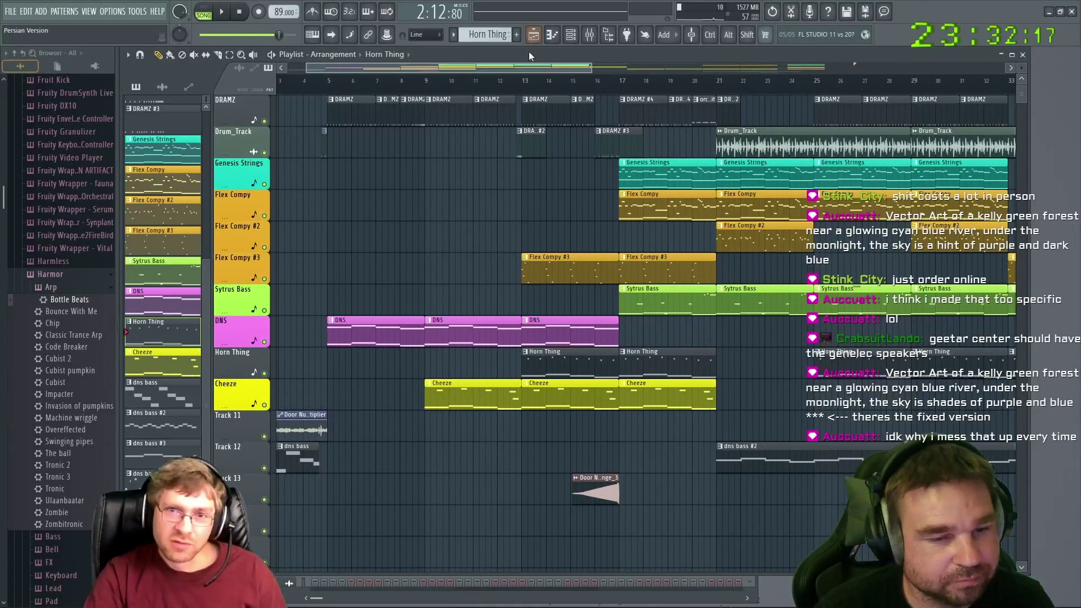
drag(528, 66, 918, 73)
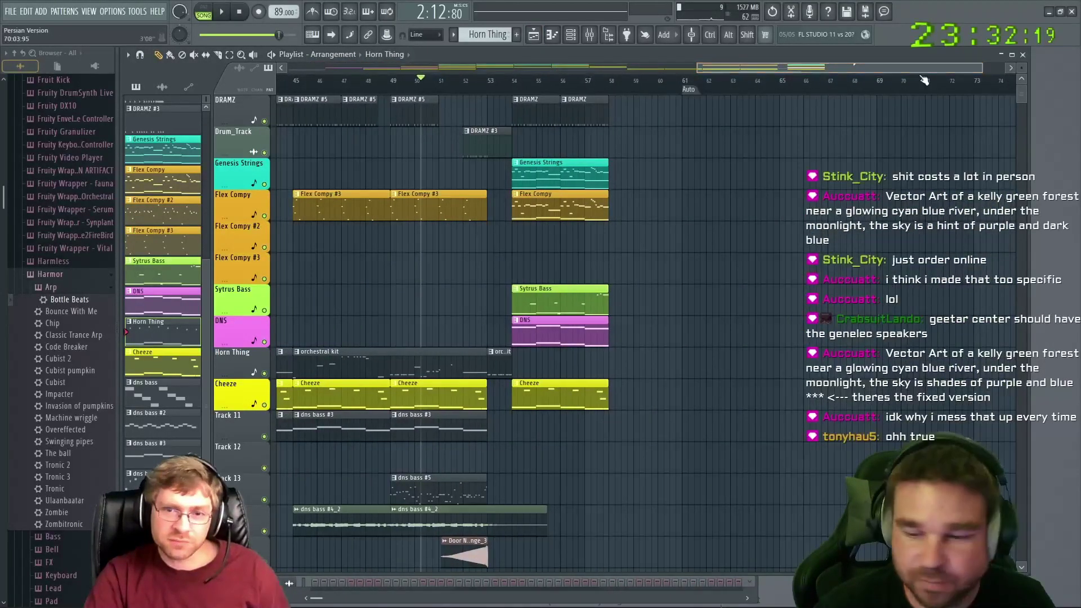
drag(544, 299, 665, 292)
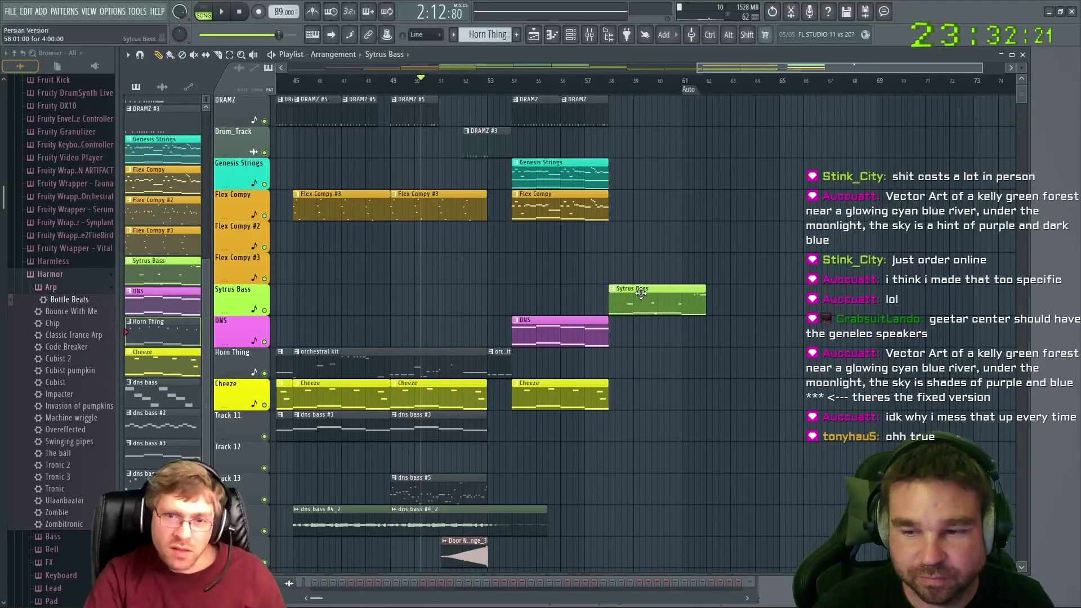
click(641, 293)
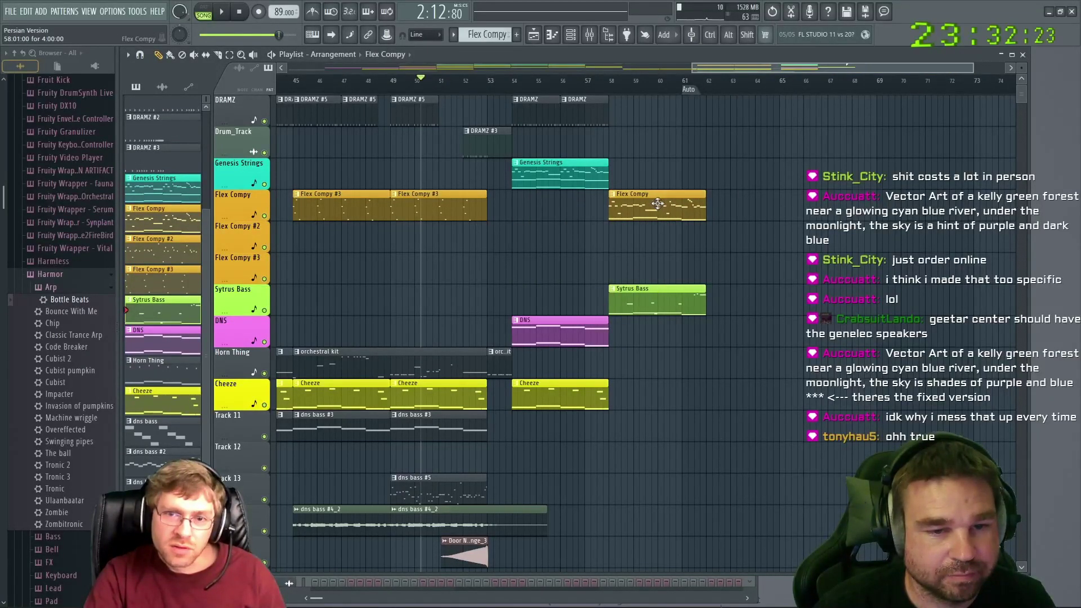
click(658, 203)
drag(581, 173, 654, 172)
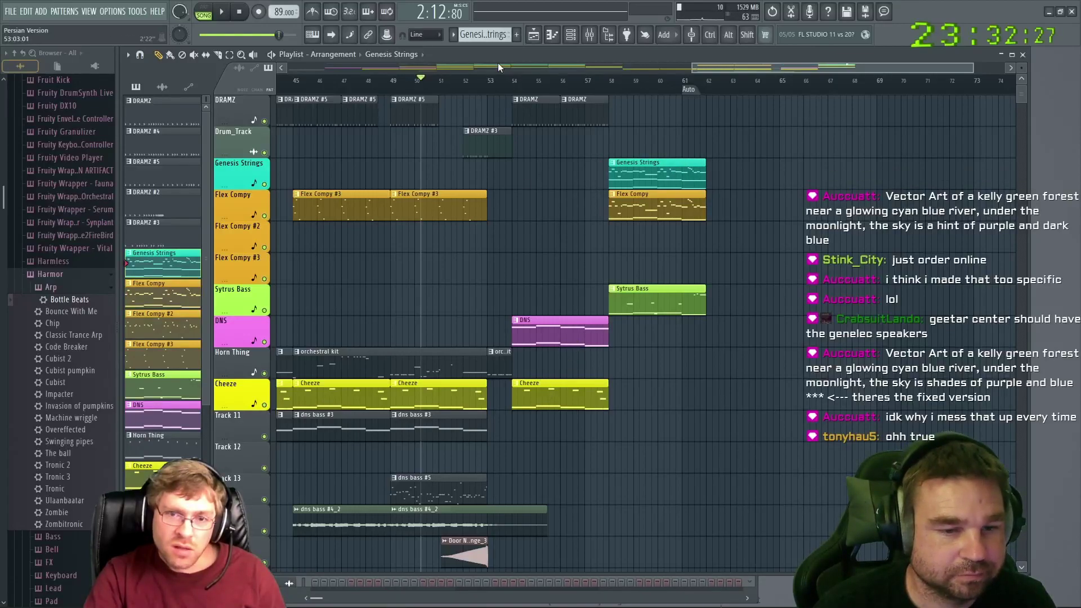
Play the arrangement and place Horn Thing at bar 54 on its track, trying a one-beat length before stretching it to four bars
click(223, 13)
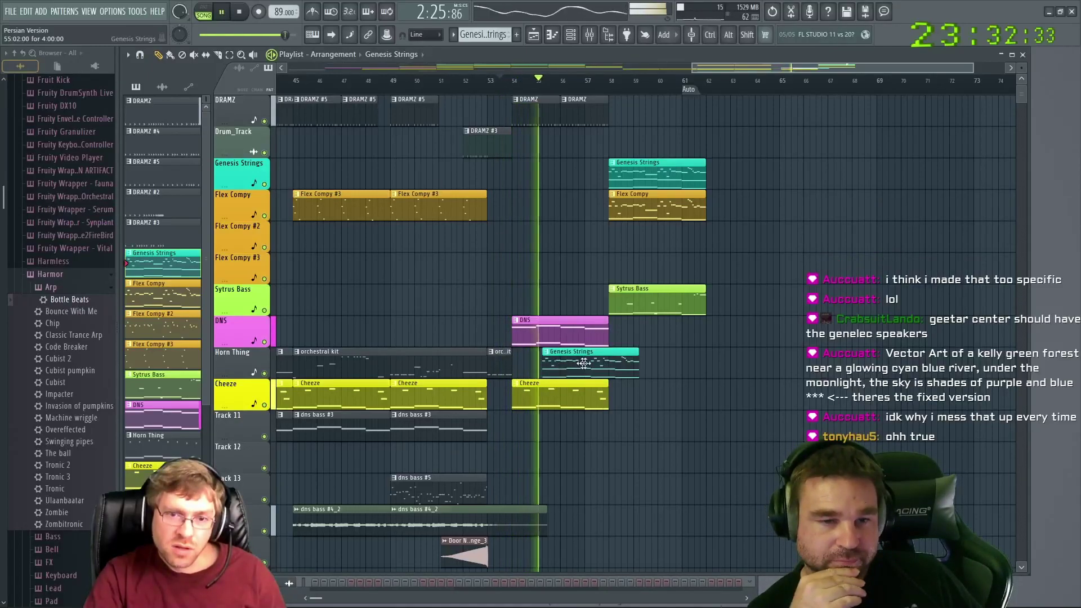
click(162, 446)
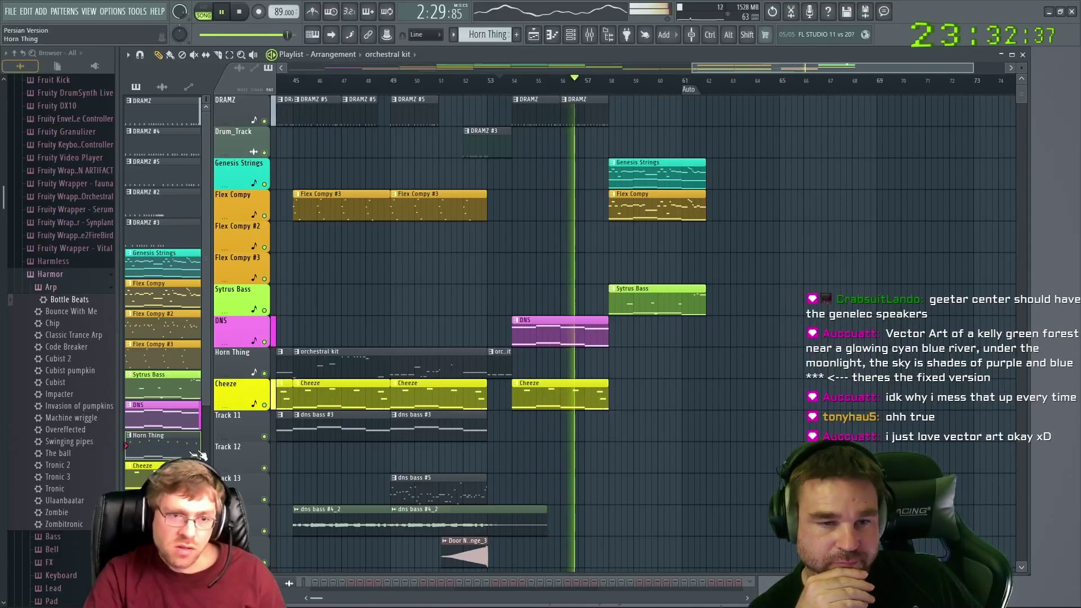
click(532, 375)
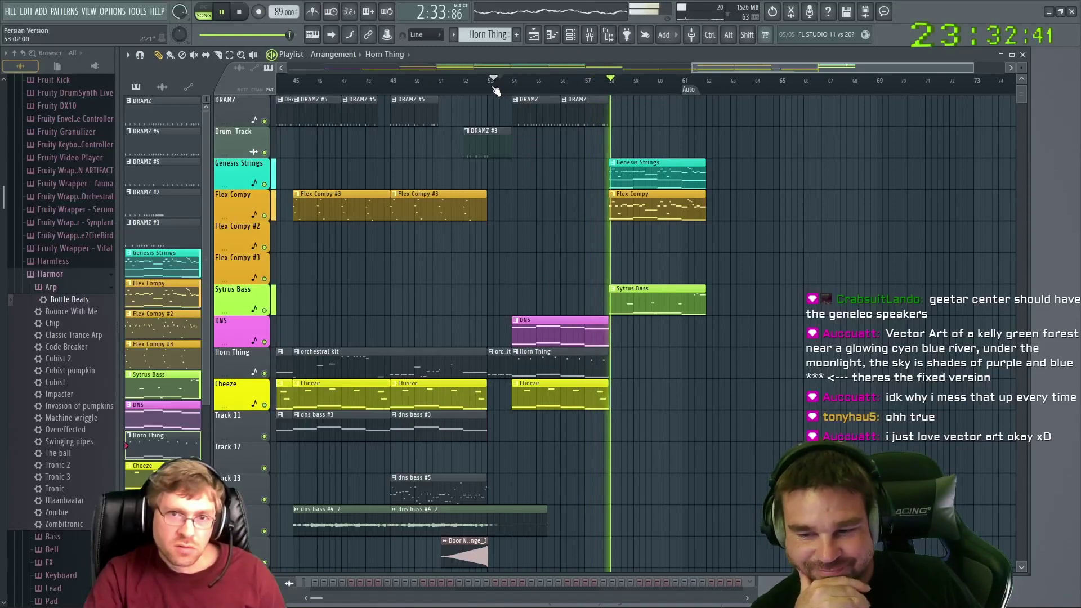
right_click(605, 360)
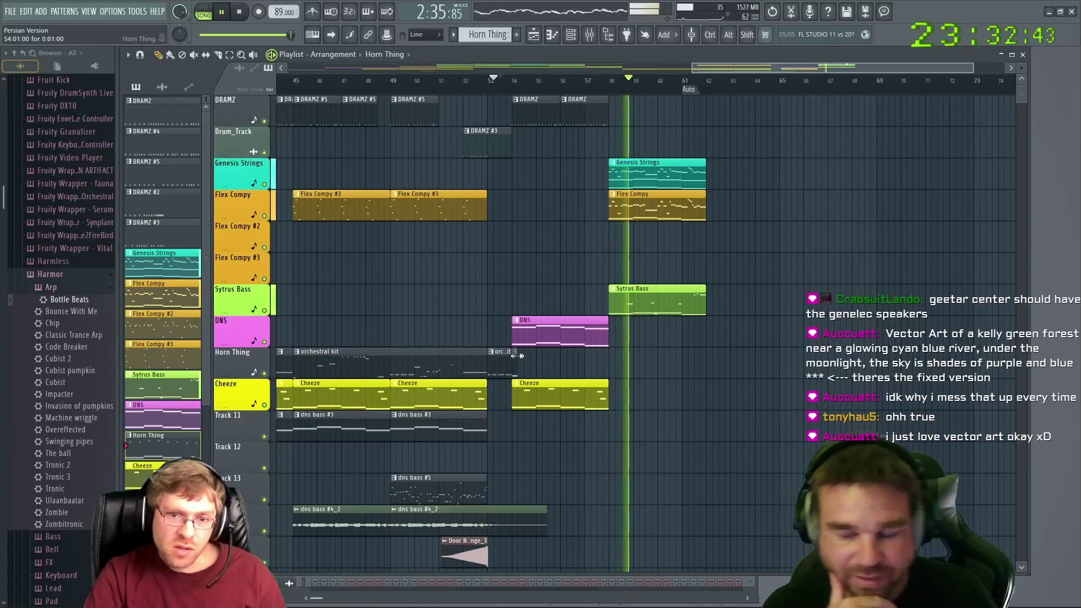
click(542, 369)
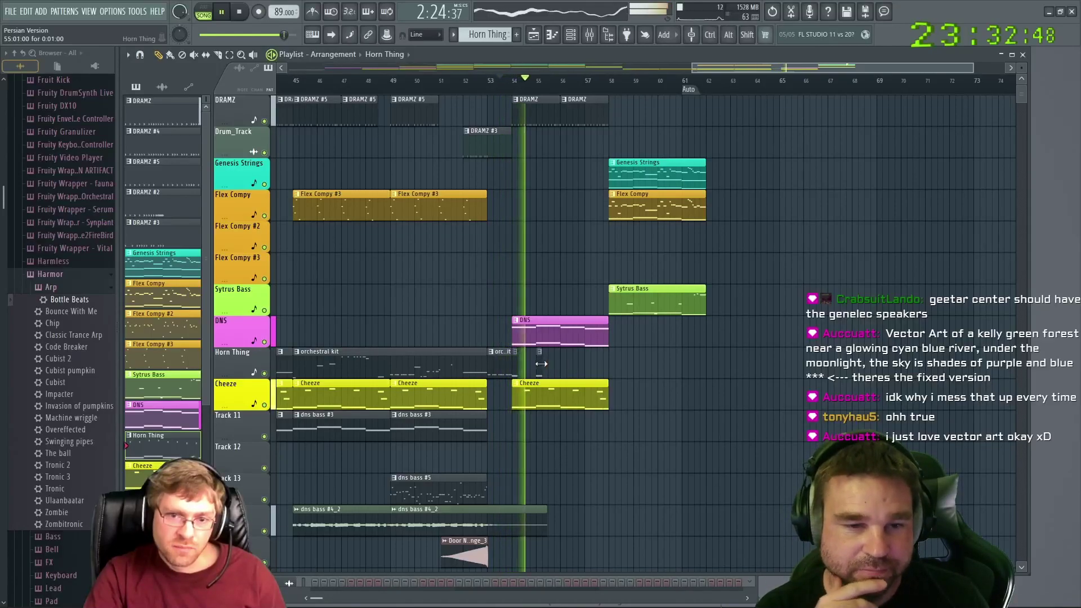
right_click(541, 362)
drag(517, 362, 607, 360)
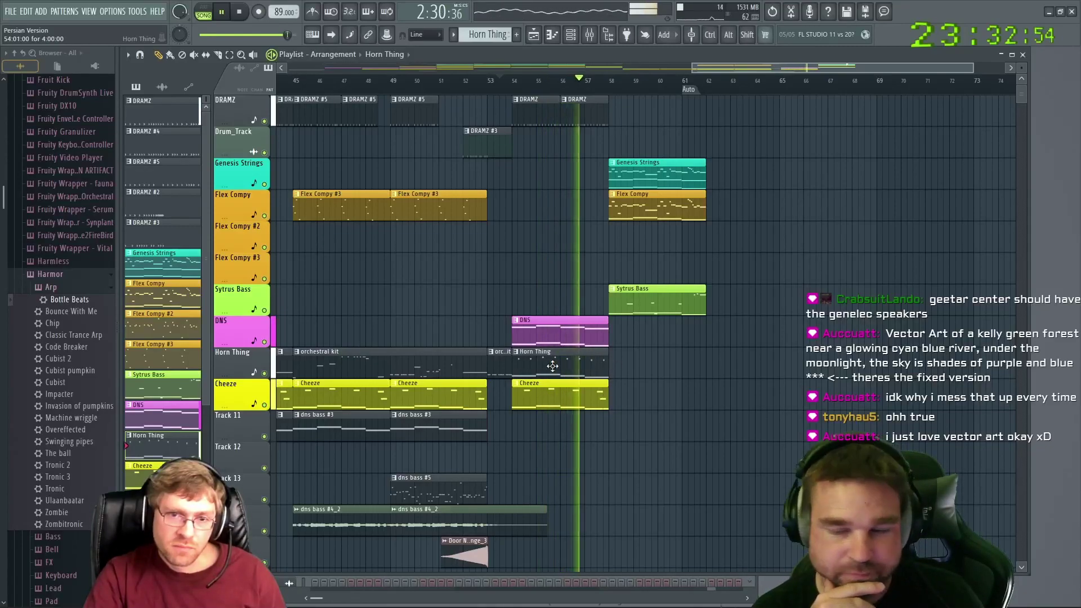
Place another Horn Thing clip at bar 61 and slice off the first beat of each bar through bar 64
click(687, 363)
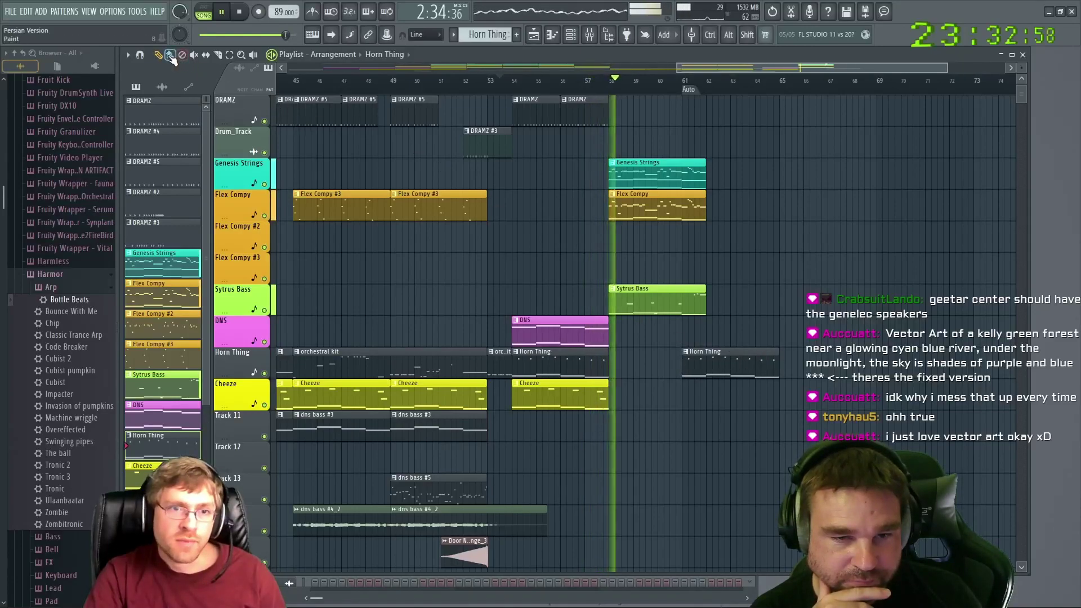
click(217, 54)
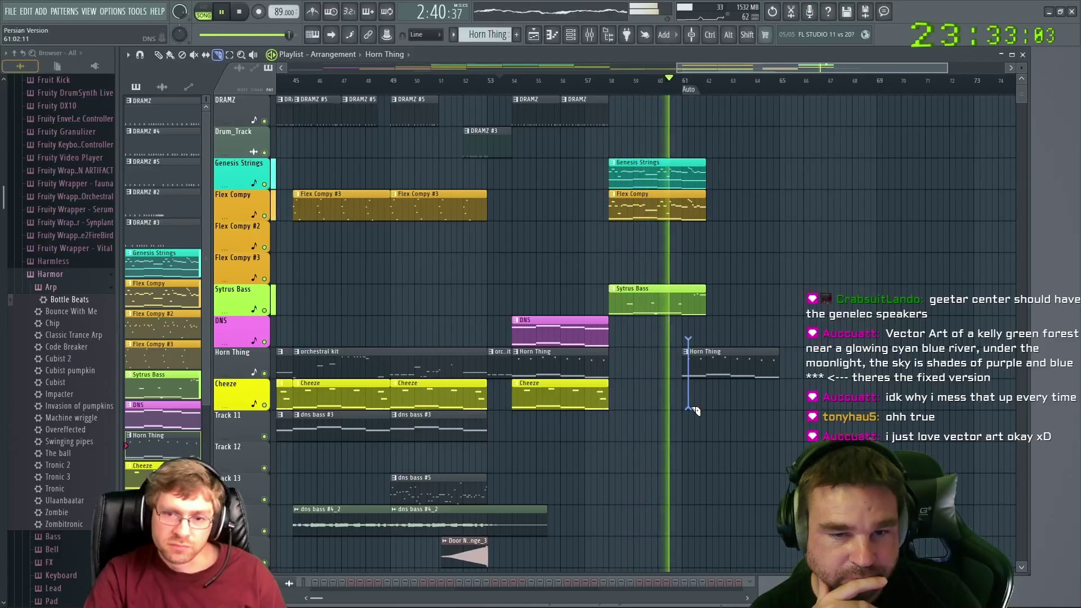
drag(692, 355, 693, 423)
drag(706, 337, 708, 401)
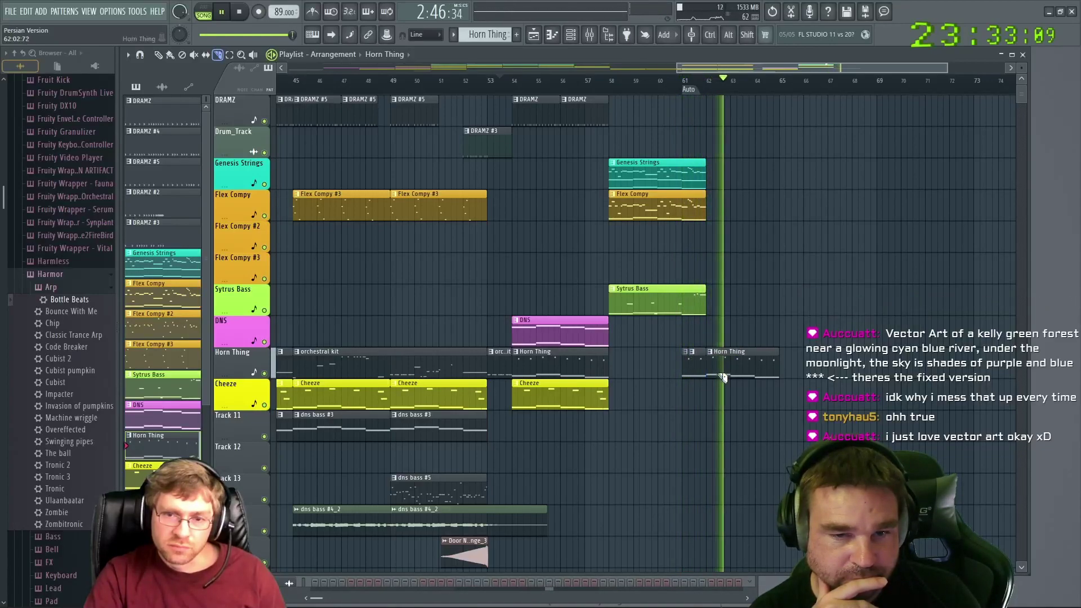
drag(712, 334, 743, 402)
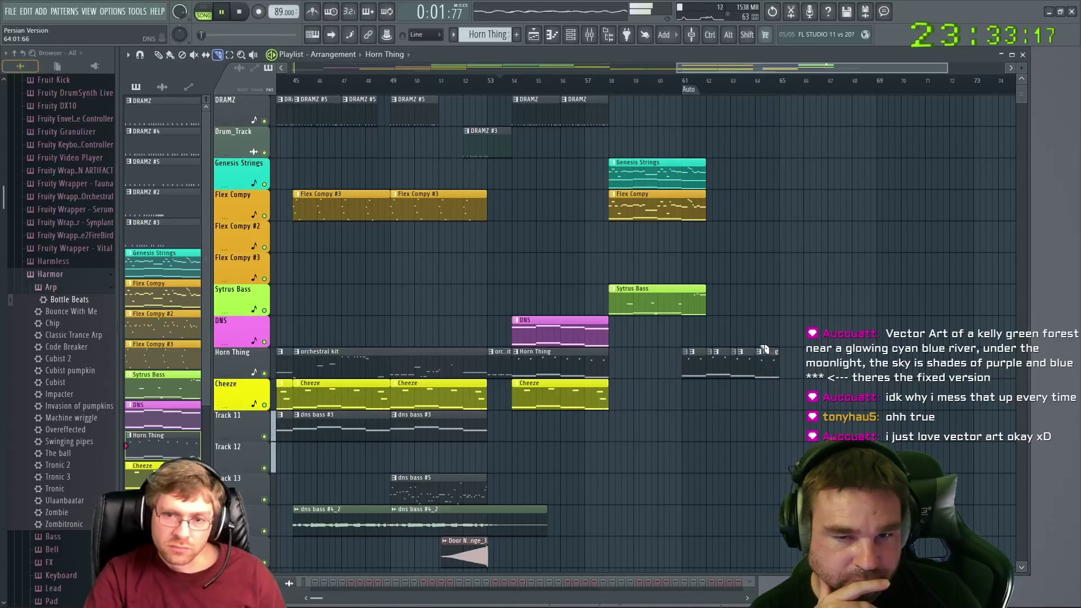
drag(764, 351, 764, 407)
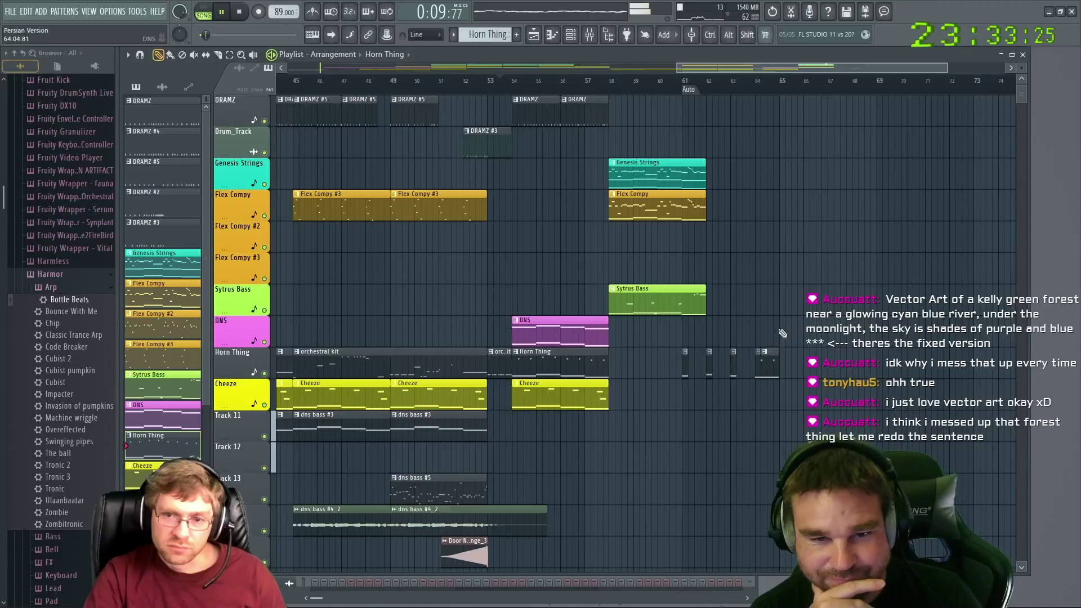
Move the one-beat Horn Thing slices to beat 2 of bars 54 to 57, replacing the long clip, and replay the section
drag(744, 343, 689, 379)
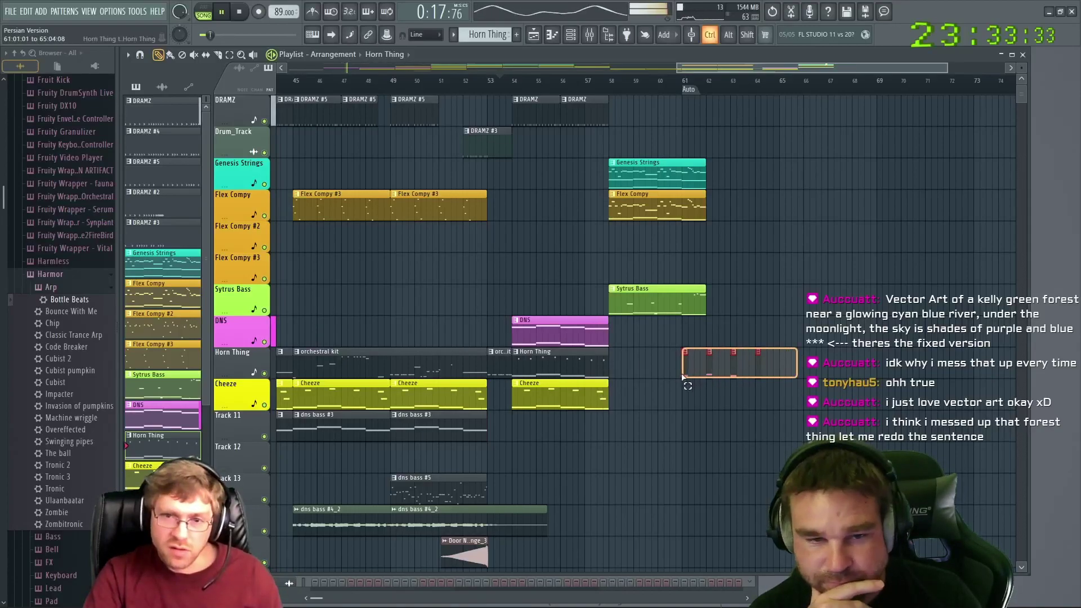
drag(687, 385, 683, 373)
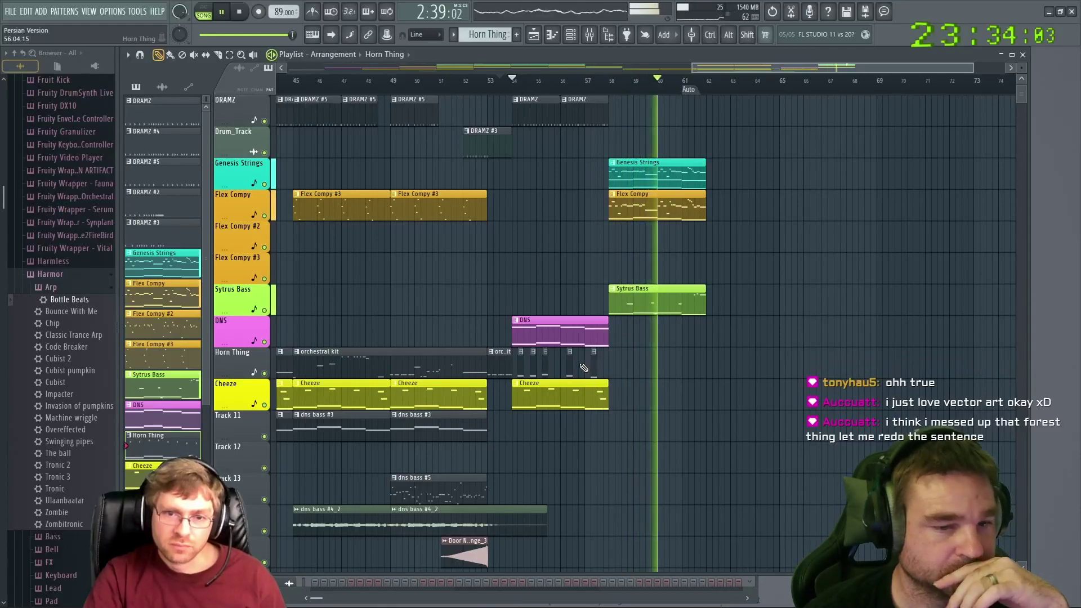
key(space)
key(space)
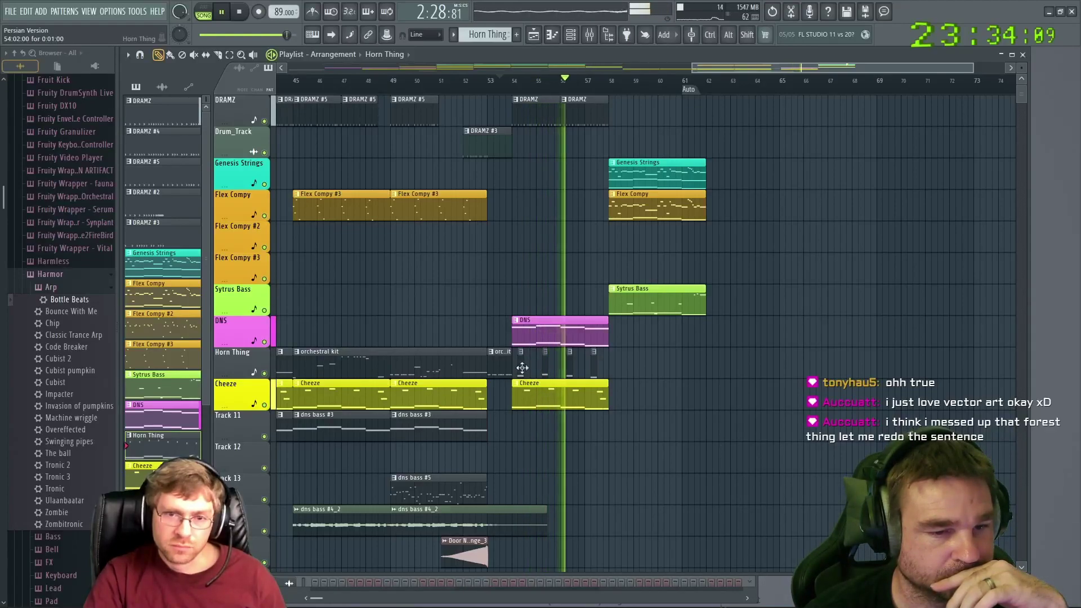
right_click(566, 410)
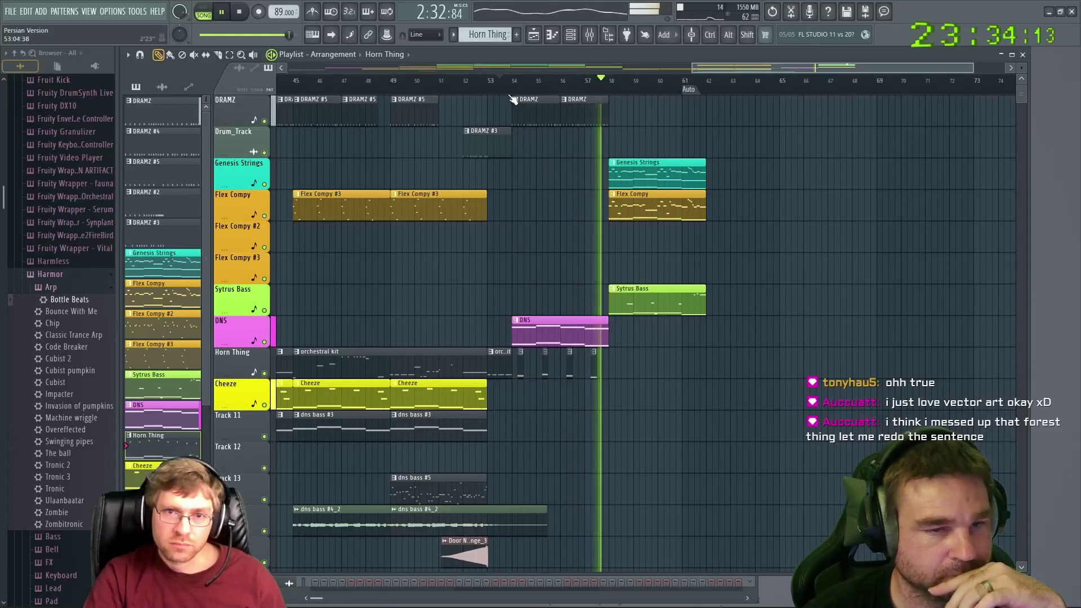
key(space)
key(space)
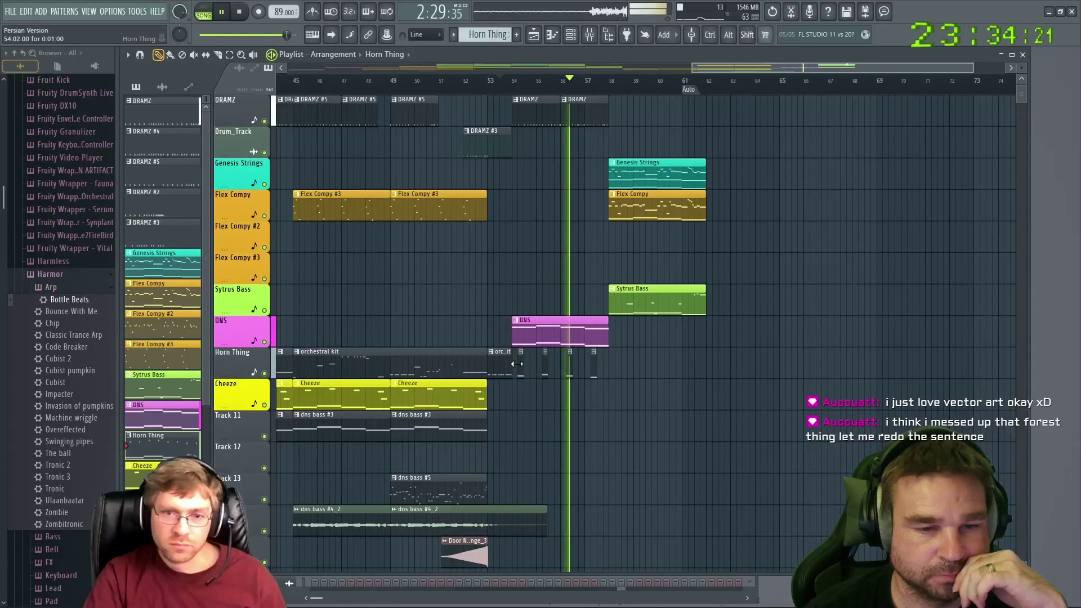
Try a one-bar orchestral kit clip at bar 57 on the Horn Thing track, listen to it and remove it
click(451, 367)
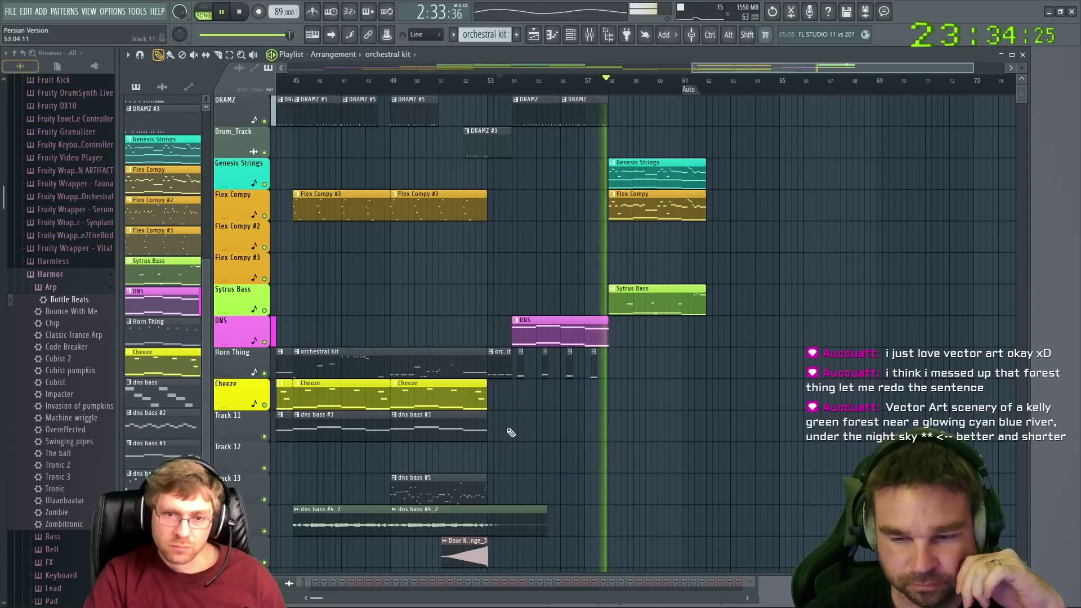
click(511, 433)
right_click(511, 430)
click(582, 383)
drag(581, 378, 600, 358)
click(568, 82)
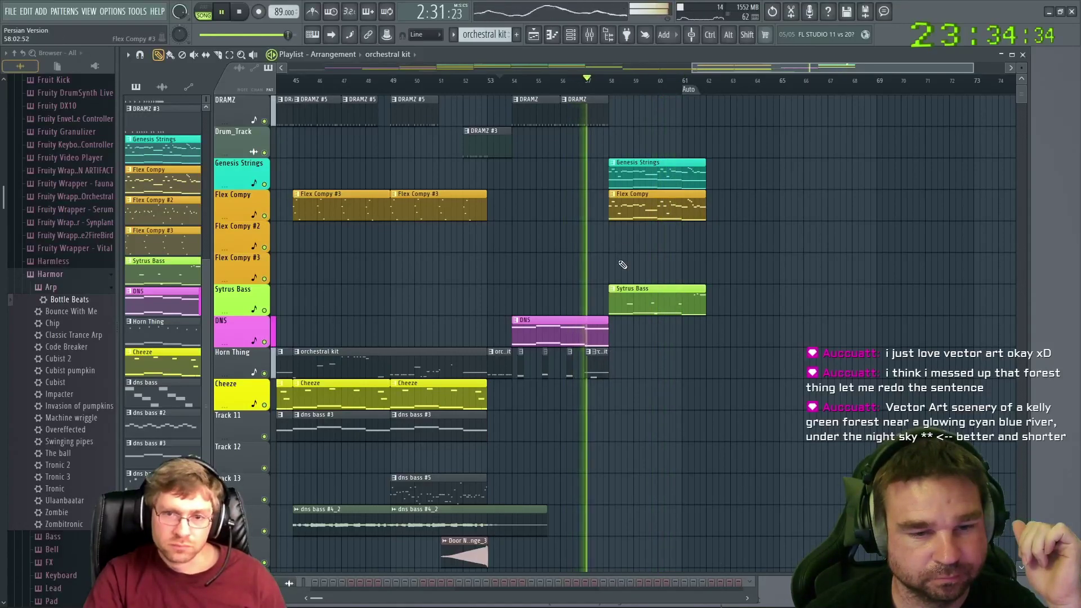
right_click(590, 368)
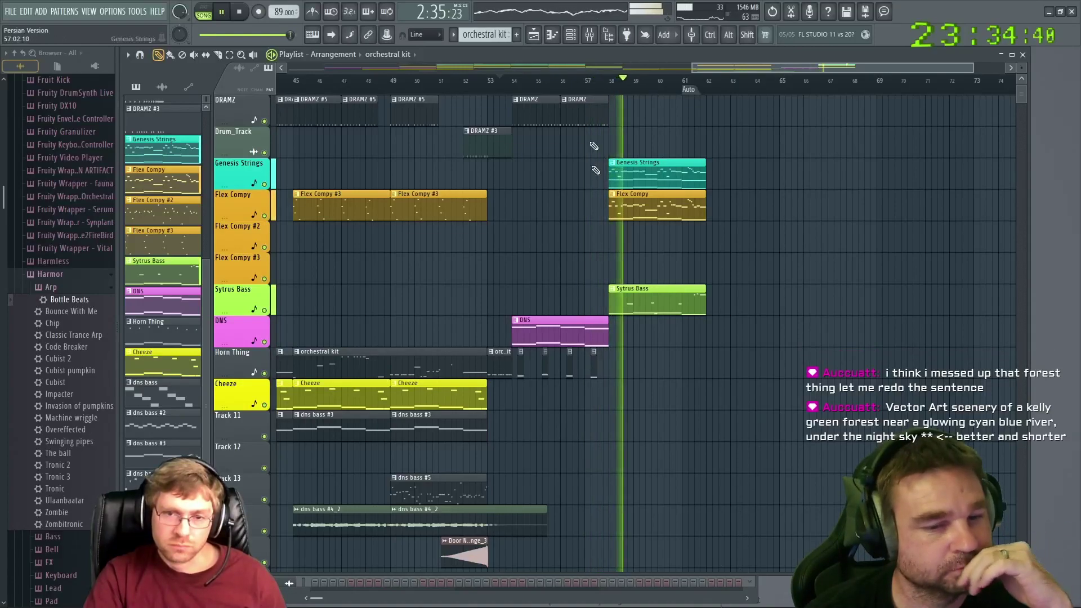
Shorten the DRAMZ clip at bar 56 to one bar and place DRAMZ #2 at bar 57 on the same track
click(602, 100)
right_click(603, 101)
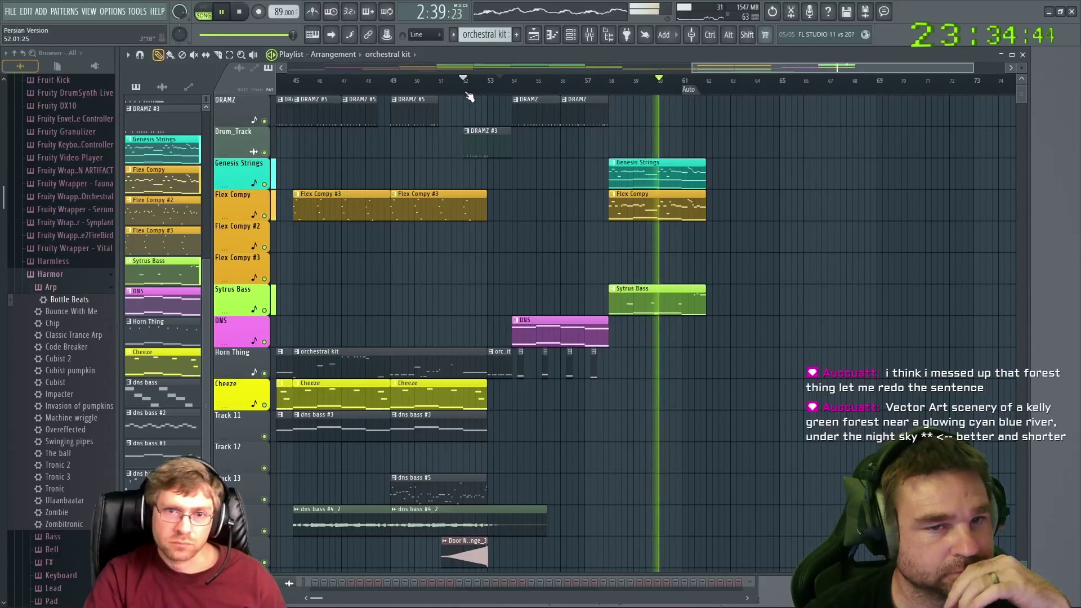
scroll(178, 348, up, 1)
scroll(178, 347, up, 3)
click(163, 204)
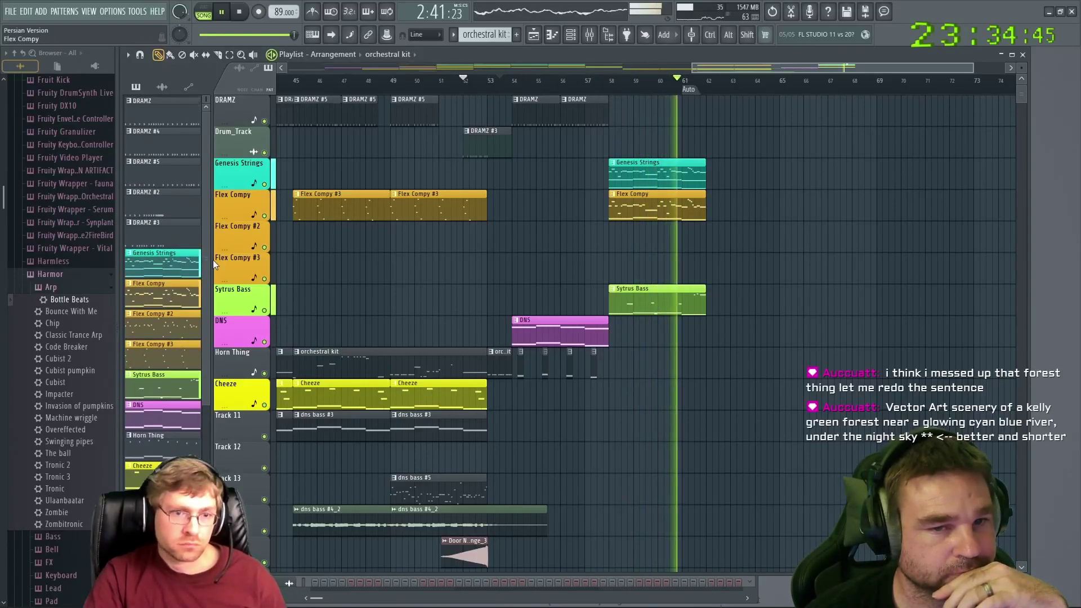
click(591, 144)
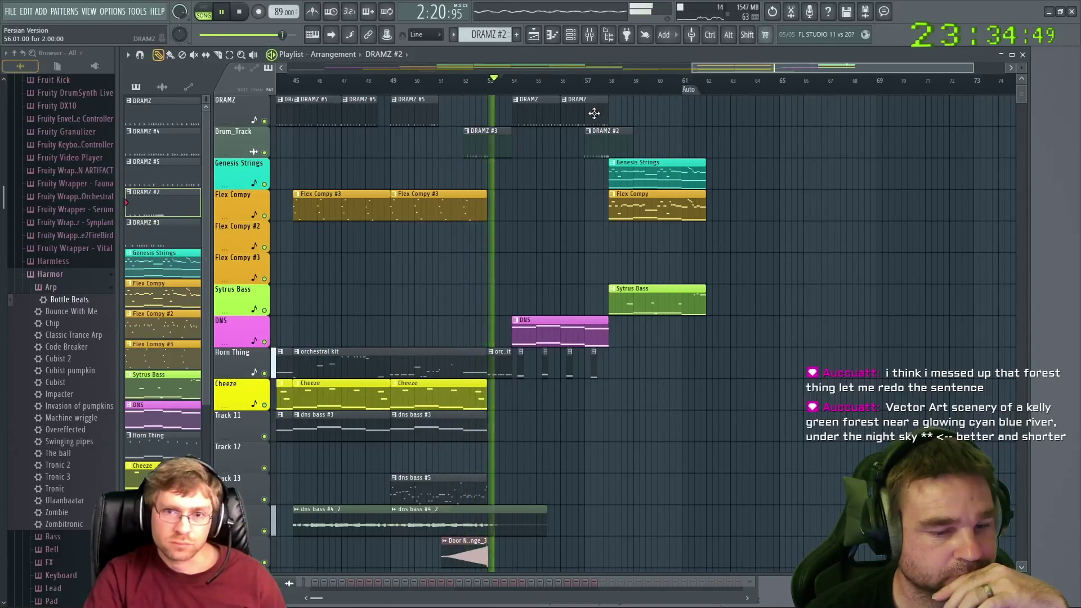
drag(598, 111, 585, 100)
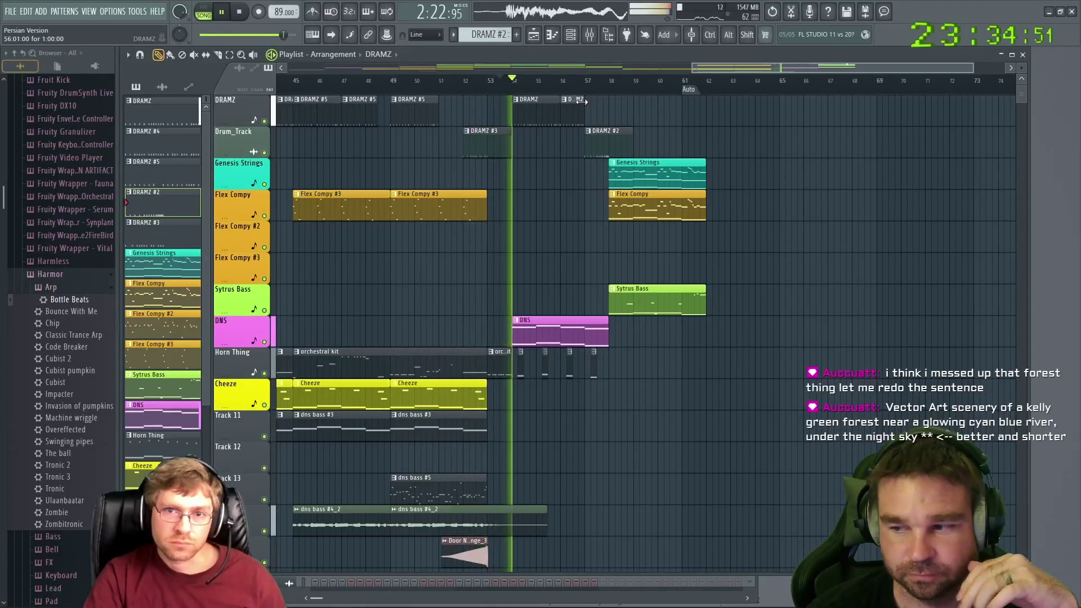
drag(595, 141, 596, 108)
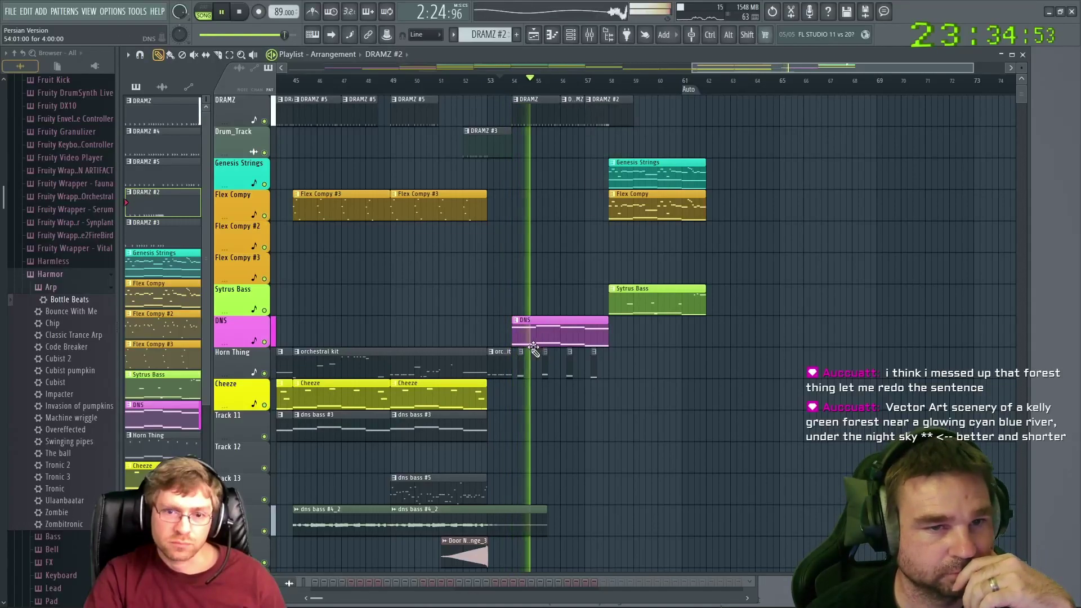
Shift the Horn Thing slices in bars 54 to 57 to beat 3, listen, and delete all four
drag(523, 363, 600, 363)
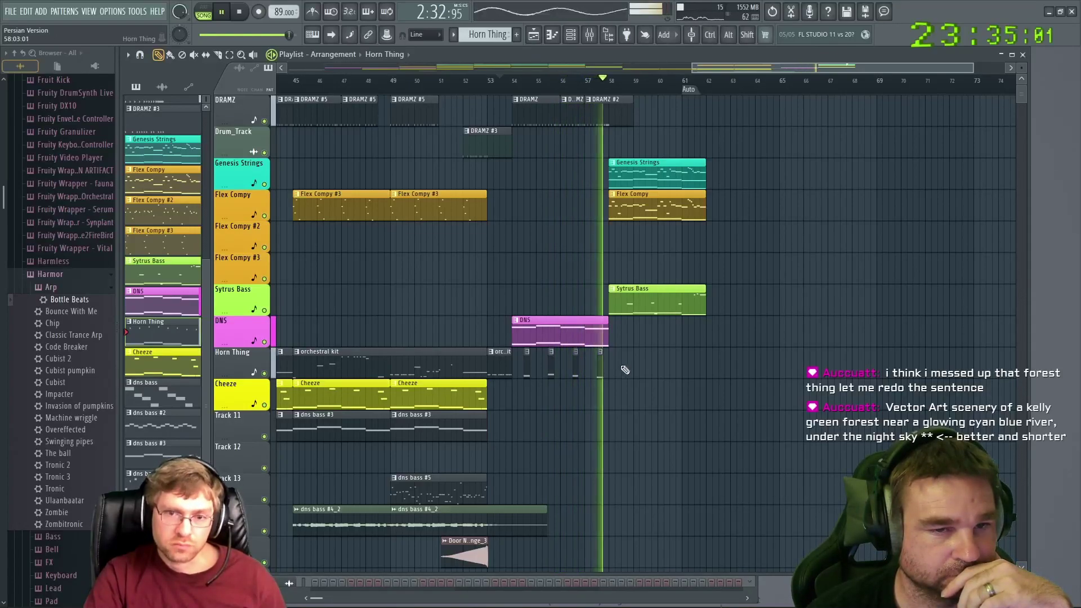
right_click(600, 363)
right_click(576, 363)
right_click(550, 363)
right_click(527, 363)
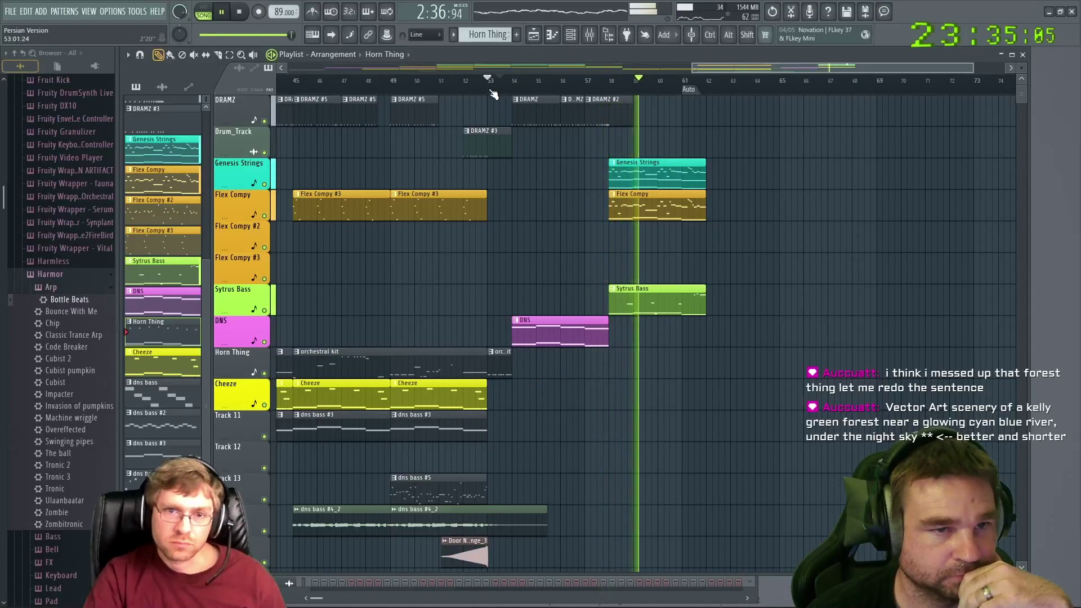
Place a second four-bar DNS clip at bar 58 on the DNS track
click(607, 331)
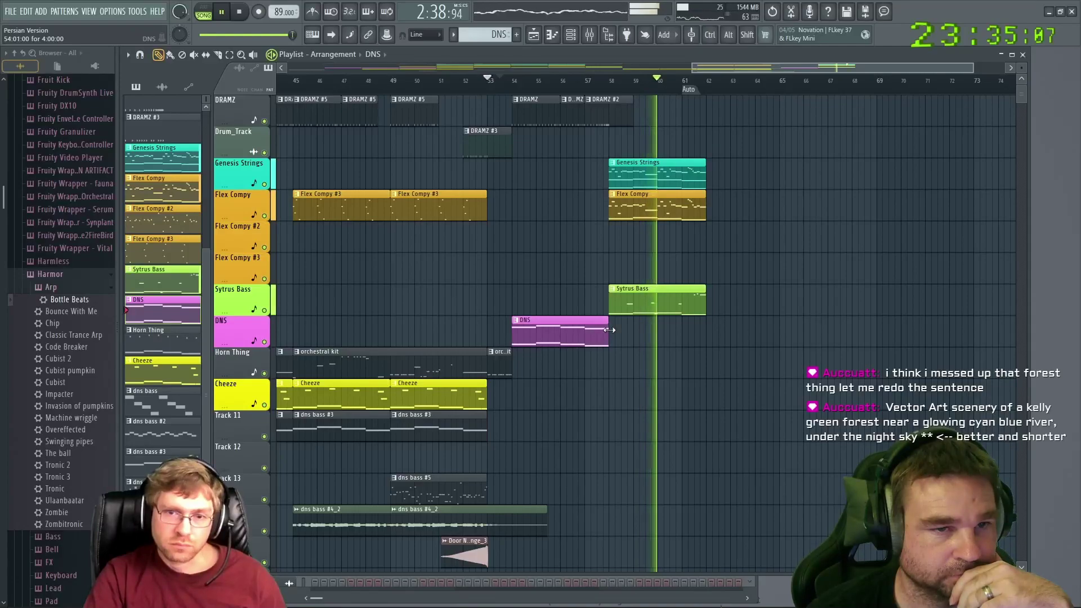
click(629, 331)
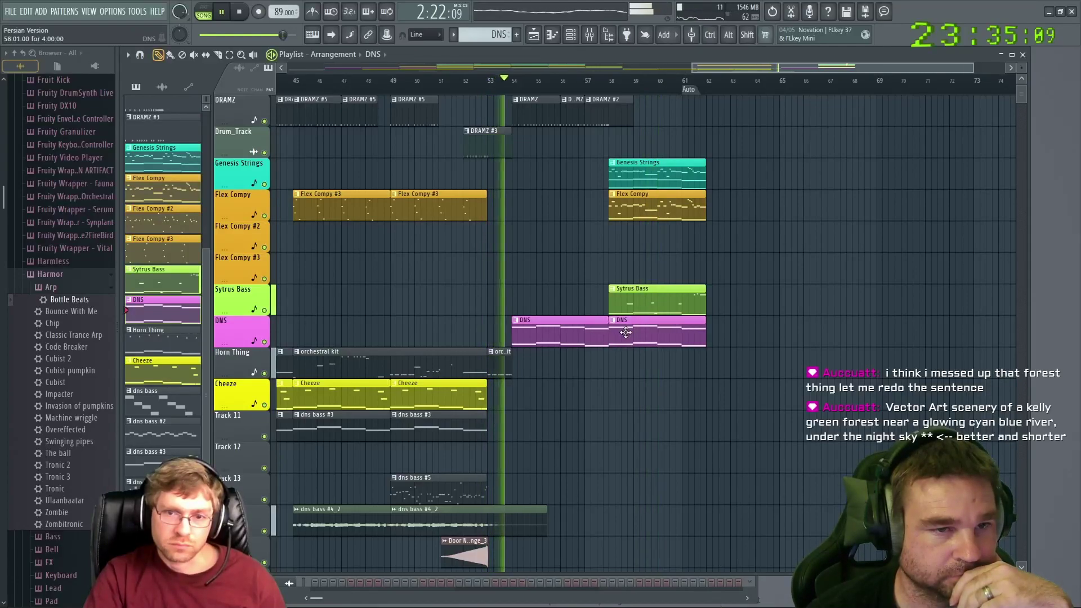
drag(628, 331, 630, 329)
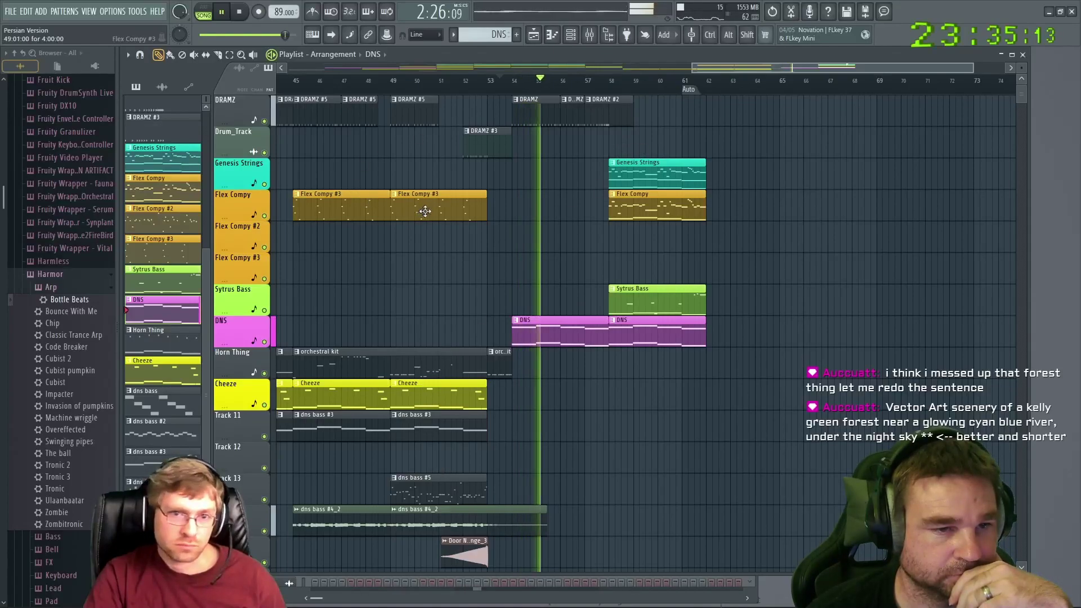
Play from bar 49, delete both Flex Compy #3 clips at bars 45 and 49, and stop playback
click(393, 85)
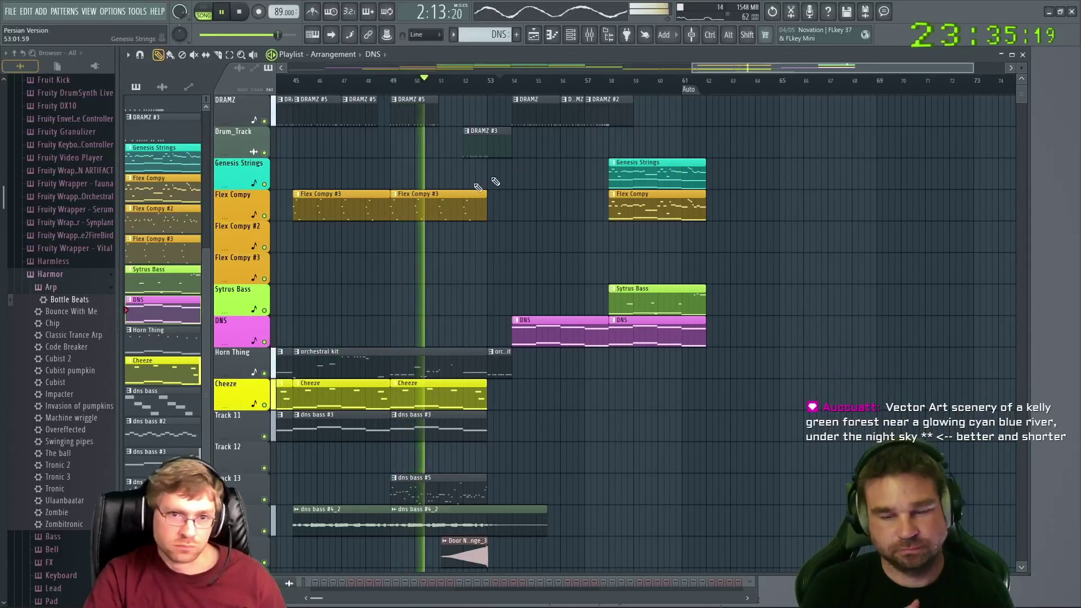
right_click(434, 208)
right_click(361, 210)
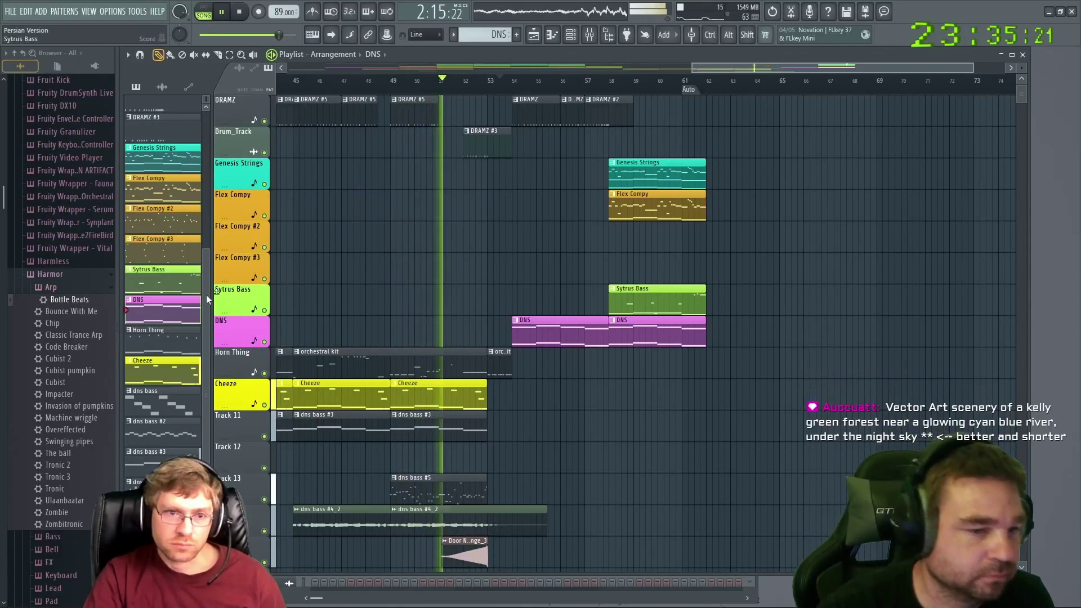
click(192, 287)
key(space)
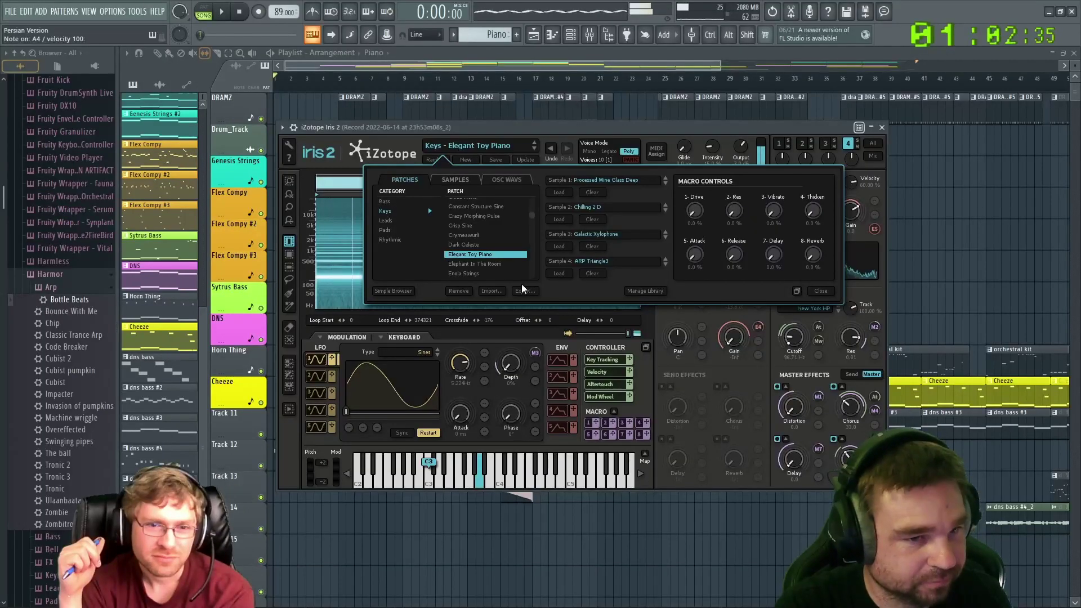
Audition the Keys patches Elephant In The Room and Enola Strings in Iris 2 for the Piano pattern
click(491, 264)
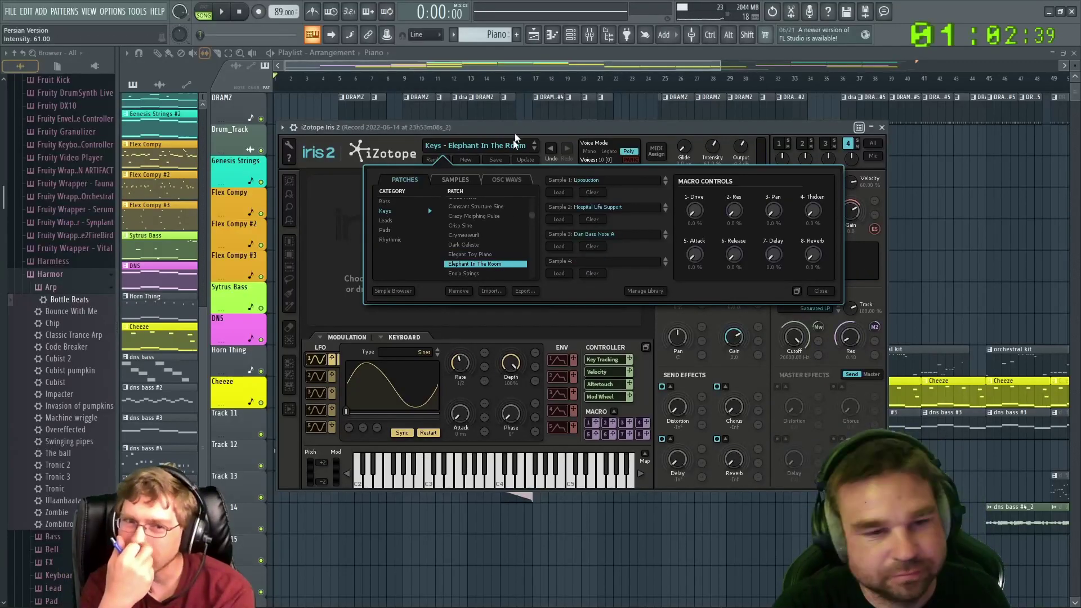
drag(532, 130, 510, 131)
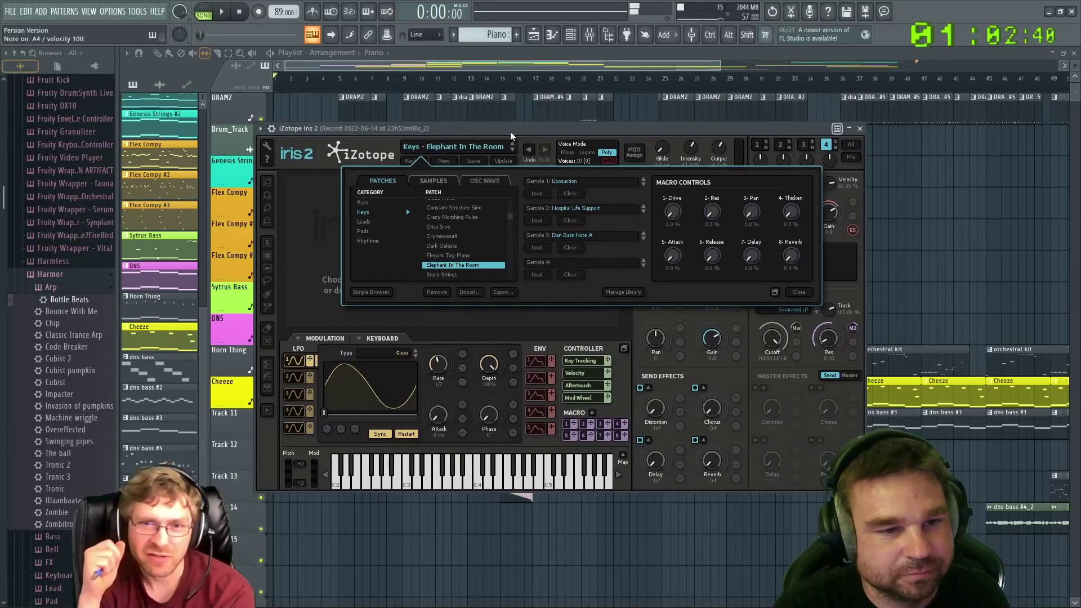
click(441, 275)
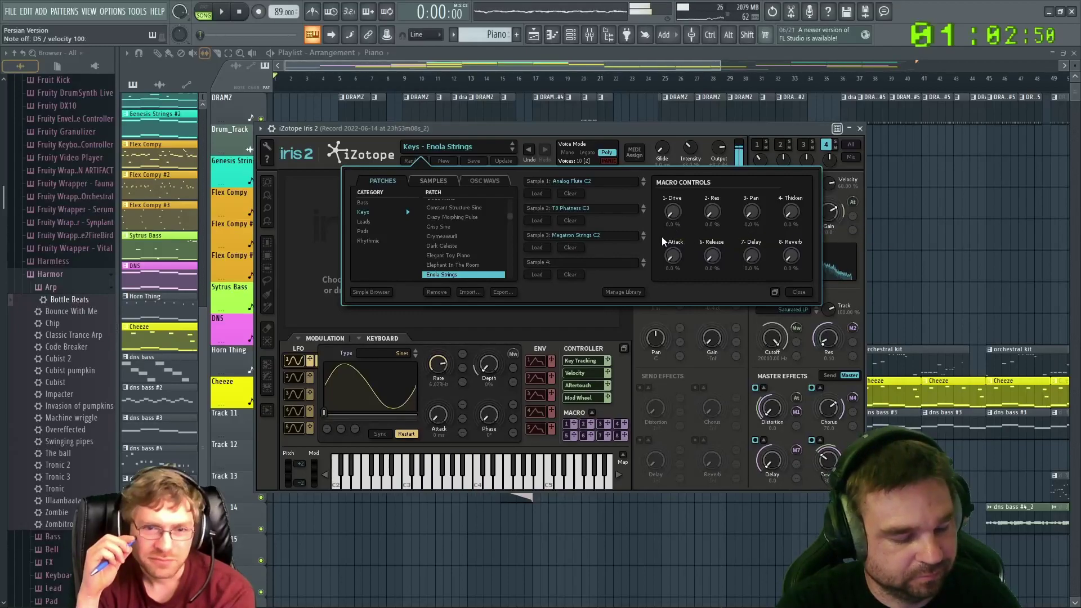
Close the Iris 2 window and display the channel rack
click(861, 129)
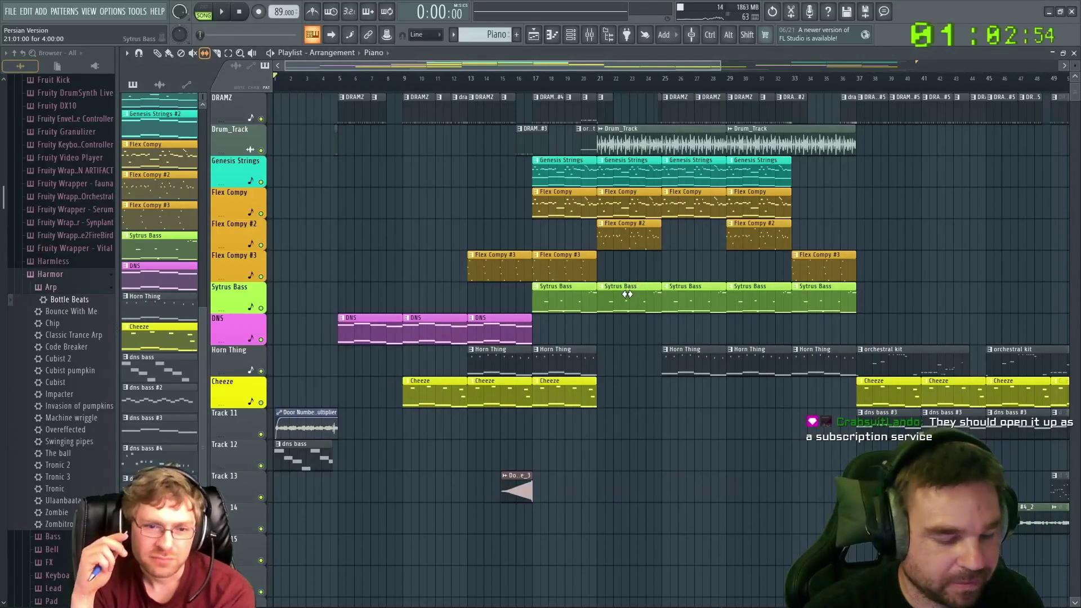
key(F6)
right_click(542, 485)
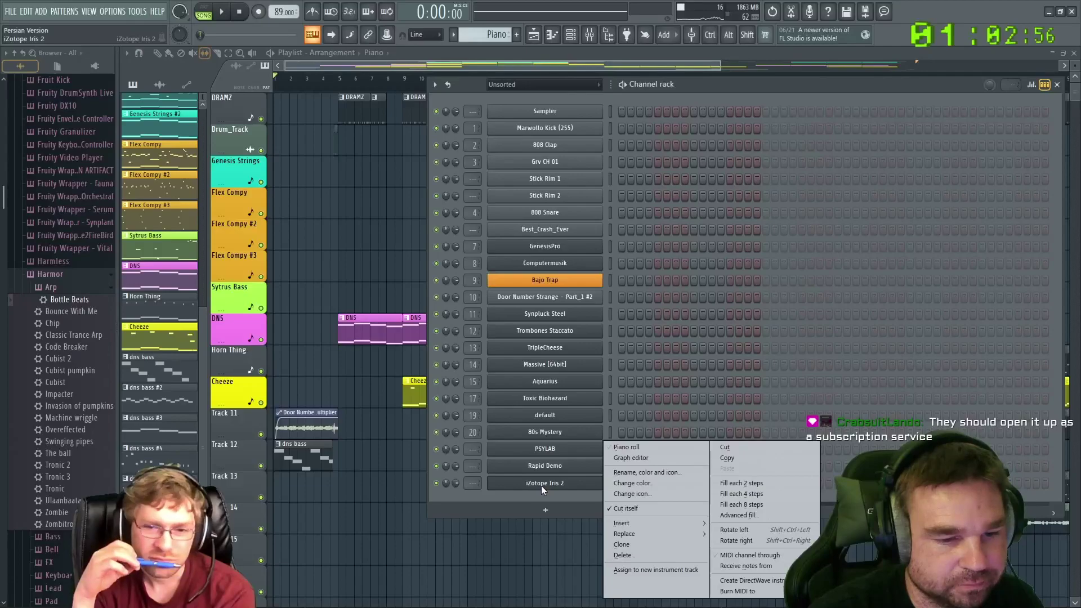
click(541, 485)
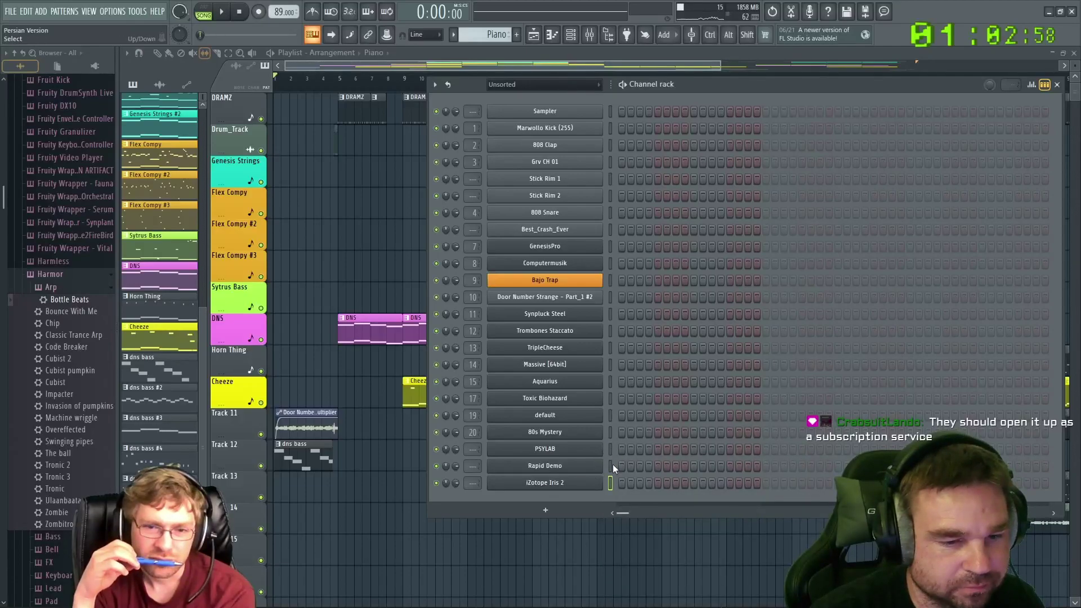
click(545, 483)
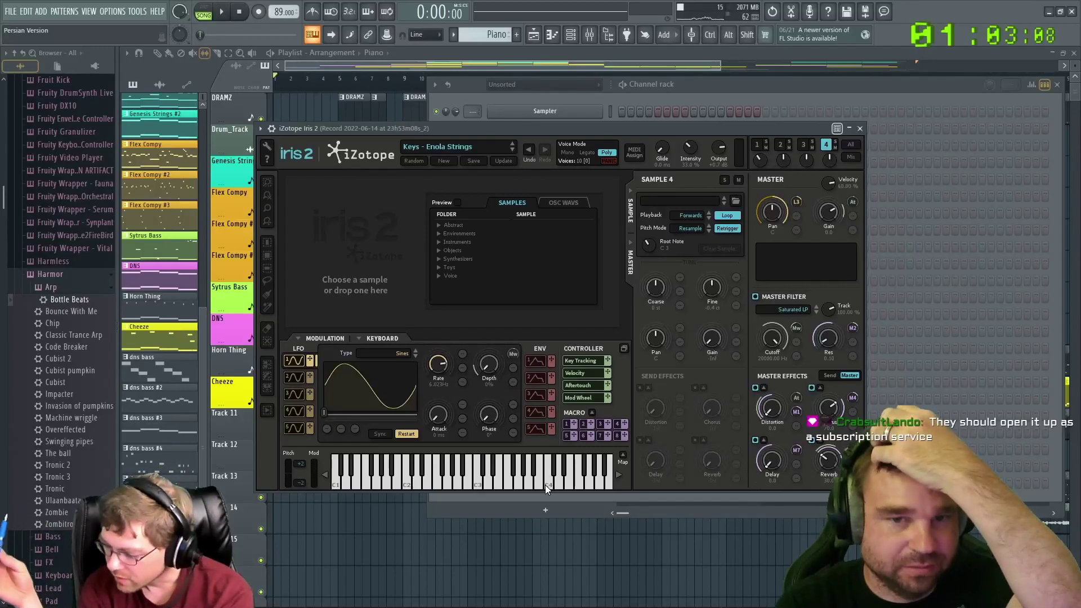
drag(572, 129, 620, 137)
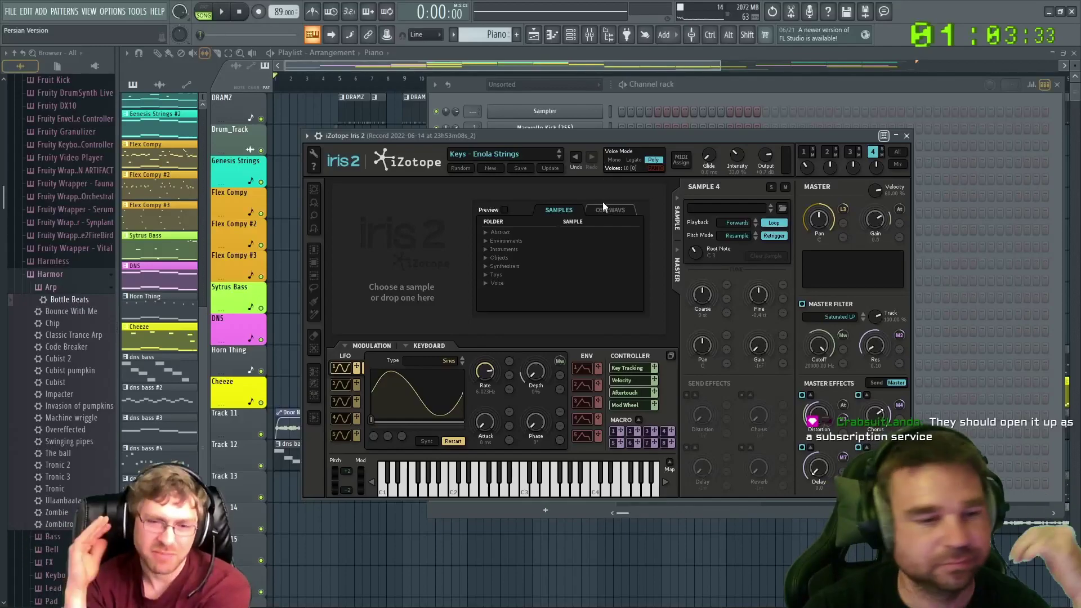
mouse_move(559, 137)
mouse_down()
mouse_move(545, 141)
mouse_move(562, 139)
mouse_up()
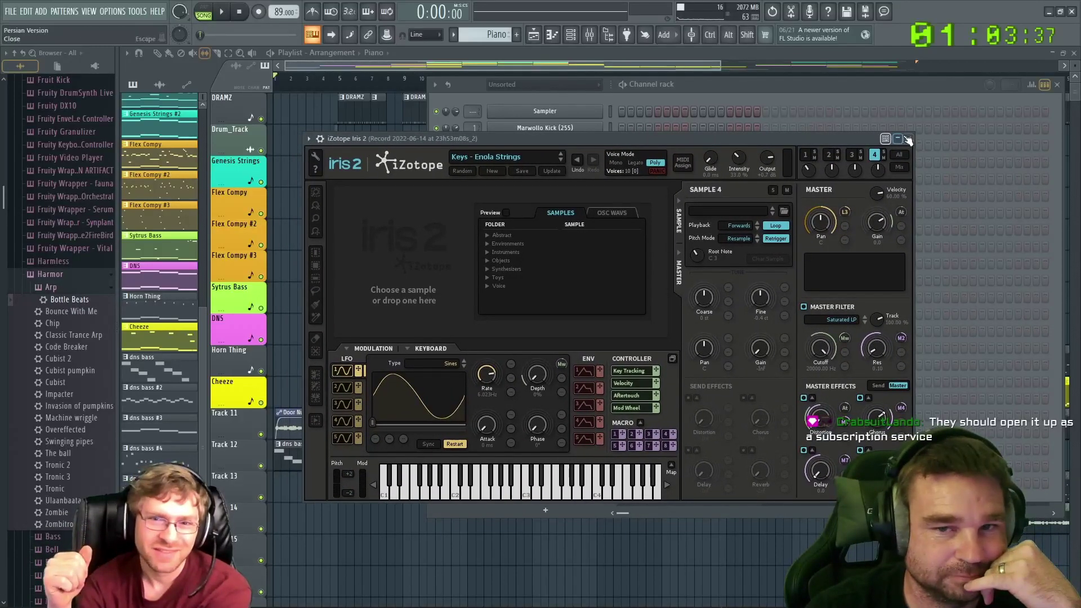
key(Escape)
Replace the iZotope Iris 2 channel with FLEX
right_click(543, 482)
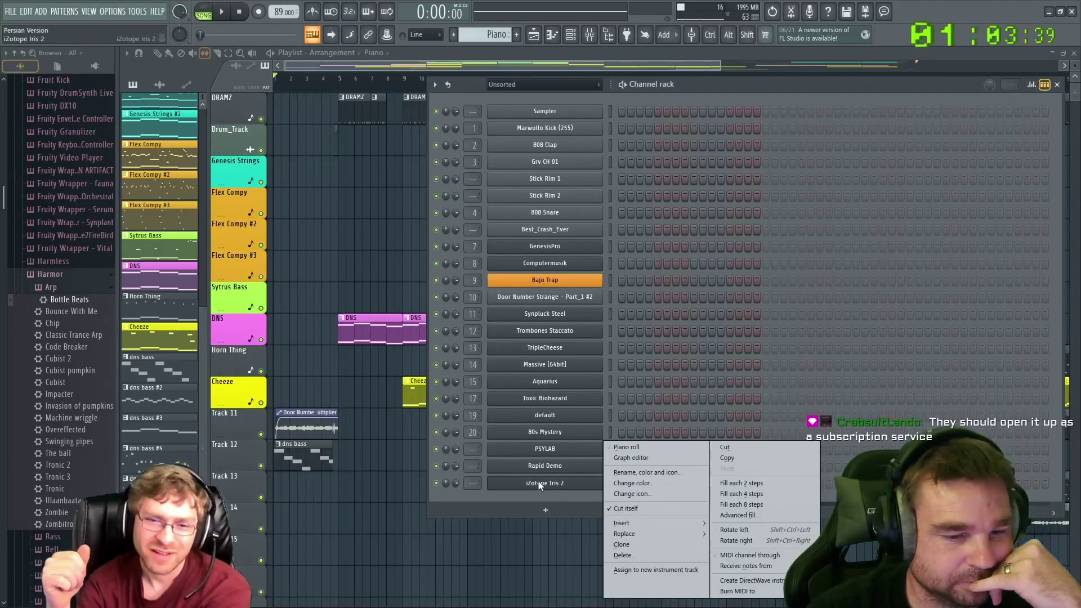
mouse_move(698, 534)
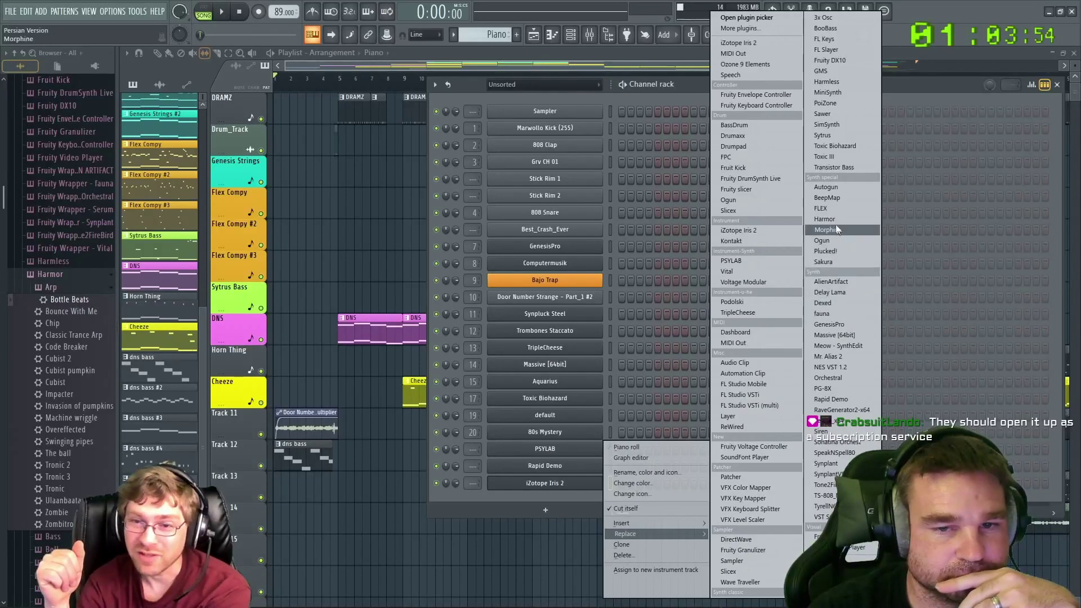
click(828, 209)
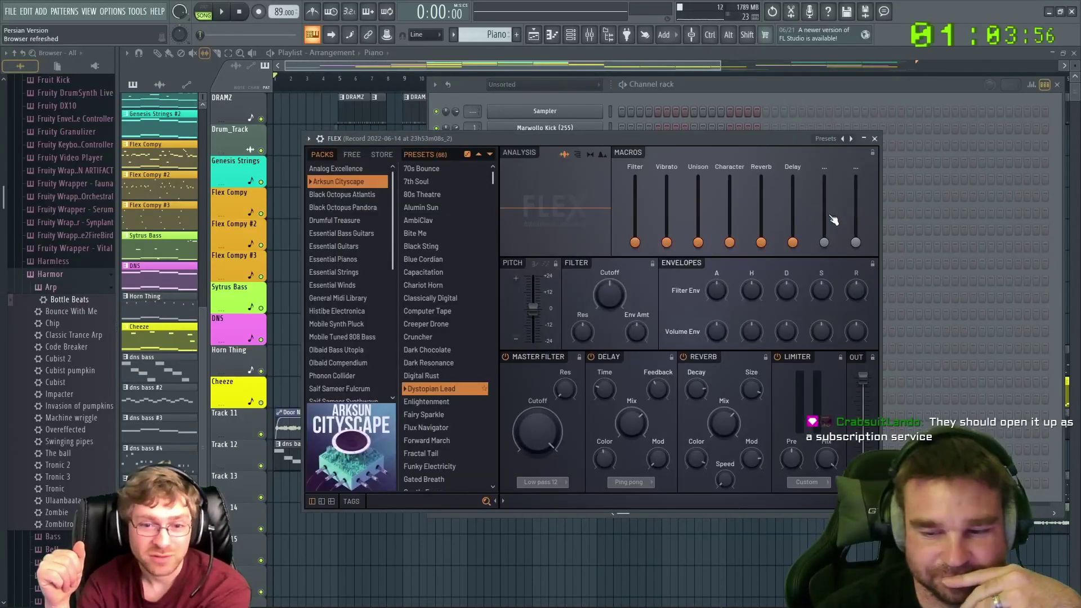
mouse_move(596, 141)
mouse_down()
mouse_move(563, 138)
mouse_move(595, 143)
mouse_up()
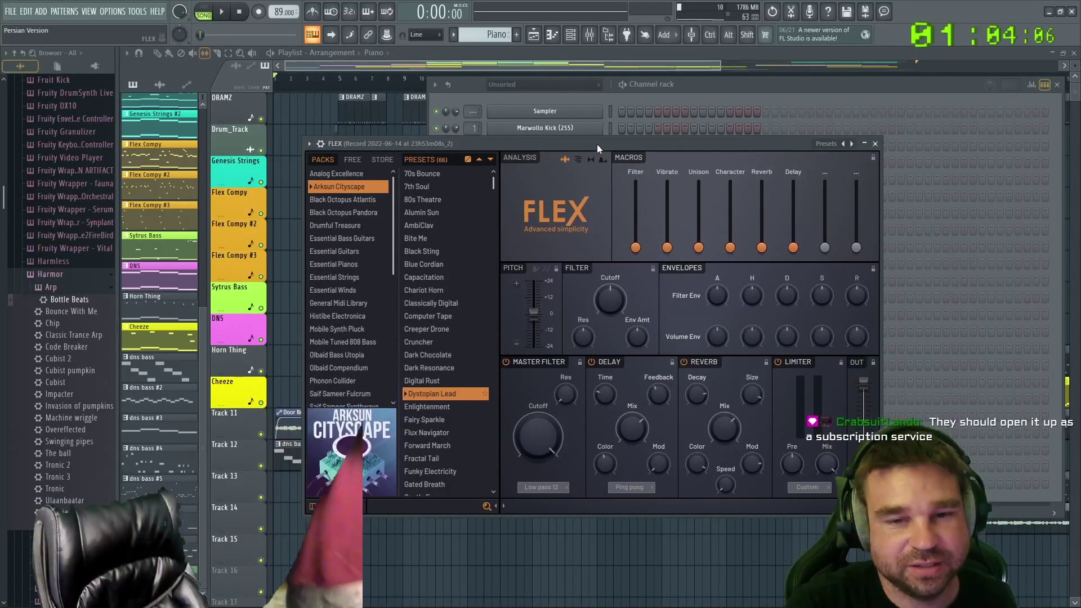
drag(601, 143, 603, 142)
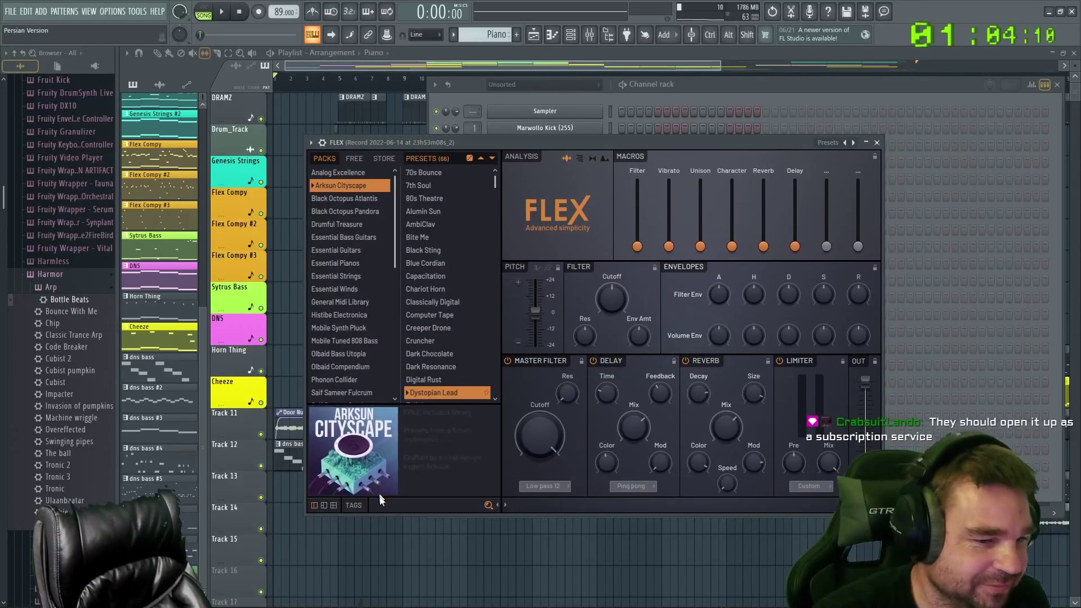
Filter the FLEX presets by the Piano type tag across all packs
click(355, 506)
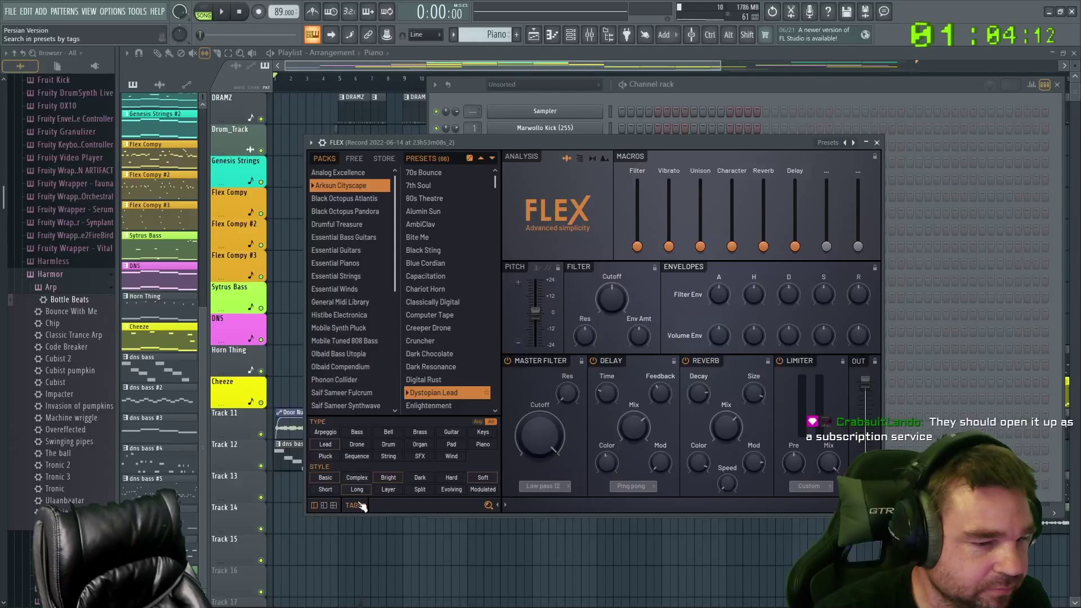
click(477, 445)
scroll(397, 271, down, 1)
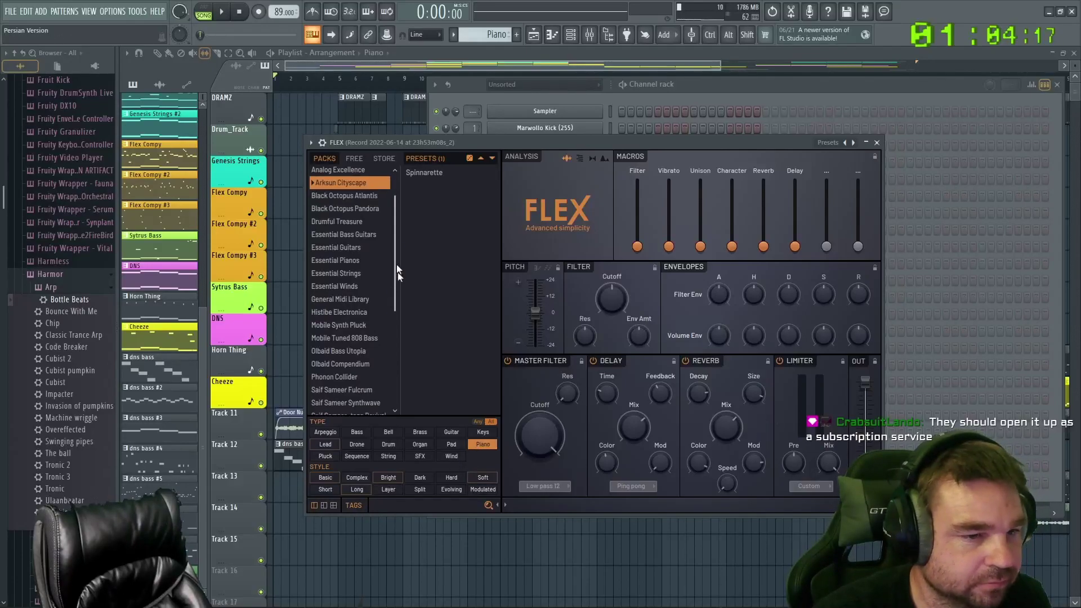
scroll(397, 273, down, 4)
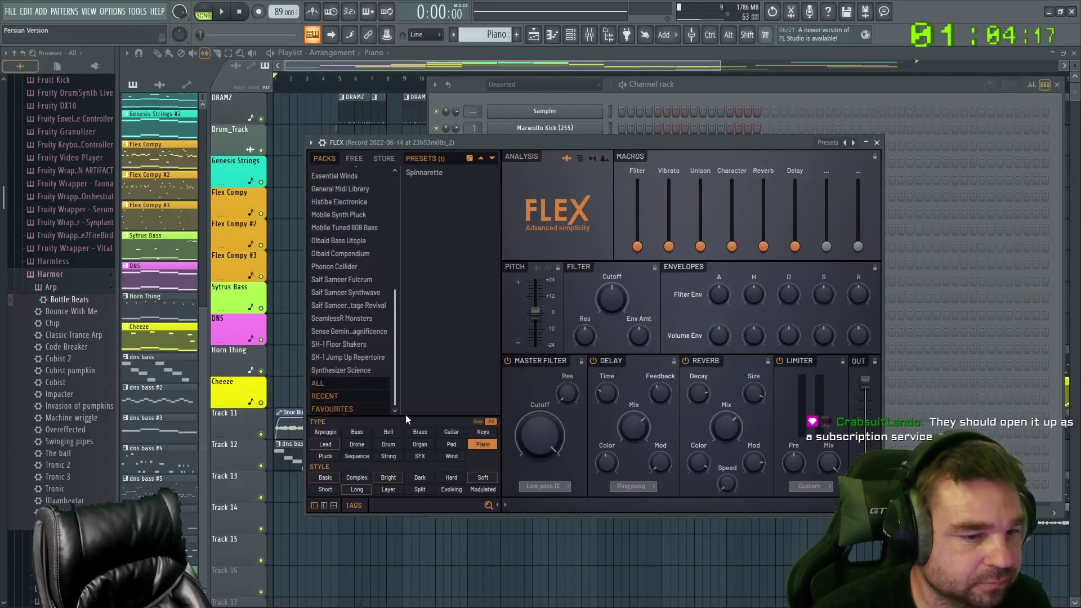
click(325, 385)
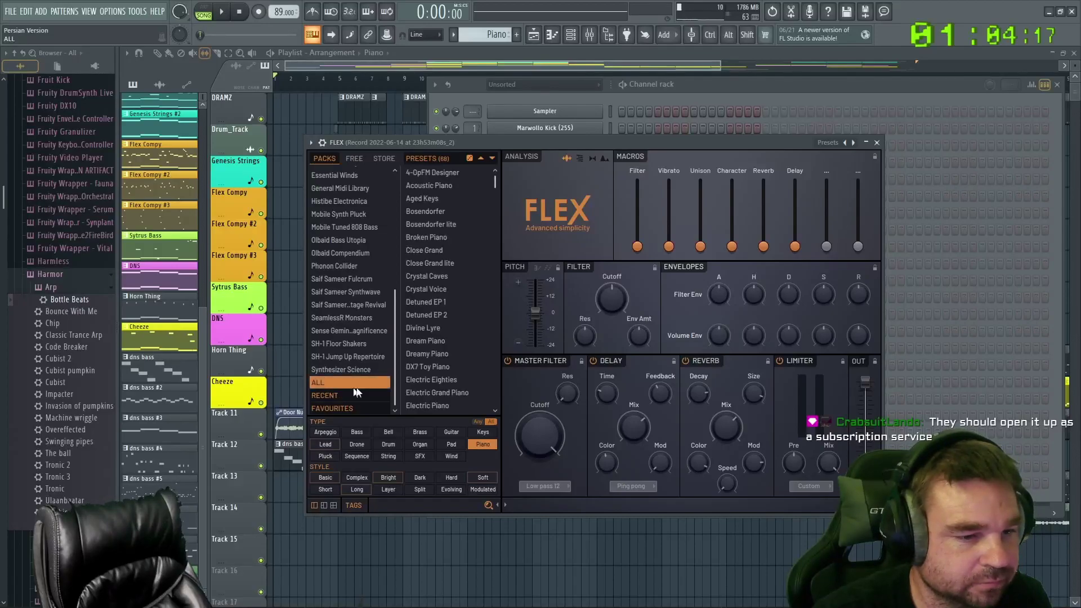
Audition 4-OpFM Designer, Acoustic Piano, Aged Keys and Bosendorfer, load the Bosendorfer lite preset, and close FLEX
click(448, 173)
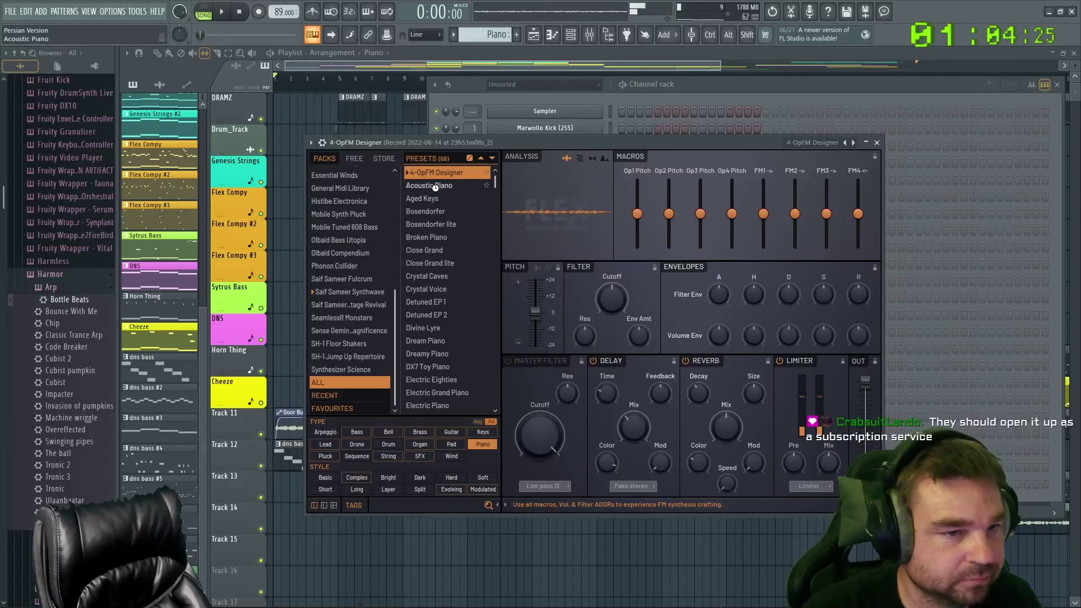
click(435, 186)
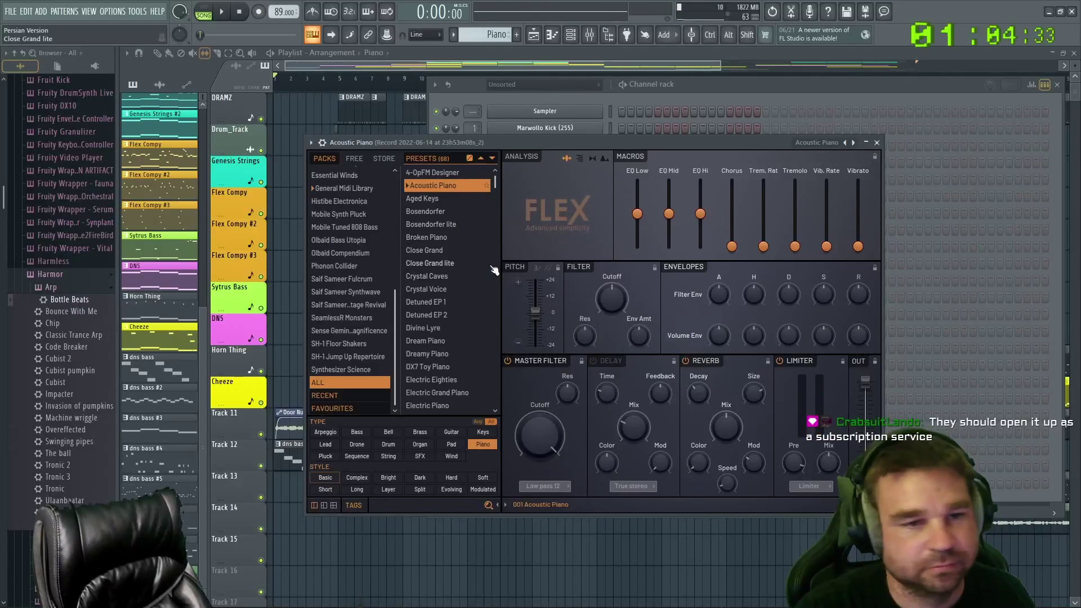
click(454, 199)
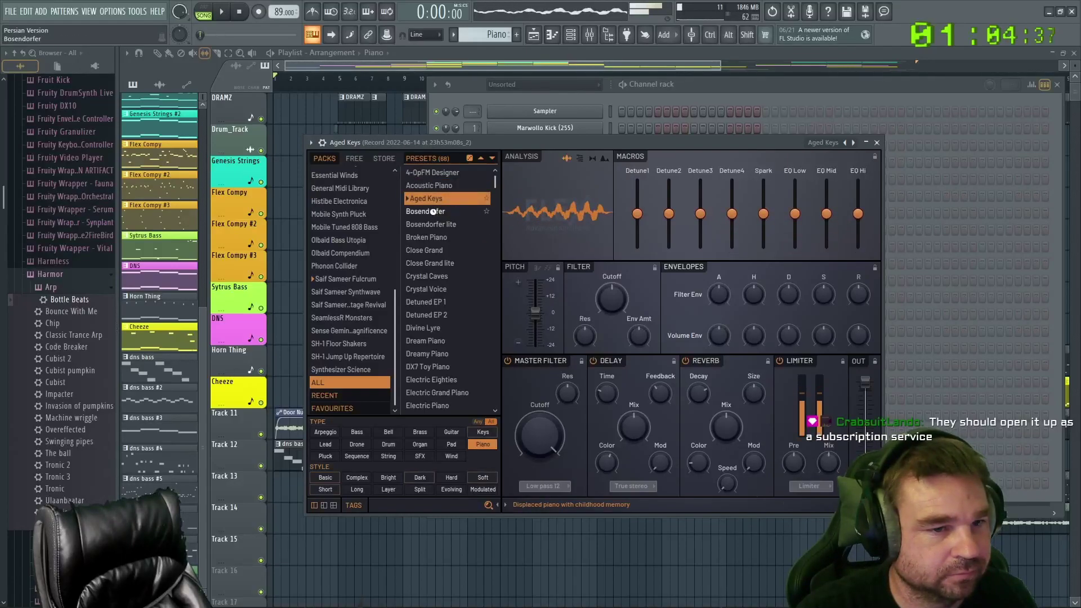
key(Down)
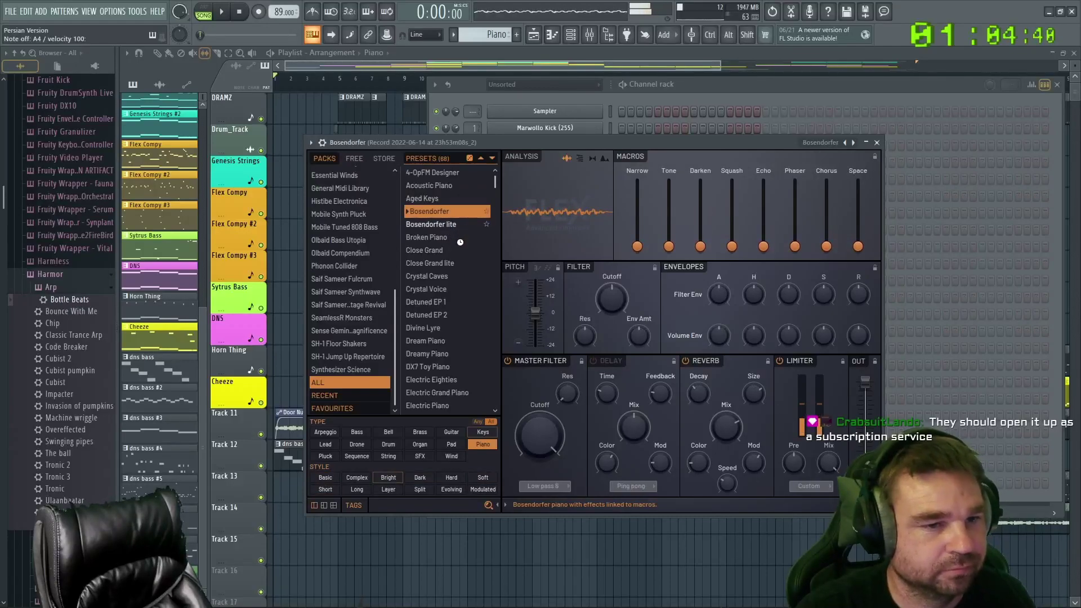
key(Down)
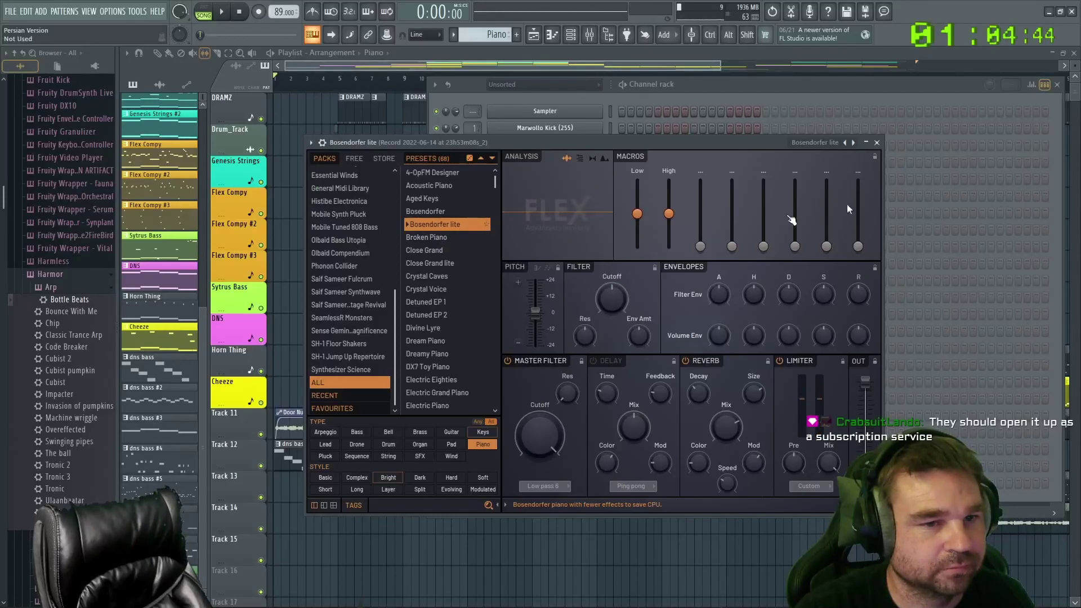
click(876, 143)
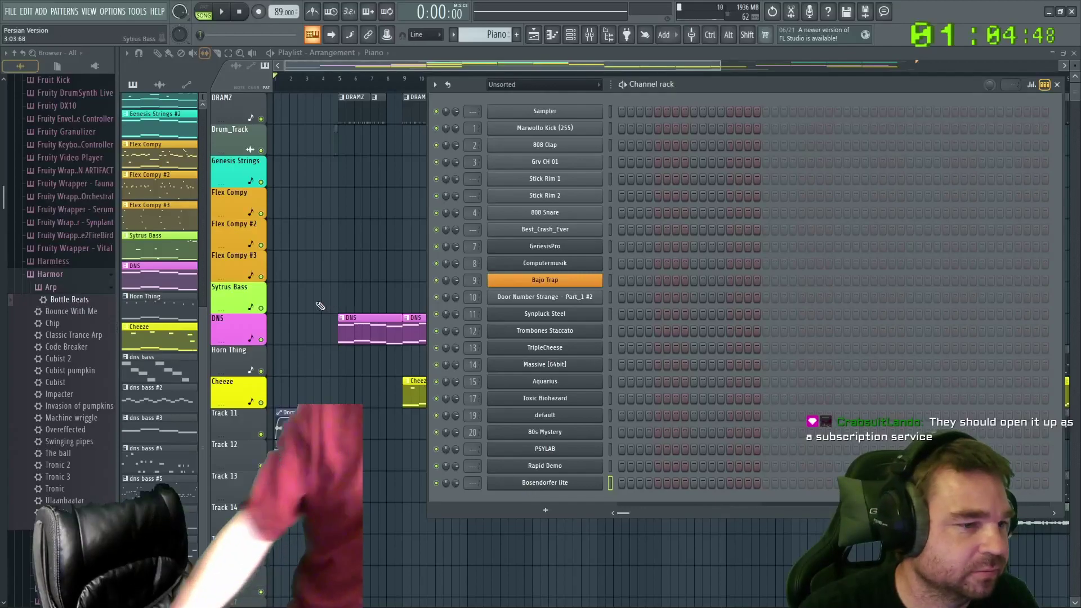
Open the Door Number Strange audio clip in the Edison audio editor
click(159, 85)
click(169, 138)
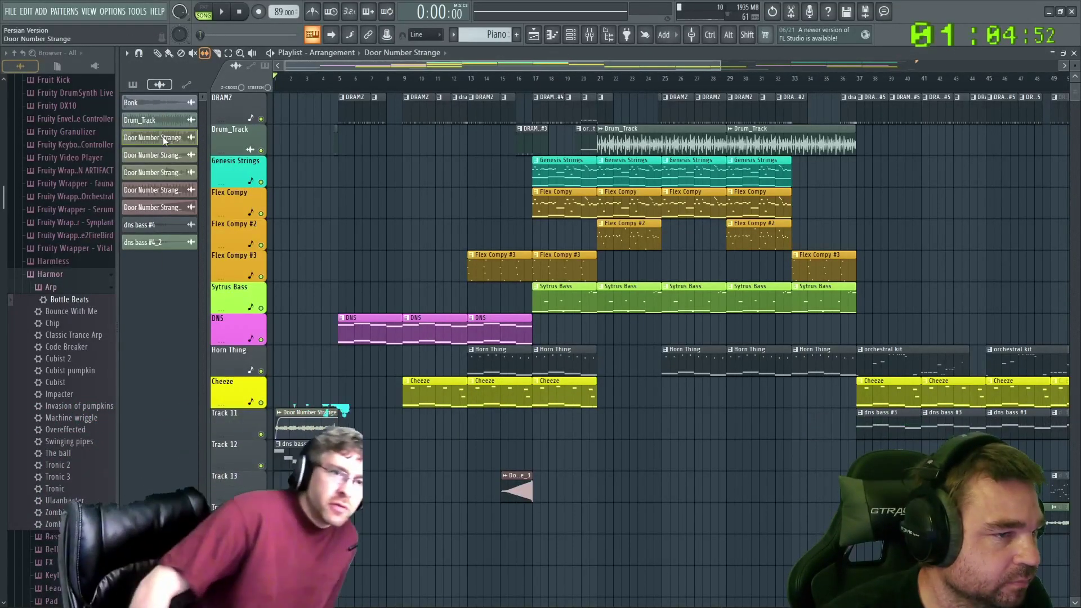
right_click(163, 136)
click(159, 145)
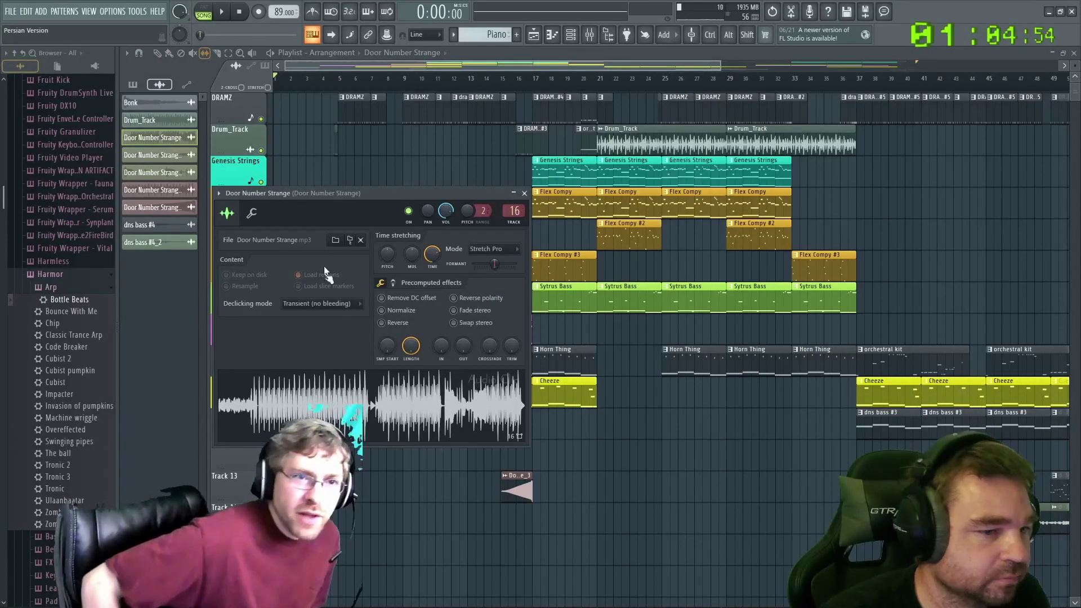
right_click(303, 399)
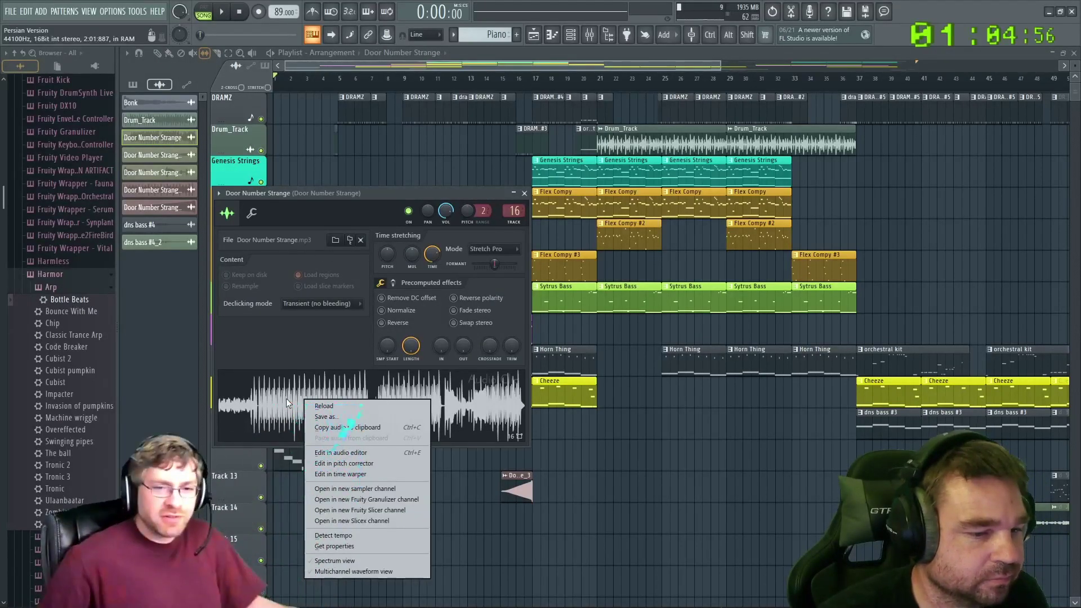
click(318, 405)
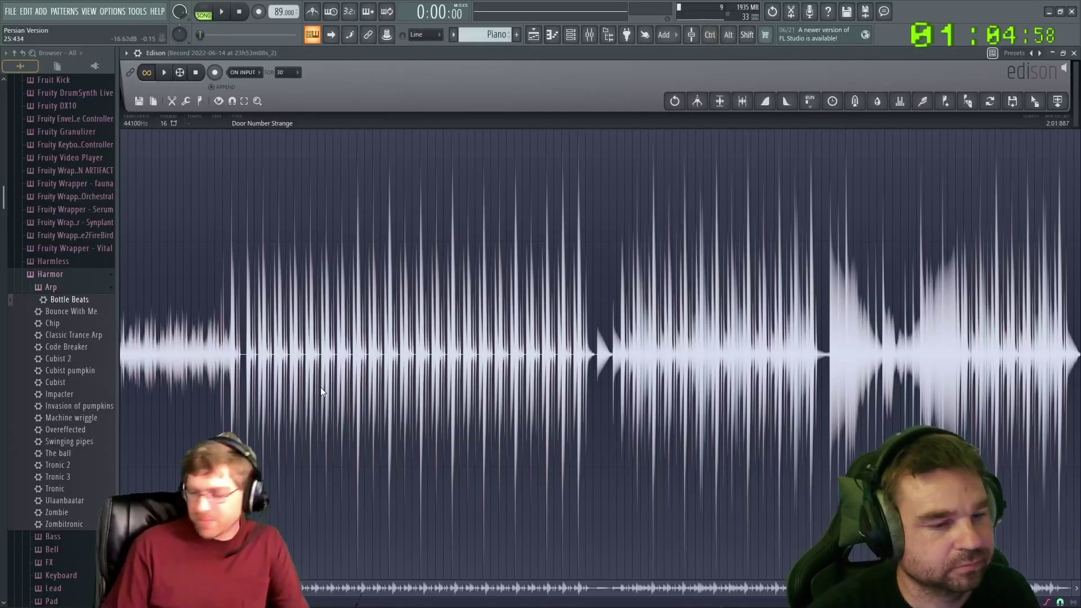
Play parts of the Door Number Strange beat and select the decaying hit from about 19.505 to 20.098 seconds
scroll(248, 373, up, 5)
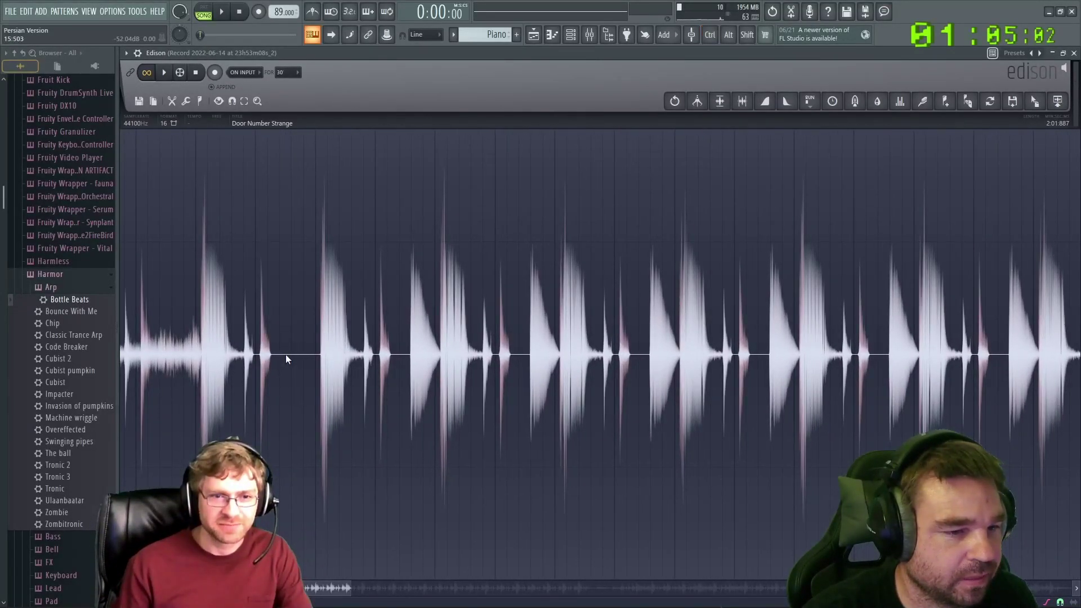
key(space)
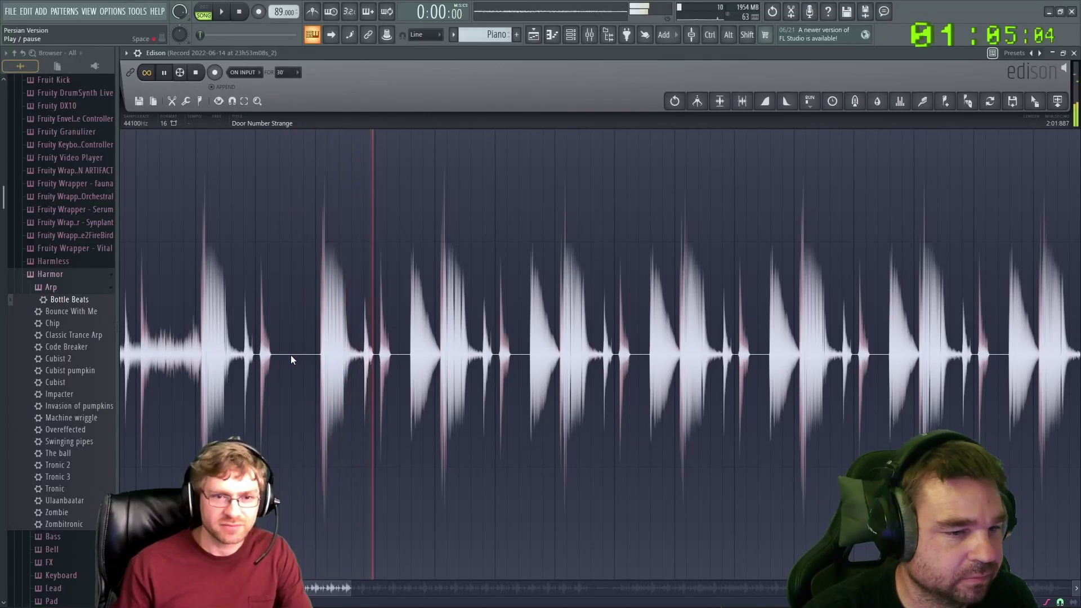
key(space)
scroll(408, 397, down, 4)
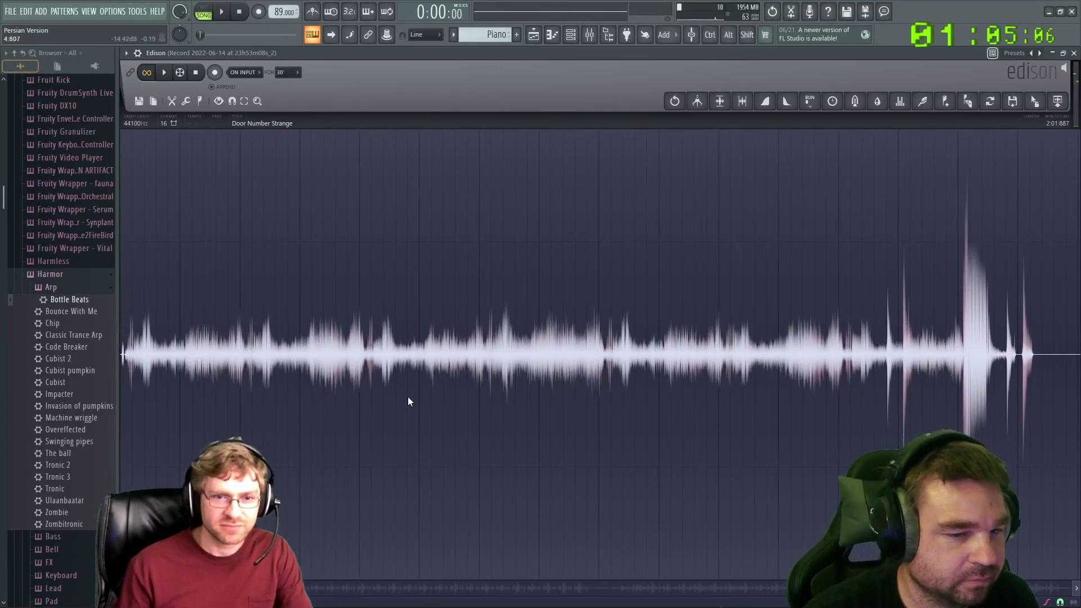
scroll(335, 374, up, 5)
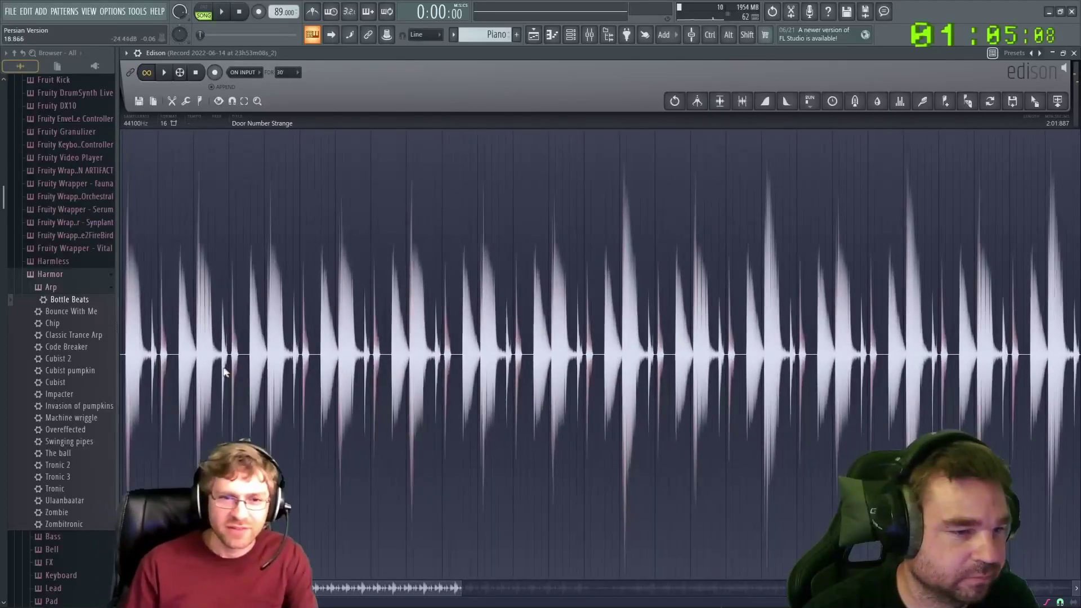
scroll(500, 367, down, 3)
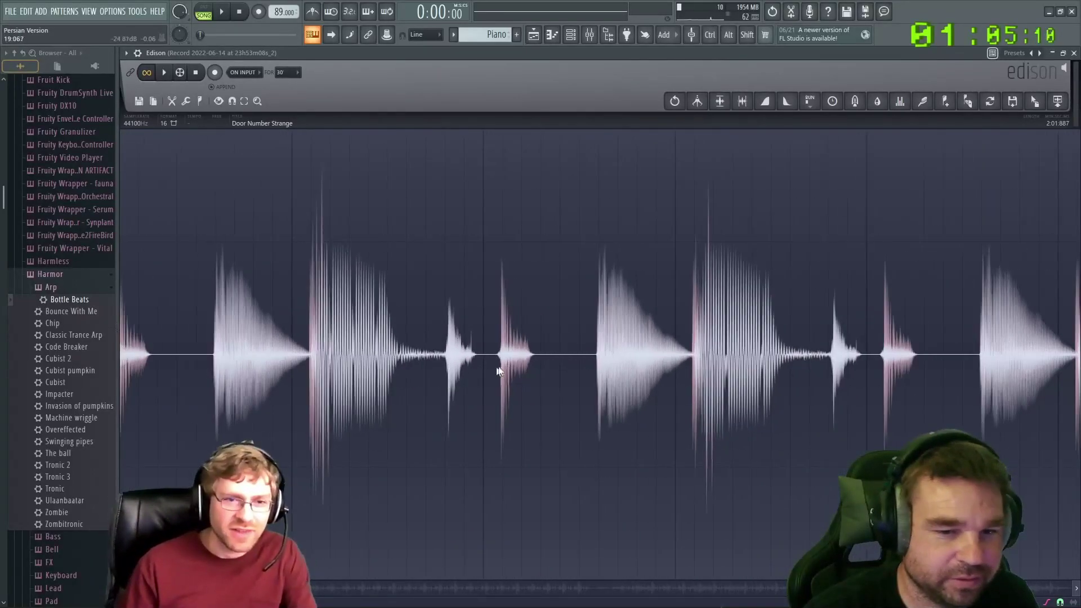
key(space)
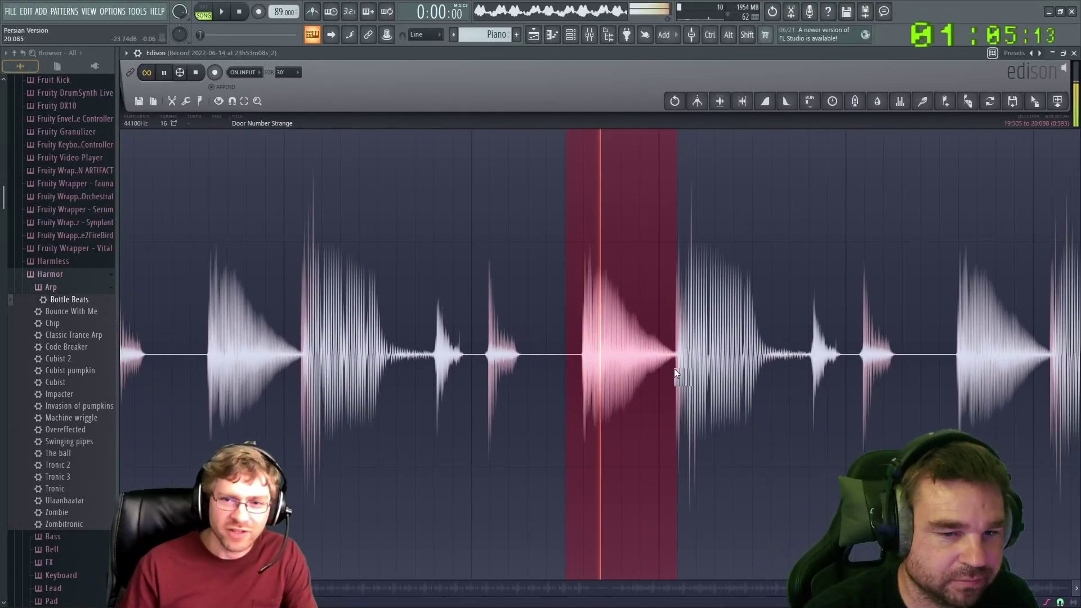
key(space)
Trim the selection's start to the decaying hit's onset at about 19.583 seconds and audition the selected hit
drag(509, 357, 521, 364)
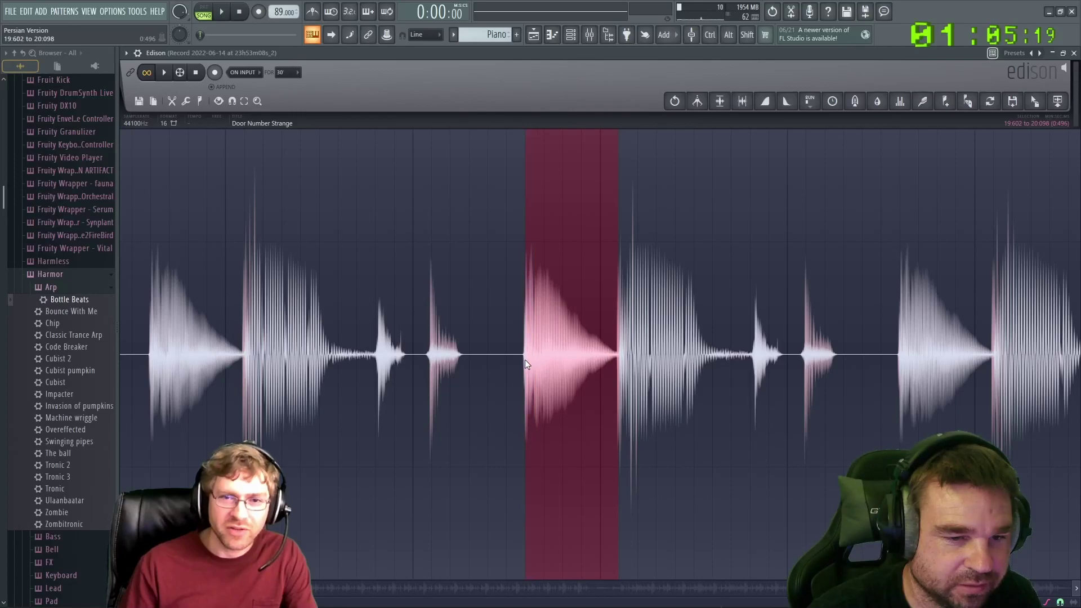
drag(522, 359, 518, 363)
key(space)
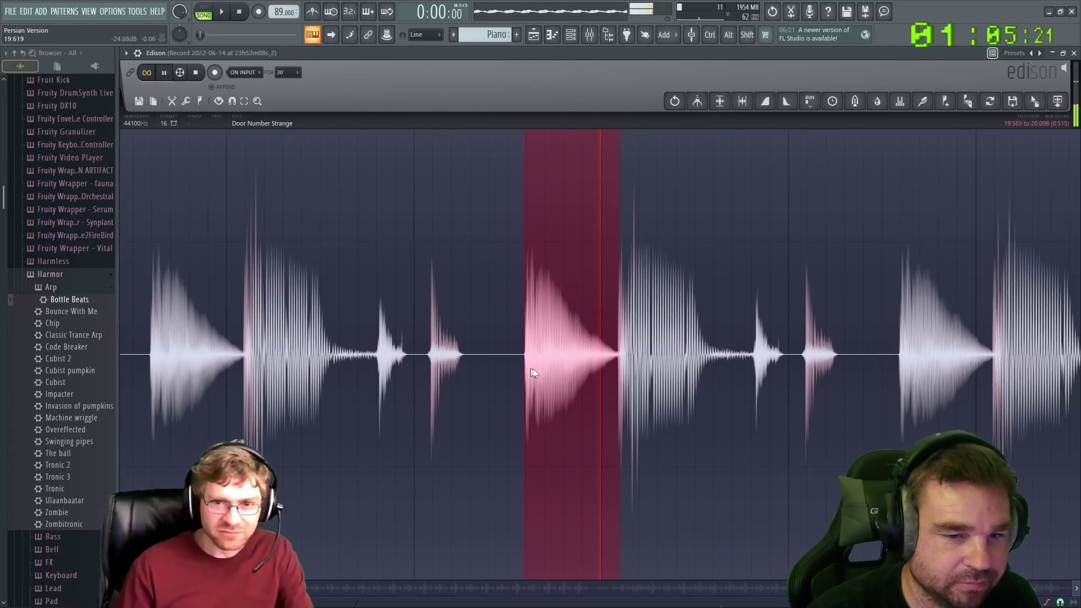
key(space)
Examine the selection's end boundary where the decaying hit meets the following hit, and compare it with the surrounding beats
scroll(620, 361, up, 5)
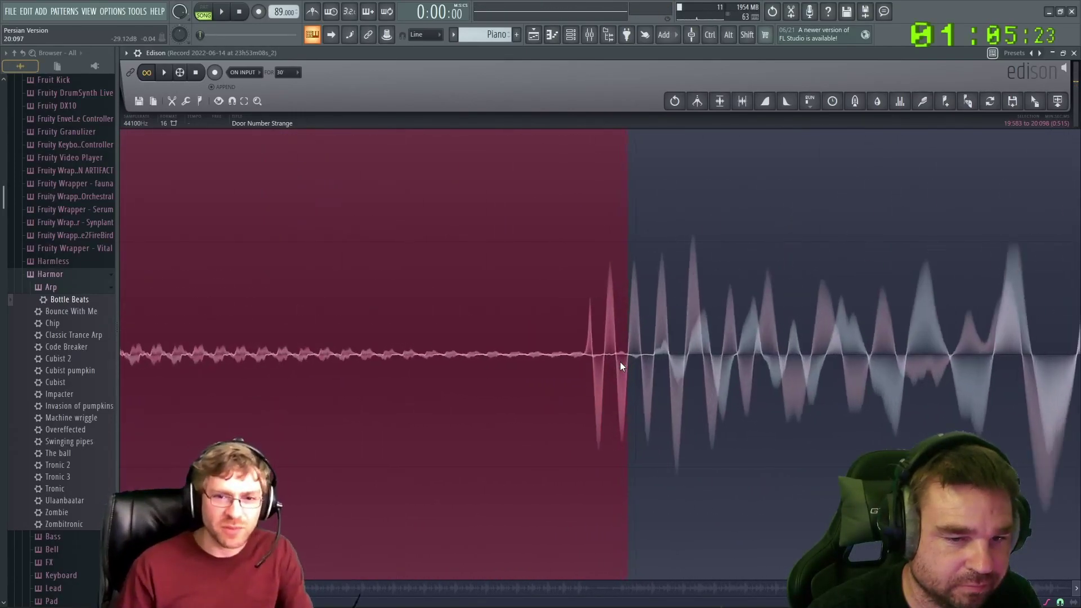
scroll(620, 361, up, 1)
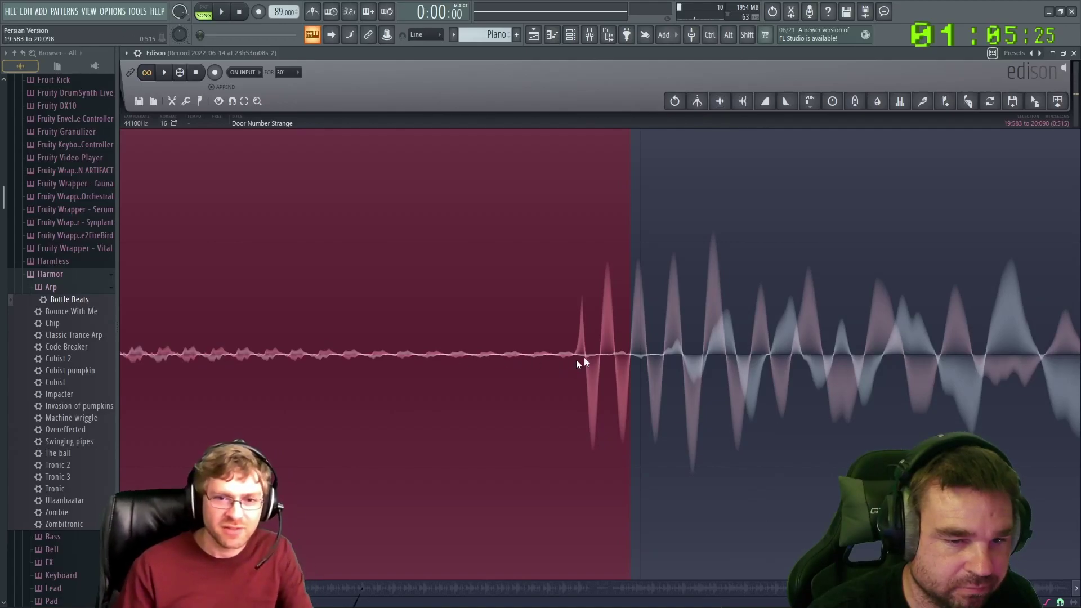
click(282, 363)
key(ctrl+z)
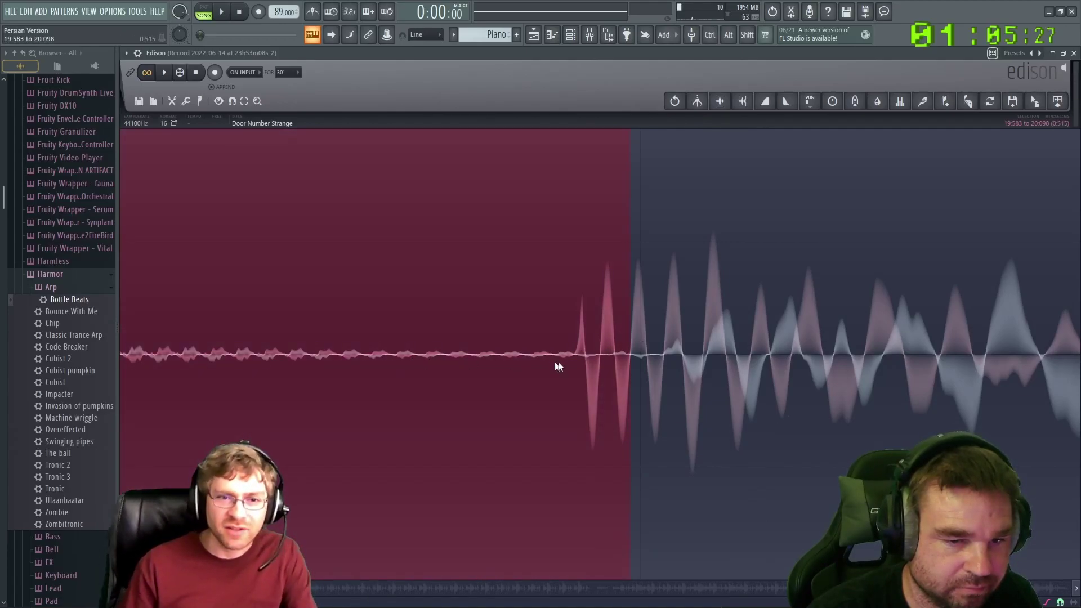
click(283, 384)
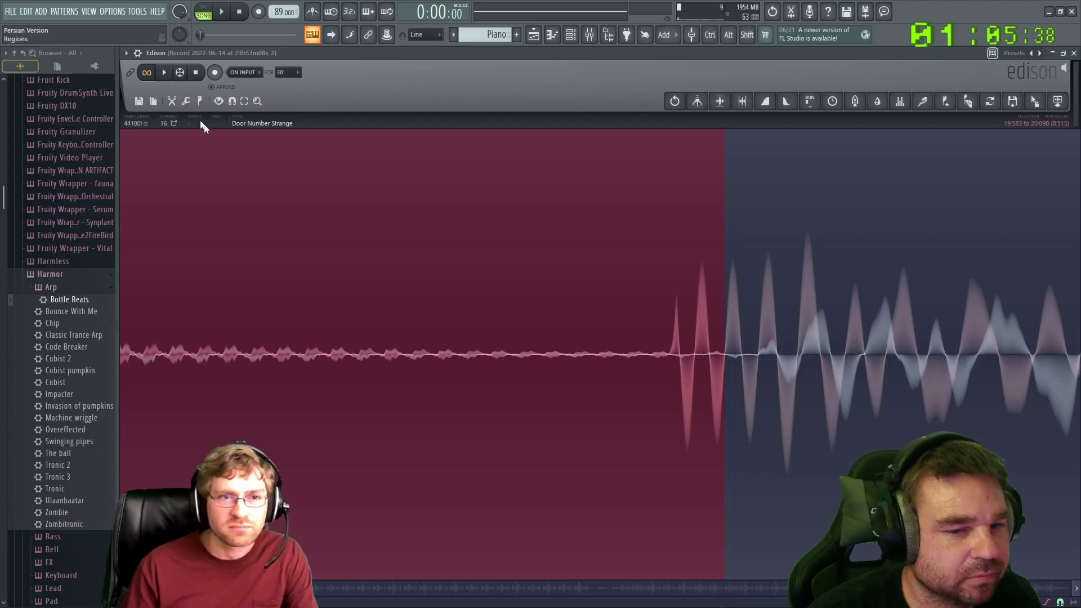
scroll(456, 294, down, 3)
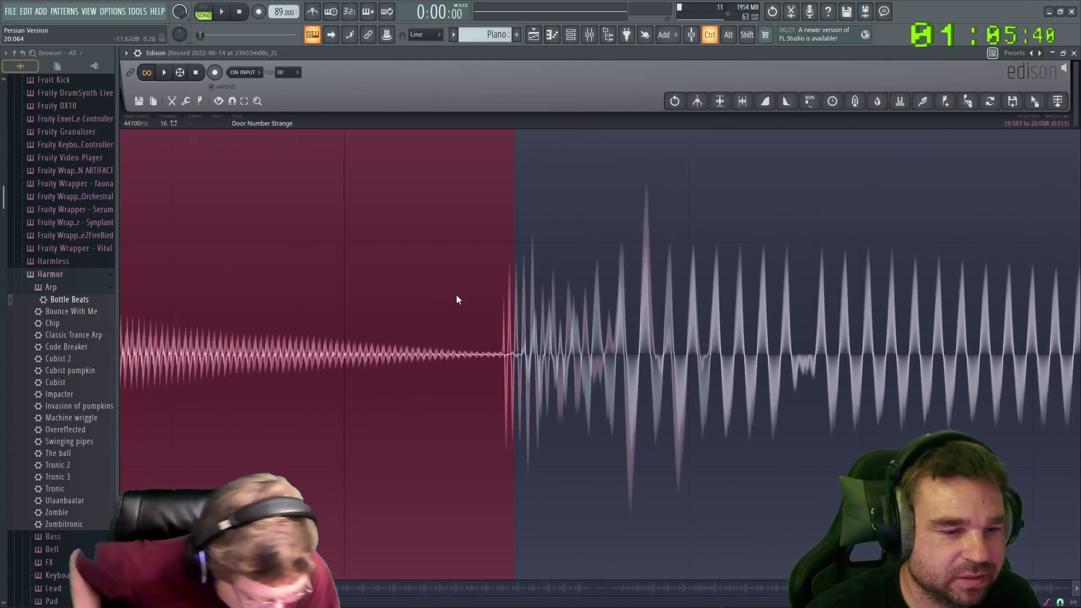
scroll(456, 295, down, 6)
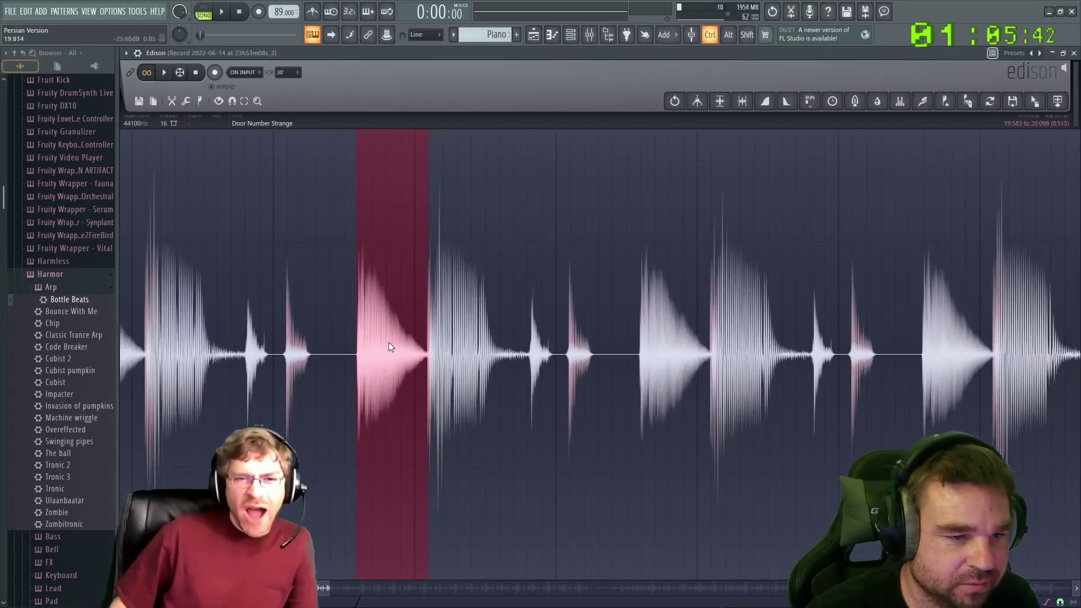
scroll(391, 346, down, 5)
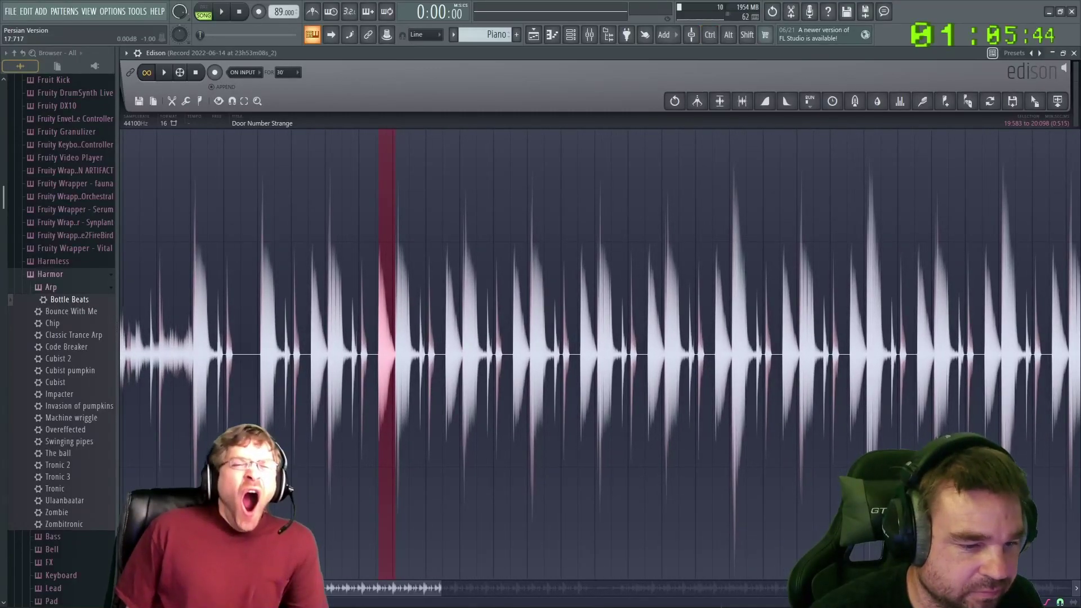
Clear the selection and play the opening beats of Door Number Strange to find an earlier occurrence of the hit
scroll(404, 386, up, 3)
click(512, 353)
key(space)
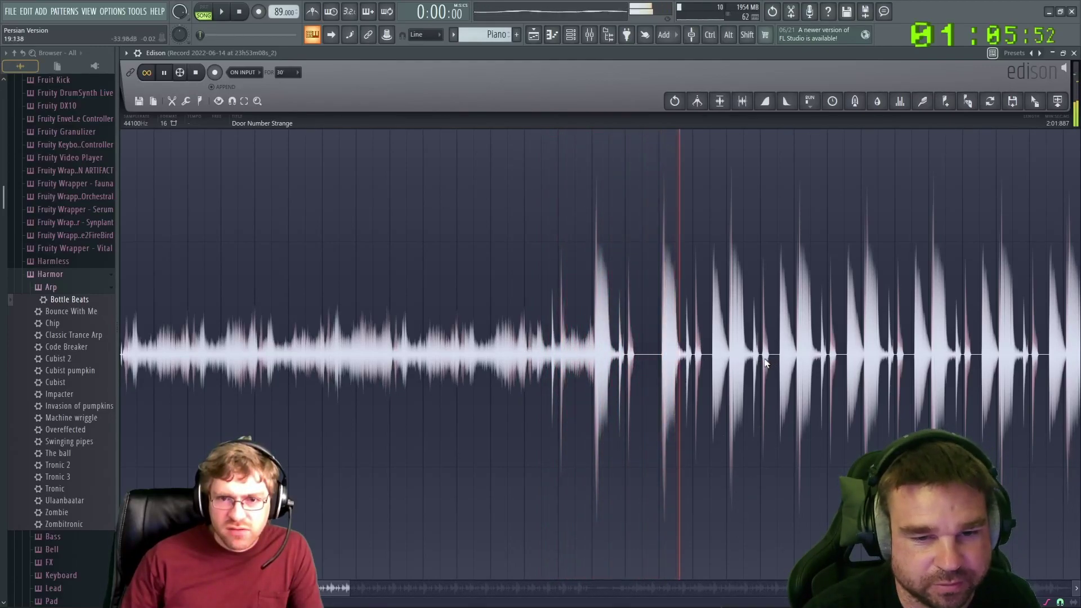
key(space)
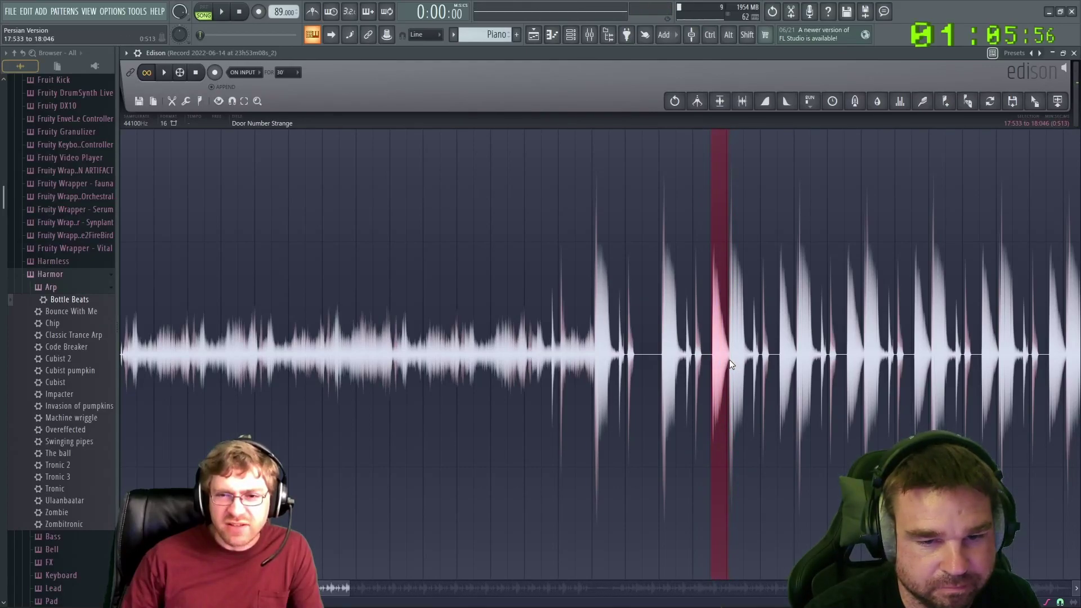
Select the earlier decaying hit from about 17.590 to 18.097 seconds, fitting both edges to the waveform
scroll(729, 359, up, 5)
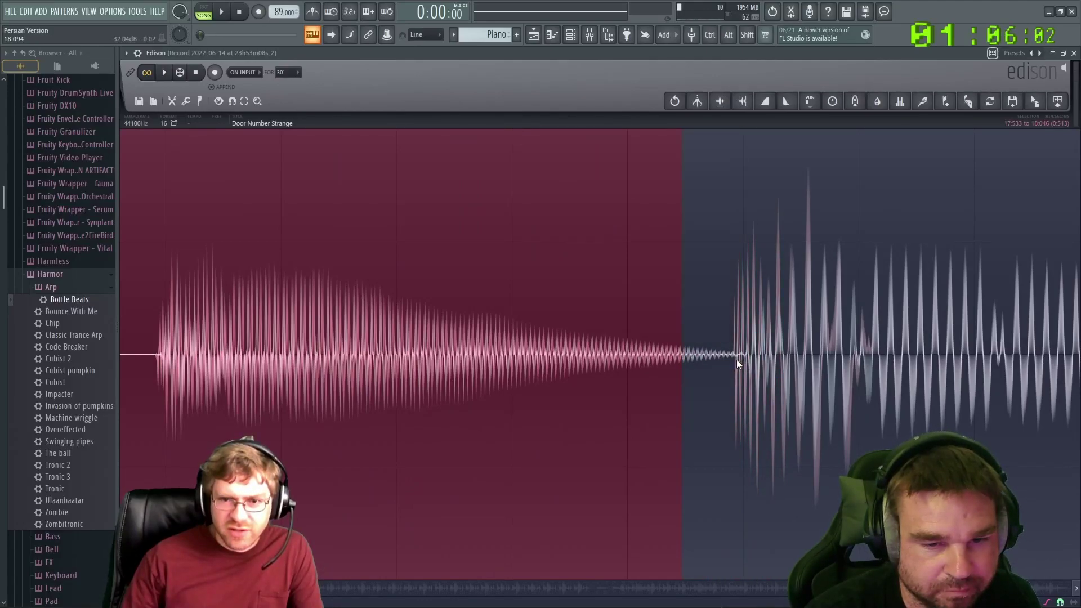
scroll(736, 359, up, 4)
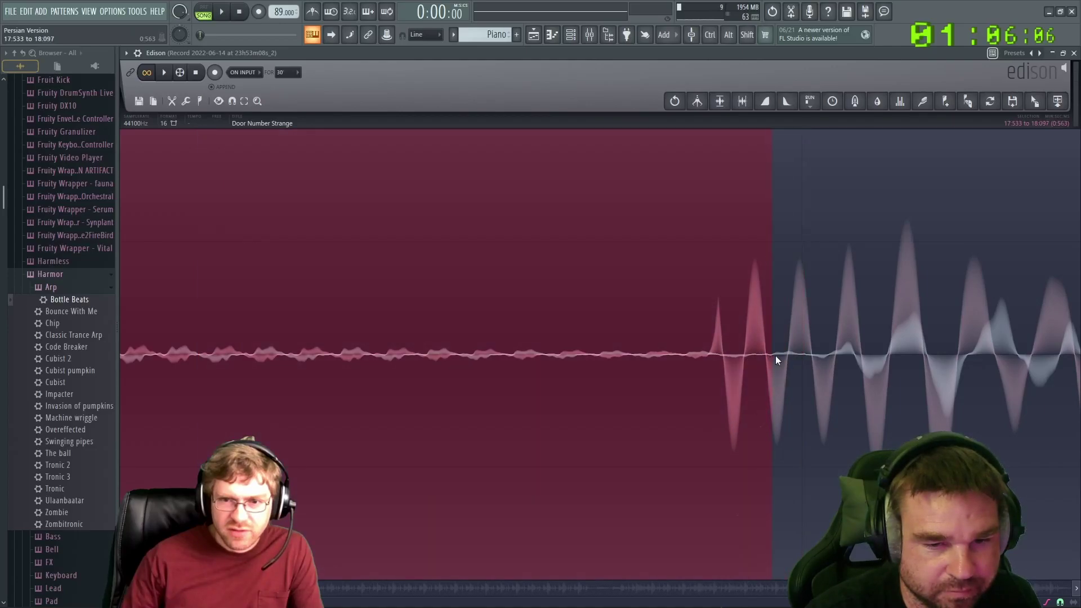
scroll(775, 355, down, 6)
scroll(585, 357, up, 5)
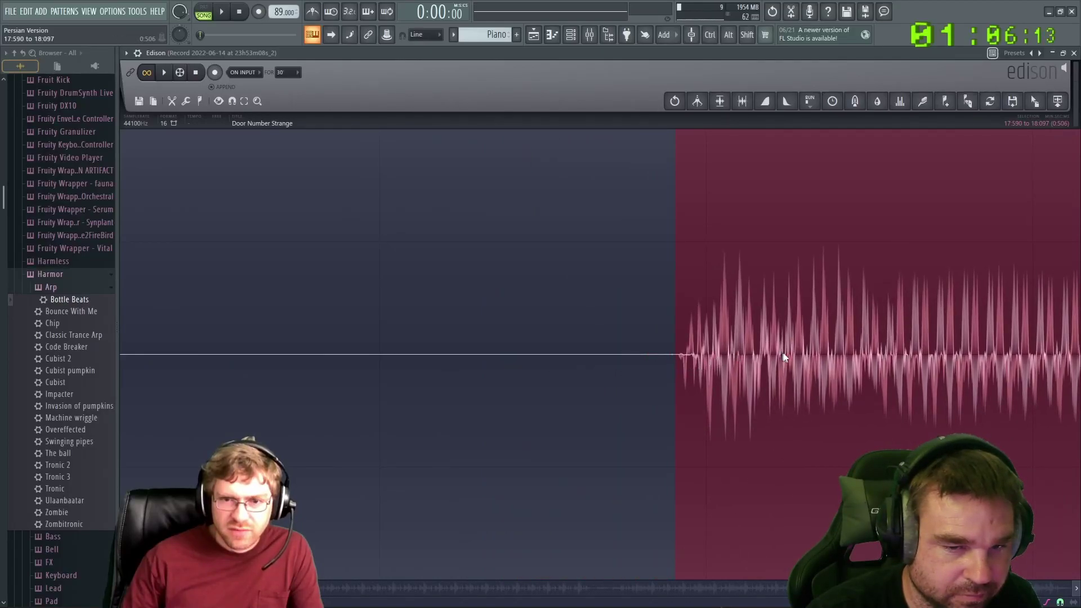
drag(847, 356, 775, 352)
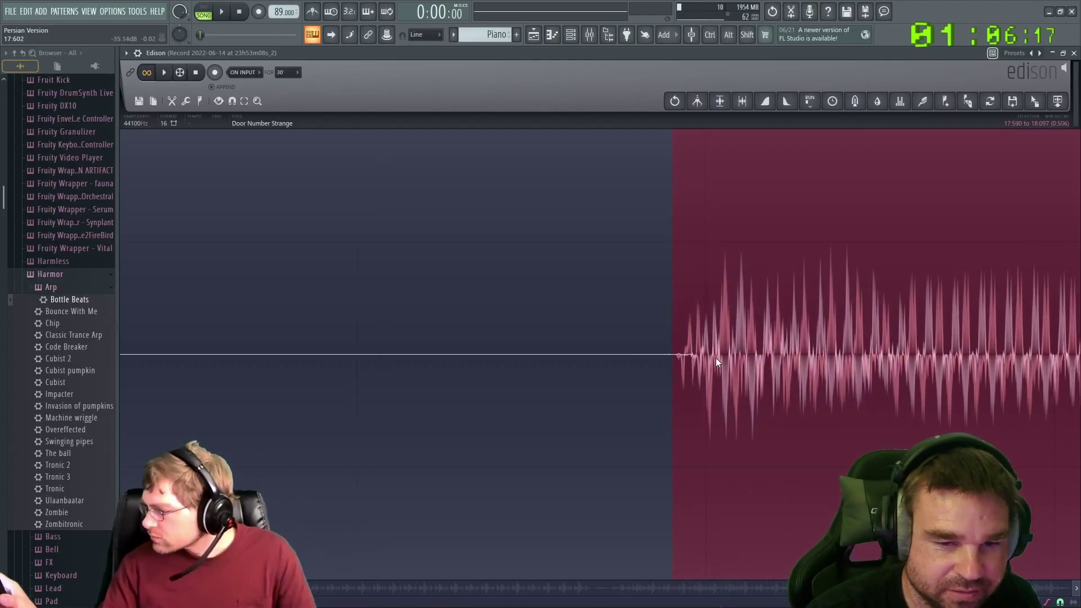
Fine-tune the selection's start at the hit's onset to about 17.590 seconds and play the selected hit
scroll(715, 357, up, 8)
scroll(729, 357, down, 3)
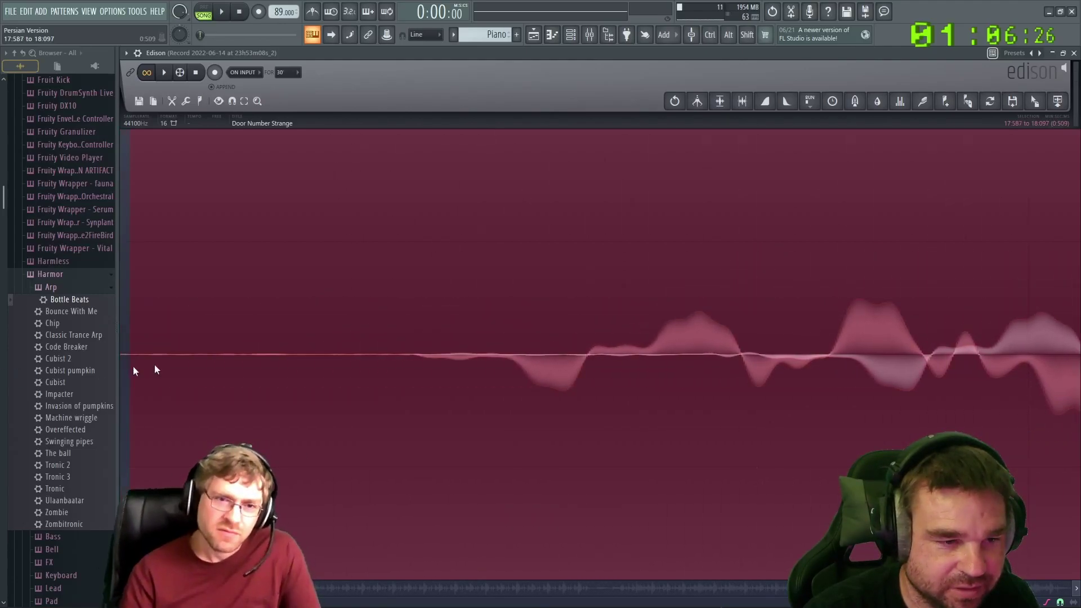
scroll(489, 356, down, 5)
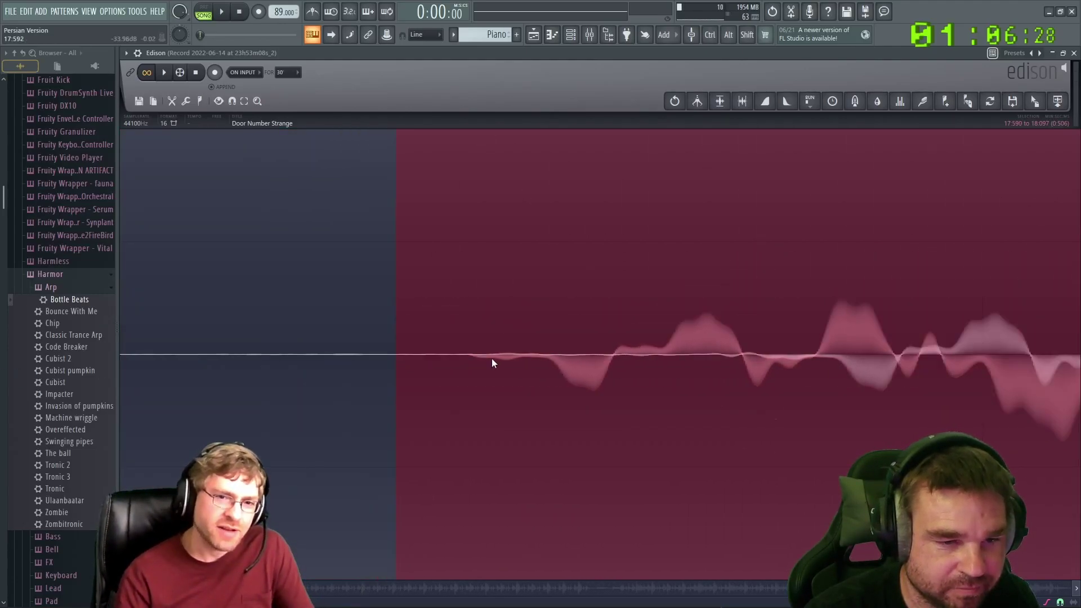
key(space)
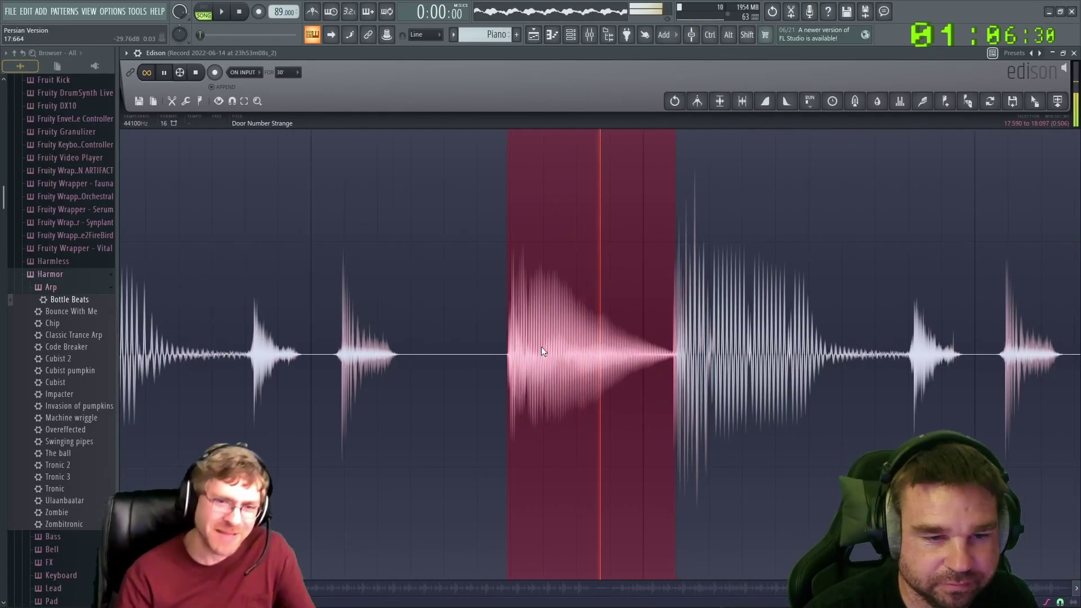
Send the selected section of the recording, 17.590 to 18.097, to the playlist as an audio clip and return to the playlist
key(space)
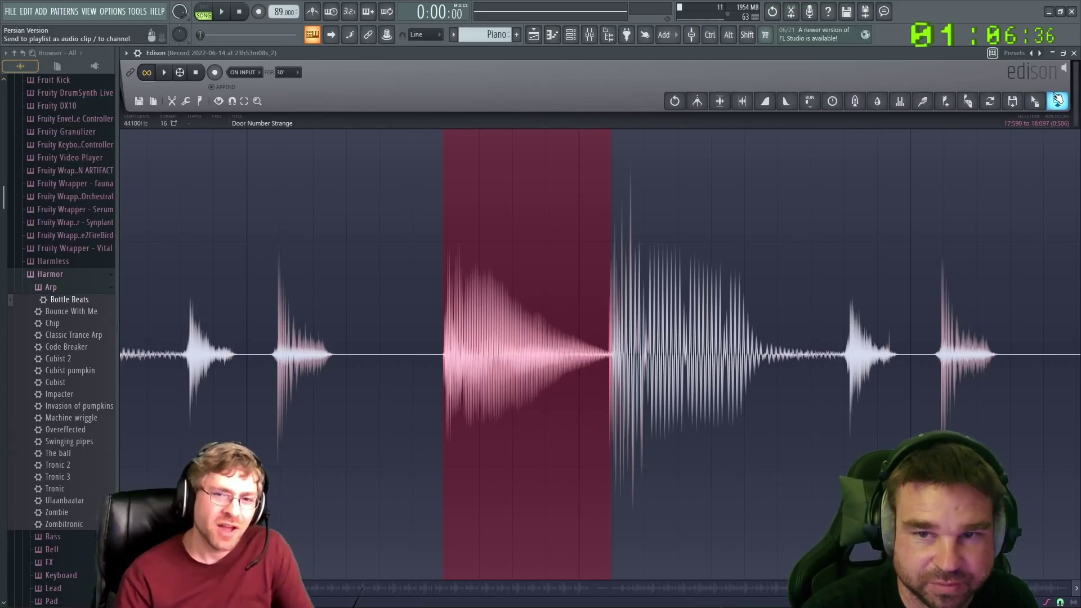
click(1056, 101)
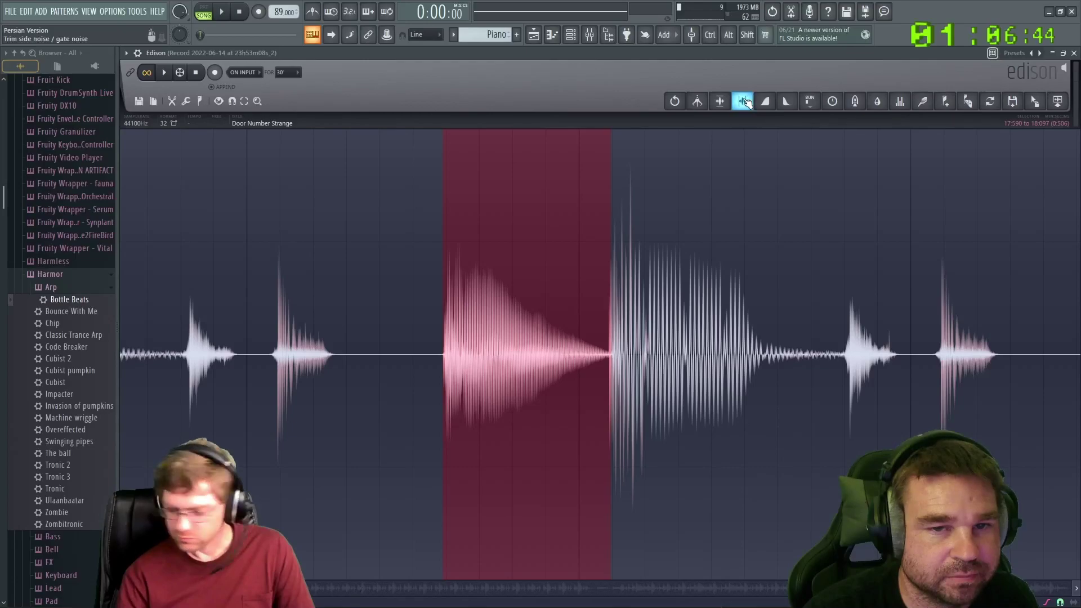
click(1073, 56)
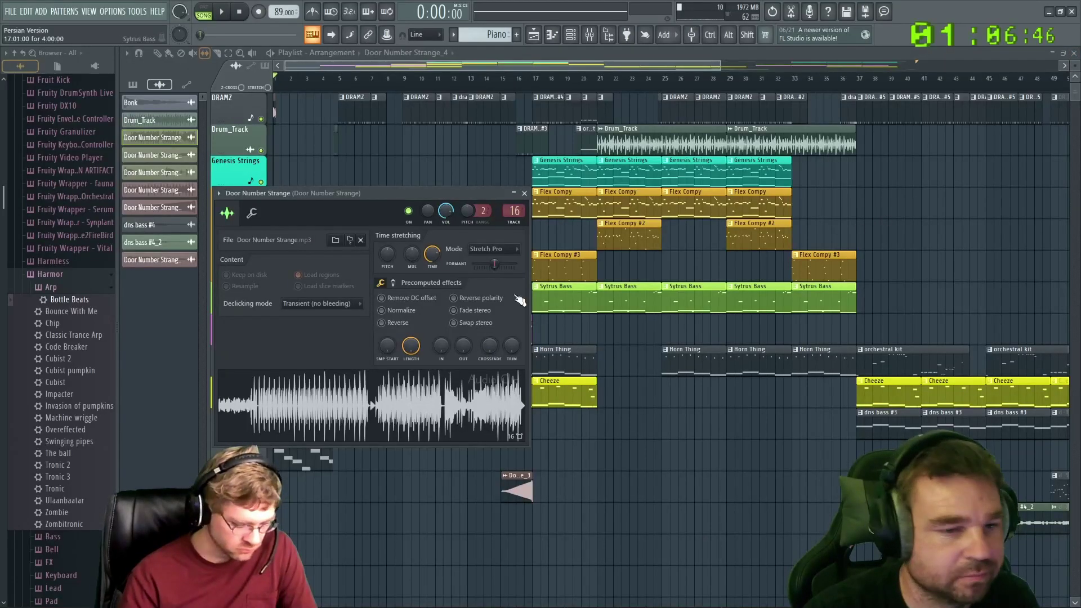
click(524, 193)
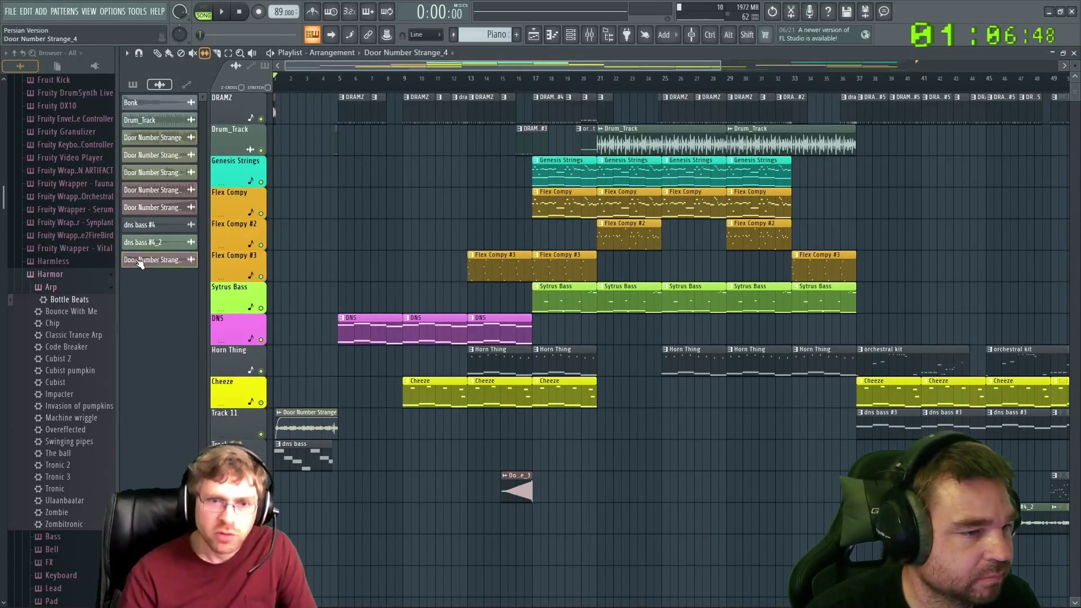
Rename the newly added Door Number Strange audio clip to "piano"
key(F2)
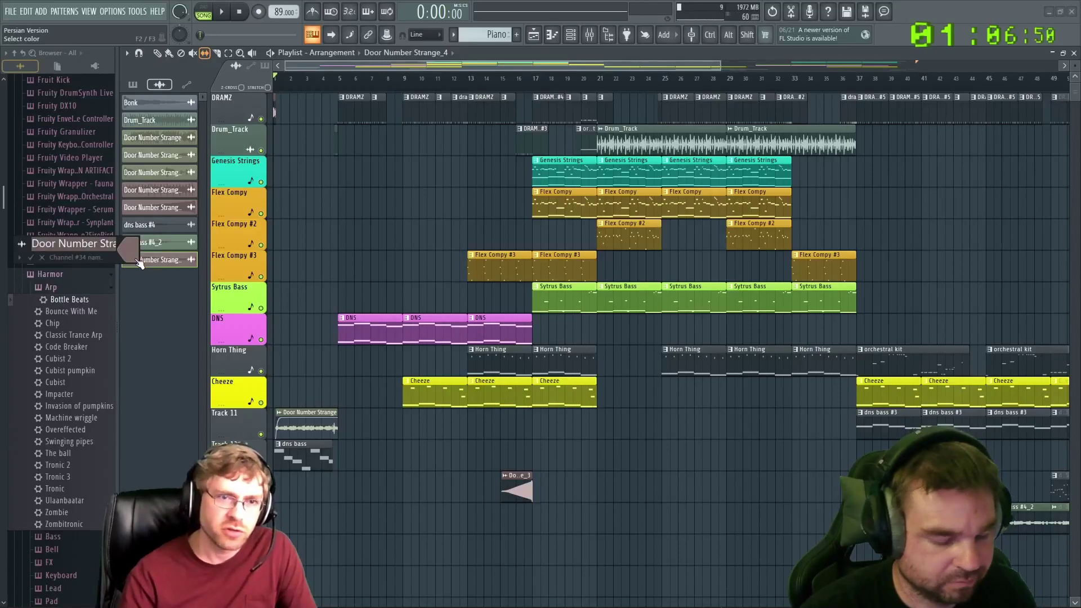
text(piano)
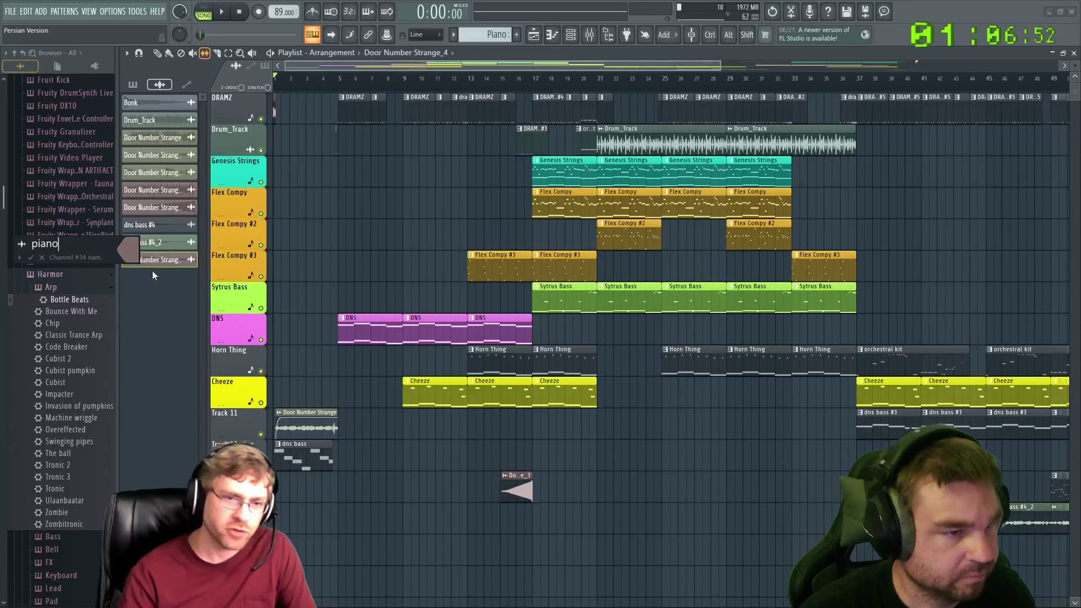
click(31, 258)
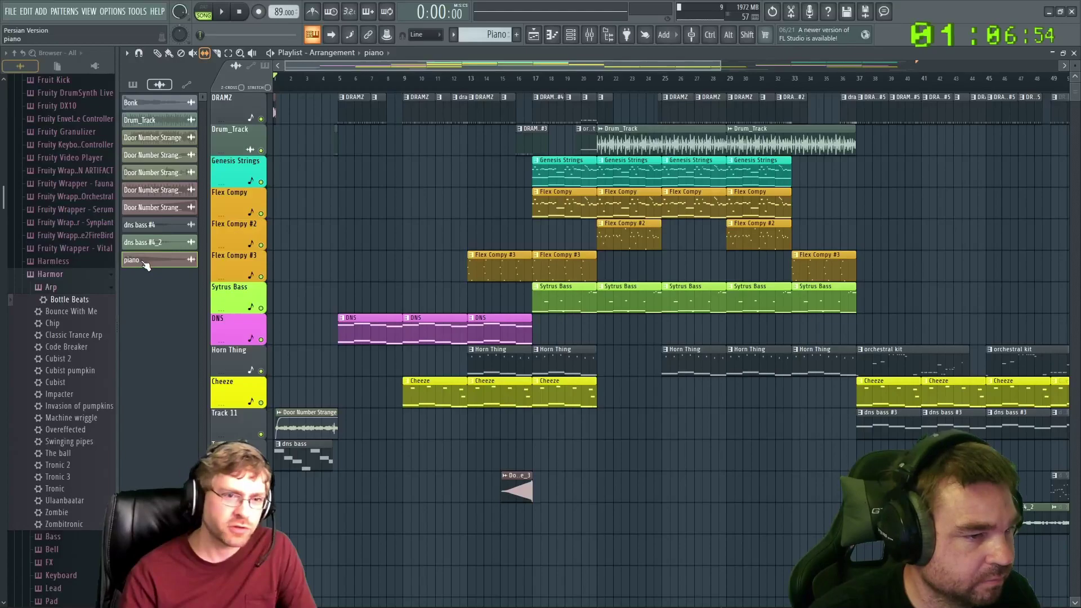
Open the piano clip's sample in Edison and examine the stray transient at its end
click(144, 263)
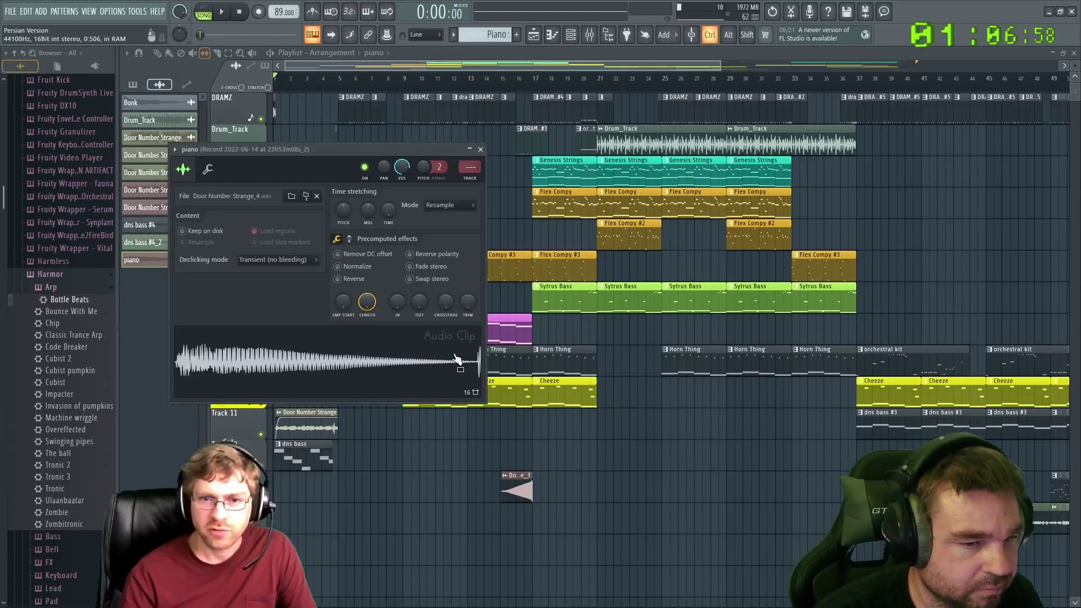
click(371, 366)
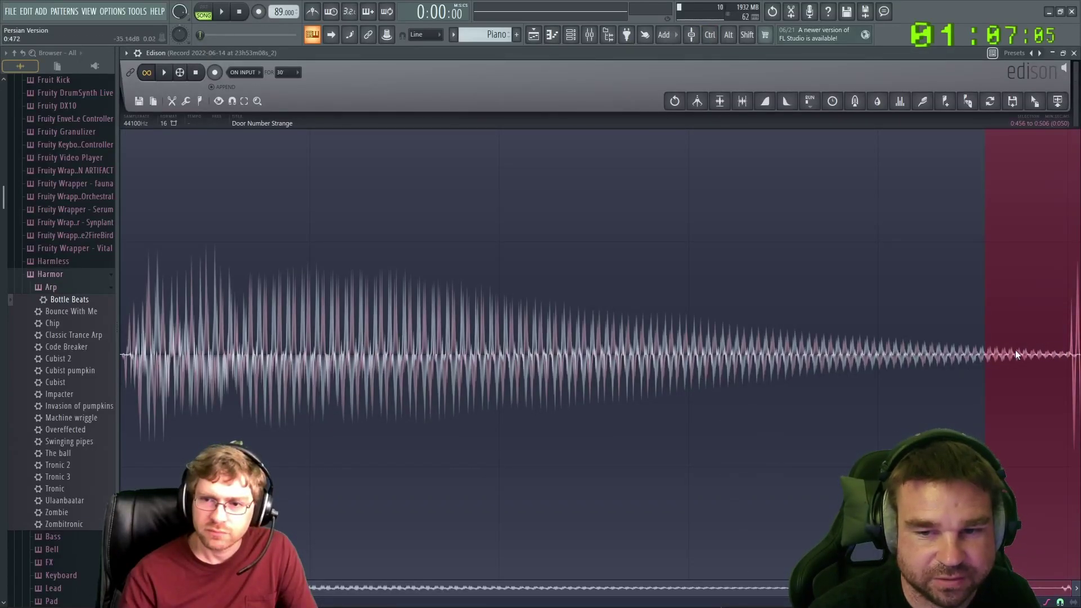
scroll(888, 350, up, 5)
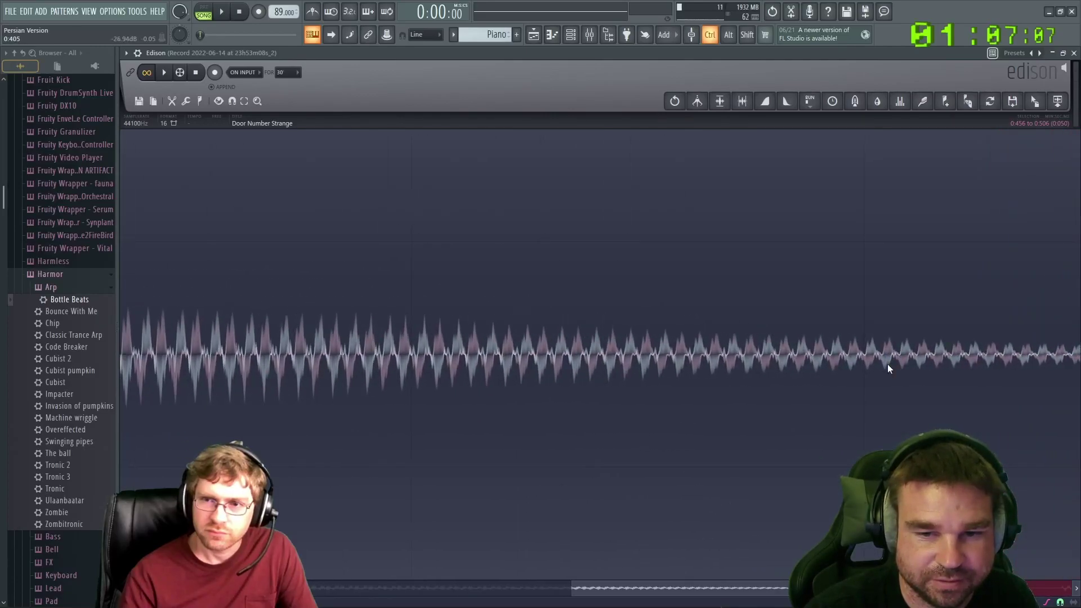
scroll(738, 401, up, 3)
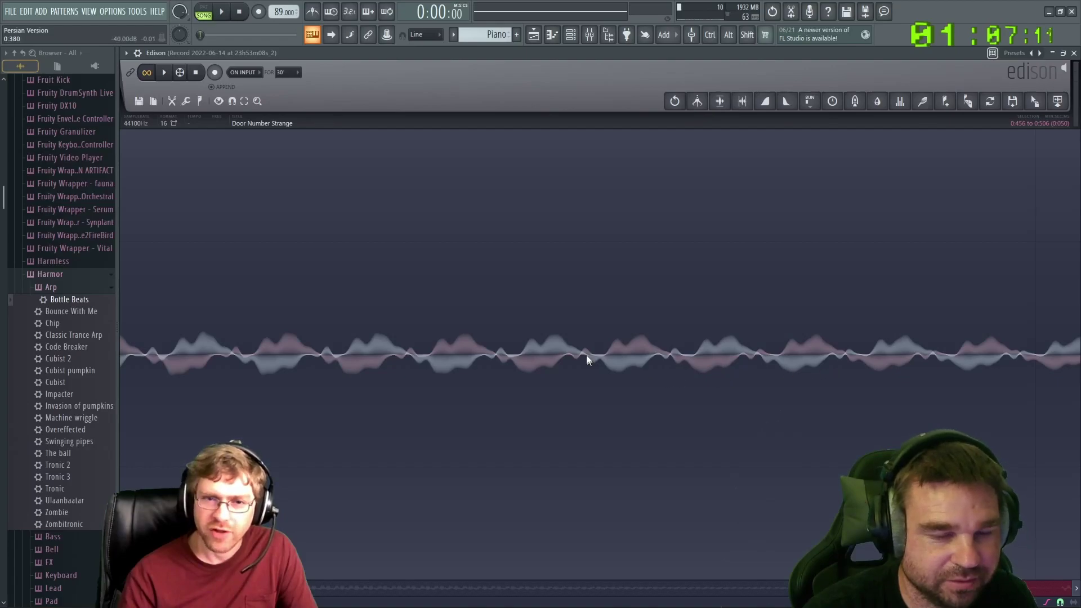
scroll(795, 385, down, 4)
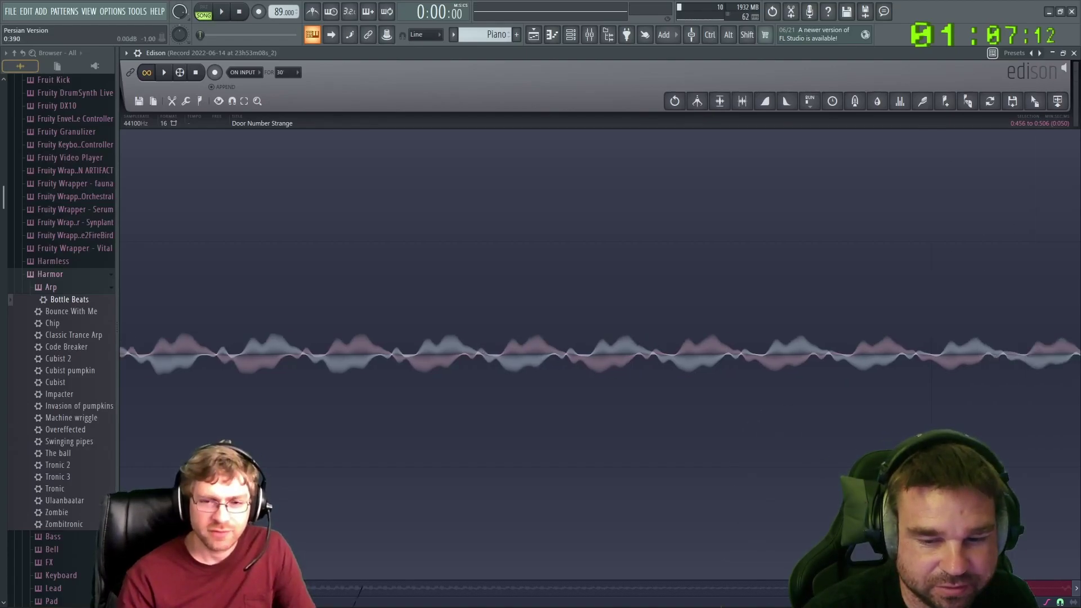
drag(1028, 587, 1055, 586)
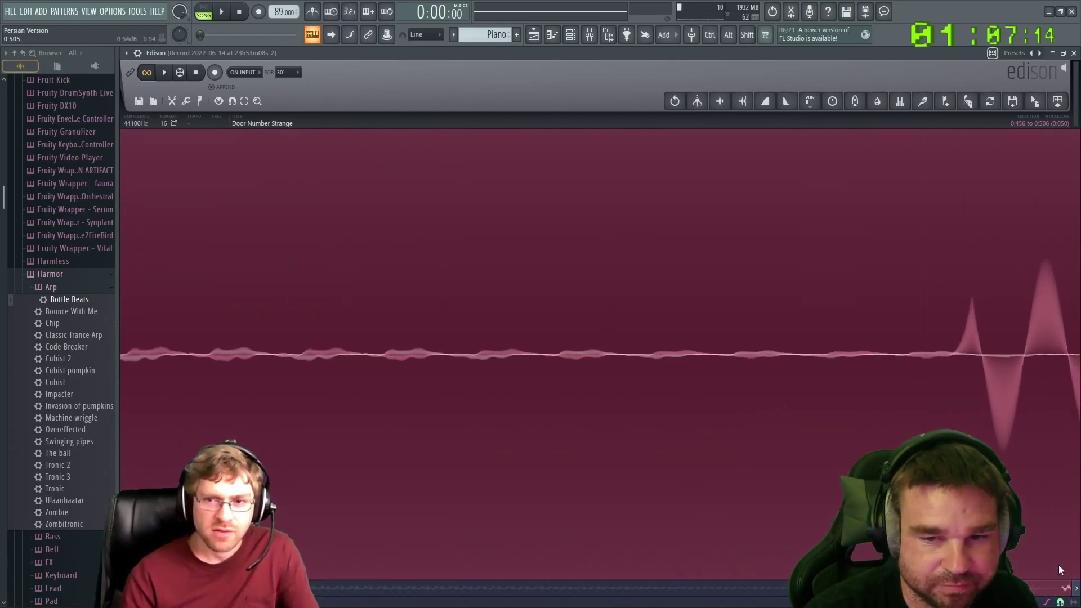
click(923, 366)
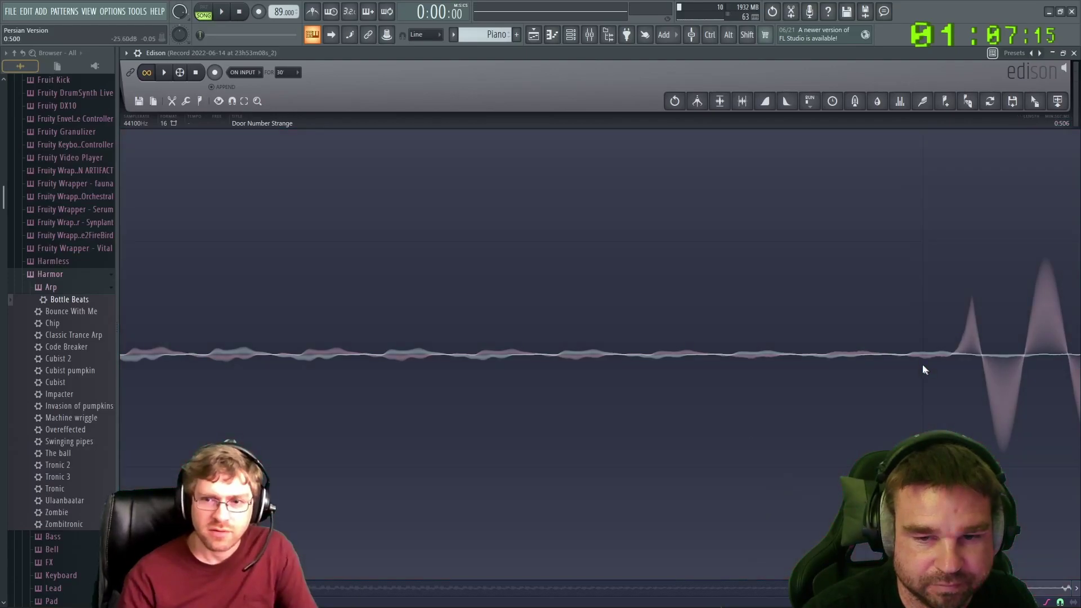
Look through Edison's editing tools and snapping options, including snapping to zero-crossings
click(185, 103)
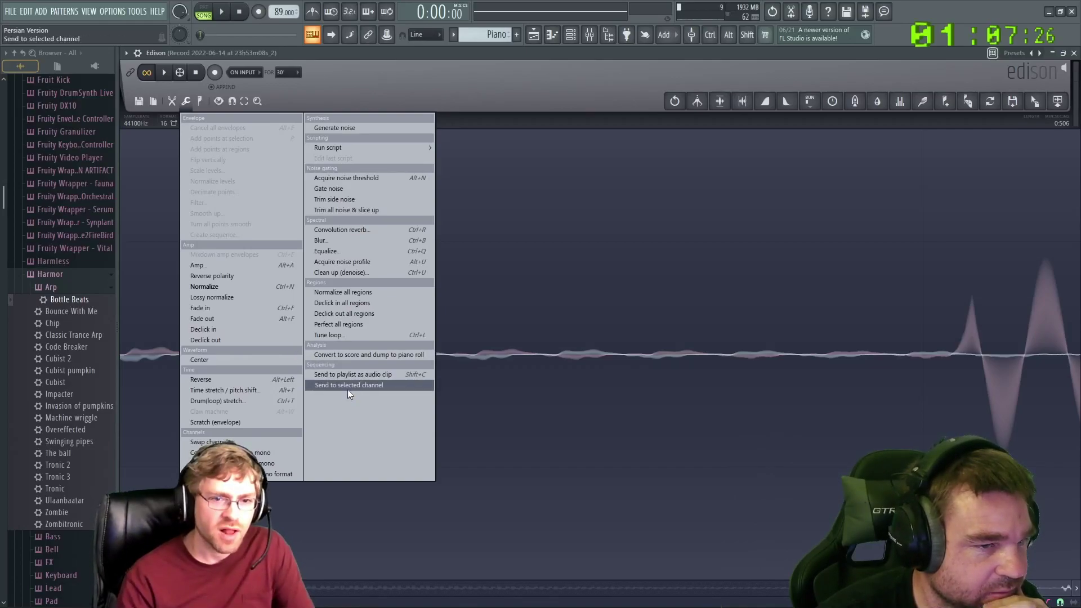
click(232, 101)
click(199, 99)
click(171, 100)
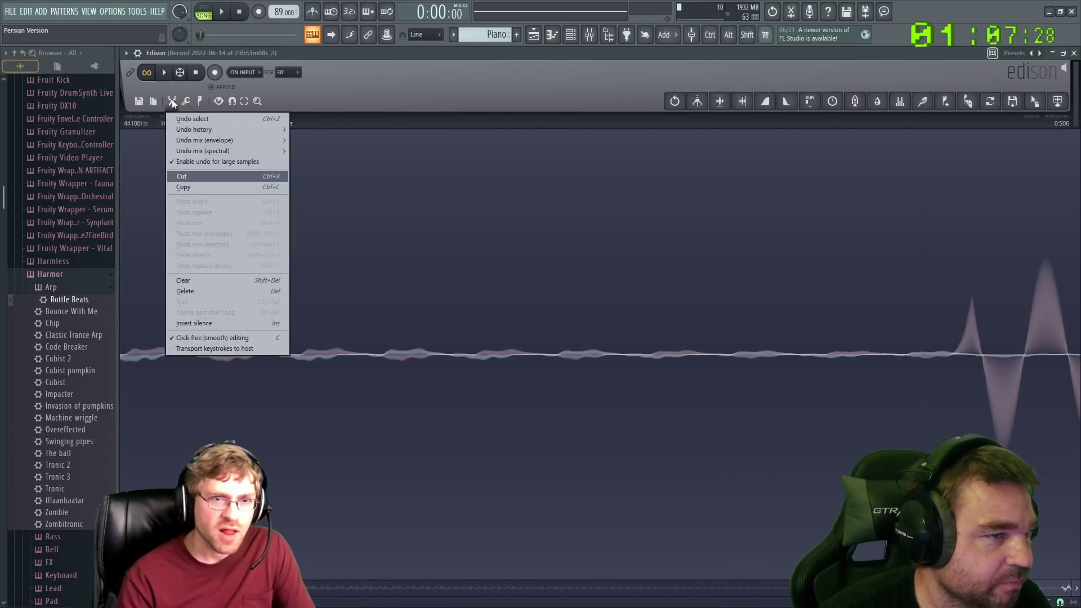
mouse_move(188, 100)
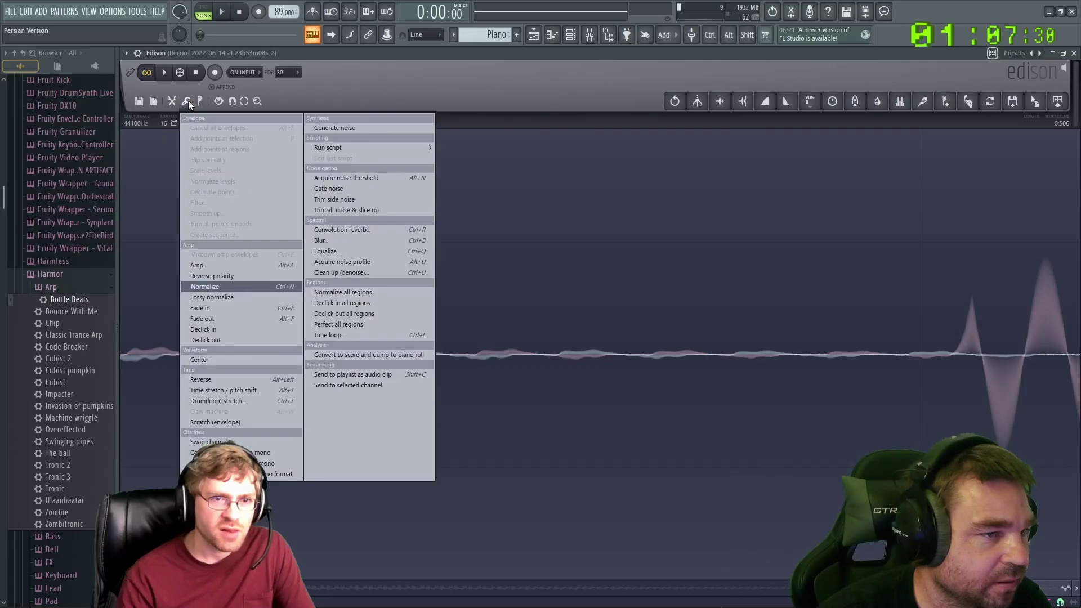
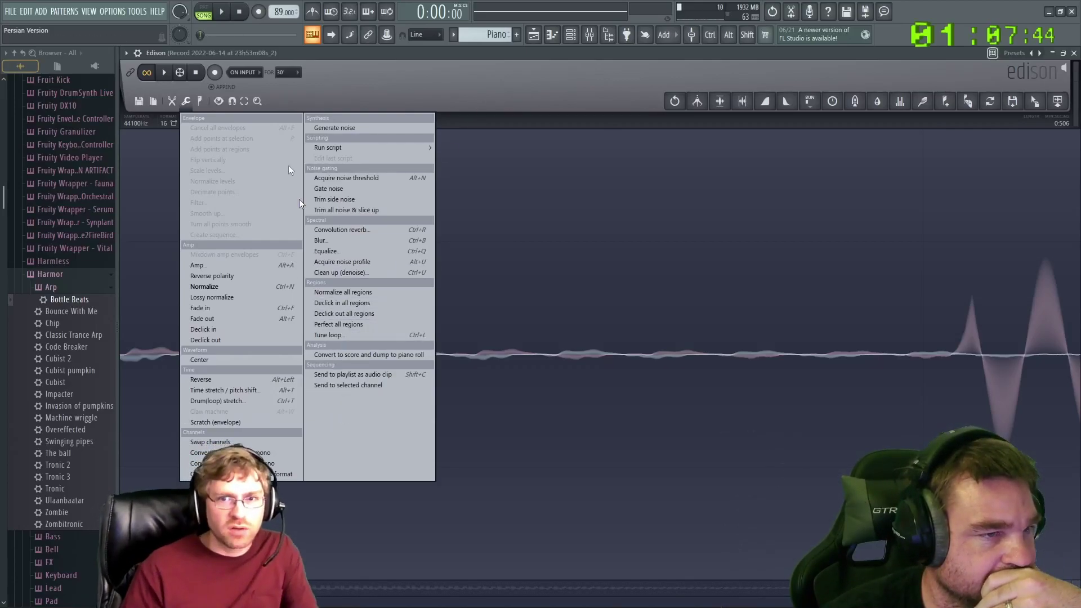
click(232, 101)
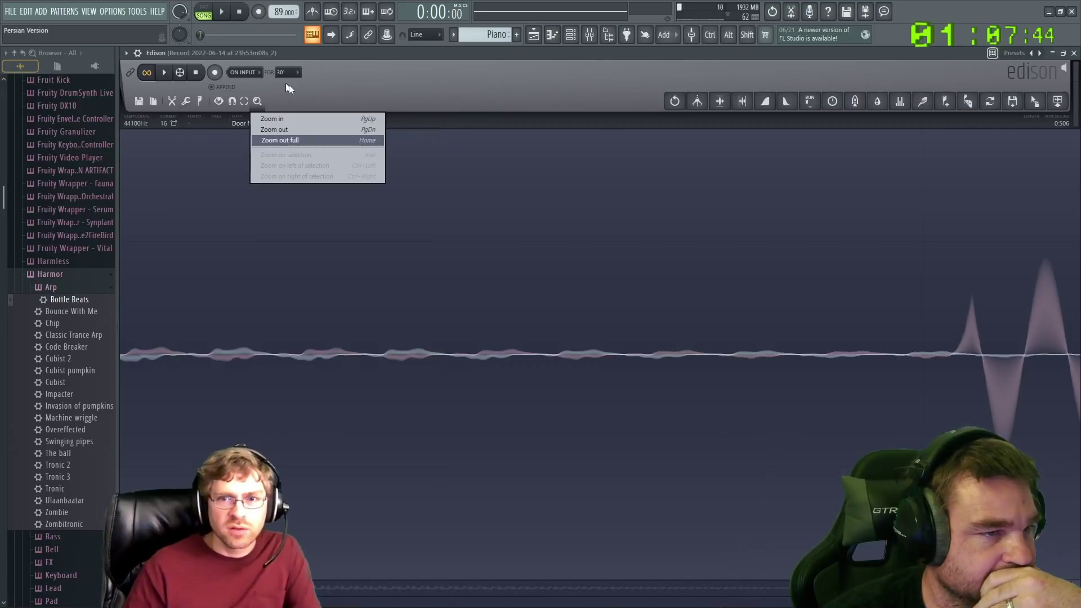
click(169, 101)
click(233, 101)
click(244, 102)
click(232, 102)
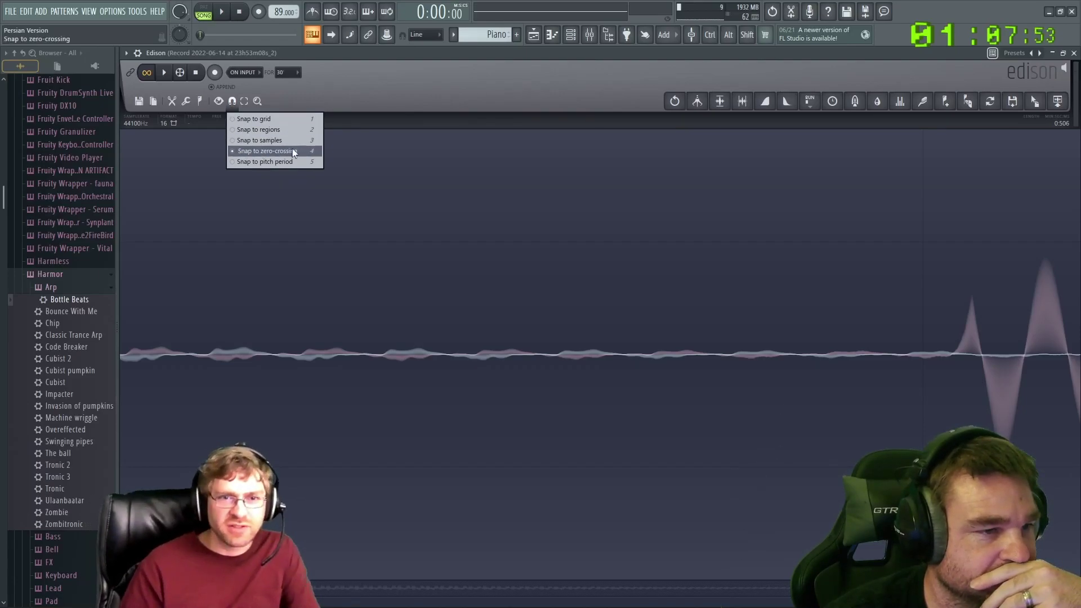
click(233, 162)
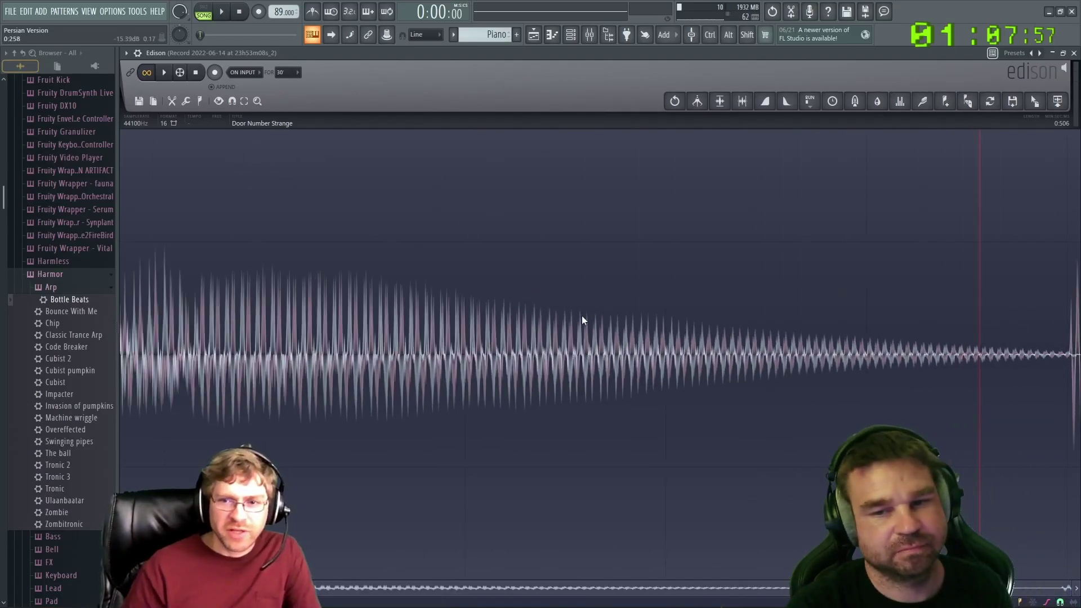
Select the stray transient at the end of the sample, from 0.499 to 0.506, and delete it
drag(992, 364, 1037, 363)
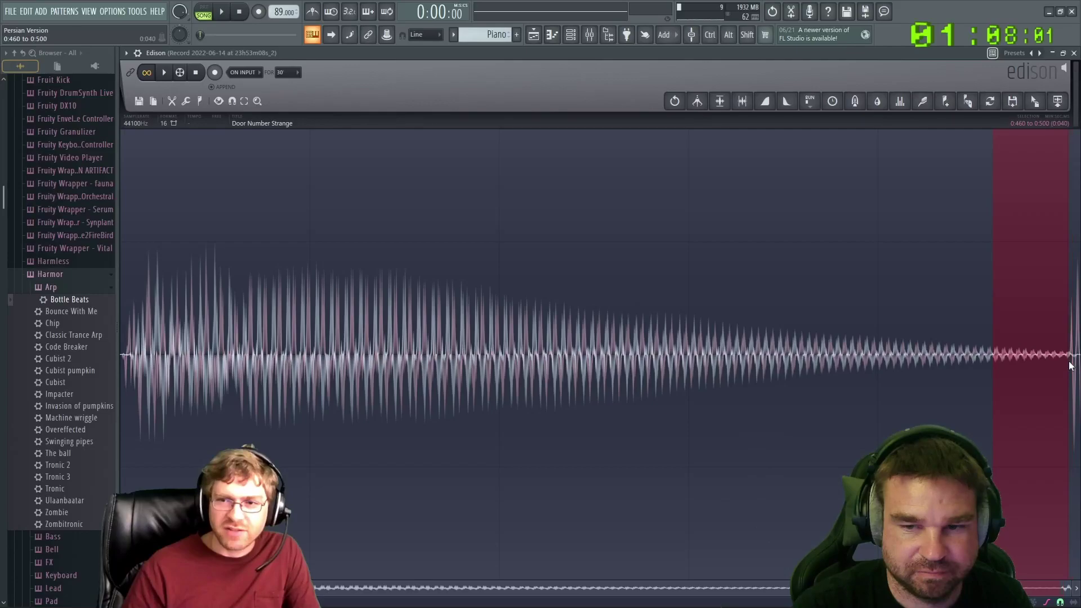
scroll(1069, 364, up, 8)
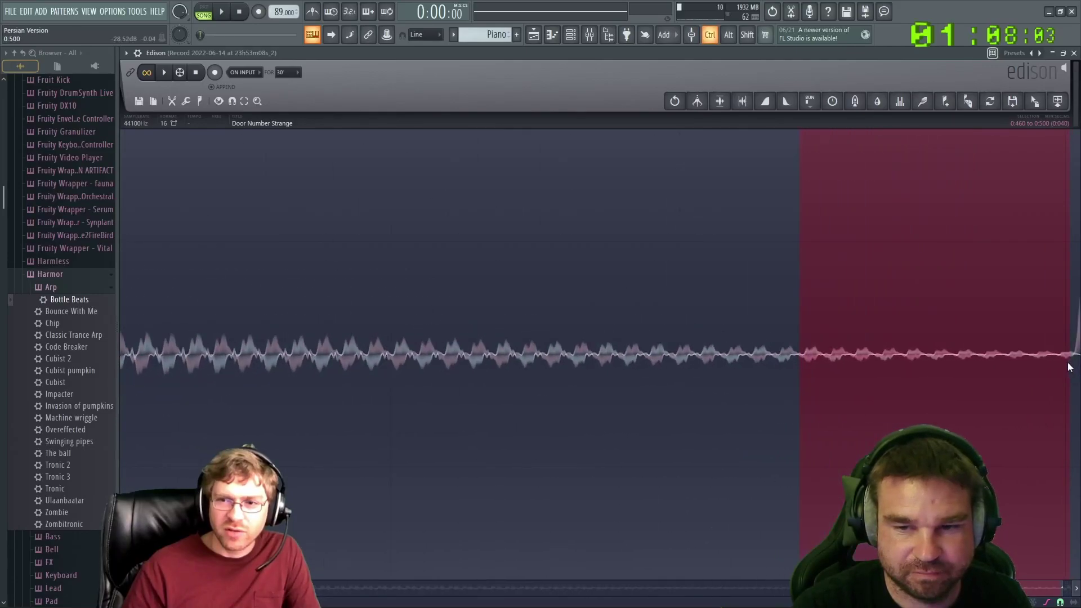
scroll(1060, 368, down, 2)
scroll(1013, 371, right, 2)
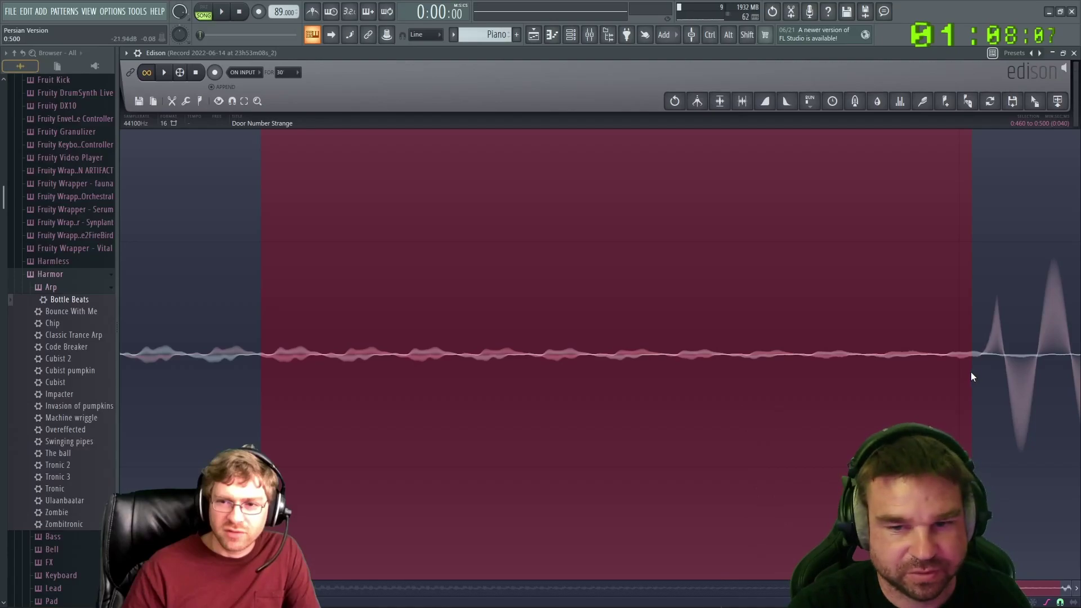
key(Left)
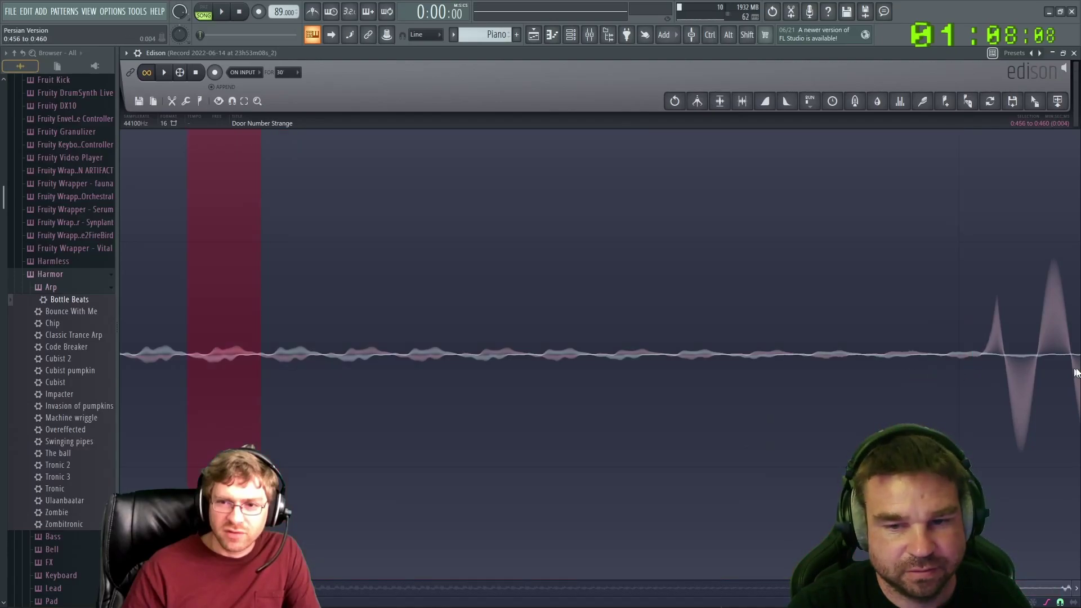
key(Right)
drag(1022, 356, 941, 367)
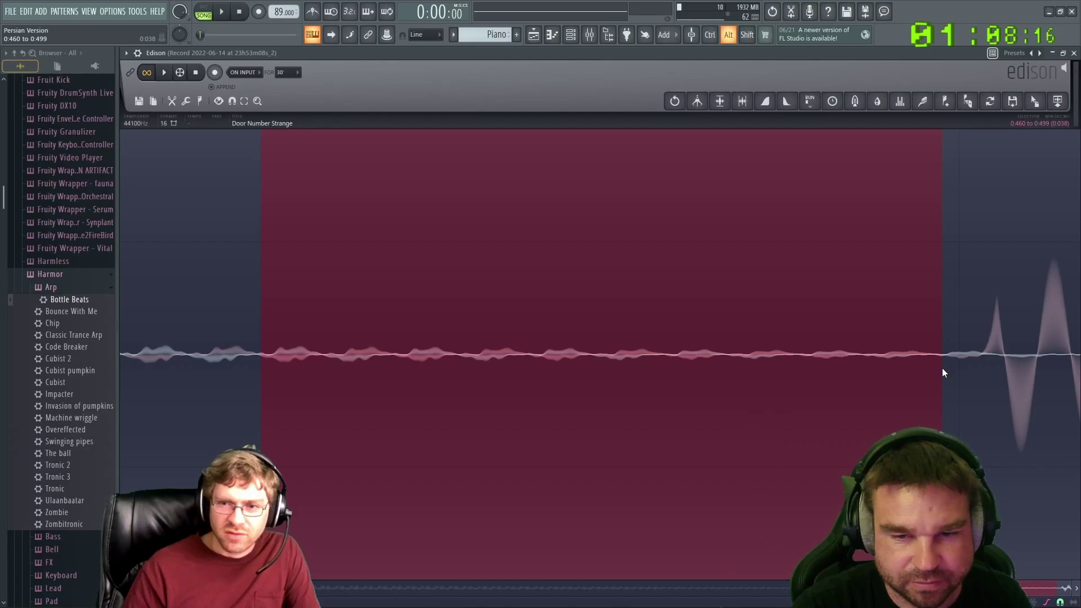
drag(374, 355, 1072, 360)
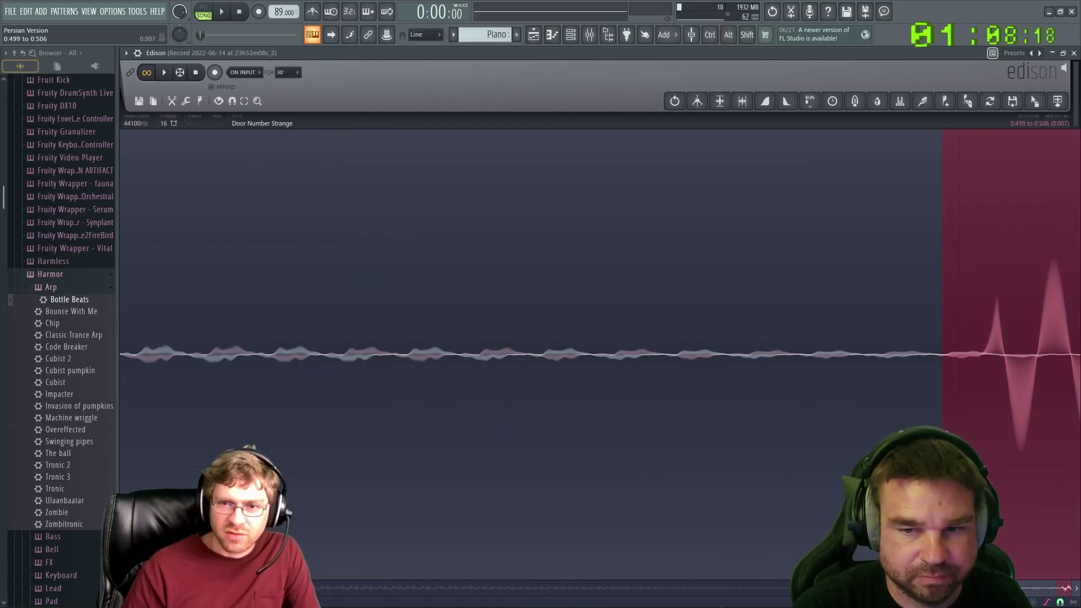
scroll(482, 387, down, 3)
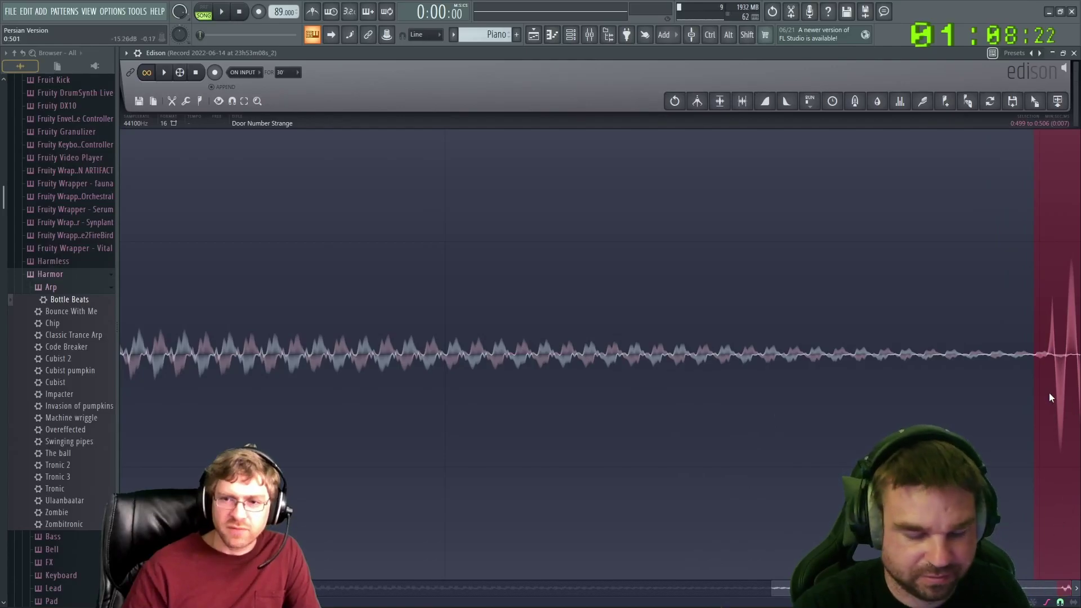
key(Delete)
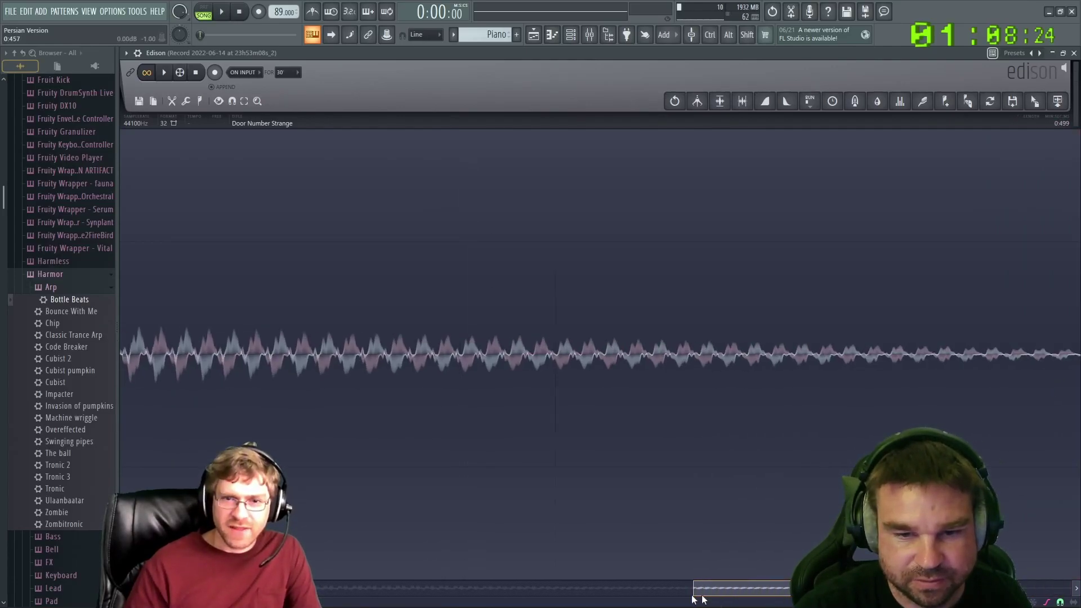
Play the trimmed piano sample to check how it sounds
drag(781, 593, 422, 594)
scroll(338, 428, down, 1)
scroll(338, 428, up, 4)
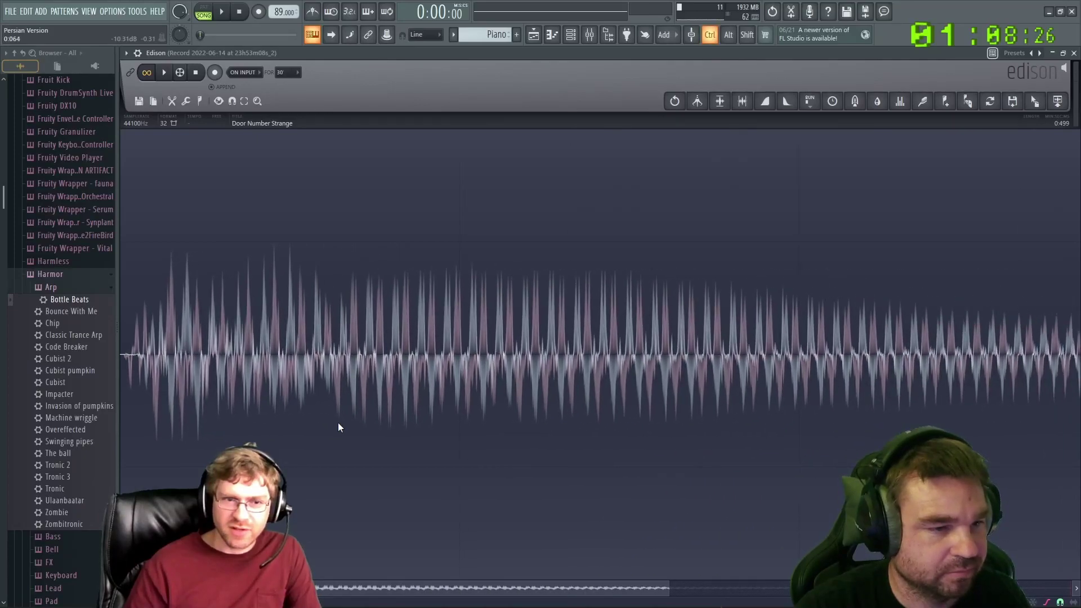
key(space)
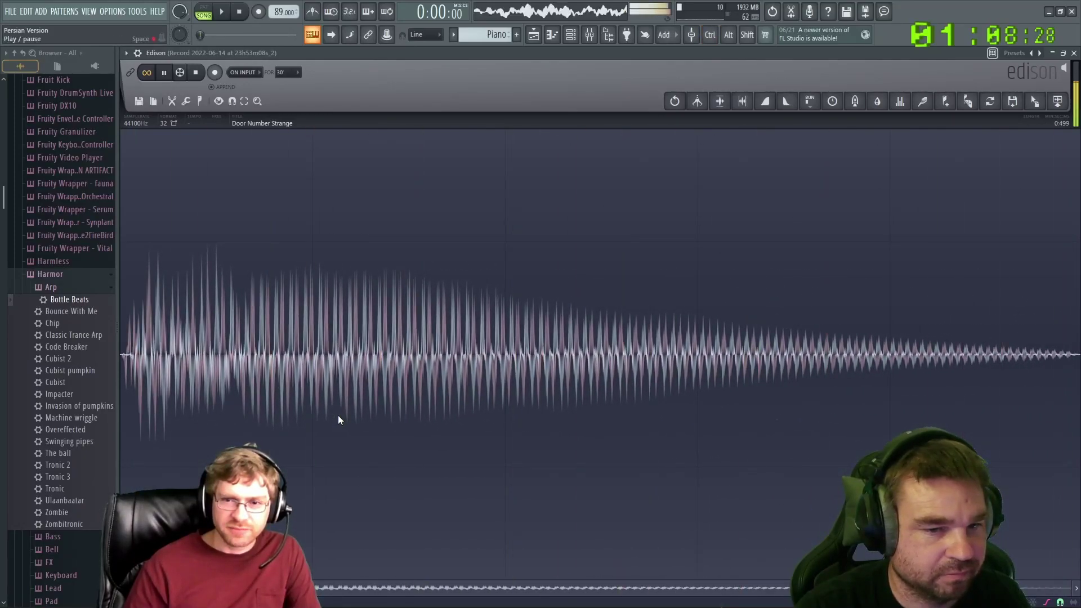
key(space)
Select the near-silent lead-in at the start of the sample, from 0.000 to 0.001, and delete it
drag(343, 480, 111, 374)
scroll(127, 368, up, 6)
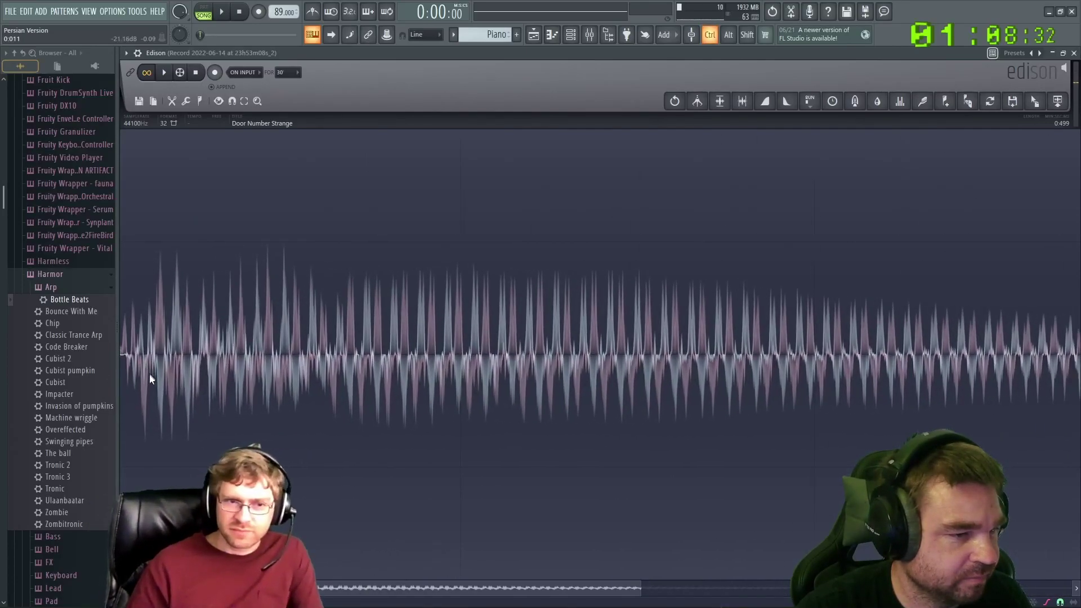
scroll(135, 369, up, 6)
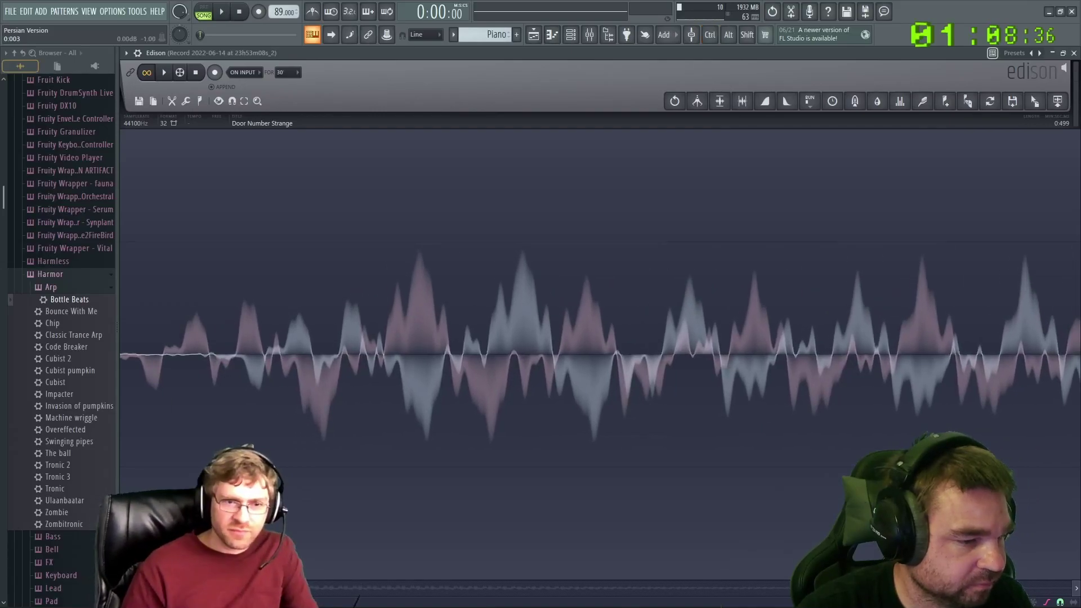
scroll(145, 357, up, 2)
drag(145, 358, 95, 367)
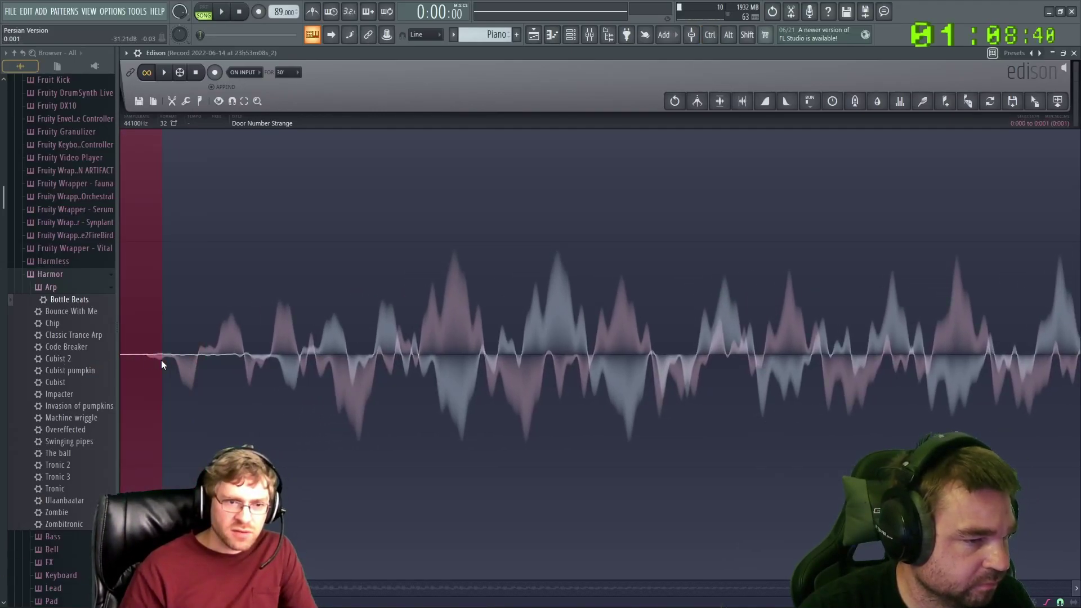
scroll(161, 356, down, 2)
scroll(186, 350, up, 1)
scroll(149, 354, right, 3)
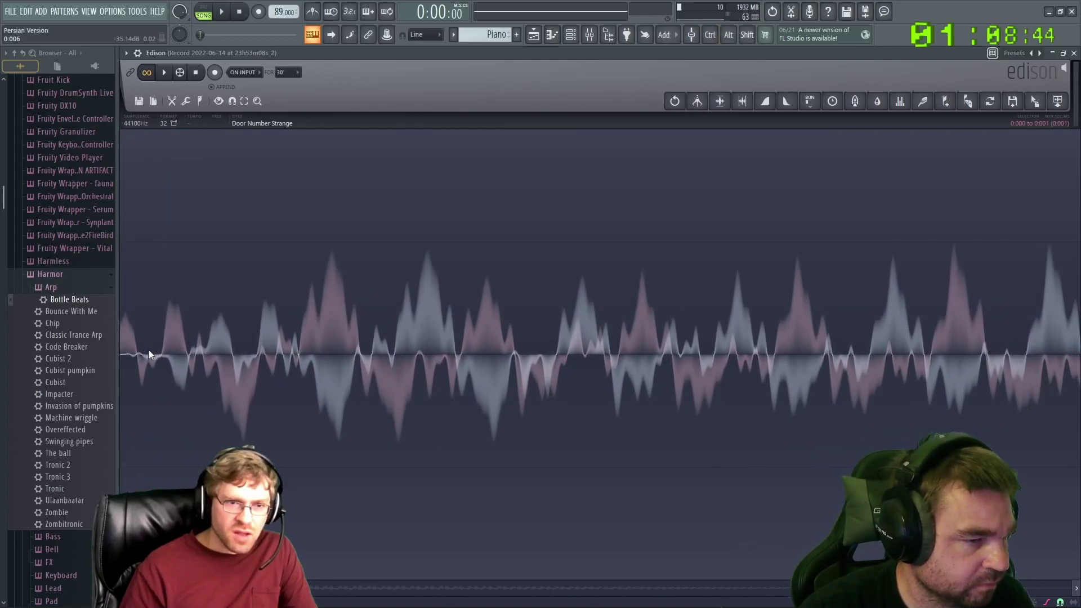
scroll(152, 389, left, 3)
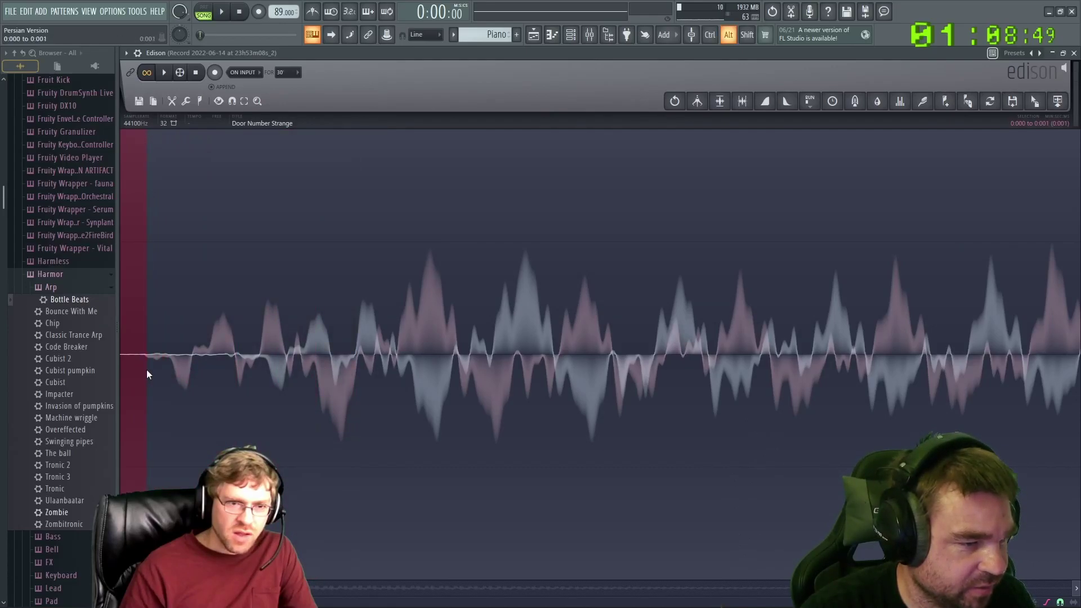
scroll(147, 360, right, 1)
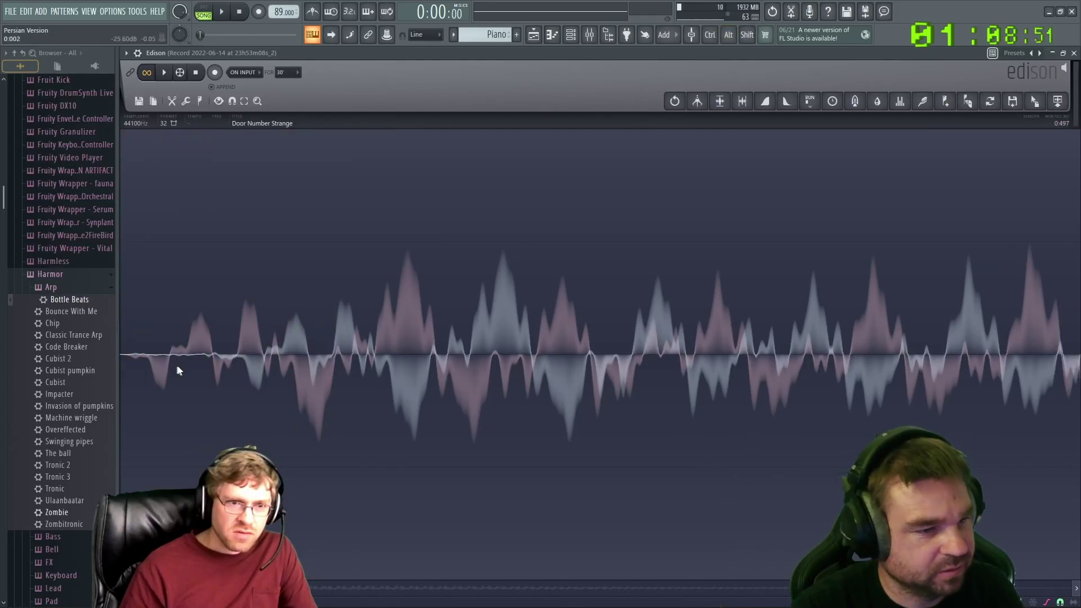
Select 0.003 to 0.007 near the start of the sample, examine the surrounding waveform, and play the sample
drag(199, 360, 277, 360)
scroll(398, 360, right, 5)
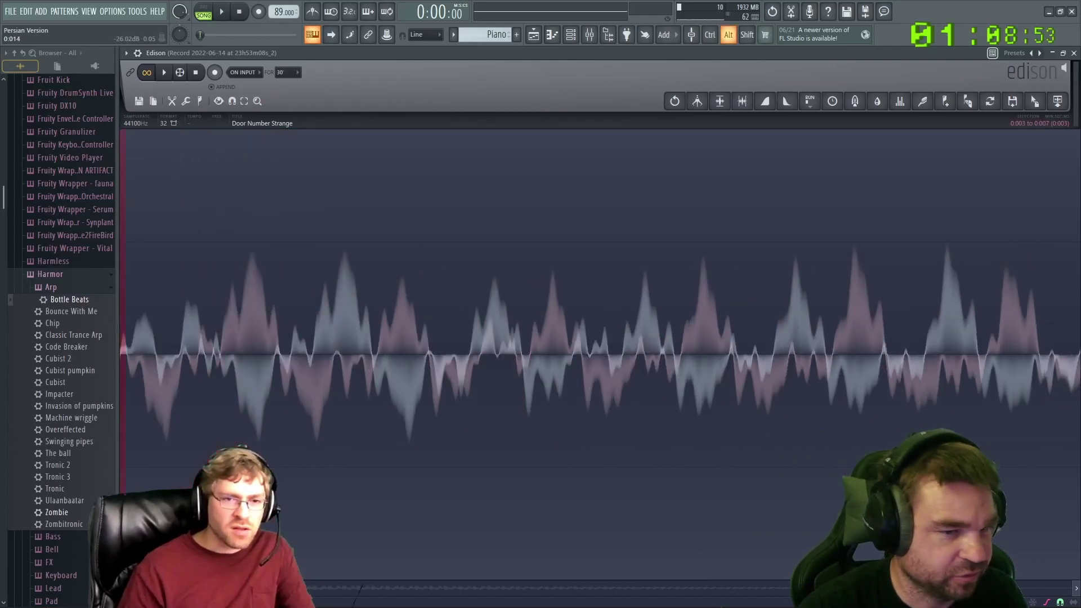
scroll(398, 360, left, 3)
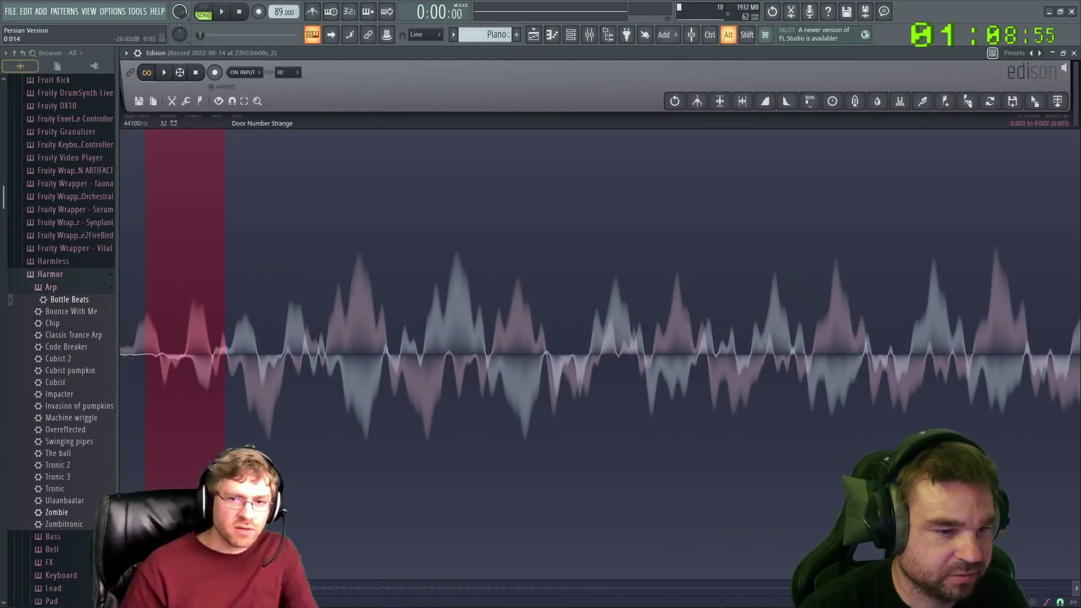
scroll(398, 360, right, 3)
scroll(399, 360, left, 3)
scroll(398, 360, right, 4)
scroll(416, 349, down, 6)
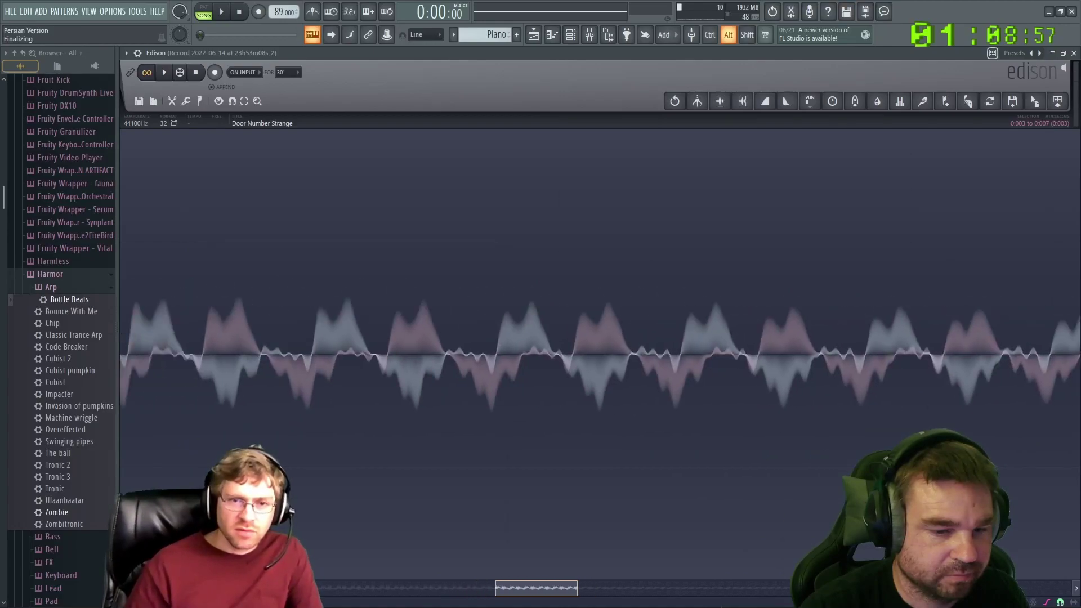
key(space)
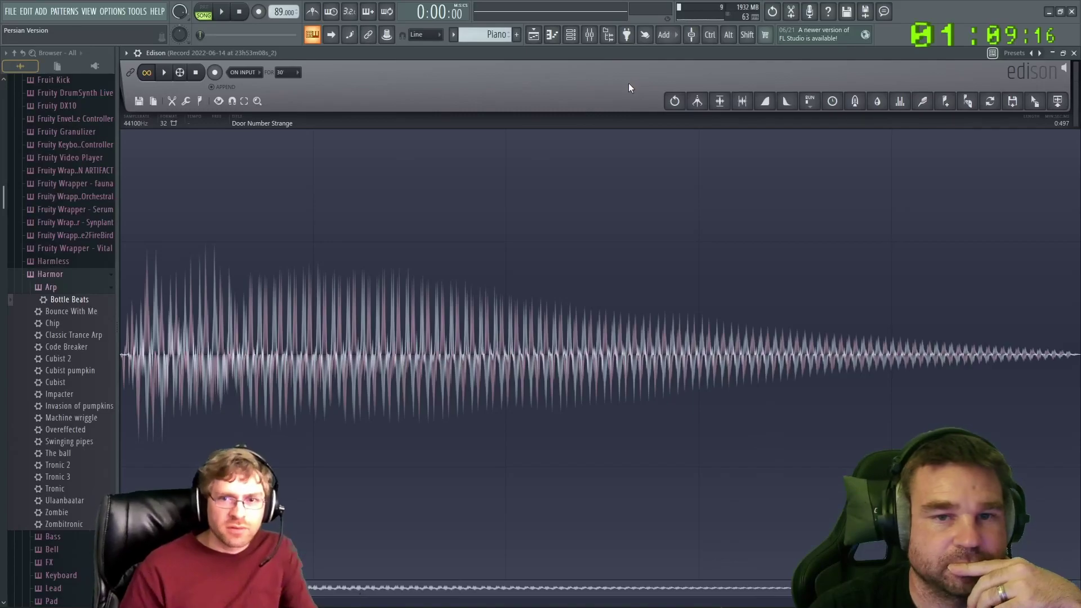
click(812, 103)
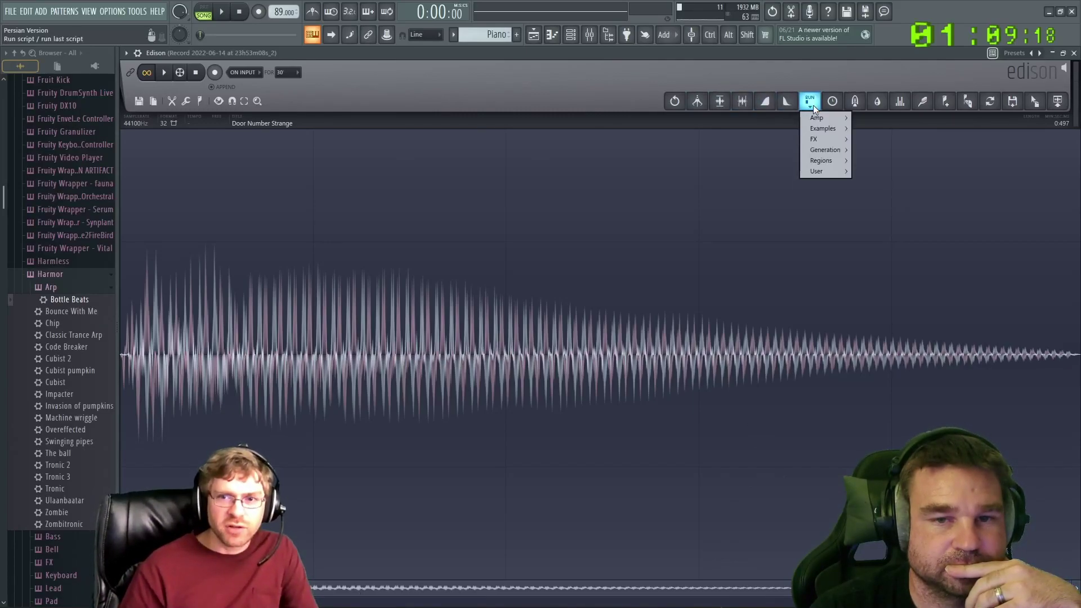
mouse_move(835, 159)
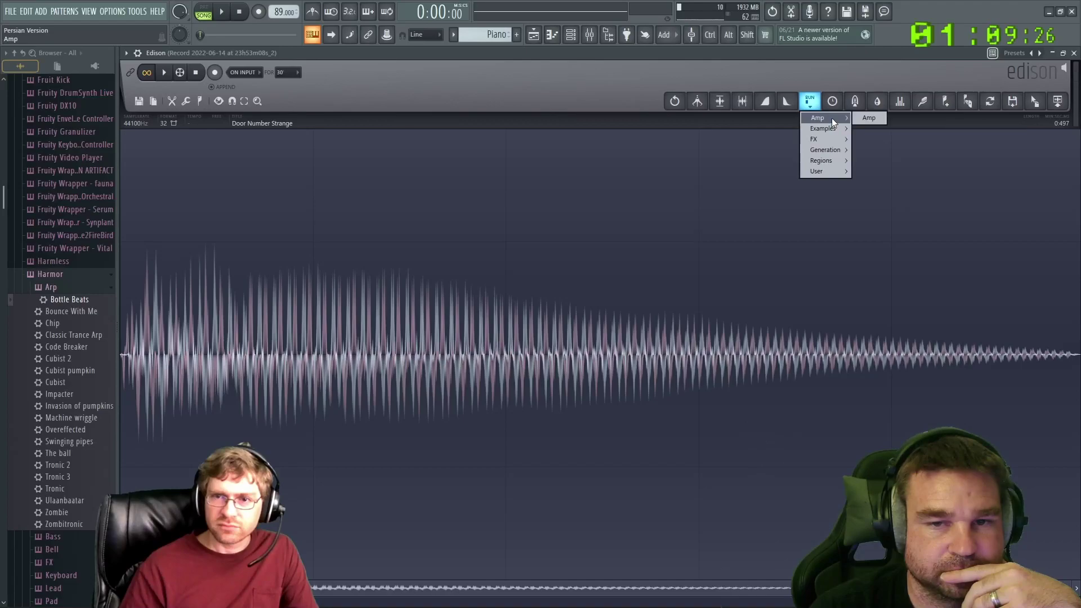
click(927, 76)
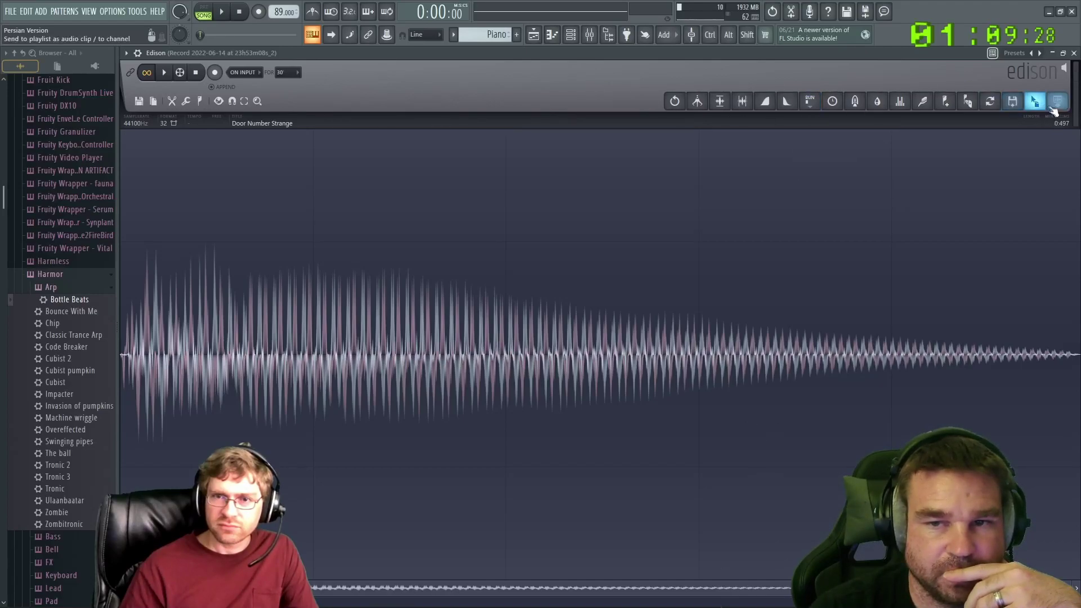
Send the trimmed sample to the playlist as an audio clip and delete the old piano clip
click(1074, 54)
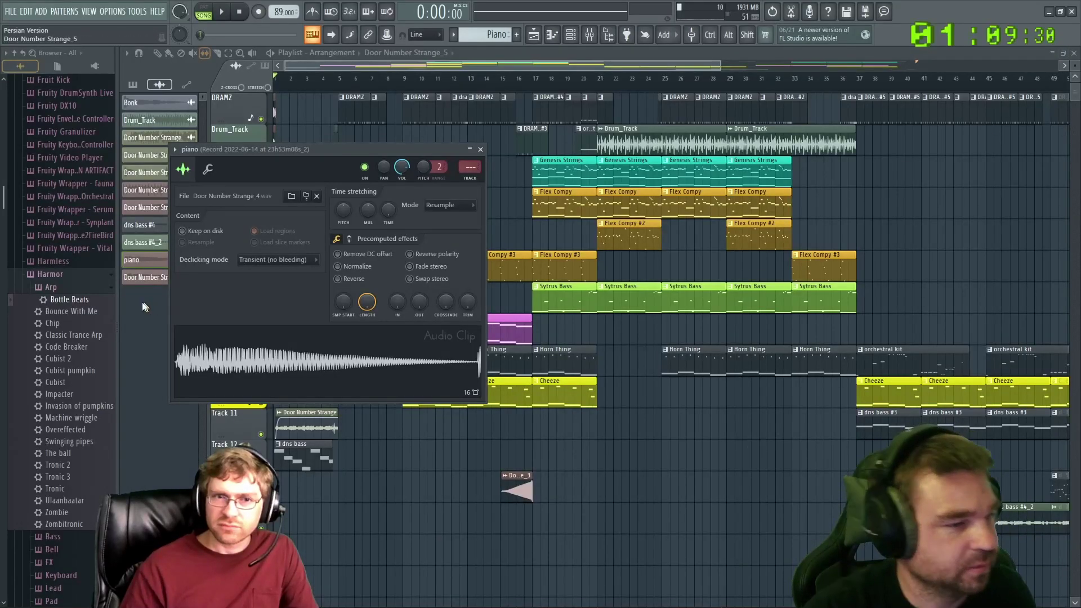
click(146, 261)
right_click(144, 261)
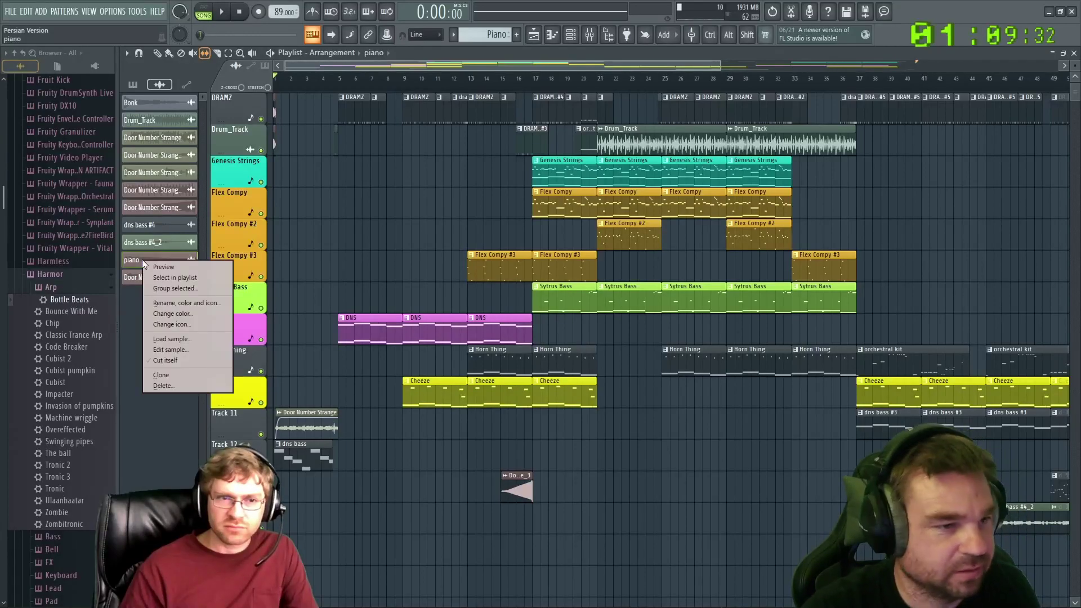
click(173, 386)
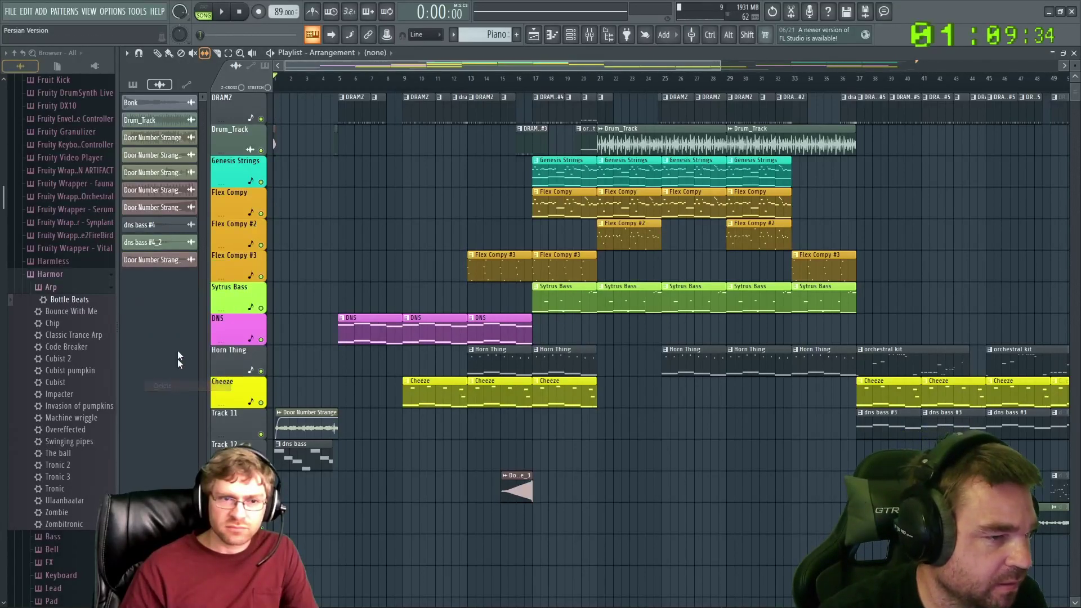
Rename the new audio clip as piano and route it to mixer track 22
click(165, 262)
key(ctrl+z)
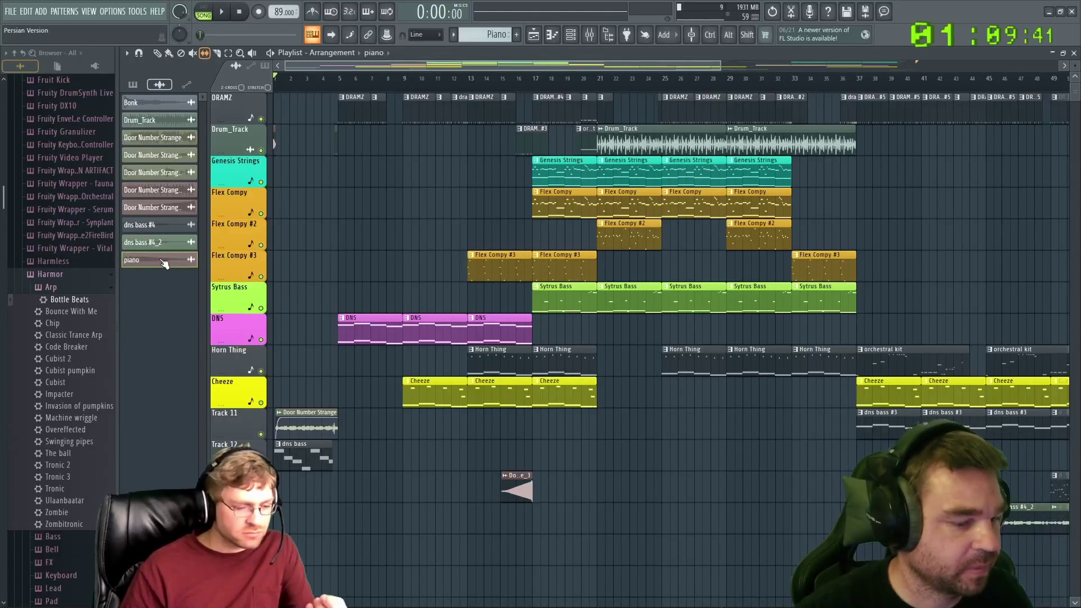
click(164, 262)
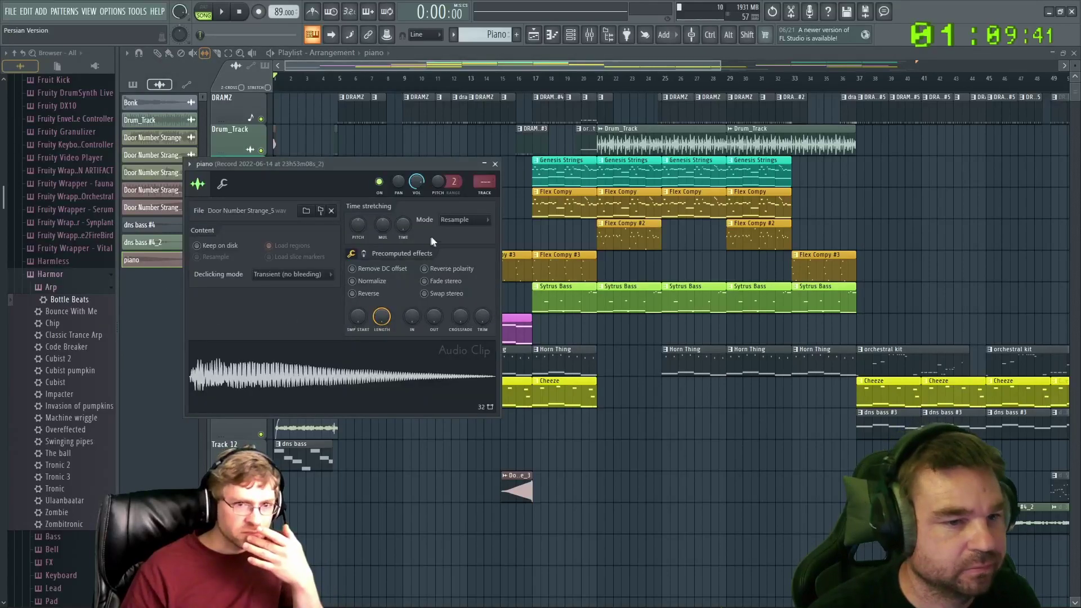
click(474, 194)
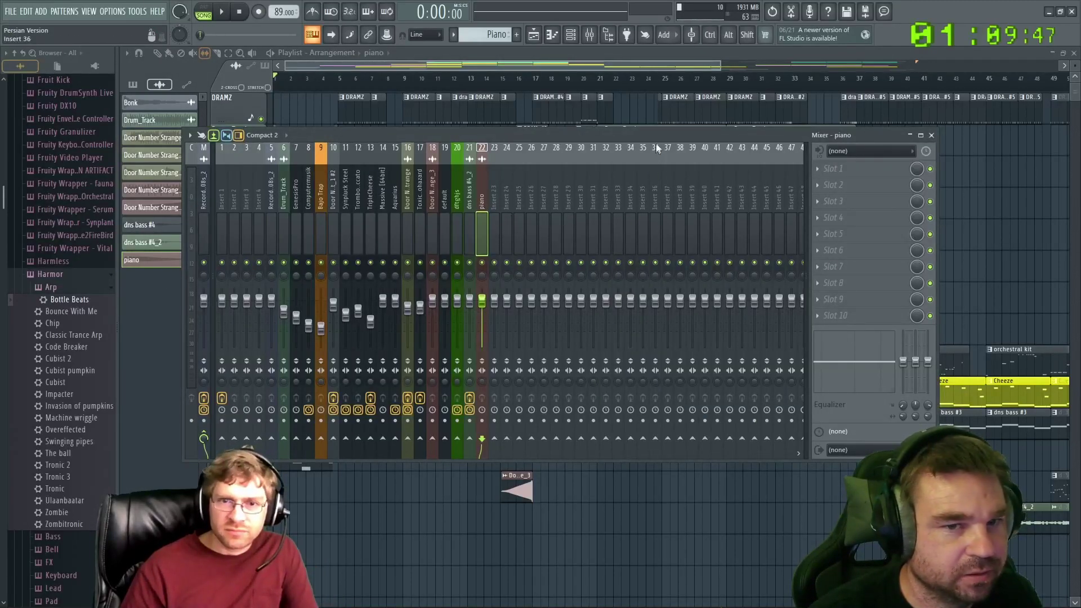
click(931, 136)
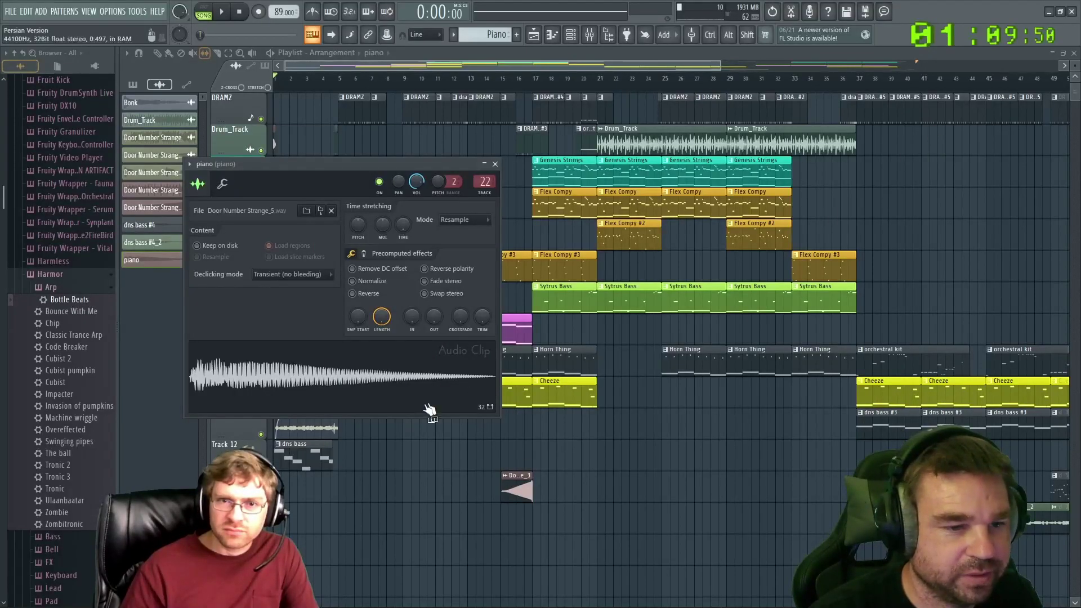
click(495, 164)
Place the piano clip at bar 73 on the Drum_Track track, beyond the end of the arrangement
scroll(302, 313, down, 3)
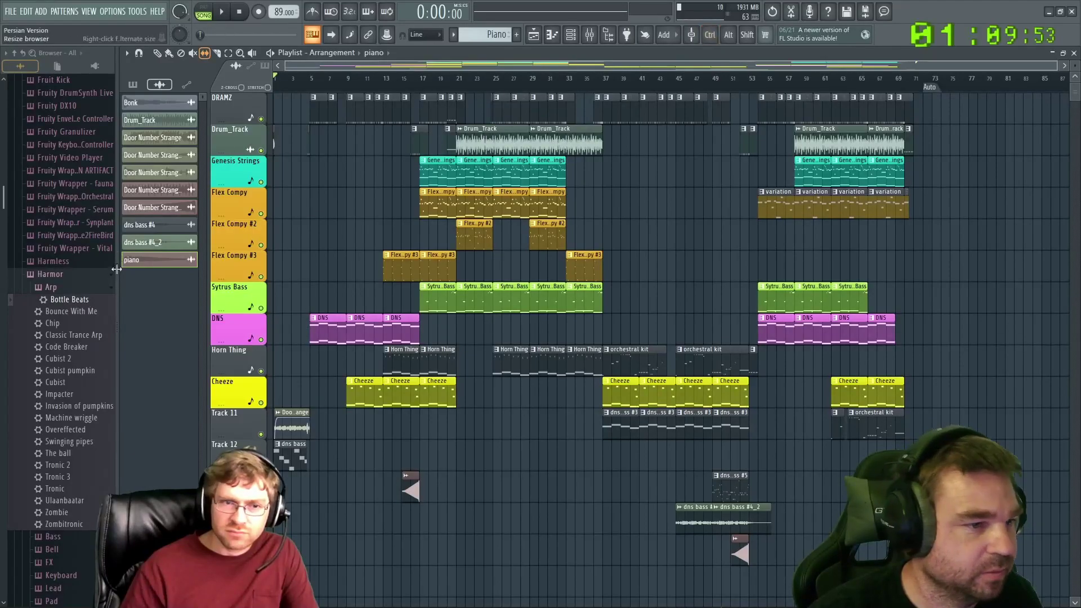
scroll(506, 275, right, 1)
drag(998, 191, 939, 149)
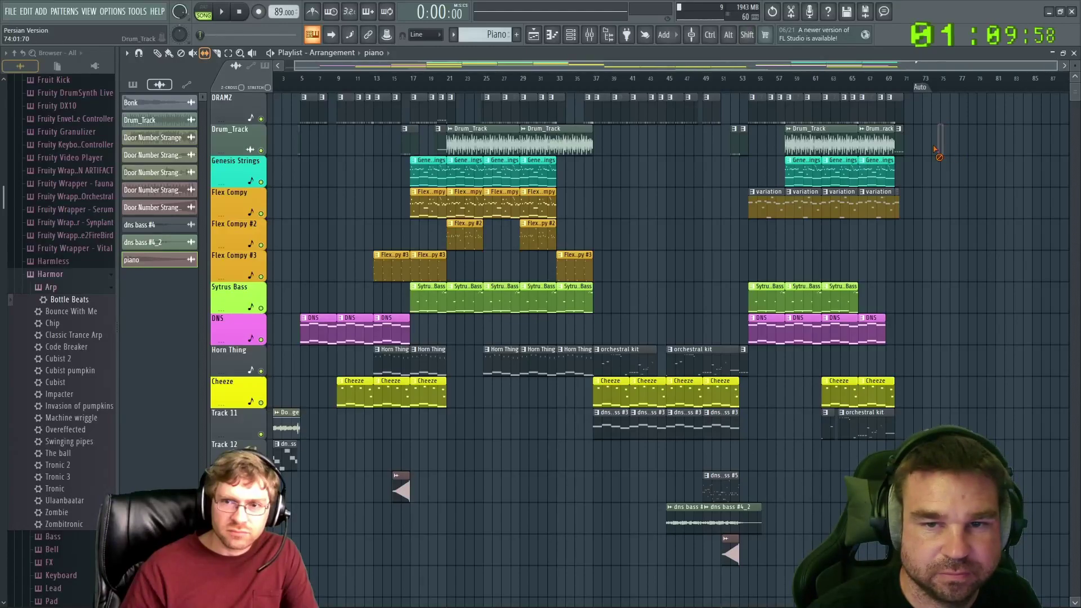
Select a short loop range over the piano clip from bar 73 and play it
scroll(939, 149, up, 10)
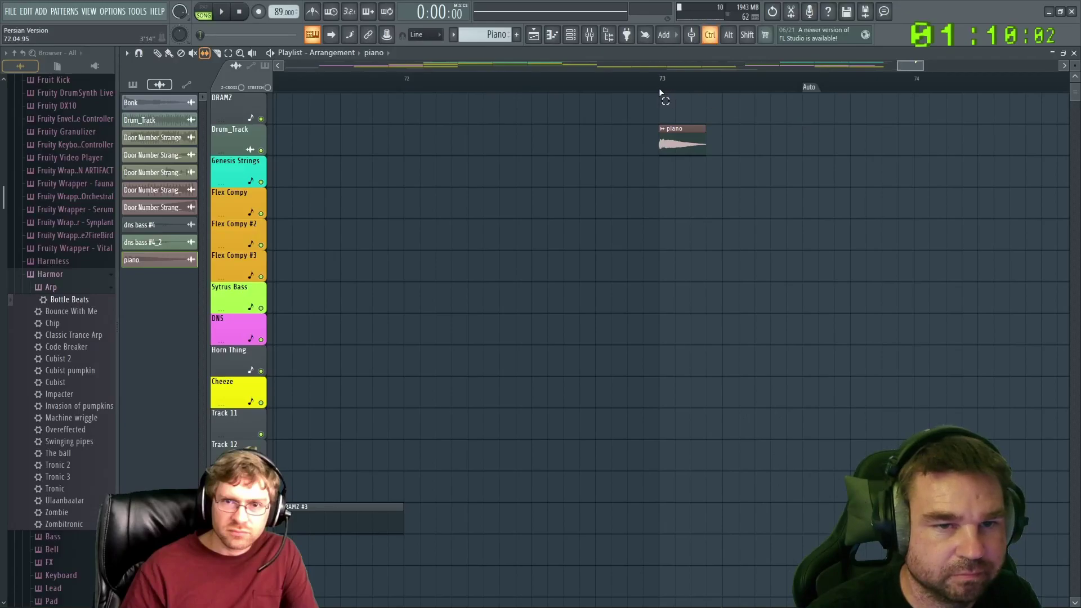
drag(660, 92, 691, 101)
key(space)
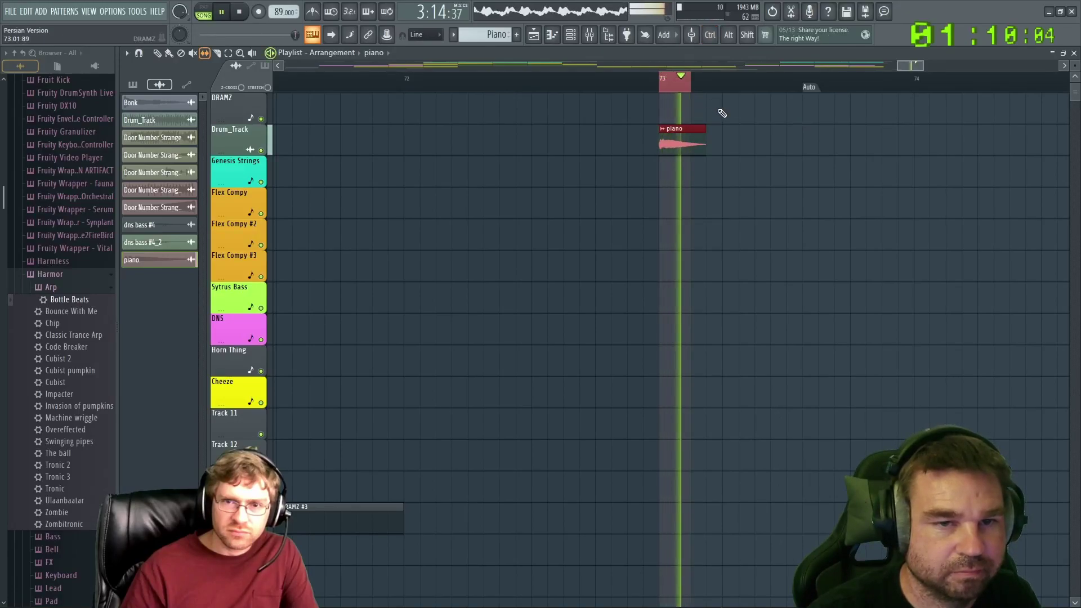
key(space)
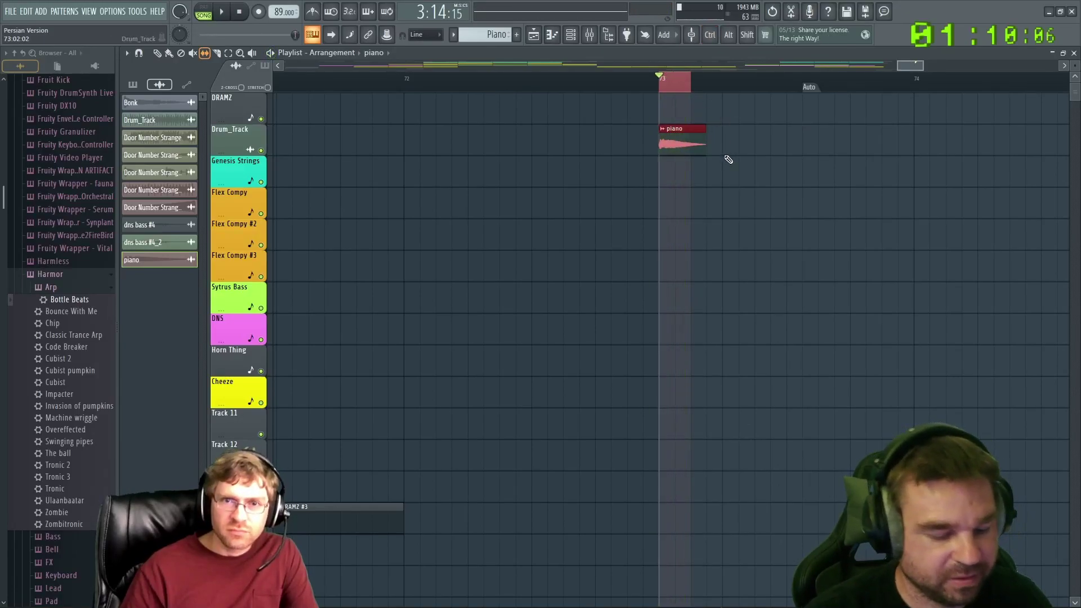
Load Fruity Parametric EQ 2 in the first effect slot of the piano mixer track
key(F9)
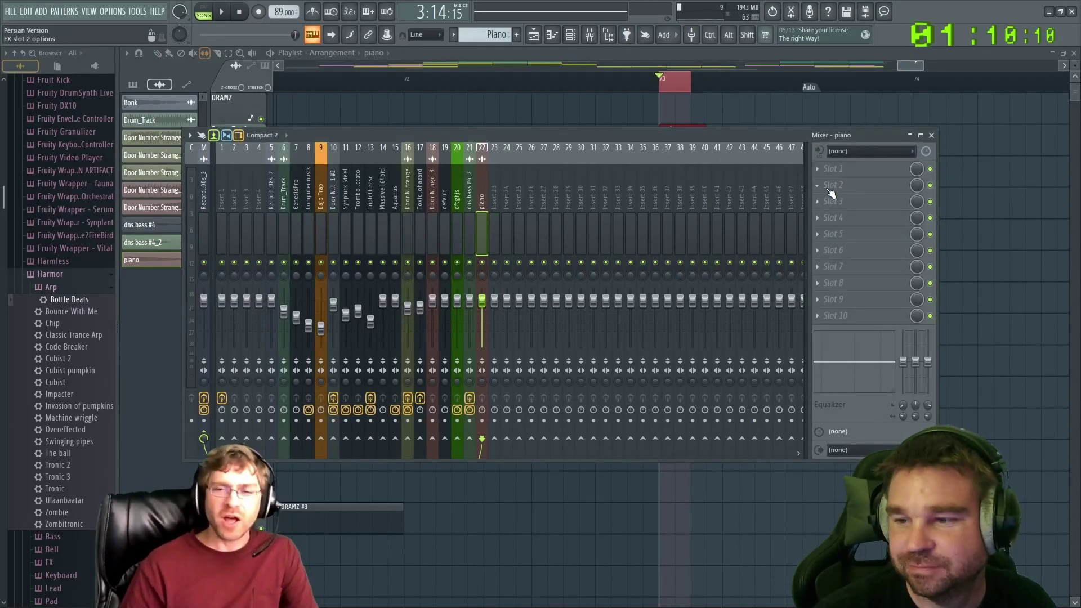
click(819, 169)
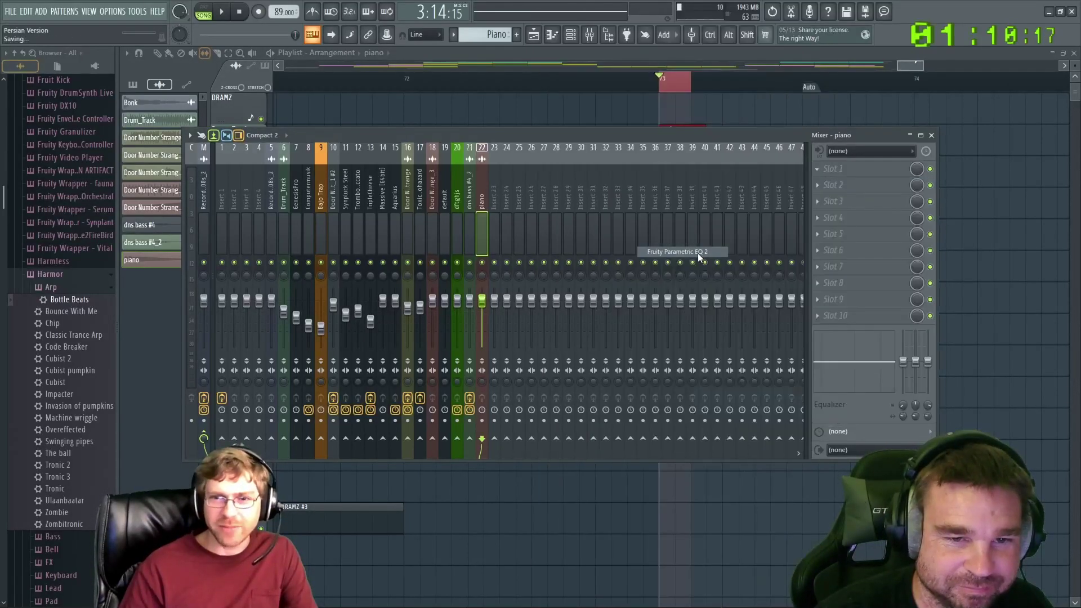
click(697, 252)
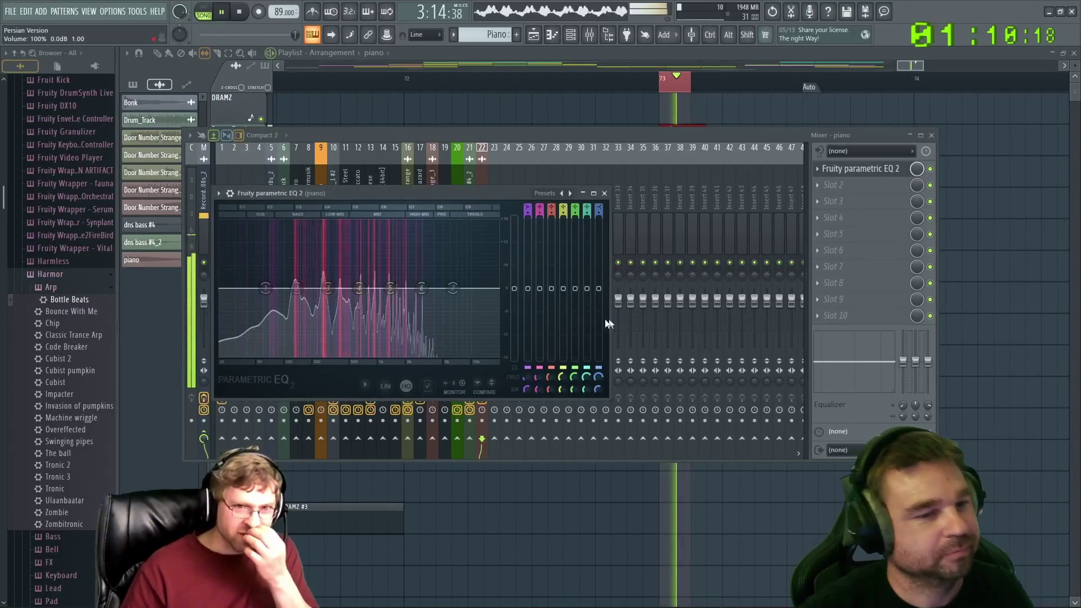
Enlarge the EQ window and play the looped piano clip to view its frequency spectrum
key(space)
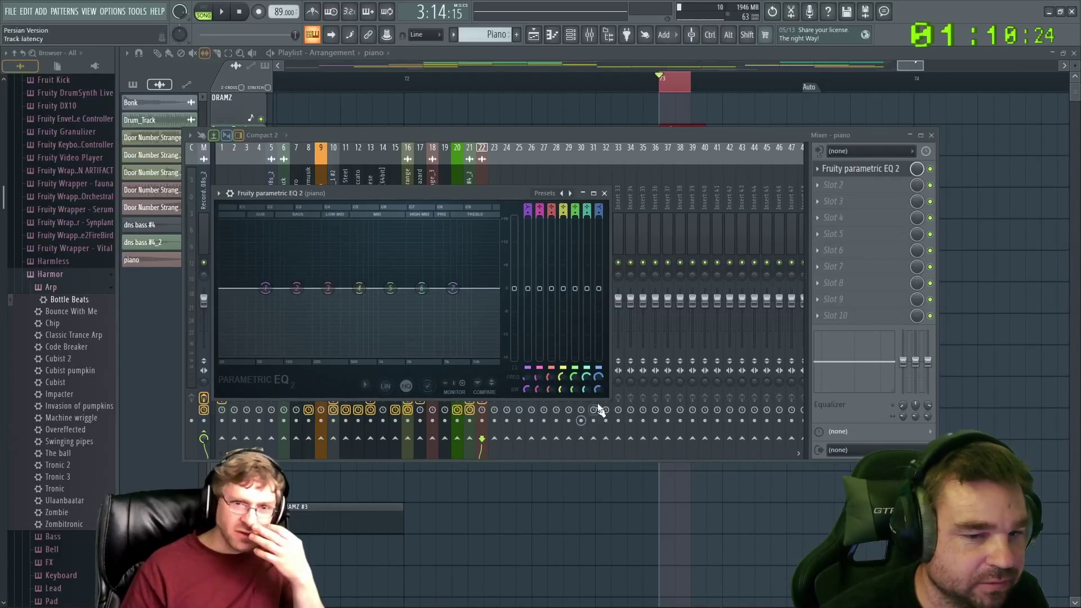
drag(609, 397, 1072, 549)
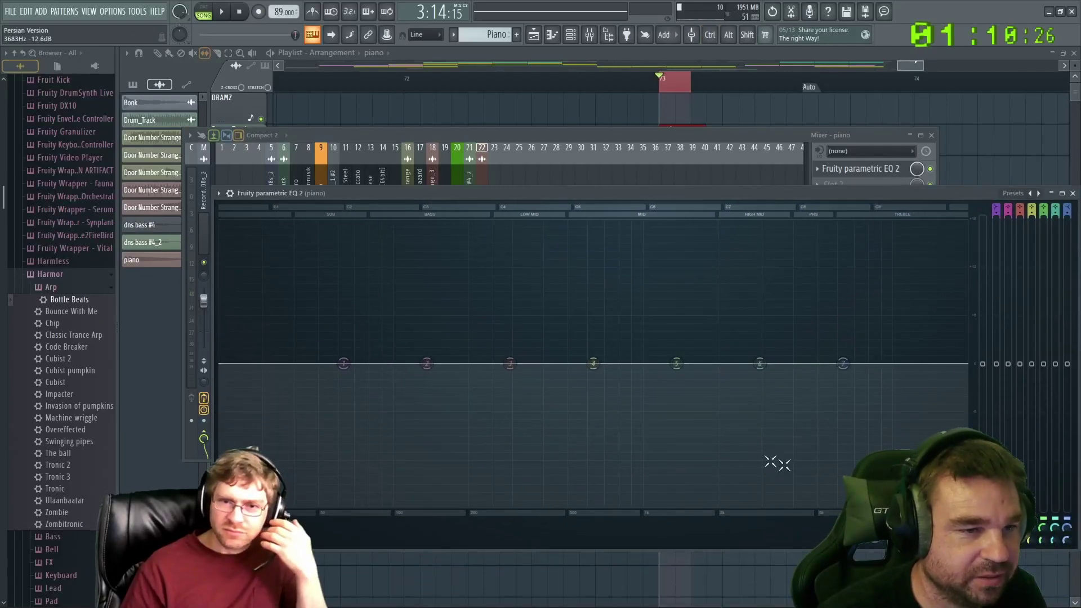
key(space)
key(space)
Raise EQ band 2 to 17.1 dB at 129 Hz with 0% bandwidth and play the piano clip through it
drag(426, 363, 421, 227)
scroll(421, 230, down, 10)
key(space)
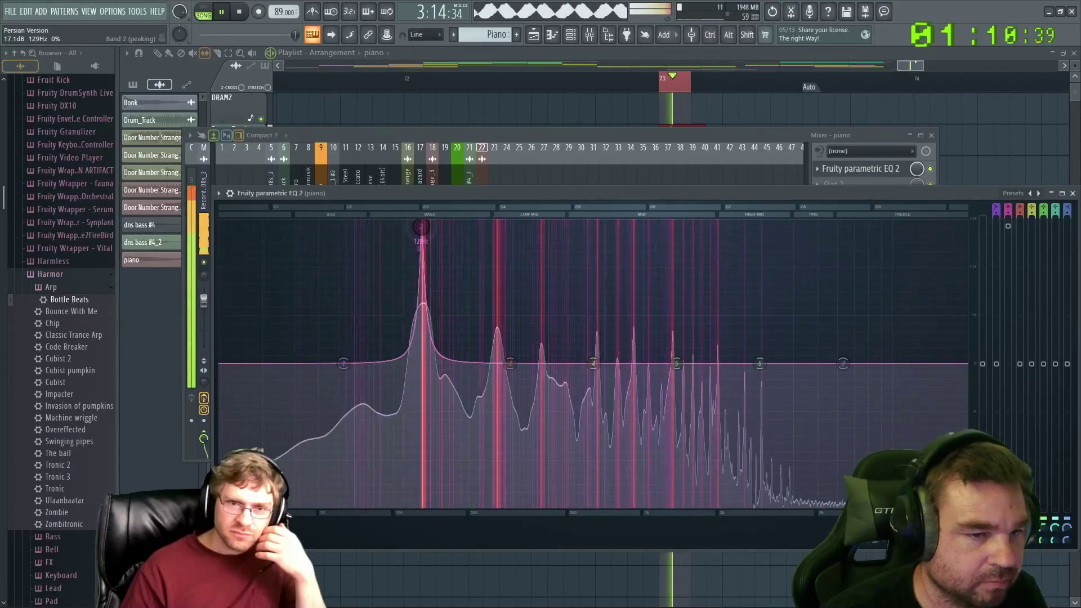
key(space)
Lower the EQ's main level to -4.0 dB and fine-tune band 2 to 131 Hz at 18.0 dB
scroll(433, 247, down, 4)
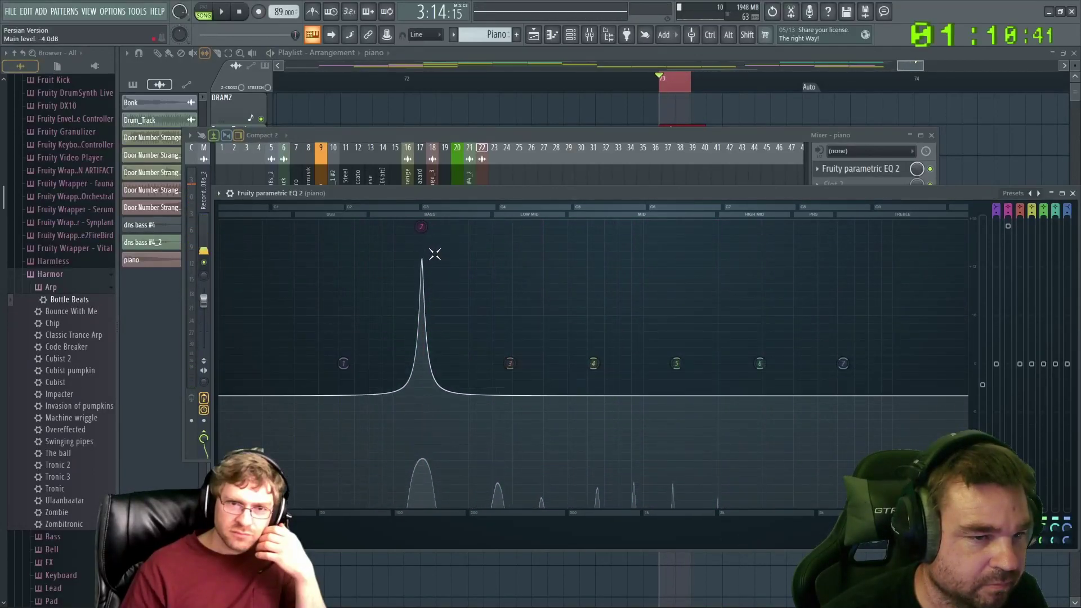
drag(421, 227, 422, 227)
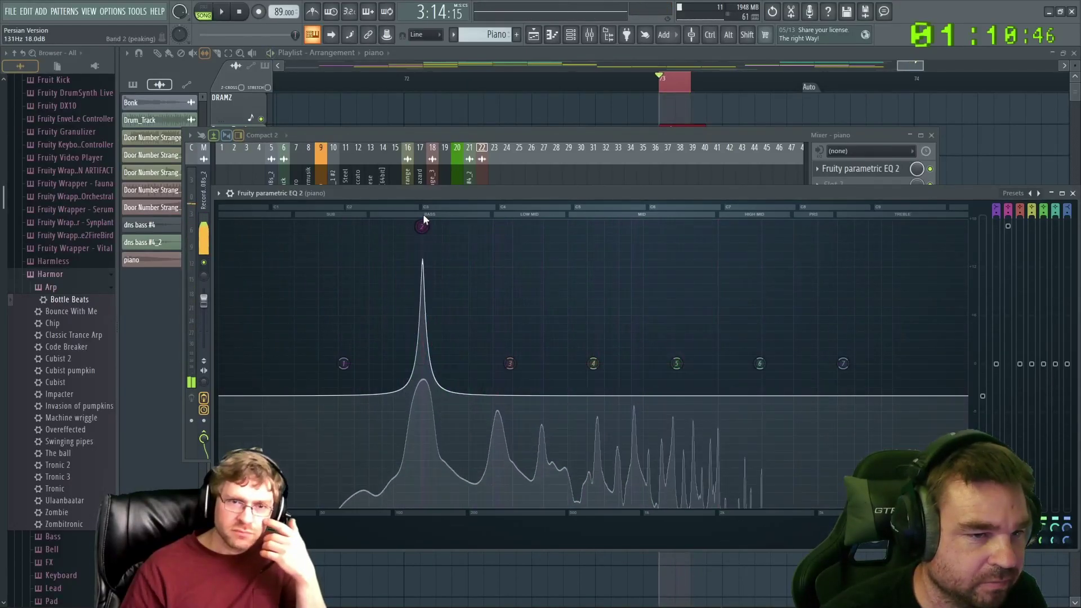
Tune EQ band 2 to the key C3 - 130.8Hz, play the piano clip through it, and close the EQ and mixer
drag(423, 235, 424, 237)
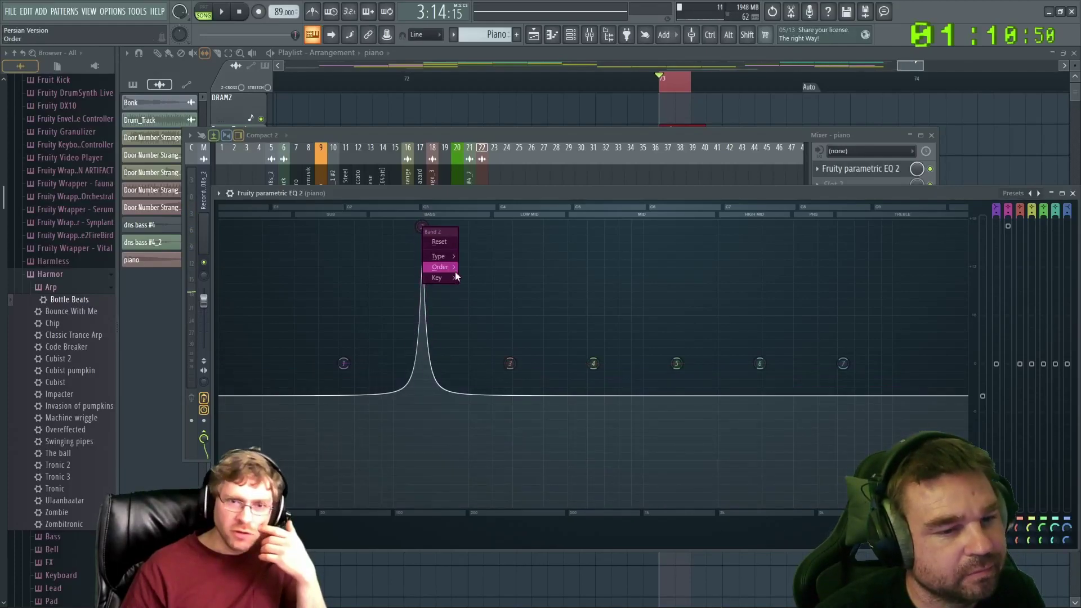
mouse_move(449, 280)
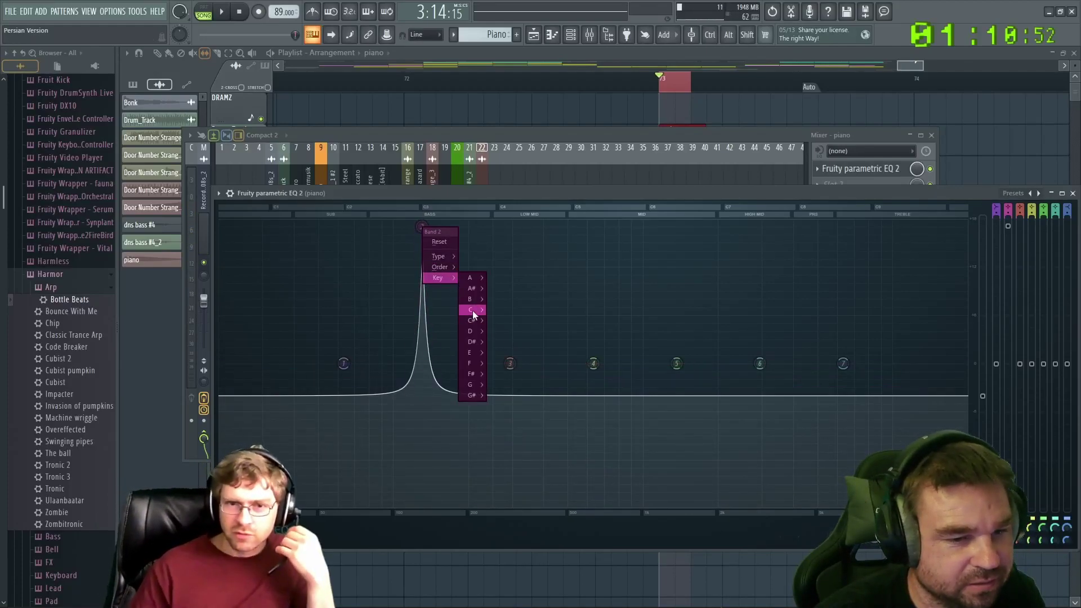
mouse_move(471, 310)
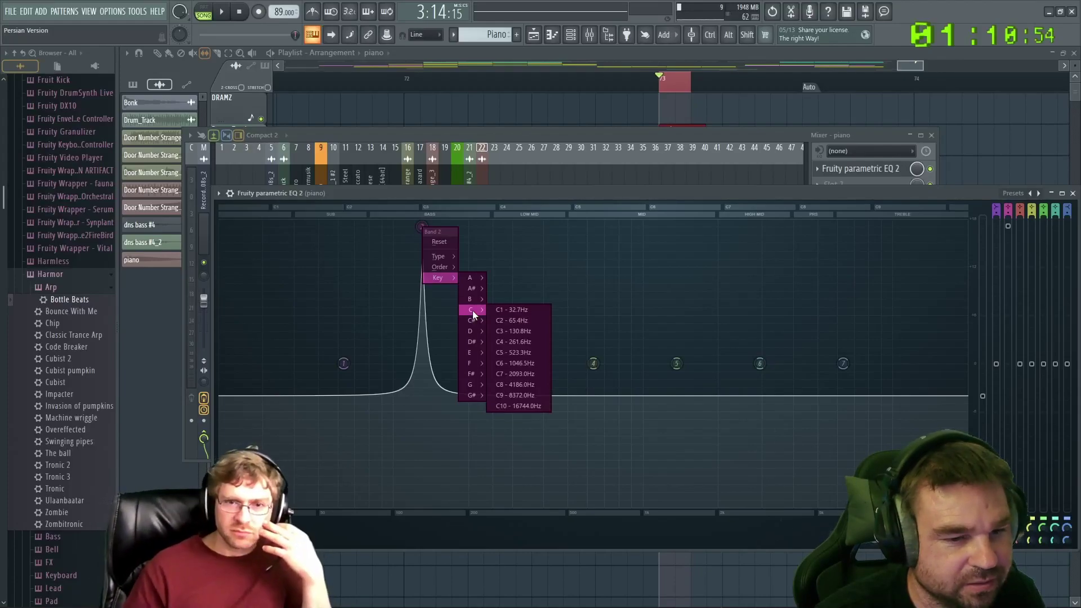
click(531, 330)
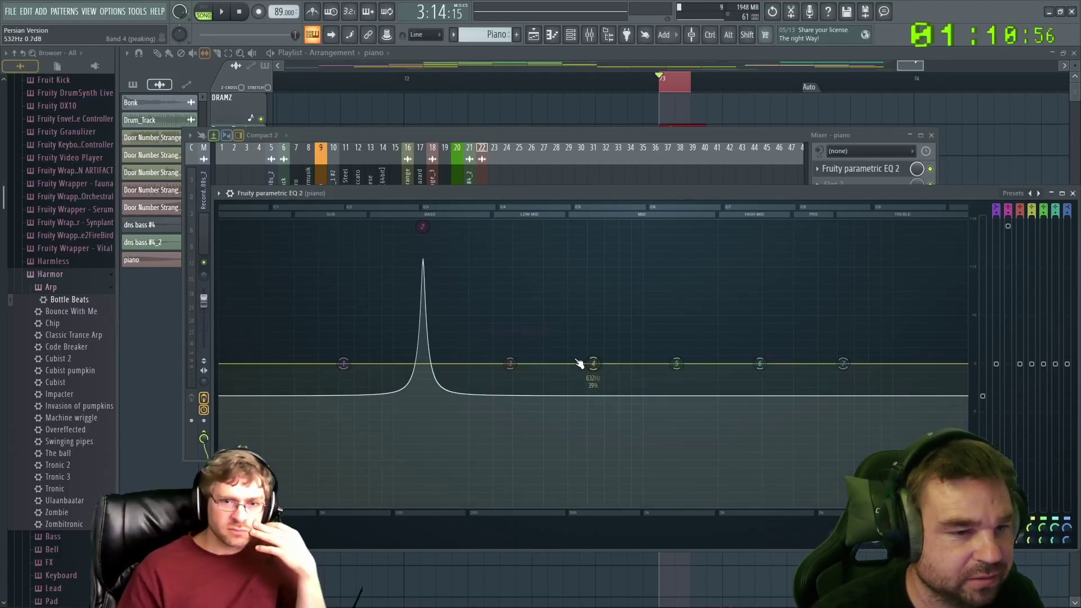
key(space)
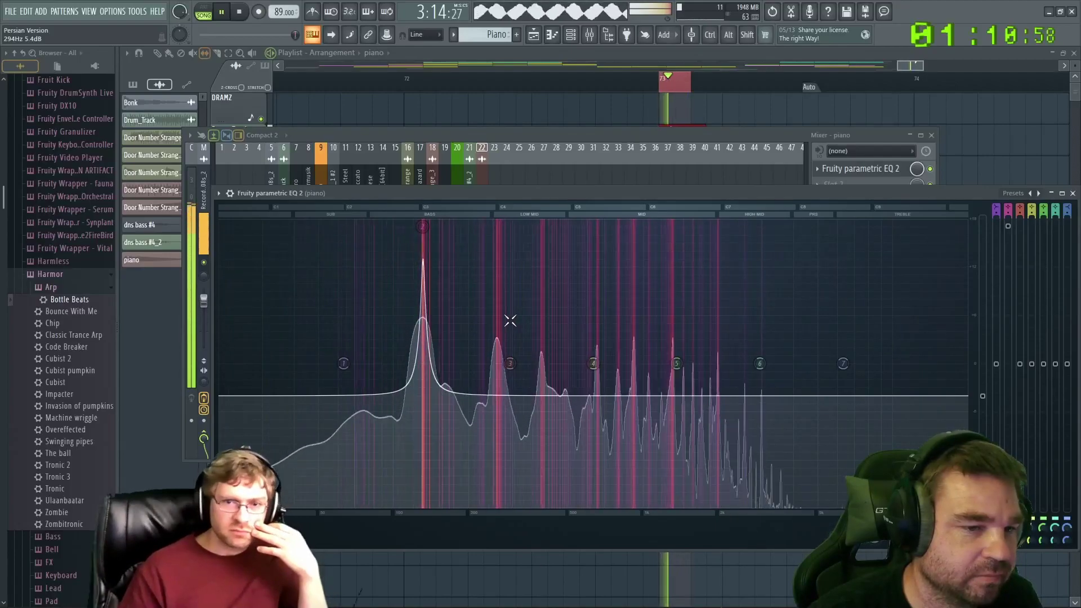
key(space)
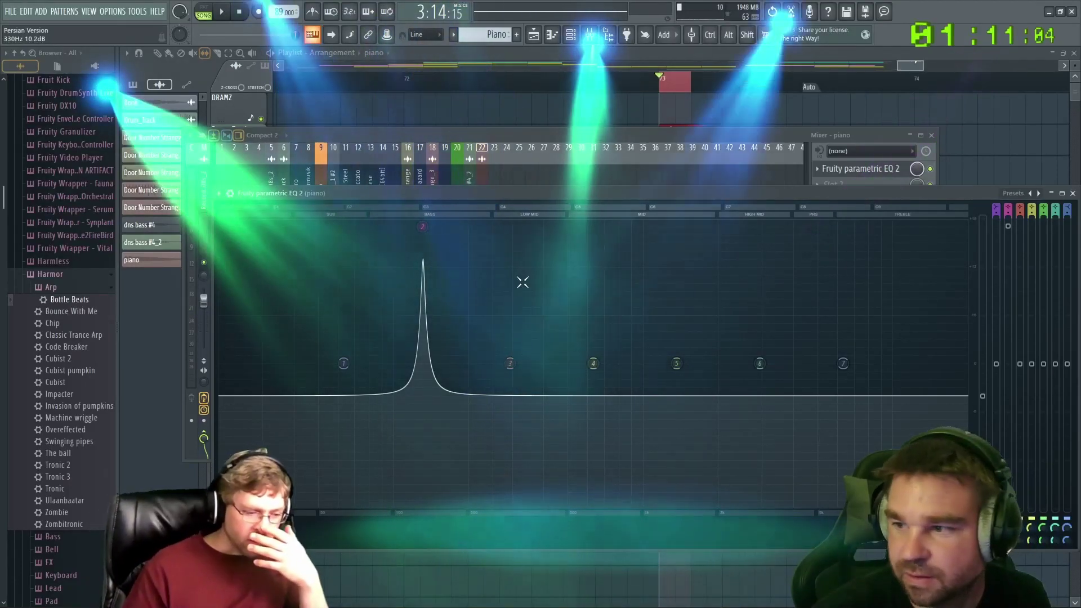
click(1072, 194)
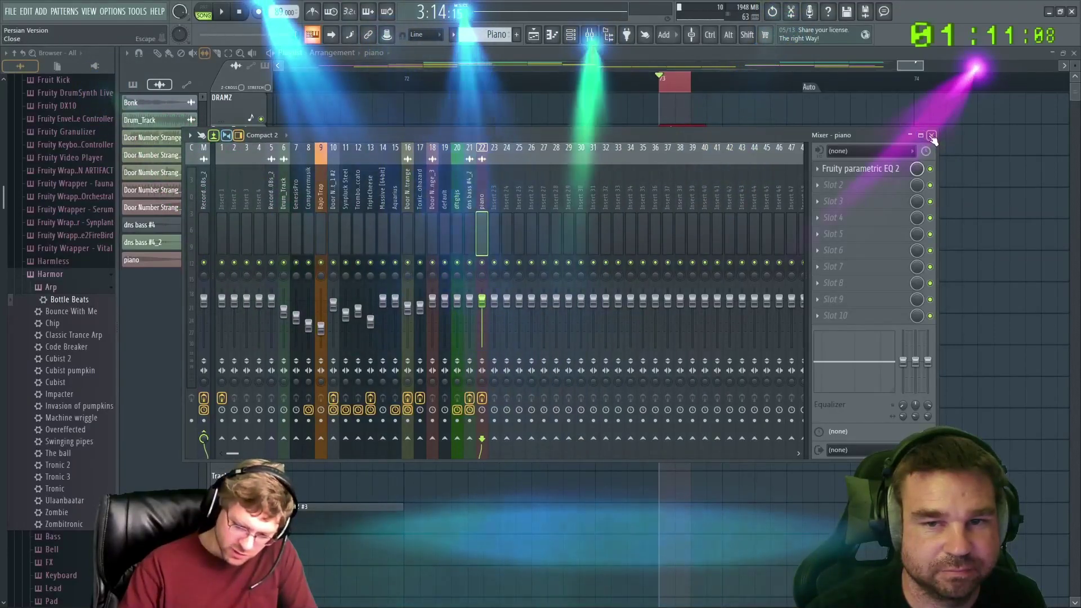
click(931, 135)
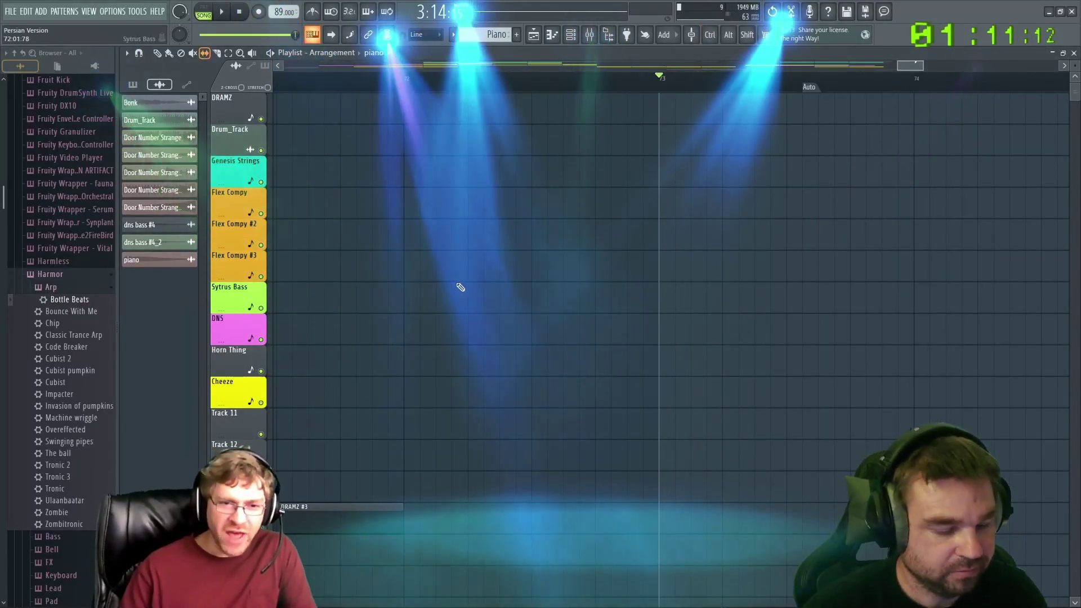
Add a Sampler channel to the channel rack and give it the preset name Piano
key(F6)
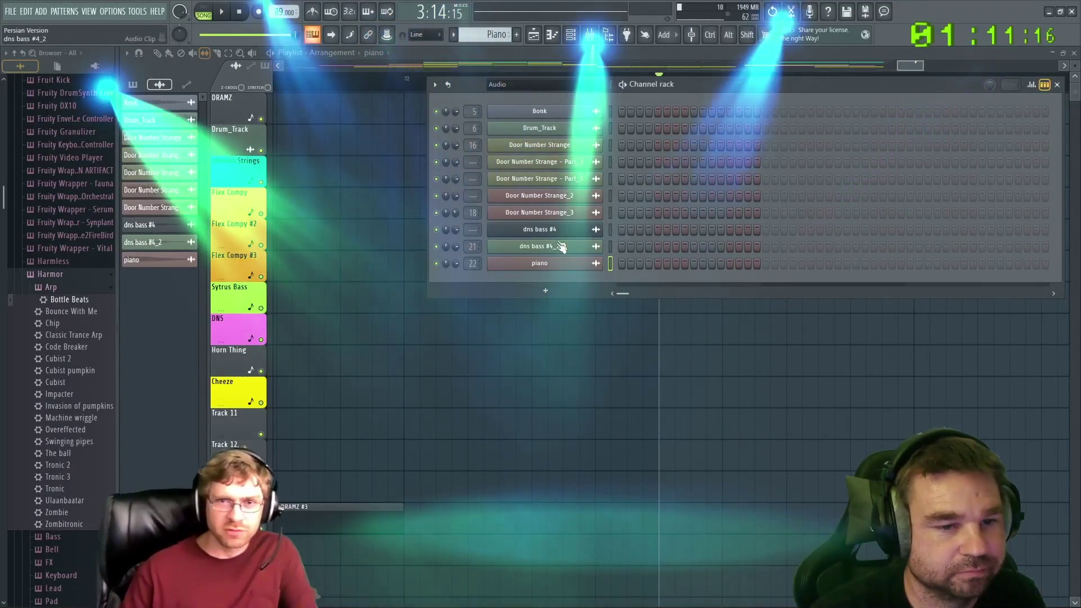
click(544, 291)
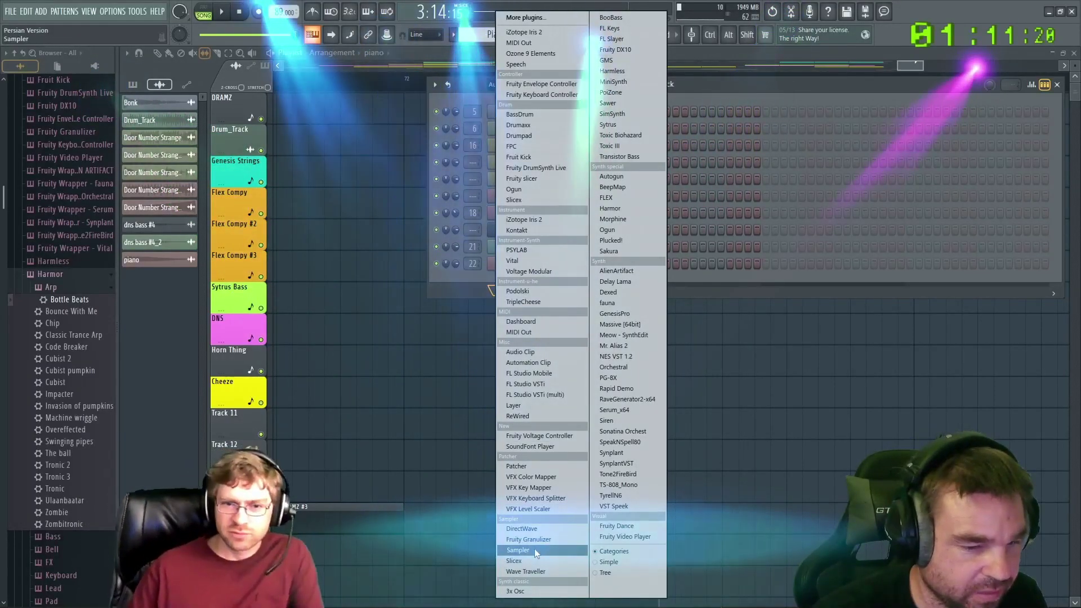
click(534, 549)
click(537, 502)
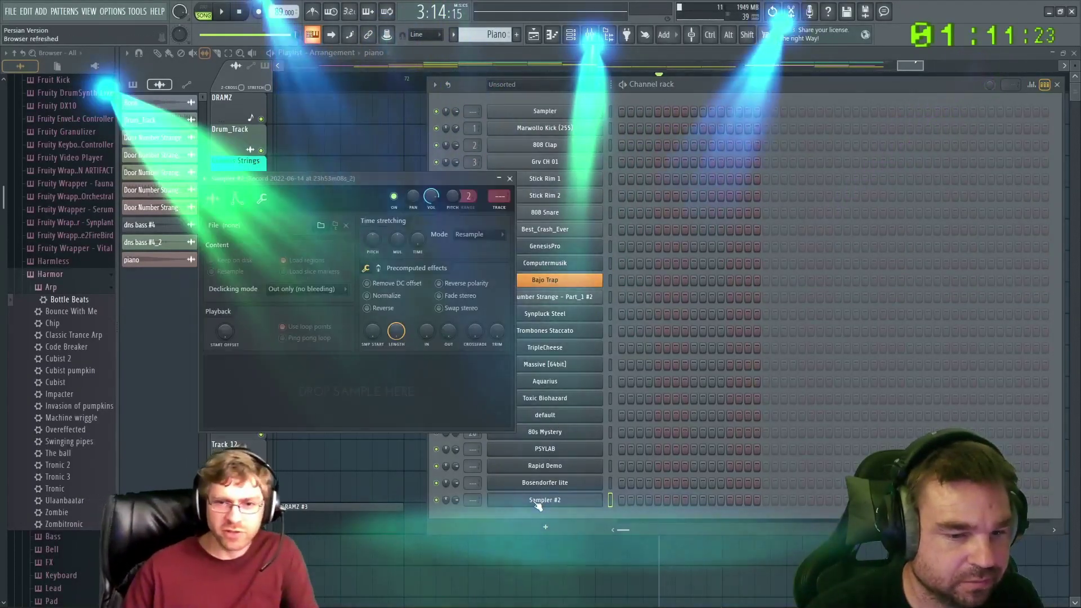
key(F2)
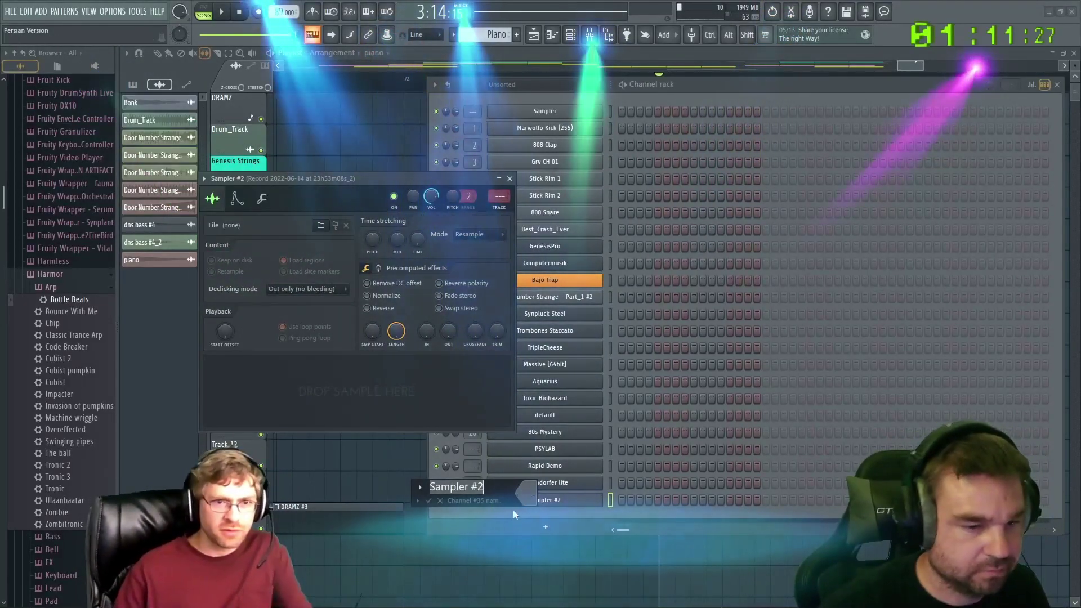
click(419, 500)
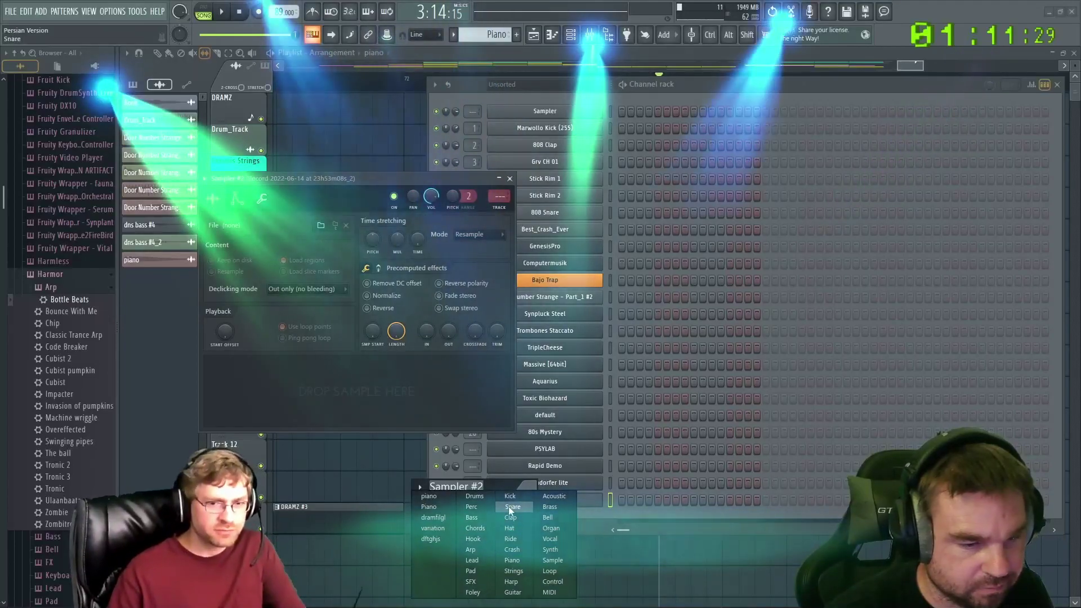
click(511, 560)
Set the Piano sampler's time-stretching mode to Stretch Pro and close its settings
click(483, 233)
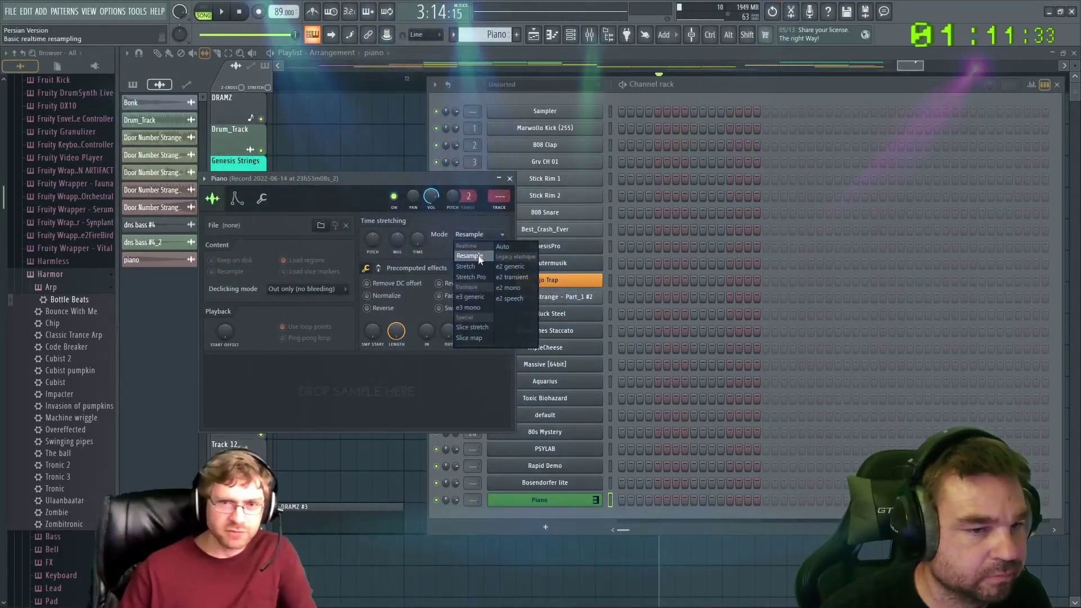
click(478, 279)
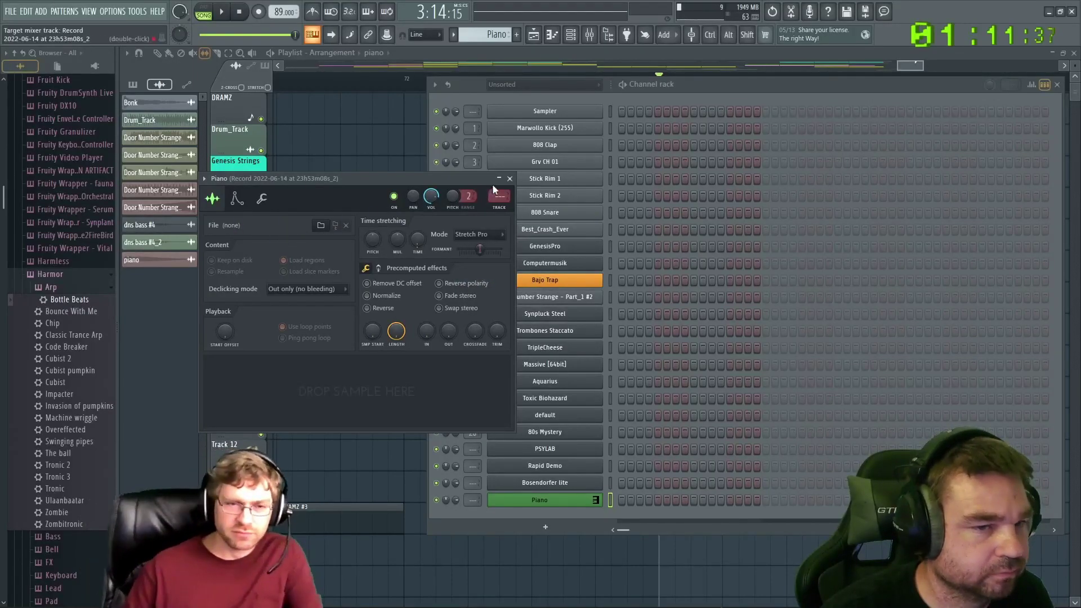
click(509, 179)
Narrow the playlist window so the channel rack sits beside it, and display all channels in the rack
mouse_move(148, 265)
mouse_down()
mouse_move(141, 367)
mouse_move(444, 454)
mouse_move(115, 352)
mouse_move(148, 278)
mouse_up()
click(1060, 53)
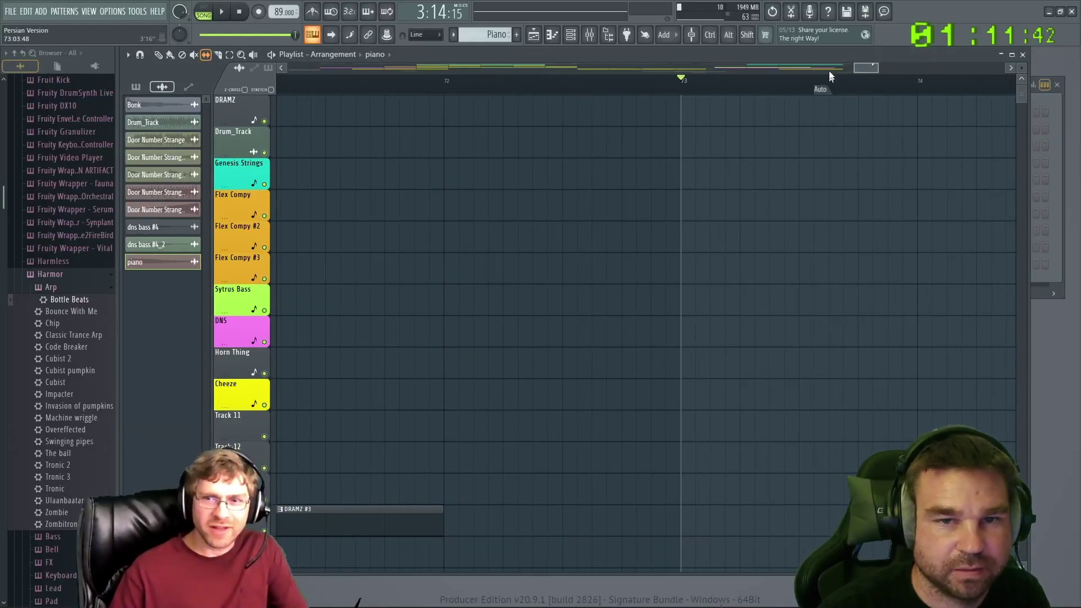
drag(1029, 100, 558, 191)
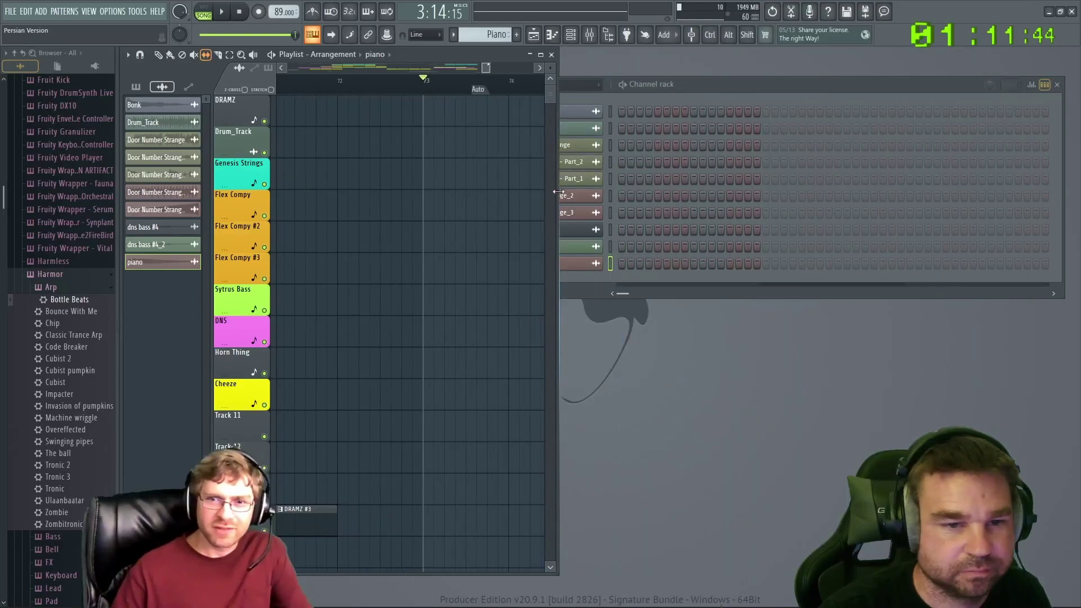
drag(739, 86, 774, 145)
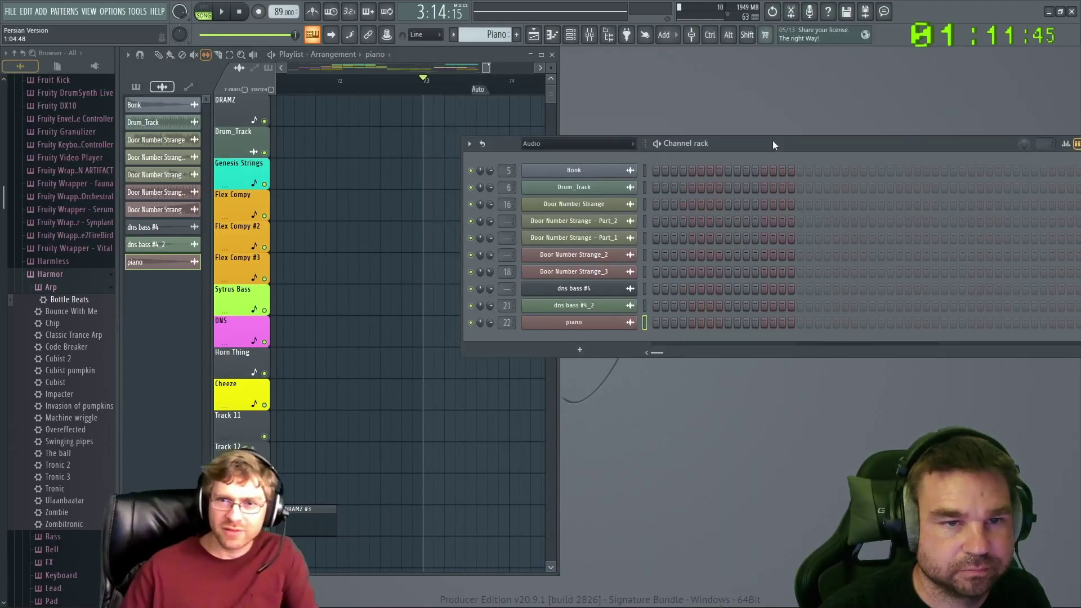
click(557, 146)
click(552, 157)
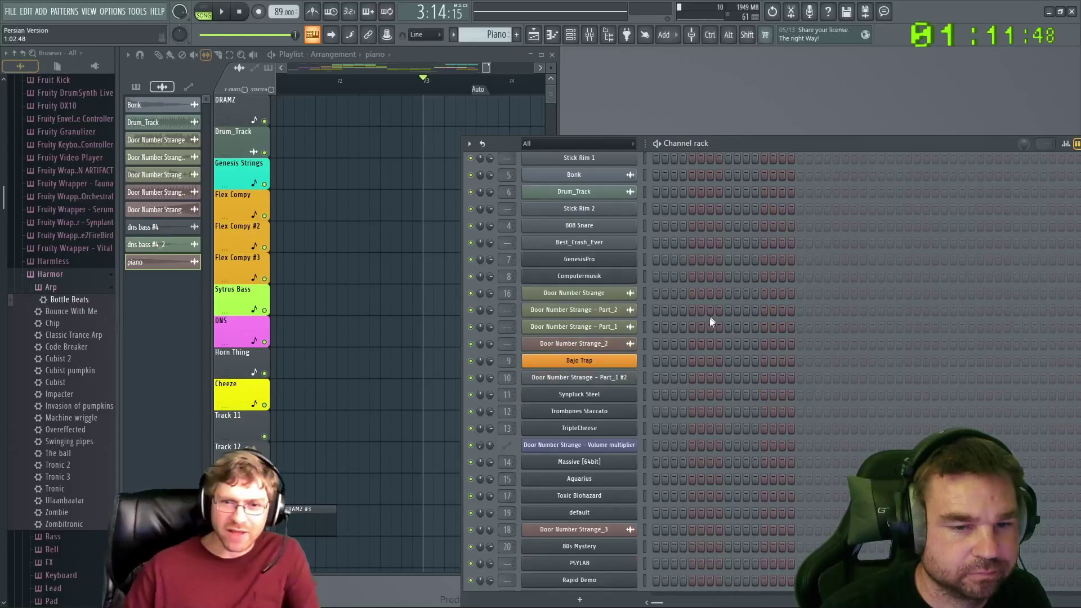
scroll(711, 322, down, 4)
drag(723, 147, 719, 86)
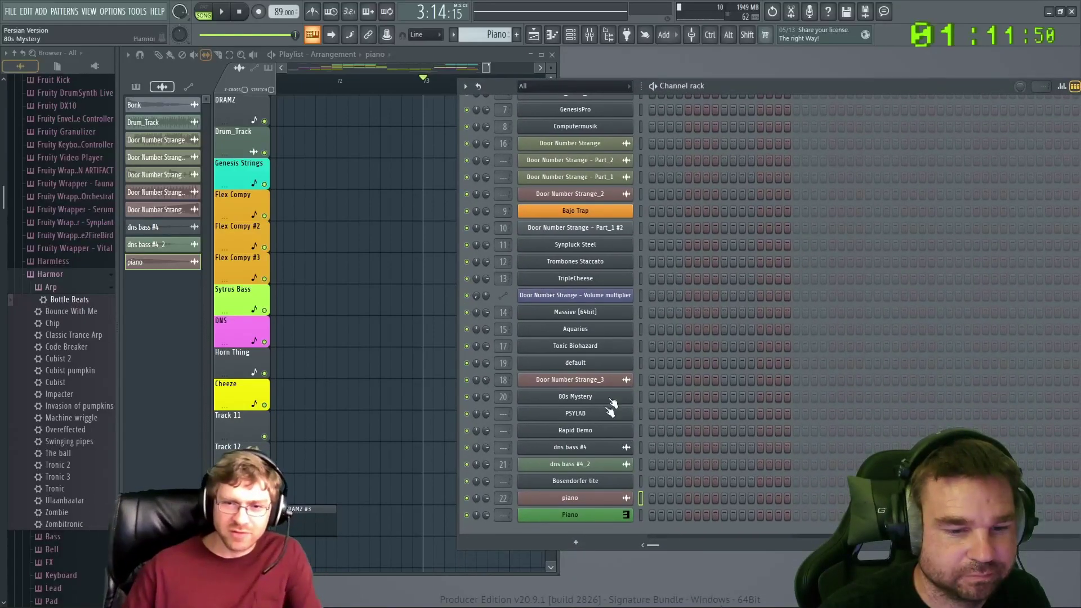
Add a new Sampler channel and delete the green Piano channel above it
click(575, 541)
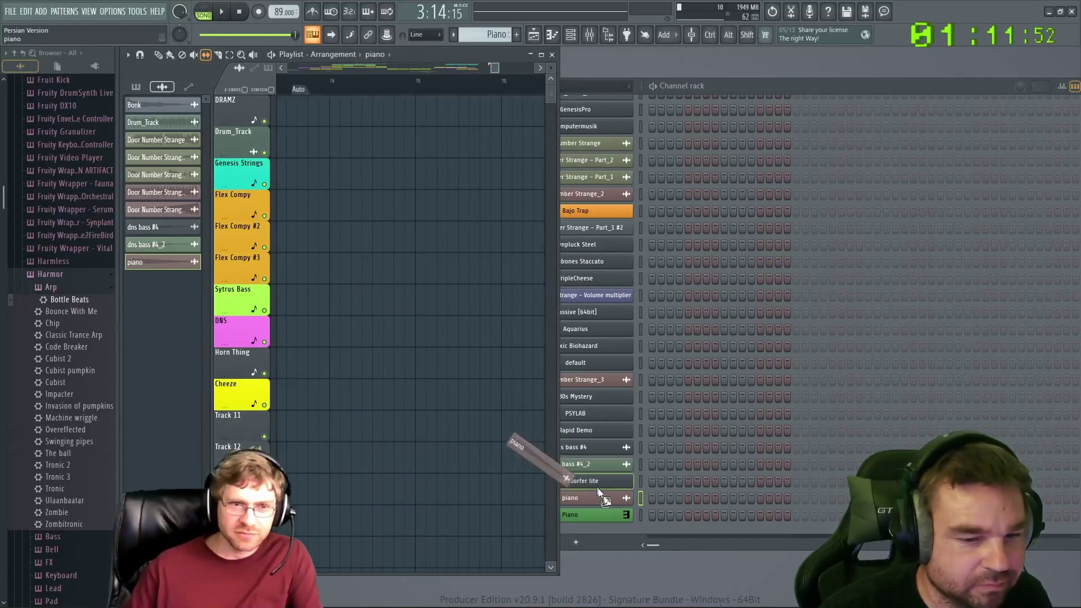
click(591, 522)
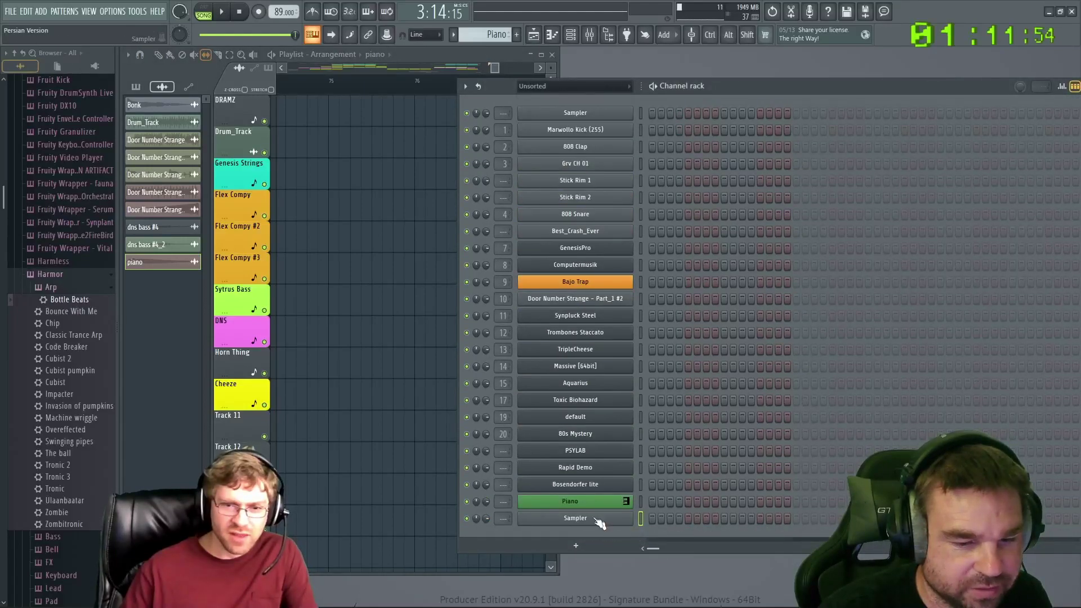
click(563, 501)
right_click(556, 501)
click(647, 564)
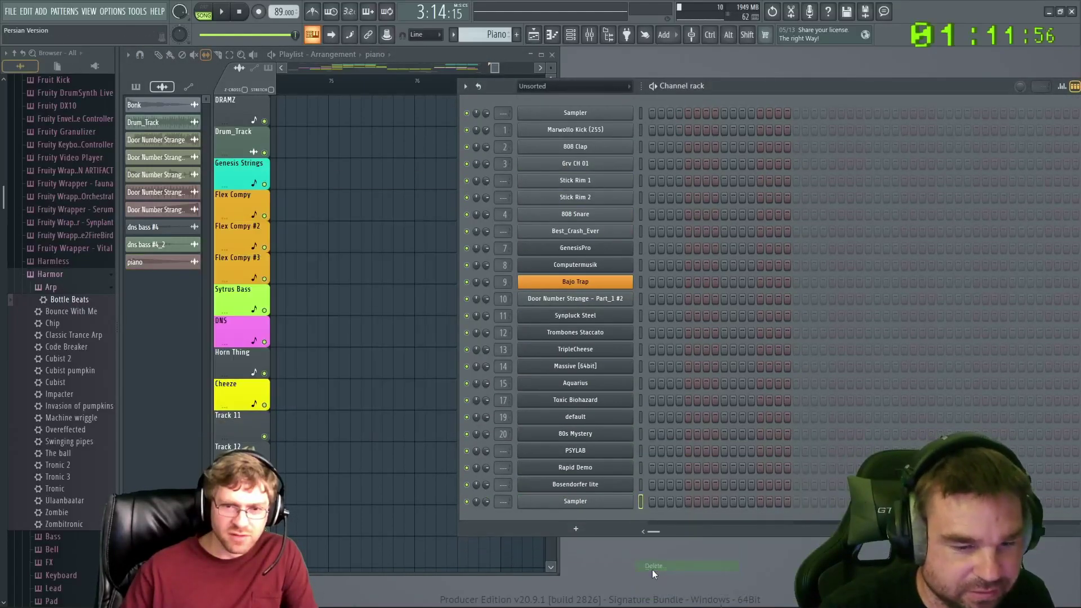
Rename the new Sampler channel with the existing brown preset name piano
click(574, 503)
shift+click(574, 504)
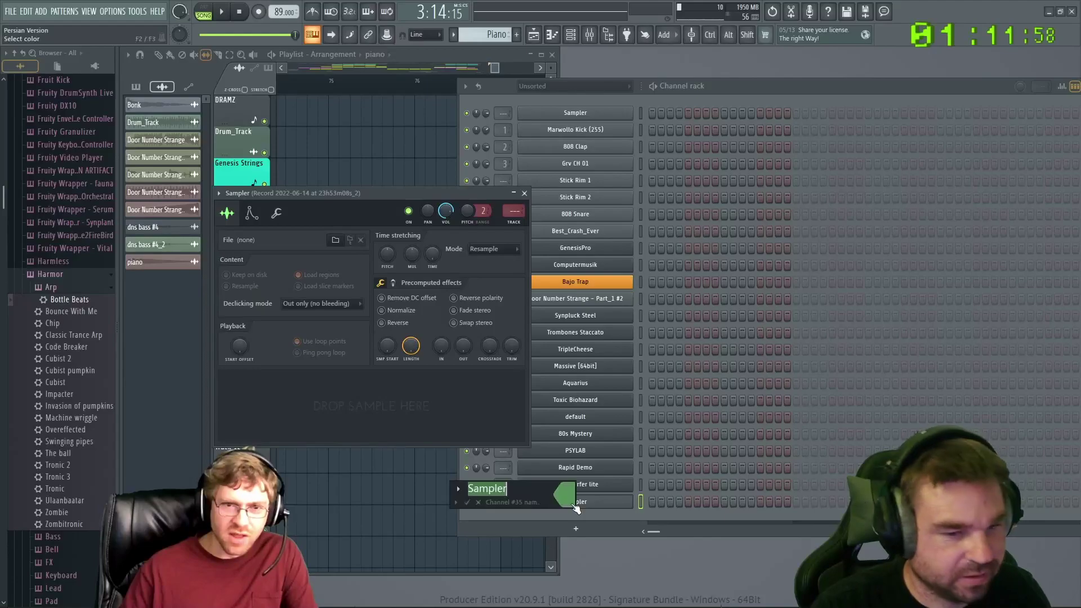
click(456, 503)
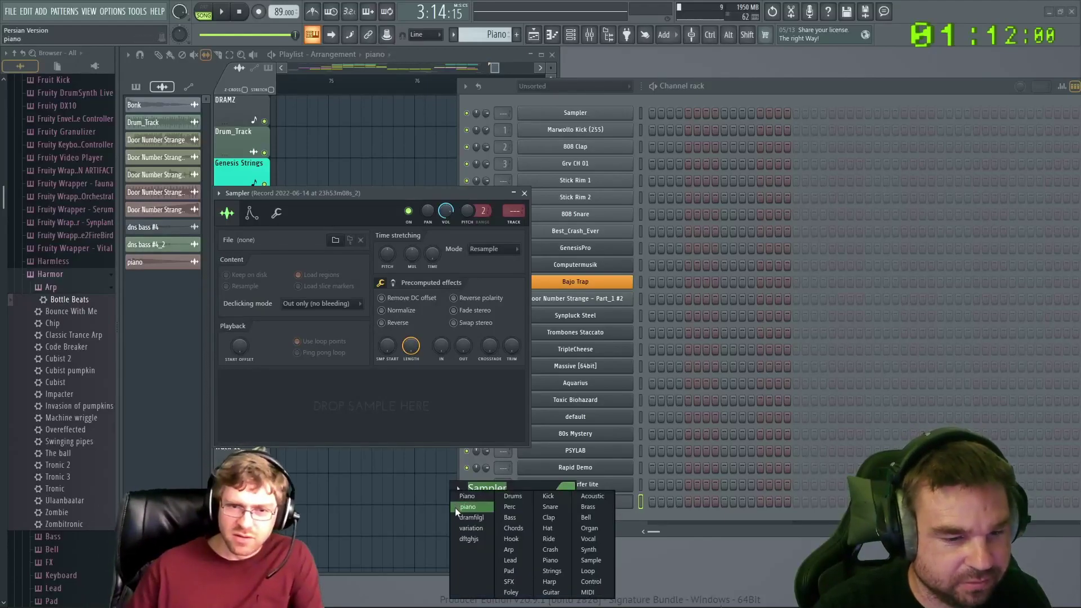
click(468, 507)
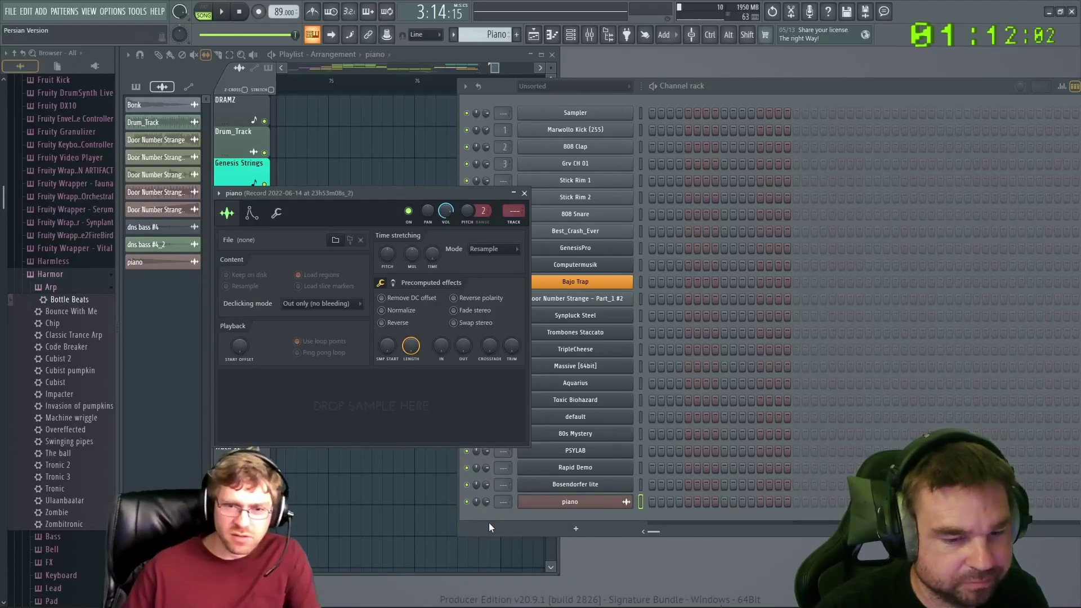
Set the piano sampler's time-stretching mode to Stretch Pro, keeping its window clear of the playlist's clip list
drag(322, 190, 539, 171)
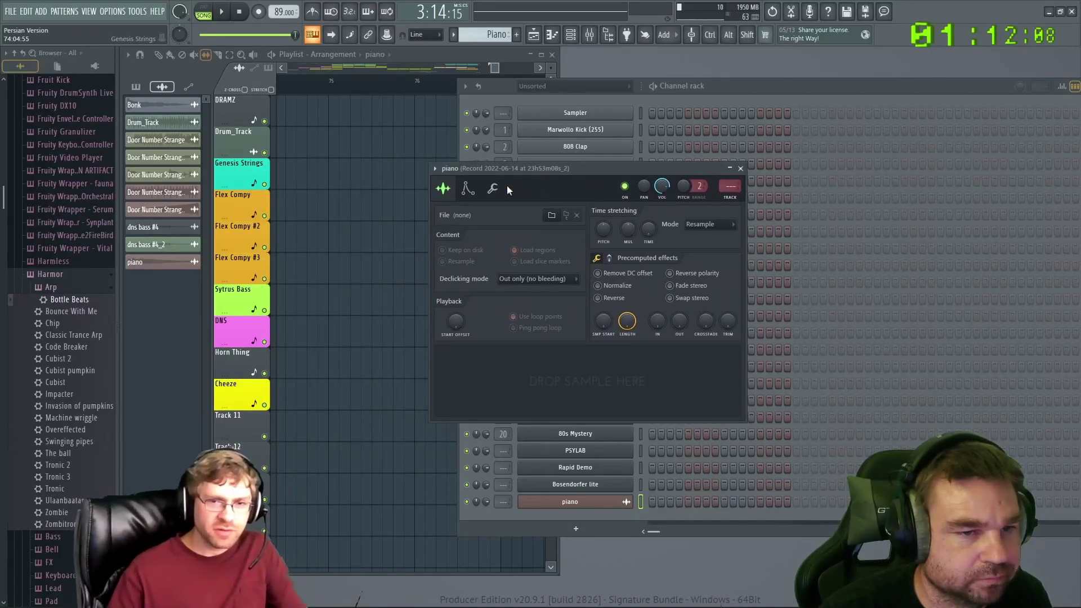
click(700, 224)
click(707, 255)
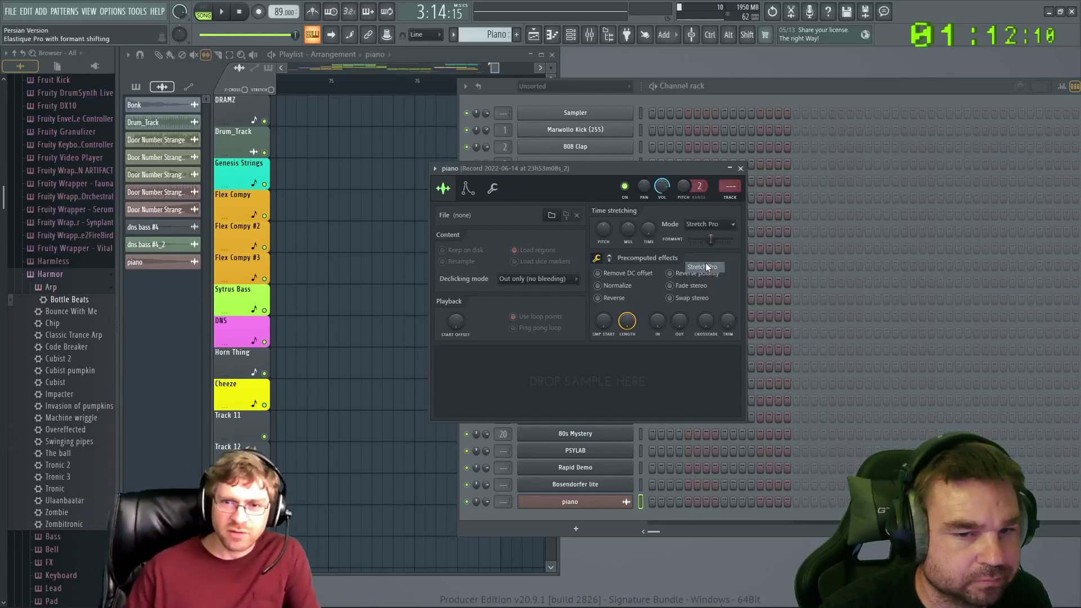
drag(619, 168, 571, 174)
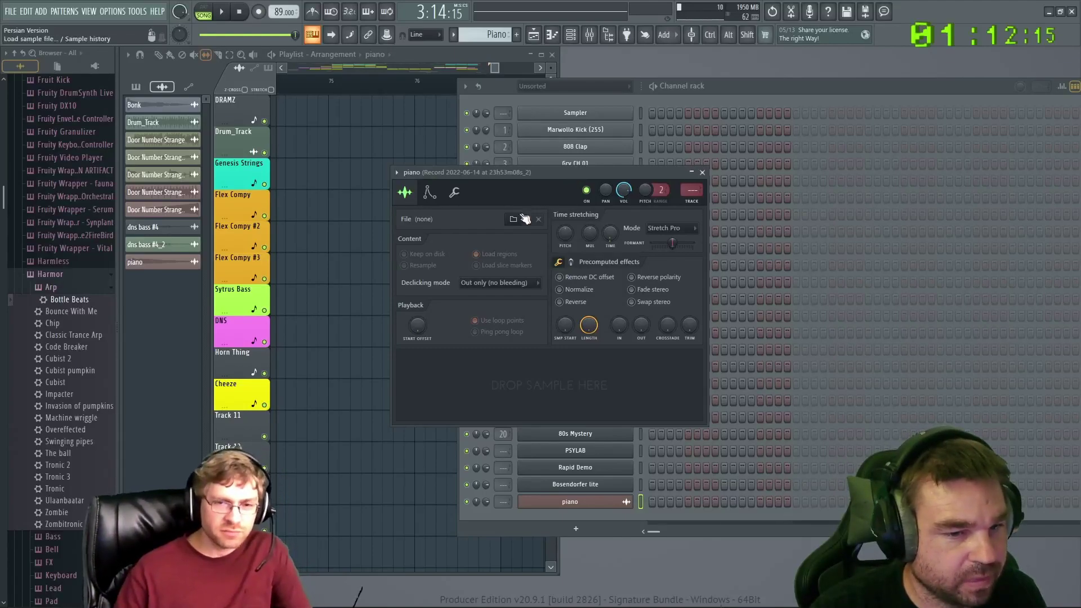
Move the piano sampler window aside and open the piano audio clip's channel settings over the playlist
drag(589, 509, 604, 399)
drag(497, 172, 713, 207)
click(155, 267)
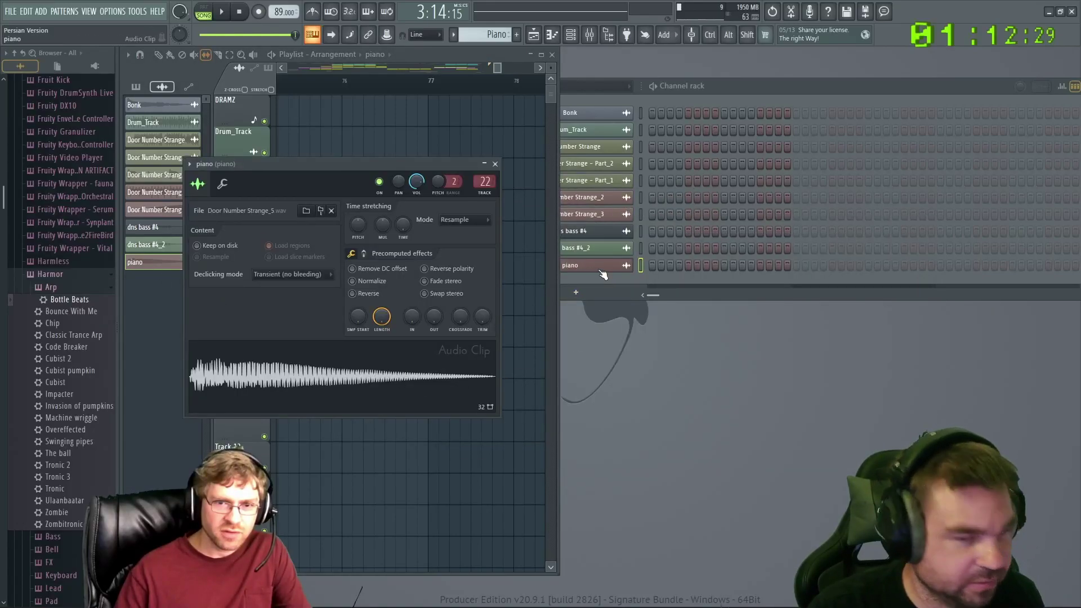
click(596, 268)
click(585, 266)
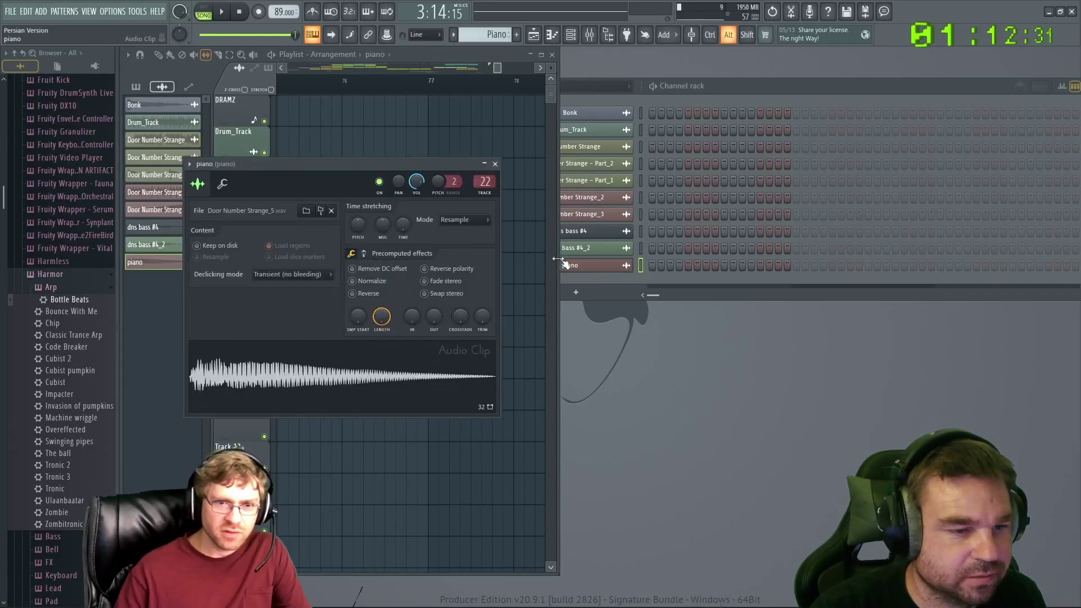
drag(347, 163, 455, 246)
Display all channels in the rack and open the settings of both the piano audio clip and the piano sampler
click(686, 91)
click(604, 84)
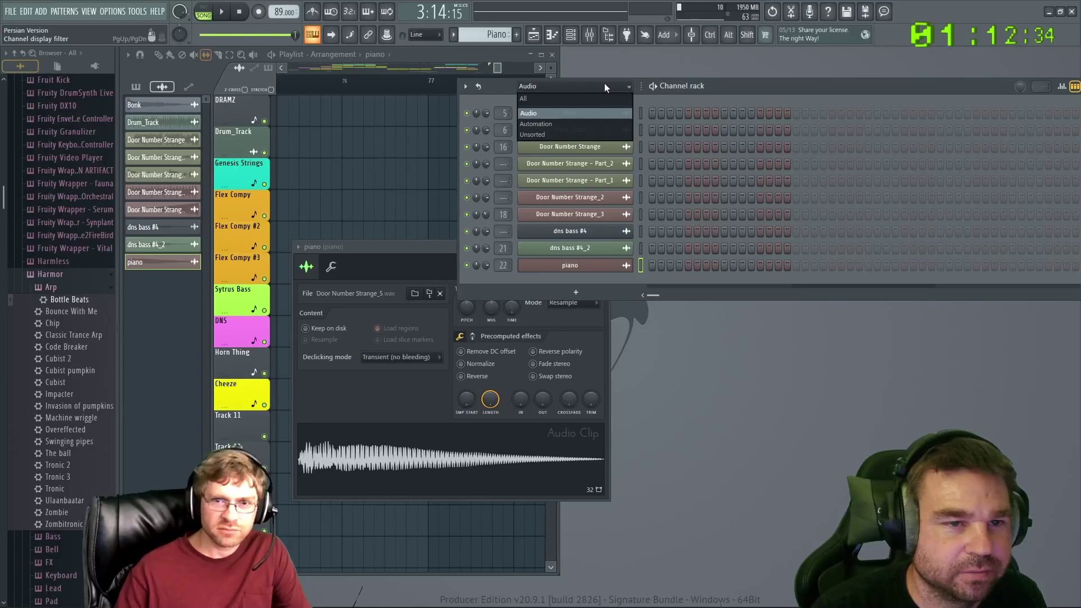
click(576, 94)
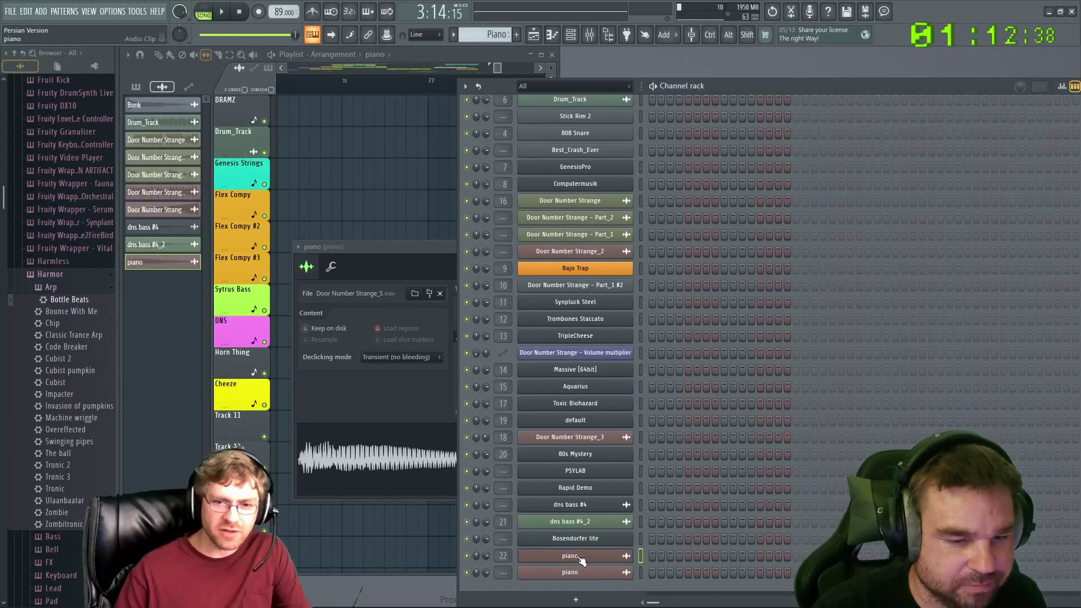
click(579, 557)
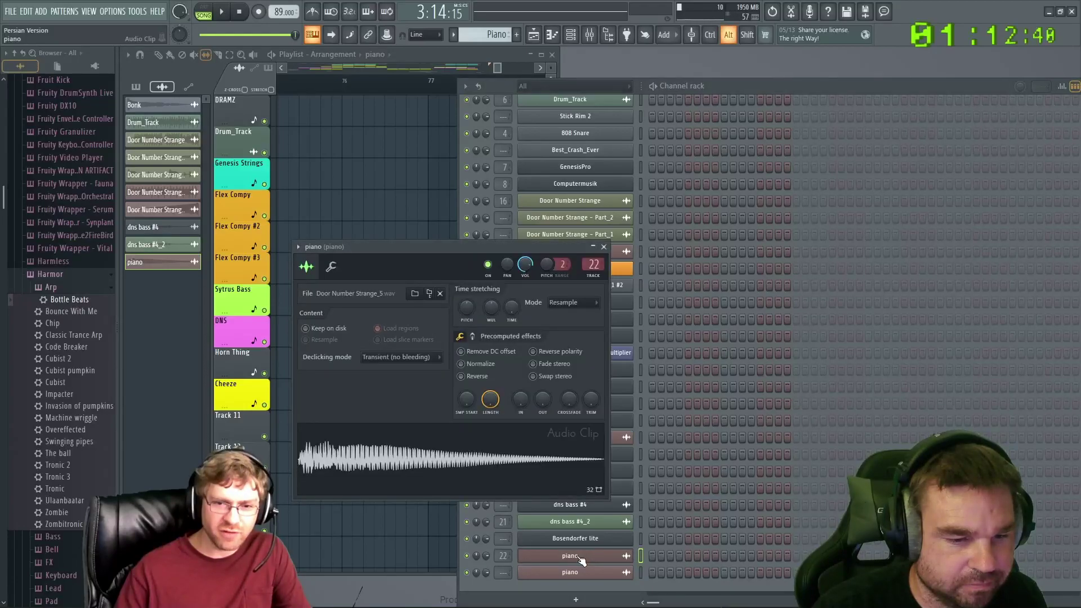
click(575, 573)
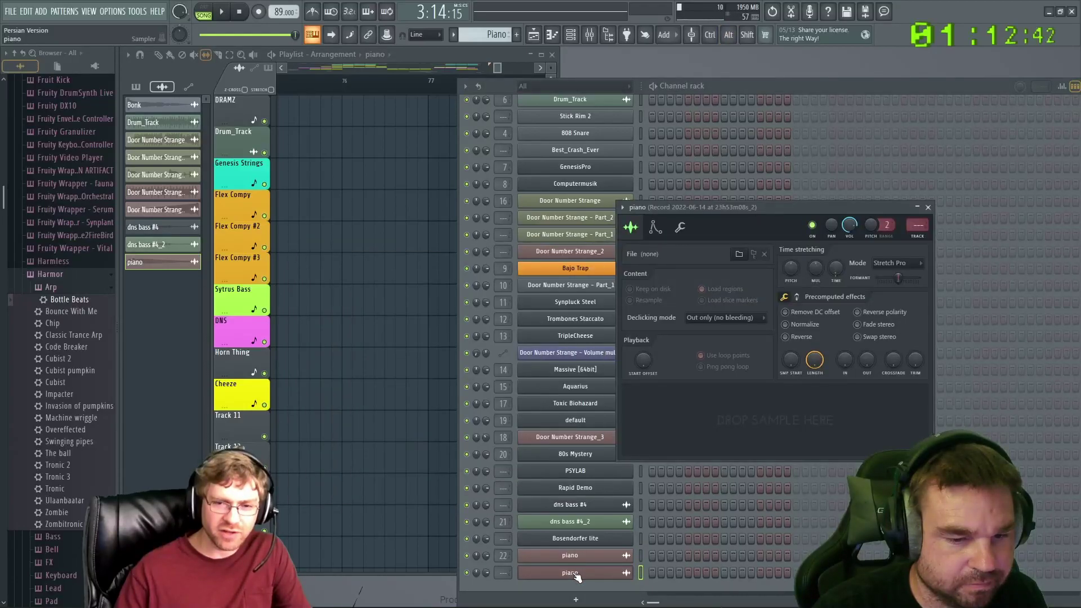
Delete the empty piano sampler channel and open the remaining piano audio clip's channel settings over the playlist
right_click(575, 573)
click(656, 567)
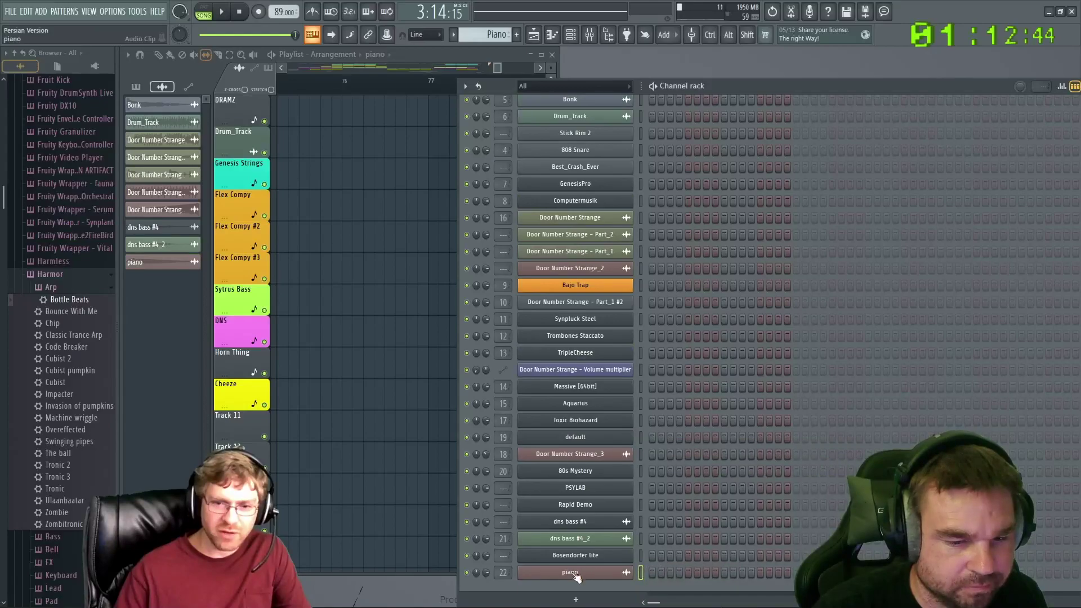
click(574, 573)
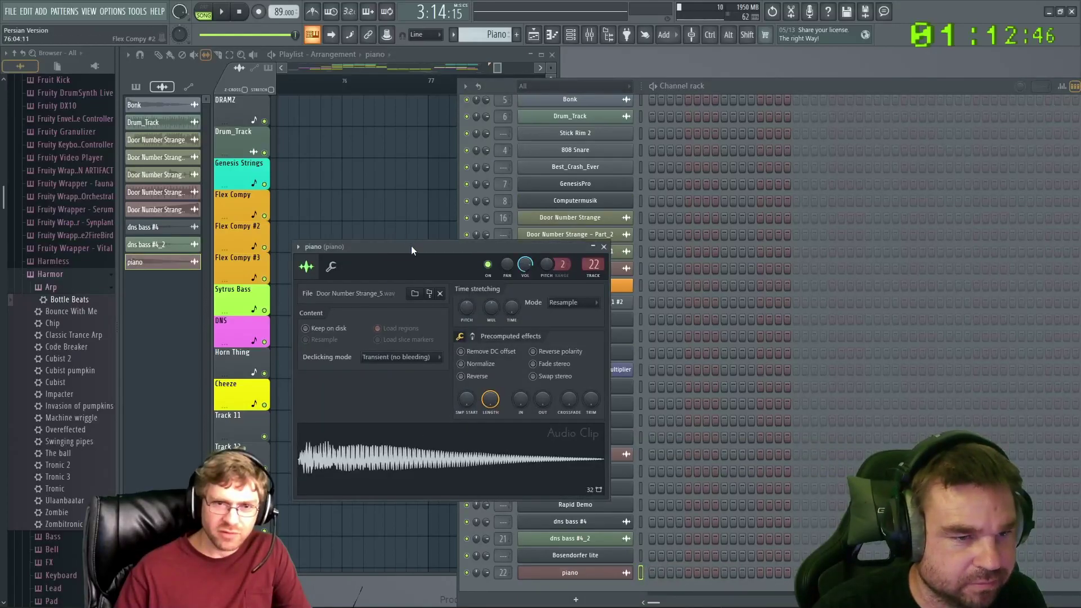
drag(411, 246, 437, 178)
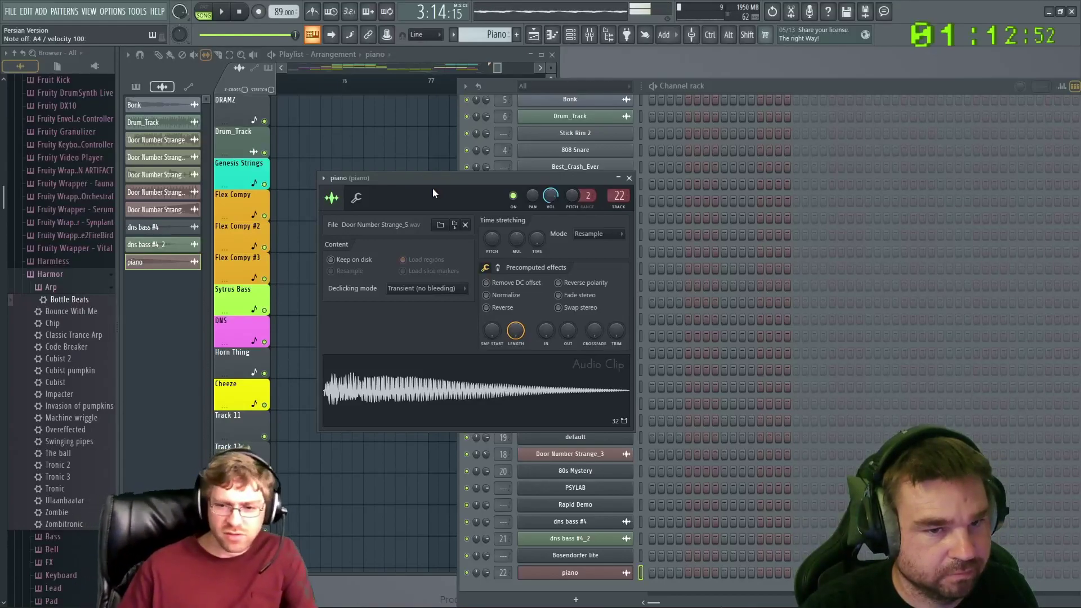
Set the piano audio clip's time-stretching mode to Stretch Pro and check its miscellaneous functions and root note
click(605, 233)
click(596, 276)
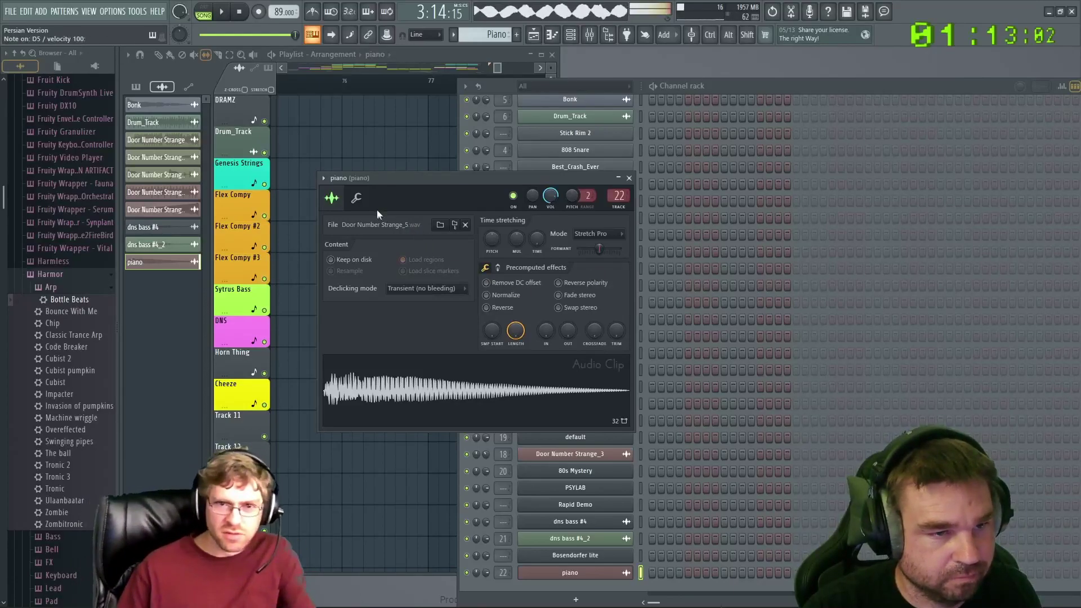
click(356, 198)
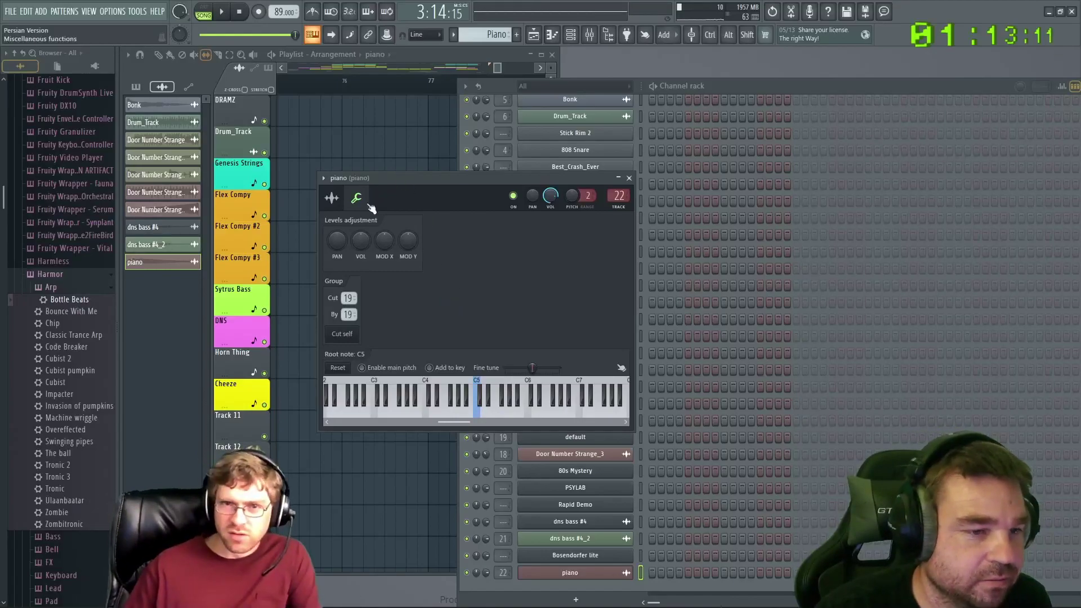
click(331, 198)
drag(412, 179, 444, 174)
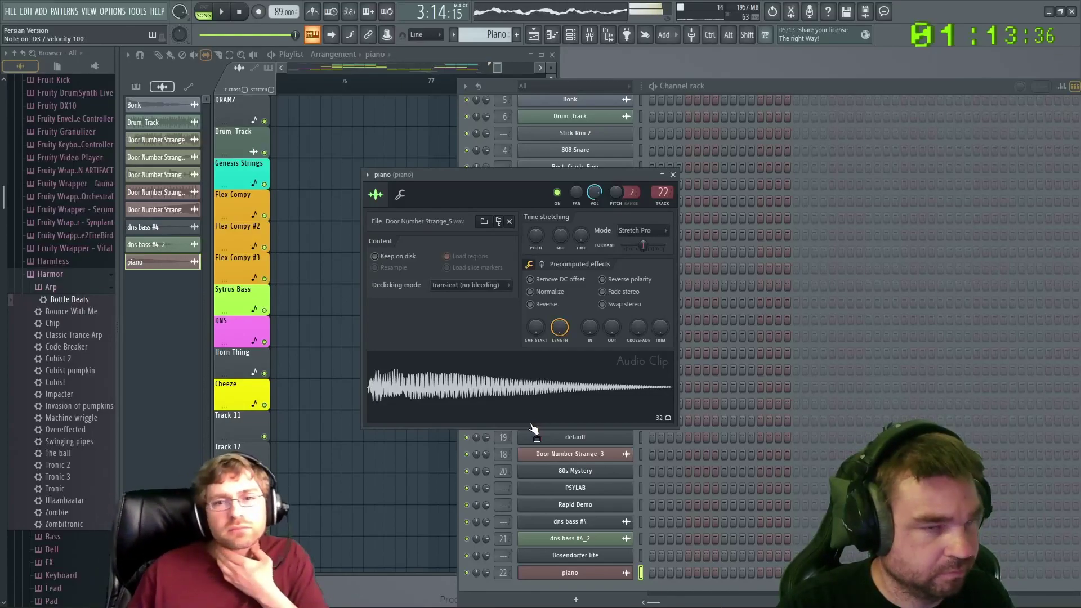
Compare the piano clip's sound in the Resample, Stretch Pro and Stretch time-stretching modes, ending on Stretch Pro
click(646, 236)
click(640, 250)
drag(589, 174, 565, 180)
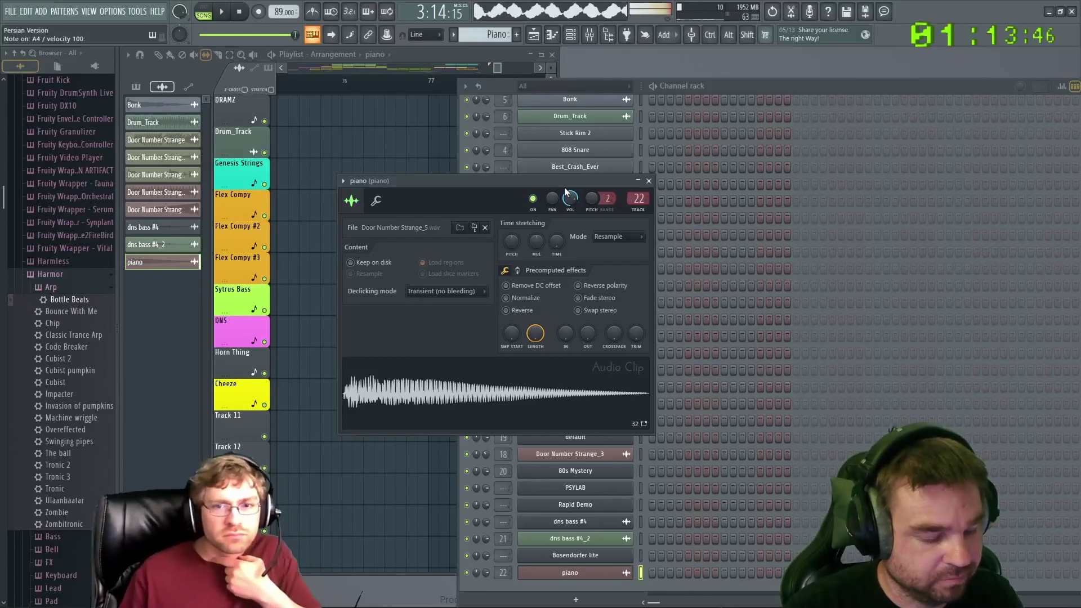
click(607, 236)
click(605, 278)
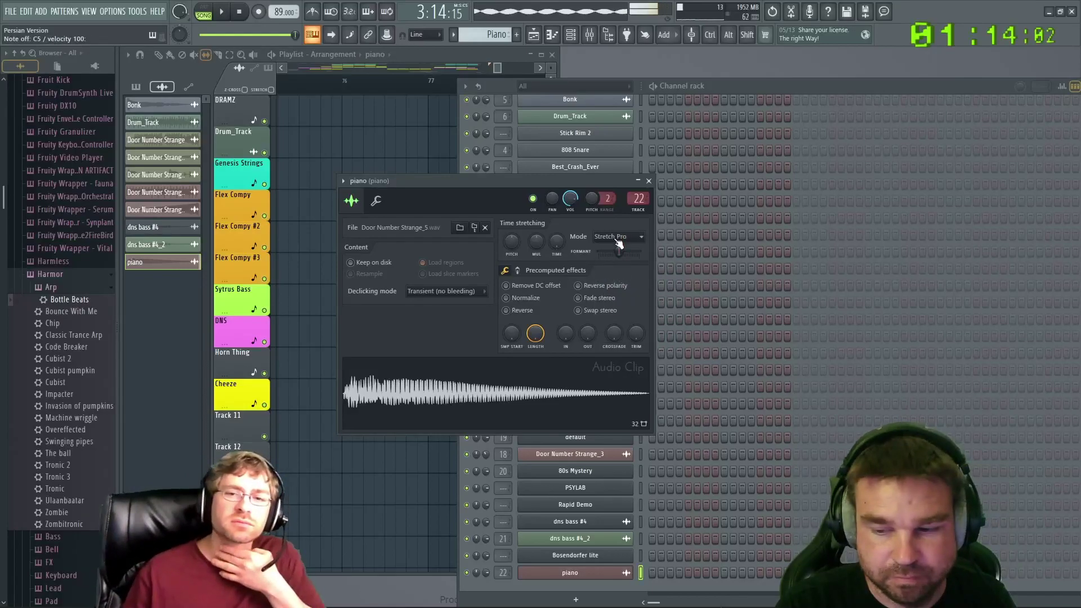
click(613, 237)
click(612, 268)
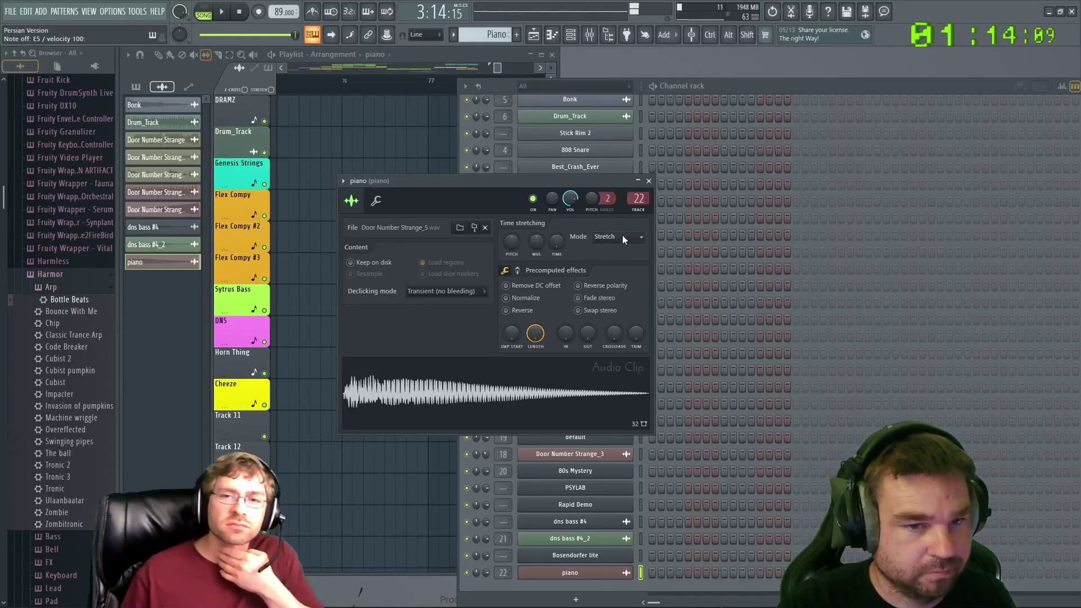
click(623, 237)
click(617, 277)
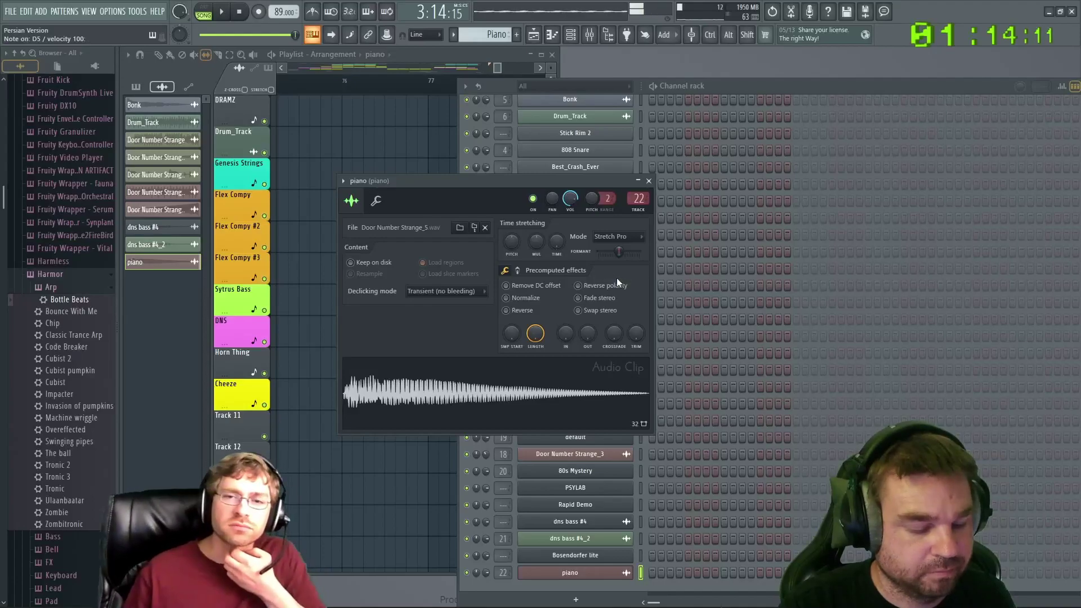
Close the piano clip's settings and the channel rack, and show the beginning of the arrangement in a maximized playlist
click(649, 181)
drag(881, 89, 740, 82)
click(946, 82)
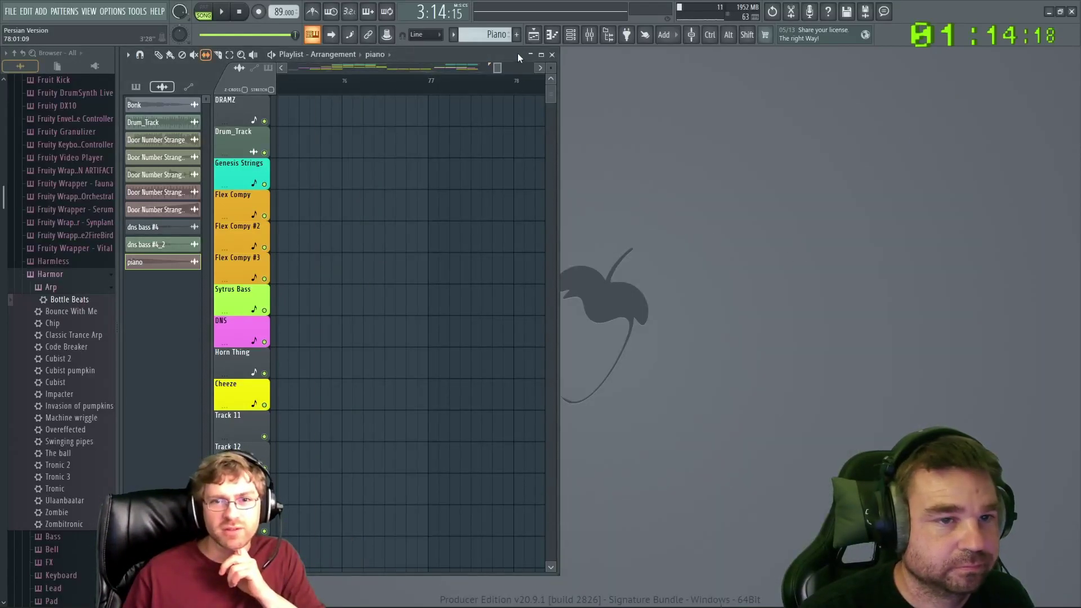
click(541, 54)
scroll(577, 298, down, 5)
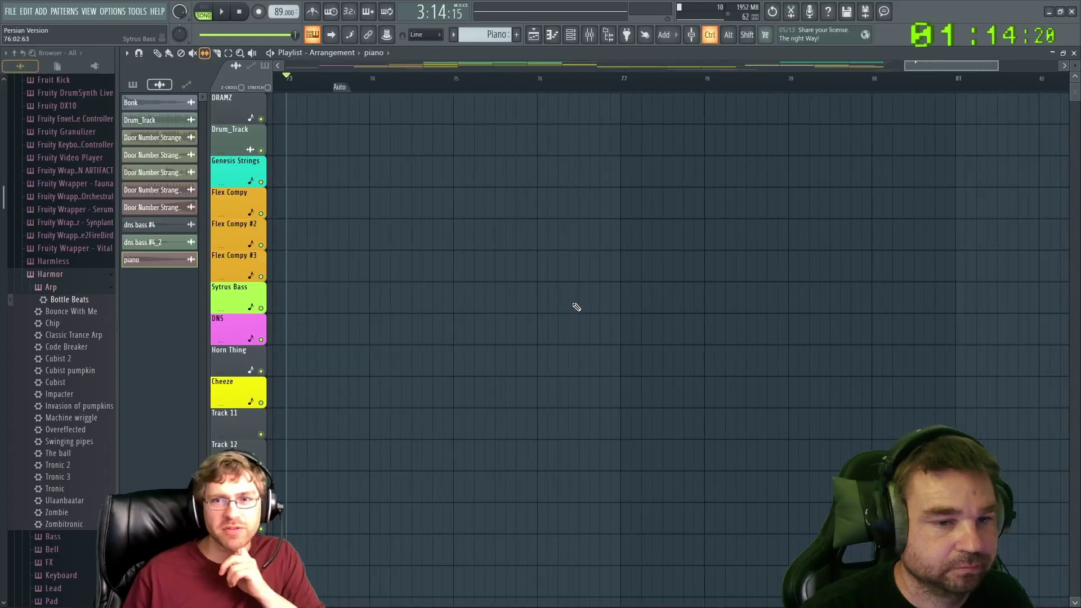
drag(820, 67, 314, 66)
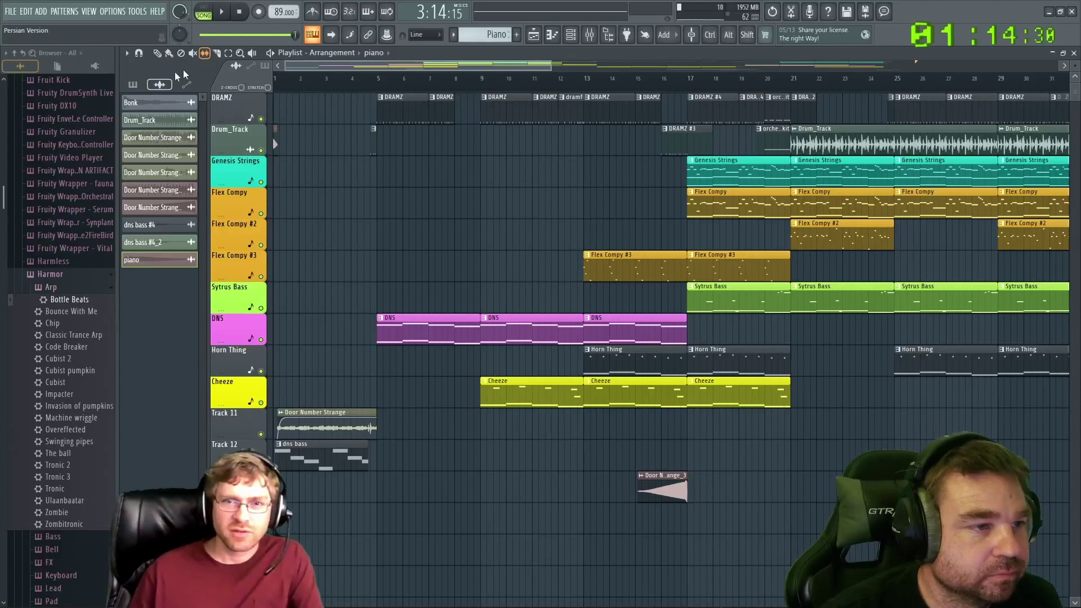
Place the Piano pattern at bar 5 on the empty track below Track 12 and briefly play the arrangement from there
click(133, 84)
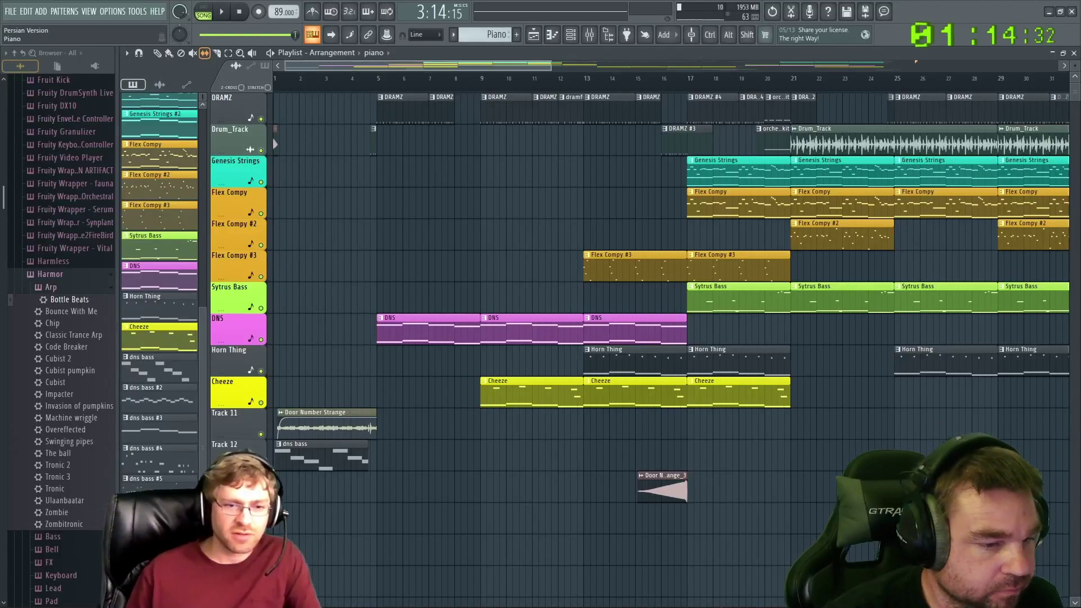
drag(159, 509, 479, 486)
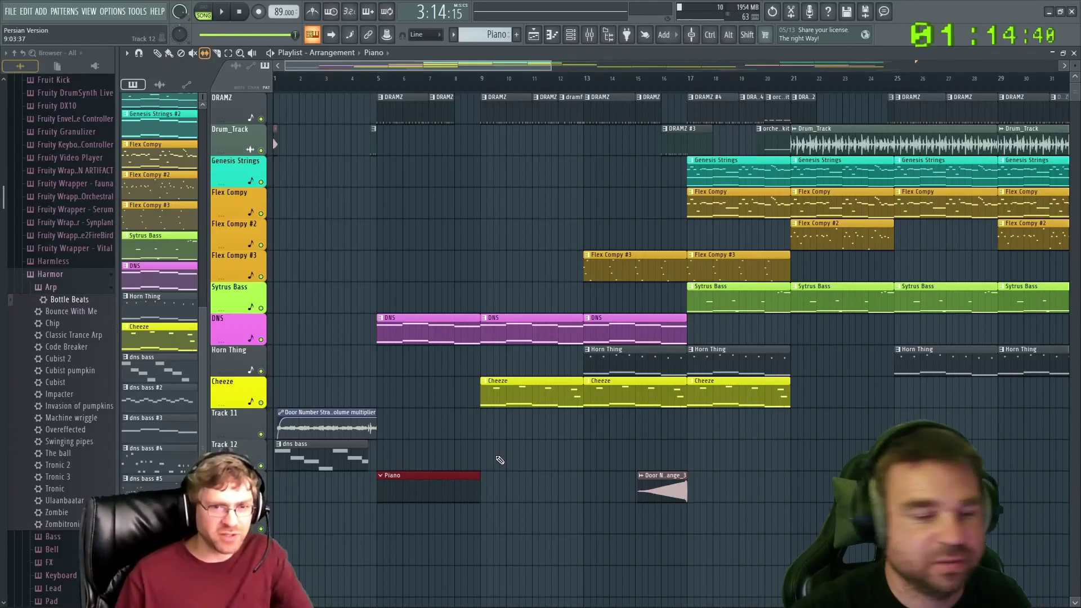
click(383, 82)
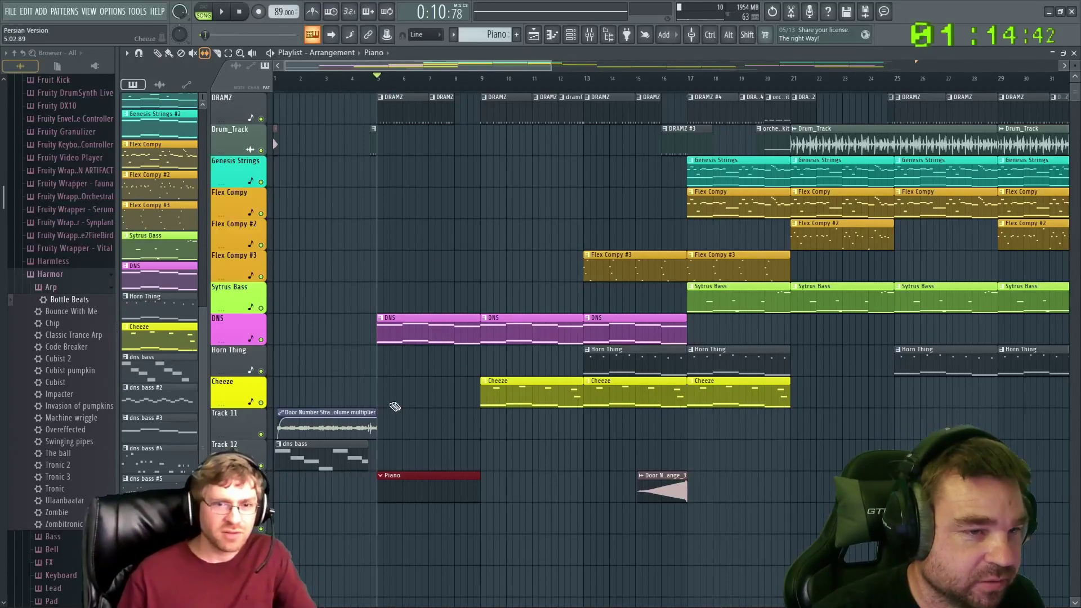
key(space)
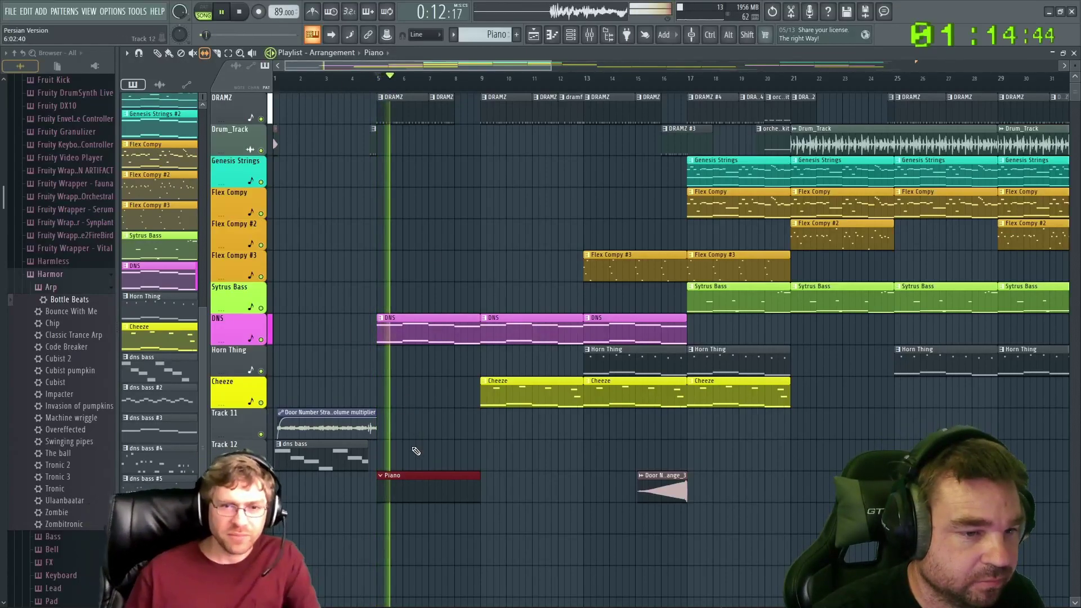
key(space)
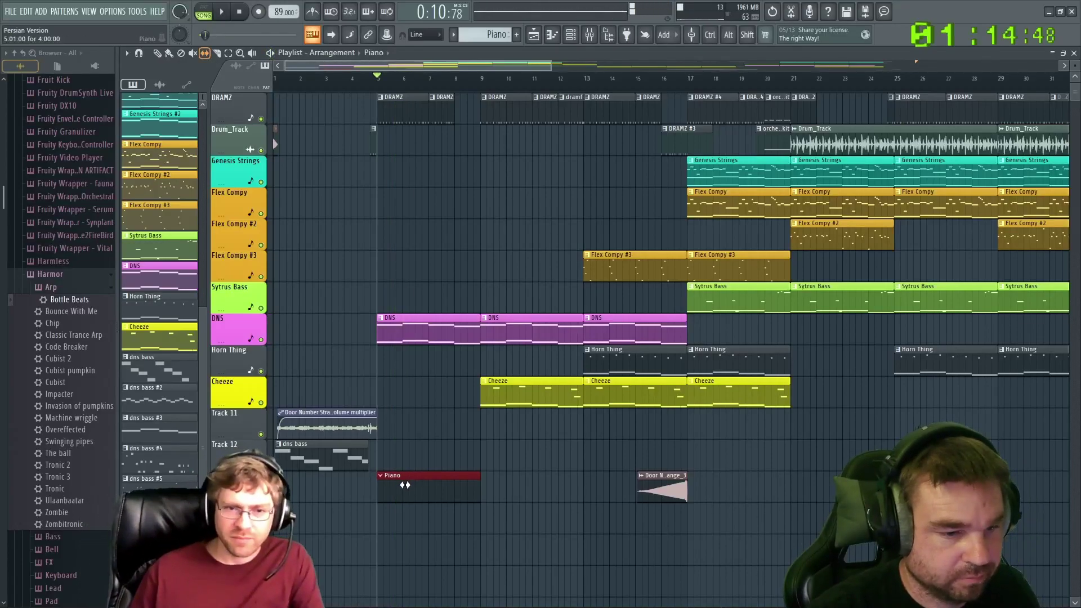
Turn off the typing keyboard input, switch to the Draw tool, and open the Piano clip's piano roll
click(311, 35)
key(p)
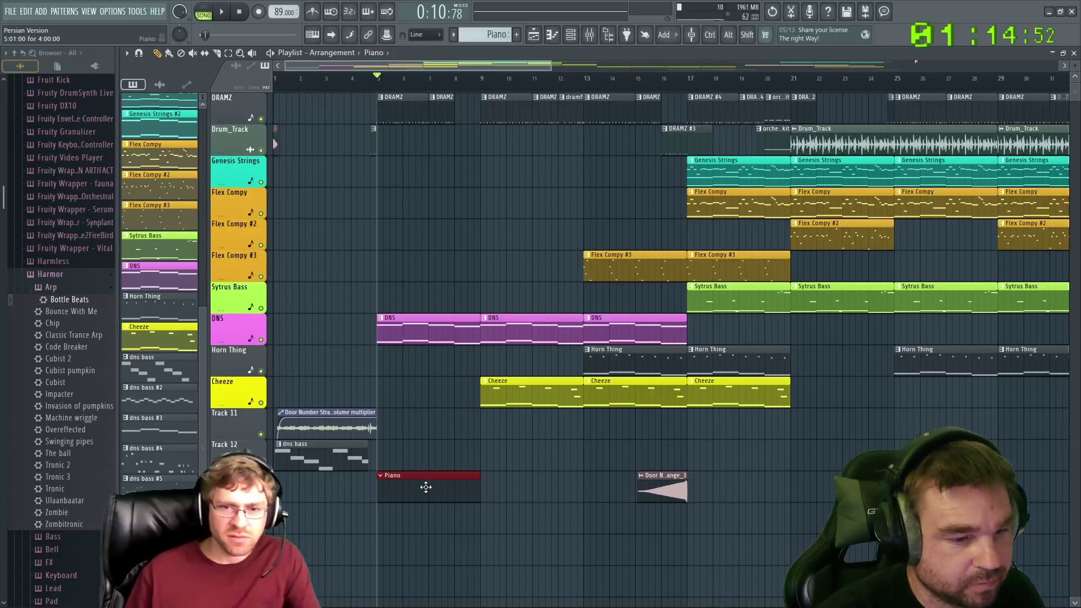
double_click(405, 488)
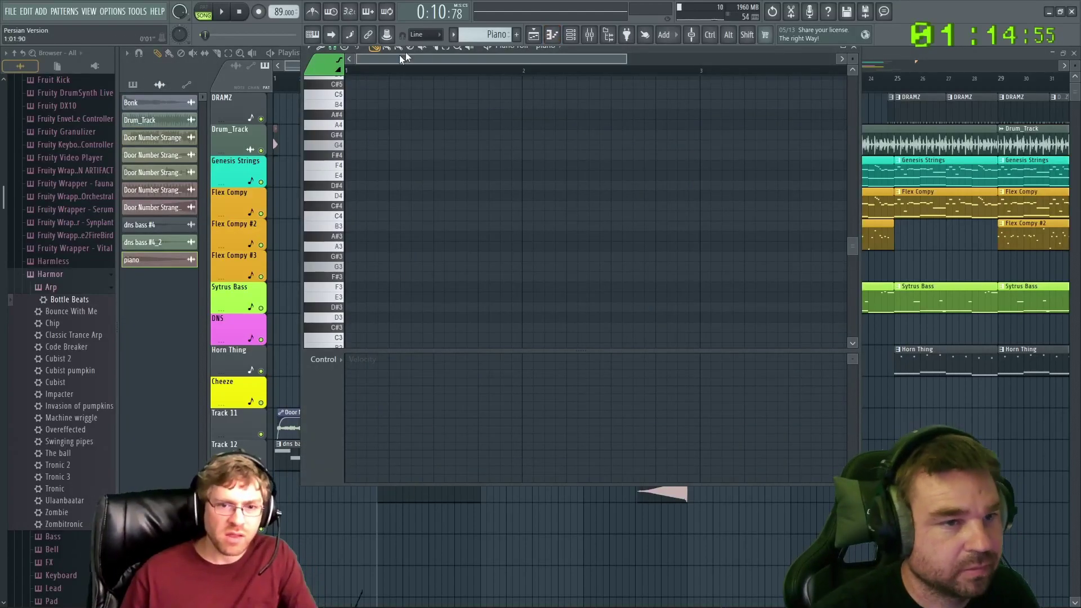
Audition the piano sound on the piano roll keys, comparing C3, C4, C5 and C#5
scroll(393, 169, up, 3)
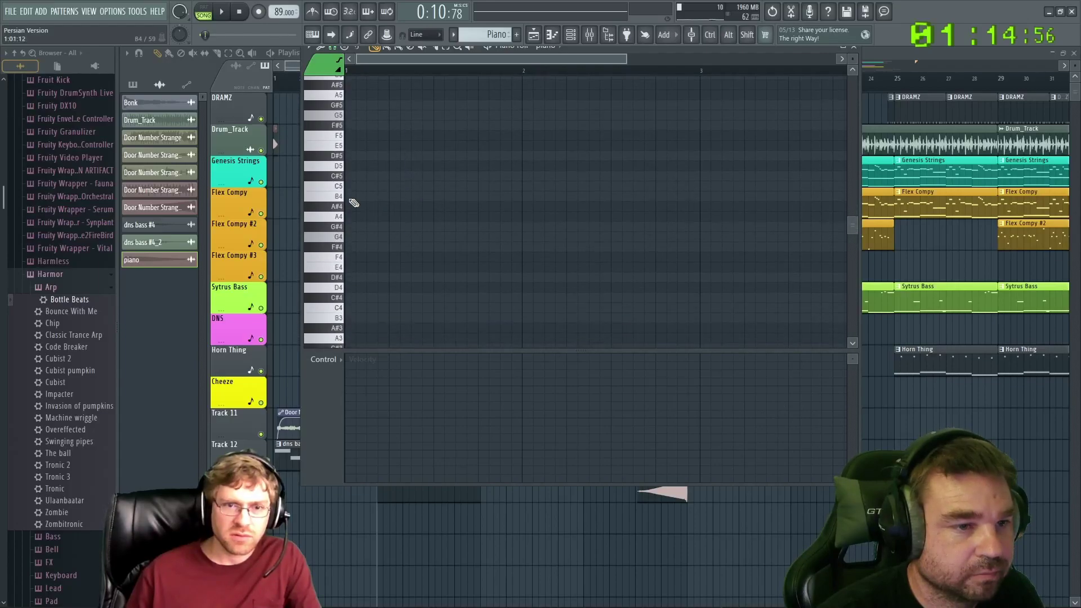
click(340, 186)
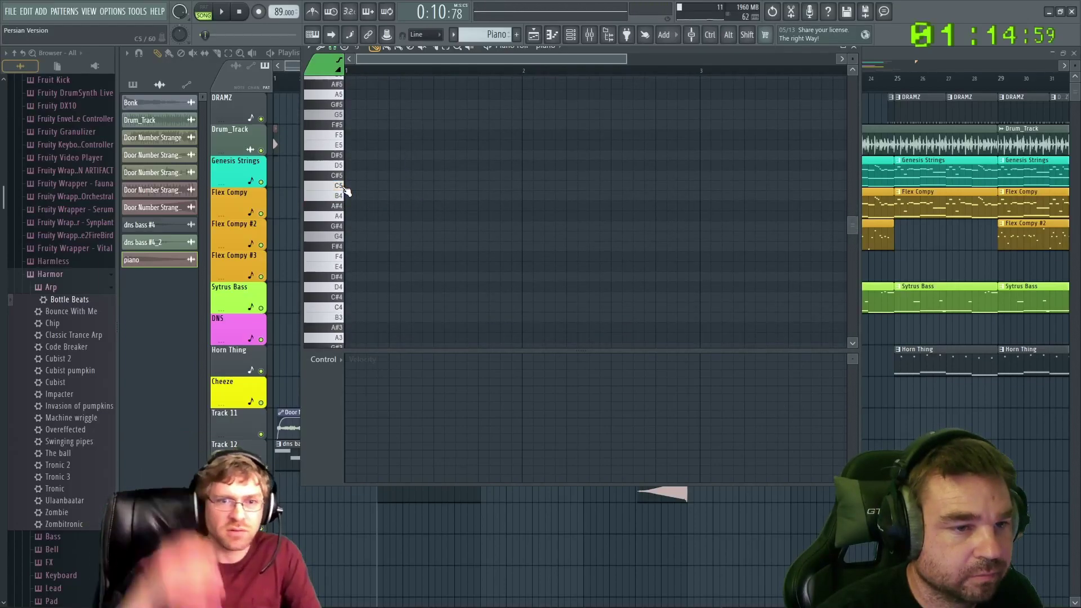
click(339, 188)
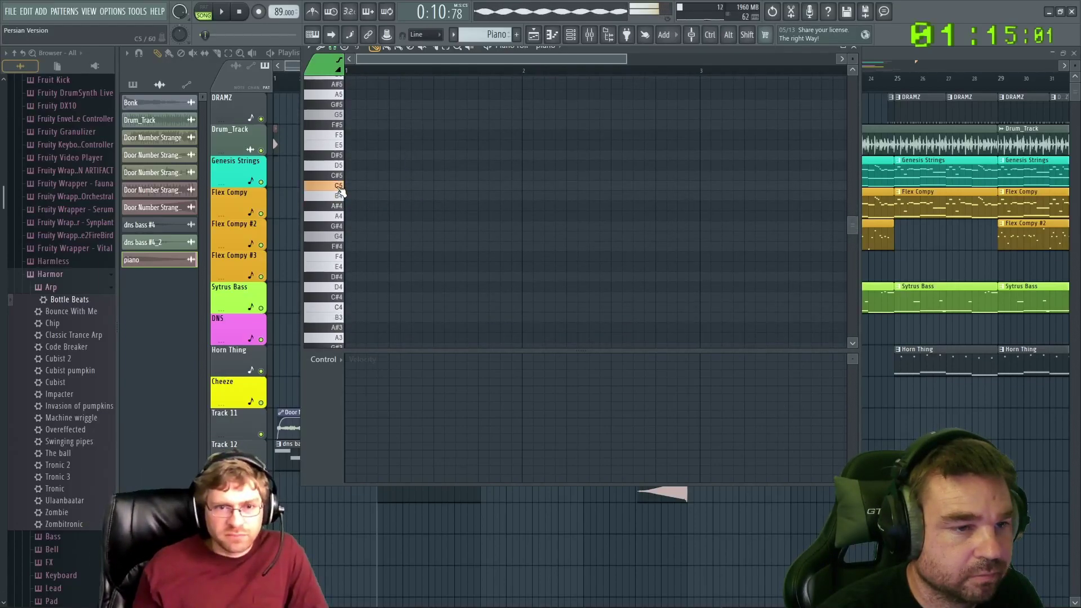
click(341, 309)
scroll(340, 334, down, 3)
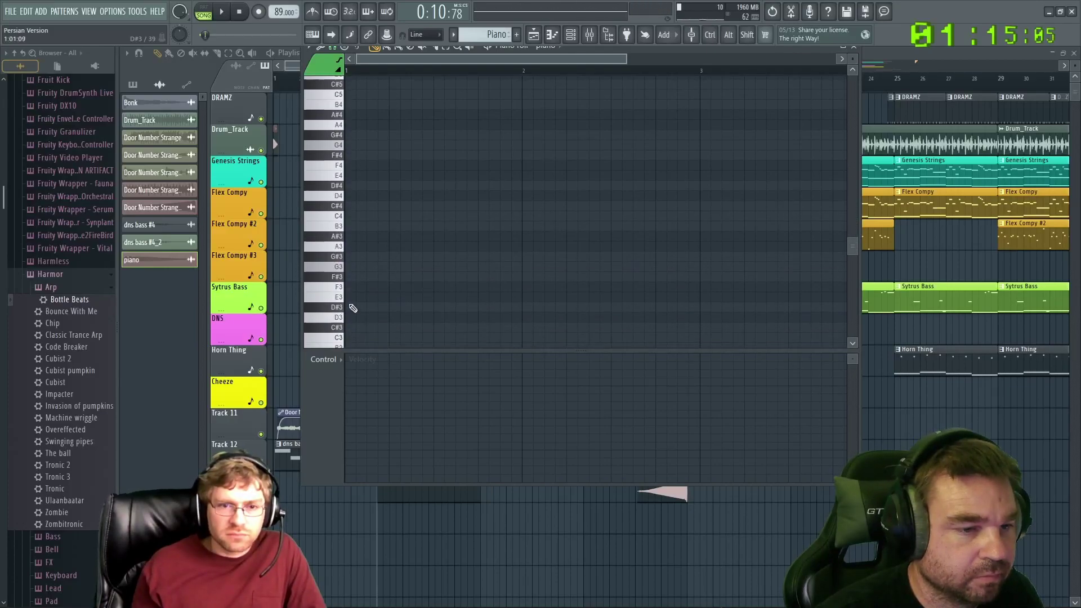
click(340, 336)
scroll(353, 284, up, 3)
click(340, 309)
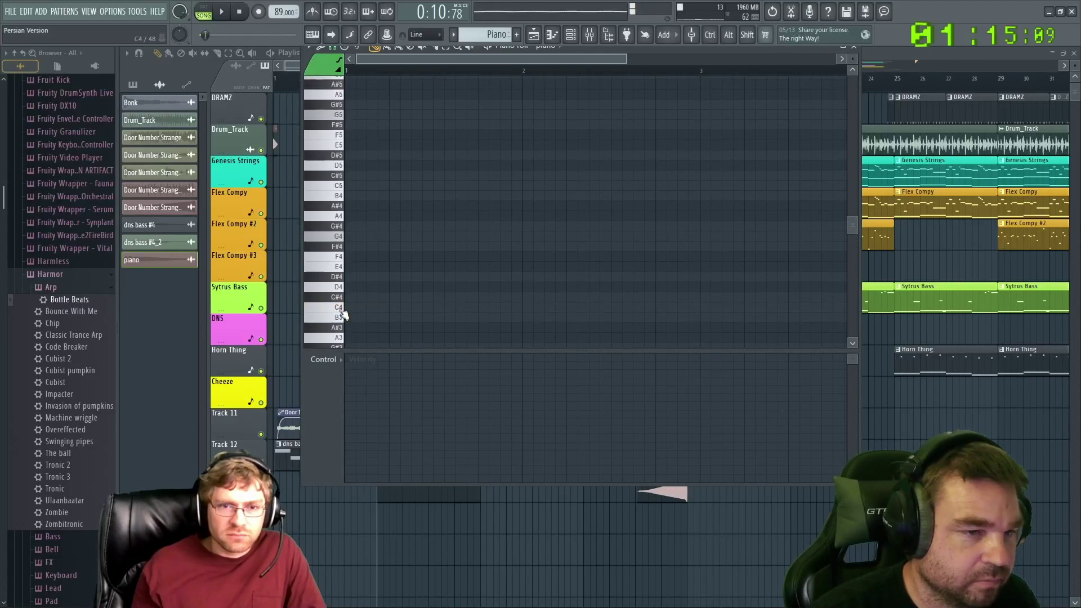
click(341, 187)
click(341, 175)
click(342, 187)
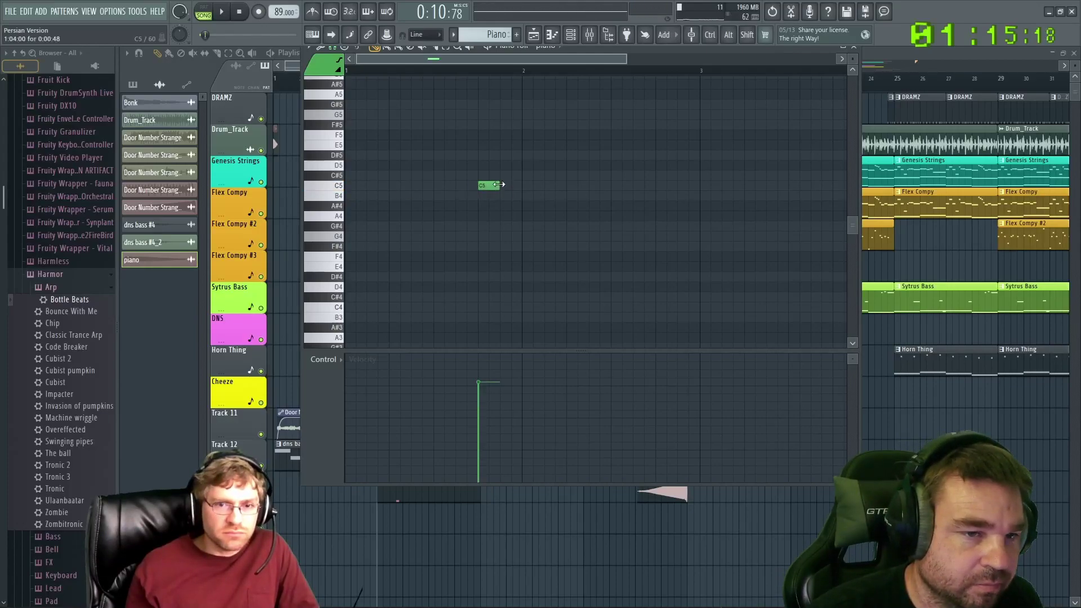
Try the short piano note at C6, put it back on C5 just before bar 2, and play it in context
drag(482, 187, 483, 112)
key(space)
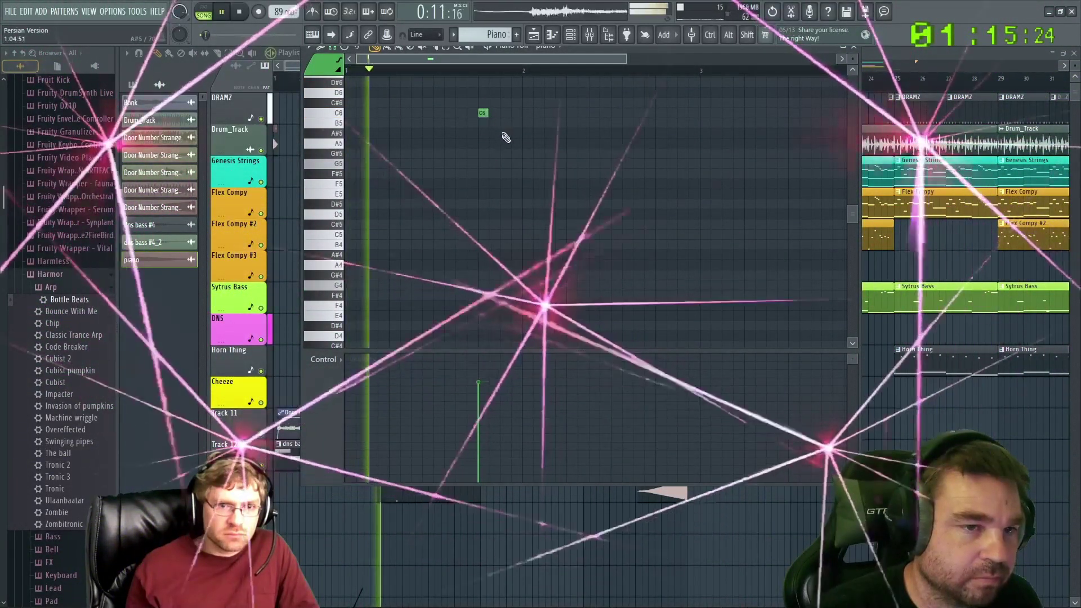
key(space)
drag(483, 113, 507, 248)
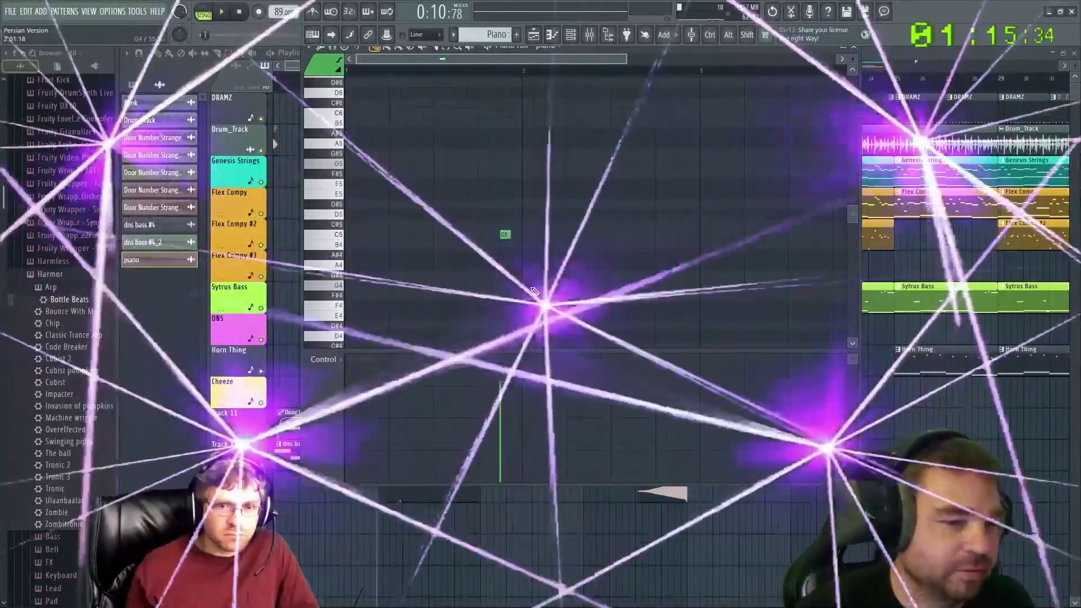
scroll(566, 292, down, 2)
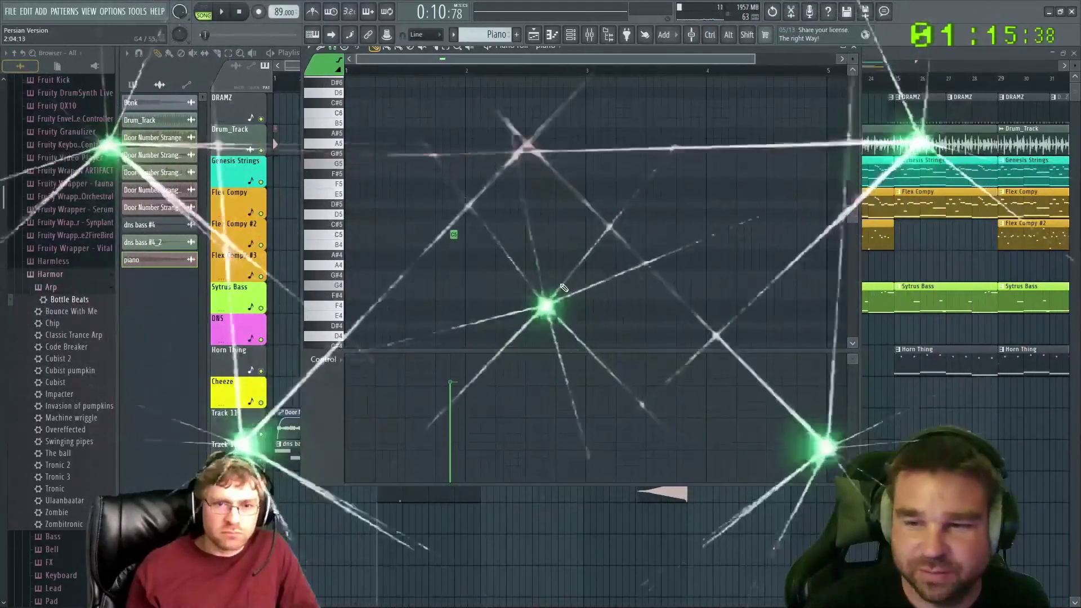
key(space)
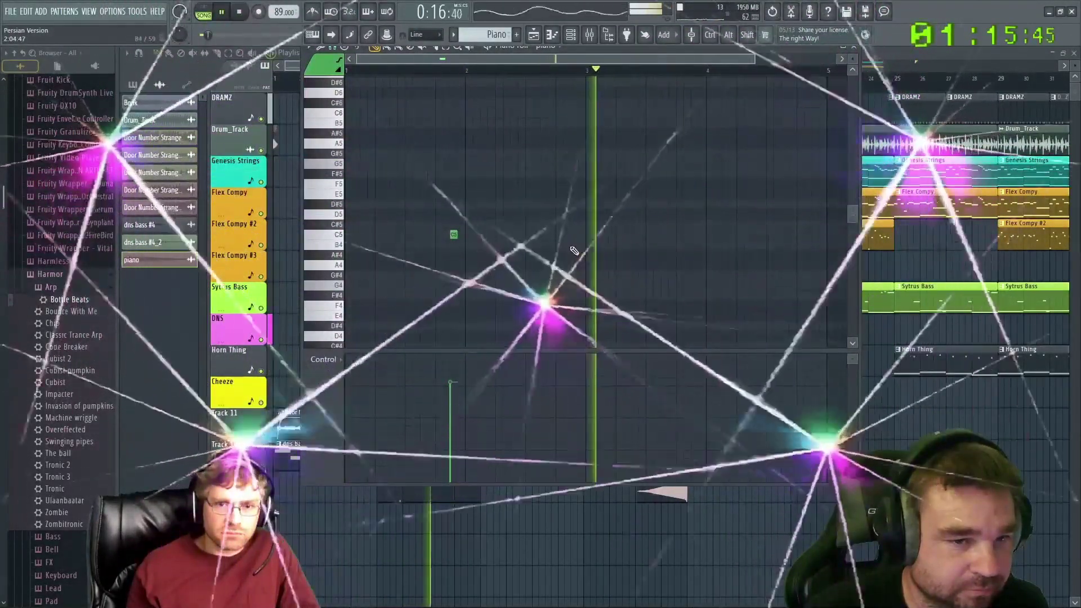
key(space)
Add short notes C#5, C5 and B4 just before bars 3, 4 and 5, and close the piano roll
click(572, 224)
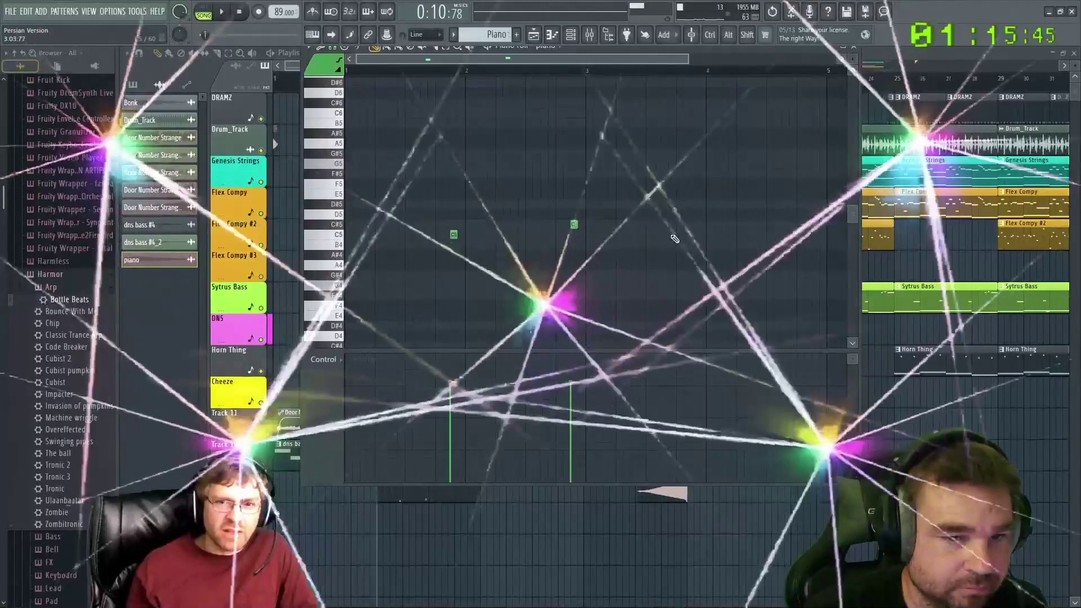
click(695, 235)
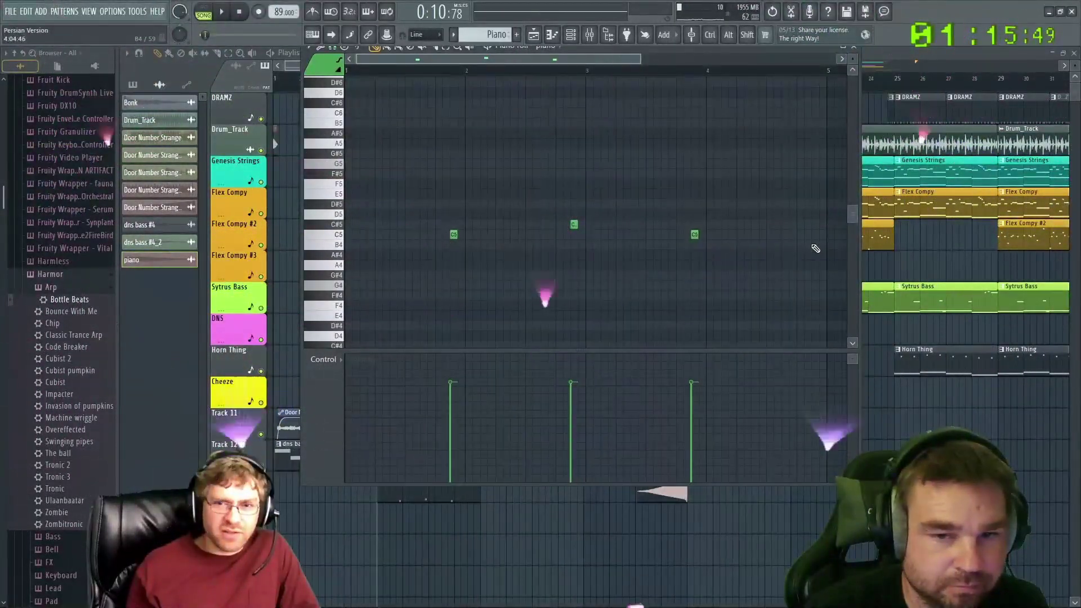
scroll(566, 285, down, 3)
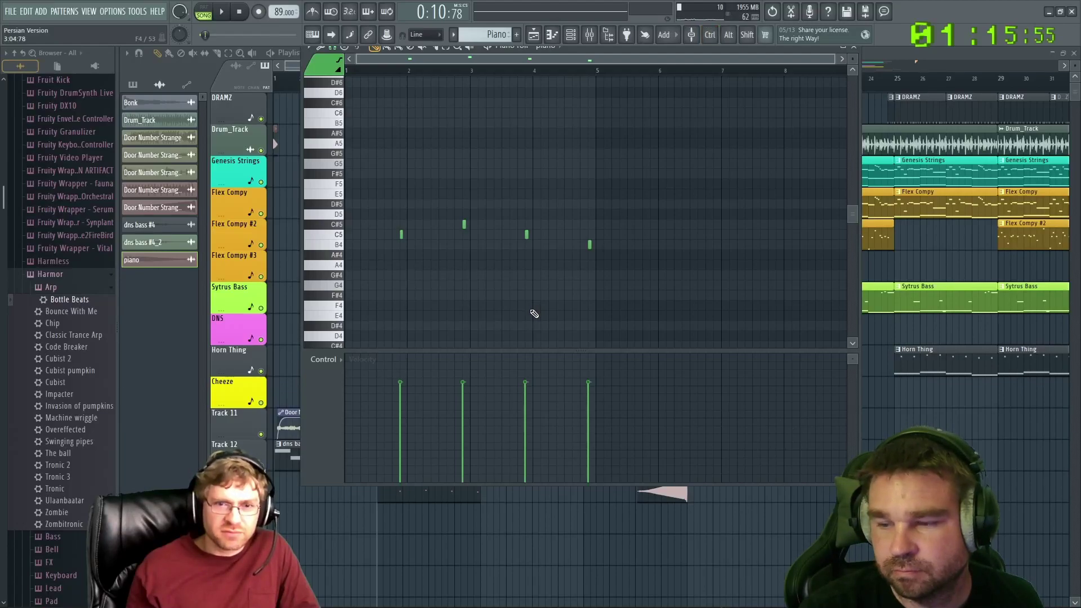
click(856, 53)
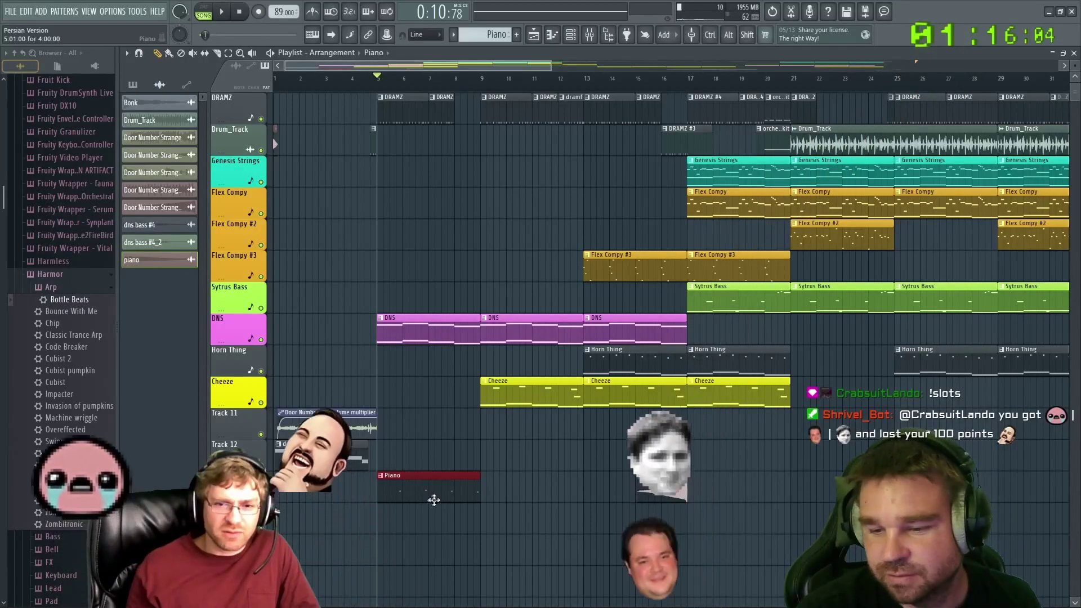
Move the Piano clip to start at bar 9 and play the arrangement from bar 5
drag(407, 480, 516, 476)
key(space)
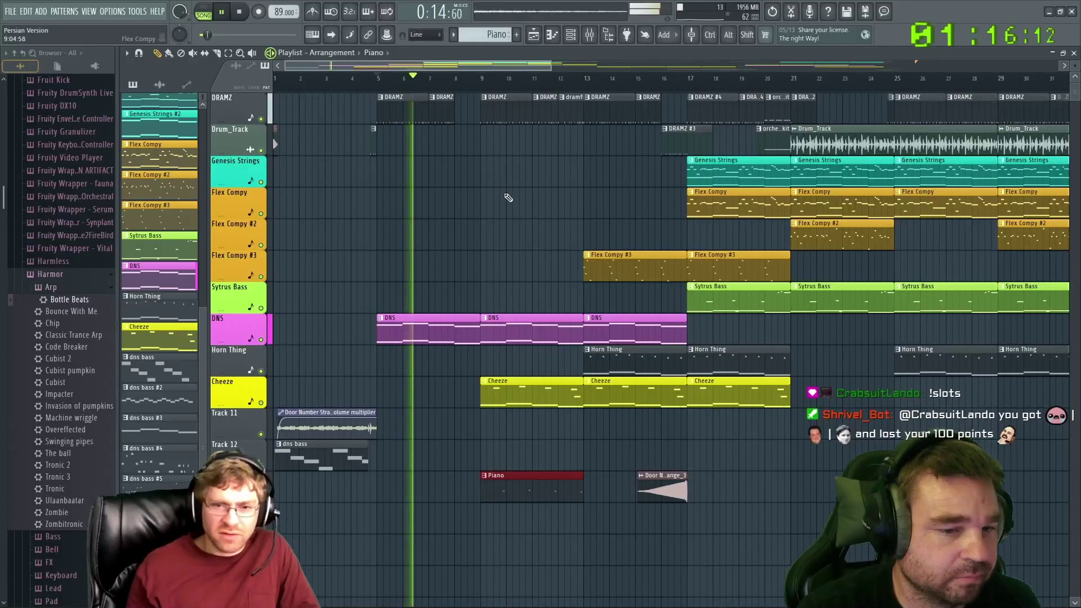
Play the arrangement from bar 9 and examine the DNS pattern's notes in the piano roll
click(482, 81)
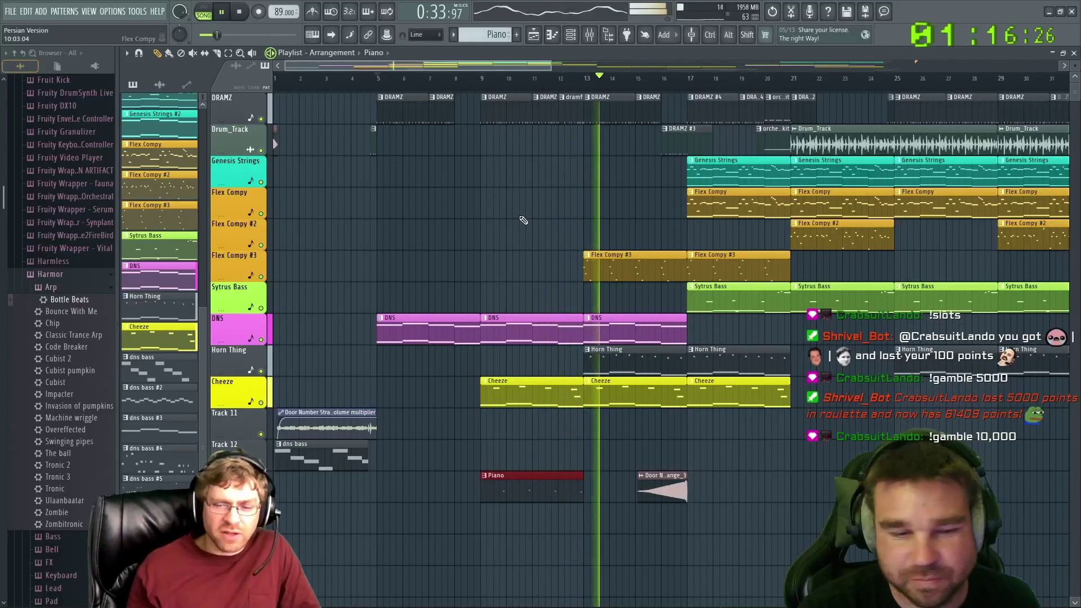
key(space)
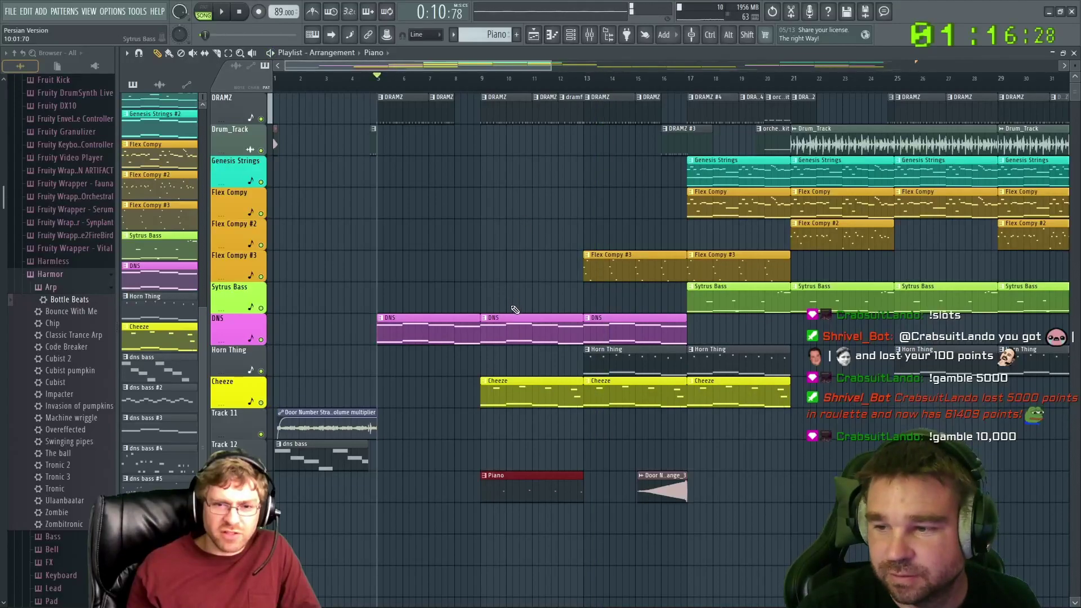
scroll(507, 455, up, 4)
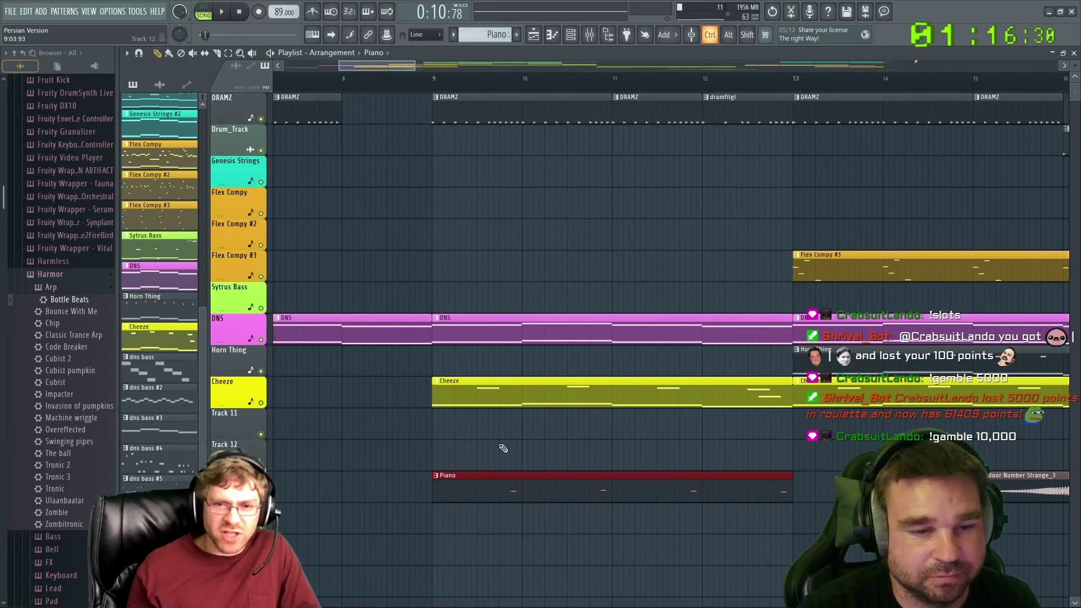
double_click(459, 334)
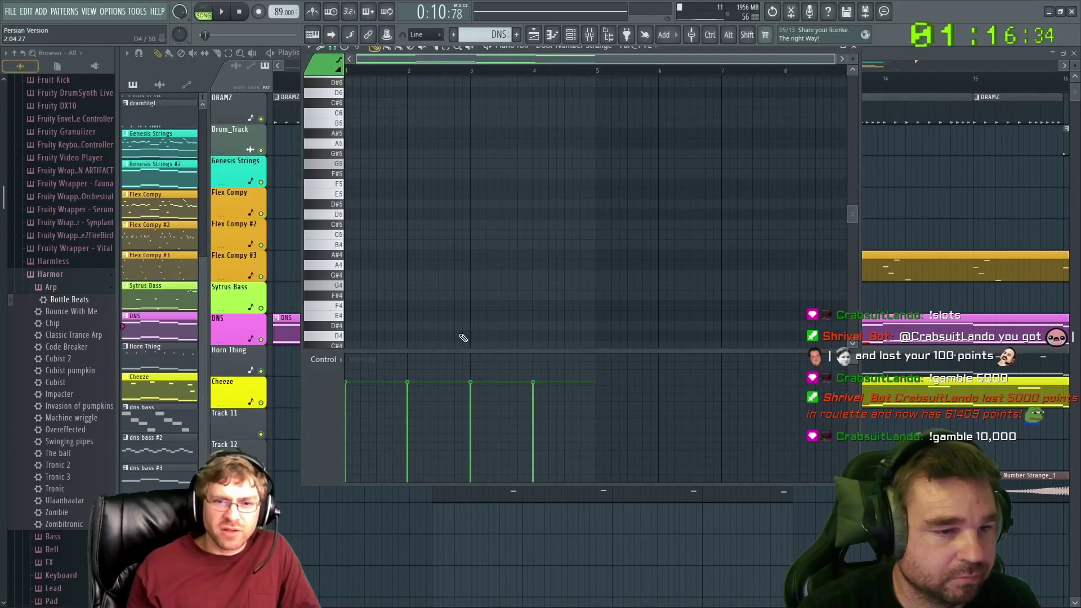
scroll(400, 306, down, 2)
scroll(396, 310, down, 2)
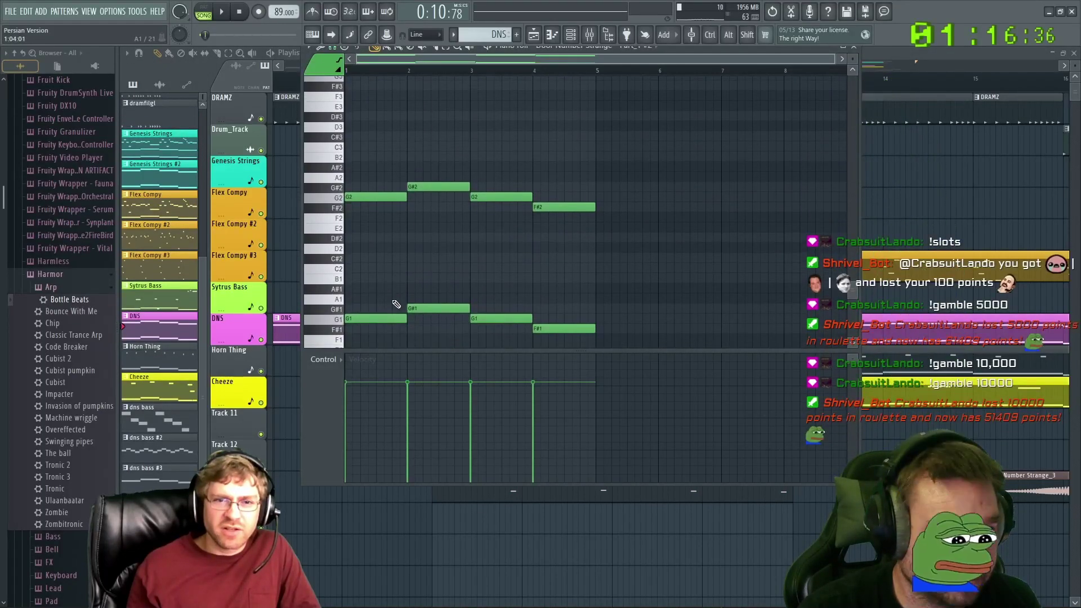
scroll(419, 285, up, 4)
click(853, 46)
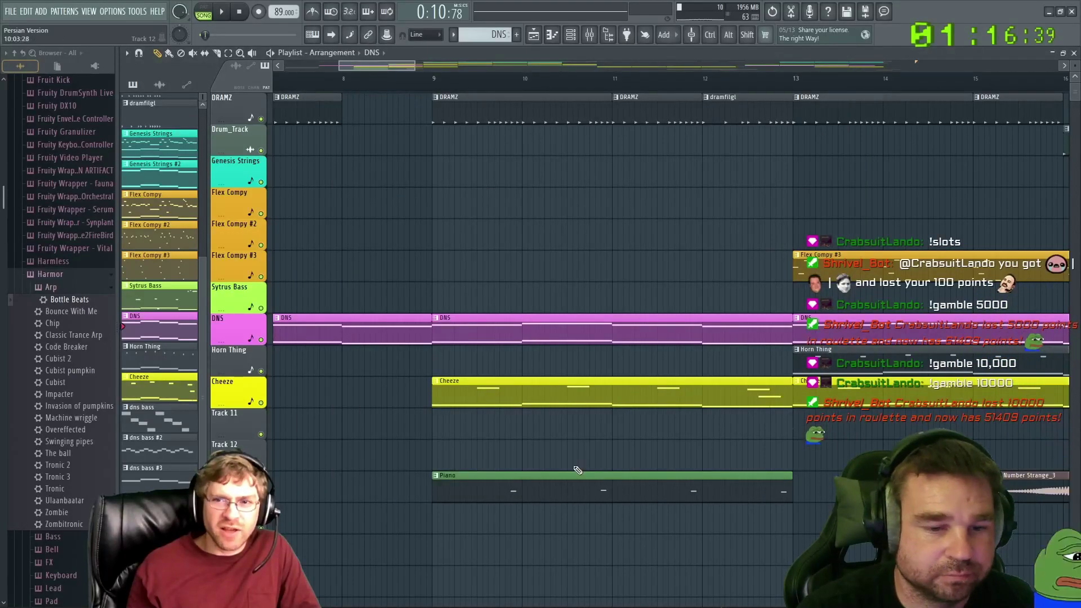
Transpose the four Piano pattern notes to G5, G#5, G5 and F#5, play them in context, and close the piano roll
click(538, 479)
double_click(538, 479)
scroll(417, 245, up, 5)
scroll(454, 76, left, 1)
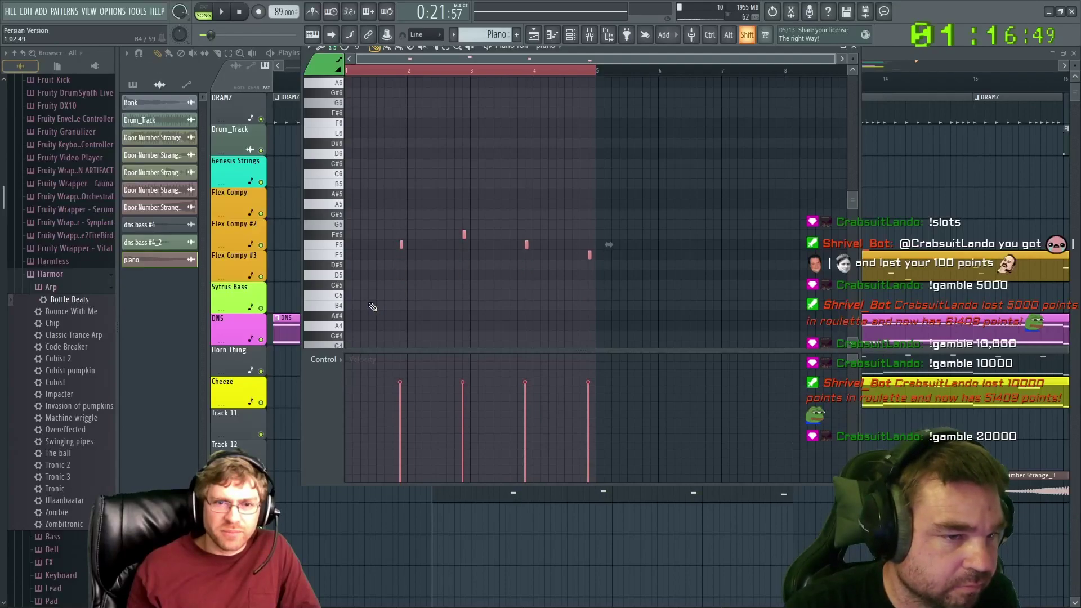
key(space)
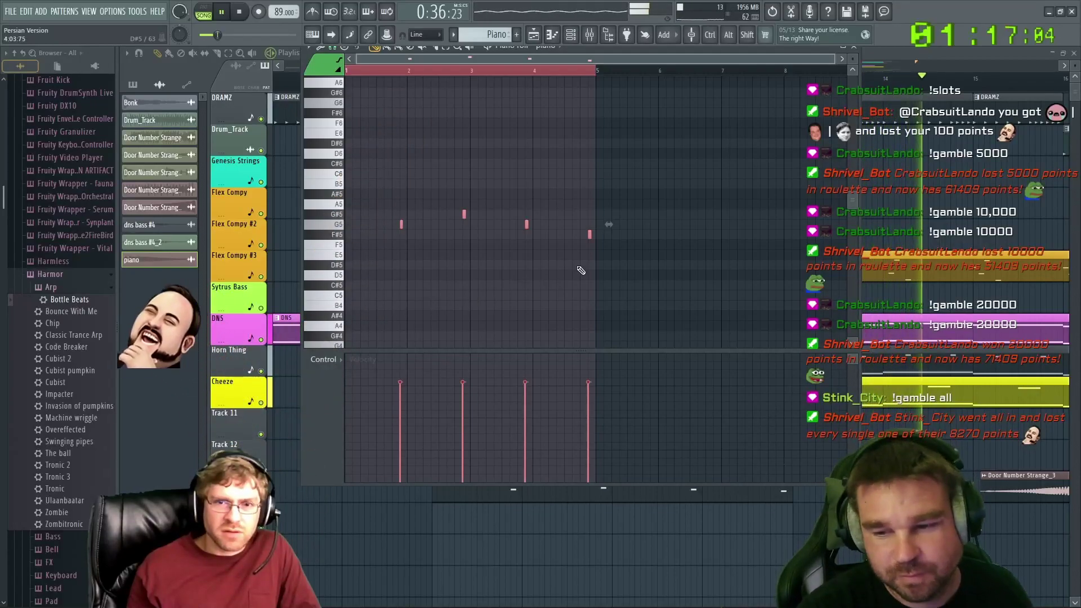
click(853, 47)
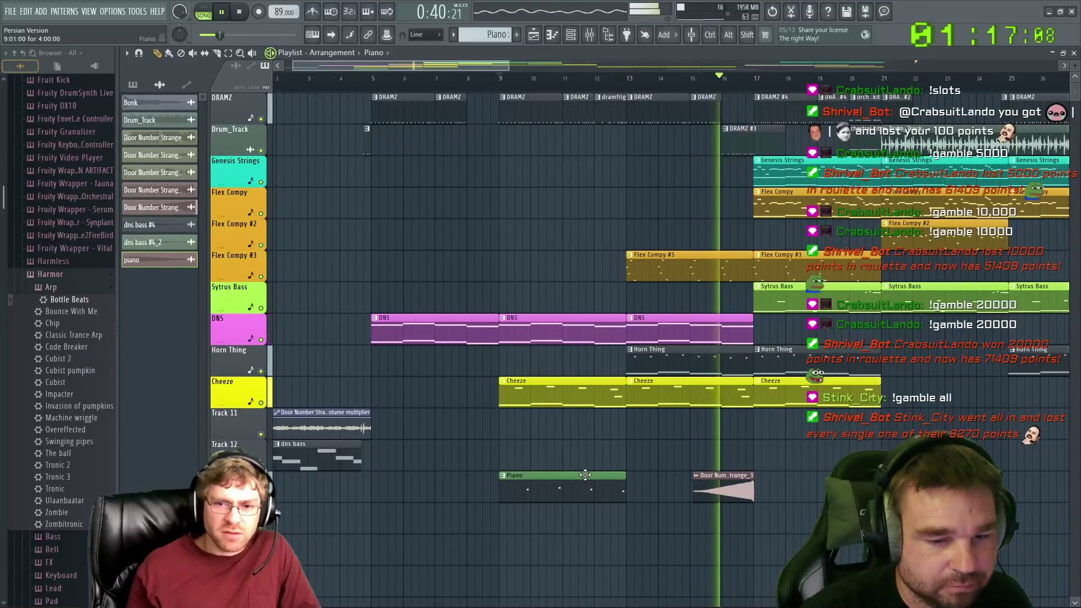
Move the Piano clip down to Track 14, place a second Piano clip at bar 17, and stop playback
drag(582, 483, 583, 514)
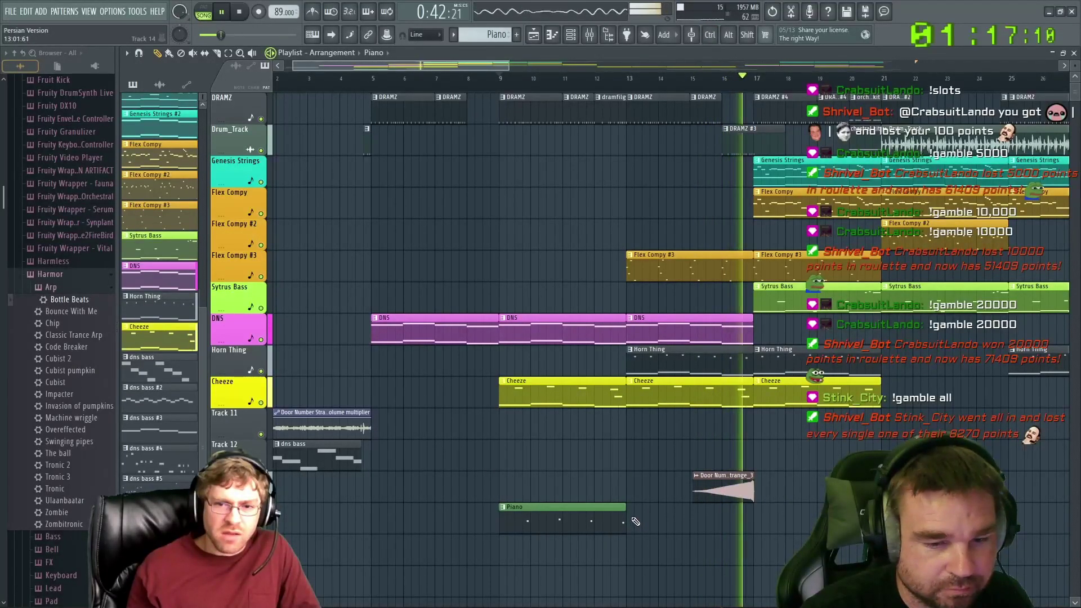
click(781, 510)
drag(781, 510, 772, 509)
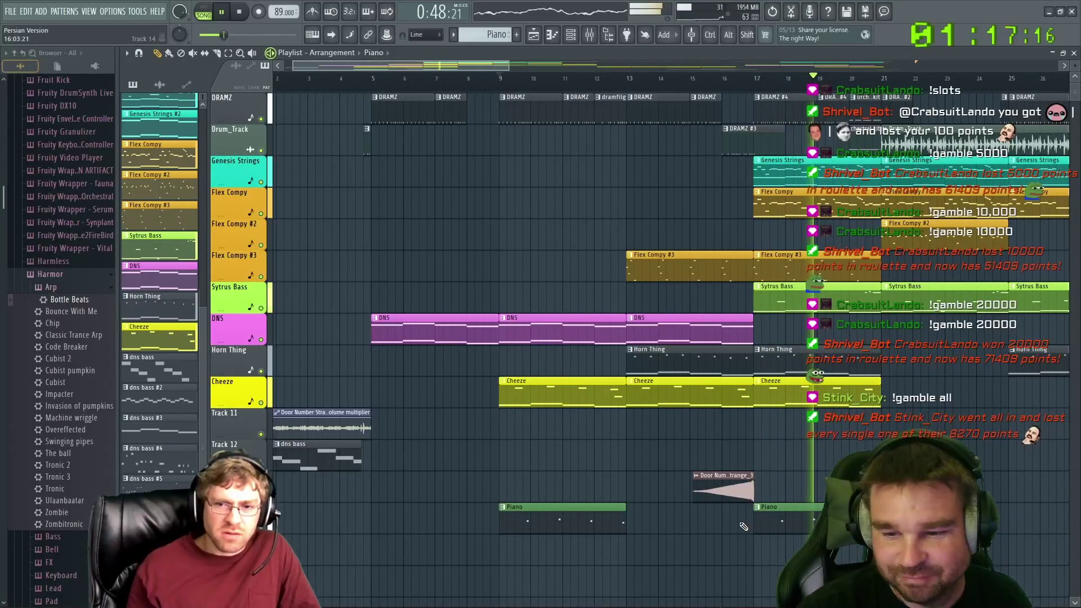
key(space)
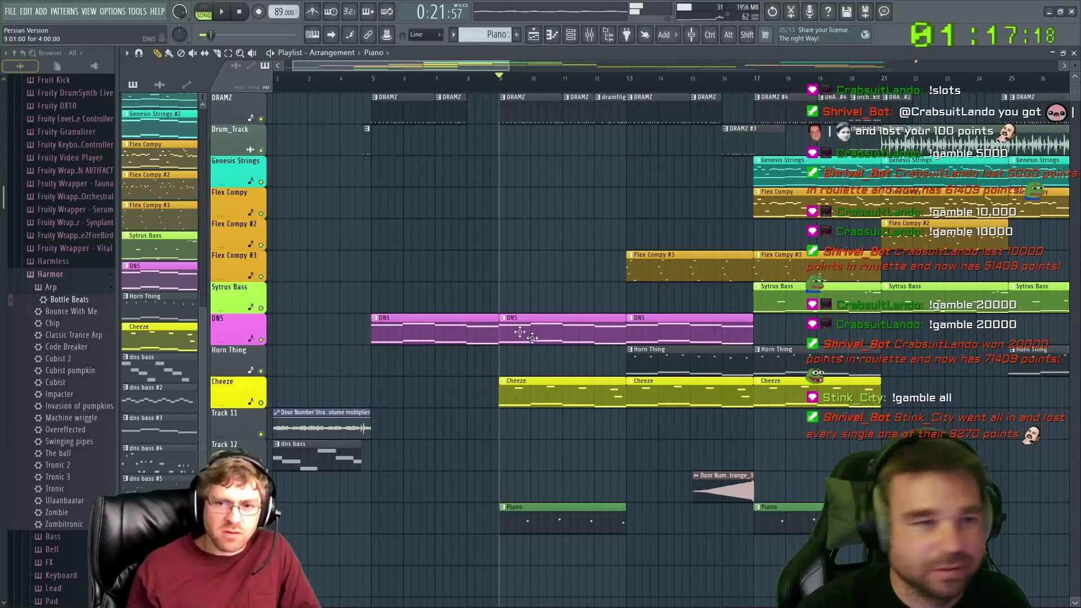
Listen to the Door Number Strange sample in Edison, stop it, and close the editor
scroll(163, 434, up, 6)
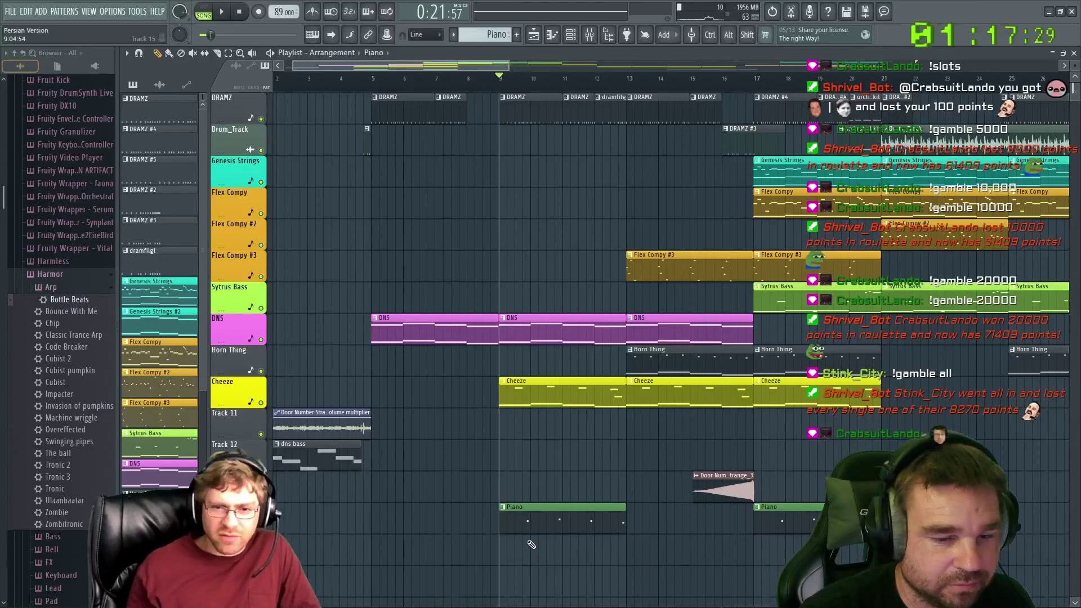
scroll(530, 544, up, 3)
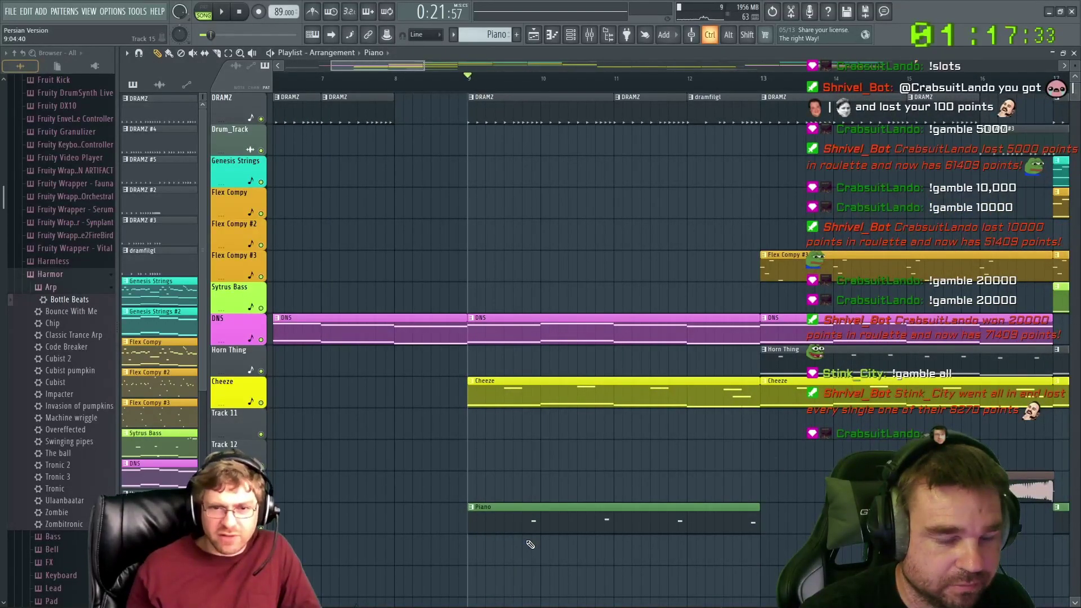
scroll(529, 545, down, 3)
click(160, 85)
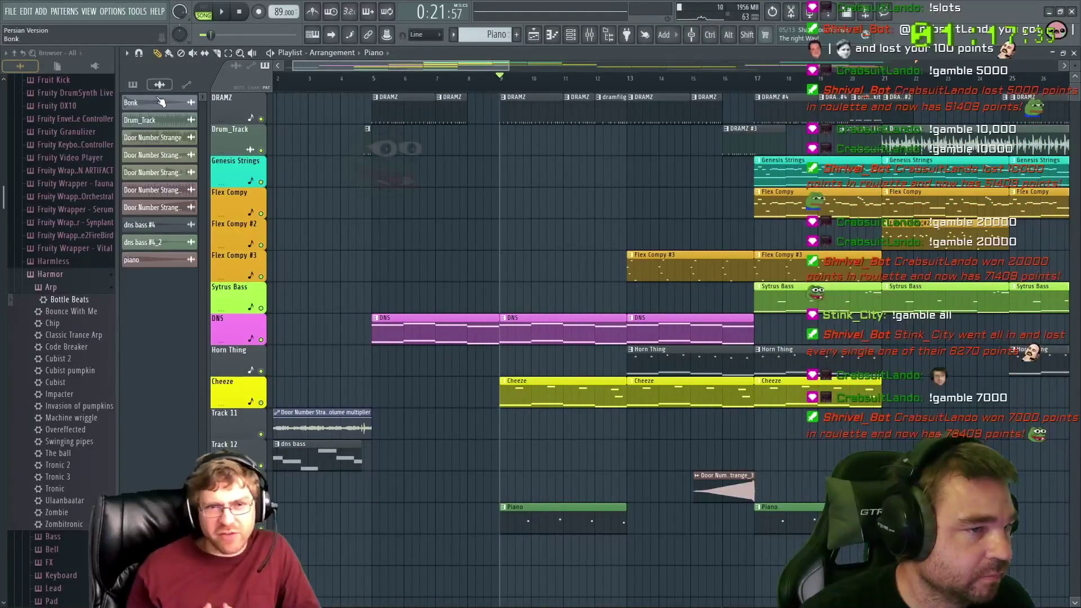
click(157, 139)
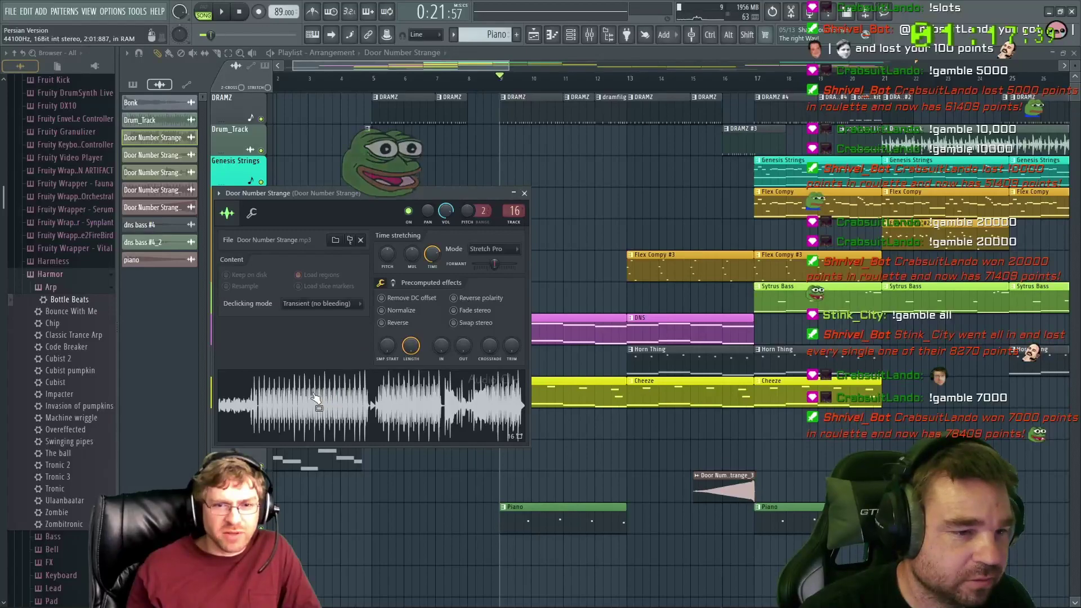
double_click(255, 398)
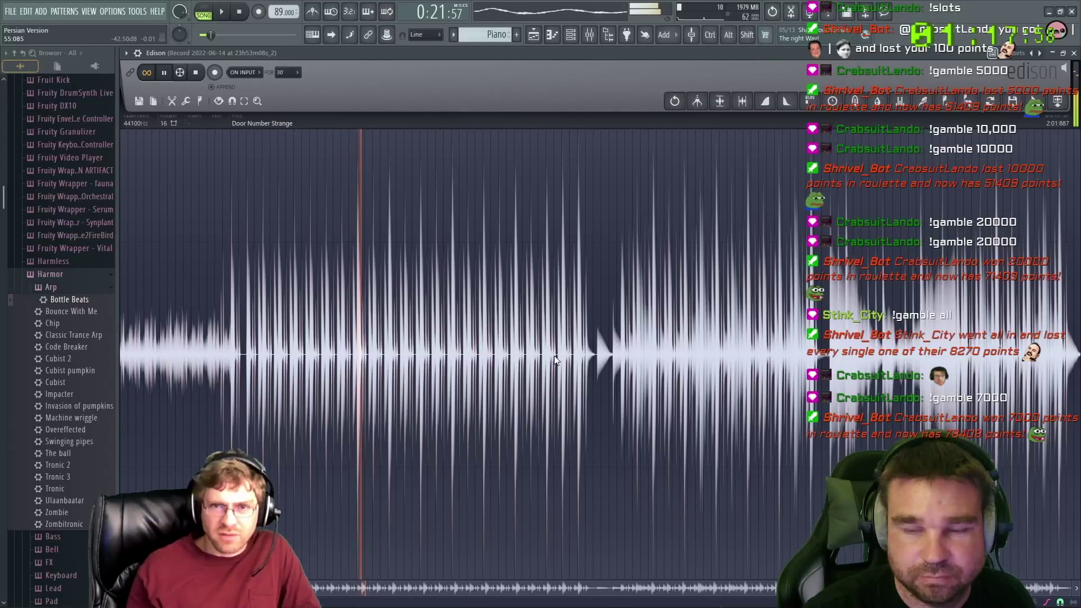
key(space)
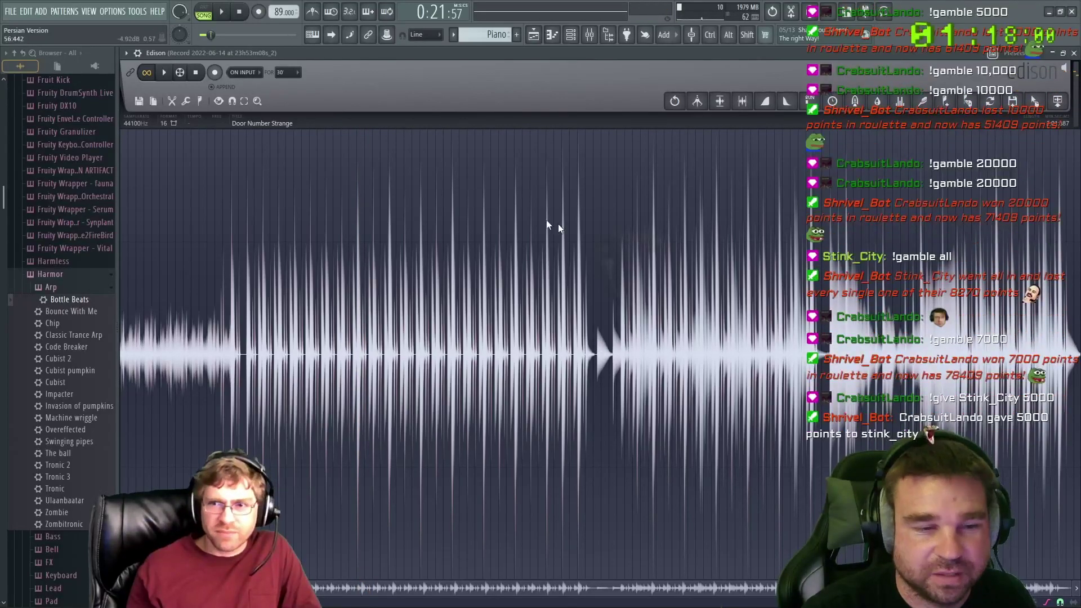
click(1074, 53)
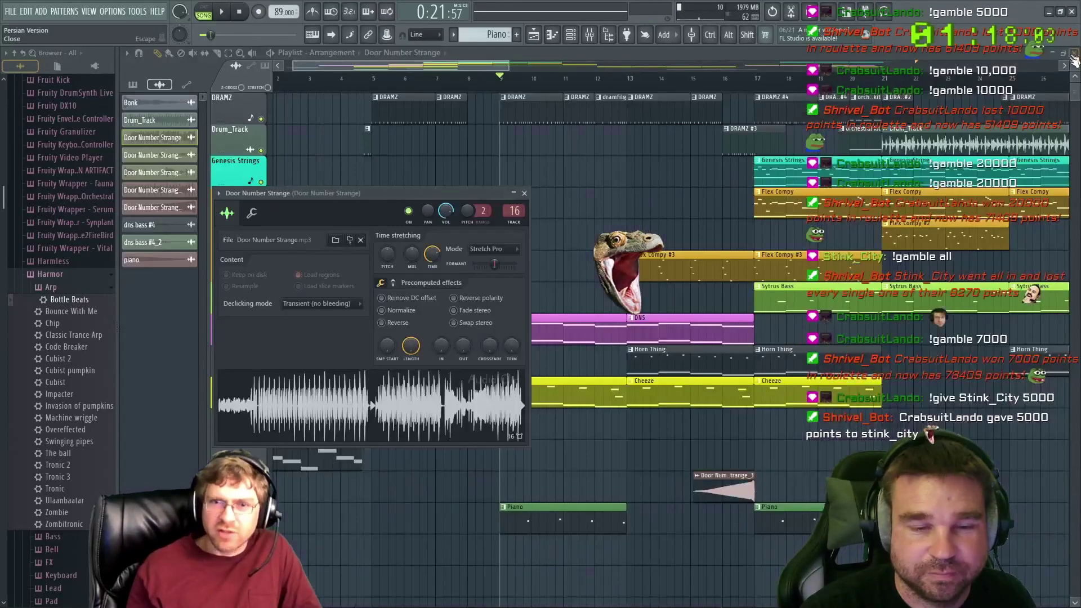
Open the Piano clip's notes in the piano roll and briefly play the arrangement from bar 9
double_click(533, 508)
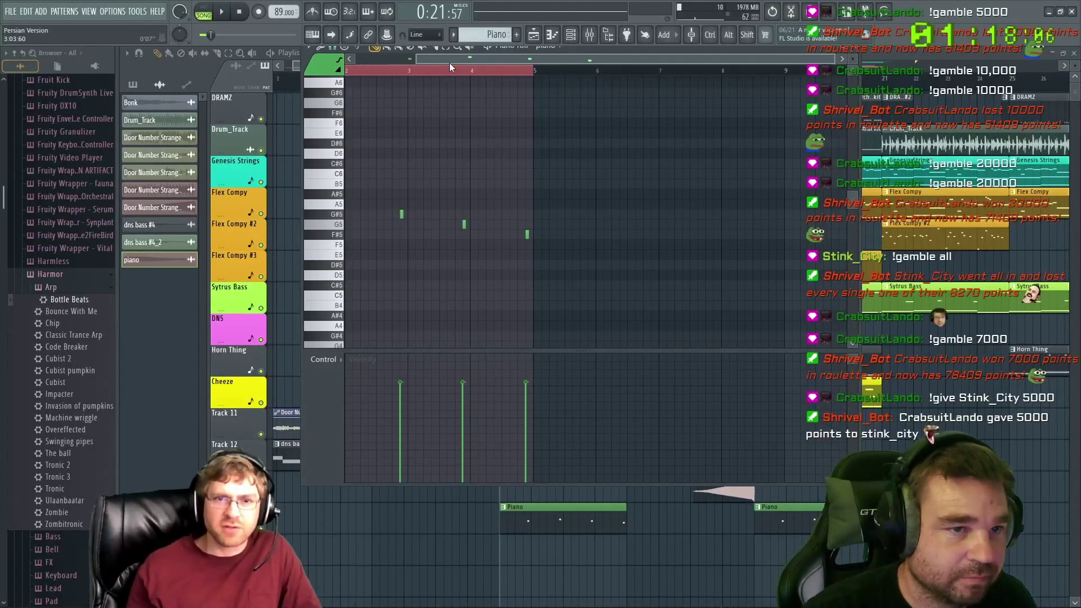
key(space)
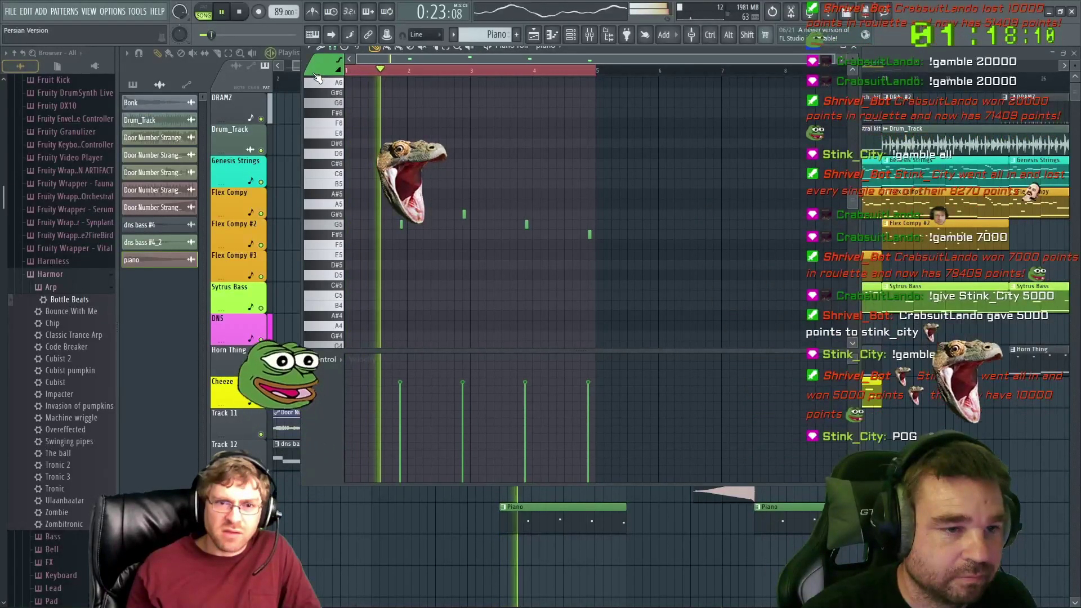
key(space)
Try an extra short G#5 note within bar 2 and a G5 at the start of bar 2, playing and deleting each
scroll(441, 230, up, 2)
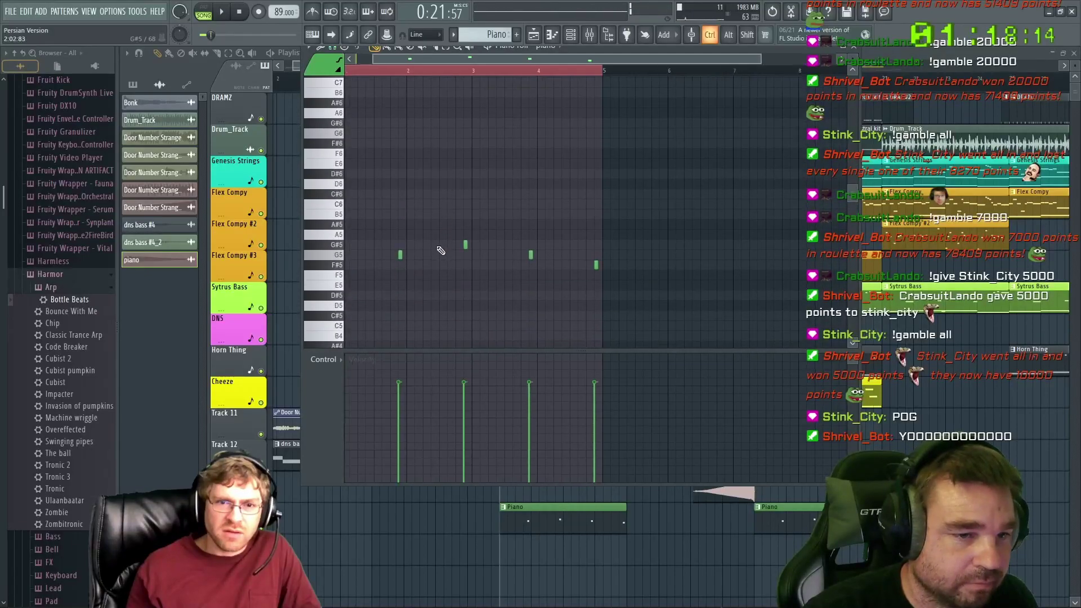
ctrl+scroll(441, 247, up, 3)
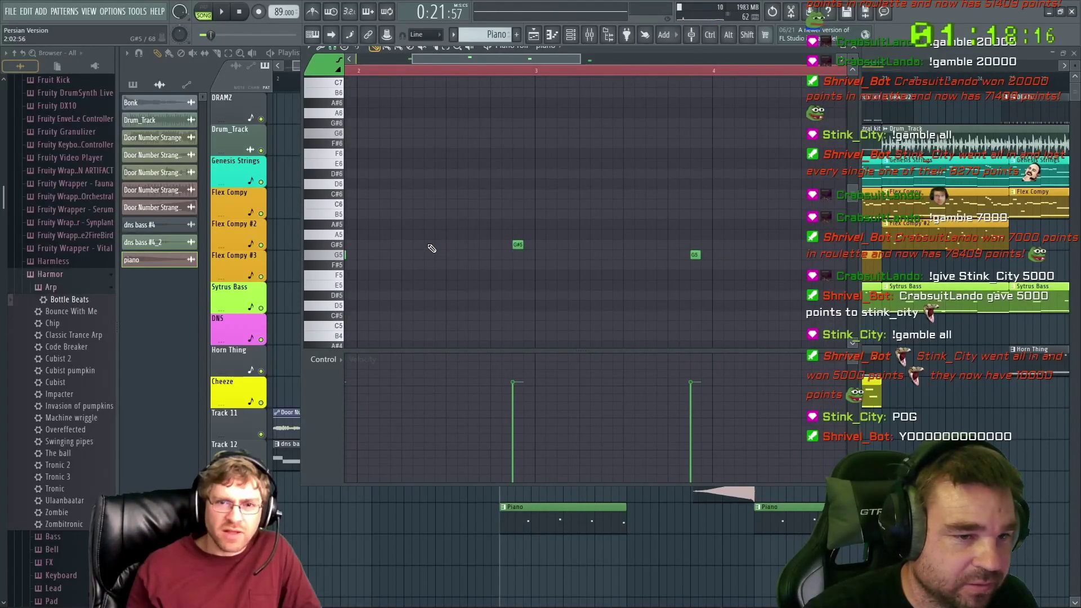
ctrl+scroll(447, 254, down, 3)
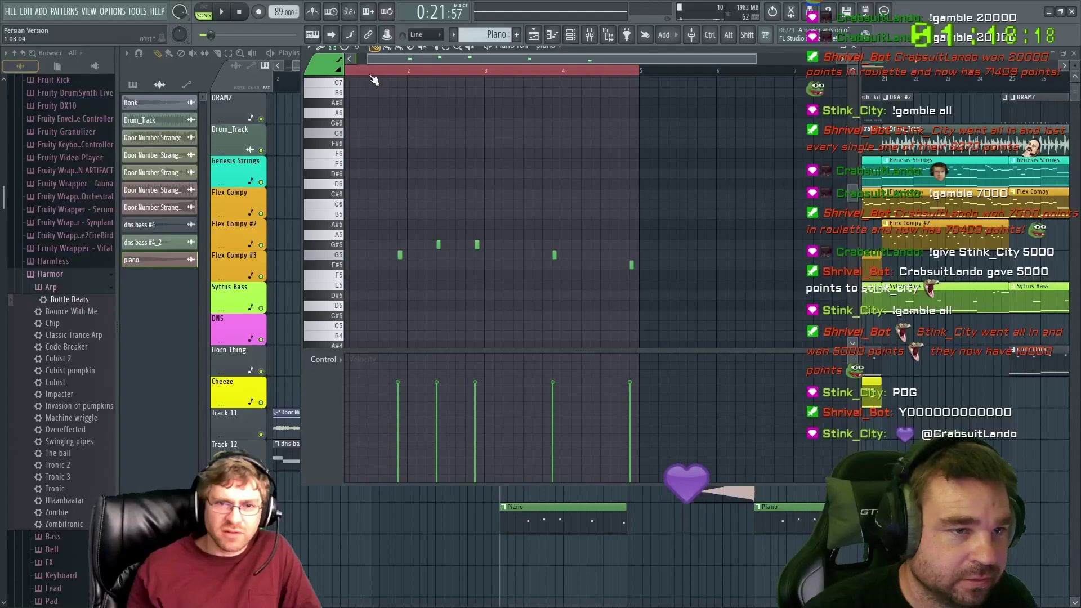
key(space)
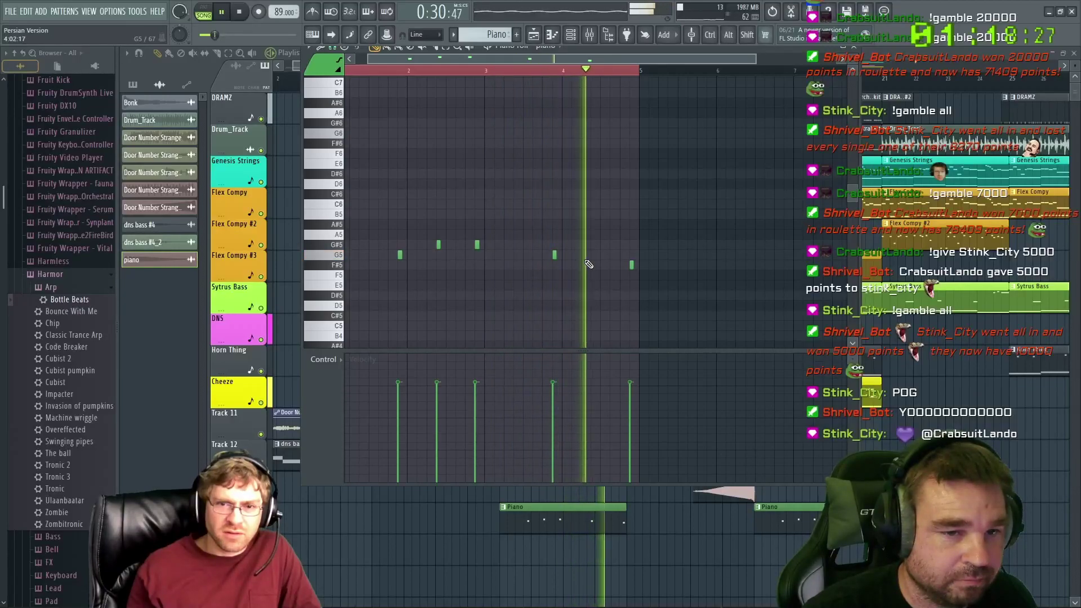
key(space)
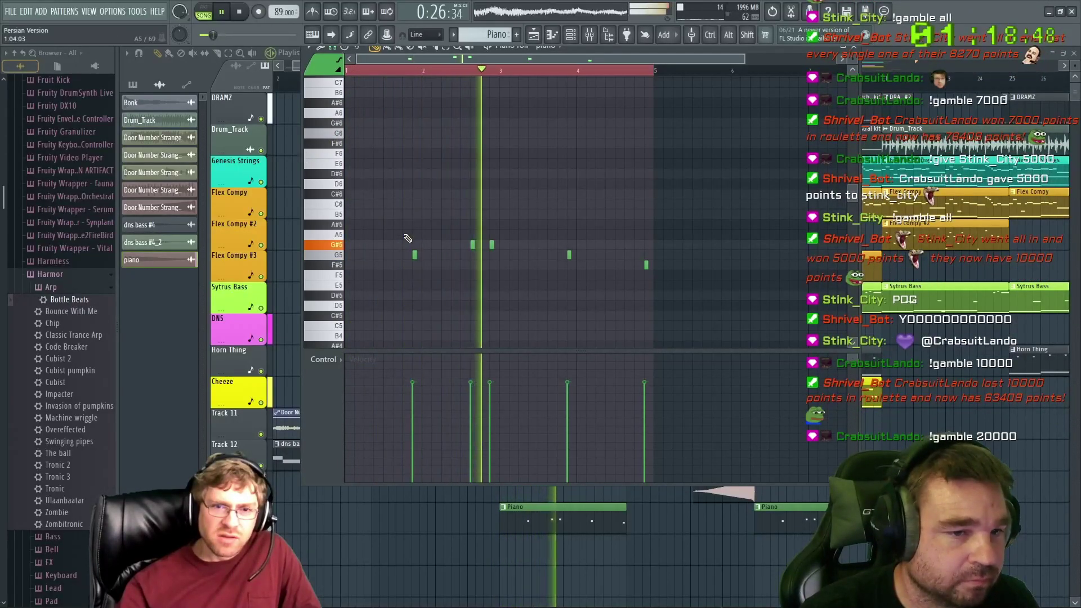
right_click(473, 244)
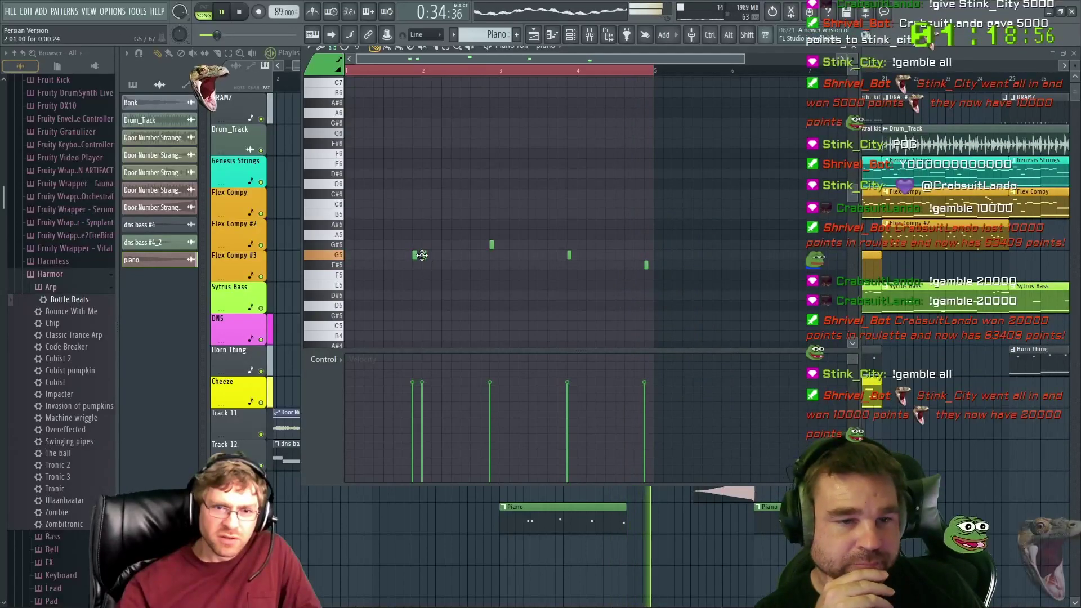
click(378, 74)
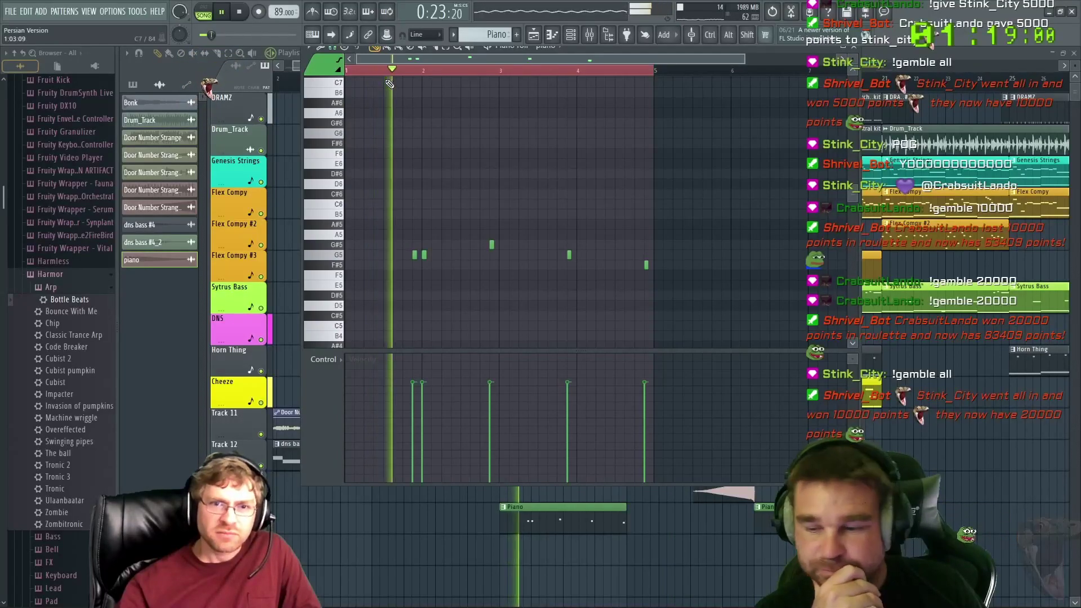
right_click(423, 255)
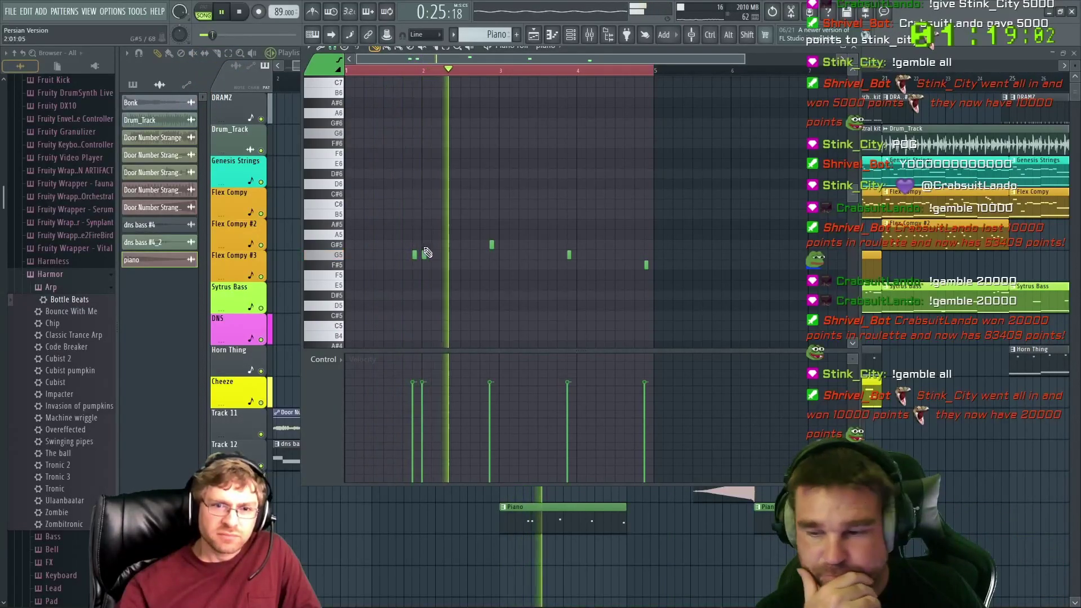
Add a short G5 note ahead of the G5 before bar 2, play it in context, and nudge it closer to that note
click(399, 255)
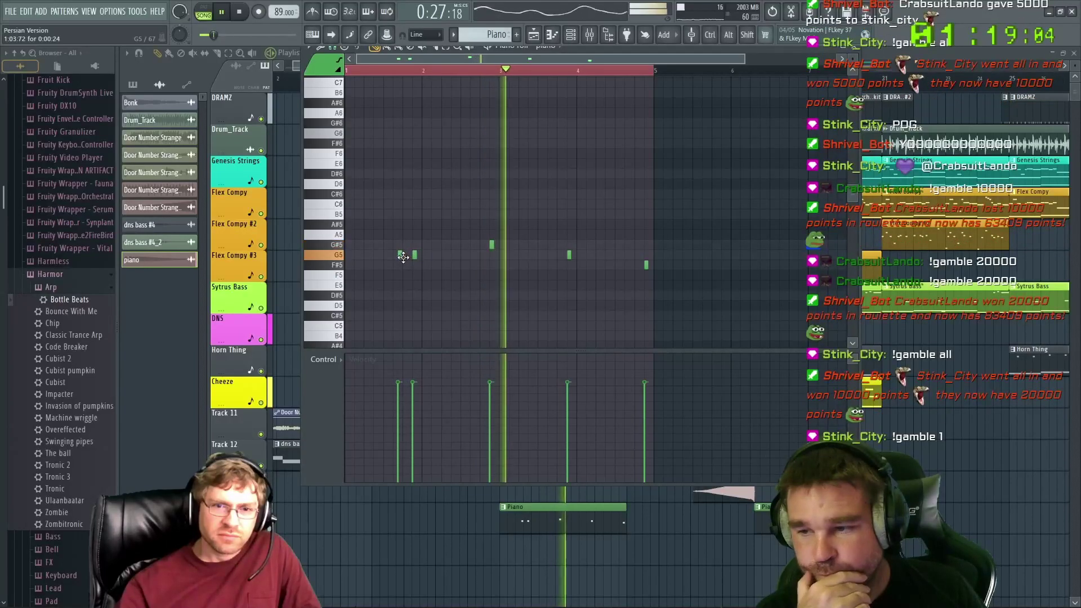
key(space)
key(space)
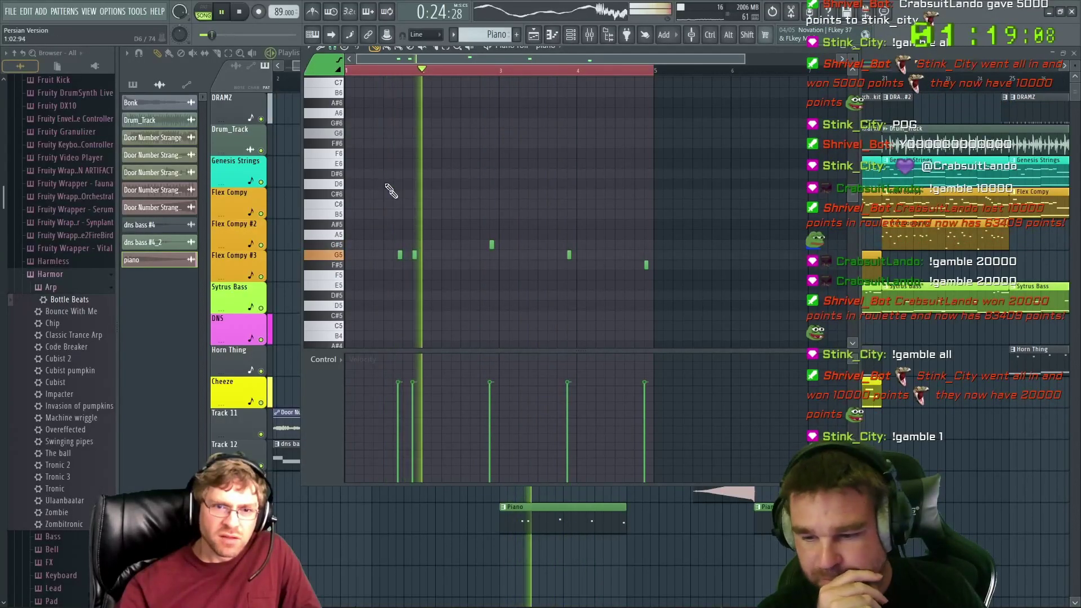
drag(398, 257, 403, 257)
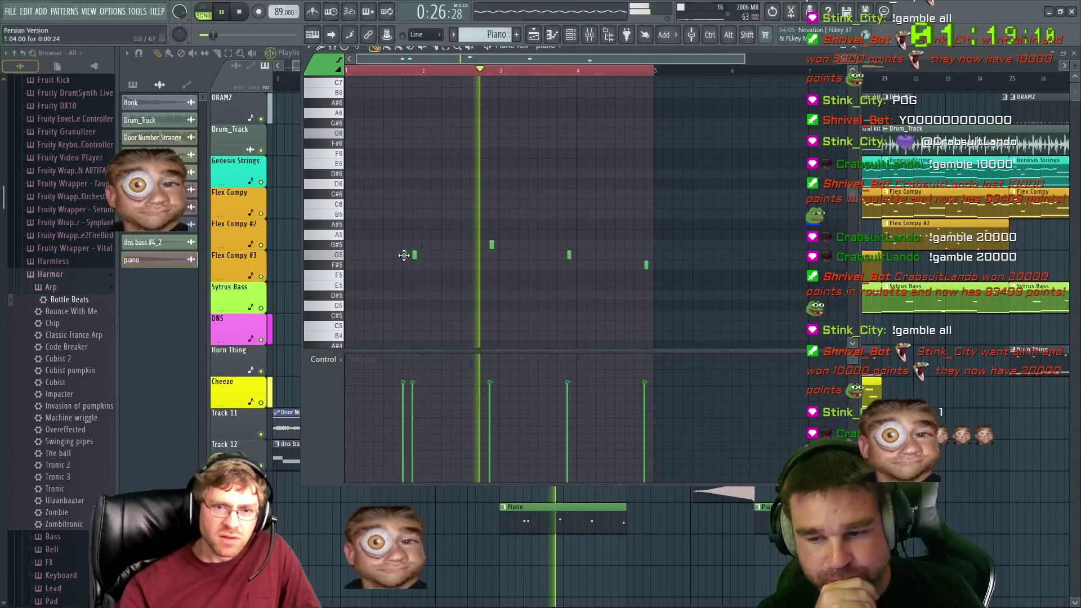
Double the notes before bars 3, 4 and 5 by adding short G#5, G5 and F#5 notes just ahead of them
click(483, 246)
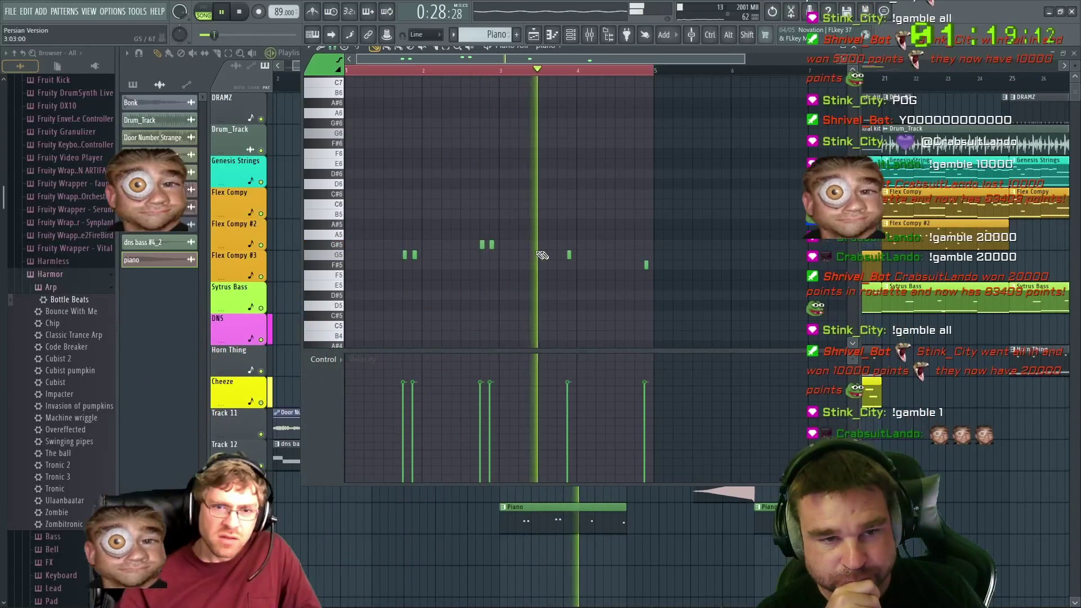
click(559, 255)
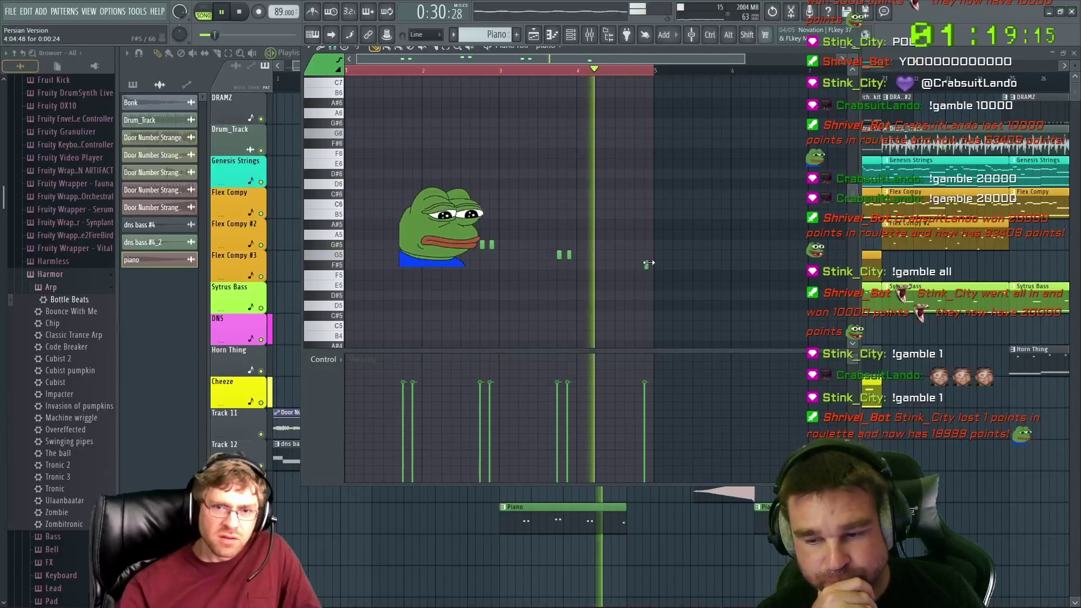
click(636, 265)
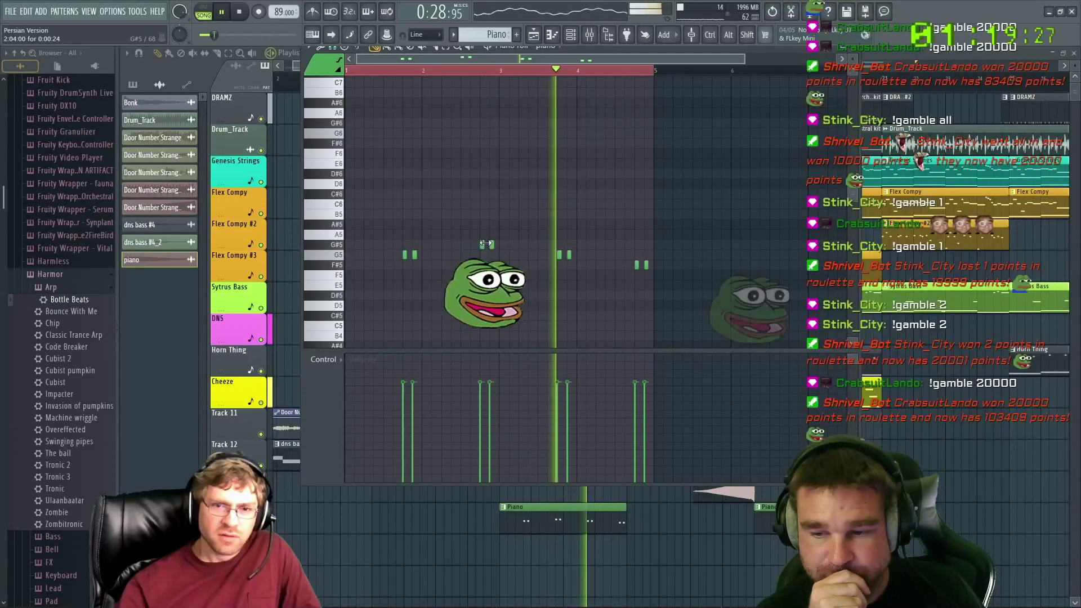
Try moving the first note of each doubled pair further ahead of its partner, listen in context, and shift the opening G5 earlier again
drag(482, 243, 473, 244)
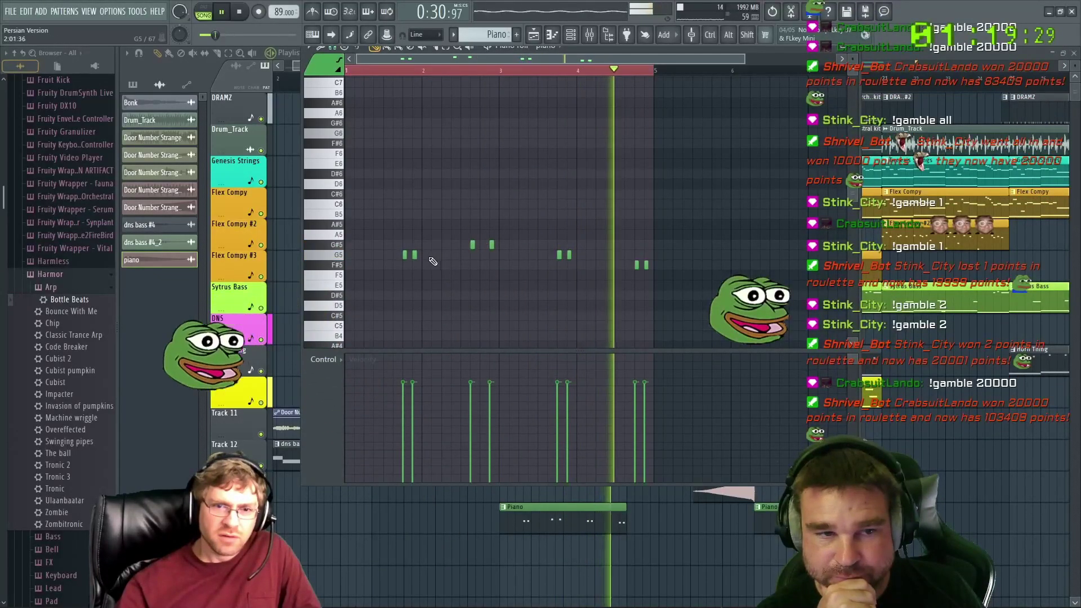
drag(405, 255, 396, 254)
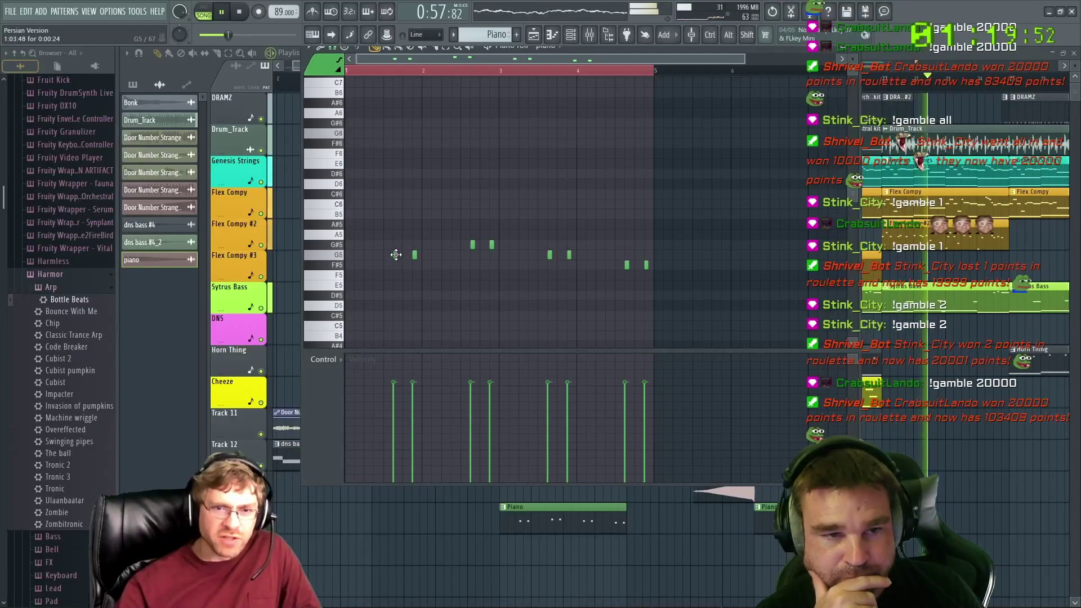
key(space)
drag(395, 254, 386, 254)
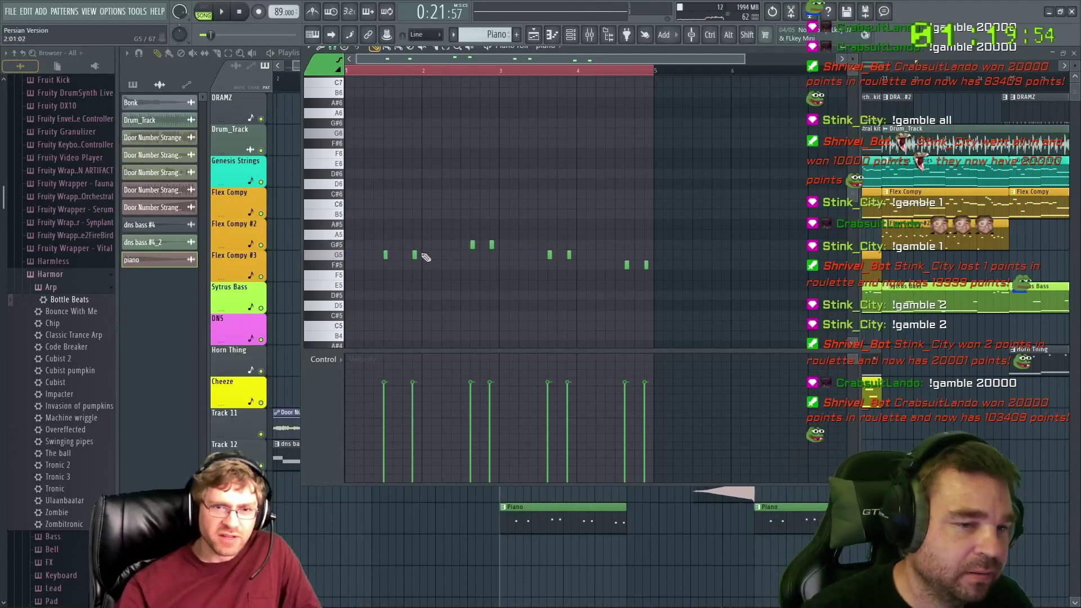
Delete the added doubling notes so only the single G5, G#5, G5 and F#5 hits remain, checking by ear, and close the piano roll
right_click(388, 255)
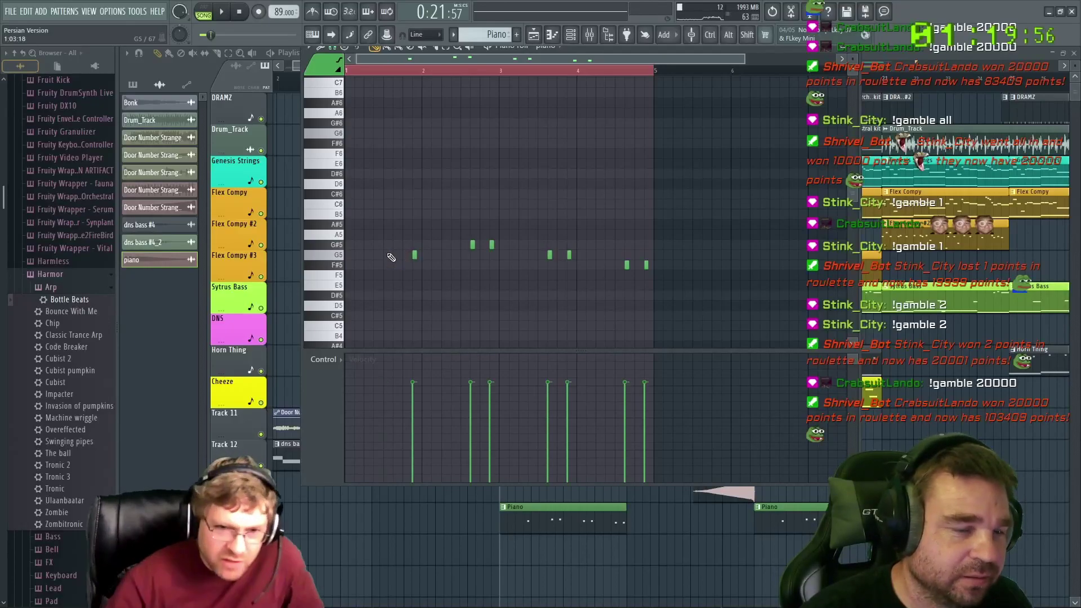
scroll(398, 241, down, 1)
scroll(400, 183, up, 2)
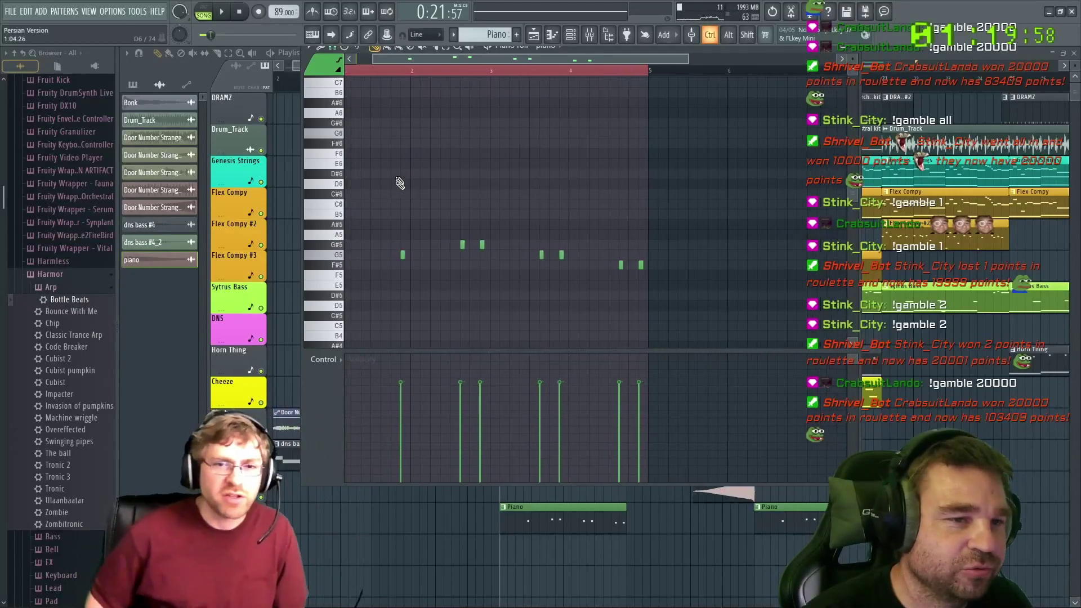
drag(369, 77, 272, 83)
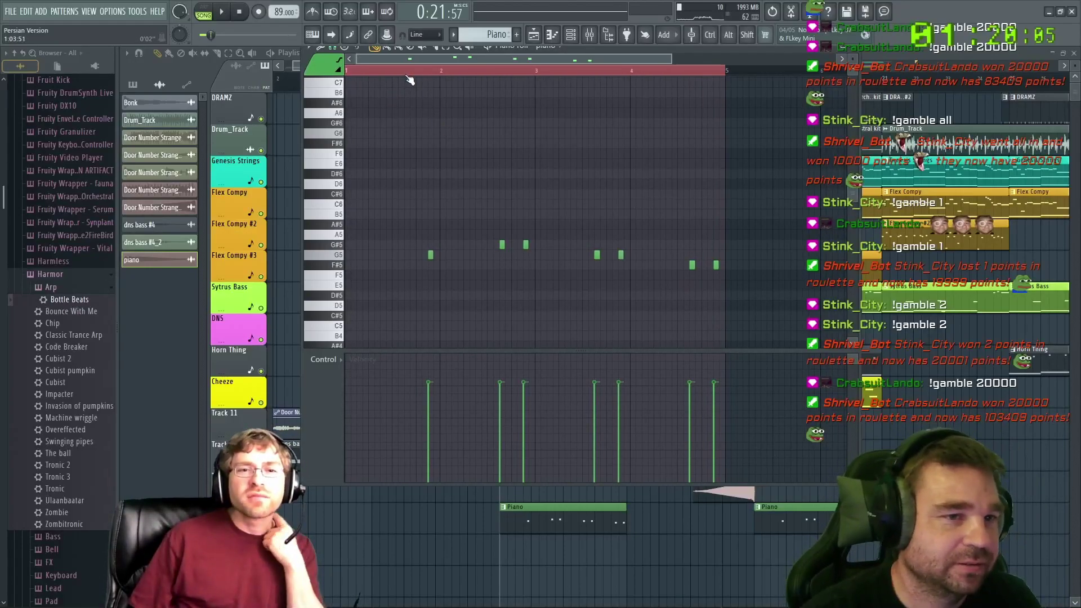
key(space)
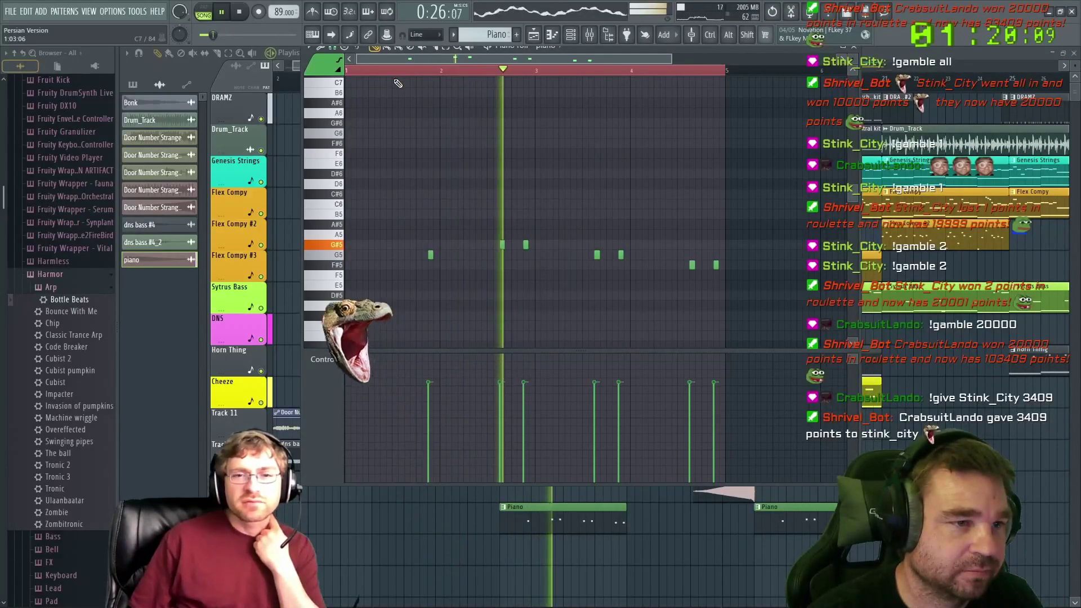
key(space)
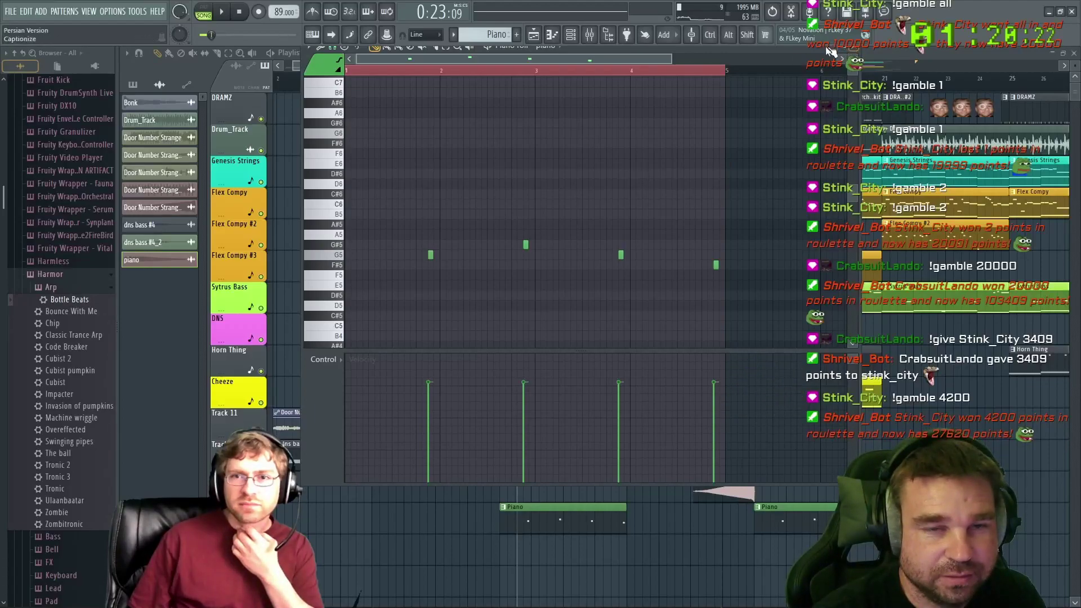
click(861, 49)
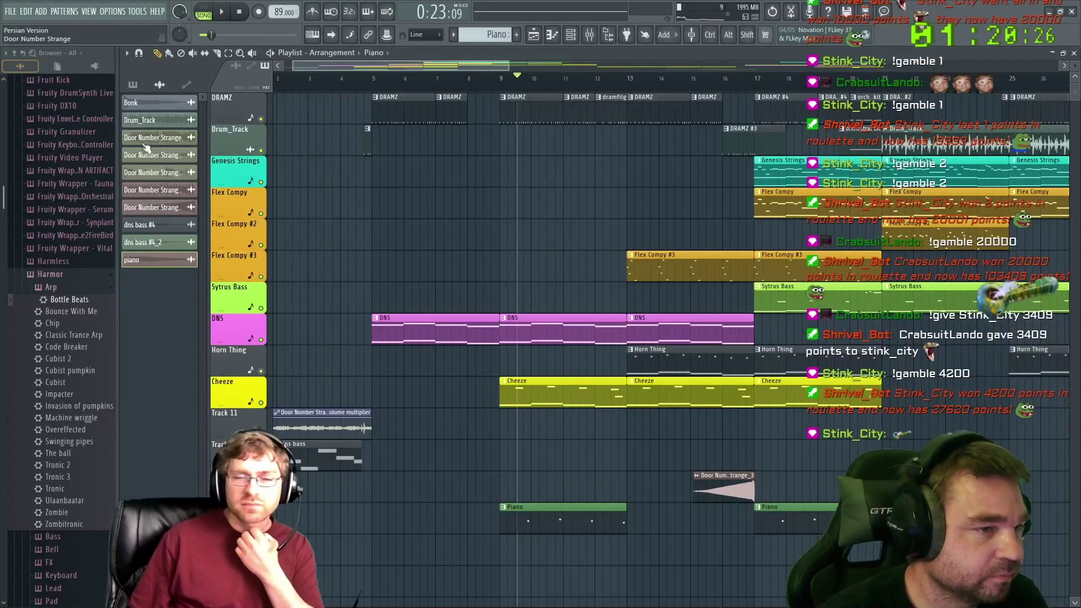
Place the Door Number Strange sample on Track 17 and cut away its opening up to about the middle of bar 5
drag(278, 344, 305, 440)
ctrl+scroll(421, 498, up, 3)
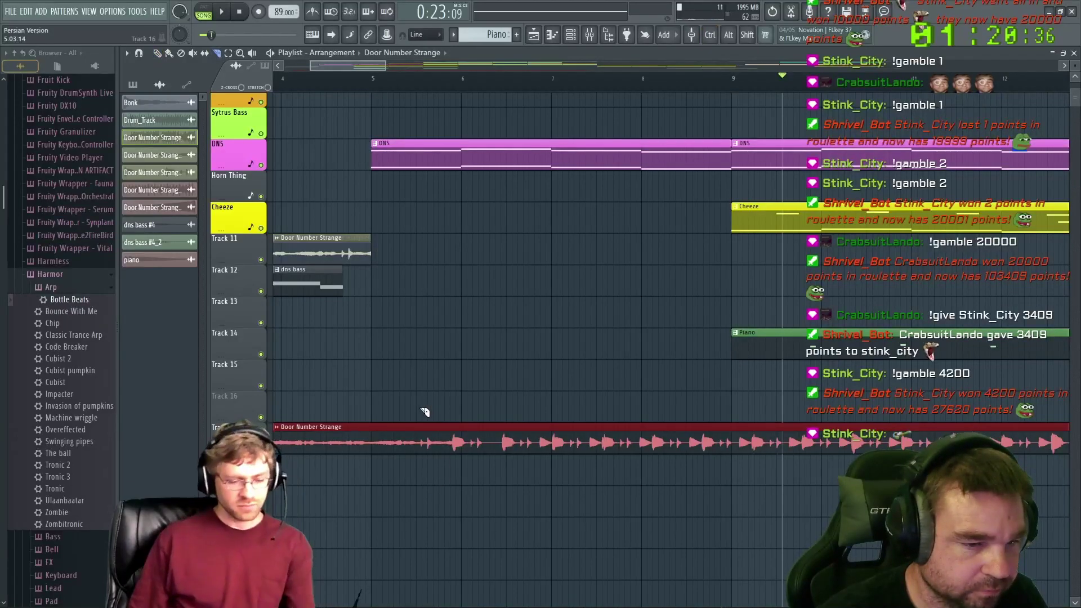
click(418, 506)
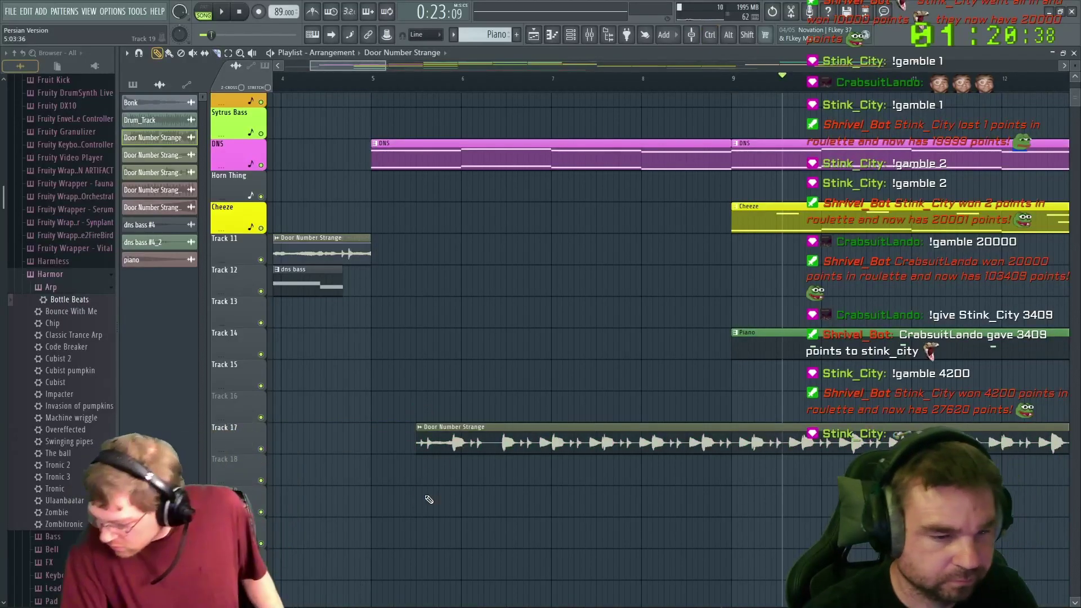
ctrl+scroll(425, 498, up, 4)
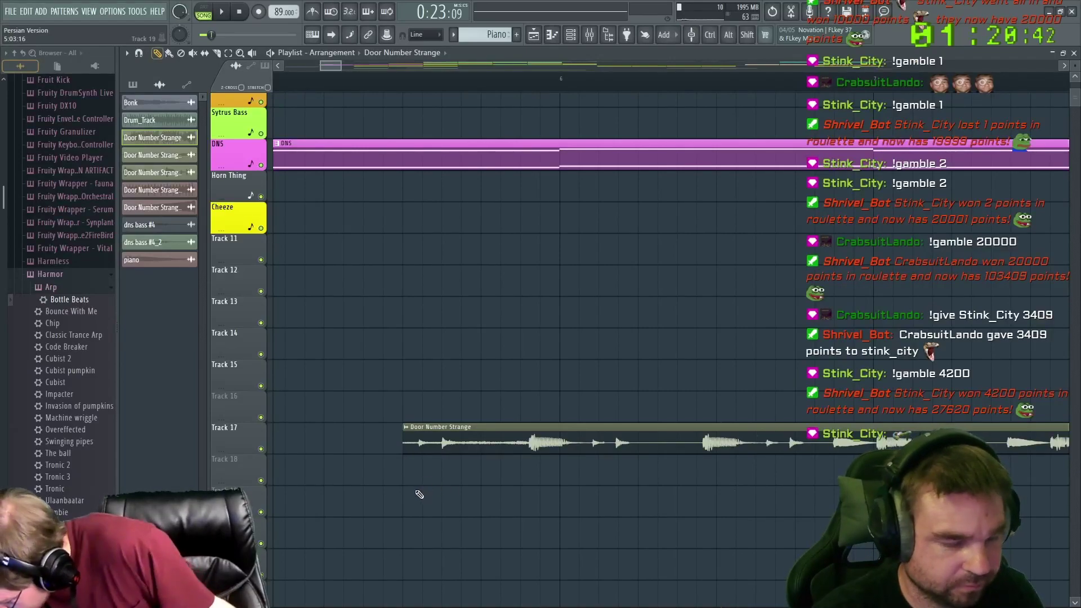
mouse_move(426, 430)
mouse_down()
mouse_move(410, 430)
mouse_move(422, 431)
mouse_up()
Play the clip's start, solo Track 17, and play it again to find the first strong hit
key(space)
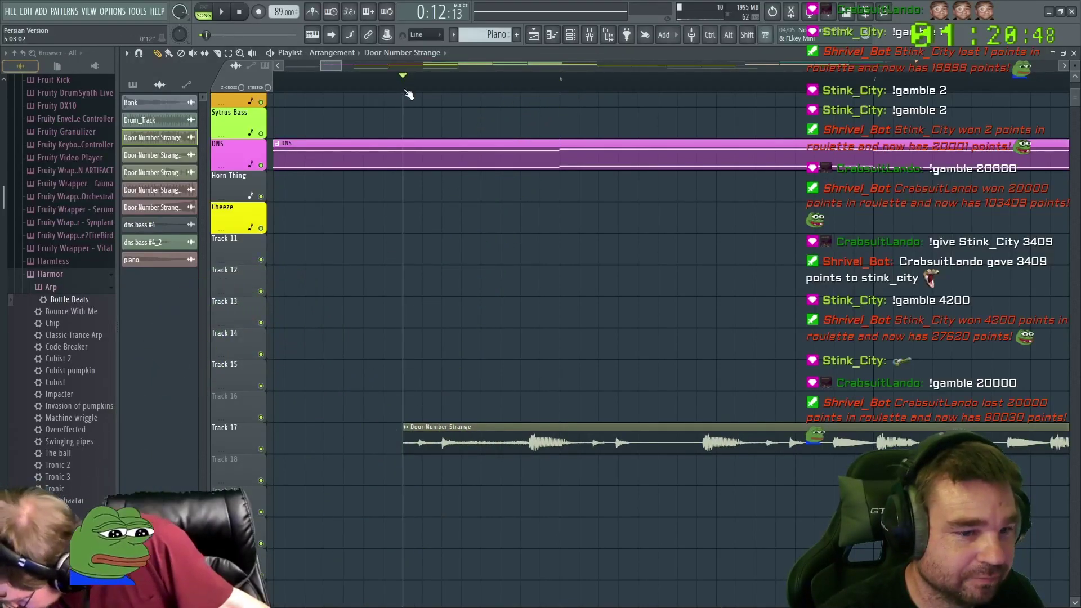
key(space)
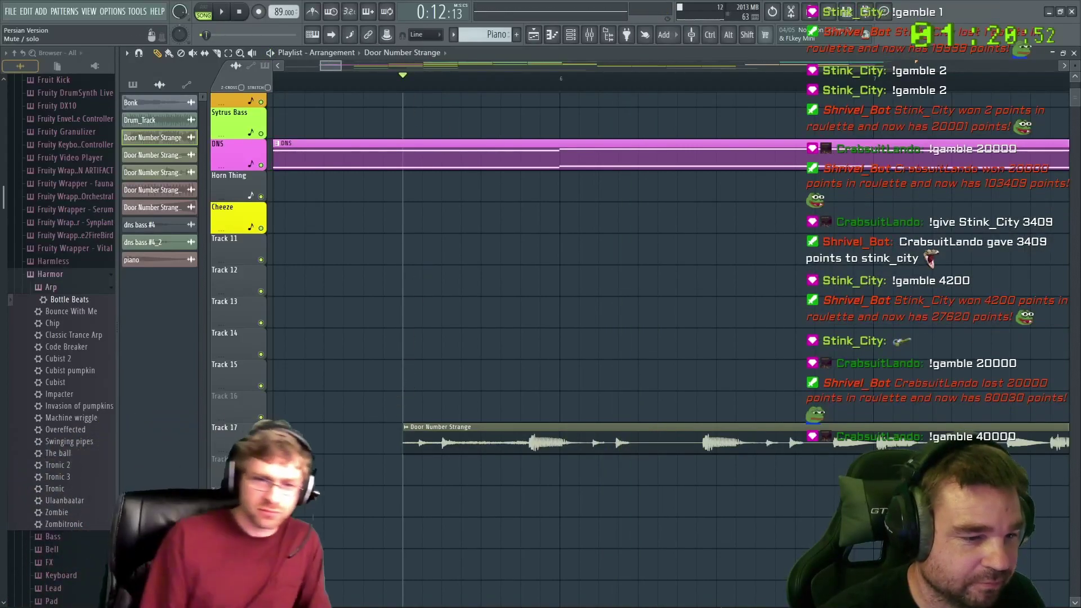
ctrl+click(261, 448)
key(space)
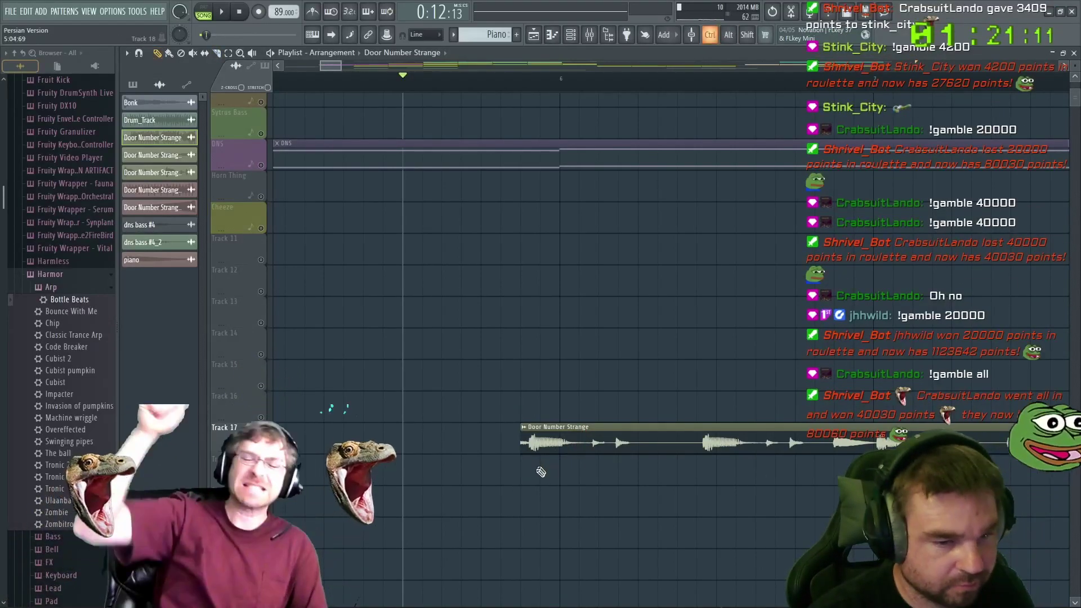
Trim the Door Number Strange clip's start to its first strong hit and move the clip to begin at bar 5
scroll(540, 472, up, 6)
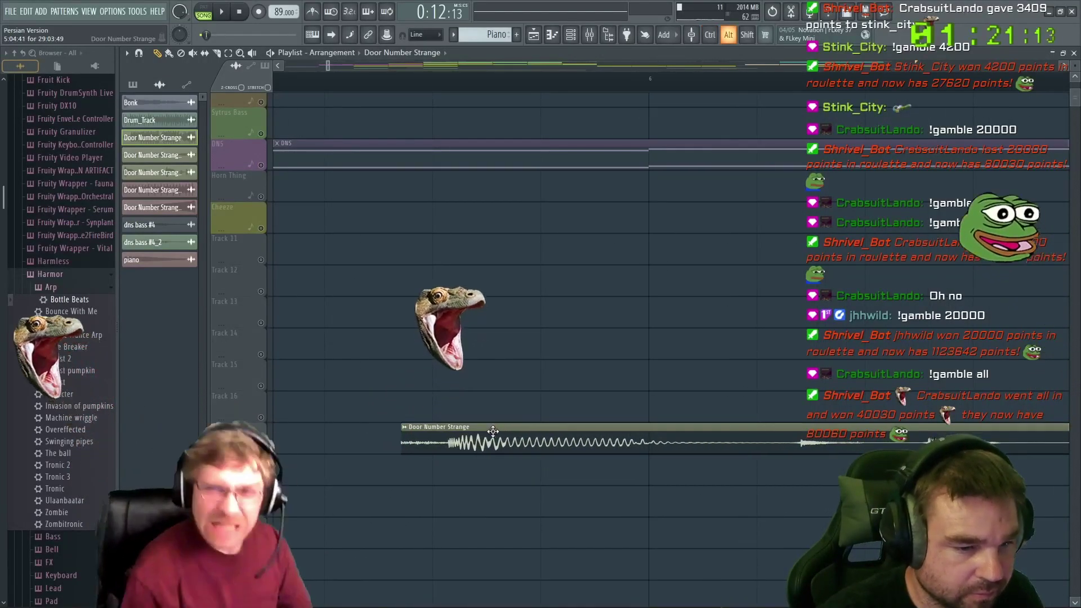
drag(492, 431, 480, 430)
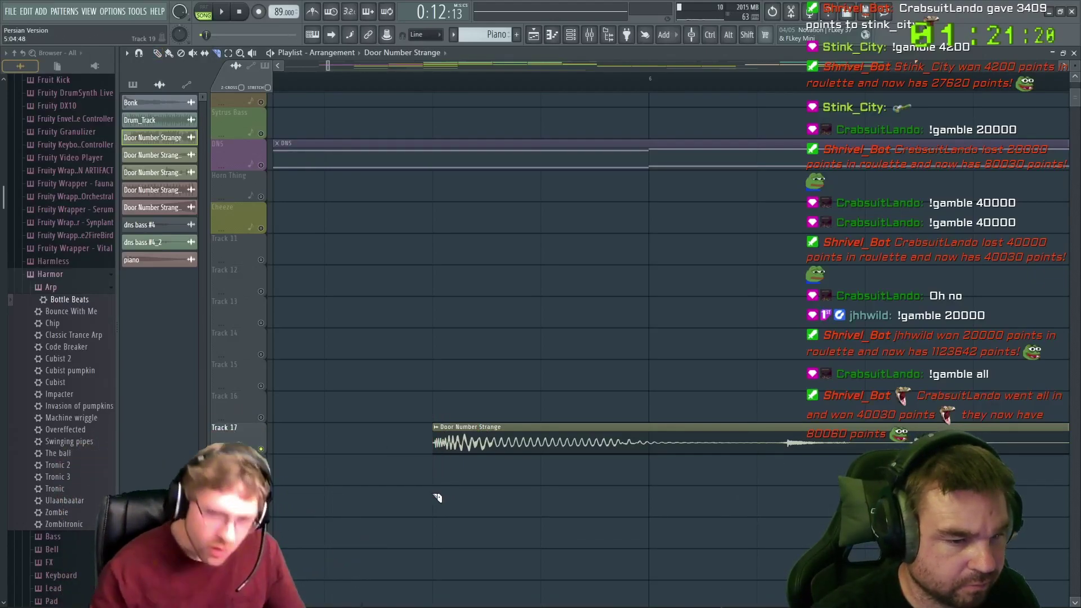
scroll(433, 486, down, 1)
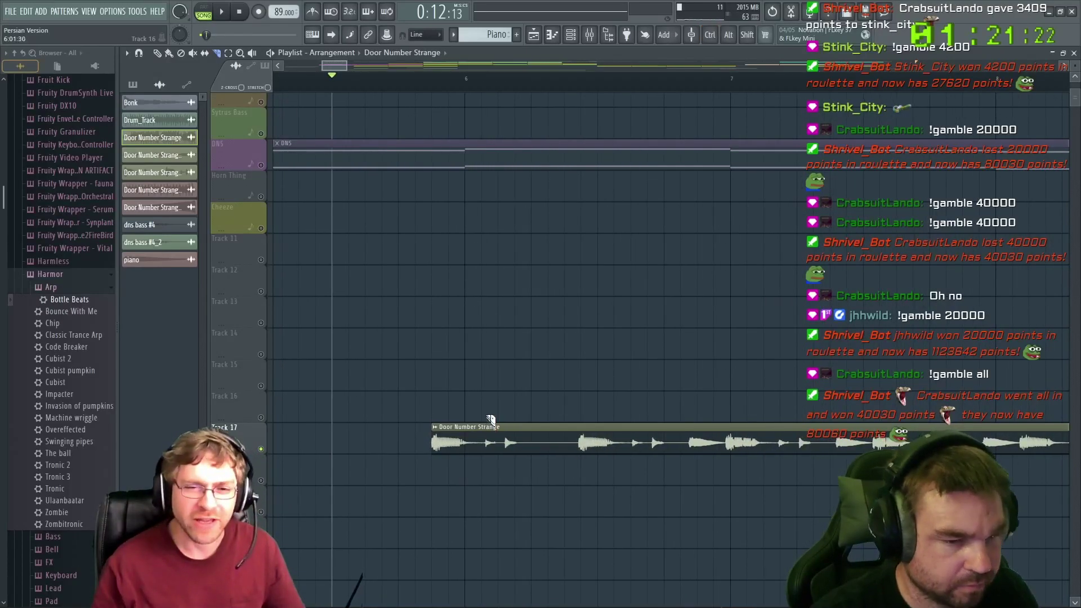
drag(495, 427, 577, 429)
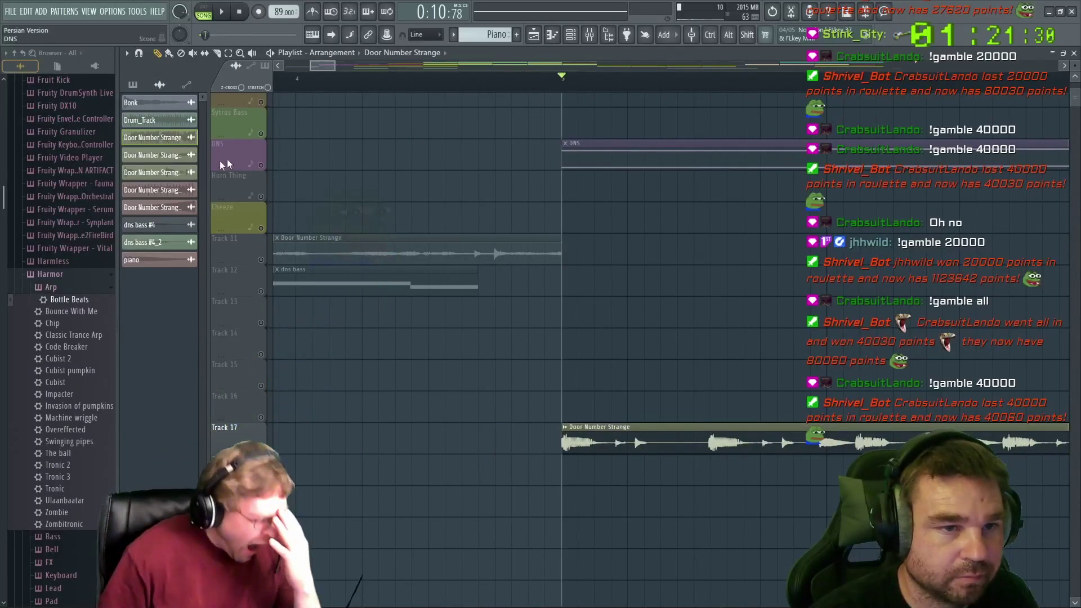
Solo the DNS track and play its pattern from bar 5
right_click(261, 166)
key(space)
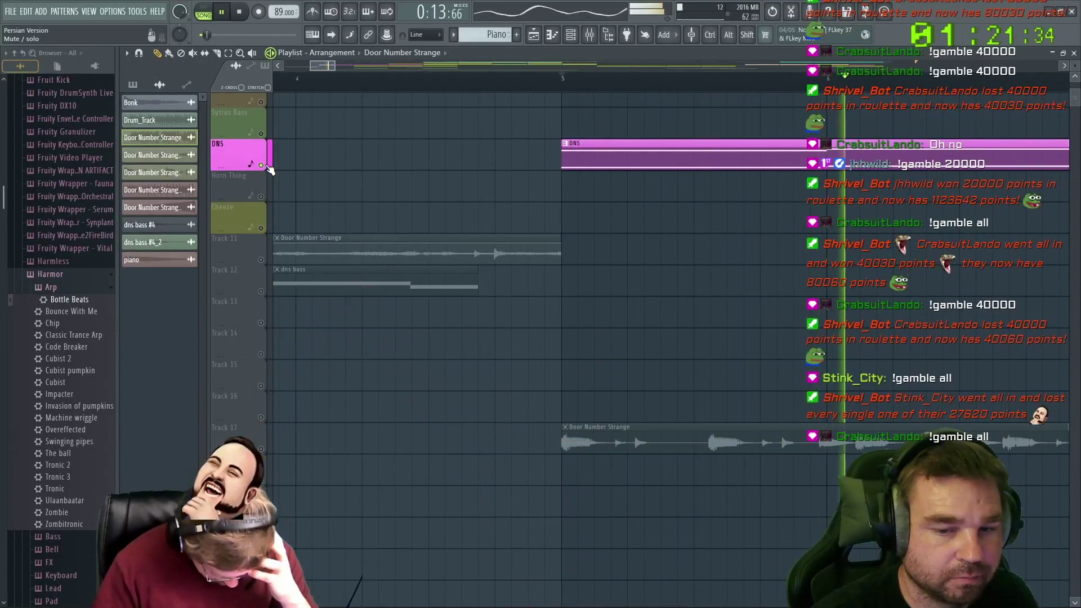
ctrl+scroll(423, 363, down, 8)
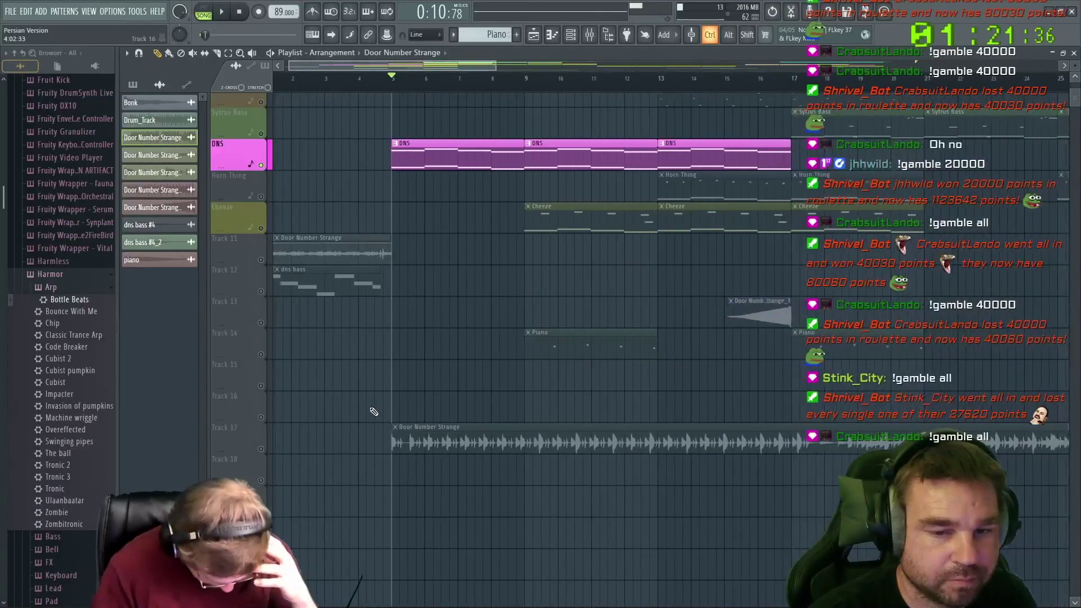
Shorten the Door Number Strange clip on Track 17 so that it ends just before bar 9
ctrl+scroll(373, 412, up, 3)
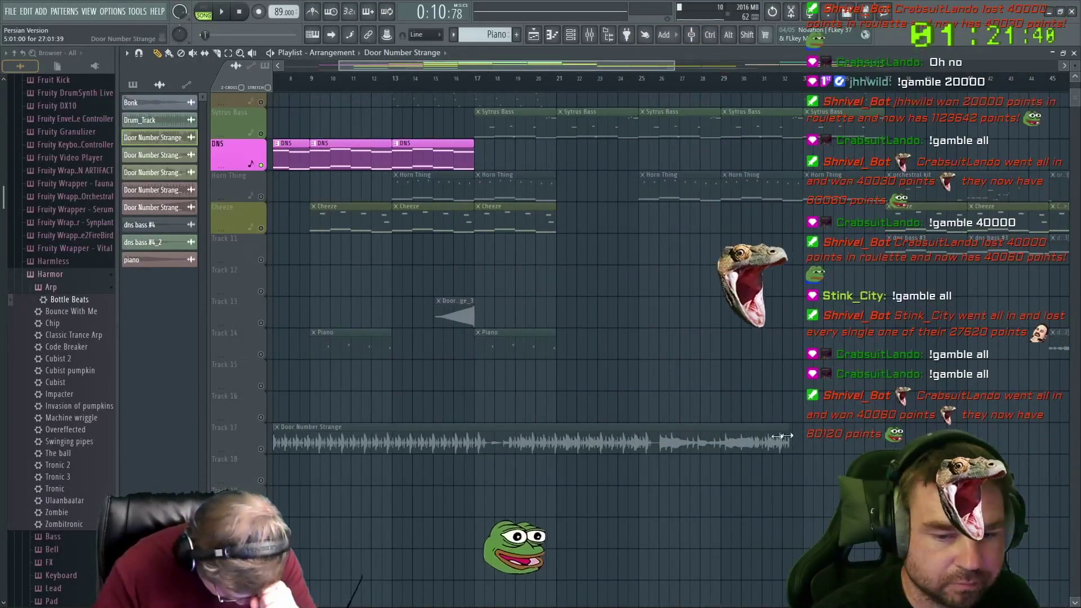
scroll(307, 111, left, 3)
scroll(360, 445, left, 2)
drag(361, 441, 433, 445)
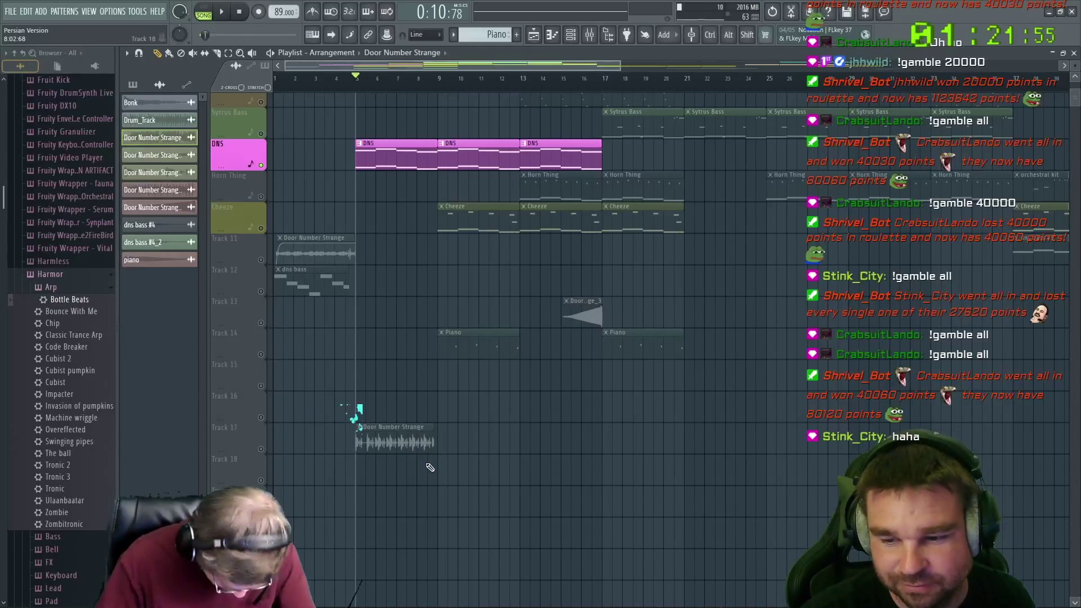
Listen to the soloed DNS pattern from bar 5 once more for comparison with the sample
scroll(379, 450, up, 4)
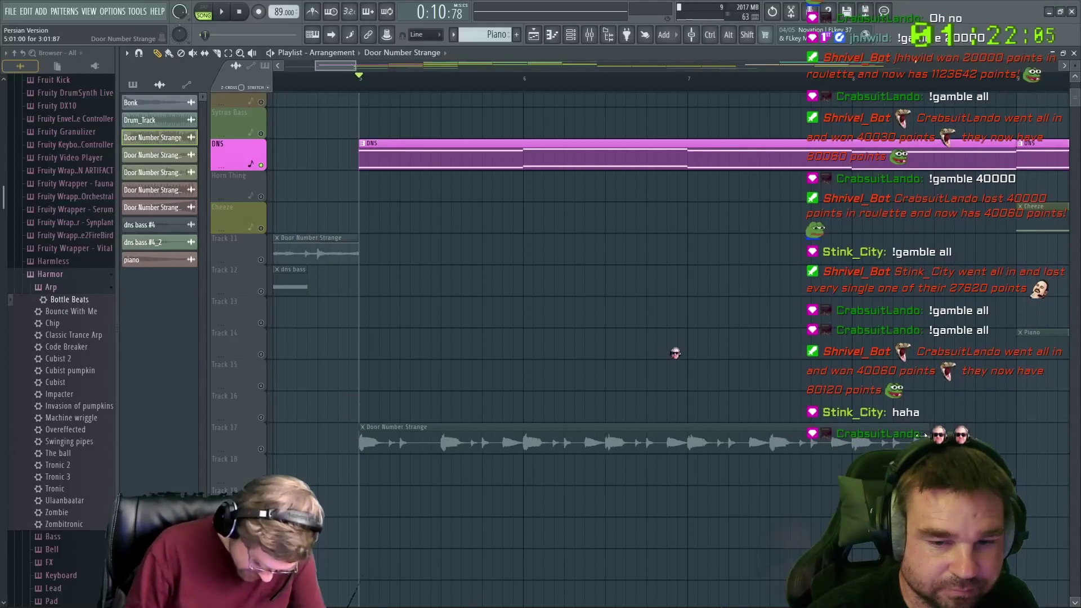
key(space)
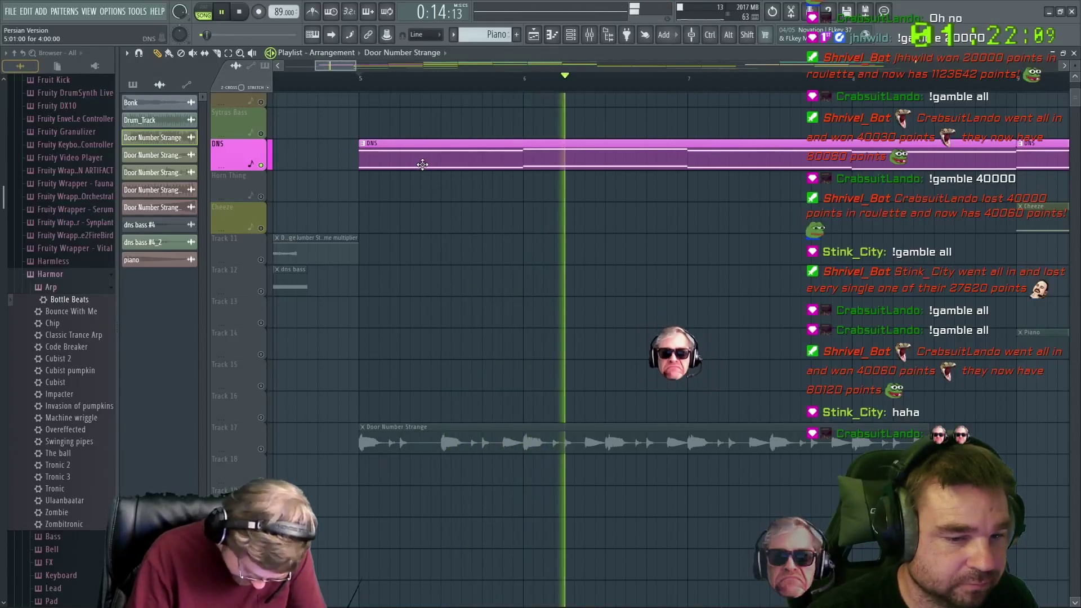
key(space)
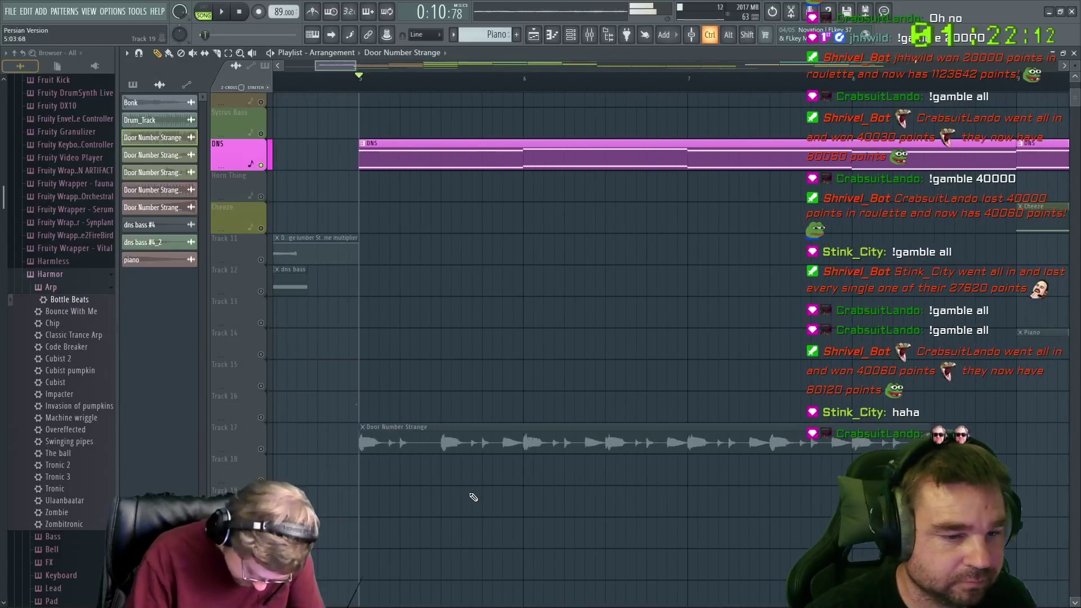
scroll(376, 480, up, 2)
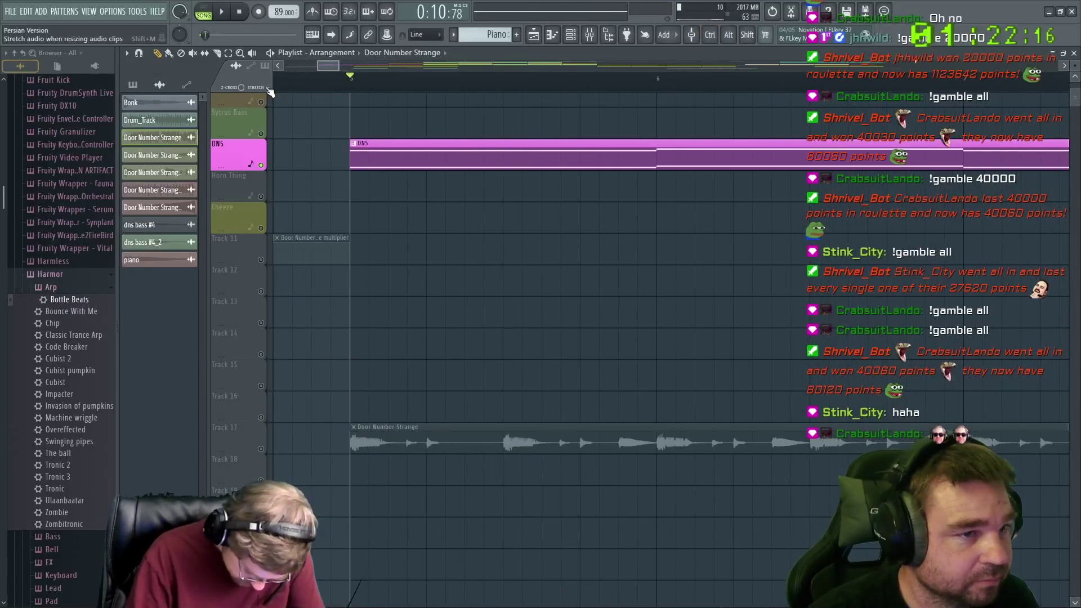
Solo Track 17, play the Door Number Strange clip from bar 5, and extend its end to bar 9
click(265, 452)
key(space)
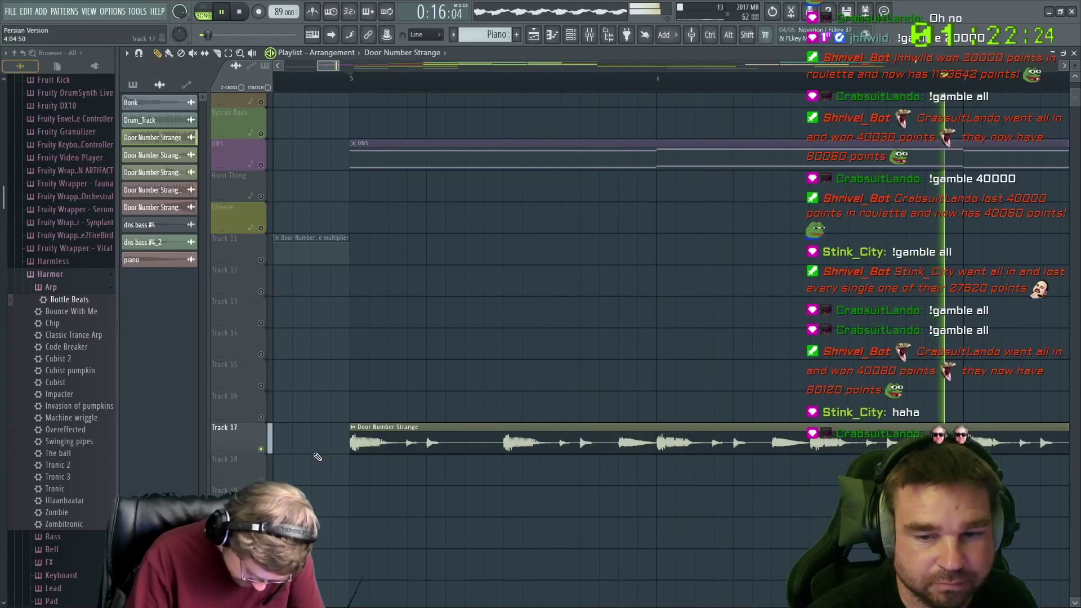
scroll(316, 457, down, 3)
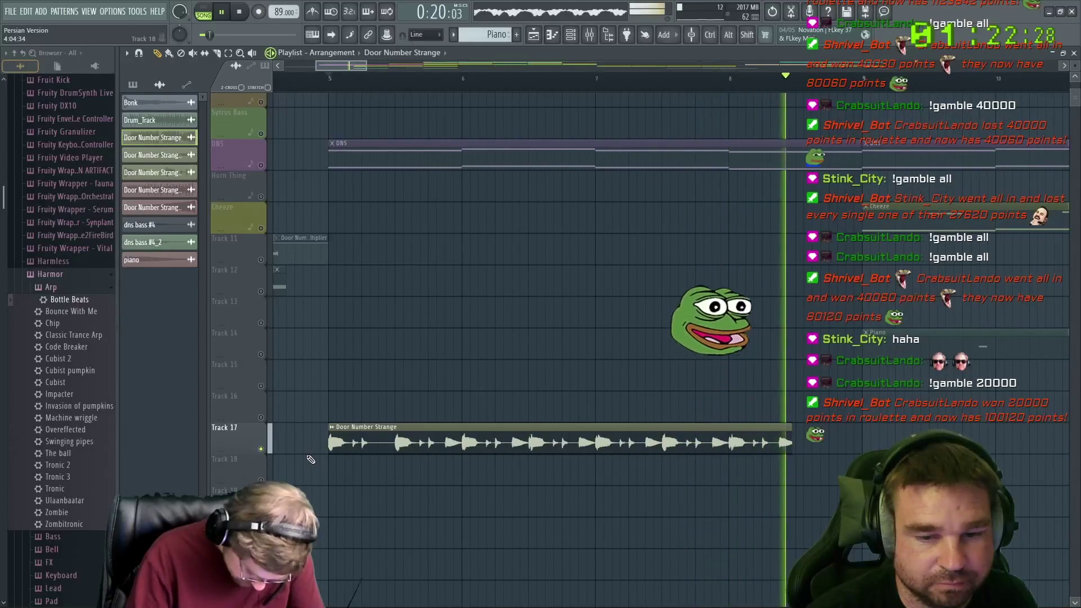
key(space)
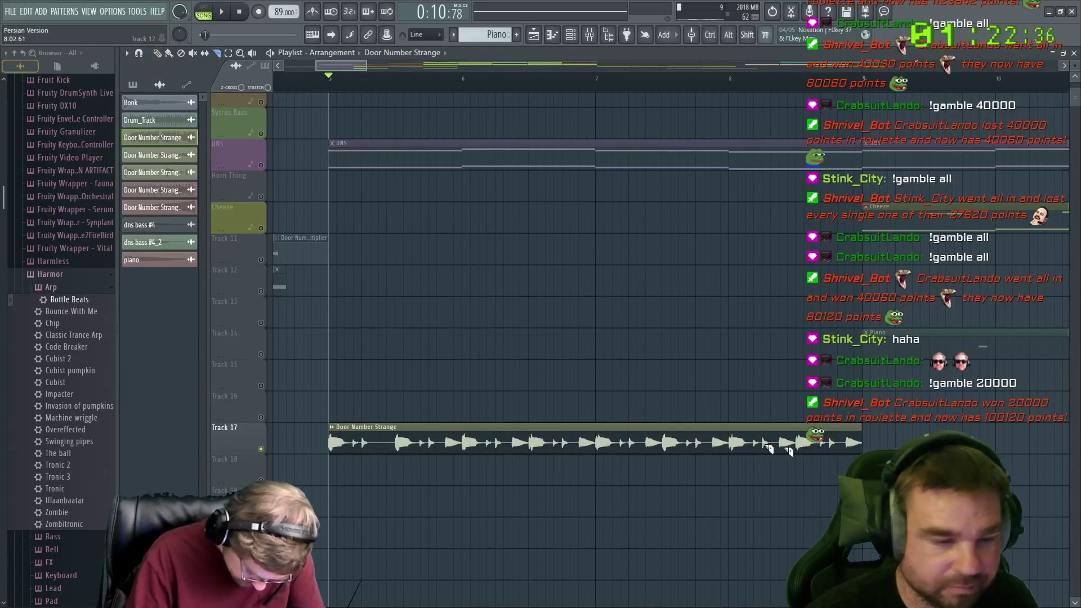
Move the first Piano clip on Track 14 to start at bar 5, above the sample, and solo that track
scroll(375, 316, down, 4)
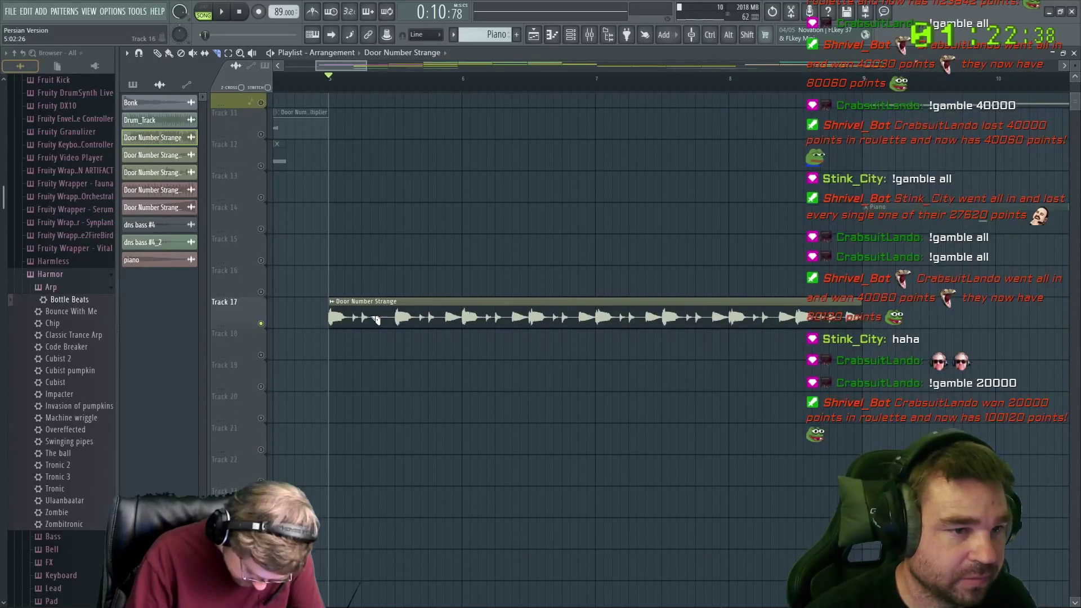
scroll(375, 318, up, 6)
ctrl+scroll(375, 324, down, 3)
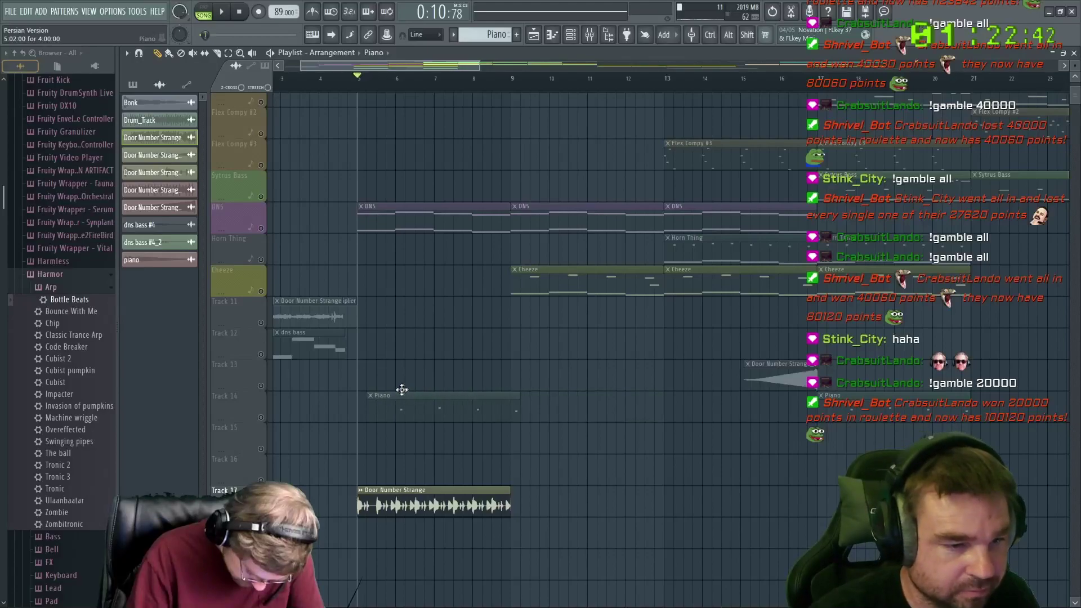
drag(402, 390, 394, 392)
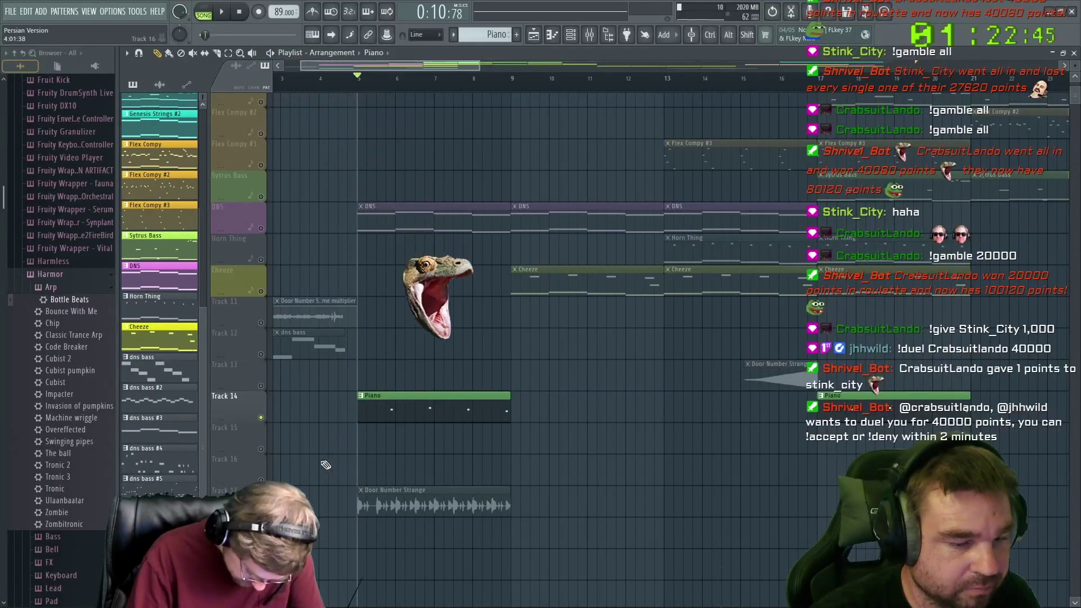
ctrl+scroll(338, 467, up, 4)
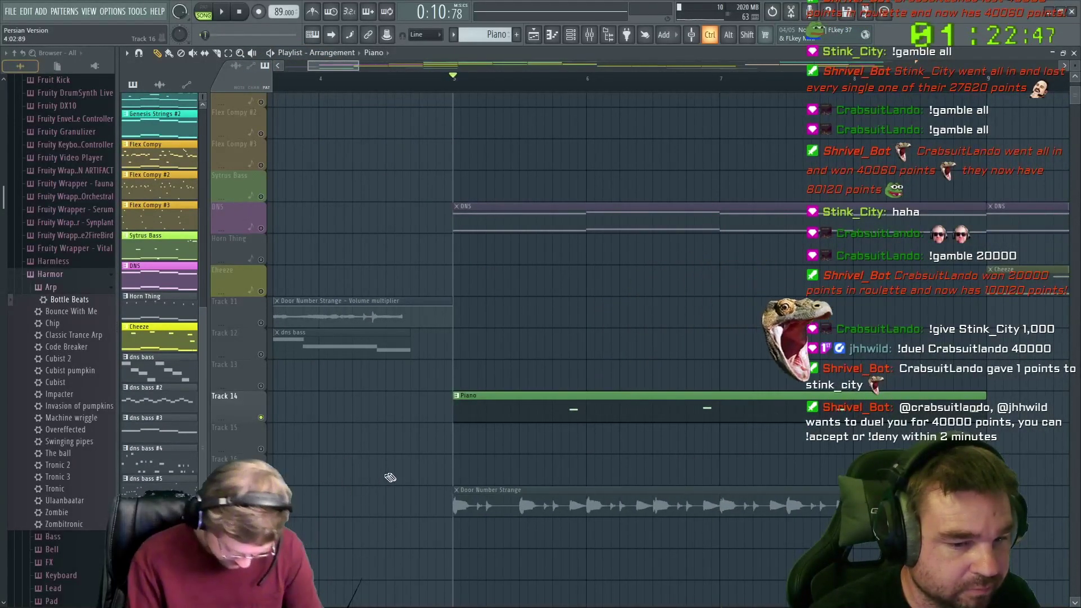
ctrl+scroll(663, 479, up, 2)
ctrl+scroll(663, 479, up, 2)
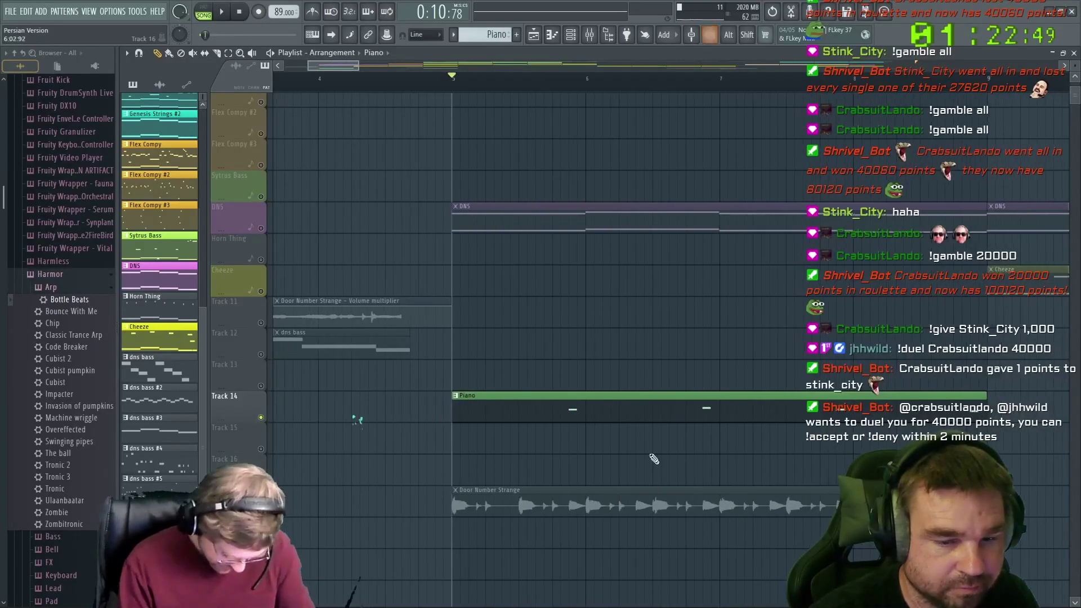
Open the Piano clip at bar 5 on Track 14 for note editing above the arrangement and play it back
double_click(647, 400)
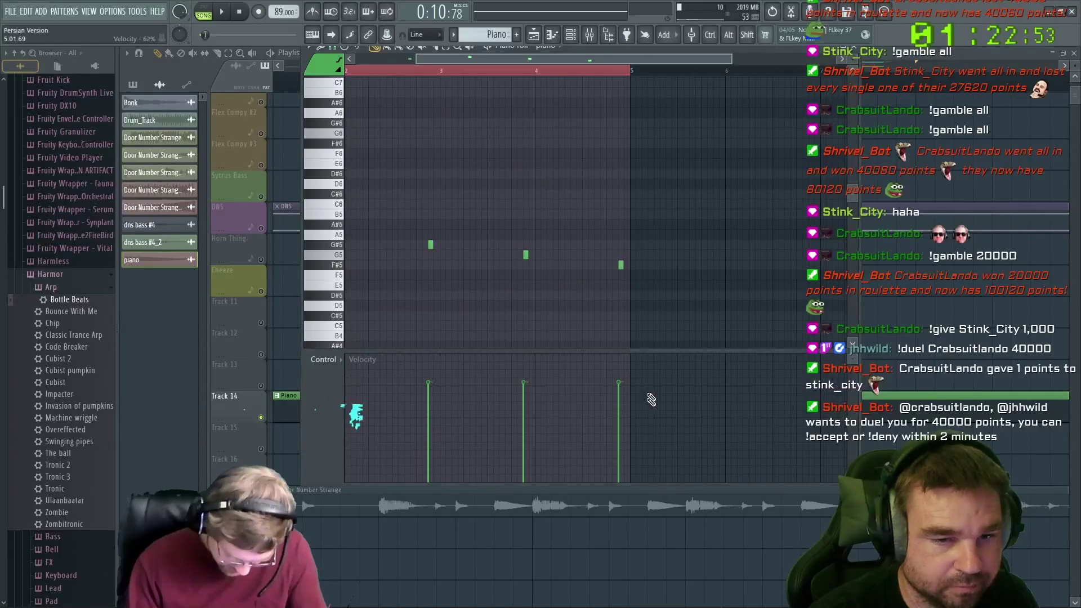
drag(601, 48, 838, 161)
scroll(547, 291, down, 5)
scroll(549, 290, up, 1)
click(562, 194)
drag(563, 180, 338, 188)
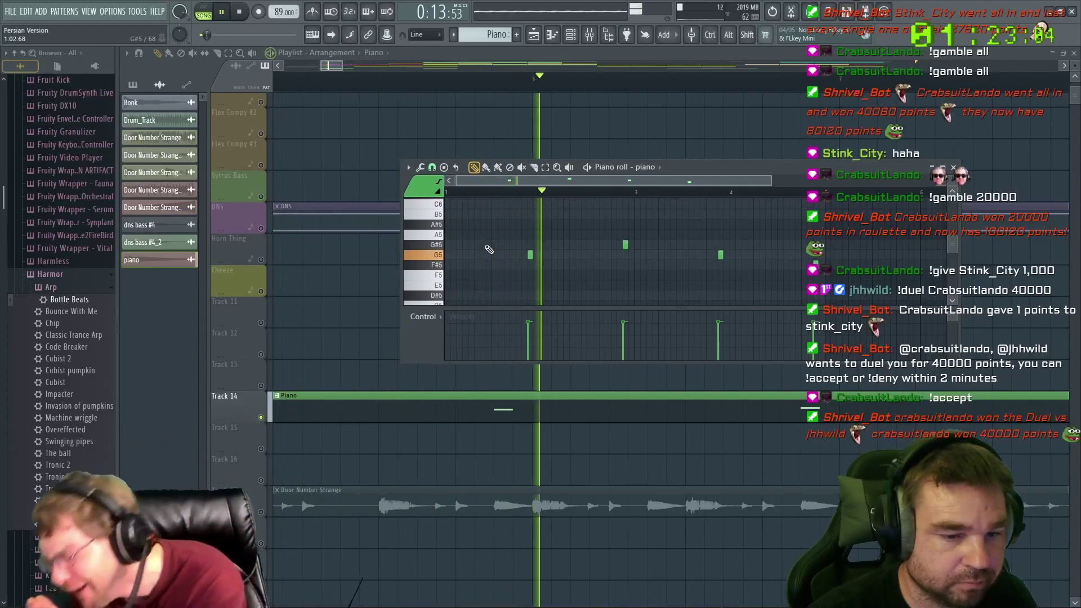
key(space)
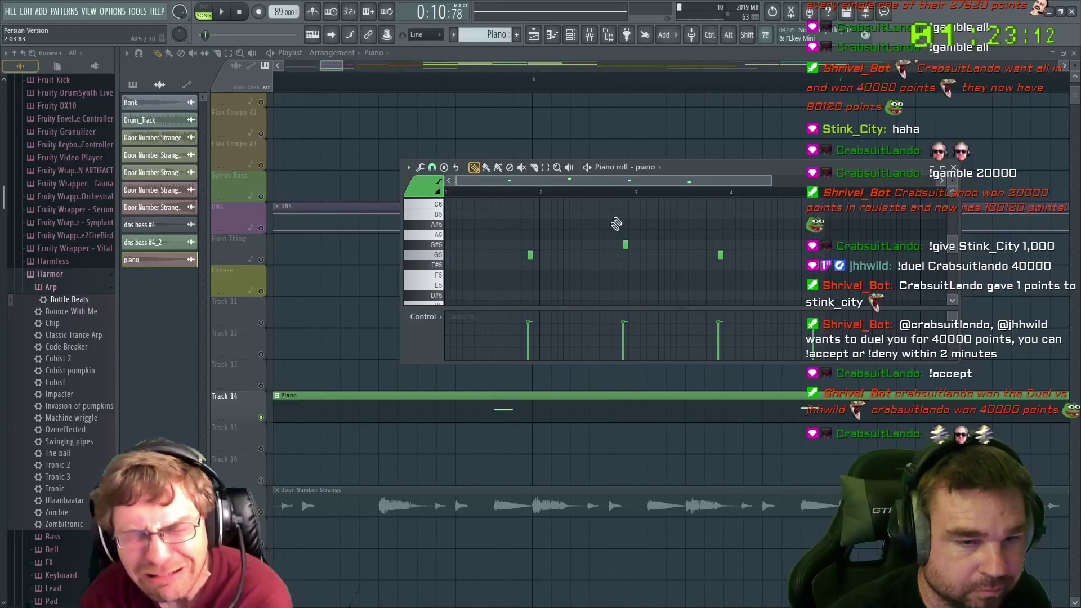
Move the Piano pattern's G#5 note half a bar earlier into bar 2, and play it with the DNS track unmuted
drag(709, 169, 696, 135)
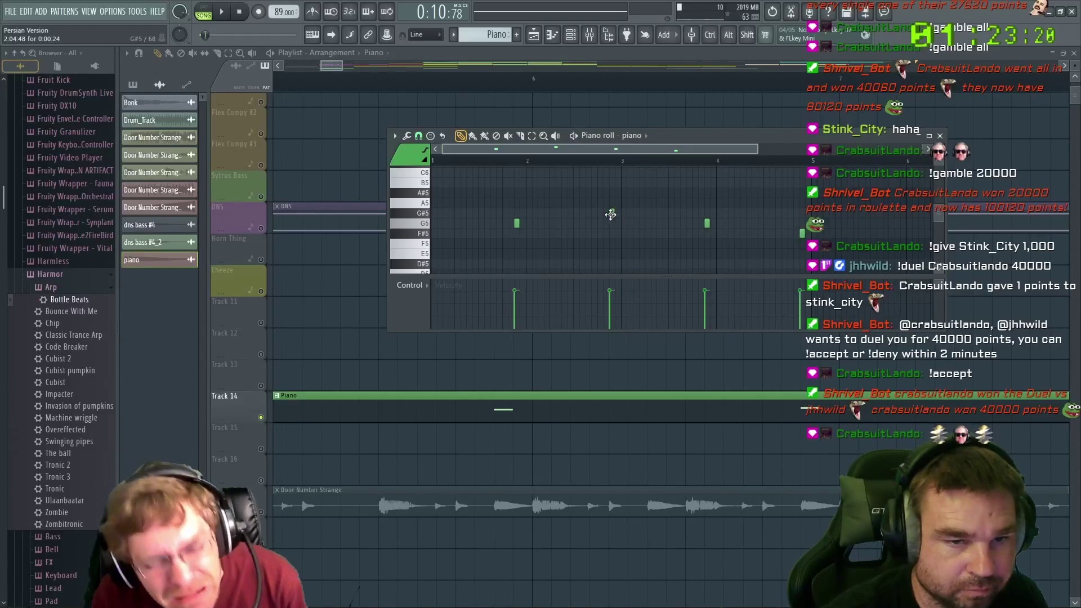
drag(612, 214, 567, 217)
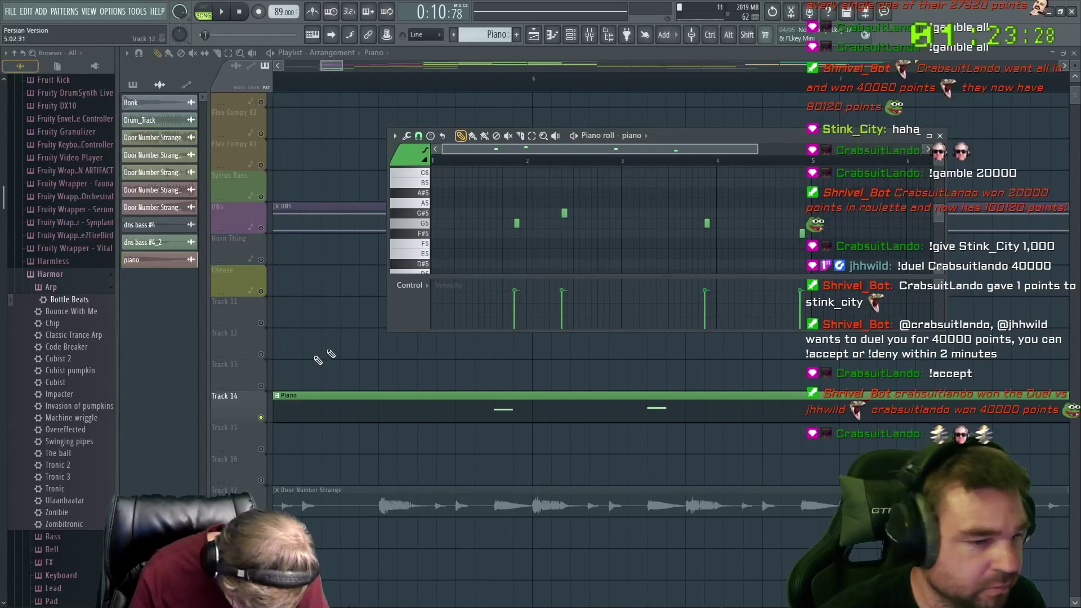
click(265, 228)
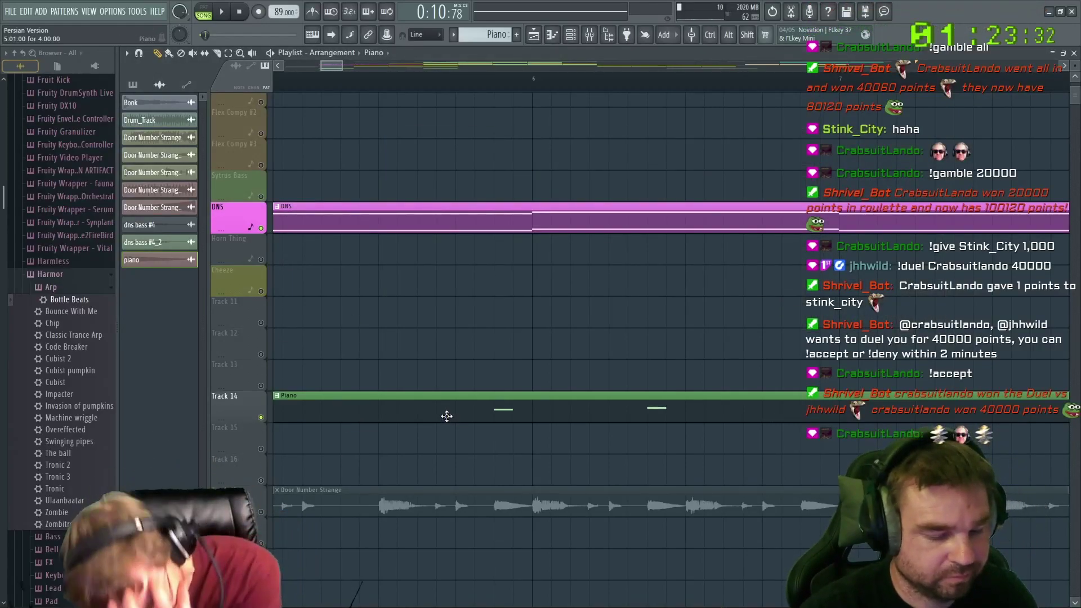
key(F6)
key(F6)
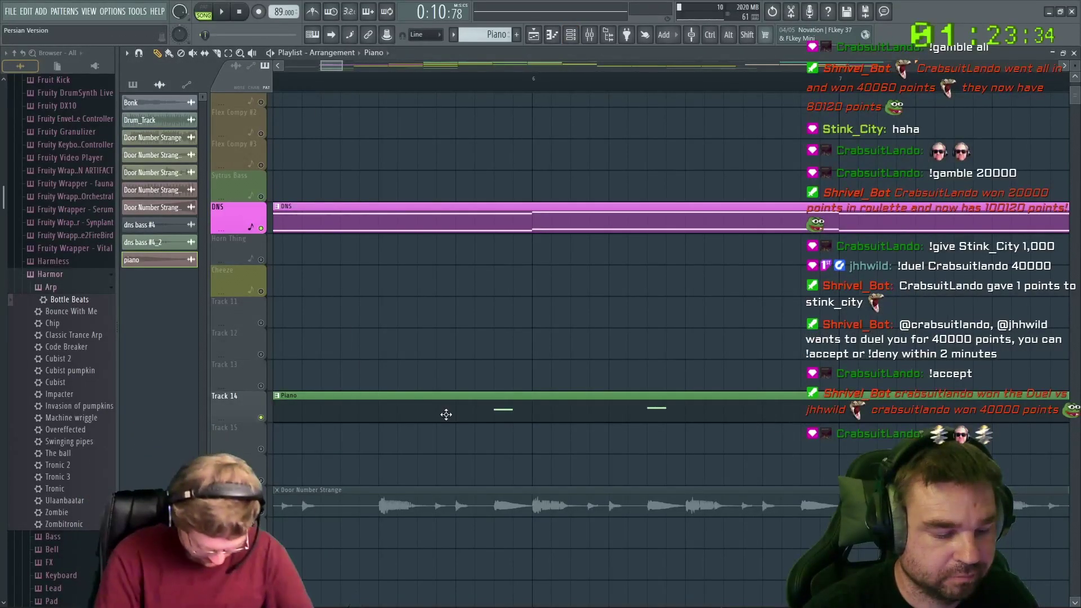
key(F7)
key(space)
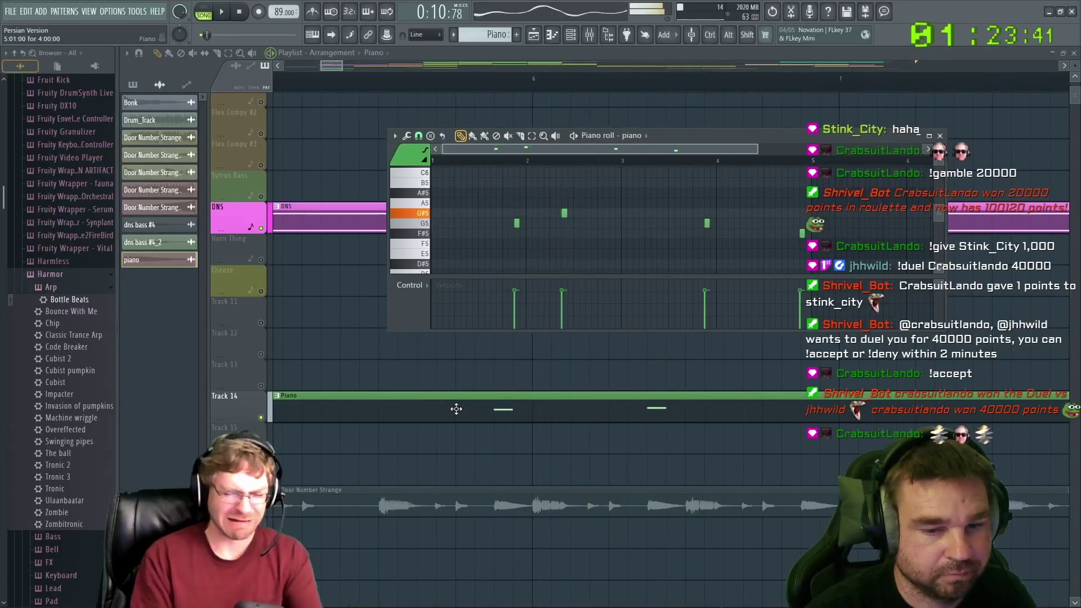
key(space)
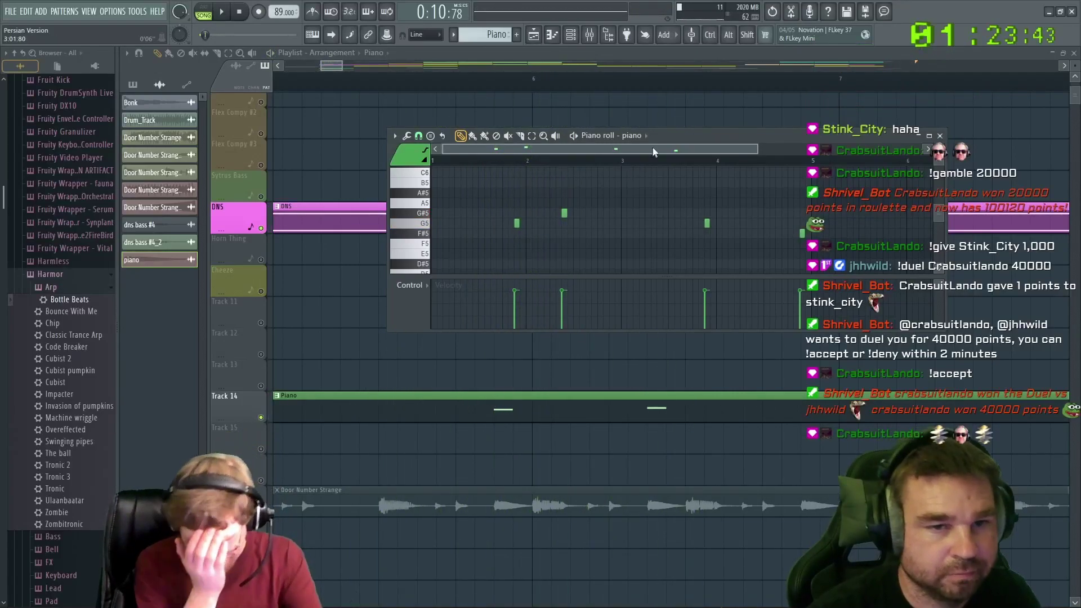
Add G5 notes just before bar 3 and midway through bars 3 and 4 of the Piano pattern, checking them against DNS
drag(669, 134, 645, 123)
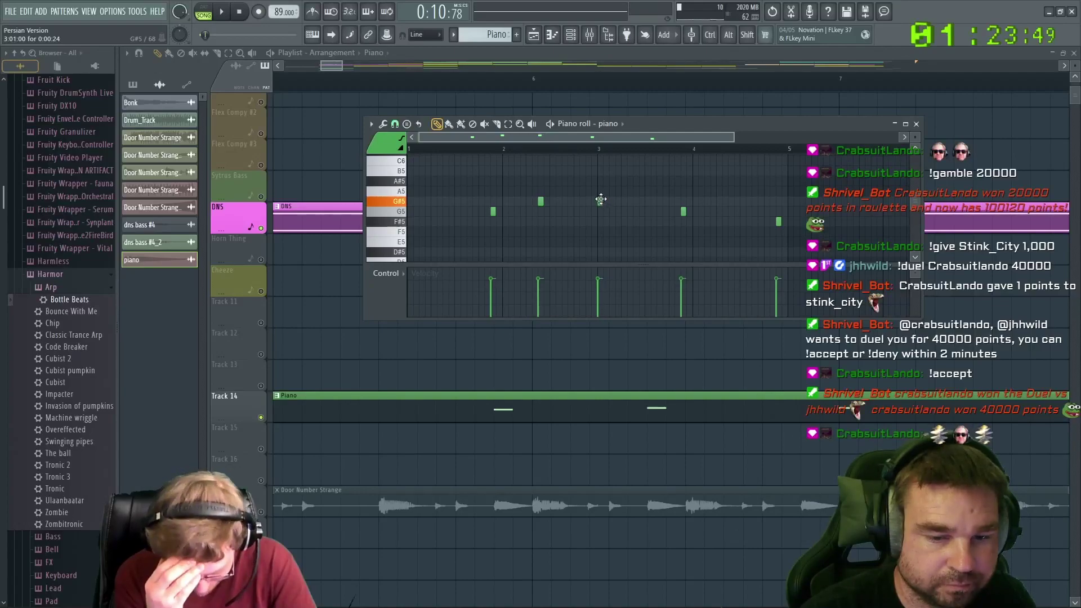
key(space)
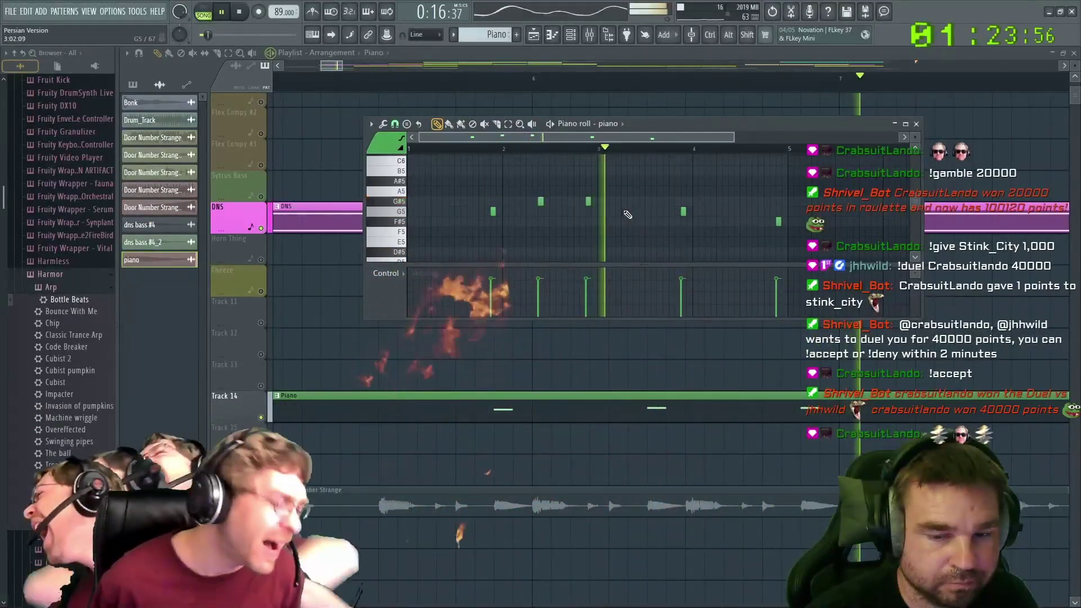
key(space)
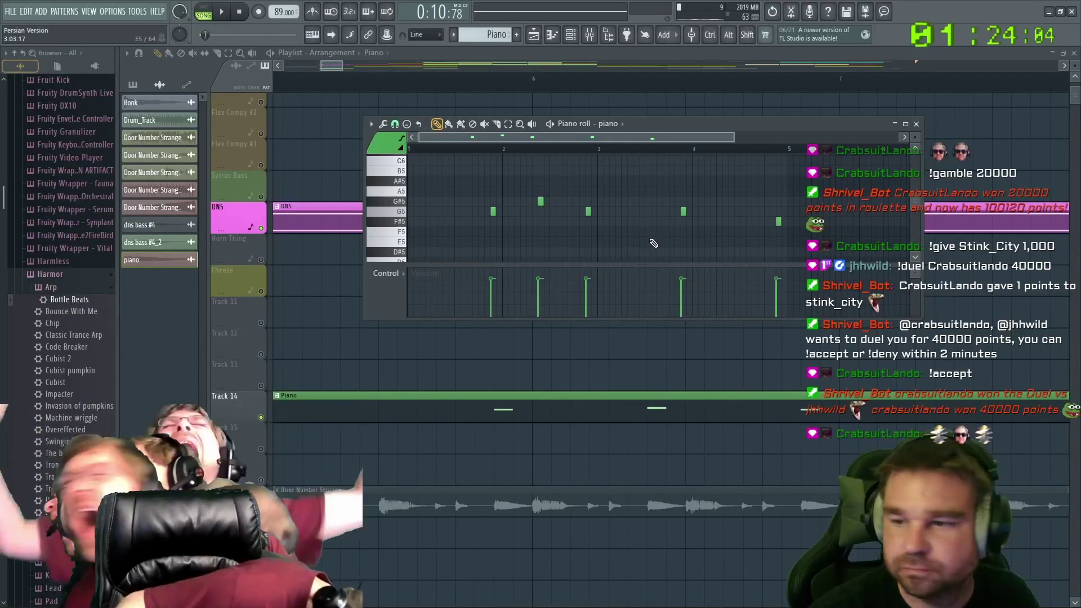
key(space)
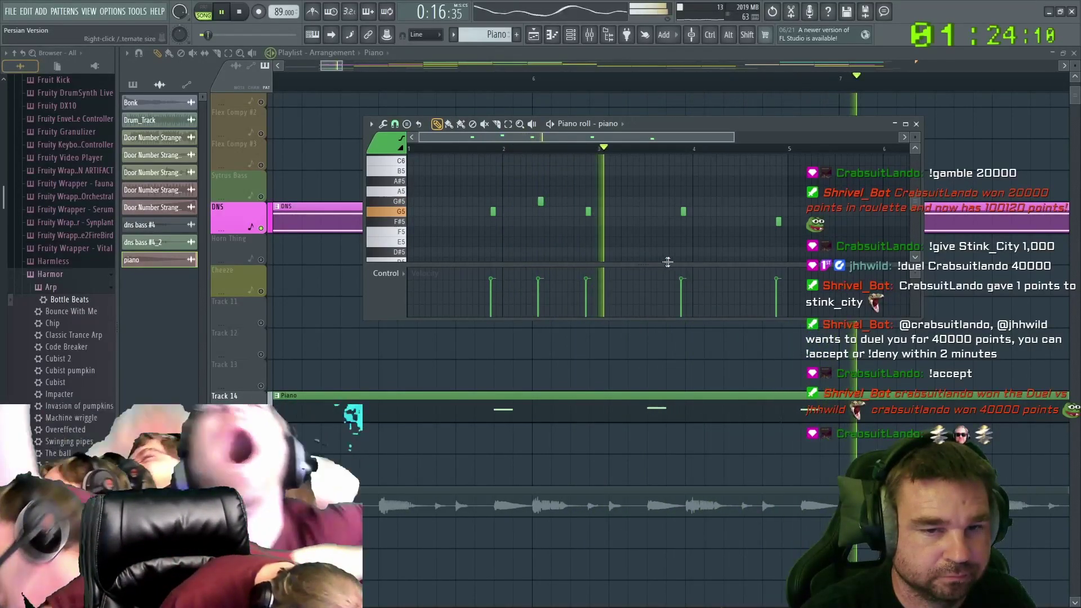
key(space)
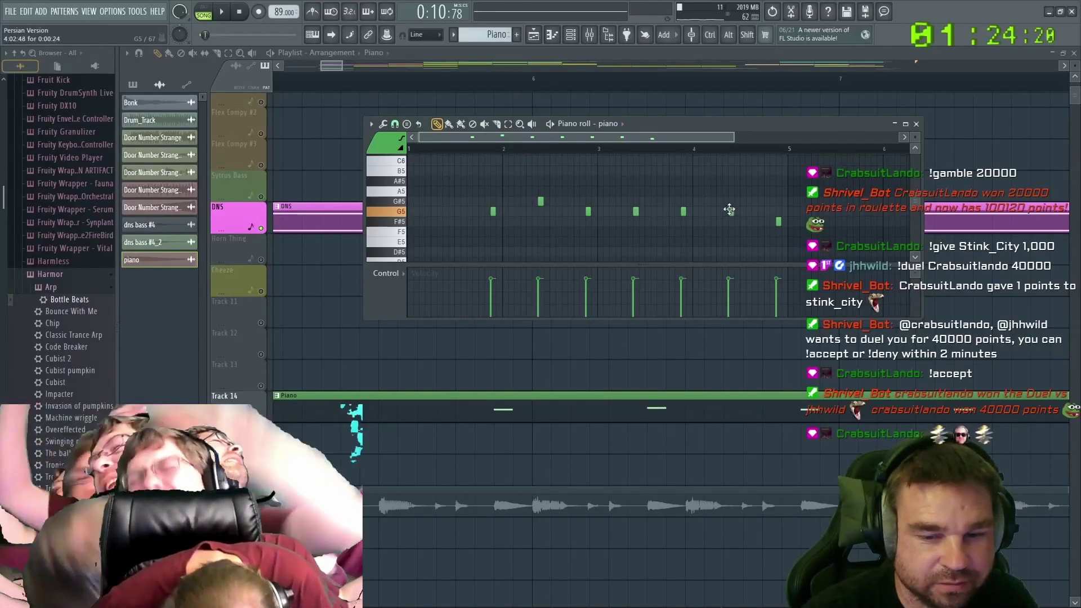
drag(633, 139, 648, 140)
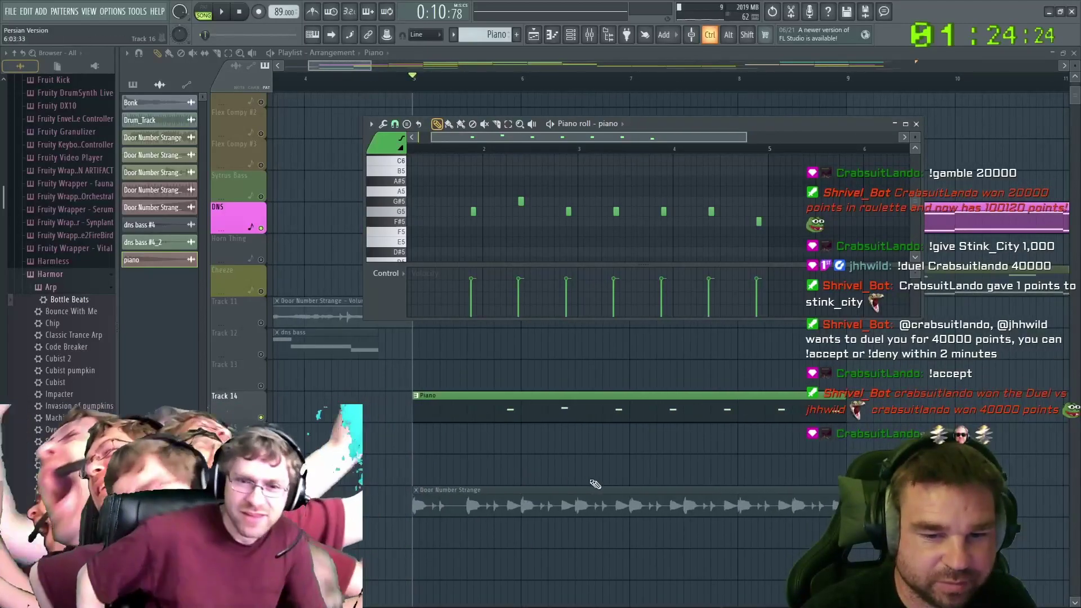
Play the Piano and DNS clips against the unmuted Door Number Strange clip, and delete that clip from Track 17
scroll(682, 486, down, 2)
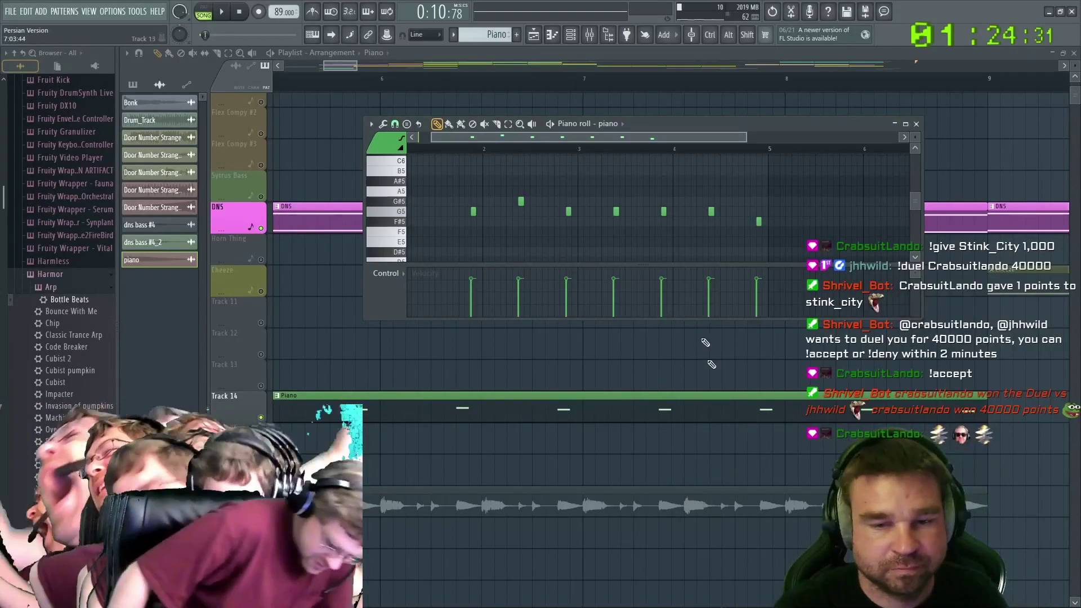
mouse_move(687, 131)
mouse_down()
mouse_move(667, 129)
mouse_move(697, 145)
mouse_up()
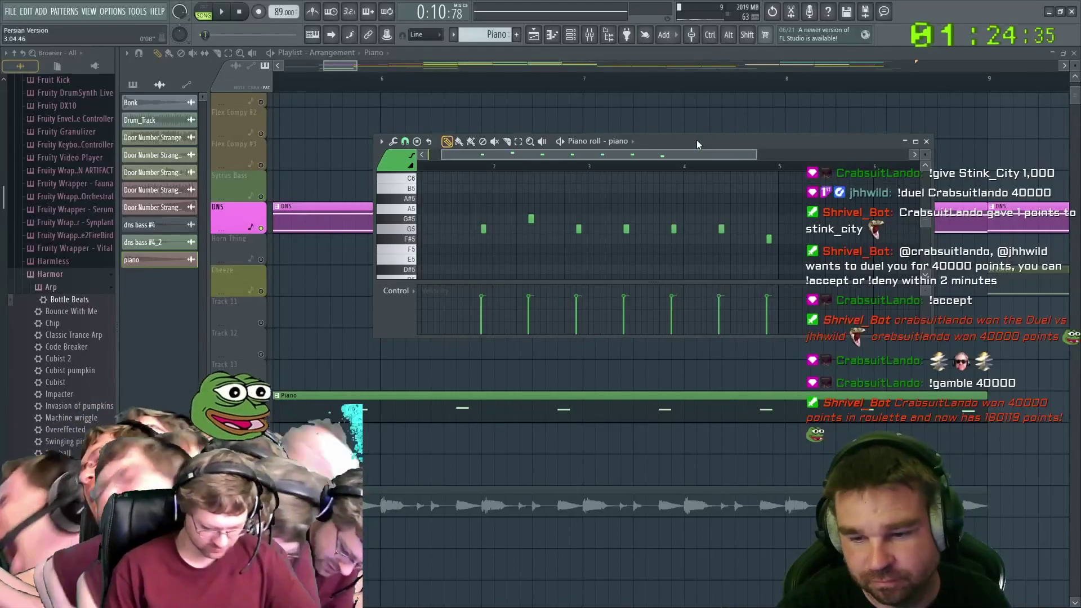
drag(696, 140, 698, 141)
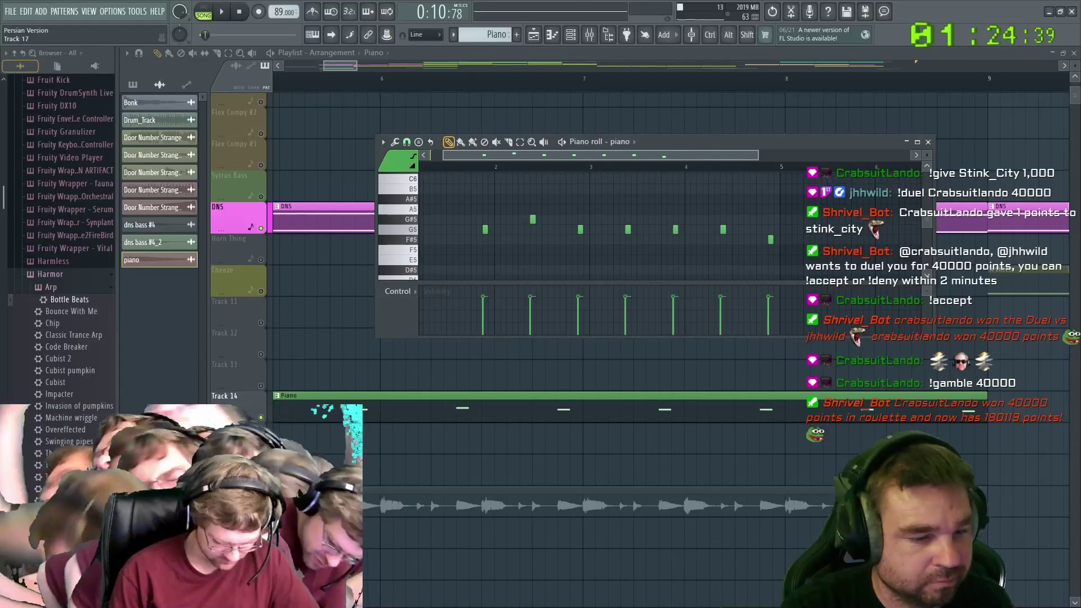
key(F7)
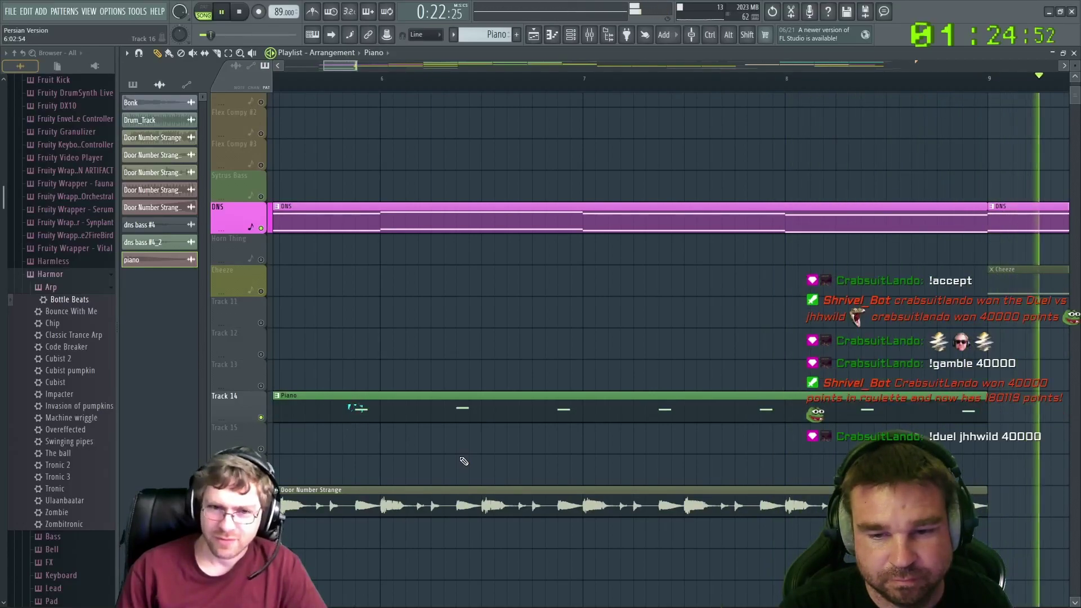
key(space)
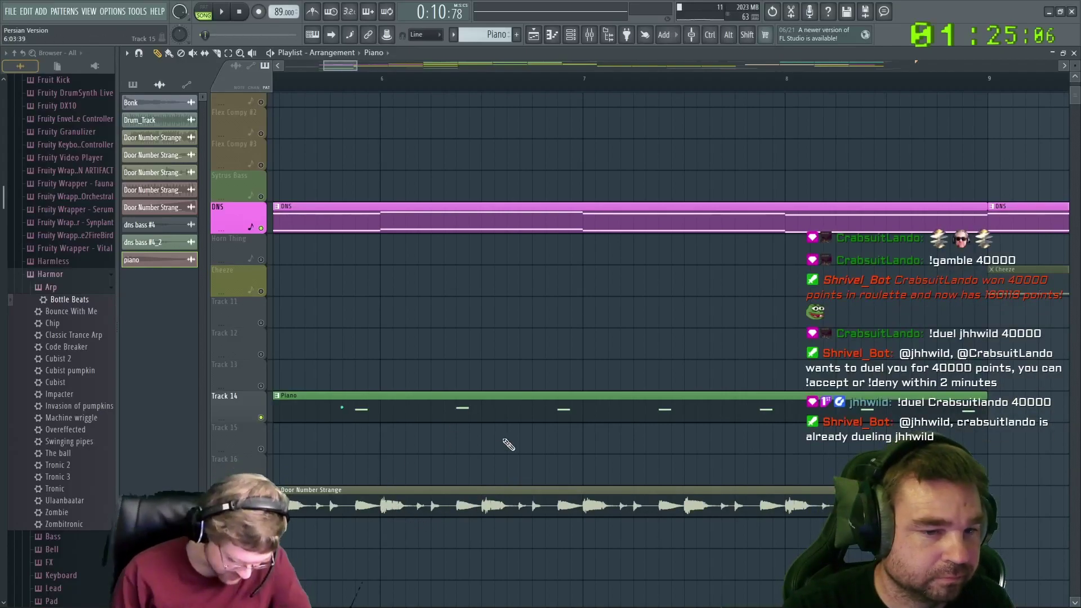
right_click(466, 505)
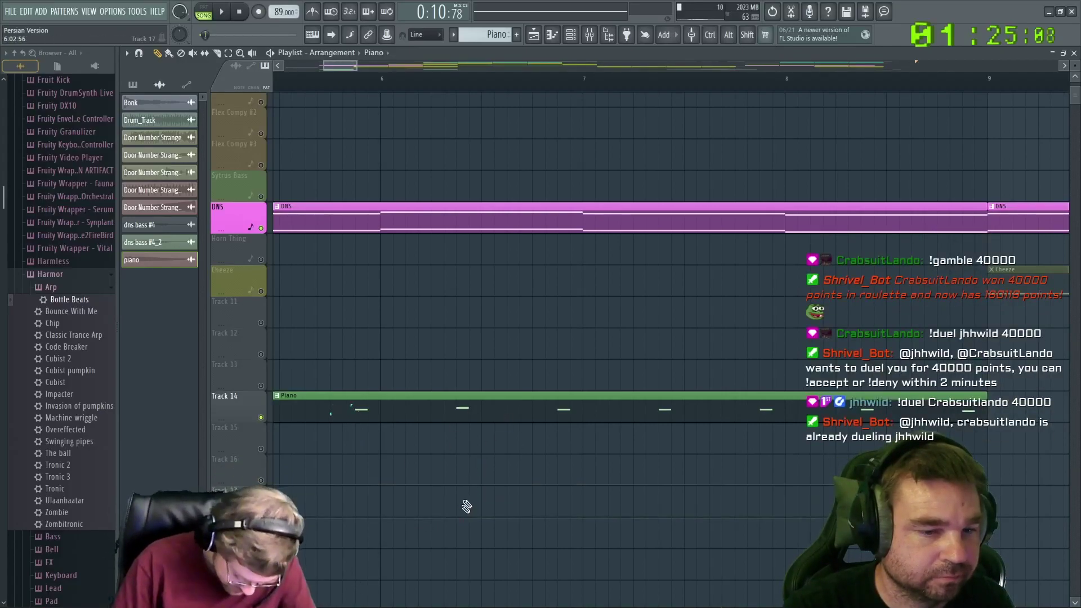
Reopen the Piano pattern, raise the note just before bar 3 to G#5, and lower the note midway through bar 4 to F#5
double_click(501, 401)
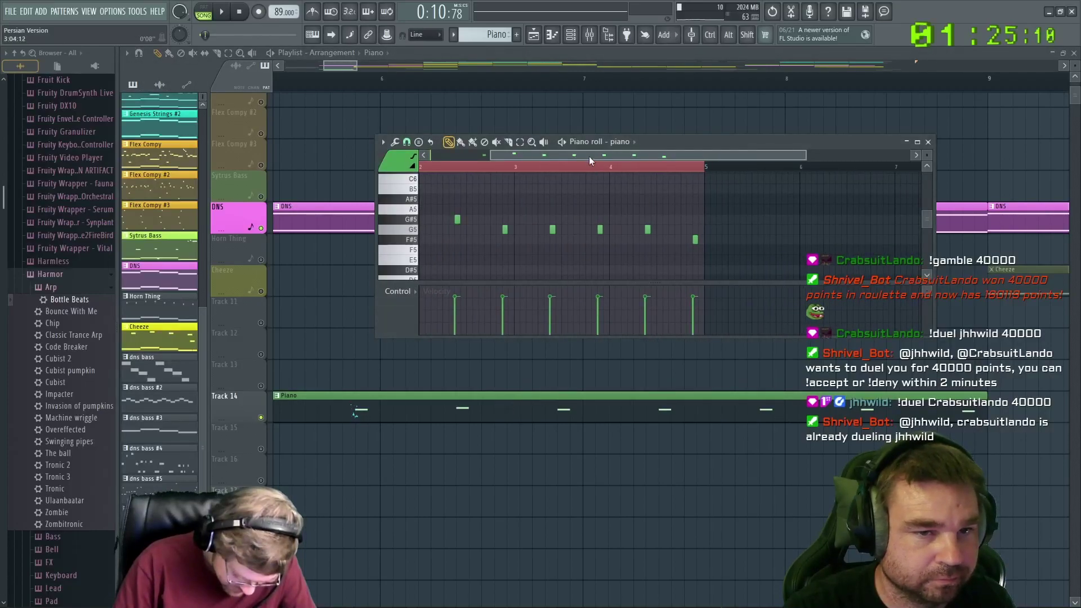
drag(660, 155, 666, 460)
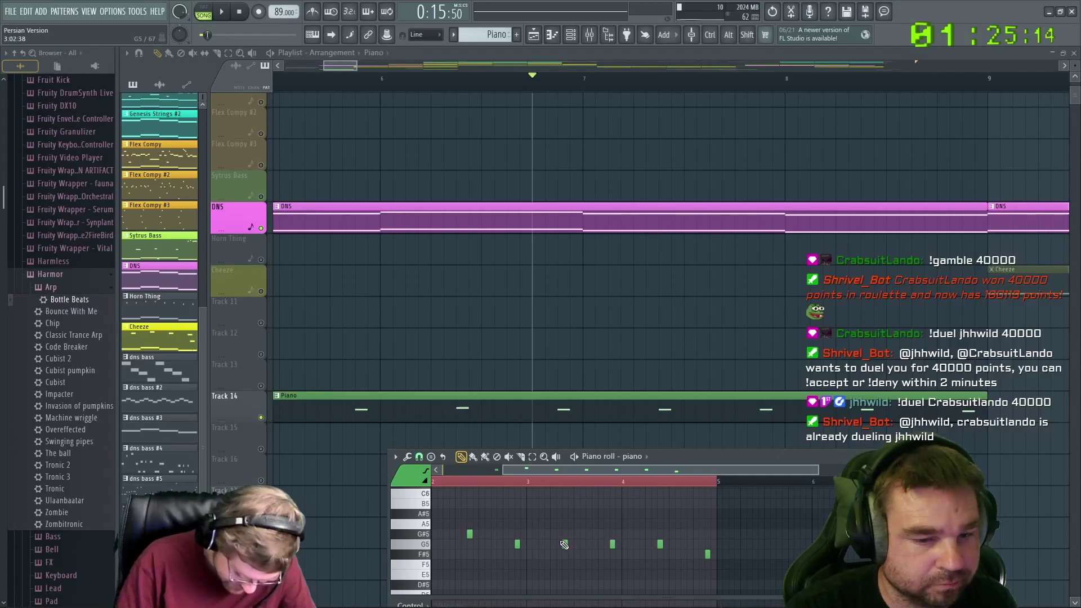
drag(563, 483, 525, 467)
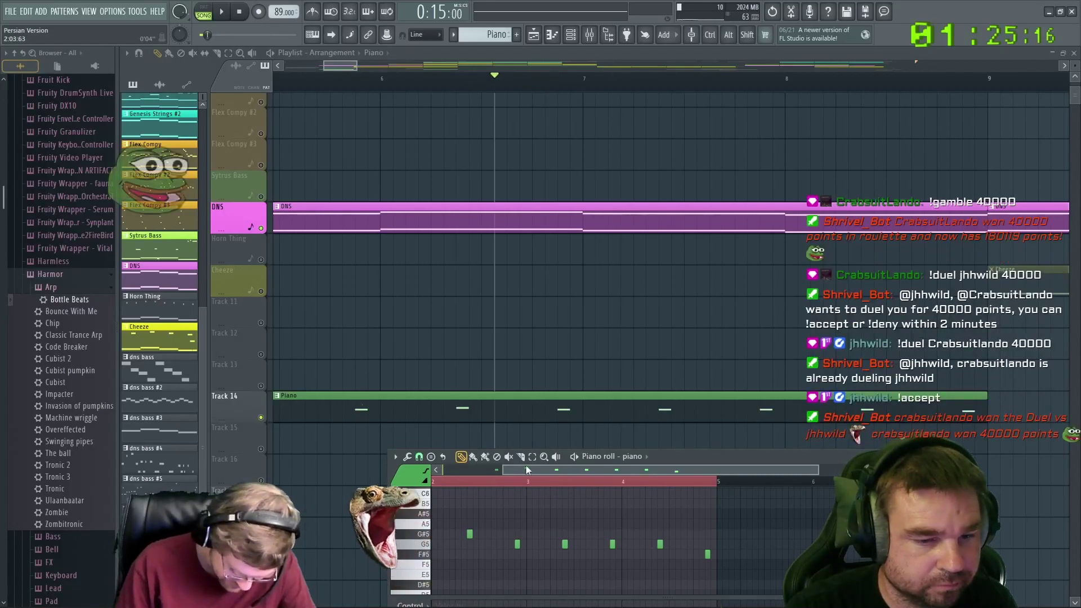
drag(611, 544, 610, 531)
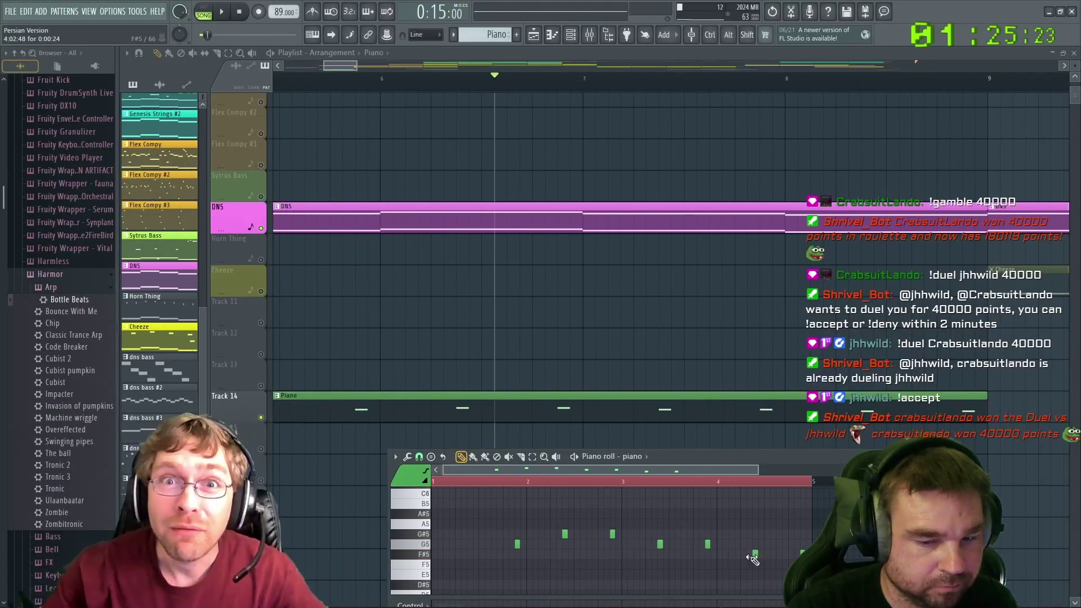
key(space)
key(space)
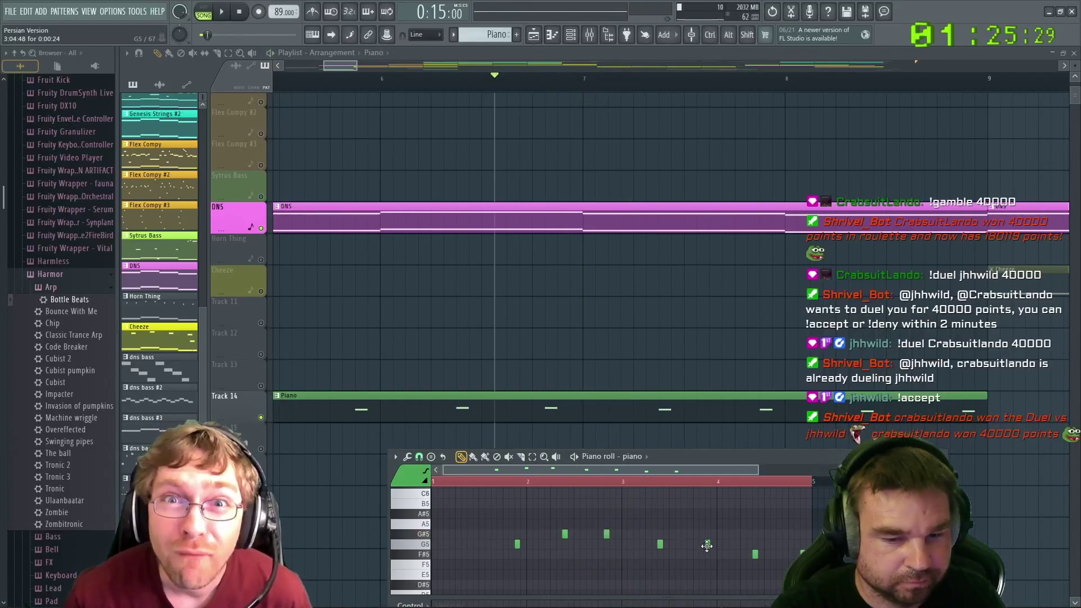
Align the second G#5 note to half a beat before bar 3 and add a G5 note midway through bar 1, checking by ear
drag(710, 457, 780, 258)
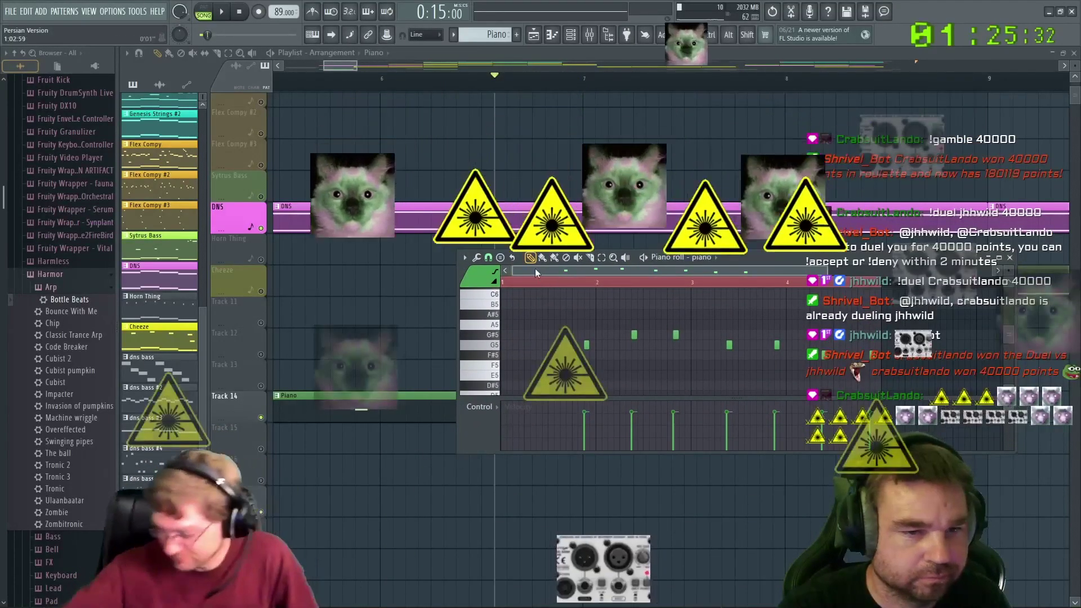
key(space)
key(space)
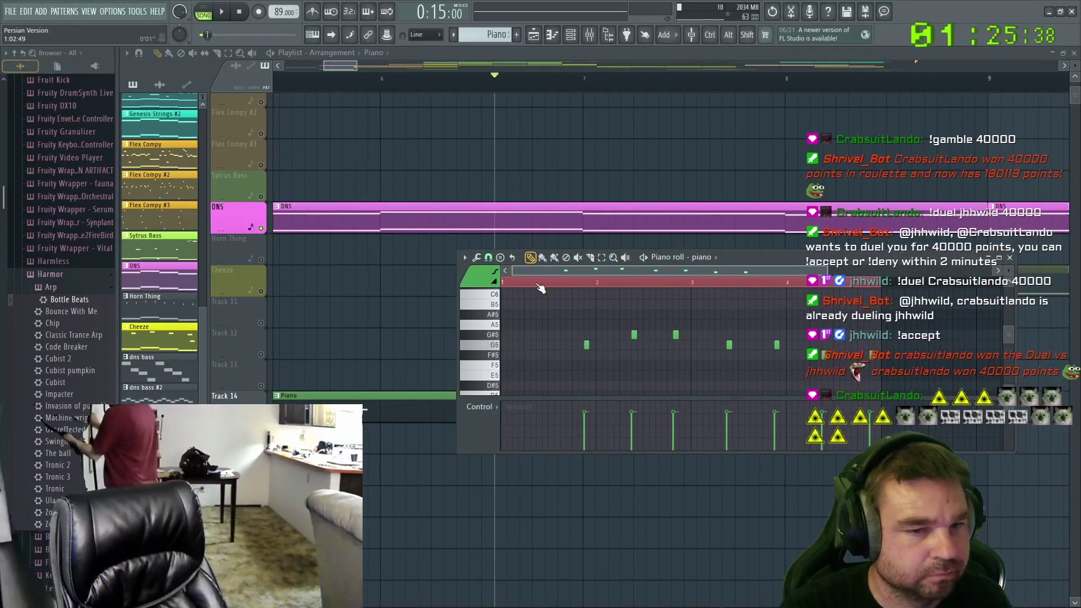
key(space)
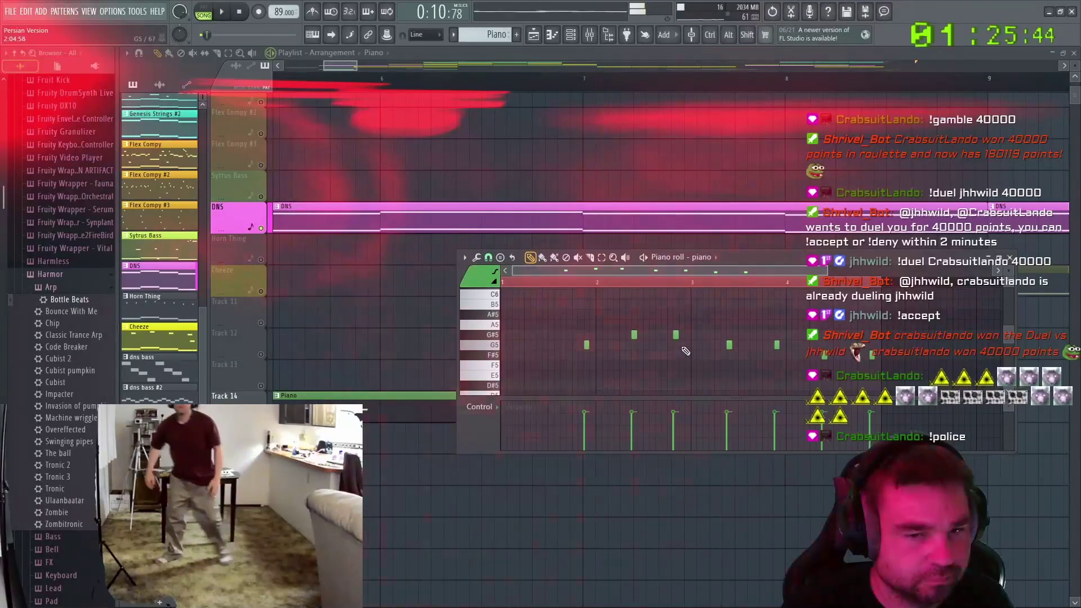
key(space)
drag(675, 336, 685, 336)
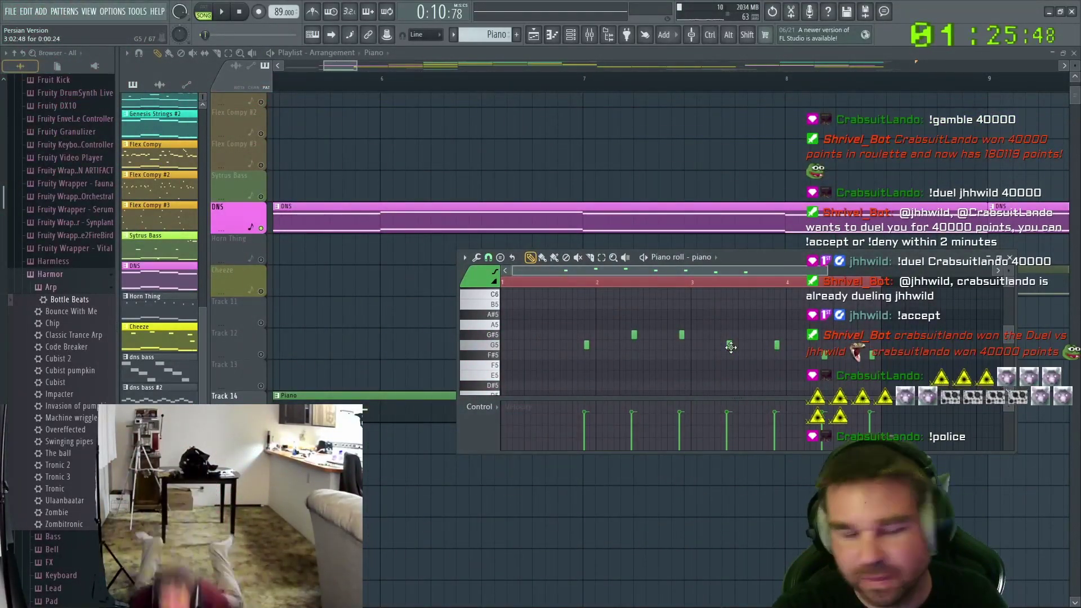
key(space)
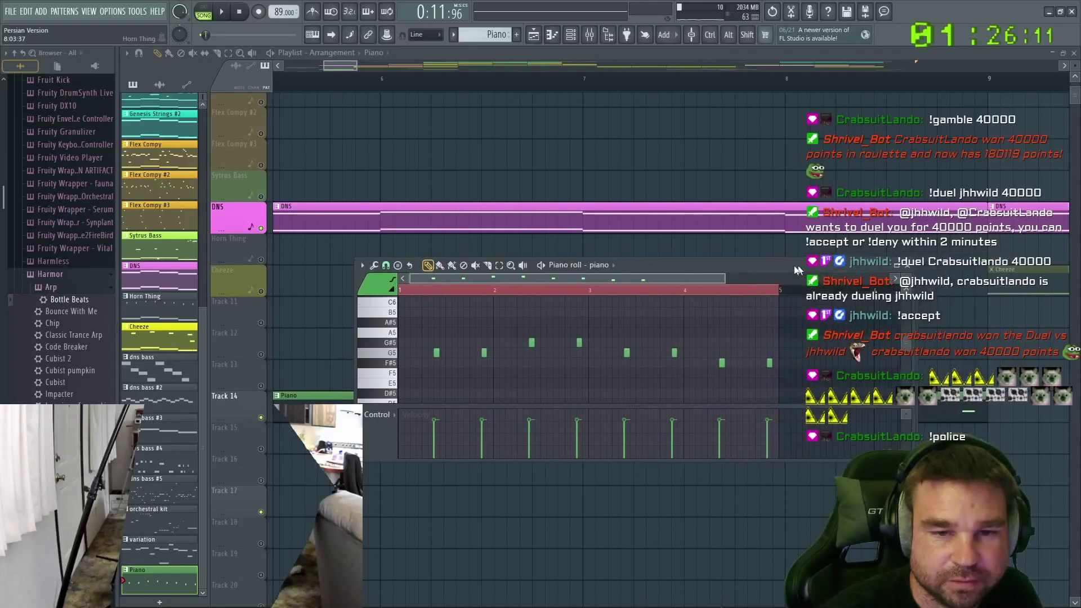
key(F7)
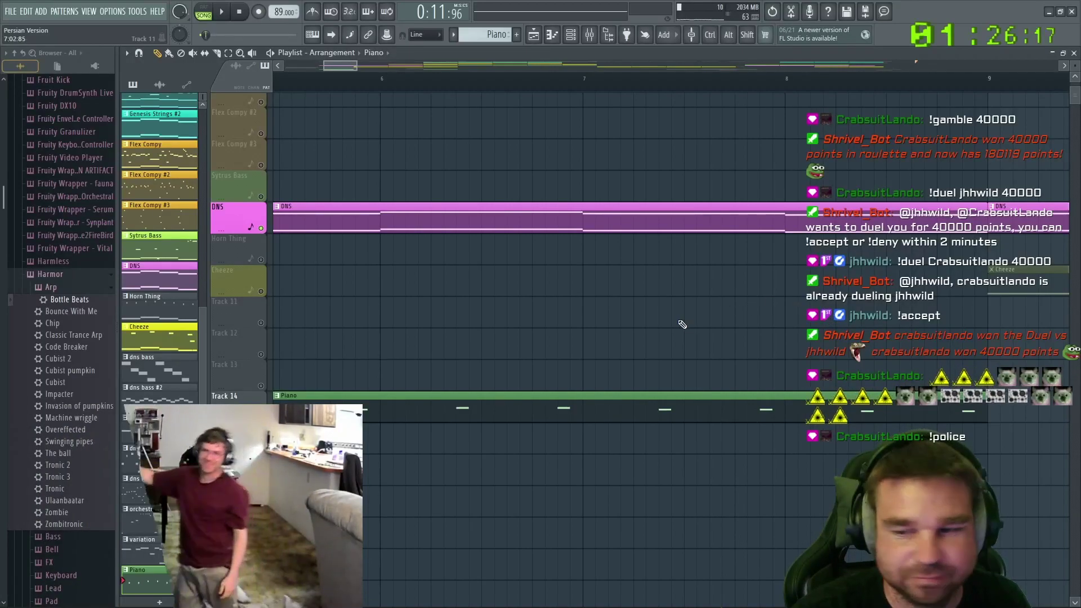
Trim the start of the first Piano clip on Track 14 to beat 3 of bar 5, keeping its end at bar 9
scroll(682, 348, down, 5)
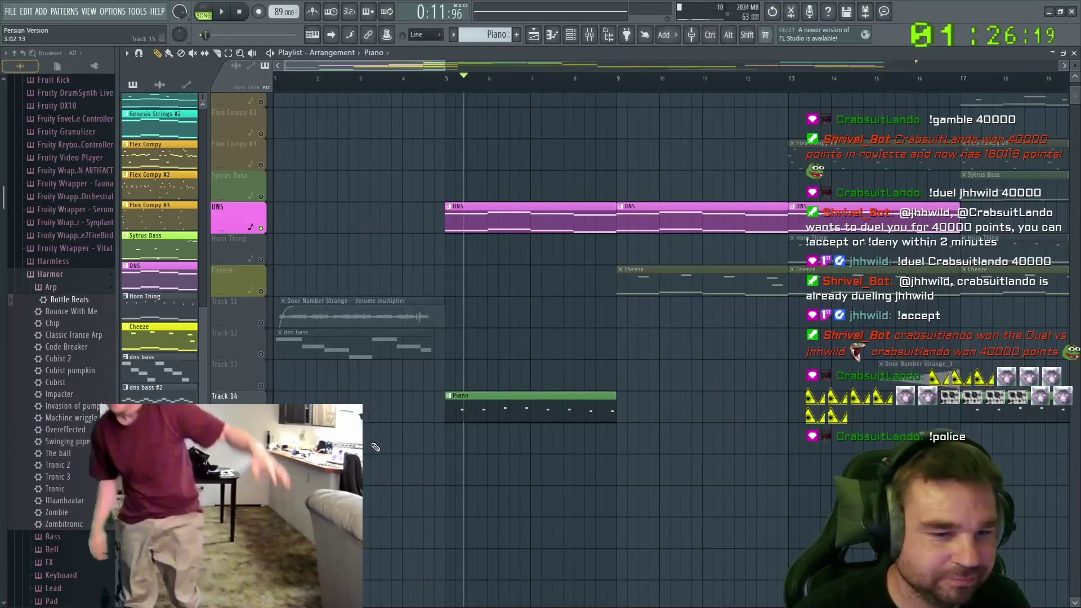
scroll(507, 419, up, 4)
drag(645, 408, 706, 422)
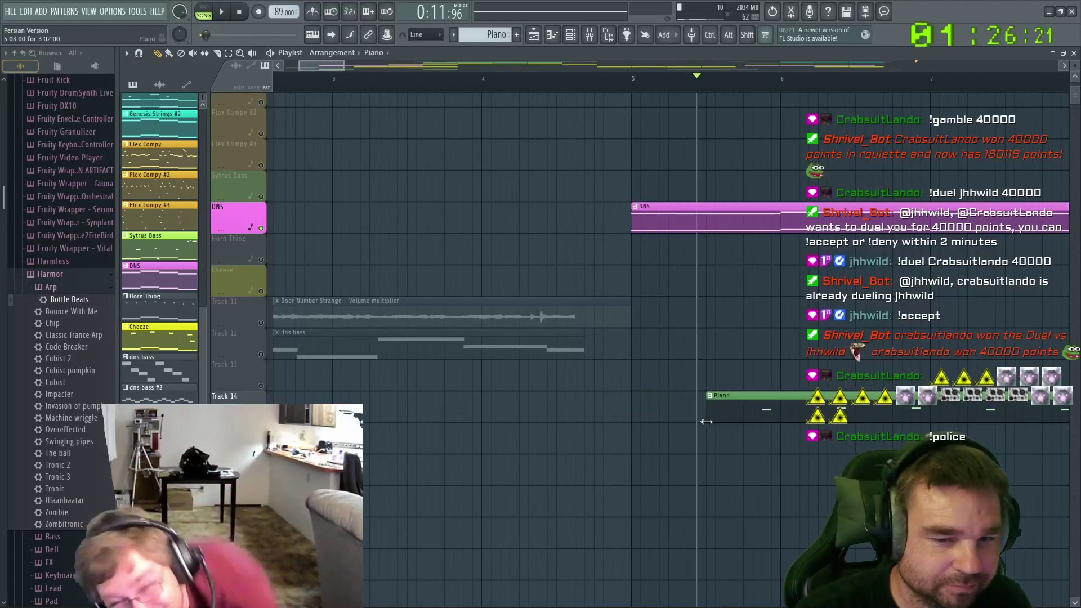
scroll(661, 442, down, 5)
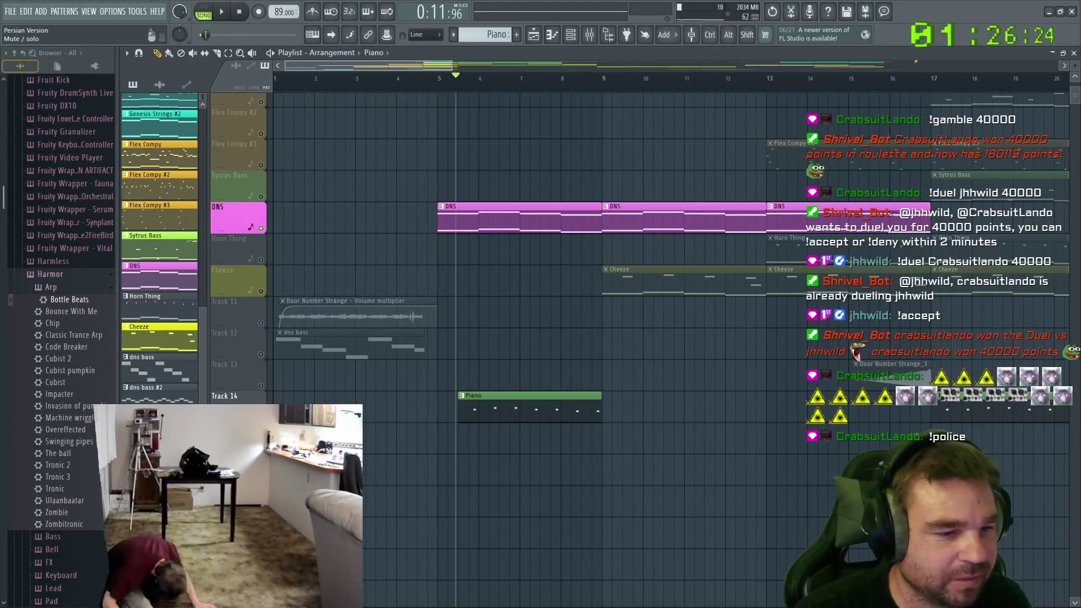
Turn off the DNS track's solo and transpose all notes in the Piano pattern down one octave, checking by ear
click(261, 228)
right_click(261, 228)
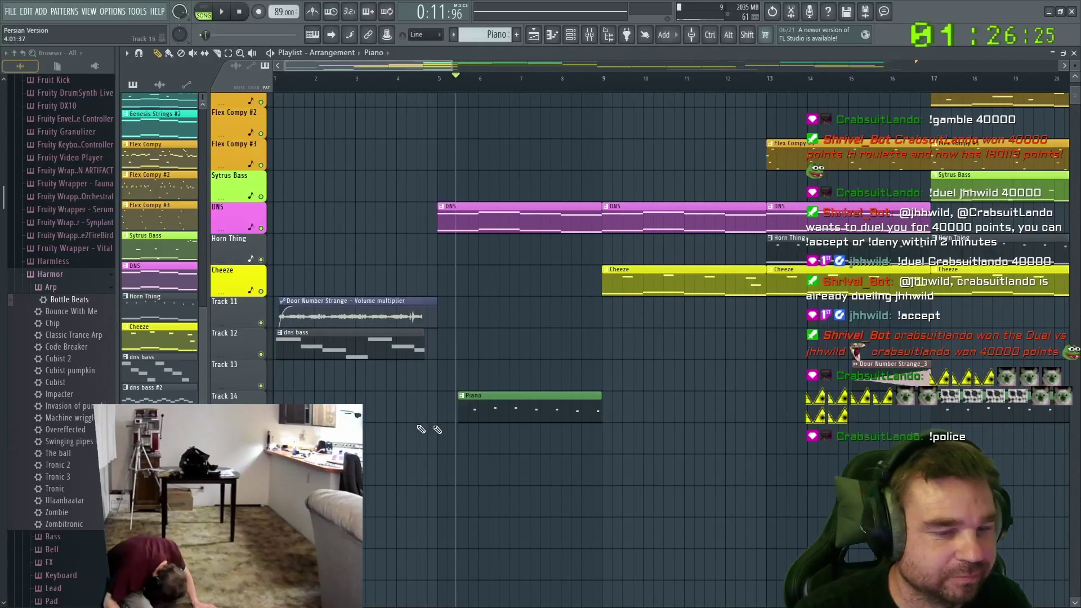
double_click(492, 397)
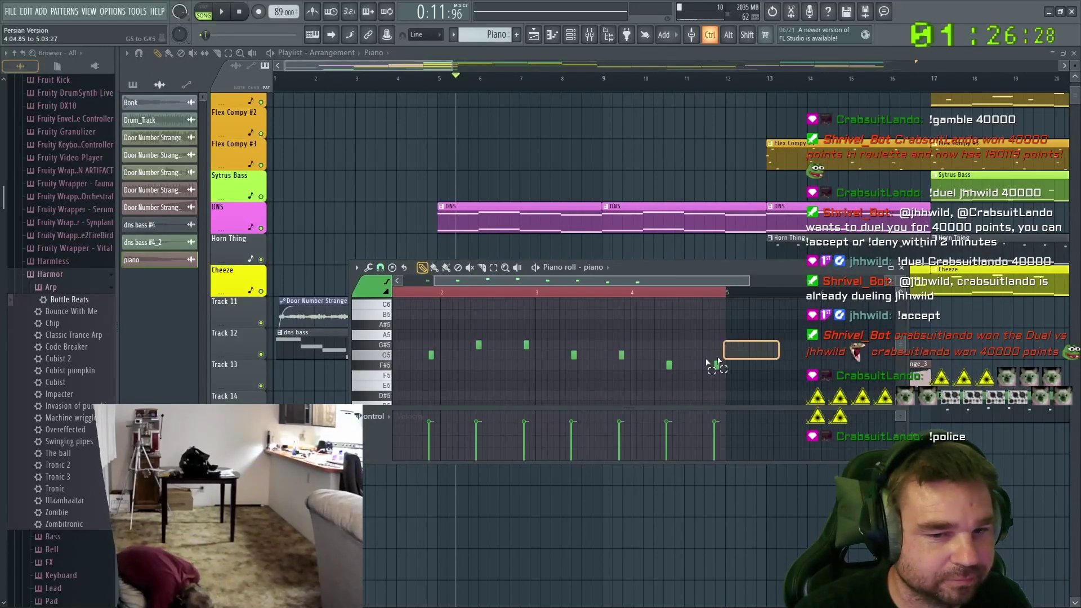
click(526, 297)
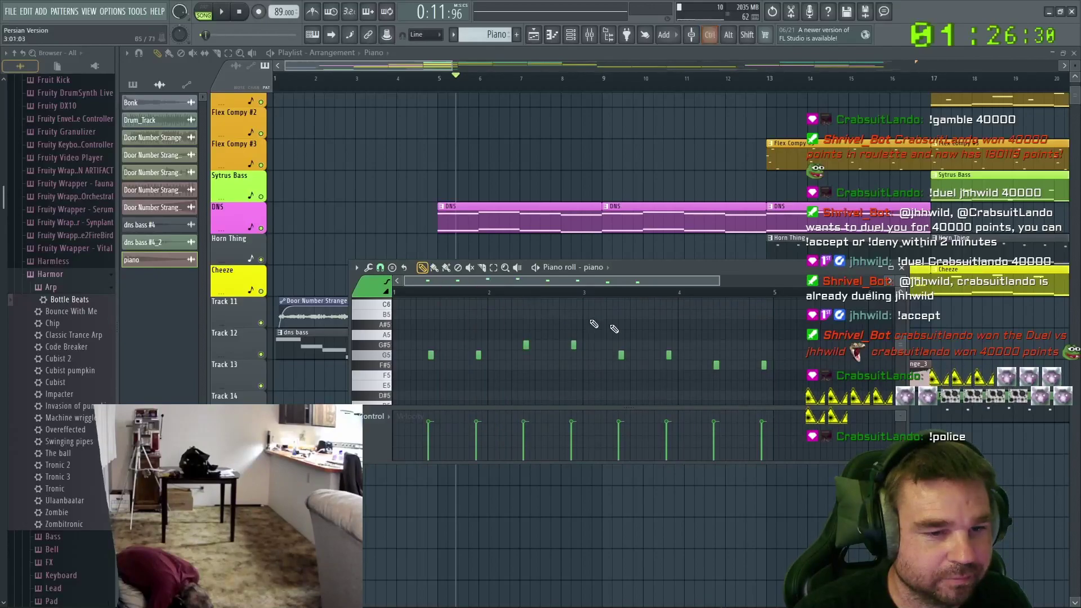
drag(805, 332, 425, 385)
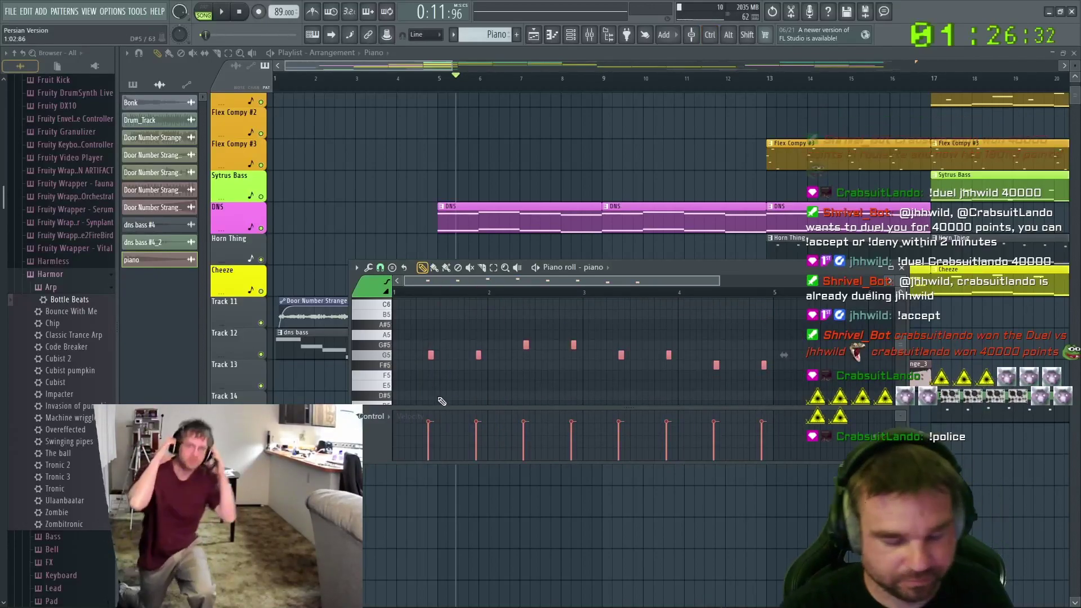
key(ctrl+Up)
key(space)
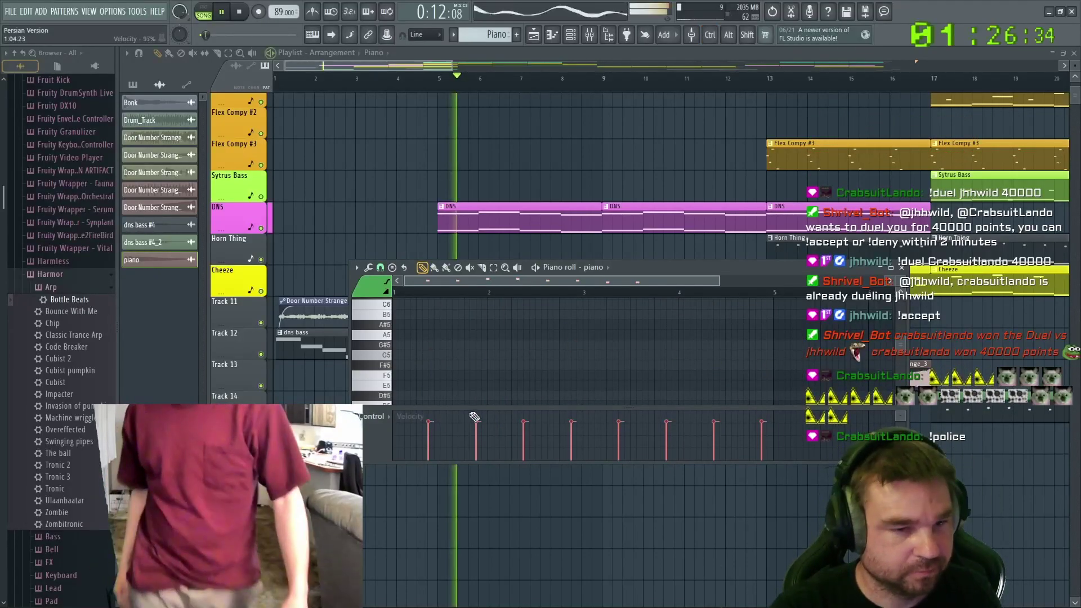
key(space)
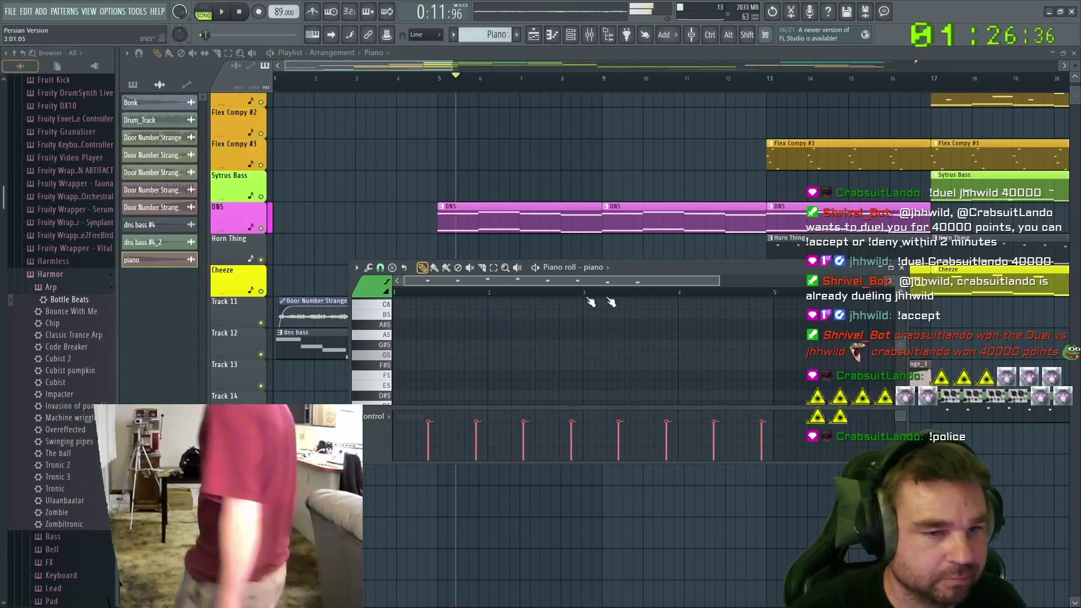
Uncover the playlist and place a second Piano clip at bar 9 on Track 14 while playing the song from the start
drag(734, 271, 754, 470)
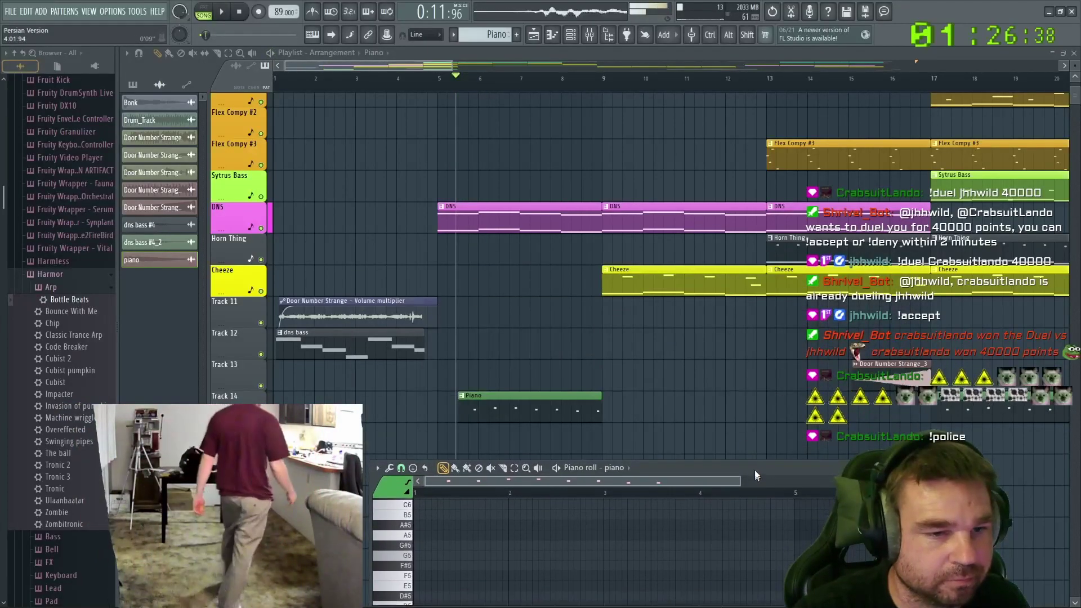
click(451, 78)
click(293, 79)
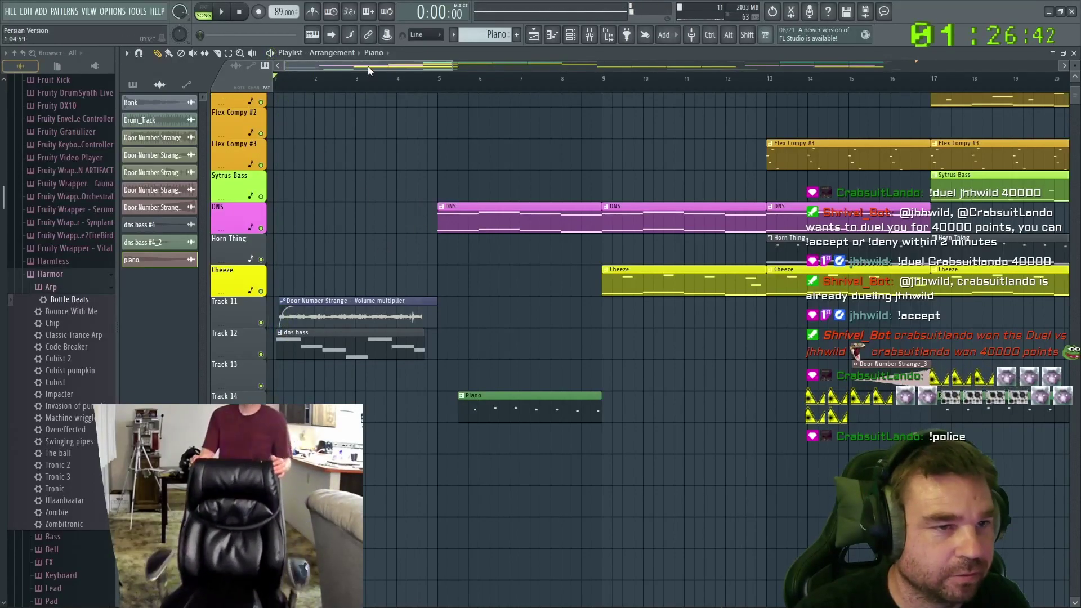
scroll(210, 90, down, 3)
scroll(211, 90, up, 5)
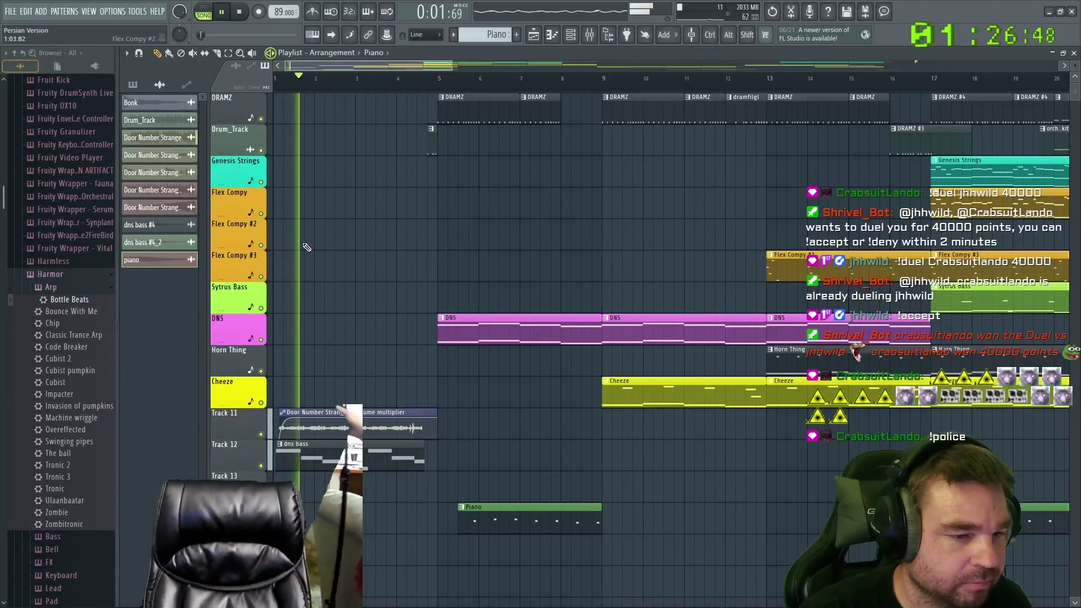
scroll(349, 259, down, 3)
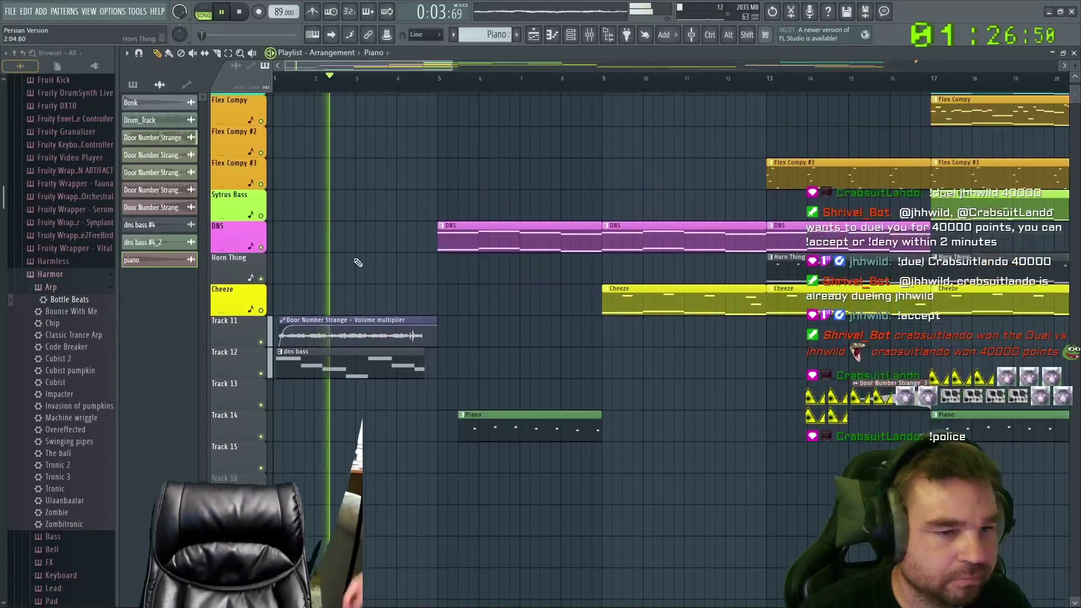
scroll(376, 270, up, 2)
scroll(377, 270, up, 5)
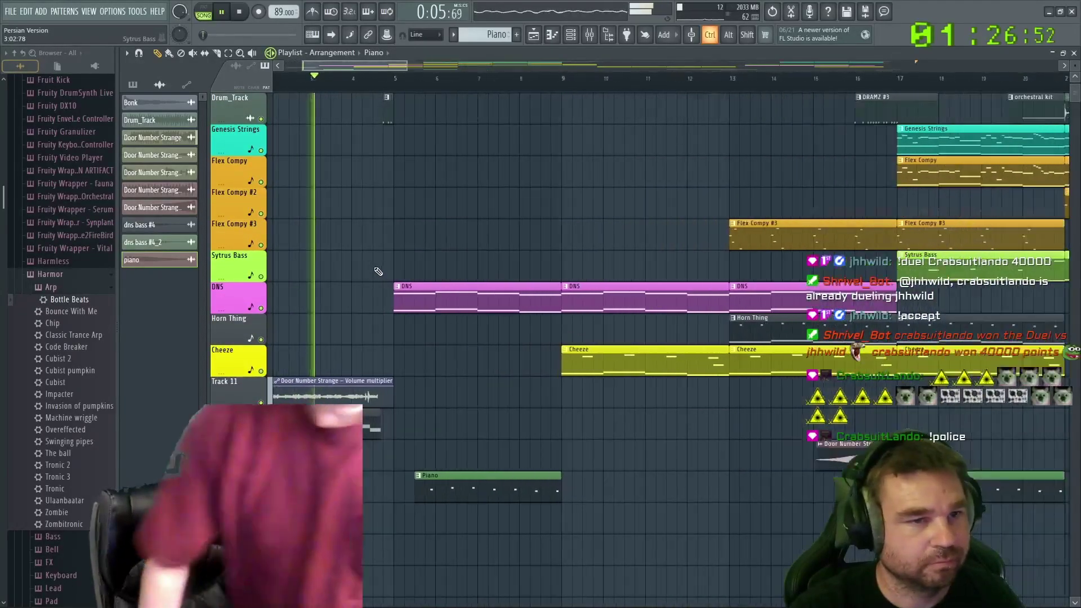
scroll(476, 330, down, 5)
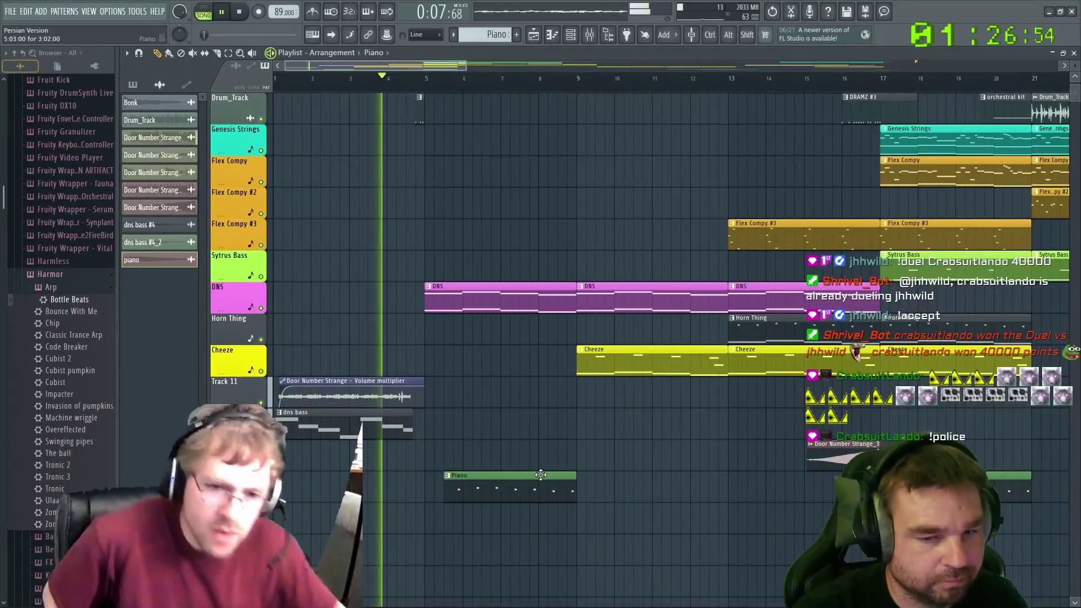
click(579, 489)
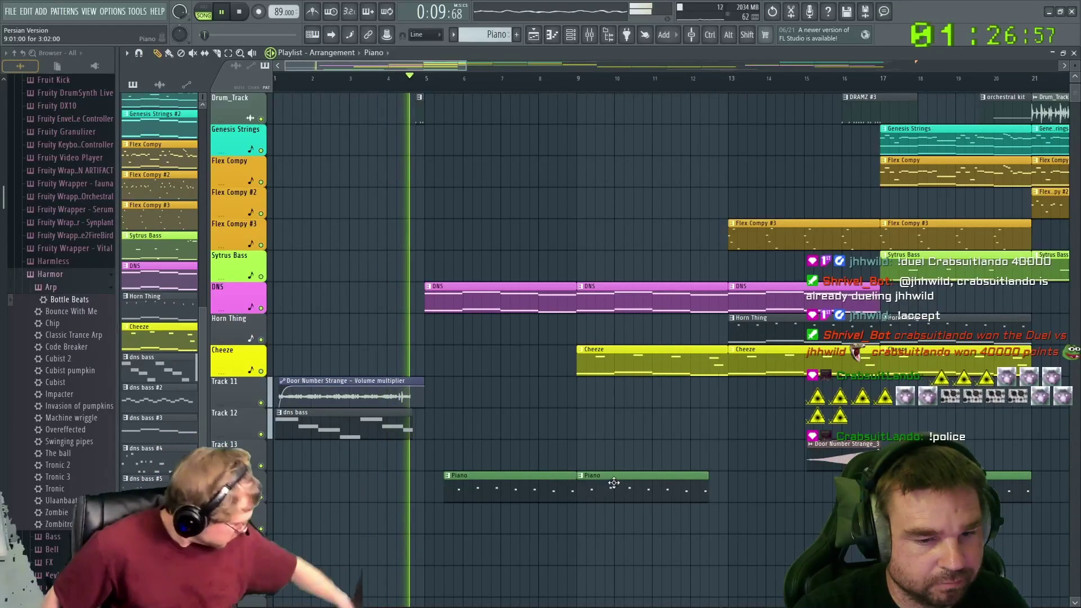
scroll(472, 404, up, 1)
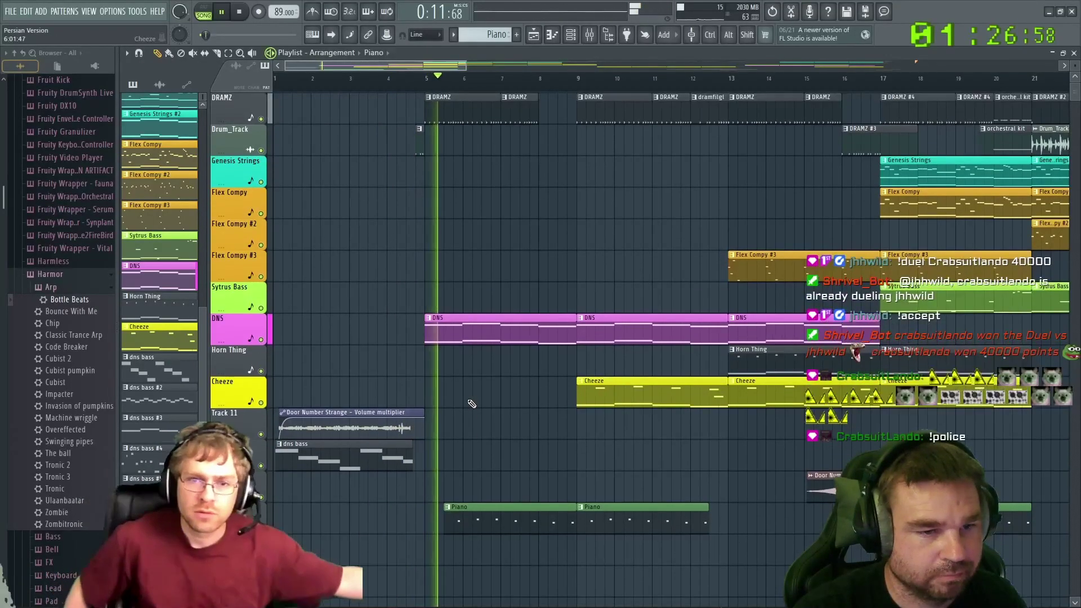
key(space)
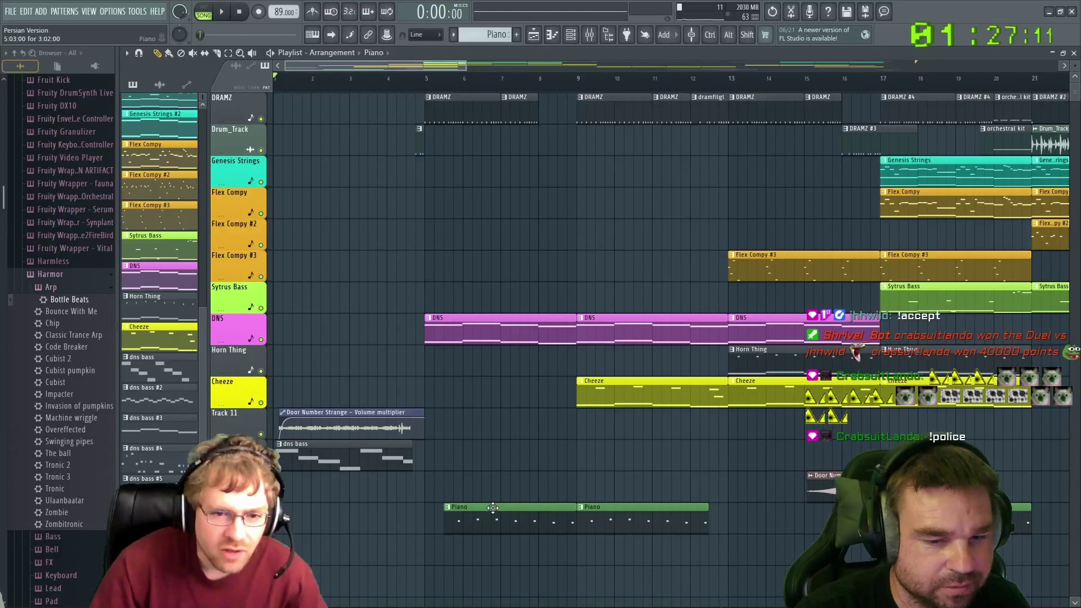
mouse_move(448, 516)
mouse_down()
mouse_move(404, 508)
mouse_move(446, 531)
mouse_up()
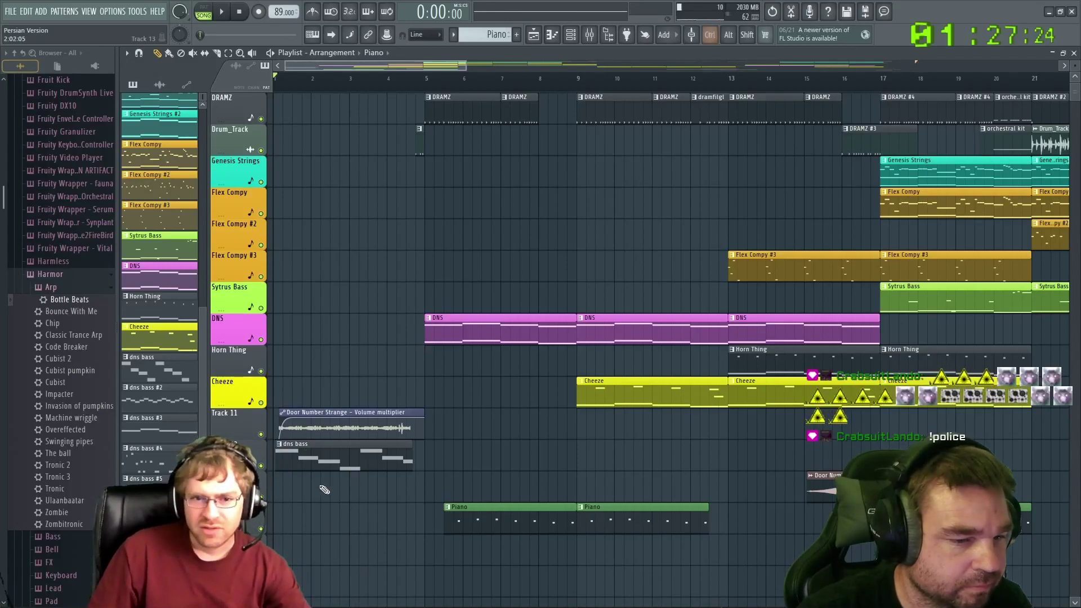
Extend the Door Number Strange audio clip on Track 11 to bar 5 and play the arrangement from the start
ctrl+scroll(324, 489, up, 4)
scroll(316, 69, up, 2)
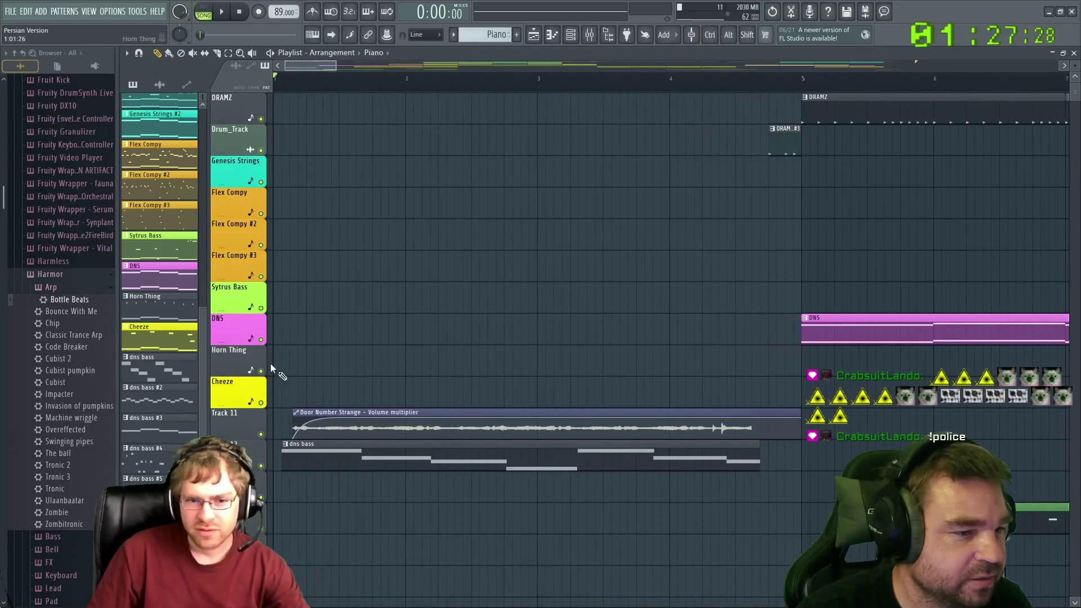
scroll(162, 163, up, 4)
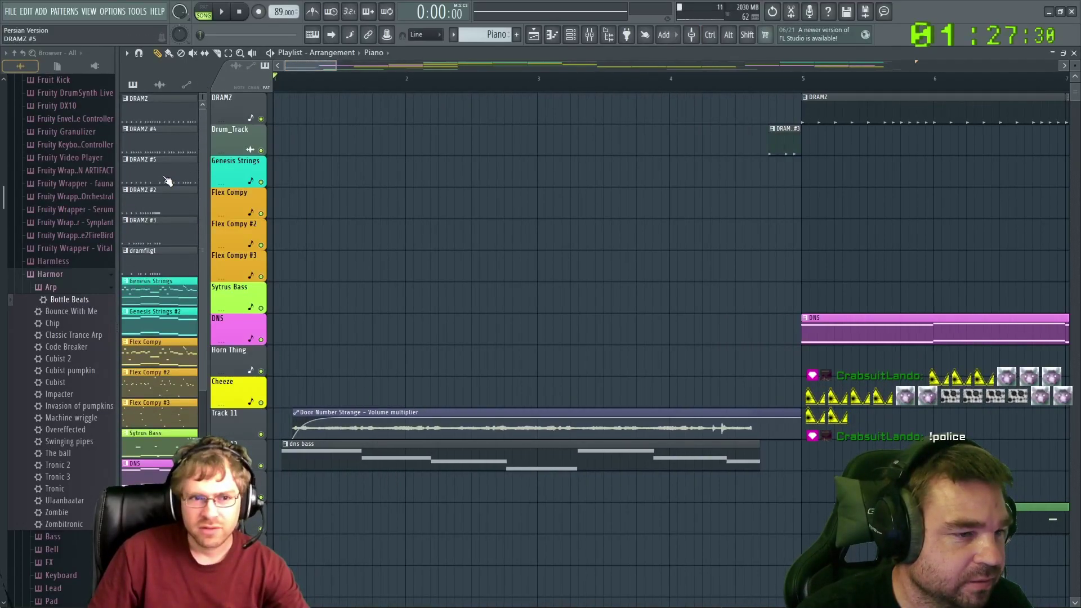
click(165, 90)
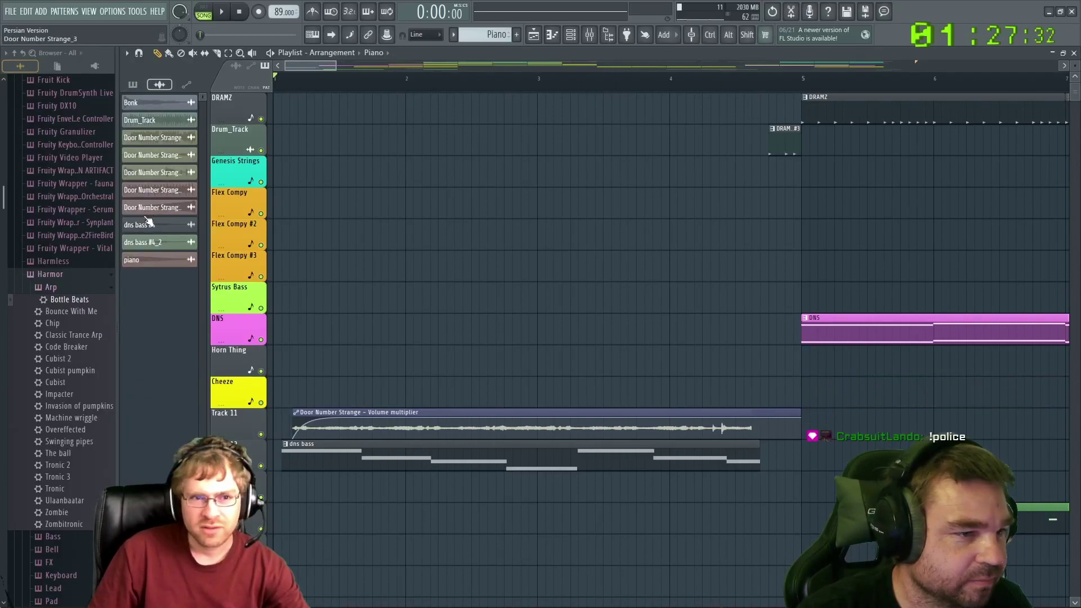
click(163, 139)
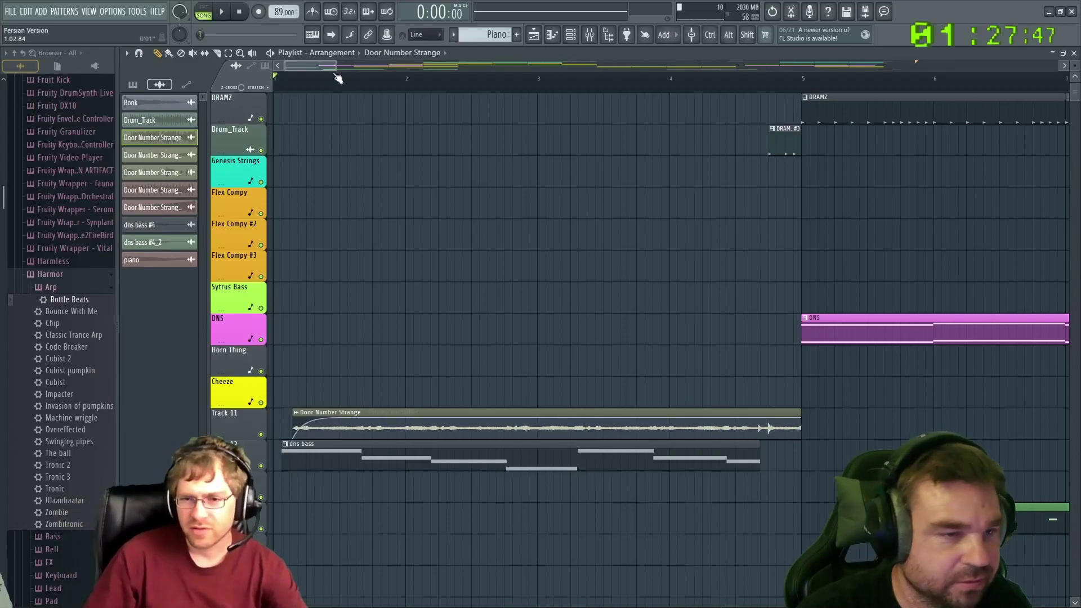
key(space)
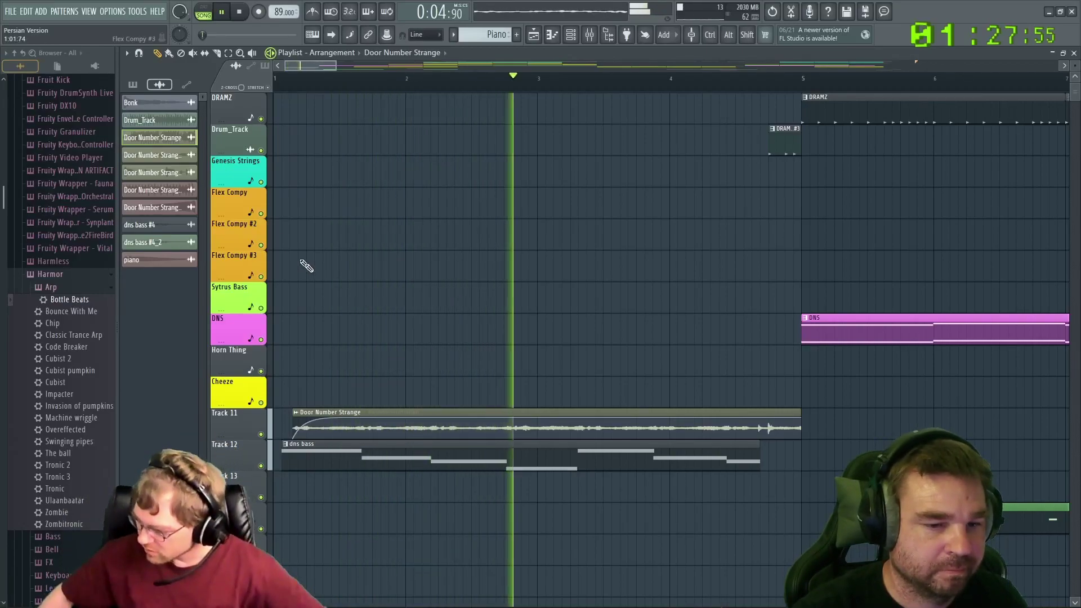
scroll(556, 307, down, 2)
scroll(557, 307, down, 3)
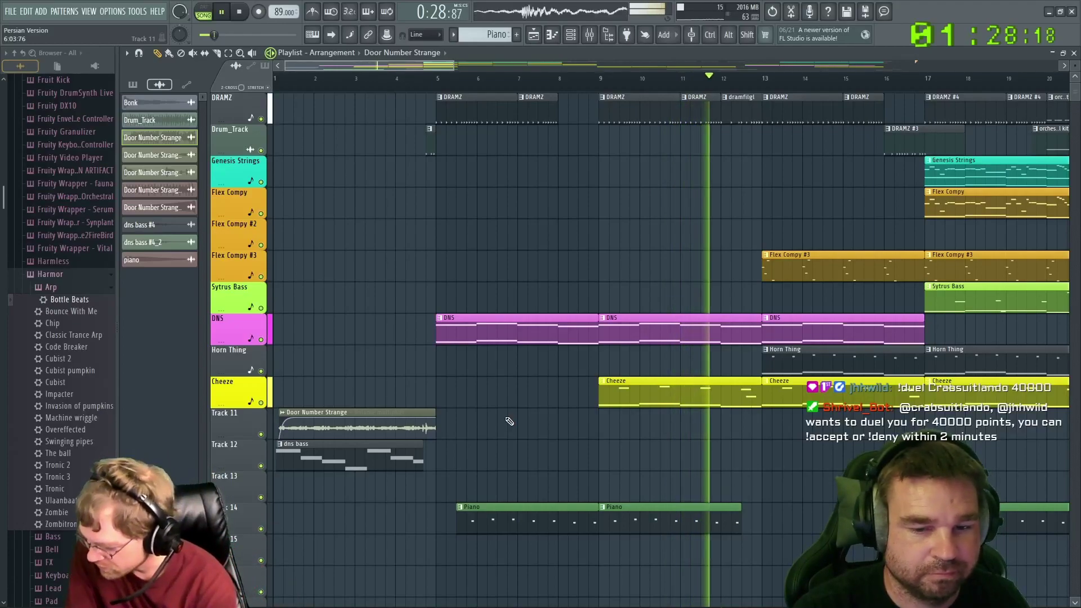
key(space)
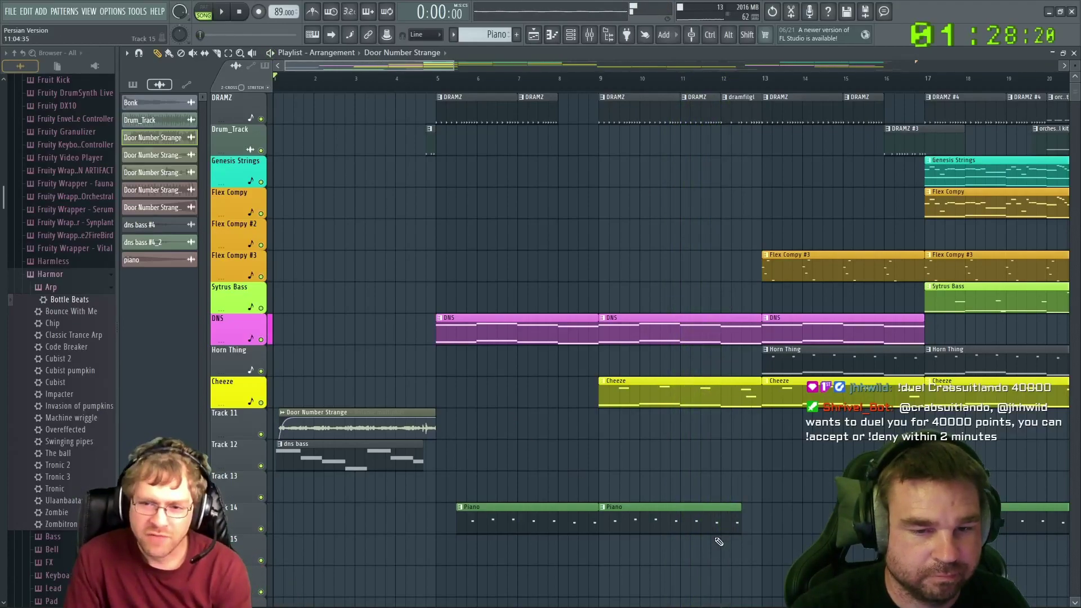
Extend the start of the first Piano clip on Track 14 back to bar 5 and play the song from bar 9
scroll(719, 542, up, 3)
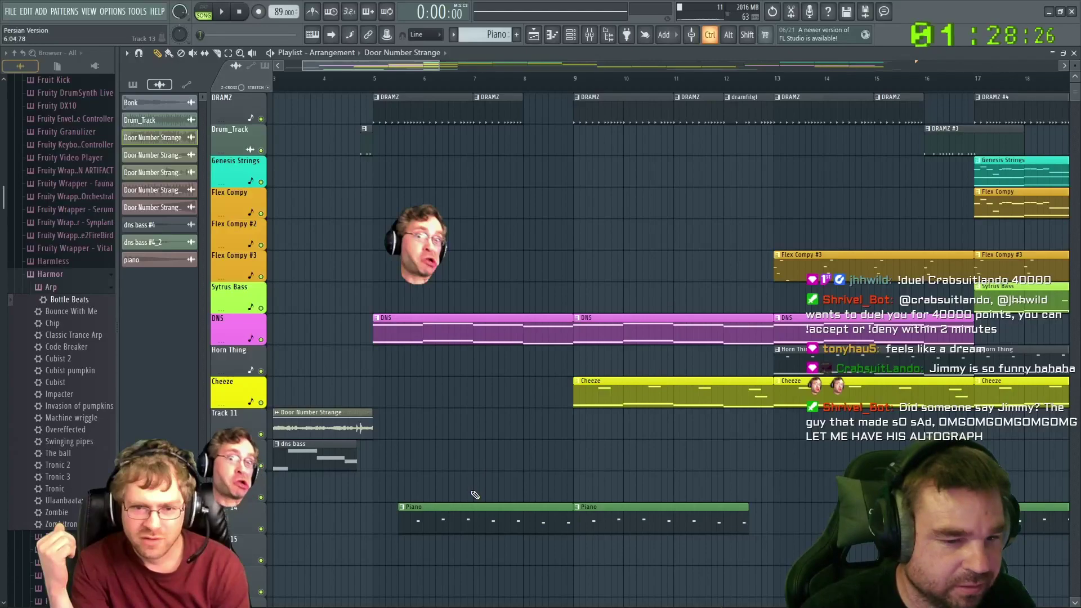
scroll(474, 495, up, 4)
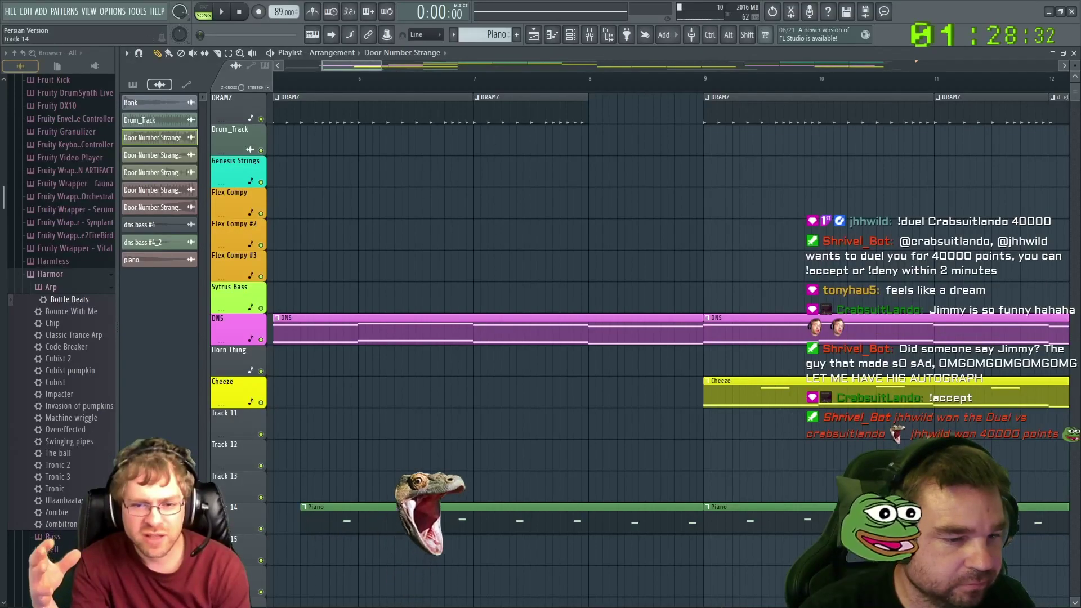
scroll(304, 524, down, 2)
drag(301, 523, 445, 515)
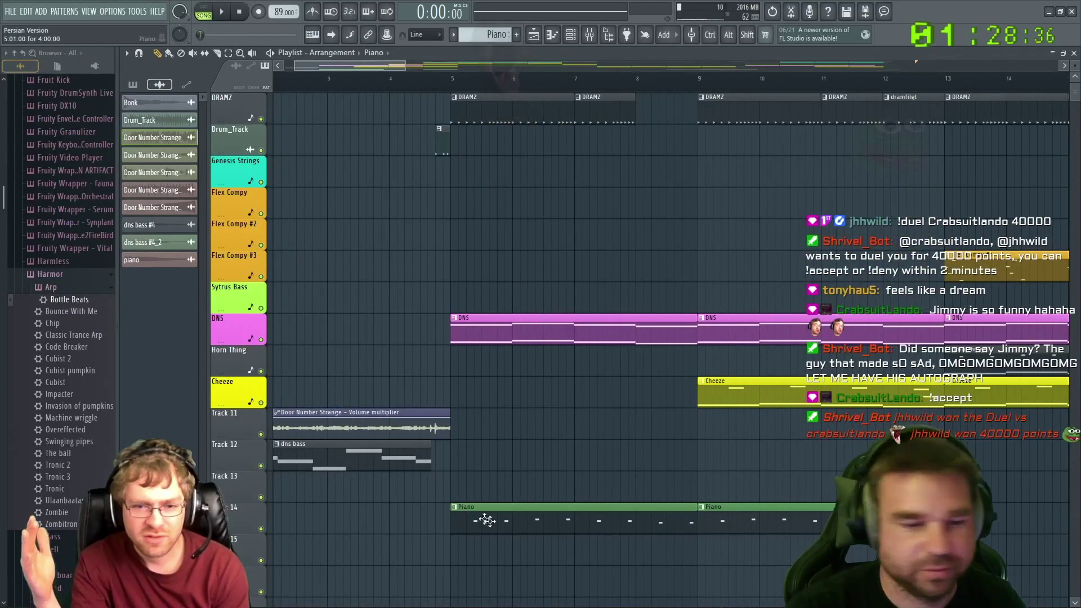
scroll(560, 557, up, 3)
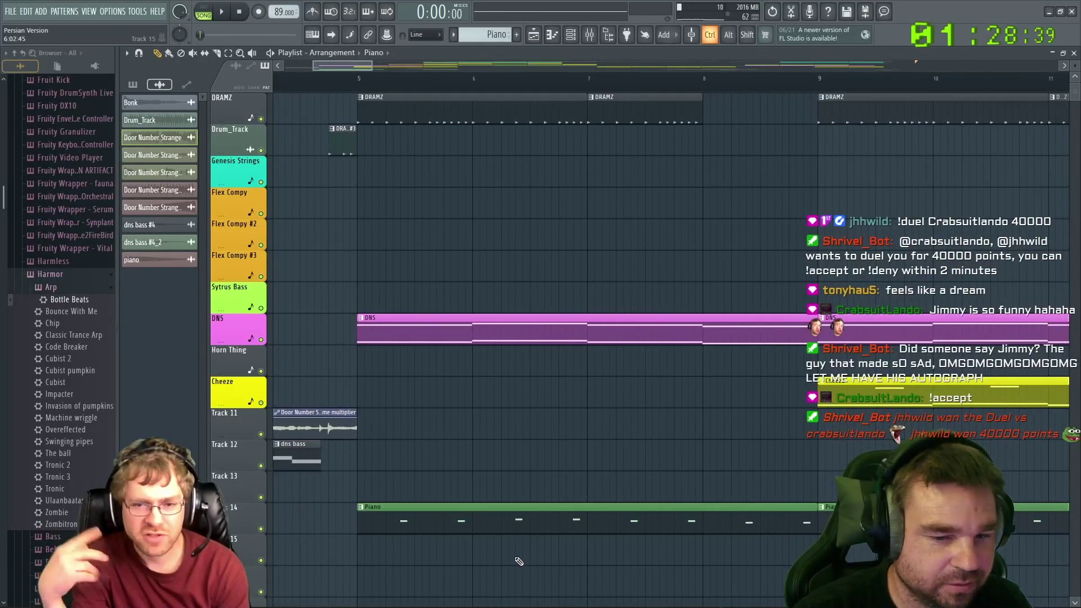
scroll(710, 548, down, 2)
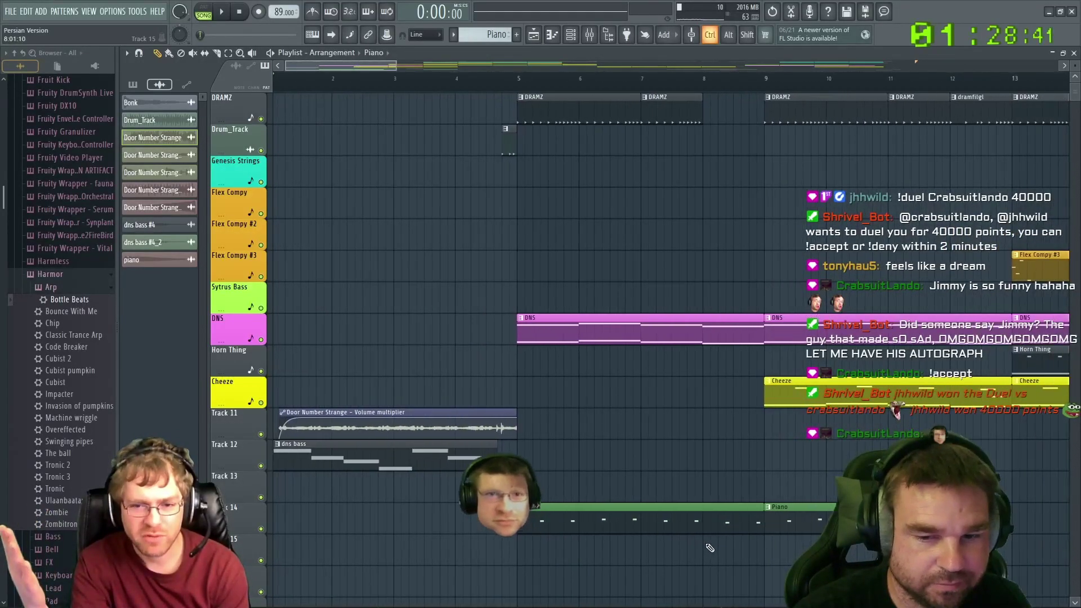
scroll(710, 548, down, 1)
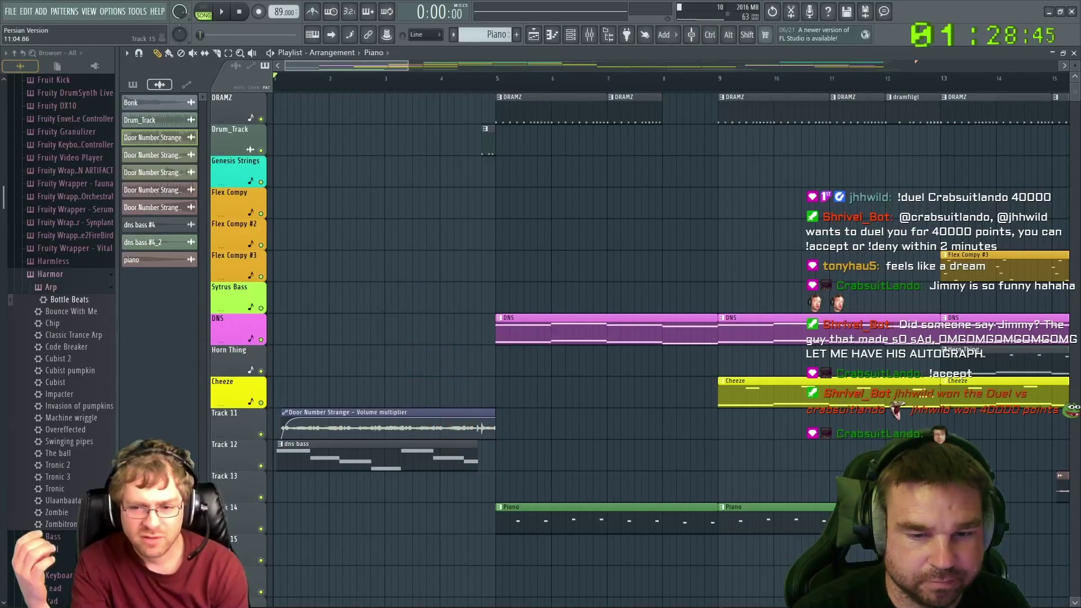
scroll(876, 535, up, 1)
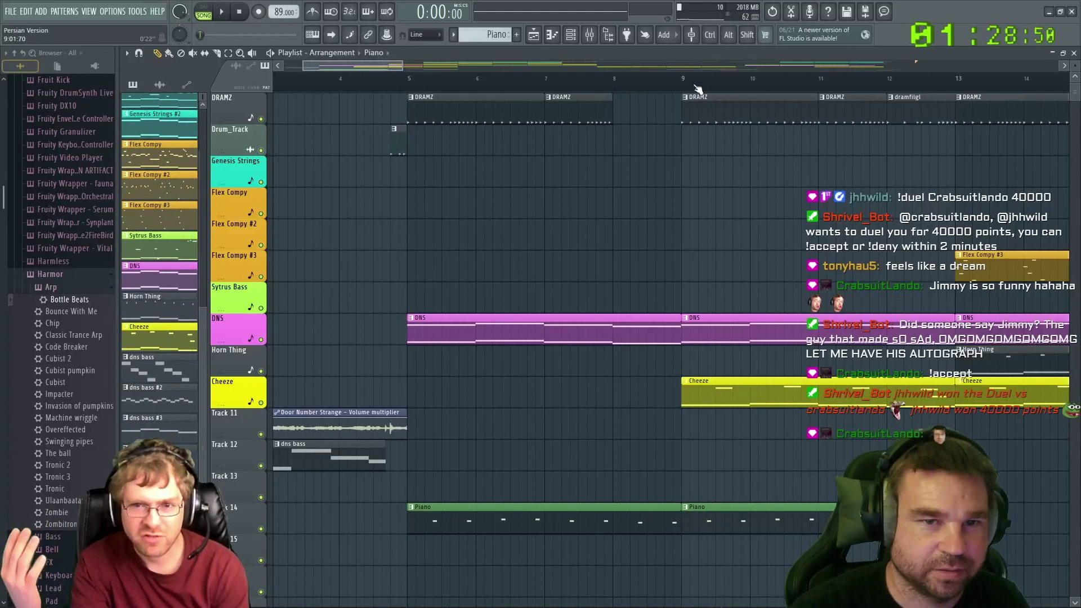
key(space)
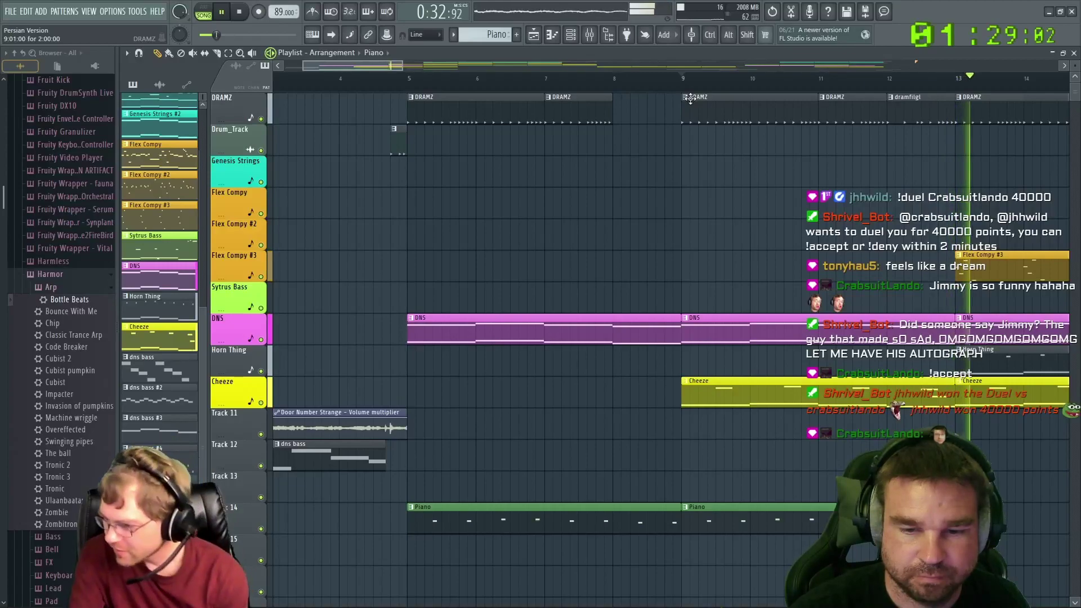
key(space)
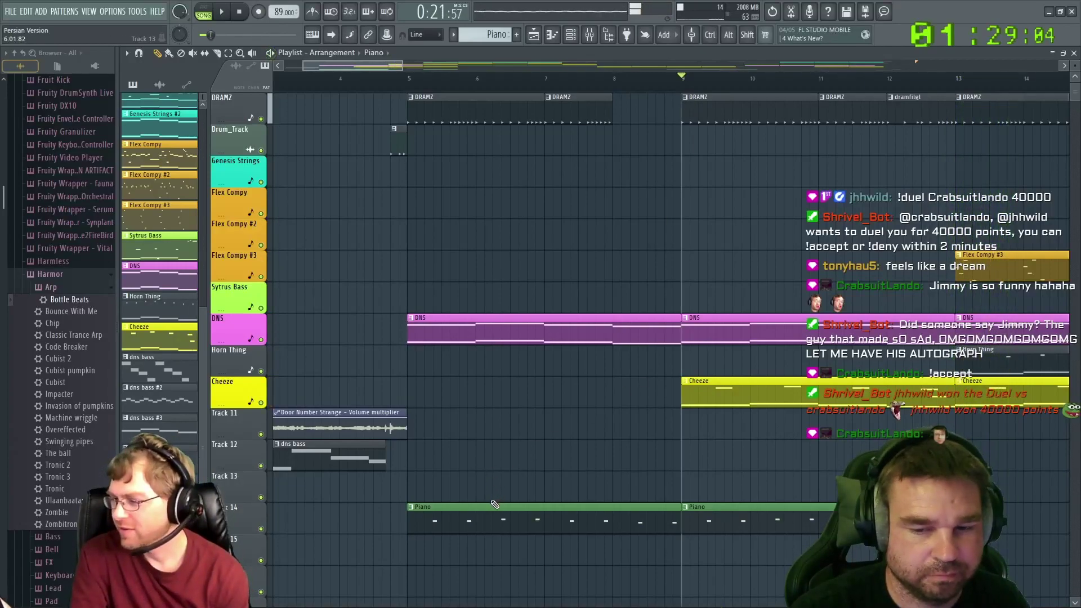
Reopen the Piano pattern and add a G4 note at the very start of bar 1, checking by ear
double_click(451, 508)
drag(669, 470, 729, 196)
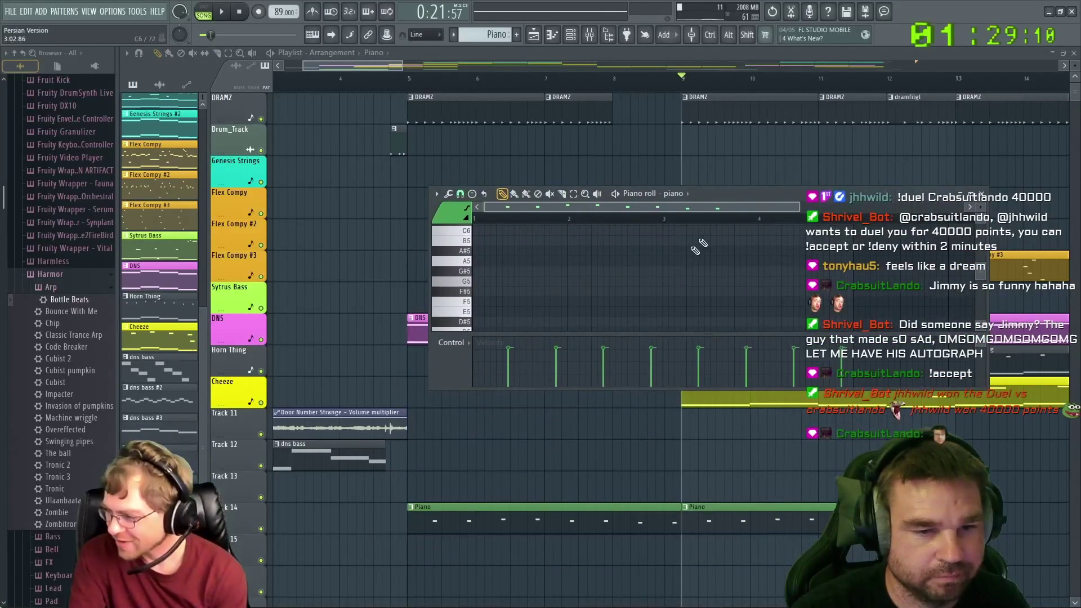
scroll(507, 302, down, 4)
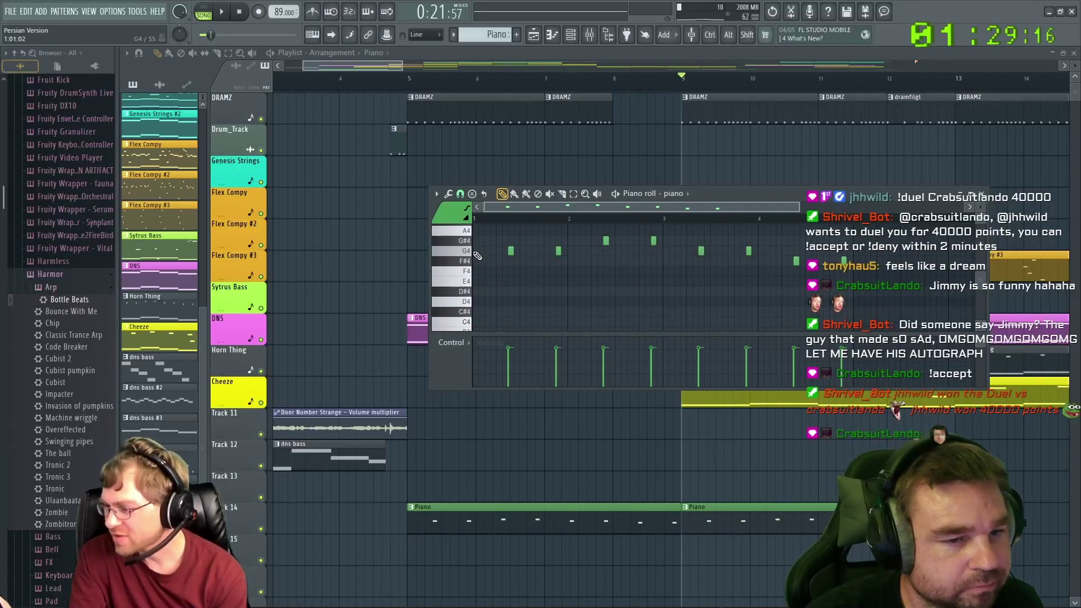
key(space)
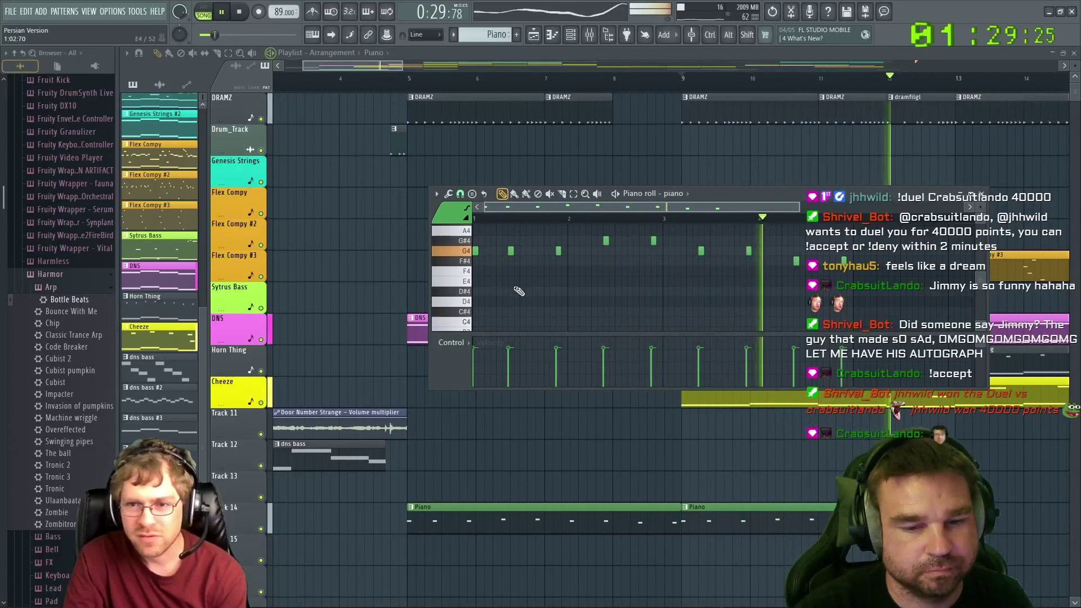
Close the piano roll, stop playback and cut Track 14's Piano clips down to one running from about bar 9.75 to bar 13
key(F7)
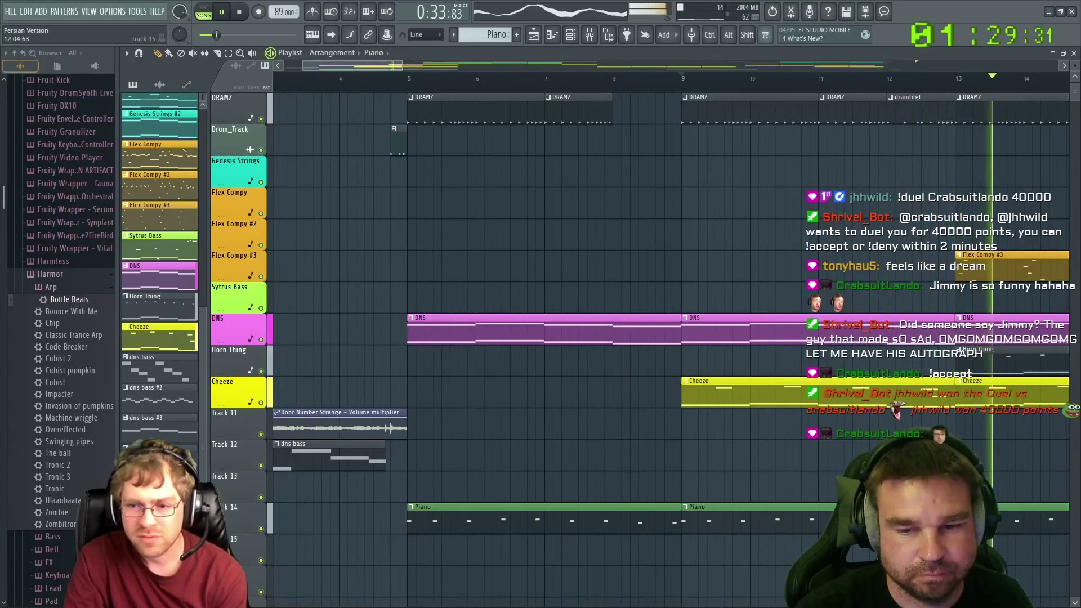
key(space)
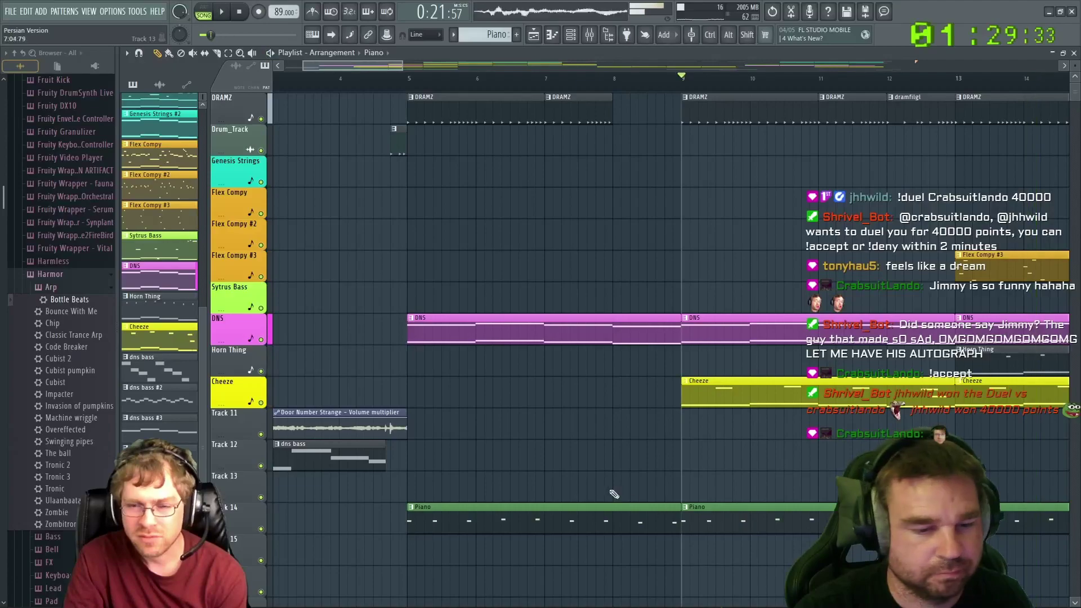
right_click(574, 519)
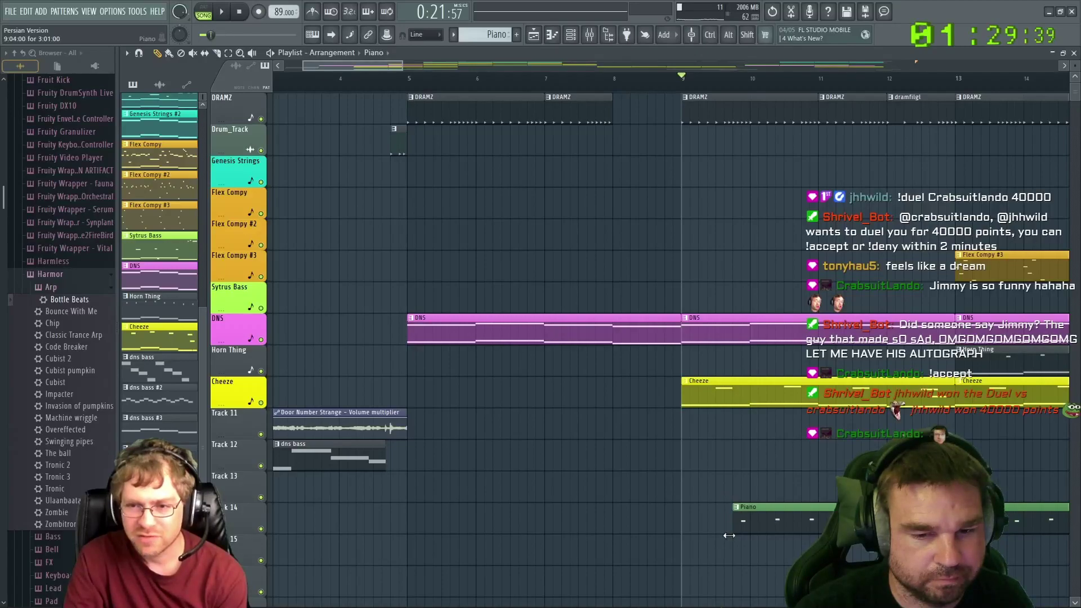
scroll(723, 531, down, 3)
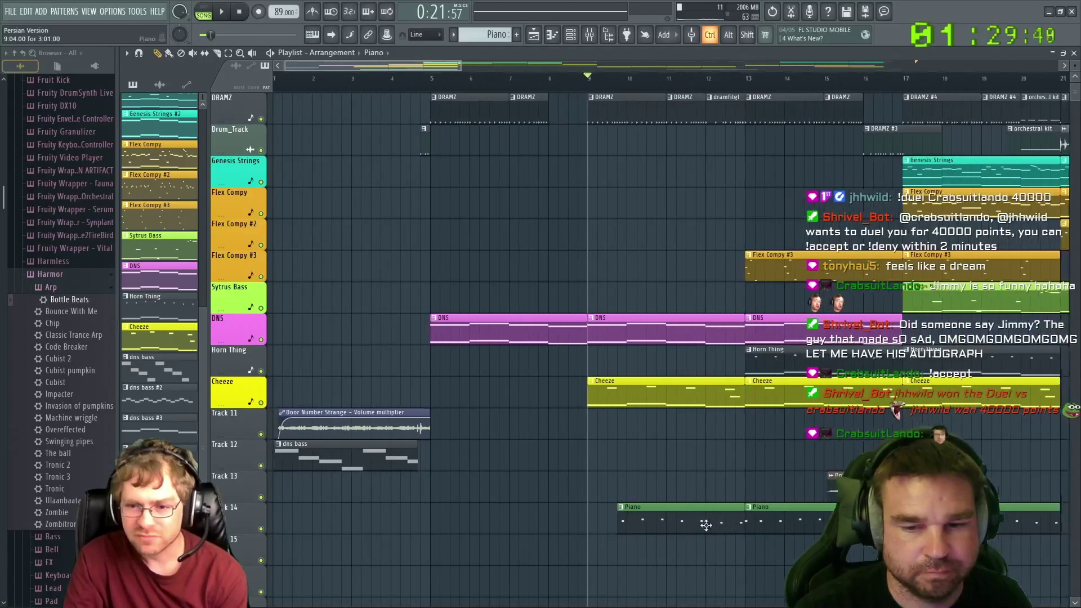
right_click(808, 516)
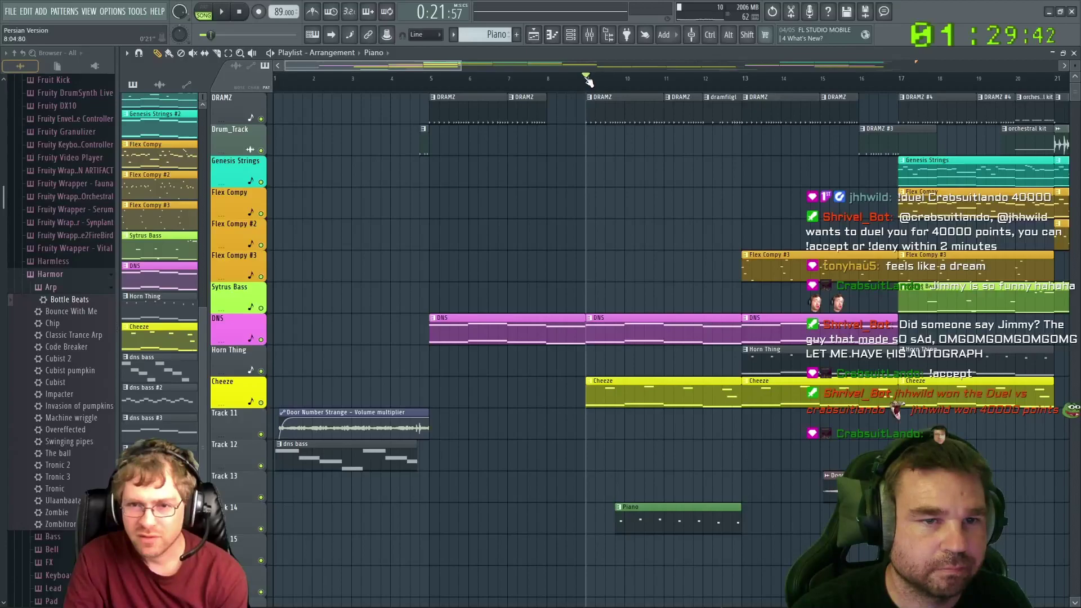
Play the arrangement from about bar 4.5 into the trimmed Piano clip, stopping after bar 10
drag(587, 77, 439, 79)
key(space)
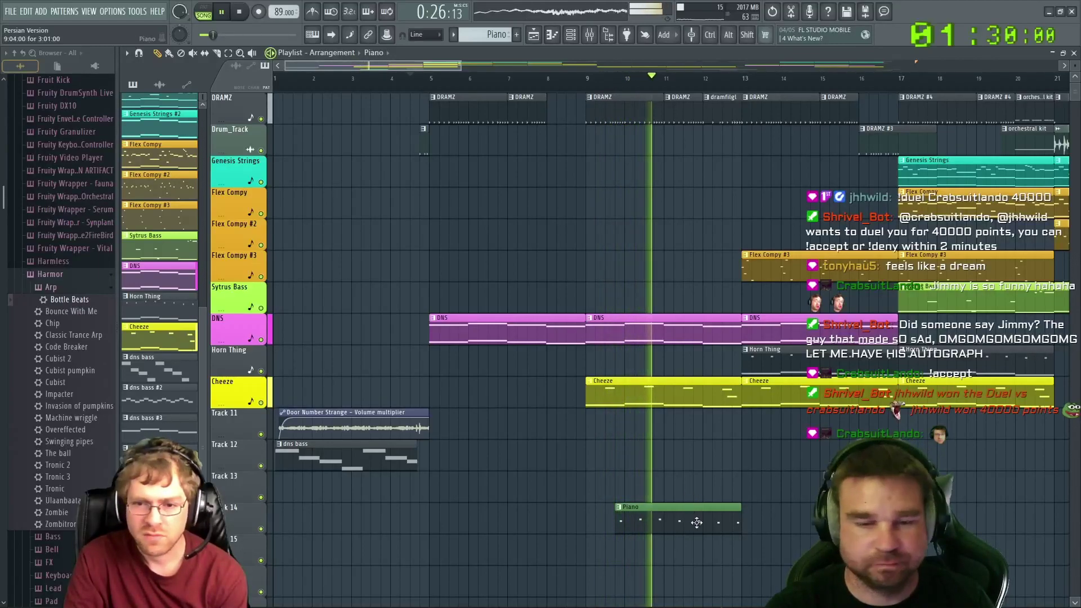
key(space)
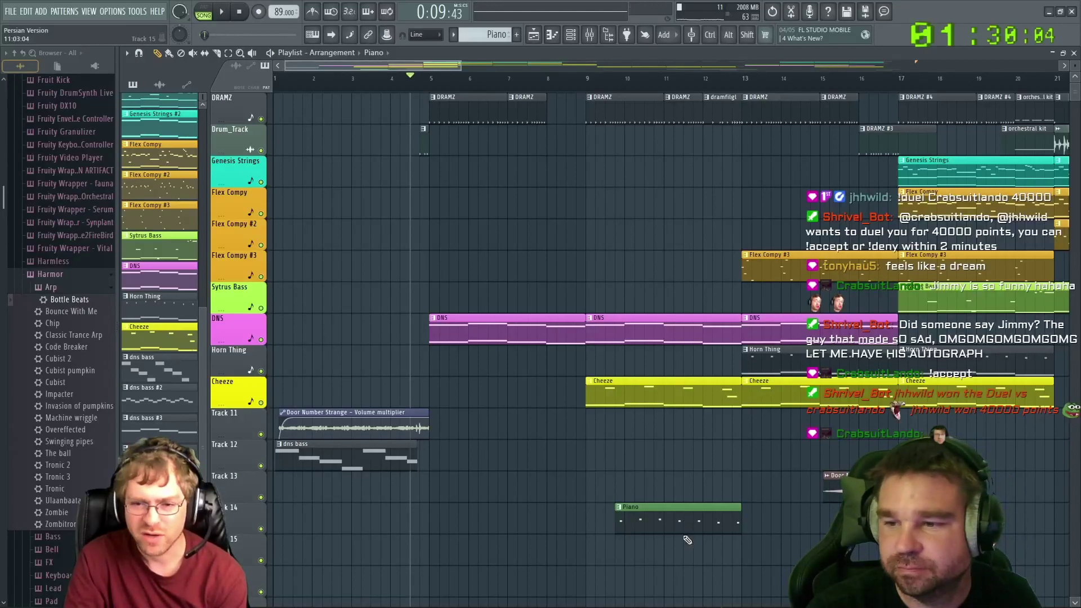
mouse_move(311, 591)
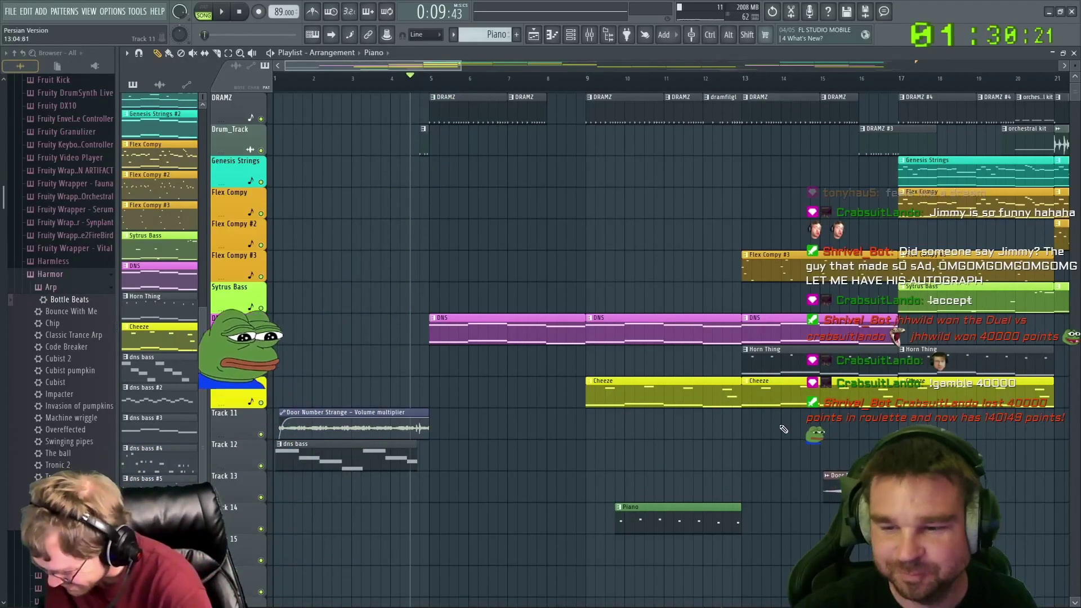
key(ctrl)
scroll(639, 436, down, 5)
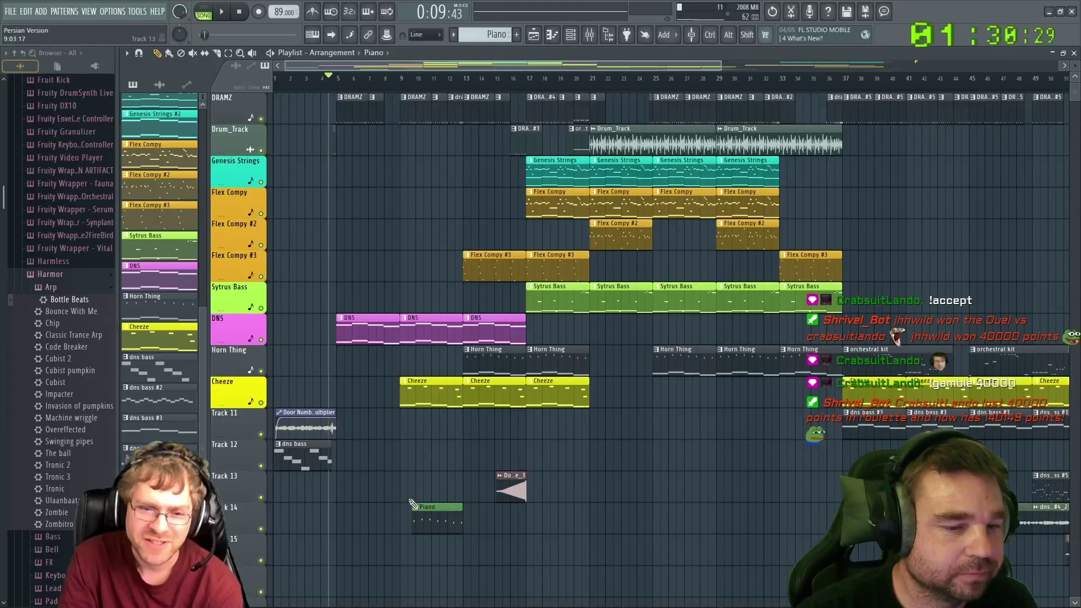
scroll(391, 495, up, 2)
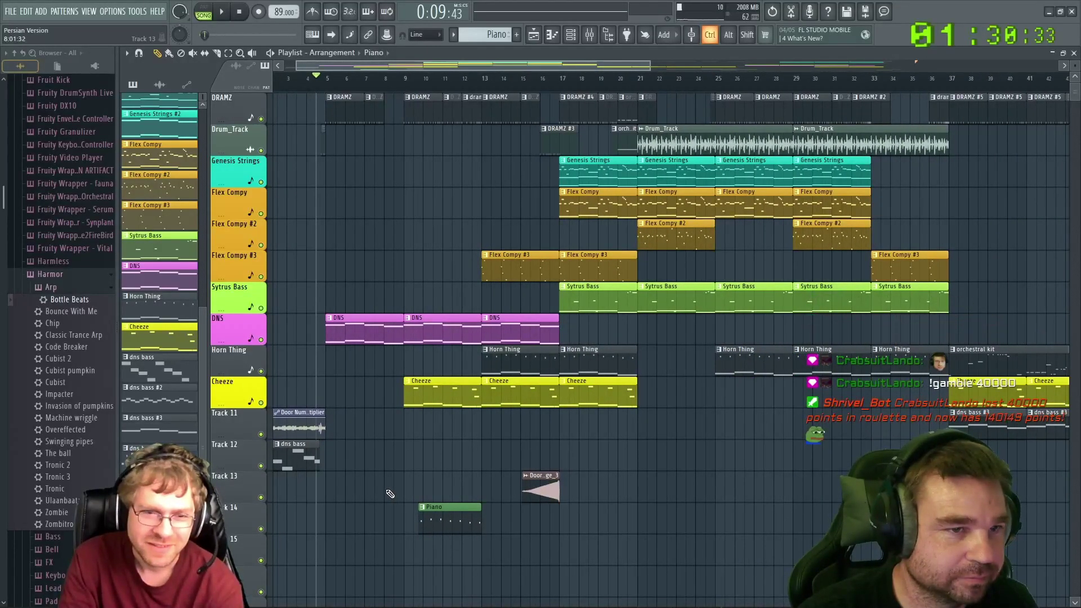
drag(317, 79, 552, 173)
drag(497, 202, 409, 338)
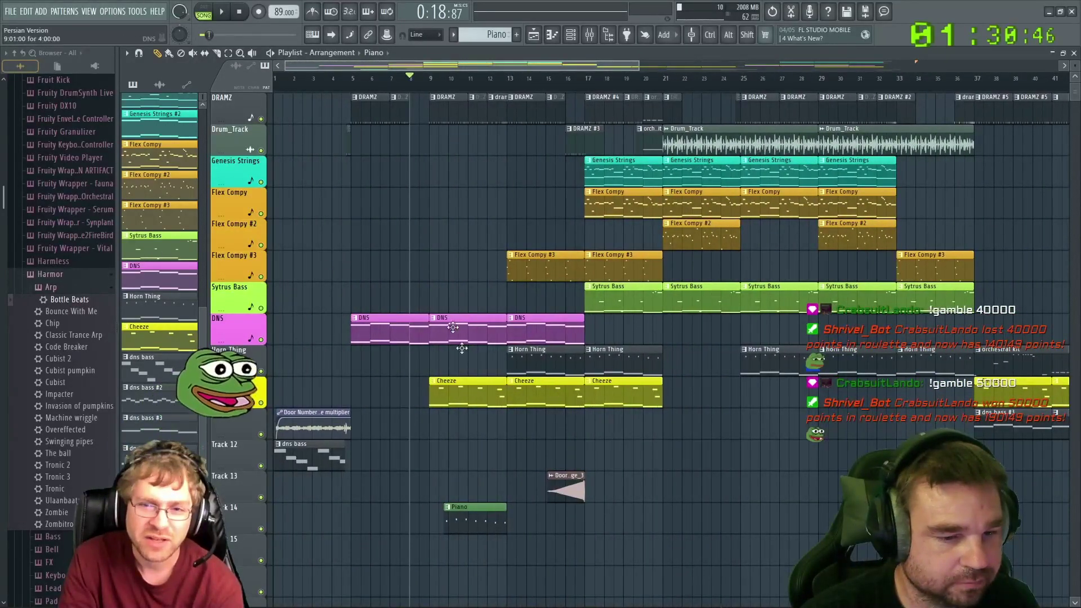
Review the Piano clip's notes in the piano roll, clear its time selection and close the editor
double_click(475, 507)
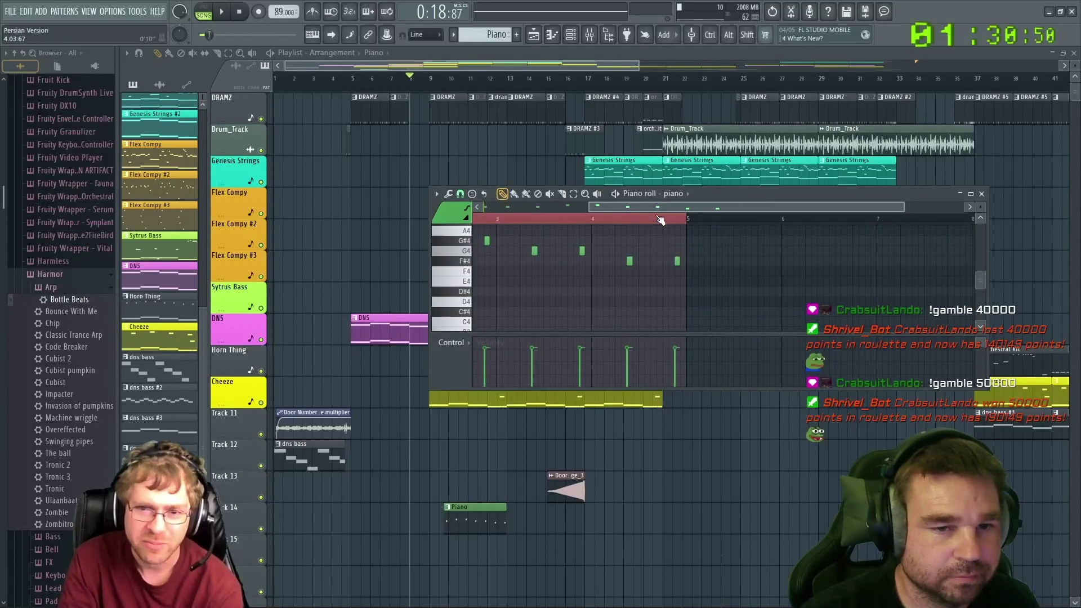
scroll(585, 264, down, 3)
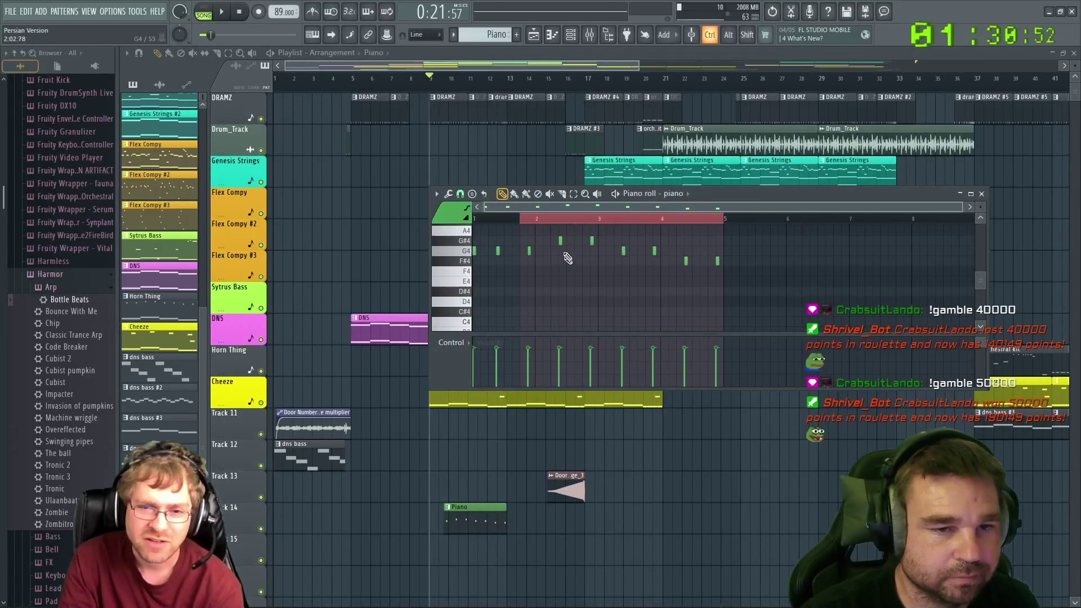
click(559, 219)
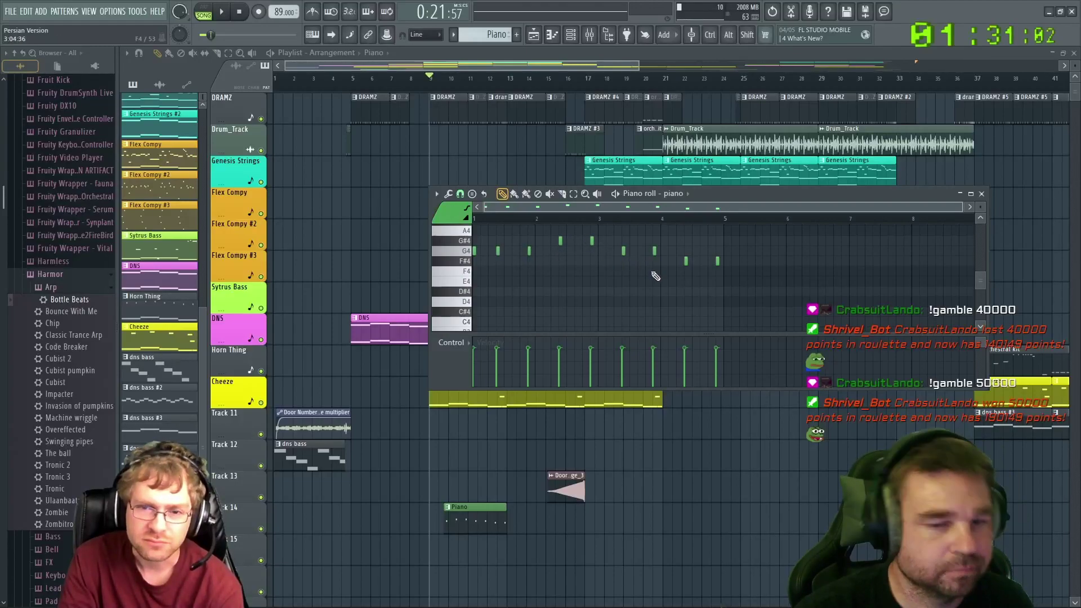
click(982, 195)
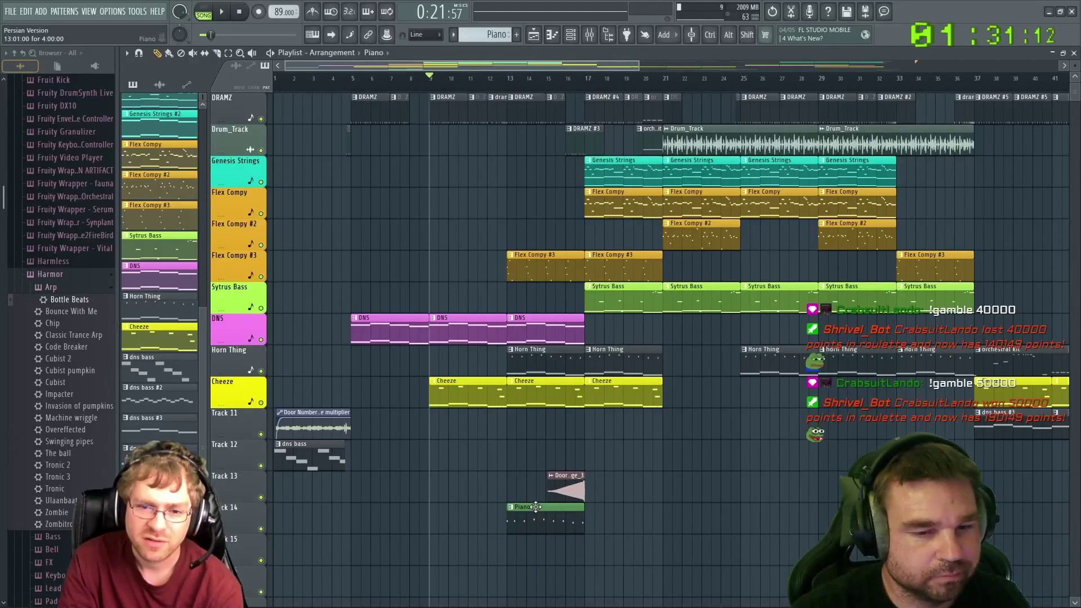
Try the full four-bar Piano clip at bar 17 on Track 14 and play the arrangement from bar 16
drag(535, 507, 604, 516)
click(564, 79)
key(space)
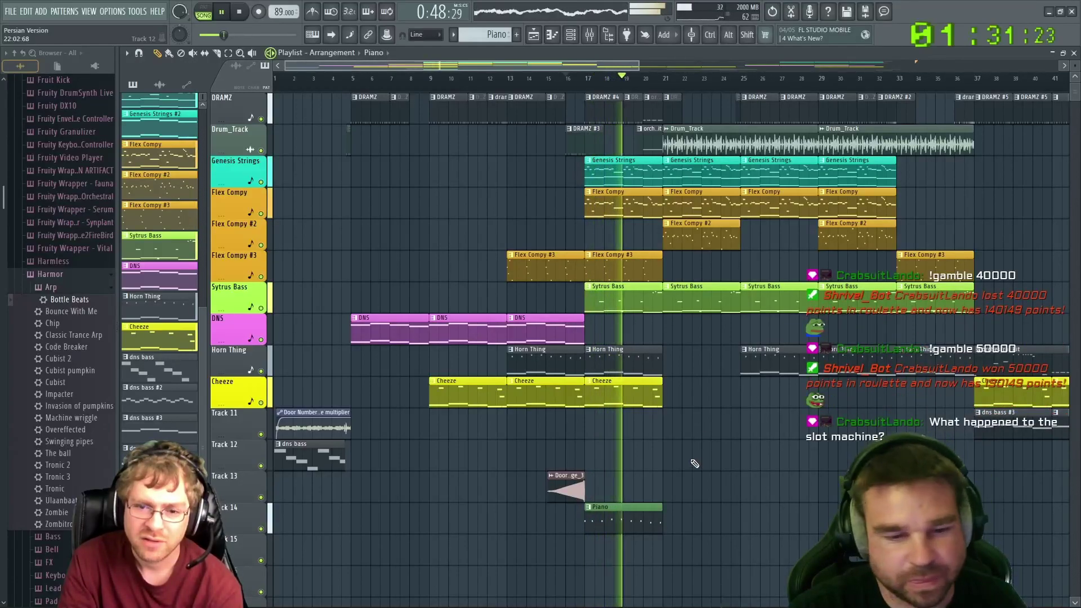
key(space)
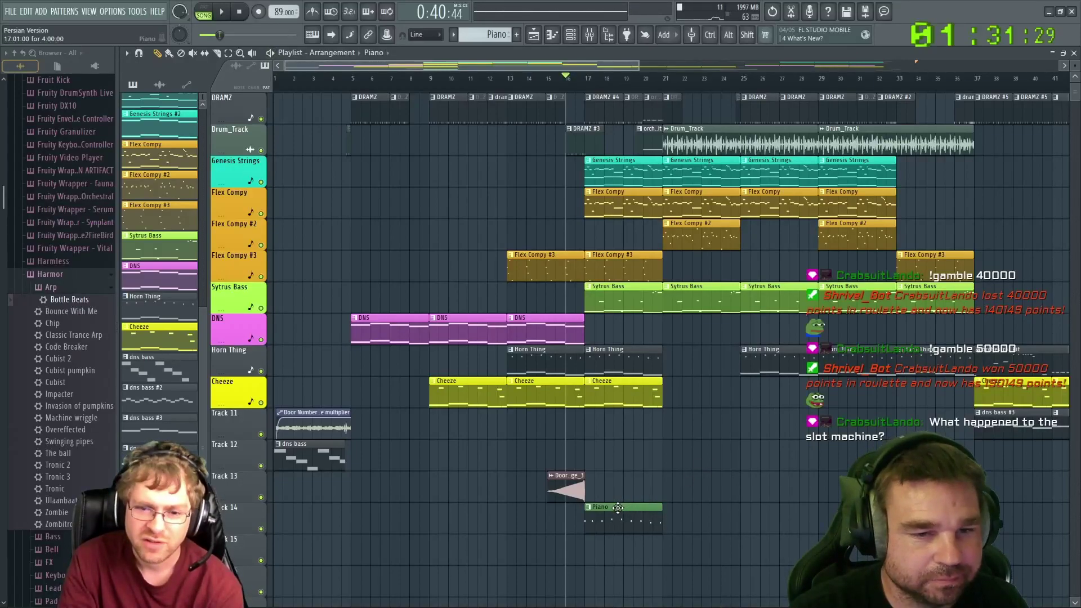
Move the Piano clip to bar 54 on Track 16 and play the transition into it from about bar 51.5
scroll(618, 508, up, 8)
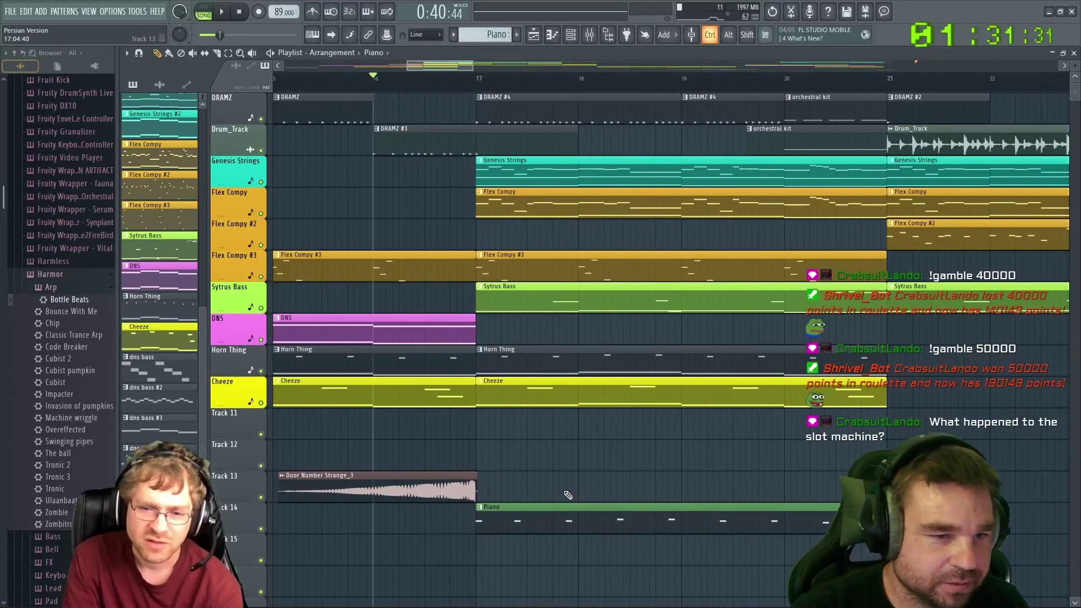
scroll(567, 495, down, 3)
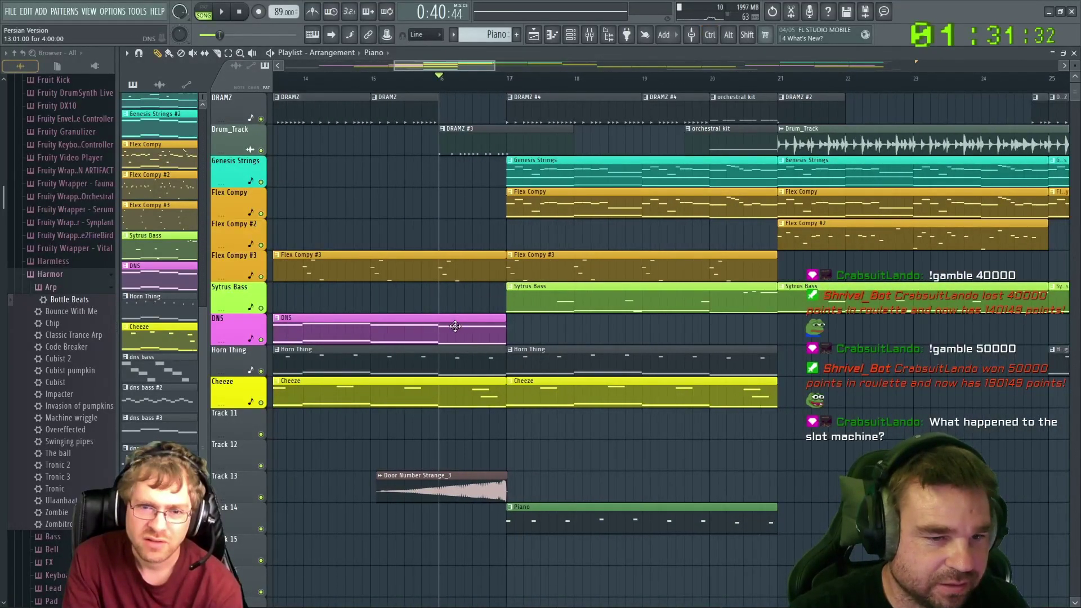
scroll(538, 334, down, 4)
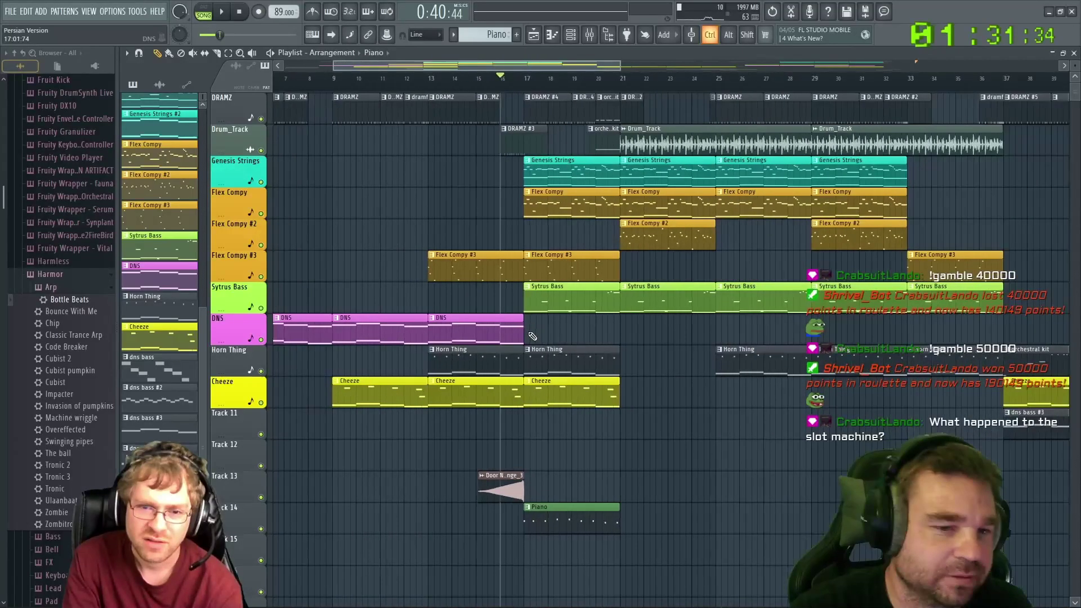
scroll(567, 430, down, 3)
drag(547, 507, 606, 584)
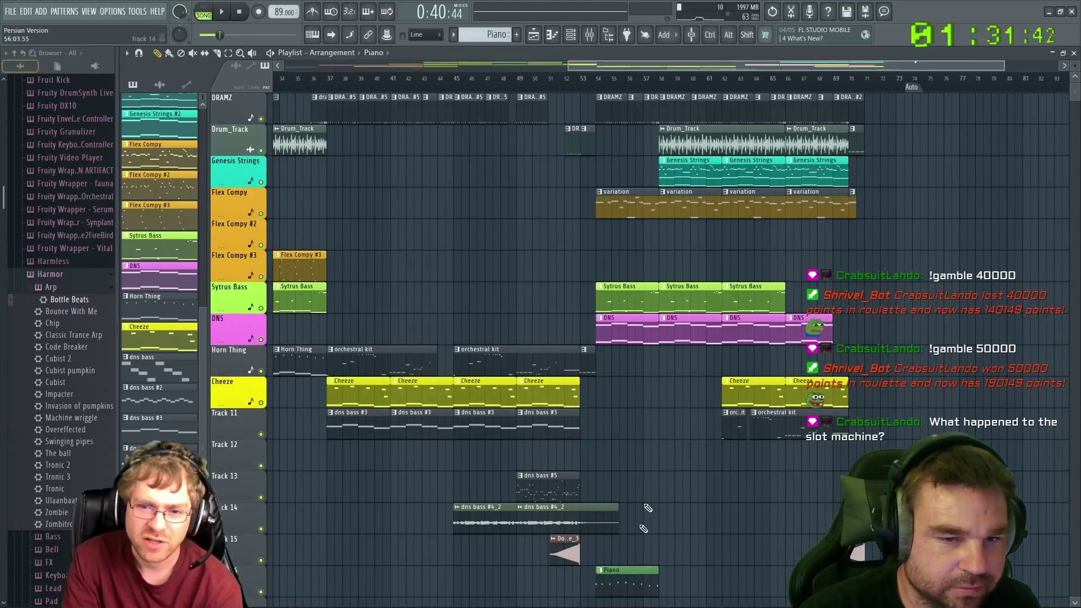
key(space)
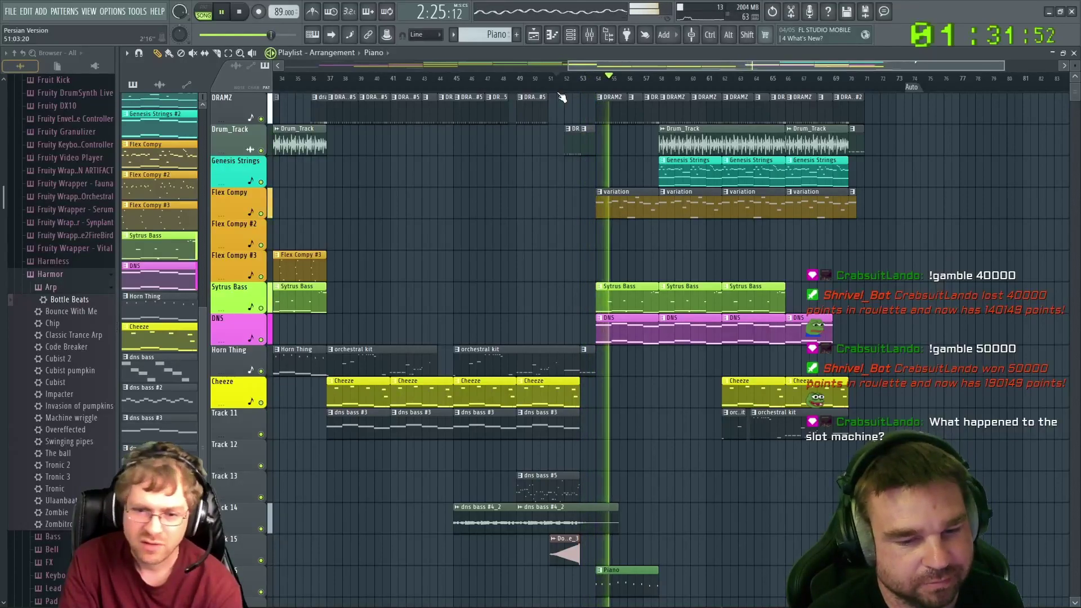
key(space)
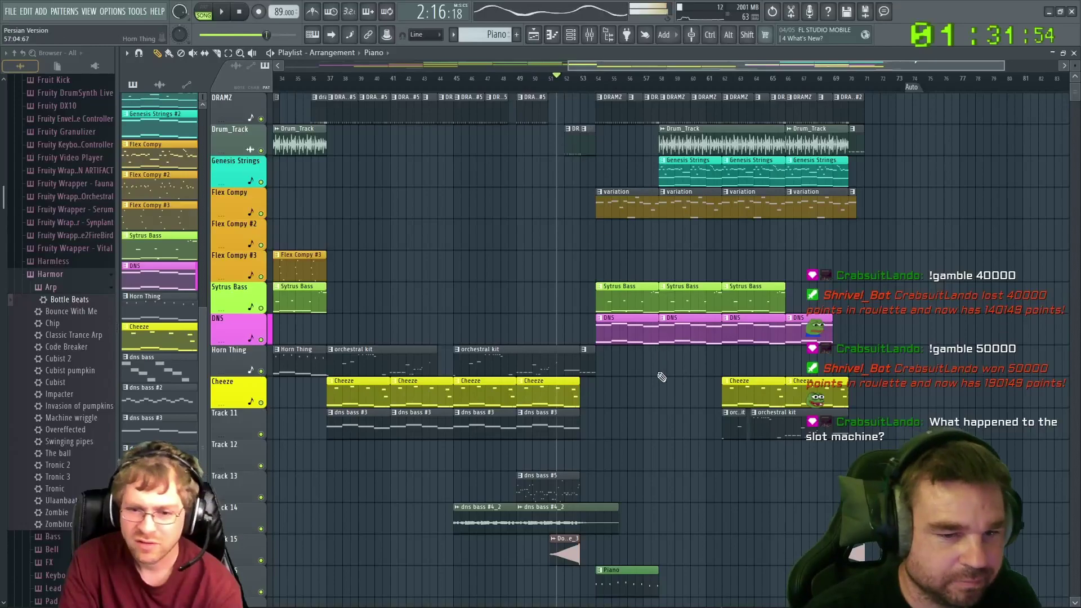
Trim the first Piano clip on Track 16 to start around bar 54.75 and repeat it at bars 58, 62 and 66 while playing
ctrl+scroll(662, 377, up, 3)
scroll(675, 422, down, 5)
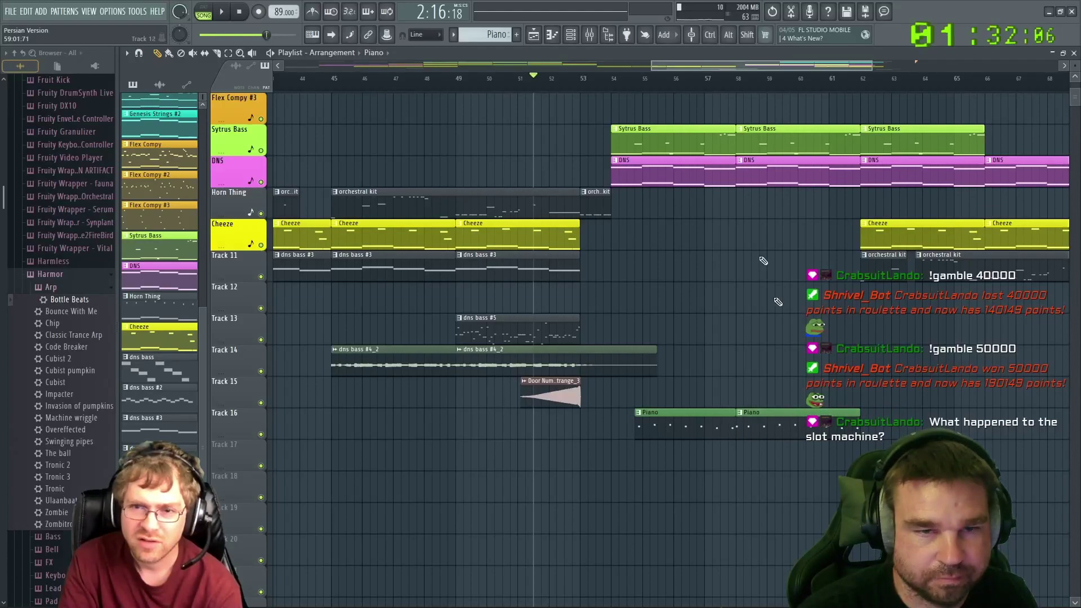
key(space)
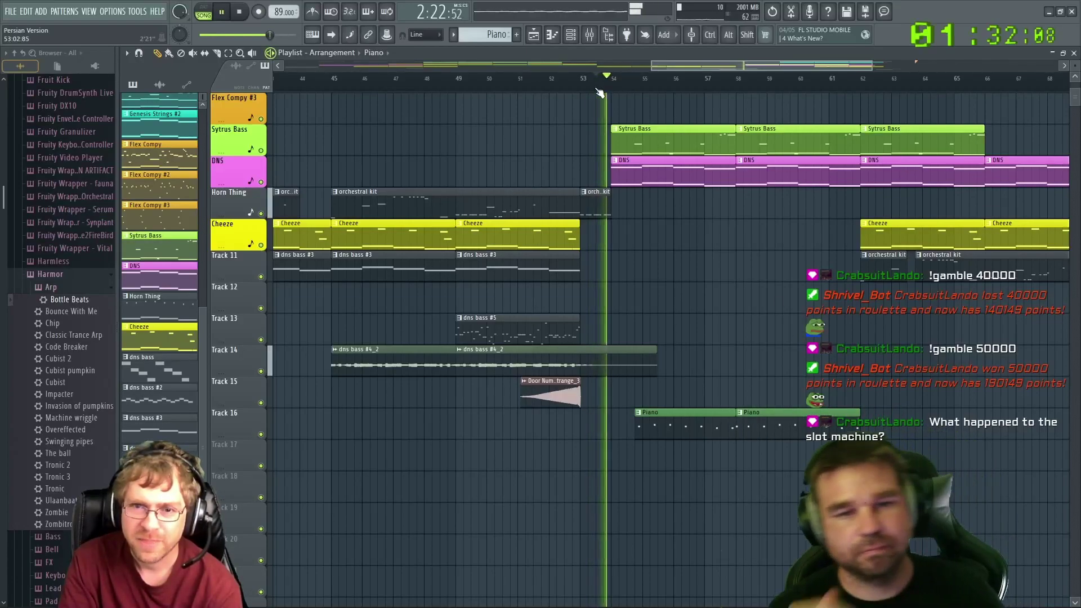
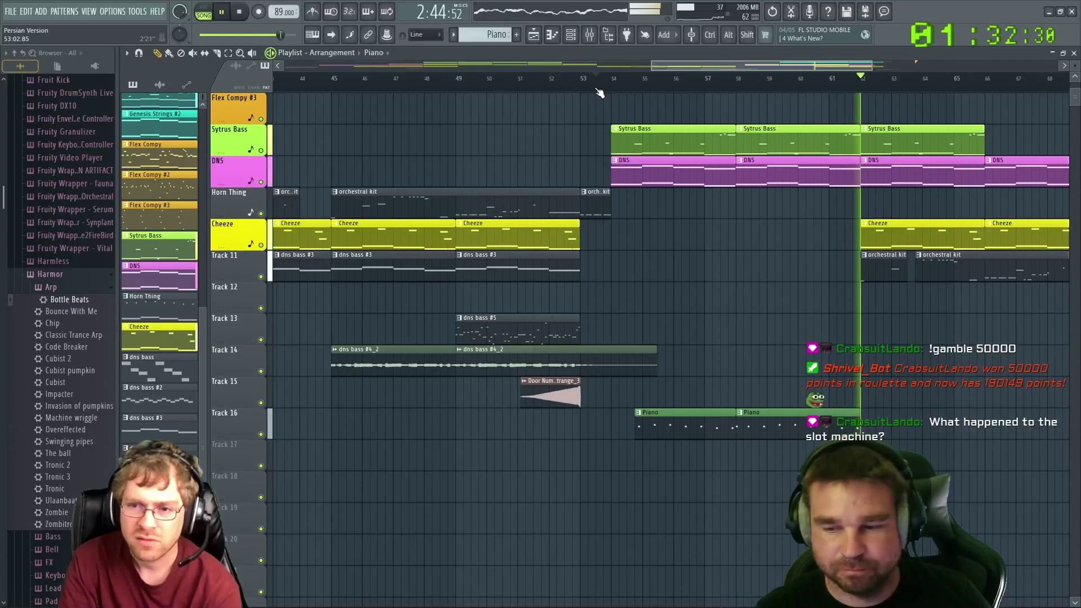
click(865, 431)
scroll(700, 359, right, 3)
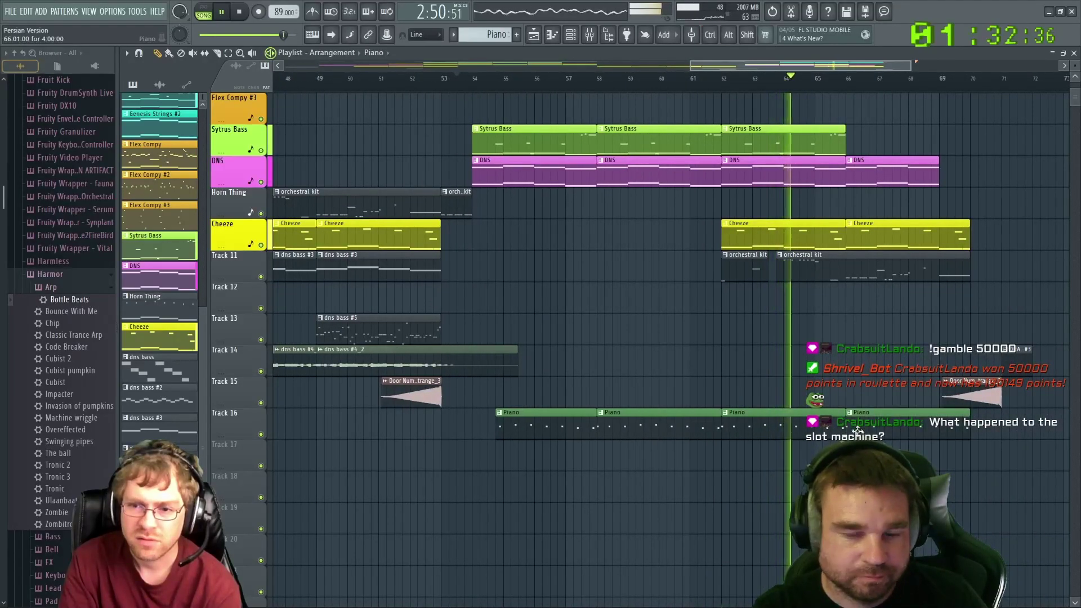
Lower the piano mixer track's volume to 79% and briefly solo mixer tracks 20 and 19 to check their sound
key(F9)
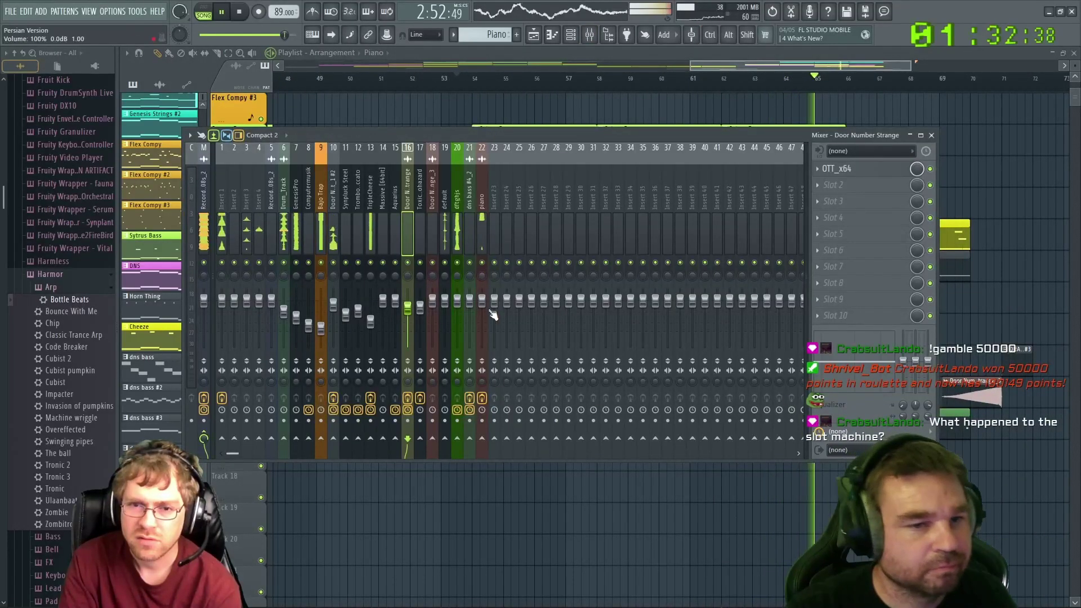
drag(482, 299, 482, 304)
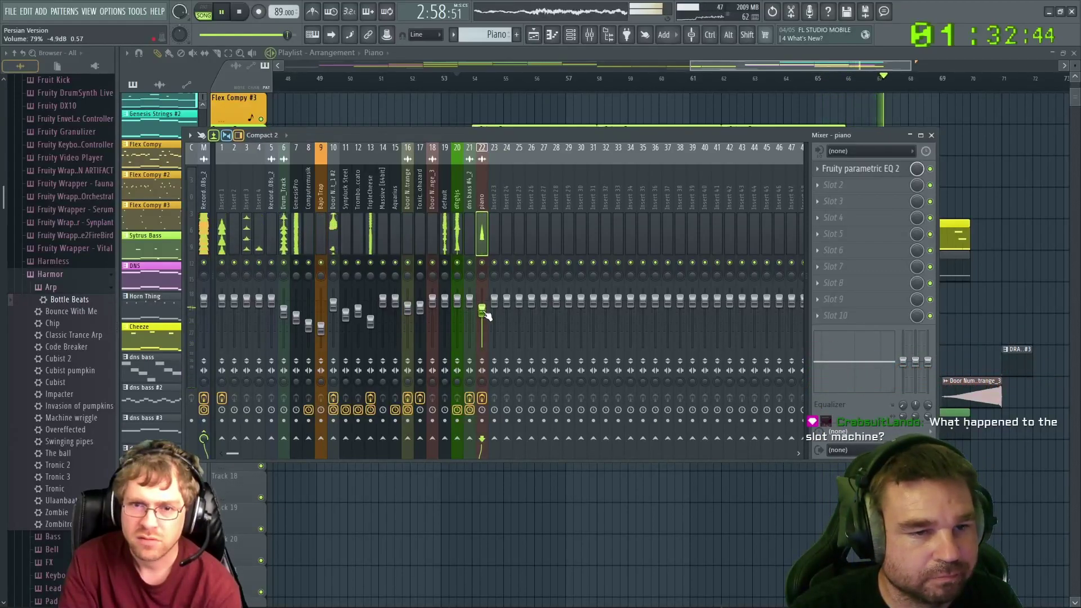
right_click(458, 263)
click(458, 304)
right_click(445, 262)
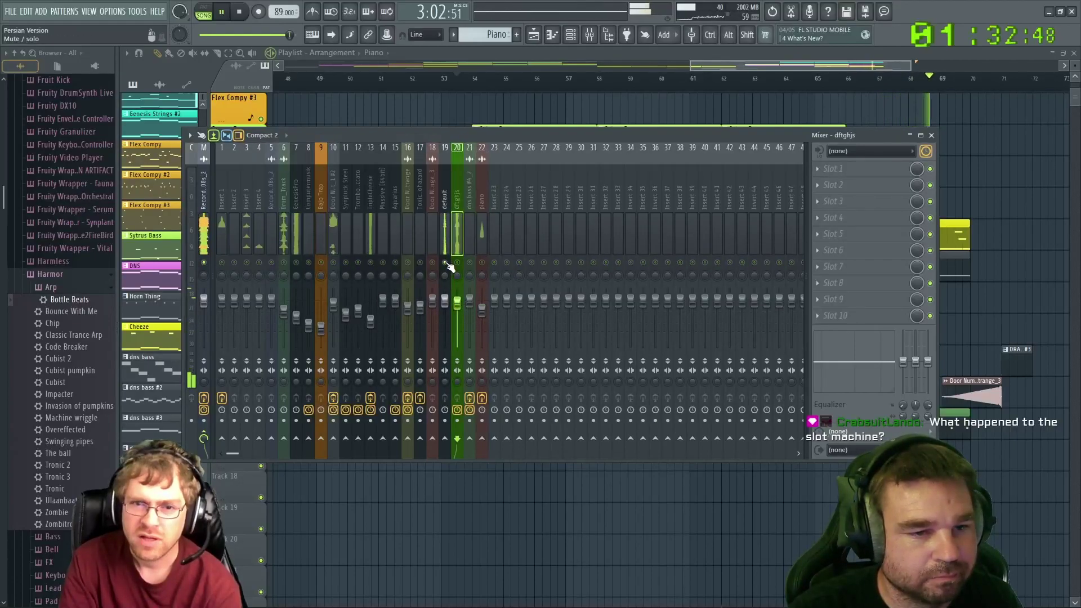
right_click(446, 263)
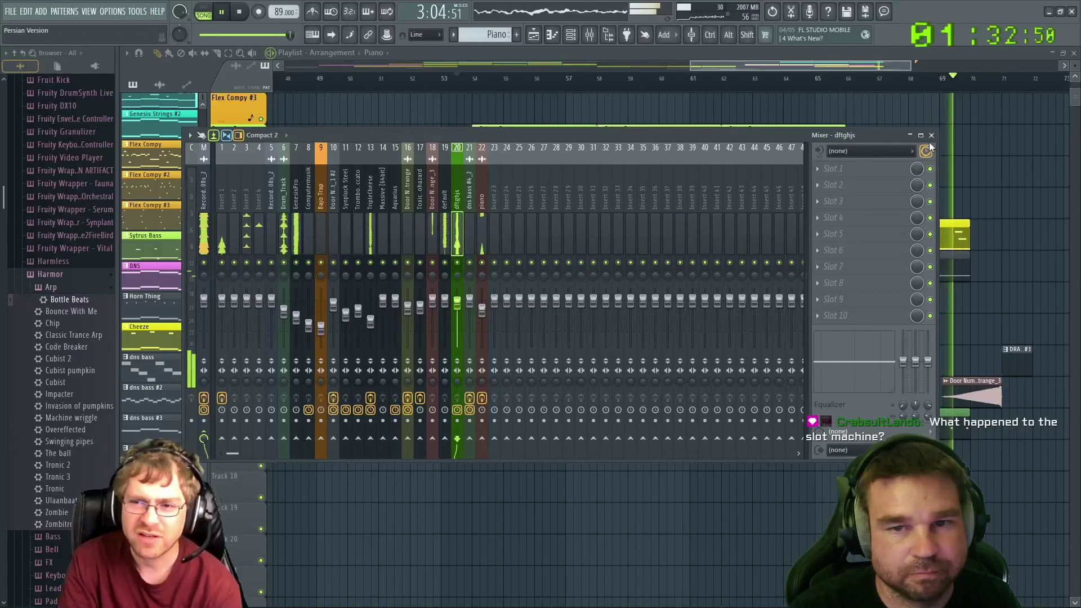
key(F9)
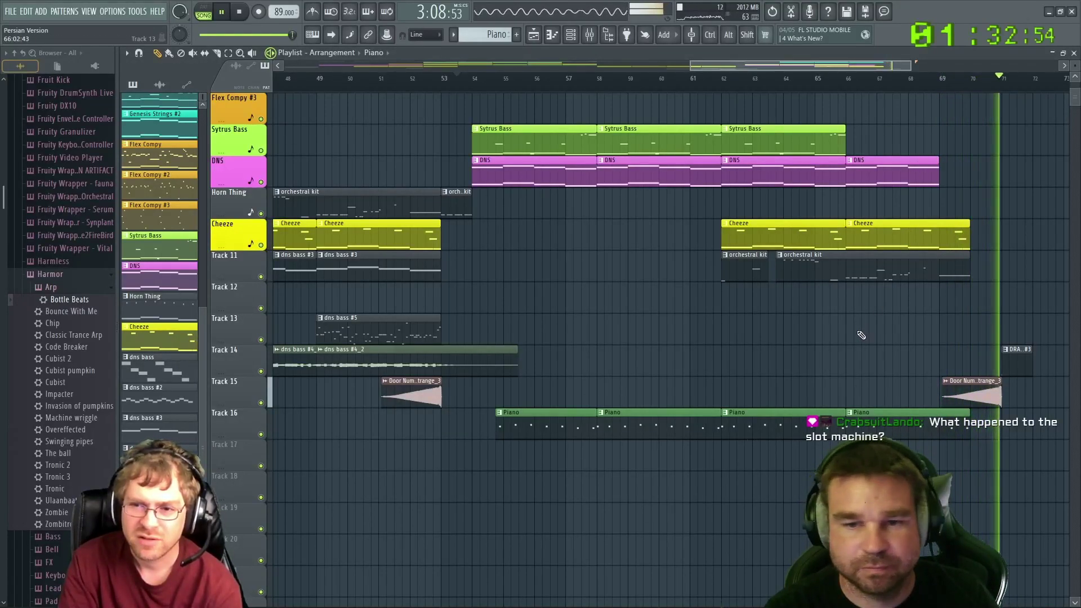
Replay the arrangement from about bar 53.5 and jump back to just before bar 60 to hear the Piano section again
key(space)
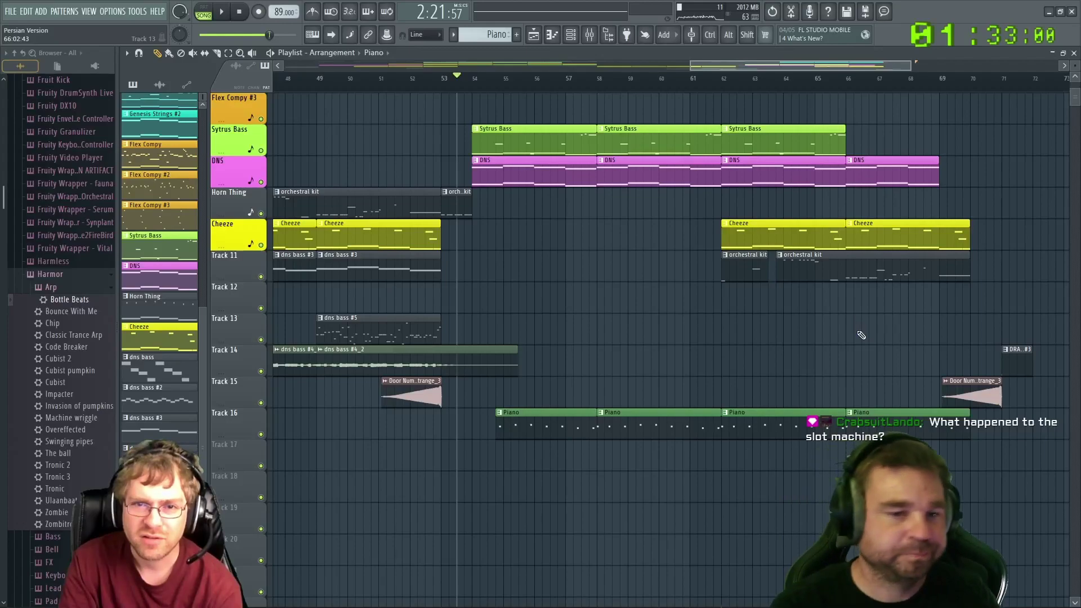
key(space)
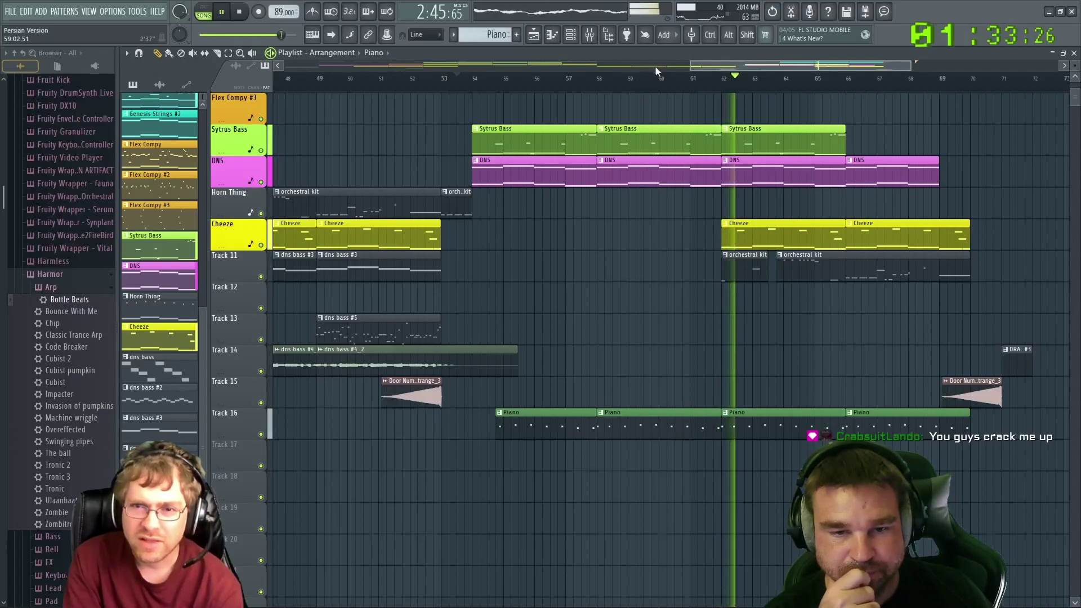
click(659, 85)
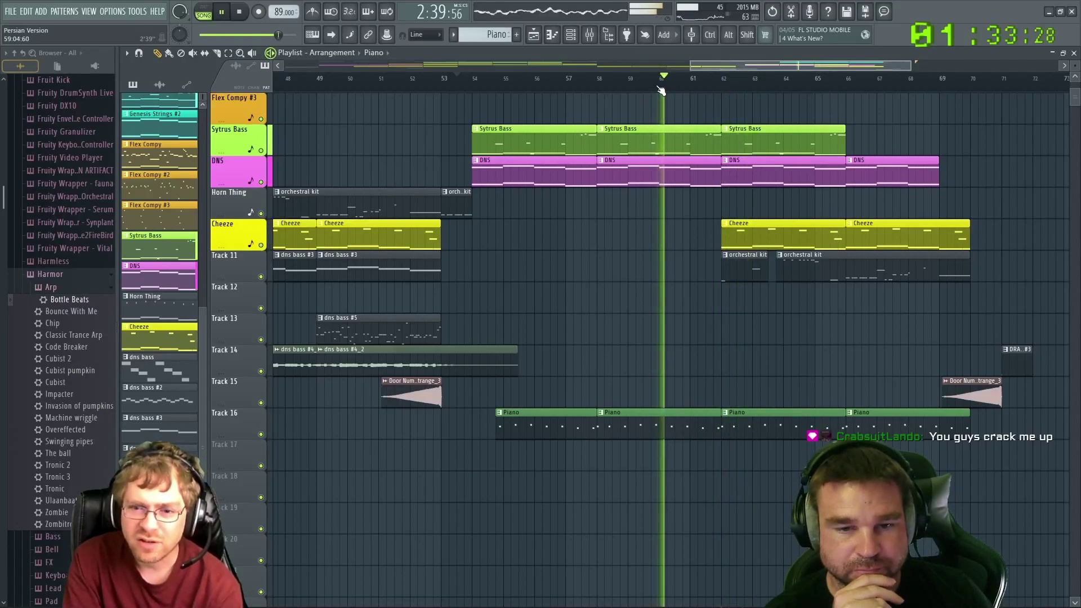
Open the Sytrus Bass clip at bar 58 in the piano roll and cue song playback to bar 60
click(663, 83)
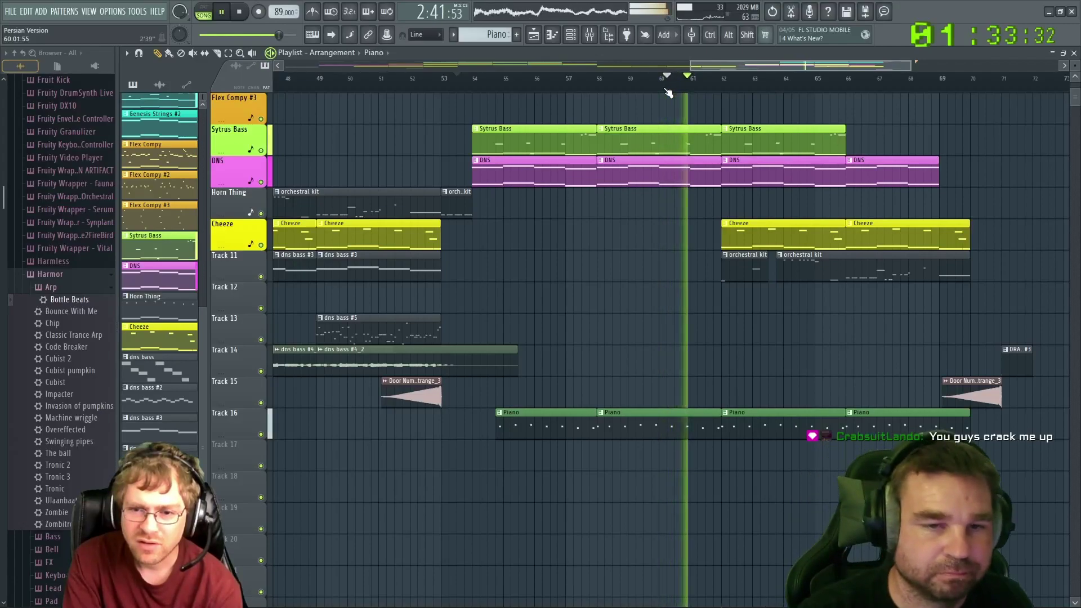
key(space)
scroll(692, 264, up, 4)
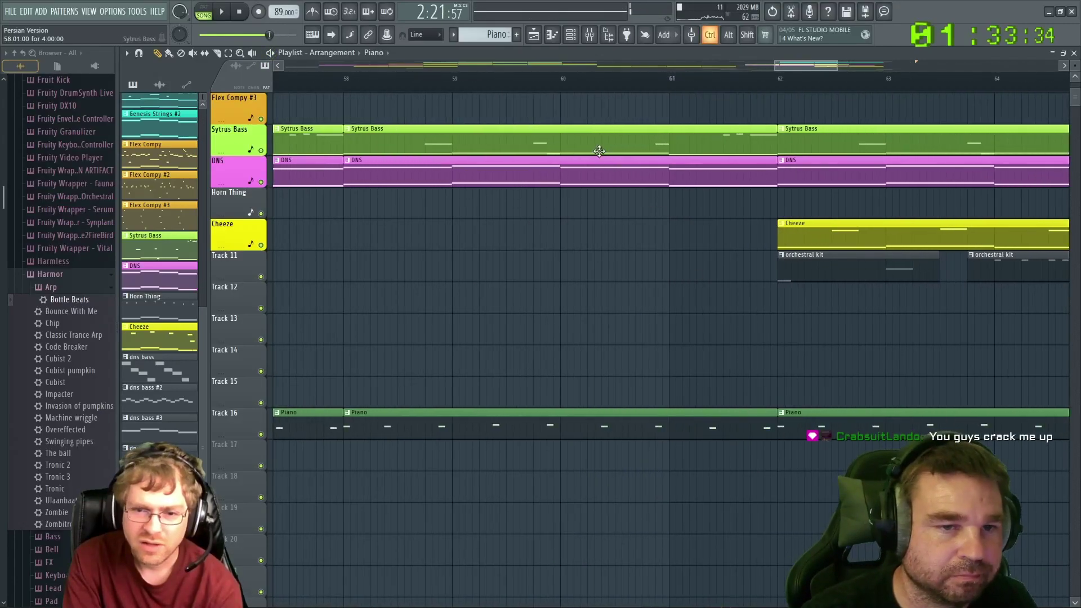
double_click(596, 145)
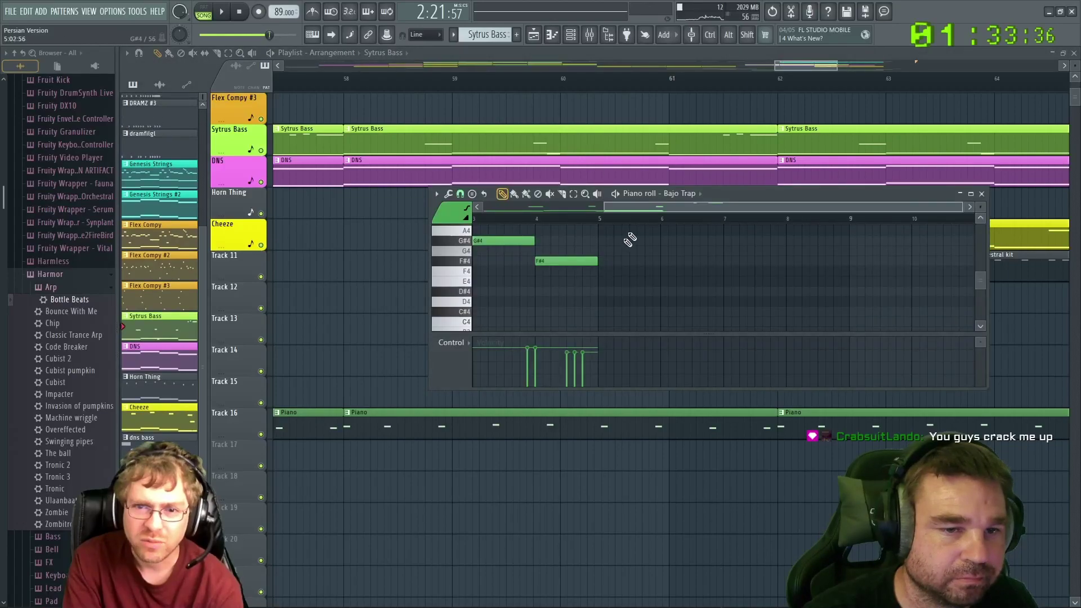
click(561, 79)
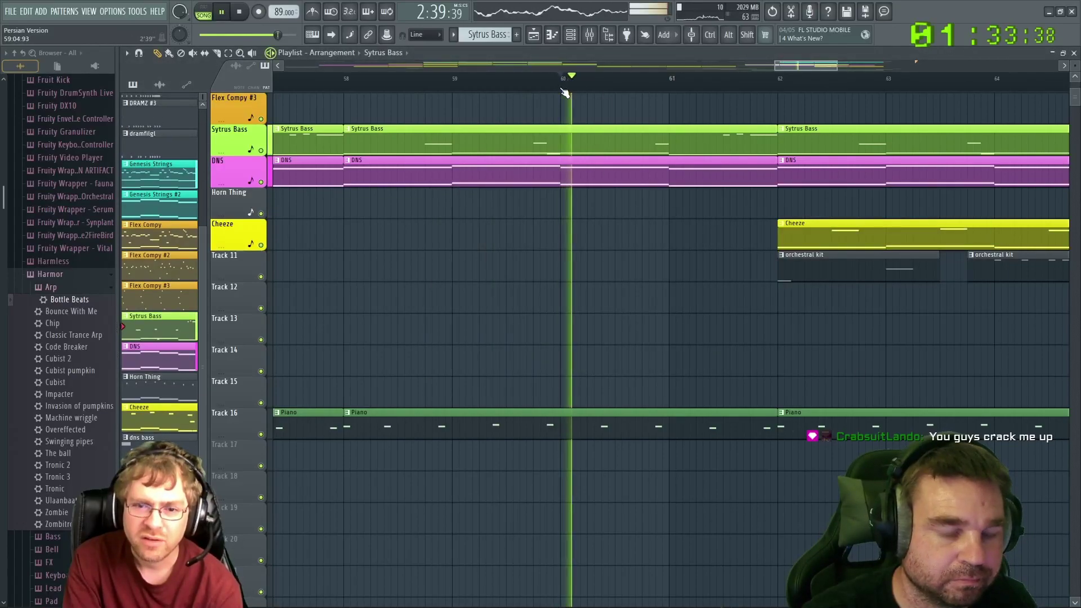
key(F6)
key(F6)
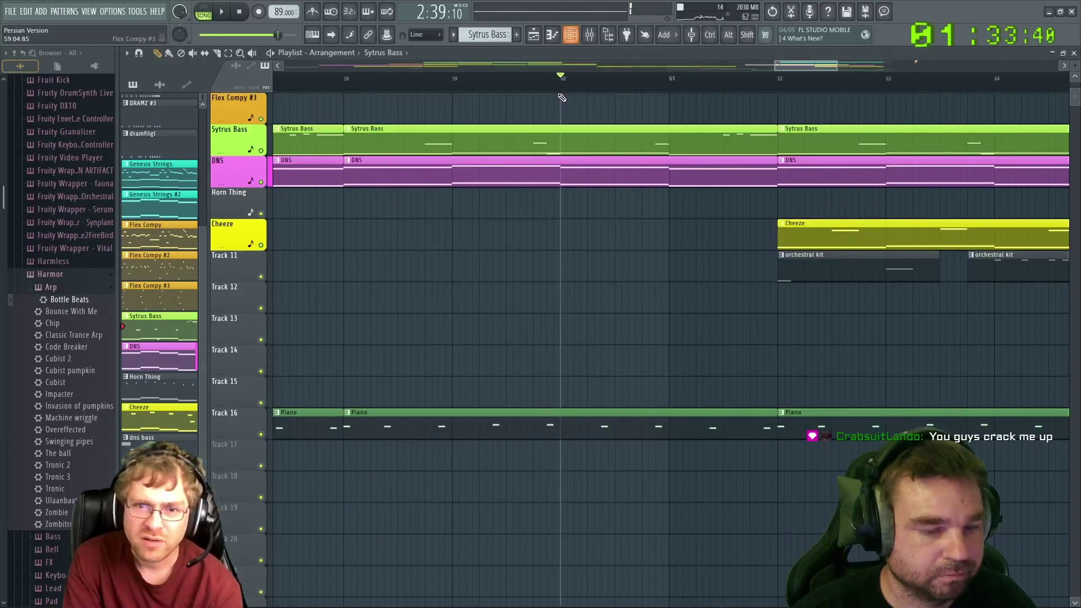
key(F7)
key(space)
key(space)
drag(669, 209, 523, 202)
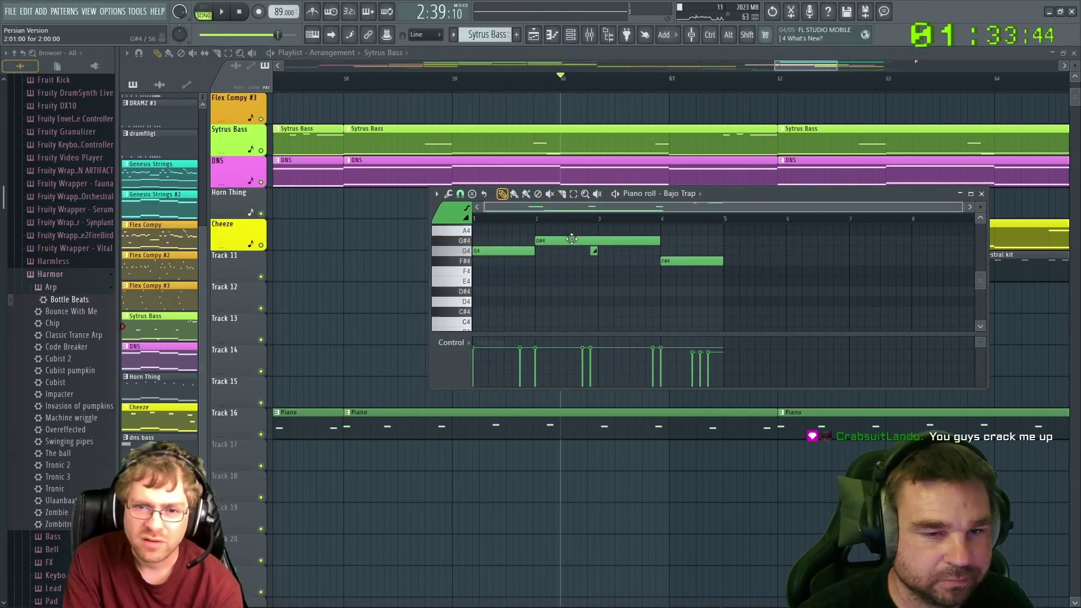
Play the song from about bars 59 and 60 to compare the Sytrus Bass notes with the piano
click(540, 222)
key(space)
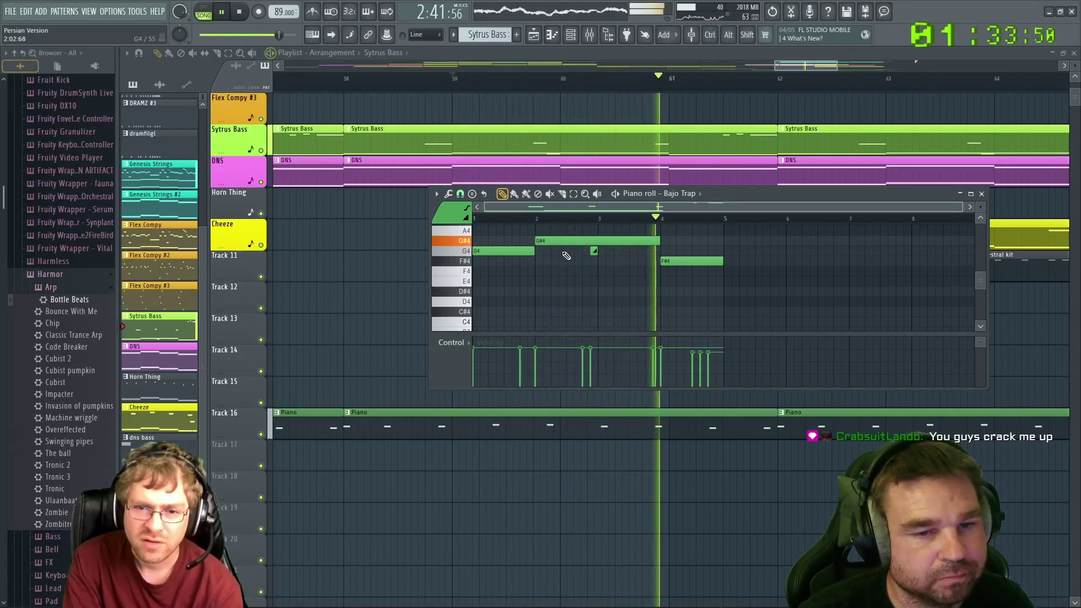
key(space)
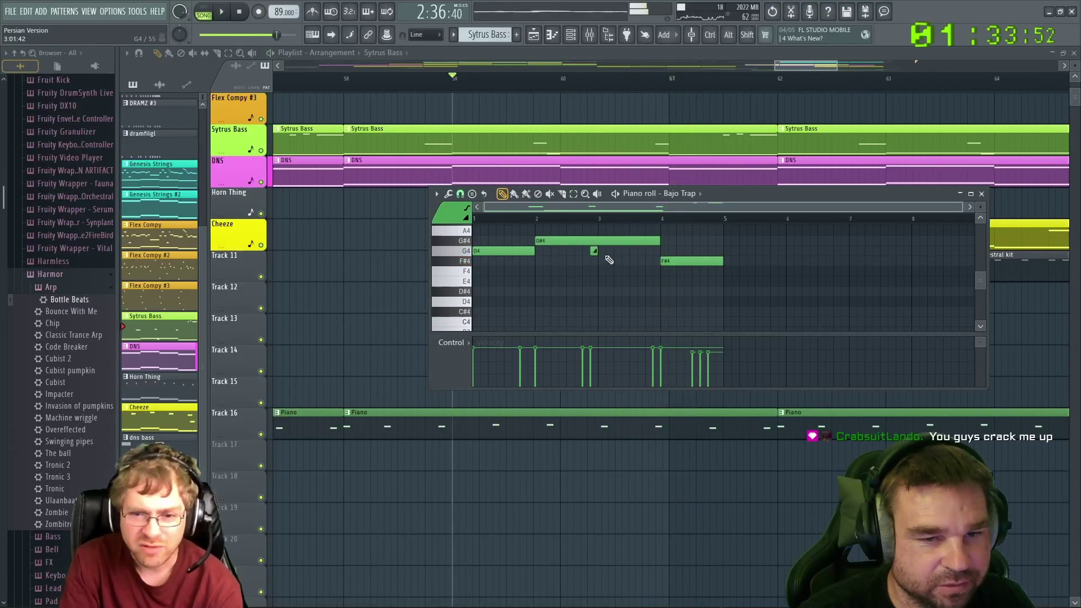
key(space)
click(595, 218)
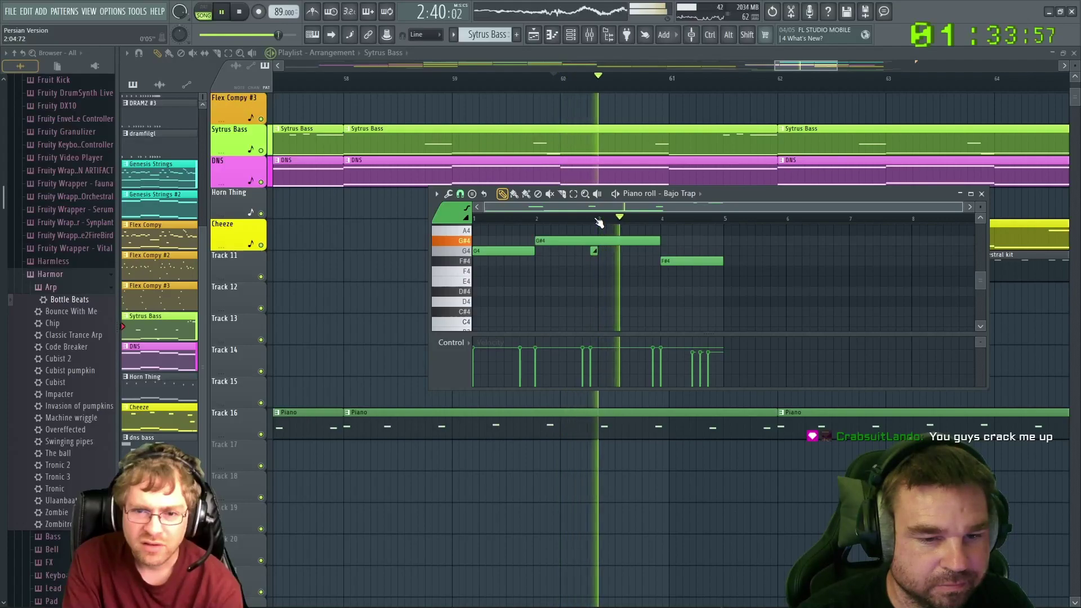
key(space)
Open the Piano clip at bar 58 in the piano roll and replay the passage around bar 60
click(618, 430)
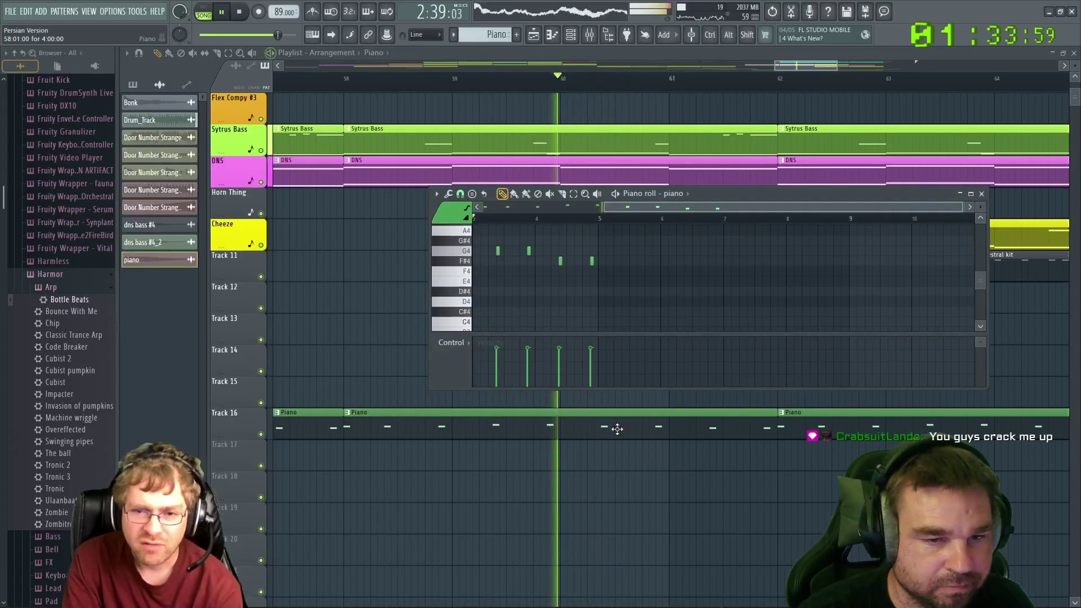
key(space)
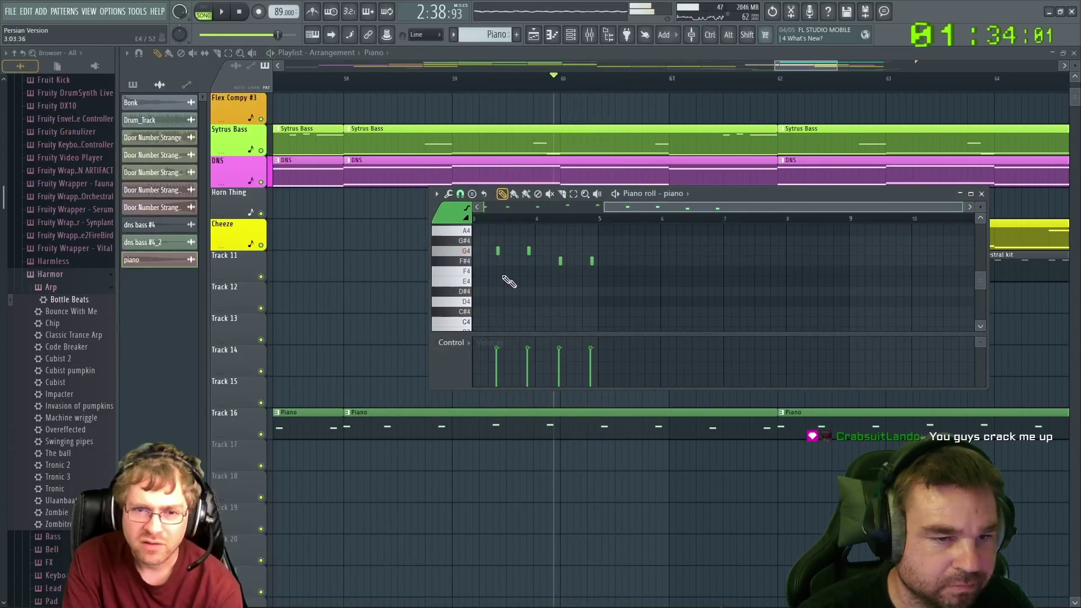
scroll(509, 281, up, 5)
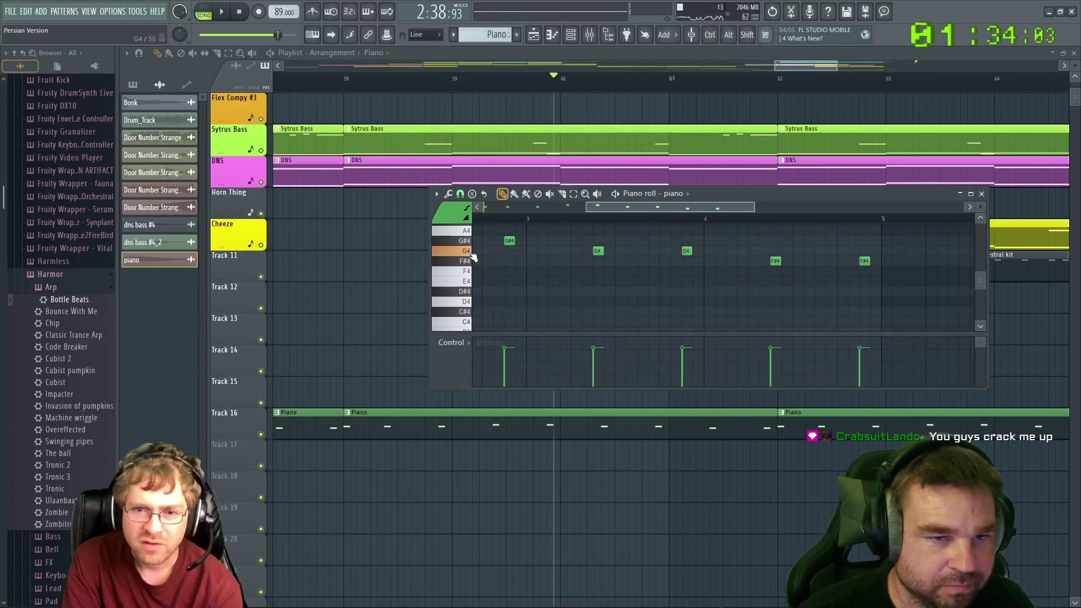
key(space)
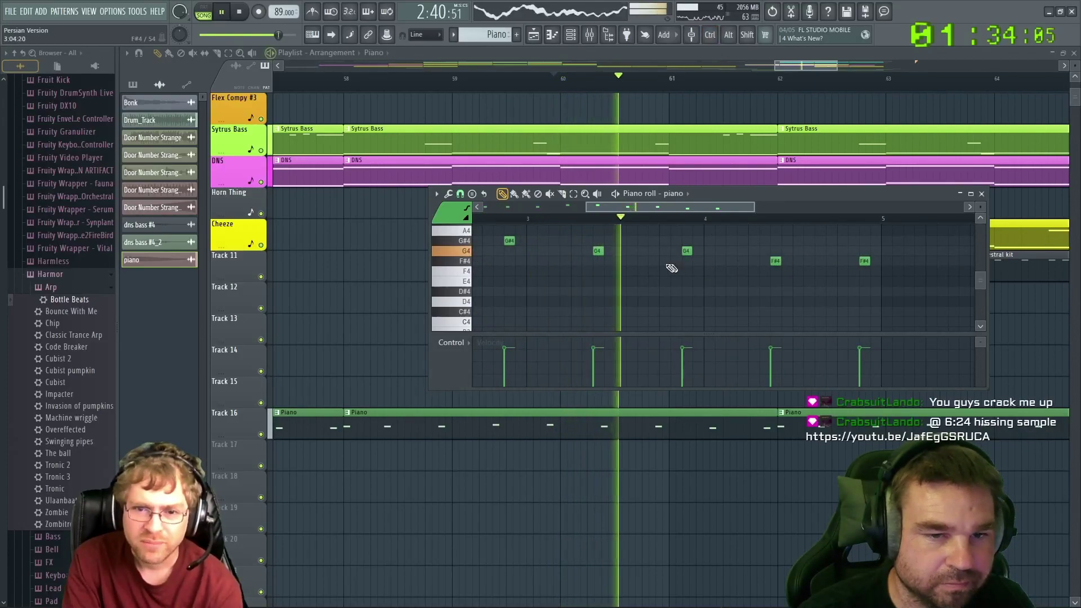
key(space)
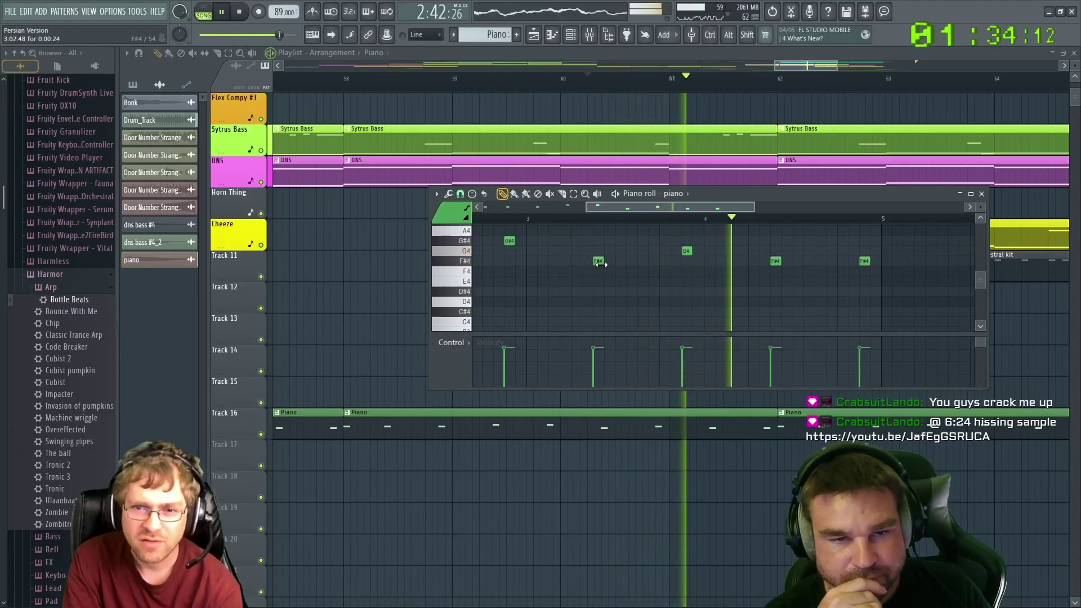
Try F#4, G#4 and G5 for the piano note near the middle of bar 3 while playing, and close the piano roll
drag(596, 251, 592, 240)
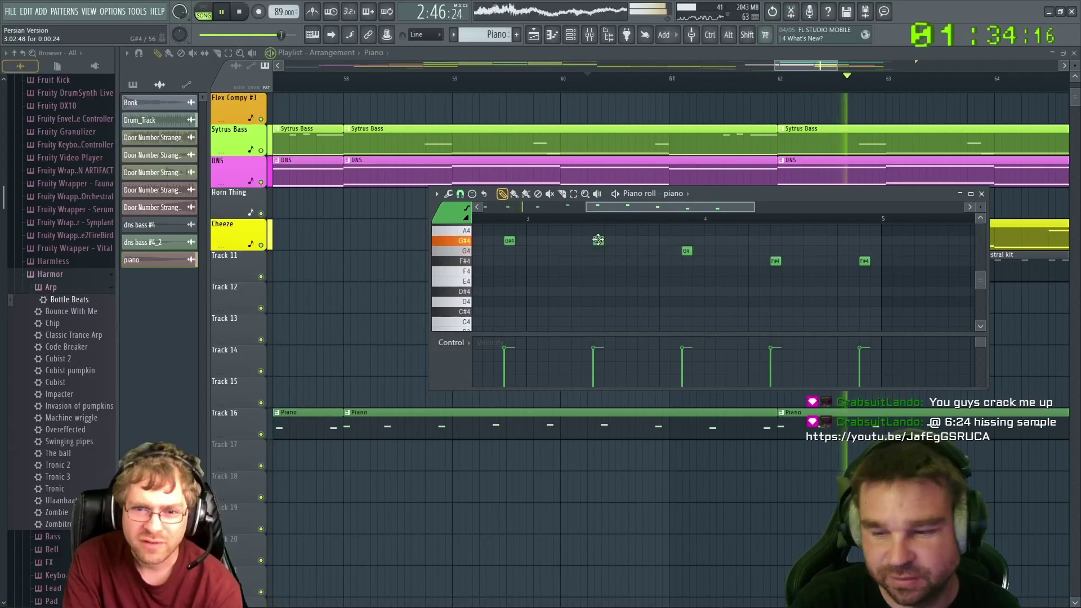
click(582, 219)
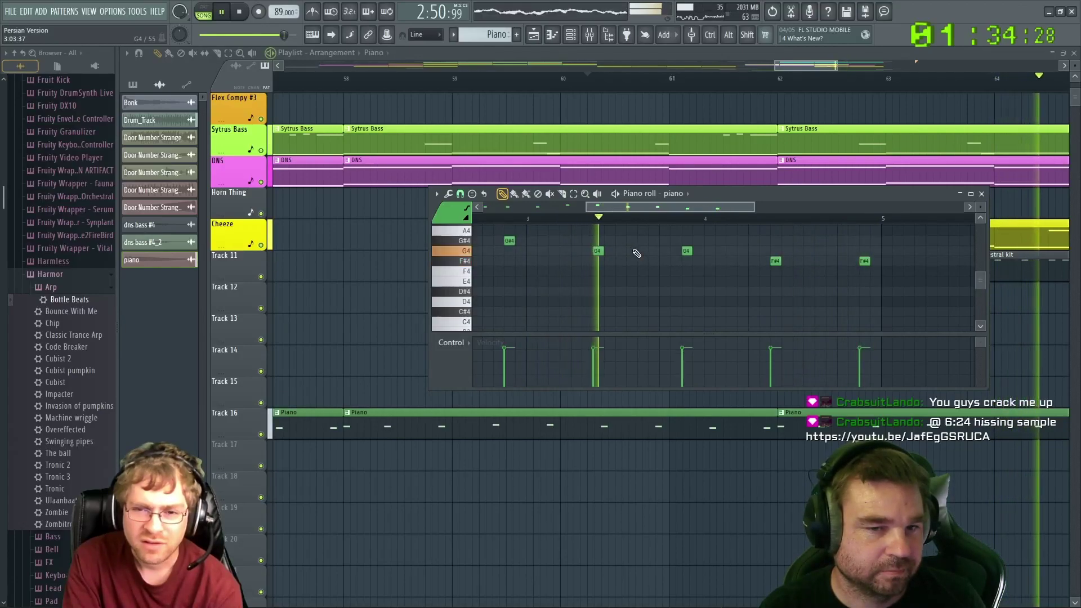
mouse_move(599, 264)
mouse_down()
mouse_move(601, 290)
mouse_move(599, 214)
mouse_move(601, 245)
mouse_up()
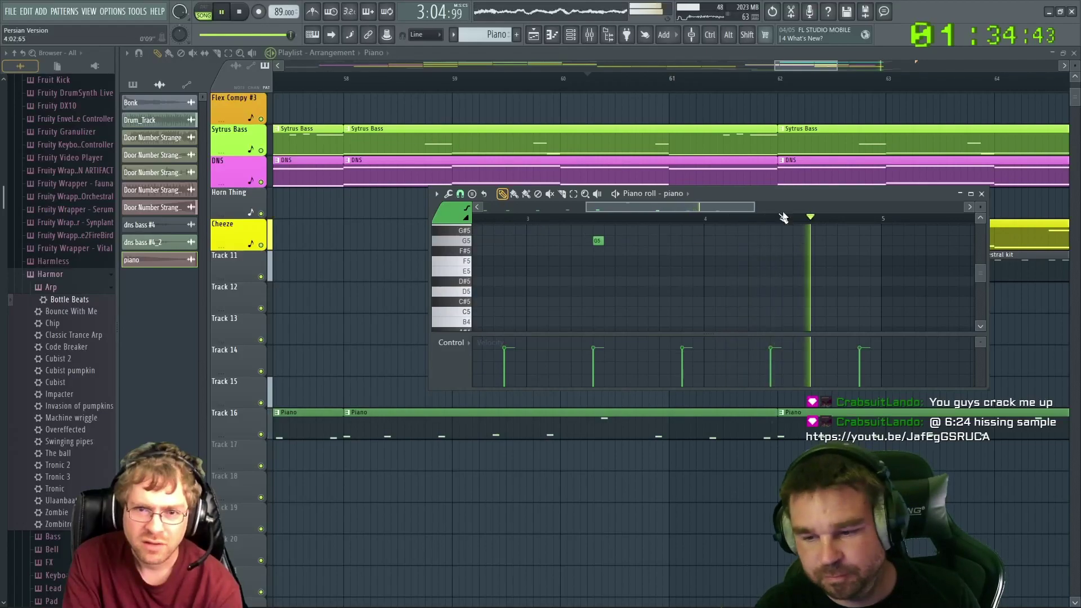
click(982, 194)
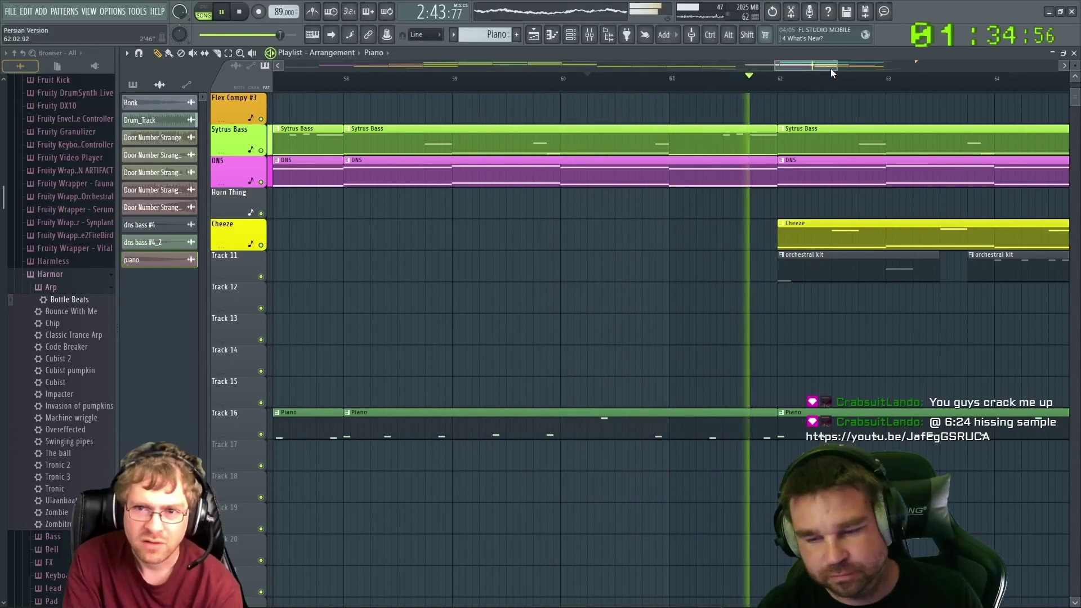
Reopen the piano channel's notes from the channel rack and lower the G5 note in bar 3 by an octave
drag(830, 69, 907, 70)
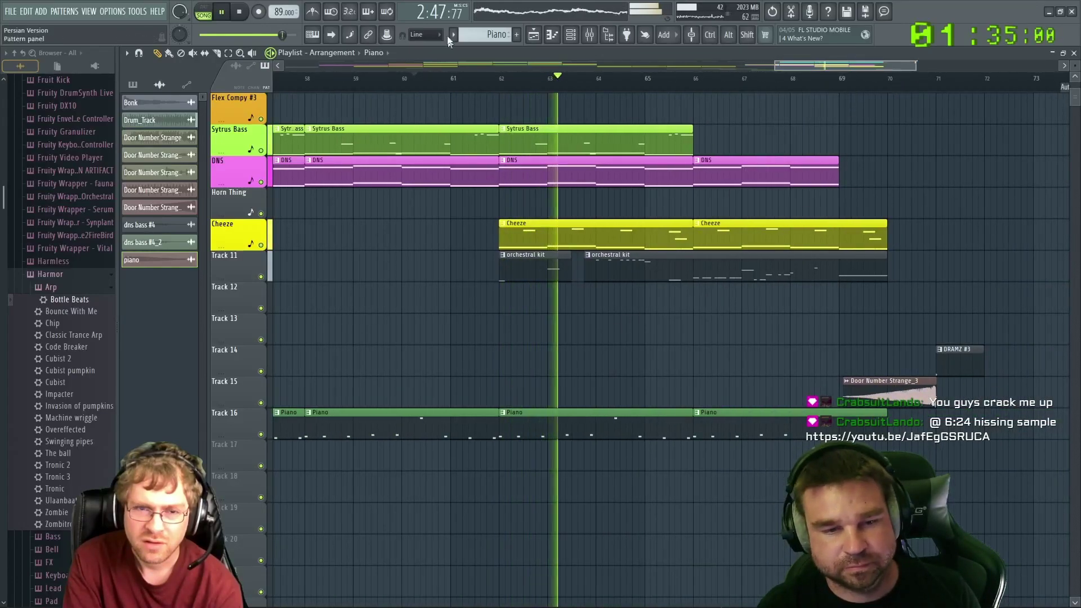
key(space)
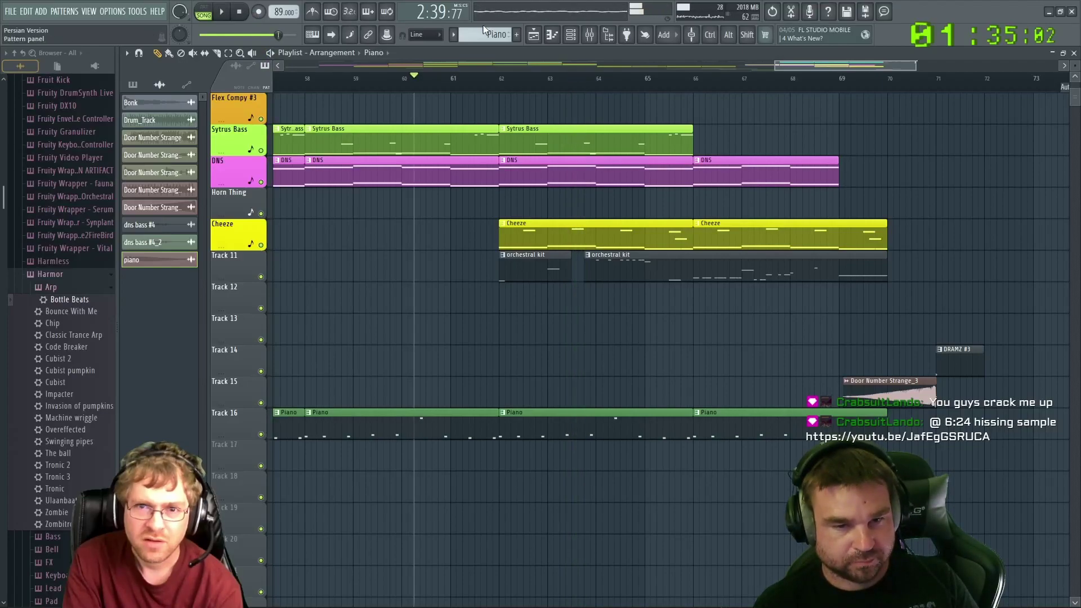
click(572, 37)
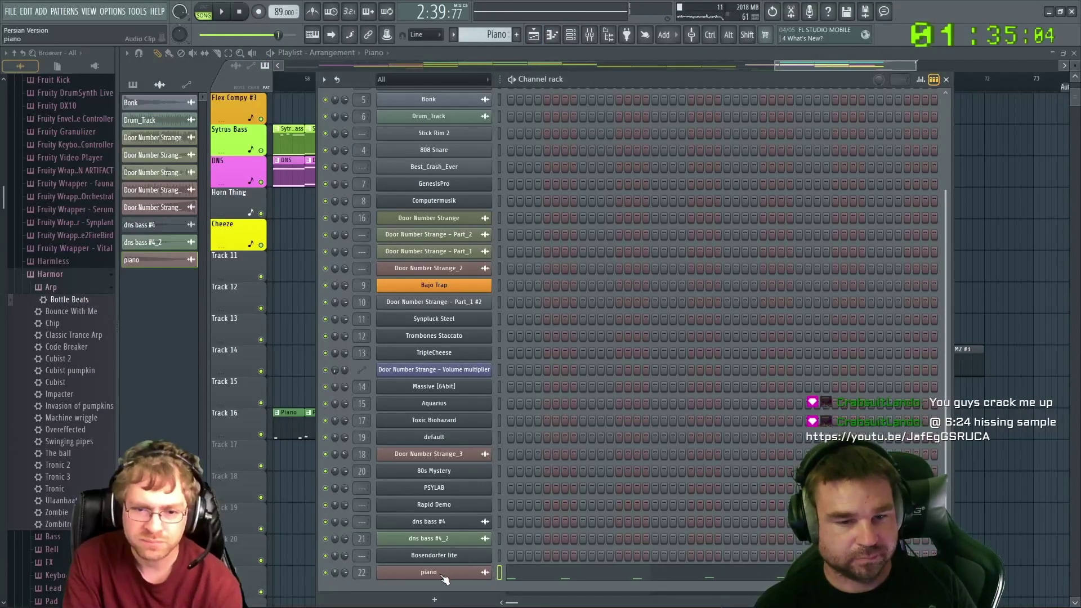
right_click(485, 503)
click(520, 446)
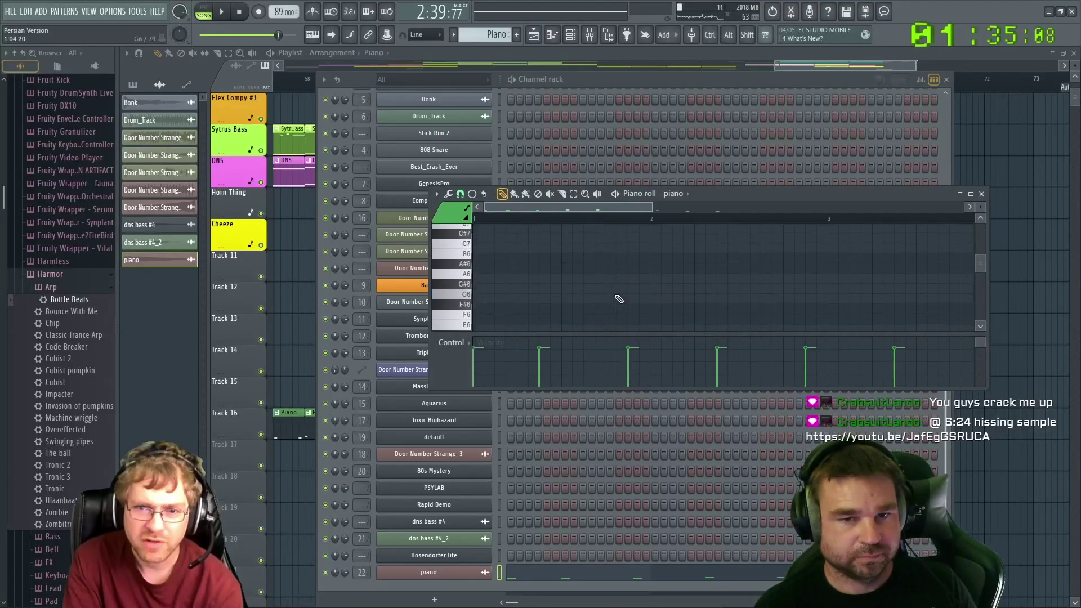
scroll(619, 299, down, 3)
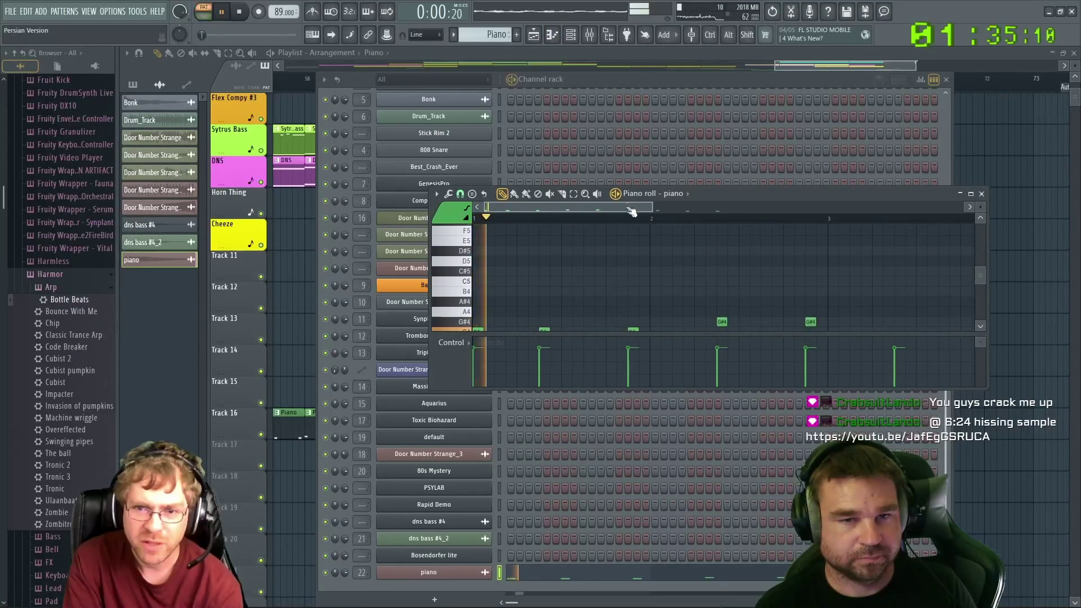
drag(629, 211, 737, 209)
scroll(636, 257, down, 4)
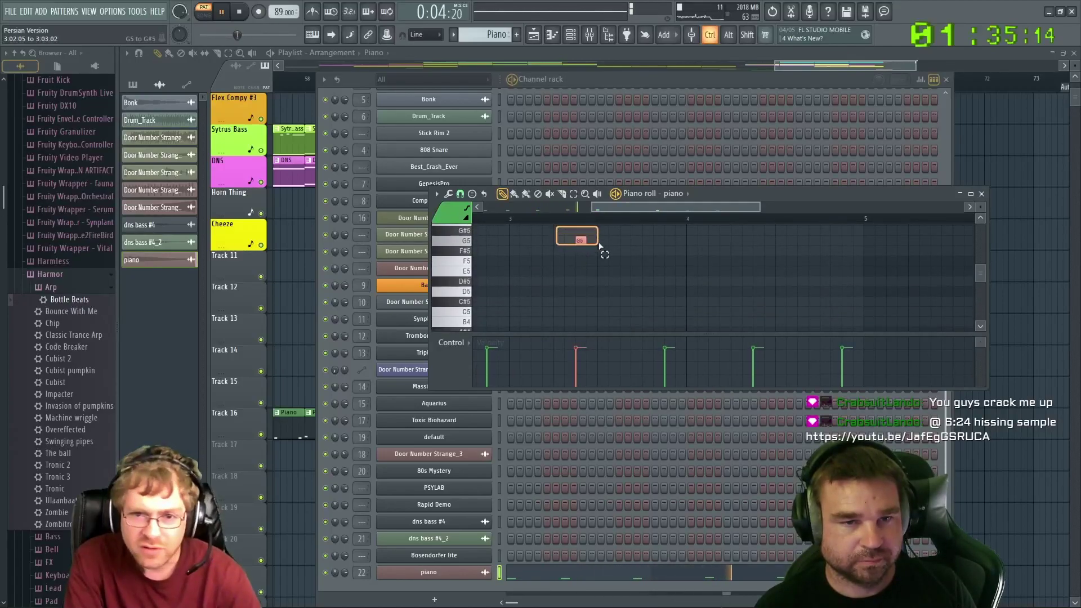
key(ctrl)
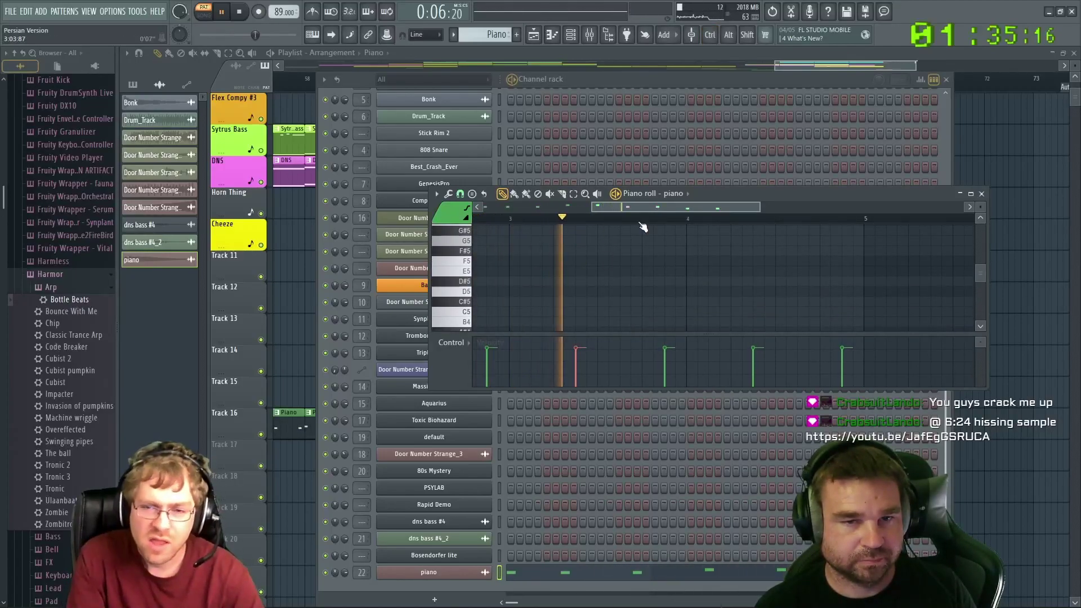
Raise all of the Piano pattern's notes by one octave and close the piano roll and channel rack
key(ctrl+a)
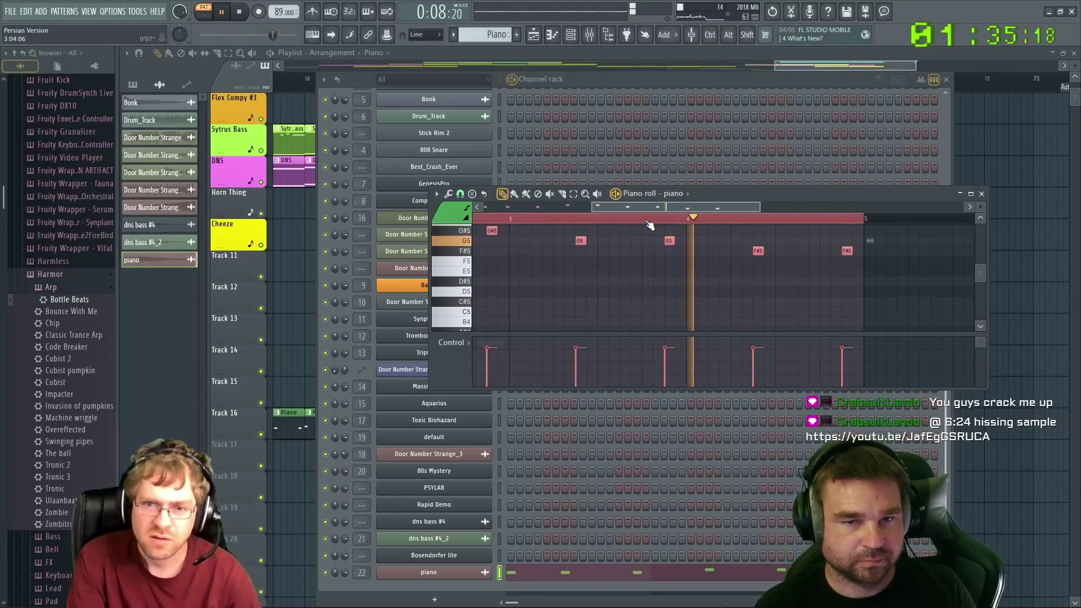
click(981, 193)
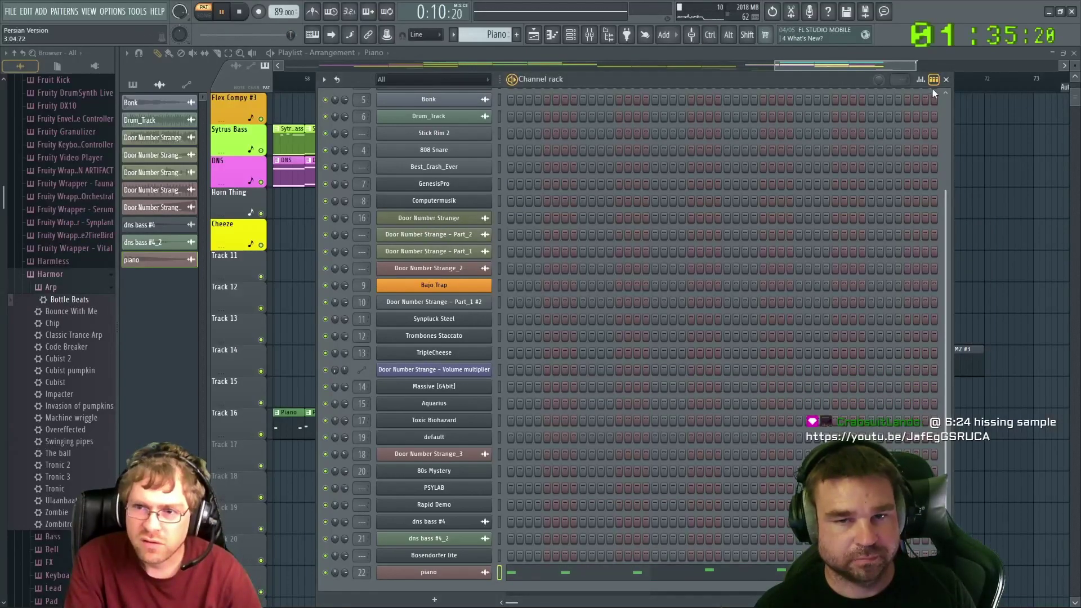
click(946, 81)
Play the arrangement through the Piano section up to about bar 69 to hear the raised notes
drag(786, 67, 670, 67)
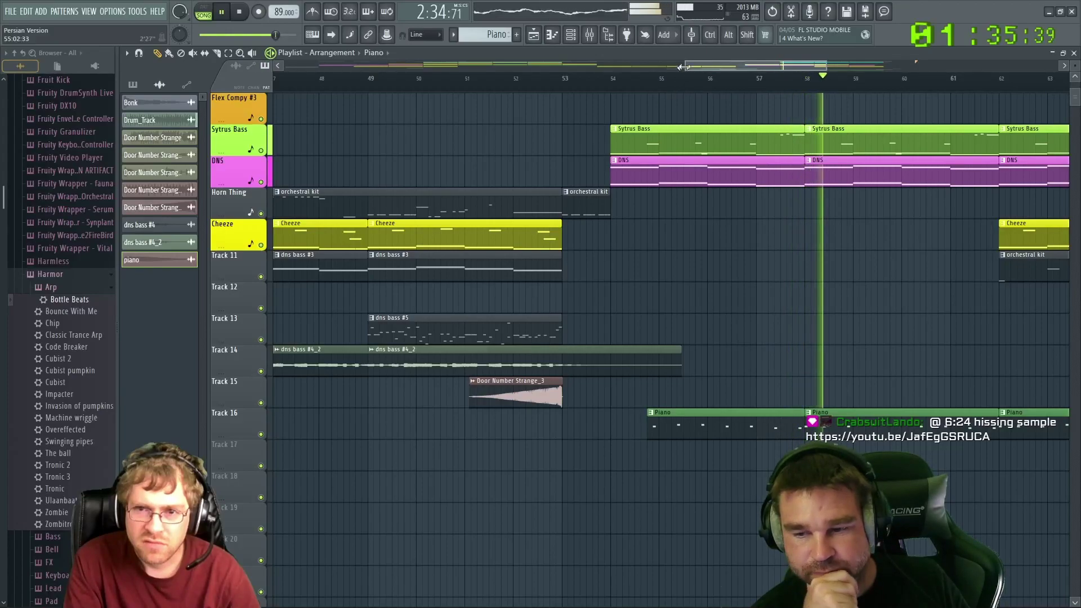
drag(705, 66, 727, 63)
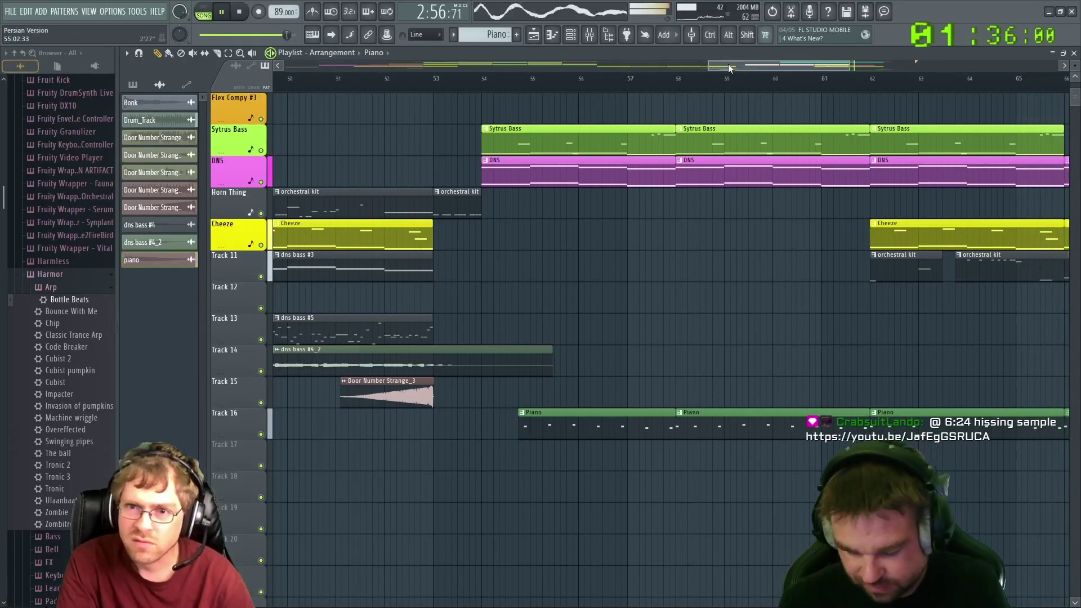
drag(728, 63, 799, 68)
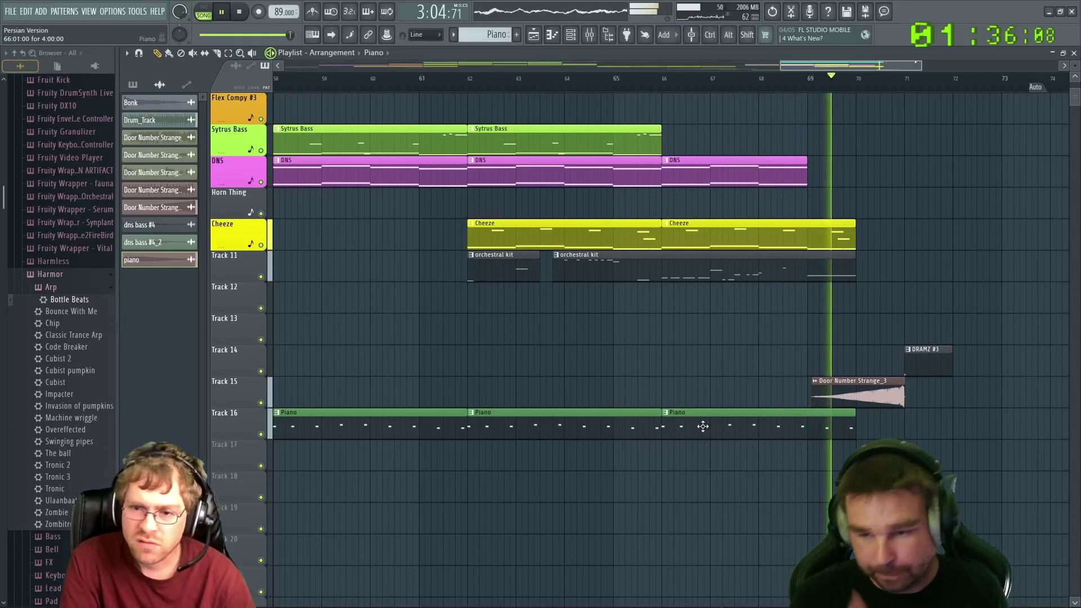
Add a Piano clip at bar 70 on Track 16, audition it from about bar 69 and trim it to one beat
click(883, 428)
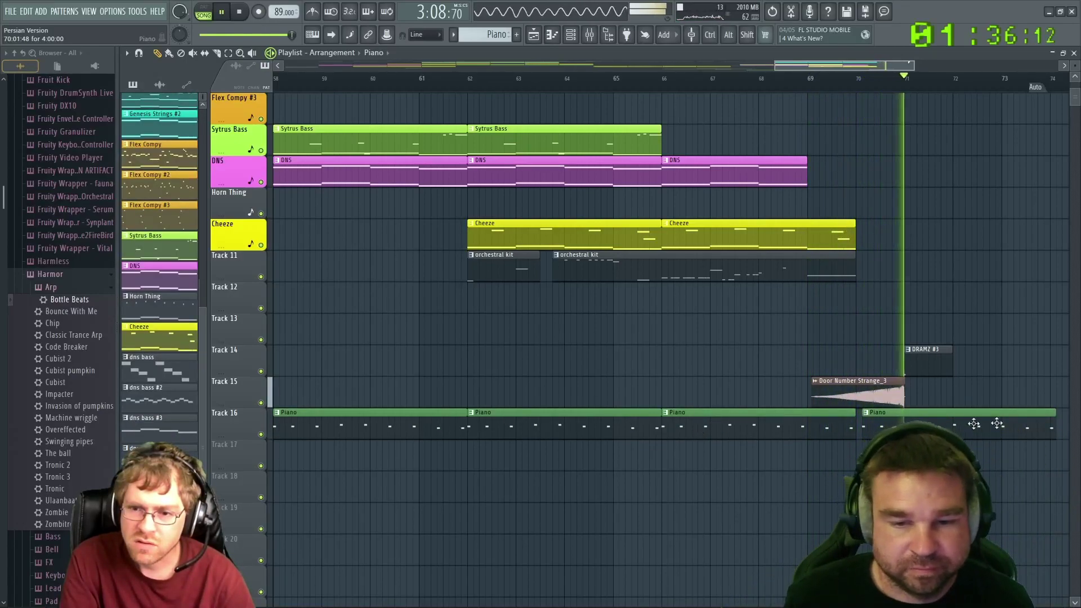
drag(1055, 415, 912, 415)
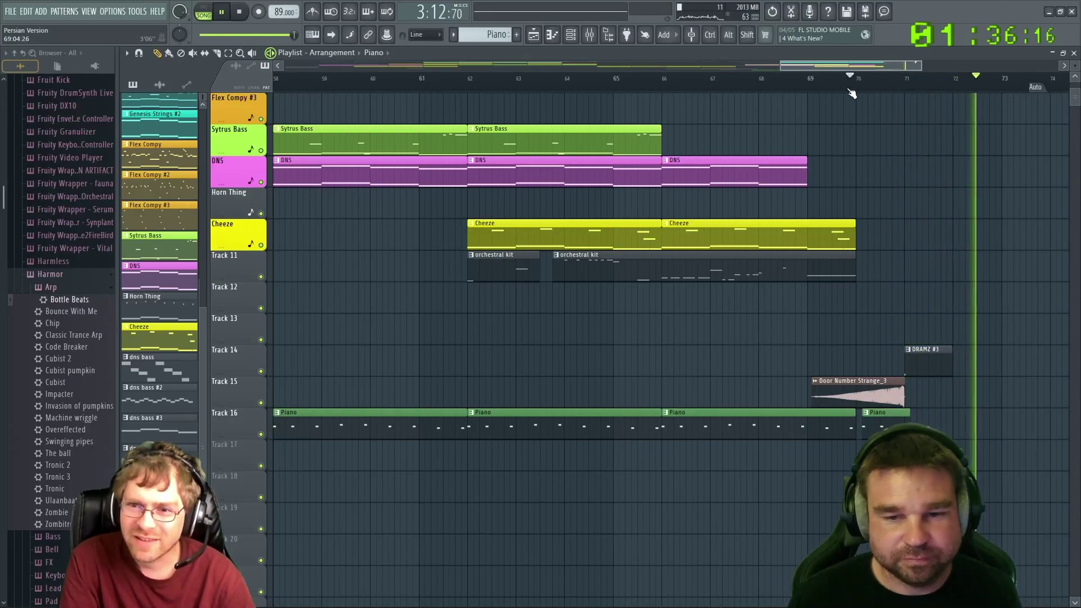
click(849, 81)
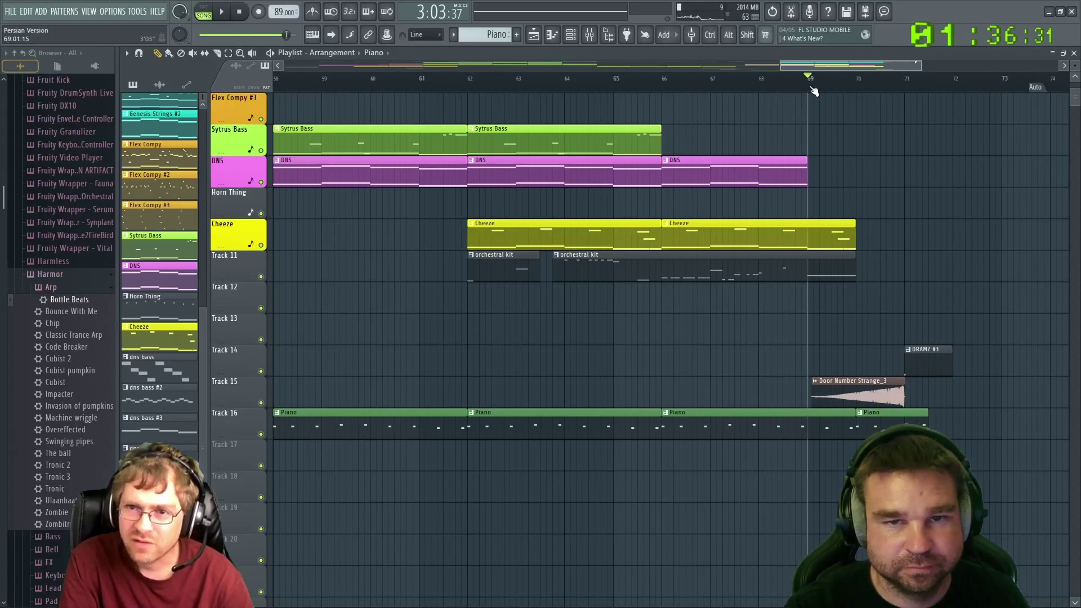
key(space)
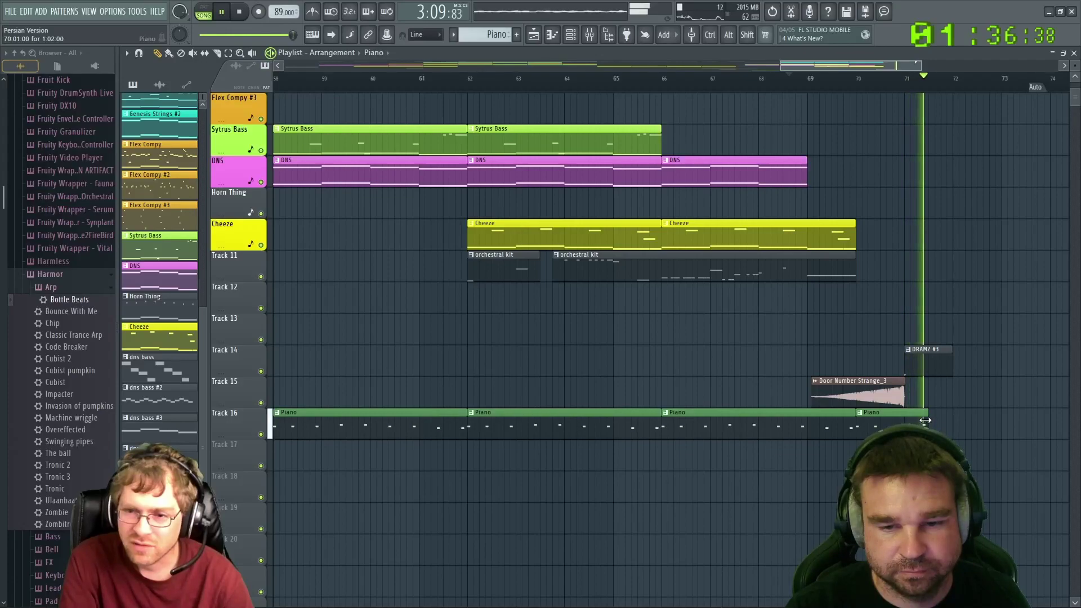
drag(924, 418, 867, 418)
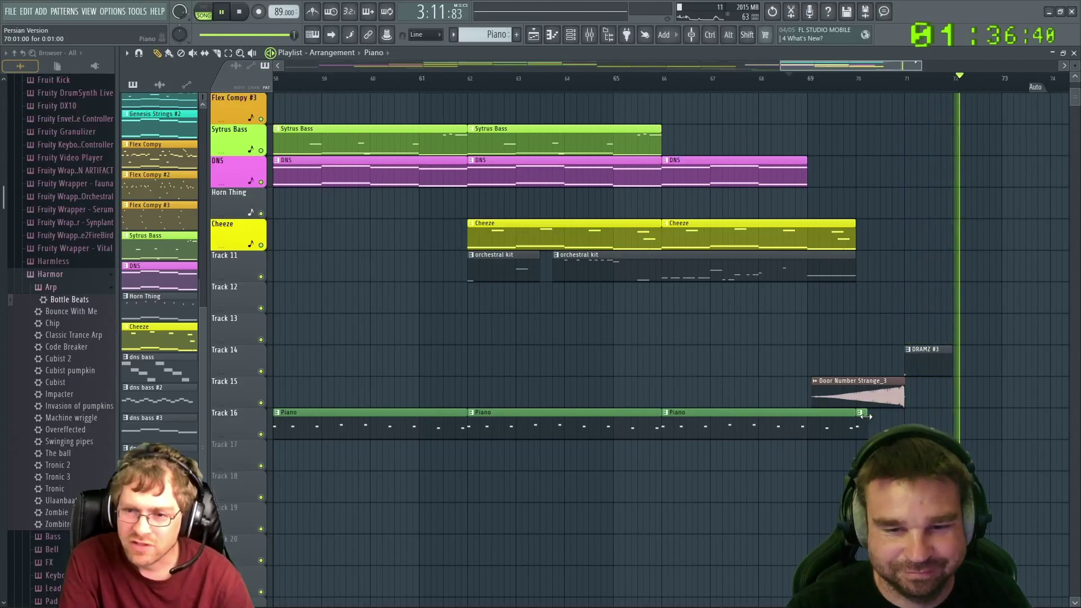
Play the song's ending from about bar 69 and delete the Auto marker near bar 71 from the timeline
click(808, 84)
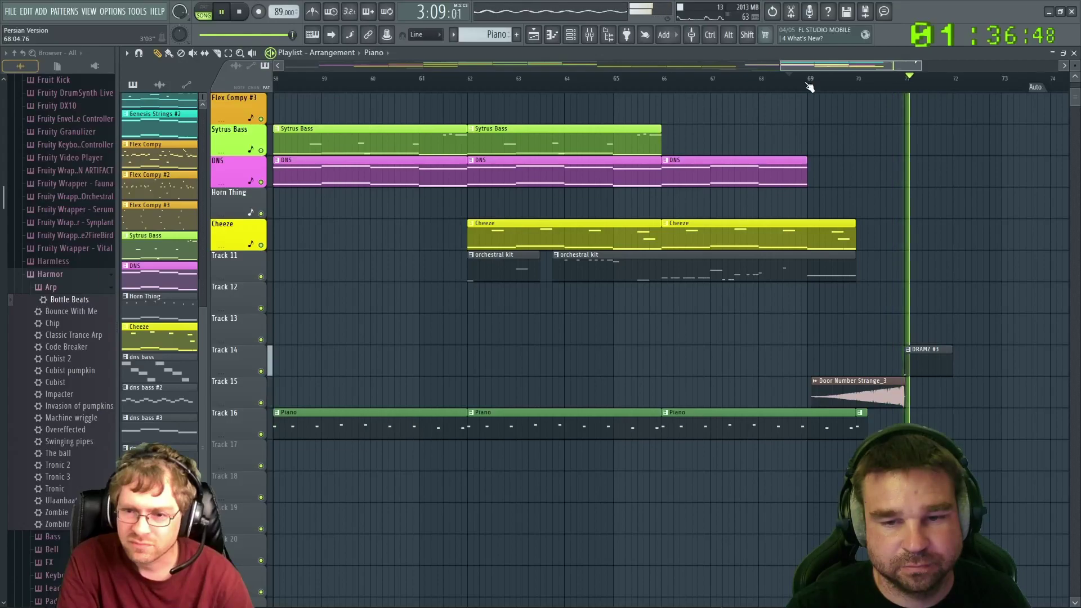
key(space)
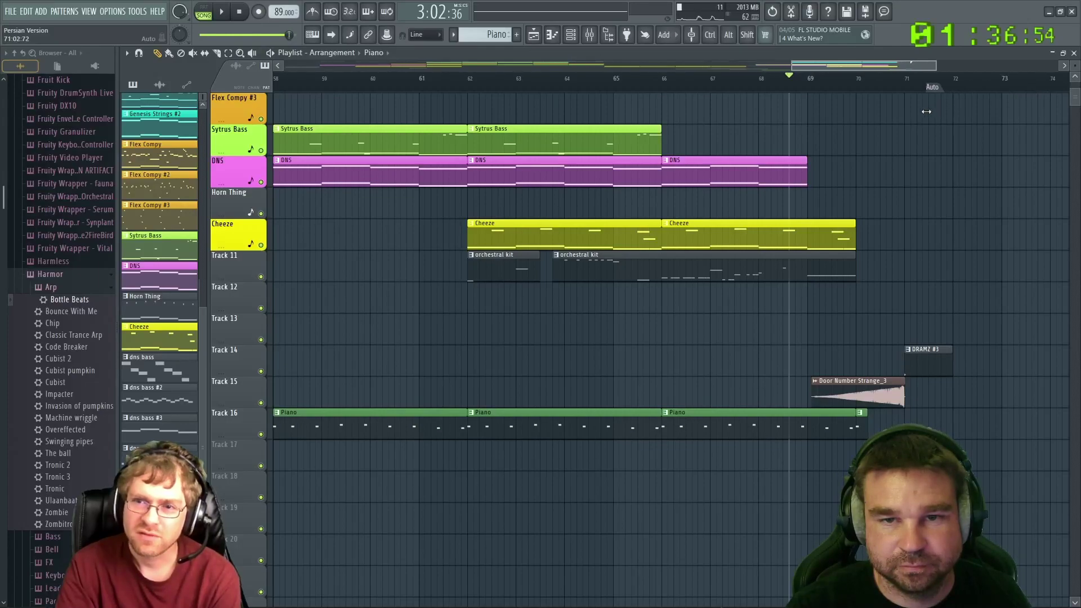
right_click(938, 93)
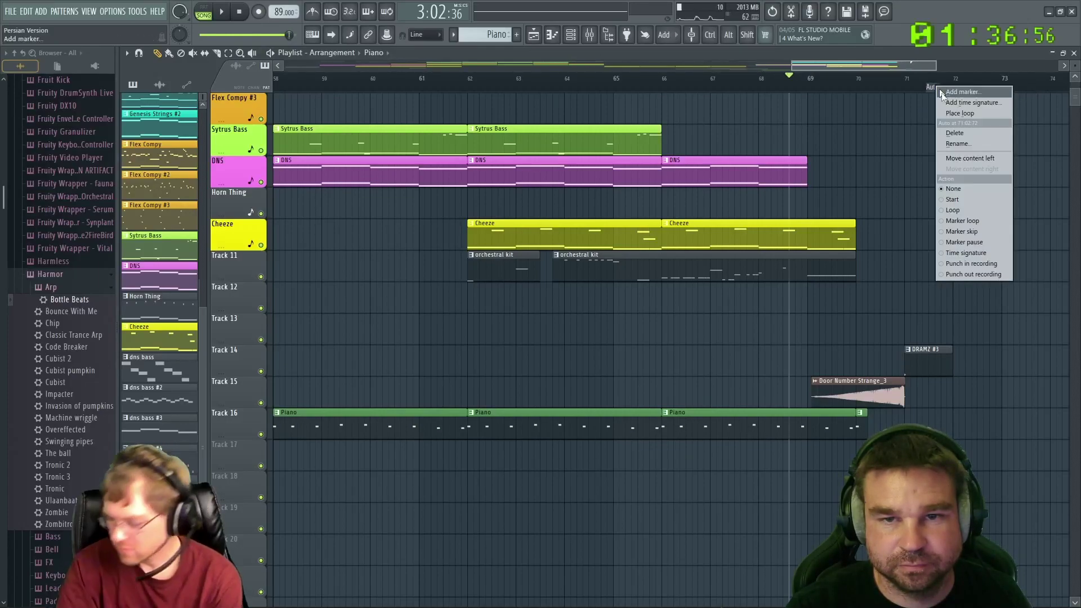
click(964, 134)
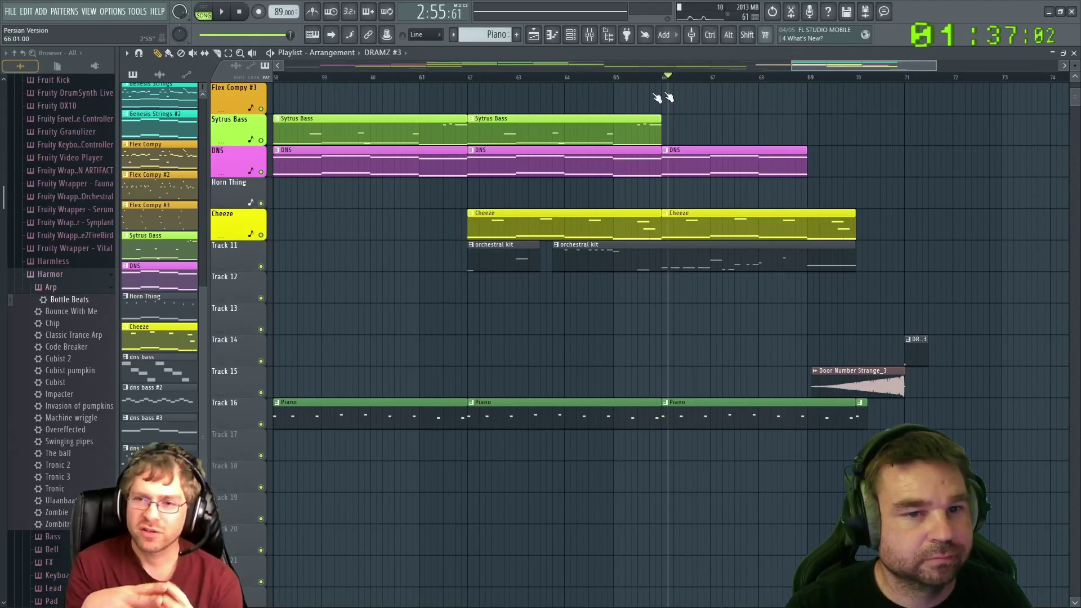
Return the playhead to the start of the full arrangement and open the project's export options
scroll(647, 324, down, 6)
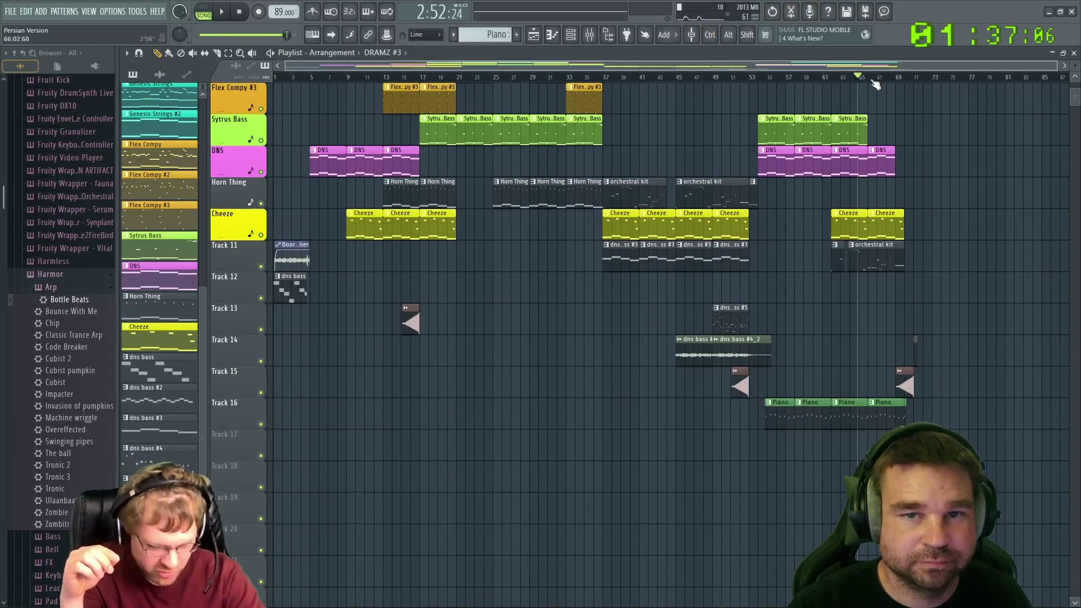
mouse_move(865, 80)
mouse_down()
mouse_move(434, 79)
mouse_move(36, 145)
mouse_up()
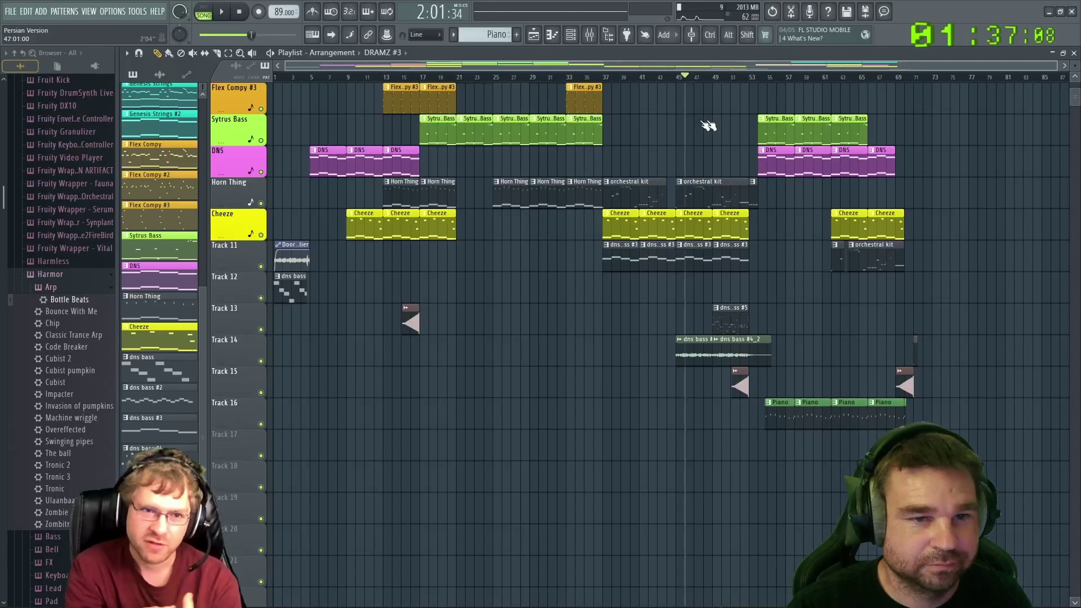
scroll(494, 481, up, 5)
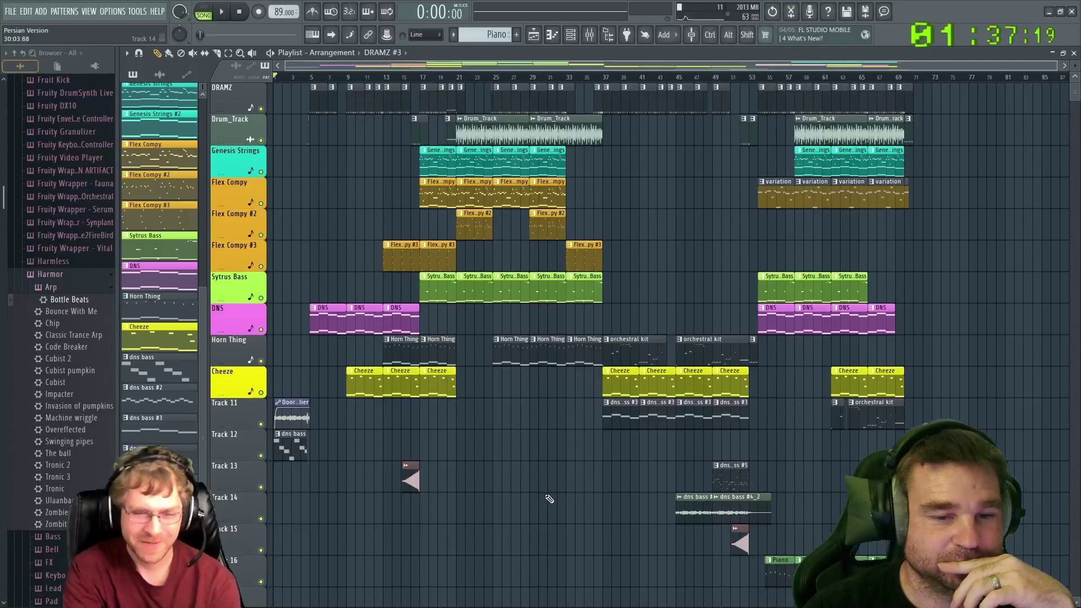
click(11, 12)
mouse_move(39, 113)
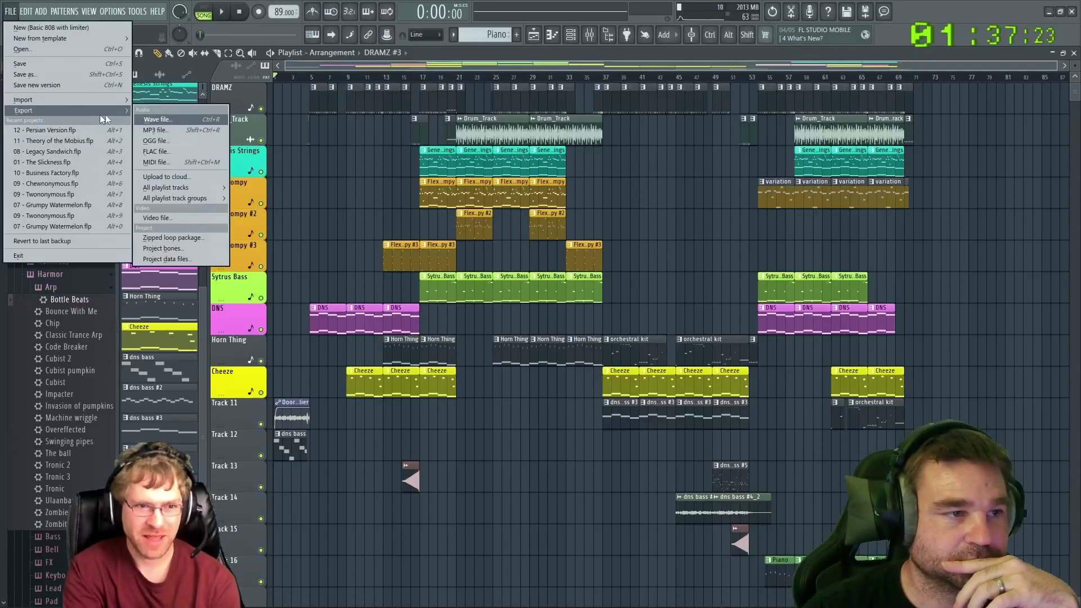
Switch to the browser and pause the playing YouTube video
click(912, 16)
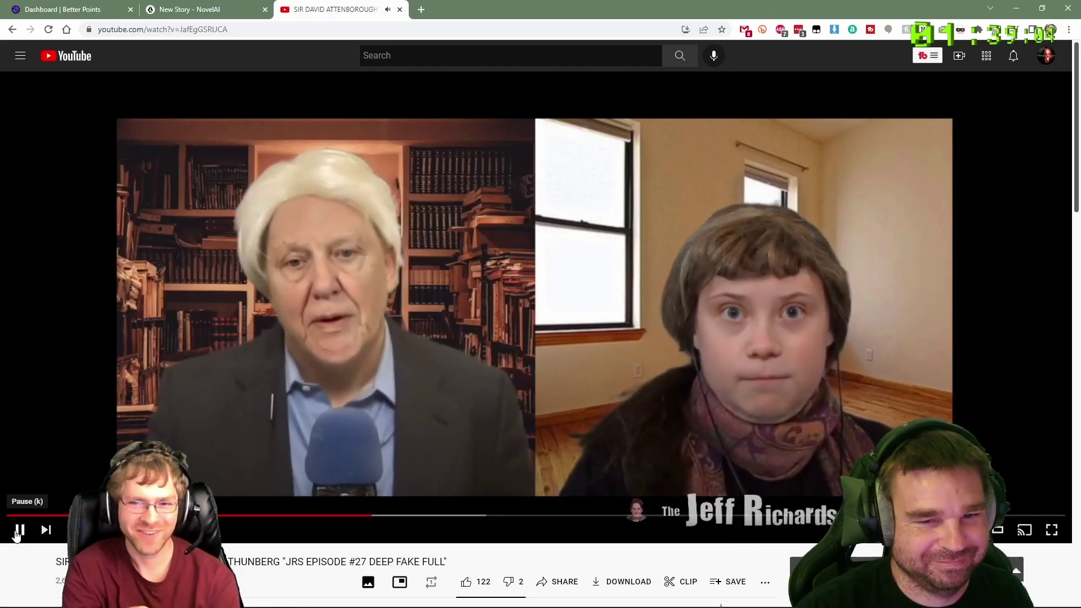
click(18, 532)
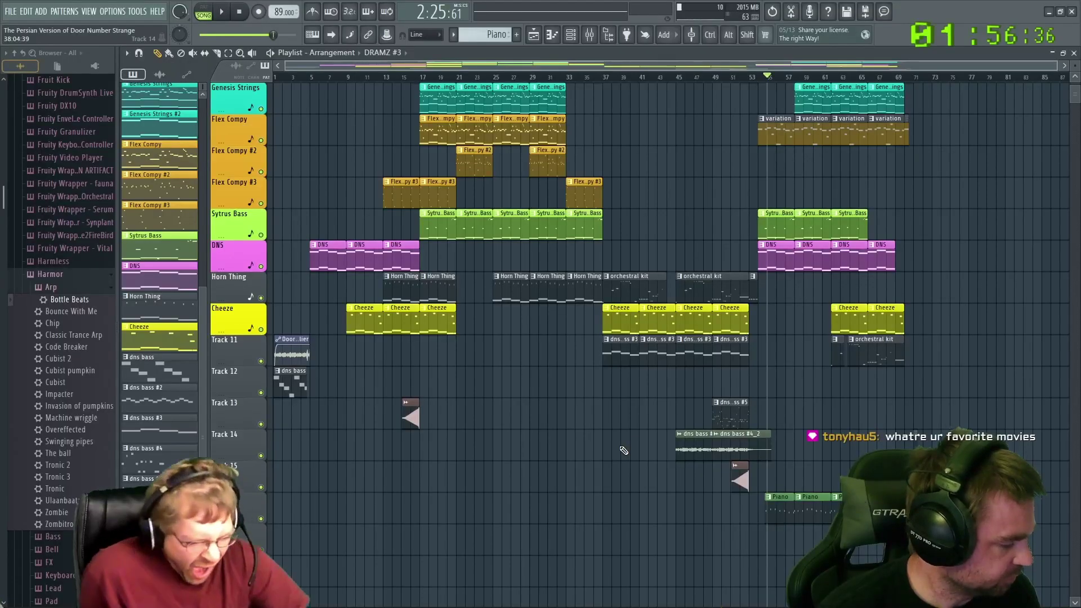